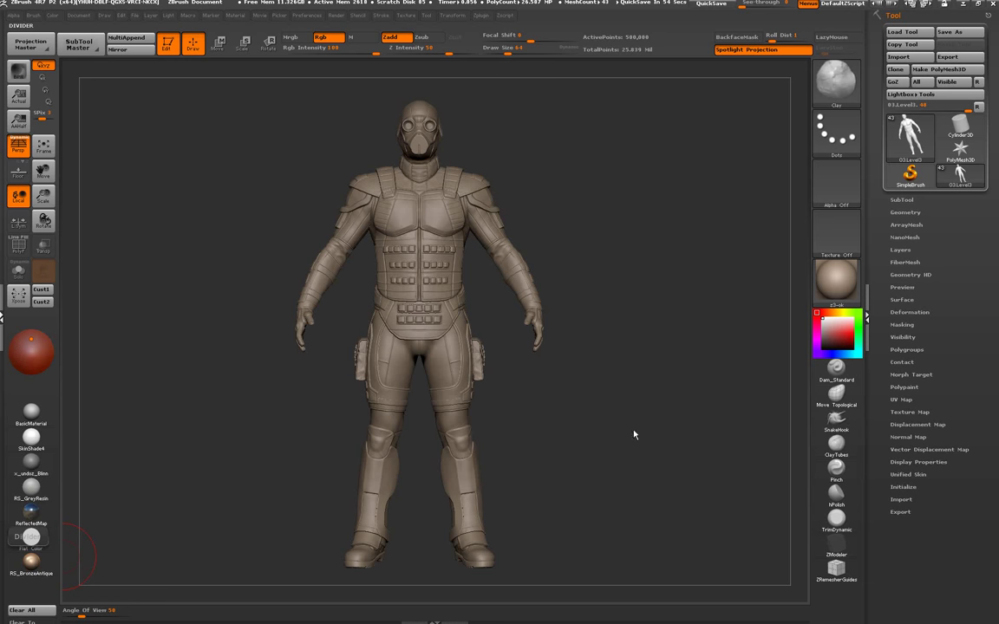
- Isolate the Spatche vest subtool with Solo and zoom in on its upper-left edge
{"action": "left_click_drag", "start_coordinate": [634, 435], "coordinate": [596, 405]}
{"action": "mouse_move", "coordinate": [401, 167]}
{"action": "left_mouse_down", "text": "alt"}
{"action": "mouse_move", "coordinate": [417, 244]}
{"action": "mouse_move", "coordinate": [495, 245]}
{"action": "left_mouse_up", "text": "alt"}
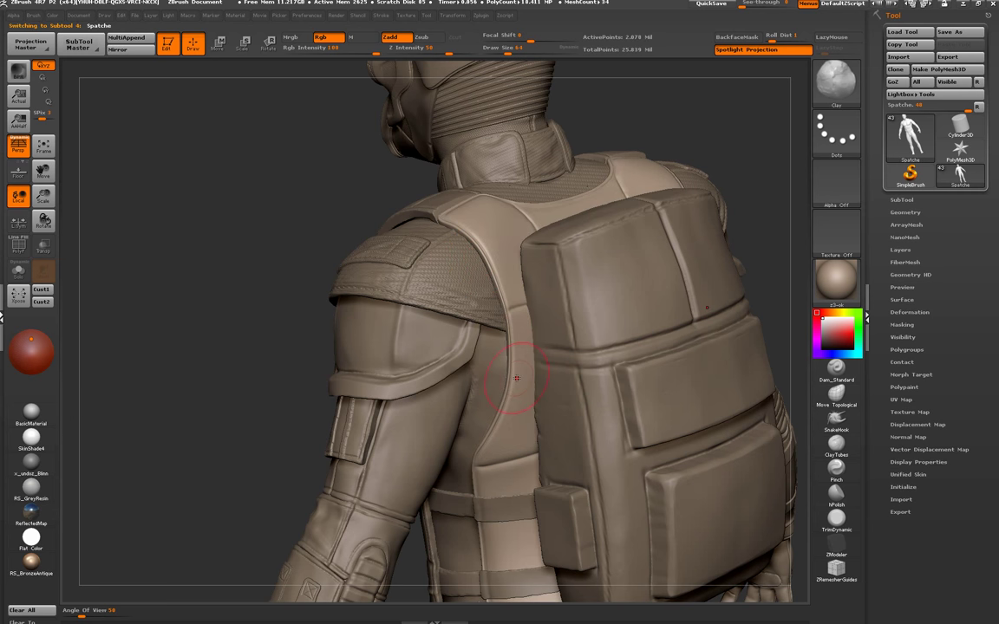
{"action": "key", "text": "shift+s"}
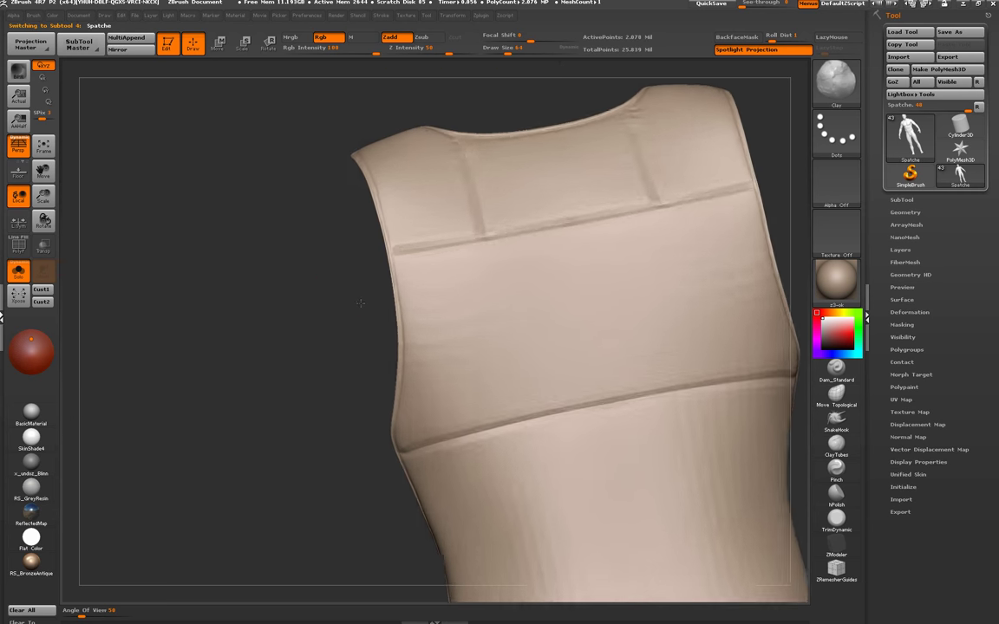
{"action": "mouse_move", "coordinate": [396, 327]}
{"action": "left_mouse_down", "text": "alt"}
{"action": "mouse_move", "coordinate": [332, 223]}
{"action": "mouse_move", "coordinate": [350, 290]}
{"action": "mouse_move", "coordinate": [352, 368]}
{"action": "mouse_move", "coordinate": [293, 361]}
{"action": "mouse_move", "coordinate": [311, 360]}
{"action": "left_mouse_up", "text": "alt"}
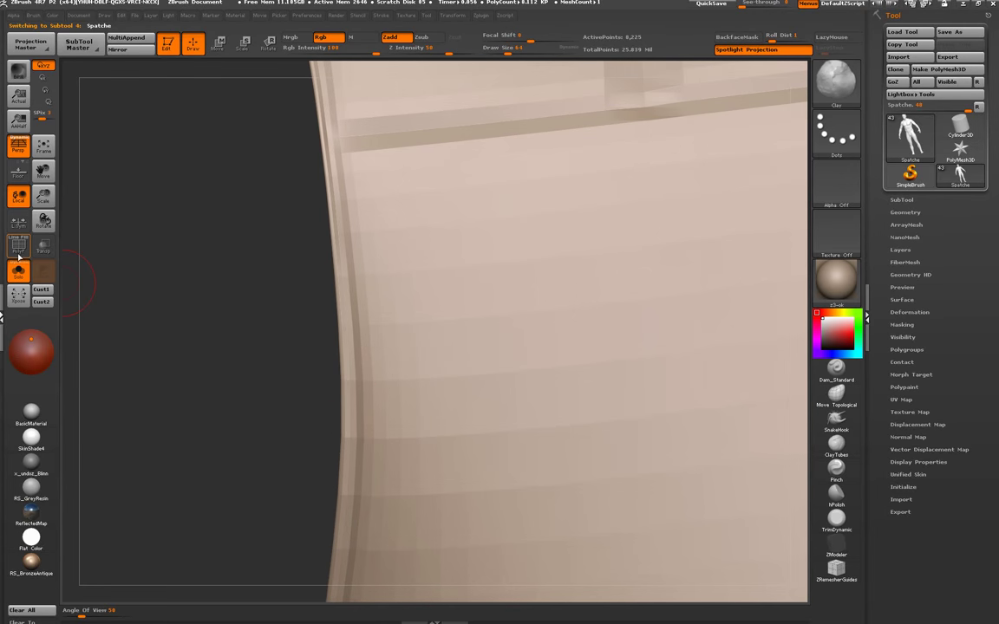
- Show the PolyF wireframe and set the Standard brush to FreeHand stroke, Alpha 51 and LazyMouse
{"action": "left_click", "coordinate": [19, 248]}
{"action": "key", "text": "b"}
{"action": "key", "text": "s"}
{"action": "key", "text": "t"}
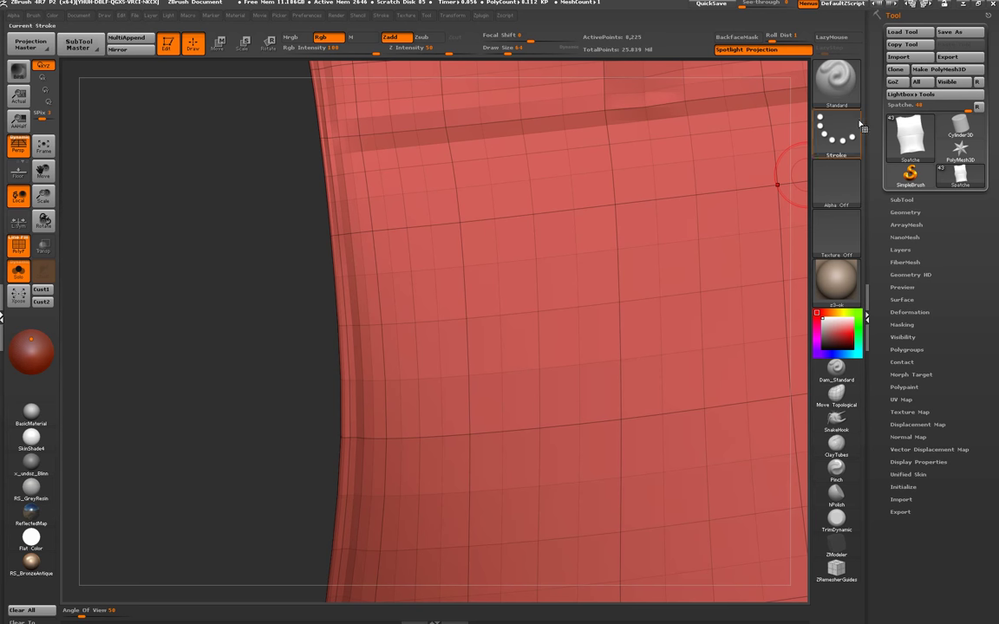
{"action": "key", "text": "shift+s"}
{"action": "left_click", "coordinate": [571, 140]}
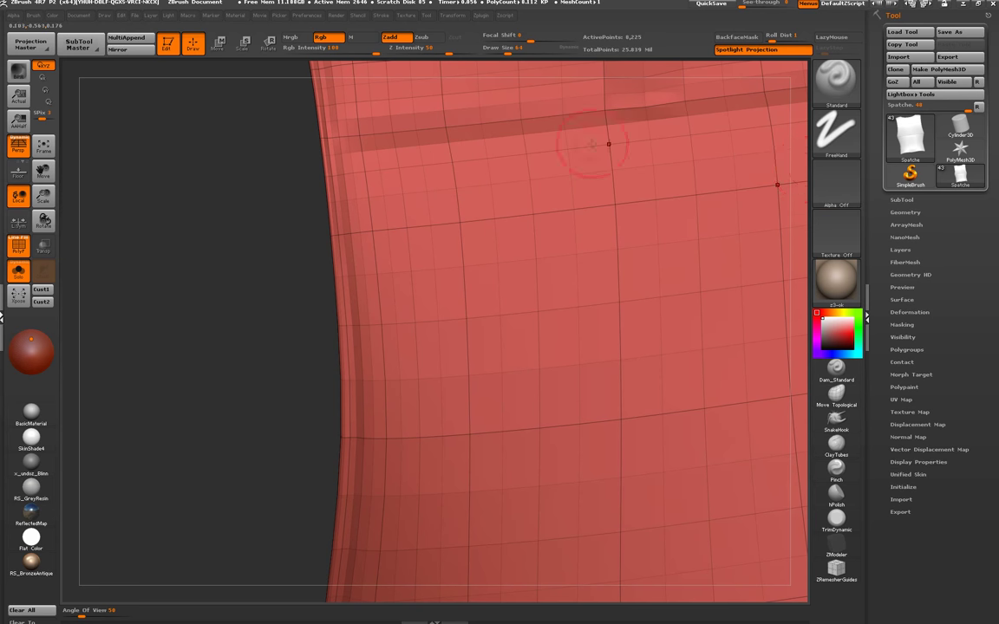
{"action": "left_click", "coordinate": [835, 182]}
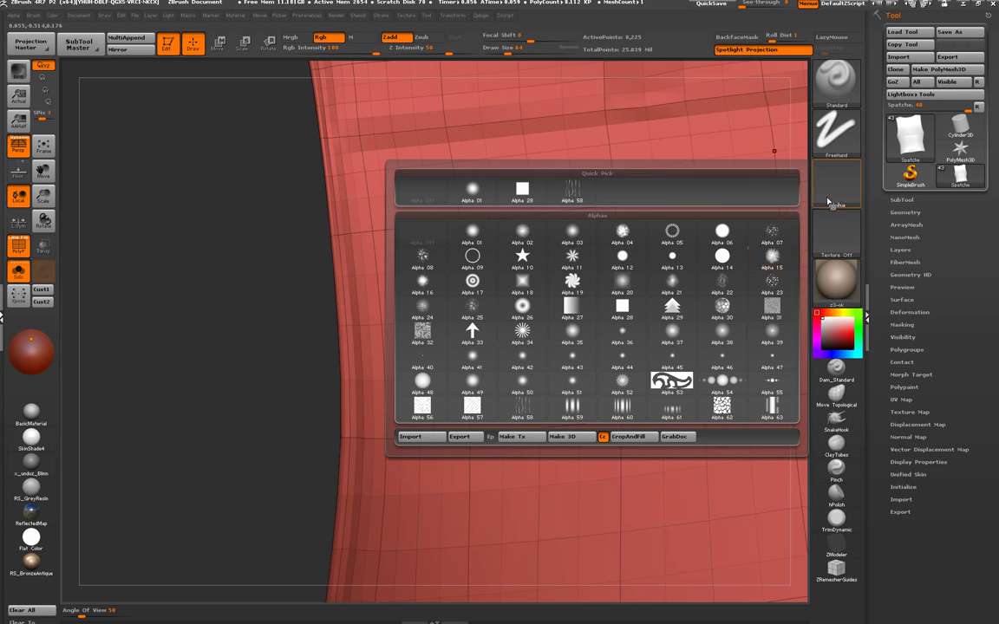
{"action": "left_click", "coordinate": [579, 364]}
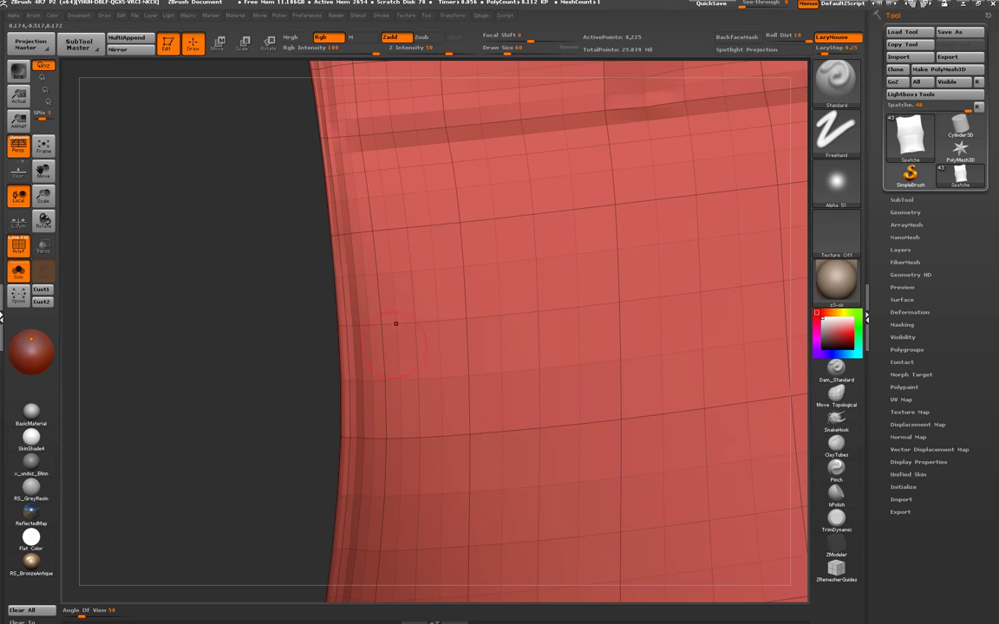
{"action": "key", "text": "l"}
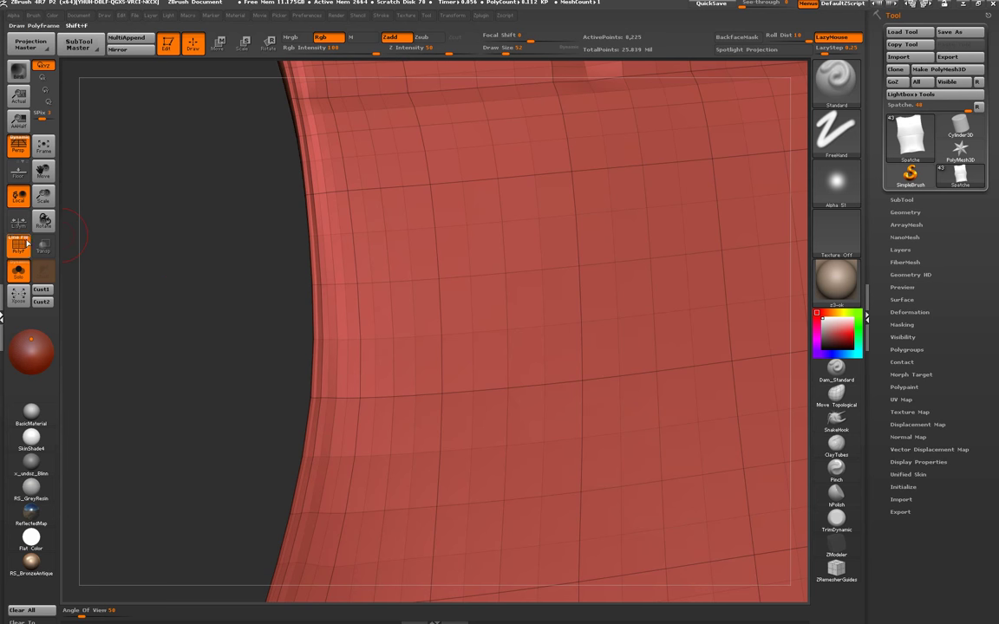
- Toggle the wireframe to check the surface and frame the vest's shoulder edge close up
{"action": "left_click", "coordinate": [18, 245]}
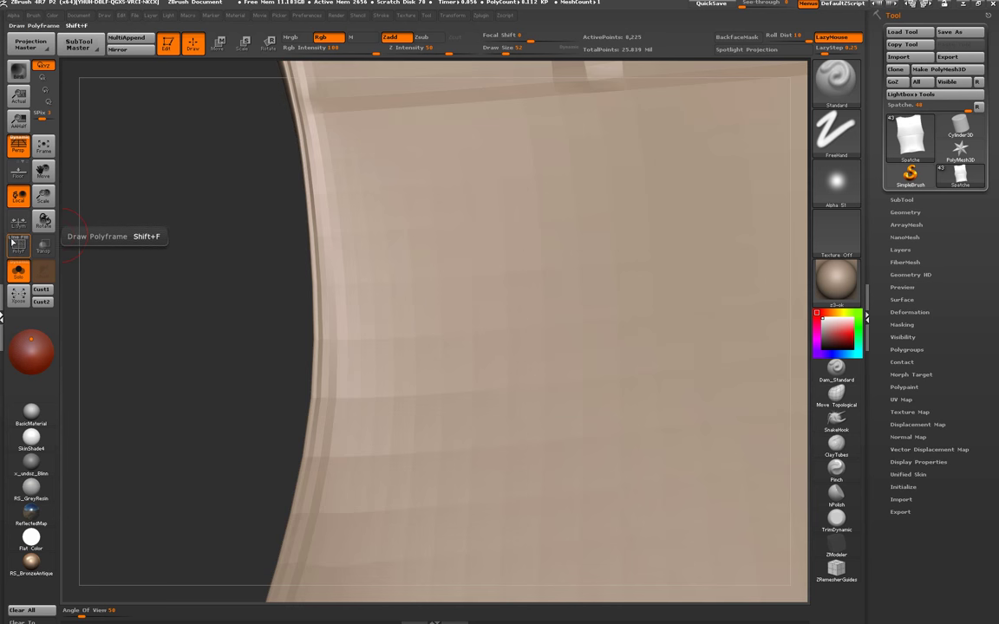
{"action": "left_click", "coordinate": [13, 243]}
{"action": "mouse_move", "coordinate": [323, 329]}
{"action": "left_mouse_down"}
{"action": "mouse_move", "coordinate": [319, 214]}
{"action": "mouse_move", "coordinate": [329, 272]}
{"action": "left_mouse_up"}
{"action": "mouse_move", "coordinate": [308, 222]}
{"action": "left_mouse_down", "text": "alt"}
{"action": "mouse_move", "coordinate": [278, 211]}
{"action": "mouse_move", "coordinate": [286, 101]}
{"action": "left_mouse_up", "text": "alt"}
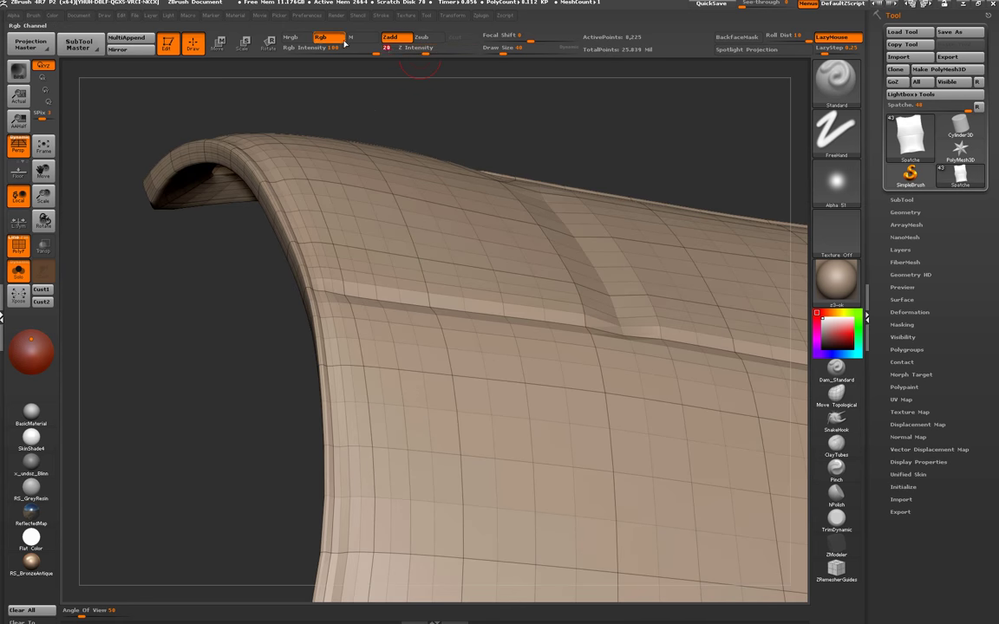
- Turn off Rgb, subdivide the vest once with Ctrl+D, and hide the PolyF wireframe
{"action": "left_click", "coordinate": [323, 37]}
{"action": "left_click_drag", "start_coordinate": [263, 179], "coordinate": [273, 188]}
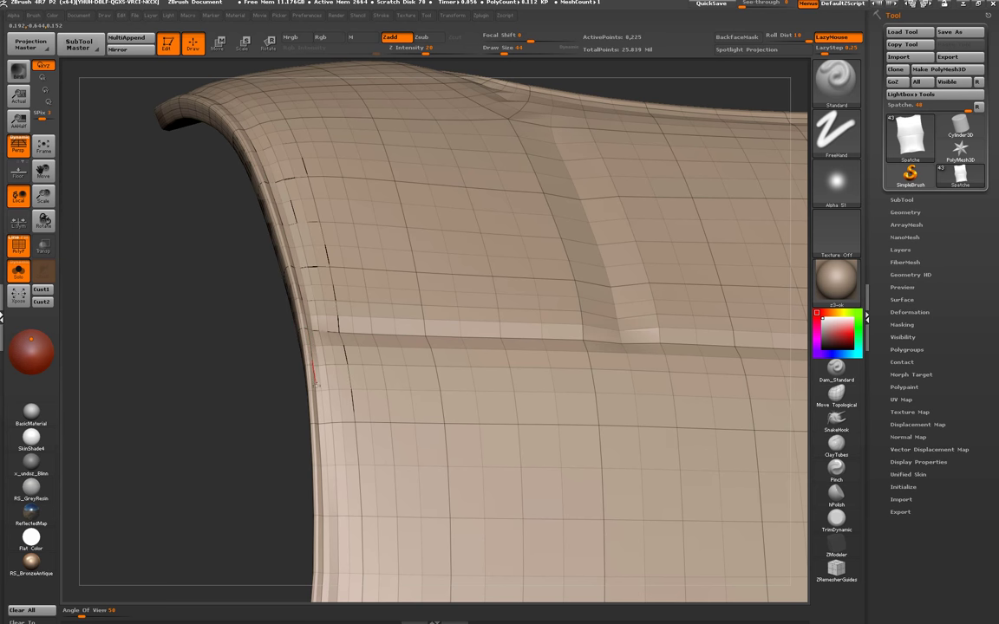
{"action": "left_click_drag", "start_coordinate": [317, 404], "coordinate": [293, 175], "text": "alt"}
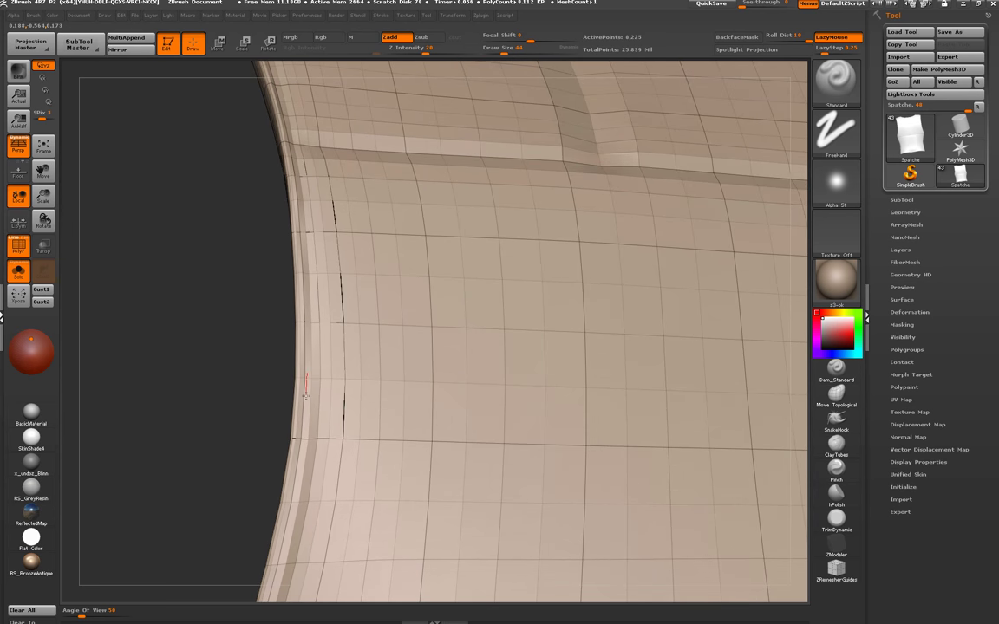
{"action": "mouse_move", "coordinate": [248, 469]}
{"action": "left_mouse_down"}
{"action": "mouse_move", "coordinate": [247, 390]}
{"action": "mouse_move", "coordinate": [285, 368]}
{"action": "mouse_move", "coordinate": [268, 156]}
{"action": "mouse_move", "coordinate": [301, 215]}
{"action": "left_mouse_up"}
{"action": "key", "text": "ctrl+d"}
{"action": "left_click", "coordinate": [31, 251]}
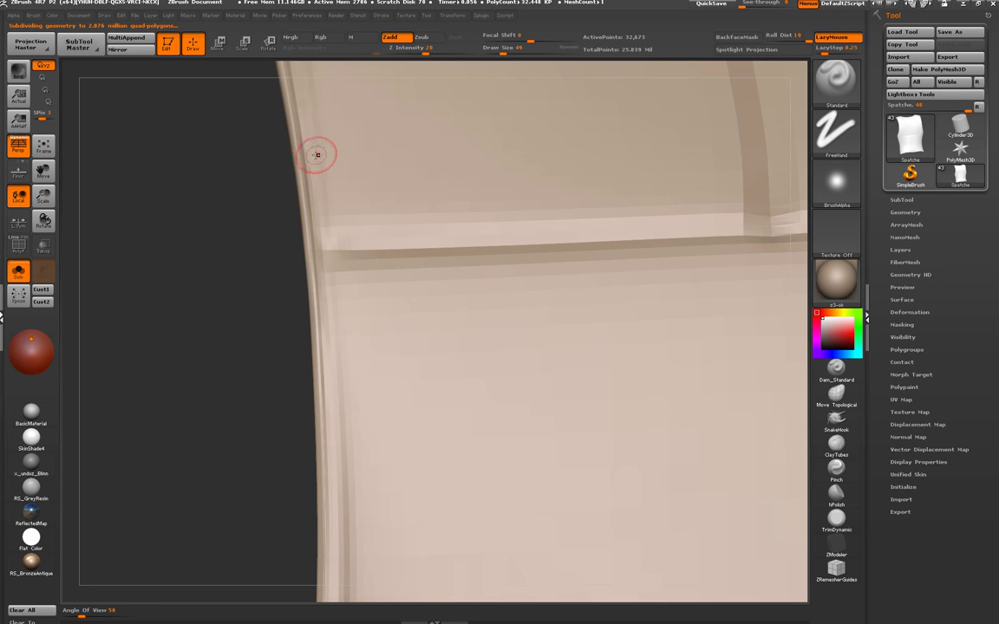
- Sculpt stitch strokes and a raised rim up along the vest's curved outer edge
{"action": "key", "text": "shift"}
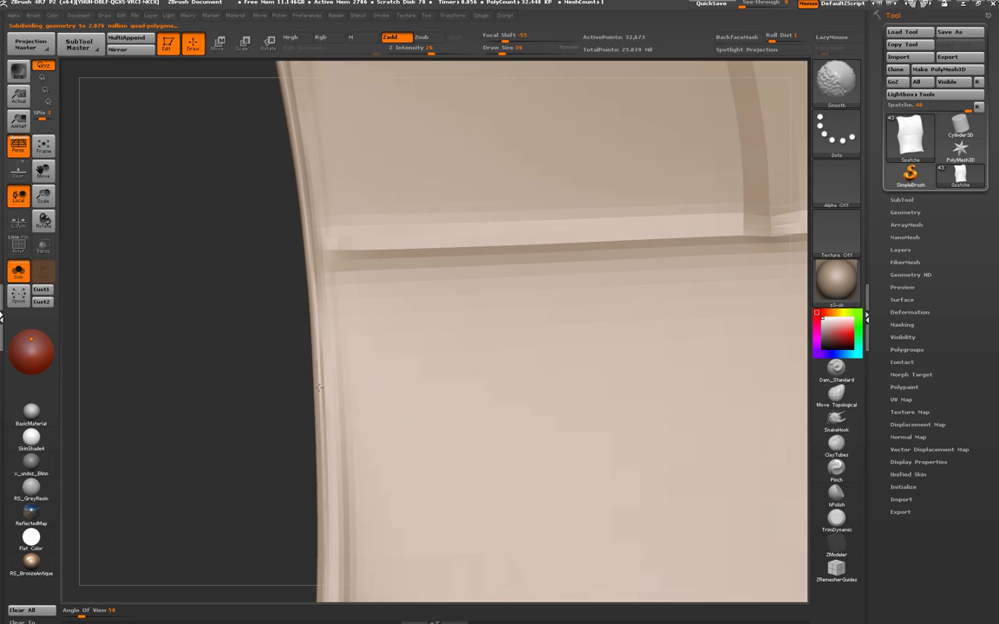
{"action": "mouse_move", "coordinate": [318, 388]}
{"action": "left_mouse_down"}
{"action": "mouse_move", "coordinate": [328, 427]}
{"action": "mouse_move", "coordinate": [315, 307]}
{"action": "mouse_move", "coordinate": [305, 485]}
{"action": "mouse_move", "coordinate": [357, 501]}
{"action": "mouse_move", "coordinate": [342, 414]}
{"action": "mouse_move", "coordinate": [356, 537]}
{"action": "mouse_move", "coordinate": [296, 508]}
{"action": "mouse_move", "coordinate": [351, 379]}
{"action": "mouse_move", "coordinate": [381, 247]}
{"action": "left_mouse_up"}
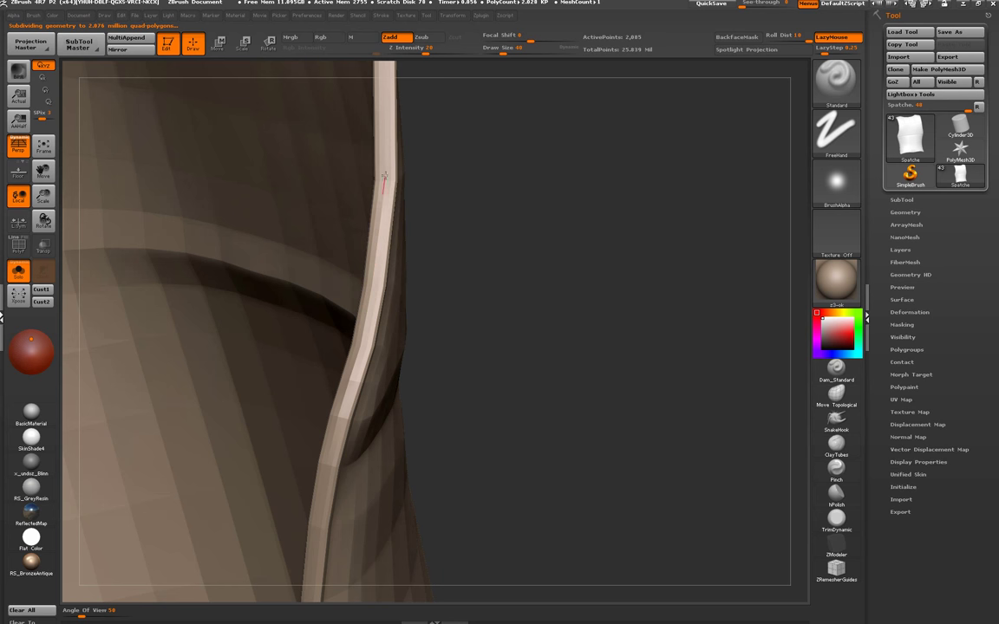
{"action": "mouse_move", "coordinate": [384, 177]}
{"action": "left_mouse_down"}
{"action": "mouse_move", "coordinate": [390, 134]}
{"action": "mouse_move", "coordinate": [370, 382]}
{"action": "left_mouse_up"}
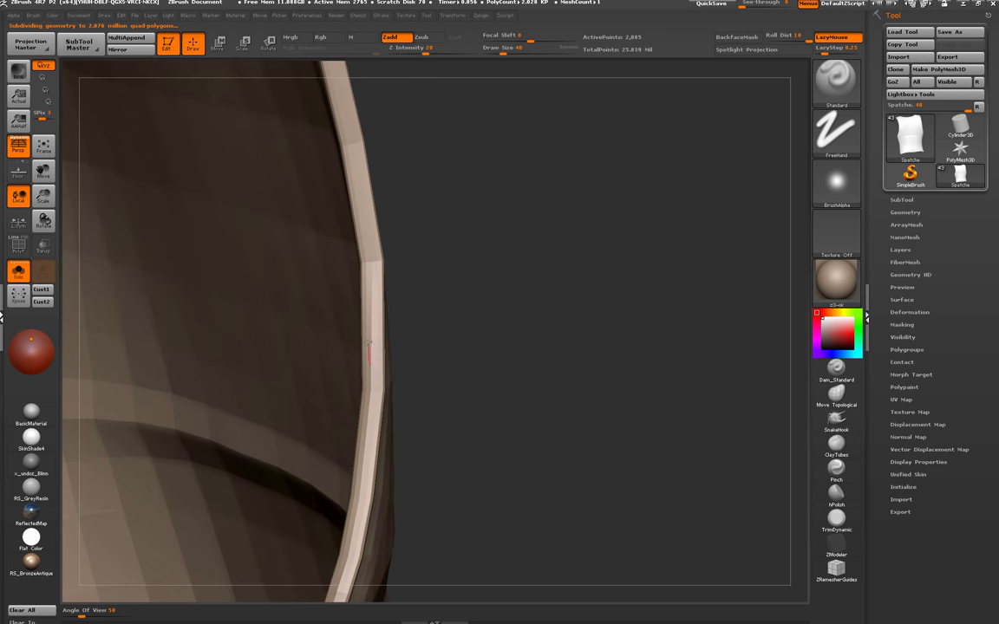
{"action": "left_click_drag", "start_coordinate": [368, 255], "coordinate": [362, 195]}
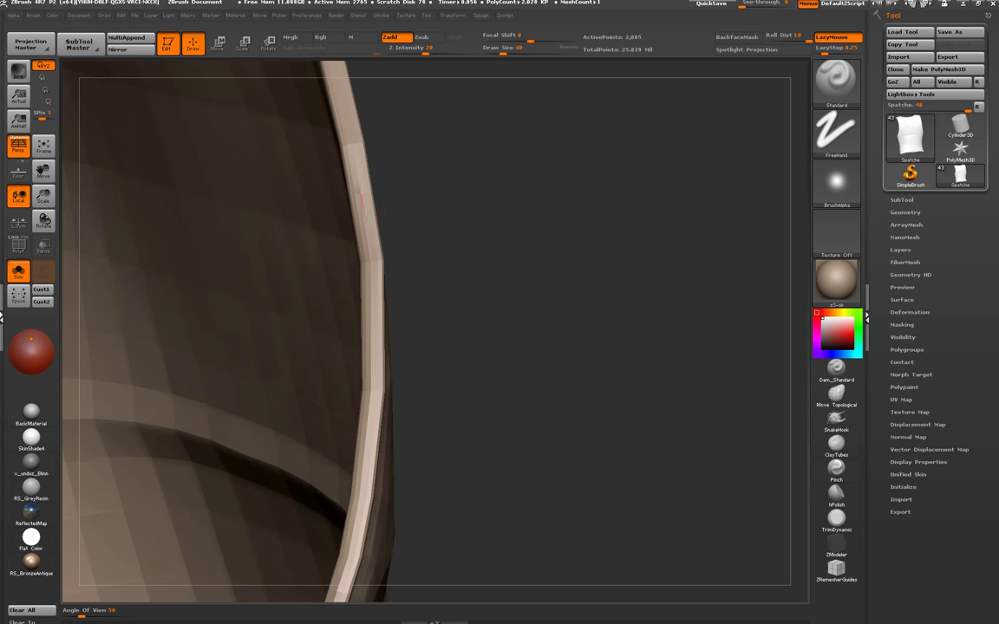
{"action": "left_click_drag", "start_coordinate": [354, 156], "coordinate": [347, 117]}
{"action": "left_click_drag", "start_coordinate": [416, 173], "coordinate": [392, 324]}
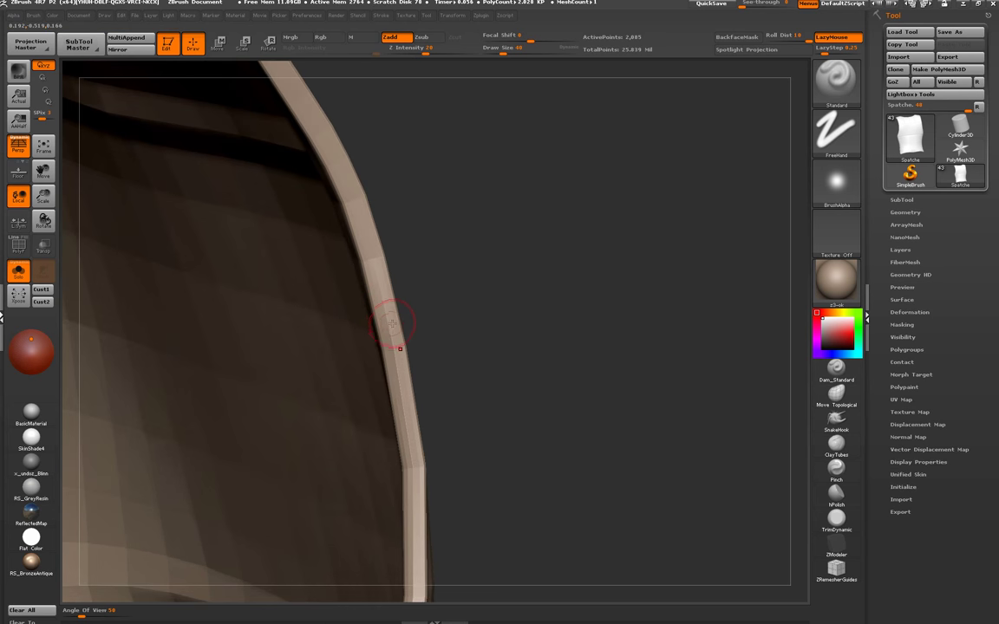
{"action": "left_click_drag", "start_coordinate": [369, 252], "coordinate": [344, 174]}
{"action": "left_click_drag", "start_coordinate": [289, 93], "coordinate": [419, 320]}
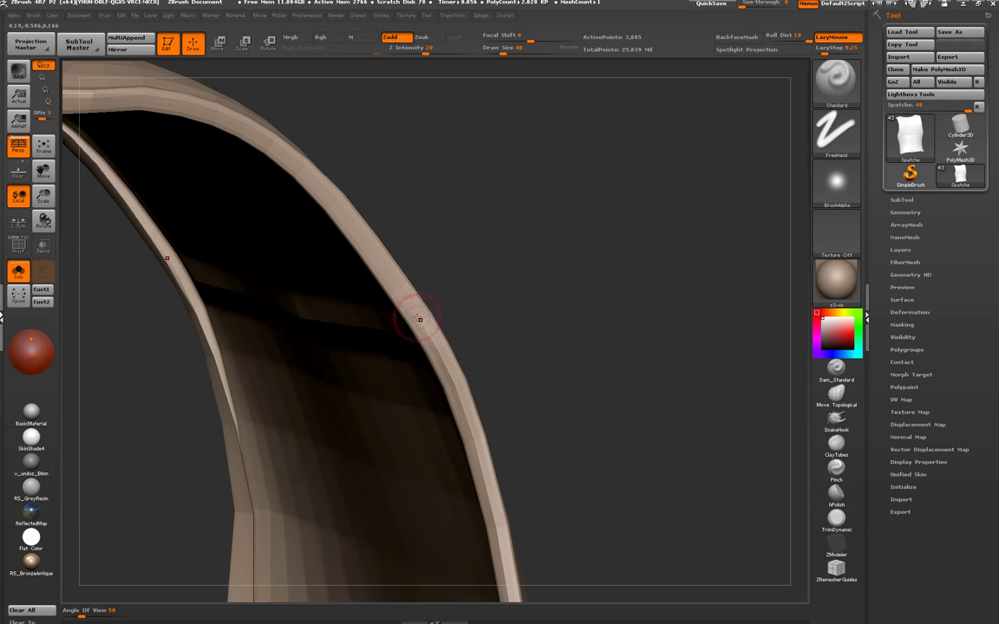
{"action": "mouse_move", "coordinate": [390, 276]}
{"action": "left_mouse_down"}
{"action": "mouse_move", "coordinate": [319, 184]}
{"action": "mouse_move", "coordinate": [397, 248]}
{"action": "left_mouse_up"}
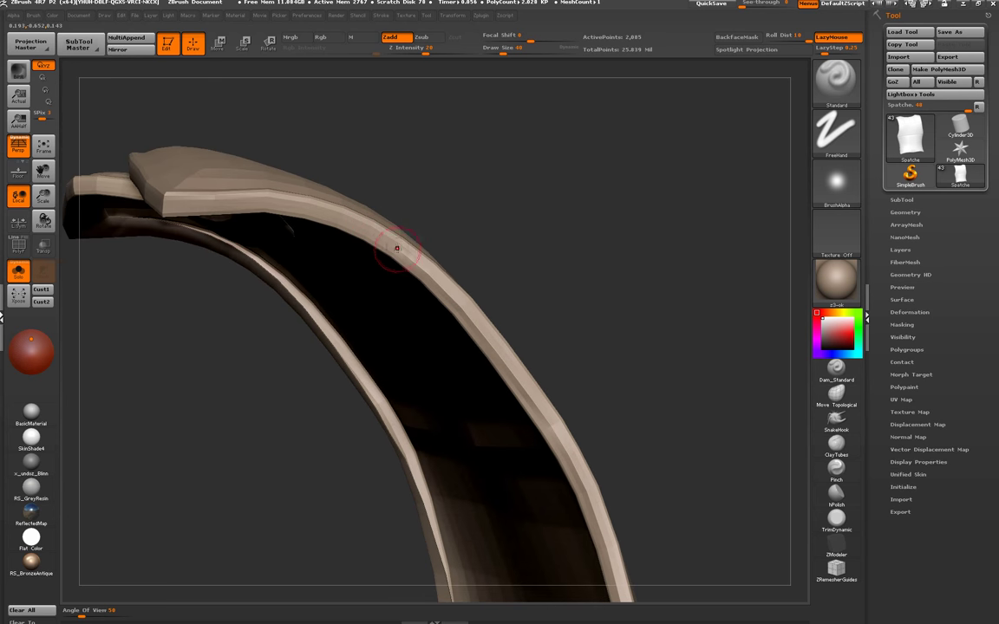
{"action": "mouse_move", "coordinate": [332, 212]}
{"action": "left_mouse_down"}
{"action": "mouse_move", "coordinate": [193, 206]}
{"action": "mouse_move", "coordinate": [155, 245]}
{"action": "mouse_move", "coordinate": [141, 224]}
{"action": "mouse_move", "coordinate": [119, 222]}
{"action": "mouse_move", "coordinate": [258, 232]}
{"action": "mouse_move", "coordinate": [380, 266]}
{"action": "mouse_move", "coordinate": [312, 282]}
{"action": "mouse_move", "coordinate": [403, 305]}
{"action": "left_mouse_up"}
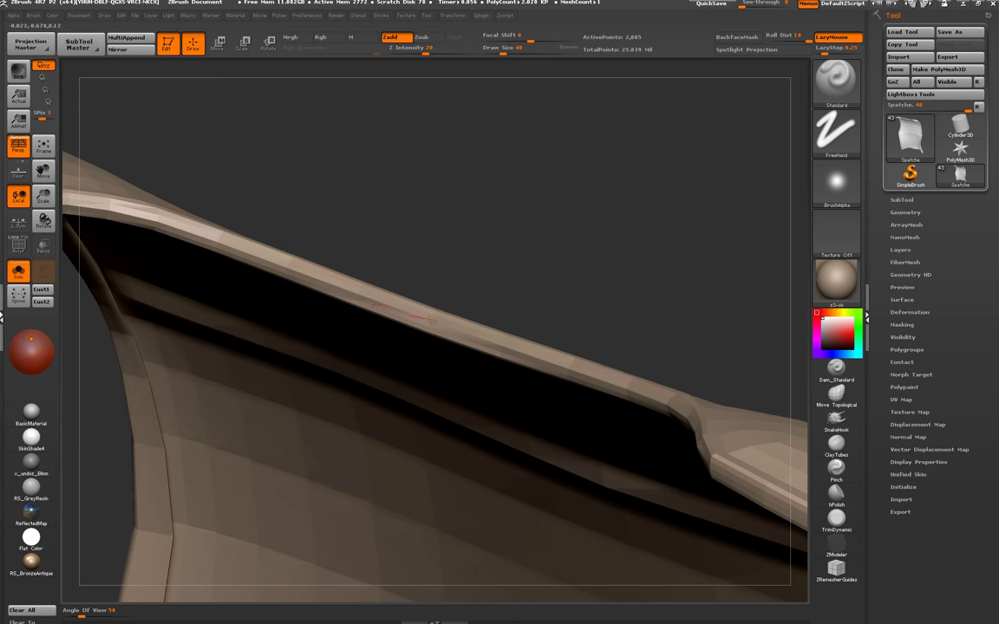
- Nudge the rim's shape with the Move brush at Z Intensity 24 and colour painting off
{"action": "left_click_drag", "start_coordinate": [431, 321], "coordinate": [386, 303]}
{"action": "key", "text": "b"}
{"action": "key", "text": "m"}
{"action": "key", "text": "v"}
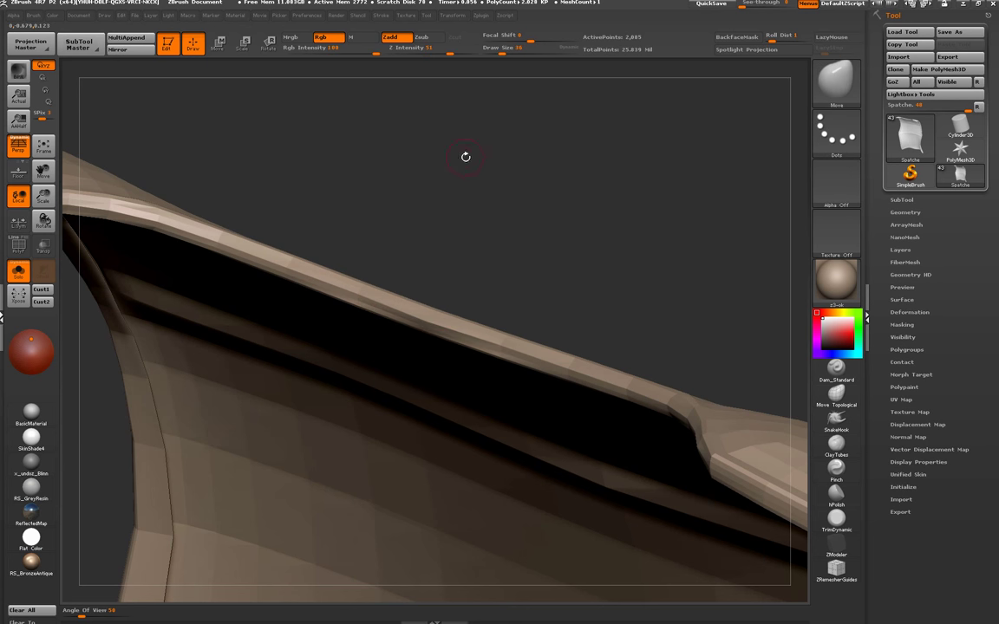
{"action": "left_click_drag", "start_coordinate": [449, 53], "coordinate": [430, 53]}
{"action": "left_click", "coordinate": [296, 37]}
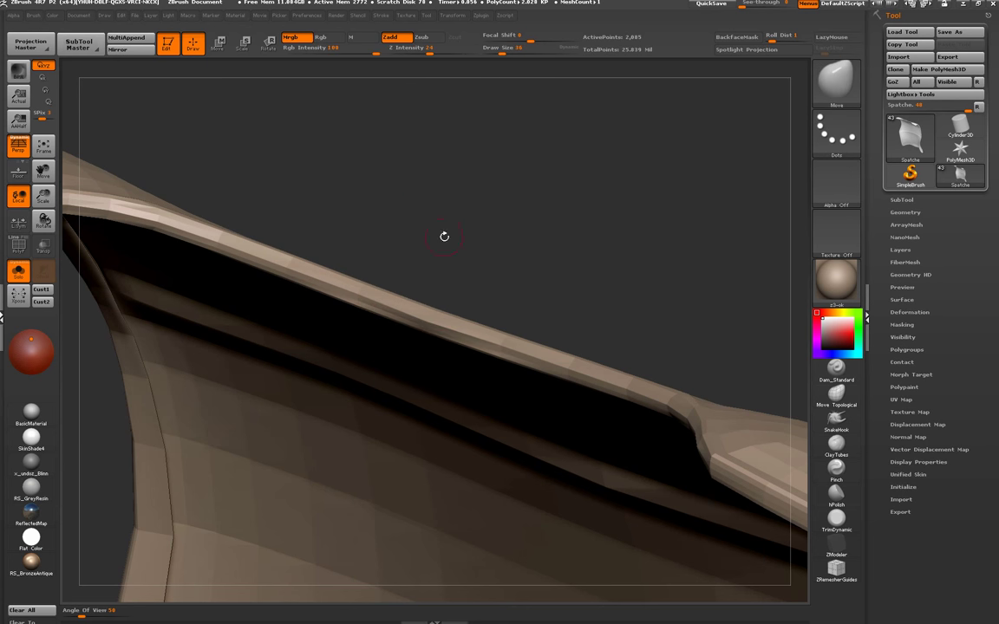
{"action": "left_click", "coordinate": [292, 37]}
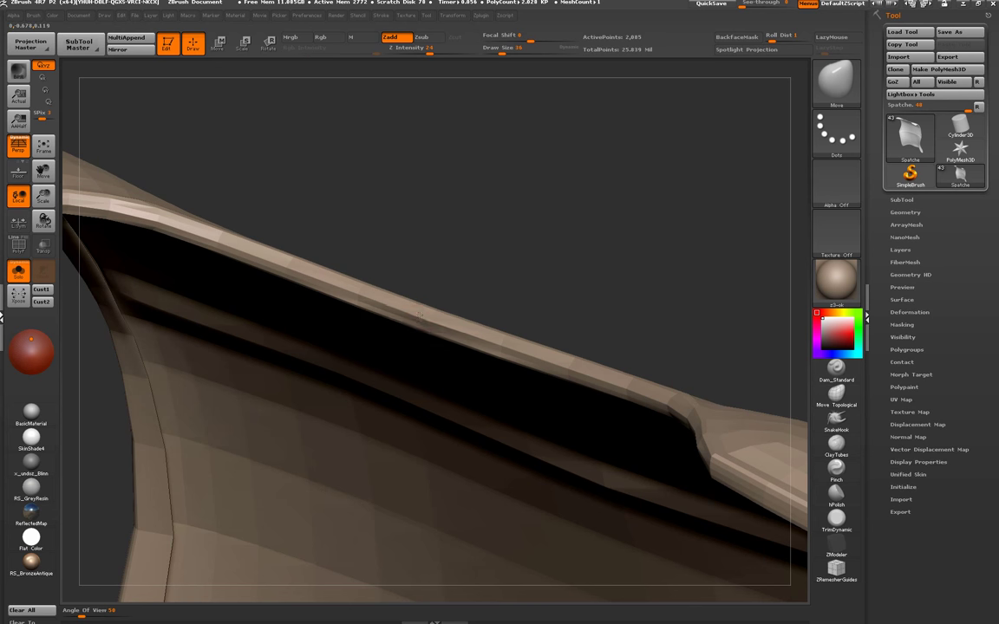
{"action": "mouse_move", "coordinate": [382, 299]}
{"action": "left_mouse_down"}
{"action": "mouse_move", "coordinate": [407, 308]}
{"action": "mouse_move", "coordinate": [432, 209]}
{"action": "left_mouse_up"}
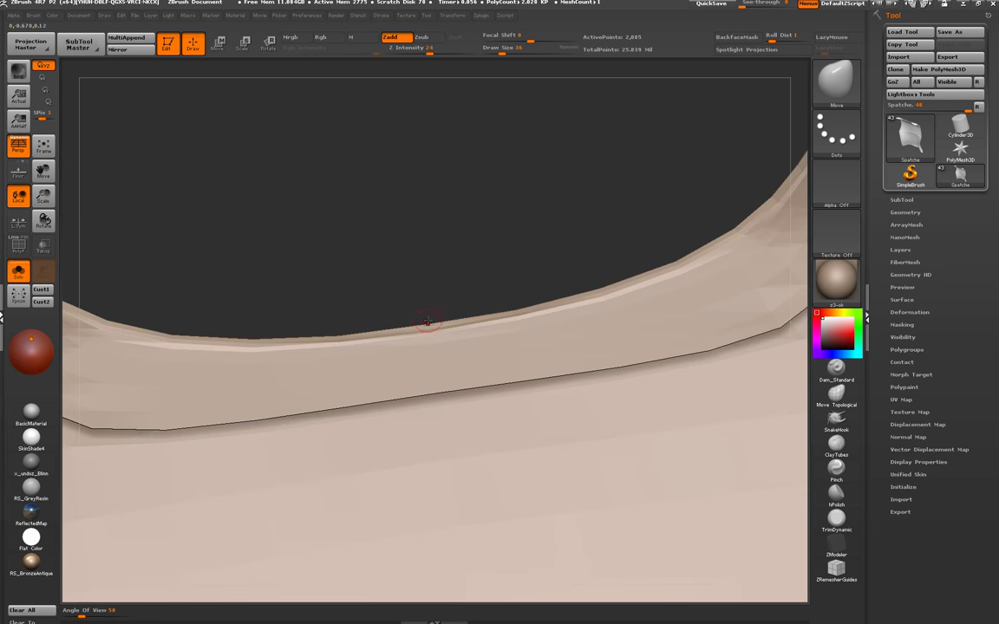
{"action": "mouse_move", "coordinate": [395, 328]}
{"action": "left_mouse_down"}
{"action": "mouse_move", "coordinate": [301, 281]}
{"action": "mouse_move", "coordinate": [322, 314]}
{"action": "mouse_move", "coordinate": [261, 286]}
{"action": "mouse_move", "coordinate": [292, 340]}
{"action": "left_mouse_up"}
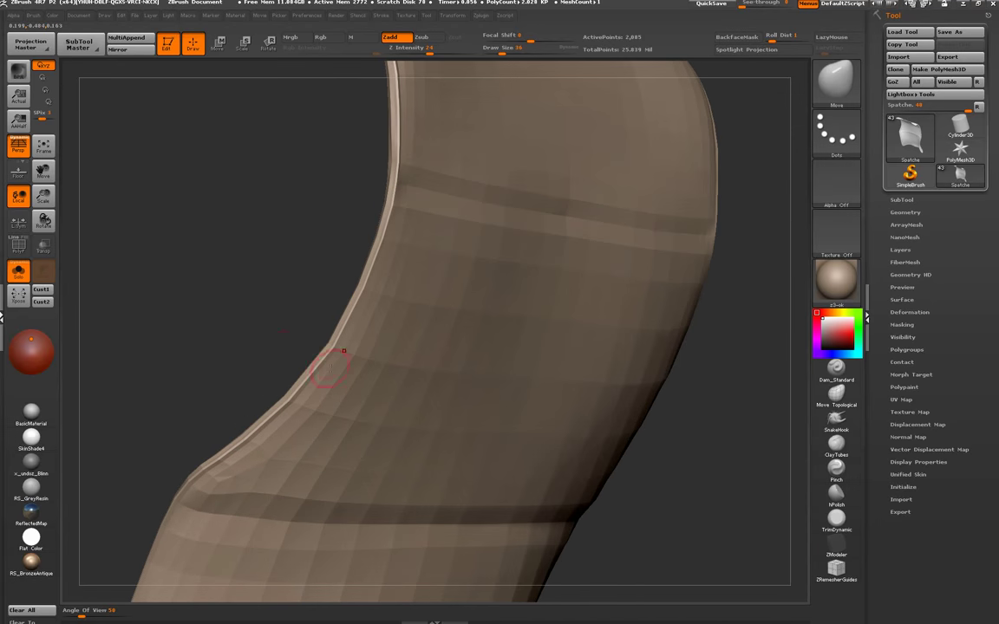
- Return to the Standard brush and sculpt down the raised rim of the curved edge
{"action": "key", "text": "b"}
{"action": "key", "text": "s"}
{"action": "key", "text": "t"}
{"action": "left_click_drag", "start_coordinate": [252, 379], "coordinate": [293, 340]}
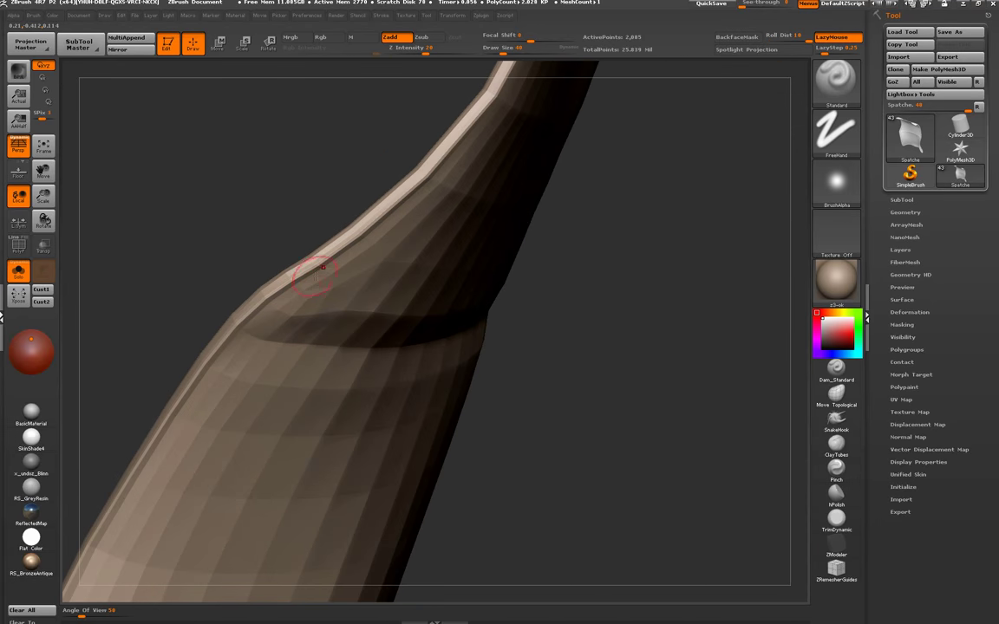
{"action": "left_click_drag", "start_coordinate": [322, 267], "coordinate": [394, 240]}
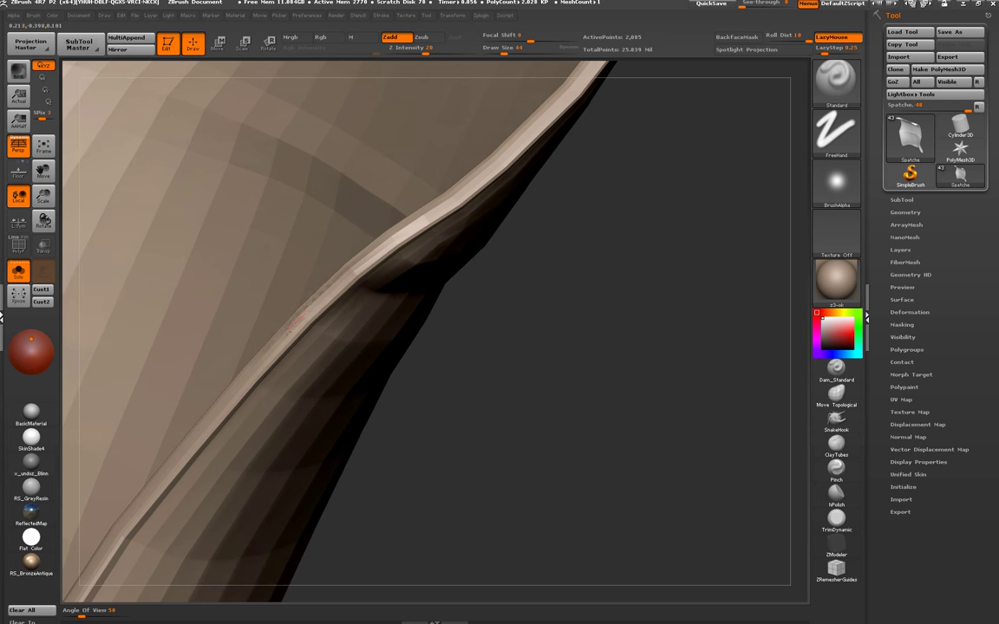
{"action": "left_click_drag", "start_coordinate": [274, 286], "coordinate": [488, 176]}
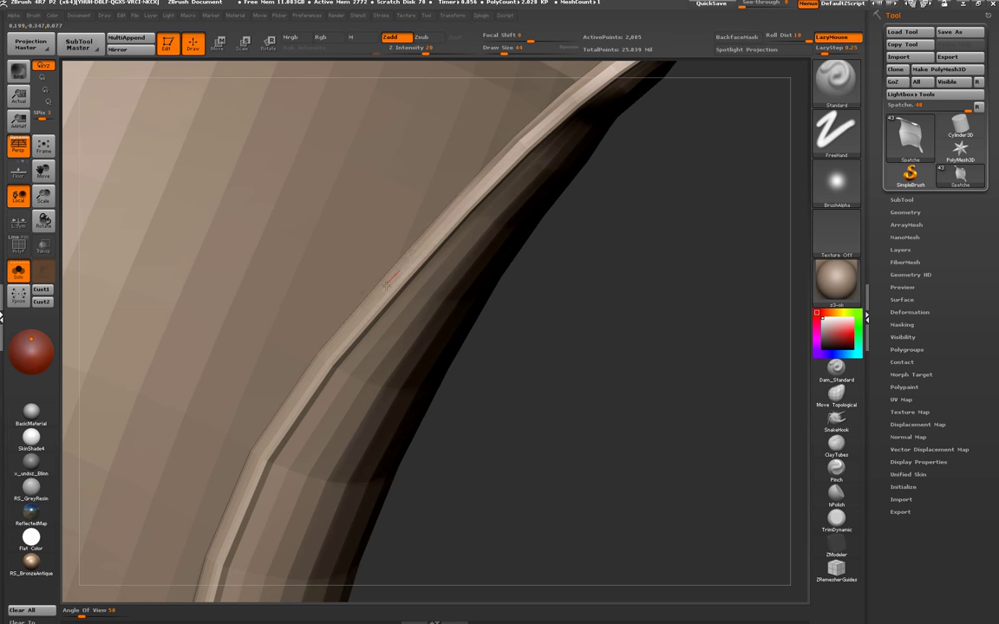
{"action": "left_click_drag", "start_coordinate": [312, 313], "coordinate": [436, 239]}
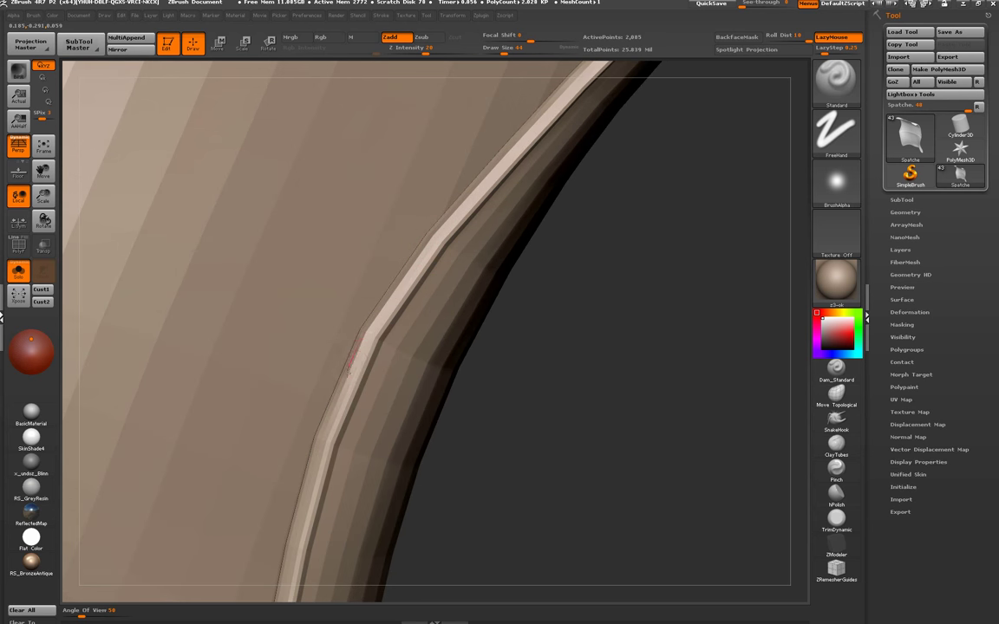
{"action": "left_click_drag", "start_coordinate": [375, 308], "coordinate": [395, 254]}
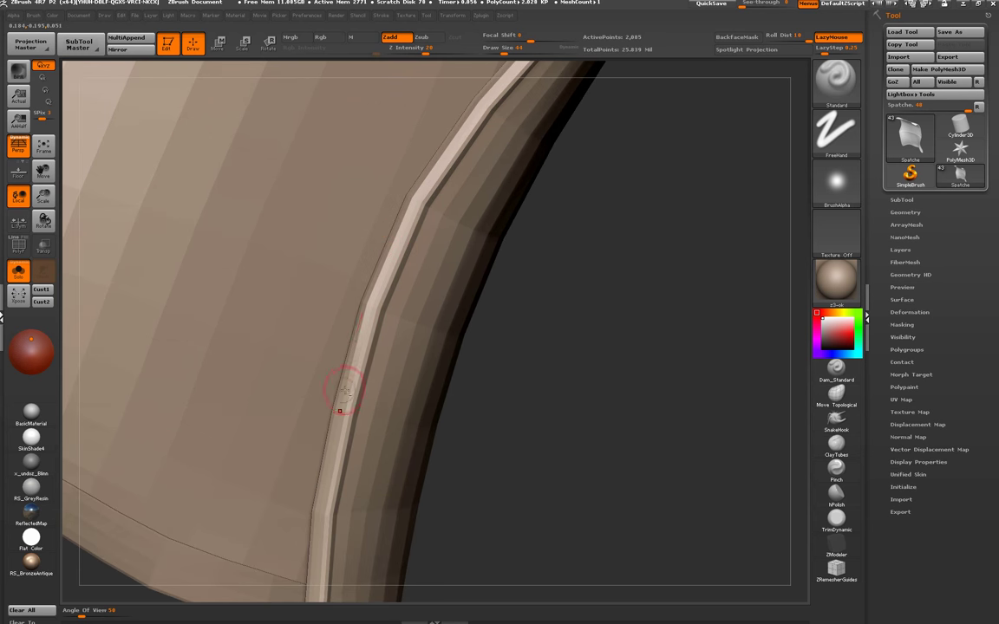
{"action": "left_click_drag", "start_coordinate": [339, 407], "coordinate": [374, 217]}
{"action": "left_click_drag", "start_coordinate": [364, 276], "coordinate": [354, 310]}
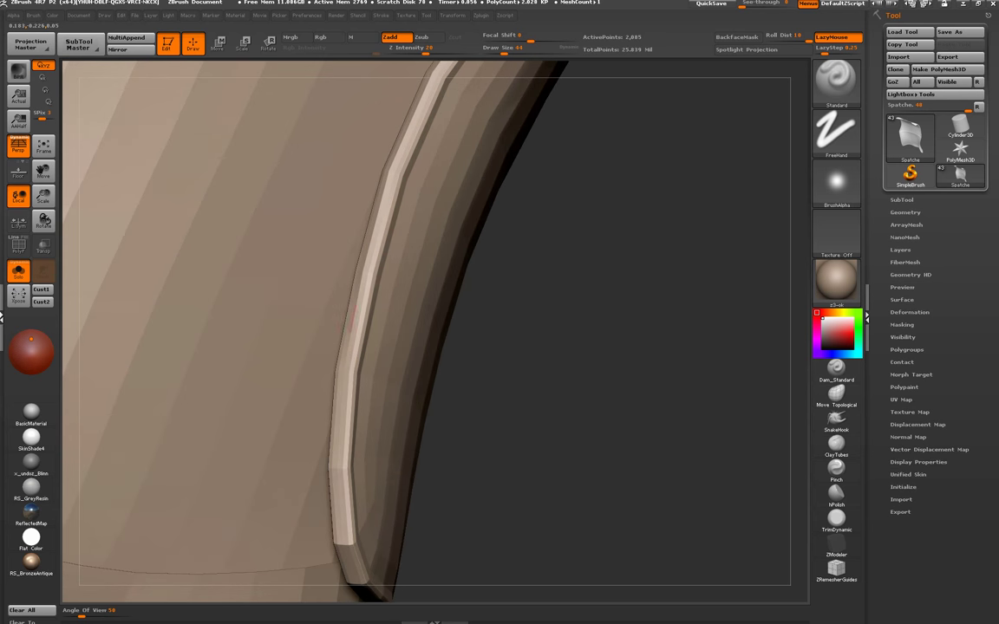
{"action": "left_click_drag", "start_coordinate": [342, 372], "coordinate": [341, 397]}
{"action": "mouse_move", "coordinate": [339, 457]}
{"action": "left_mouse_down"}
{"action": "mouse_move", "coordinate": [336, 302]}
{"action": "mouse_move", "coordinate": [333, 371]}
{"action": "mouse_move", "coordinate": [302, 197]}
{"action": "left_mouse_up"}
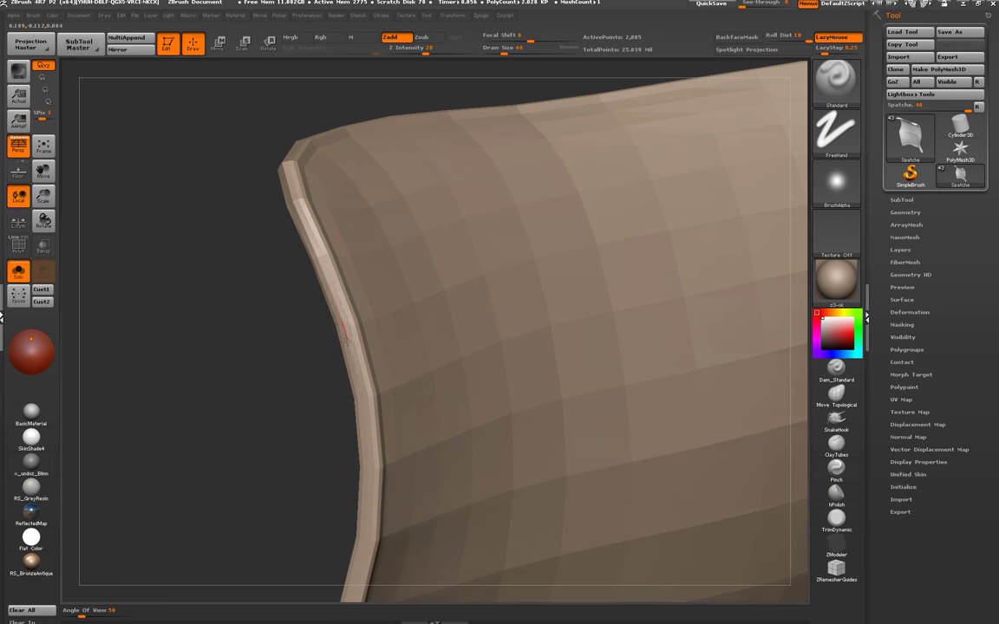
- Show the polygon wireframe, reshape the bevelled rim, and view the isolated piece whole
{"action": "mouse_move", "coordinate": [312, 325]}
{"action": "left_mouse_down"}
{"action": "mouse_move", "coordinate": [343, 242]}
{"action": "mouse_move", "coordinate": [348, 333]}
{"action": "left_mouse_up"}
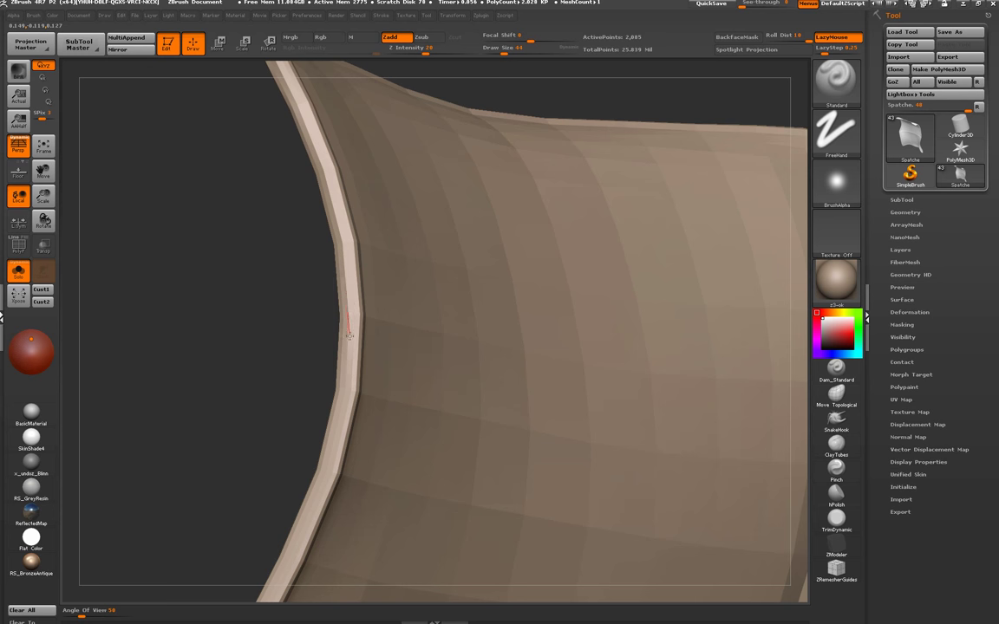
{"action": "mouse_move", "coordinate": [336, 385]}
{"action": "left_mouse_down"}
{"action": "mouse_move", "coordinate": [381, 271]}
{"action": "mouse_move", "coordinate": [370, 311]}
{"action": "left_mouse_up"}
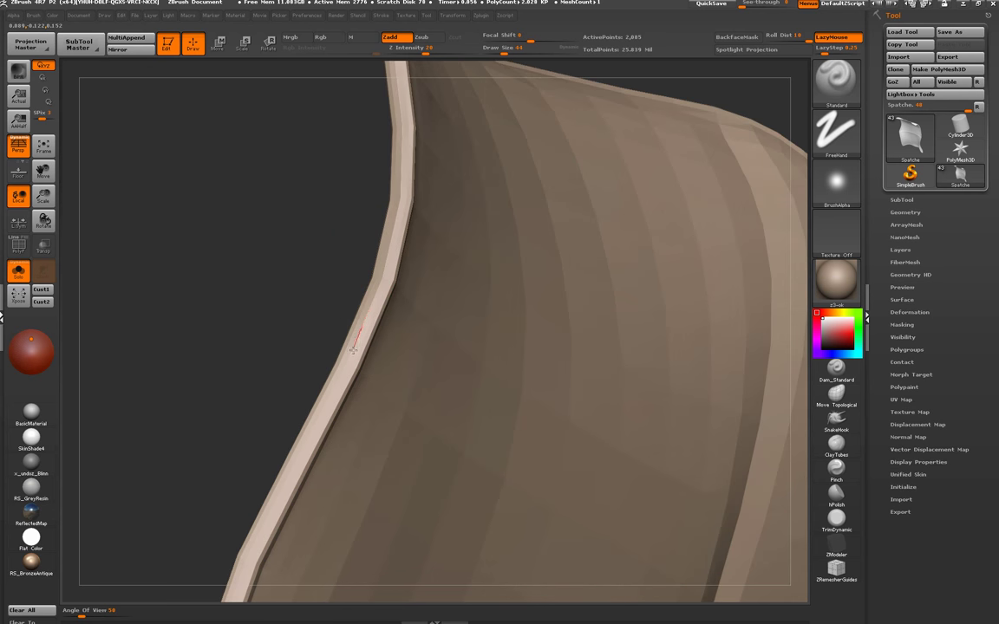
{"action": "mouse_move", "coordinate": [352, 350]}
{"action": "left_mouse_down"}
{"action": "mouse_move", "coordinate": [373, 289]}
{"action": "mouse_move", "coordinate": [215, 245]}
{"action": "left_mouse_up"}
{"action": "key", "text": "shift+f"}
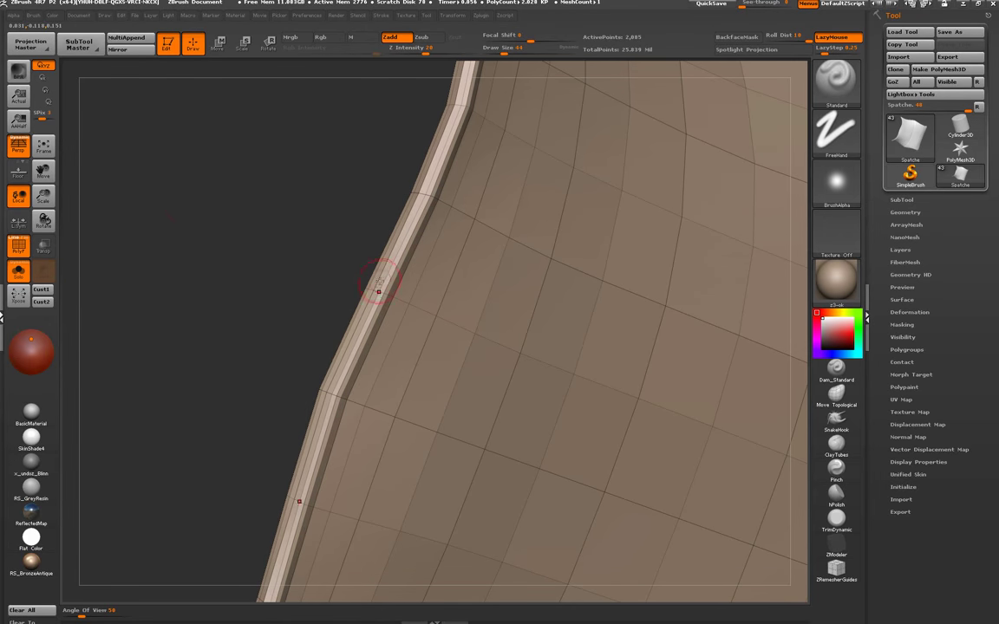
{"action": "left_click_drag", "start_coordinate": [376, 284], "coordinate": [339, 317]}
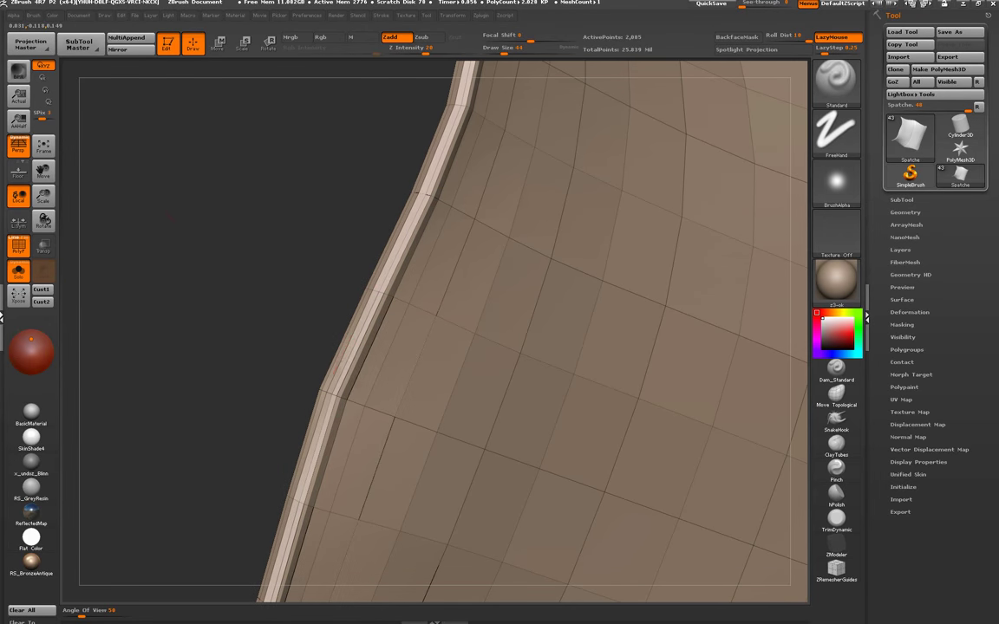
{"action": "left_click", "coordinate": [19, 274]}
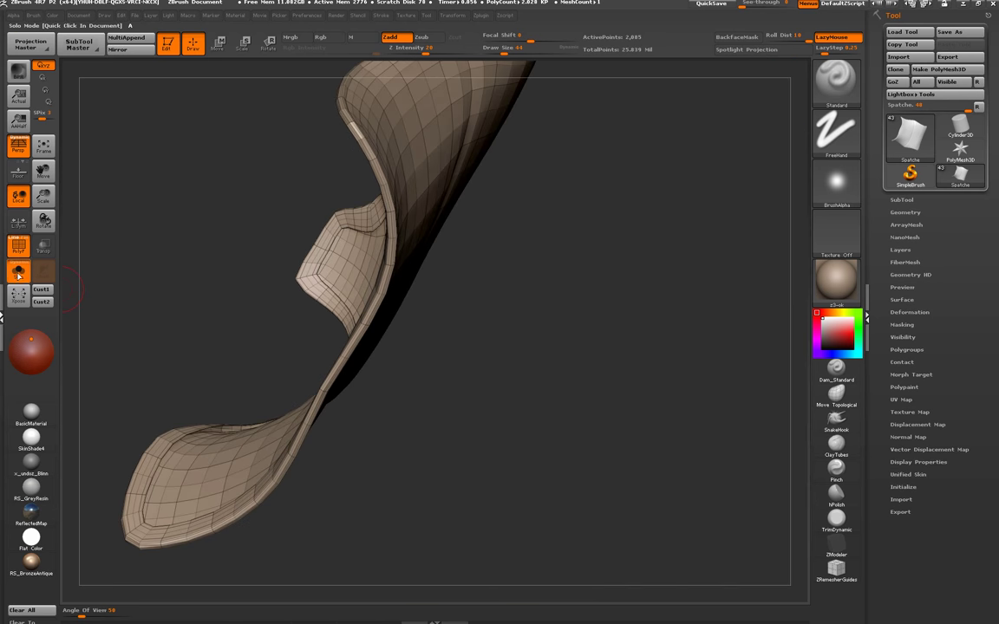
- Hide the wireframe, subdivide the vest to 8,225 points, and set the brush alpha to Off
{"action": "key", "text": "shift+f"}
{"action": "mouse_move", "coordinate": [189, 297]}
{"action": "left_mouse_down", "text": "alt"}
{"action": "mouse_move", "coordinate": [228, 319]}
{"action": "mouse_move", "coordinate": [228, 278]}
{"action": "left_mouse_up", "text": "alt"}
{"action": "key", "text": "ctrl+d"}
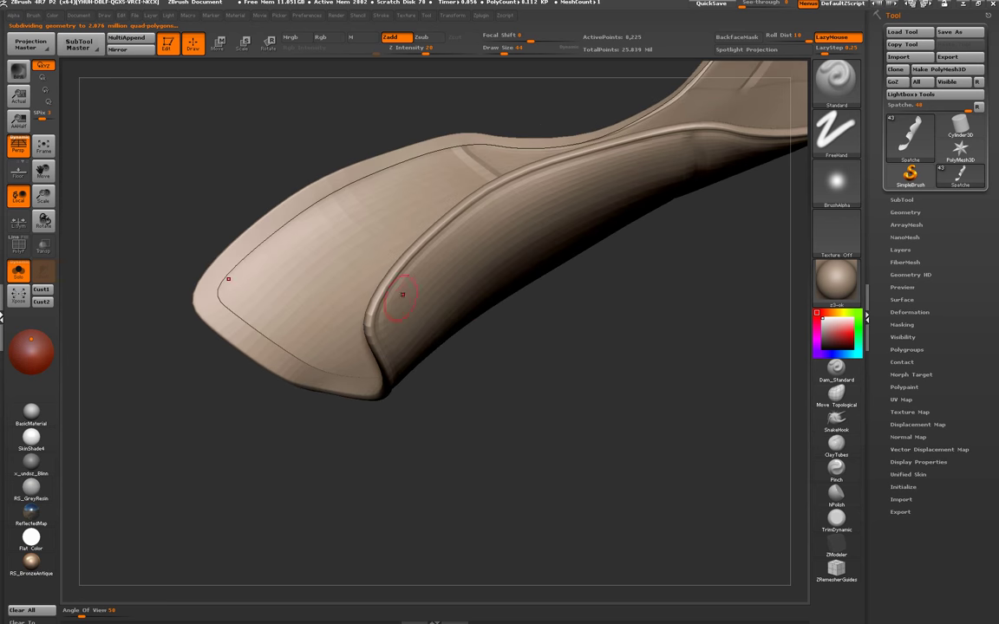
{"action": "mouse_move", "coordinate": [402, 294]}
{"action": "left_mouse_down"}
{"action": "mouse_move", "coordinate": [489, 387]}
{"action": "mouse_move", "coordinate": [776, 155]}
{"action": "left_mouse_up"}
{"action": "left_click", "coordinate": [835, 182]}
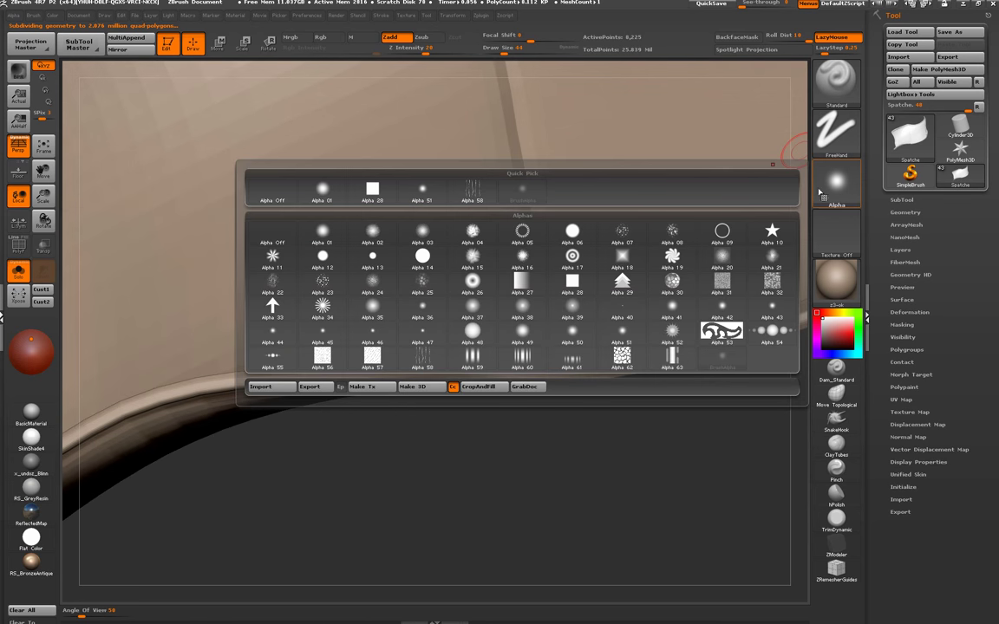
{"action": "left_click", "coordinate": [582, 334]}
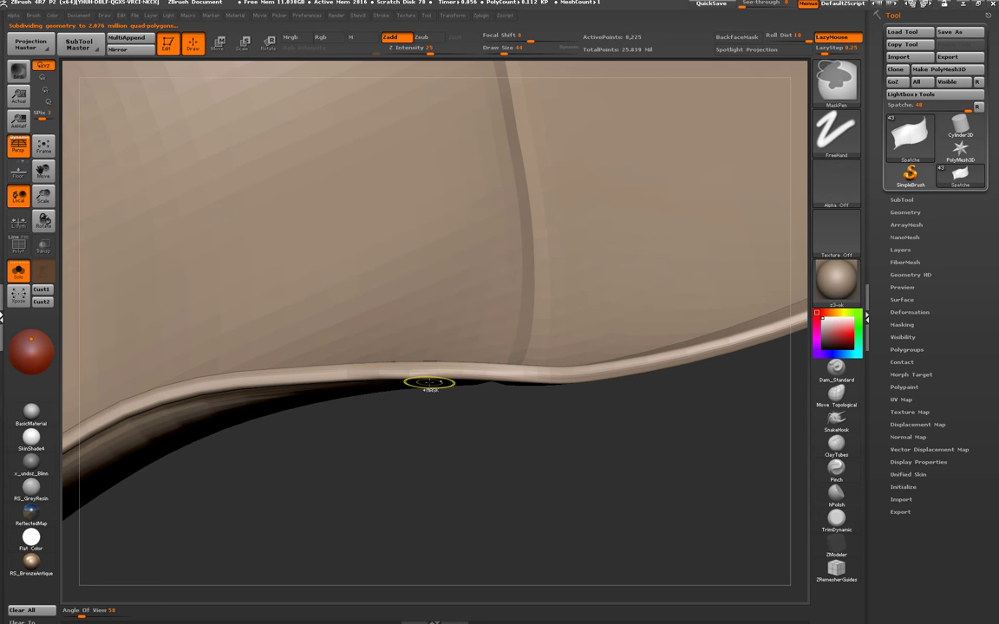
- Sculpt and smooth the raised rim along the bottom and side edges, ending on the strap's inner edge
{"action": "left_click_drag", "start_coordinate": [430, 382], "coordinate": [381, 358]}
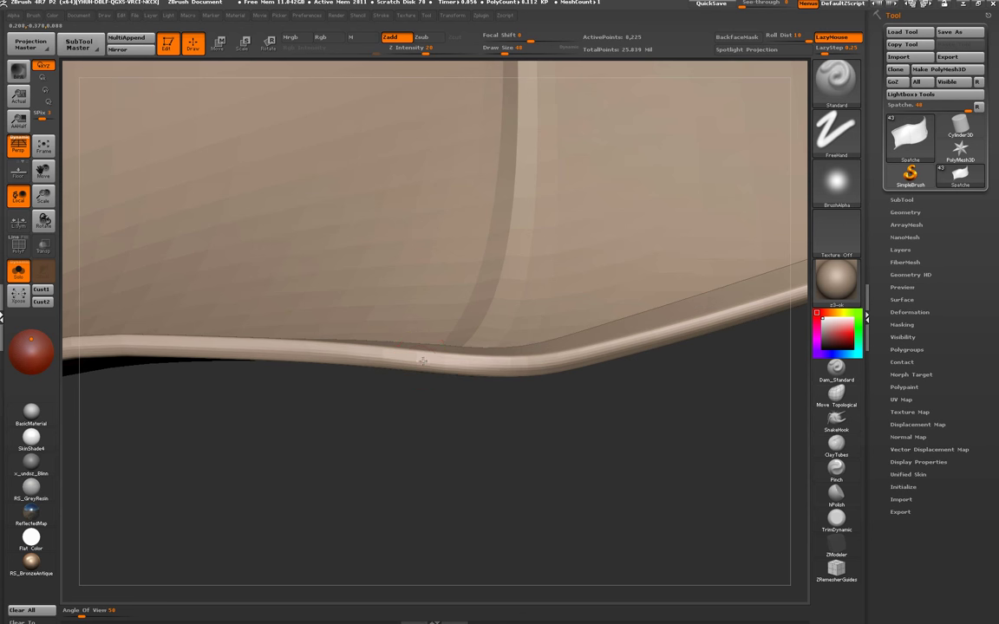
{"action": "mouse_move", "coordinate": [454, 366]}
{"action": "left_mouse_down"}
{"action": "mouse_move", "coordinate": [615, 345]}
{"action": "mouse_move", "coordinate": [363, 350]}
{"action": "left_mouse_up"}
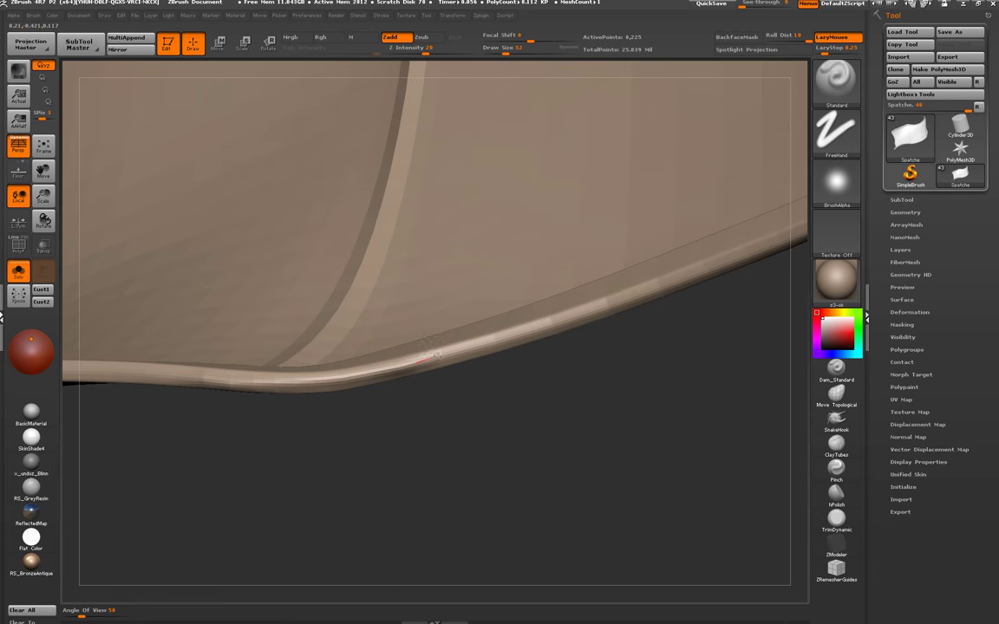
{"action": "left_click_drag", "start_coordinate": [507, 336], "coordinate": [617, 302]}
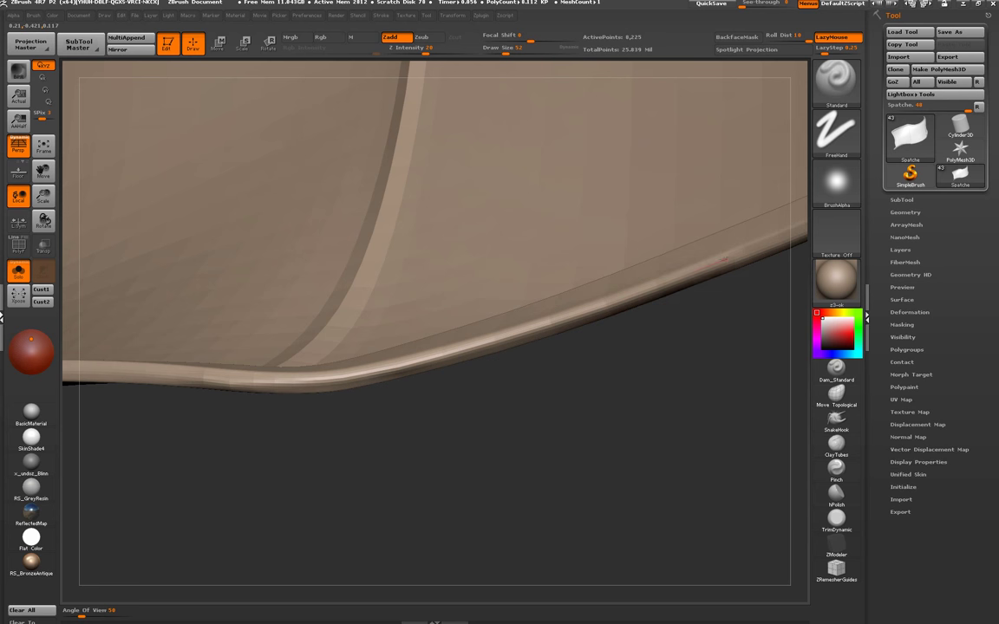
{"action": "left_click_drag", "start_coordinate": [633, 299], "coordinate": [475, 327]}
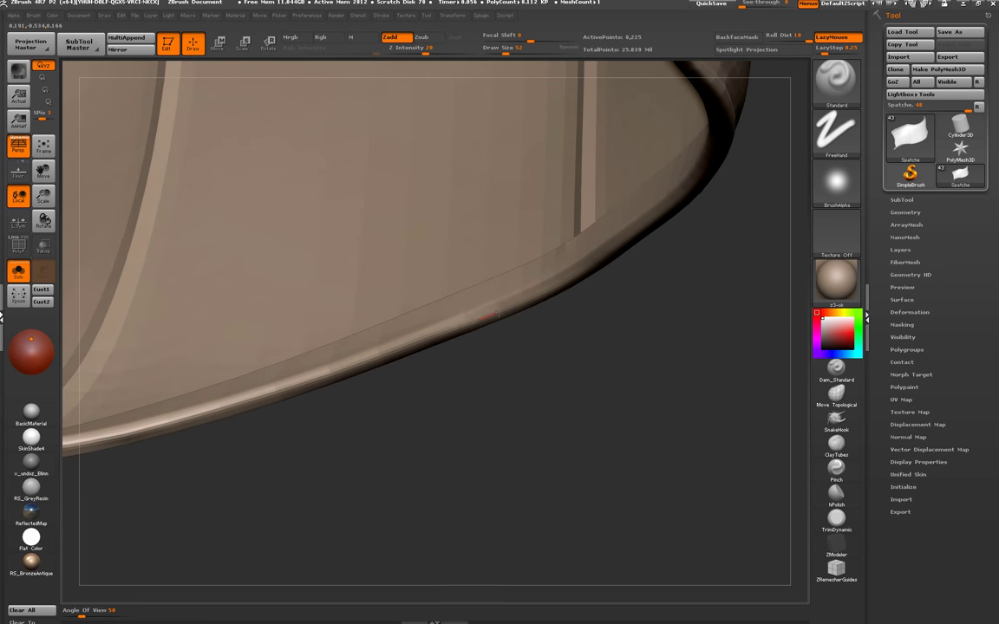
{"action": "left_click_drag", "start_coordinate": [624, 246], "coordinate": [478, 347]}
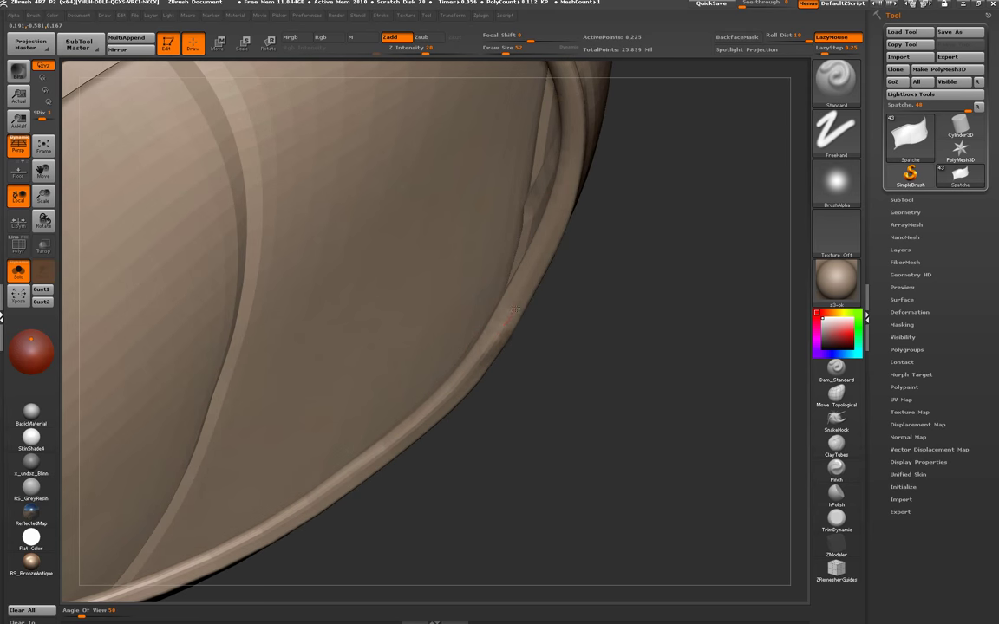
{"action": "left_click_drag", "start_coordinate": [523, 265], "coordinate": [469, 347], "text": "shift"}
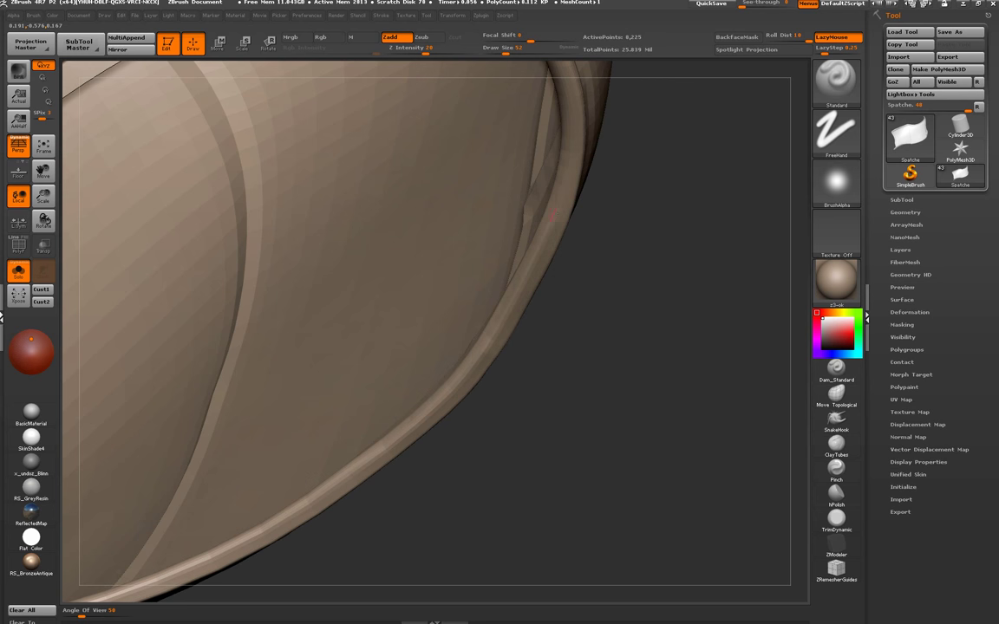
{"action": "left_click_drag", "start_coordinate": [563, 182], "coordinate": [538, 311]}
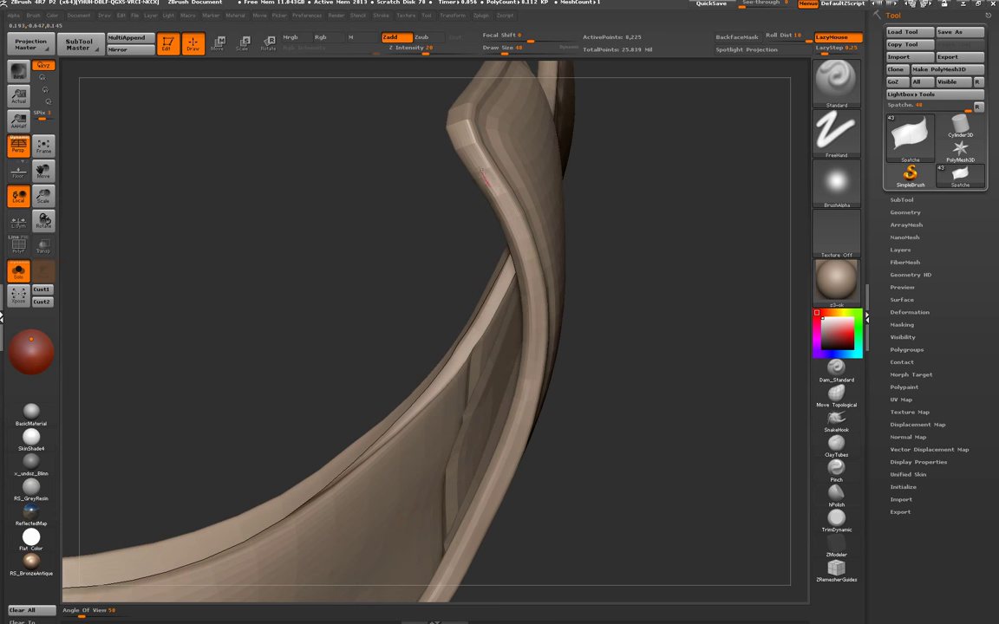
{"action": "mouse_move", "coordinate": [451, 111]}
{"action": "left_mouse_down"}
{"action": "mouse_move", "coordinate": [436, 240]}
{"action": "mouse_move", "coordinate": [453, 371]}
{"action": "left_mouse_up"}
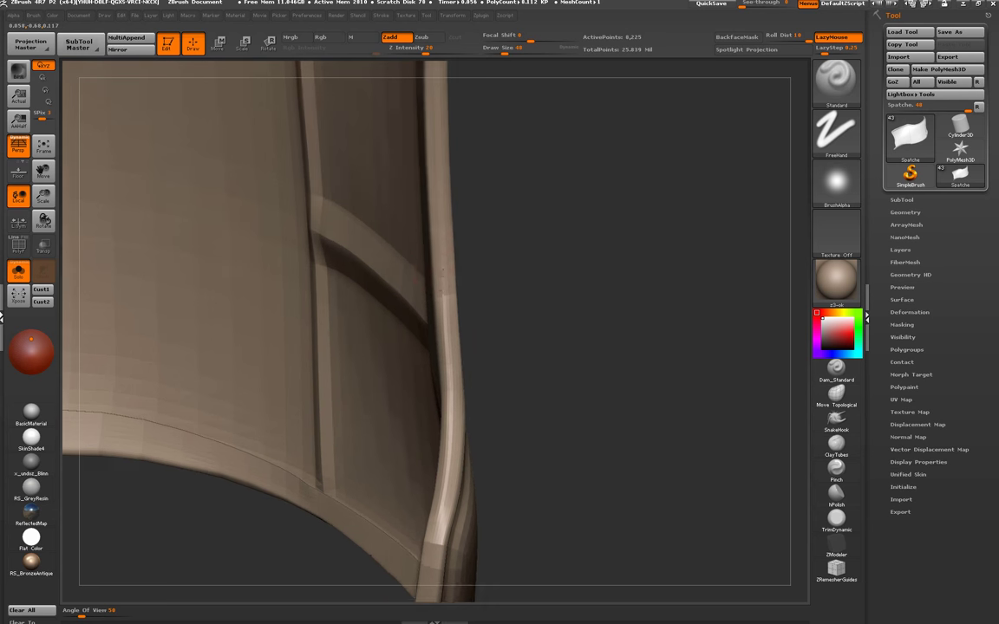
{"action": "left_click_drag", "start_coordinate": [462, 195], "coordinate": [446, 343]}
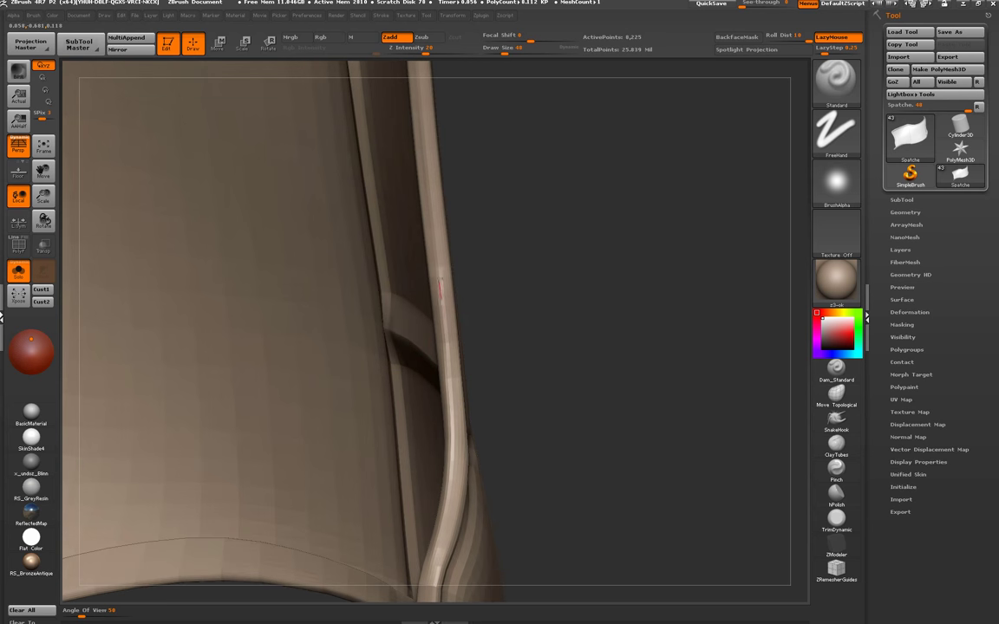
{"action": "left_click_drag", "start_coordinate": [433, 221], "coordinate": [442, 317]}
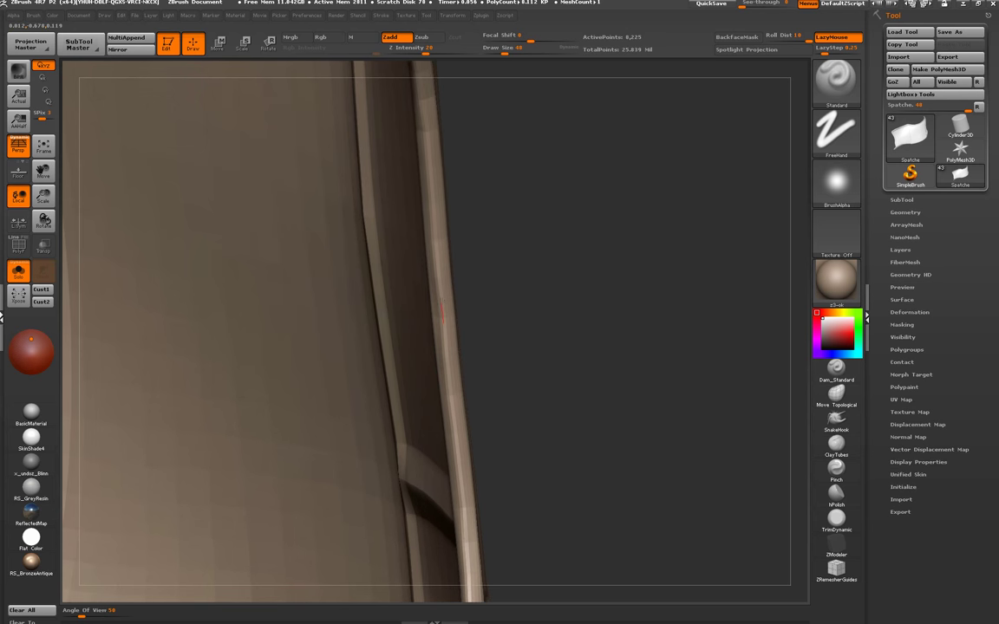
{"action": "mouse_move", "coordinate": [436, 257]}
{"action": "left_mouse_down"}
{"action": "mouse_move", "coordinate": [398, 117]}
{"action": "mouse_move", "coordinate": [431, 171]}
{"action": "left_mouse_up"}
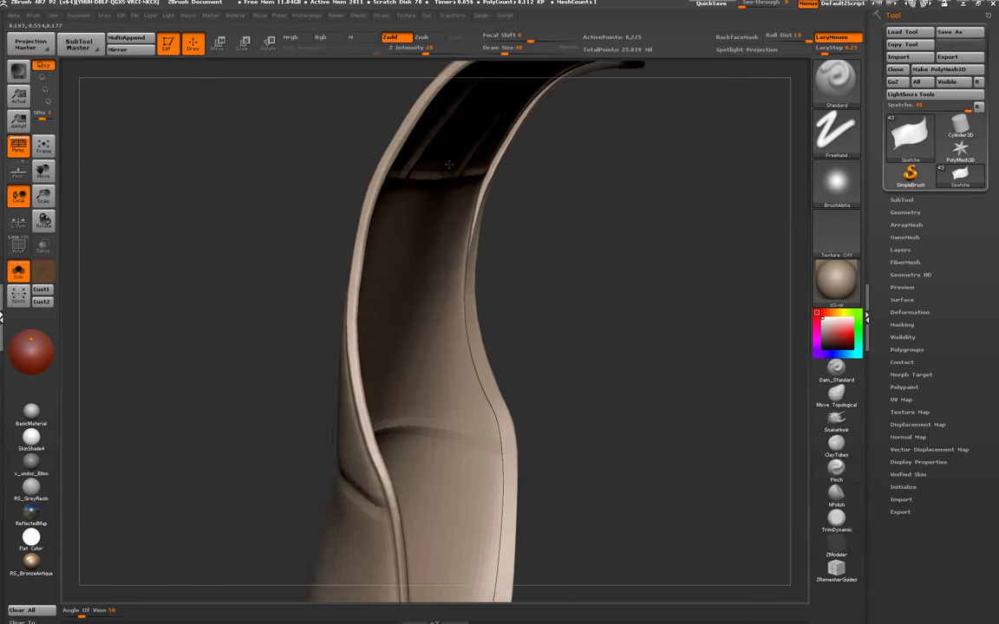
{"action": "mouse_move", "coordinate": [422, 275]}
{"action": "left_mouse_down"}
{"action": "mouse_move", "coordinate": [394, 264]}
{"action": "mouse_move", "coordinate": [385, 205]}
{"action": "mouse_move", "coordinate": [395, 116]}
{"action": "left_mouse_up"}
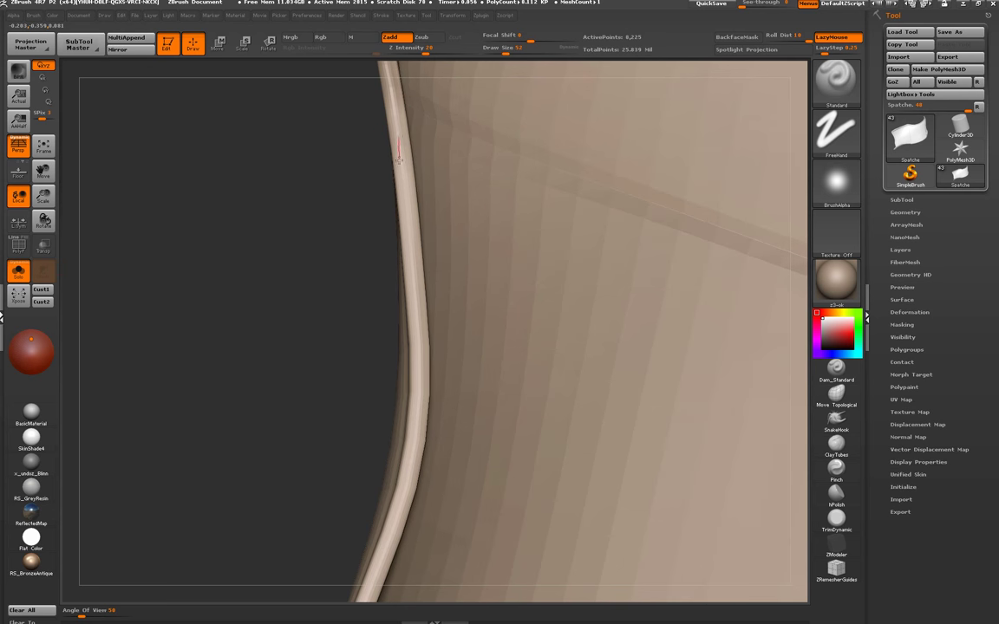
- Sculpt down the strap's rim edge, then rotate the vest around its curved strap
{"action": "left_click_drag", "start_coordinate": [411, 215], "coordinate": [415, 300]}
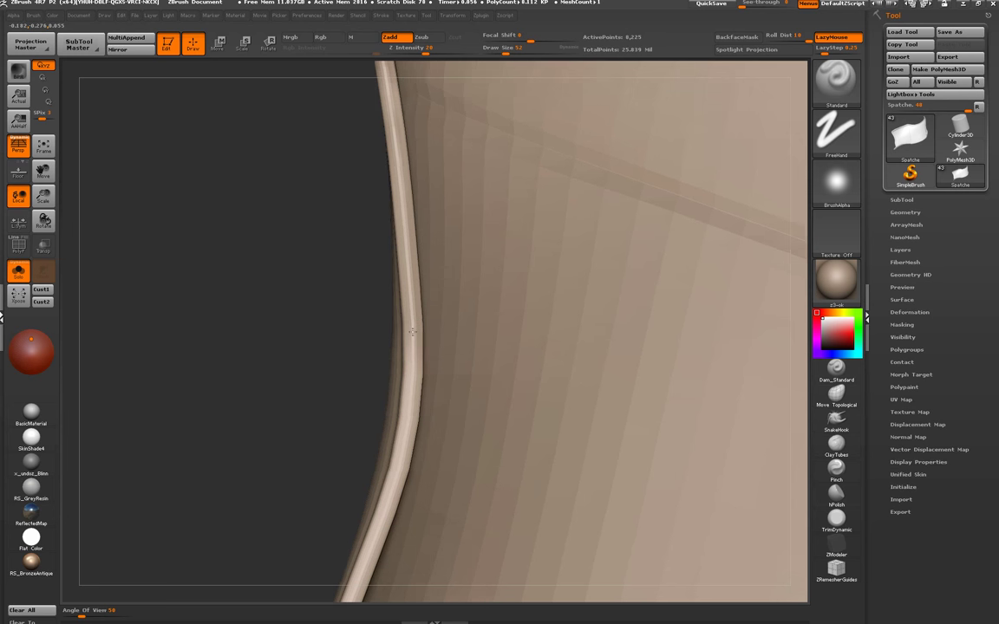
{"action": "left_click_drag", "start_coordinate": [420, 360], "coordinate": [402, 231]}
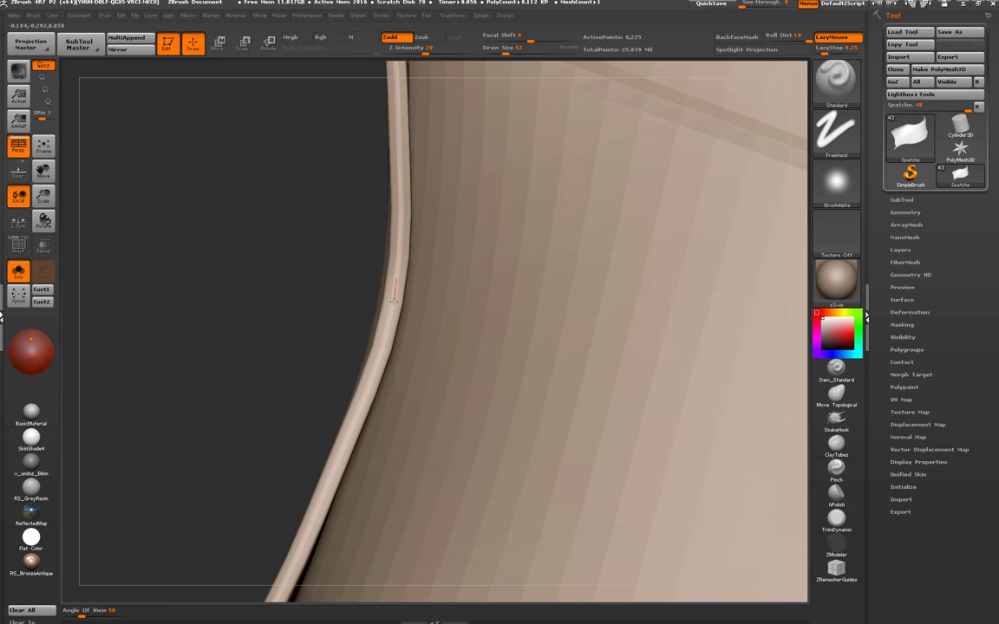
{"action": "mouse_move", "coordinate": [346, 308]}
{"action": "left_mouse_down"}
{"action": "mouse_move", "coordinate": [454, 196]}
{"action": "mouse_move", "coordinate": [394, 349]}
{"action": "mouse_move", "coordinate": [404, 301]}
{"action": "mouse_move", "coordinate": [377, 358]}
{"action": "mouse_move", "coordinate": [387, 302]}
{"action": "left_mouse_up"}
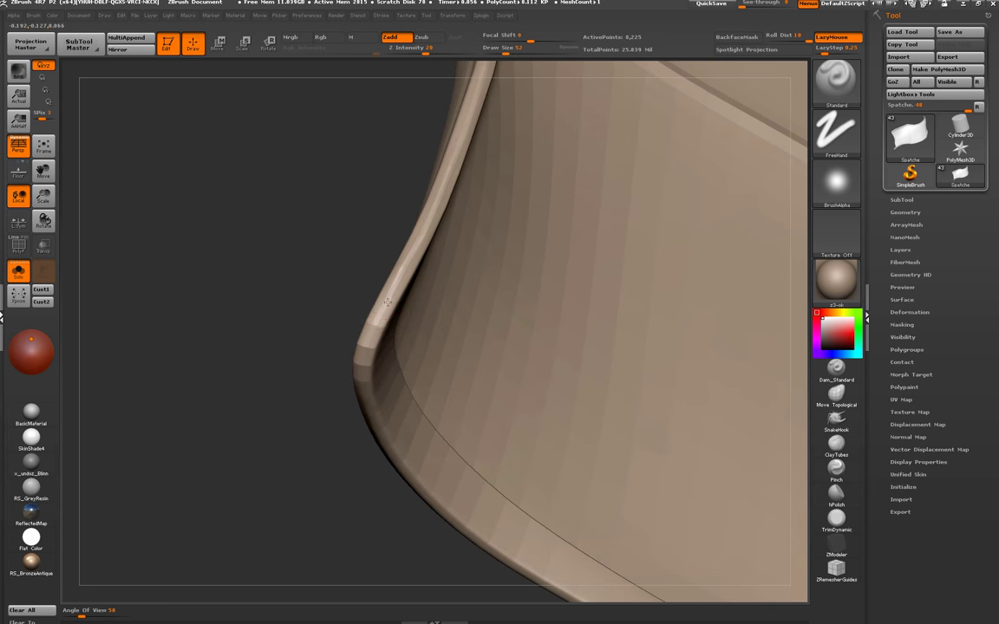
{"action": "left_click_drag", "start_coordinate": [326, 345], "coordinate": [371, 222]}
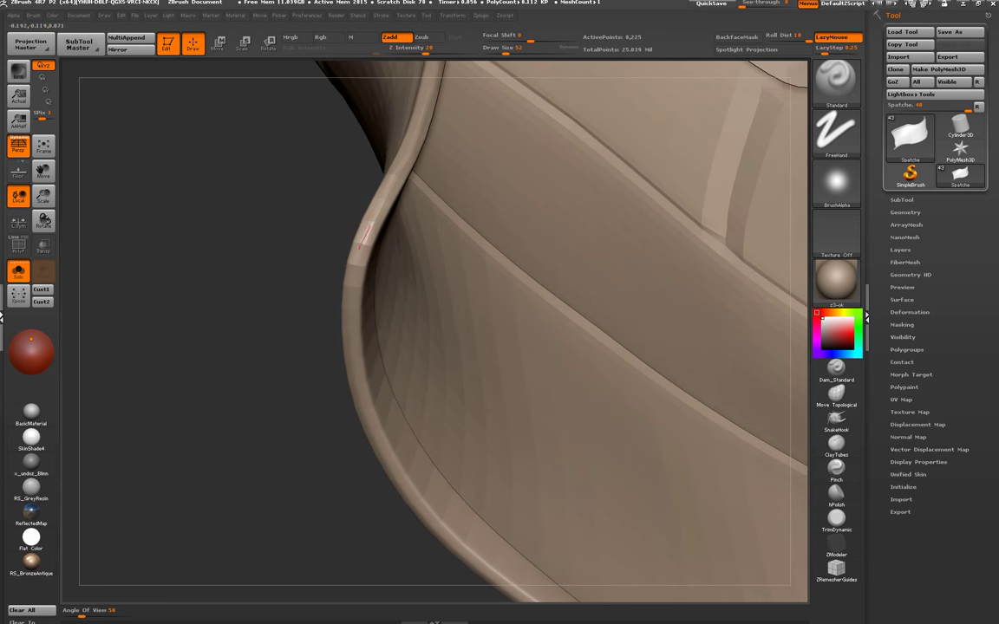
{"action": "left_click_drag", "start_coordinate": [356, 309], "coordinate": [346, 180]}
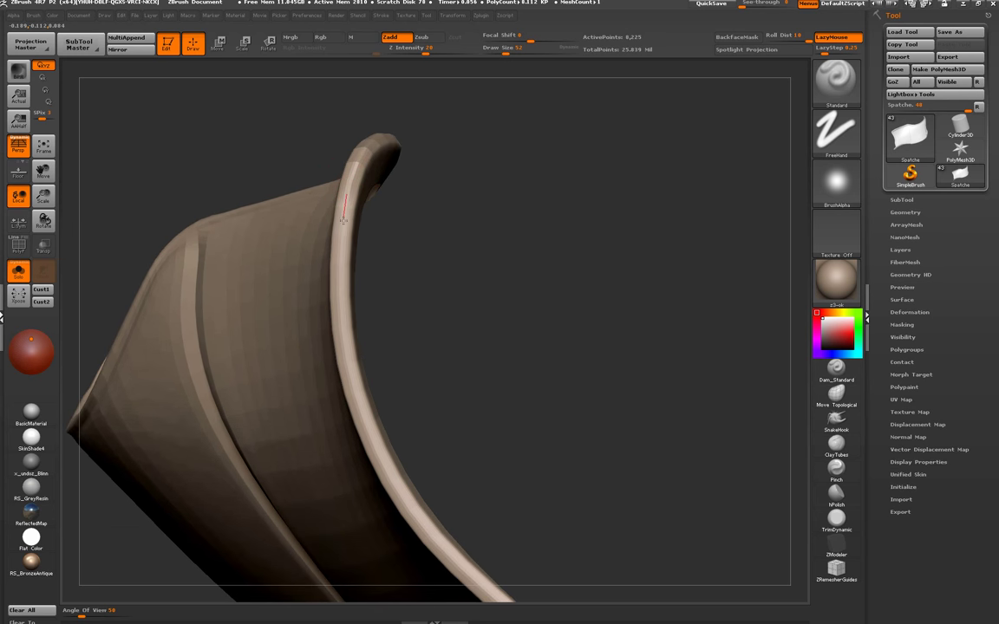
{"action": "left_click_drag", "start_coordinate": [352, 362], "coordinate": [318, 191]}
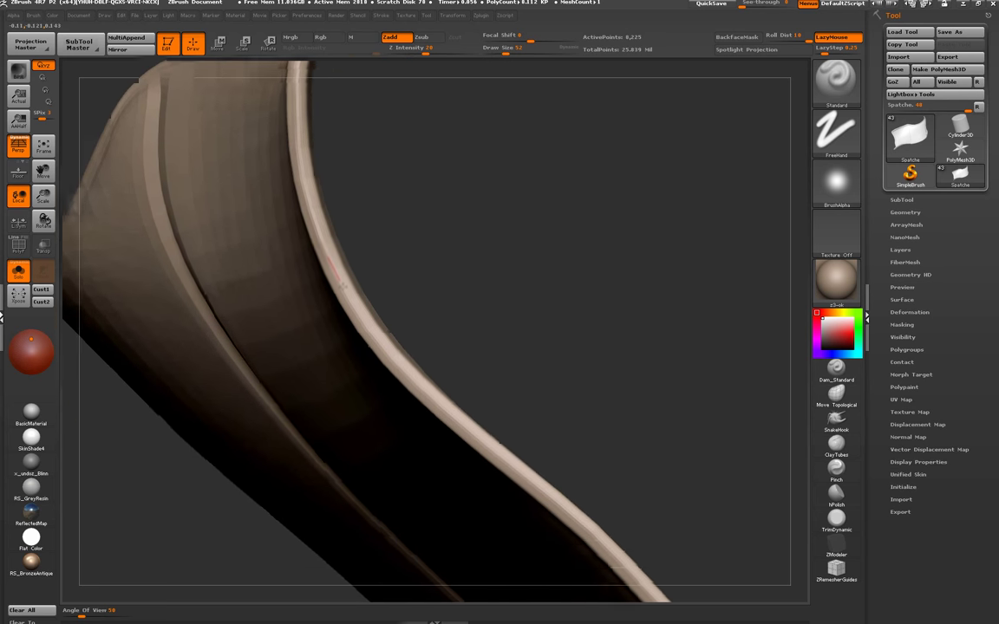
{"action": "left_click_drag", "start_coordinate": [334, 269], "coordinate": [334, 232]}
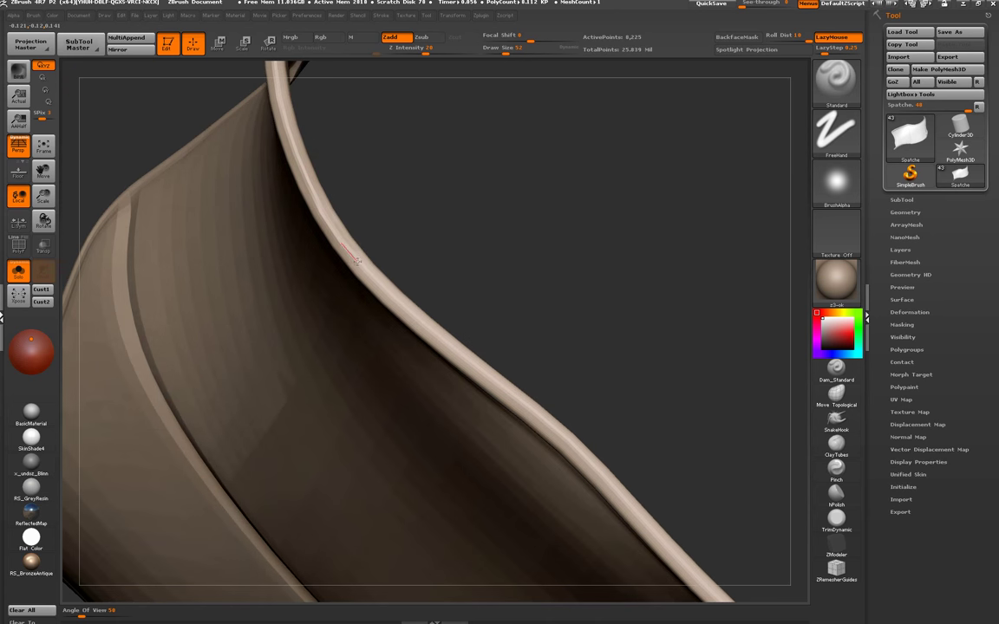
{"action": "mouse_move", "coordinate": [368, 277]}
{"action": "left_mouse_down"}
{"action": "mouse_move", "coordinate": [319, 233]}
{"action": "mouse_move", "coordinate": [466, 352]}
{"action": "mouse_move", "coordinate": [339, 336]}
{"action": "mouse_move", "coordinate": [417, 362]}
{"action": "mouse_move", "coordinate": [533, 358]}
{"action": "mouse_move", "coordinate": [434, 470]}
{"action": "mouse_move", "coordinate": [531, 499]}
{"action": "left_mouse_up"}
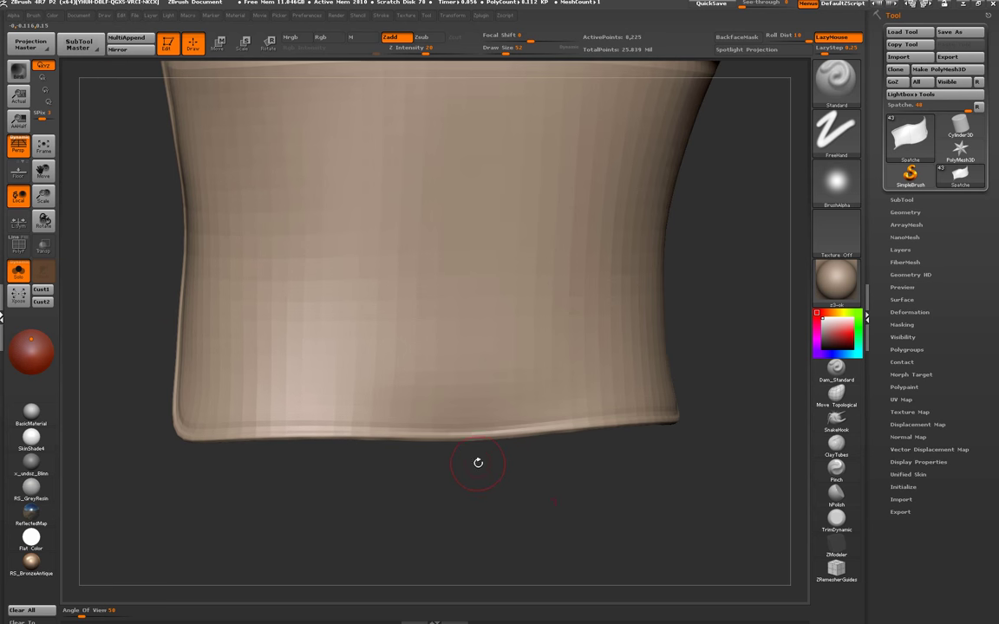
- Subdivide the vest once and pick the TrimDynamic brush in Zsub near the lower-left corner
{"action": "key", "text": "ctrl+d"}
{"action": "mouse_move", "coordinate": [386, 469]}
{"action": "left_mouse_down"}
{"action": "mouse_move", "coordinate": [364, 486]}
{"action": "mouse_move", "coordinate": [566, 536]}
{"action": "mouse_move", "coordinate": [430, 452]}
{"action": "mouse_move", "coordinate": [439, 390]}
{"action": "left_mouse_up"}
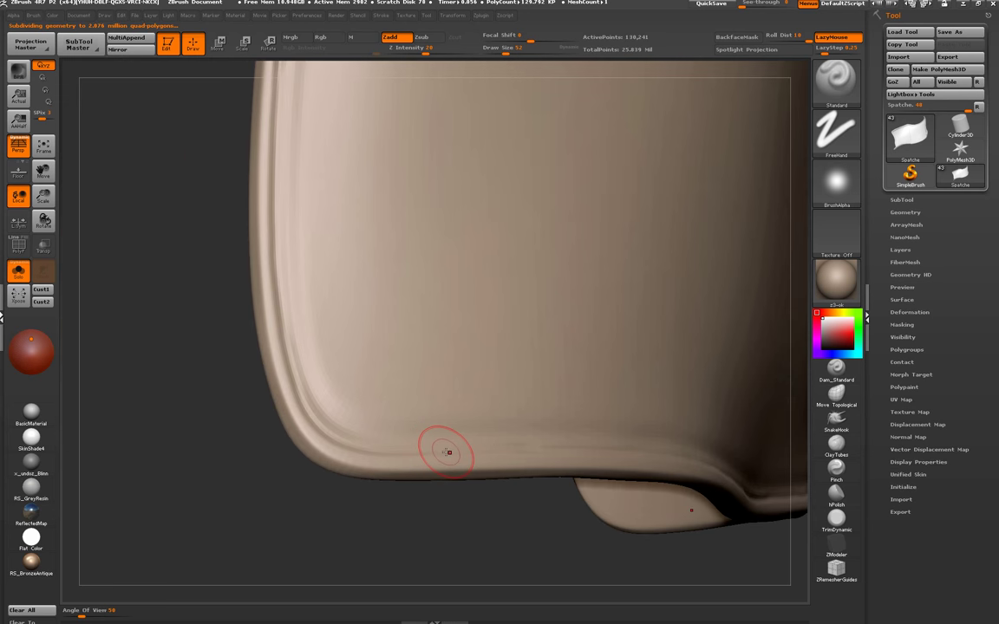
{"action": "key", "text": "shift+d"}
{"action": "left_click", "coordinate": [836, 518]}
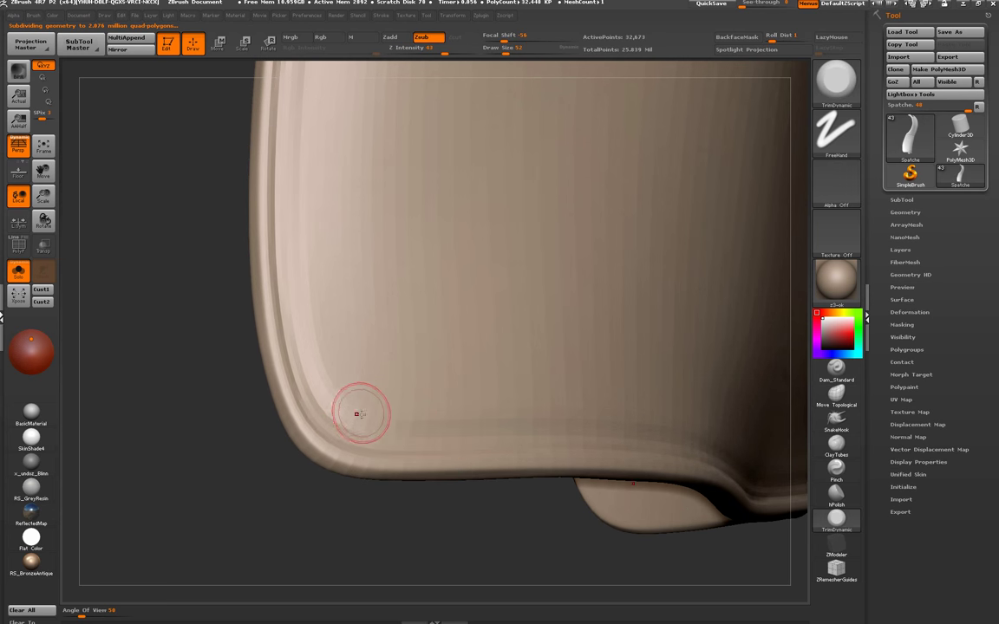
{"action": "mouse_move", "coordinate": [323, 423]}
{"action": "left_mouse_down"}
{"action": "mouse_move", "coordinate": [323, 457]}
{"action": "mouse_move", "coordinate": [294, 431]}
{"action": "left_mouse_up"}
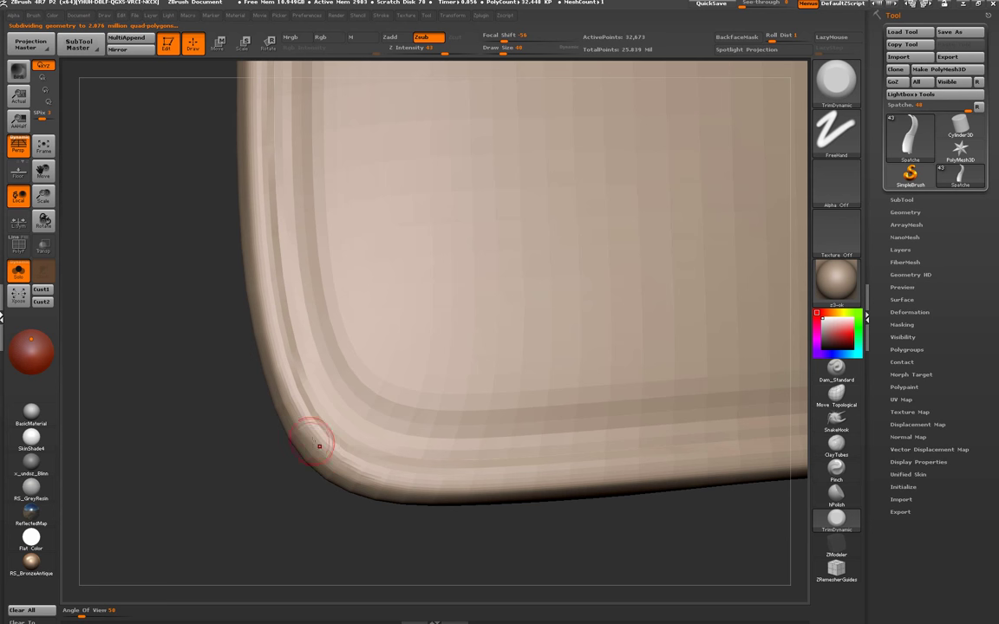
{"action": "mouse_move", "coordinate": [373, 473]}
{"action": "left_mouse_down"}
{"action": "mouse_move", "coordinate": [234, 398]}
{"action": "mouse_move", "coordinate": [327, 405]}
{"action": "left_mouse_up"}
{"action": "key", "text": "space"}
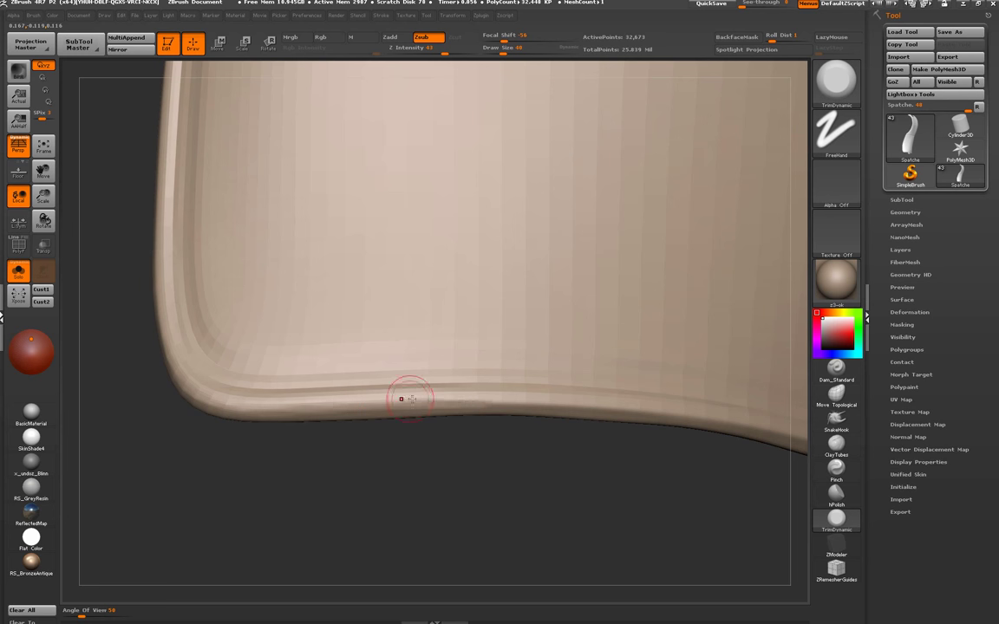
- Carve grooves along the bottom edge, rounded corner and left edge, then select Move Topological
{"action": "mouse_move", "coordinate": [495, 402]}
{"action": "left_mouse_down"}
{"action": "mouse_move", "coordinate": [334, 383]}
{"action": "mouse_move", "coordinate": [301, 391]}
{"action": "left_mouse_up"}
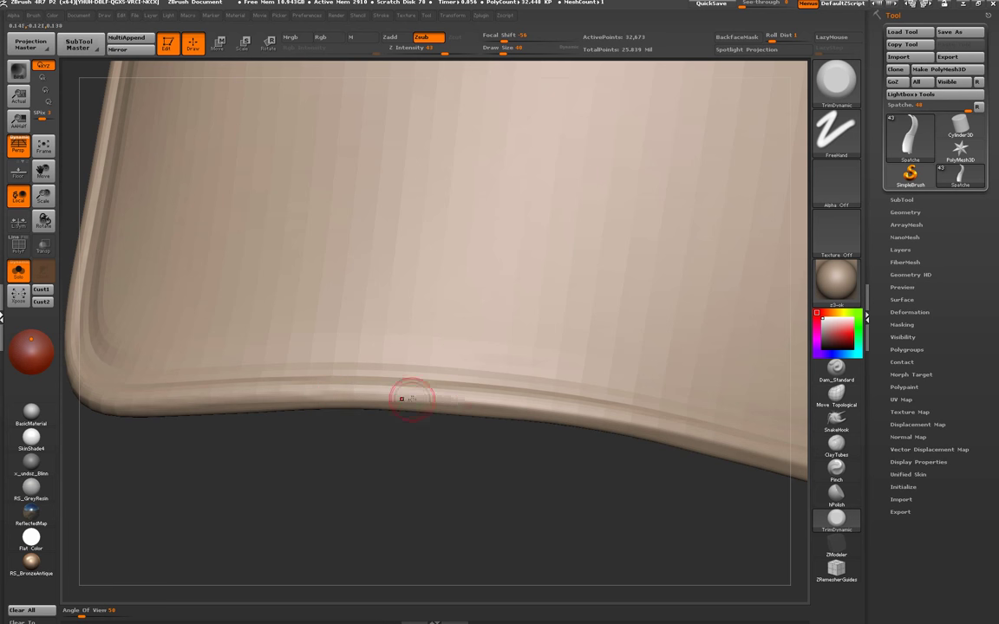
{"action": "left_click_drag", "start_coordinate": [441, 401], "coordinate": [337, 378]}
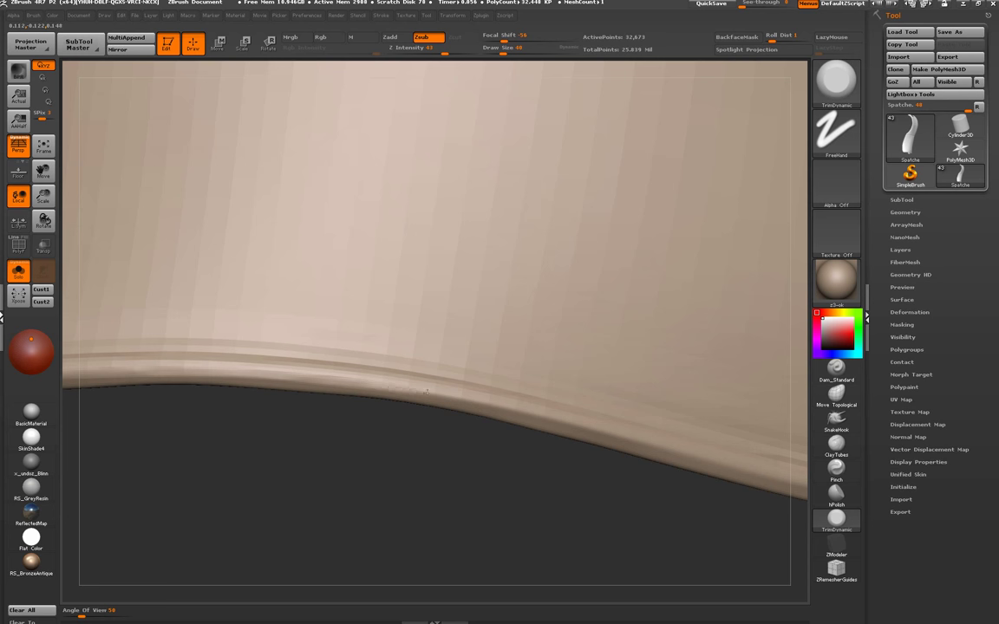
{"action": "left_click_drag", "start_coordinate": [359, 399], "coordinate": [364, 388]}
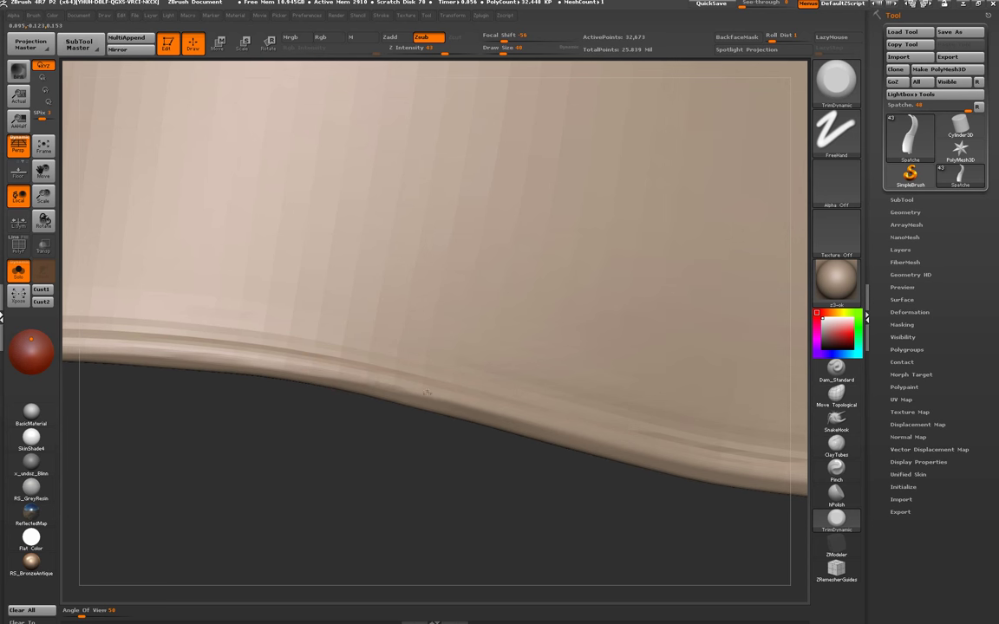
{"action": "left_click_drag", "start_coordinate": [474, 418], "coordinate": [427, 389]}
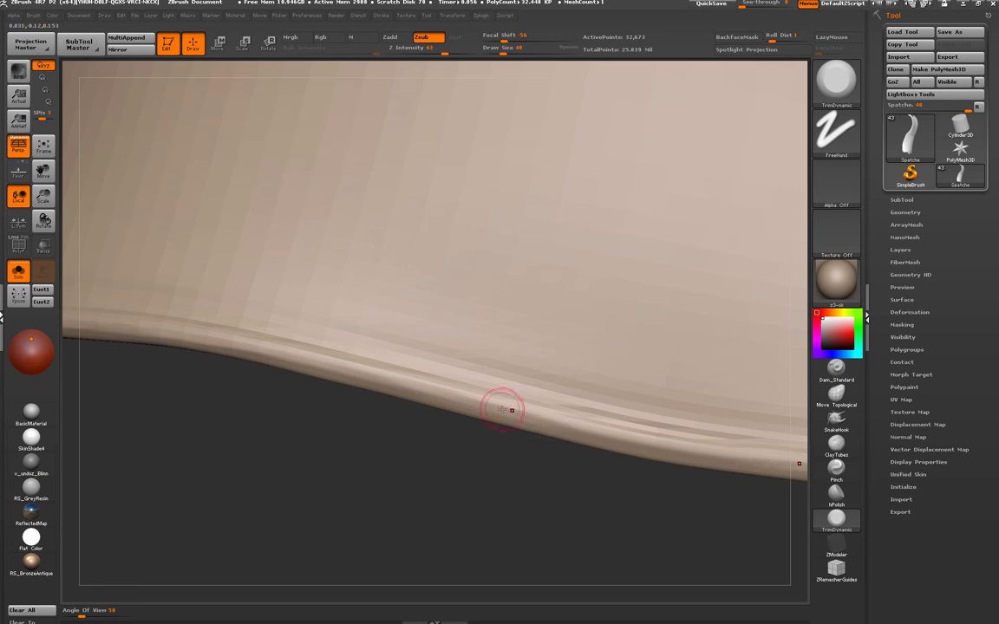
{"action": "left_click_drag", "start_coordinate": [508, 409], "coordinate": [322, 370]}
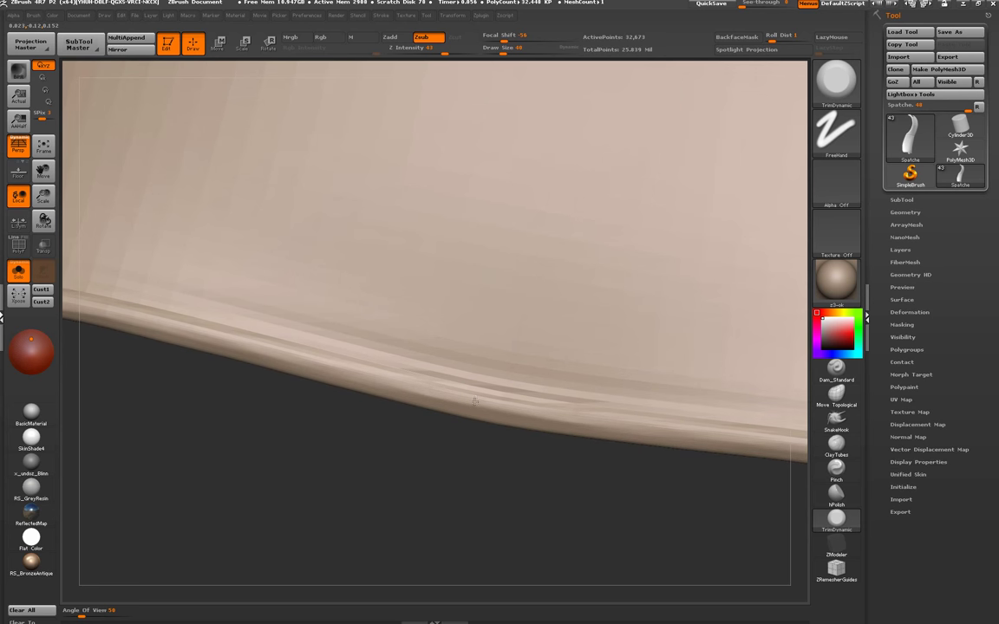
{"action": "mouse_move", "coordinate": [543, 414]}
{"action": "left_mouse_down"}
{"action": "mouse_move", "coordinate": [399, 508]}
{"action": "mouse_move", "coordinate": [283, 425]}
{"action": "left_mouse_up"}
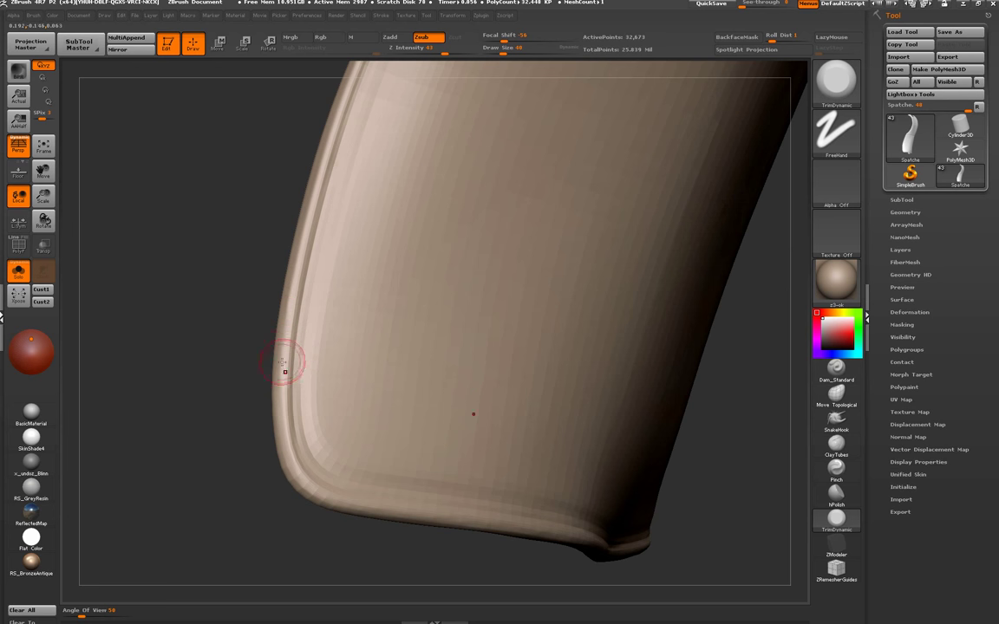
{"action": "scroll", "coordinate": [299, 372], "scroll_direction": "up", "scroll_amount": 5}
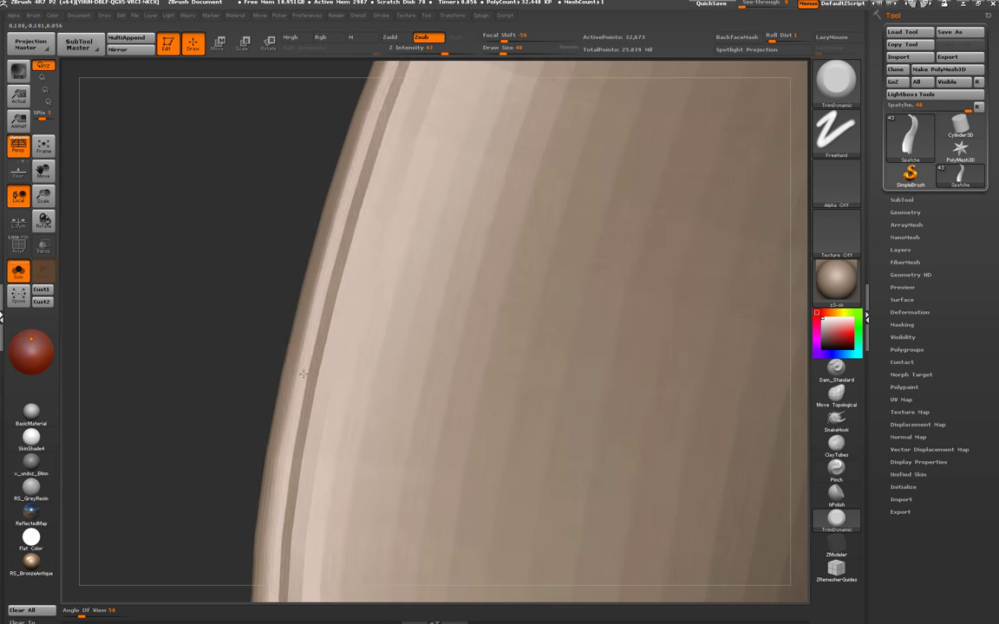
{"action": "left_click_drag", "start_coordinate": [302, 374], "coordinate": [317, 291]}
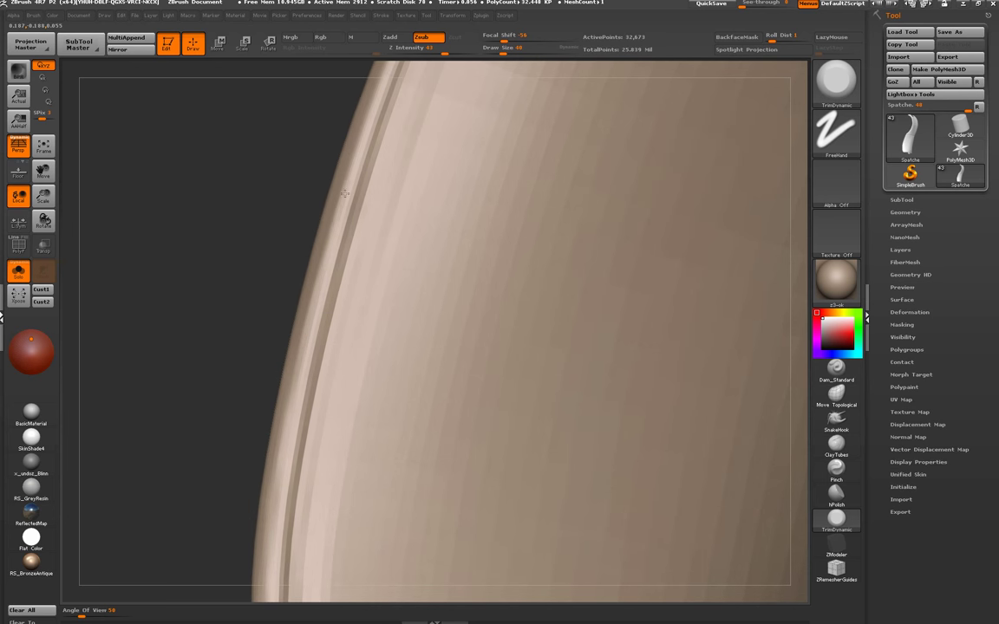
{"action": "mouse_move", "coordinate": [344, 194]}
{"action": "left_mouse_down"}
{"action": "mouse_move", "coordinate": [309, 271]}
{"action": "mouse_move", "coordinate": [205, 434]}
{"action": "mouse_move", "coordinate": [347, 279]}
{"action": "mouse_move", "coordinate": [296, 357]}
{"action": "mouse_move", "coordinate": [331, 280]}
{"action": "mouse_move", "coordinate": [366, 261]}
{"action": "left_mouse_up"}
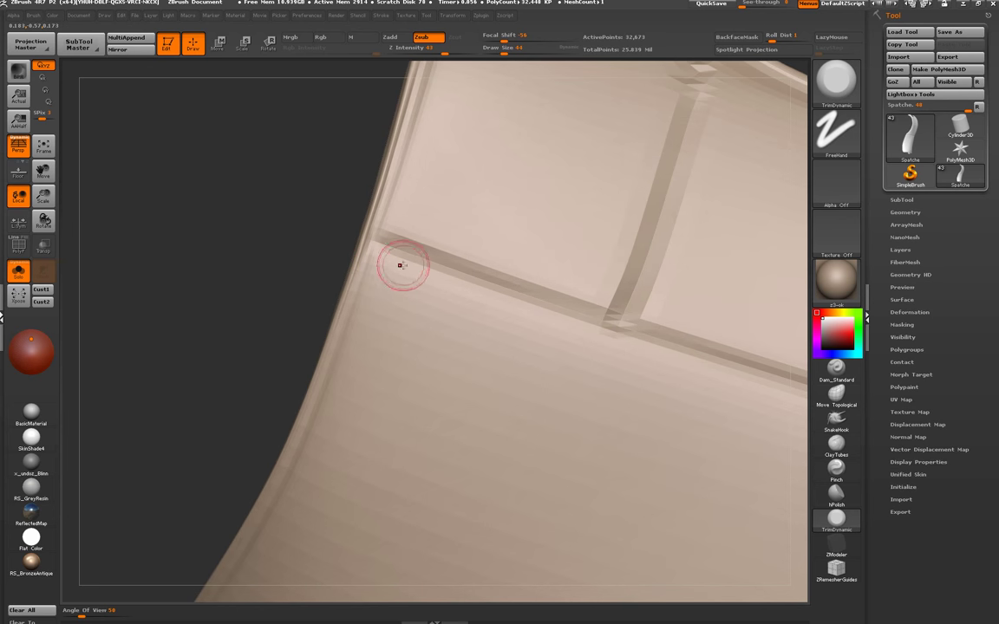
{"action": "left_click", "coordinate": [836, 394]}
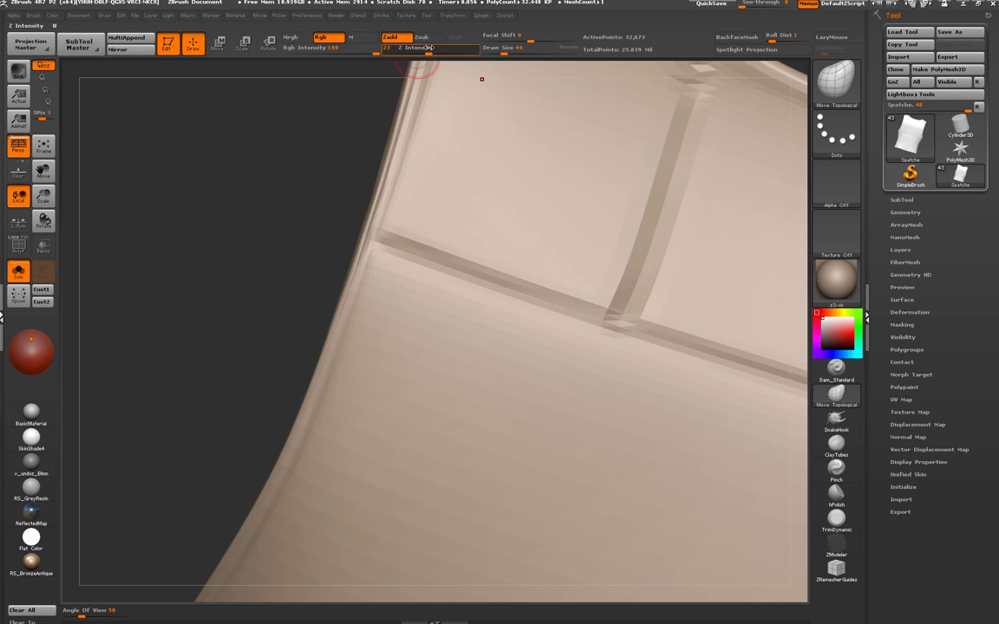
- Undo the last groove change and shrink the brush to a smaller draw size
{"action": "key", "text": "space"}
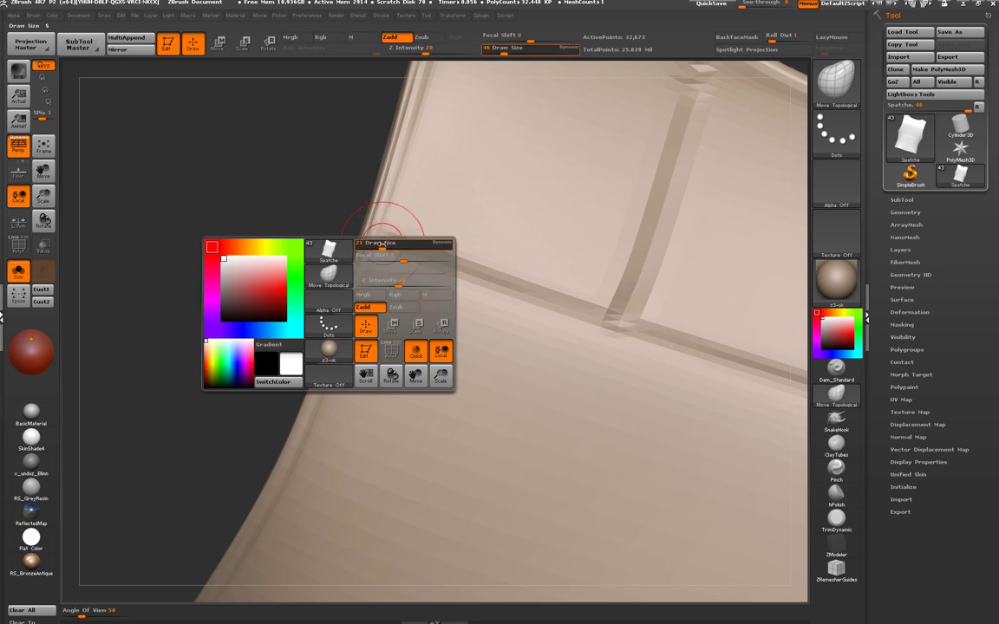
{"action": "left_click_drag", "start_coordinate": [384, 241], "coordinate": [380, 248]}
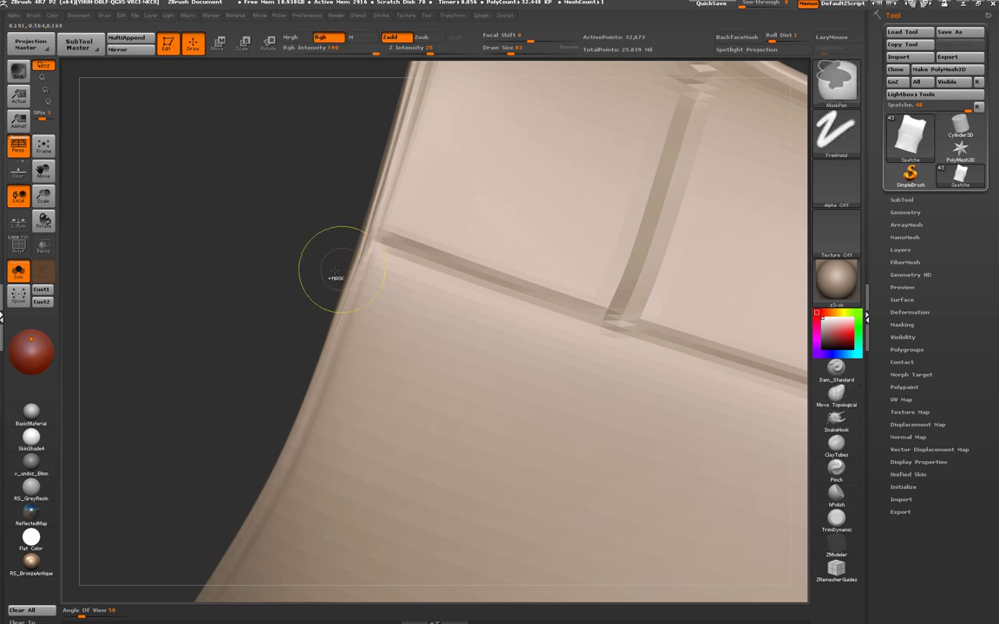
{"action": "key", "text": "ctrl+z"}
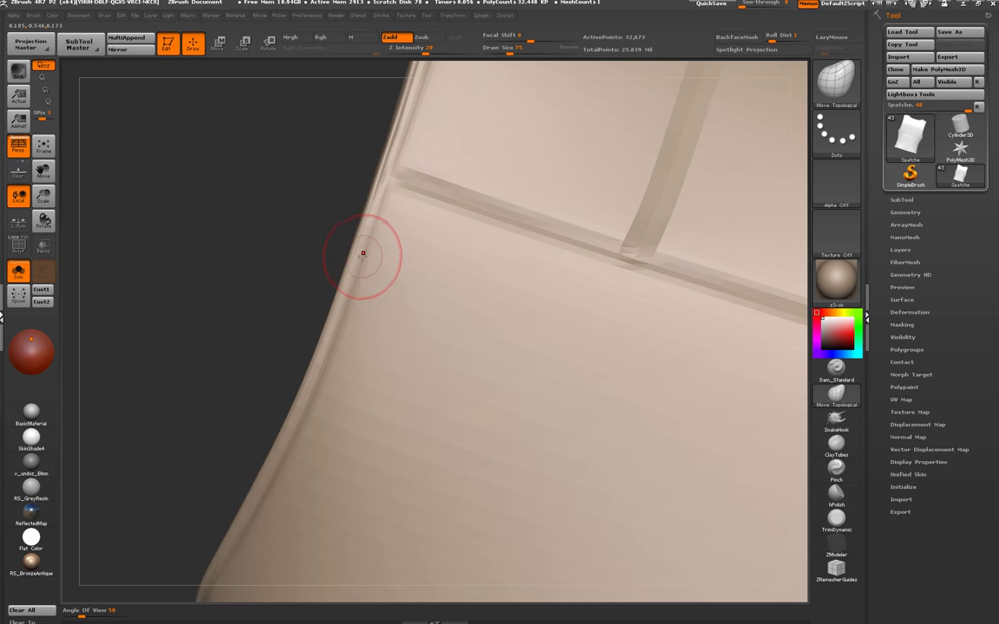
{"action": "key", "text": "space"}
{"action": "mouse_move", "coordinate": [393, 247]}
{"action": "left_mouse_down"}
{"action": "mouse_move", "coordinate": [306, 357]}
{"action": "mouse_move", "coordinate": [290, 450]}
{"action": "left_mouse_up"}
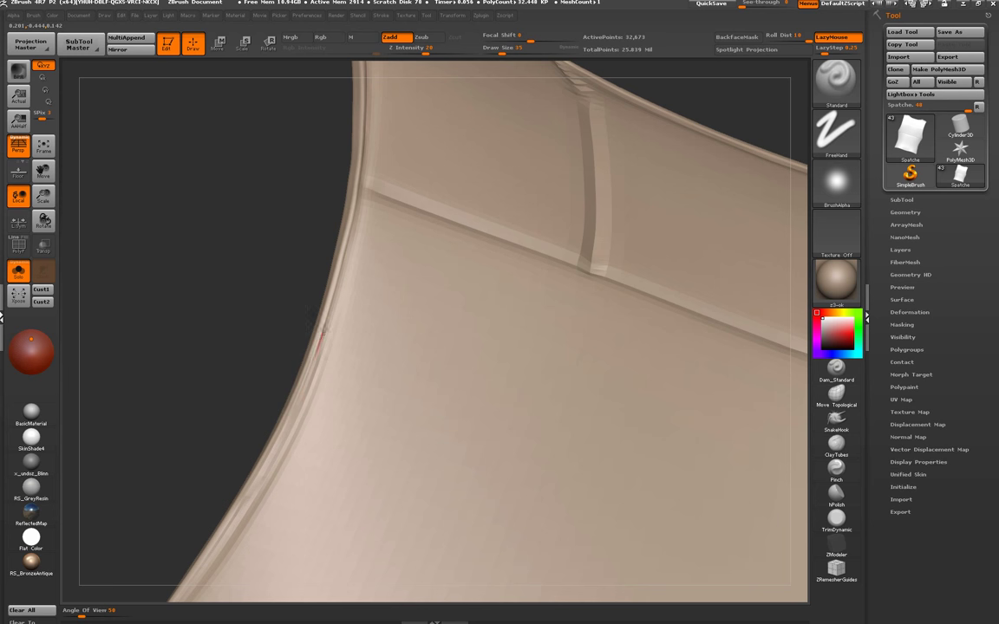
{"action": "left_click_drag", "start_coordinate": [343, 251], "coordinate": [322, 348]}
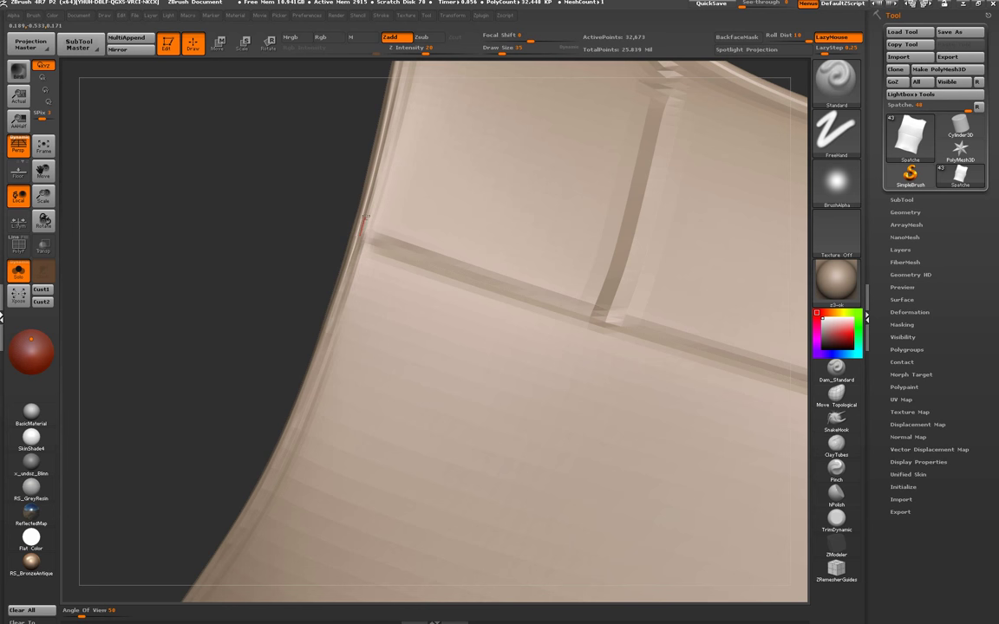
{"action": "left_click_drag", "start_coordinate": [373, 181], "coordinate": [346, 312]}
- Raise a rim along the upper left edge and top corner, then Shift-smooth it
{"action": "key", "text": "space"}
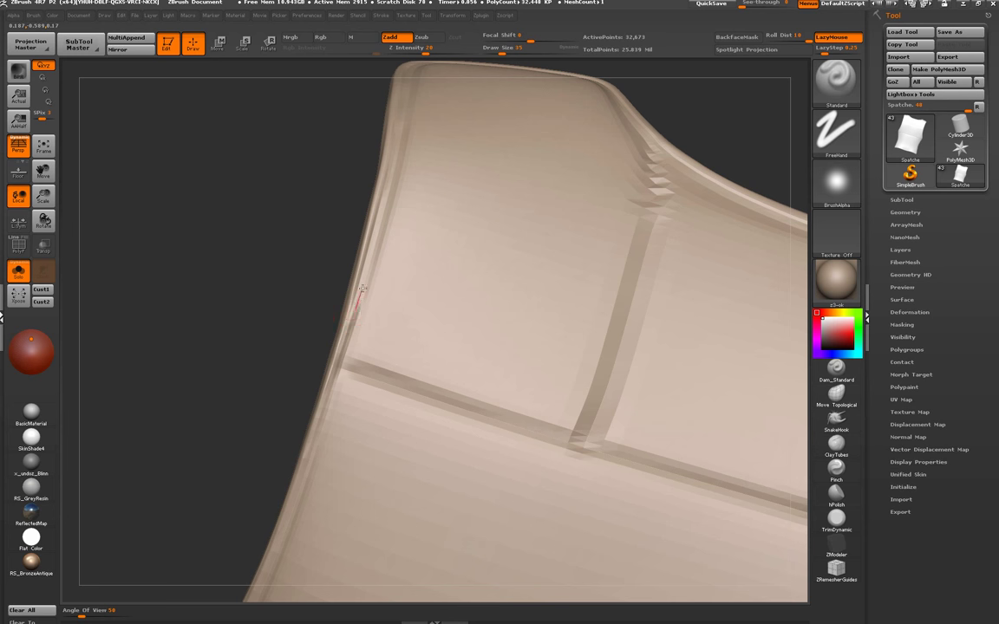
{"action": "left_click_drag", "start_coordinate": [374, 205], "coordinate": [328, 365]}
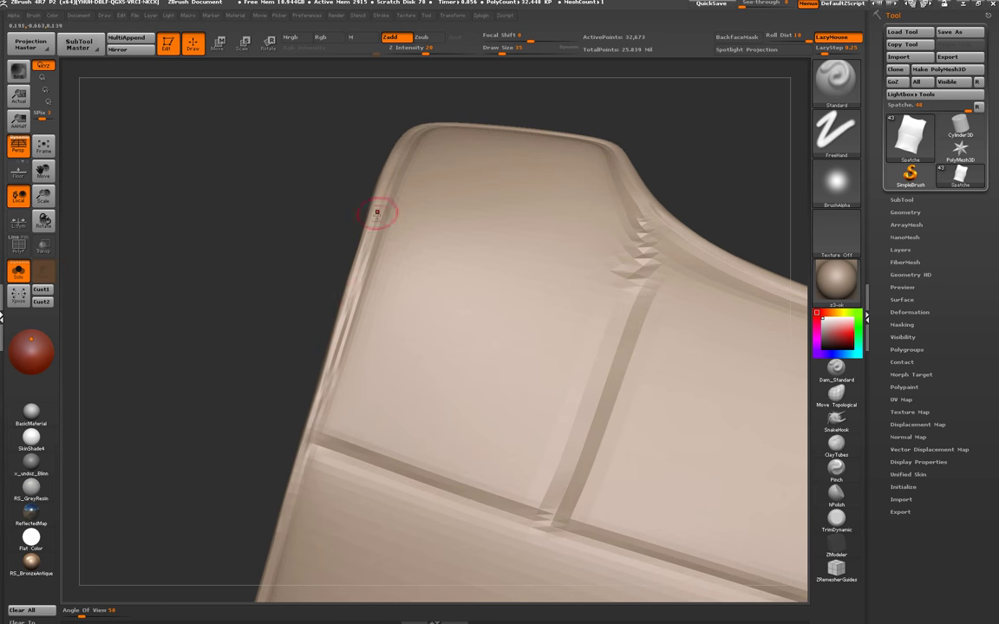
{"action": "left_click_drag", "start_coordinate": [383, 192], "coordinate": [348, 336]}
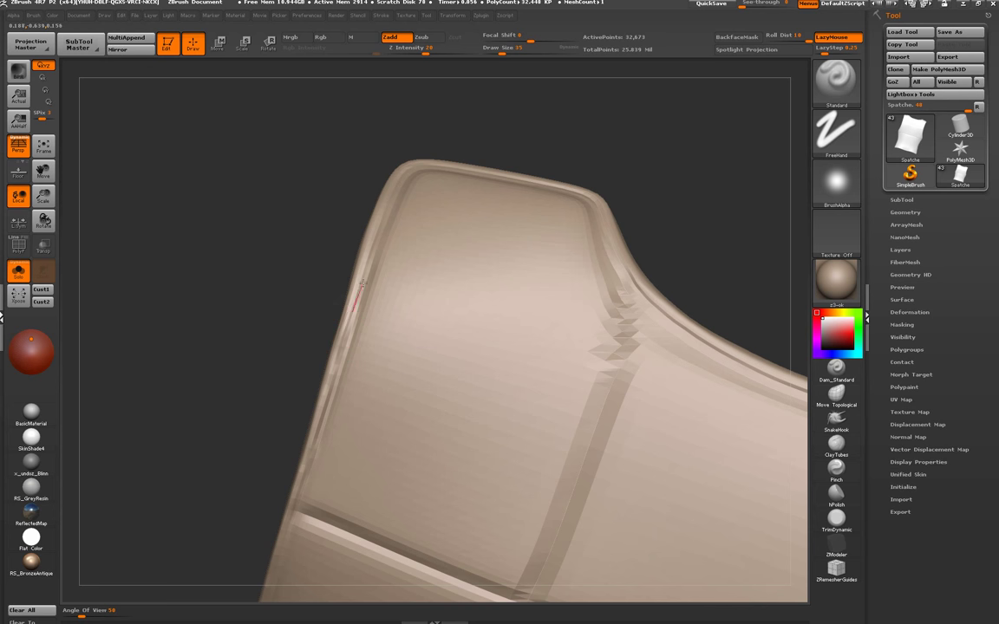
{"action": "left_click_drag", "start_coordinate": [361, 284], "coordinate": [351, 321]}
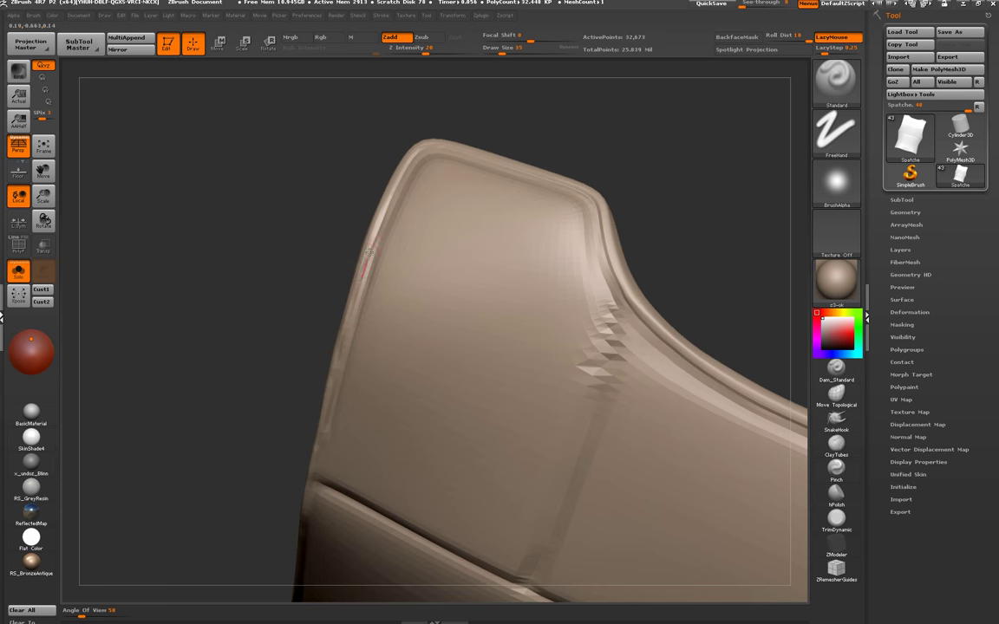
{"action": "left_click_drag", "start_coordinate": [363, 275], "coordinate": [383, 181]}
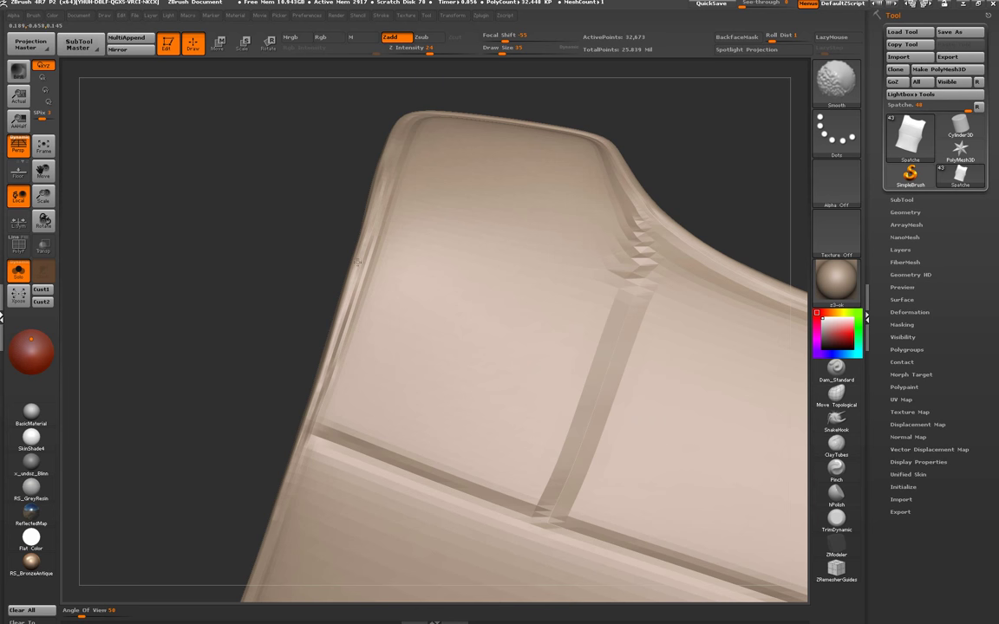
{"action": "left_click_drag", "start_coordinate": [357, 262], "coordinate": [306, 431], "text": "shift"}
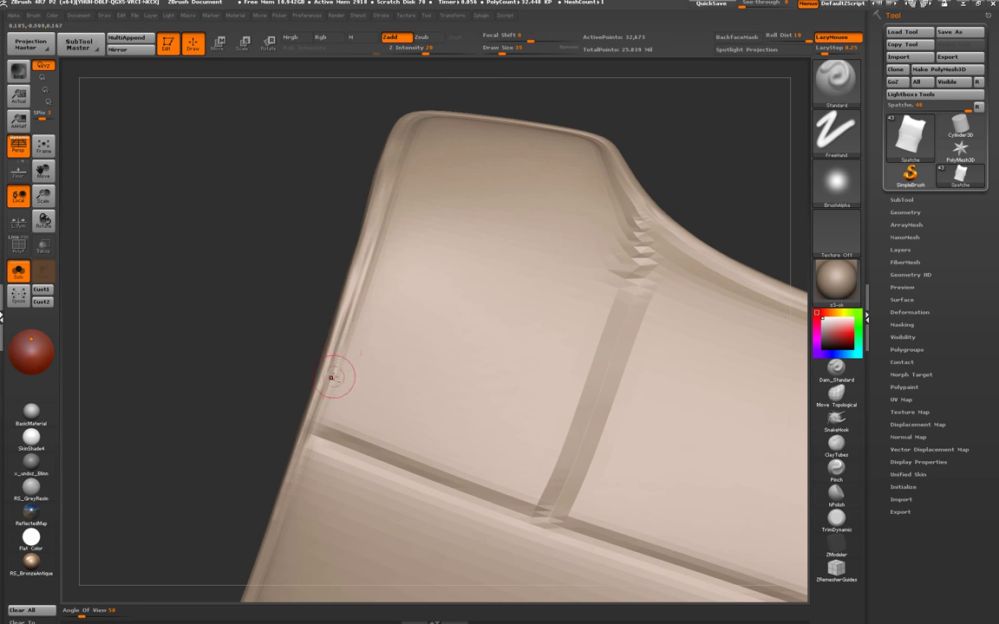
{"action": "mouse_move", "coordinate": [330, 375]}
{"action": "left_mouse_down"}
{"action": "mouse_move", "coordinate": [251, 372]}
{"action": "mouse_move", "coordinate": [245, 316]}
{"action": "mouse_move", "coordinate": [274, 303]}
{"action": "mouse_move", "coordinate": [343, 381]}
{"action": "mouse_move", "coordinate": [361, 328]}
{"action": "mouse_move", "coordinate": [337, 349]}
{"action": "mouse_move", "coordinate": [319, 304]}
{"action": "left_mouse_up"}
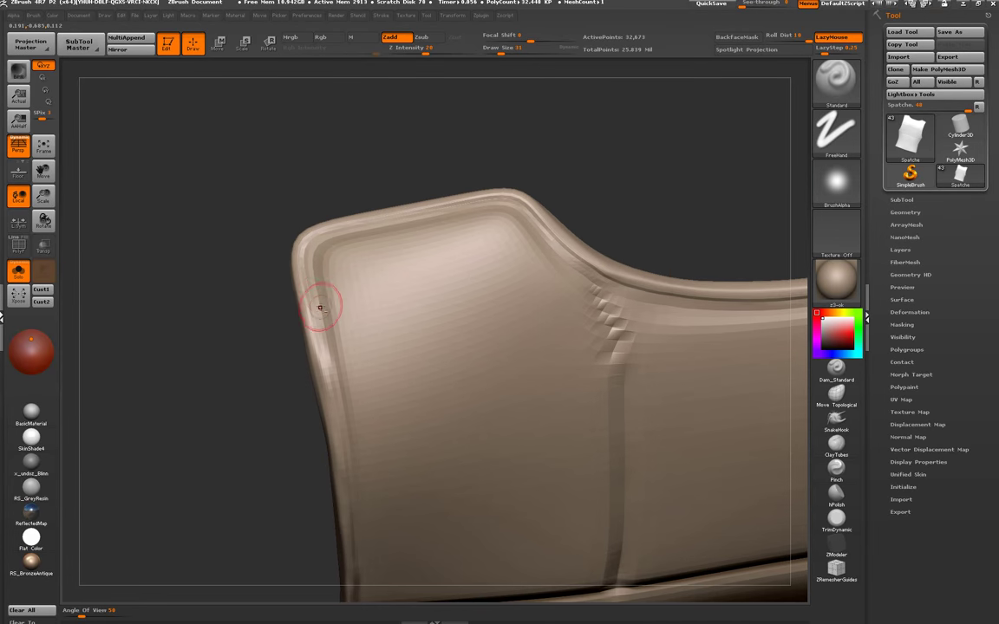
{"action": "left_click_drag", "start_coordinate": [335, 384], "coordinate": [299, 356]}
{"action": "key", "text": "shift"}
{"action": "key", "text": "ctrl+d"}
{"action": "key", "text": "b"}
{"action": "key", "text": "t"}
{"action": "key", "text": "d"}
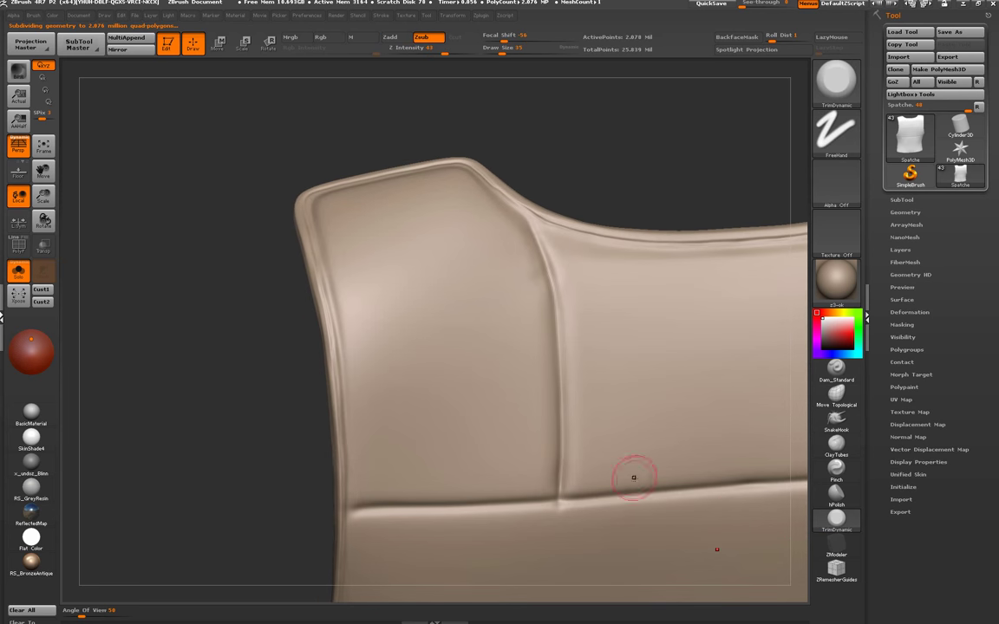
{"action": "mouse_move", "coordinate": [319, 284]}
{"action": "left_mouse_down"}
{"action": "mouse_move", "coordinate": [310, 258]}
{"action": "mouse_move", "coordinate": [318, 316]}
{"action": "left_mouse_up"}
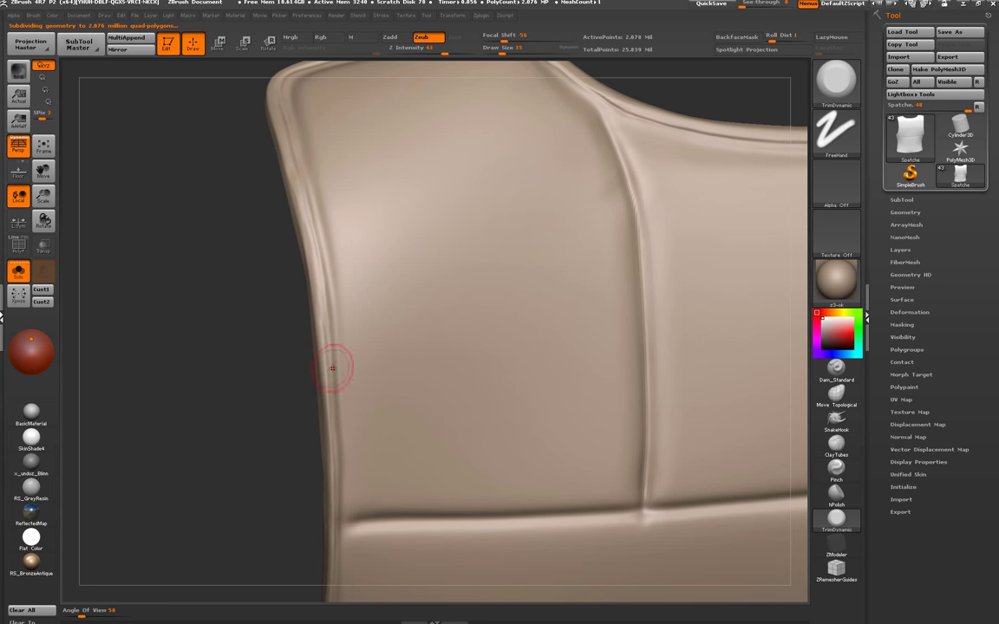
{"action": "mouse_move", "coordinate": [332, 368]}
{"action": "left_mouse_down"}
{"action": "mouse_move", "coordinate": [306, 216]}
{"action": "mouse_move", "coordinate": [312, 230]}
{"action": "left_mouse_up"}
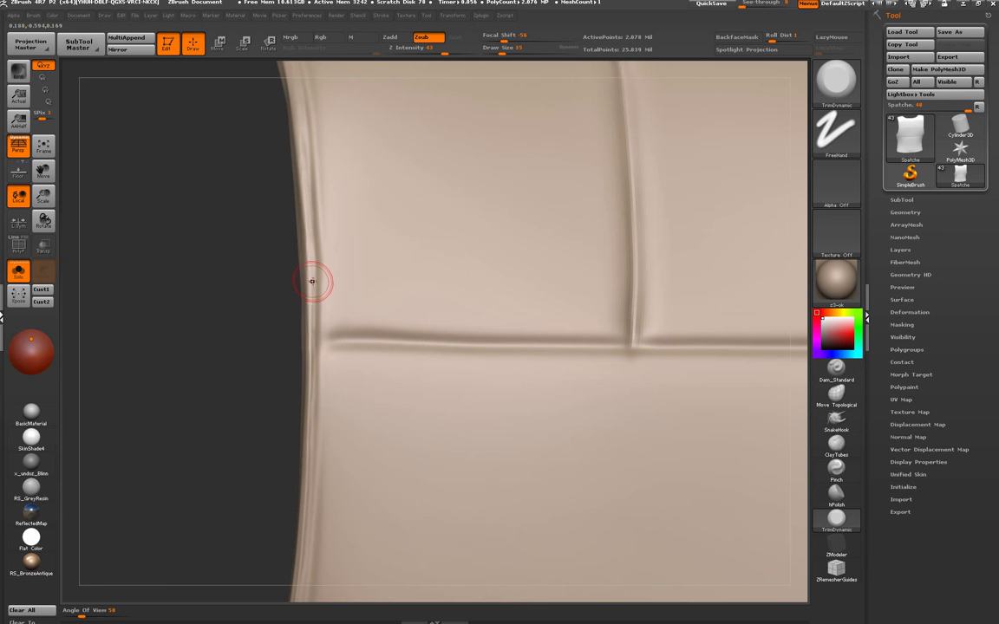
{"action": "left_click_drag", "start_coordinate": [320, 354], "coordinate": [310, 297]}
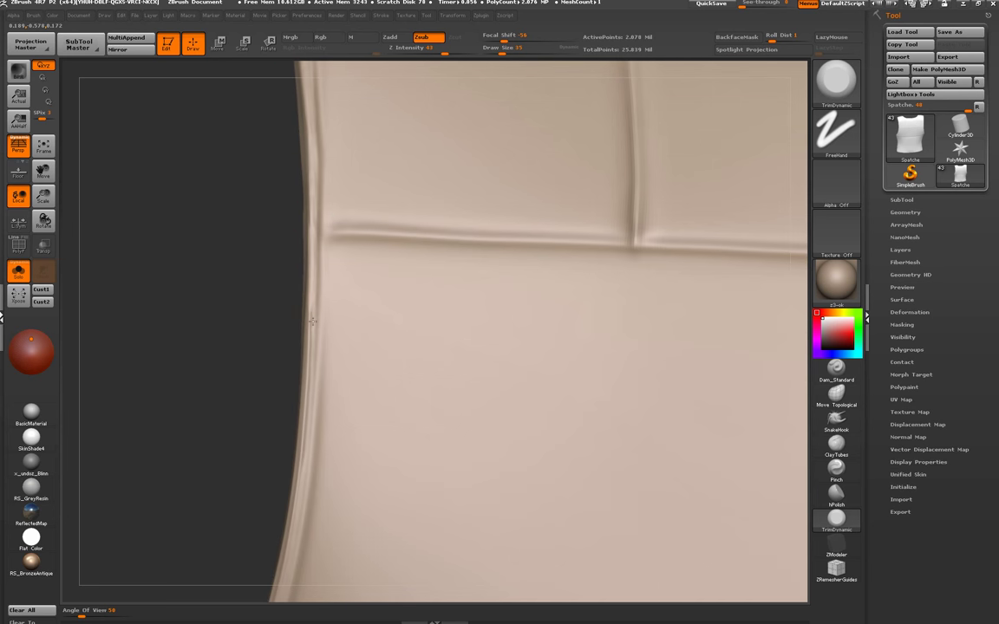
{"action": "left_click_drag", "start_coordinate": [314, 382], "coordinate": [319, 185]}
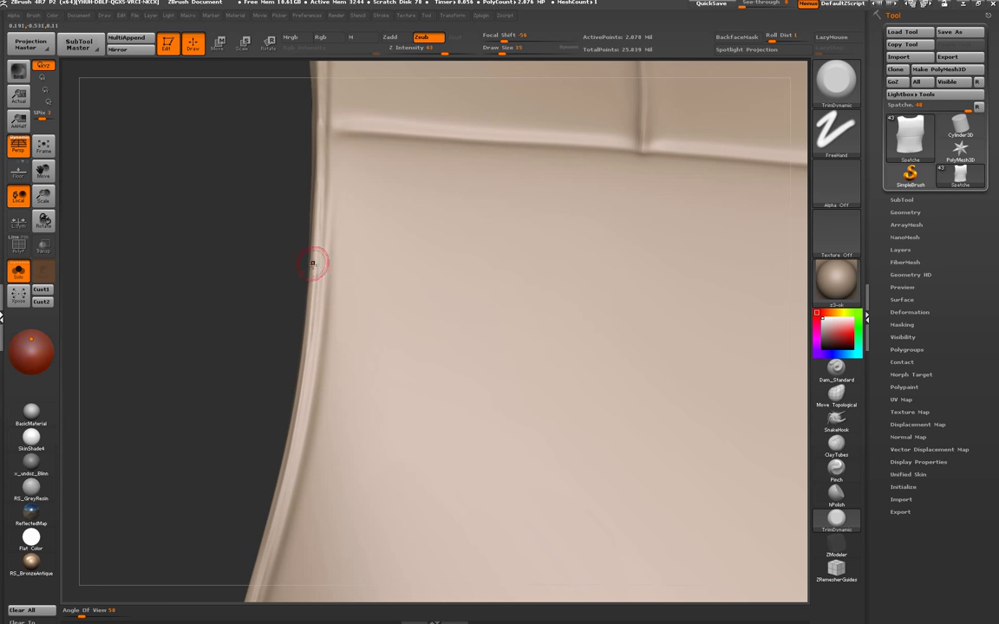
{"action": "left_click_drag", "start_coordinate": [314, 292], "coordinate": [319, 313]}
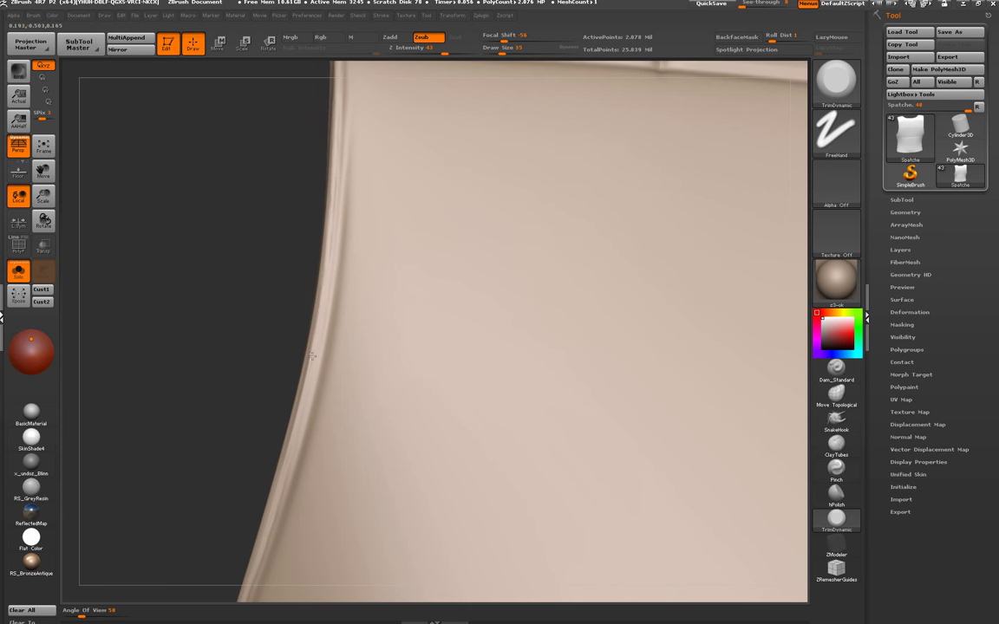
{"action": "left_click_drag", "start_coordinate": [314, 375], "coordinate": [327, 288]}
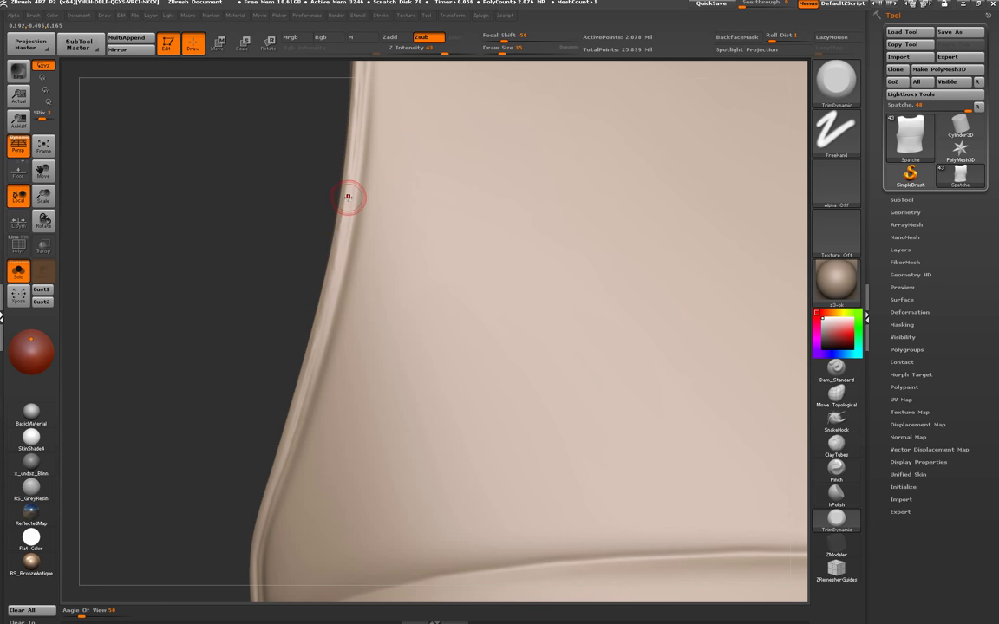
{"action": "mouse_move", "coordinate": [347, 197]}
{"action": "left_mouse_down"}
{"action": "mouse_move", "coordinate": [292, 332]}
{"action": "mouse_move", "coordinate": [227, 318]}
{"action": "mouse_move", "coordinate": [216, 372]}
{"action": "mouse_move", "coordinate": [250, 360]}
{"action": "mouse_move", "coordinate": [278, 385]}
{"action": "mouse_move", "coordinate": [346, 397]}
{"action": "mouse_move", "coordinate": [328, 335]}
{"action": "mouse_move", "coordinate": [372, 426]}
{"action": "mouse_move", "coordinate": [364, 329]}
{"action": "left_mouse_up"}
- Switch to the Standard brush in Zsub and carve a mirrored crease near the side panel's top corner
{"action": "key", "text": "b"}
{"action": "key", "text": "s"}
{"action": "key", "text": "t"}
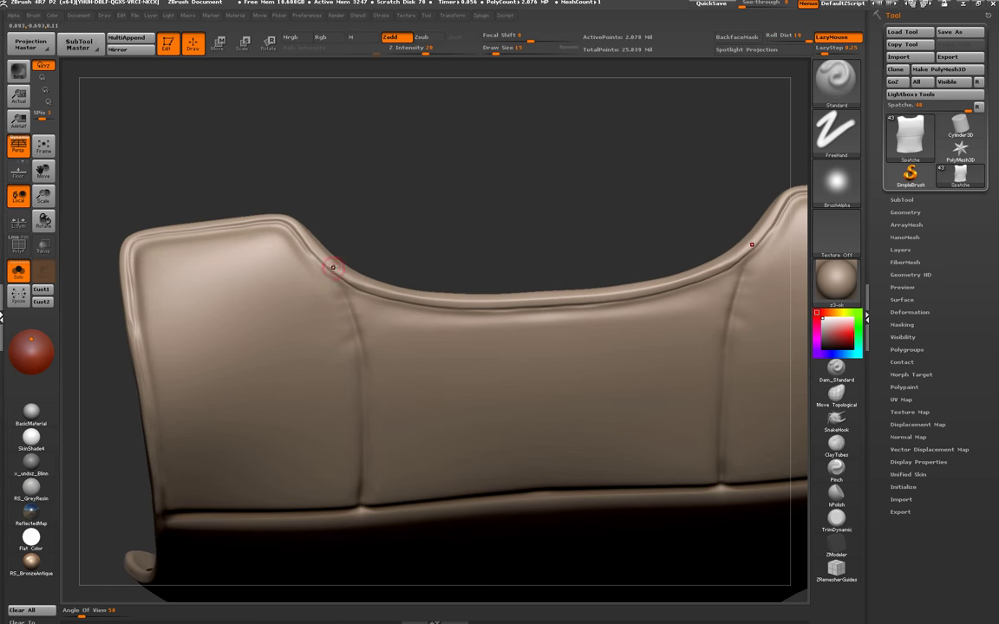
{"action": "left_click_drag", "start_coordinate": [332, 267], "coordinate": [323, 248]}
{"action": "left_click", "coordinate": [424, 41]}
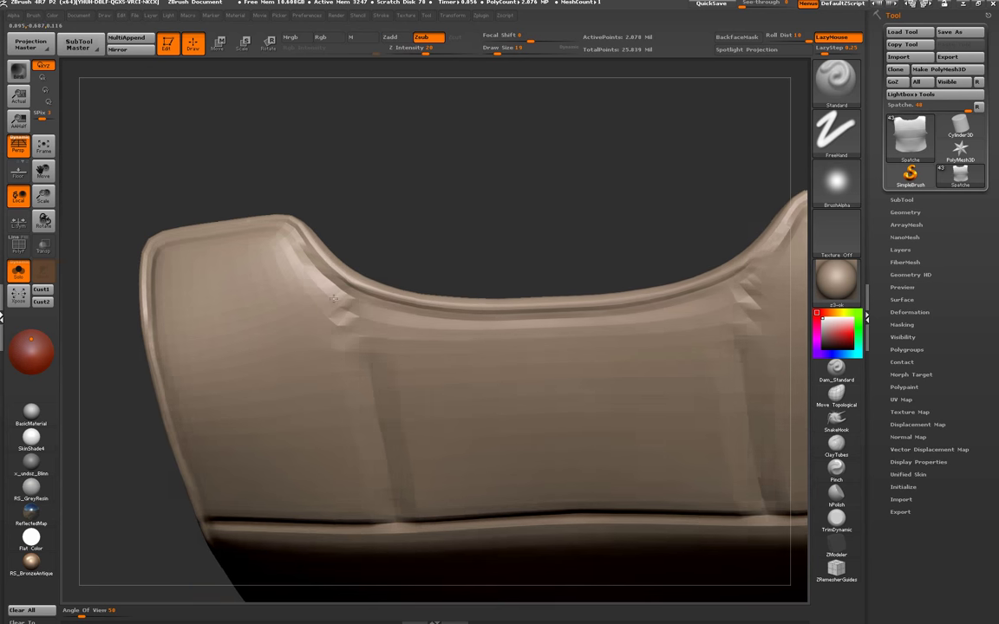
{"action": "left_click_drag", "start_coordinate": [338, 286], "coordinate": [340, 268]}
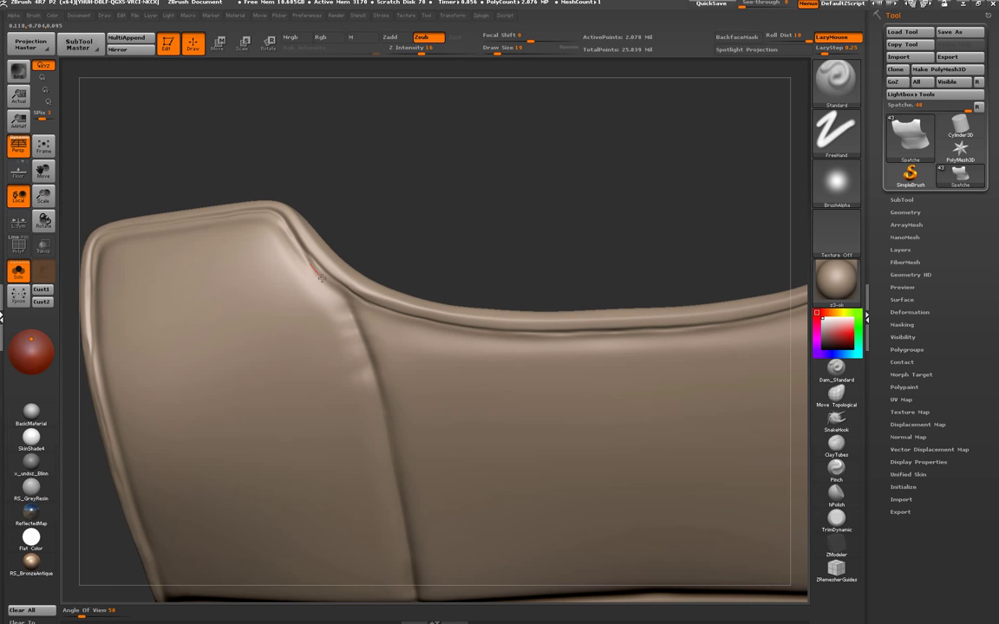
{"action": "left_click_drag", "start_coordinate": [356, 325], "coordinate": [308, 267]}
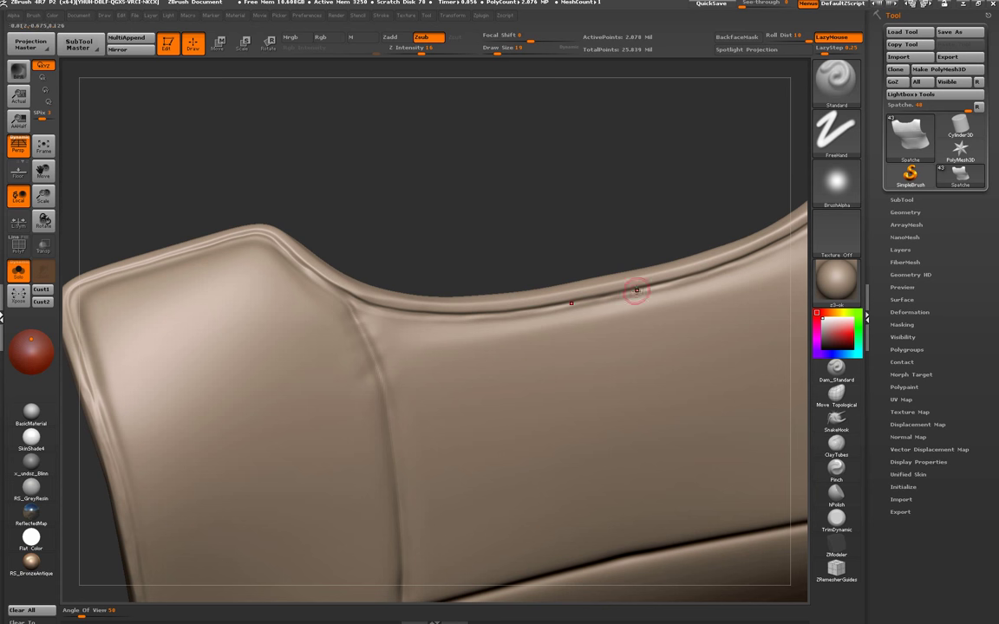
{"action": "key", "text": "f"}
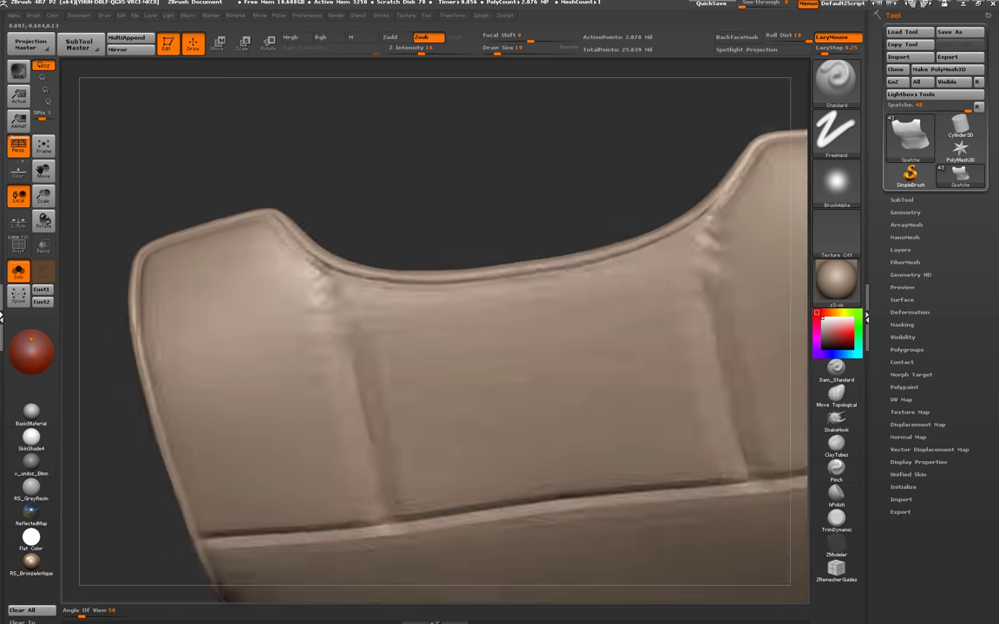
{"action": "left_click_drag", "start_coordinate": [299, 341], "coordinate": [308, 262]}
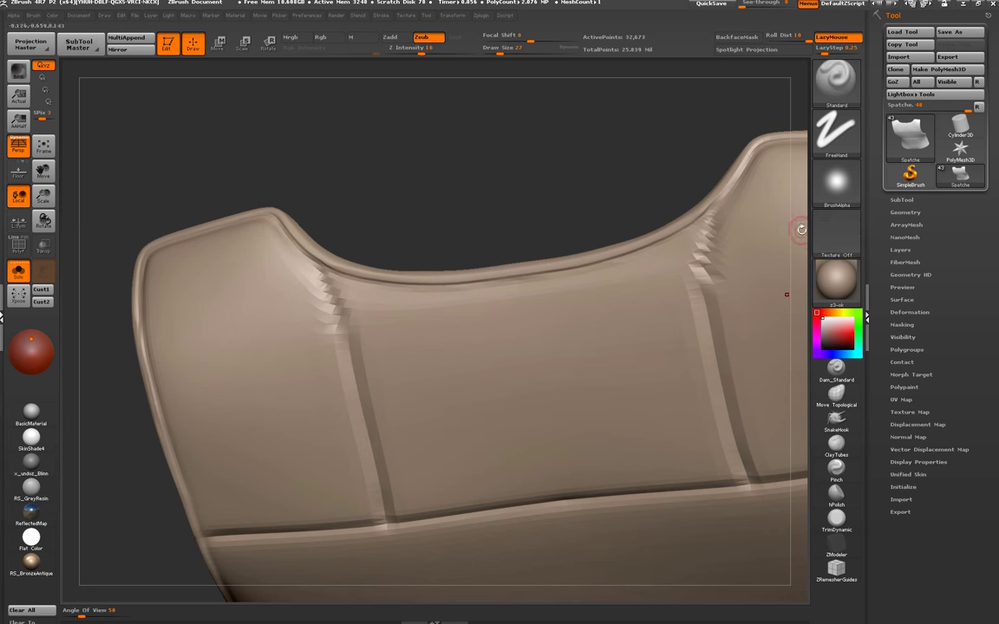
- Enlarge the brush to Draw Size 75, deepen the upper-left panel crease, then smooth it
{"action": "key", "text": "bracketright"}
{"action": "key", "text": "bracketright"}
{"action": "key", "text": "bracketright"}
{"action": "key", "text": "bracketright"}
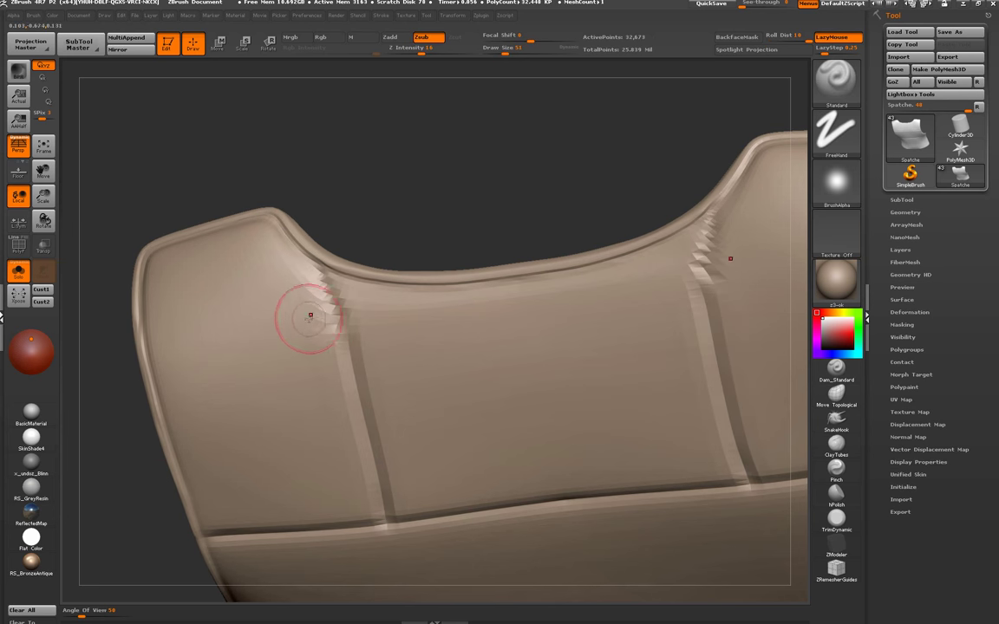
{"action": "mouse_move", "coordinate": [310, 315]}
{"action": "left_mouse_down"}
{"action": "mouse_move", "coordinate": [319, 313]}
{"action": "mouse_move", "coordinate": [211, 395]}
{"action": "left_mouse_up"}
{"action": "key", "text": "bracketright"}
{"action": "key", "text": "bracketright"}
{"action": "key", "text": "bracketright"}
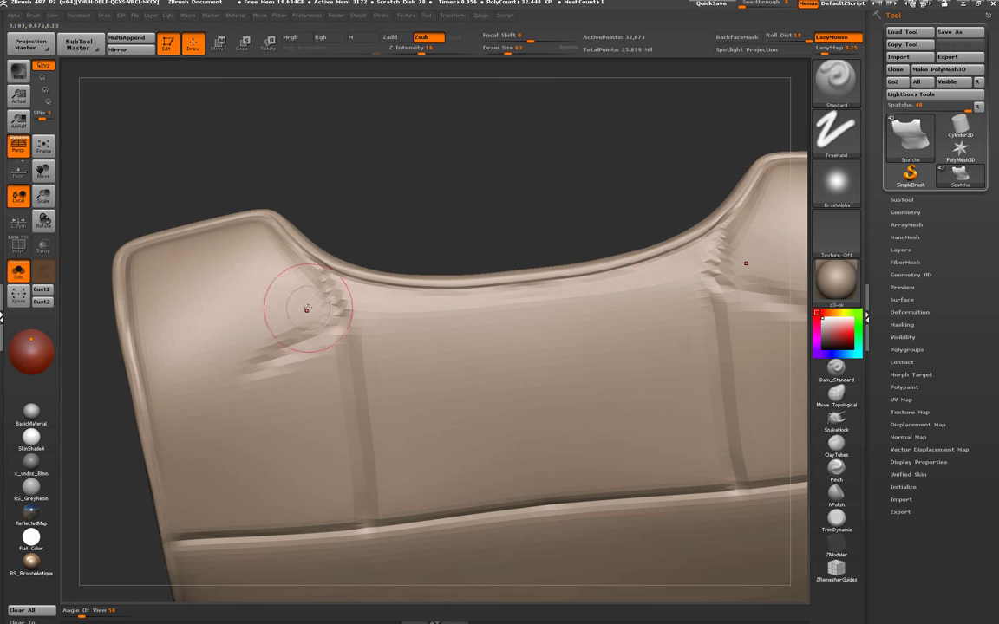
{"action": "mouse_move", "coordinate": [301, 289]}
{"action": "left_mouse_down"}
{"action": "mouse_move", "coordinate": [210, 247]}
{"action": "mouse_move", "coordinate": [285, 285]}
{"action": "left_mouse_up"}
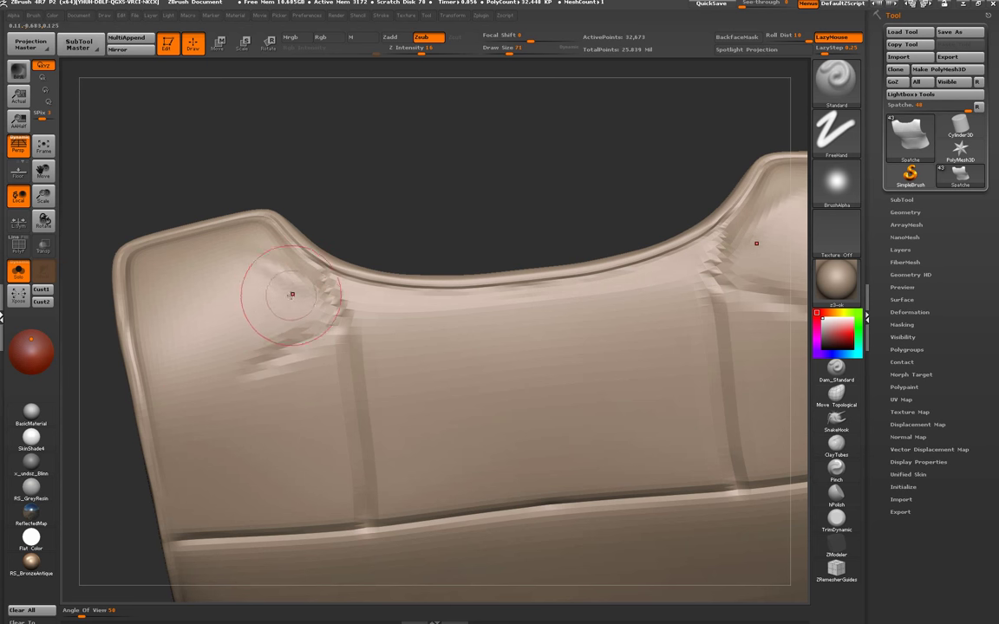
{"action": "key", "text": "bracketright"}
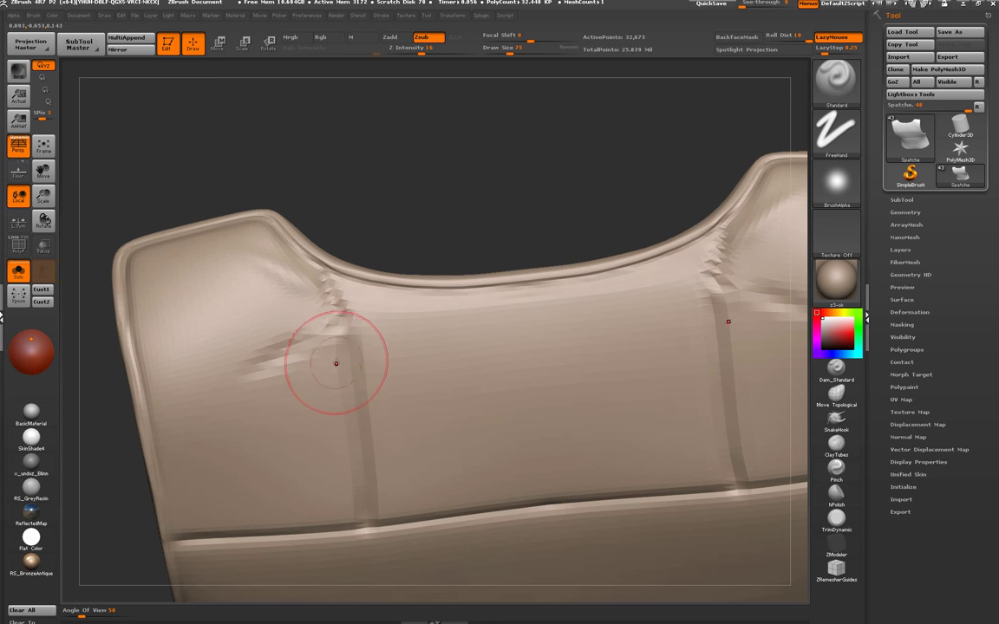
{"action": "left_click_drag", "start_coordinate": [307, 350], "coordinate": [312, 418], "text": "shift"}
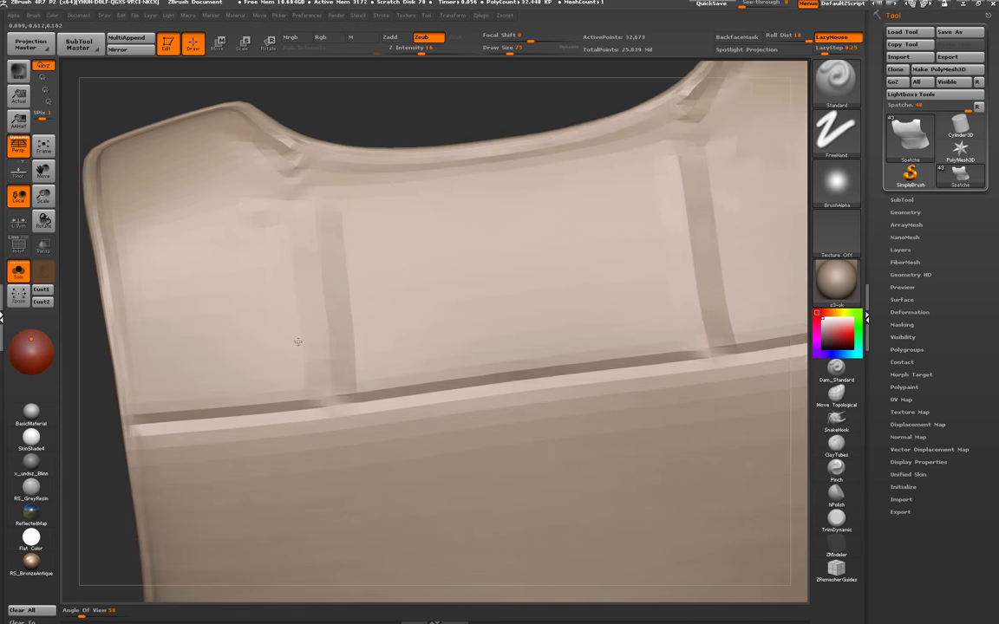
- Zoom and rotate to frame the vest's upper-left side panel and top rim
{"action": "left_click_drag", "start_coordinate": [319, 356], "coordinate": [256, 329], "text": "alt"}
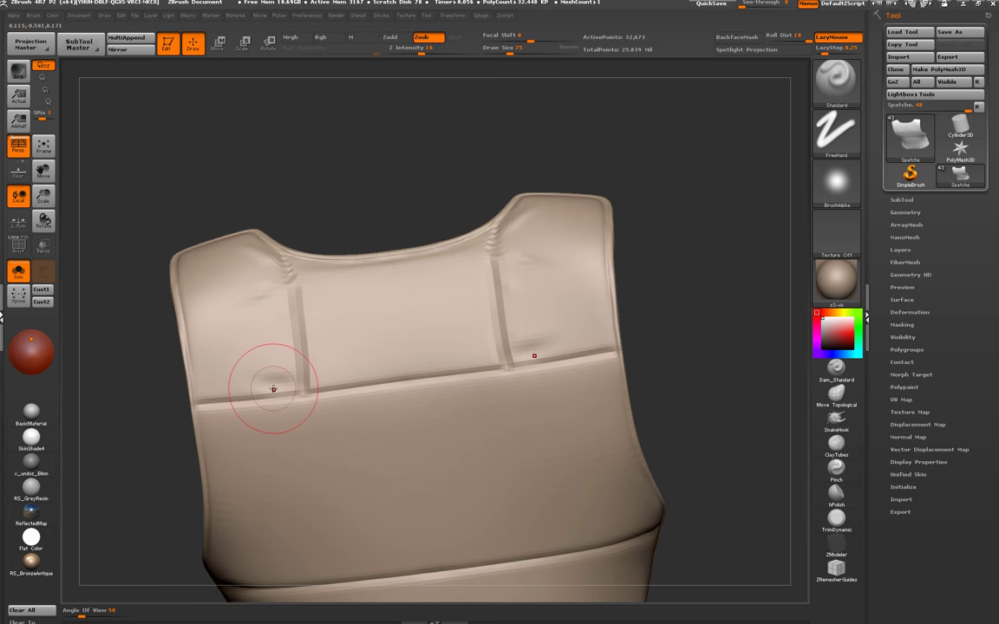
{"action": "mouse_move", "coordinate": [273, 386]}
{"action": "left_mouse_down", "text": "alt"}
{"action": "mouse_move", "coordinate": [174, 424]}
{"action": "mouse_move", "coordinate": [278, 370]}
{"action": "mouse_move", "coordinate": [174, 383]}
{"action": "mouse_move", "coordinate": [196, 373]}
{"action": "left_mouse_up", "text": "alt"}
{"action": "left_click_drag", "start_coordinate": [323, 221], "coordinate": [337, 225]}
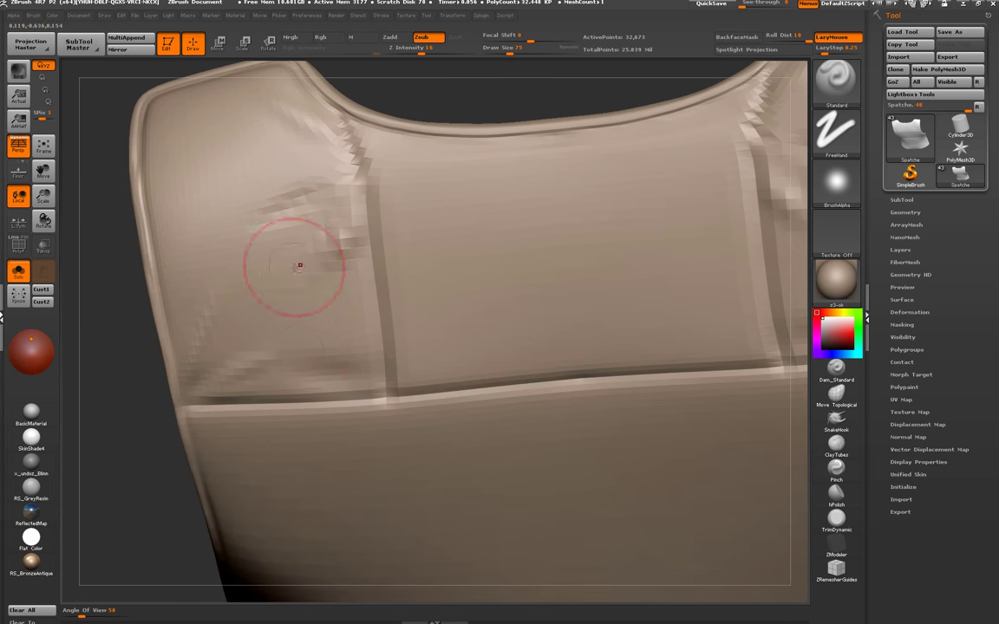
{"action": "mouse_move", "coordinate": [296, 262]}
{"action": "left_mouse_down"}
{"action": "mouse_move", "coordinate": [231, 268]}
{"action": "mouse_move", "coordinate": [245, 290]}
{"action": "mouse_move", "coordinate": [227, 298]}
{"action": "mouse_move", "coordinate": [167, 285]}
{"action": "left_mouse_up"}
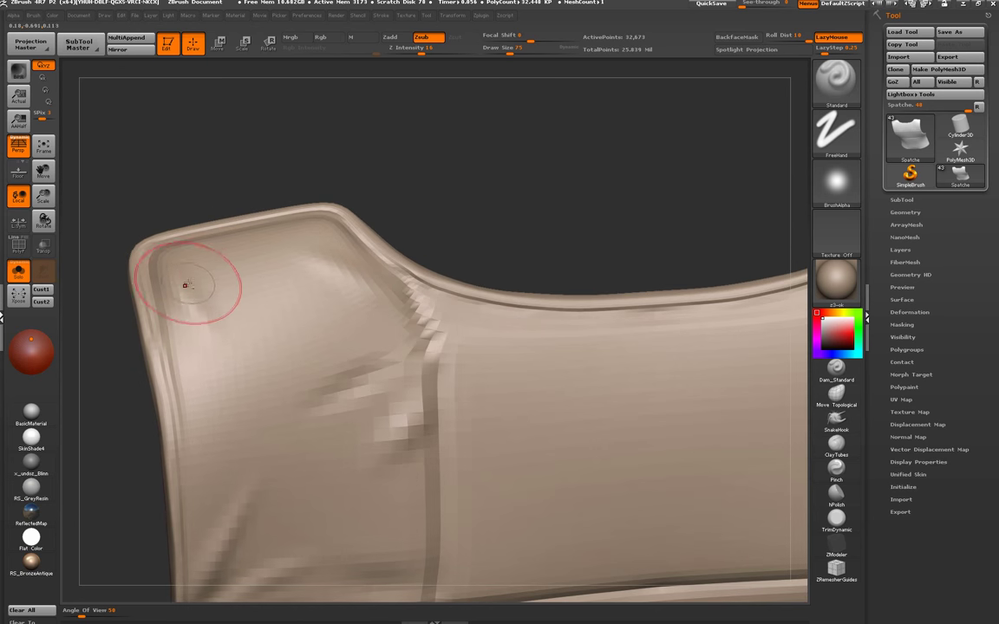
{"action": "left_click_drag", "start_coordinate": [290, 383], "coordinate": [218, 257]}
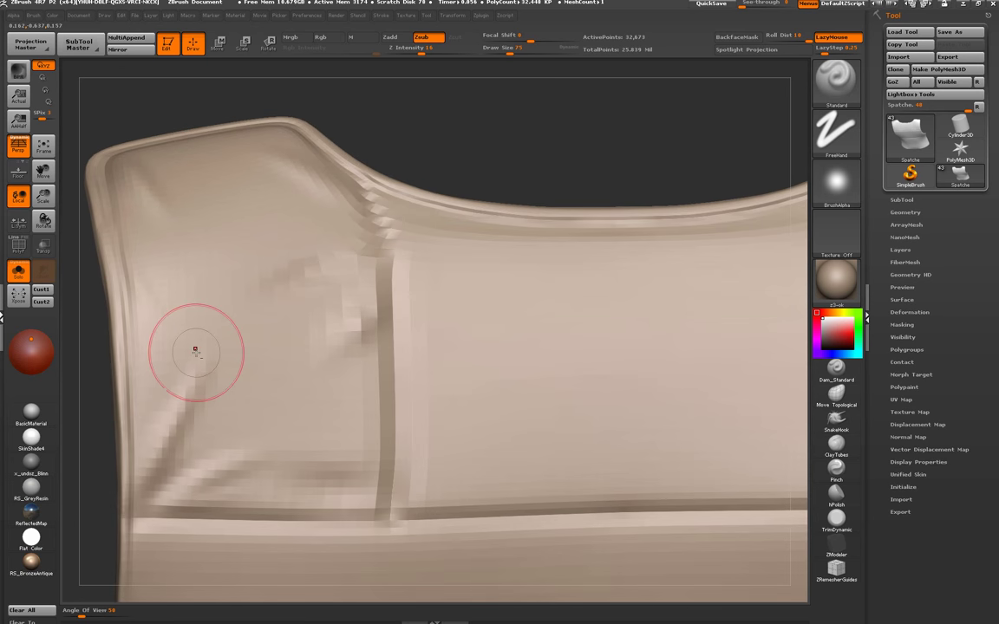
{"action": "left_click_drag", "start_coordinate": [273, 421], "coordinate": [254, 424]}
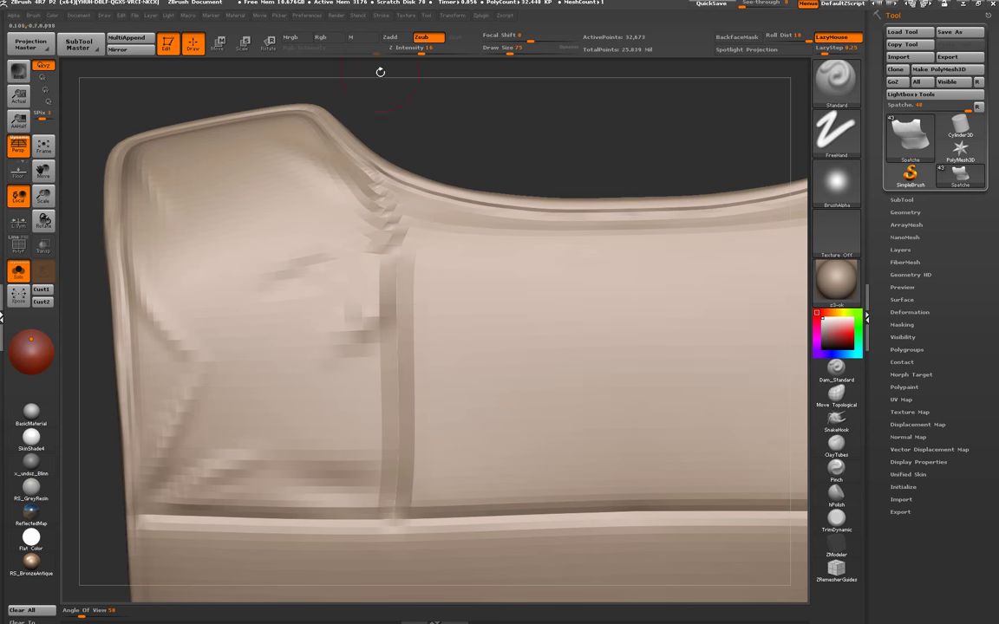
- Switch to the Clay brush with Rgb off and Draw Size lowered to 47 for finer folds
{"action": "key", "text": "b"}
{"action": "key", "text": "c"}
{"action": "key", "text": "l"}
{"action": "left_click", "coordinate": [321, 37]}
{"action": "left_click_drag", "start_coordinate": [486, 138], "coordinate": [364, 174]}
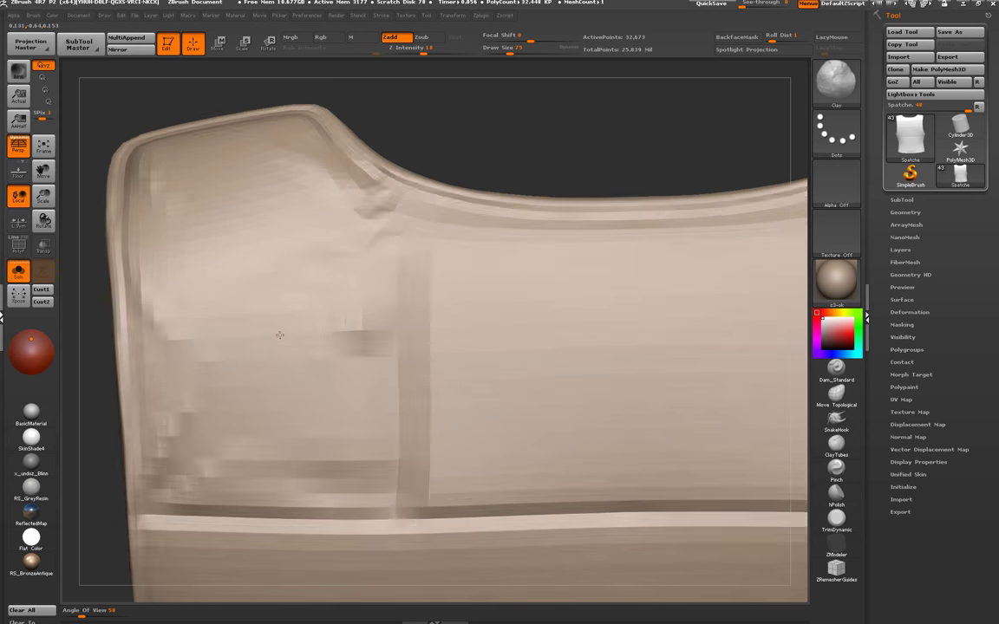
{"action": "key", "text": "space"}
- Add a light fold on the left side panel and smooth it toward the shoulder
{"action": "left_click_drag", "start_coordinate": [216, 359], "coordinate": [156, 278]}
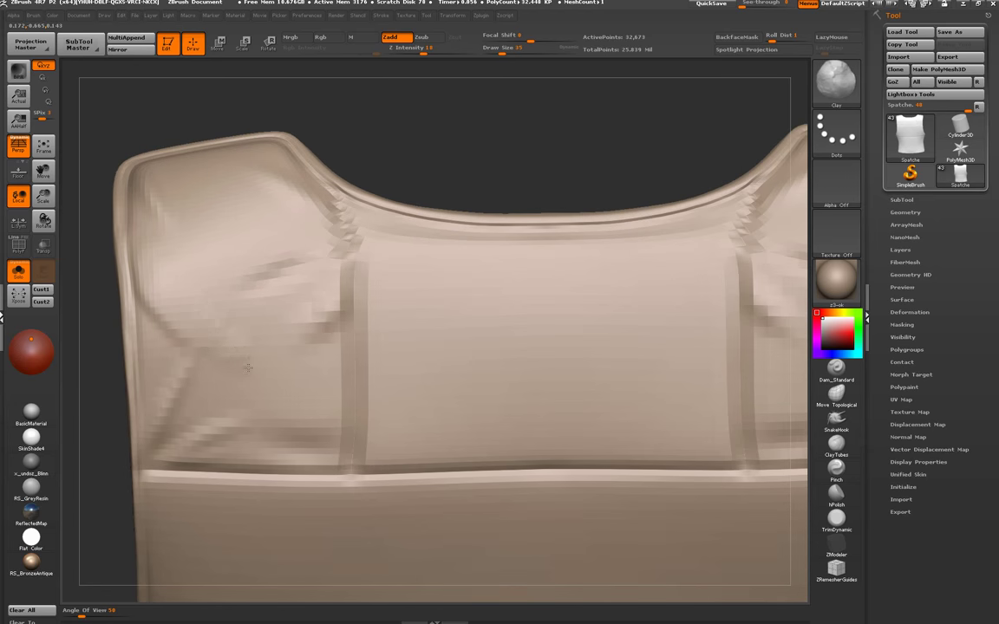
{"action": "left_click_drag", "start_coordinate": [247, 368], "coordinate": [163, 346]}
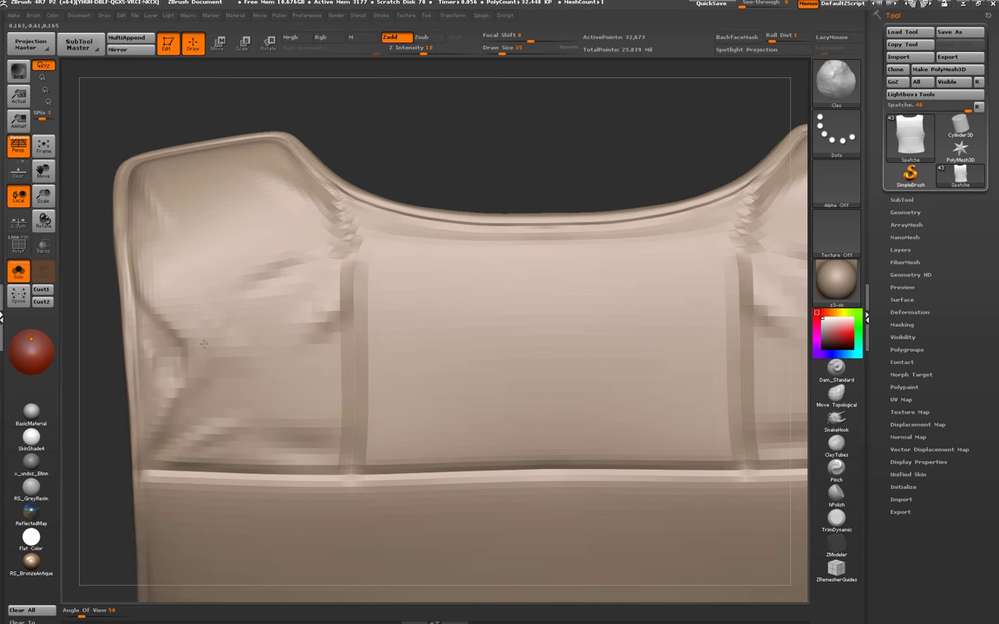
{"action": "mouse_move", "coordinate": [205, 377]}
{"action": "left_mouse_down", "text": "shift"}
{"action": "mouse_move", "coordinate": [161, 356]}
{"action": "mouse_move", "coordinate": [170, 305]}
{"action": "mouse_move", "coordinate": [283, 403]}
{"action": "mouse_move", "coordinate": [312, 461]}
{"action": "left_mouse_up", "text": "shift"}
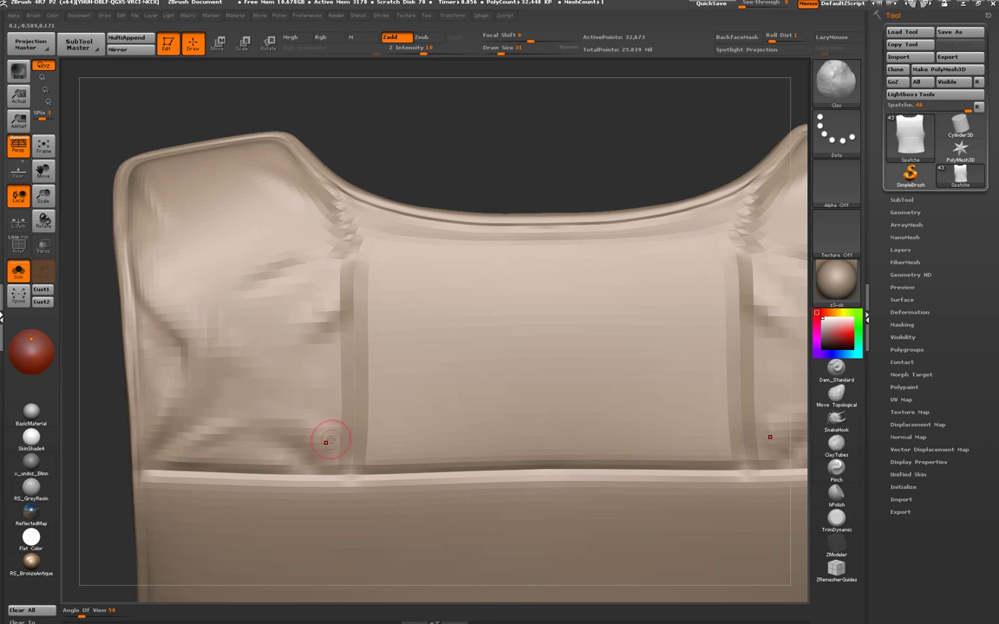
- Dab a raised patch onto the right panel and build up folds along the lower seam
{"action": "scroll", "coordinate": [331, 415], "scroll_direction": "down", "scroll_amount": 3}
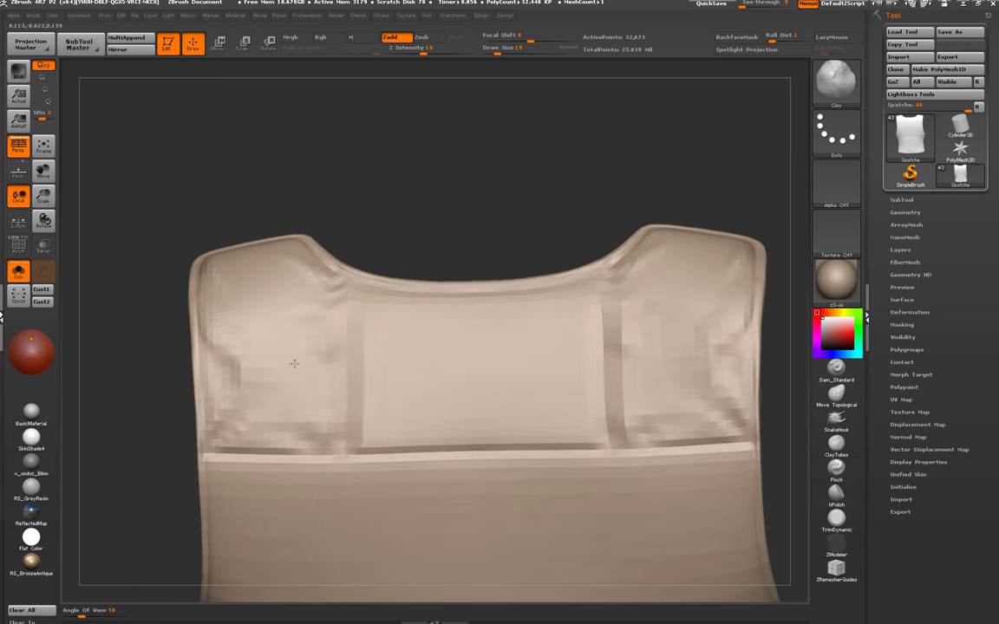
{"action": "right_click_drag", "start_coordinate": [305, 414], "coordinate": [292, 308]}
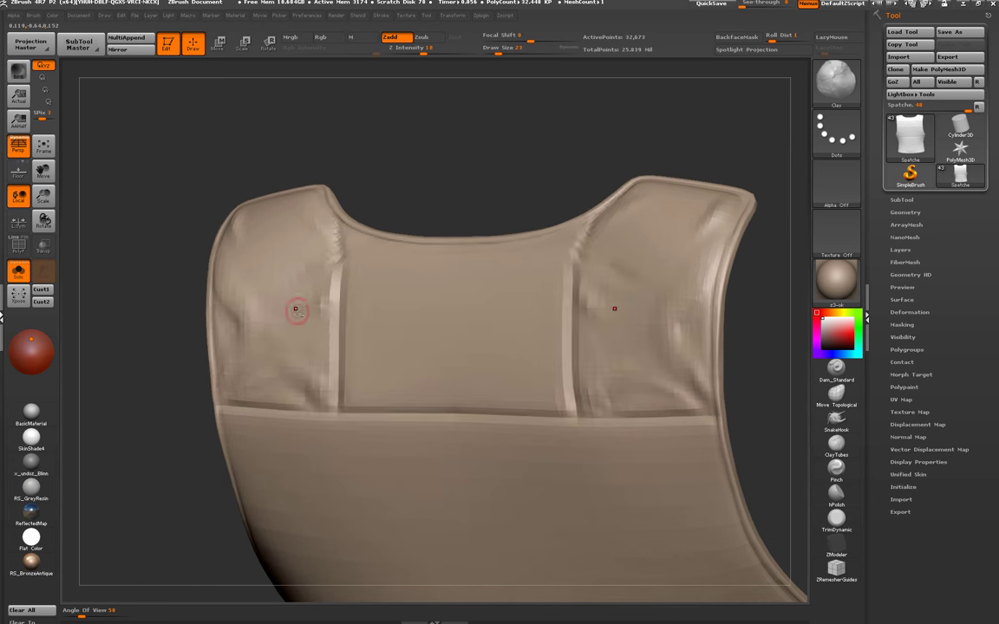
{"action": "scroll", "coordinate": [309, 375], "scroll_direction": "up", "scroll_amount": 3}
{"action": "scroll", "coordinate": [346, 311], "scroll_direction": "up", "scroll_amount": 2}
{"action": "scroll", "coordinate": [346, 311], "scroll_direction": "down", "scroll_amount": 1}
{"action": "scroll", "coordinate": [338, 325], "scroll_direction": "down", "scroll_amount": 2}
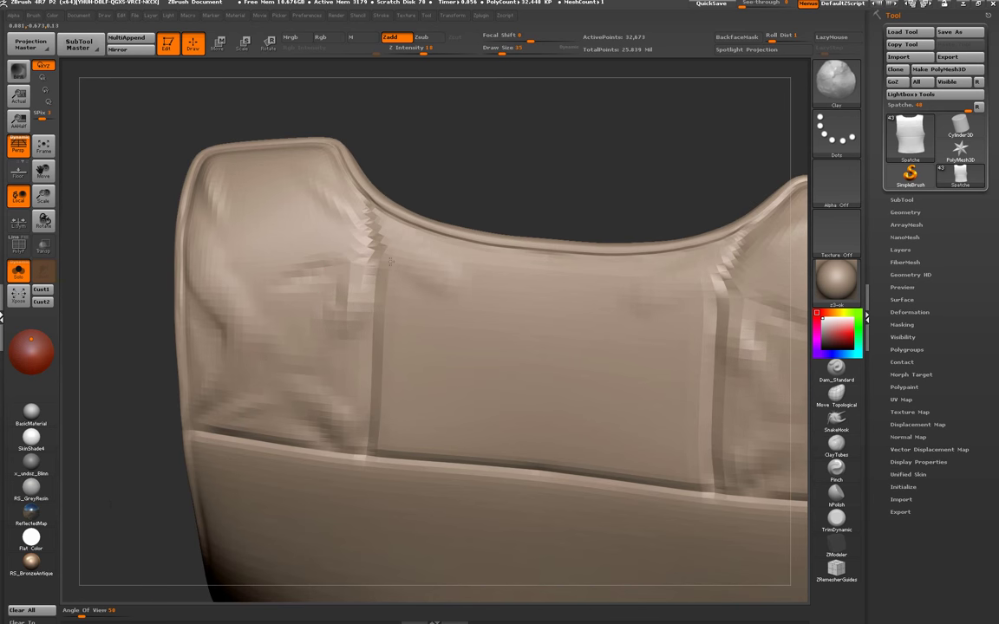
{"action": "left_click", "coordinate": [542, 277]}
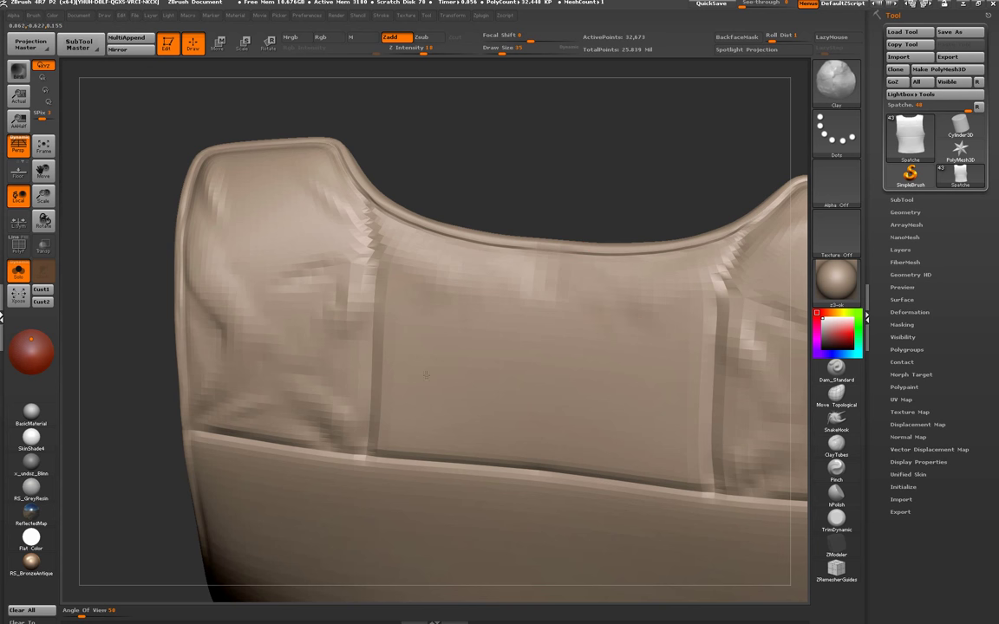
{"action": "left_click_drag", "start_coordinate": [425, 375], "coordinate": [402, 383]}
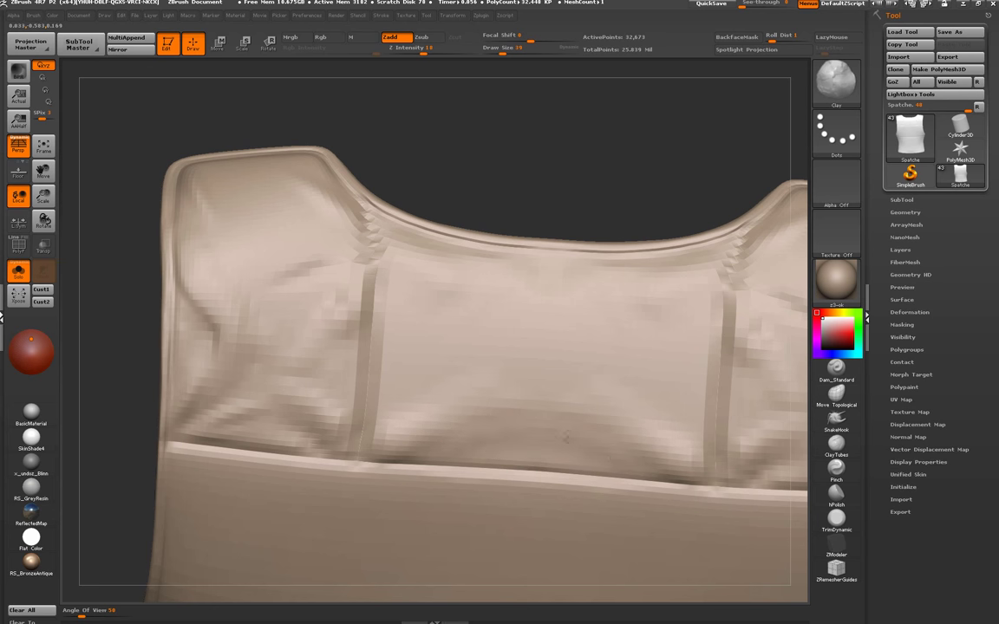
{"action": "left_click_drag", "start_coordinate": [523, 441], "coordinate": [421, 445]}
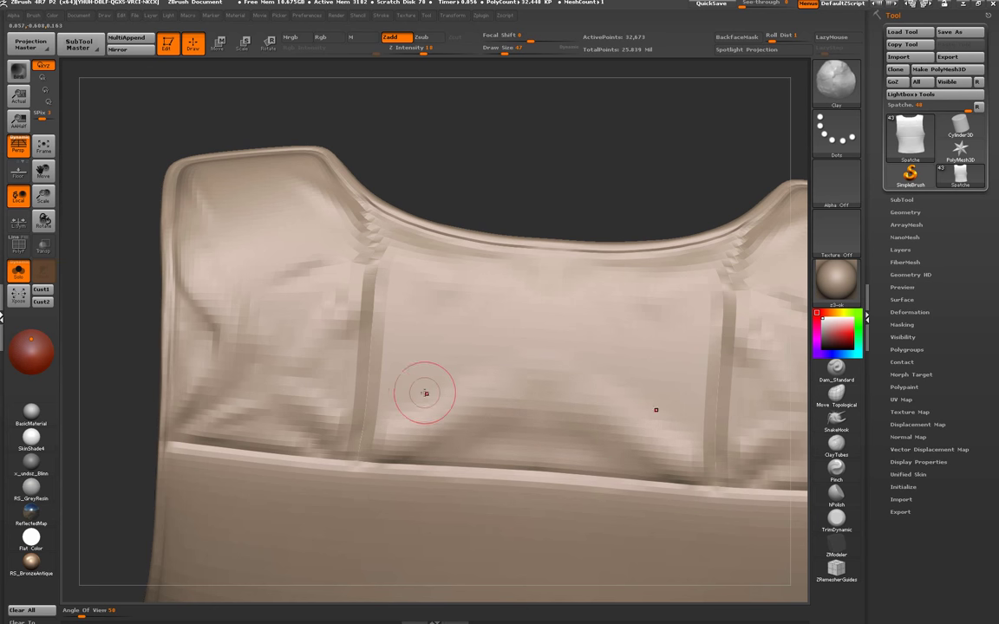
{"action": "right_click_drag", "start_coordinate": [424, 392], "coordinate": [395, 350]}
- Subdivide the vest, smooth the cloth, then zoom out to a frontal view of the whole vest
{"action": "key", "text": "ctrl+d"}
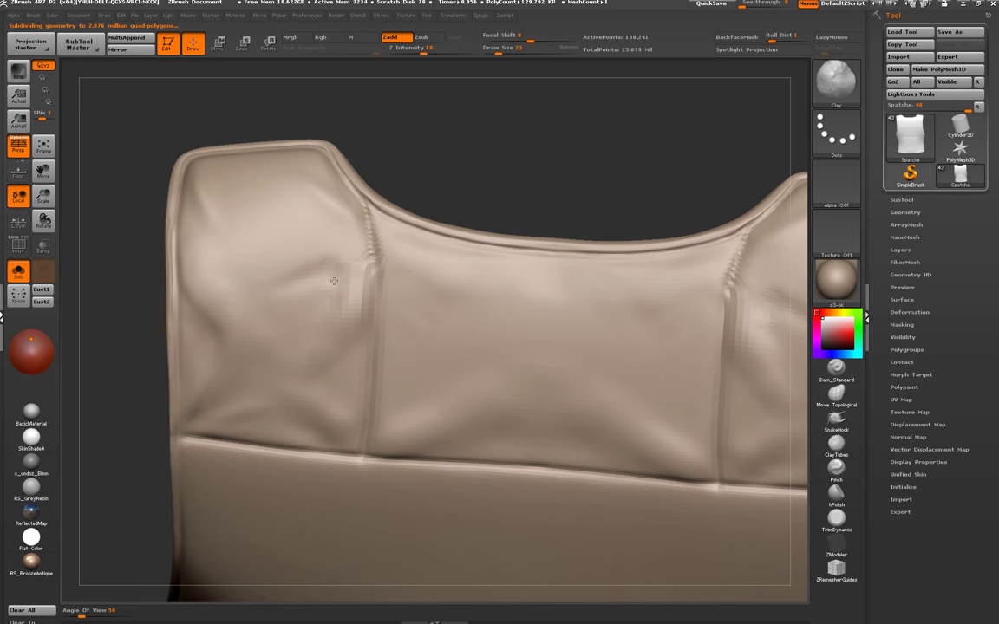
{"action": "key", "text": "shift"}
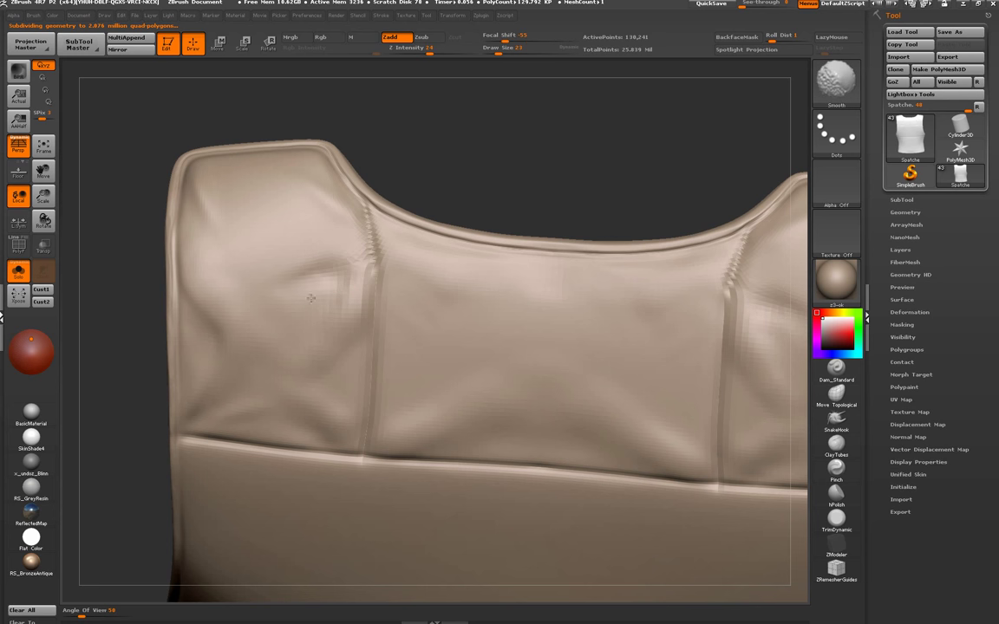
{"action": "left_click_drag", "start_coordinate": [285, 328], "coordinate": [274, 141], "text": "alt"}
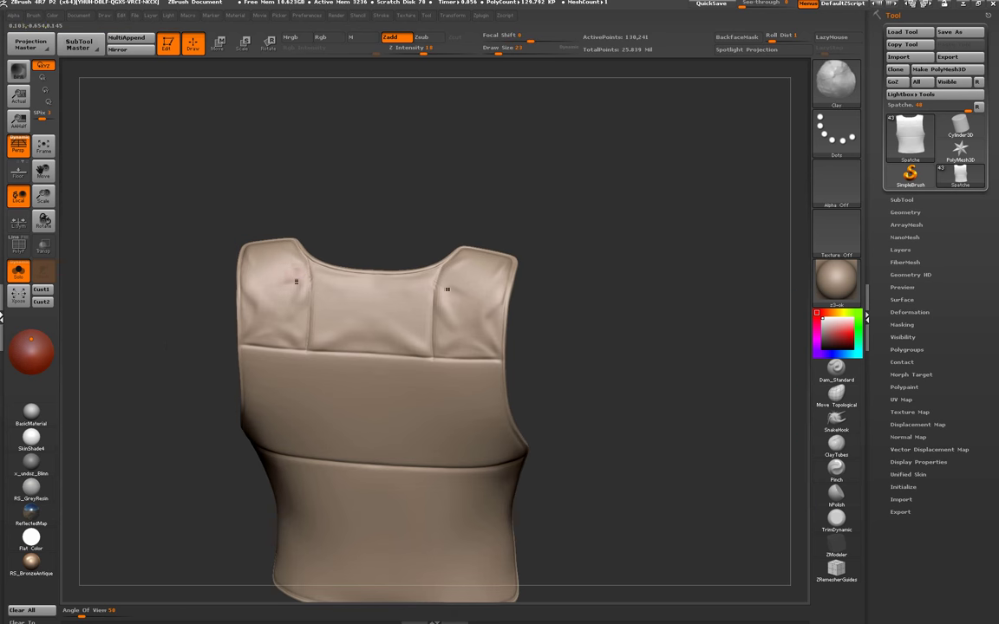
{"action": "mouse_move", "coordinate": [284, 310]}
{"action": "left_mouse_down", "text": "shift"}
{"action": "mouse_move", "coordinate": [350, 200]}
{"action": "mouse_move", "coordinate": [368, 345]}
{"action": "mouse_move", "coordinate": [375, 203]}
{"action": "mouse_move", "coordinate": [401, 225]}
{"action": "mouse_move", "coordinate": [342, 321]}
{"action": "left_mouse_up", "text": "shift"}
- Zoom to the vest's left side, carve a horizontal crease above the lower band, and soften it
{"action": "mouse_move", "coordinate": [207, 371]}
{"action": "left_mouse_down"}
{"action": "mouse_move", "coordinate": [237, 383]}
{"action": "mouse_move", "coordinate": [253, 419]}
{"action": "mouse_move", "coordinate": [278, 430]}
{"action": "mouse_move", "coordinate": [284, 355]}
{"action": "mouse_move", "coordinate": [258, 393]}
{"action": "left_mouse_up"}
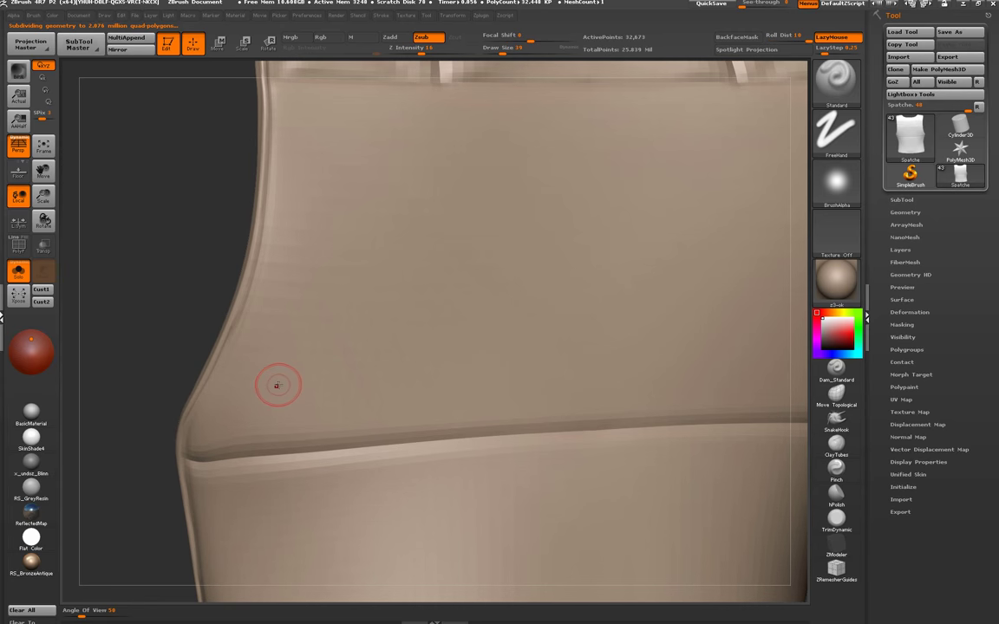
{"action": "mouse_move", "coordinate": [277, 385]}
{"action": "left_mouse_down"}
{"action": "mouse_move", "coordinate": [272, 350]}
{"action": "mouse_move", "coordinate": [250, 357]}
{"action": "mouse_move", "coordinate": [251, 385]}
{"action": "mouse_move", "coordinate": [272, 346]}
{"action": "mouse_move", "coordinate": [251, 364]}
{"action": "left_mouse_up"}
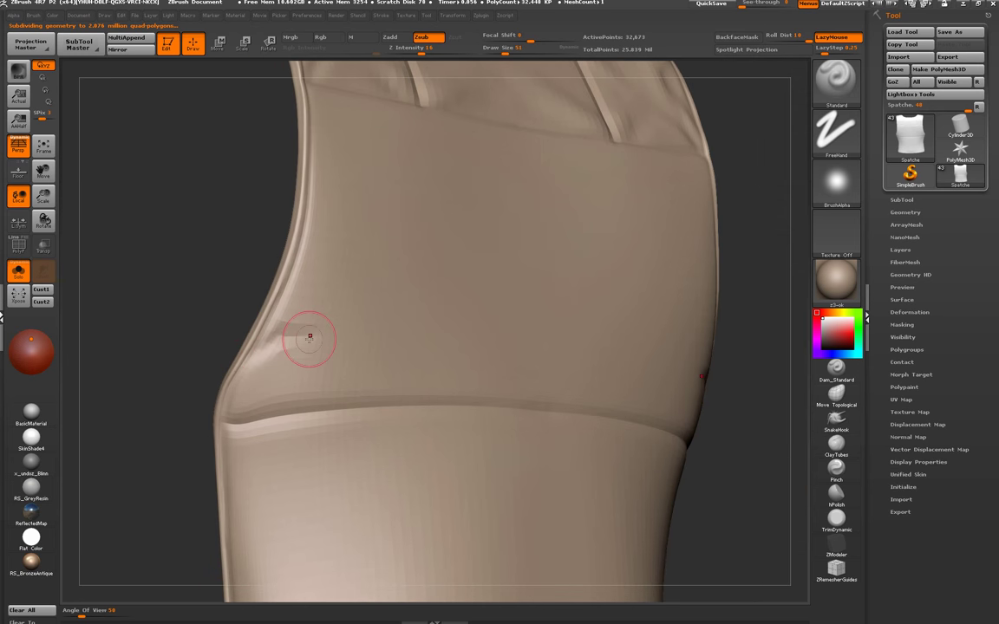
{"action": "left_click_drag", "start_coordinate": [370, 341], "coordinate": [261, 350]}
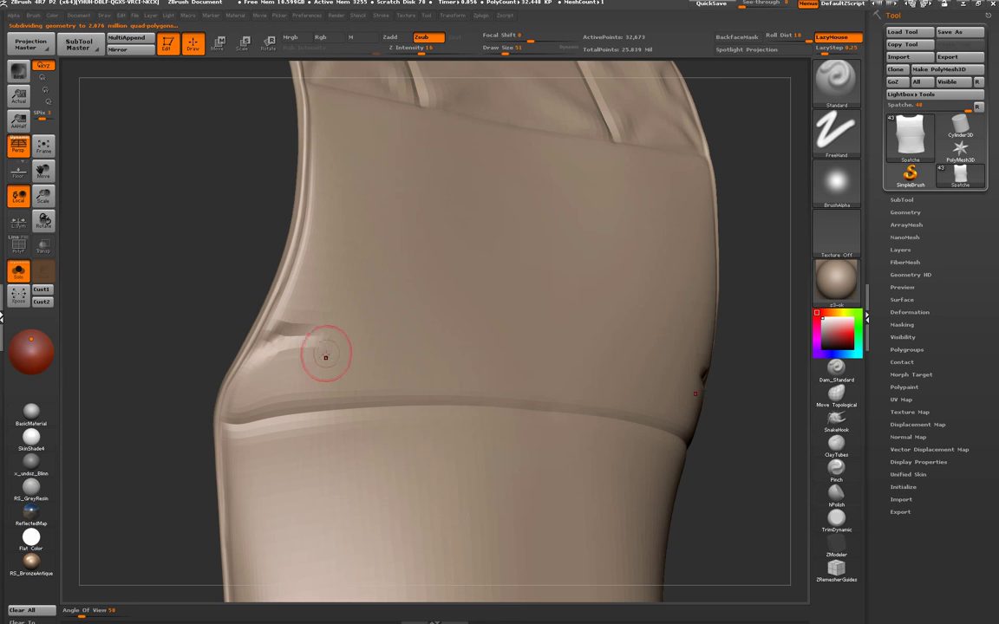
{"action": "left_click_drag", "start_coordinate": [323, 352], "coordinate": [308, 317], "text": "shift"}
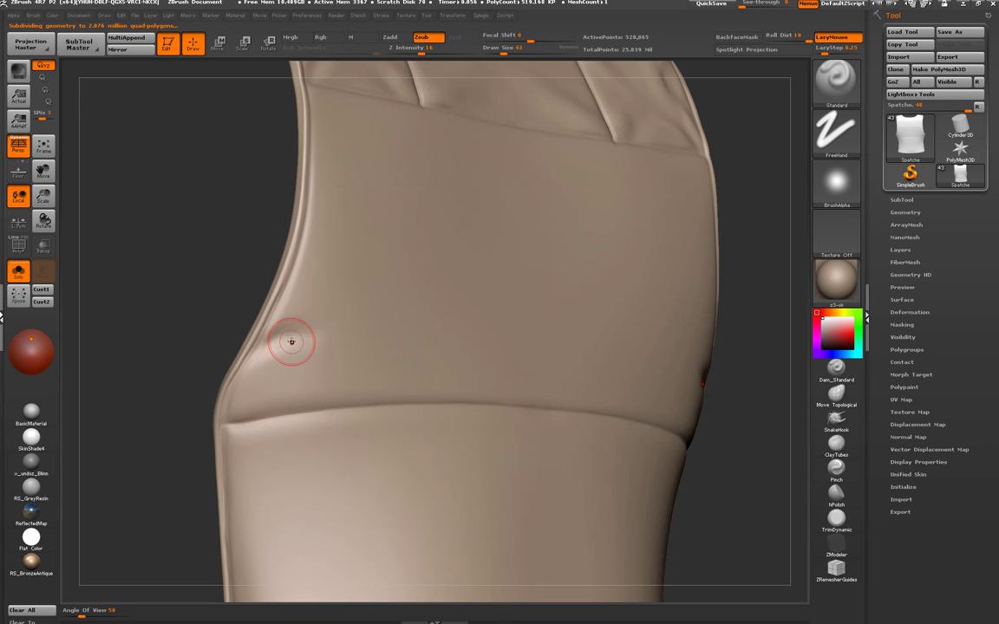
- Reselect the Clay brush and rework the left-side crease using undo, redo and a softening stroke
{"action": "key", "text": "b"}
{"action": "key", "text": "c"}
{"action": "key", "text": "l"}
{"action": "key", "text": "ctrl+z"}
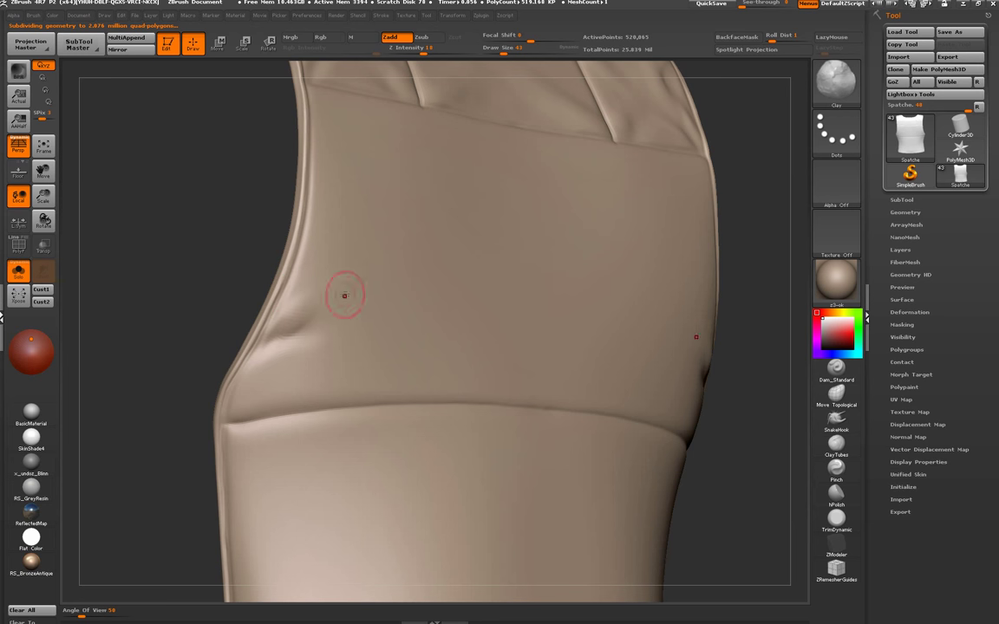
{"action": "left_click_drag", "start_coordinate": [350, 324], "coordinate": [310, 323], "text": "shift"}
{"action": "key", "text": "ctrl+shift+z"}
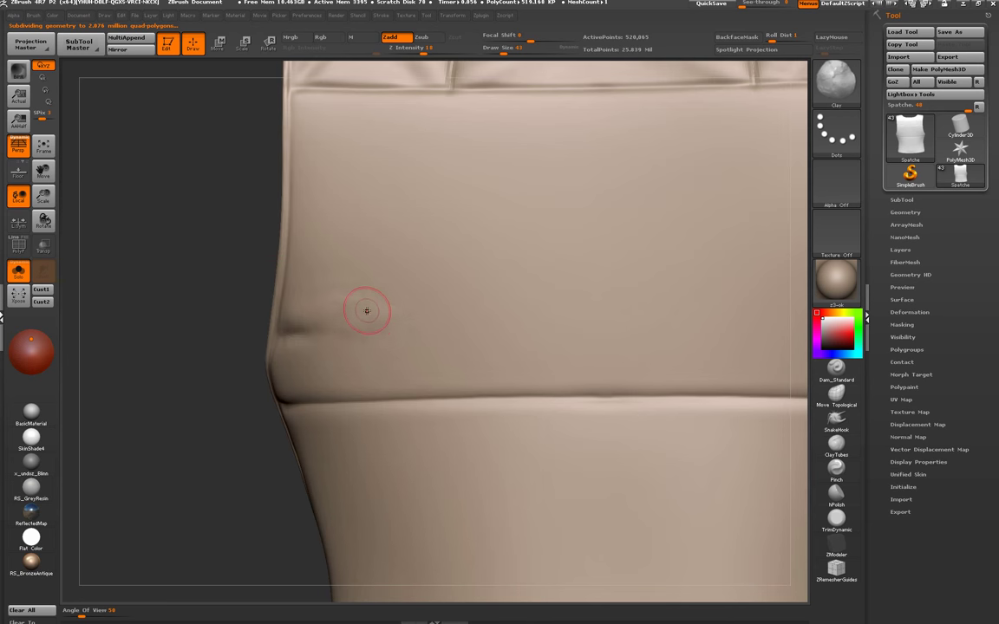
{"action": "key", "text": "ctrl+shift+z"}
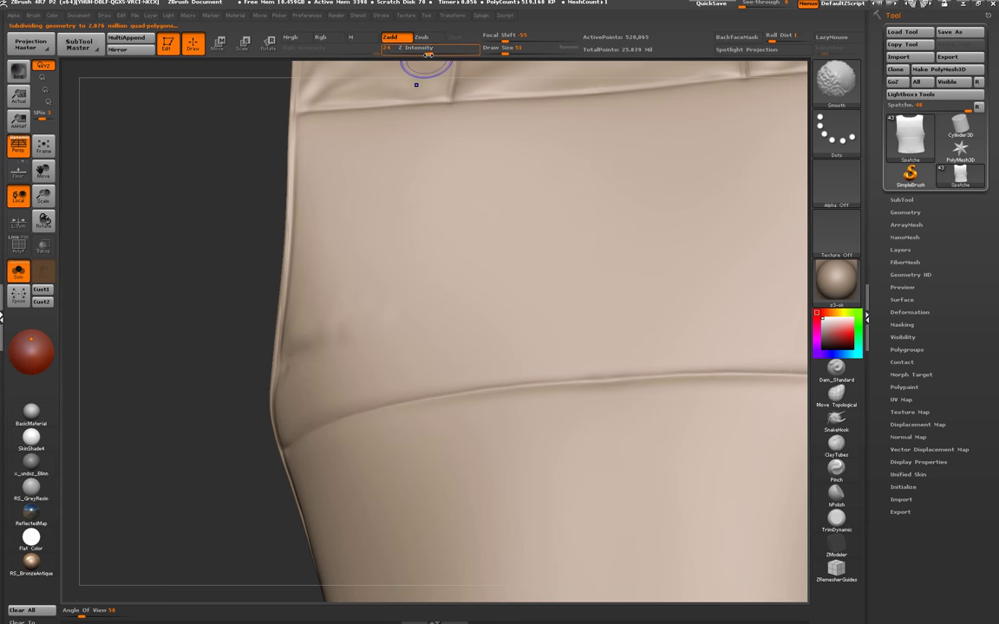
{"action": "key", "text": "ctrl+shift+z"}
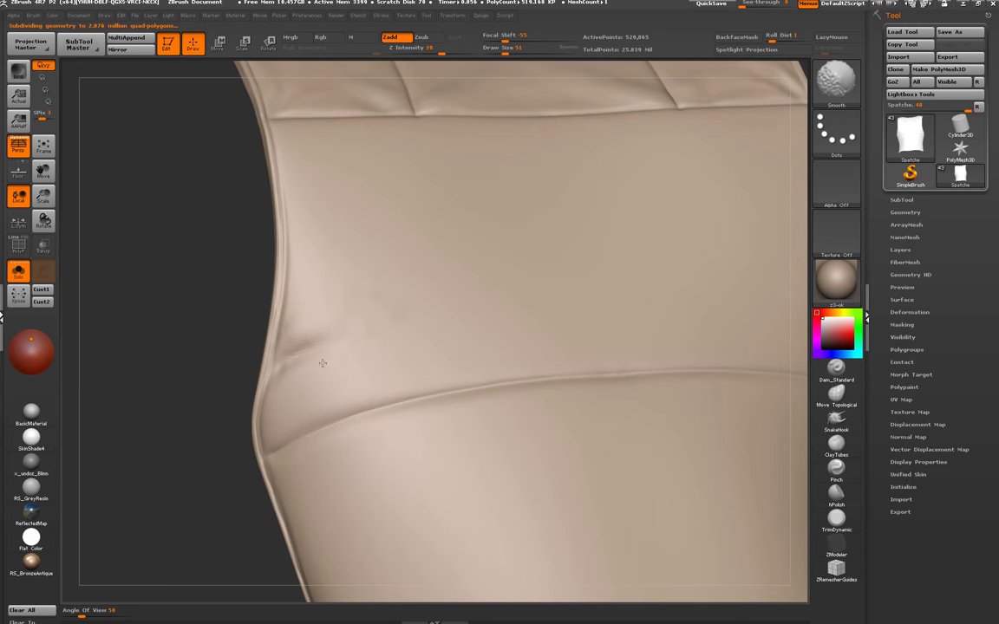
{"action": "key", "text": "ctrl+shift+z"}
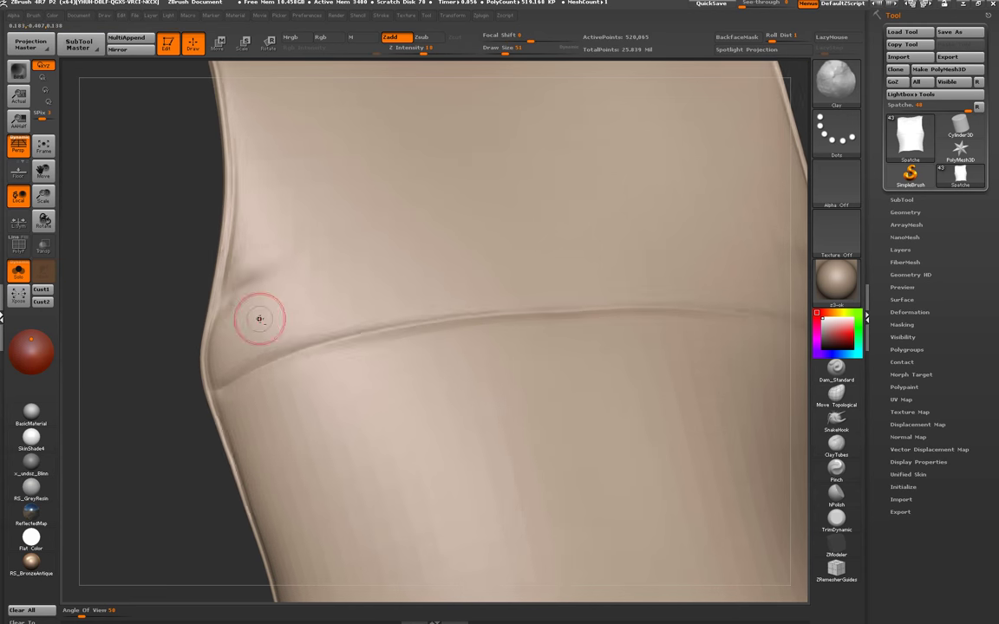
{"action": "key", "text": "ctrl+shift+z"}
{"action": "key", "text": "ctrl+shift+z"}
{"action": "key", "text": "ctrl+shift+z"}
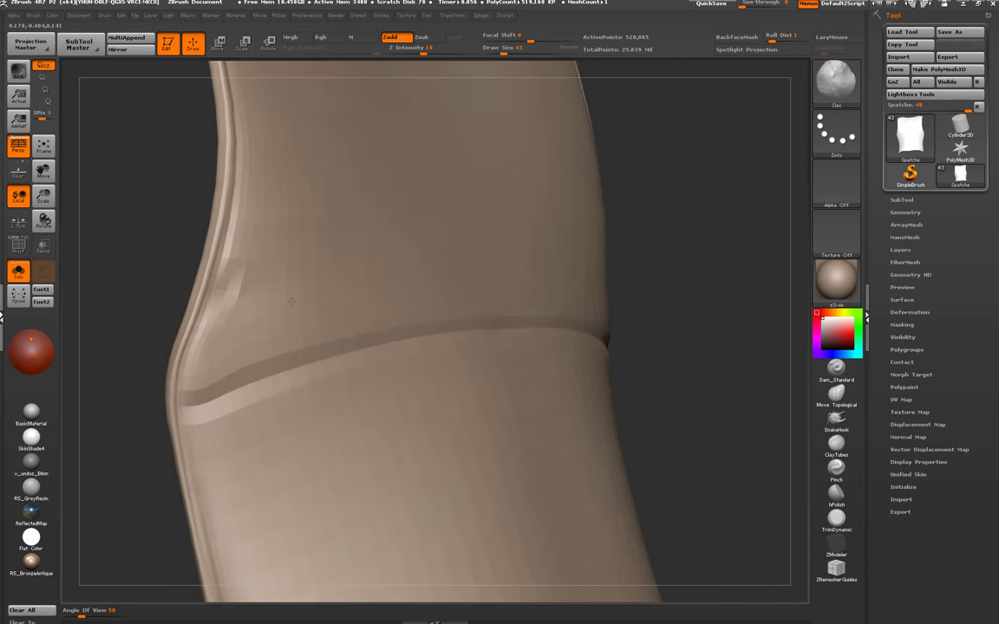
{"action": "key", "text": "ctrl+shift+z"}
{"action": "key", "text": "ctrl+shift+z"}
{"action": "key", "text": "ctrl+shift+z"}
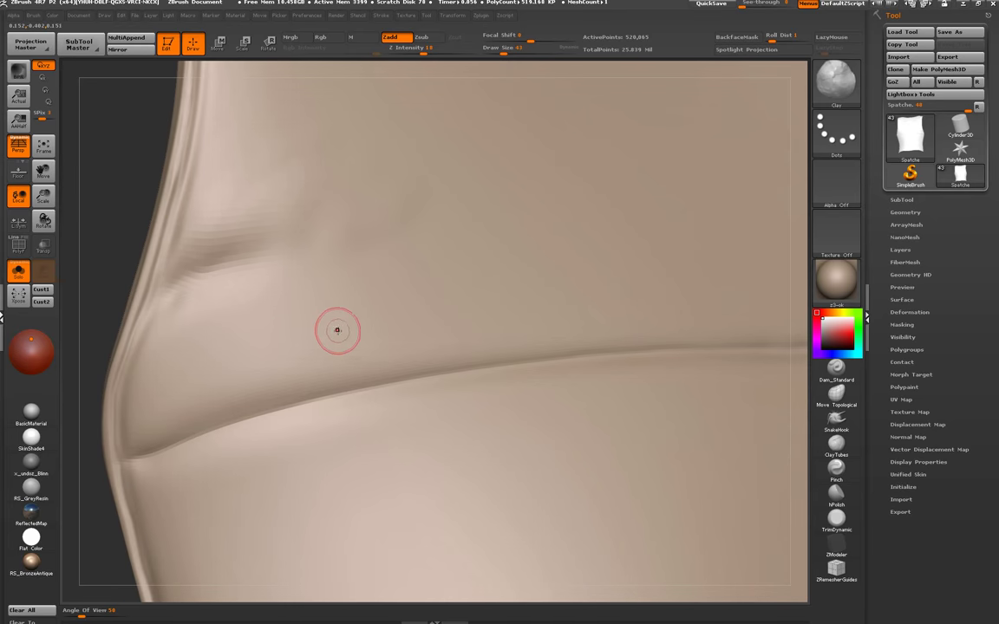
{"action": "key", "text": "ctrl+shift+z"}
{"action": "key", "text": "ctrl+shift+z"}
{"action": "key", "text": "ctrl+shift+z"}
{"action": "key", "text": "ctrl+shift+z"}
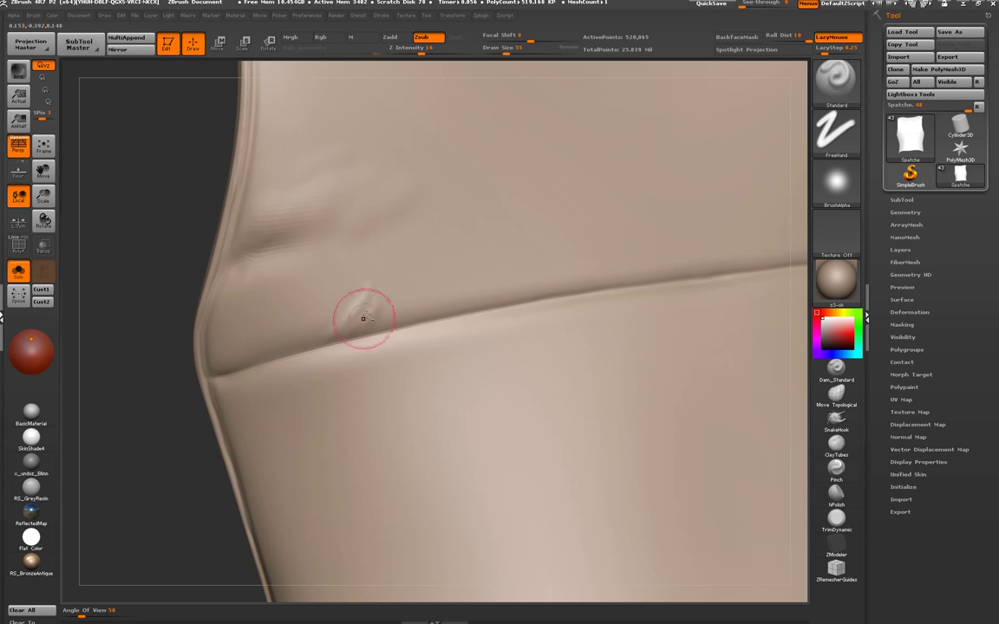
- Draw a diagonal crease toward the side seam and smooth the new fold
{"action": "left_click_drag", "start_coordinate": [346, 326], "coordinate": [375, 295]}
{"action": "key", "text": "shift"}
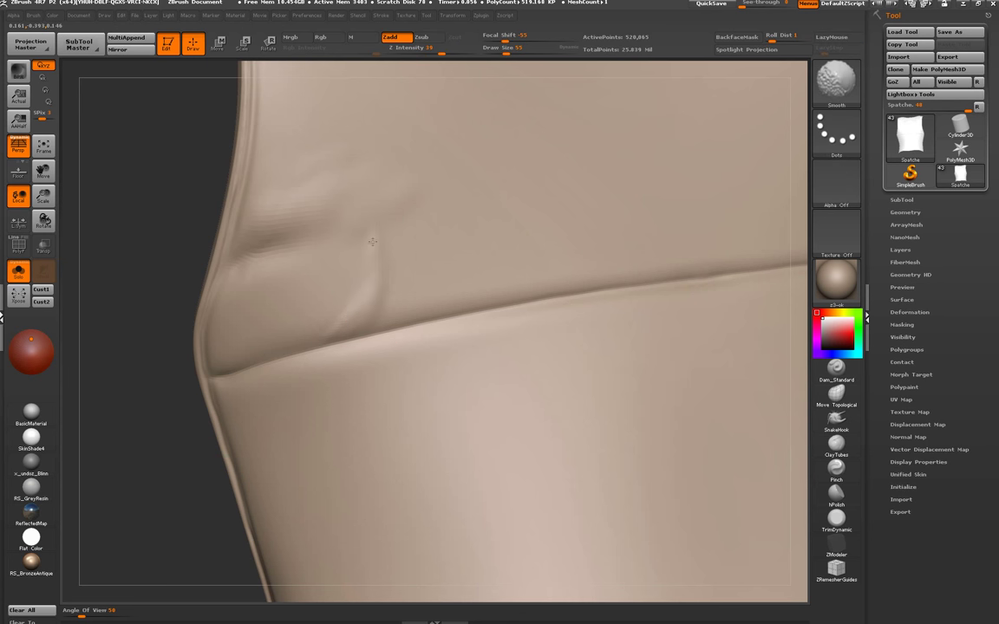
{"action": "mouse_move", "coordinate": [350, 234]}
{"action": "left_mouse_down", "text": "shift"}
{"action": "mouse_move", "coordinate": [319, 289]}
{"action": "mouse_move", "coordinate": [338, 299]}
{"action": "left_mouse_up", "text": "shift"}
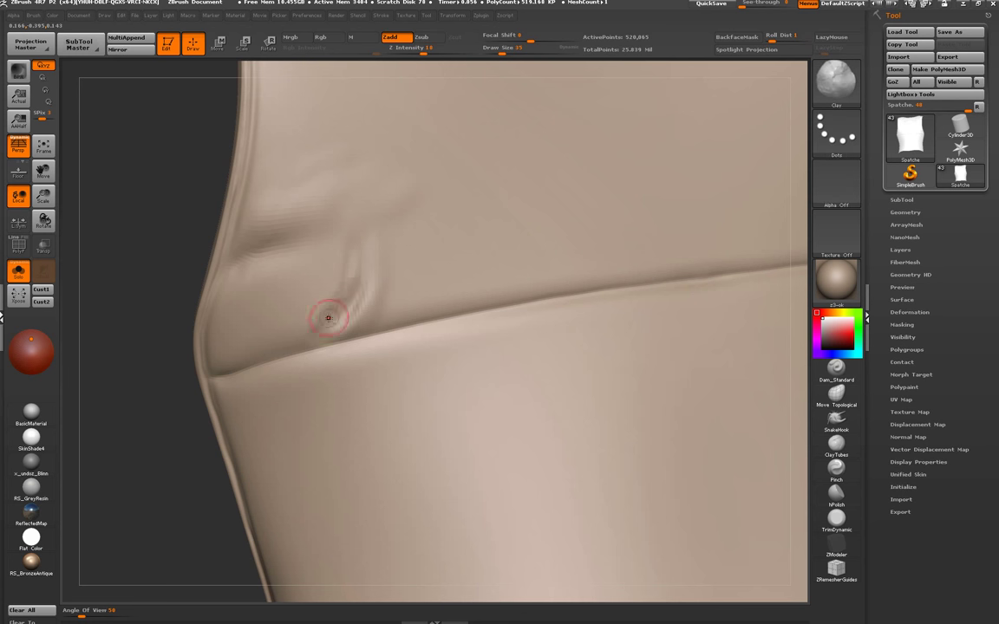
{"action": "key", "text": "shift"}
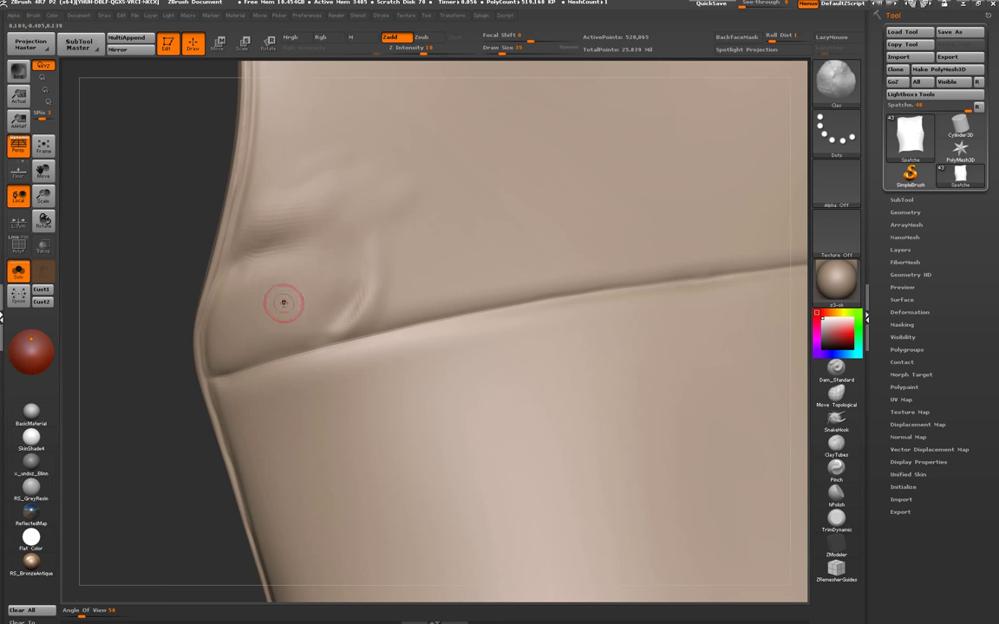
{"action": "mouse_move", "coordinate": [282, 299]}
{"action": "left_mouse_down"}
{"action": "mouse_move", "coordinate": [232, 313]}
{"action": "mouse_move", "coordinate": [352, 323]}
{"action": "mouse_move", "coordinate": [324, 312]}
{"action": "mouse_move", "coordinate": [329, 330]}
{"action": "mouse_move", "coordinate": [304, 281]}
{"action": "left_mouse_up"}
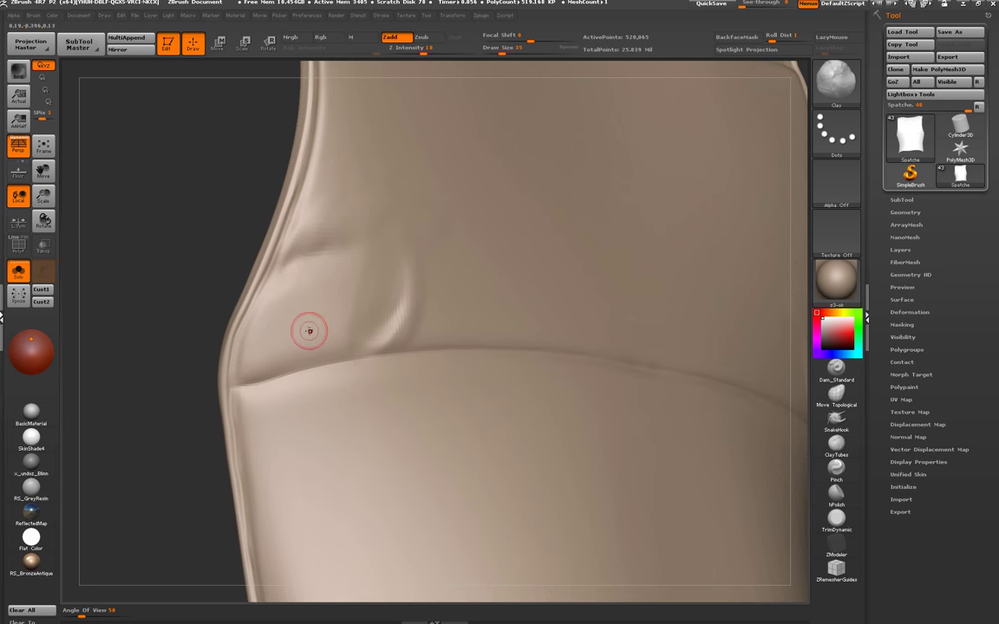
- Carve a crease along the side silhouette with the Standard brush, Zsub and LazyMouse, then smooth it
{"action": "key", "text": "b"}
{"action": "key", "text": "s"}
{"action": "key", "text": "t"}
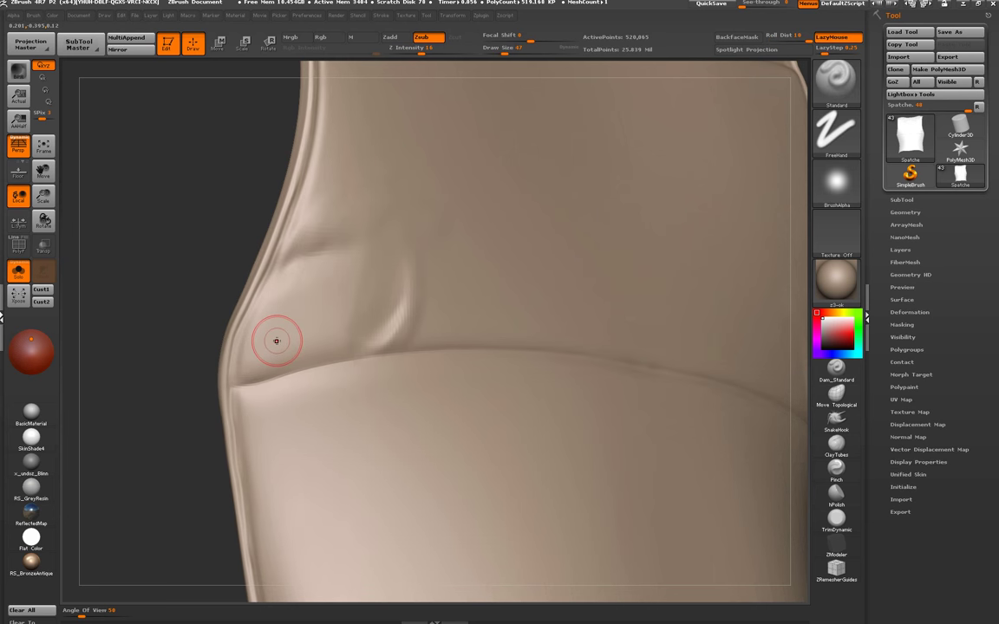
{"action": "mouse_move", "coordinate": [277, 341]}
{"action": "left_mouse_down"}
{"action": "mouse_move", "coordinate": [258, 329]}
{"action": "mouse_move", "coordinate": [265, 318]}
{"action": "left_mouse_up"}
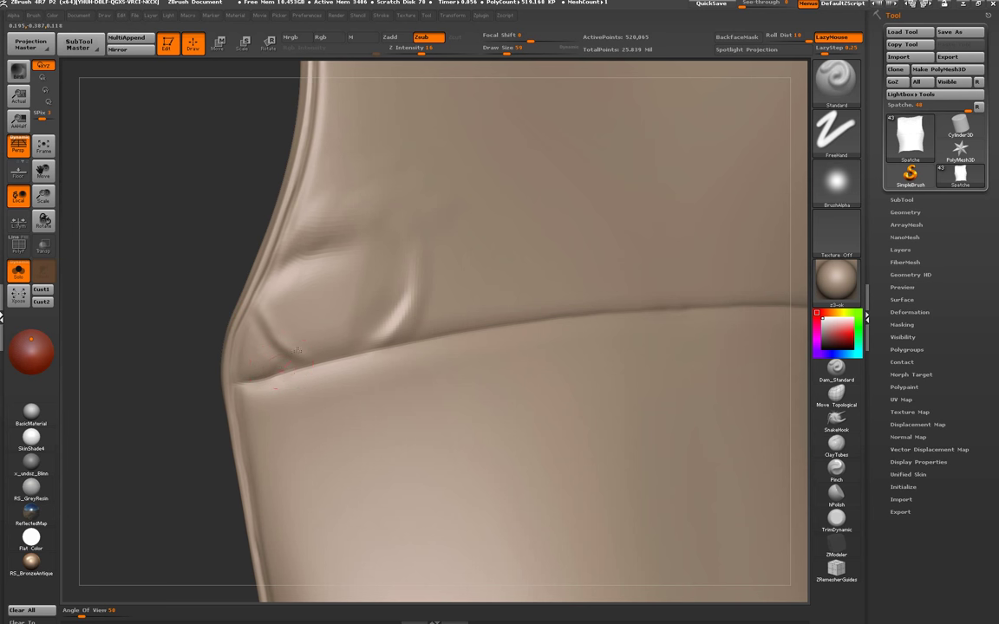
{"action": "left_click_drag", "start_coordinate": [261, 333], "coordinate": [294, 364]}
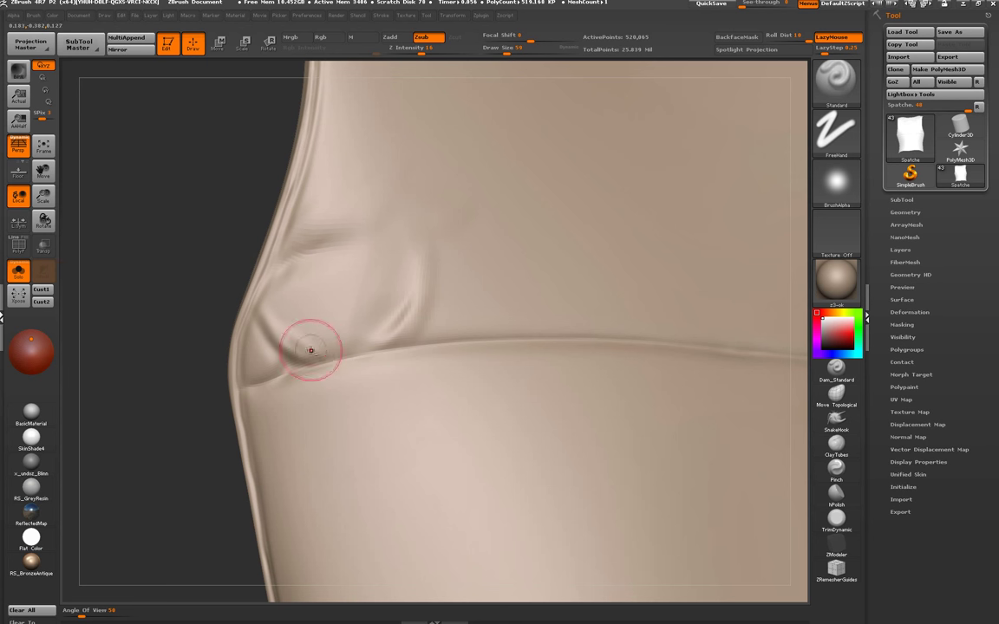
{"action": "key", "text": "shift"}
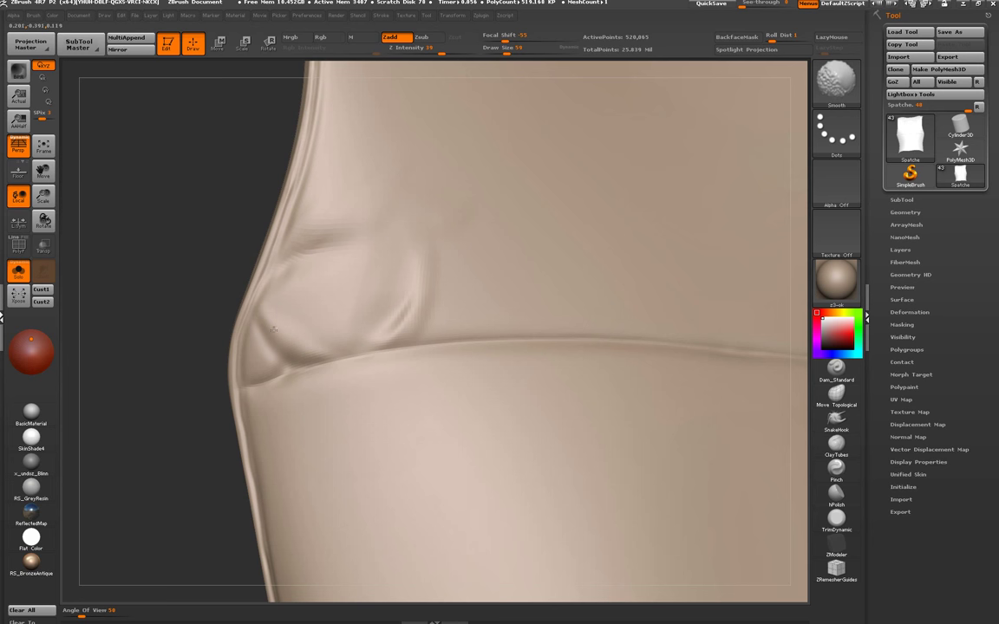
{"action": "key", "text": "f"}
{"action": "mouse_move", "coordinate": [230, 241]}
{"action": "left_mouse_down", "text": "shift"}
{"action": "mouse_move", "coordinate": [297, 335]}
{"action": "mouse_move", "coordinate": [318, 345]}
{"action": "mouse_move", "coordinate": [268, 339]}
{"action": "mouse_move", "coordinate": [289, 321]}
{"action": "left_mouse_up", "text": "shift"}
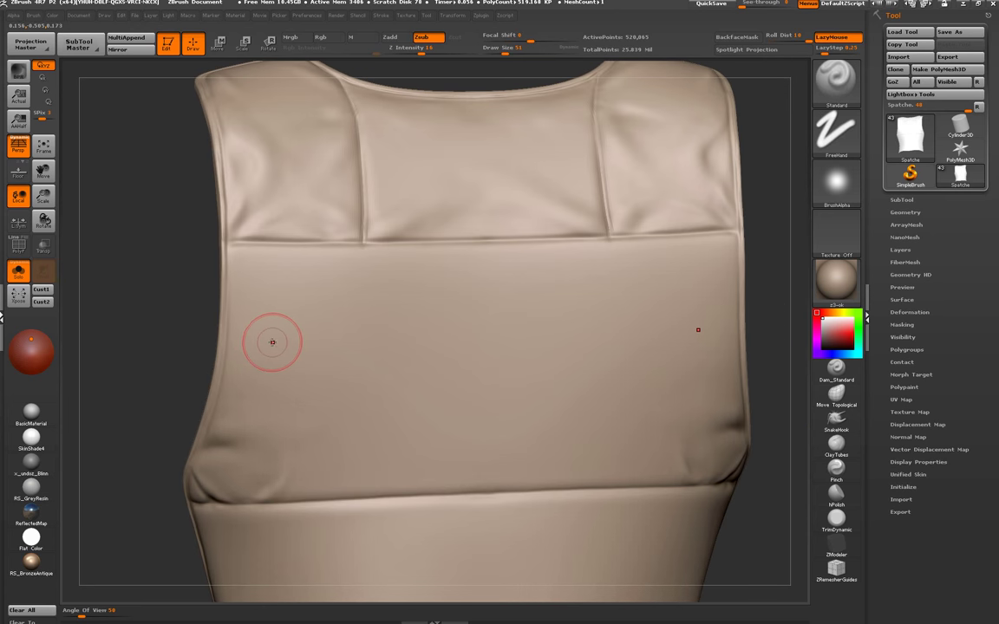
- Carve several short creases near the vest's left edge and smooth them
{"action": "mouse_move", "coordinate": [272, 343]}
{"action": "right_mouse_down", "text": "alt"}
{"action": "mouse_move", "coordinate": [277, 331]}
{"action": "mouse_move", "coordinate": [256, 325]}
{"action": "mouse_move", "coordinate": [243, 360]}
{"action": "mouse_move", "coordinate": [227, 368]}
{"action": "mouse_move", "coordinate": [236, 350]}
{"action": "mouse_move", "coordinate": [216, 379]}
{"action": "right_mouse_up", "text": "alt"}
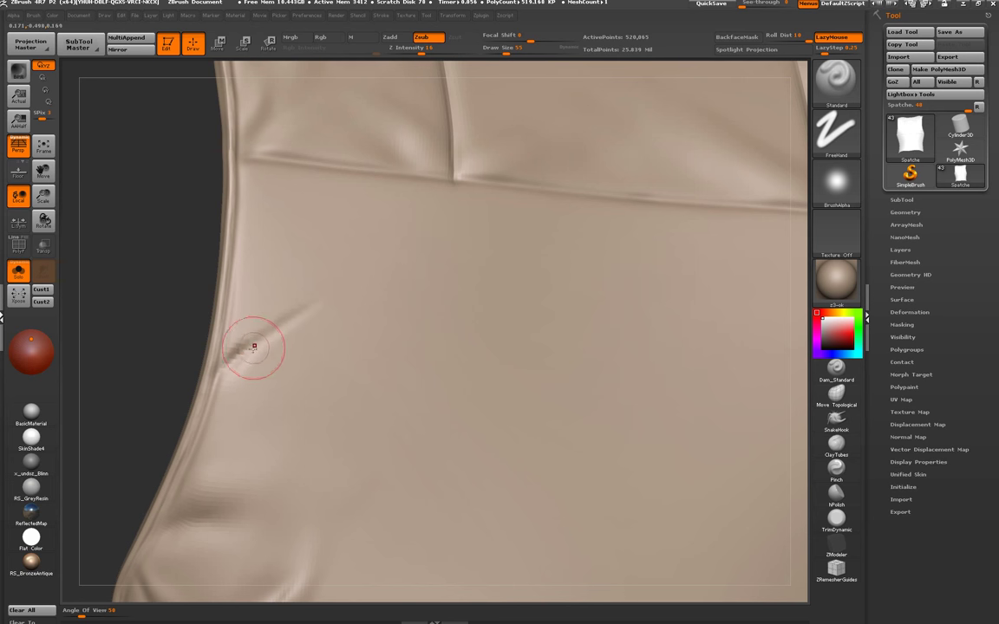
{"action": "mouse_move", "coordinate": [430, 267]}
{"action": "right_mouse_down"}
{"action": "mouse_move", "coordinate": [276, 308]}
{"action": "mouse_move", "coordinate": [262, 292]}
{"action": "mouse_move", "coordinate": [272, 268]}
{"action": "mouse_move", "coordinate": [300, 326]}
{"action": "mouse_move", "coordinate": [296, 194]}
{"action": "right_mouse_up"}
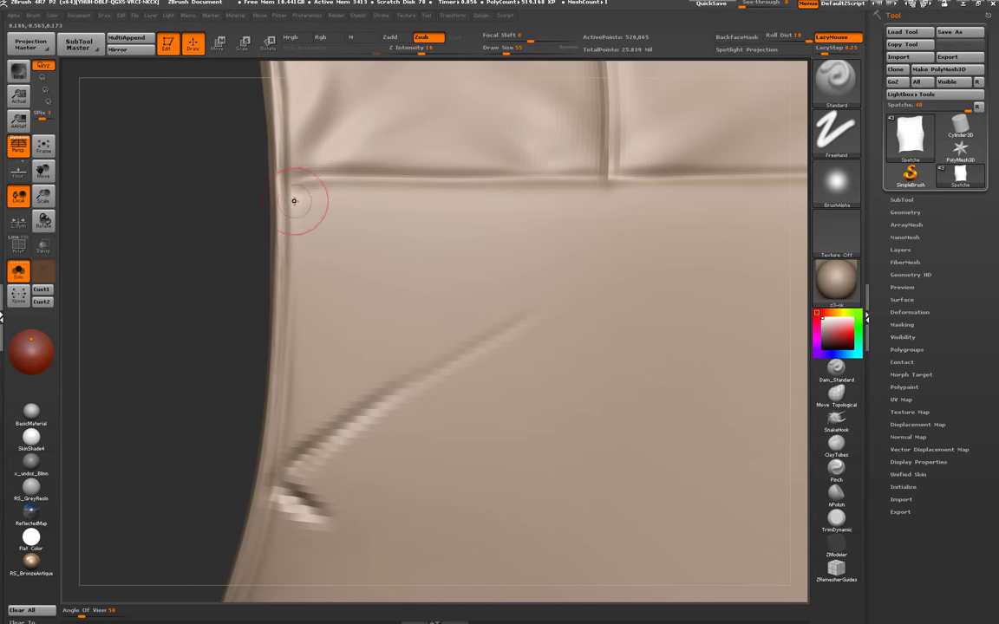
{"action": "mouse_move", "coordinate": [294, 234]}
{"action": "left_mouse_down"}
{"action": "mouse_move", "coordinate": [305, 225]}
{"action": "mouse_move", "coordinate": [347, 251]}
{"action": "left_mouse_up"}
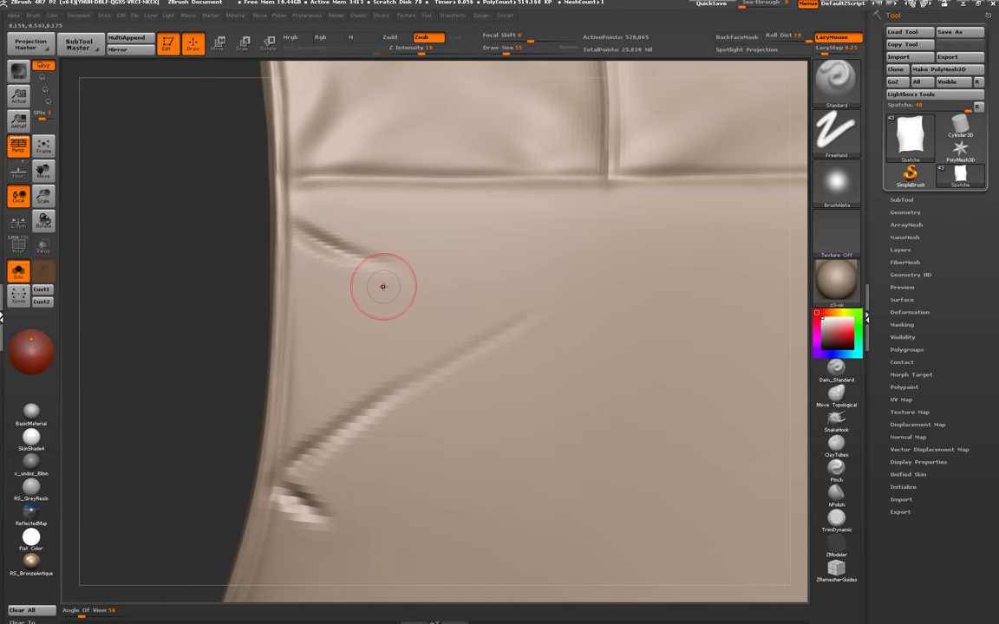
{"action": "right_click_drag", "start_coordinate": [384, 285], "coordinate": [341, 269], "text": "alt"}
{"action": "left_click_drag", "start_coordinate": [375, 285], "coordinate": [352, 268]}
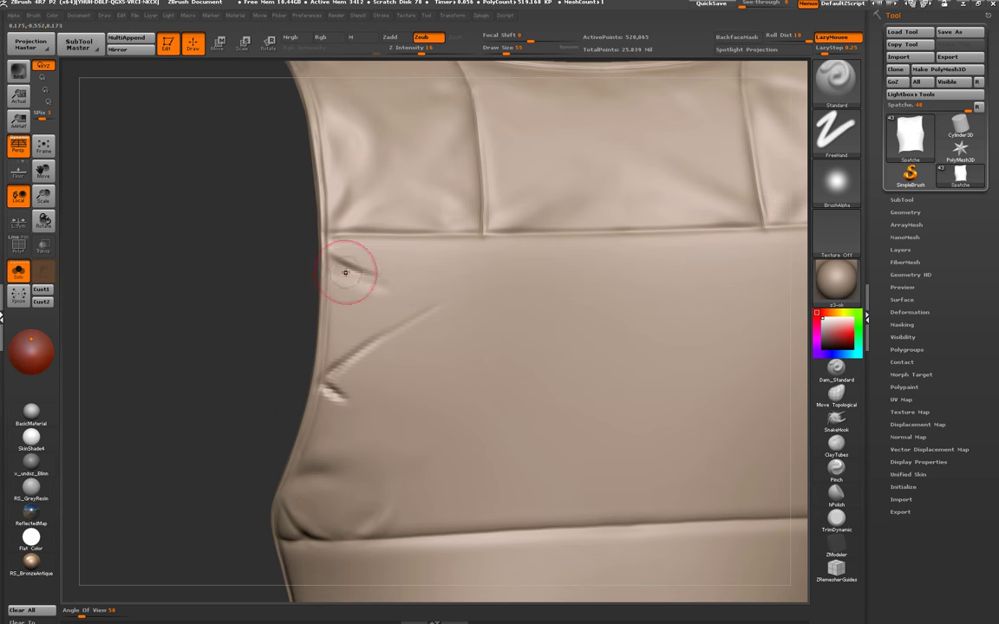
{"action": "key", "text": "shift"}
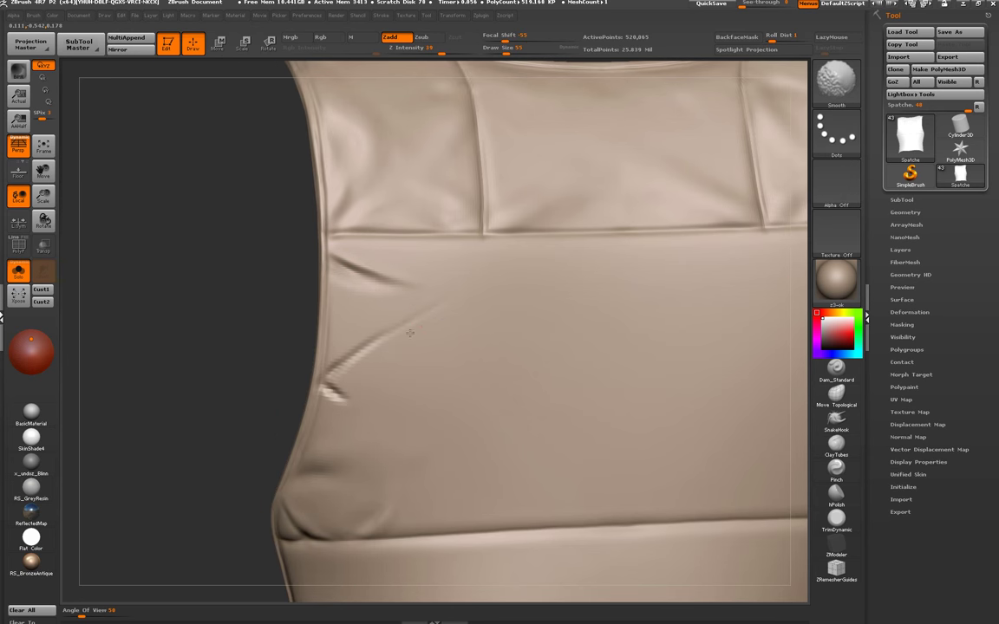
- Re-sculpt the left-edge crease with a smaller Clay brush
{"action": "key", "text": "b"}
{"action": "key", "text": "c"}
{"action": "key", "text": "l"}
{"action": "right_click_drag", "start_coordinate": [371, 309], "coordinate": [327, 225], "text": "alt"}
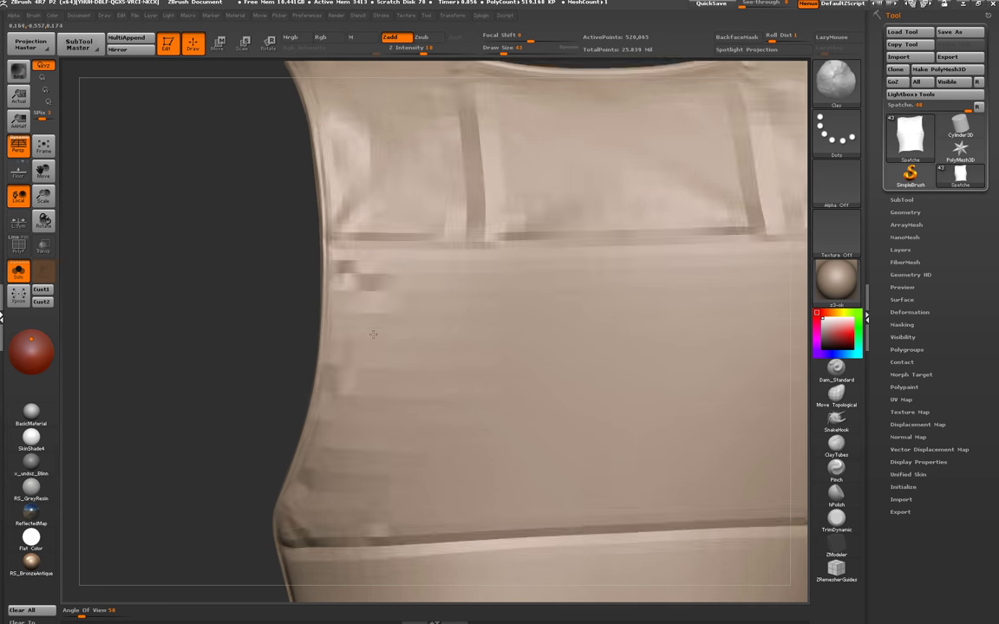
{"action": "key", "text": "bracketleft"}
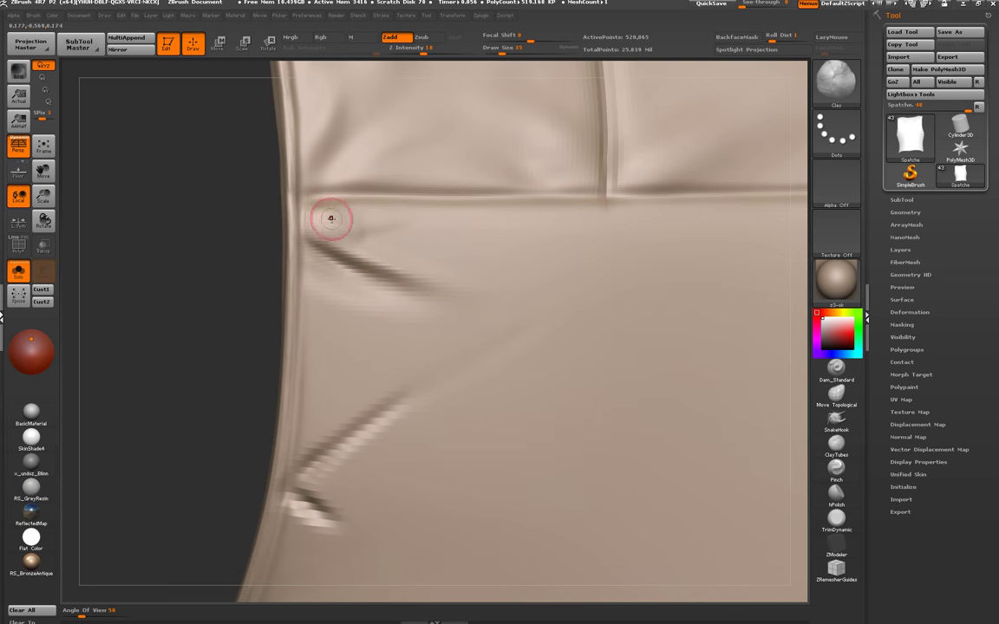
{"action": "mouse_move", "coordinate": [329, 219]}
{"action": "left_mouse_down"}
{"action": "mouse_move", "coordinate": [346, 254]}
{"action": "mouse_move", "coordinate": [373, 233]}
{"action": "left_mouse_up"}
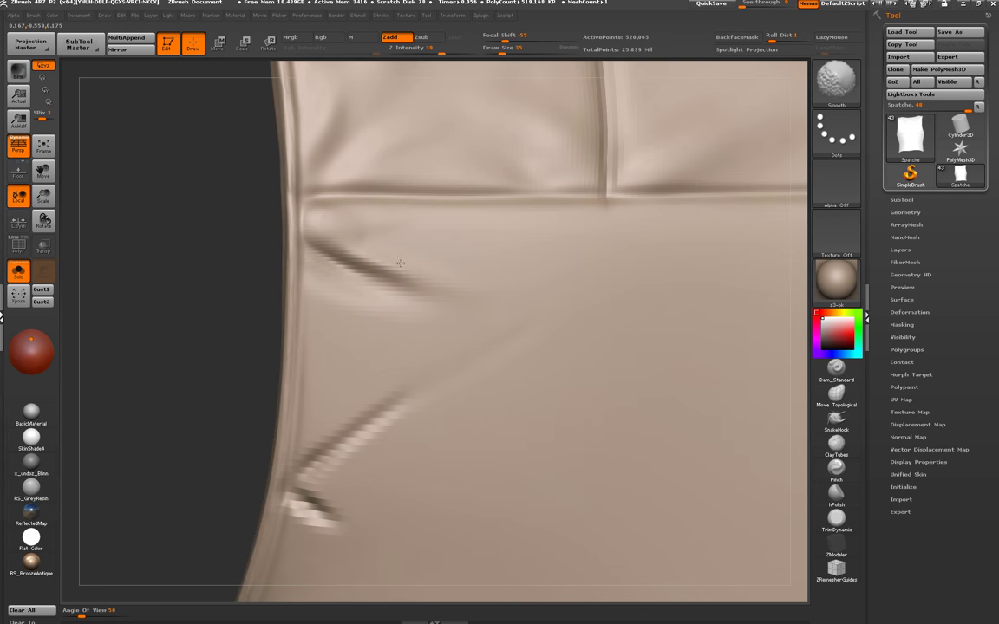
- Reframe the side panel up to the top seam, enlarge the brush to 43, and smooth the fold
{"action": "left_click_drag", "start_coordinate": [363, 390], "coordinate": [341, 273], "text": "alt"}
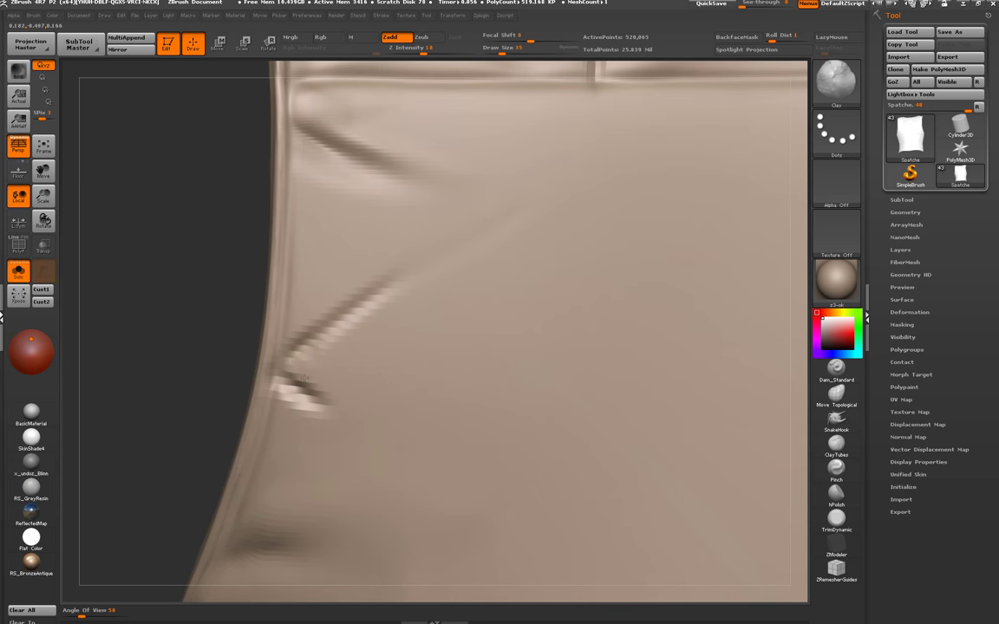
{"action": "mouse_move", "coordinate": [333, 362]}
{"action": "left_mouse_down", "text": "alt"}
{"action": "mouse_move", "coordinate": [325, 329]}
{"action": "mouse_move", "coordinate": [332, 350]}
{"action": "left_mouse_up", "text": "alt"}
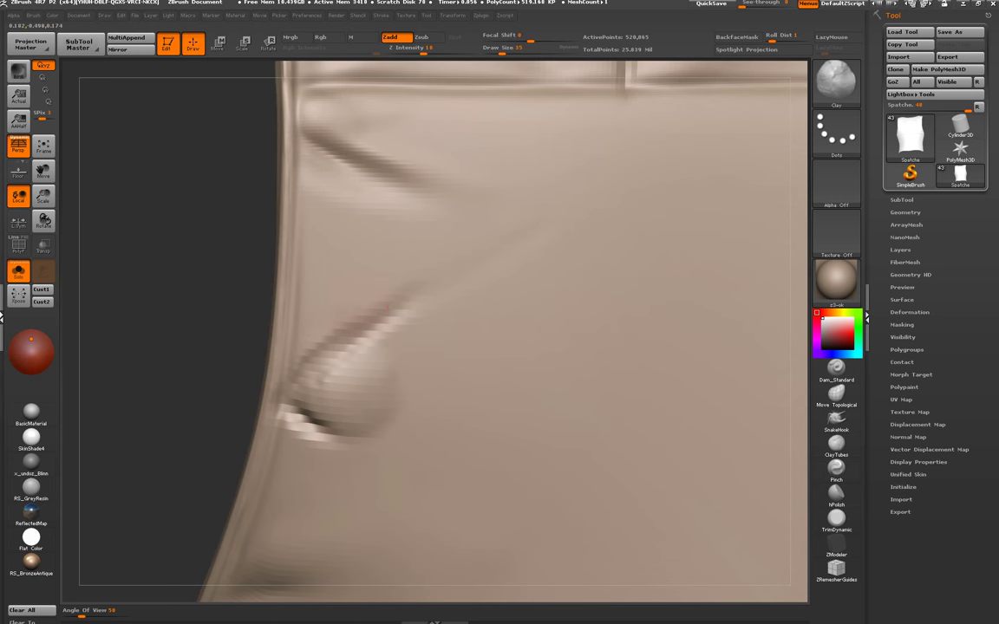
{"action": "left_click_drag", "start_coordinate": [397, 288], "coordinate": [319, 296], "text": "alt"}
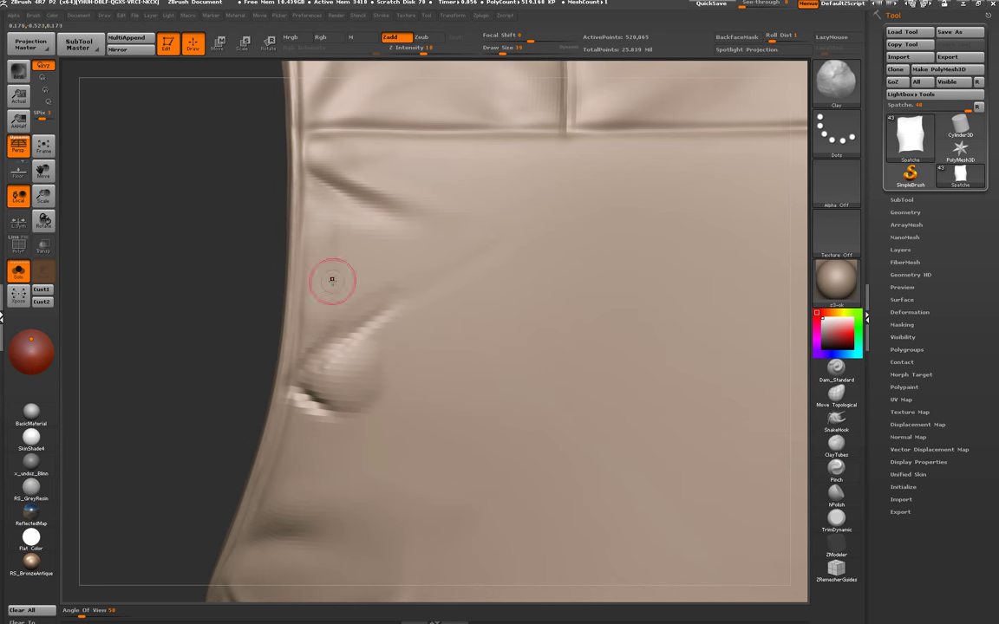
{"action": "key", "text": "bracketright"}
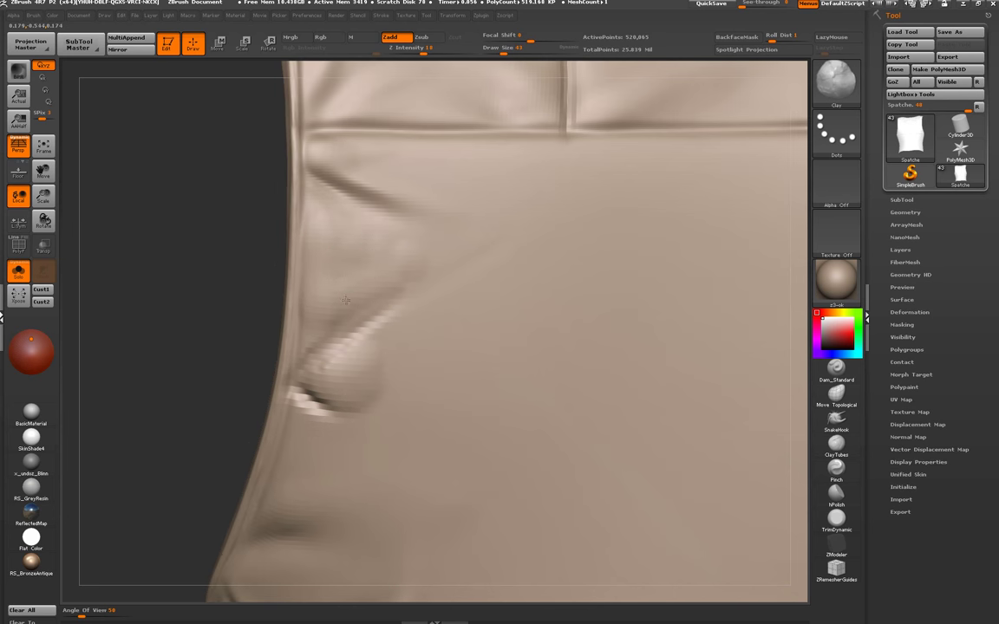
{"action": "key", "text": "shift"}
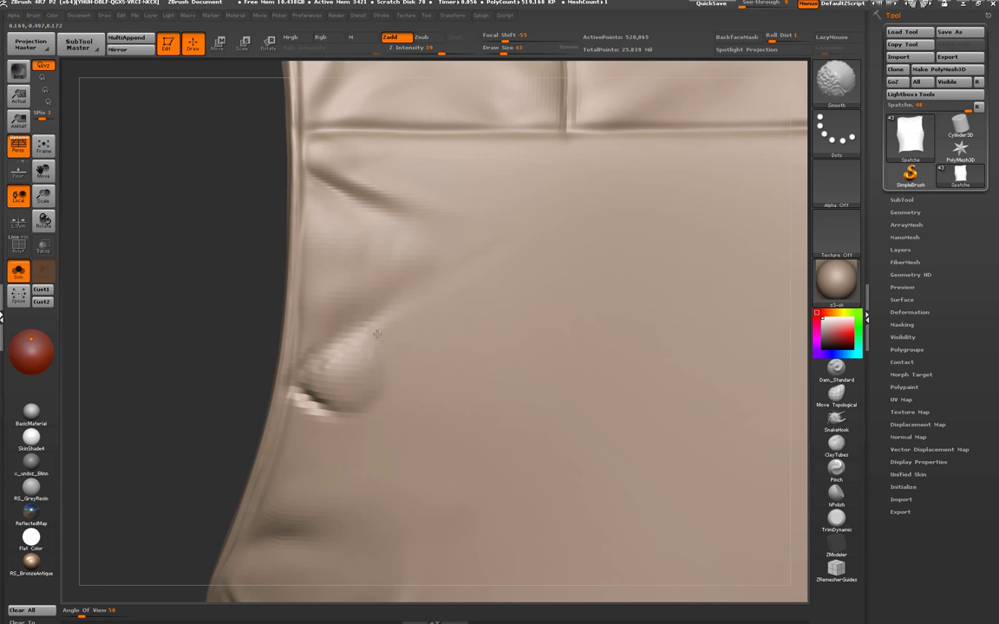
{"action": "mouse_move", "coordinate": [377, 333]}
{"action": "left_mouse_down", "text": "alt"}
{"action": "mouse_move", "coordinate": [375, 306]}
{"action": "mouse_move", "coordinate": [430, 284]}
{"action": "left_mouse_up", "text": "alt"}
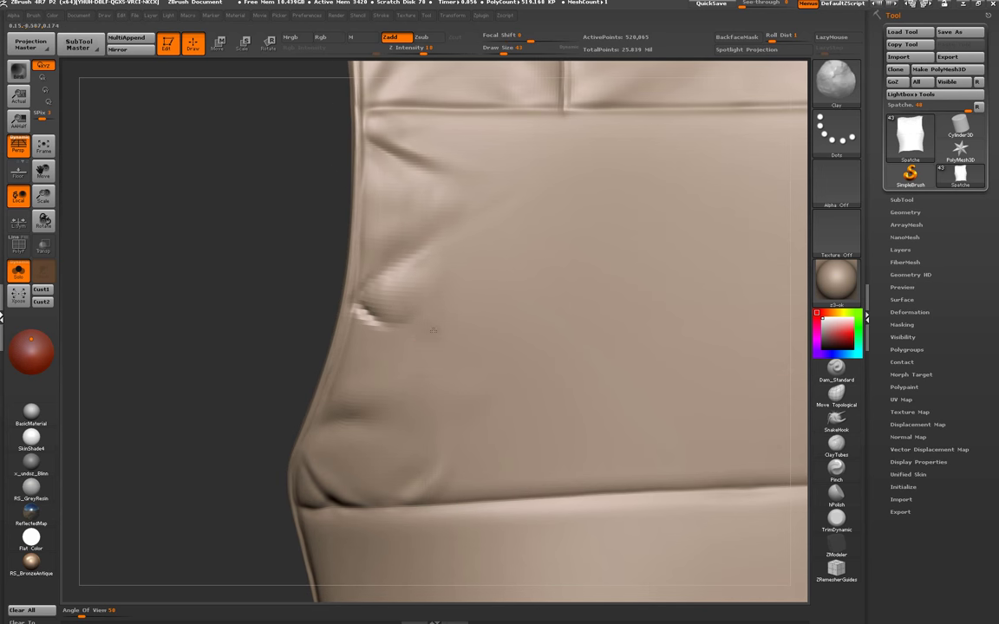
- Smooth the bright crease lump on the vest's side panel
{"action": "mouse_move", "coordinate": [351, 315]}
{"action": "left_mouse_down", "text": "shift"}
{"action": "mouse_move", "coordinate": [387, 331]}
{"action": "mouse_move", "coordinate": [356, 301]}
{"action": "left_mouse_up", "text": "shift"}
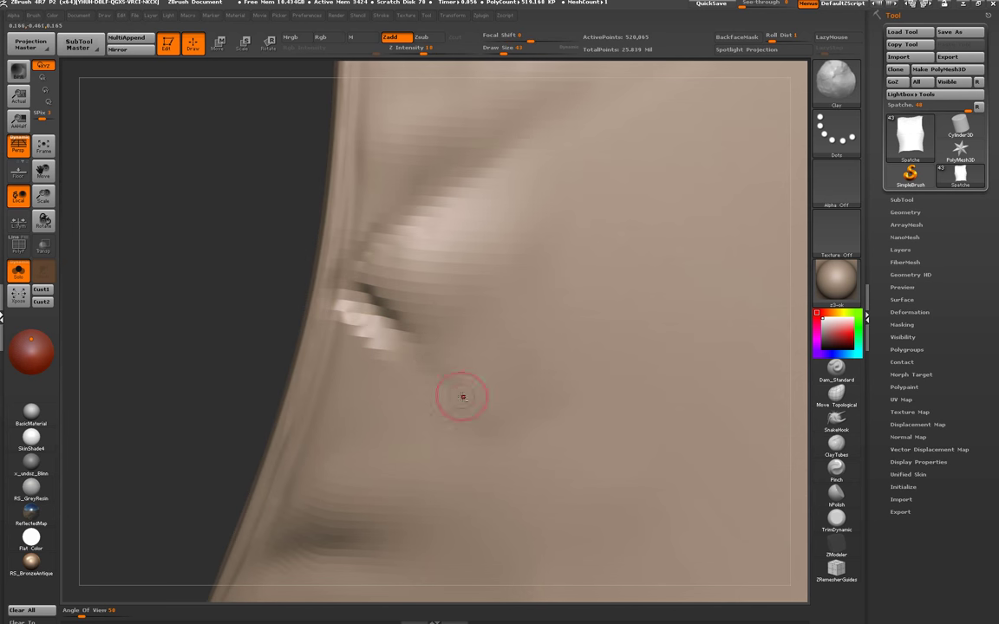
{"action": "left_click_drag", "start_coordinate": [457, 397], "coordinate": [346, 305], "text": "alt"}
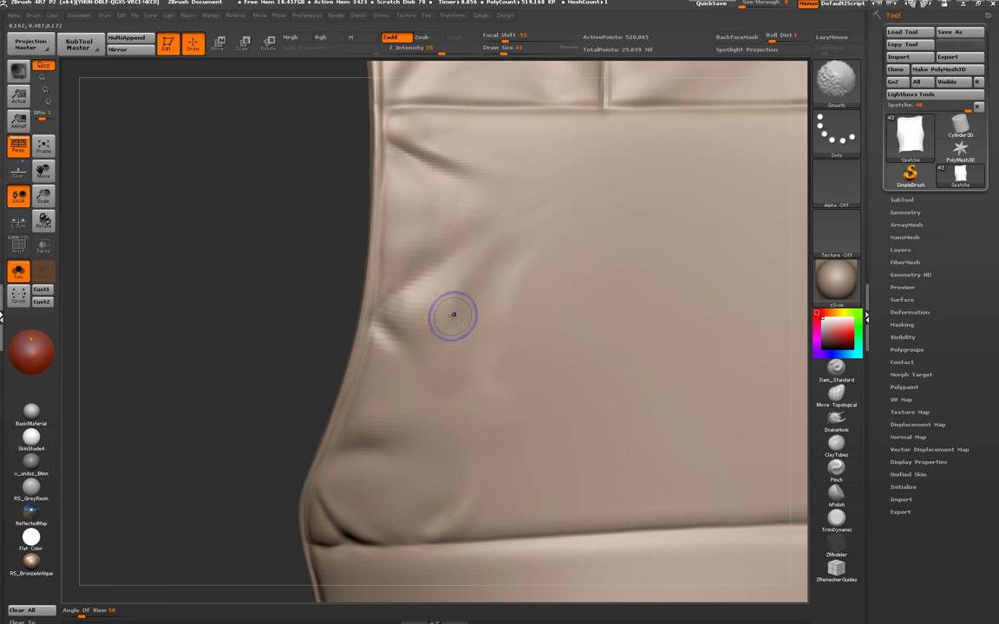
{"action": "left_click_drag", "start_coordinate": [452, 317], "coordinate": [462, 345], "text": "shift"}
{"action": "mouse_move", "coordinate": [525, 264]}
{"action": "left_mouse_down", "text": "alt"}
{"action": "mouse_move", "coordinate": [491, 296]}
{"action": "mouse_move", "coordinate": [494, 372]}
{"action": "mouse_move", "coordinate": [425, 363]}
{"action": "left_mouse_up", "text": "alt"}
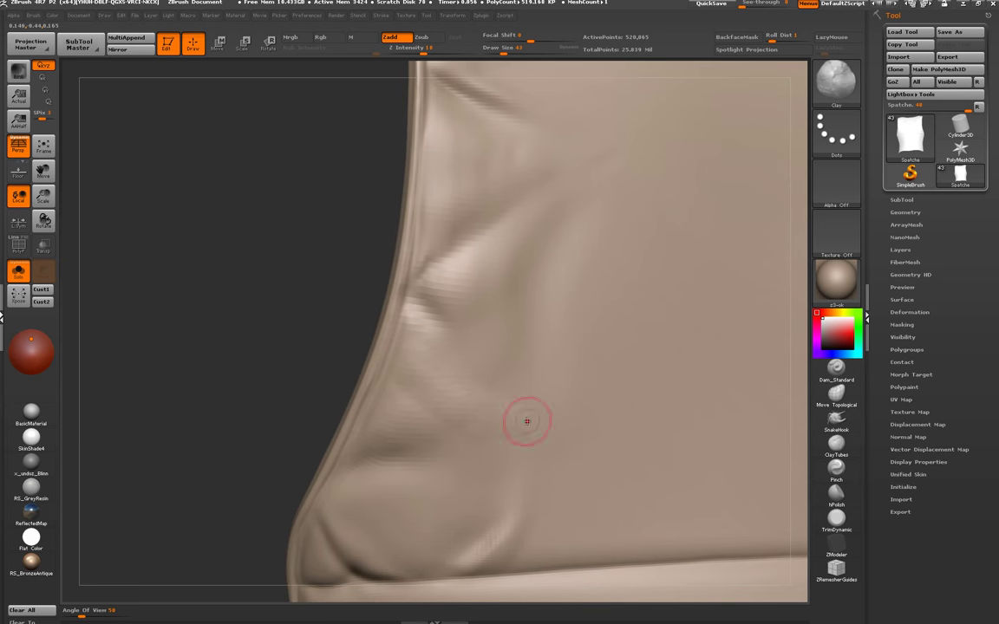
{"action": "key", "text": "shift"}
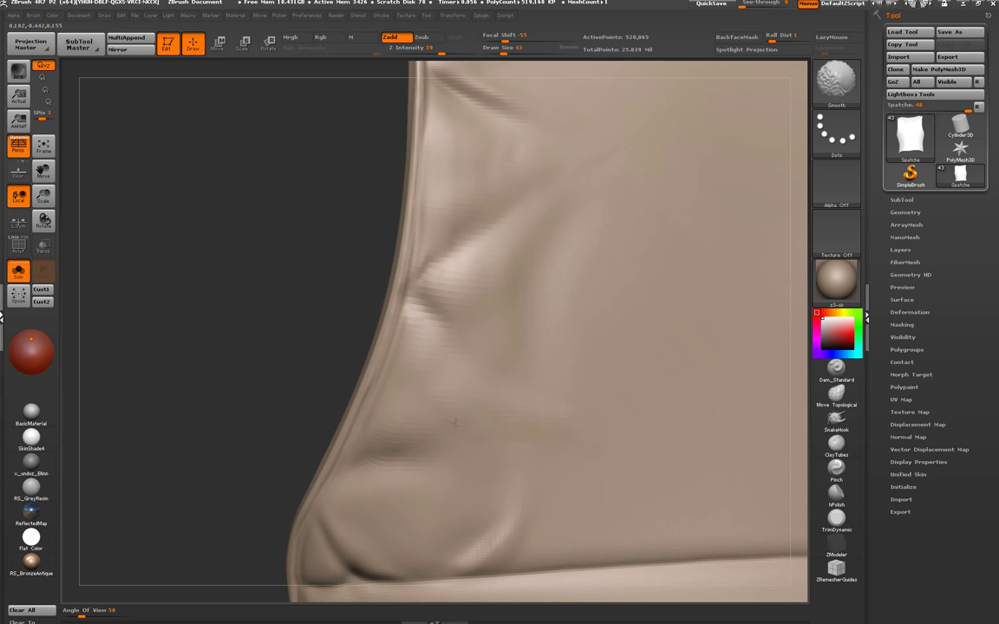
- Frame the vest from the front and smooth the fold on its left edge
{"action": "key", "text": "f"}
{"action": "left_click_drag", "start_coordinate": [323, 297], "coordinate": [290, 318], "text": "shift"}
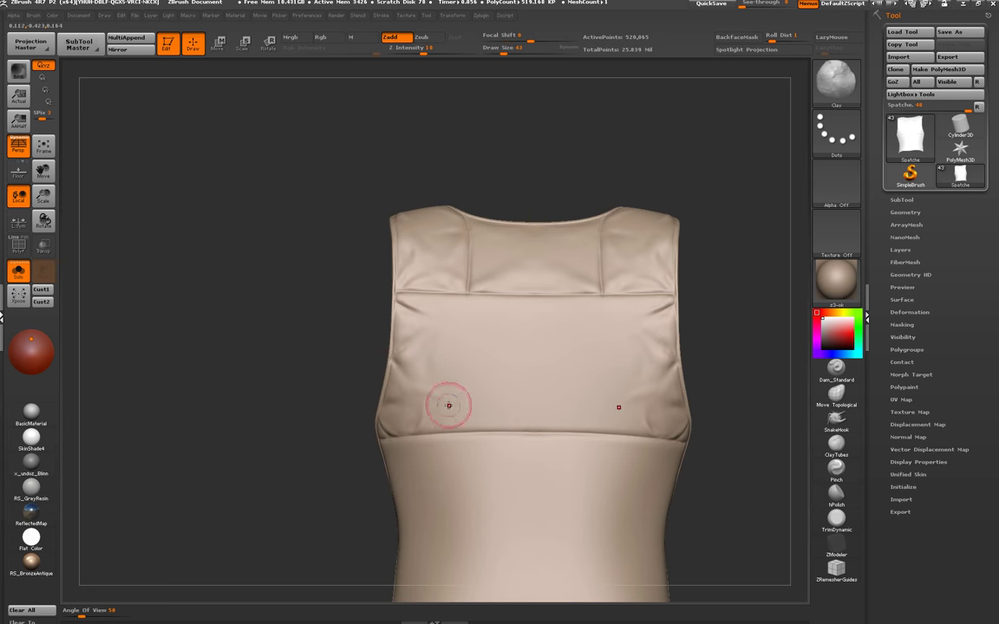
{"action": "right_click_drag", "start_coordinate": [449, 405], "coordinate": [373, 331]}
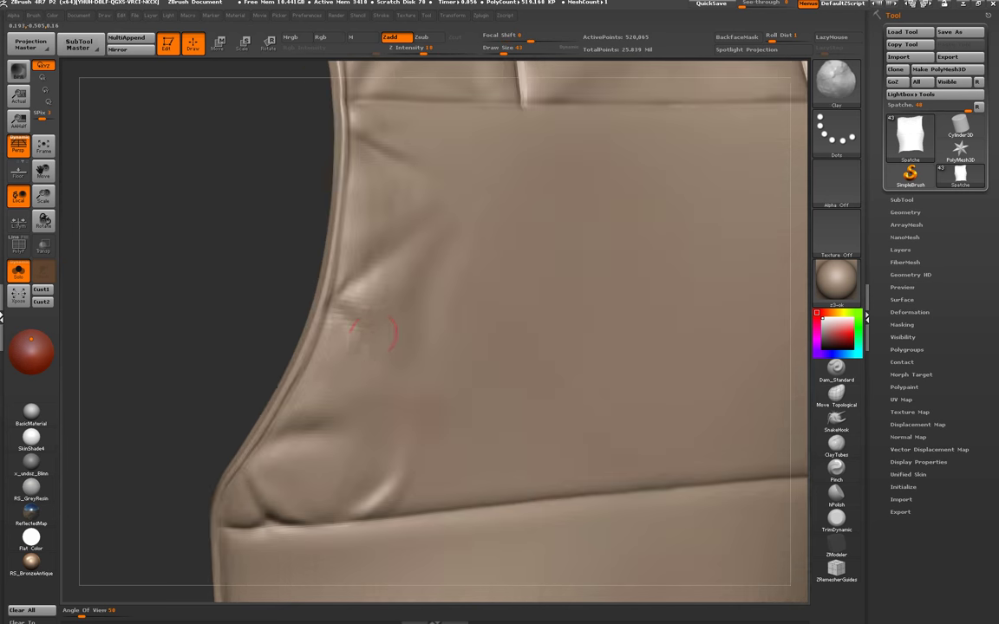
{"action": "key", "text": "shift"}
{"action": "right_click_drag", "start_coordinate": [318, 260], "coordinate": [336, 278], "text": "alt"}
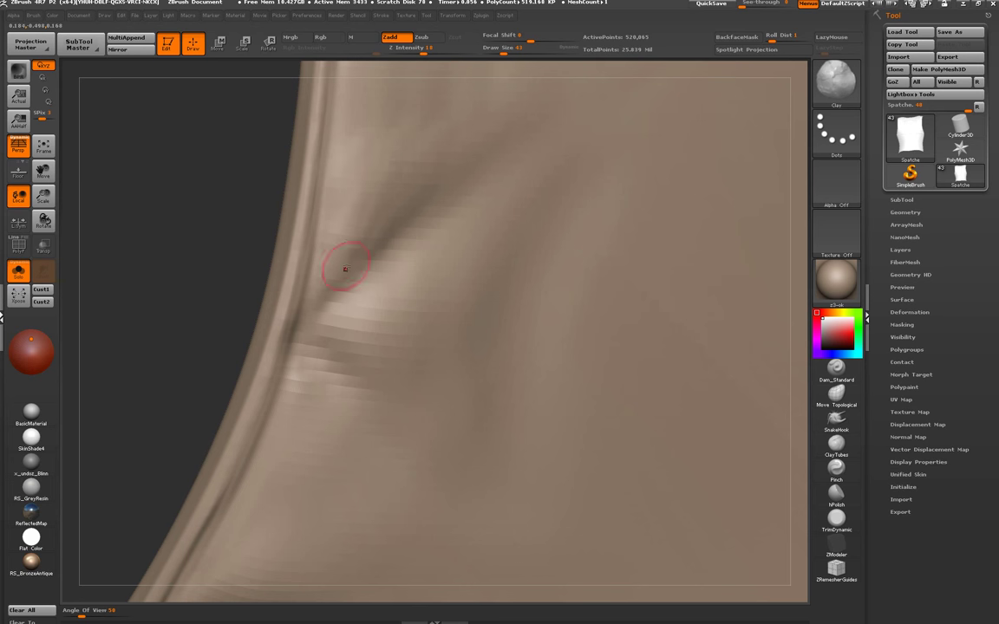
{"action": "mouse_move", "coordinate": [292, 203]}
{"action": "right_mouse_down", "text": "alt"}
{"action": "mouse_move", "coordinate": [260, 298]}
{"action": "mouse_move", "coordinate": [195, 268]}
{"action": "mouse_move", "coordinate": [222, 292]}
{"action": "right_mouse_up", "text": "alt"}
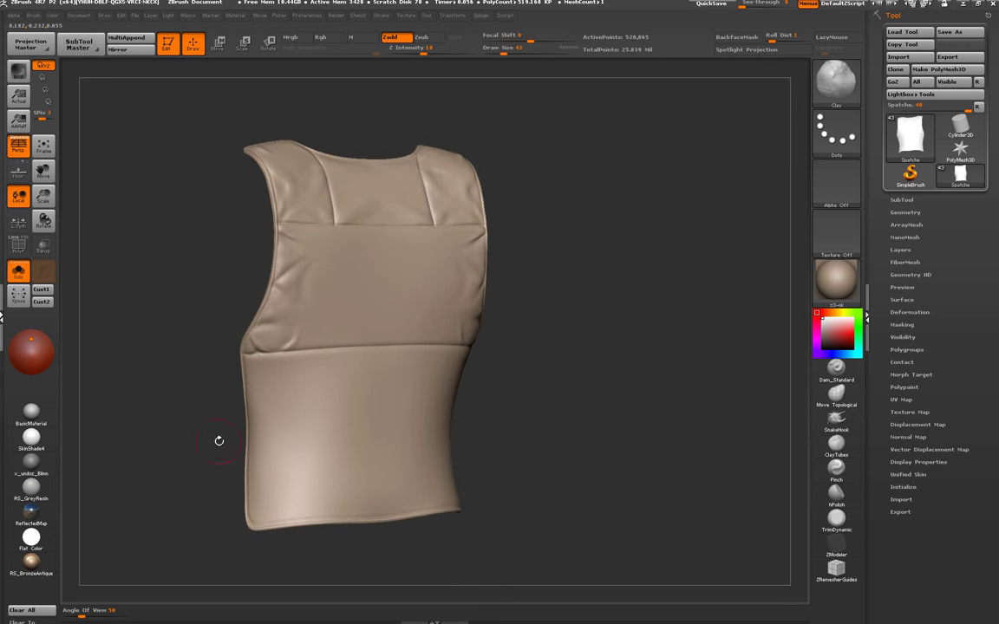
{"action": "right_click_drag", "start_coordinate": [216, 416], "coordinate": [278, 461]}
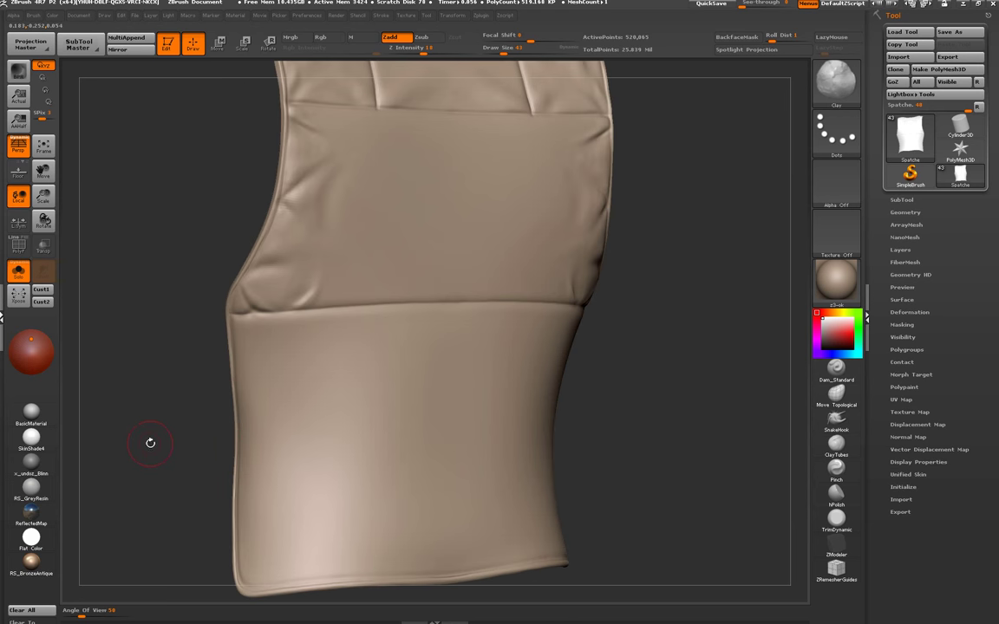
- Turn Solo off to show the full character and orbit to view the backpack and arm
{"action": "key", "text": "alt+s"}
{"action": "right_click_drag", "start_coordinate": [171, 426], "coordinate": [263, 446]}
{"action": "mouse_move", "coordinate": [244, 390]}
{"action": "right_mouse_down"}
{"action": "mouse_move", "coordinate": [234, 347]}
{"action": "mouse_move", "coordinate": [245, 301]}
{"action": "mouse_move", "coordinate": [224, 299]}
{"action": "right_mouse_up"}
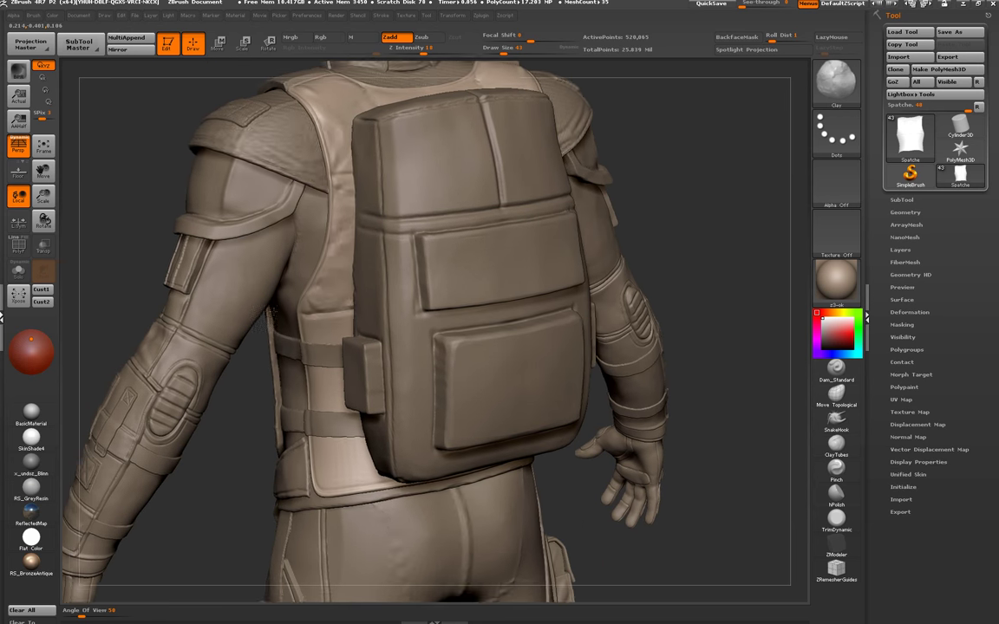
- Carve a crease along the upper strap's bottom edge with Standard brush, Zsub and LazyMouse, then smooth it
{"action": "mouse_move", "coordinate": [359, 390]}
{"action": "right_mouse_down", "text": "alt"}
{"action": "mouse_move", "coordinate": [359, 345]}
{"action": "mouse_move", "coordinate": [320, 320]}
{"action": "right_mouse_up", "text": "alt"}
{"action": "key", "text": "b"}
{"action": "key", "text": "s"}
{"action": "key", "text": "t"}
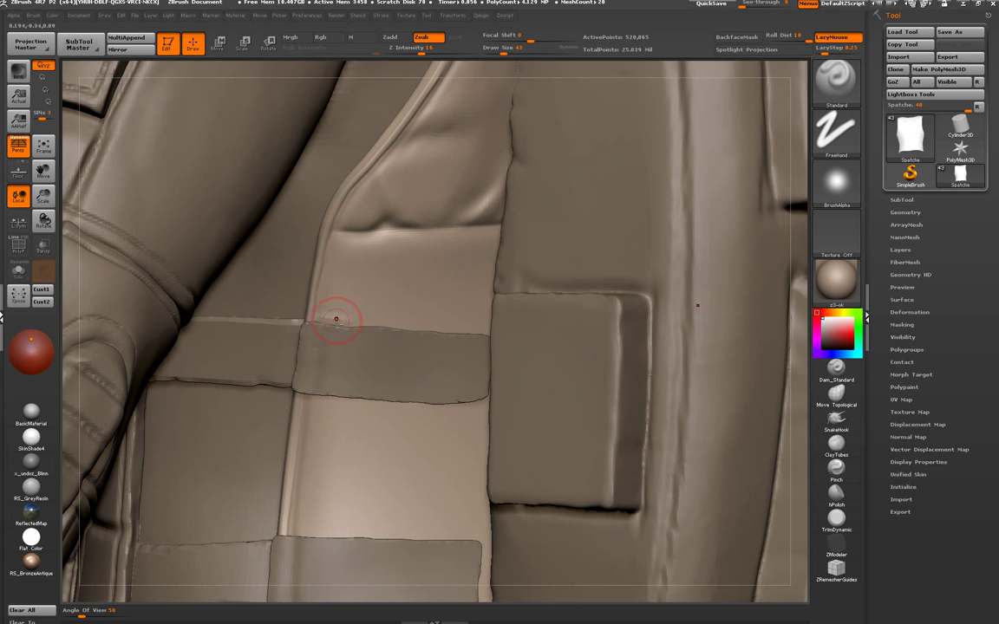
{"action": "right_click_drag", "start_coordinate": [517, 344], "coordinate": [328, 321]}
{"action": "left_click_drag", "start_coordinate": [385, 326], "coordinate": [447, 337]}
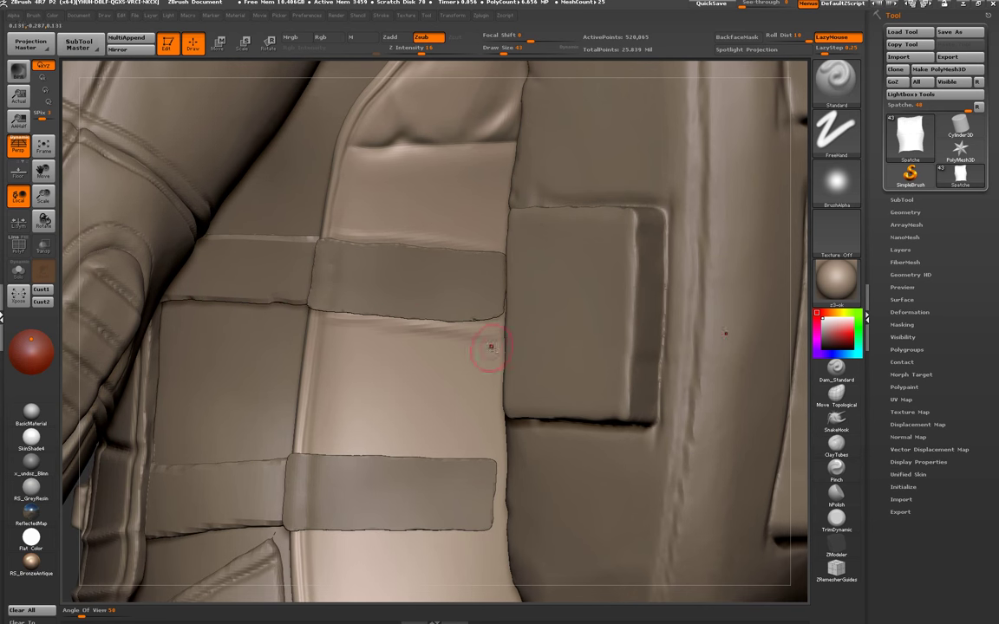
{"action": "left_click_drag", "start_coordinate": [365, 327], "coordinate": [324, 317]}
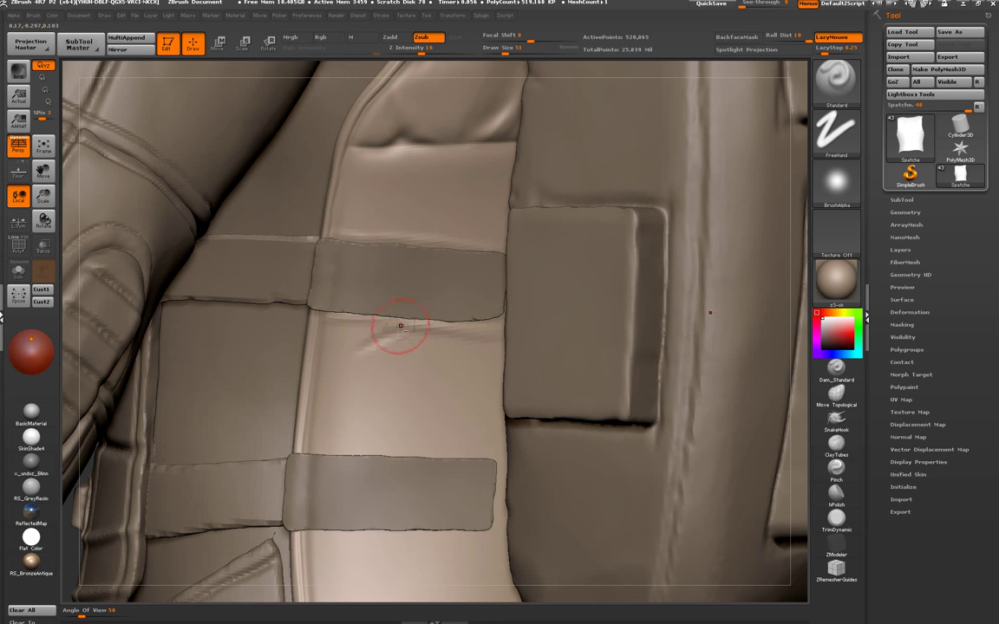
{"action": "mouse_move", "coordinate": [397, 323]}
{"action": "left_mouse_down"}
{"action": "mouse_move", "coordinate": [333, 378]}
{"action": "mouse_move", "coordinate": [317, 377]}
{"action": "left_mouse_up"}
{"action": "key", "text": "shift"}
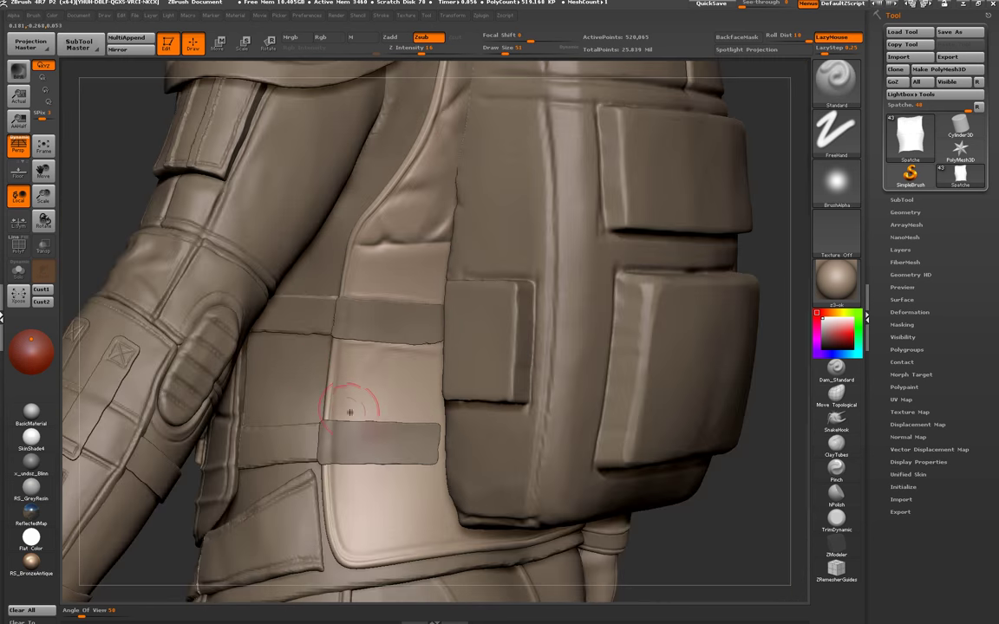
- Carve creases above and below the lower strap and smooth beneath it
{"action": "mouse_move", "coordinate": [350, 411]}
{"action": "left_mouse_down", "text": "alt"}
{"action": "mouse_move", "coordinate": [329, 303]}
{"action": "mouse_move", "coordinate": [356, 329]}
{"action": "mouse_move", "coordinate": [400, 321]}
{"action": "left_mouse_up", "text": "alt"}
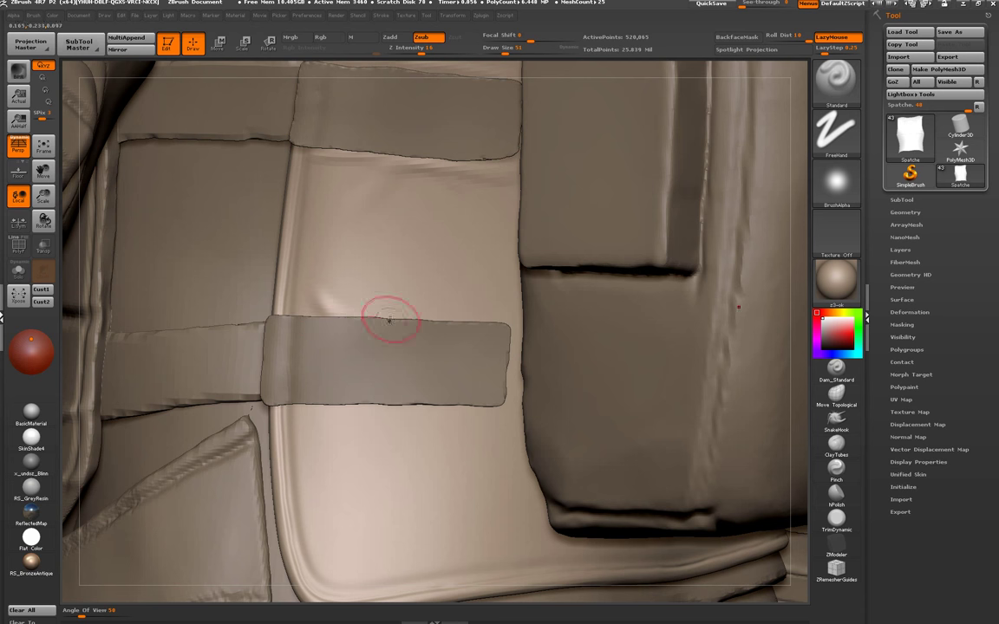
{"action": "left_click_drag", "start_coordinate": [330, 310], "coordinate": [515, 308]}
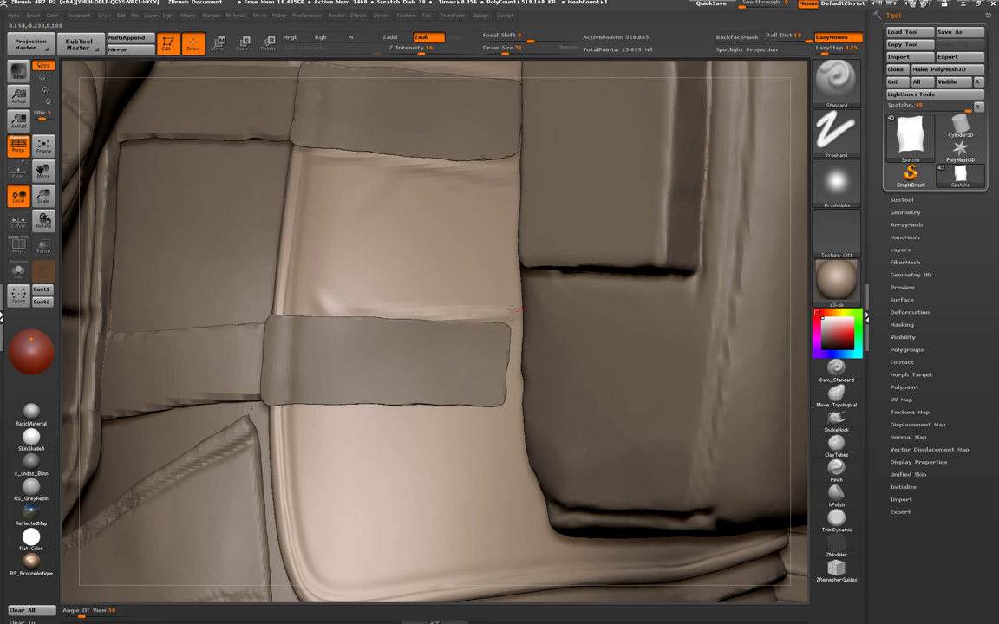
{"action": "left_click_drag", "start_coordinate": [301, 296], "coordinate": [308, 283], "text": "alt"}
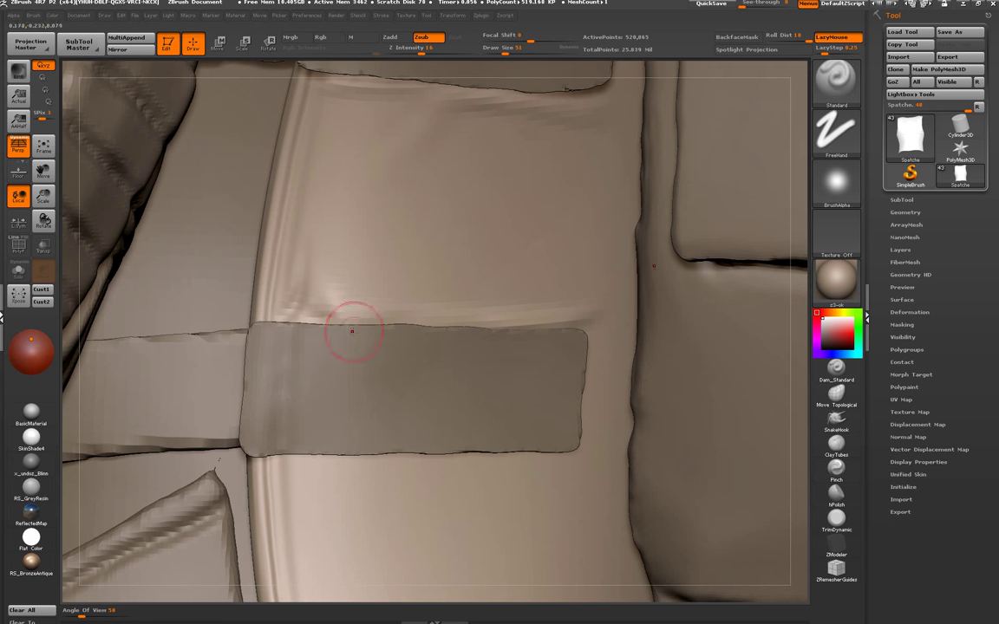
{"action": "left_click_drag", "start_coordinate": [359, 331], "coordinate": [292, 166], "text": "alt"}
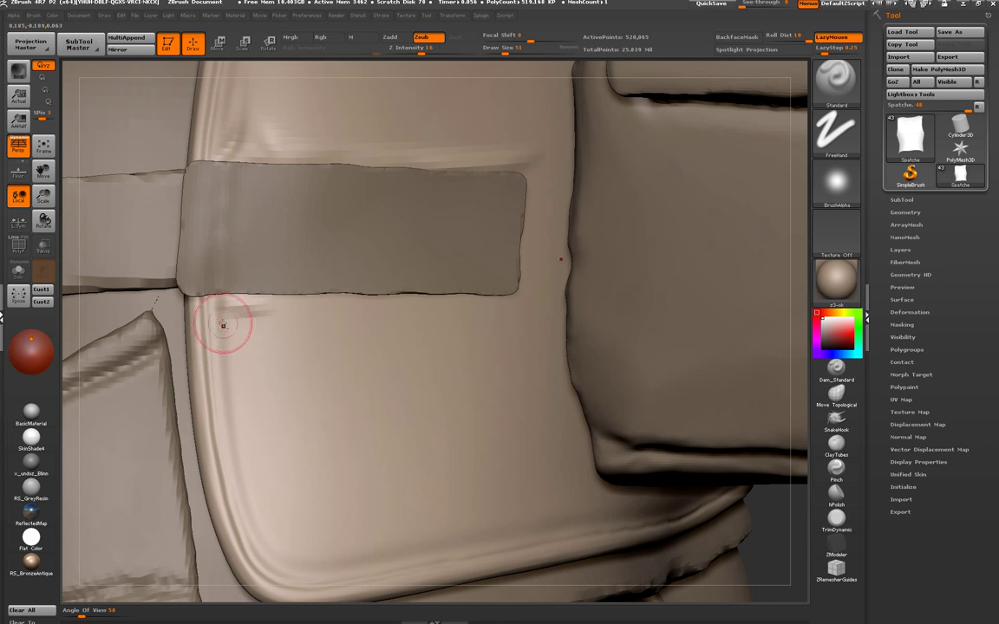
{"action": "left_click_drag", "start_coordinate": [232, 300], "coordinate": [320, 299]}
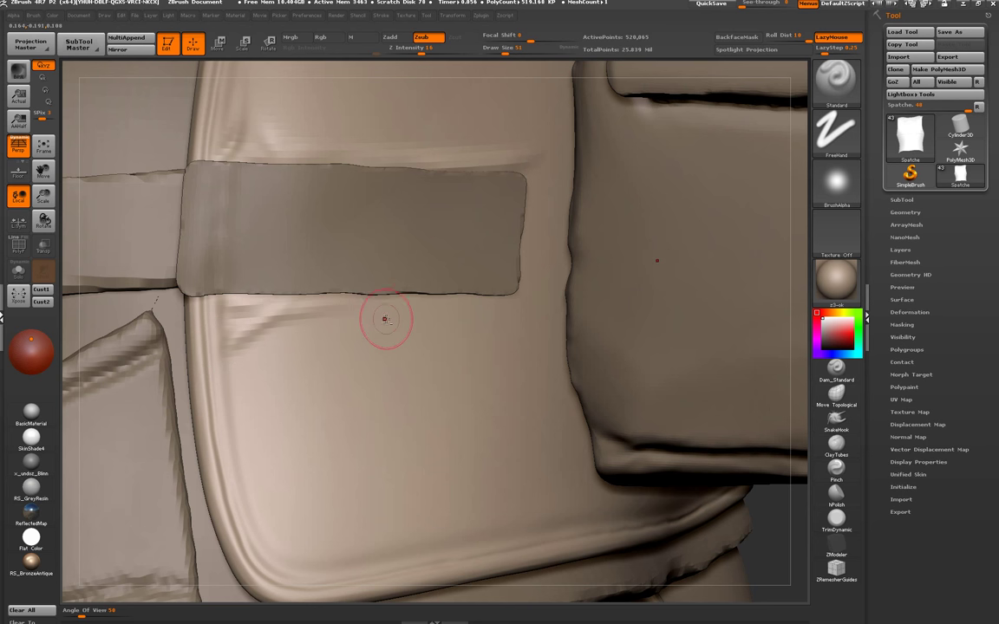
{"action": "mouse_move", "coordinate": [386, 319]}
{"action": "left_mouse_down", "text": "shift"}
{"action": "mouse_move", "coordinate": [276, 314]}
{"action": "mouse_move", "coordinate": [334, 296]}
{"action": "mouse_move", "coordinate": [408, 310]}
{"action": "left_mouse_up", "text": "shift"}
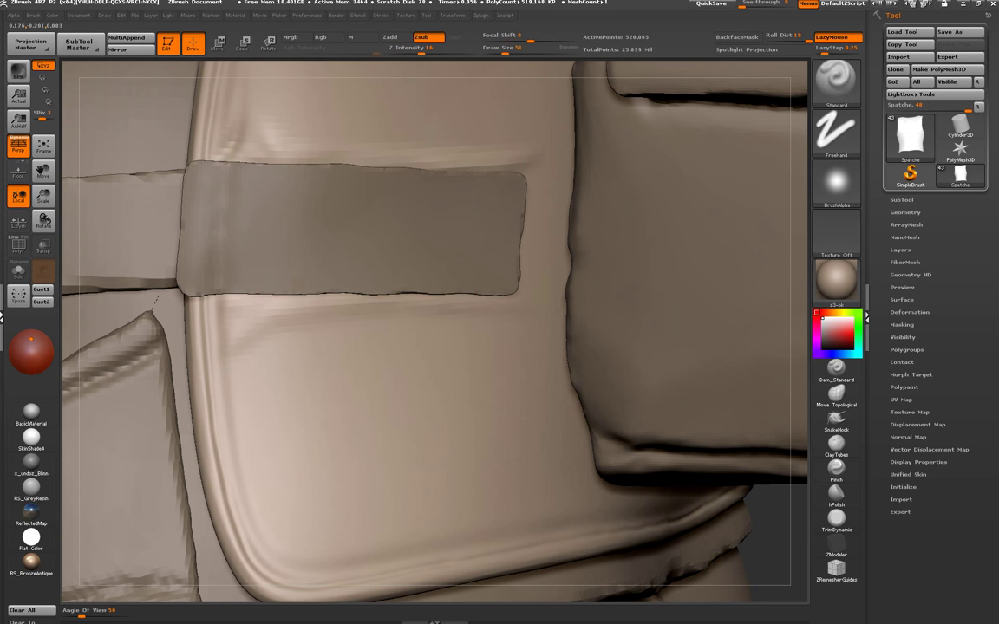
- Turn to a back view and subdivide the vest to about 2.078 million points
{"action": "right_click_drag", "start_coordinate": [396, 308], "coordinate": [508, 372], "text": "alt"}
{"action": "left_click_drag", "start_coordinate": [508, 372], "coordinate": [517, 328]}
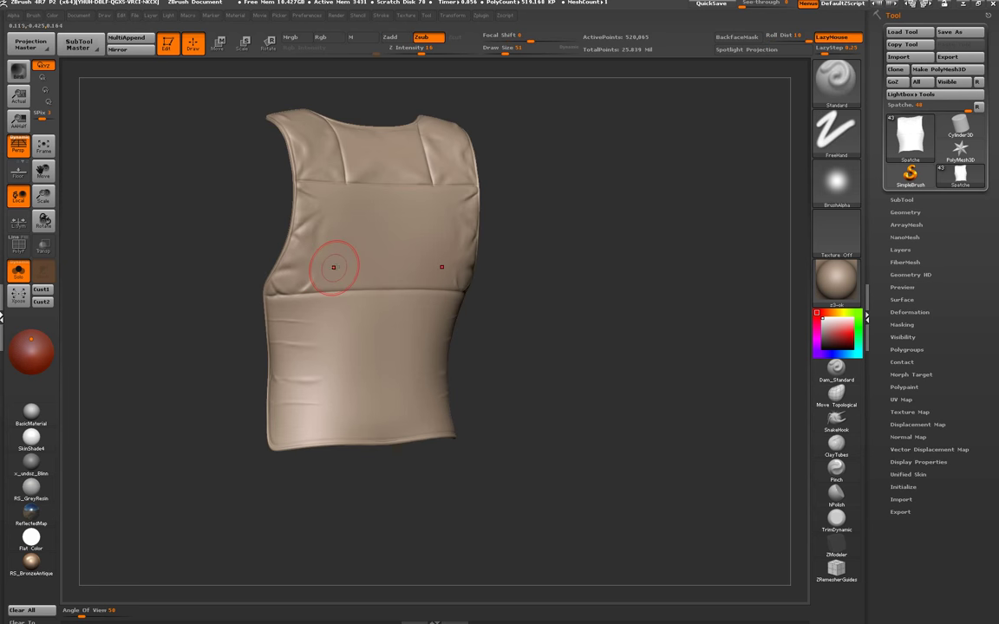
{"action": "key", "text": "ctrl+d"}
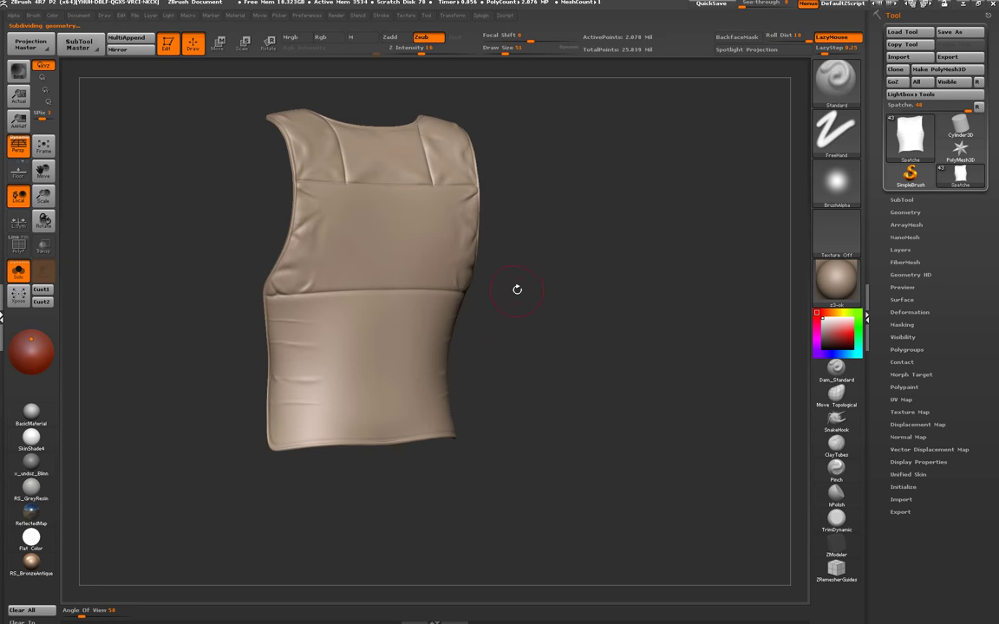
{"action": "left_click_drag", "start_coordinate": [517, 289], "coordinate": [519, 297], "text": "shift"}
- Select the StitchBasic brush and turn off Mrgb to sculpt depth only
{"action": "key", "text": "b"}
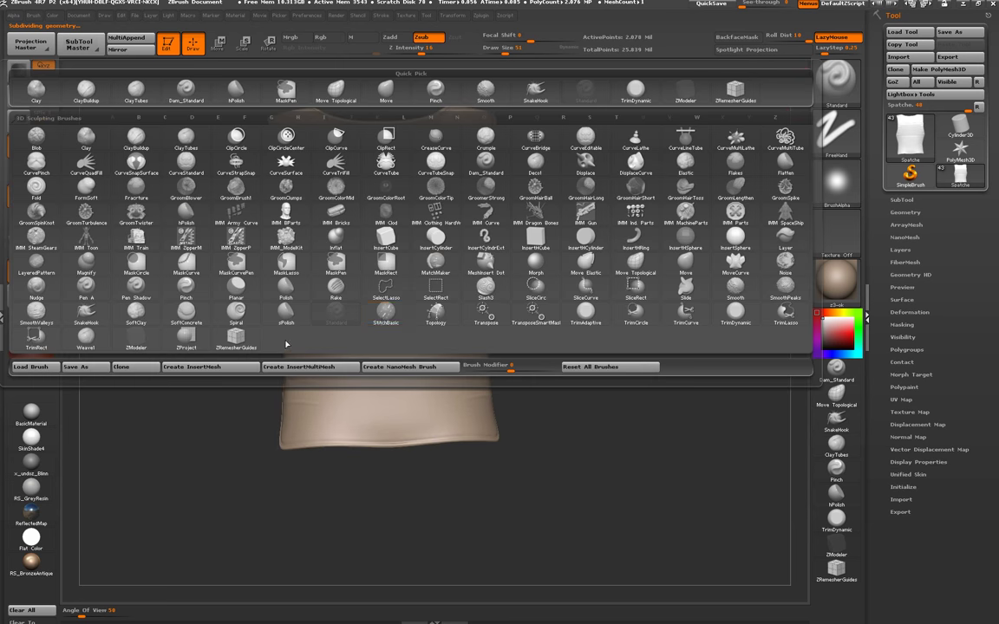
{"action": "left_click", "coordinate": [334, 283]}
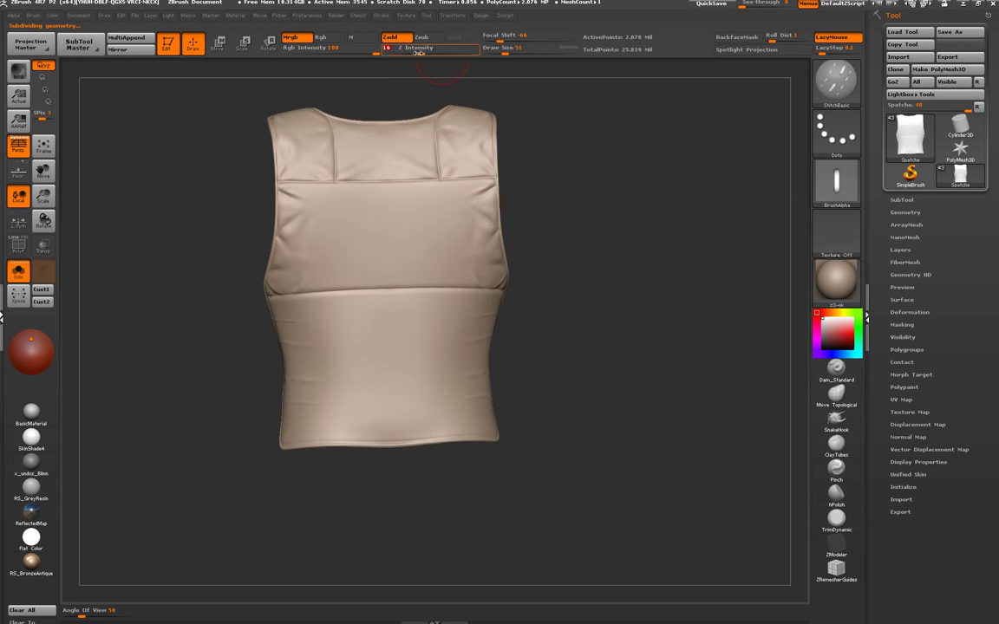
{"action": "left_click", "coordinate": [296, 37]}
- Draw stitches along the horizontal waist seam, undoing unsuccessful test strokes
{"action": "left_click_drag", "start_coordinate": [310, 230], "coordinate": [364, 350]}
{"action": "key", "text": "ctrl+z"}
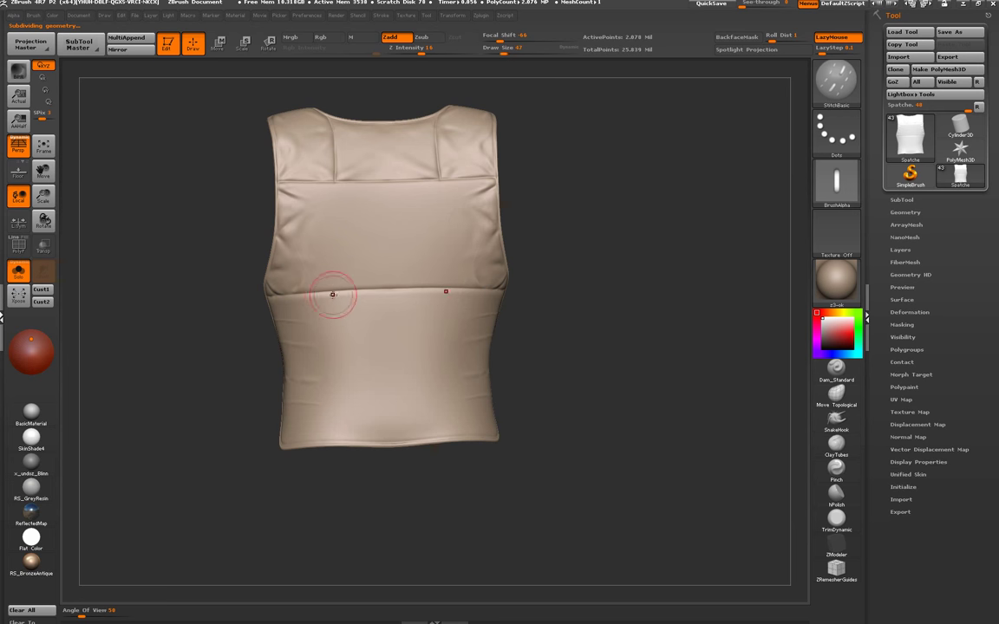
{"action": "scroll", "coordinate": [305, 285], "scroll_direction": "up", "scroll_amount": 5}
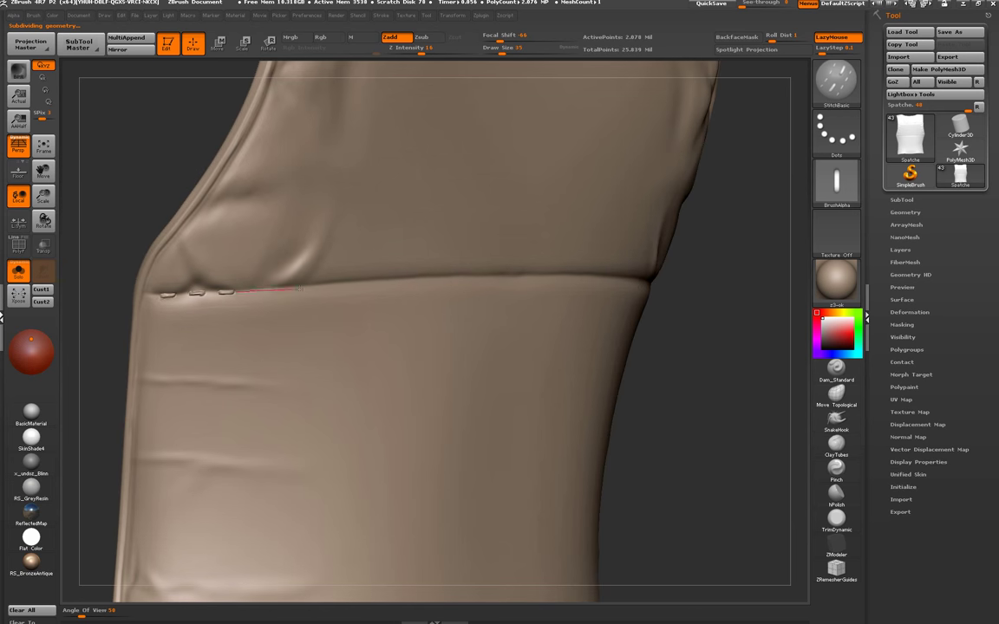
{"action": "key", "text": "ctrl+z"}
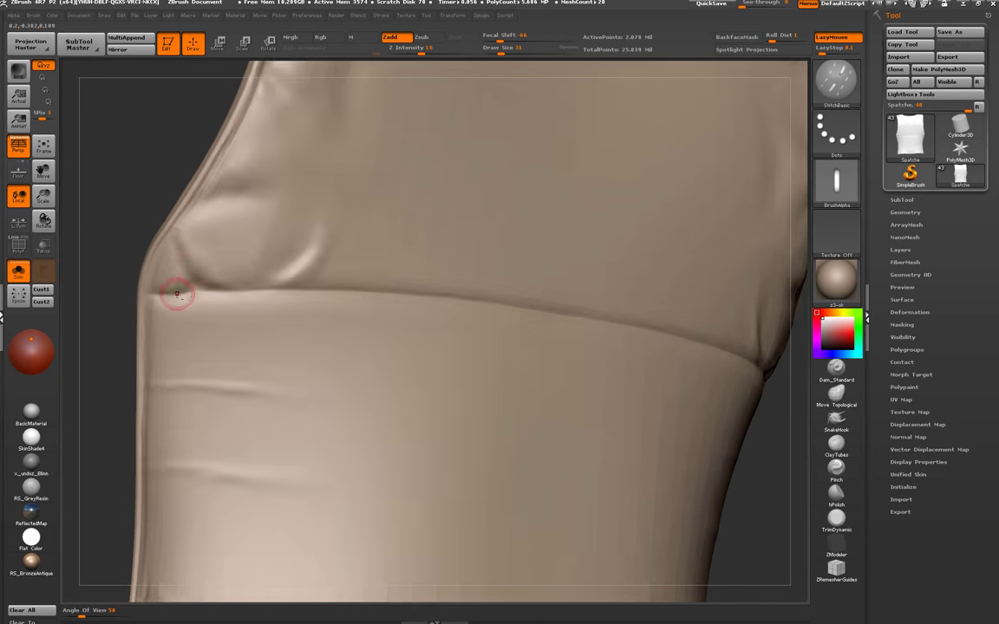
{"action": "scroll", "coordinate": [174, 290], "scroll_direction": "up", "scroll_amount": 3}
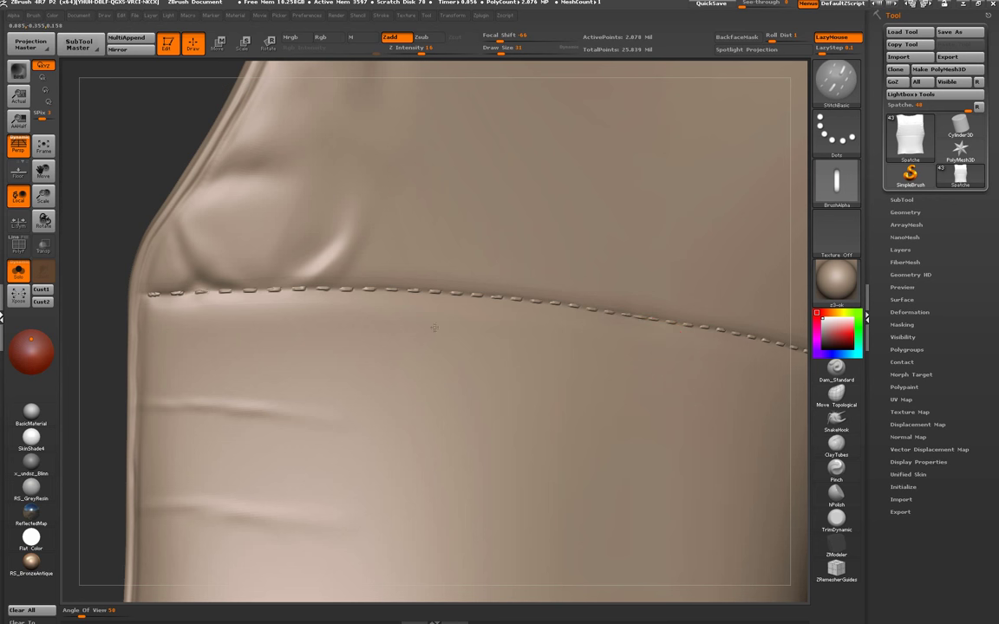
- Zoom to the chest seam, undo the old stitches, and raise Z Intensity to 19
{"action": "key", "text": "f"}
{"action": "scroll", "coordinate": [435, 232], "scroll_direction": "up", "scroll_amount": 3}
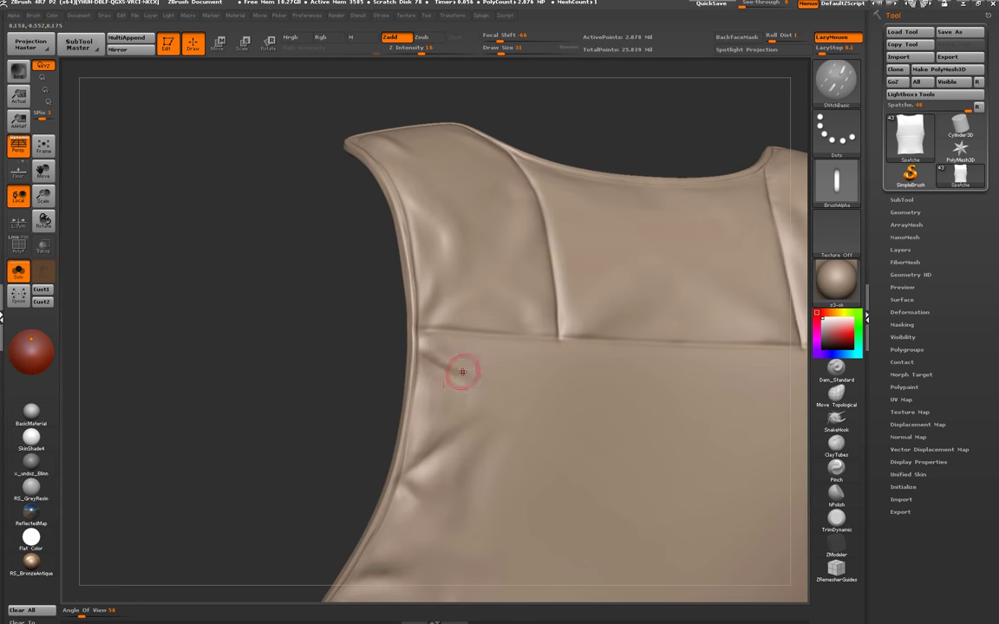
{"action": "scroll", "coordinate": [461, 363], "scroll_direction": "up", "scroll_amount": 2}
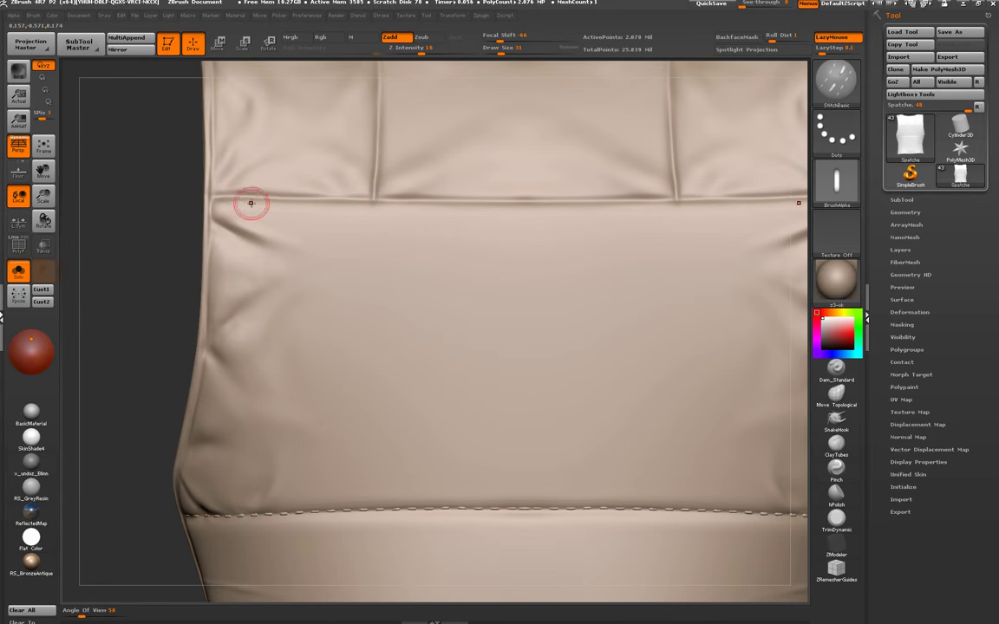
{"action": "right_click_drag", "start_coordinate": [251, 203], "coordinate": [174, 235], "text": "alt"}
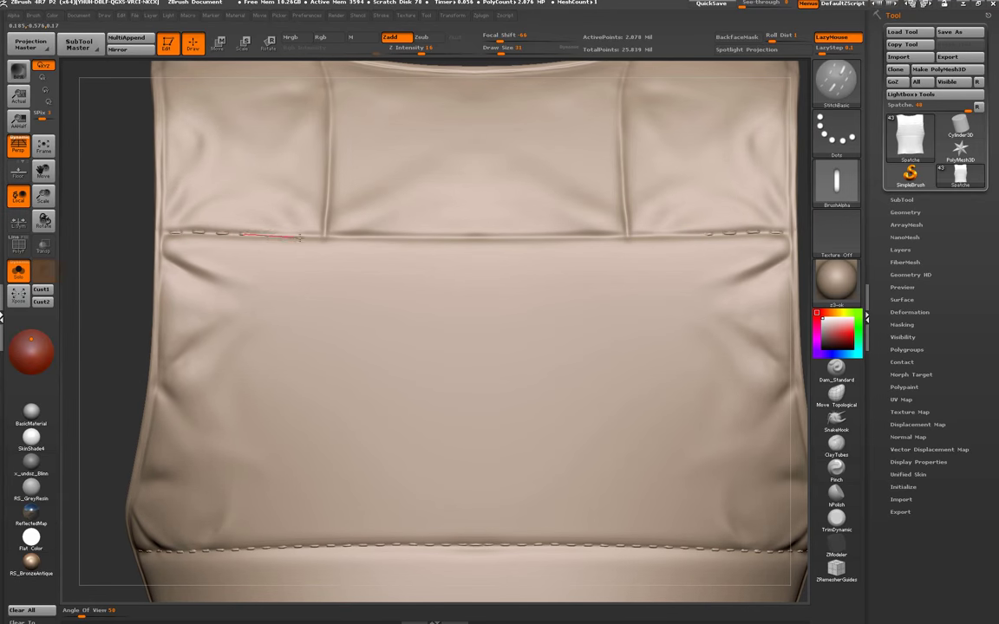
{"action": "key", "text": "ctrl+z"}
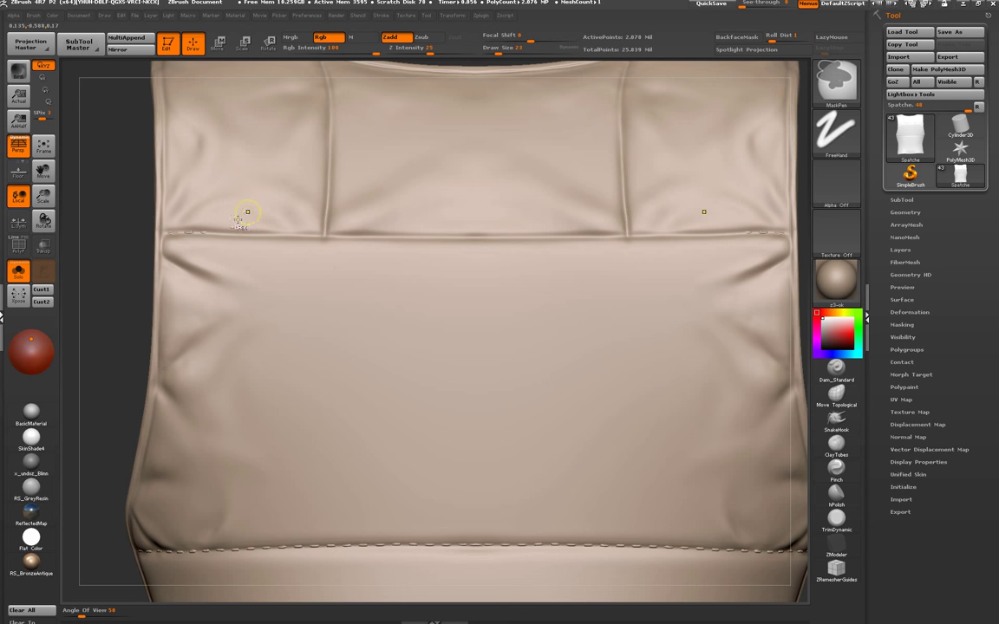
{"action": "left_click_drag", "start_coordinate": [420, 53], "coordinate": [425, 54]}
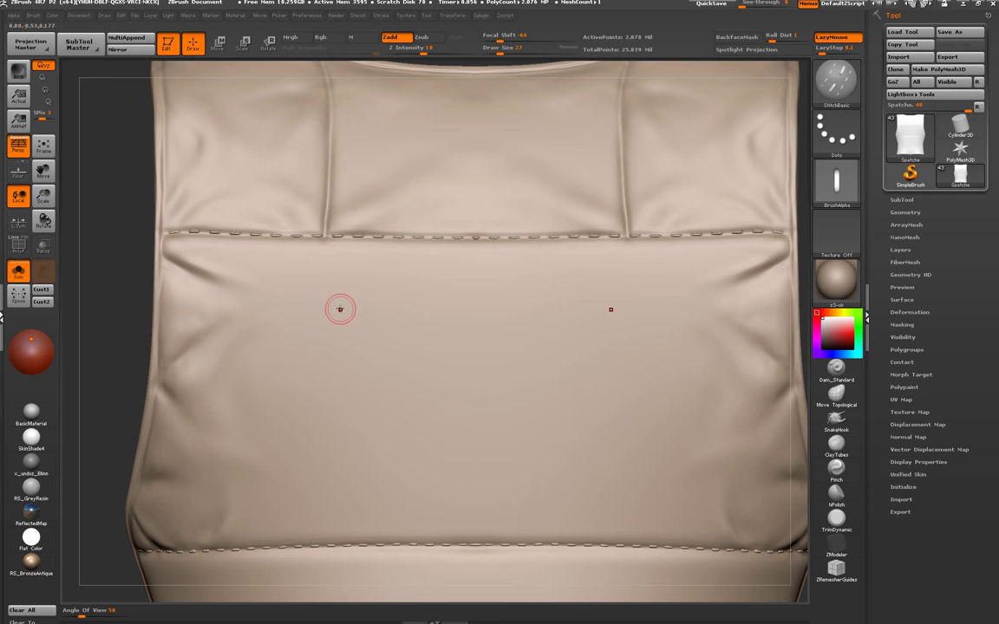
{"action": "key", "text": "space"}
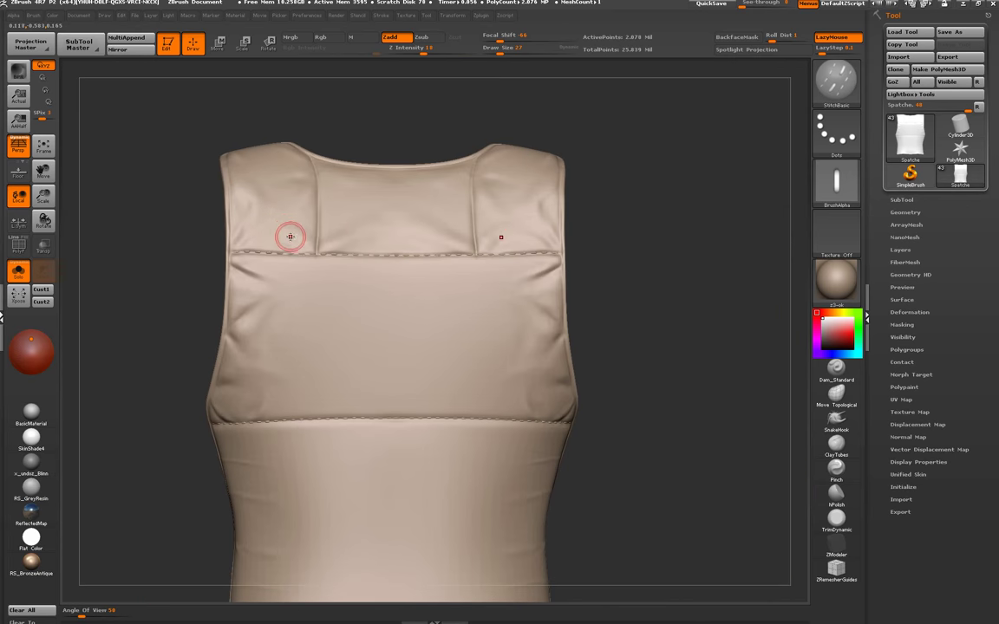
- Stitch down the vertical panel seams on the upper back, mirrored to both sides
{"action": "mouse_move", "coordinate": [300, 236]}
{"action": "left_mouse_down"}
{"action": "mouse_move", "coordinate": [274, 283]}
{"action": "mouse_move", "coordinate": [305, 313]}
{"action": "mouse_move", "coordinate": [310, 285]}
{"action": "mouse_move", "coordinate": [272, 262]}
{"action": "mouse_move", "coordinate": [254, 200]}
{"action": "left_mouse_up"}
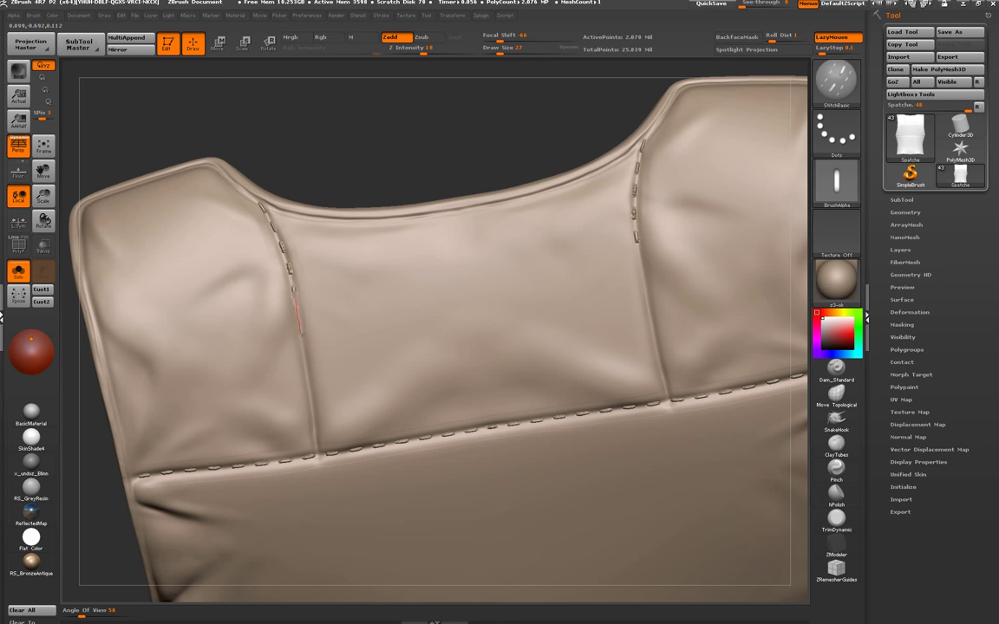
{"action": "key", "text": "ctrl+shift+z"}
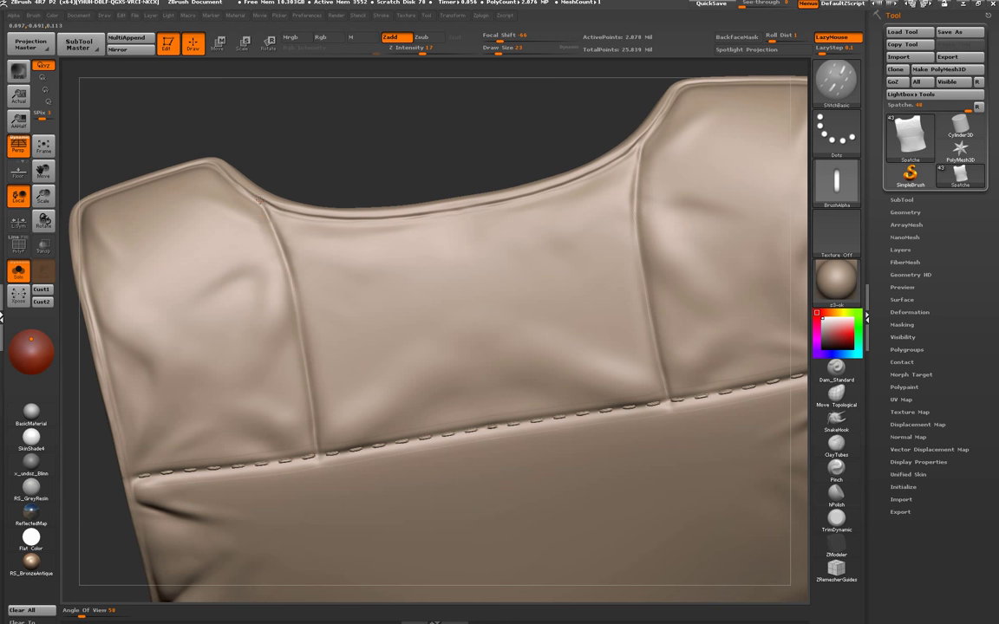
{"action": "left_click_drag", "start_coordinate": [260, 211], "coordinate": [272, 230]}
{"action": "left_click_drag", "start_coordinate": [294, 266], "coordinate": [307, 395]}
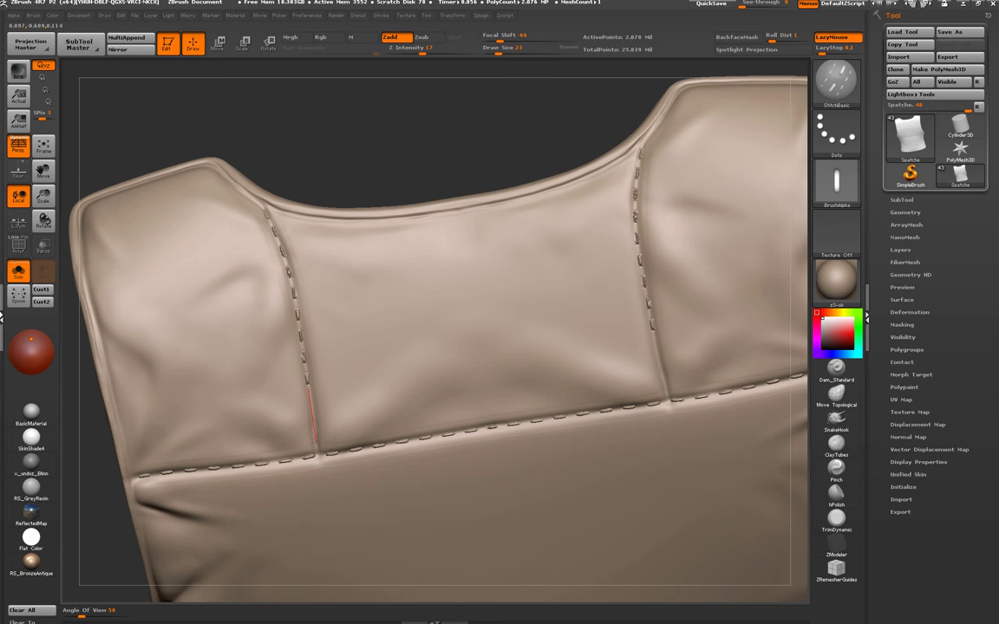
{"action": "left_click_drag", "start_coordinate": [324, 496], "coordinate": [305, 417]}
- Stitch along the top neckline edge of the back, then step down a subdivision level
{"action": "mouse_move", "coordinate": [232, 290]}
{"action": "left_mouse_down"}
{"action": "mouse_move", "coordinate": [285, 347]}
{"action": "mouse_move", "coordinate": [273, 236]}
{"action": "mouse_move", "coordinate": [263, 229]}
{"action": "mouse_move", "coordinate": [308, 279]}
{"action": "mouse_move", "coordinate": [378, 316]}
{"action": "mouse_move", "coordinate": [576, 298]}
{"action": "left_mouse_up"}
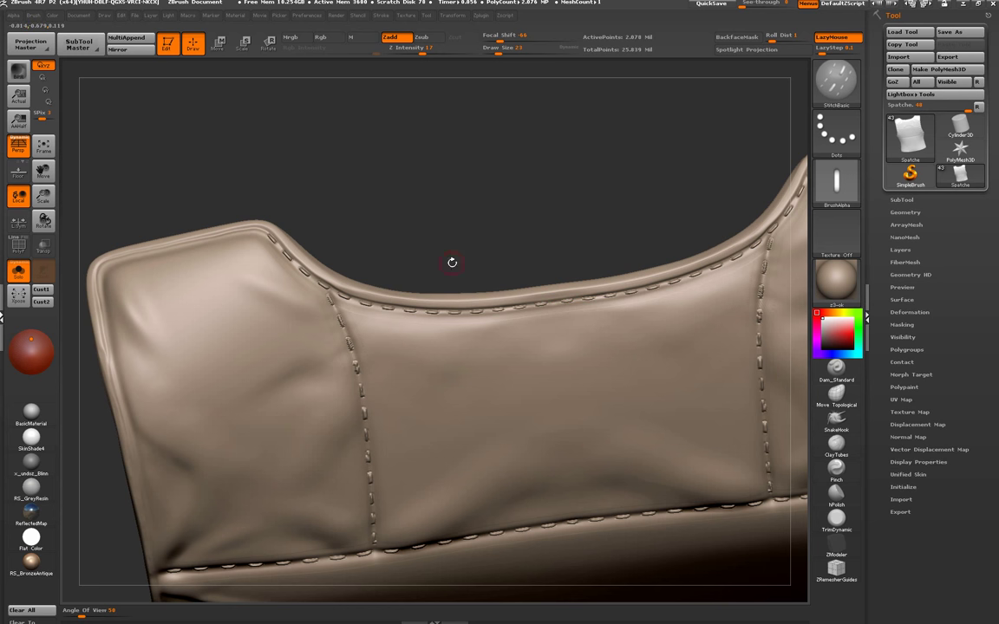
{"action": "mouse_move", "coordinate": [453, 261]}
{"action": "left_mouse_down"}
{"action": "mouse_move", "coordinate": [345, 177]}
{"action": "mouse_move", "coordinate": [351, 163]}
{"action": "mouse_move", "coordinate": [317, 147]}
{"action": "mouse_move", "coordinate": [281, 176]}
{"action": "mouse_move", "coordinate": [183, 173]}
{"action": "left_mouse_up"}
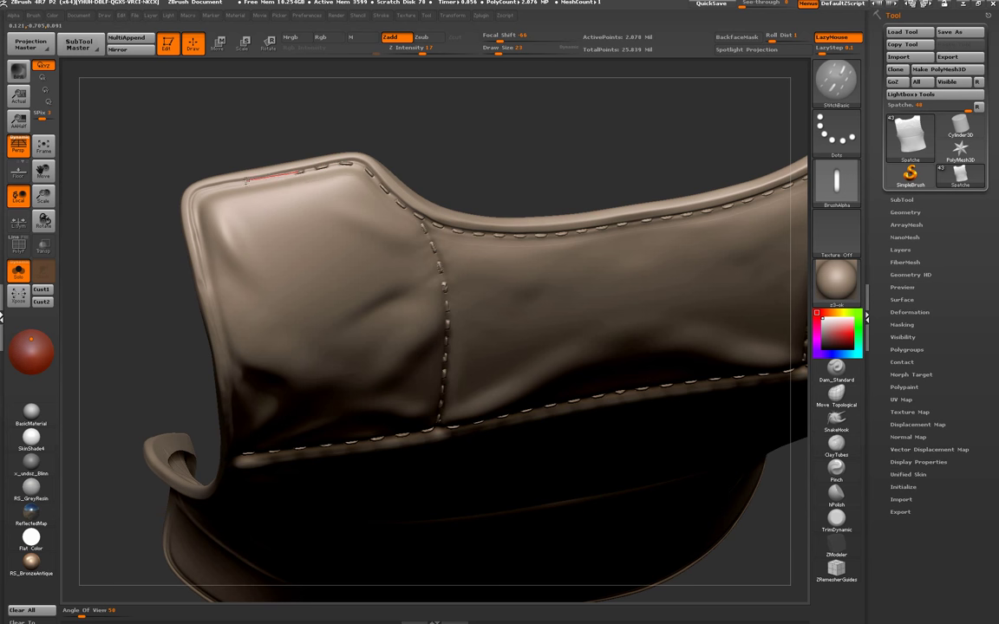
{"action": "key", "text": "shift+d"}
- At Z Intensity 14, stitch along the shoulder panel's top edge toward its corner
{"action": "key", "text": "d"}
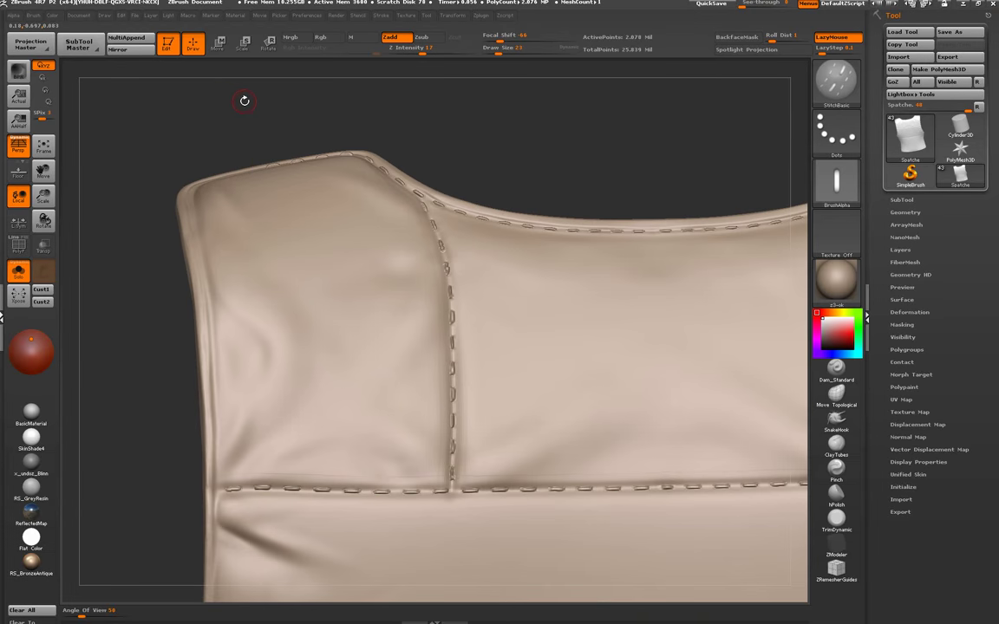
{"action": "left_click_drag", "start_coordinate": [422, 49], "coordinate": [419, 50]}
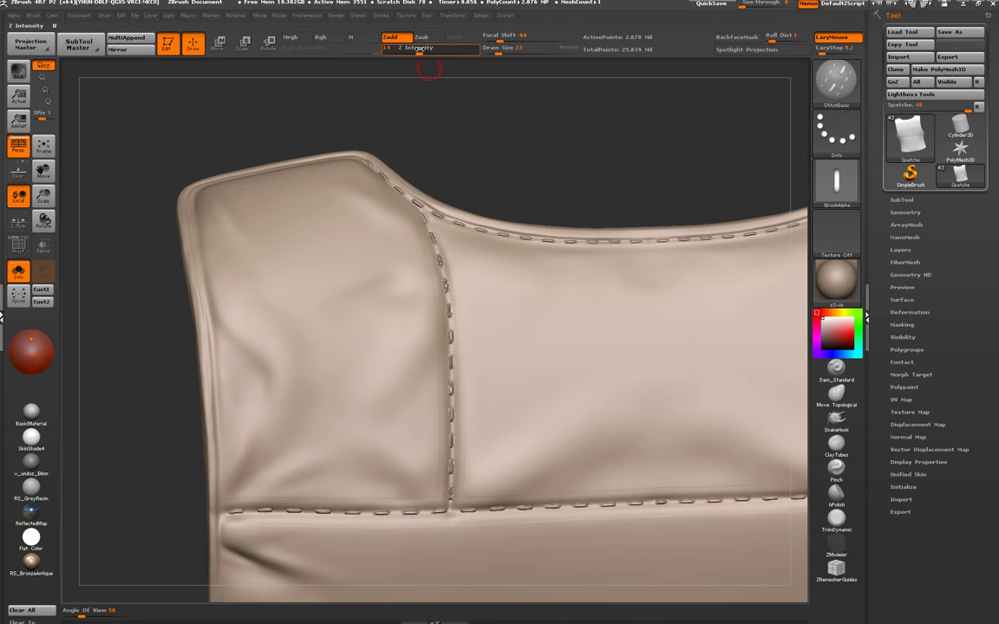
{"action": "left_click_drag", "start_coordinate": [416, 96], "coordinate": [342, 159]}
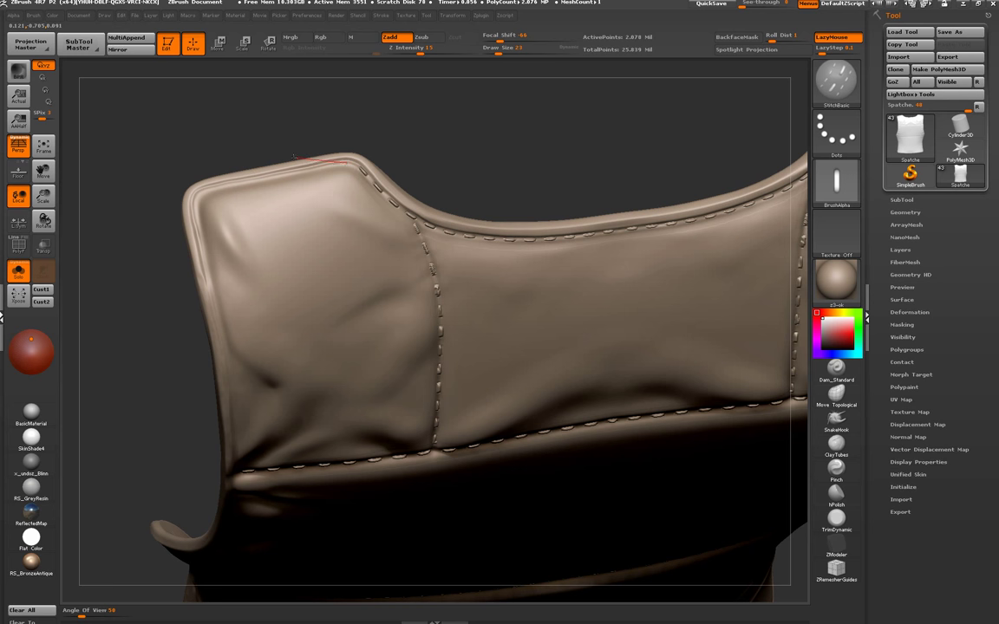
{"action": "left_click_drag", "start_coordinate": [323, 121], "coordinate": [346, 165]}
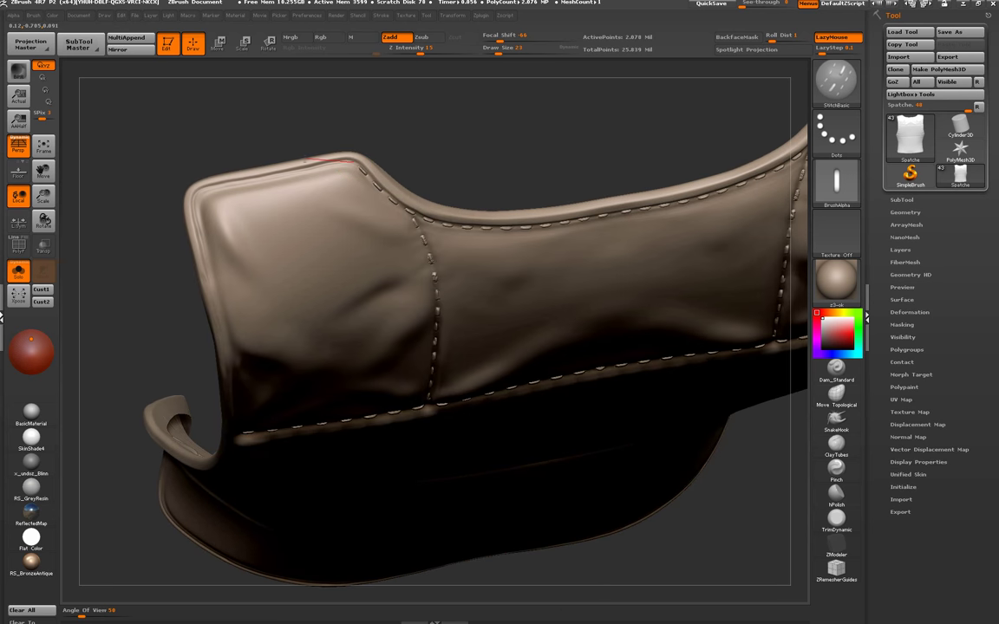
{"action": "left_click_drag", "start_coordinate": [290, 158], "coordinate": [261, 181]}
{"action": "mouse_move", "coordinate": [350, 163]}
{"action": "left_mouse_down"}
{"action": "mouse_move", "coordinate": [304, 159]}
{"action": "mouse_move", "coordinate": [237, 181]}
{"action": "left_mouse_up"}
{"action": "left_click_drag", "start_coordinate": [158, 215], "coordinate": [177, 195]}
{"action": "key", "text": "shift"}
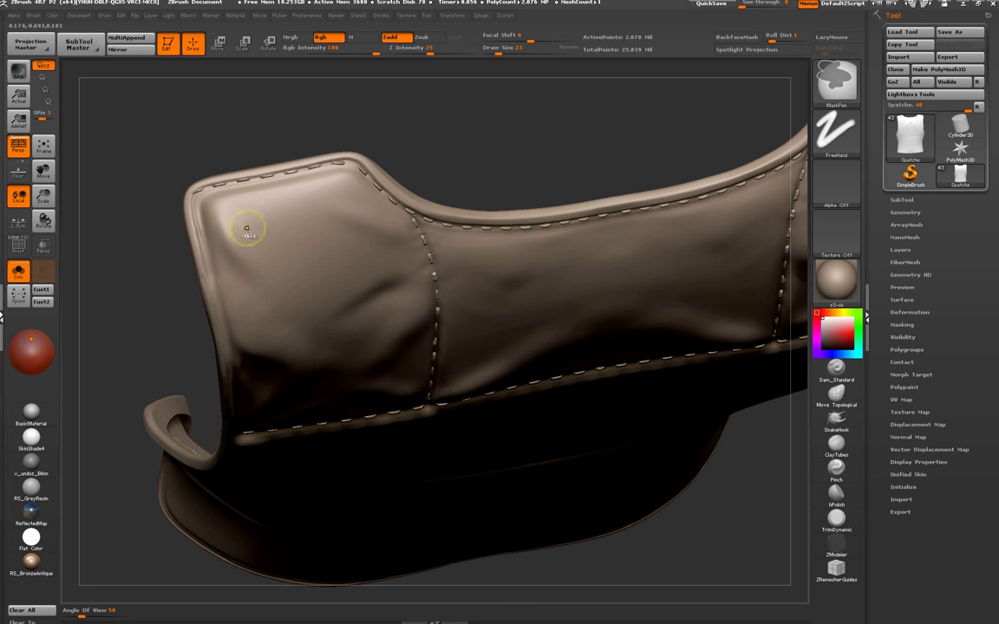
{"action": "left_click_drag", "start_coordinate": [347, 162], "coordinate": [416, 178], "text": "alt"}
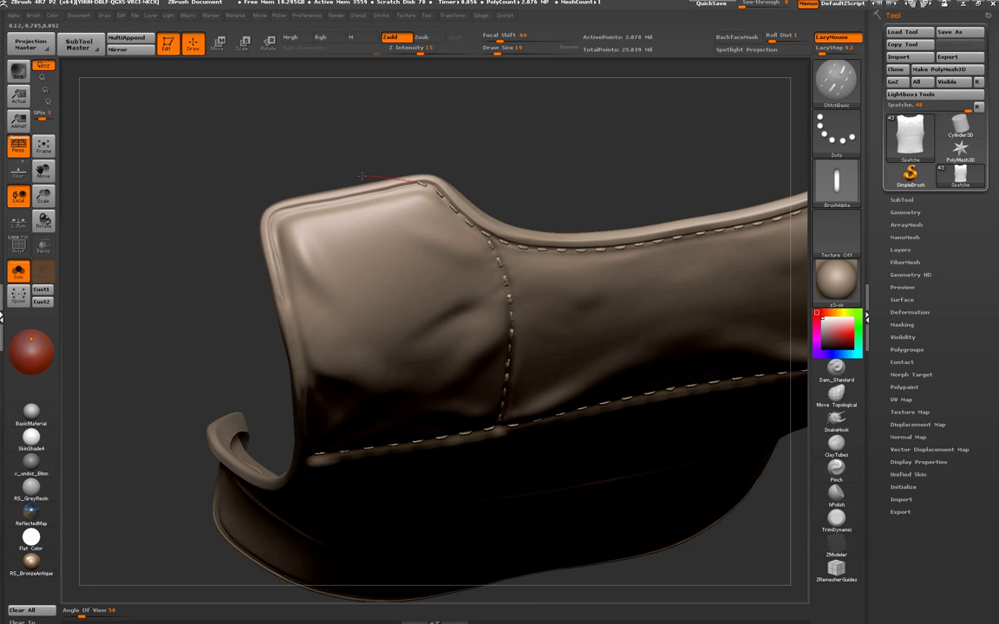
{"action": "mouse_move", "coordinate": [430, 156]}
{"action": "left_mouse_down"}
{"action": "mouse_move", "coordinate": [430, 173]}
{"action": "mouse_move", "coordinate": [430, 161]}
{"action": "left_mouse_up"}
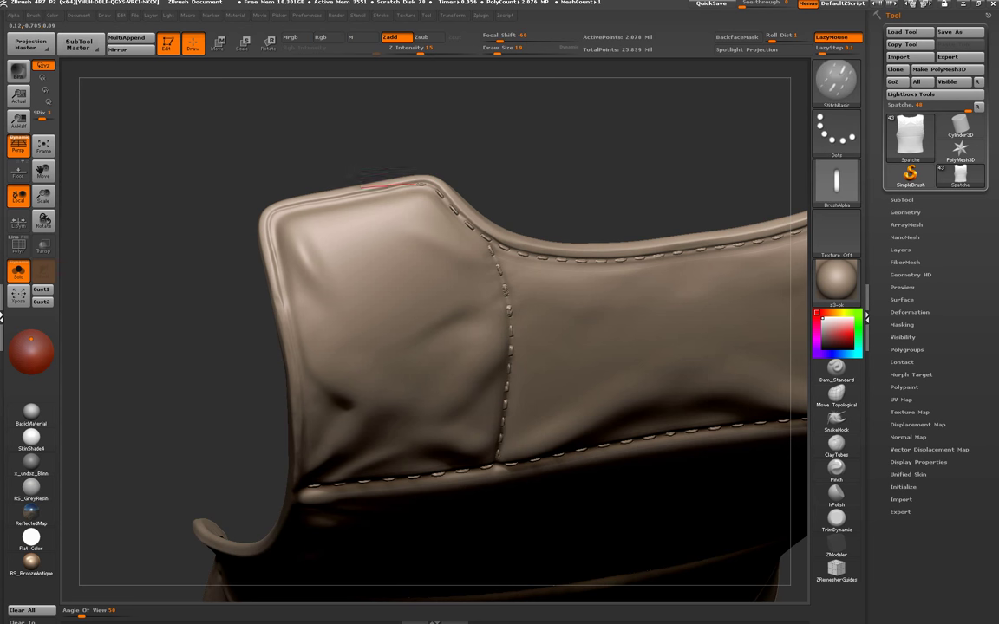
- Set the brush to Draw Size 23 and Z Intensity 100
{"action": "key", "text": "bracketright"}
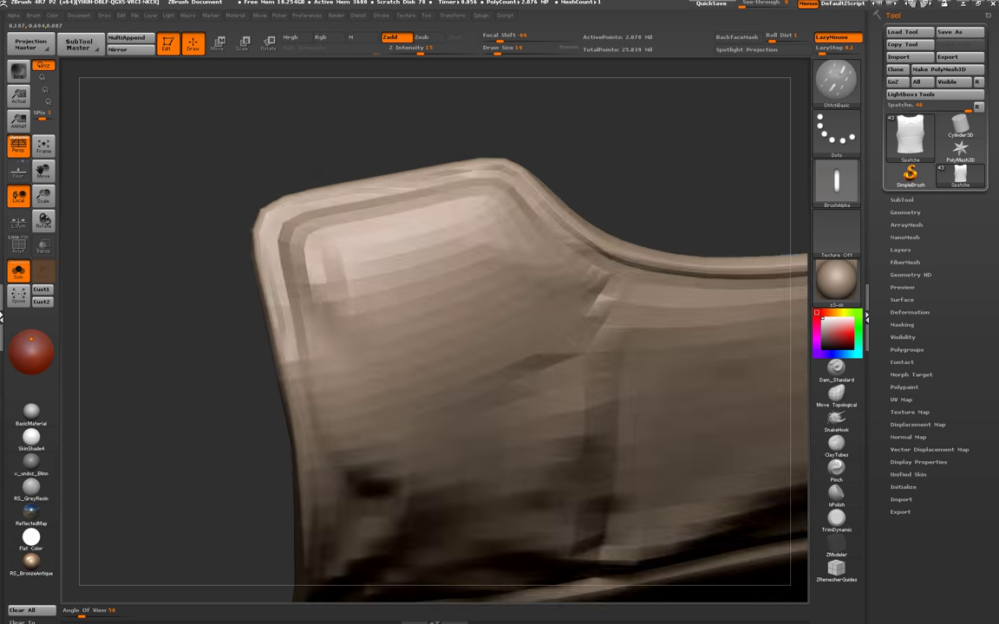
{"action": "scroll", "coordinate": [247, 213], "scroll_direction": "up", "scroll_amount": 3}
{"action": "left_click_drag", "start_coordinate": [414, 54], "coordinate": [481, 54]}
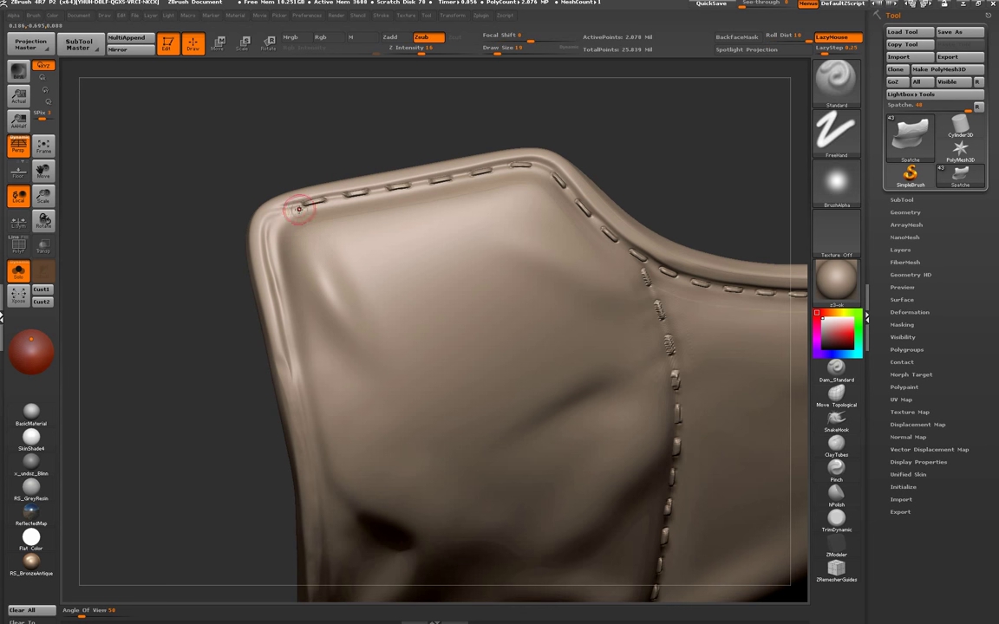
- Switch back to the StitchBasic brush, start stitches at the top-left corner, and enlarge the brush
{"action": "key", "text": "alt"}
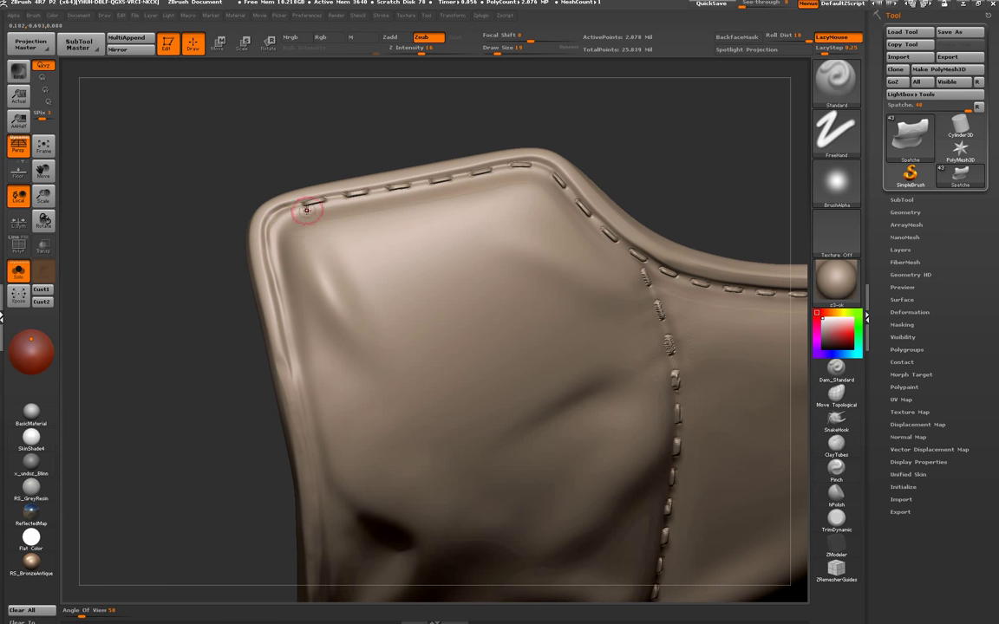
{"action": "left_click_drag", "start_coordinate": [731, 105], "coordinate": [472, 142]}
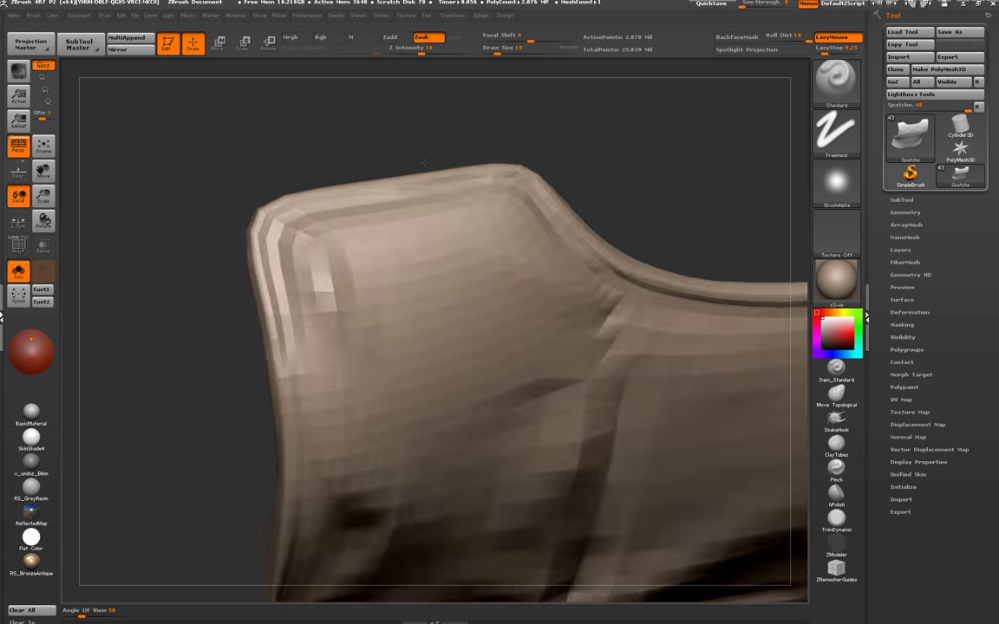
{"action": "key", "text": "b"}
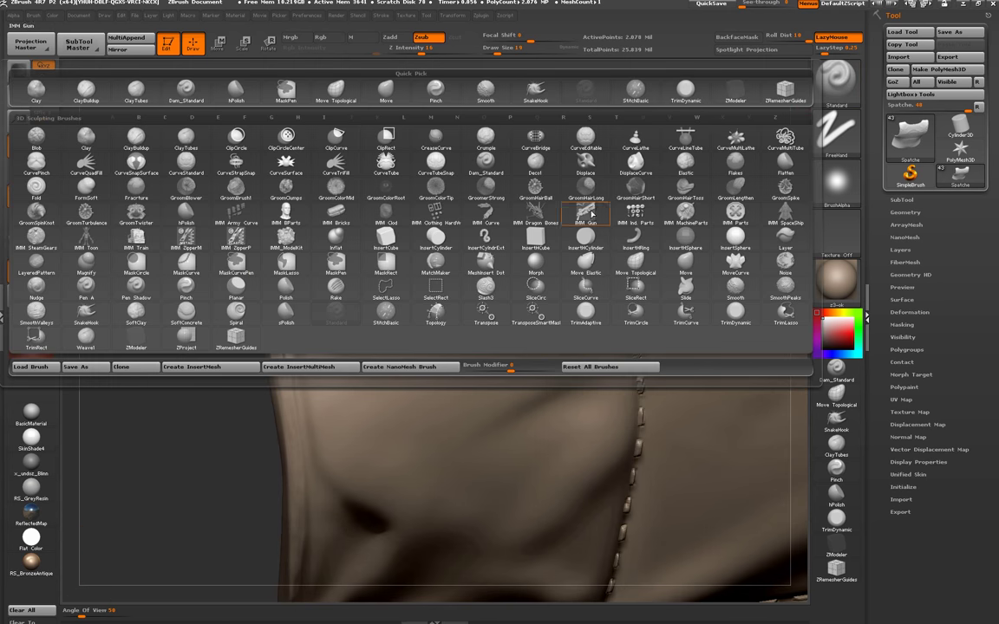
{"action": "left_click", "coordinate": [635, 87]}
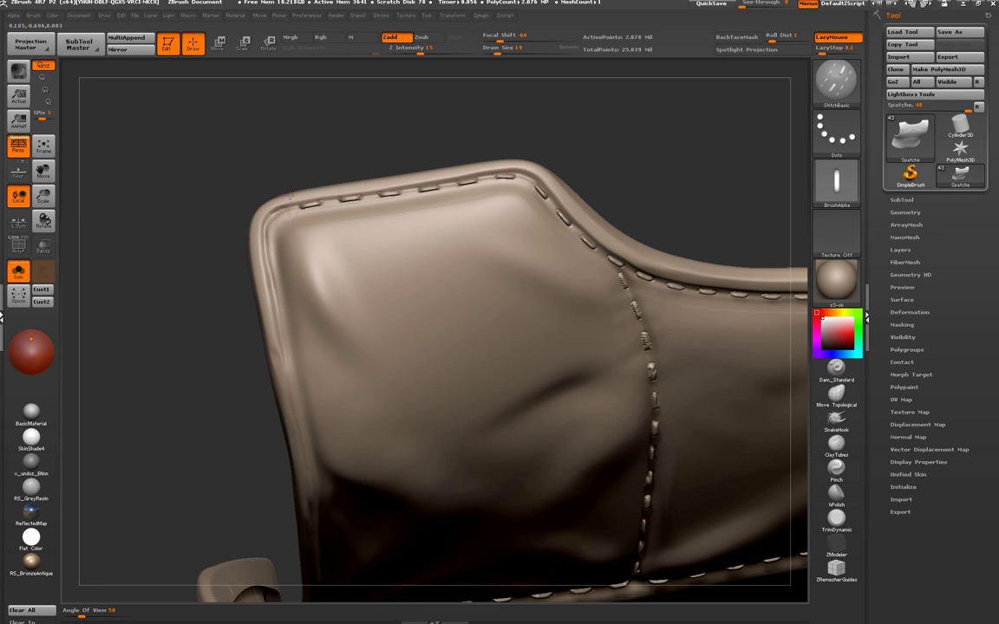
{"action": "left_click_drag", "start_coordinate": [268, 210], "coordinate": [289, 205]}
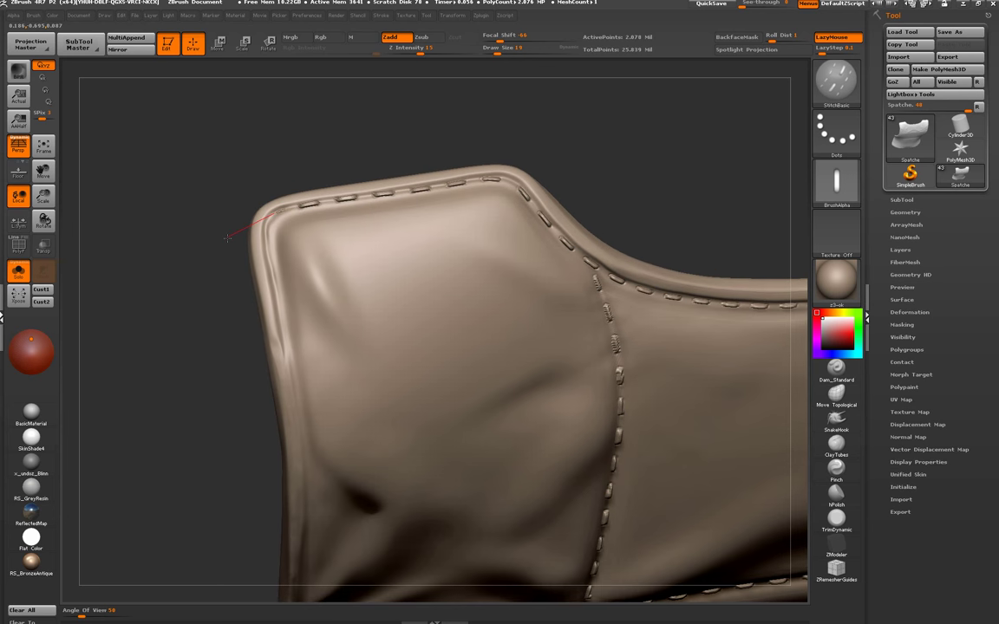
{"action": "left_click_drag", "start_coordinate": [272, 223], "coordinate": [267, 210]}
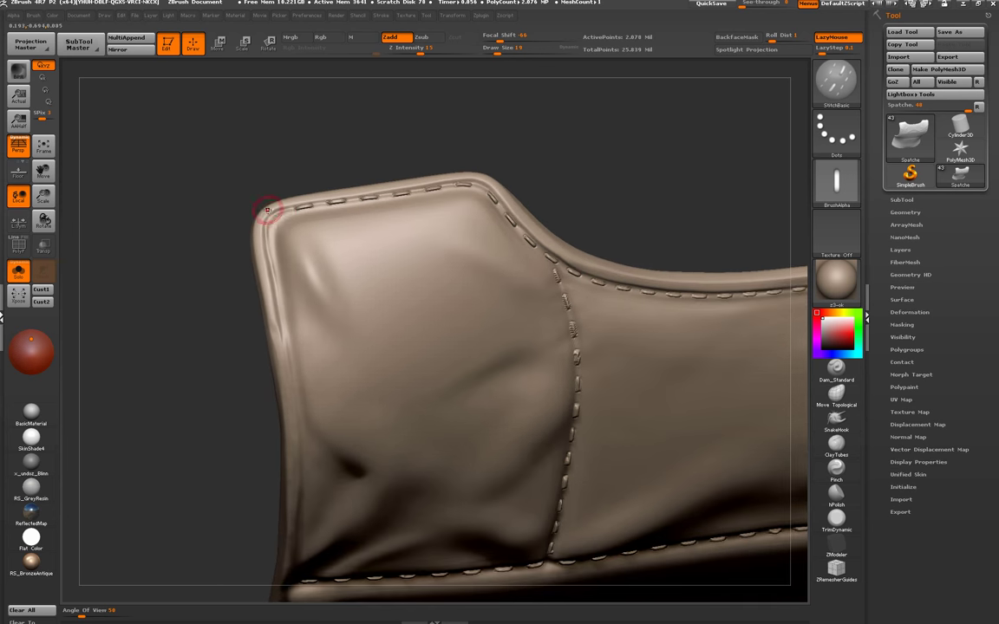
{"action": "key", "text": "bracketright"}
{"action": "key", "text": "bracketright"}
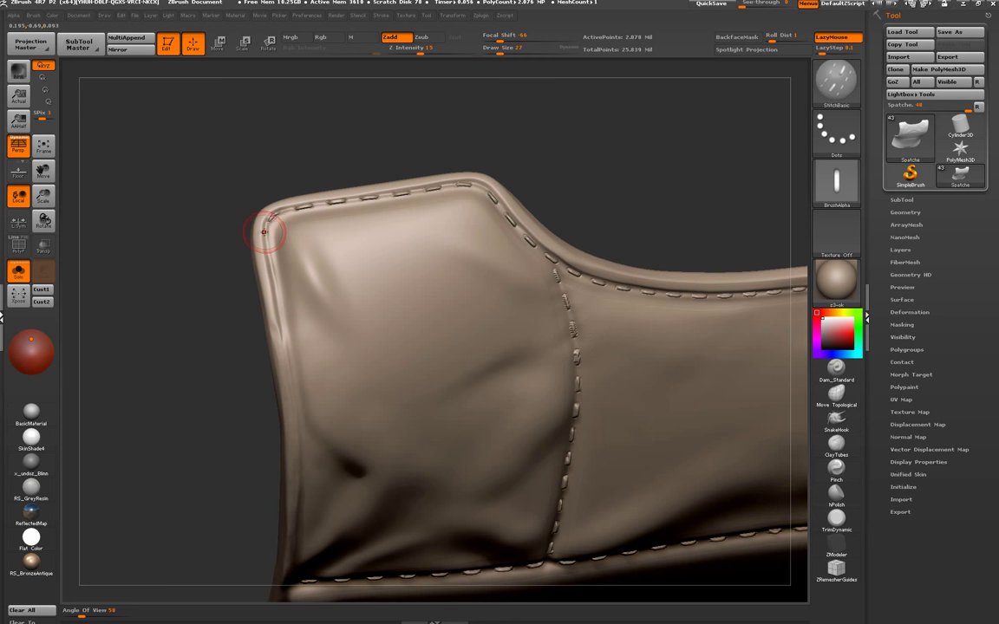
- Stitch down the panel's left edge, undo the first attempt, and redraw it to the lower-left corner
{"action": "mouse_move", "coordinate": [264, 260]}
{"action": "left_mouse_down"}
{"action": "mouse_move", "coordinate": [289, 355]}
{"action": "mouse_move", "coordinate": [234, 241]}
{"action": "mouse_move", "coordinate": [216, 314]}
{"action": "left_mouse_up"}
{"action": "left_click_drag", "start_coordinate": [255, 228], "coordinate": [251, 211]}
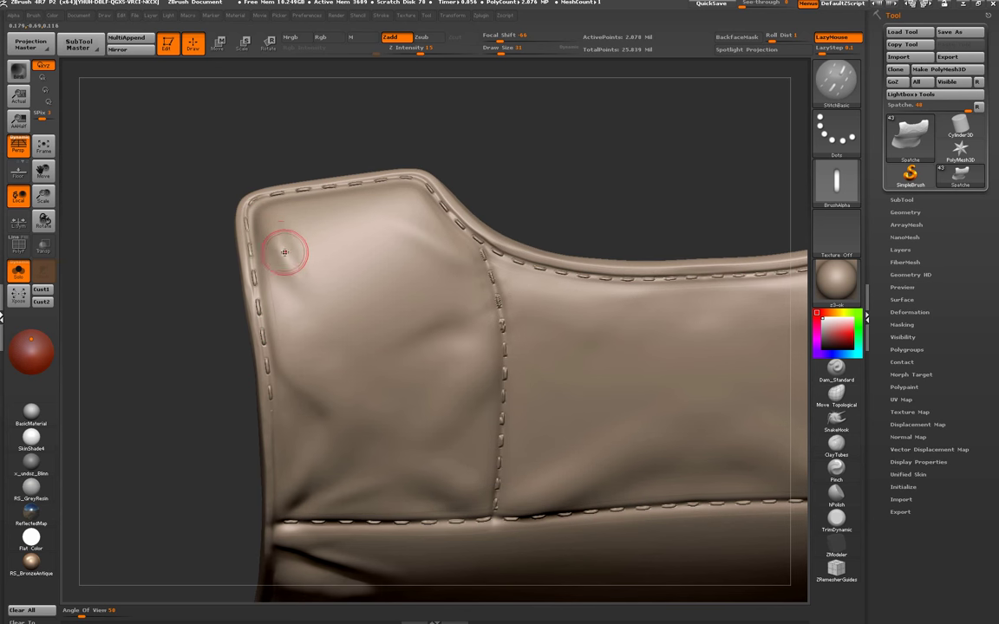
{"action": "left_click_drag", "start_coordinate": [285, 250], "coordinate": [241, 279]}
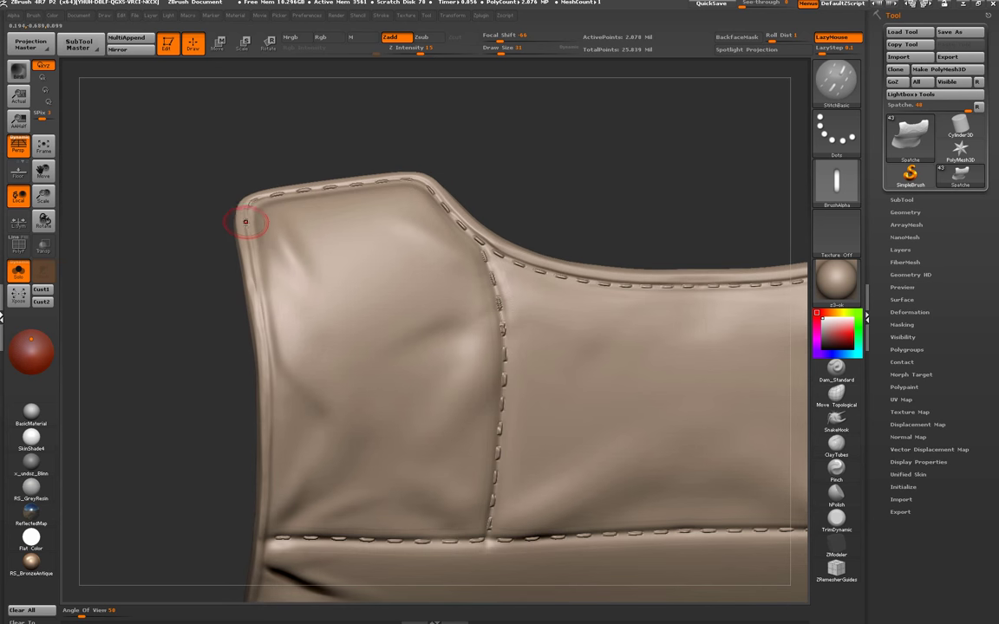
{"action": "left_click_drag", "start_coordinate": [250, 217], "coordinate": [271, 423]}
{"action": "key", "text": "ctrl+z"}
{"action": "key", "text": "ctrl+z"}
{"action": "left_click_drag", "start_coordinate": [250, 270], "coordinate": [271, 367]}
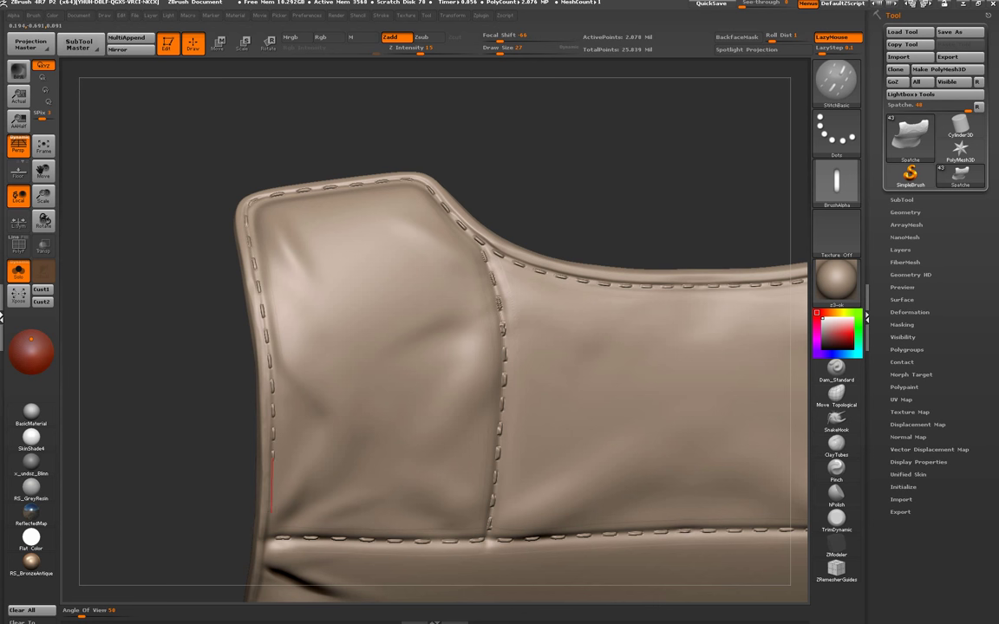
{"action": "left_click_drag", "start_coordinate": [270, 525], "coordinate": [270, 537]}
{"action": "key", "text": "plus"}
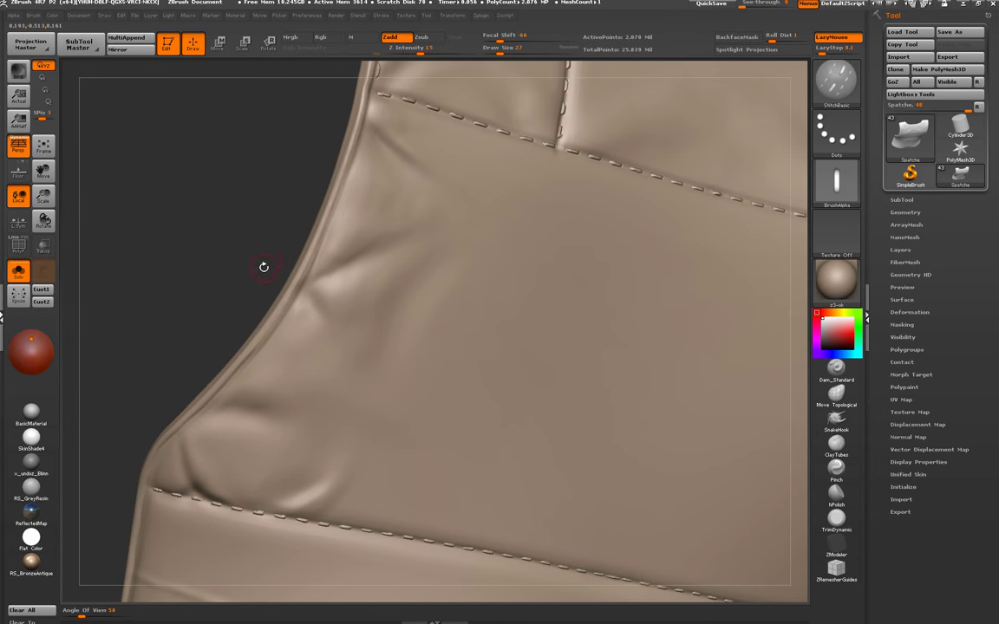
- Lay StitchBasic strokes up the next panel's curved left edge, from bottom seam to top seam
{"action": "left_click_drag", "start_coordinate": [262, 262], "coordinate": [214, 363]}
{"action": "left_click_drag", "start_coordinate": [364, 154], "coordinate": [408, 117]}
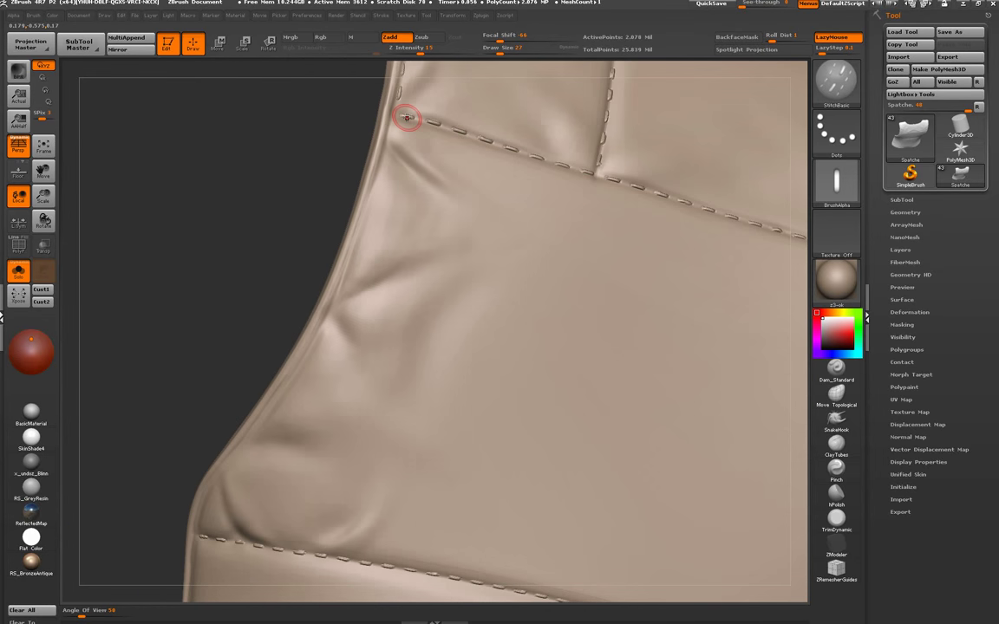
{"action": "mouse_move", "coordinate": [381, 156]}
{"action": "left_mouse_down"}
{"action": "mouse_move", "coordinate": [314, 227]}
{"action": "mouse_move", "coordinate": [247, 424]}
{"action": "left_mouse_up"}
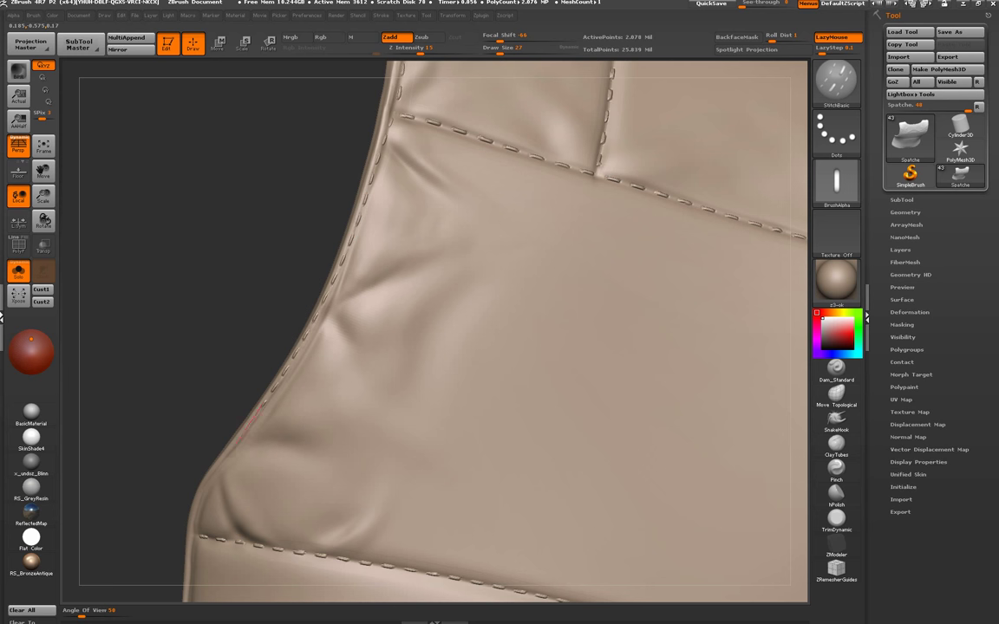
{"action": "left_click_drag", "start_coordinate": [172, 431], "coordinate": [175, 389]}
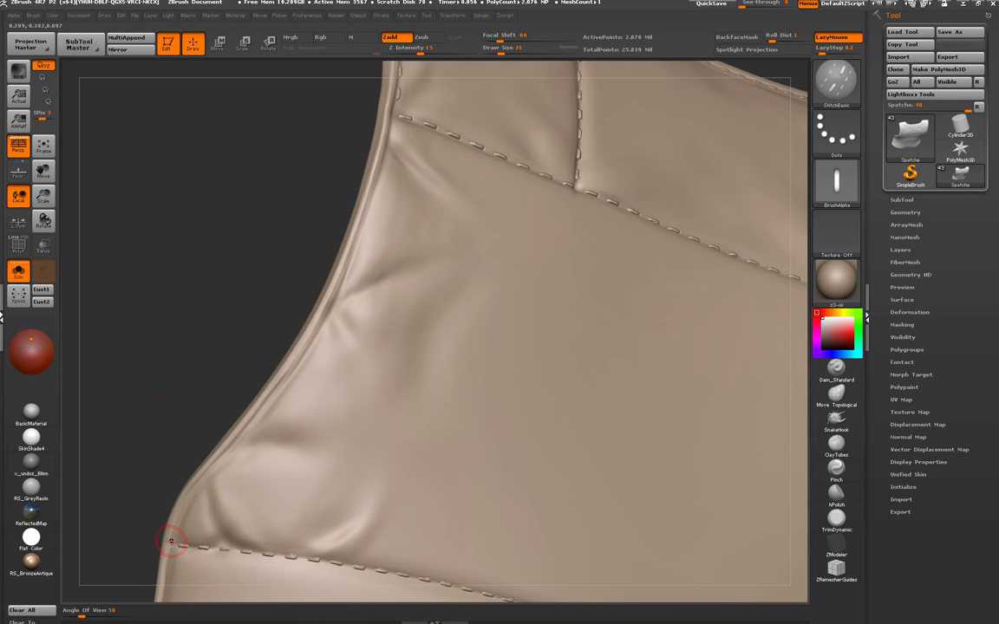
{"action": "left_click_drag", "start_coordinate": [172, 544], "coordinate": [183, 503]}
{"action": "left_click_drag", "start_coordinate": [247, 432], "coordinate": [303, 353]}
{"action": "left_click_drag", "start_coordinate": [342, 299], "coordinate": [382, 163]}
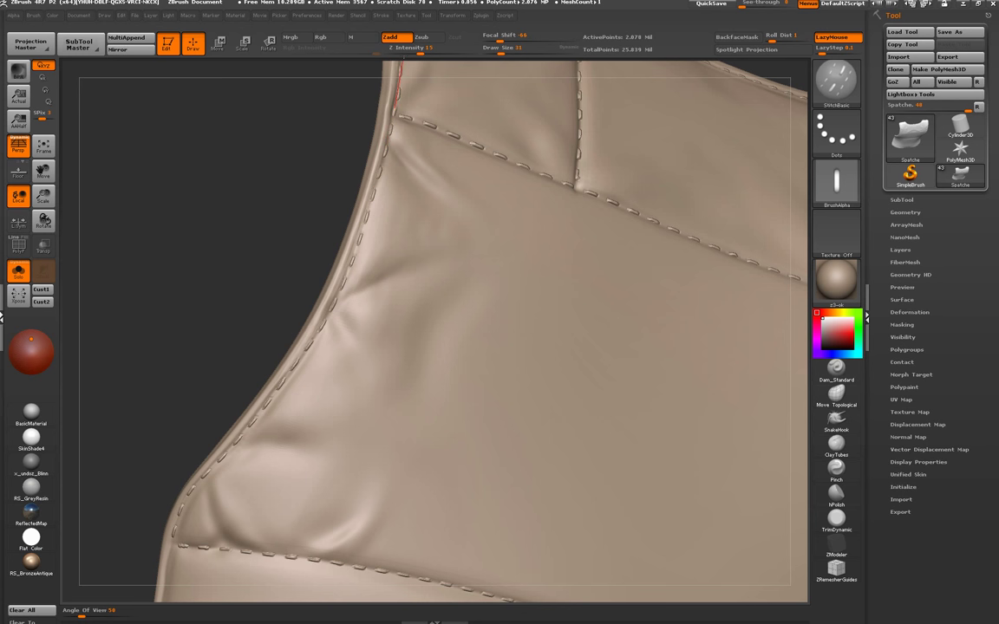
{"action": "mouse_move", "coordinate": [258, 415]}
{"action": "right_mouse_down"}
{"action": "mouse_move", "coordinate": [249, 279]}
{"action": "mouse_move", "coordinate": [297, 238]}
{"action": "mouse_move", "coordinate": [270, 258]}
{"action": "mouse_move", "coordinate": [319, 128]}
{"action": "right_mouse_up"}
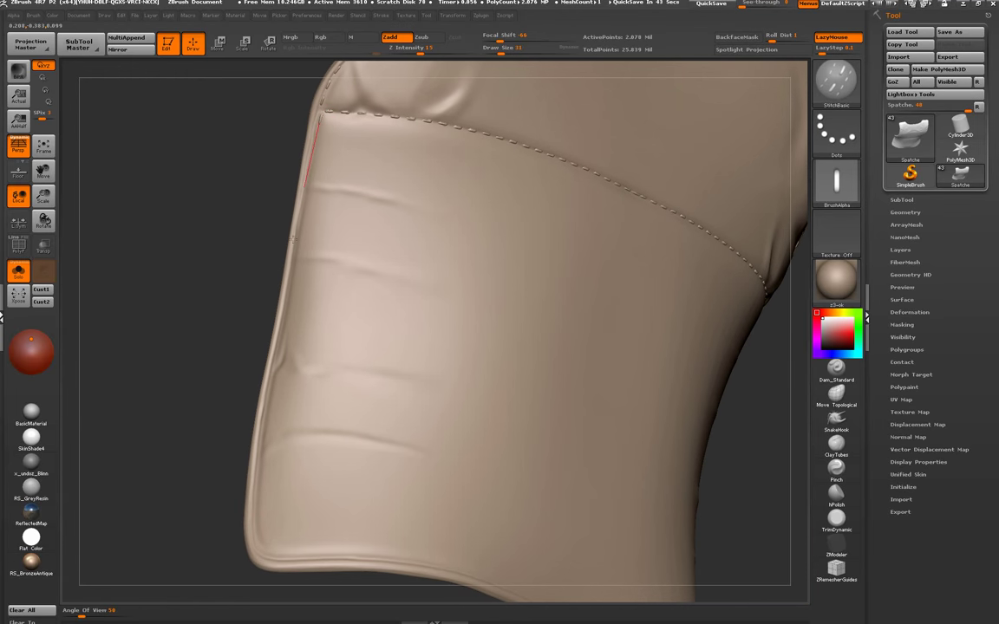
- Stitch down the side panel's left edge to the bottom corner and along the bottom hem
{"action": "right_click_drag", "start_coordinate": [278, 225], "coordinate": [252, 217]}
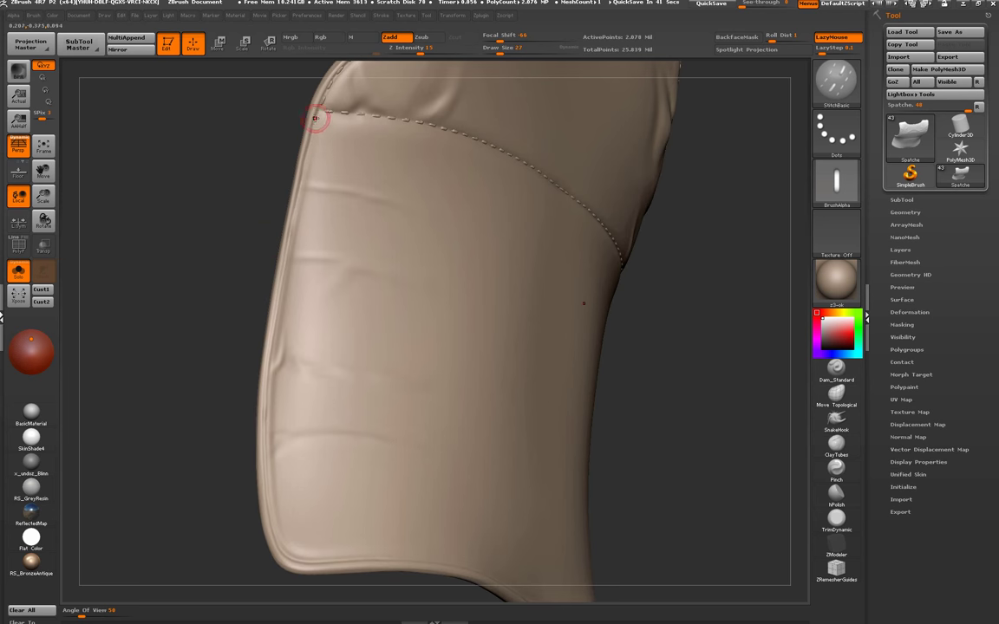
{"action": "left_click_drag", "start_coordinate": [323, 103], "coordinate": [321, 113]}
{"action": "left_click_drag", "start_coordinate": [296, 188], "coordinate": [295, 212]}
{"action": "left_click_drag", "start_coordinate": [287, 257], "coordinate": [264, 410]}
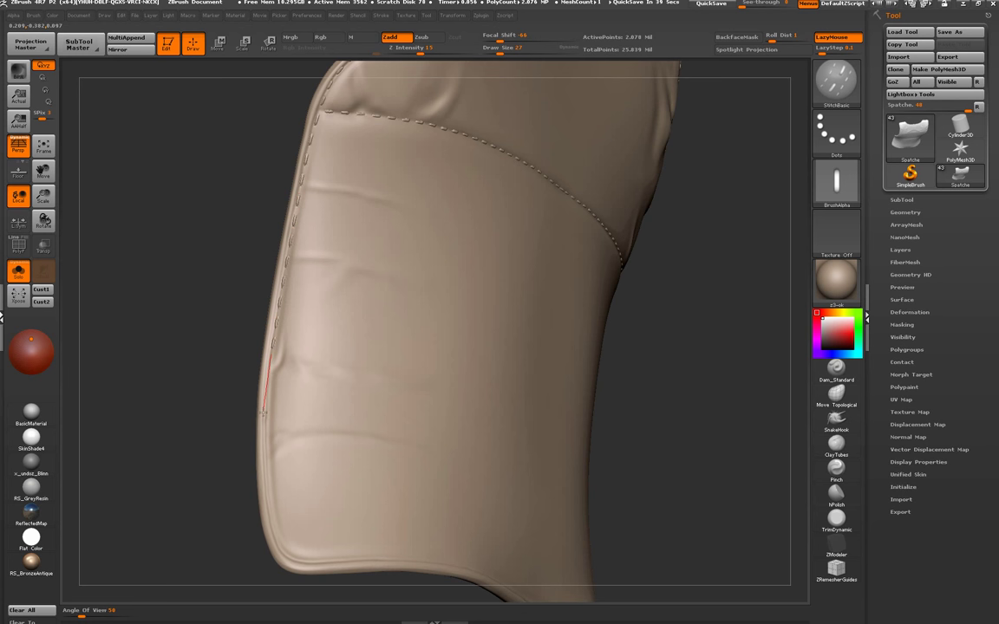
{"action": "left_click_drag", "start_coordinate": [262, 460], "coordinate": [267, 513]}
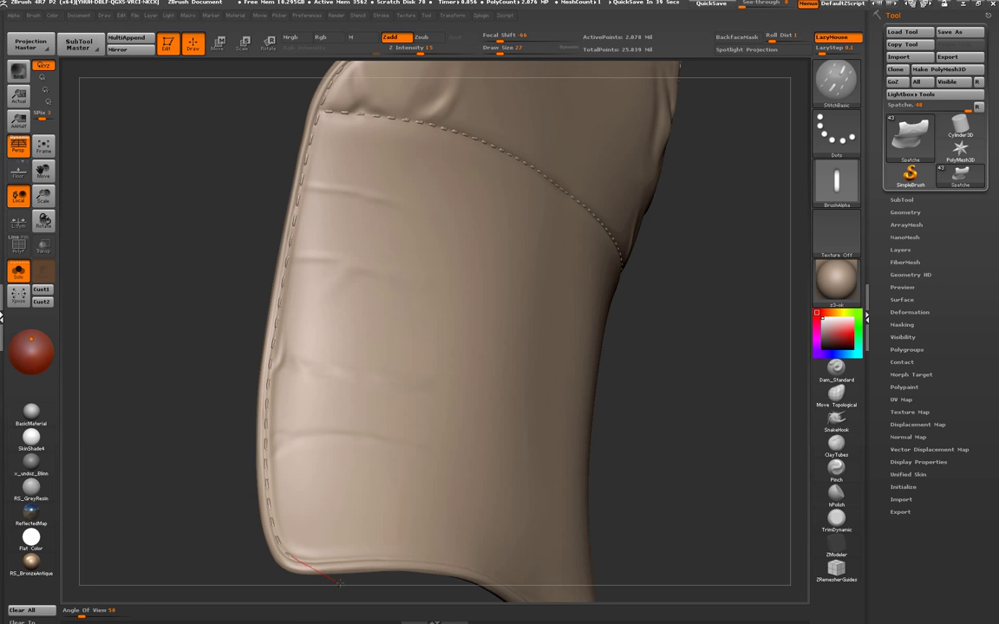
{"action": "left_click_drag", "start_coordinate": [328, 557], "coordinate": [347, 468]}
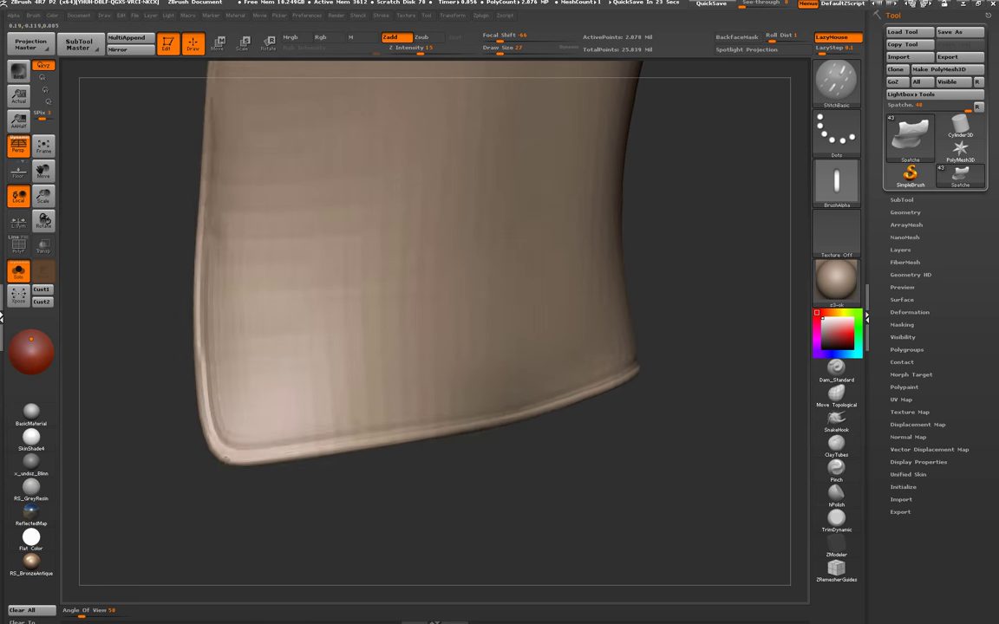
{"action": "left_click_drag", "start_coordinate": [217, 408], "coordinate": [213, 404]}
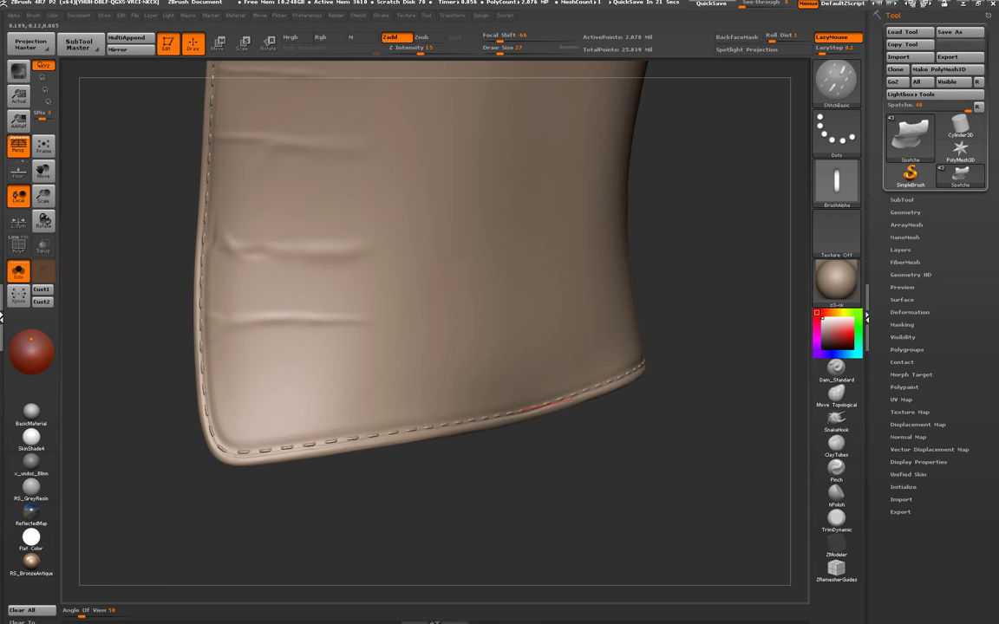
- Frame the vest in a three-quarter view and drop it to a lower subdivision level (8,225 points)
{"action": "key", "text": "f"}
{"action": "mouse_move", "coordinate": [503, 455]}
{"action": "left_mouse_down"}
{"action": "mouse_move", "coordinate": [516, 383]}
{"action": "mouse_move", "coordinate": [449, 364]}
{"action": "mouse_move", "coordinate": [378, 495]}
{"action": "mouse_move", "coordinate": [367, 496]}
{"action": "mouse_move", "coordinate": [386, 492]}
{"action": "left_mouse_up"}
{"action": "key", "text": "shift"}
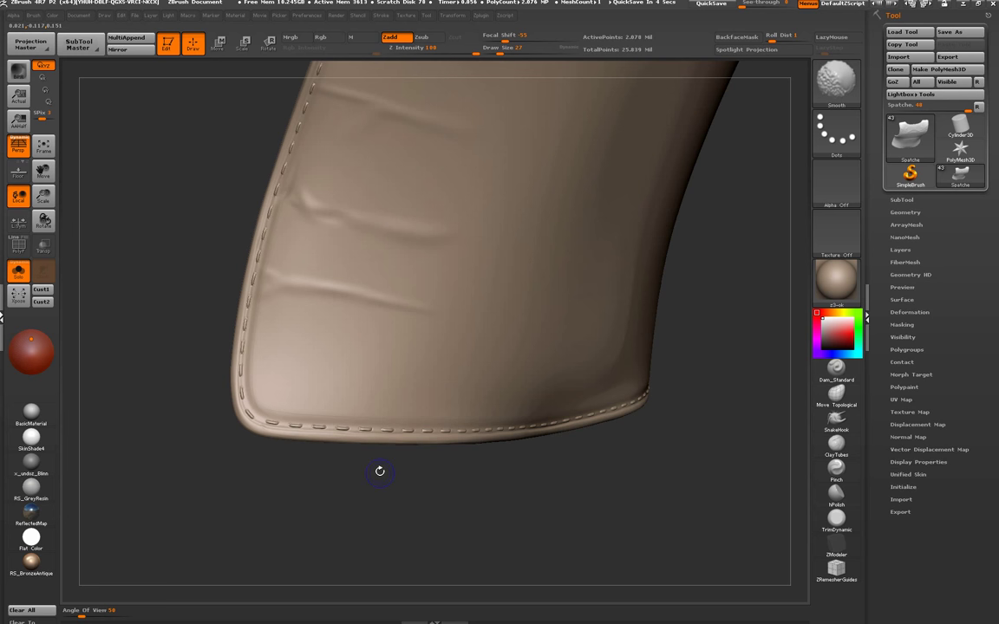
{"action": "key", "text": "shift+d"}
{"action": "key", "text": "shift+d"}
{"action": "key", "text": "shift+d"}
{"action": "key", "text": "shift+d"}
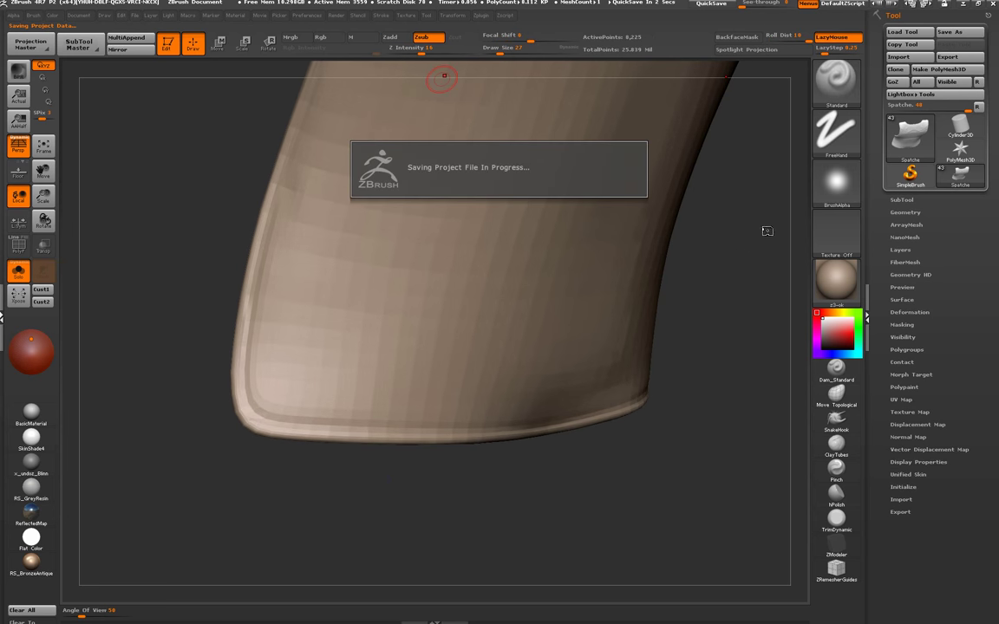
- Assign Alpha 51 to the carving brush, then rotate to view the hem and upper band
{"action": "left_click", "coordinate": [825, 200]}
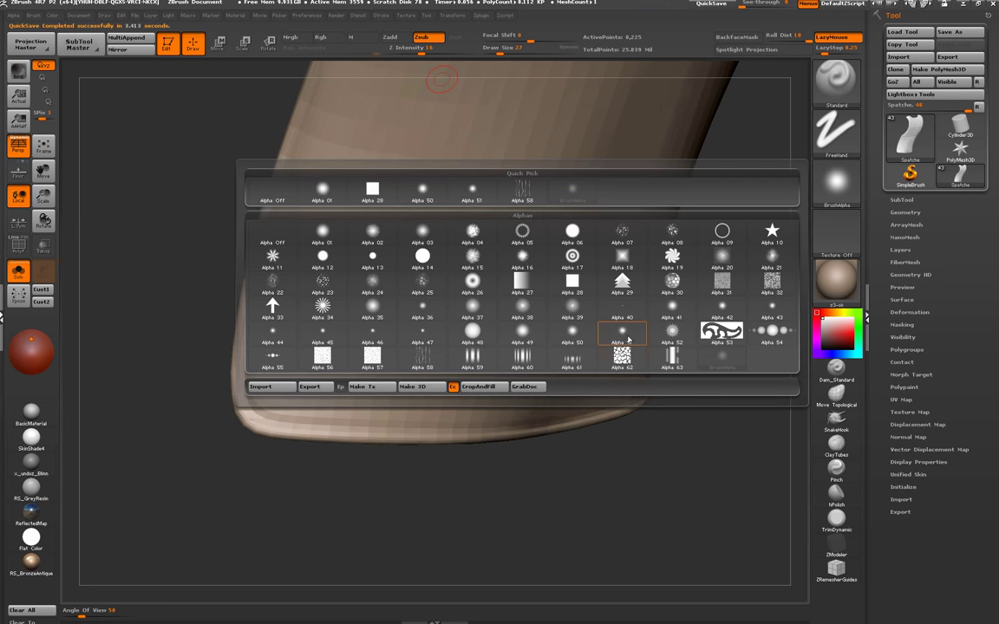
{"action": "left_click", "coordinate": [575, 323]}
{"action": "mouse_move", "coordinate": [267, 438]}
{"action": "left_mouse_down"}
{"action": "mouse_move", "coordinate": [296, 417]}
{"action": "mouse_move", "coordinate": [184, 419]}
{"action": "mouse_move", "coordinate": [303, 433]}
{"action": "mouse_move", "coordinate": [486, 427]}
{"action": "left_mouse_up"}
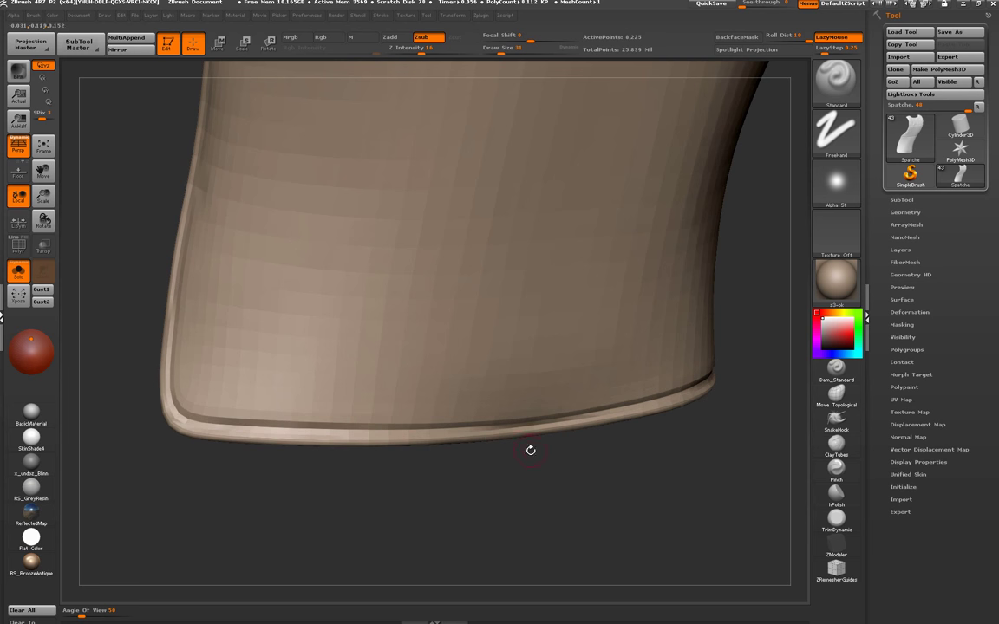
{"action": "left_click_drag", "start_coordinate": [530, 450], "coordinate": [274, 304]}
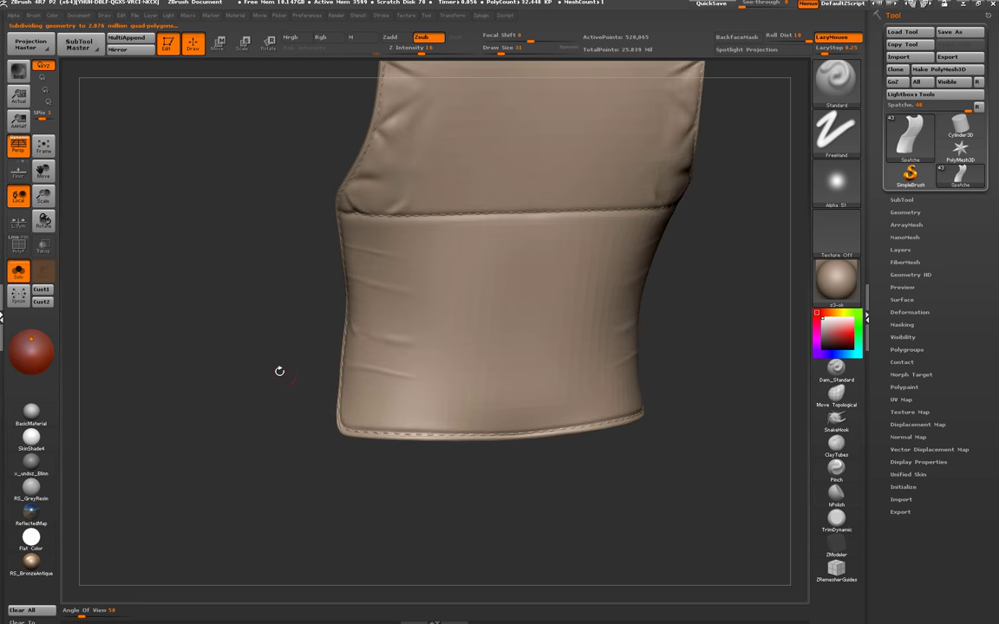
- Carve two creases forming a V-shaped pinch into the side panel near the left seam
{"action": "key", "text": "f"}
{"action": "mouse_move", "coordinate": [249, 341]}
{"action": "left_mouse_down"}
{"action": "mouse_move", "coordinate": [223, 312]}
{"action": "mouse_move", "coordinate": [233, 389]}
{"action": "mouse_move", "coordinate": [312, 475]}
{"action": "left_mouse_up"}
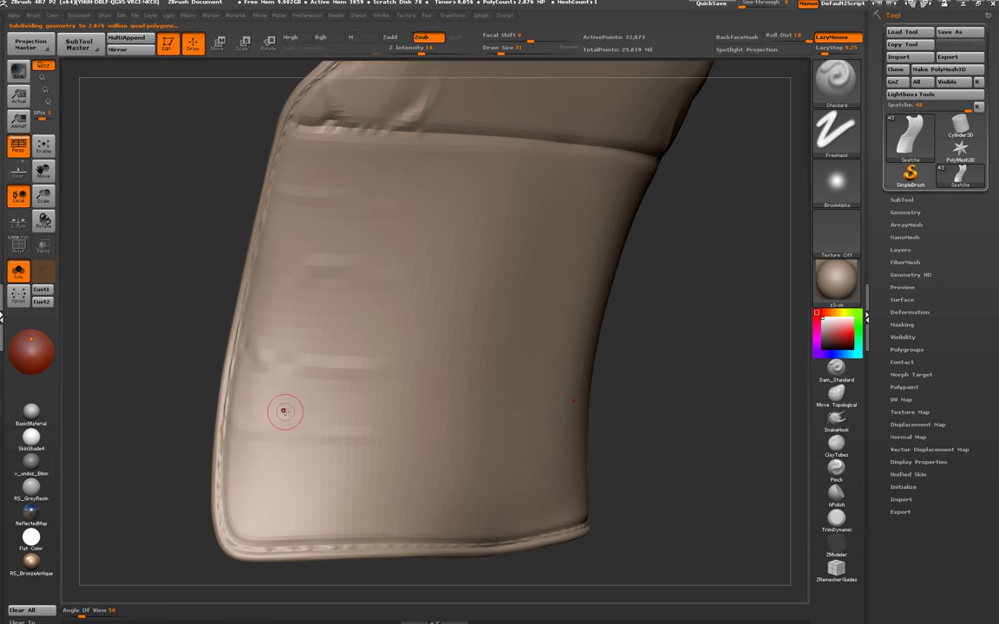
{"action": "key", "text": "b"}
{"action": "key", "text": "c"}
{"action": "key", "text": "l"}
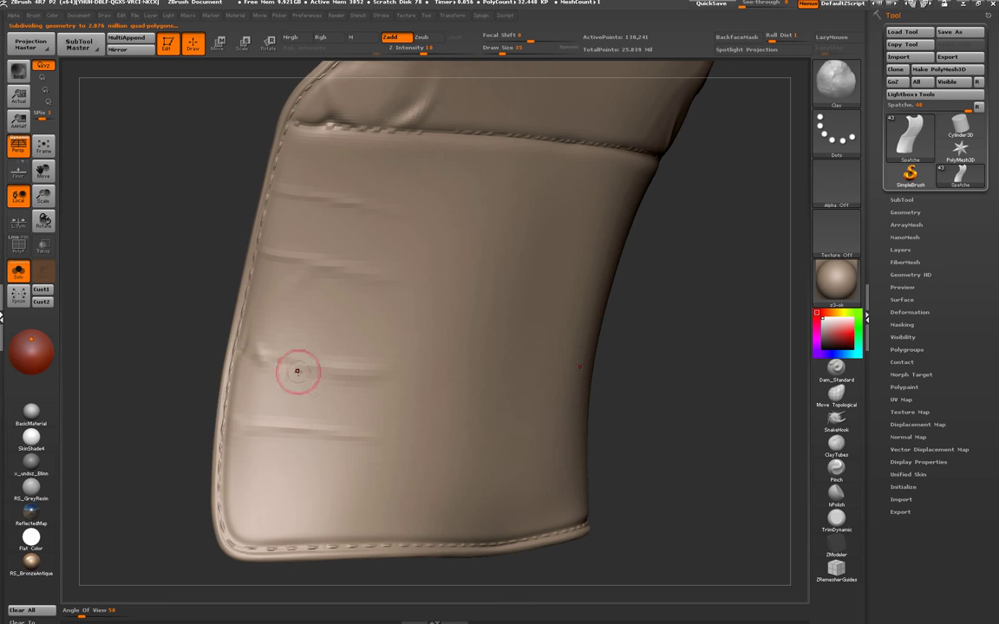
{"action": "key", "text": "d"}
{"action": "left_click_drag", "start_coordinate": [275, 323], "coordinate": [272, 397], "text": "alt"}
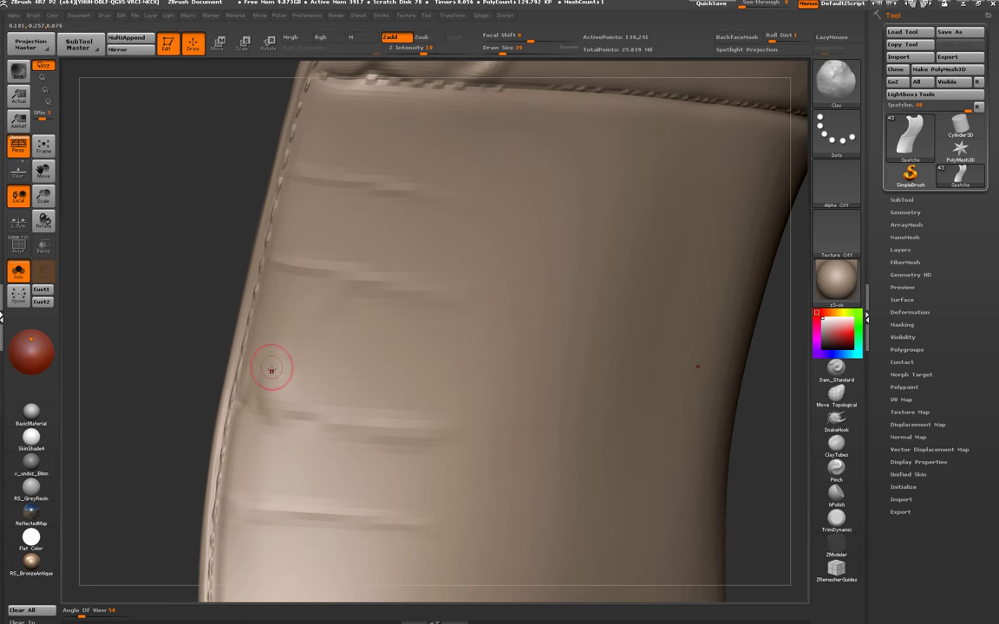
{"action": "mouse_move", "coordinate": [239, 328]}
{"action": "left_mouse_down", "text": "alt"}
{"action": "mouse_move", "coordinate": [264, 329]}
{"action": "mouse_move", "coordinate": [285, 352]}
{"action": "left_mouse_up", "text": "alt"}
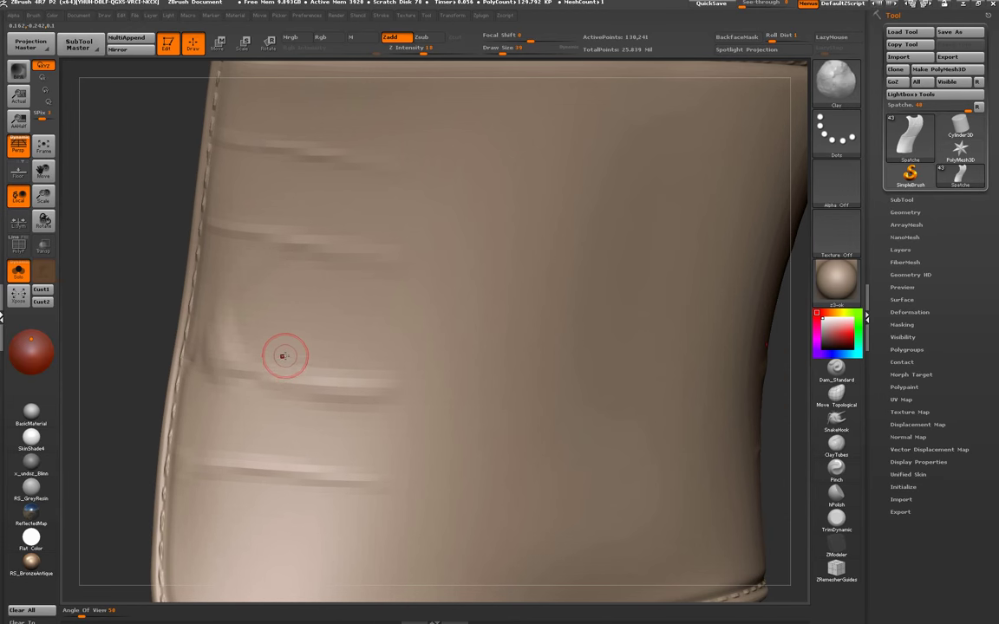
{"action": "left_click_drag", "start_coordinate": [314, 319], "coordinate": [301, 340]}
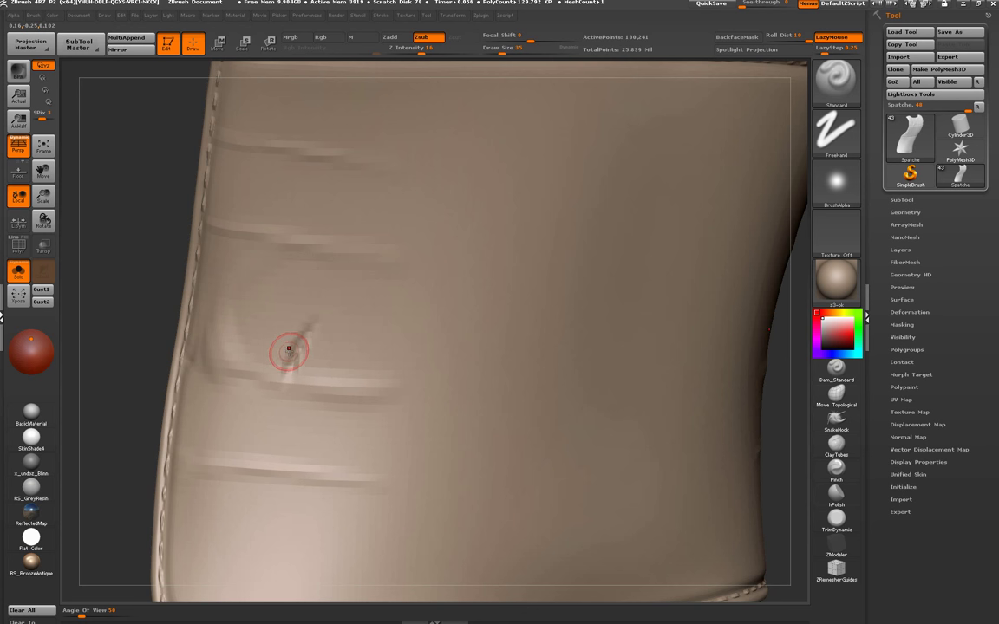
{"action": "left_click_drag", "start_coordinate": [272, 372], "coordinate": [256, 334]}
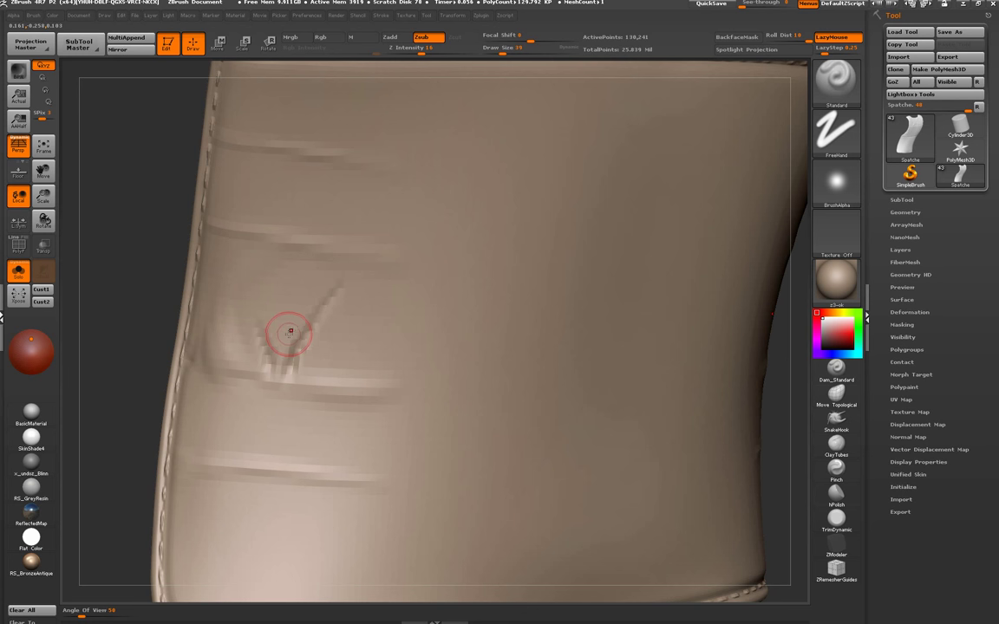
- At the highest subdivision level, build up cloth with the Clay brush around the V-shaped pinch
{"action": "key", "text": "b"}
{"action": "key", "text": "c"}
{"action": "key", "text": "l"}
{"action": "key", "text": "ctrl+d"}
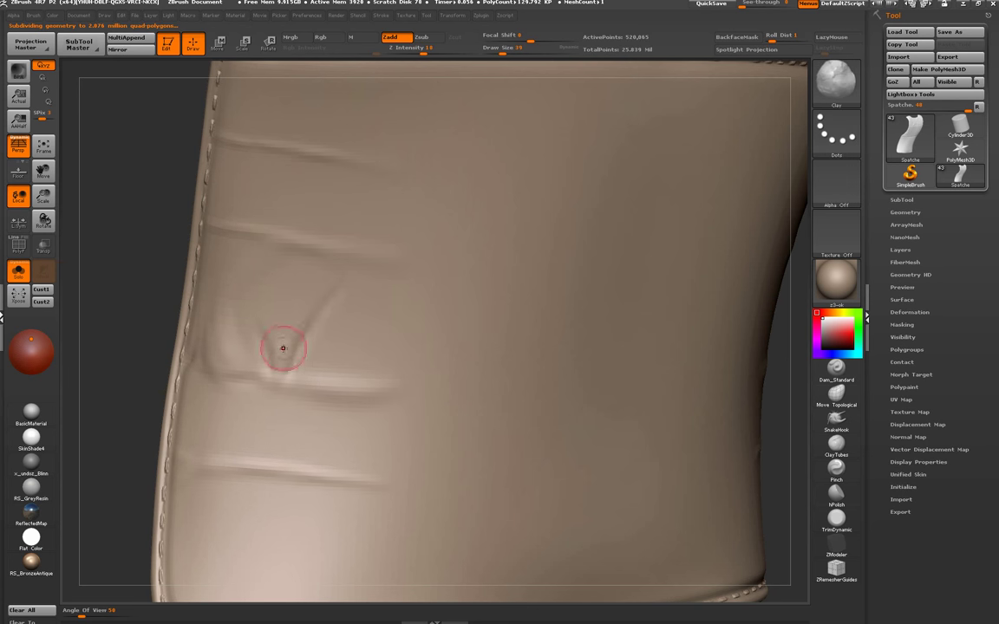
{"action": "mouse_move", "coordinate": [272, 302]}
{"action": "left_mouse_down"}
{"action": "mouse_move", "coordinate": [277, 351]}
{"action": "mouse_move", "coordinate": [287, 326]}
{"action": "left_mouse_up"}
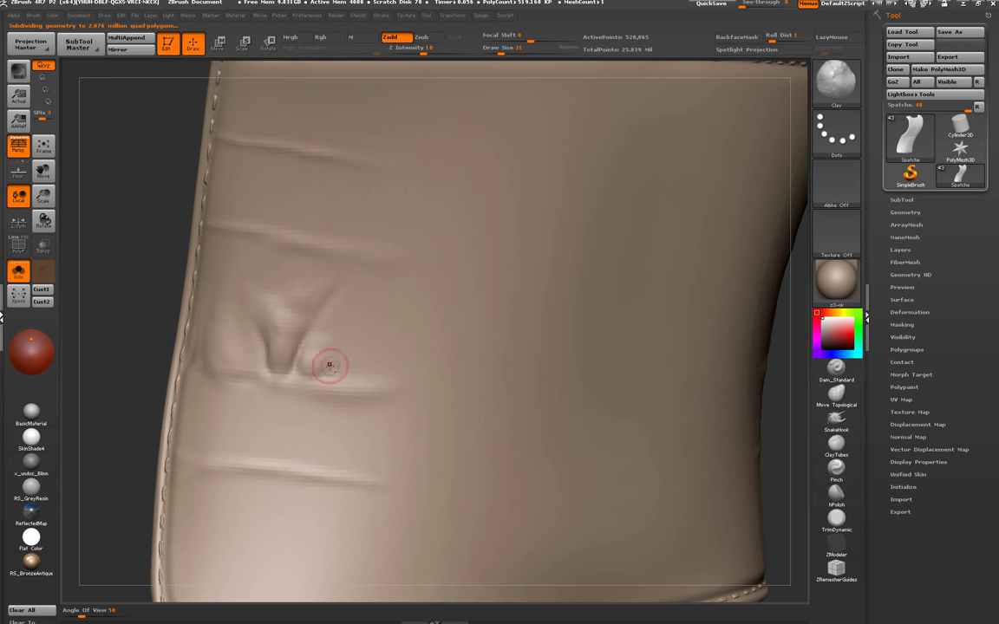
{"action": "right_click_drag", "start_coordinate": [313, 367], "coordinate": [304, 368], "text": "ctrl"}
{"action": "right_click_drag", "start_coordinate": [330, 328], "coordinate": [316, 348]}
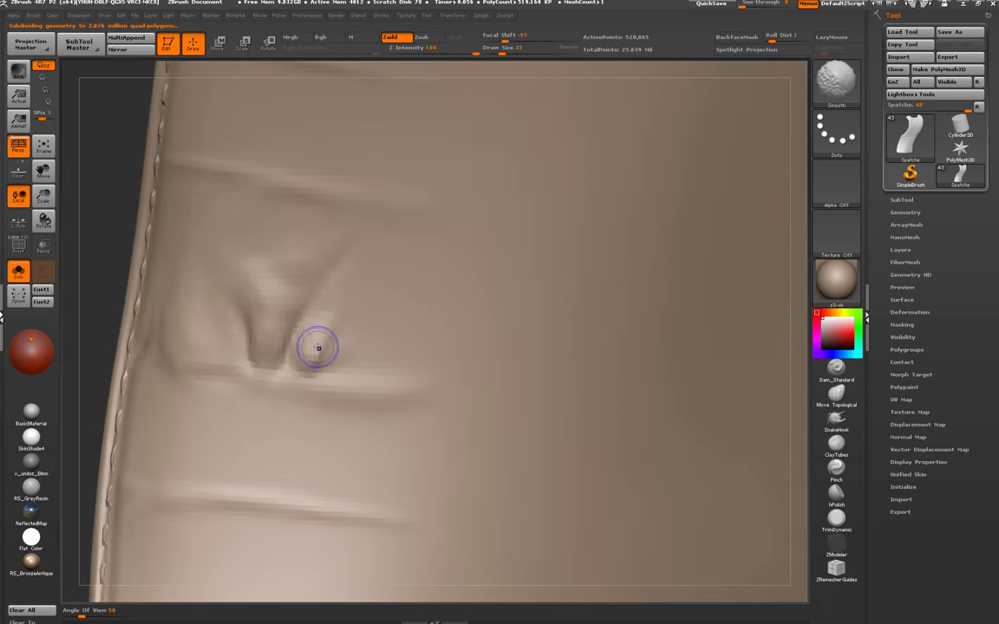
- Lower Z Intensity to 36 and smooth the dent's edges into the surrounding cloth
{"action": "left_click_drag", "start_coordinate": [460, 47], "coordinate": [439, 49]}
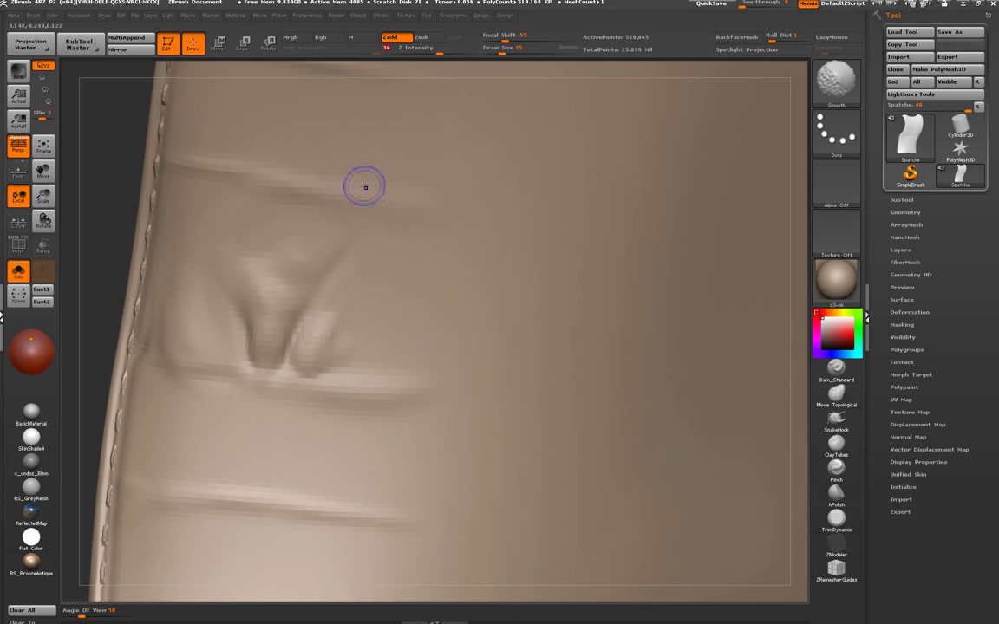
{"action": "left_click_drag", "start_coordinate": [322, 306], "coordinate": [301, 263], "text": "shift"}
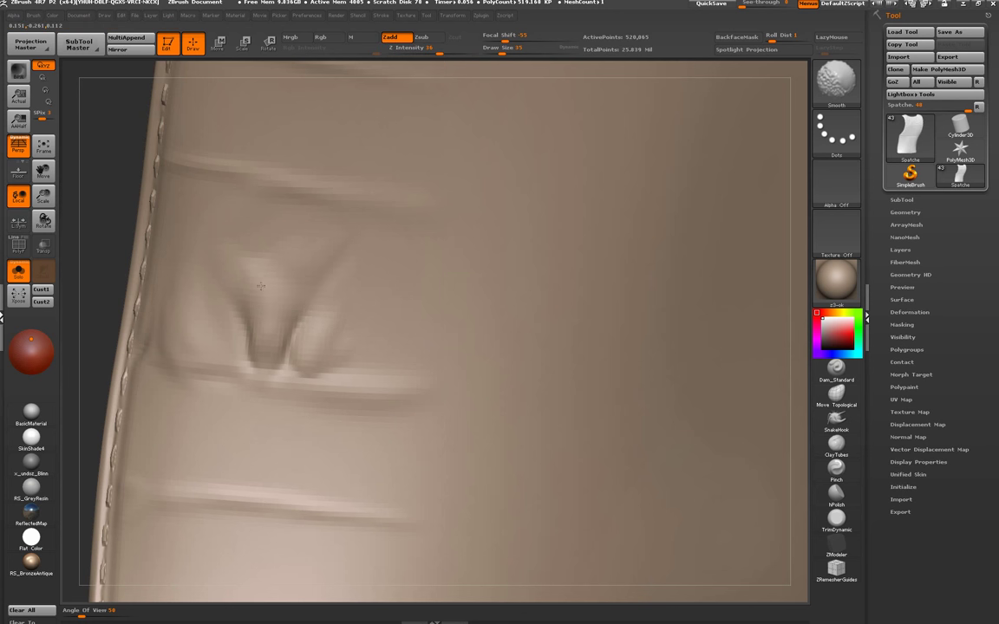
{"action": "left_click_drag", "start_coordinate": [246, 296], "coordinate": [280, 321], "text": "shift"}
{"action": "left_click_drag", "start_coordinate": [256, 364], "coordinate": [274, 325]}
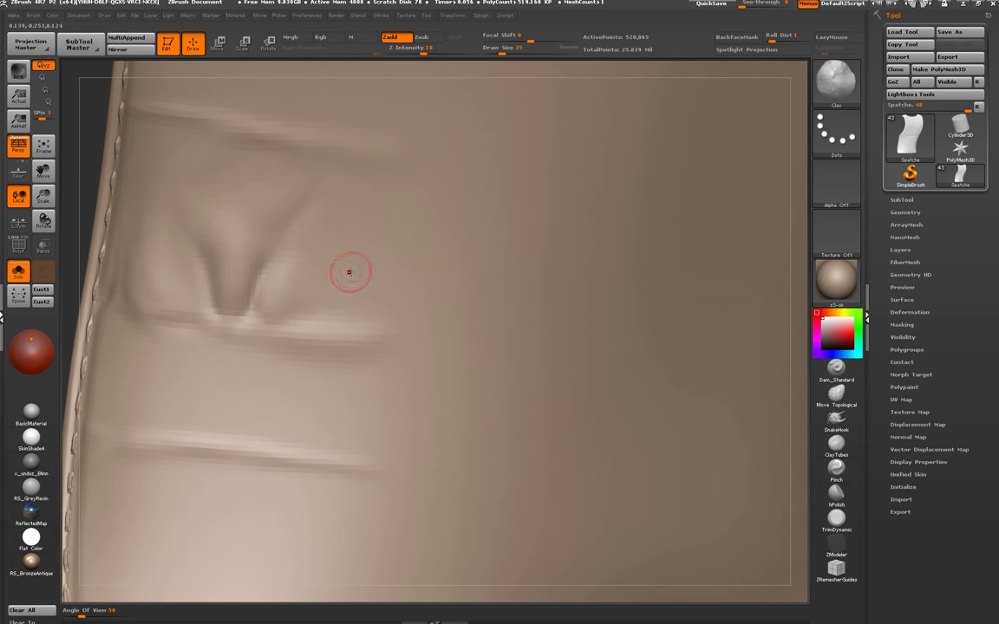
{"action": "key", "text": "alt"}
{"action": "left_click_drag", "start_coordinate": [327, 280], "coordinate": [289, 319]}
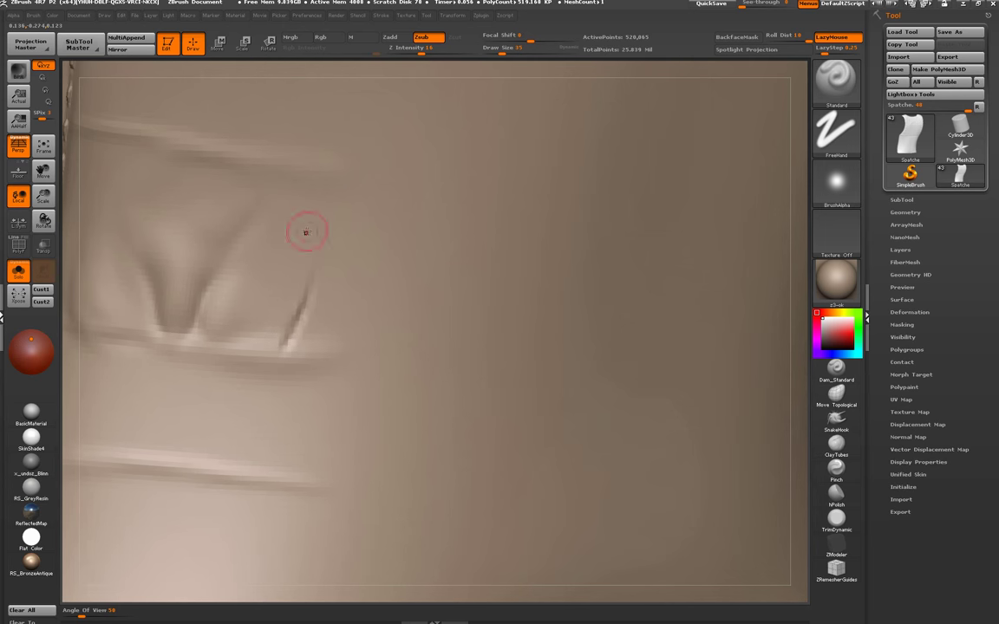
{"action": "key", "text": "shift"}
{"action": "key", "text": "alt"}
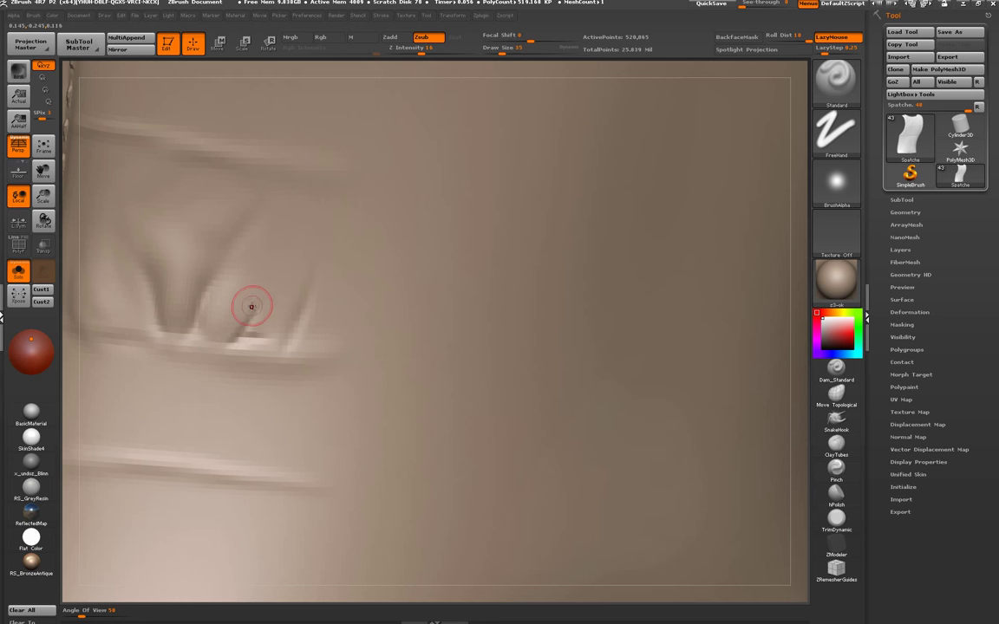
{"action": "mouse_move", "coordinate": [250, 301]}
{"action": "left_mouse_down"}
{"action": "mouse_move", "coordinate": [232, 239]}
{"action": "mouse_move", "coordinate": [285, 331]}
{"action": "mouse_move", "coordinate": [207, 326]}
{"action": "mouse_move", "coordinate": [189, 375]}
{"action": "mouse_move", "coordinate": [205, 318]}
{"action": "mouse_move", "coordinate": [241, 449]}
{"action": "left_mouse_up"}
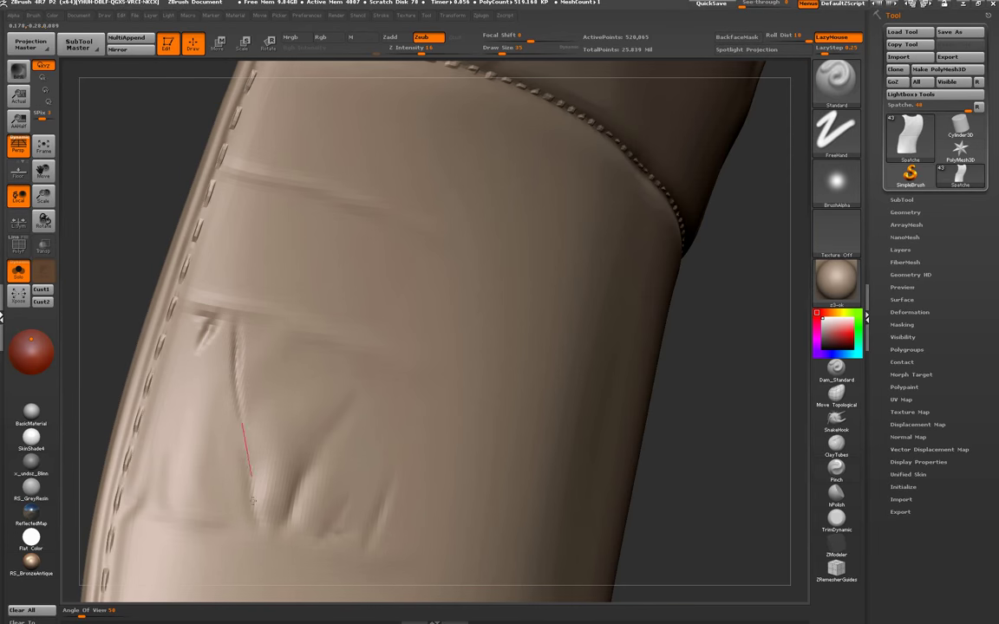
- Add a short Clay stroke along the fold's groove, then smooth it near the stitched edge
{"action": "key", "text": "b"}
{"action": "key", "text": "c"}
{"action": "key", "text": "l"}
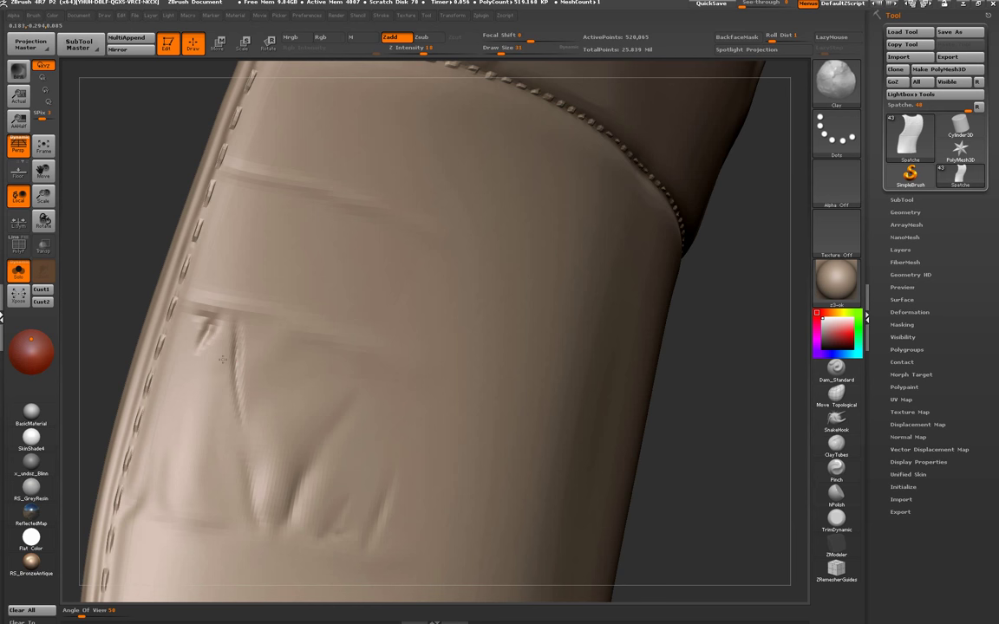
{"action": "left_click_drag", "start_coordinate": [189, 306], "coordinate": [196, 338]}
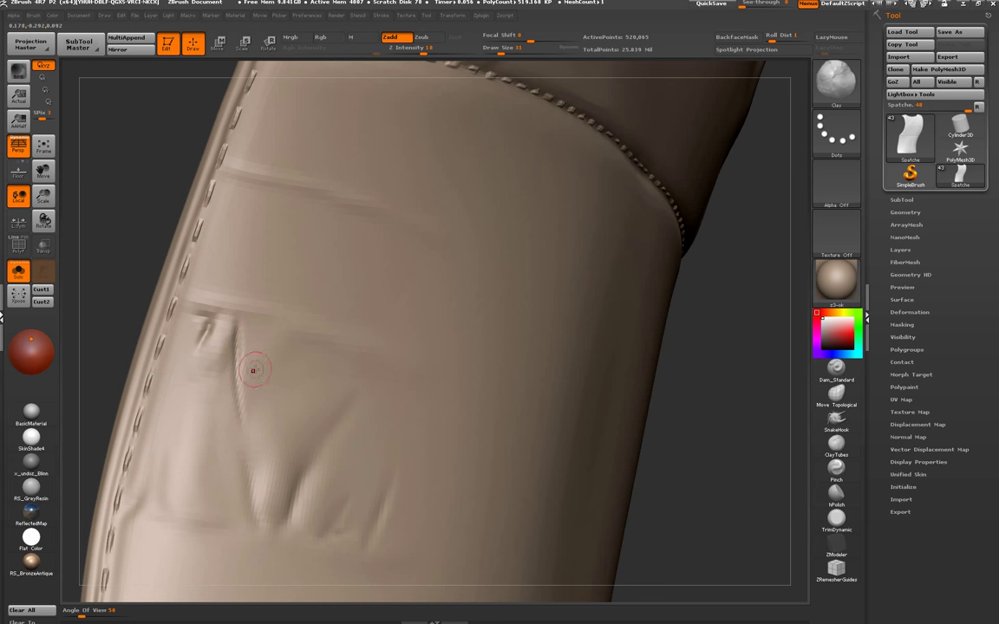
{"action": "left_click_drag", "start_coordinate": [253, 371], "coordinate": [248, 353]}
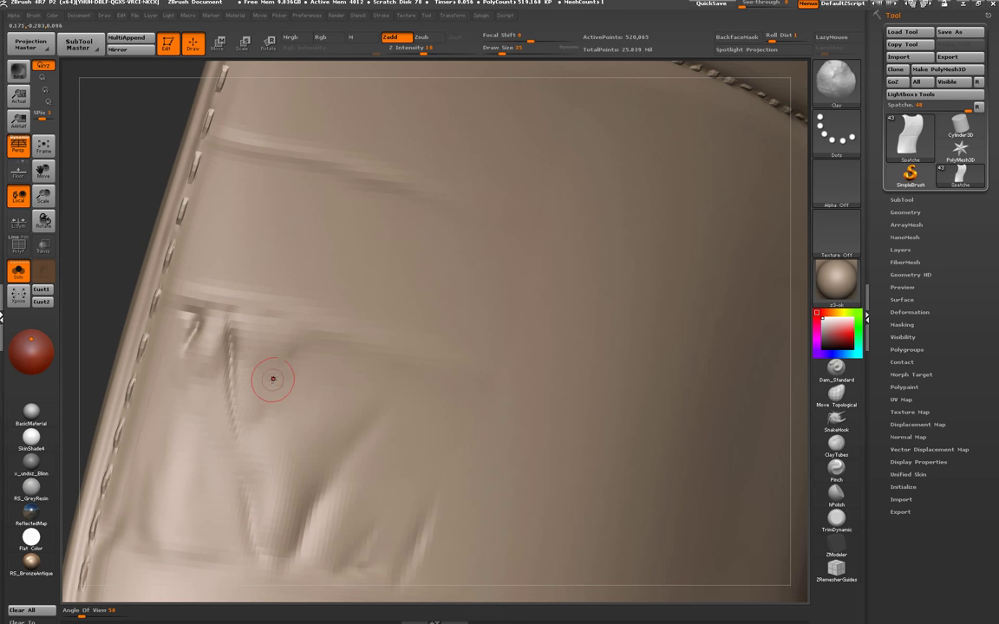
{"action": "left_click_drag", "start_coordinate": [274, 352], "coordinate": [272, 339], "text": "shift"}
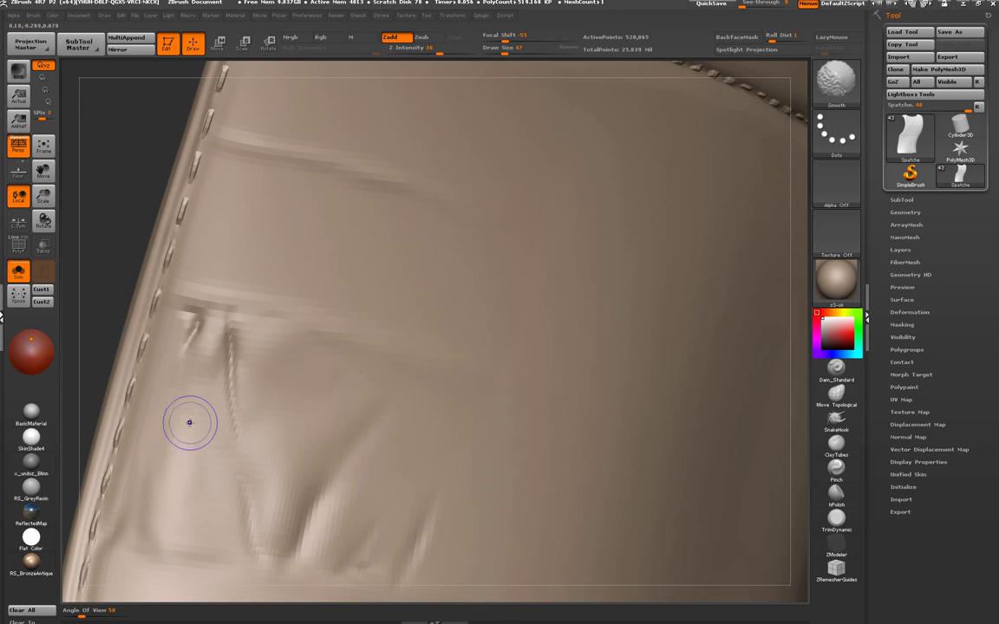
{"action": "left_click_drag", "start_coordinate": [175, 325], "coordinate": [170, 333], "text": "shift"}
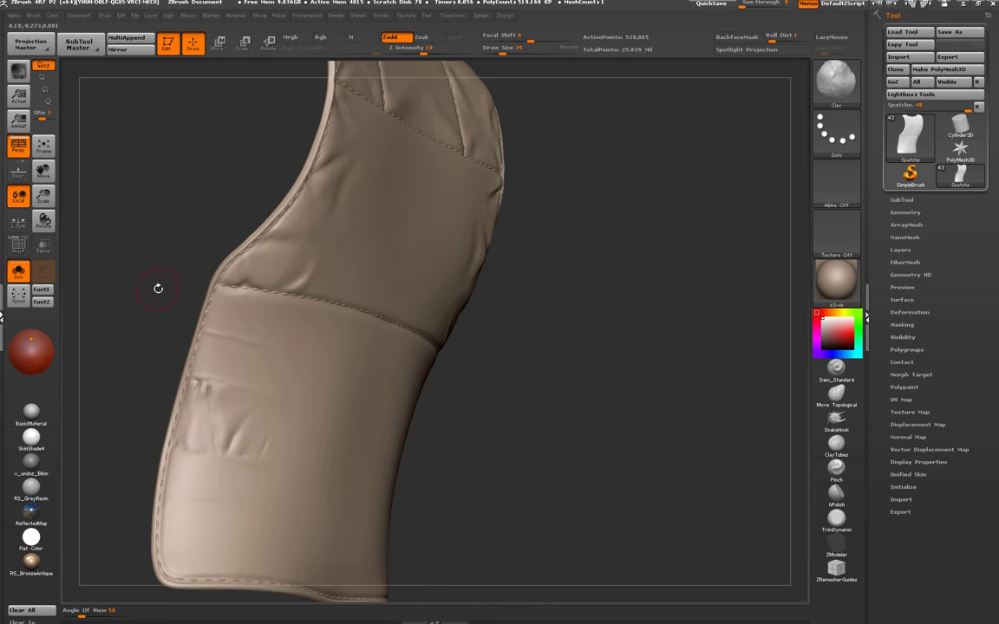
- Carve two small creases side by side just below the horizontal seam
{"action": "mouse_move", "coordinate": [159, 285]}
{"action": "left_mouse_down"}
{"action": "mouse_move", "coordinate": [196, 359]}
{"action": "mouse_move", "coordinate": [263, 383]}
{"action": "left_mouse_up"}
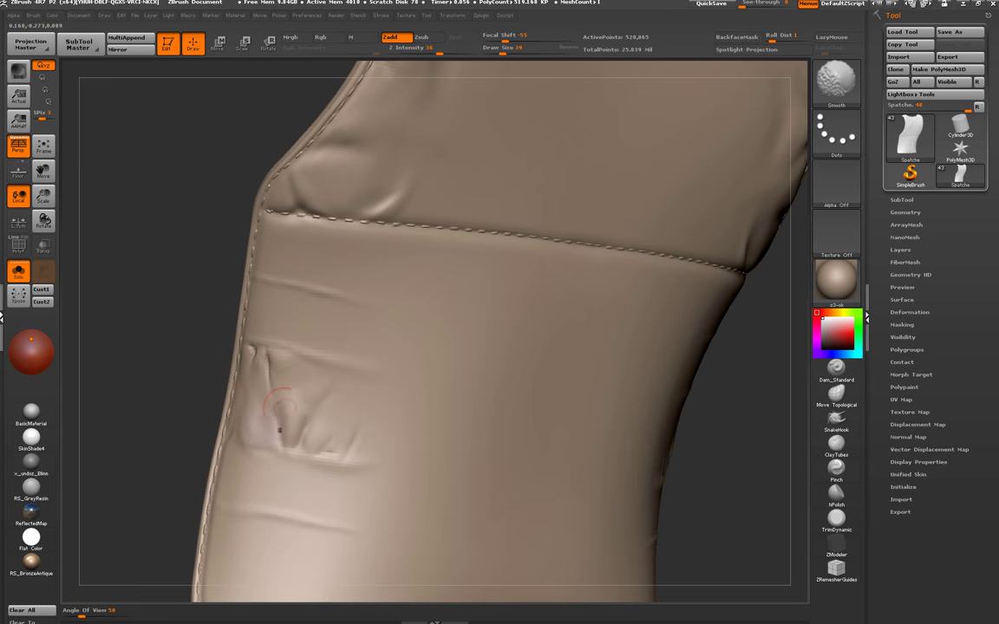
{"action": "mouse_move", "coordinate": [290, 256]}
{"action": "left_mouse_down"}
{"action": "mouse_move", "coordinate": [252, 339]}
{"action": "mouse_move", "coordinate": [261, 356]}
{"action": "mouse_move", "coordinate": [268, 350]}
{"action": "mouse_move", "coordinate": [252, 361]}
{"action": "mouse_move", "coordinate": [317, 314]}
{"action": "left_mouse_up"}
{"action": "left_click_drag", "start_coordinate": [321, 401], "coordinate": [314, 363]}
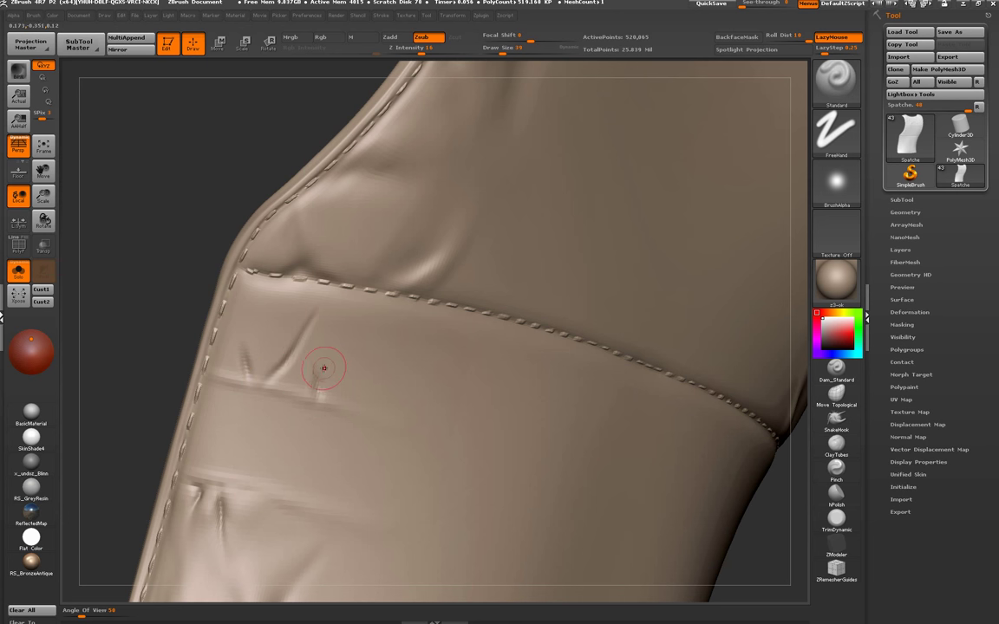
{"action": "left_click_drag", "start_coordinate": [332, 404], "coordinate": [372, 364]}
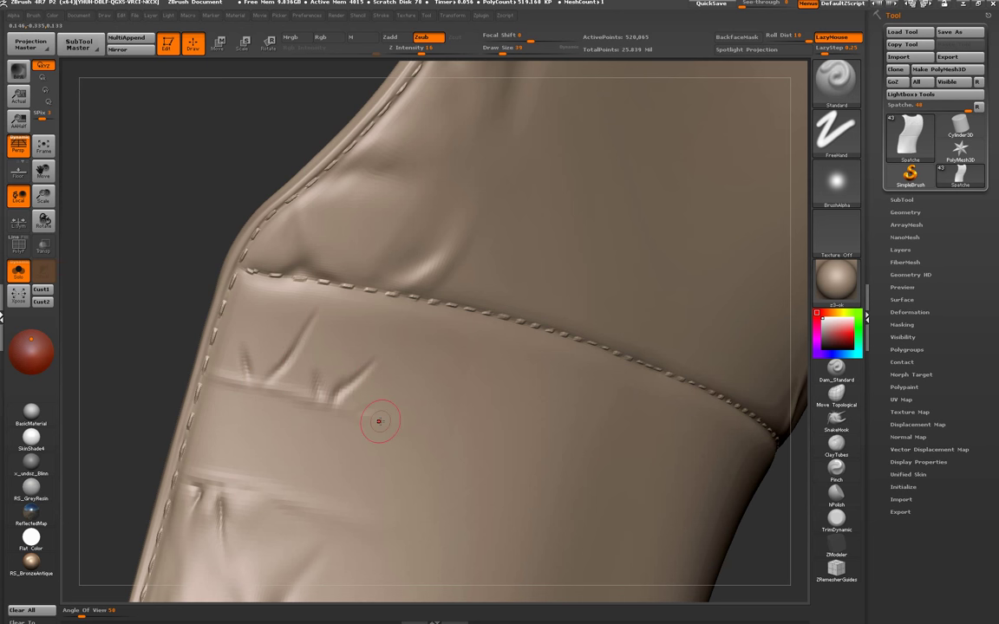
- Build a V-shaped pinch fold with the Clay brush, undo a bad stroke, and smooth it
{"action": "key", "text": "b"}
{"action": "key", "text": "c"}
{"action": "key", "text": "l"}
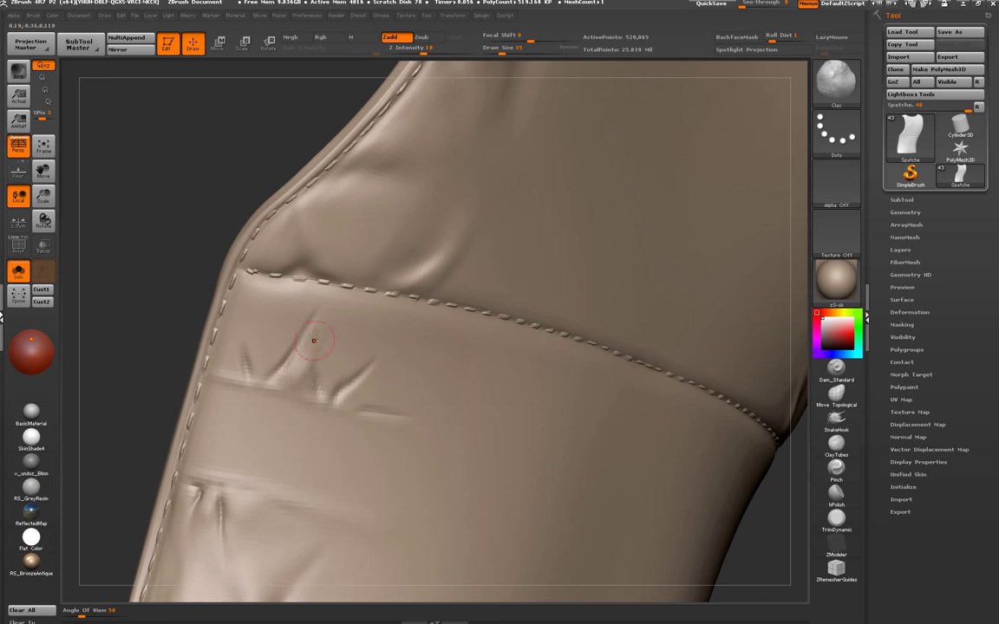
{"action": "left_click_drag", "start_coordinate": [256, 382], "coordinate": [215, 358]}
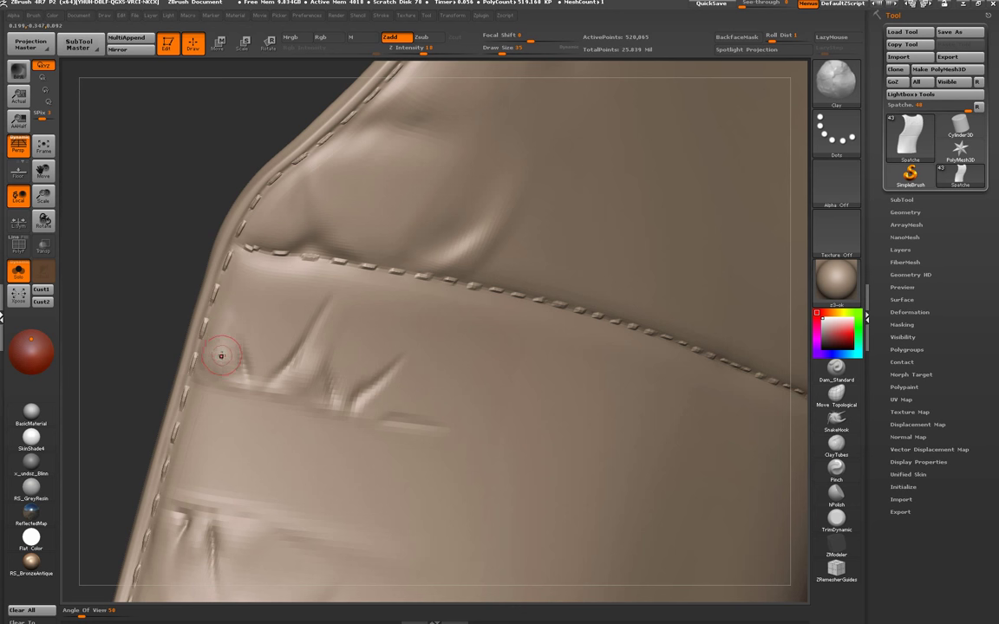
{"action": "left_click_drag", "start_coordinate": [252, 302], "coordinate": [267, 349]}
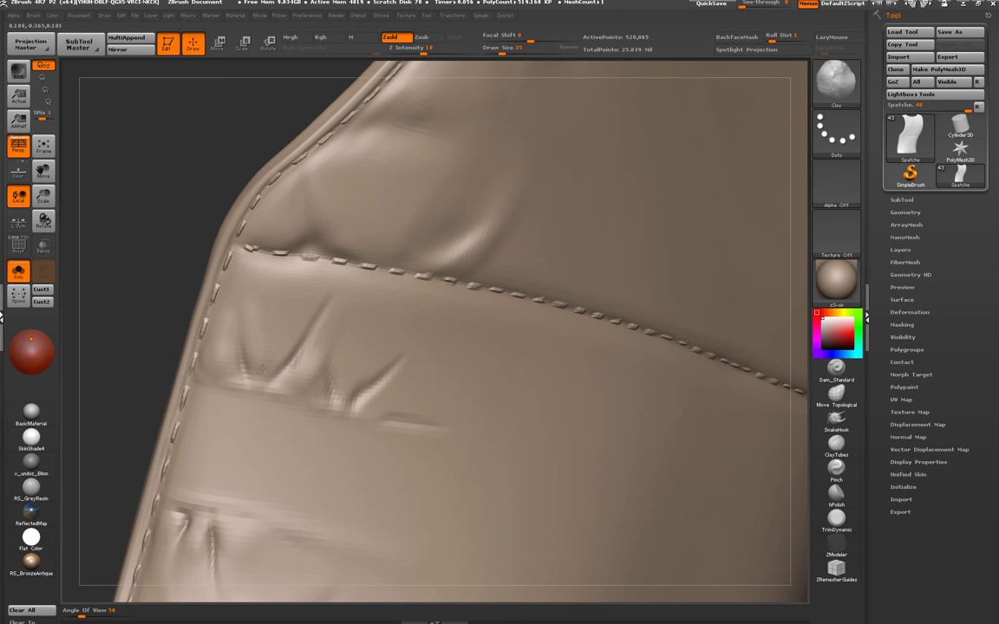
{"action": "key", "text": "shift"}
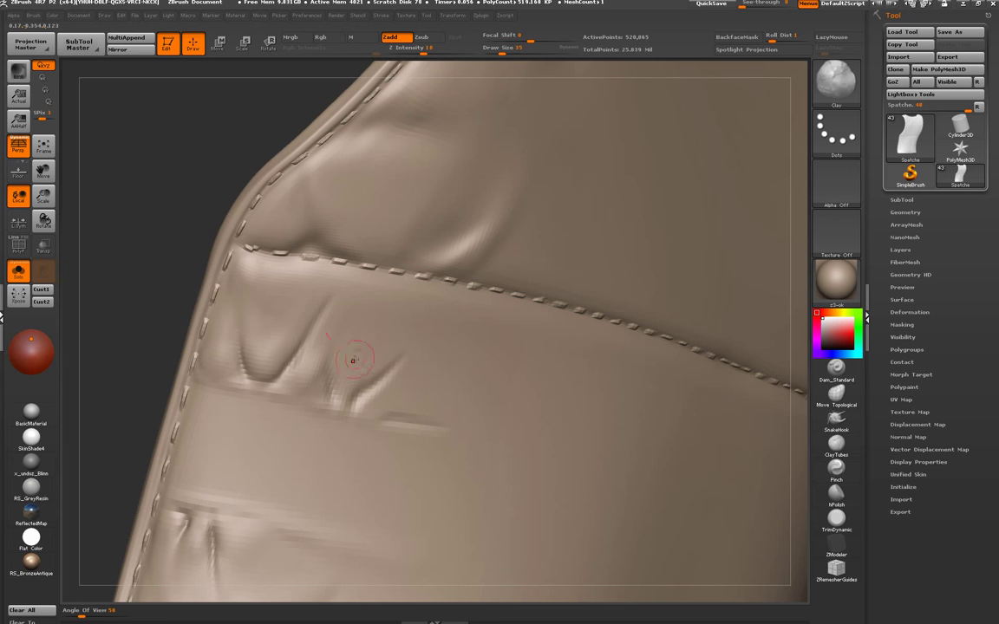
{"action": "key", "text": "ctrl+z"}
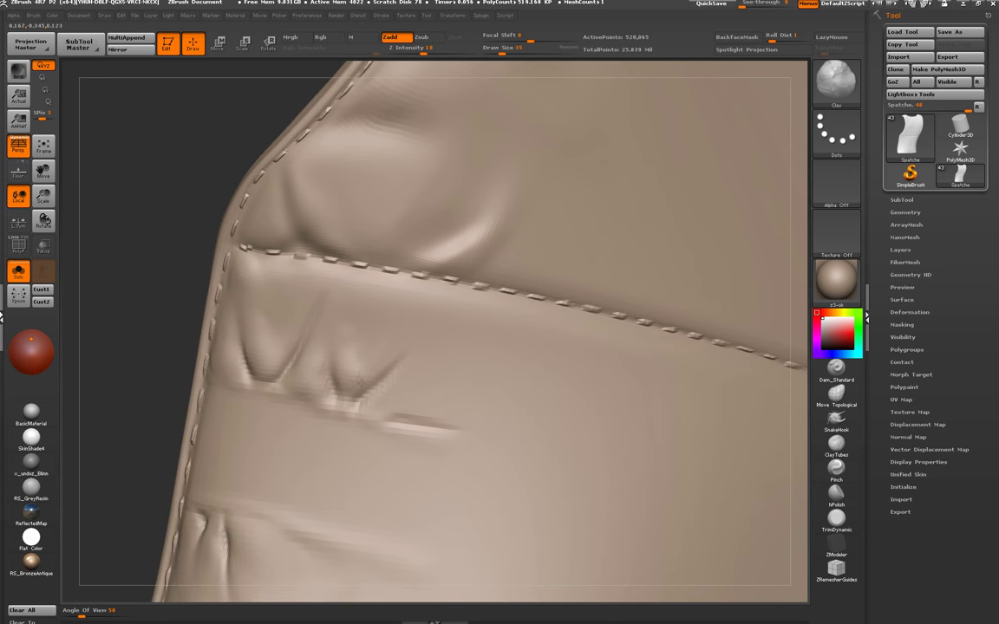
{"action": "key", "text": "shift"}
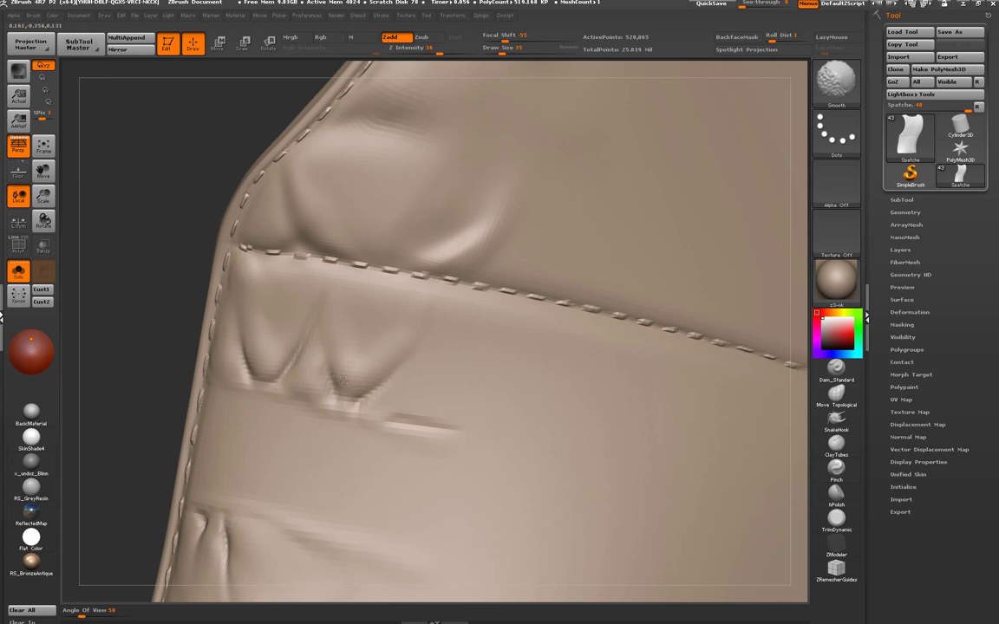
{"action": "right_click_drag", "start_coordinate": [342, 382], "coordinate": [287, 373]}
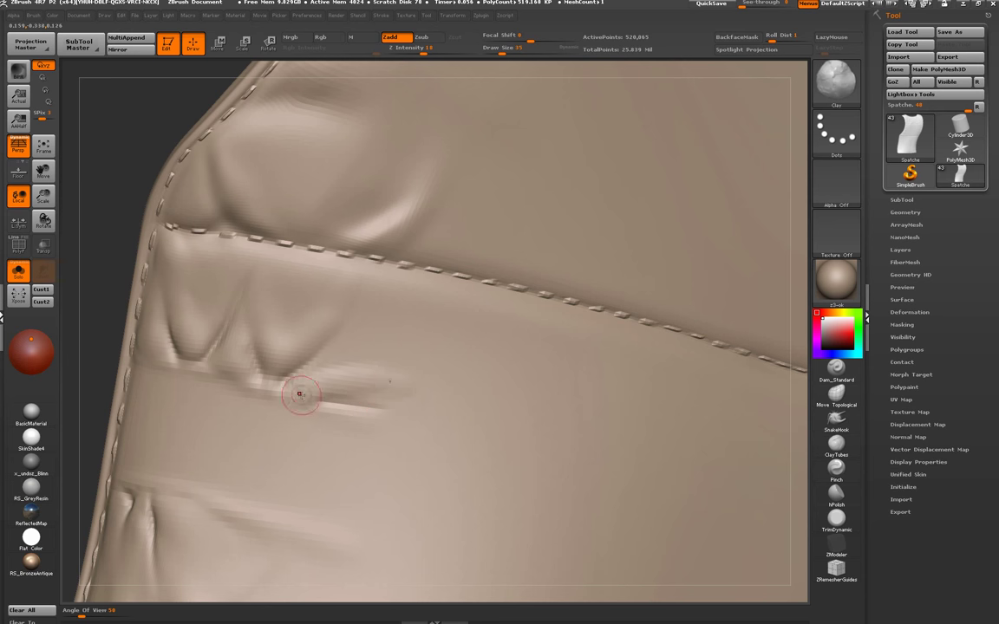
{"action": "key", "text": "shift"}
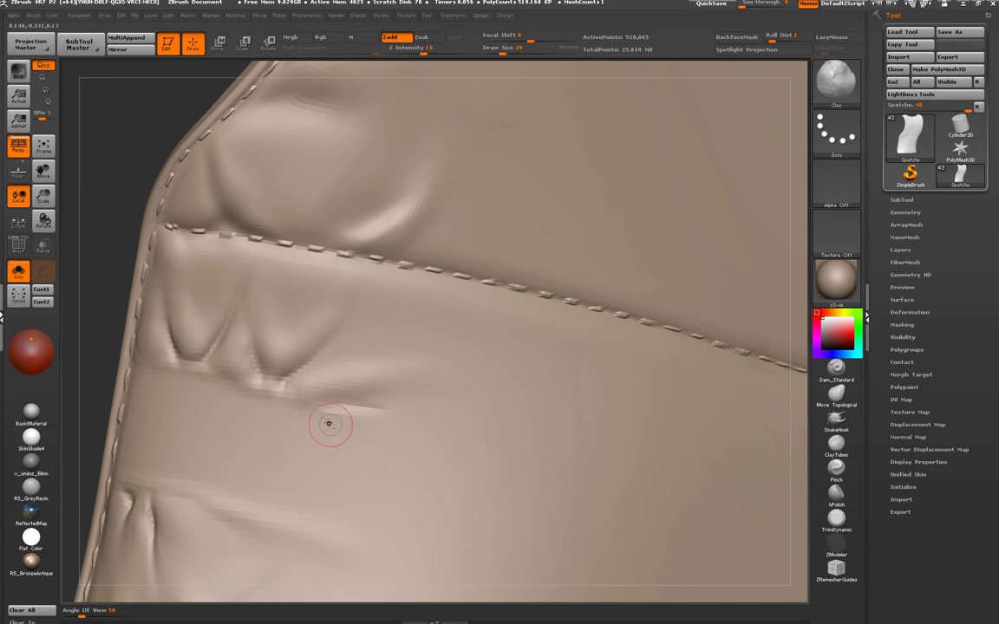
{"action": "right_click_drag", "start_coordinate": [345, 389], "coordinate": [245, 392]}
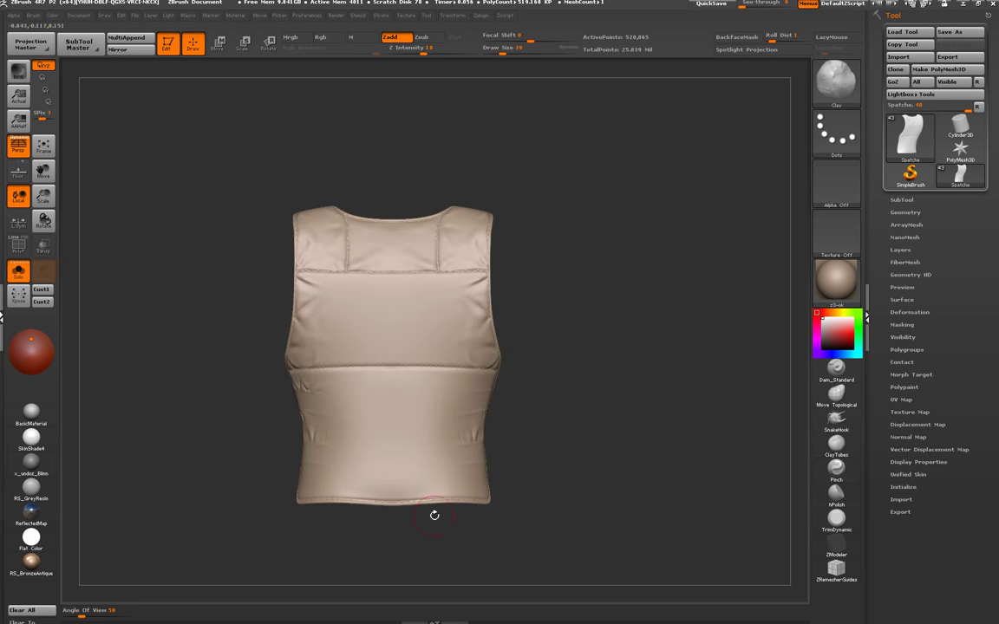
{"action": "mouse_move", "coordinate": [537, 406]}
{"action": "right_mouse_down"}
{"action": "mouse_move", "coordinate": [428, 415]}
{"action": "mouse_move", "coordinate": [392, 440]}
{"action": "mouse_move", "coordinate": [589, 404]}
{"action": "right_mouse_up"}
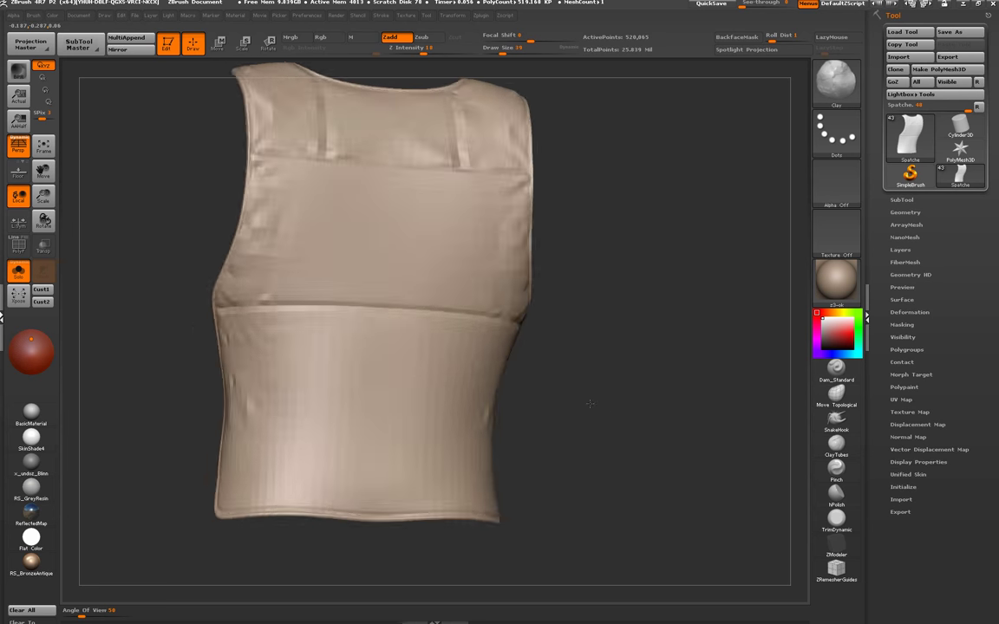
{"action": "key", "text": "ctrl"}
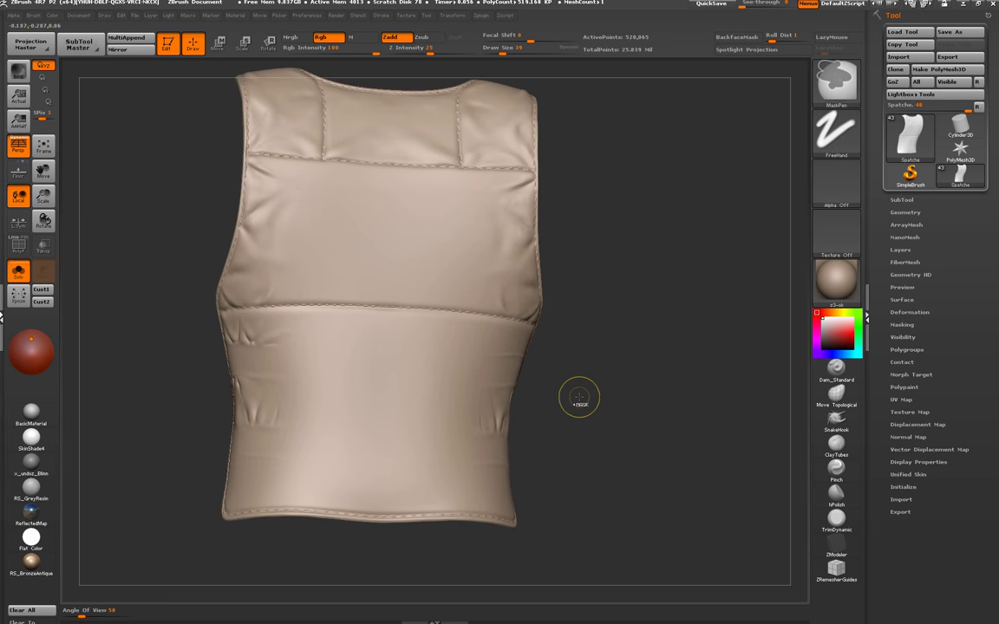
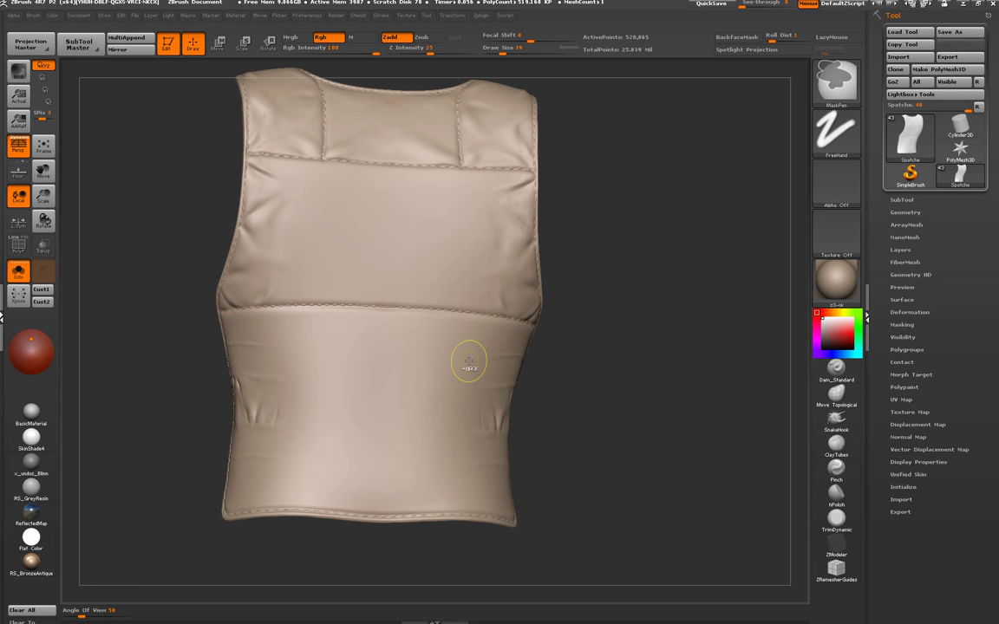
- Zoom in on the vest's left side seam and undo the stray sculpt stroke
{"action": "left_click_drag", "start_coordinate": [540, 421], "coordinate": [506, 417]}
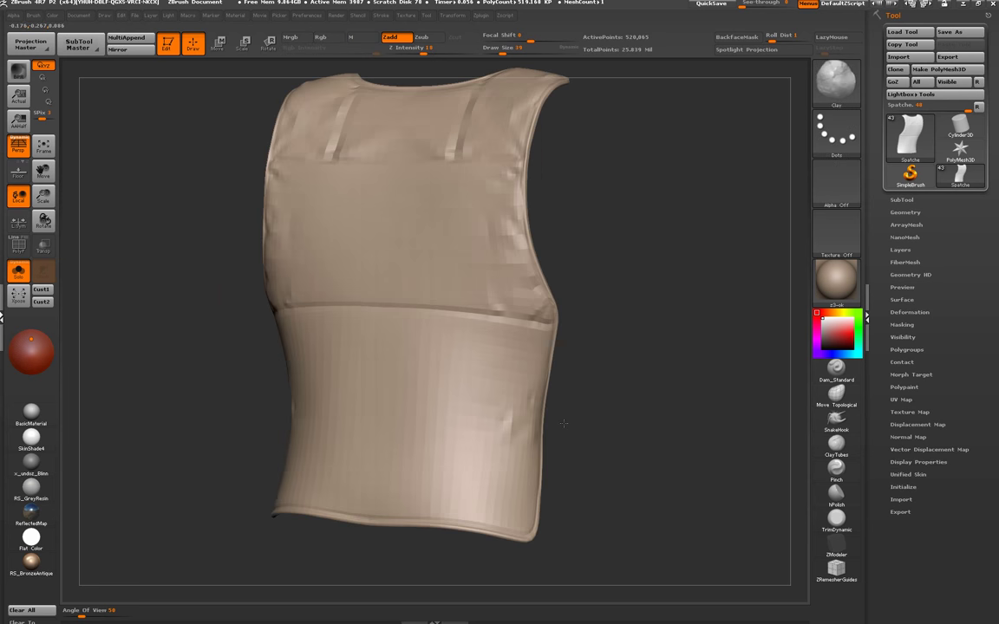
{"action": "key", "text": "ctrl"}
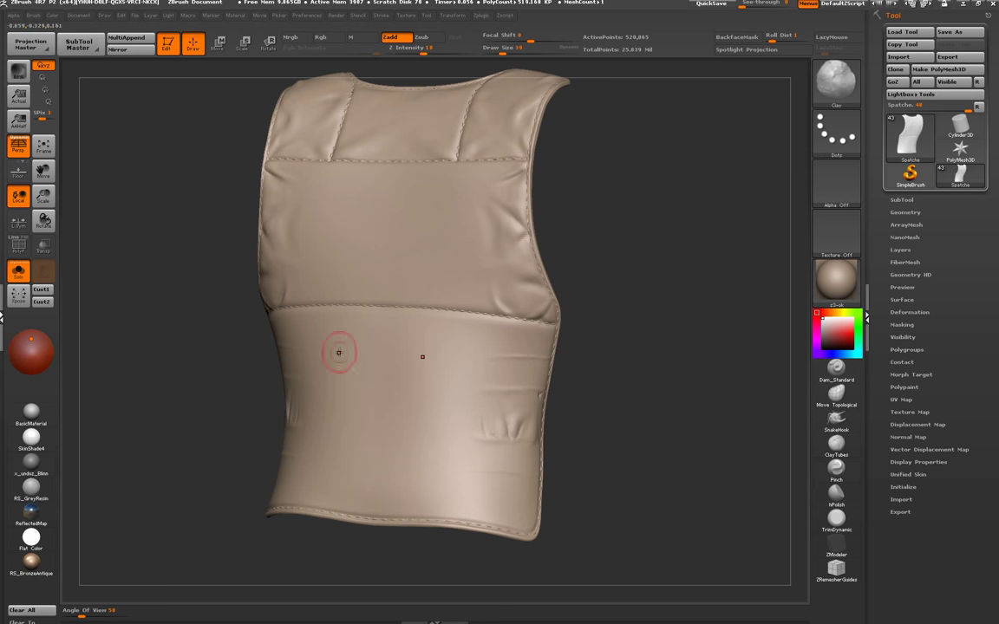
{"action": "mouse_move", "coordinate": [631, 491]}
{"action": "left_mouse_down"}
{"action": "mouse_move", "coordinate": [85, 398]}
{"action": "mouse_move", "coordinate": [265, 512]}
{"action": "mouse_move", "coordinate": [392, 404]}
{"action": "mouse_move", "coordinate": [378, 372]}
{"action": "mouse_move", "coordinate": [339, 352]}
{"action": "mouse_move", "coordinate": [289, 341]}
{"action": "mouse_move", "coordinate": [257, 347]}
{"action": "left_mouse_up"}
{"action": "left_click", "coordinate": [256, 359]}
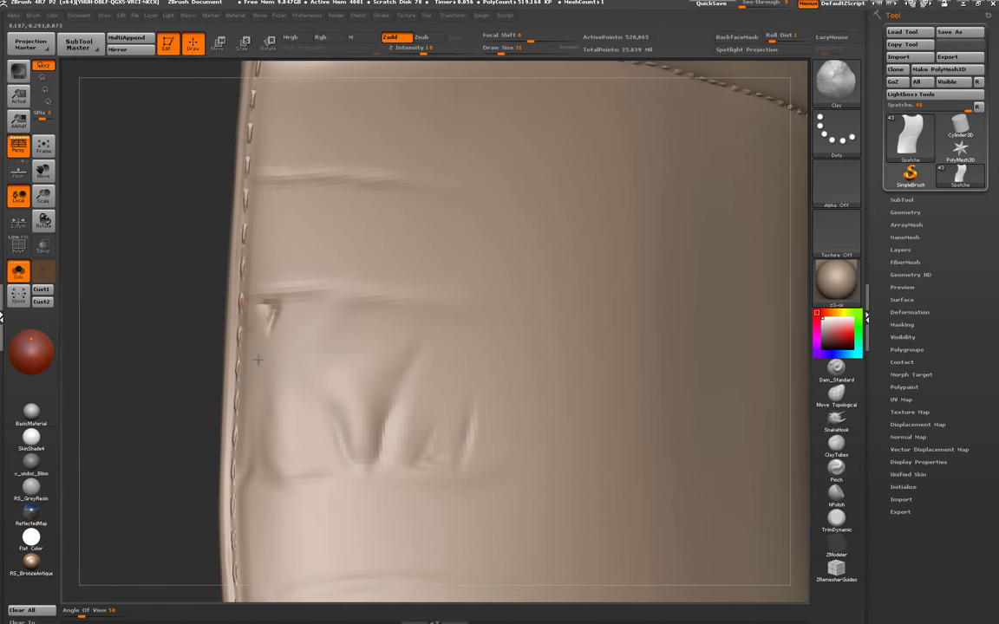
{"action": "left_click", "coordinate": [131, 19]}
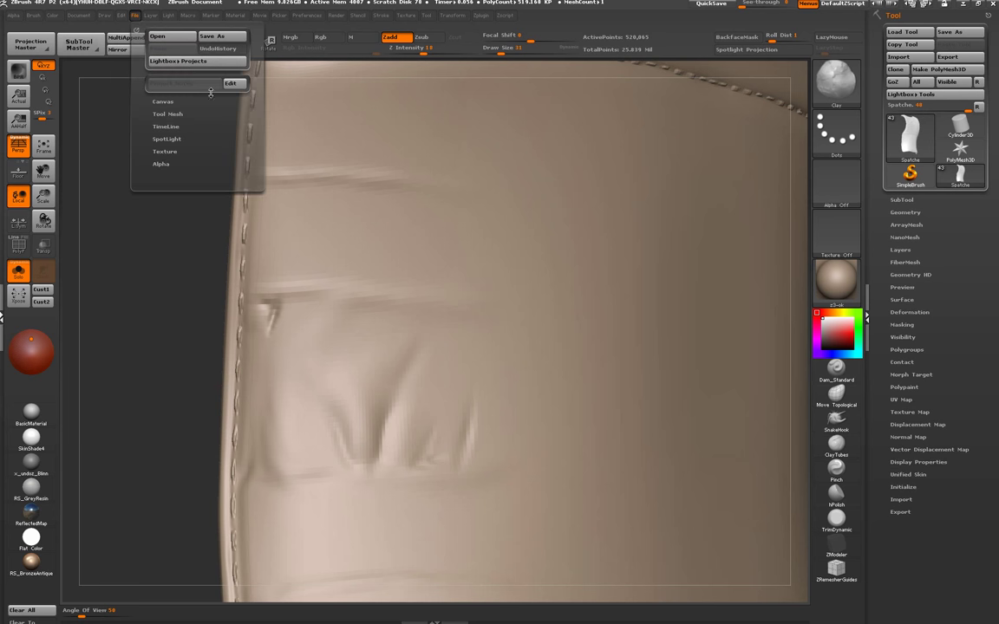
{"action": "left_click", "coordinate": [123, 16]}
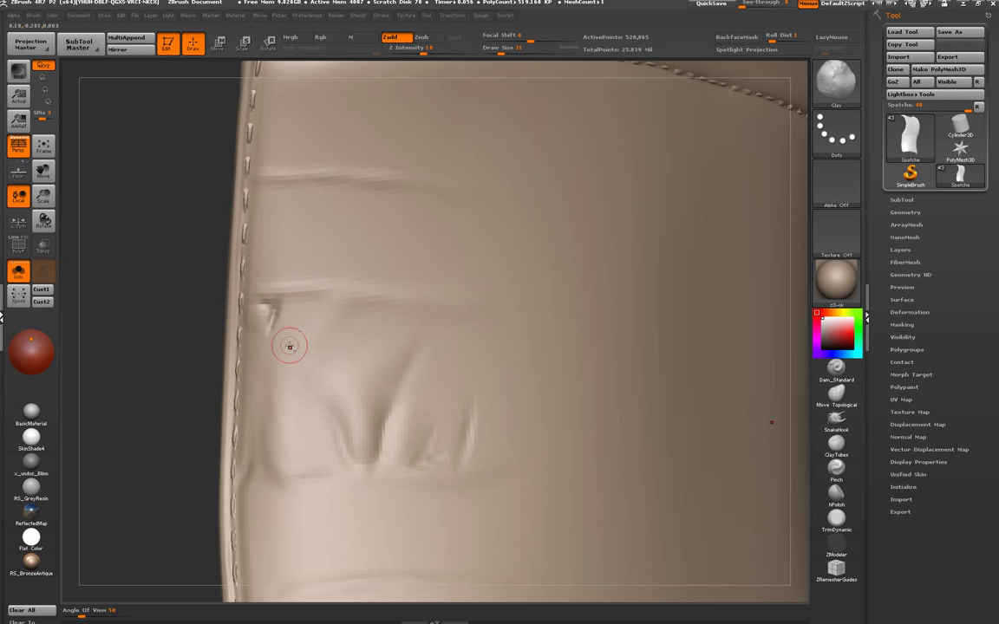
{"action": "key", "text": "ctrl+z"}
- Shift-smooth the folds beside the seam with the brush shrunk to size 23
{"action": "key", "text": "shift"}
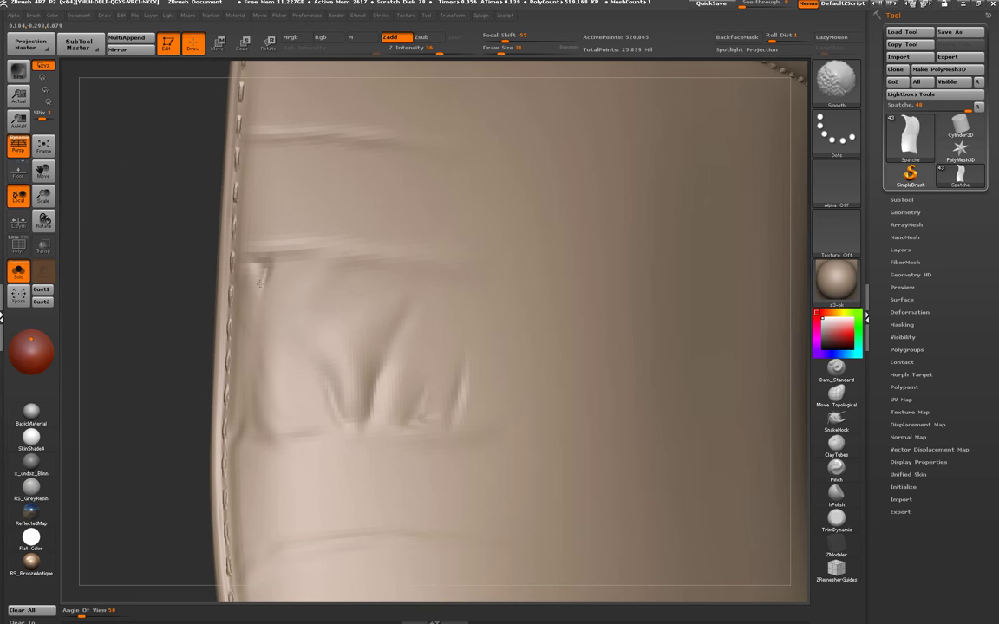
{"action": "left_click_drag", "start_coordinate": [267, 300], "coordinate": [253, 284]}
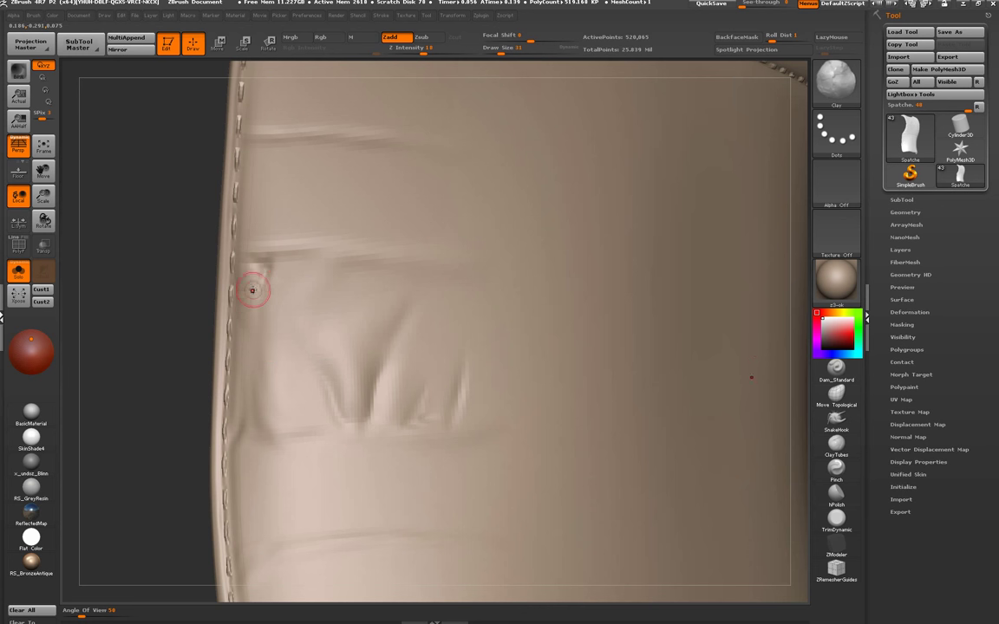
{"action": "key", "text": "bracketleft"}
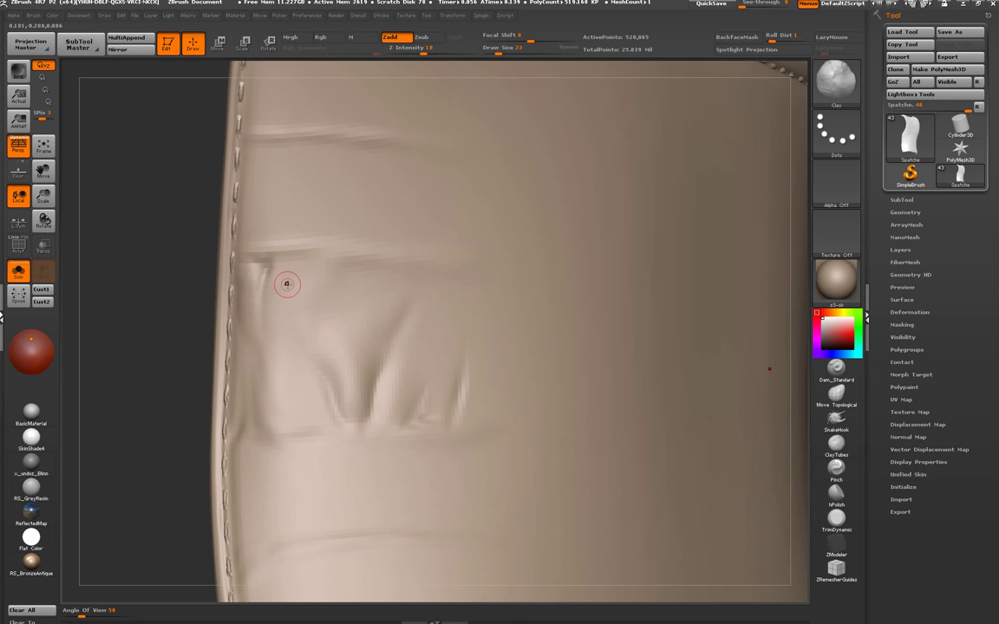
{"action": "key", "text": "shift"}
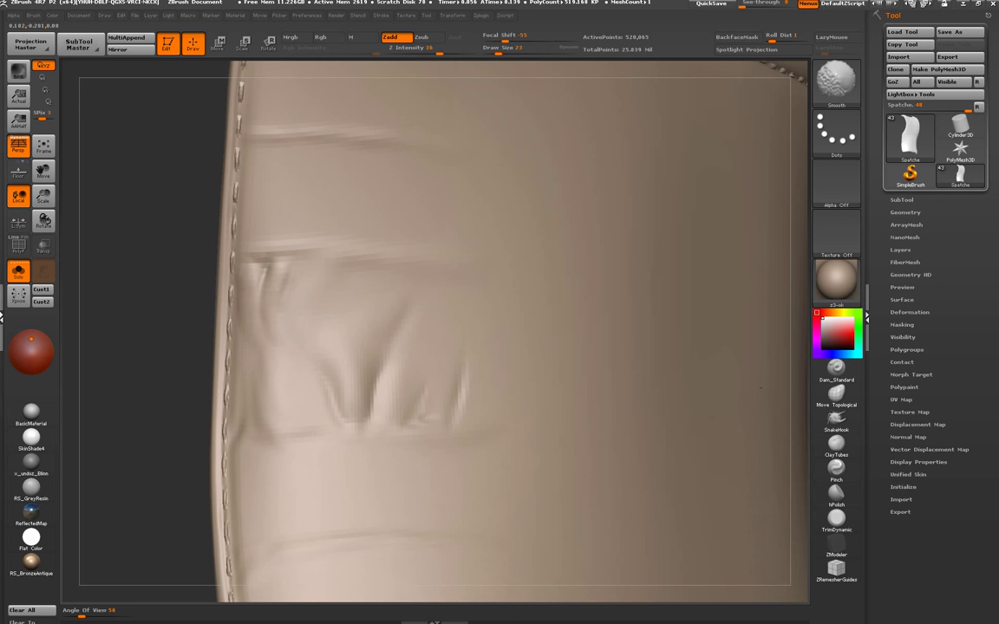
{"action": "left_click_drag", "start_coordinate": [280, 336], "coordinate": [198, 274], "text": "shift"}
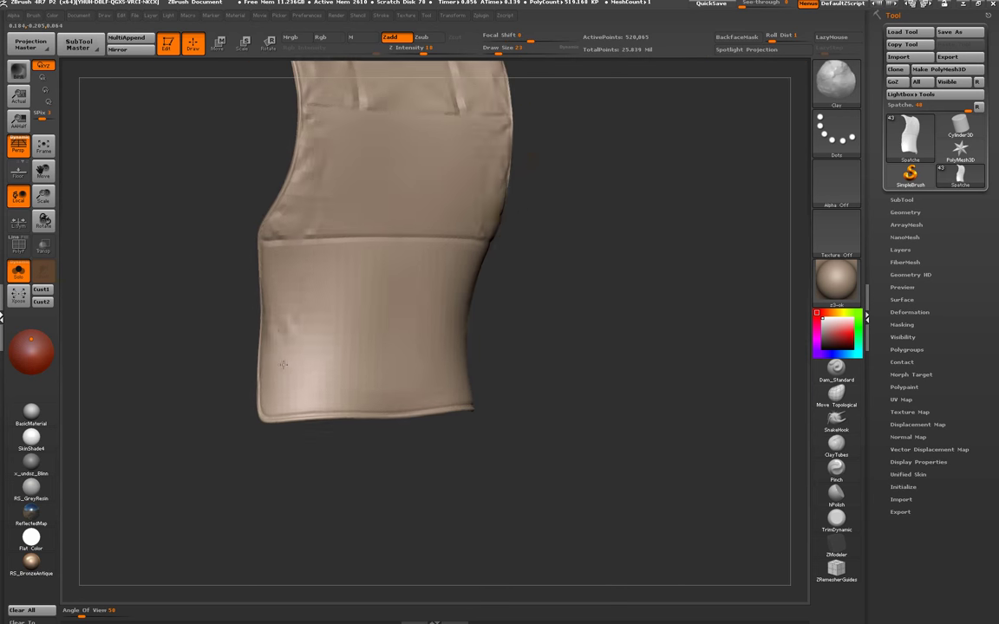
- Carve a crease into the left-side wrinkle with the Standard brush, Zsub and LazyMouse
{"action": "mouse_move", "coordinate": [279, 388]}
{"action": "left_mouse_down", "text": "shift"}
{"action": "mouse_move", "coordinate": [297, 309]}
{"action": "mouse_move", "coordinate": [290, 297]}
{"action": "mouse_move", "coordinate": [282, 317]}
{"action": "left_mouse_up", "text": "shift"}
{"action": "key", "text": "b"}
{"action": "key", "text": "s"}
{"action": "key", "text": "t"}
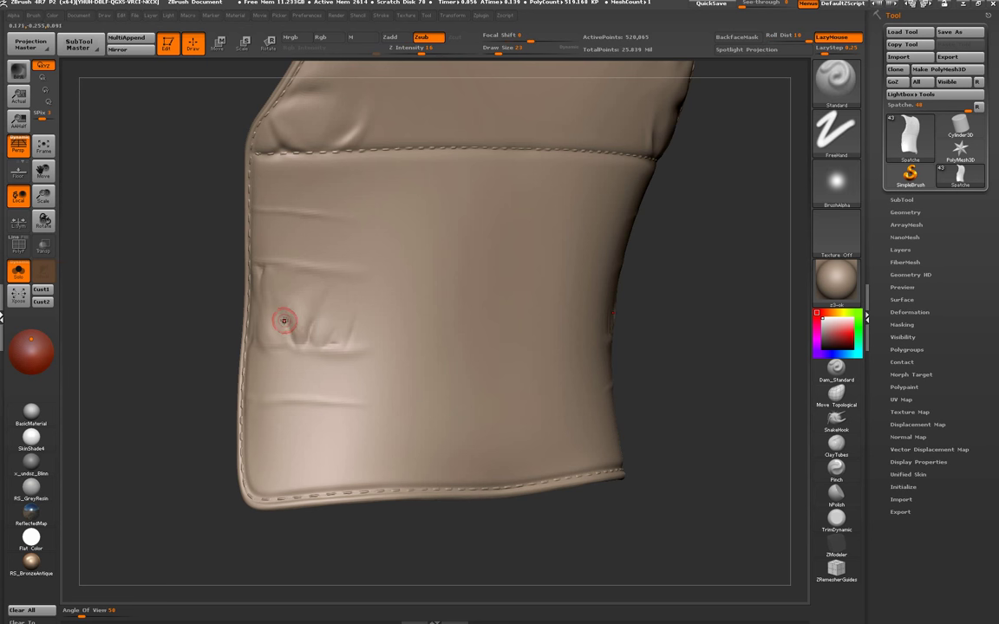
{"action": "left_click_drag", "start_coordinate": [290, 331], "coordinate": [292, 340]}
{"action": "key", "text": "shift"}
- Extend the wrinkle fold downward, soften it, and reshape the lower-left fold
{"action": "left_click_drag", "start_coordinate": [240, 368], "coordinate": [281, 349]}
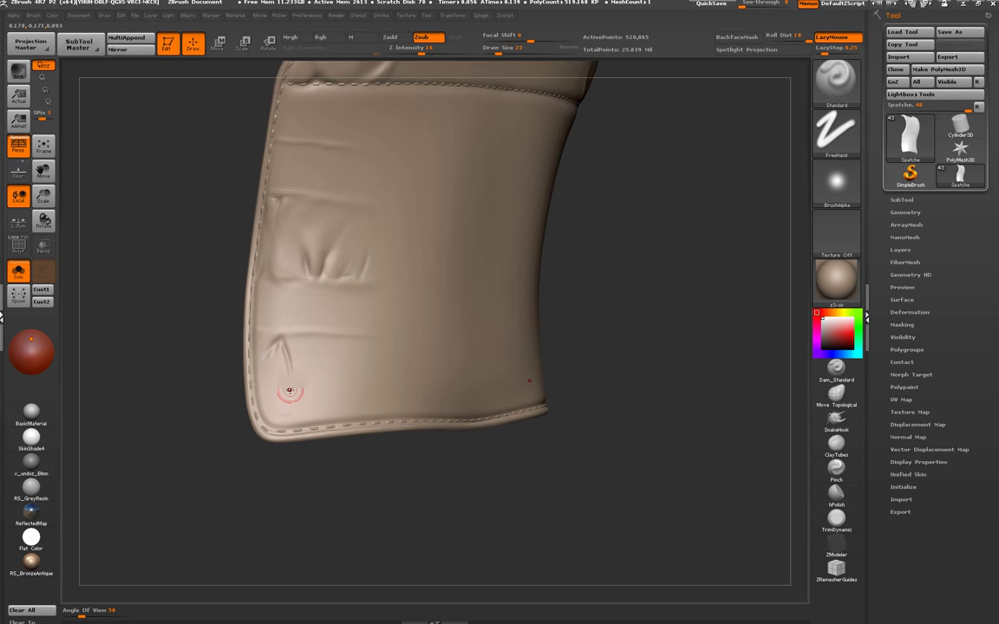
{"action": "mouse_move", "coordinate": [327, 362]}
{"action": "left_mouse_down"}
{"action": "mouse_move", "coordinate": [321, 346]}
{"action": "mouse_move", "coordinate": [365, 373]}
{"action": "left_mouse_up"}
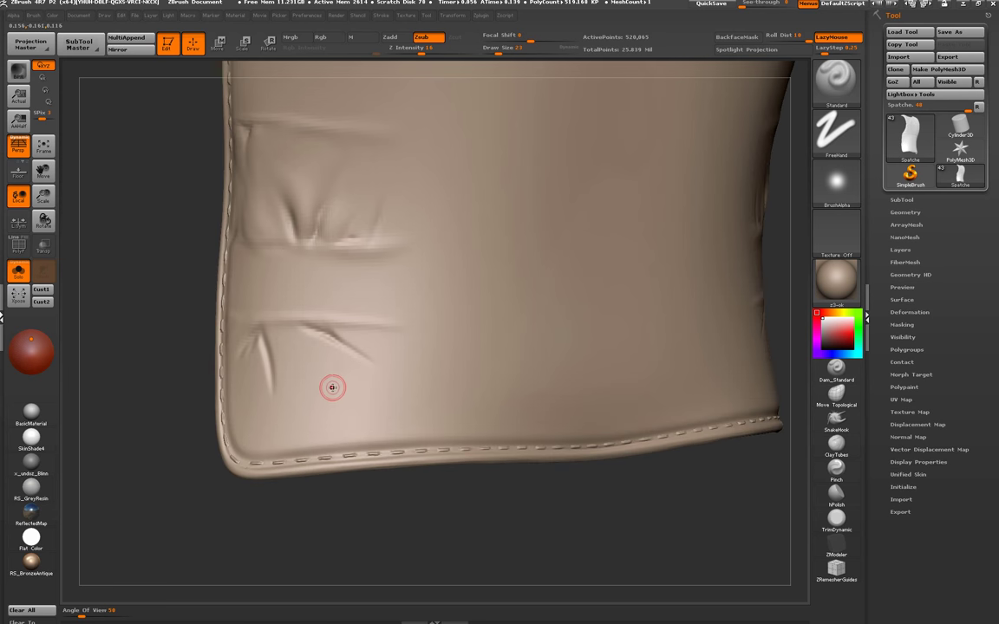
{"action": "left_click_drag", "start_coordinate": [285, 356], "coordinate": [261, 346]}
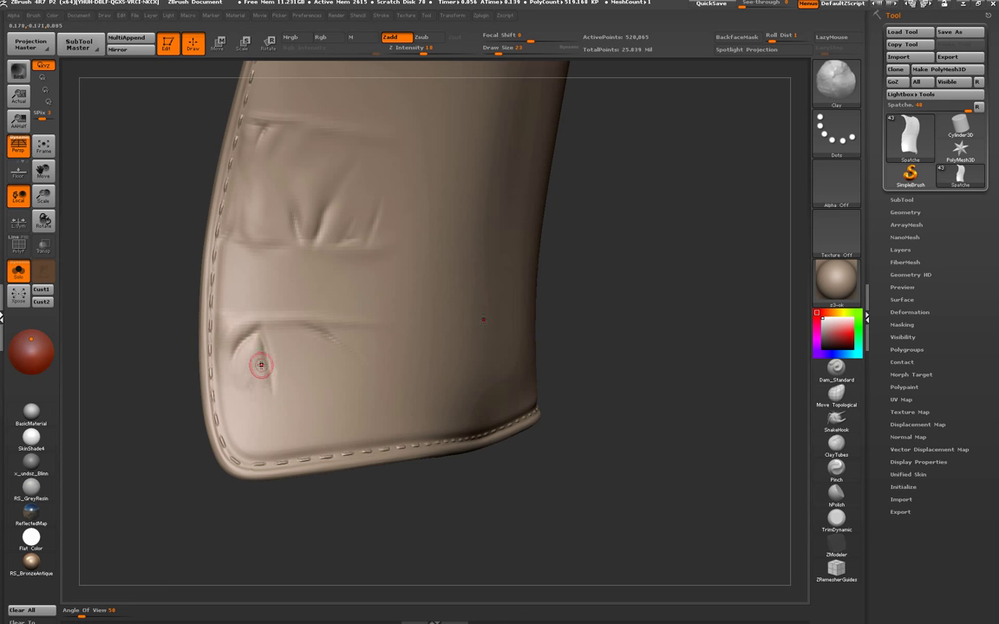
{"action": "left_click_drag", "start_coordinate": [261, 365], "coordinate": [267, 426]}
{"action": "left_click_drag", "start_coordinate": [247, 351], "coordinate": [233, 355], "text": "shift"}
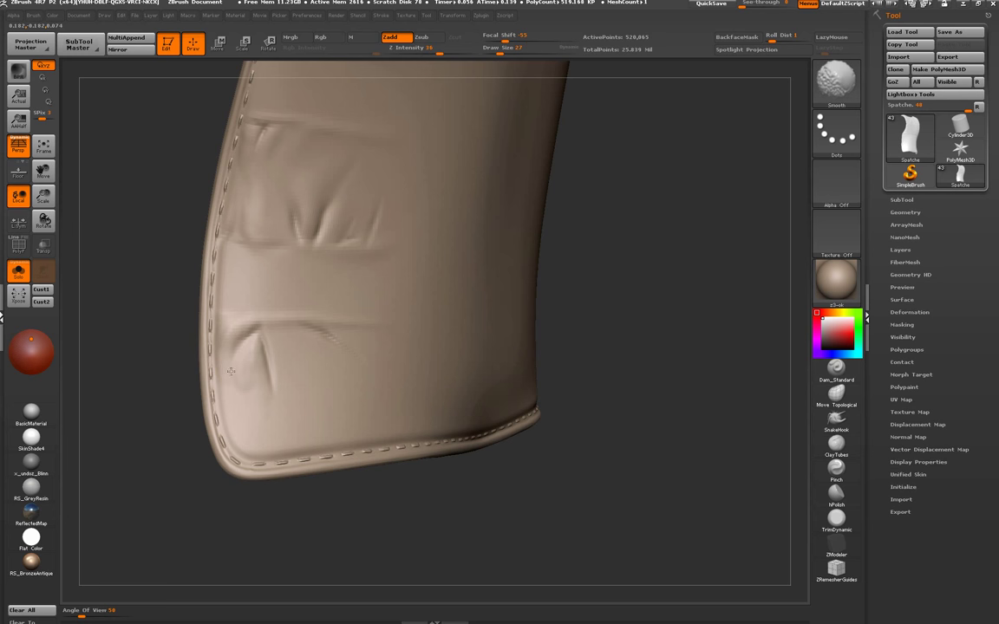
{"action": "left_click_drag", "start_coordinate": [199, 414], "coordinate": [238, 383]}
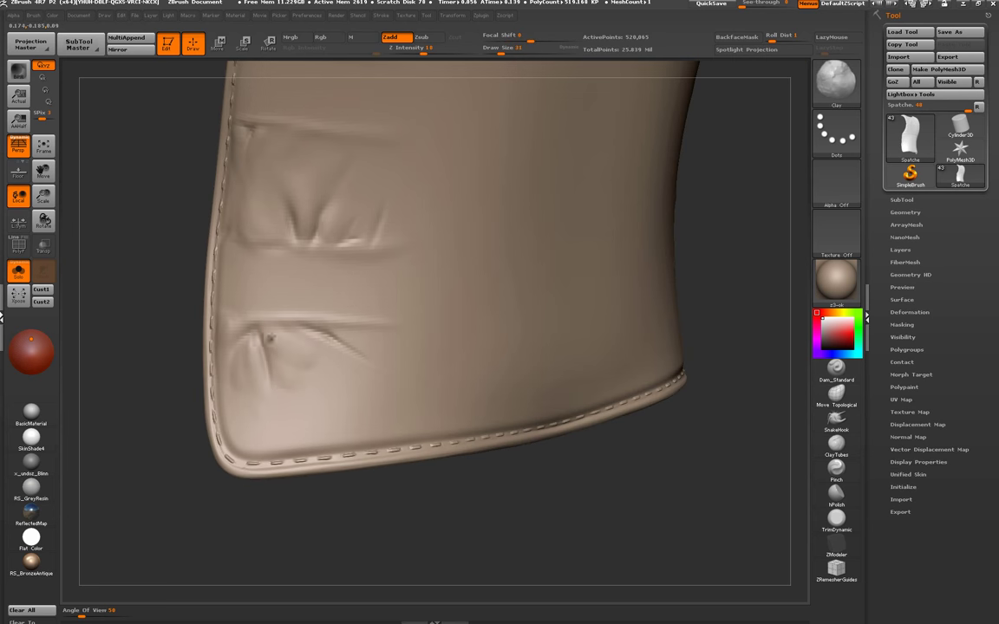
{"action": "mouse_move", "coordinate": [269, 340]}
{"action": "left_mouse_down"}
{"action": "mouse_move", "coordinate": [315, 360]}
{"action": "mouse_move", "coordinate": [324, 383]}
{"action": "left_mouse_up"}
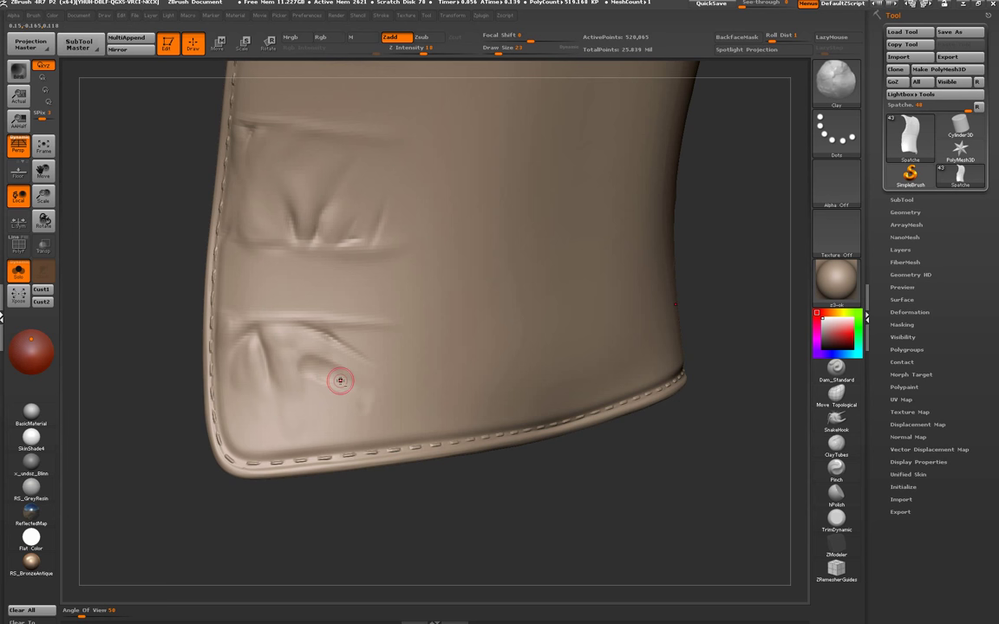
- Soften the fold on the lower panel with the brush at size 23
{"action": "left_click_drag", "start_coordinate": [347, 507], "coordinate": [312, 511]}
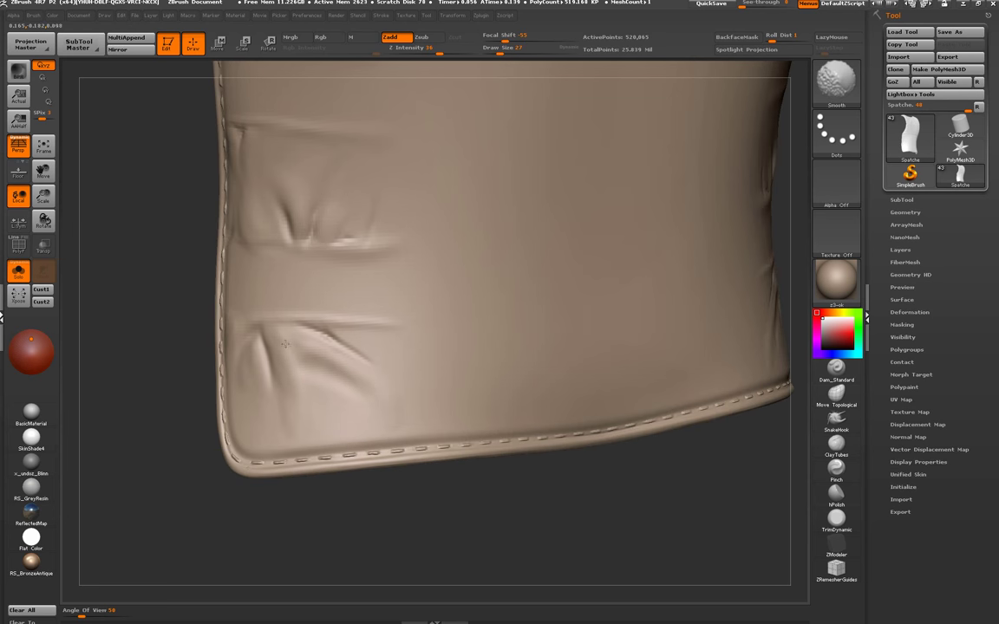
{"action": "key", "text": "bracketright"}
{"action": "key", "text": "bracketleft"}
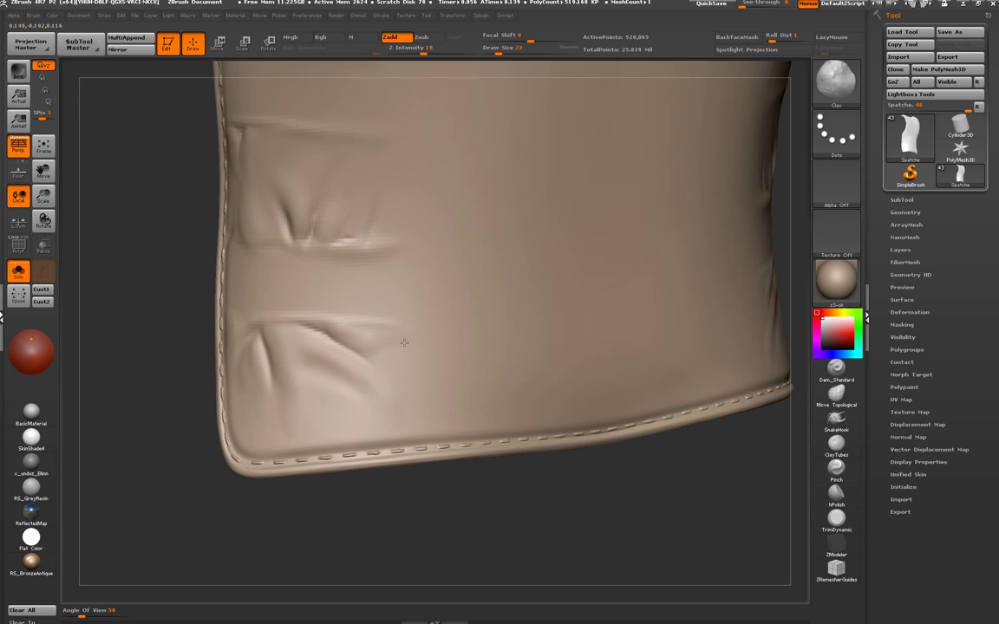
{"action": "left_click_drag", "start_coordinate": [343, 342], "coordinate": [373, 335], "text": "shift"}
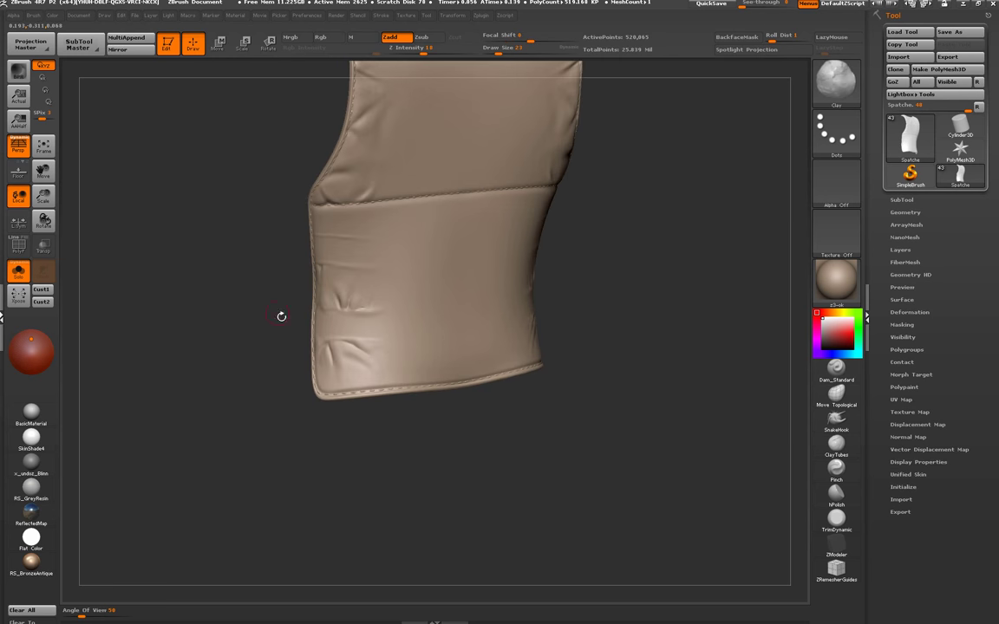
{"action": "left_click_drag", "start_coordinate": [281, 316], "coordinate": [284, 315], "text": "alt"}
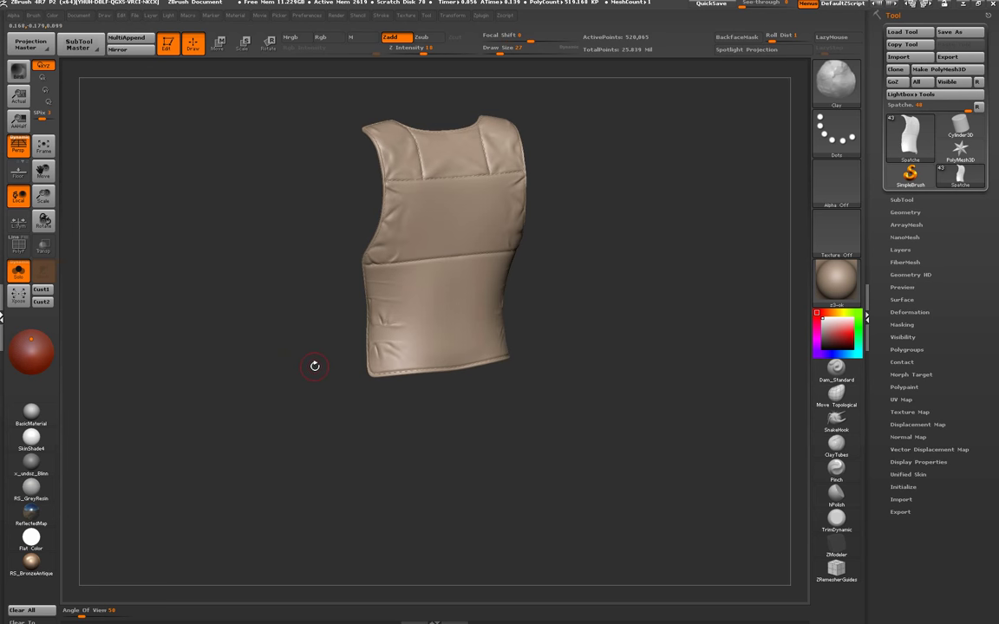
- Deepen the upper-panel groove and build a V-shaped Clay fold above the seam
{"action": "mouse_move", "coordinate": [233, 323]}
{"action": "left_mouse_down"}
{"action": "mouse_move", "coordinate": [185, 237]}
{"action": "mouse_move", "coordinate": [235, 259]}
{"action": "mouse_move", "coordinate": [222, 248]}
{"action": "left_mouse_up"}
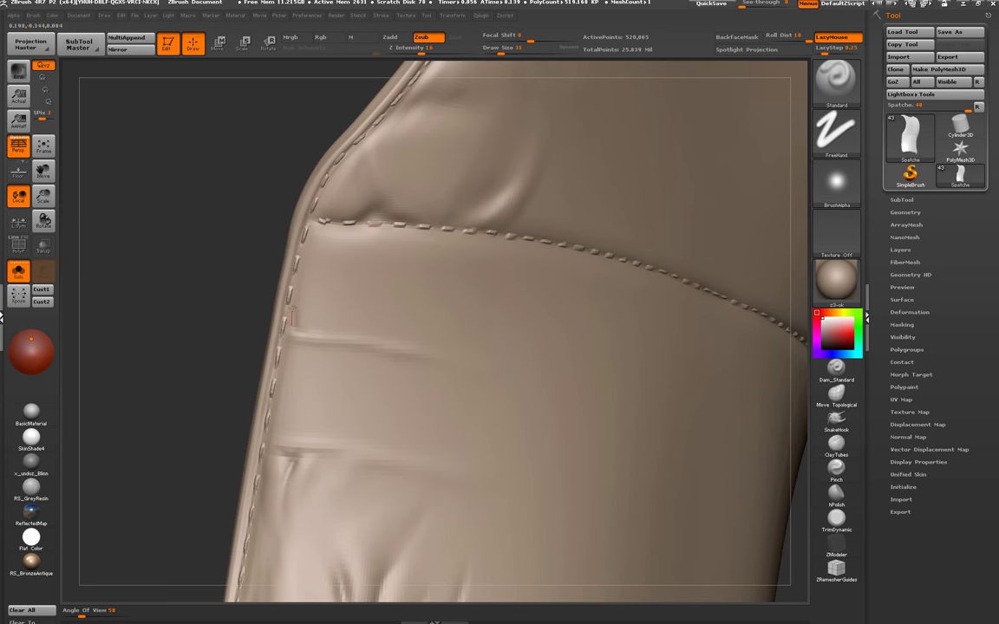
{"action": "mouse_move", "coordinate": [317, 330]}
{"action": "left_mouse_down"}
{"action": "mouse_move", "coordinate": [333, 321]}
{"action": "mouse_move", "coordinate": [364, 335]}
{"action": "mouse_move", "coordinate": [339, 329]}
{"action": "mouse_move", "coordinate": [434, 276]}
{"action": "left_mouse_up"}
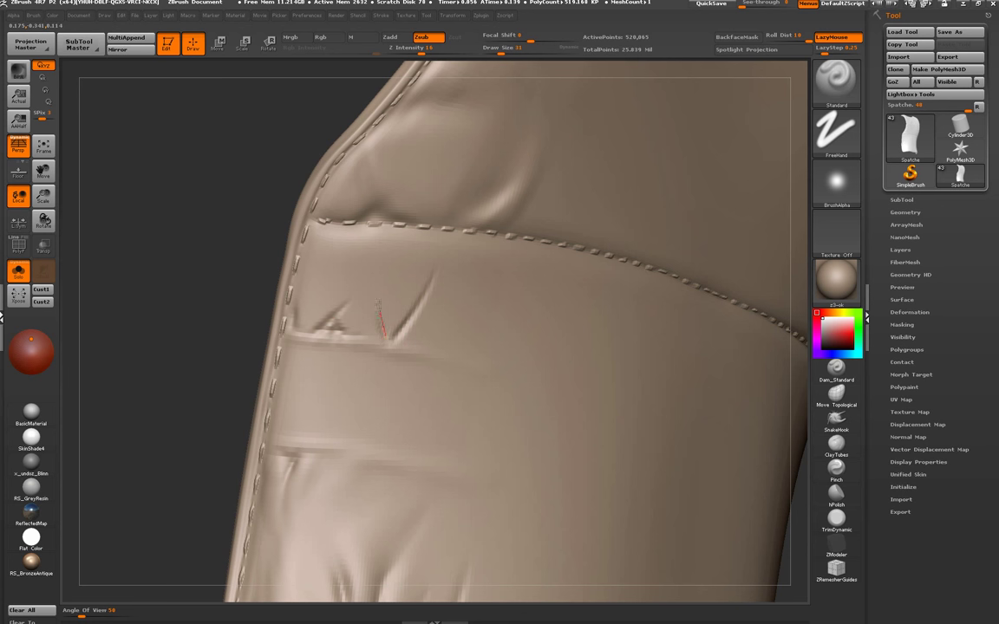
{"action": "key", "text": "b"}
{"action": "key", "text": "c"}
{"action": "key", "text": "l"}
{"action": "scroll", "coordinate": [330, 323], "scroll_direction": "up", "scroll_amount": 3}
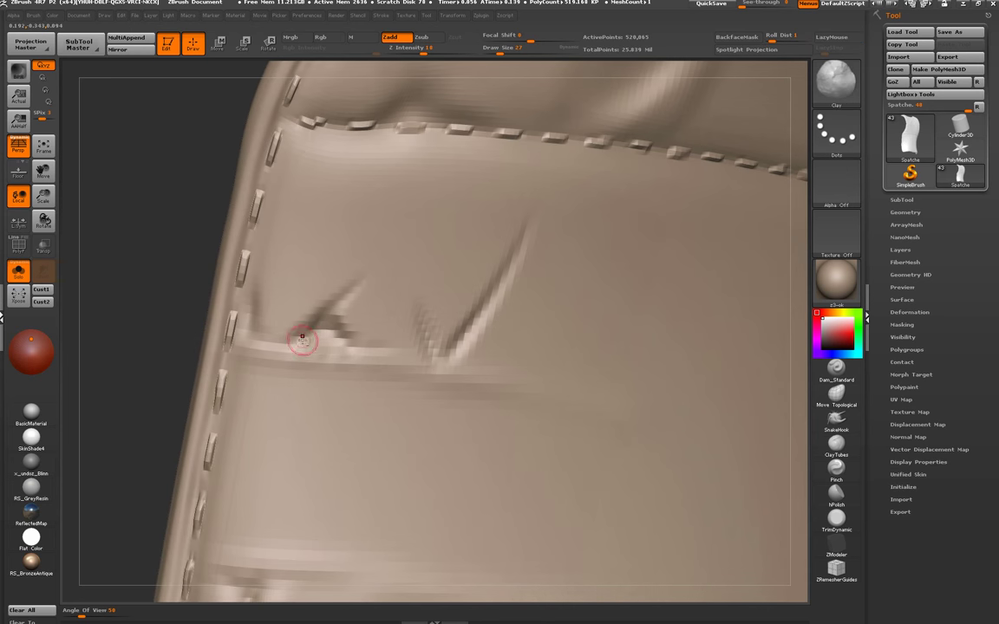
{"action": "scroll", "coordinate": [303, 339], "scroll_direction": "down", "scroll_amount": 2}
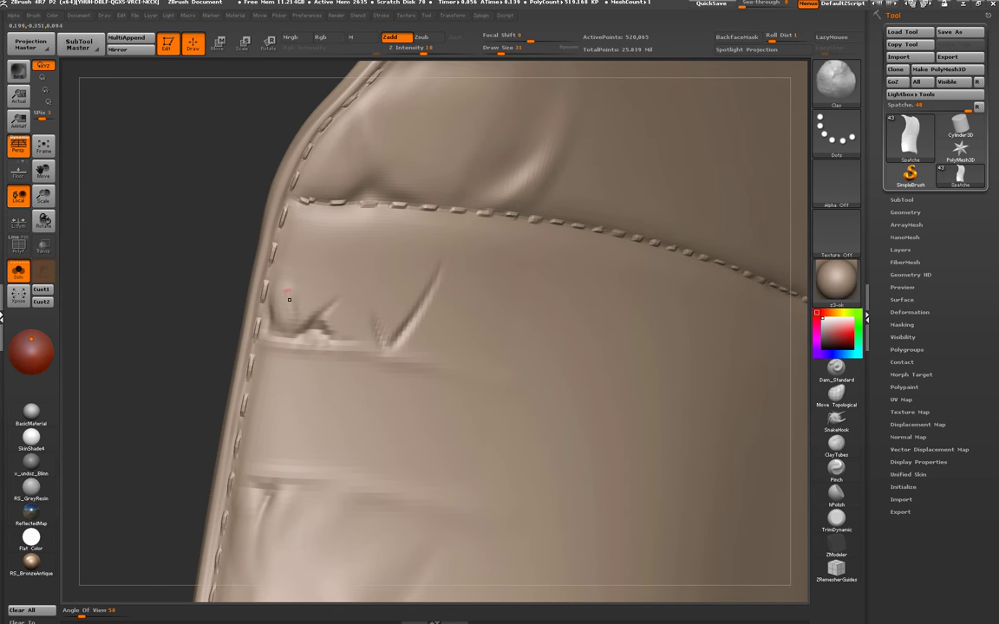
{"action": "key", "text": "shift"}
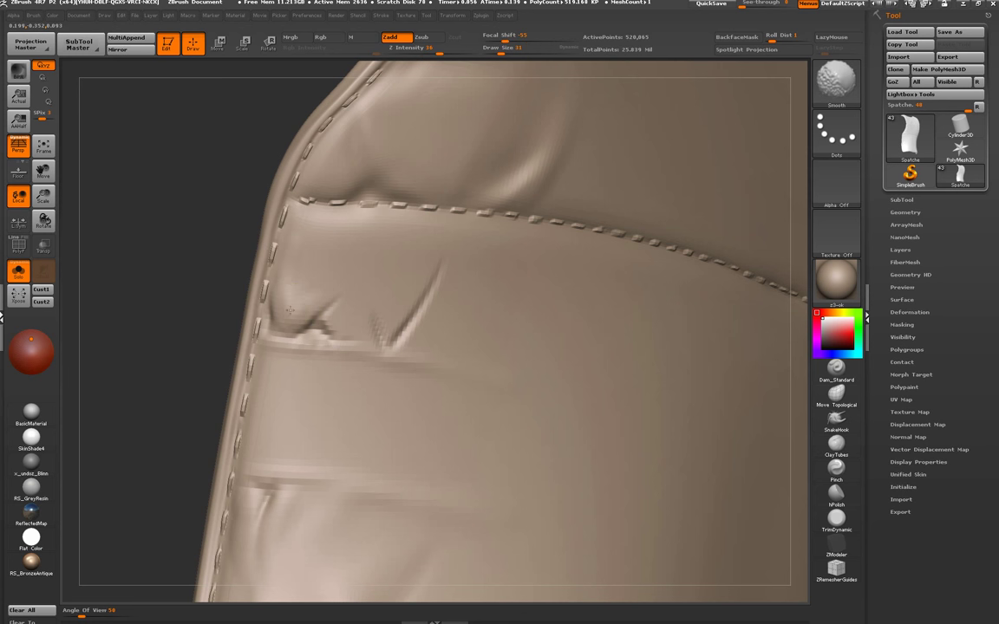
{"action": "left_click_drag", "start_coordinate": [350, 294], "coordinate": [331, 323], "text": "shift"}
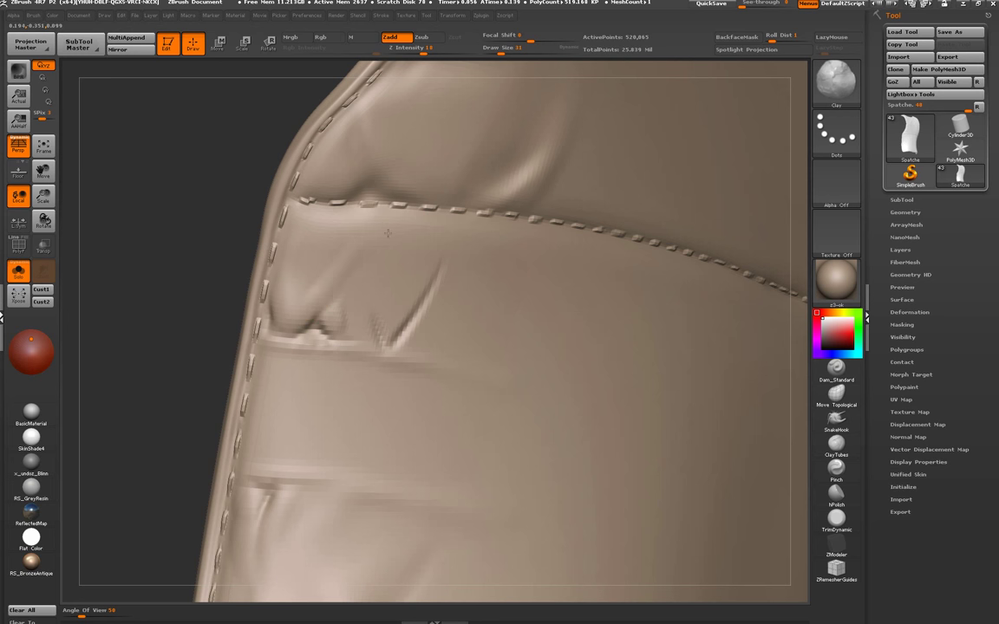
{"action": "mouse_move", "coordinate": [320, 285]}
{"action": "left_mouse_down"}
{"action": "mouse_move", "coordinate": [325, 261]}
{"action": "mouse_move", "coordinate": [355, 317]}
{"action": "left_mouse_up"}
- Smooth the pinched crease below the stitched seam with a size-31 brush
{"action": "key", "text": "bracketleft"}
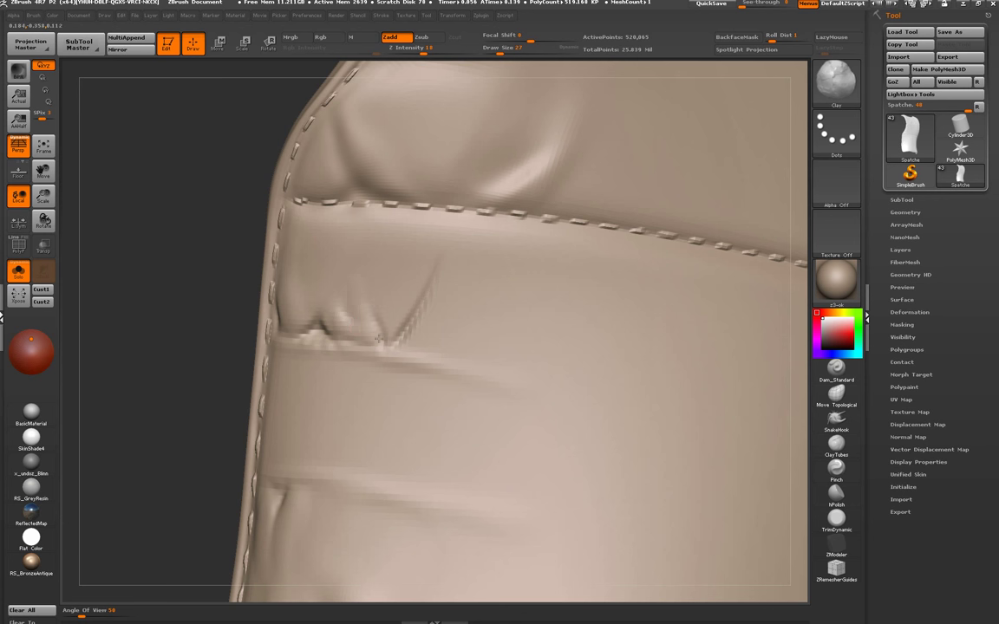
{"action": "key", "text": "shift"}
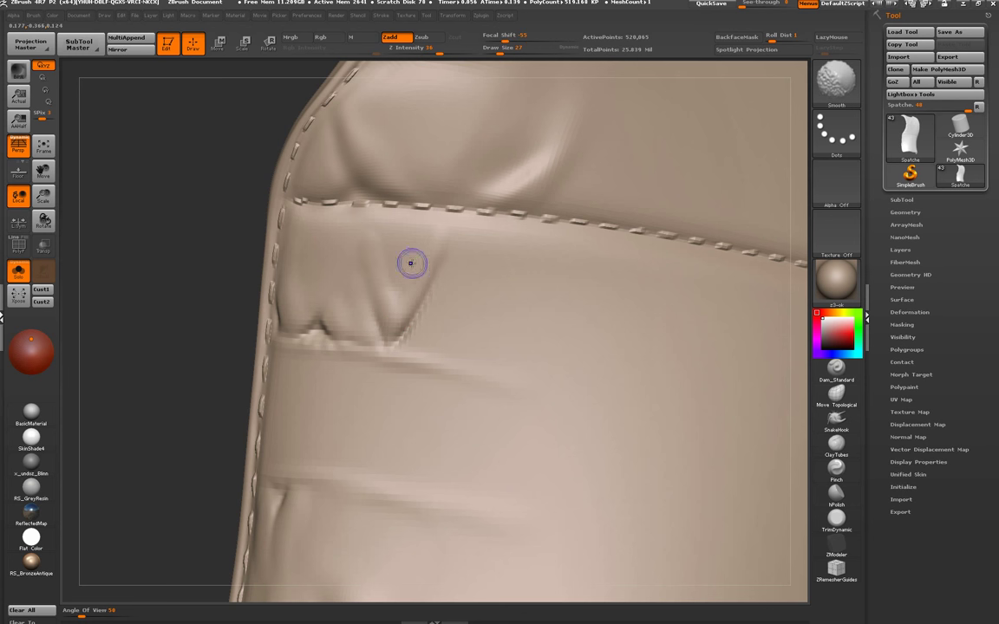
{"action": "key", "text": "shift"}
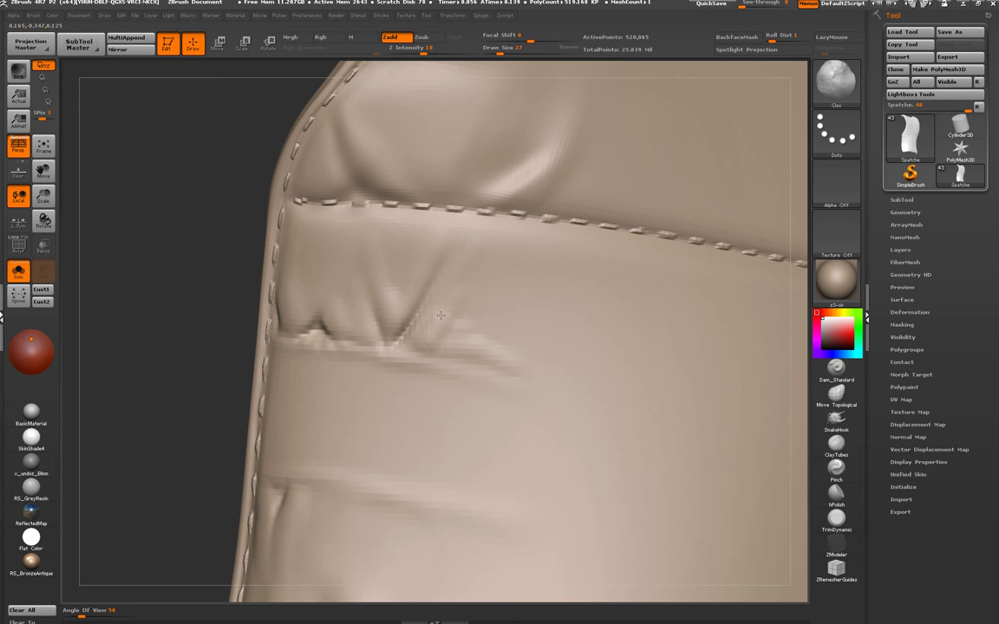
{"action": "left_click_drag", "start_coordinate": [399, 336], "coordinate": [452, 294], "text": "shift"}
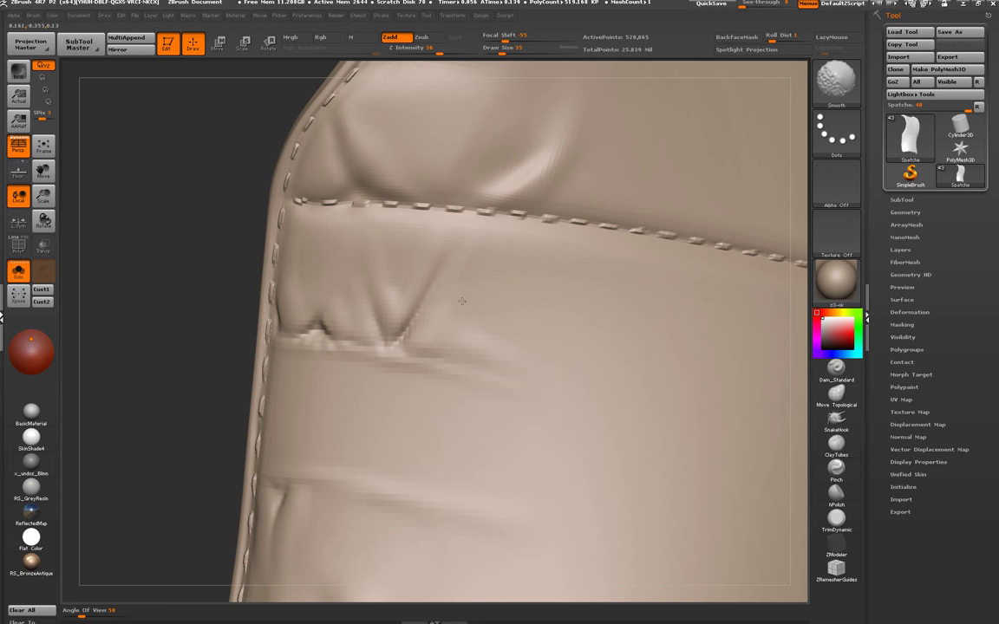
{"action": "mouse_move", "coordinate": [485, 333]}
{"action": "left_mouse_down", "text": "alt"}
{"action": "mouse_move", "coordinate": [441, 414]}
{"action": "mouse_move", "coordinate": [346, 423]}
{"action": "left_mouse_up", "text": "alt"}
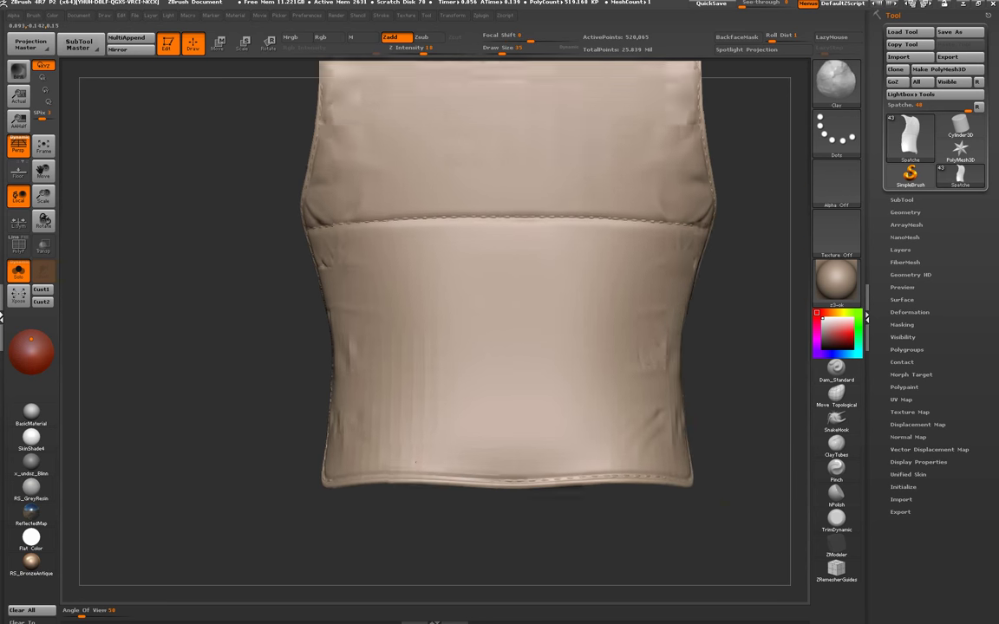
- Carve a V-shaped crease near the stitched hem with Standard, Zsub and LazyMouse
{"action": "key", "text": "b"}
{"action": "key", "text": "s"}
{"action": "key", "text": "t"}
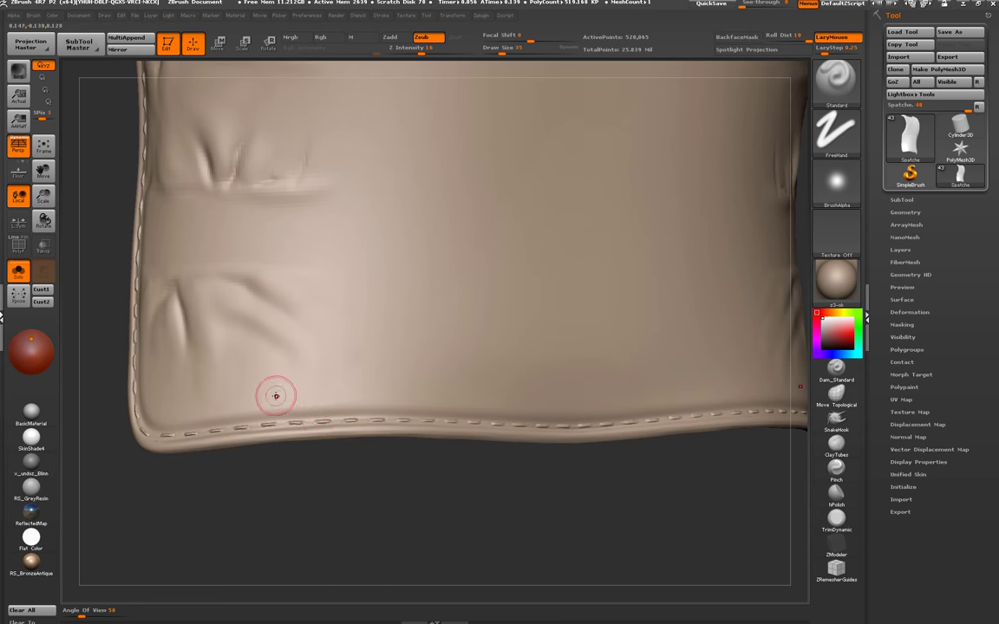
{"action": "mouse_move", "coordinate": [274, 394]}
{"action": "left_mouse_down"}
{"action": "mouse_move", "coordinate": [342, 413]}
{"action": "mouse_move", "coordinate": [328, 416]}
{"action": "left_mouse_up"}
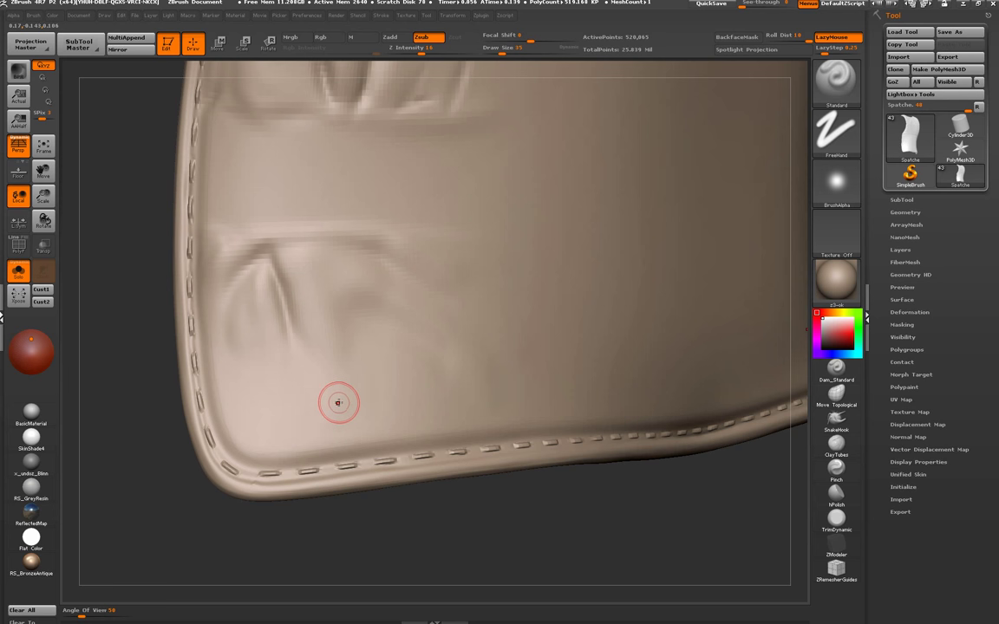
{"action": "mouse_move", "coordinate": [329, 400]}
{"action": "left_mouse_down", "text": "alt"}
{"action": "mouse_move", "coordinate": [263, 437]}
{"action": "mouse_move", "coordinate": [328, 424]}
{"action": "mouse_move", "coordinate": [383, 430]}
{"action": "left_mouse_up", "text": "alt"}
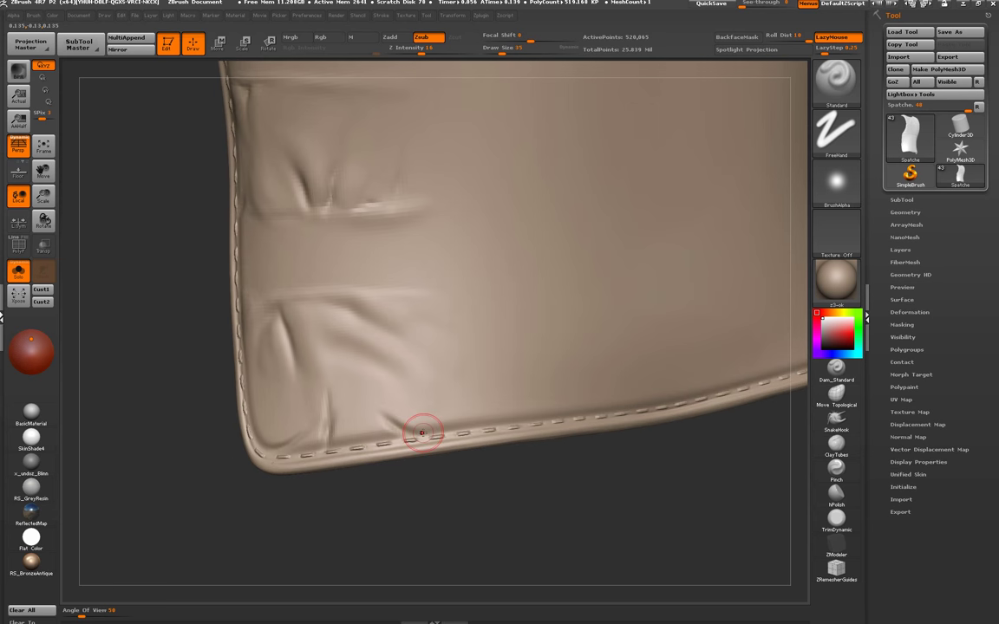
{"action": "mouse_move", "coordinate": [415, 413]}
{"action": "left_mouse_down"}
{"action": "mouse_move", "coordinate": [387, 422]}
{"action": "mouse_move", "coordinate": [363, 375]}
{"action": "left_mouse_up"}
- Sculpt a curved Clay groove near the lower-left corner and lightly smooth it
{"action": "key", "text": "b"}
{"action": "key", "text": "c"}
{"action": "key", "text": "l"}
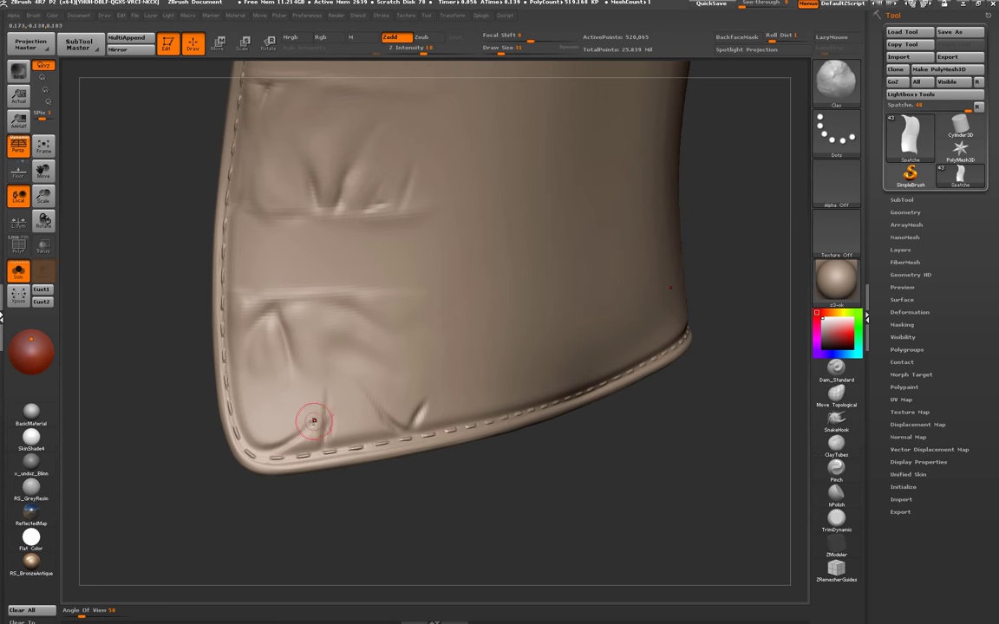
{"action": "left_click_drag", "start_coordinate": [314, 420], "coordinate": [307, 443]}
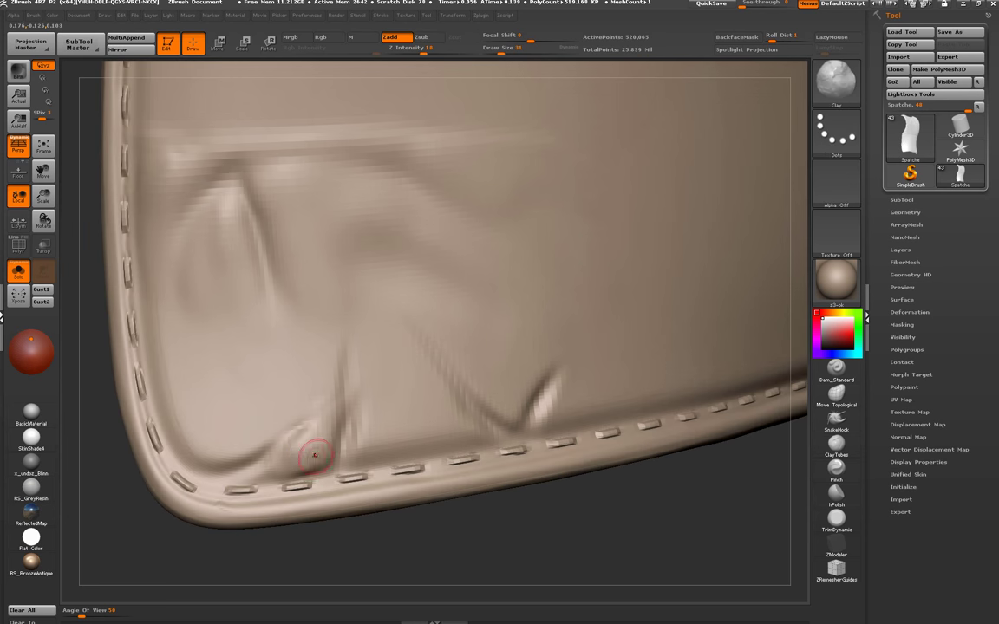
{"action": "left_click_drag", "start_coordinate": [304, 449], "coordinate": [319, 390]}
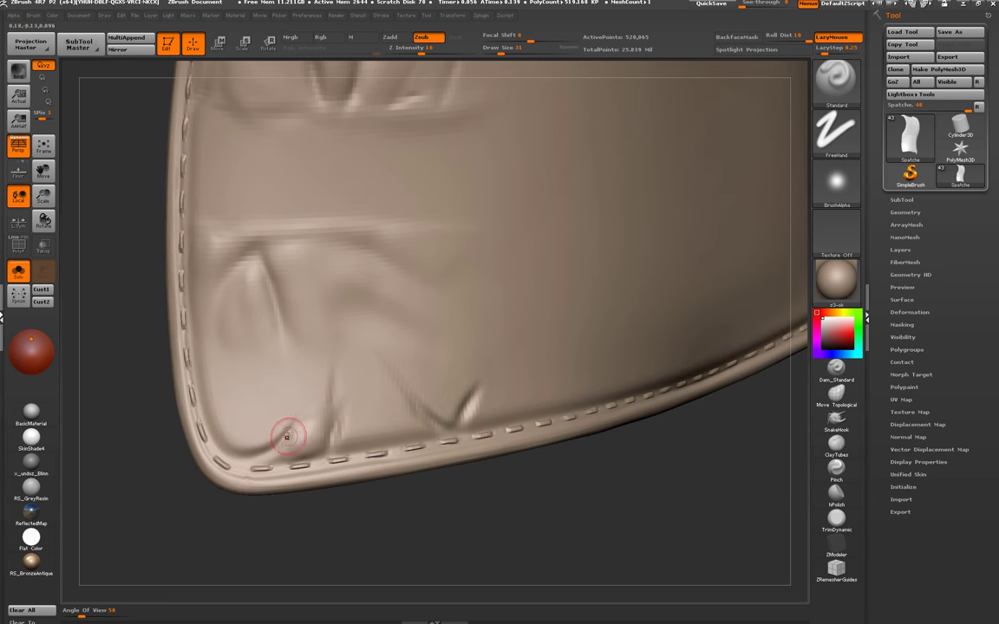
{"action": "left_click_drag", "start_coordinate": [283, 430], "coordinate": [295, 423]}
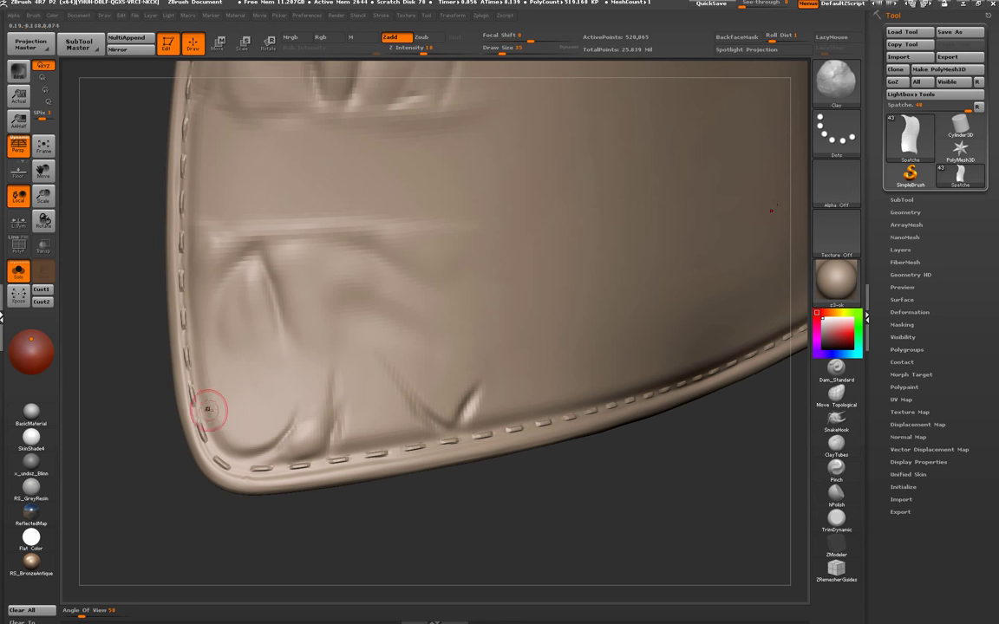
{"action": "mouse_move", "coordinate": [212, 407]}
{"action": "left_mouse_down", "text": "shift"}
{"action": "mouse_move", "coordinate": [235, 385]}
{"action": "mouse_move", "coordinate": [213, 390]}
{"action": "left_mouse_up", "text": "shift"}
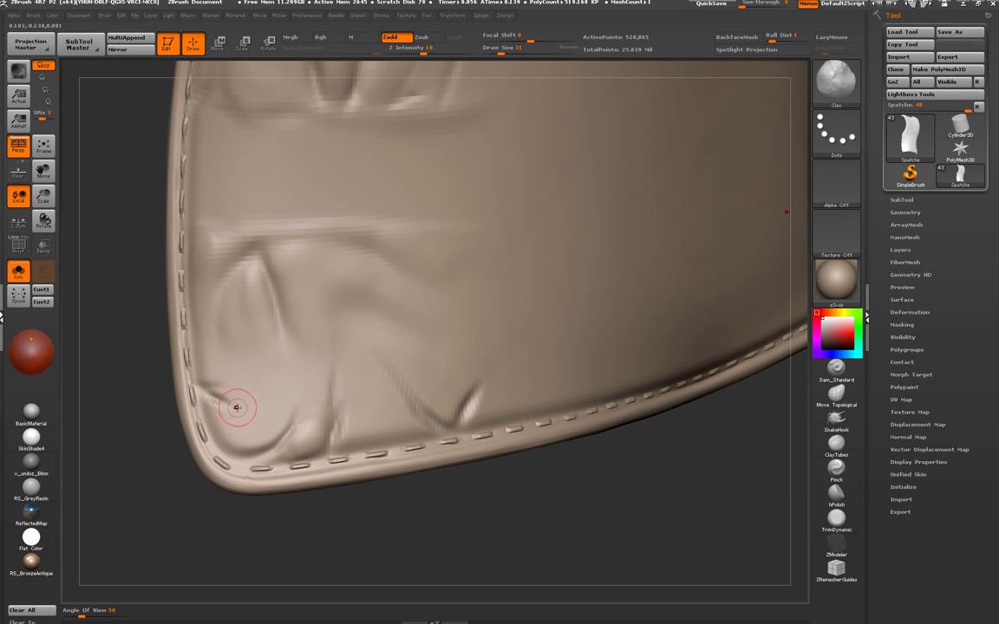
- Step down one subdivision level and smooth the bumps around the corner fold
{"action": "key", "text": "shift+d"}
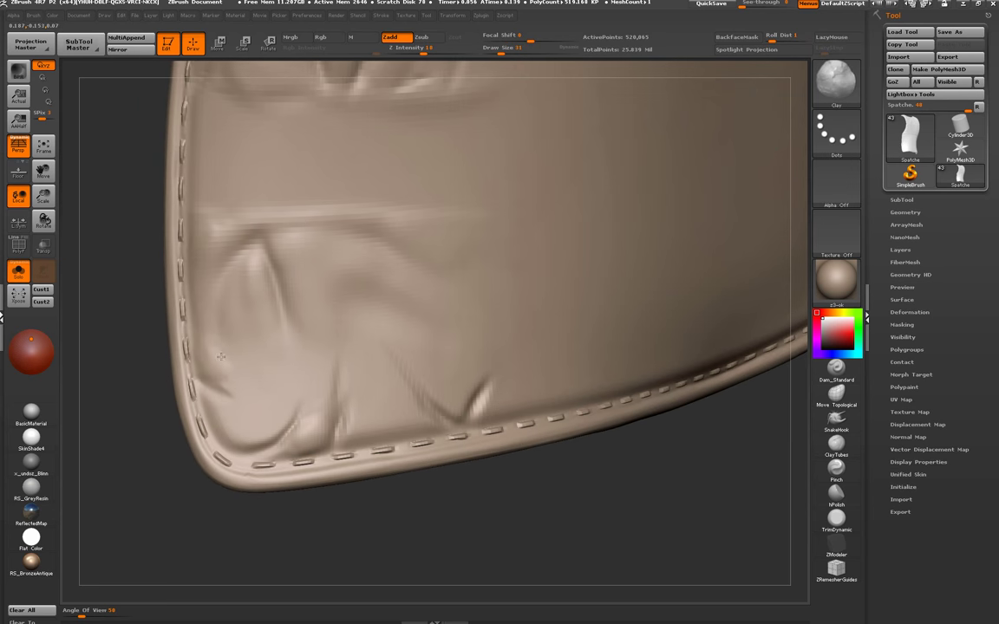
{"action": "left_click_drag", "start_coordinate": [221, 357], "coordinate": [232, 363], "text": "shift"}
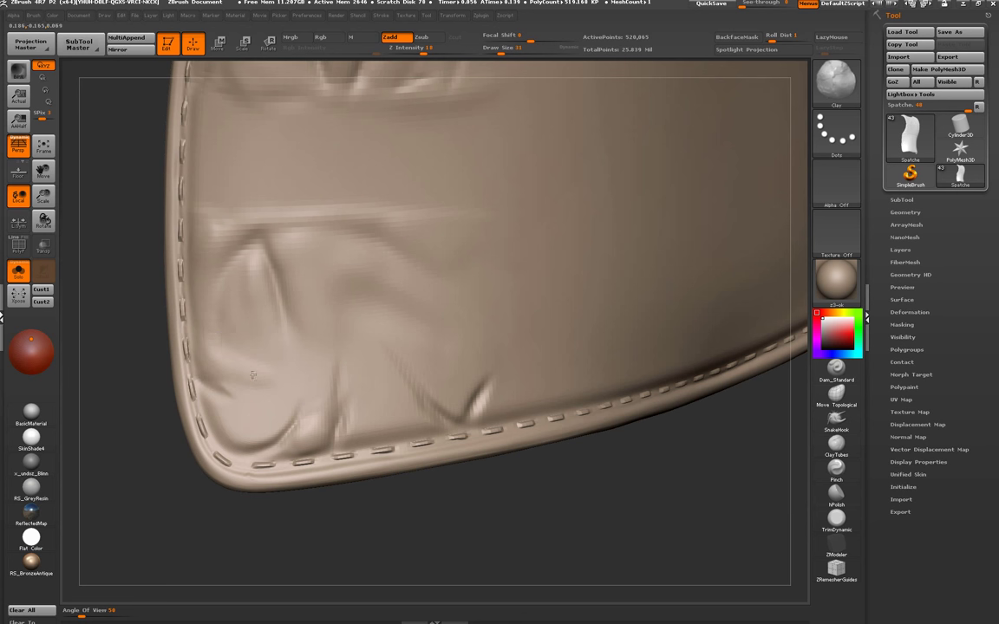
{"action": "mouse_move", "coordinate": [255, 405]}
{"action": "left_mouse_down", "text": "shift"}
{"action": "mouse_move", "coordinate": [216, 406]}
{"action": "mouse_move", "coordinate": [258, 435]}
{"action": "left_mouse_up", "text": "shift"}
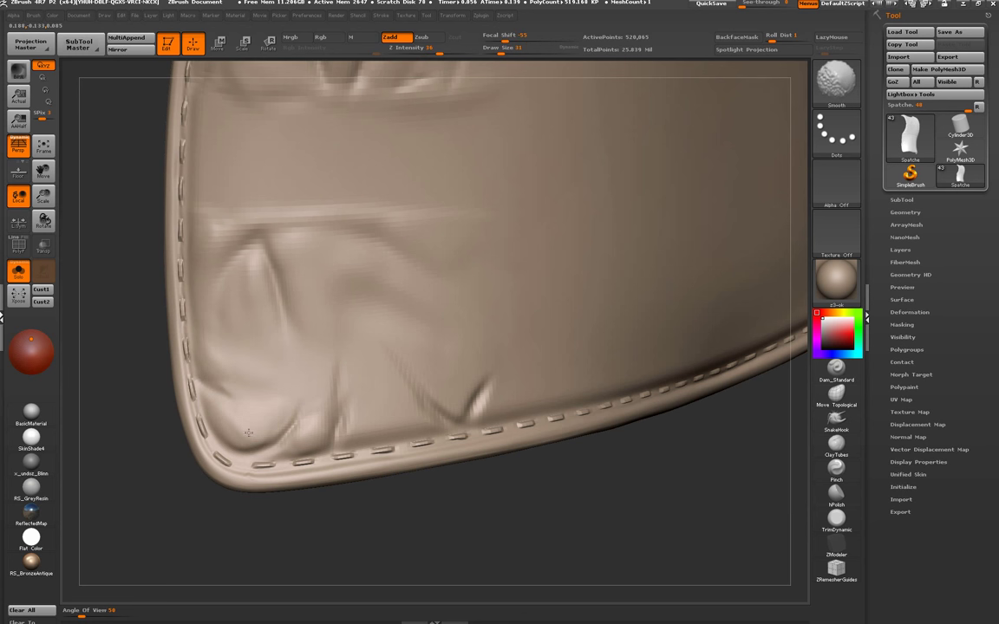
{"action": "left_click_drag", "start_coordinate": [227, 373], "coordinate": [219, 384], "text": "shift"}
- Soften the fold beside the hem stitching, then drop to a low subdivision level
{"action": "left_click_drag", "start_coordinate": [381, 520], "coordinate": [385, 428]}
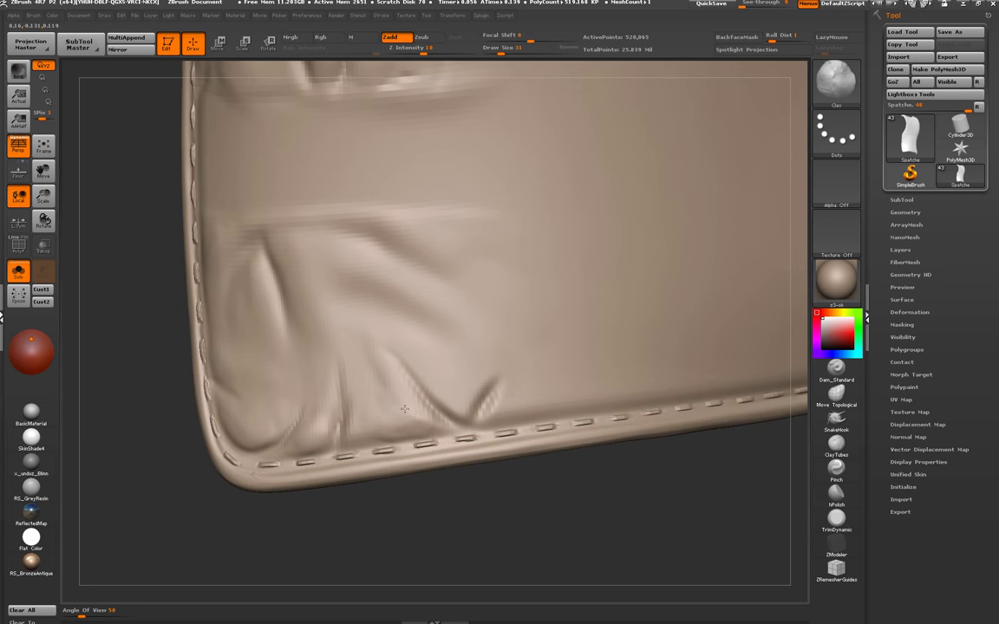
{"action": "key", "text": "shift"}
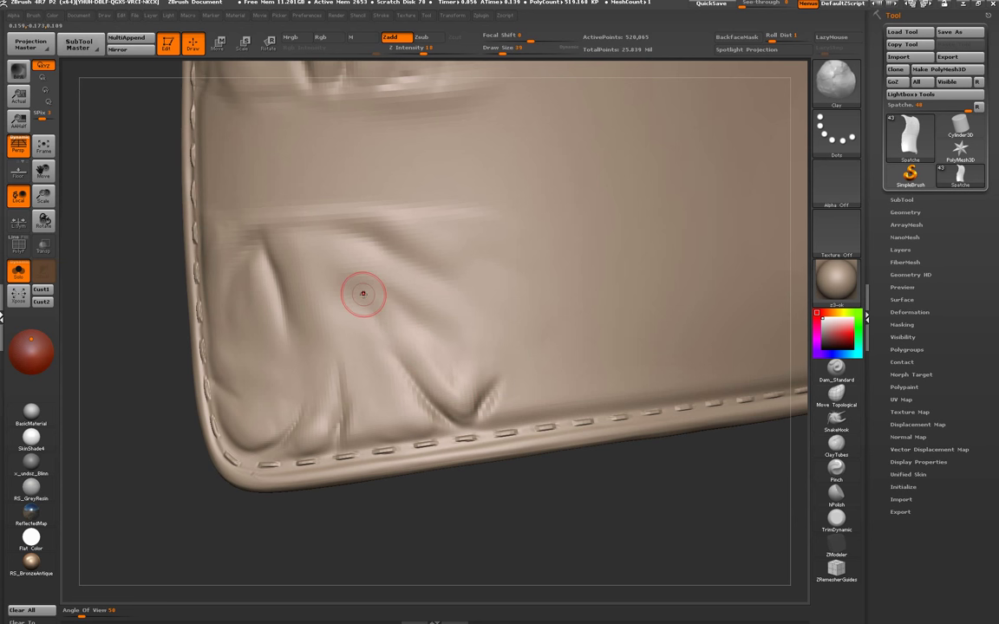
{"action": "key", "text": "shift"}
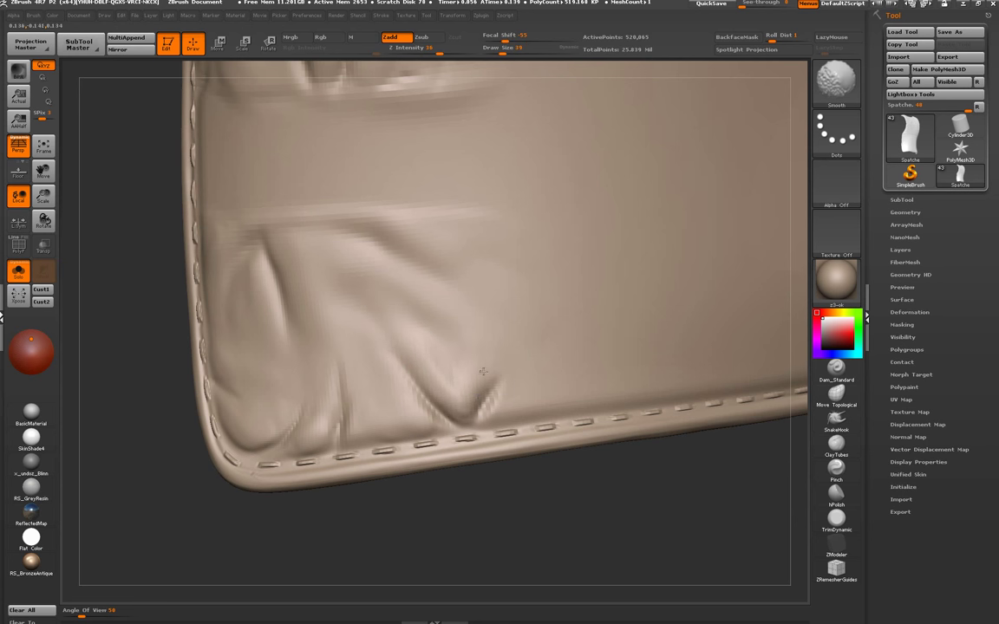
{"action": "left_click_drag", "start_coordinate": [508, 414], "coordinate": [609, 327]}
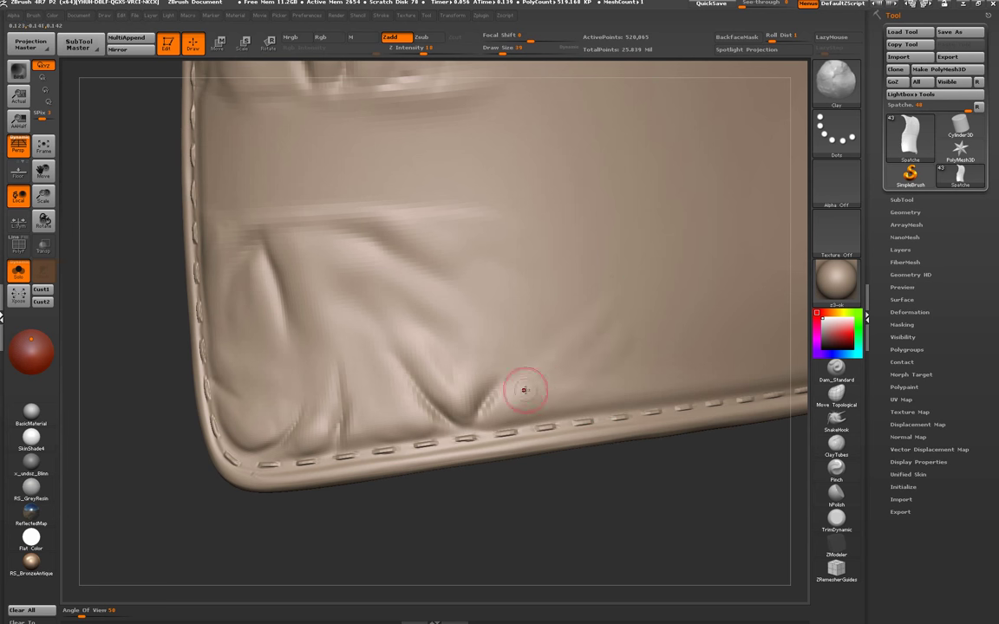
{"action": "left_click_drag", "start_coordinate": [525, 390], "coordinate": [575, 347]}
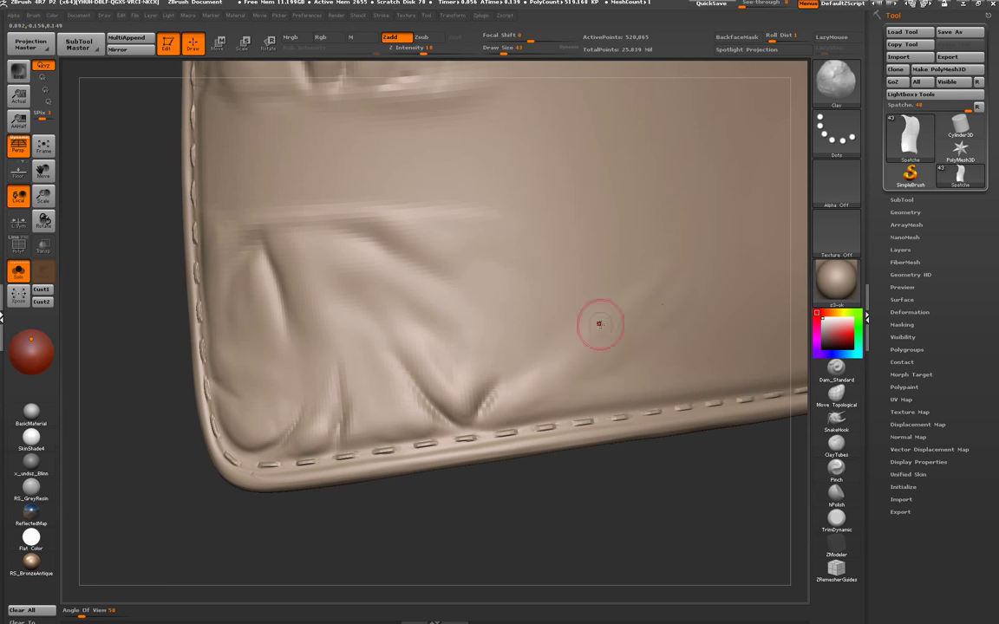
{"action": "mouse_move", "coordinate": [597, 326]}
{"action": "left_mouse_down", "text": "alt"}
{"action": "mouse_move", "coordinate": [605, 292]}
{"action": "mouse_move", "coordinate": [480, 156]}
{"action": "mouse_move", "coordinate": [303, 310]}
{"action": "mouse_move", "coordinate": [274, 363]}
{"action": "mouse_move", "coordinate": [355, 354]}
{"action": "mouse_move", "coordinate": [312, 434]}
{"action": "mouse_move", "coordinate": [600, 362]}
{"action": "mouse_move", "coordinate": [664, 355]}
{"action": "mouse_move", "coordinate": [635, 363]}
{"action": "left_mouse_up", "text": "alt"}
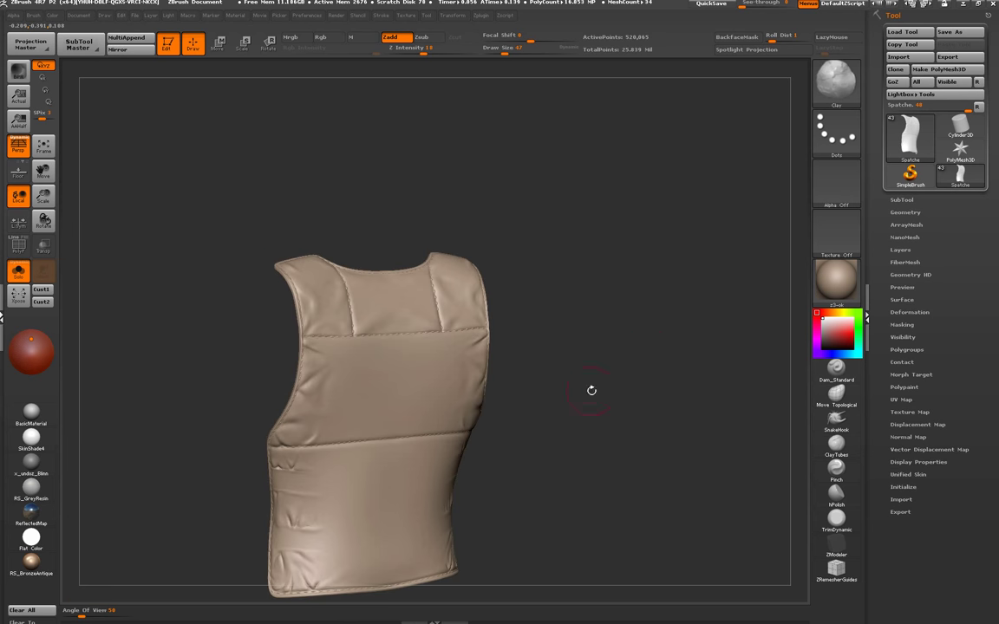
{"action": "mouse_move", "coordinate": [379, 480]}
{"action": "left_mouse_down"}
{"action": "mouse_move", "coordinate": [329, 461]}
{"action": "mouse_move", "coordinate": [408, 379]}
{"action": "mouse_move", "coordinate": [490, 339]}
{"action": "left_mouse_up"}
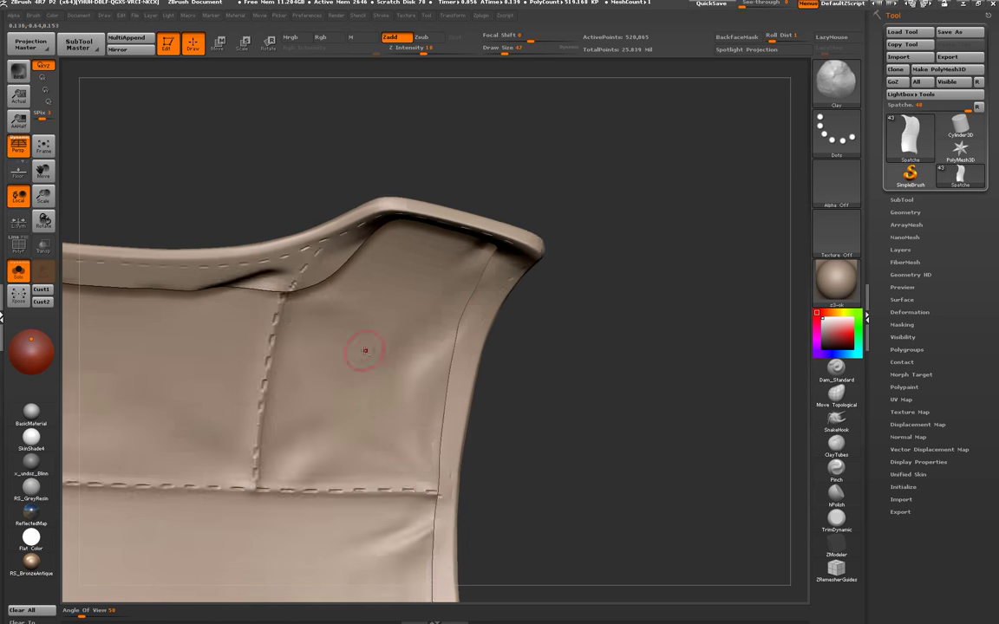
{"action": "key", "text": "shift+d"}
{"action": "key", "text": "shift+d"}
{"action": "key", "text": "shift+d"}
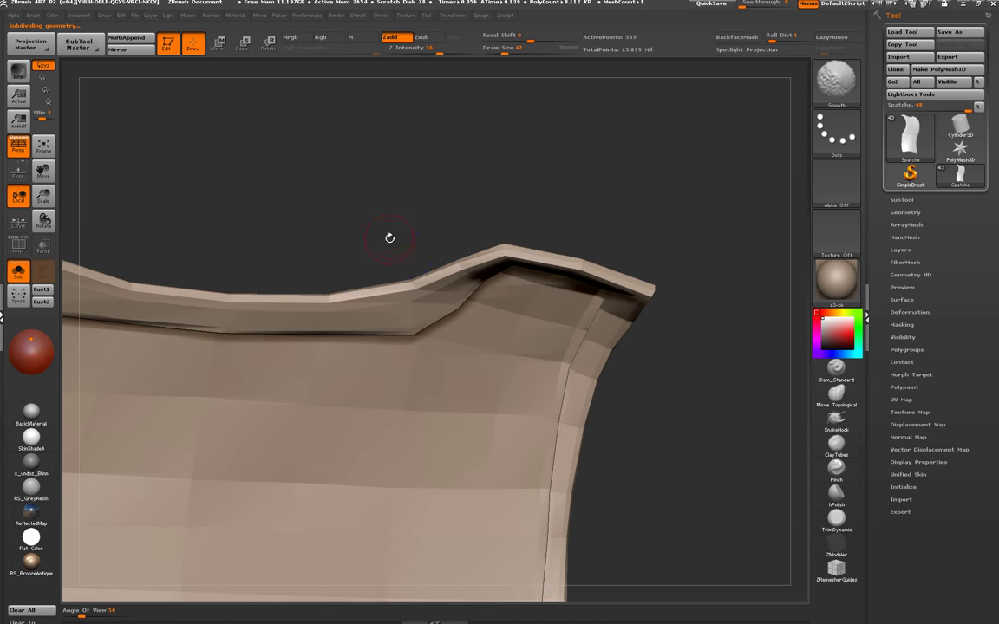
- Frame the shoulder strap with the Move Topological brush, BackFaceMask and polygon wireframe on
{"action": "mouse_move", "coordinate": [389, 238]}
{"action": "left_mouse_down"}
{"action": "mouse_move", "coordinate": [451, 260]}
{"action": "mouse_move", "coordinate": [497, 238]}
{"action": "left_mouse_up"}
{"action": "key", "text": "d"}
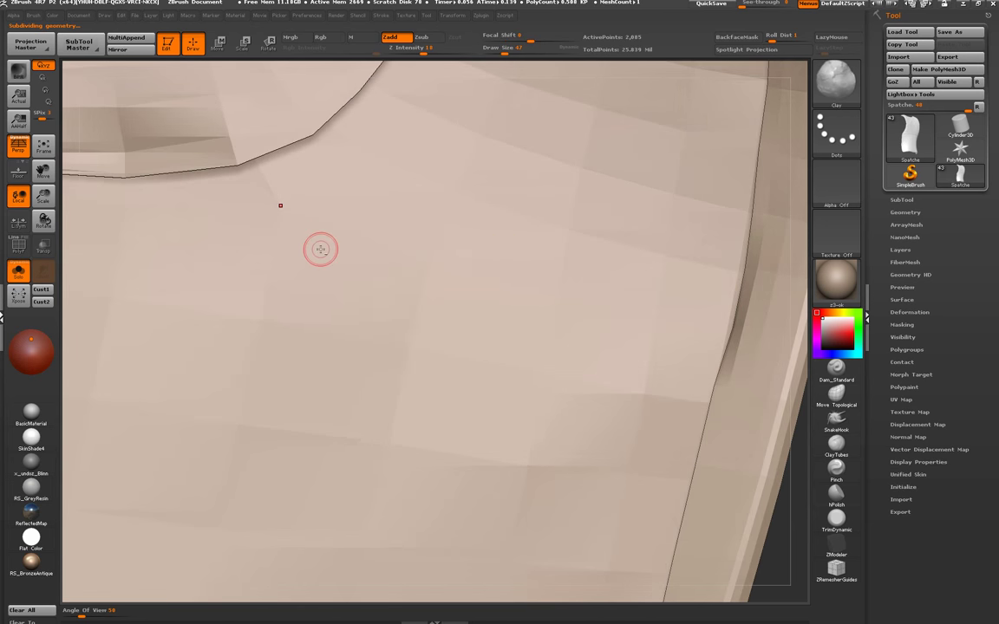
{"action": "left_click_drag", "start_coordinate": [320, 250], "coordinate": [440, 261], "text": "alt"}
{"action": "key", "text": "b"}
{"action": "key", "text": "m"}
{"action": "key", "text": "v"}
{"action": "left_click", "coordinate": [734, 38]}
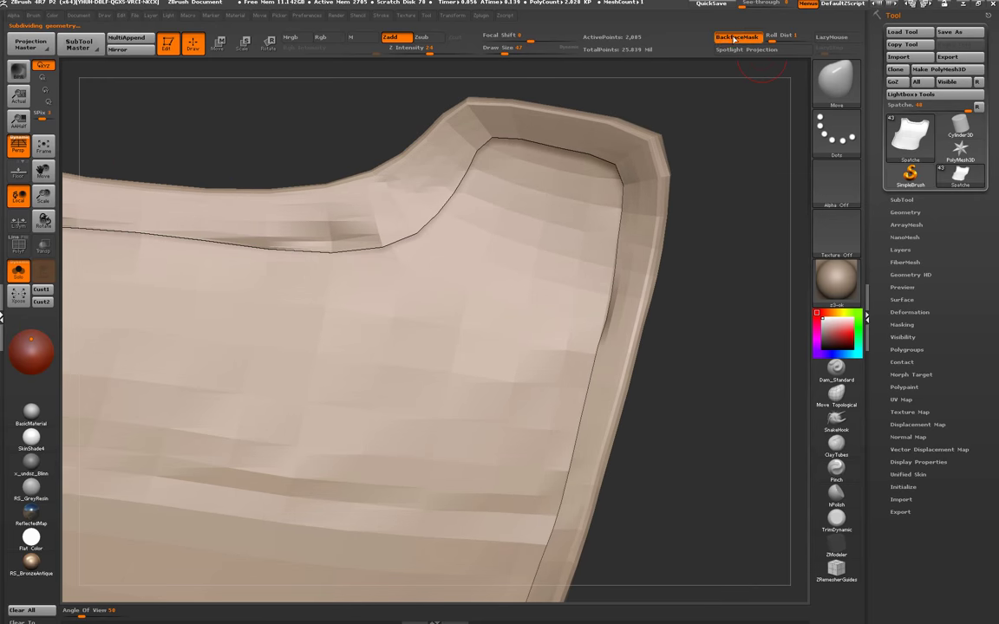
{"action": "left_click_drag", "start_coordinate": [676, 78], "coordinate": [797, 95], "text": "alt"}
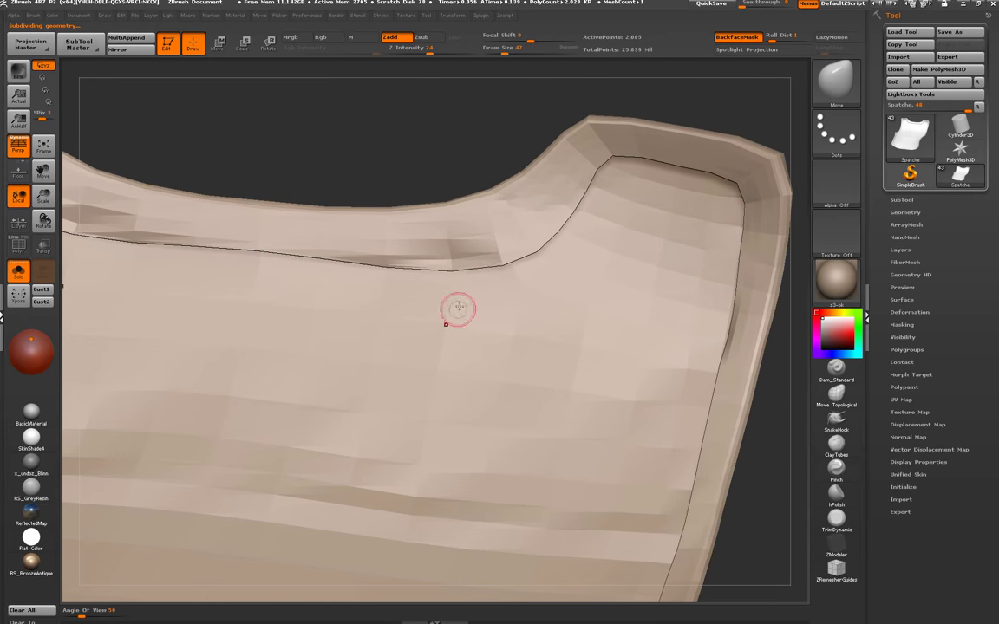
{"action": "left_click", "coordinate": [18, 247]}
- With a much larger brush, nudge and soften the crease along the shoulder ridge
{"action": "key", "text": "space"}
{"action": "left_click_drag", "start_coordinate": [390, 249], "coordinate": [446, 267]}
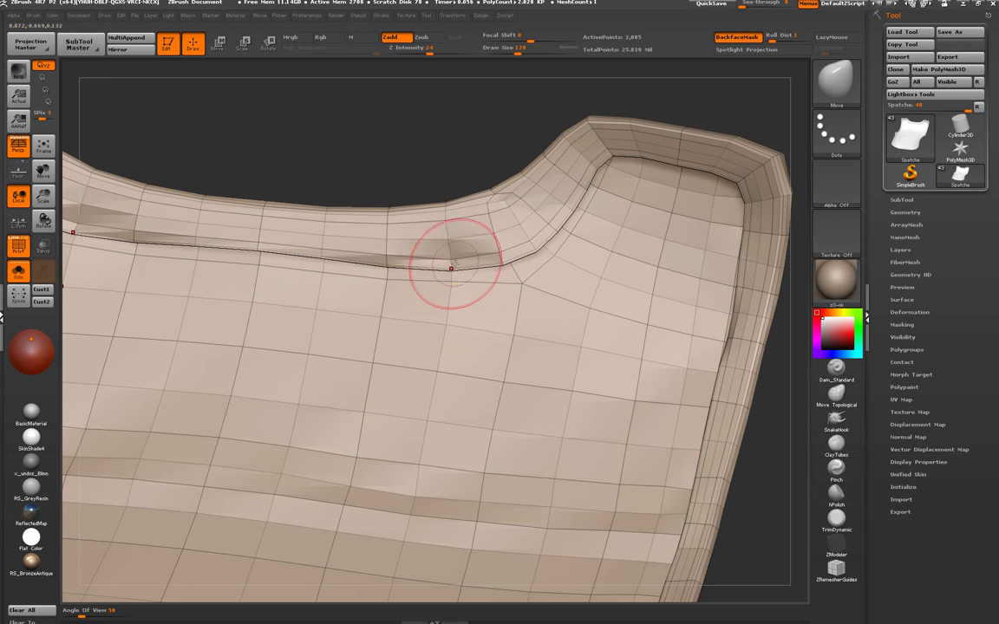
{"action": "left_click", "coordinate": [451, 265]}
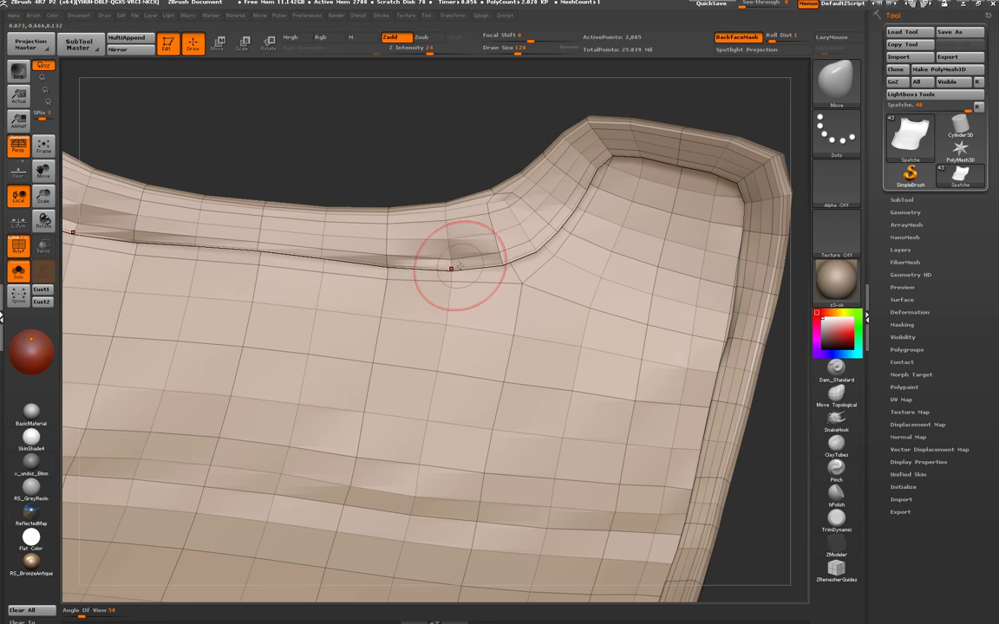
{"action": "scroll", "coordinate": [445, 262], "scroll_direction": "up", "scroll_amount": 2}
{"action": "scroll", "coordinate": [454, 274], "scroll_direction": "up", "scroll_amount": 2}
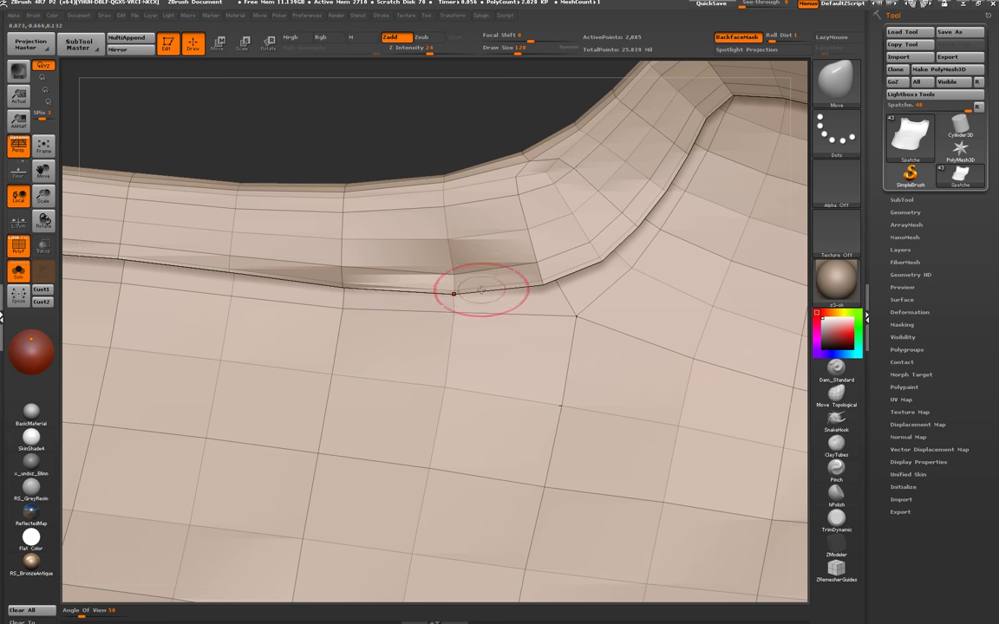
{"action": "left_click", "coordinate": [836, 395]}
{"action": "left_click_drag", "start_coordinate": [446, 263], "coordinate": [456, 256]}
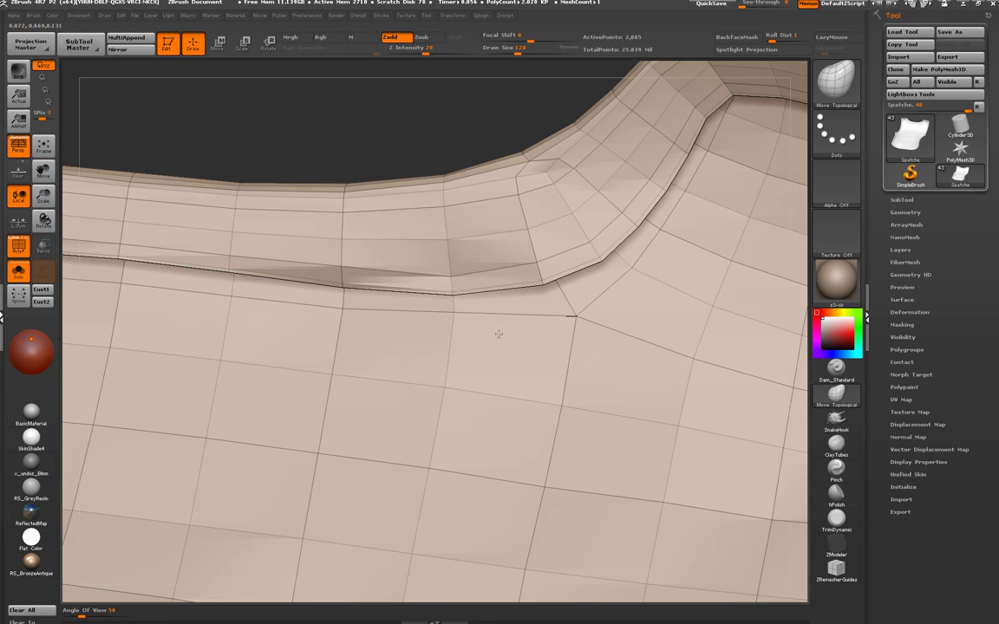
- Toggle BackFaceMask off and pull the creased ridge along the strap seam
{"action": "left_click", "coordinate": [737, 36]}
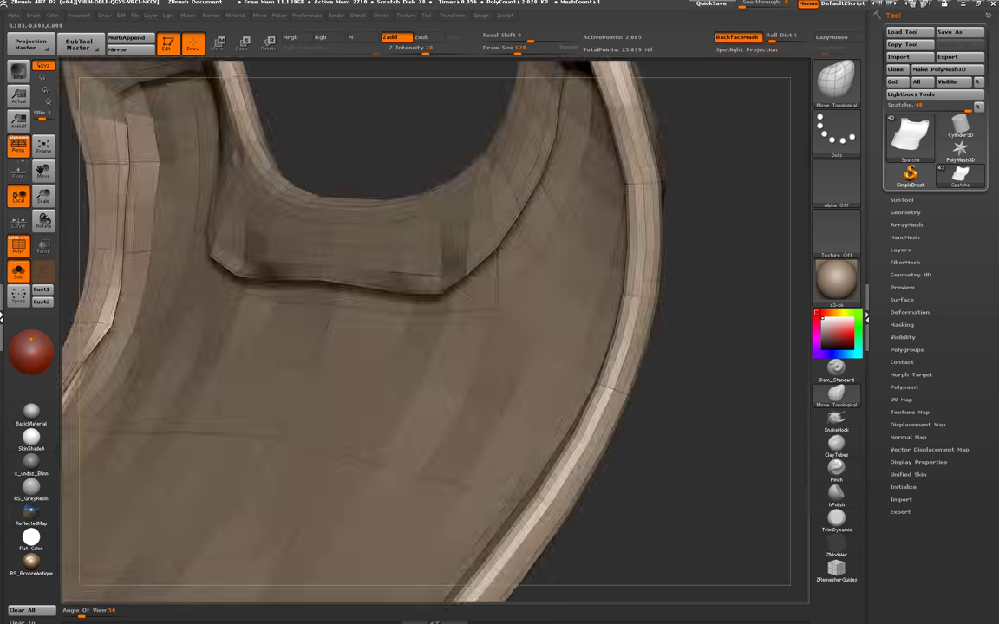
{"action": "left_click_drag", "start_coordinate": [486, 122], "coordinate": [465, 117]}
{"action": "left_click_drag", "start_coordinate": [452, 270], "coordinate": [459, 276]}
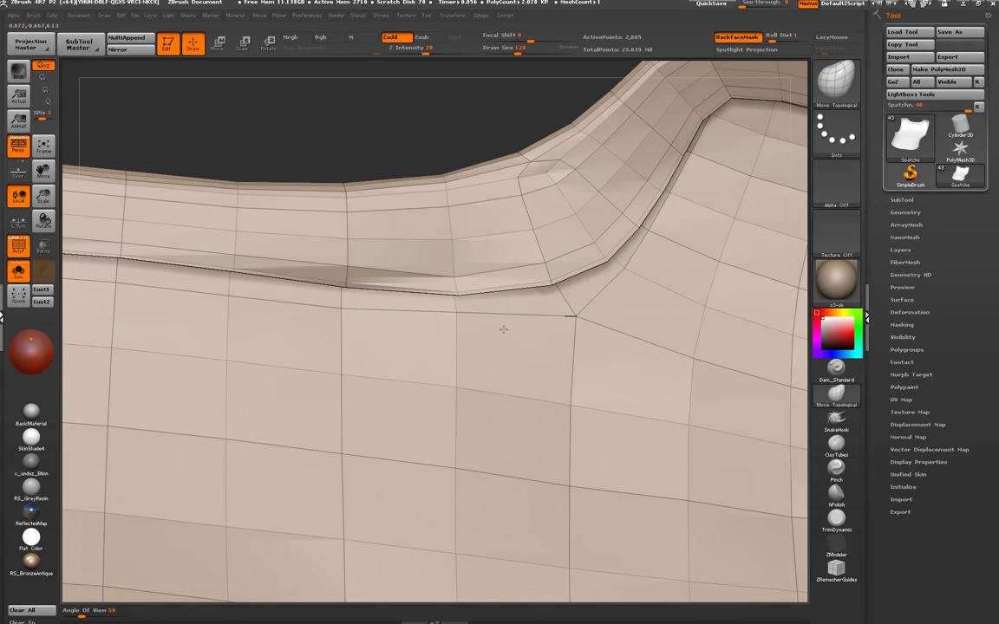
{"action": "left_click", "coordinate": [728, 38]}
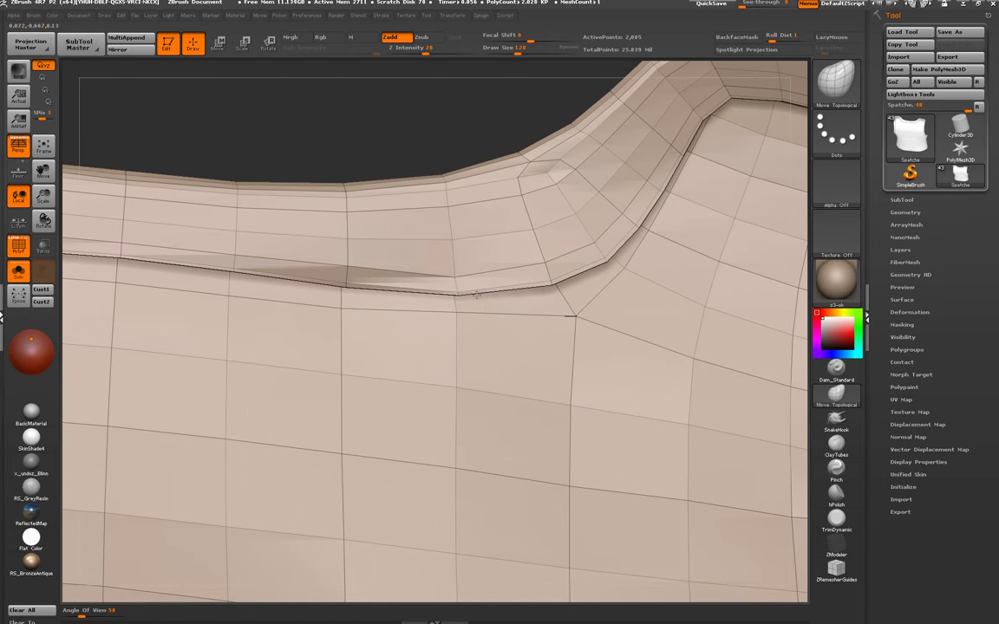
{"action": "mouse_move", "coordinate": [456, 308]}
{"action": "left_mouse_down"}
{"action": "mouse_move", "coordinate": [368, 283]}
{"action": "mouse_move", "coordinate": [433, 263]}
{"action": "mouse_move", "coordinate": [420, 257]}
{"action": "left_mouse_up"}
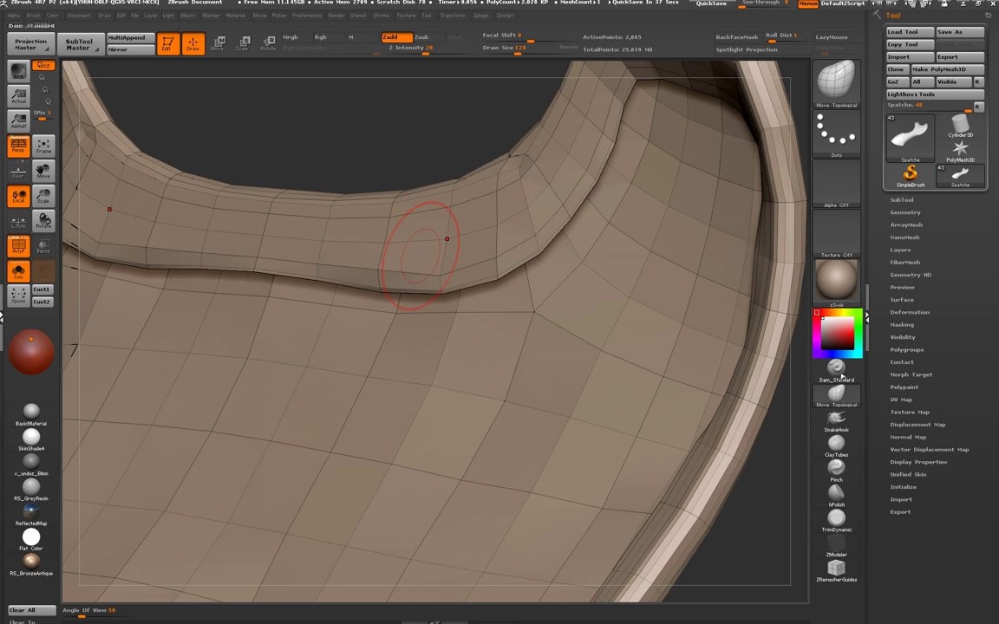
- Inspect the strap's edge crease and subdivide the vest once with Ctrl+D
{"action": "mouse_move", "coordinate": [446, 238]}
{"action": "left_mouse_down"}
{"action": "mouse_move", "coordinate": [452, 312]}
{"action": "mouse_move", "coordinate": [407, 334]}
{"action": "mouse_move", "coordinate": [412, 271]}
{"action": "left_mouse_up"}
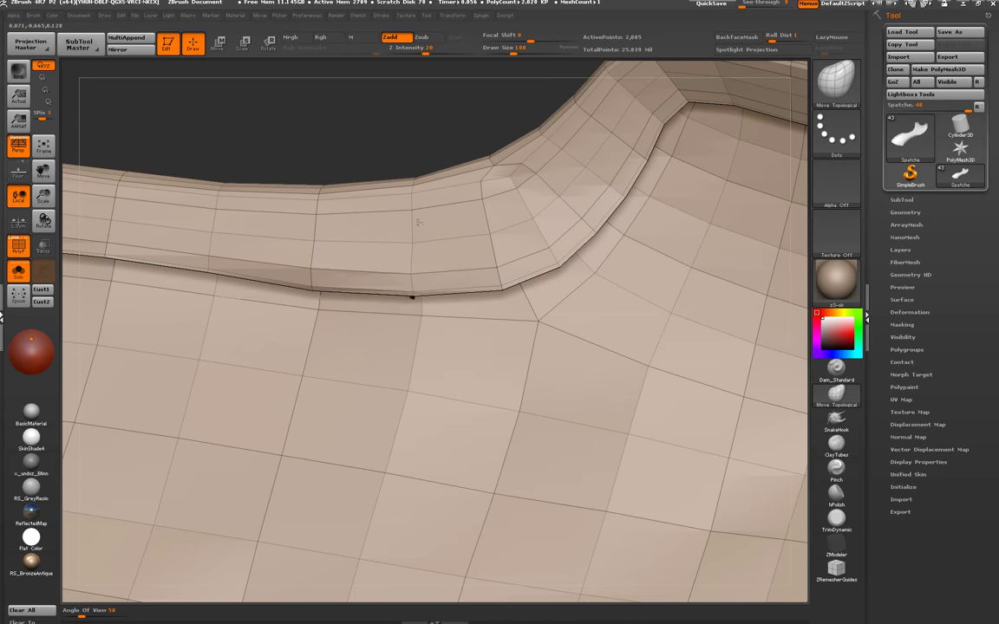
{"action": "left_click_drag", "start_coordinate": [418, 222], "coordinate": [383, 326]}
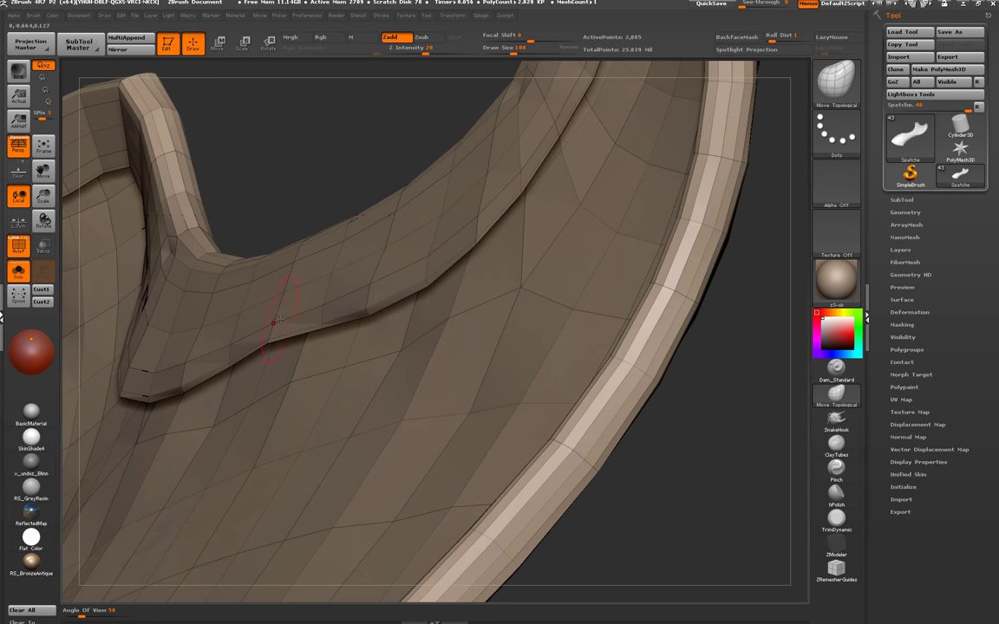
{"action": "left_click_drag", "start_coordinate": [279, 286], "coordinate": [312, 345]}
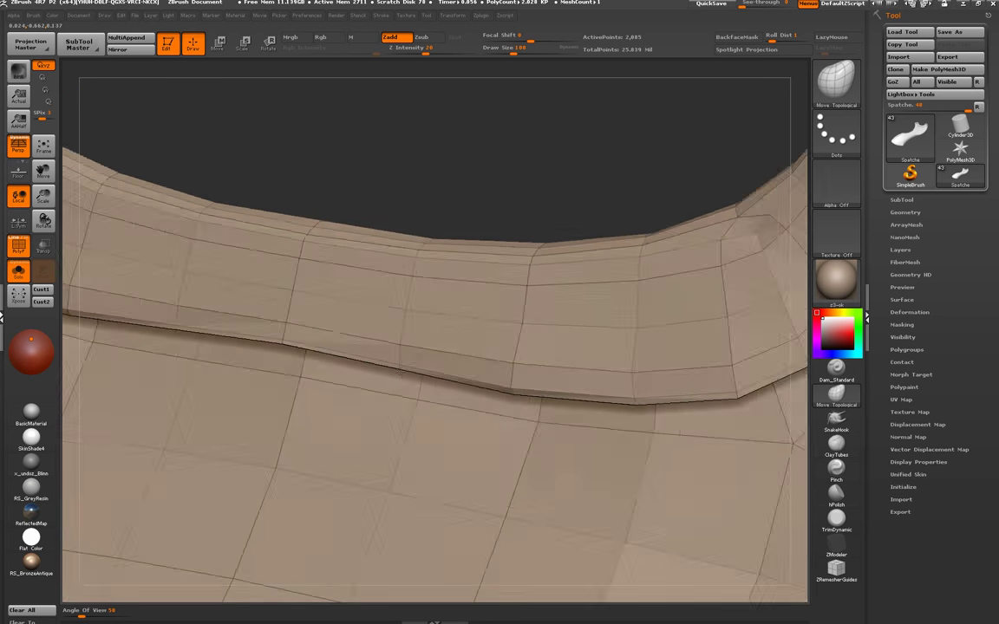
{"action": "mouse_move", "coordinate": [399, 360]}
{"action": "left_mouse_down"}
{"action": "mouse_move", "coordinate": [342, 314]}
{"action": "mouse_move", "coordinate": [457, 357]}
{"action": "left_mouse_up"}
{"action": "key", "text": "ctrl+d"}
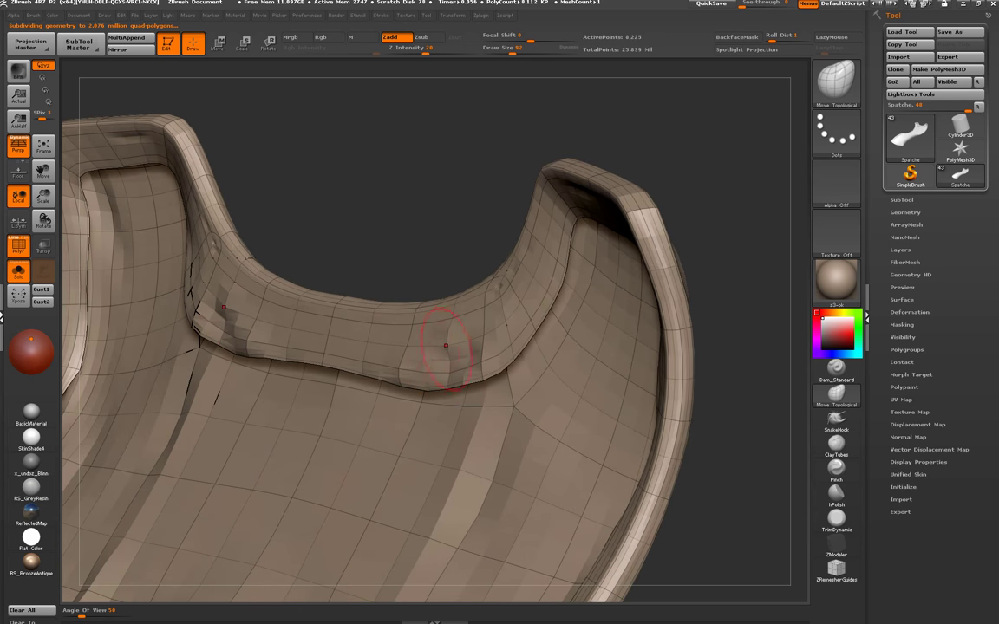
- Smooth the bumps around the strap ridge while stepping up to the stitched high-resolution level
{"action": "mouse_move", "coordinate": [444, 335]}
{"action": "left_mouse_down", "text": "shift"}
{"action": "mouse_move", "coordinate": [435, 356]}
{"action": "mouse_move", "coordinate": [364, 330]}
{"action": "mouse_move", "coordinate": [450, 368]}
{"action": "left_mouse_up", "text": "shift"}
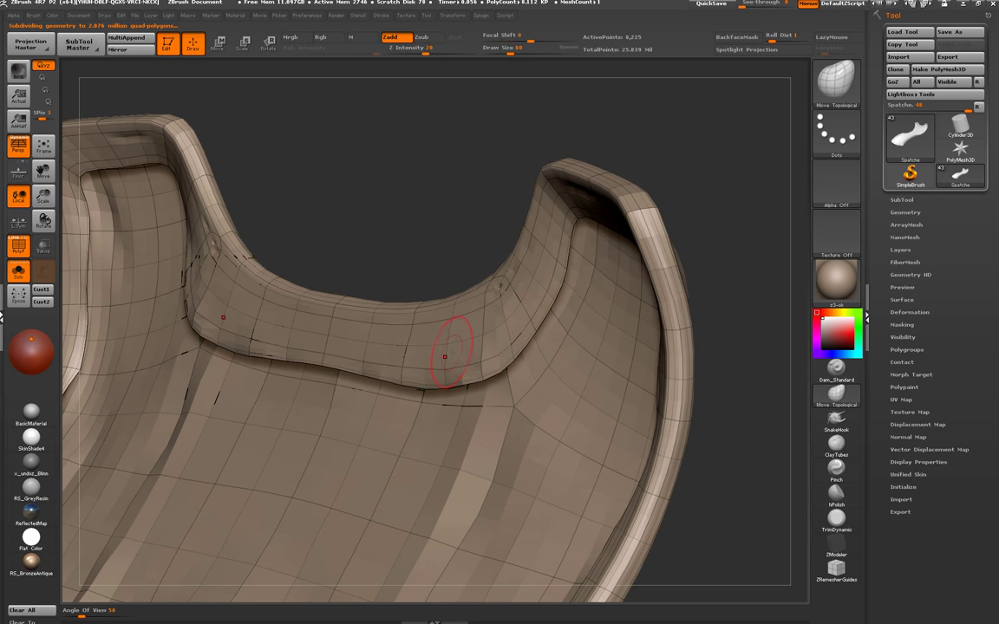
{"action": "key", "text": "d"}
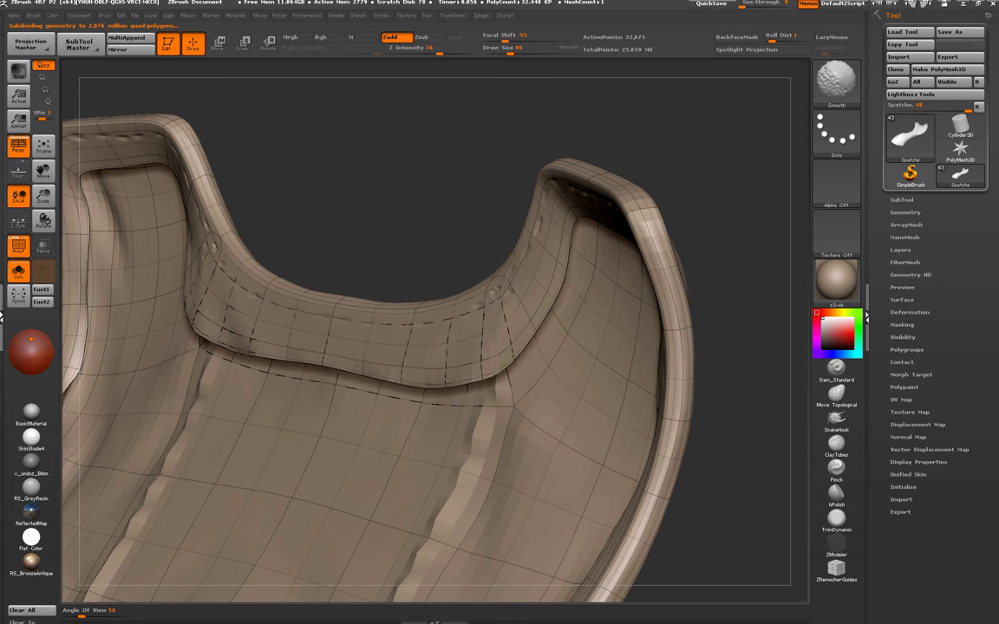
{"action": "left_click_drag", "start_coordinate": [257, 329], "coordinate": [227, 323], "text": "shift"}
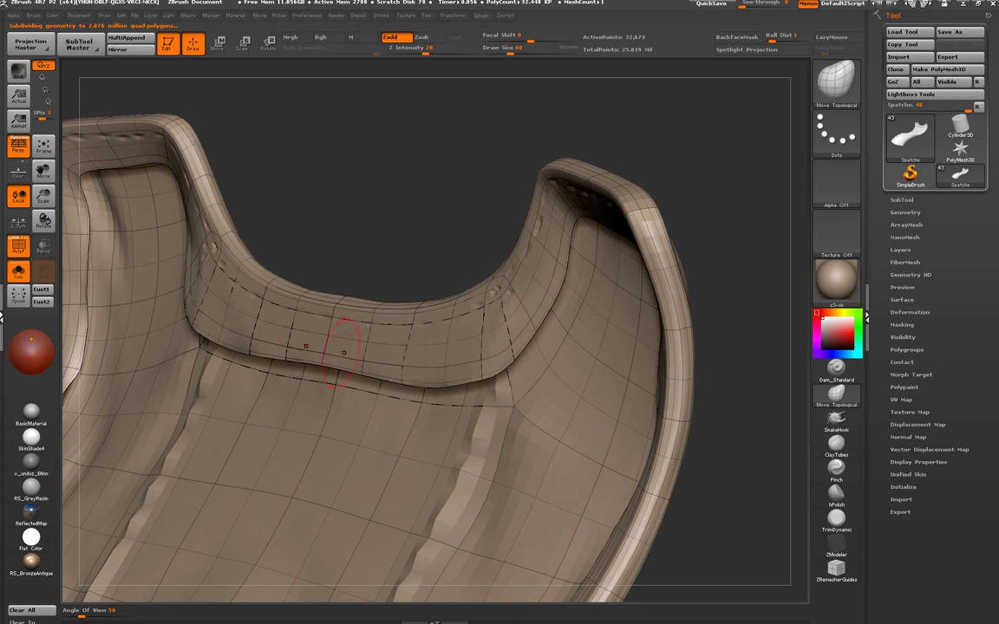
{"action": "key", "text": "d"}
{"action": "key", "text": "shift"}
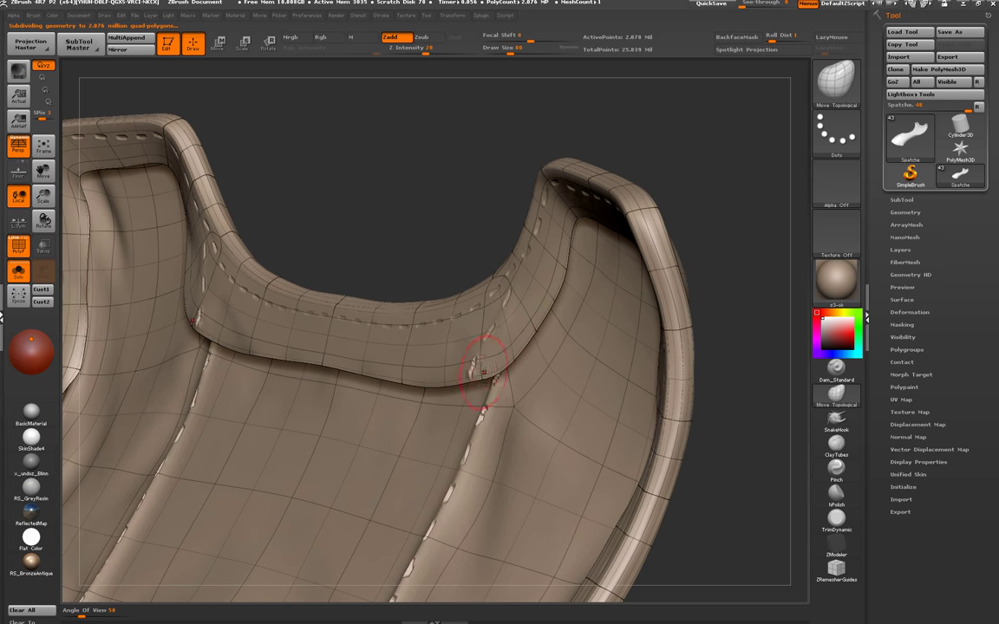
{"action": "key", "text": "shift"}
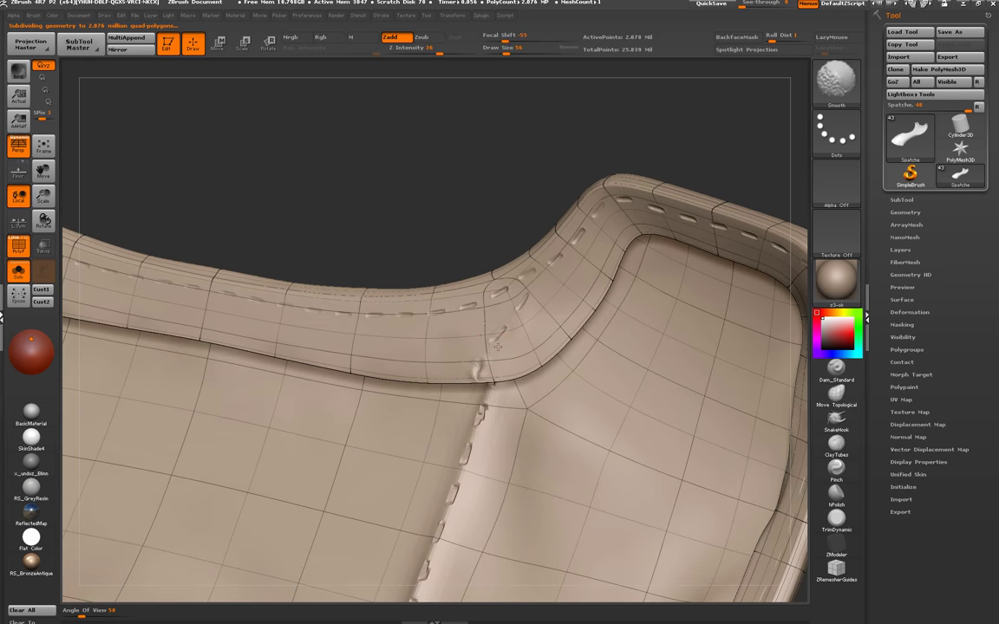
{"action": "left_click_drag", "start_coordinate": [374, 200], "coordinate": [398, 202]}
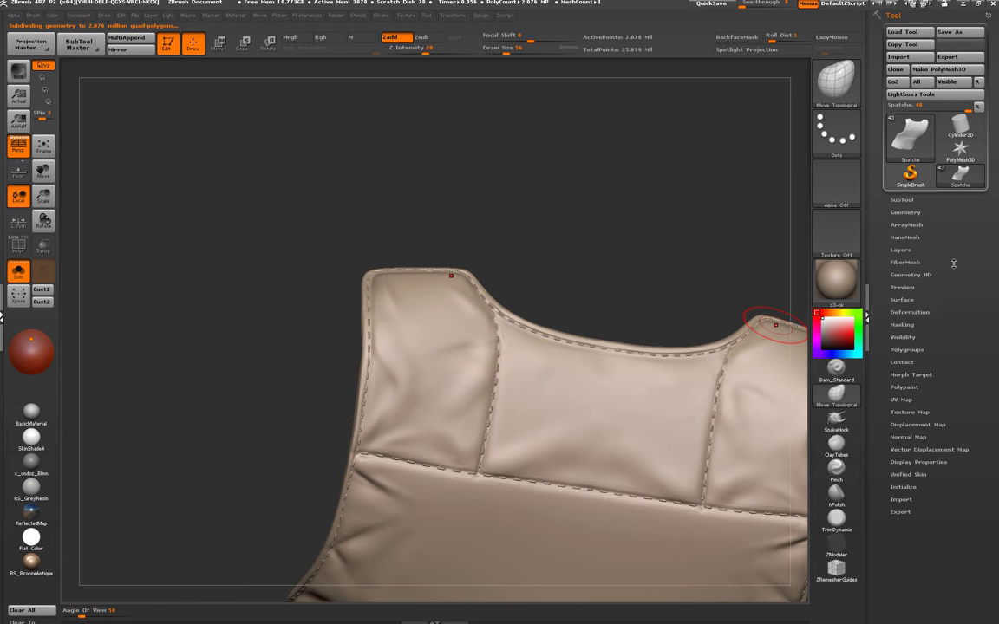
- Drop the vest to SDiv 1 and auto-unwrap its UVs with UV Master's Unwrap
{"action": "left_click", "coordinate": [905, 209]}
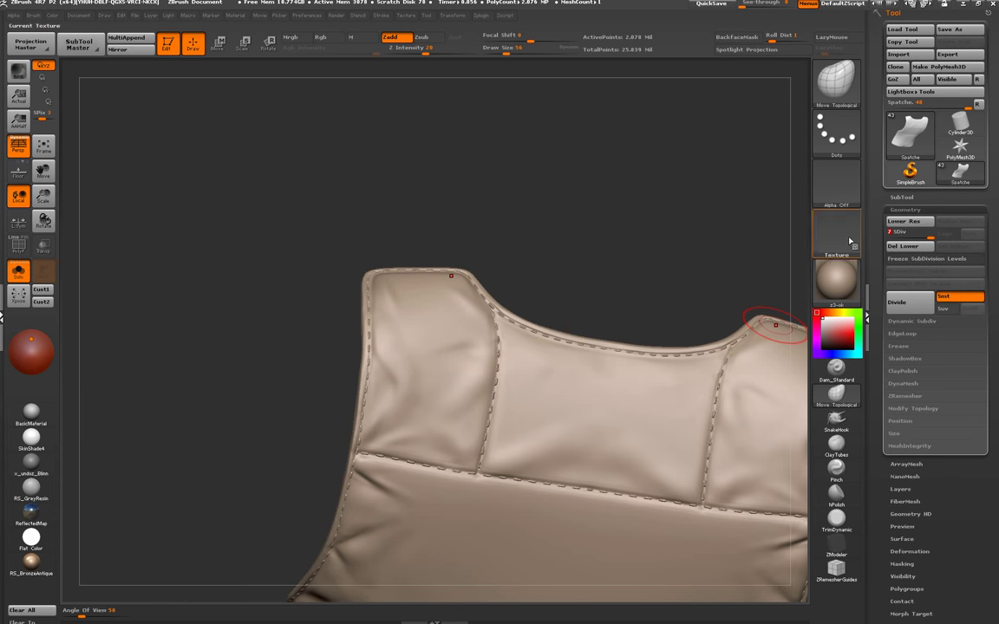
{"action": "mouse_move", "coordinate": [752, 210]}
{"action": "left_mouse_down"}
{"action": "mouse_move", "coordinate": [791, 222]}
{"action": "mouse_move", "coordinate": [447, 134]}
{"action": "left_mouse_up"}
{"action": "key", "text": "shift+d"}
{"action": "key", "text": "shift+d"}
{"action": "key", "text": "shift+d"}
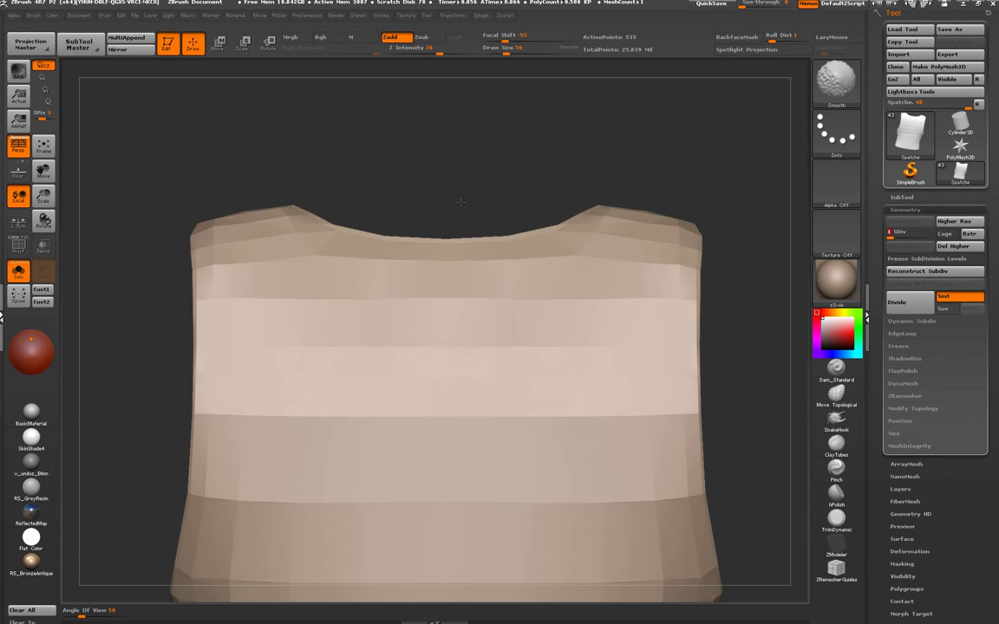
{"action": "left_click", "coordinate": [482, 16]}
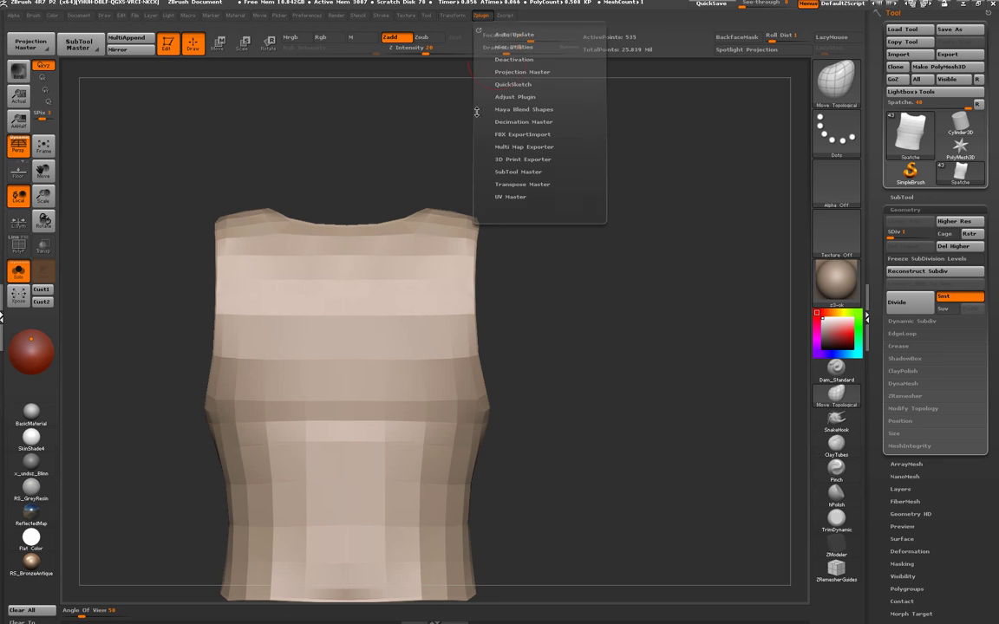
{"action": "left_click", "coordinate": [536, 196]}
{"action": "left_click_drag", "start_coordinate": [592, 121], "coordinate": [592, 187]}
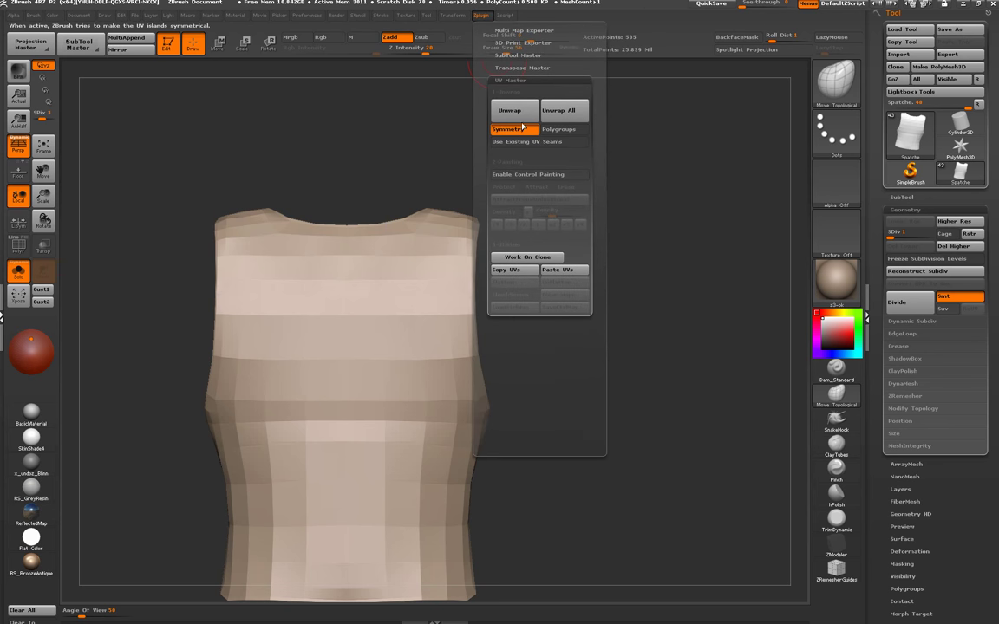
{"action": "left_click", "coordinate": [503, 107]}
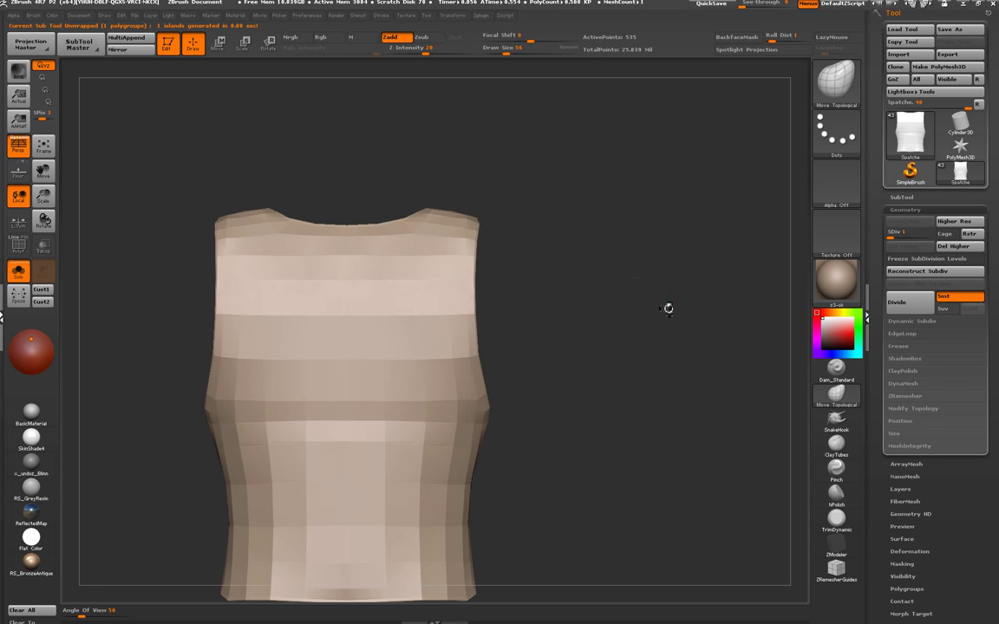
{"action": "left_click_drag", "start_coordinate": [647, 339], "coordinate": [668, 293], "text": "alt"}
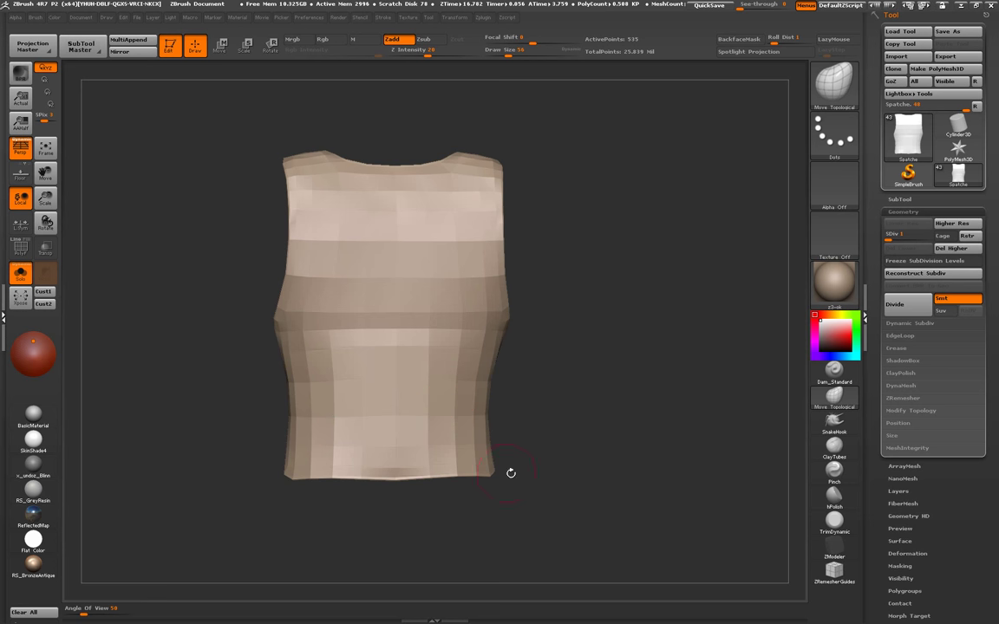
- Alt+Tab through the open programs, including 3ds Max, then return to ZBrush and rotate the vest
{"action": "key", "text": "alt+Tab"}
{"action": "key", "text": "alt+Tab"}
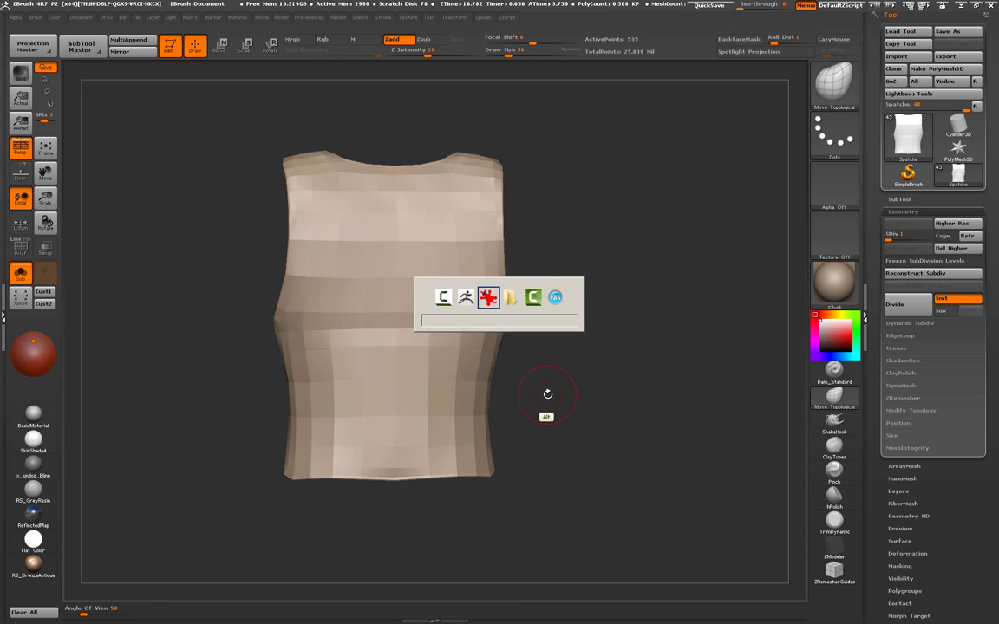
{"action": "key", "text": "alt+Tab"}
{"action": "key", "text": "alt+Tab"}
{"action": "key", "text": "alt+Tab"}
{"action": "key", "text": "alt+Tab"}
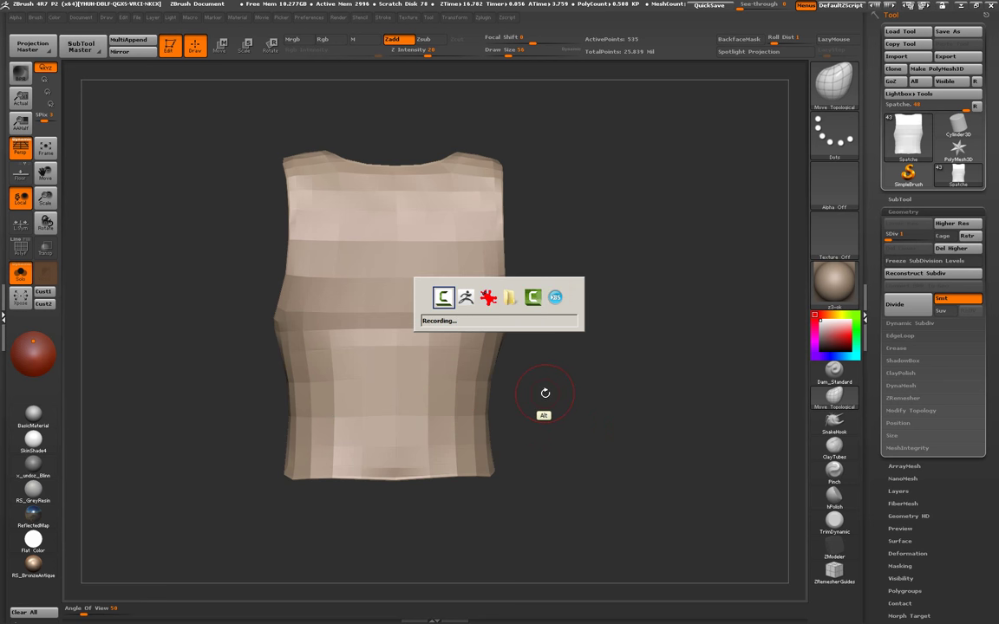
{"action": "key", "text": "alt+Tab"}
{"action": "key", "text": "alt+Tab"}
{"action": "key", "text": "alt+Tab"}
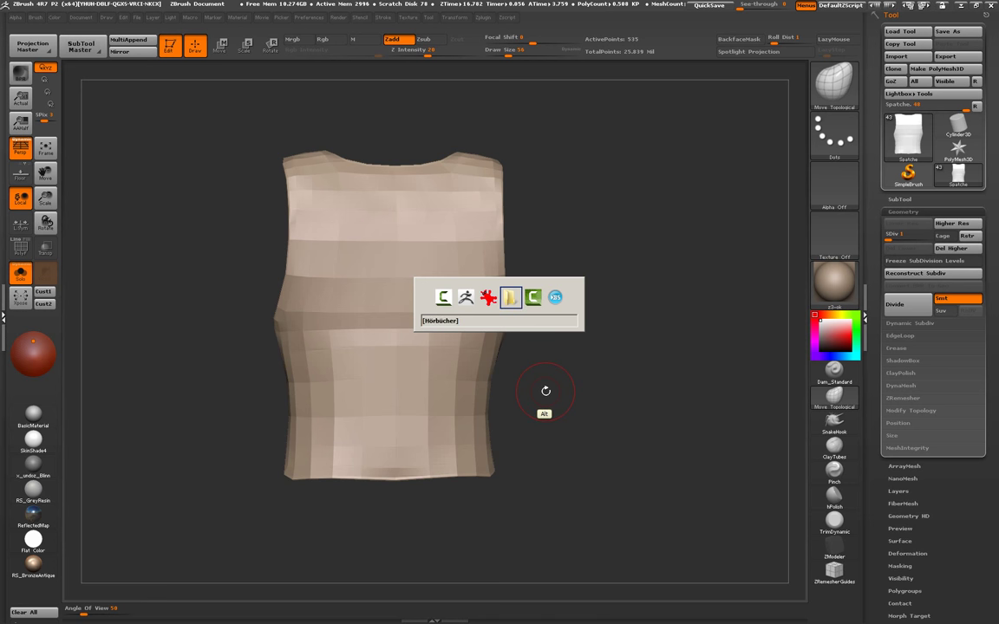
{"action": "key", "text": "alt+Tab"}
{"action": "key", "text": "alt+Tab"}
{"action": "key", "text": "alt+Tab"}
{"action": "key", "text": "alt+Tab"}
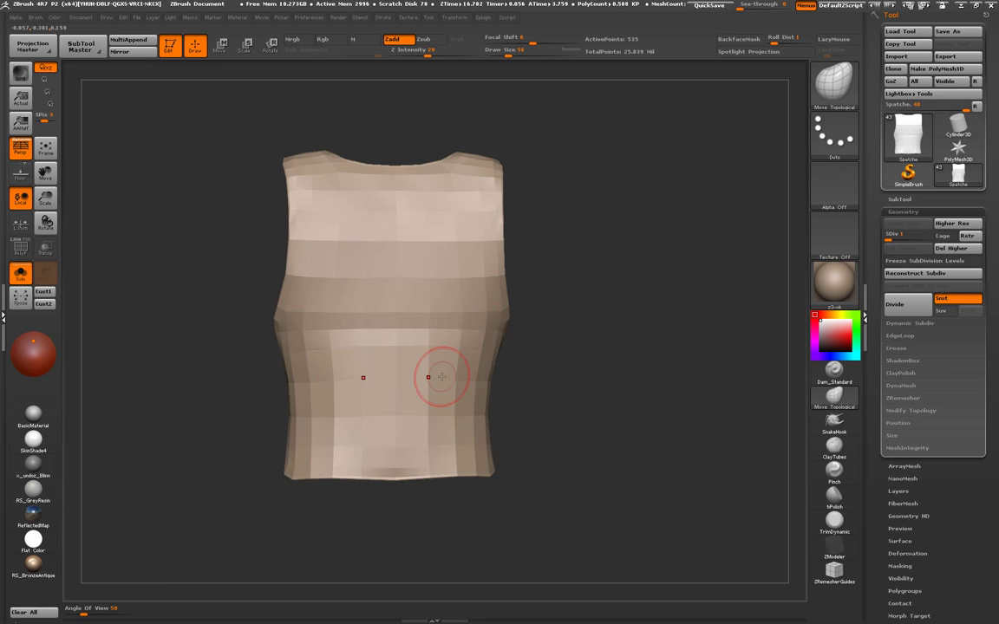
{"action": "key", "text": "alt+Tab"}
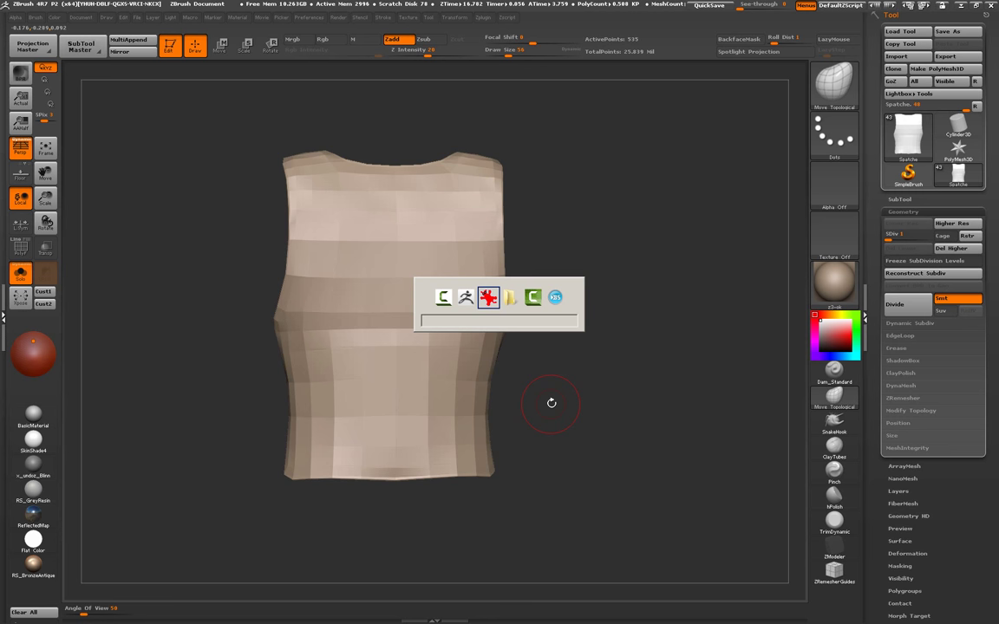
{"action": "key", "text": "alt+Tab"}
{"action": "key", "text": "alt+Tab"}
{"action": "key", "text": "alt+Tab"}
{"action": "key", "text": "alt+Tab"}
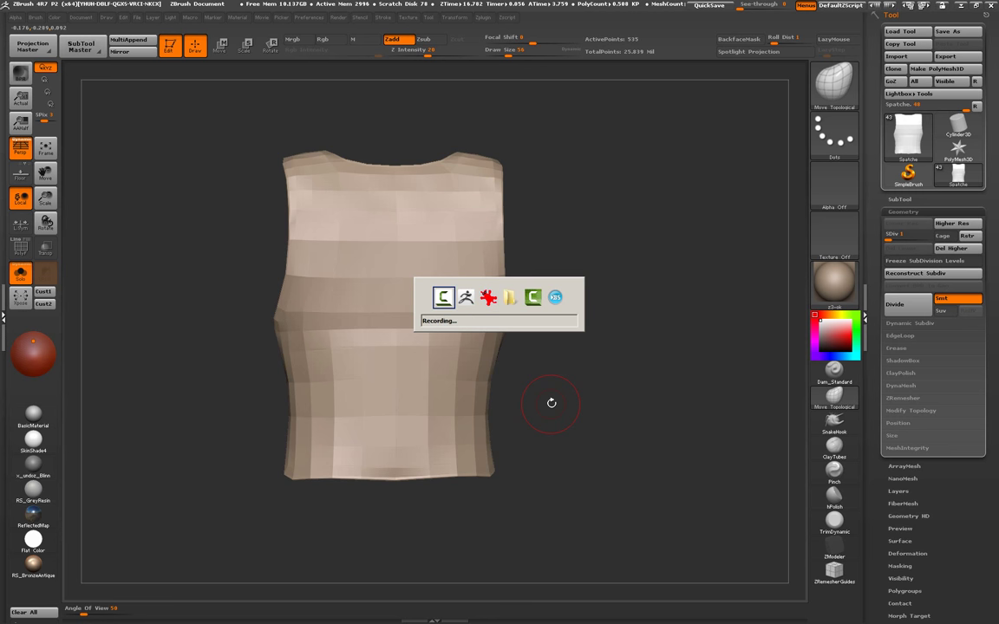
{"action": "key", "text": "alt+Tab"}
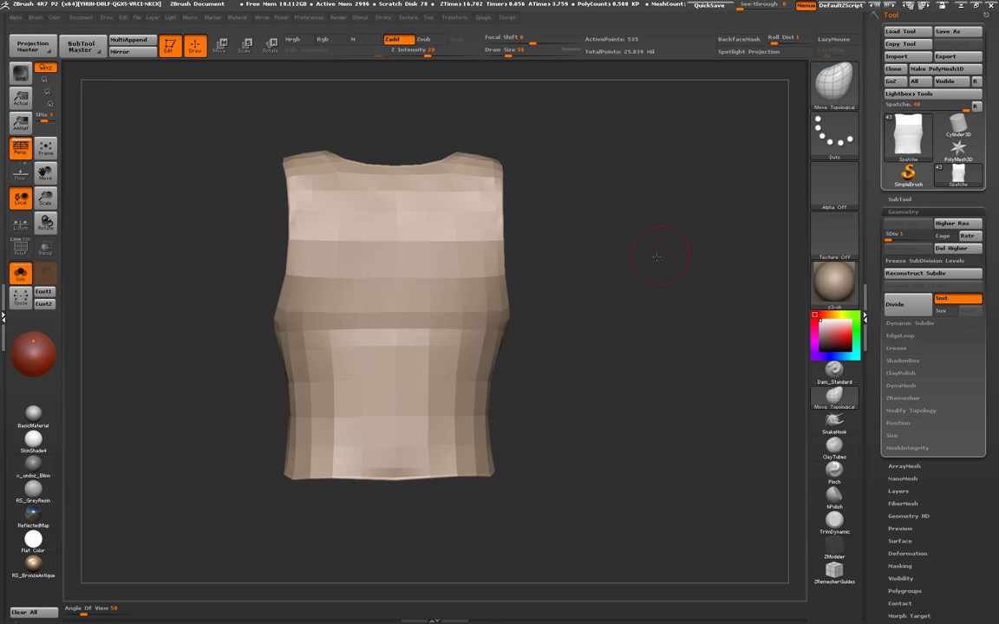
{"action": "mouse_move", "coordinate": [660, 238]}
{"action": "left_mouse_down"}
{"action": "mouse_move", "coordinate": [539, 266]}
{"action": "mouse_move", "coordinate": [582, 270]}
{"action": "left_mouse_up"}
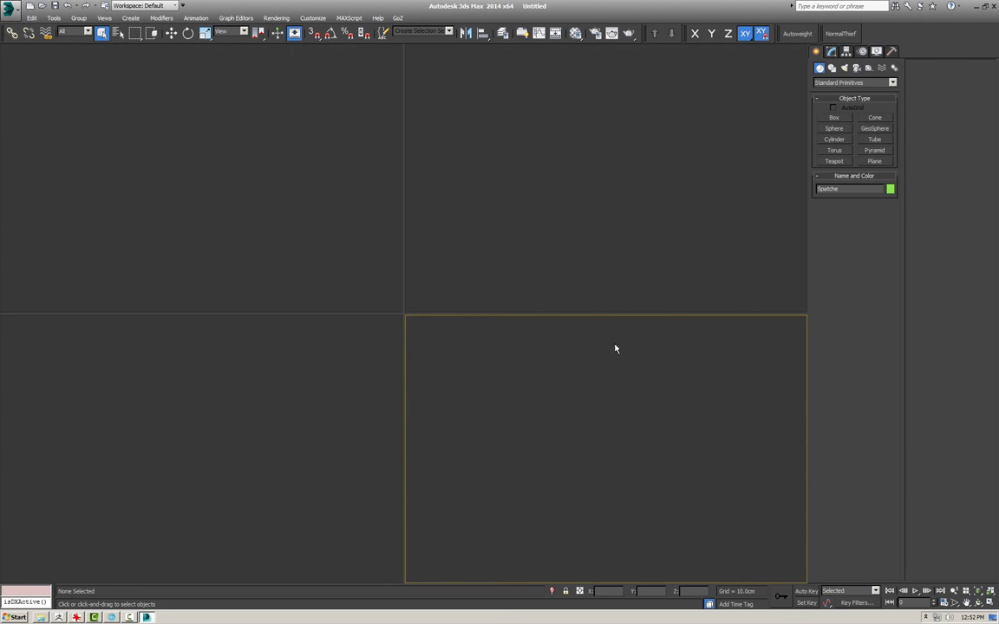
- Show the perspective view plain-shaded and maximized, orbited to a side angle of the vest
{"action": "left_click", "coordinate": [468, 321]}
{"action": "left_click", "coordinate": [475, 341]}
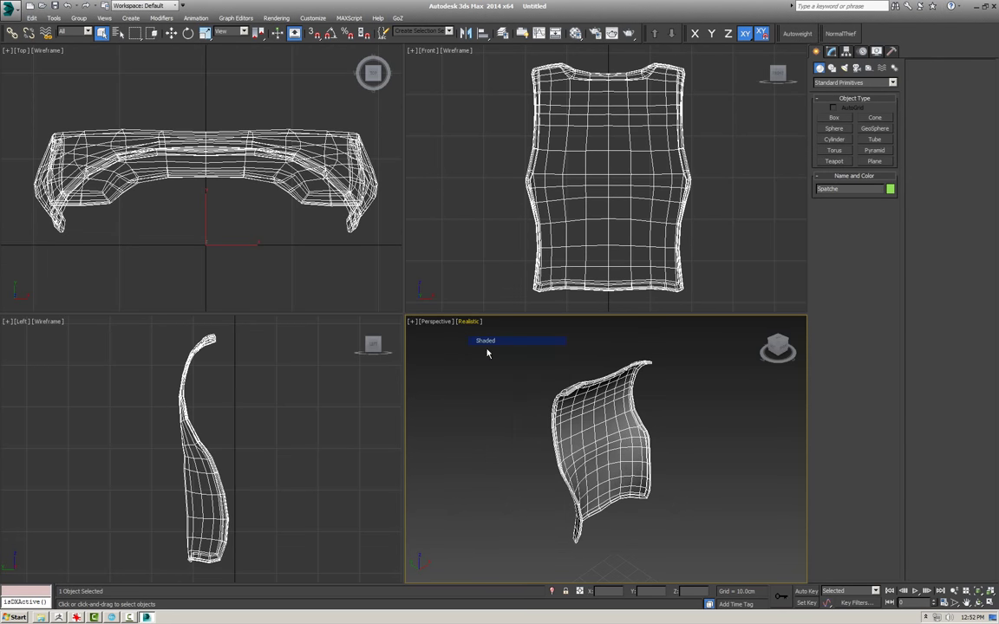
{"action": "key", "text": "alt+w"}
{"action": "middle_click_drag", "start_coordinate": [616, 400], "coordinate": [735, 300], "text": "alt"}
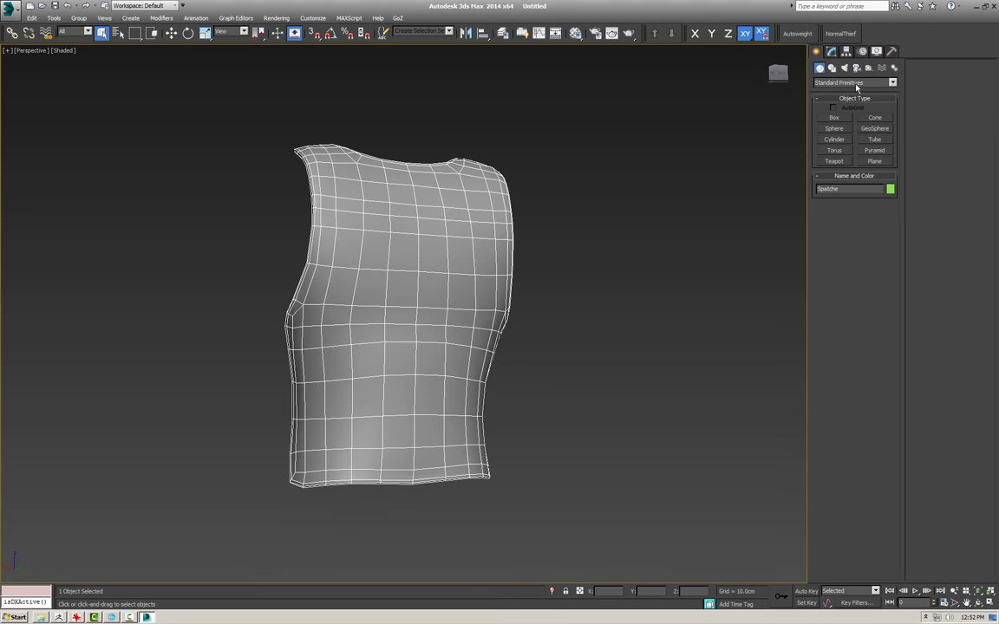
- Add an Unwrap UVW modifier to the vest and inspect its current UV layout
{"action": "left_click", "coordinate": [831, 51]}
{"action": "left_click", "coordinate": [873, 130]}
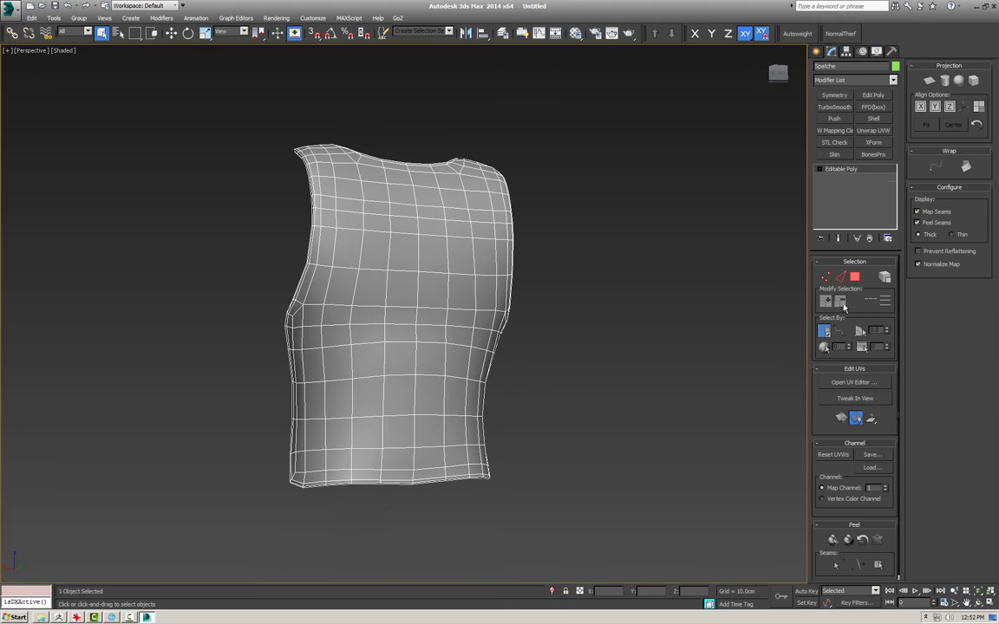
{"action": "left_click", "coordinate": [841, 382]}
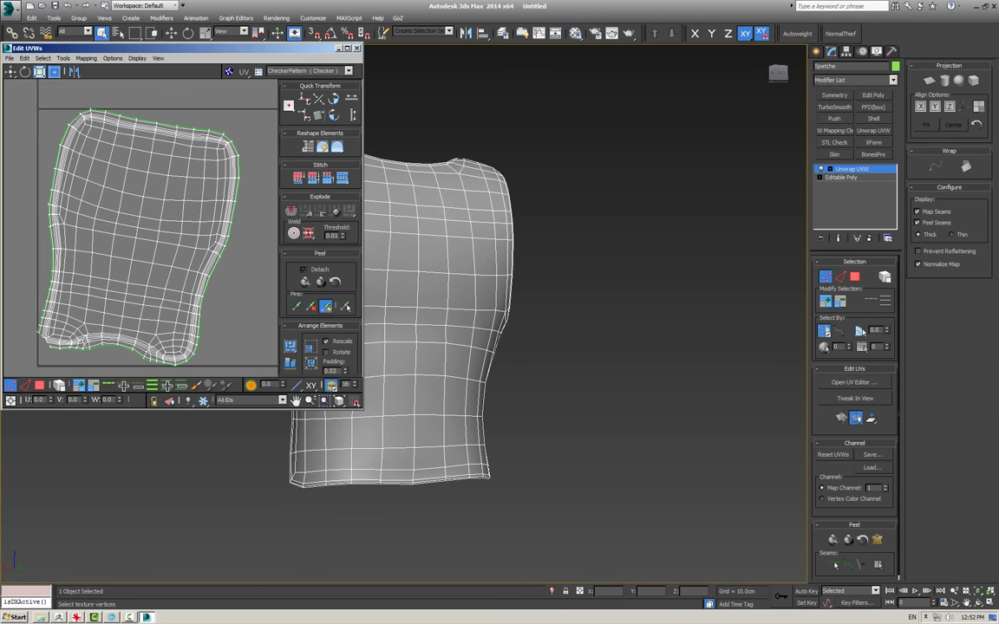
{"action": "scroll", "coordinate": [64, 320], "scroll_direction": "up", "scroll_amount": 3}
{"action": "scroll", "coordinate": [118, 295], "scroll_direction": "down", "scroll_amount": 2}
{"action": "scroll", "coordinate": [218, 308], "scroll_direction": "up", "scroll_amount": 2}
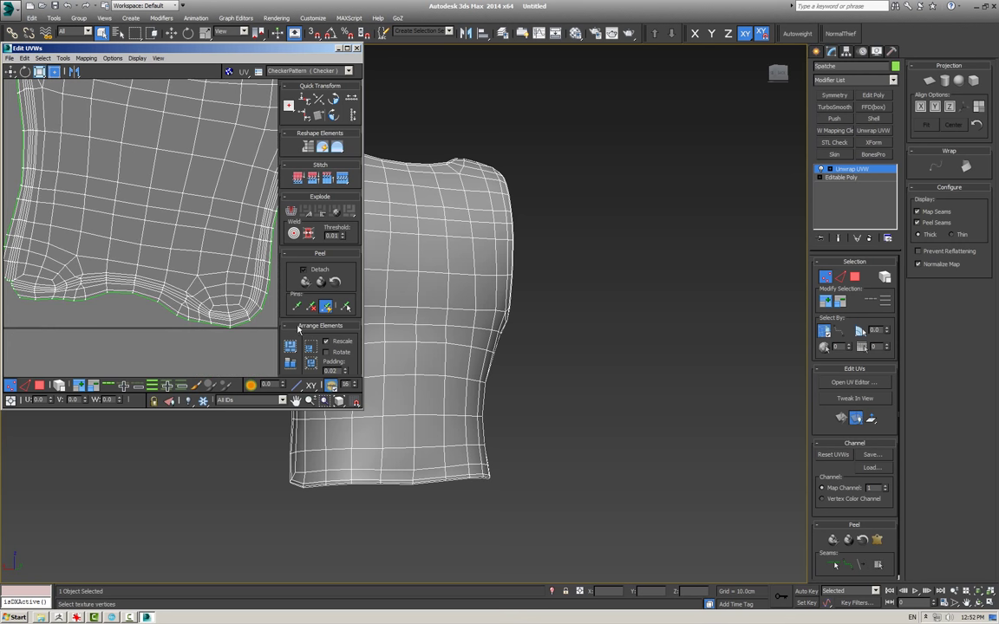
- Collapse the vest to Editable Poly, bake in a mapping clear, and add a fresh Unwrap UVW
{"action": "right_click", "coordinate": [490, 245]}
{"action": "left_click", "coordinate": [646, 347]}
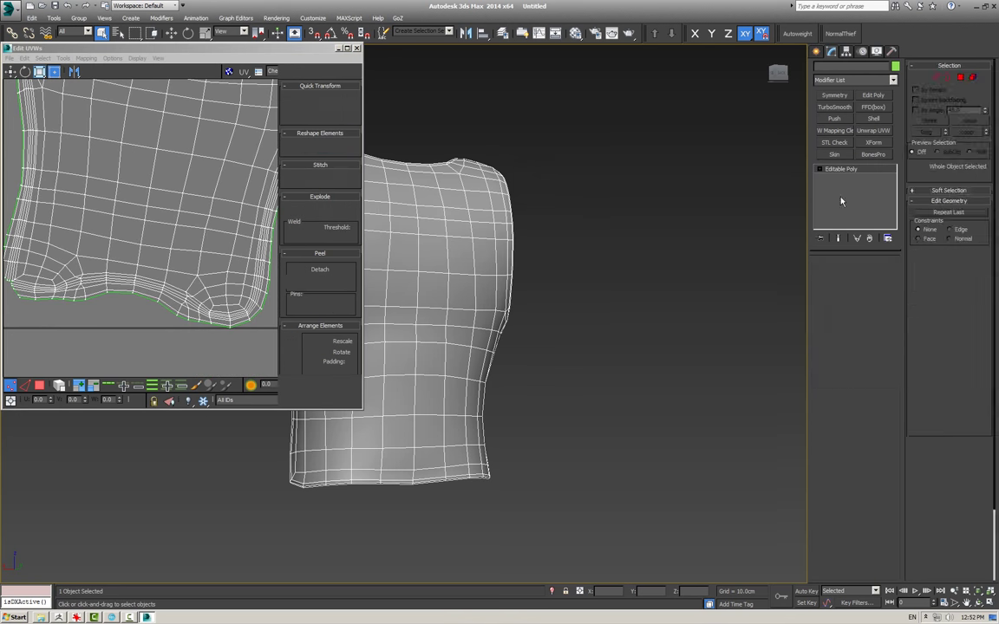
{"action": "left_click", "coordinate": [841, 132]}
{"action": "right_click", "coordinate": [739, 246]}
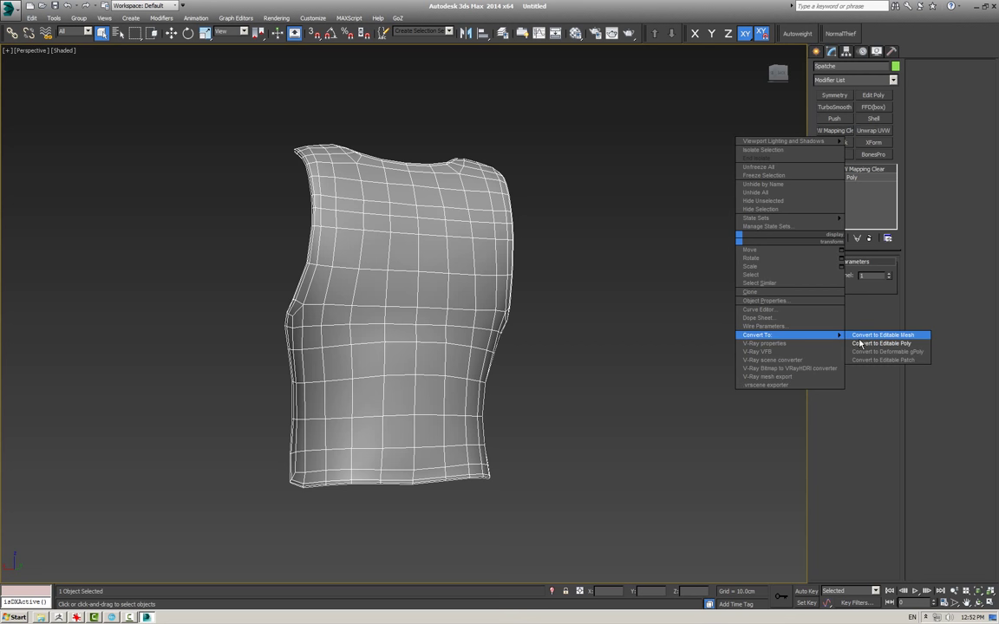
{"action": "left_click", "coordinate": [798, 314]}
{"action": "left_click", "coordinate": [874, 130]}
- Open the UV Editor with the checker background hidden, viewing the vest from the front
{"action": "middle_click_drag", "start_coordinate": [362, 131], "coordinate": [768, 370], "text": "alt"}
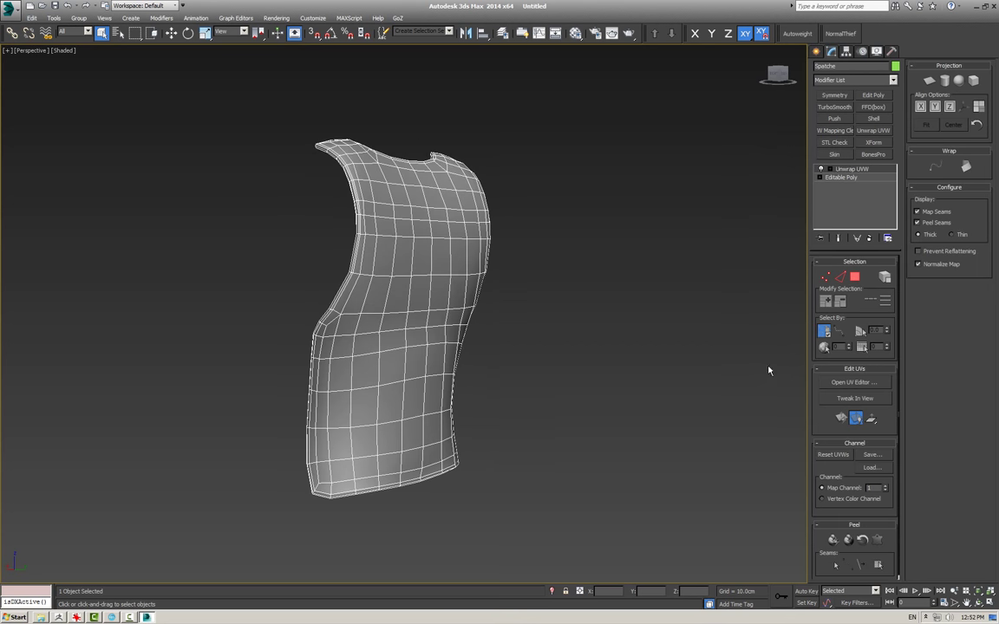
{"action": "left_click", "coordinate": [850, 383]}
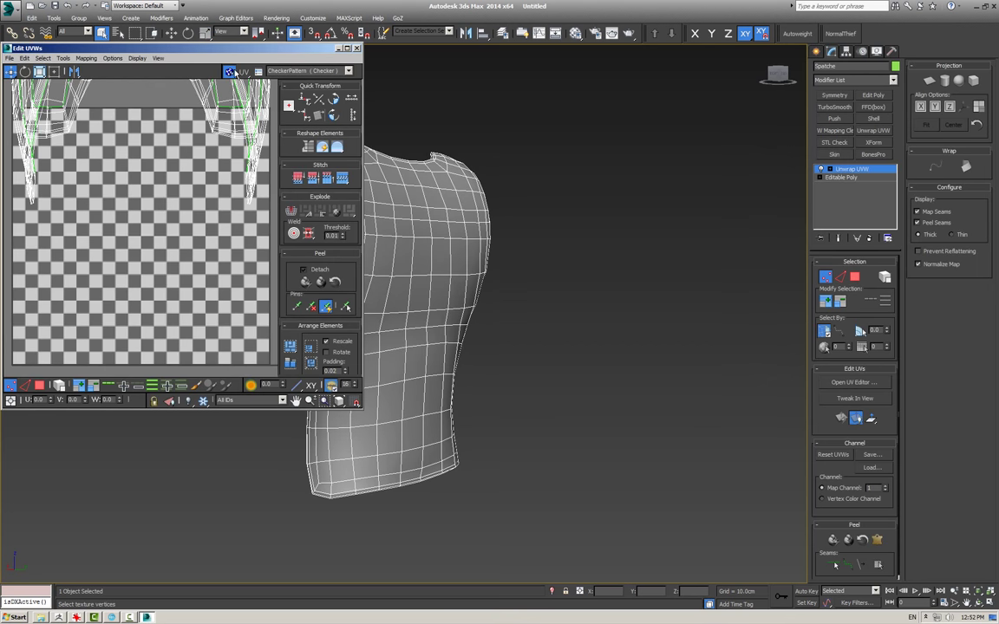
{"action": "left_click", "coordinate": [230, 71]}
{"action": "scroll", "coordinate": [149, 335], "scroll_direction": "down", "scroll_amount": 2}
{"action": "mouse_move", "coordinate": [365, 299]}
{"action": "middle_mouse_down", "text": "alt"}
{"action": "mouse_move", "coordinate": [542, 317]}
{"action": "mouse_move", "coordinate": [662, 304]}
{"action": "middle_mouse_up", "text": "alt"}
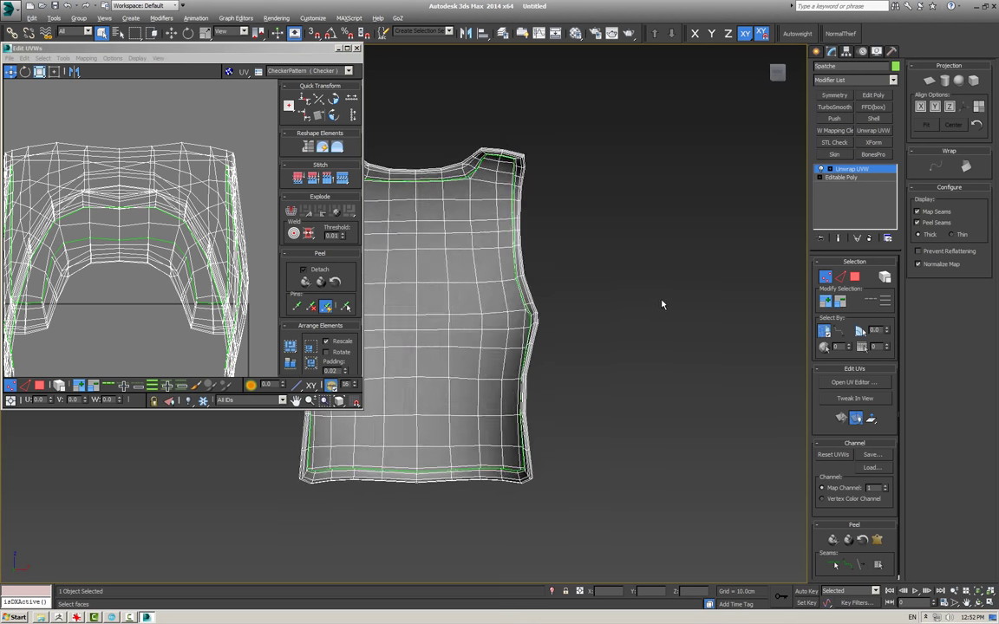
- Select the vest's hem edge loop and convert it into a UV seam
{"action": "key", "text": "2"}
{"action": "scroll", "coordinate": [538, 459], "scroll_direction": "up", "scroll_amount": 5}
{"action": "middle_click_drag", "start_coordinate": [557, 453], "coordinate": [636, 283], "text": "alt"}
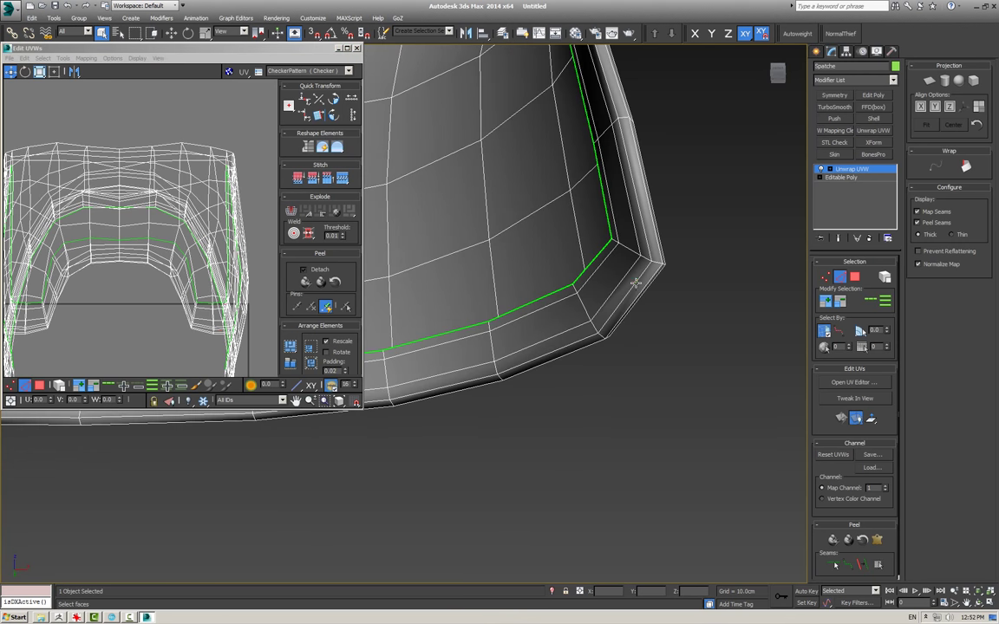
{"action": "left_click", "coordinate": [636, 283]}
{"action": "left_click", "coordinate": [871, 302]}
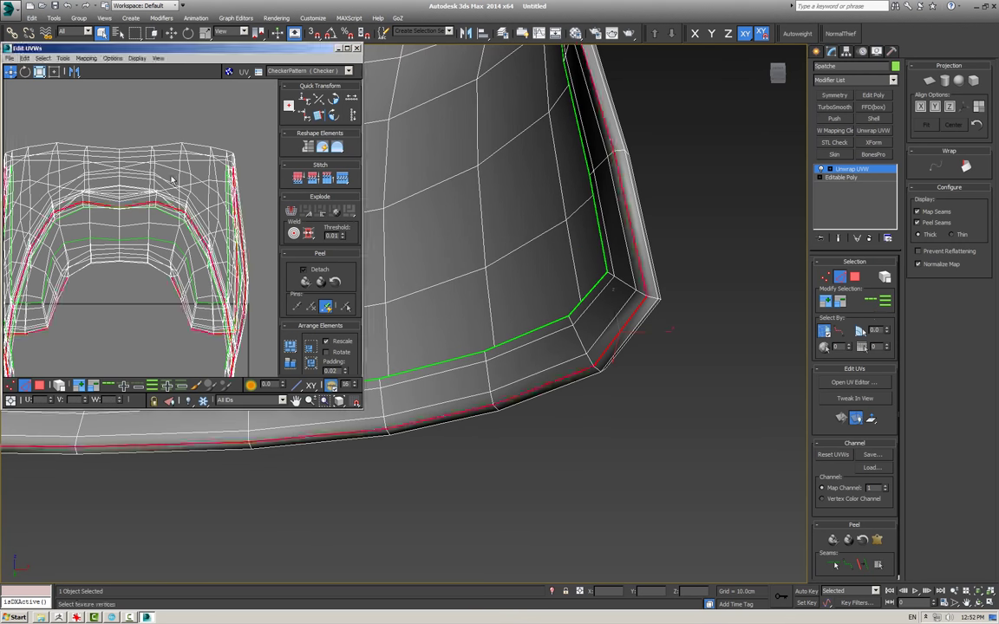
{"action": "right_click", "coordinate": [153, 160]}
{"action": "left_click", "coordinate": [130, 186]}
- Select the neck edge loop and split the UVs along it with Detach Edge Verts
{"action": "scroll", "coordinate": [676, 362], "scroll_direction": "down", "scroll_amount": 5}
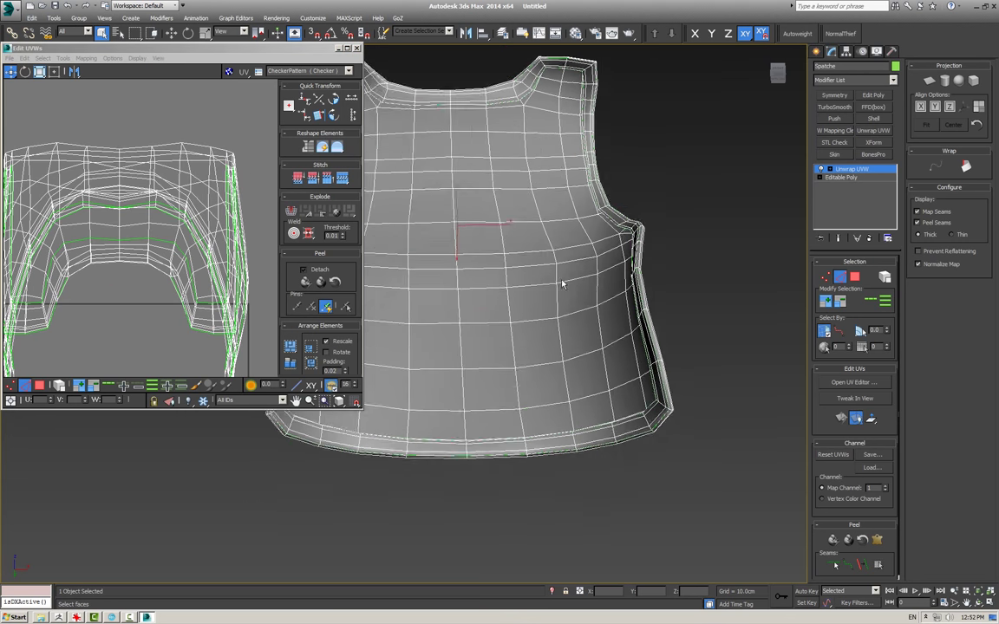
{"action": "mouse_move", "coordinate": [562, 283]}
{"action": "middle_mouse_down", "text": "alt"}
{"action": "mouse_move", "coordinate": [584, 329]}
{"action": "mouse_move", "coordinate": [541, 354]}
{"action": "middle_mouse_up", "text": "alt"}
{"action": "scroll", "coordinate": [542, 354], "scroll_direction": "up", "scroll_amount": 3}
{"action": "mouse_move", "coordinate": [579, 256]}
{"action": "middle_mouse_down", "text": "alt"}
{"action": "mouse_move", "coordinate": [611, 245]}
{"action": "mouse_move", "coordinate": [508, 227]}
{"action": "middle_mouse_up", "text": "alt"}
{"action": "scroll", "coordinate": [556, 177], "scroll_direction": "up", "scroll_amount": 3}
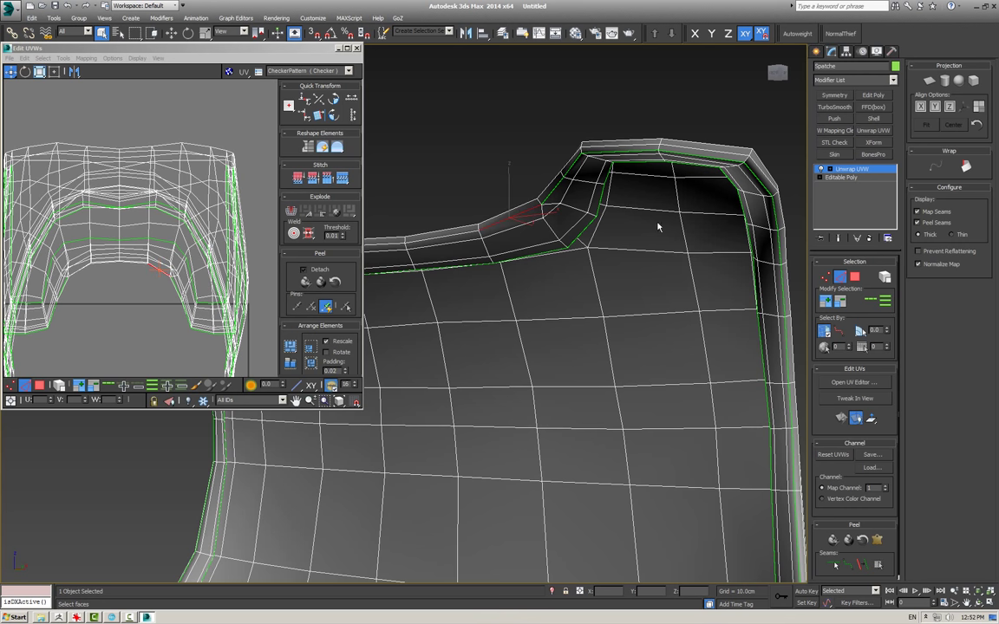
{"action": "left_click", "coordinate": [884, 300]}
{"action": "middle_click_drag", "start_coordinate": [763, 269], "coordinate": [468, 203], "text": "alt"}
{"action": "right_click", "coordinate": [234, 167]}
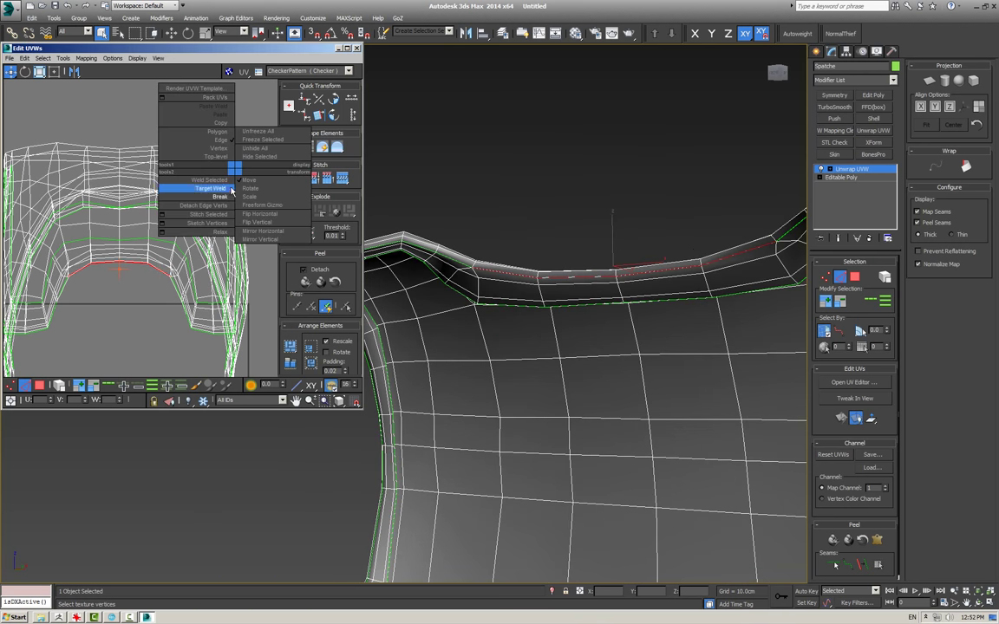
{"action": "left_click", "coordinate": [224, 207]}
- Move the separated UV island upward and select an edge near the shoulder
{"action": "middle_click_drag", "start_coordinate": [680, 345], "coordinate": [763, 249], "text": "alt"}
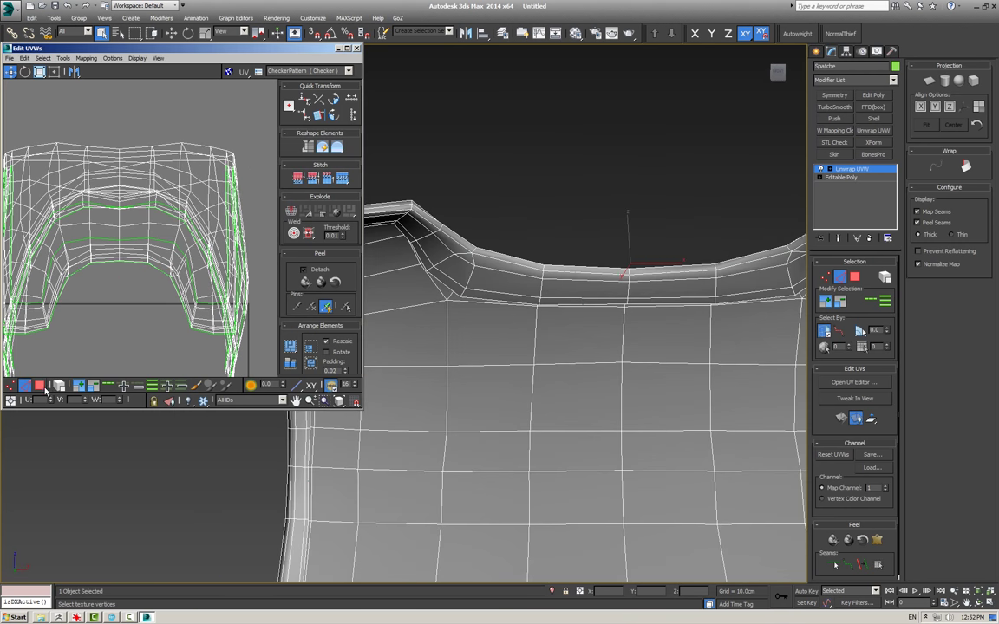
{"action": "left_click", "coordinate": [118, 184]}
{"action": "scroll", "coordinate": [138, 195], "scroll_direction": "down", "scroll_amount": 5}
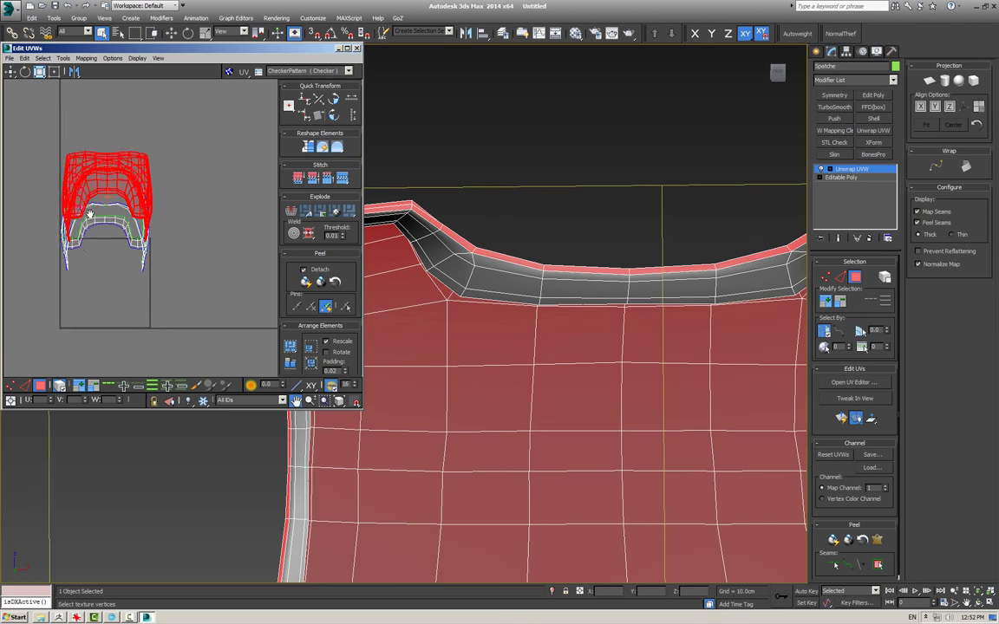
{"action": "left_click_drag", "start_coordinate": [157, 219], "coordinate": [156, 150]}
{"action": "mouse_move", "coordinate": [490, 289]}
{"action": "middle_mouse_down", "text": "alt"}
{"action": "mouse_move", "coordinate": [460, 333]}
{"action": "mouse_move", "coordinate": [547, 297]}
{"action": "middle_mouse_up", "text": "alt"}
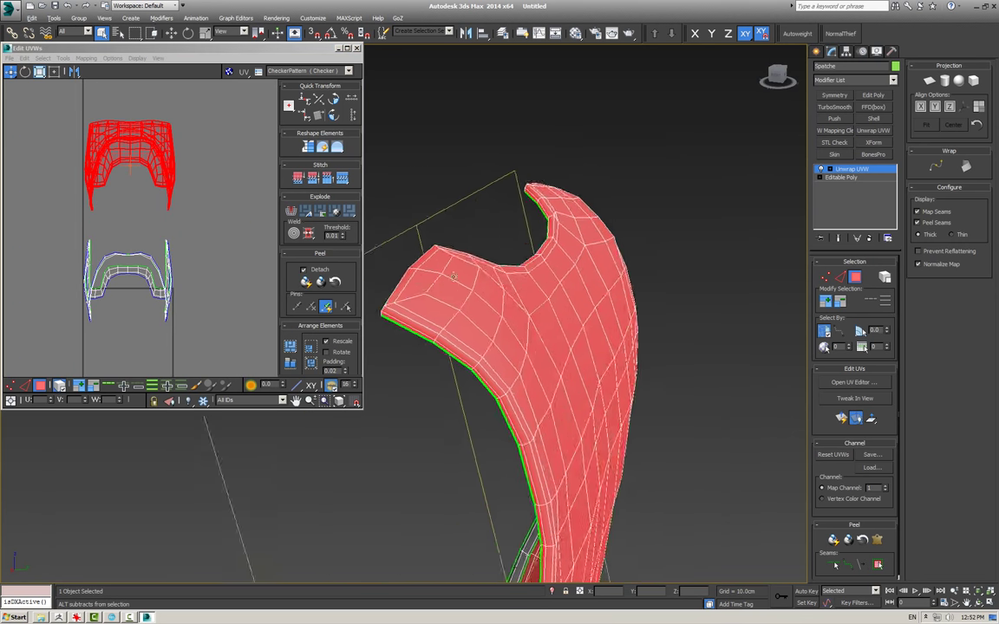
{"action": "key", "text": "2"}
{"action": "left_click", "coordinate": [590, 290]}
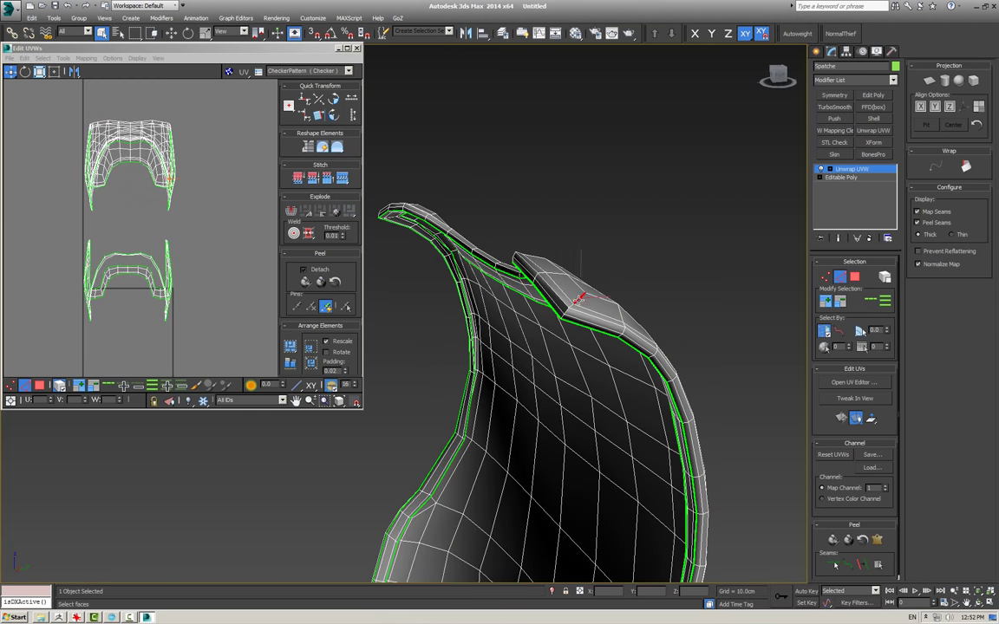
- Remove a stray edge from the selection along the vest's strap
{"action": "mouse_move", "coordinate": [589, 290]}
{"action": "middle_mouse_down", "text": "alt"}
{"action": "mouse_move", "coordinate": [642, 354]}
{"action": "mouse_move", "coordinate": [596, 308]}
{"action": "mouse_move", "coordinate": [523, 306]}
{"action": "middle_mouse_up", "text": "alt"}
{"action": "scroll", "coordinate": [565, 293], "scroll_direction": "down", "scroll_amount": 3}
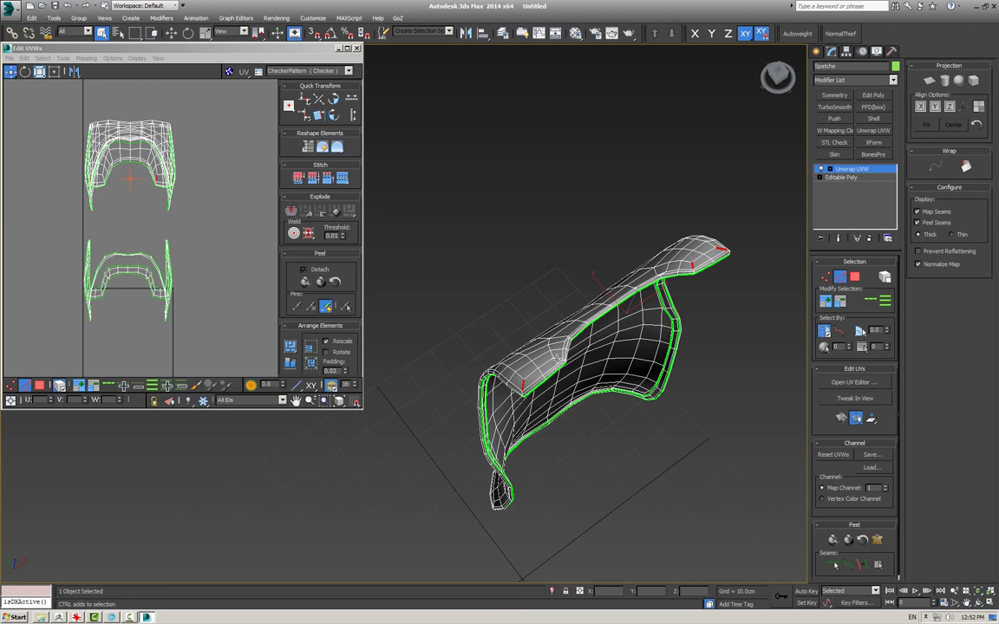
{"action": "scroll", "coordinate": [555, 356], "scroll_direction": "up", "scroll_amount": 3}
{"action": "mouse_move", "coordinate": [554, 355]}
{"action": "middle_mouse_down", "text": "alt"}
{"action": "mouse_move", "coordinate": [568, 319]}
{"action": "mouse_move", "coordinate": [603, 324]}
{"action": "mouse_move", "coordinate": [684, 510]}
{"action": "mouse_move", "coordinate": [575, 330]}
{"action": "mouse_move", "coordinate": [609, 313]}
{"action": "middle_mouse_up", "text": "alt"}
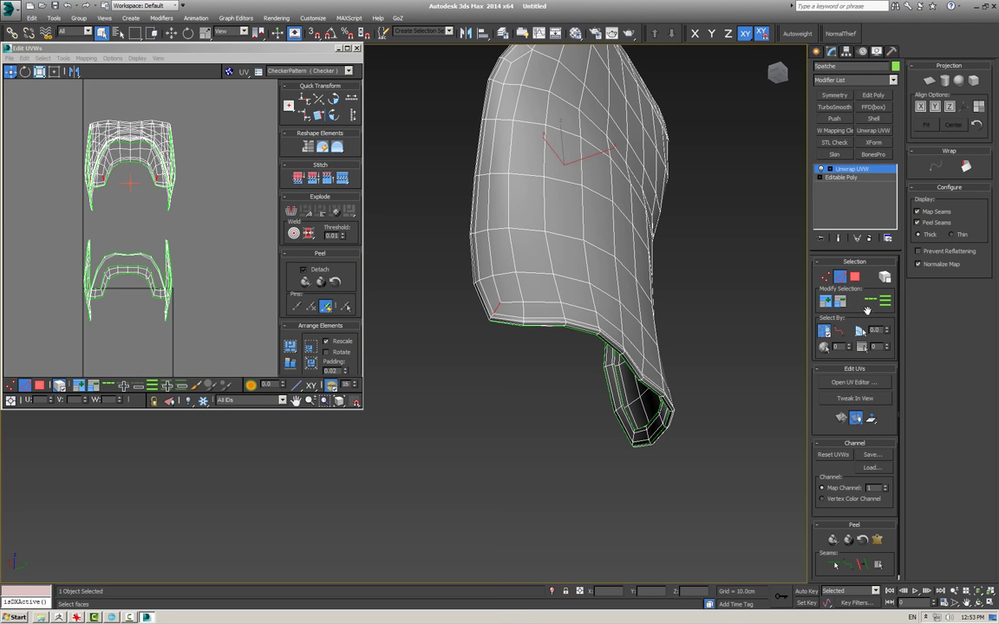
{"action": "scroll", "coordinate": [530, 251], "scroll_direction": "up", "scroll_amount": 4}
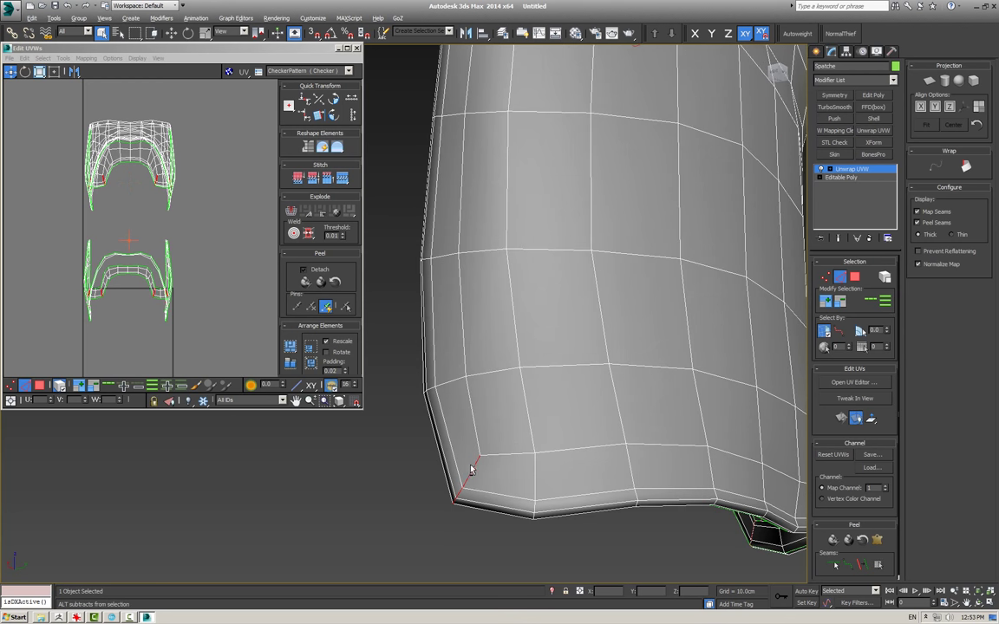
{"action": "scroll", "coordinate": [593, 448], "scroll_direction": "down", "scroll_amount": 5}
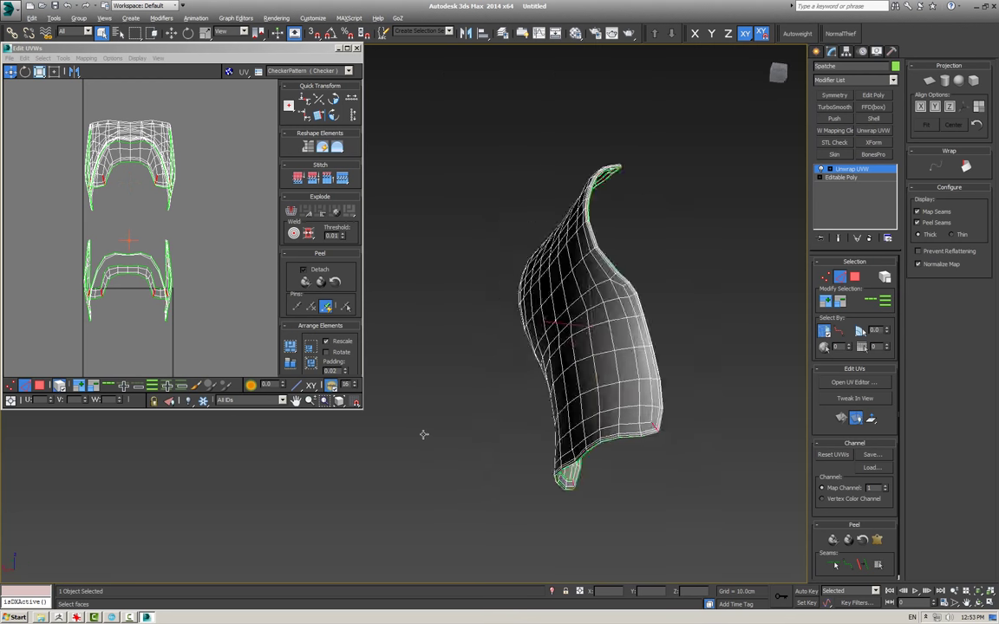
{"action": "scroll", "coordinate": [593, 387], "scroll_direction": "up", "scroll_amount": 5}
{"action": "mouse_move", "coordinate": [442, 310]}
{"action": "middle_mouse_down", "text": "alt"}
{"action": "mouse_move", "coordinate": [466, 346]}
{"action": "mouse_move", "coordinate": [520, 390]}
{"action": "middle_mouse_up", "text": "alt"}
{"action": "scroll", "coordinate": [472, 334], "scroll_direction": "down", "scroll_amount": 3}
{"action": "scroll", "coordinate": [472, 335], "scroll_direction": "up", "scroll_amount": 4}
{"action": "scroll", "coordinate": [627, 509], "scroll_direction": "up", "scroll_amount": 3}
{"action": "left_click", "coordinate": [680, 493], "text": "alt"}
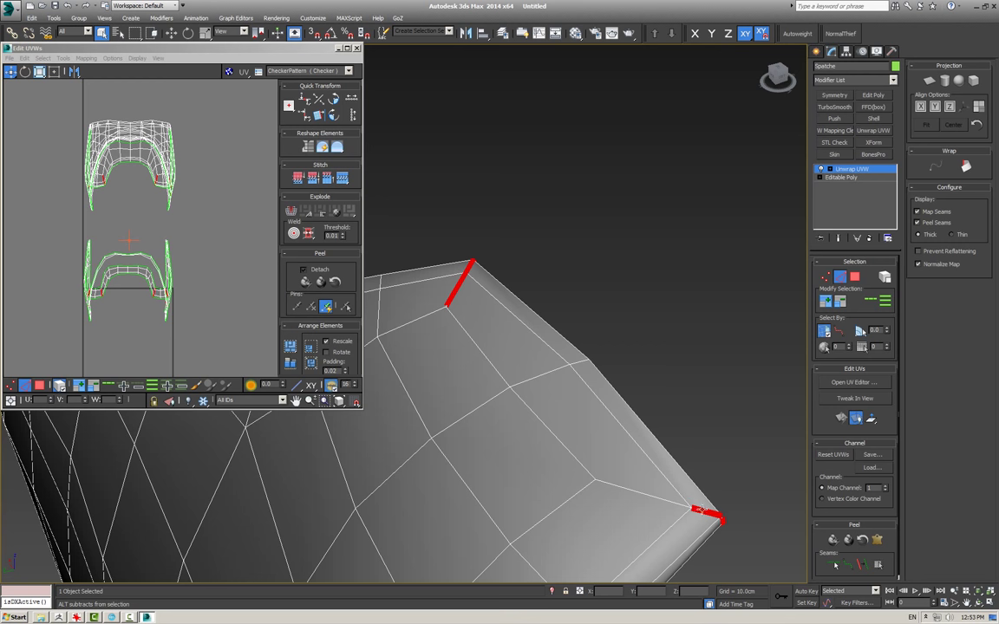
{"action": "scroll", "coordinate": [425, 240], "scroll_direction": "down", "scroll_amount": 5}
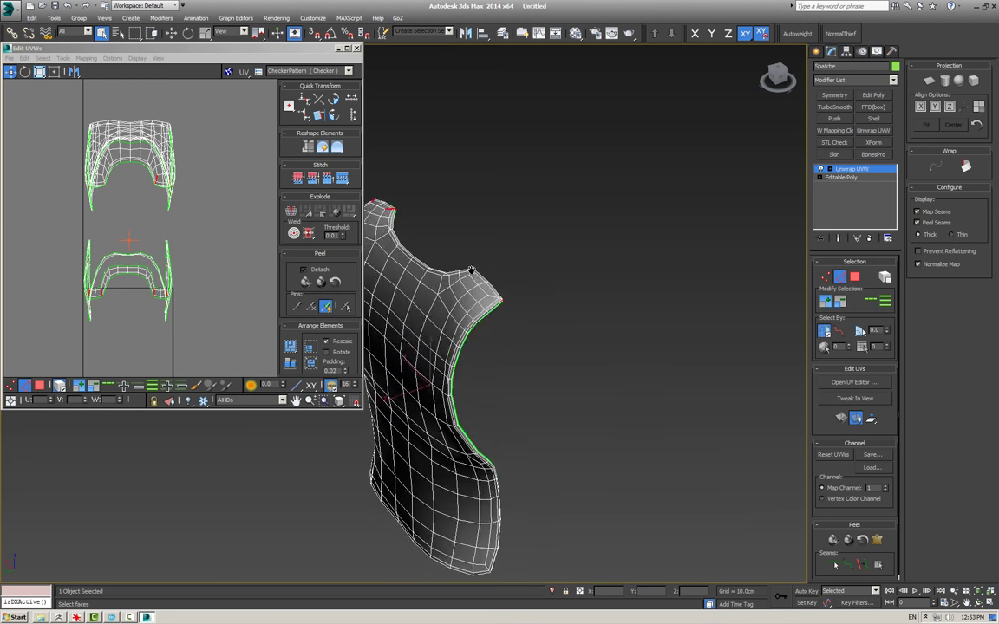
{"action": "mouse_move", "coordinate": [520, 330]}
{"action": "middle_mouse_down", "text": "alt"}
{"action": "mouse_move", "coordinate": [615, 272]}
{"action": "mouse_move", "coordinate": [485, 364]}
{"action": "middle_mouse_up", "text": "alt"}
{"action": "scroll", "coordinate": [475, 374], "scroll_direction": "up", "scroll_amount": 6}
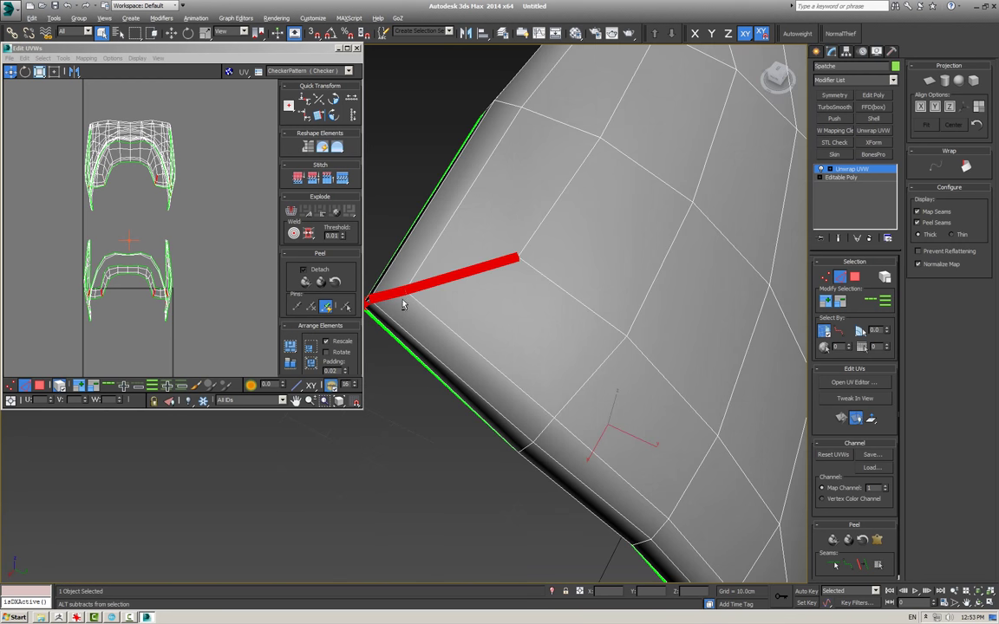
{"action": "scroll", "coordinate": [415, 289], "scroll_direction": "down", "scroll_amount": 4}
{"action": "middle_click_drag", "start_coordinate": [393, 285], "coordinate": [406, 280], "text": "alt"}
{"action": "scroll", "coordinate": [511, 290], "scroll_direction": "up", "scroll_amount": 4}
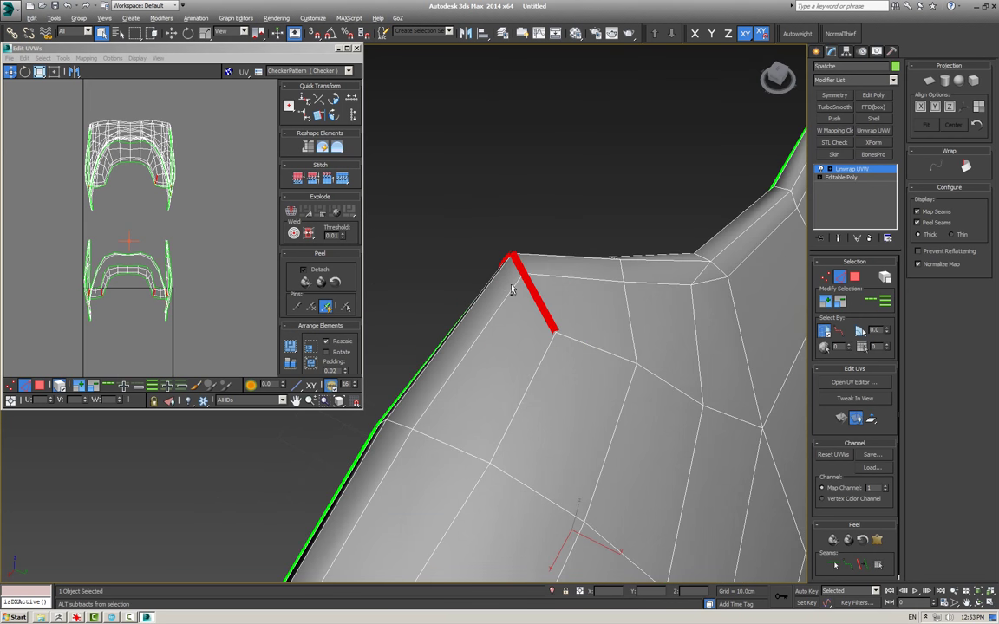
- Switch the UV editor to texture vertices, then to face selection mode
{"action": "right_click", "coordinate": [97, 163]}
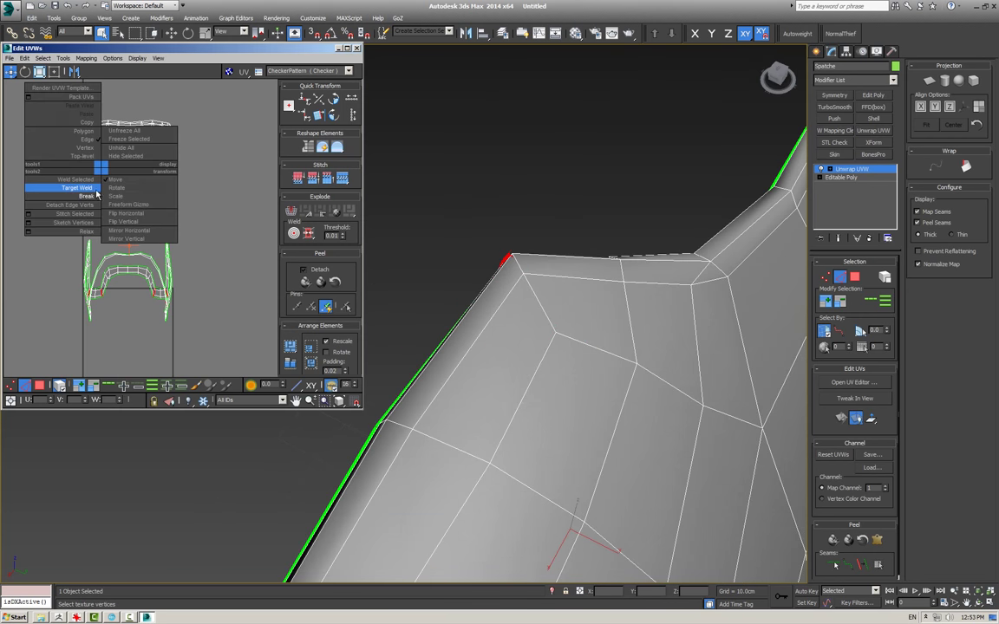
{"action": "left_click", "coordinate": [57, 173]}
{"action": "key", "text": "3"}
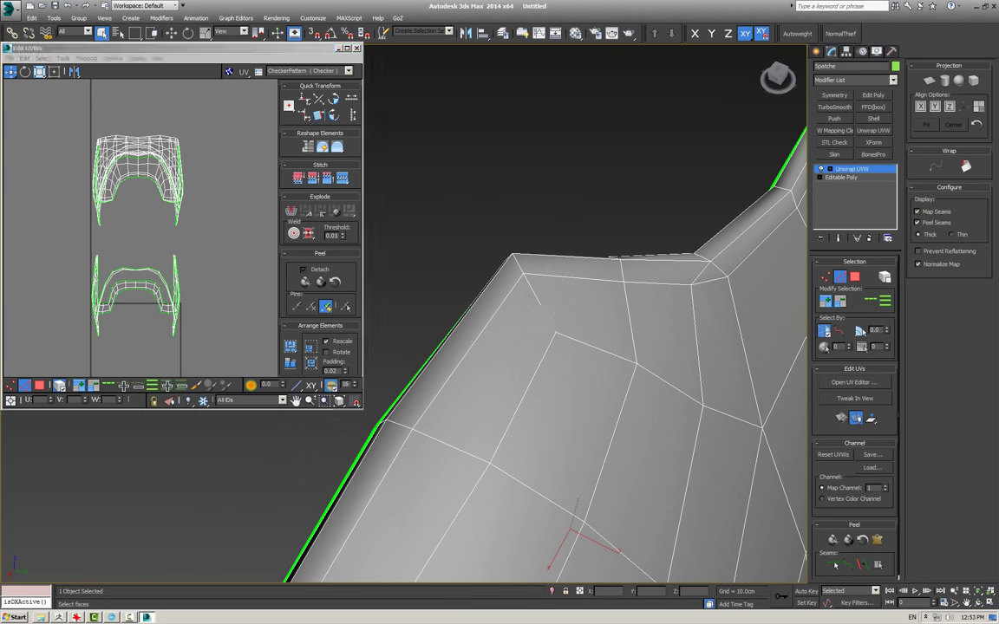
{"action": "scroll", "coordinate": [496, 292], "scroll_direction": "down", "scroll_amount": 8}
{"action": "scroll", "coordinate": [498, 292], "scroll_direction": "up", "scroll_amount": 2}
{"action": "scroll", "coordinate": [463, 325], "scroll_direction": "up", "scroll_amount": 5}
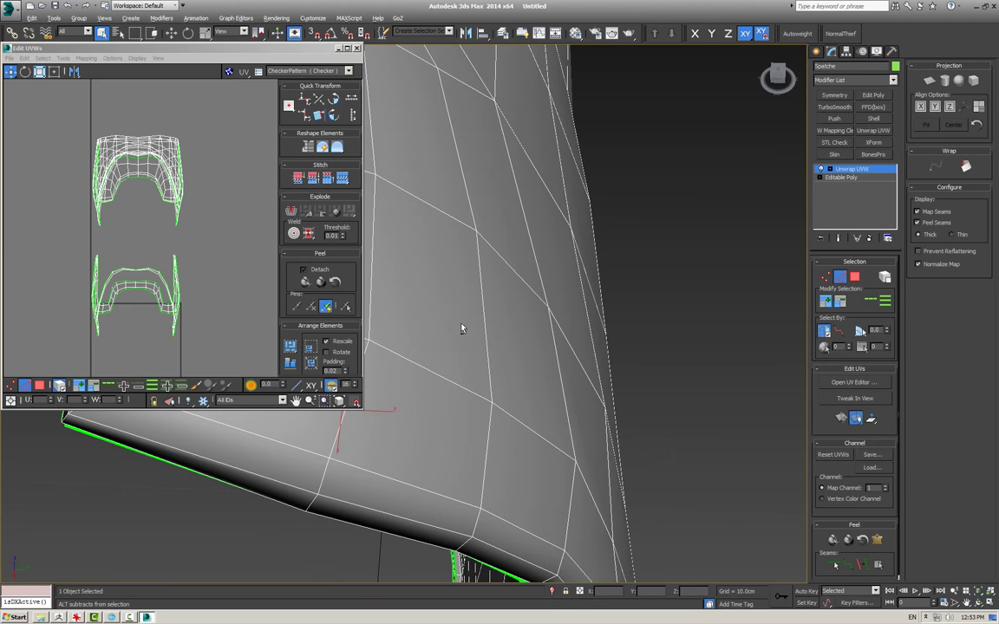
{"action": "scroll", "coordinate": [468, 317], "scroll_direction": "up", "scroll_amount": 4}
{"action": "middle_click_drag", "start_coordinate": [117, 225], "coordinate": [103, 252]}
- Pick vertices on the strap end, clear the selection, then select all UVs
{"action": "middle_click_drag", "start_coordinate": [664, 216], "coordinate": [659, 227], "text": "alt"}
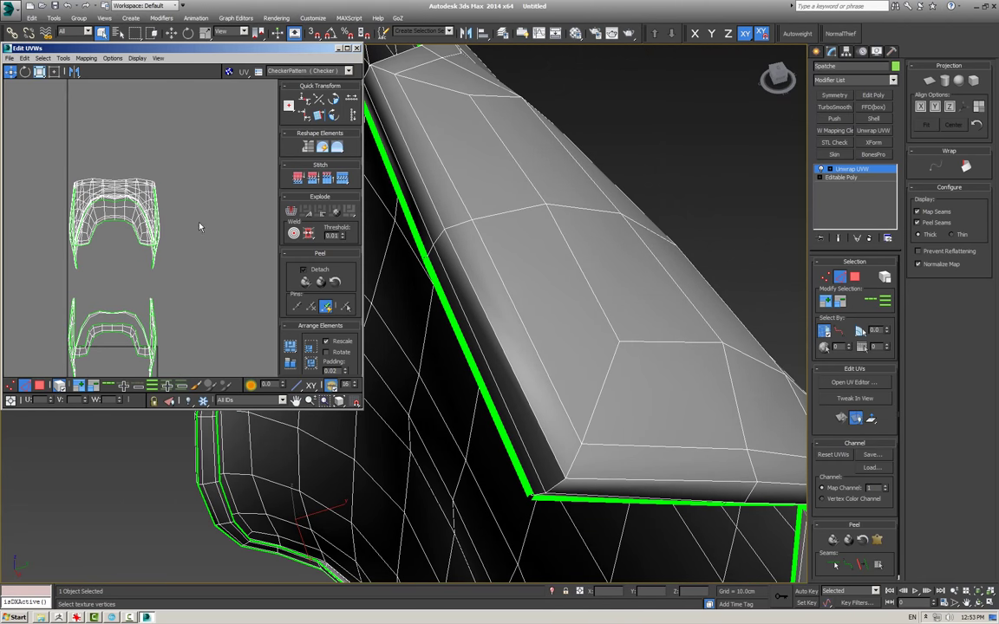
{"action": "left_click", "coordinate": [183, 201]}
{"action": "right_click", "coordinate": [148, 243]}
{"action": "left_click", "coordinate": [181, 280]}
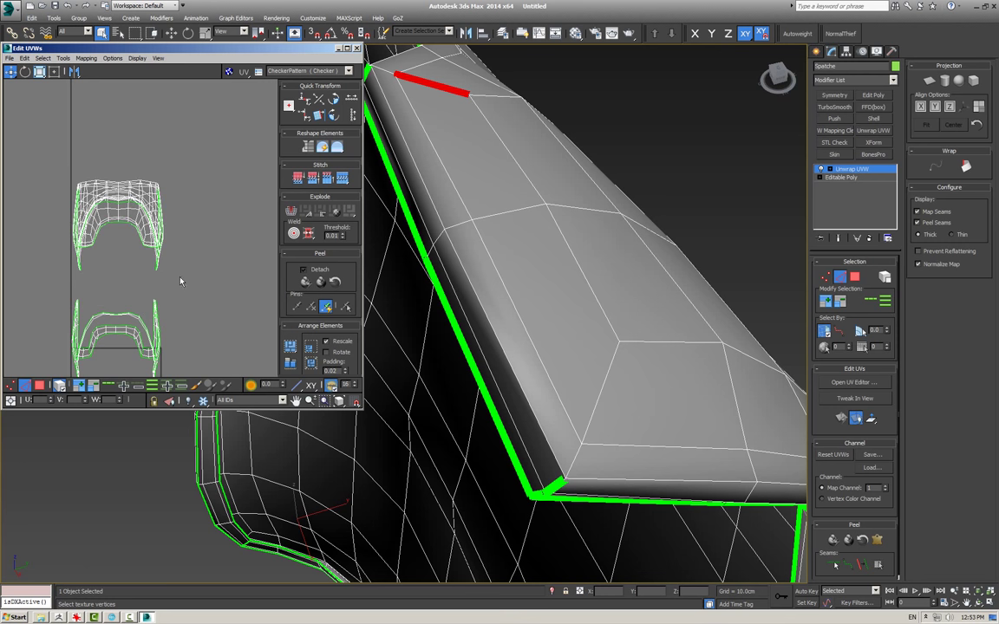
{"action": "key", "text": "ctrl+a"}
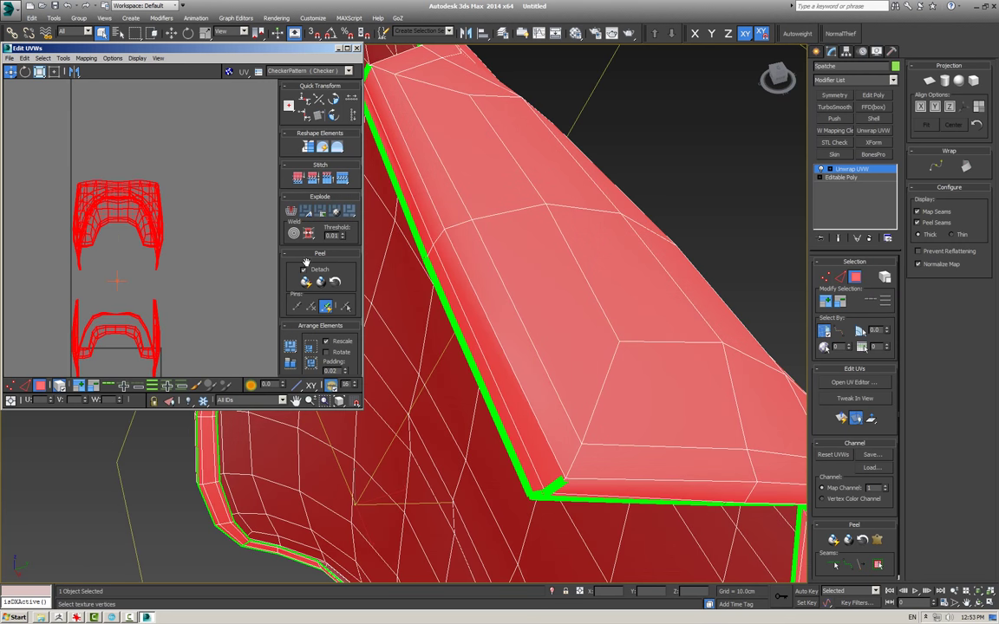
- Quick Peel all UV islands and move the upper island to the right
{"action": "left_click", "coordinate": [306, 282]}
{"action": "left_click", "coordinate": [265, 283]}
{"action": "left_click", "coordinate": [139, 187]}
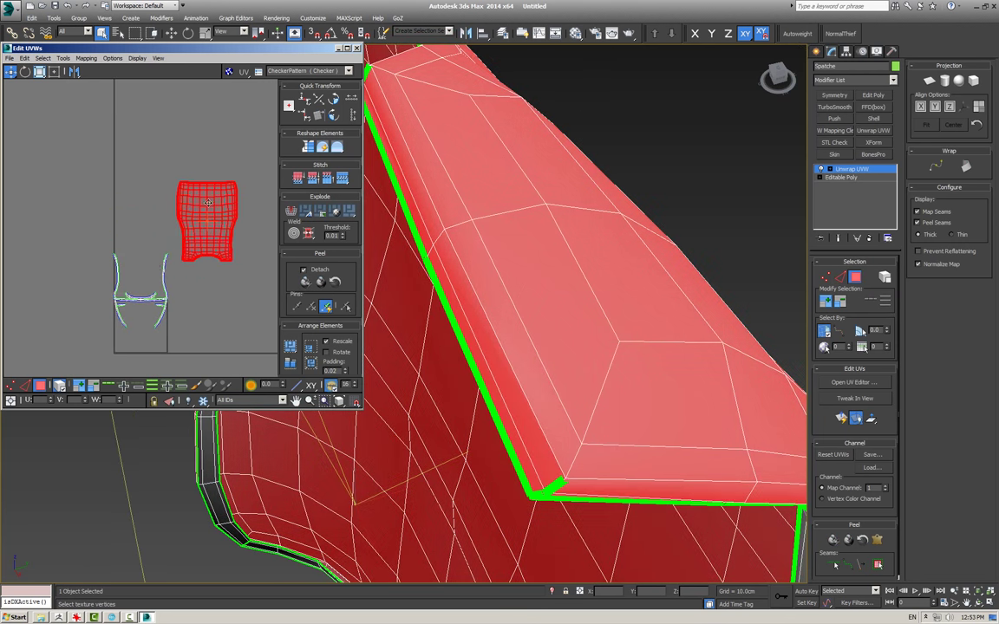
{"action": "left_click_drag", "start_coordinate": [143, 187], "coordinate": [208, 217]}
{"action": "left_click", "coordinate": [153, 333]}
{"action": "left_click", "coordinate": [114, 294]}
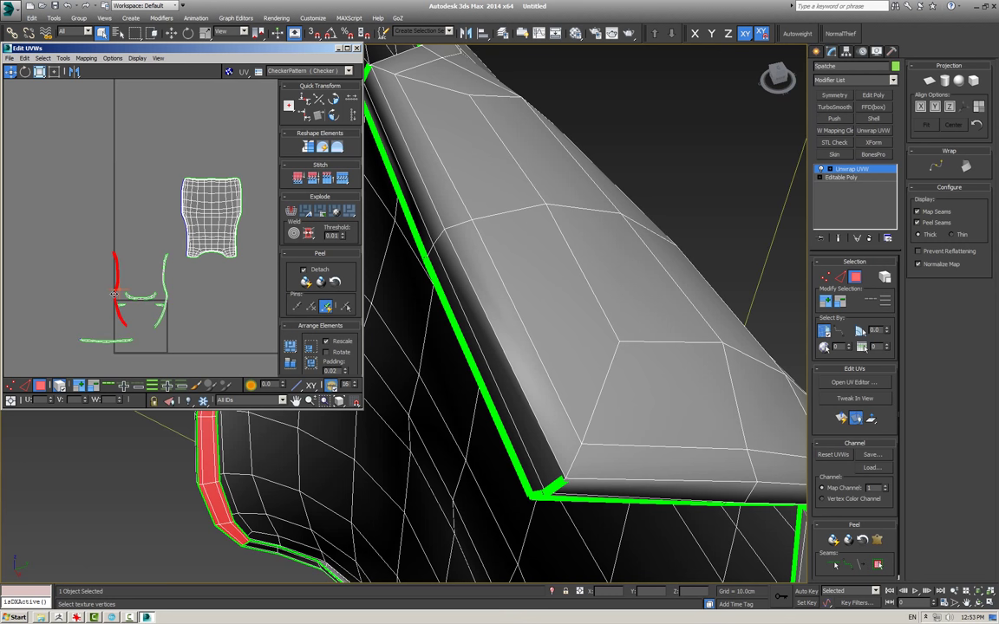
{"action": "left_click", "coordinate": [145, 273]}
- Pan and zoom around the UV editor to inspect the peeled islands
{"action": "scroll", "coordinate": [144, 272], "scroll_direction": "up", "scroll_amount": 3}
{"action": "scroll", "coordinate": [163, 274], "scroll_direction": "up", "scroll_amount": 2}
{"action": "scroll", "coordinate": [180, 241], "scroll_direction": "up", "scroll_amount": 2}
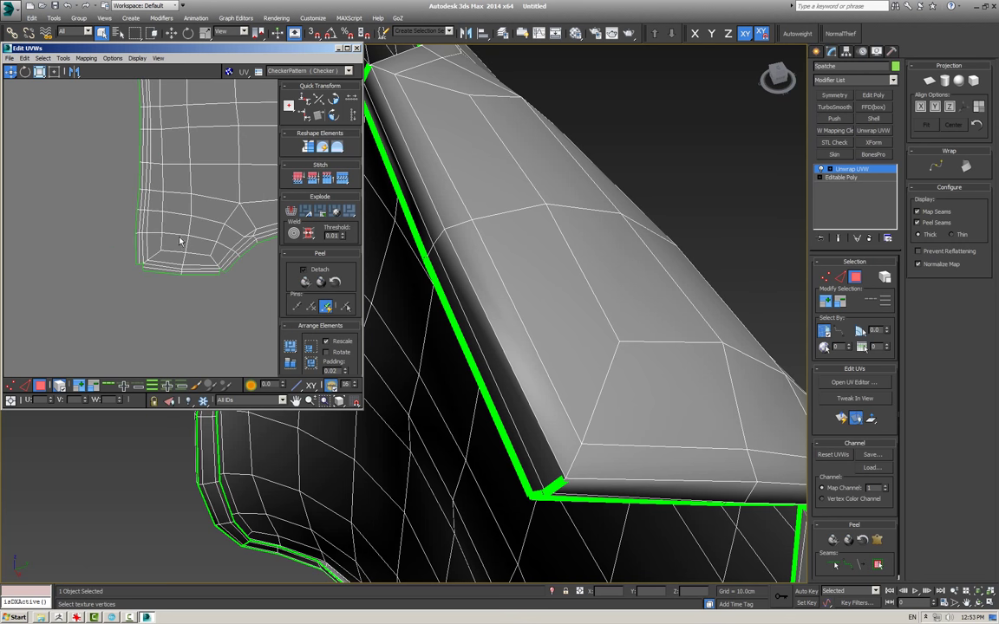
{"action": "middle_click_drag", "start_coordinate": [201, 209], "coordinate": [74, 171]}
{"action": "scroll", "coordinate": [206, 319], "scroll_direction": "up", "scroll_amount": 2}
{"action": "scroll", "coordinate": [206, 319], "scroll_direction": "up", "scroll_amount": 2}
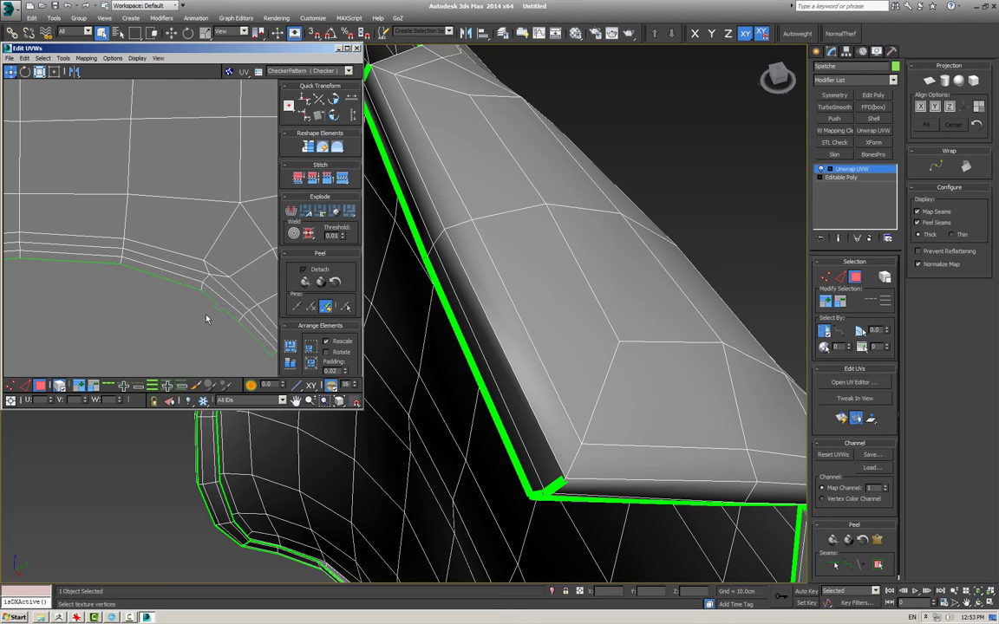
{"action": "scroll", "coordinate": [170, 305], "scroll_direction": "down", "scroll_amount": 2}
{"action": "mouse_move", "coordinate": [173, 260]}
{"action": "middle_mouse_down"}
{"action": "mouse_move", "coordinate": [145, 268]}
{"action": "mouse_move", "coordinate": [200, 216]}
{"action": "middle_mouse_up"}
{"action": "scroll", "coordinate": [200, 216], "scroll_direction": "up", "scroll_amount": 1}
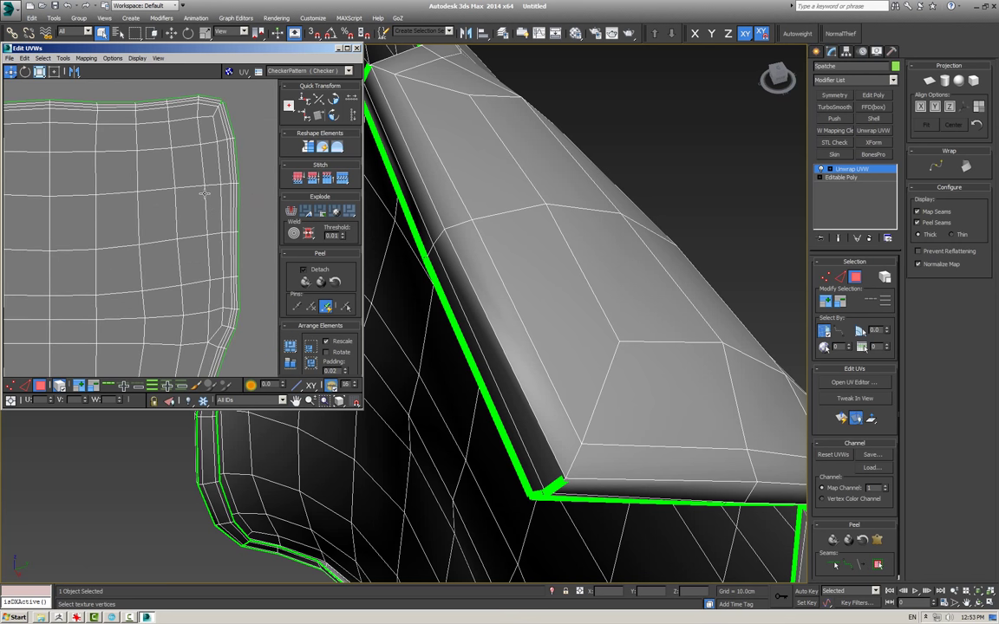
{"action": "middle_click_drag", "start_coordinate": [205, 193], "coordinate": [223, 207]}
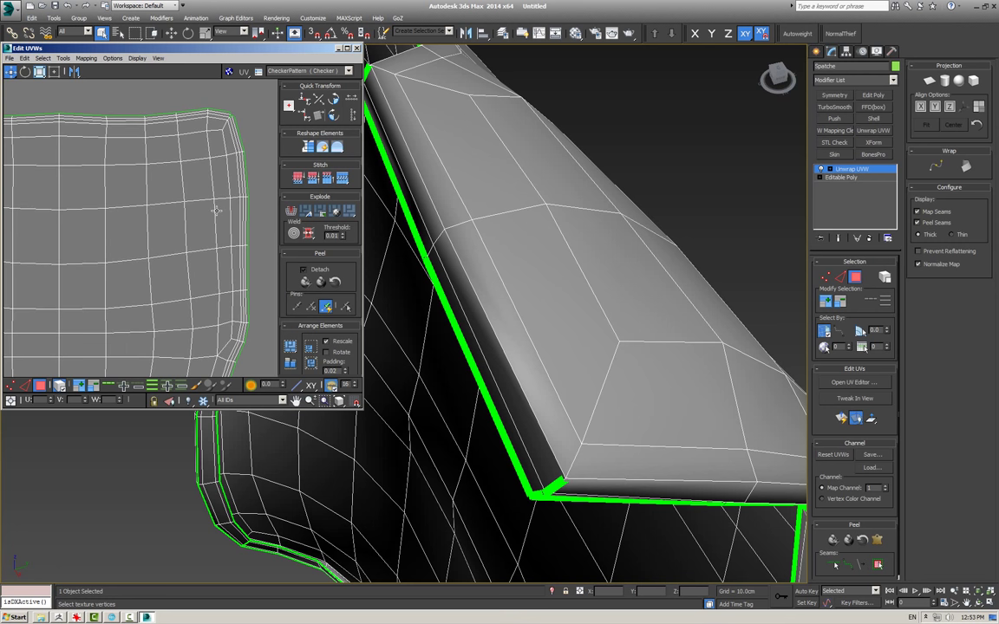
{"action": "scroll", "coordinate": [234, 111], "scroll_direction": "up", "scroll_amount": 2}
{"action": "scroll", "coordinate": [236, 110], "scroll_direction": "up", "scroll_amount": 1}
{"action": "scroll", "coordinate": [229, 113], "scroll_direction": "down", "scroll_amount": 2}
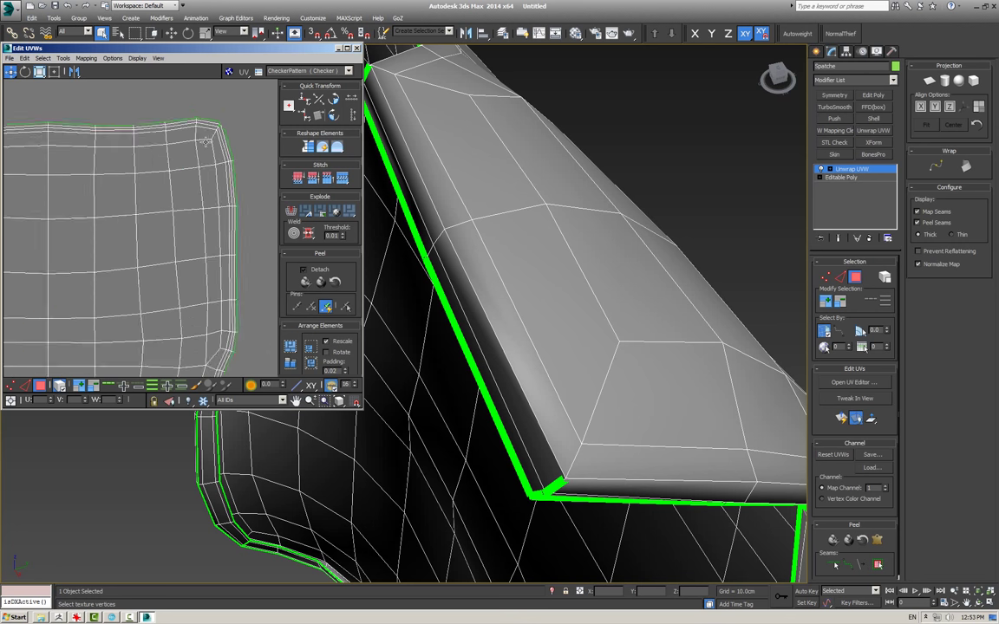
{"action": "scroll", "coordinate": [230, 112], "scroll_direction": "down", "scroll_amount": 2}
{"action": "scroll", "coordinate": [152, 296], "scroll_direction": "down", "scroll_amount": 1}
{"action": "middle_click_drag", "start_coordinate": [152, 296], "coordinate": [167, 286]}
{"action": "scroll", "coordinate": [167, 287], "scroll_direction": "up", "scroll_amount": 2}
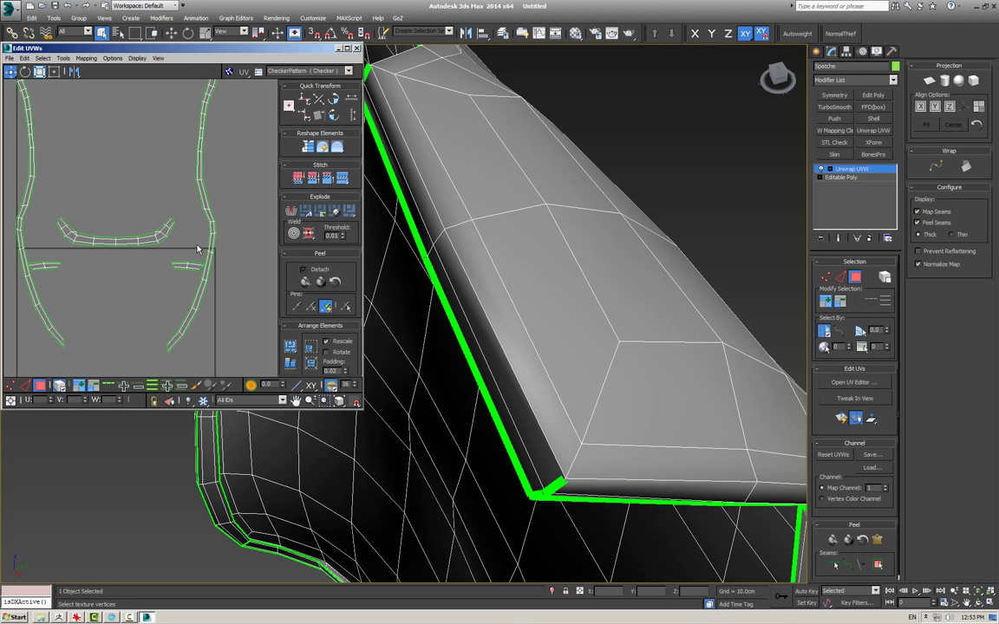
{"action": "scroll", "coordinate": [207, 235], "scroll_direction": "down", "scroll_amount": 2}
- Select all UVs, Pack Normalize them into the UV square, and collapse to Editable Poly
{"action": "key", "text": "ctrl+a"}
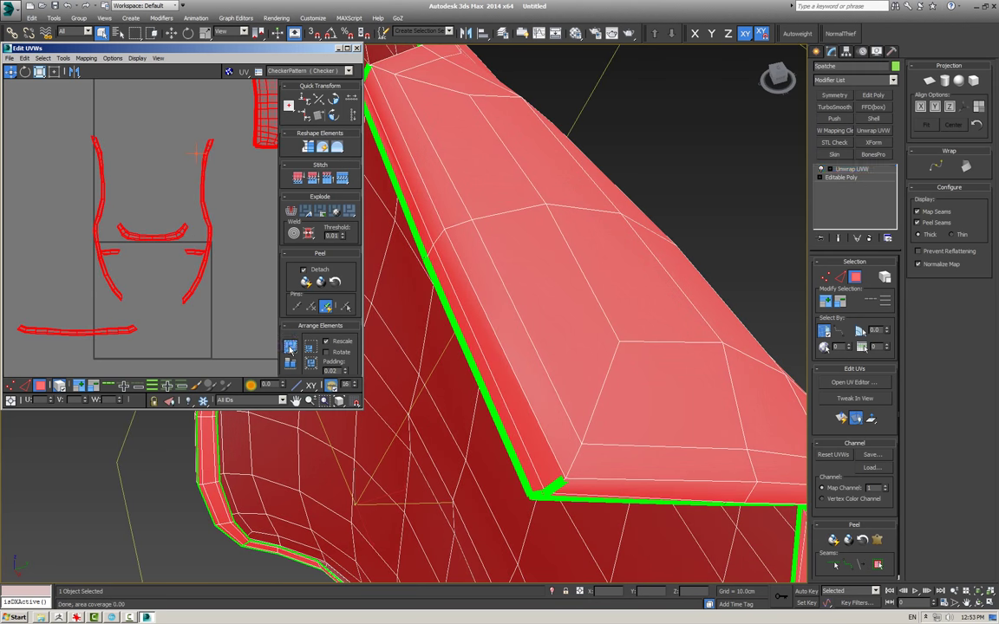
{"action": "left_click", "coordinate": [160, 288]}
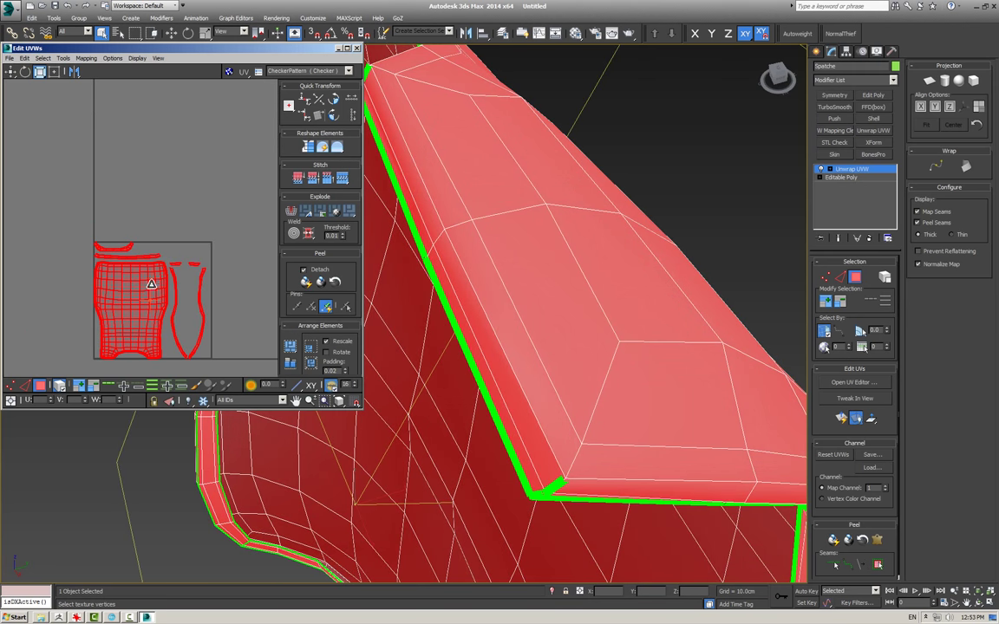
{"action": "right_click", "coordinate": [517, 223]}
{"action": "left_click", "coordinate": [641, 337]}
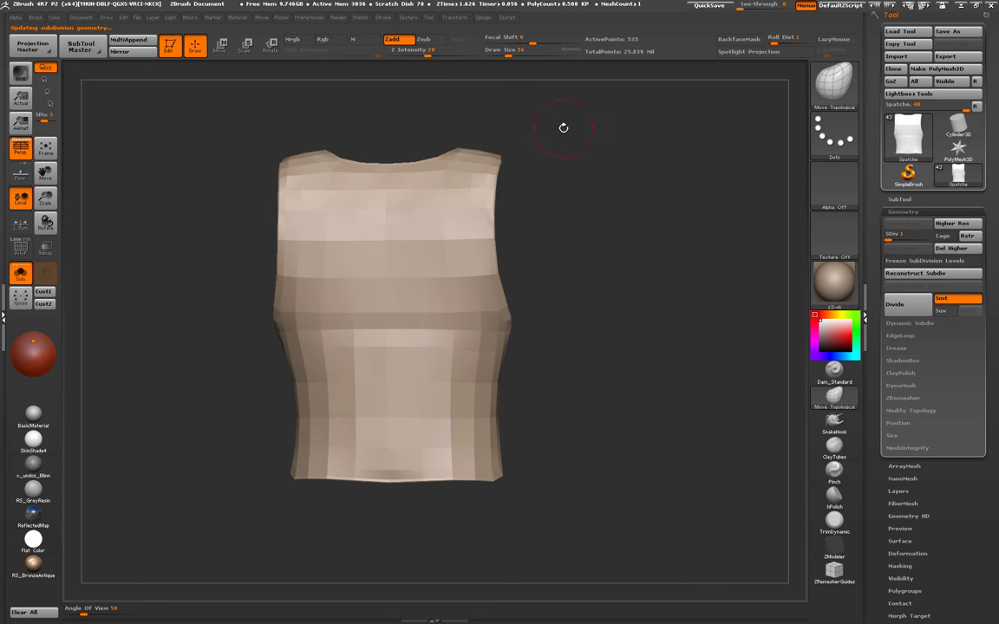
- Run UV Master's Unwrap with Use Existing UV Seams on the vest, then Alt-Tab to 3ds Max
{"action": "left_click_drag", "start_coordinate": [562, 127], "coordinate": [524, 80]}
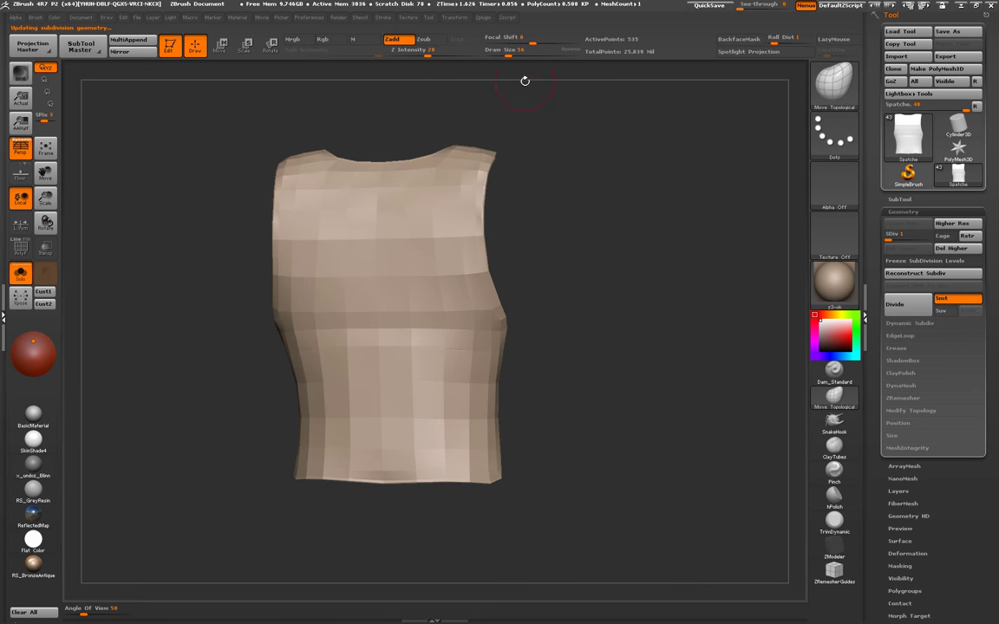
{"action": "left_click", "coordinate": [481, 18]}
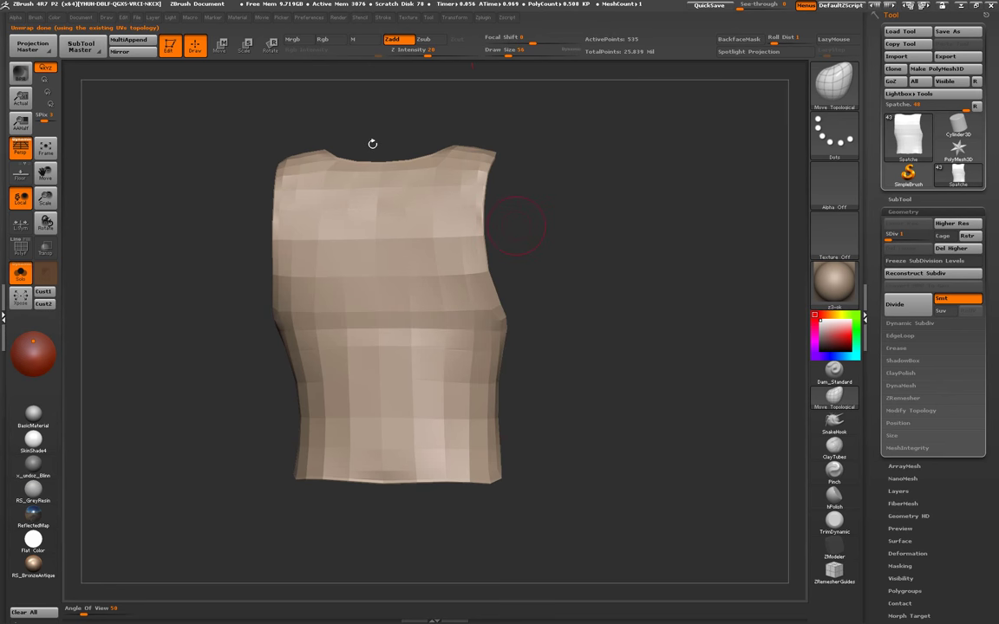
{"action": "key", "text": "alt+Tab"}
{"action": "key", "text": "alt+Tab"}
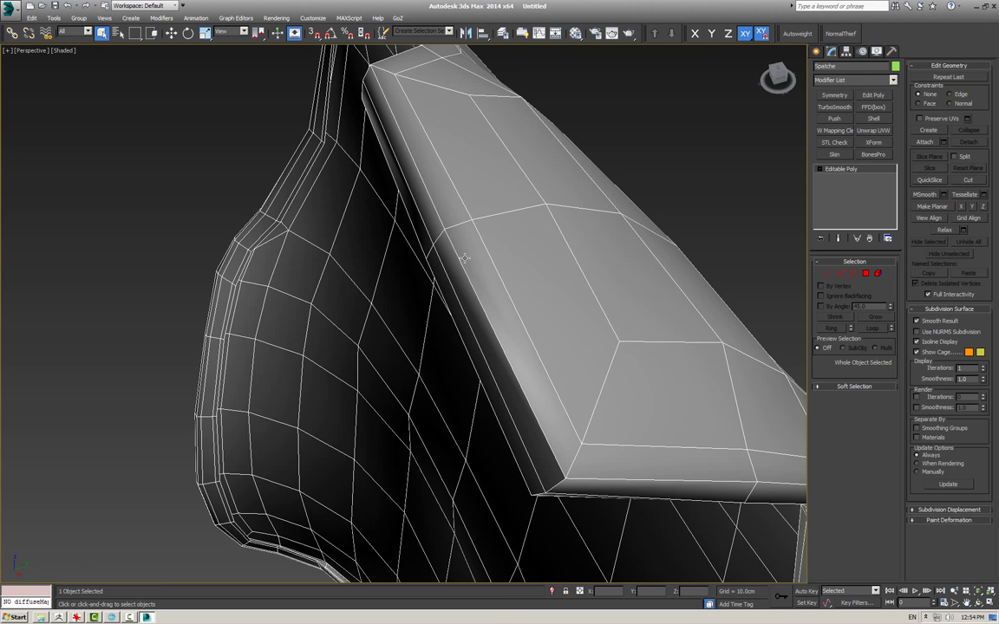
- Delete the old mesh, then add Unwrap UVW to the vest and open the UV Editor
{"action": "key", "text": "Delete"}
{"action": "key", "text": "alt+Tab"}
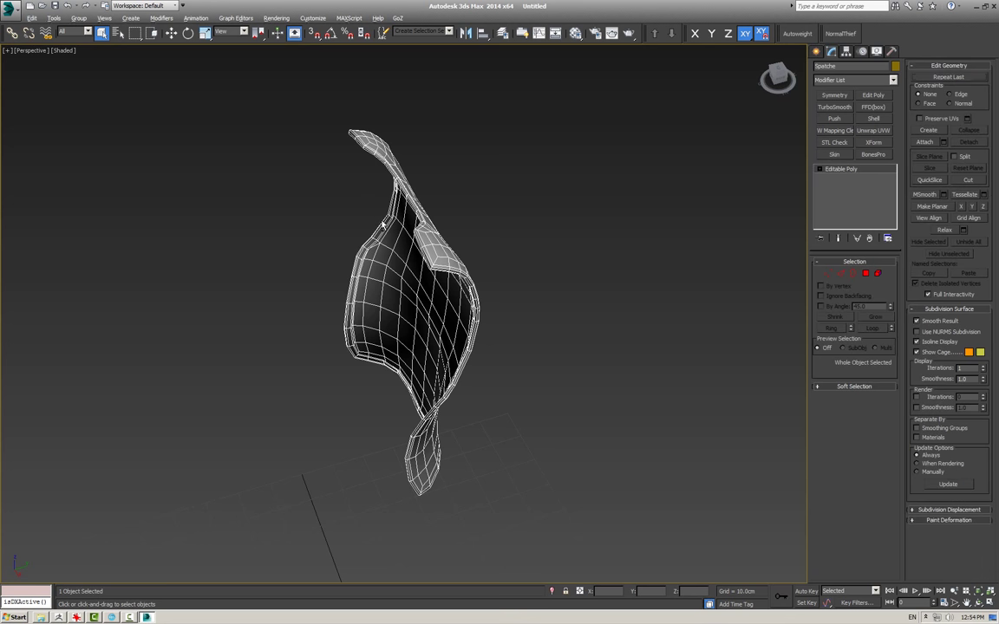
{"action": "middle_click_drag", "start_coordinate": [382, 223], "coordinate": [856, 156], "text": "alt"}
{"action": "left_click", "coordinate": [872, 130]}
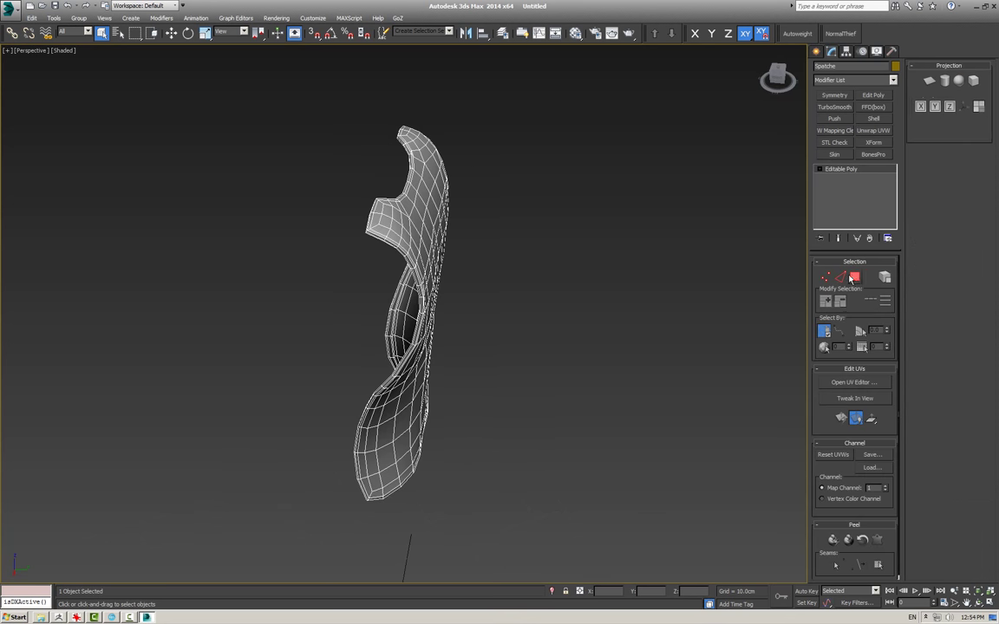
{"action": "left_click", "coordinate": [854, 382]}
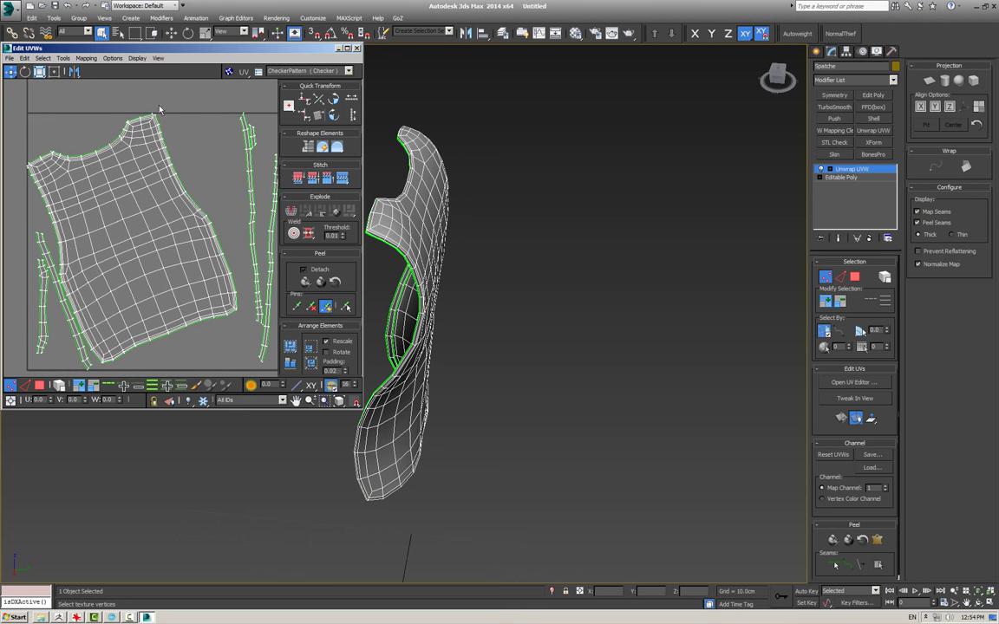
- In face mode, rotate all UV shells upright and tilt the shirt shell about 4 degrees
{"action": "key", "text": "3"}
{"action": "key", "text": "ctrl+a"}
{"action": "key", "text": "e"}
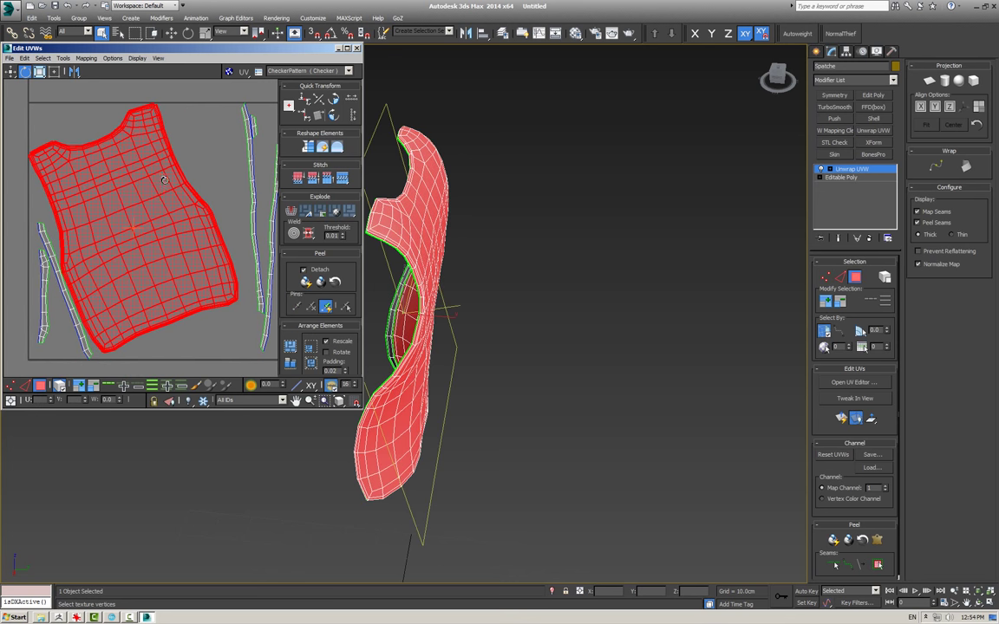
{"action": "mouse_move", "coordinate": [147, 163]}
{"action": "left_mouse_down"}
{"action": "mouse_move", "coordinate": [83, 76]}
{"action": "mouse_move", "coordinate": [149, 94]}
{"action": "left_mouse_up"}
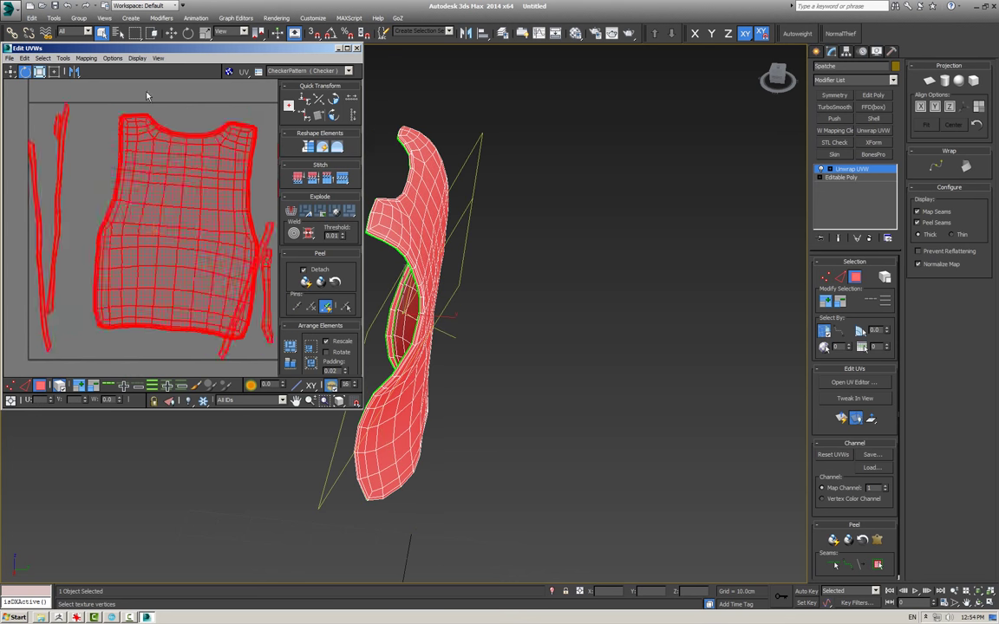
{"action": "left_click", "coordinate": [134, 128]}
{"action": "left_click_drag", "start_coordinate": [153, 141], "coordinate": [137, 137]}
- Maximize the UV editor and reposition the shirt shell inside the UV square
{"action": "middle_click_drag", "start_coordinate": [190, 165], "coordinate": [135, 179]}
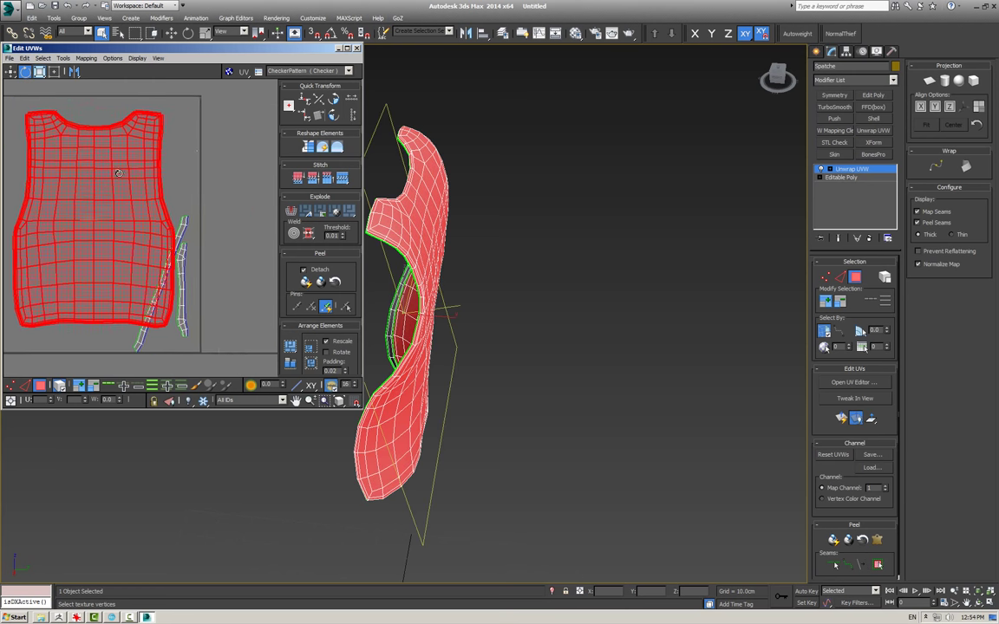
{"action": "scroll", "coordinate": [136, 179], "scroll_direction": "down", "scroll_amount": 1}
{"action": "double_click", "coordinate": [185, 47]}
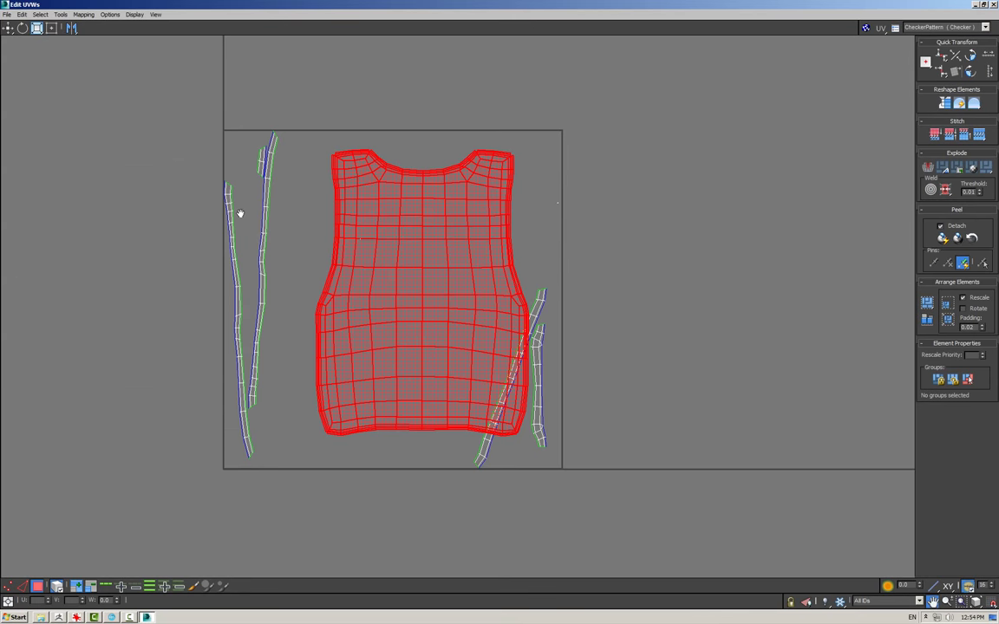
{"action": "left_click_drag", "start_coordinate": [377, 243], "coordinate": [529, 232]}
{"action": "scroll", "coordinate": [531, 227], "scroll_direction": "up", "scroll_amount": 4}
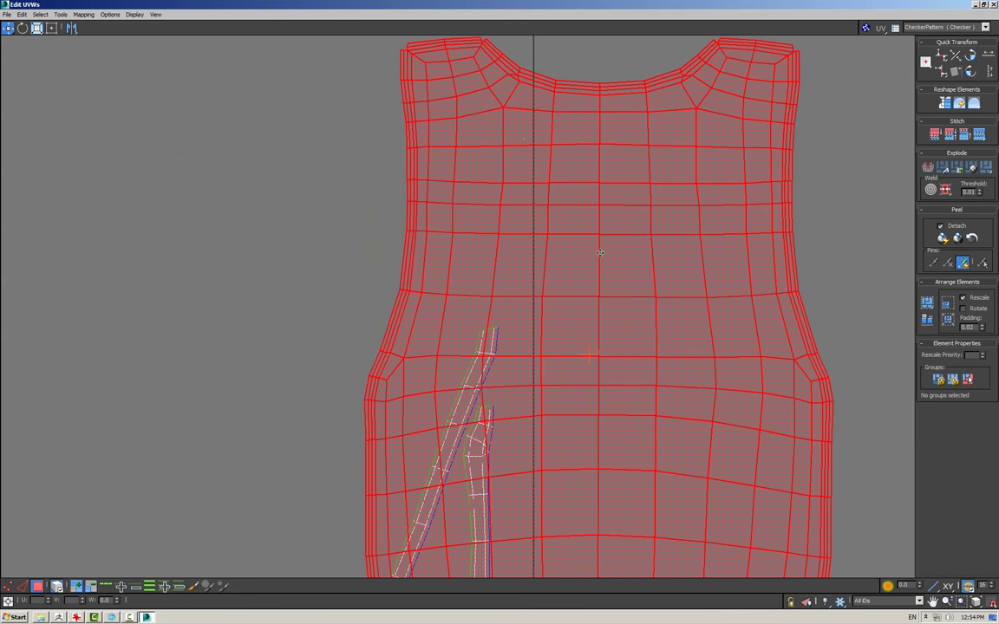
{"action": "scroll", "coordinate": [535, 209], "scroll_direction": "down", "scroll_amount": 1}
{"action": "scroll", "coordinate": [528, 218], "scroll_direction": "down", "scroll_amount": 2}
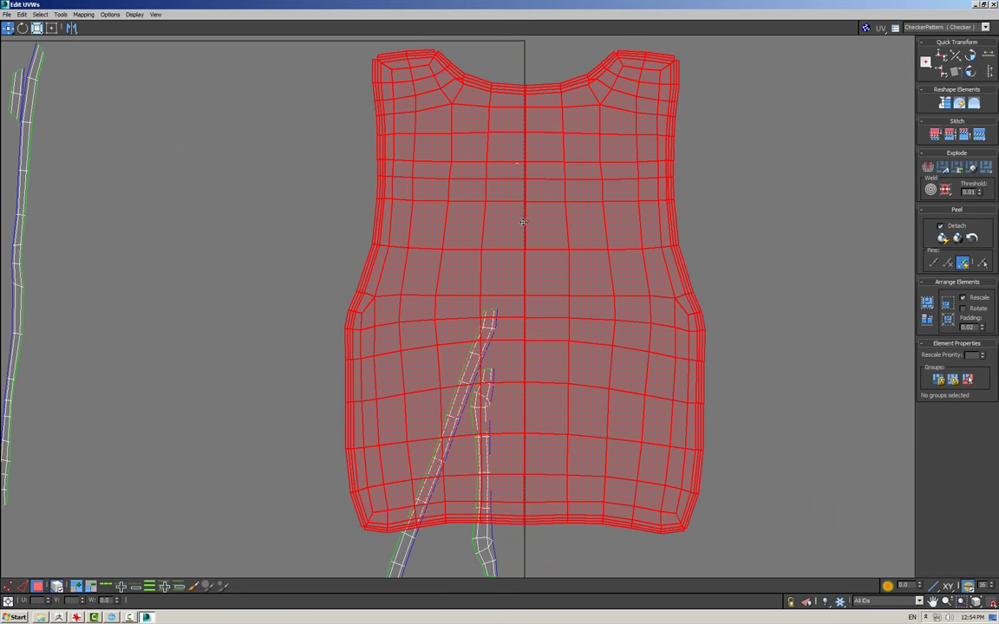
{"action": "scroll", "coordinate": [396, 257], "scroll_direction": "down", "scroll_amount": 2}
{"action": "left_click_drag", "start_coordinate": [395, 256], "coordinate": [338, 250]}
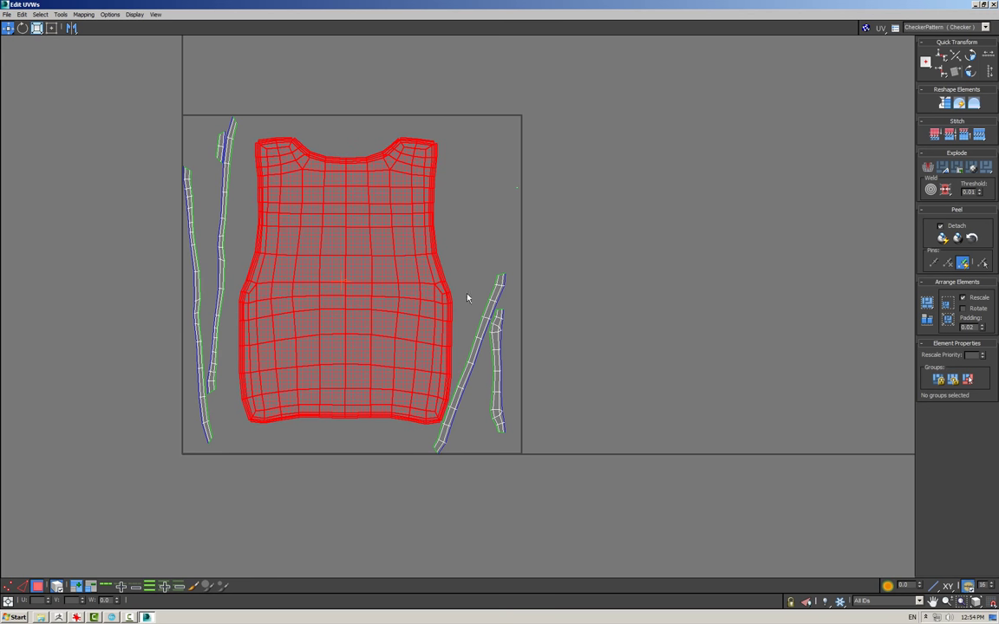
- Rotate the right thin strip 20.74 degrees upright and move the small strip above the shoulder
{"action": "left_click", "coordinate": [494, 298]}
{"action": "key", "text": "e"}
{"action": "mouse_move", "coordinate": [495, 298]}
{"action": "left_mouse_down"}
{"action": "mouse_move", "coordinate": [469, 275]}
{"action": "mouse_move", "coordinate": [465, 232]}
{"action": "left_mouse_up"}
{"action": "key", "text": "w"}
{"action": "left_click", "coordinate": [495, 323]}
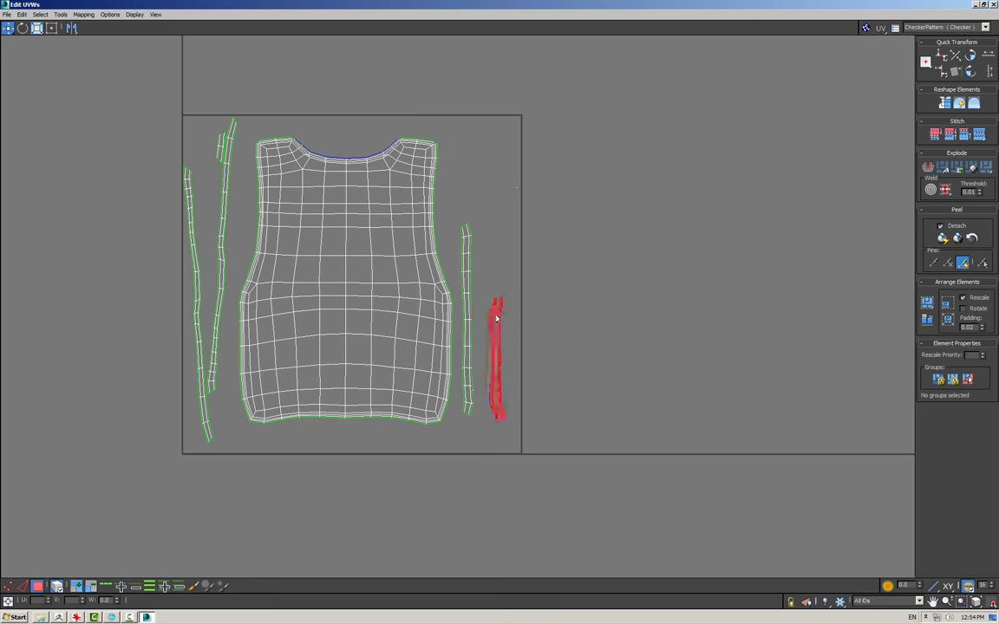
{"action": "left_click_drag", "start_coordinate": [492, 321], "coordinate": [482, 296]}
{"action": "left_click_drag", "start_coordinate": [513, 200], "coordinate": [543, 167]}
- Zoom and pan around to review the arranged UV layout
{"action": "scroll", "coordinate": [492, 197], "scroll_direction": "up", "scroll_amount": 2}
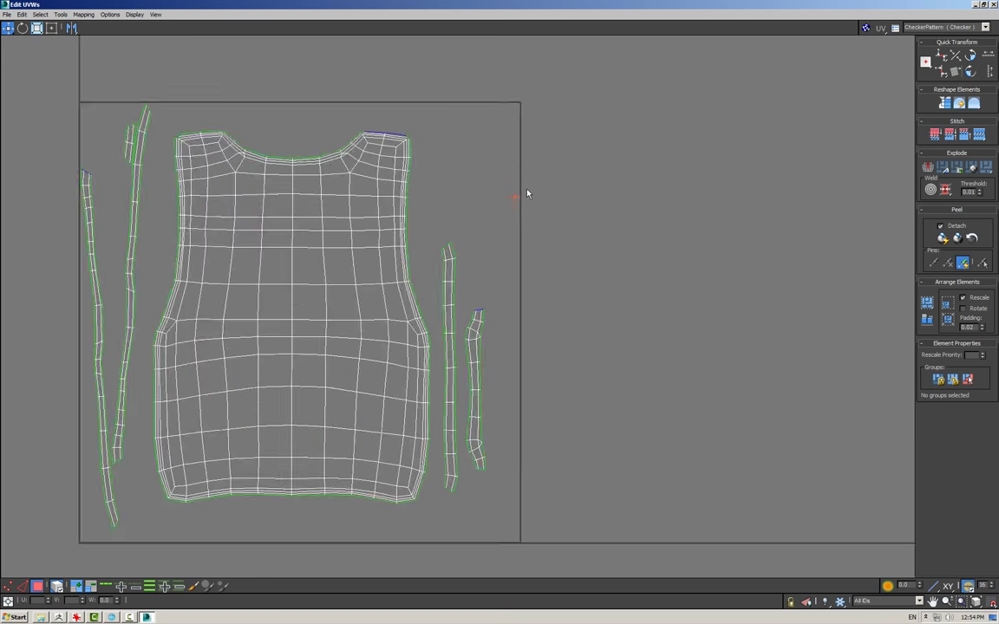
{"action": "scroll", "coordinate": [528, 192], "scroll_direction": "up", "scroll_amount": 1}
{"action": "scroll", "coordinate": [600, 212], "scroll_direction": "down", "scroll_amount": 3}
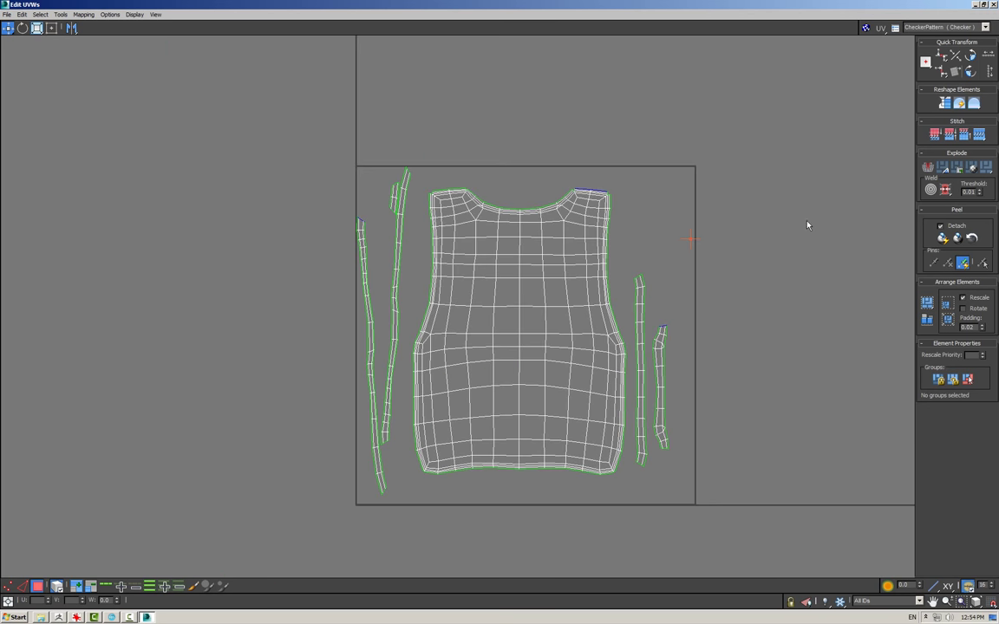
{"action": "scroll", "coordinate": [710, 245], "scroll_direction": "up", "scroll_amount": 2}
{"action": "scroll", "coordinate": [398, 274], "scroll_direction": "up", "scroll_amount": 5}
{"action": "scroll", "coordinate": [450, 260], "scroll_direction": "up", "scroll_amount": 4}
{"action": "scroll", "coordinate": [390, 260], "scroll_direction": "down", "scroll_amount": 4}
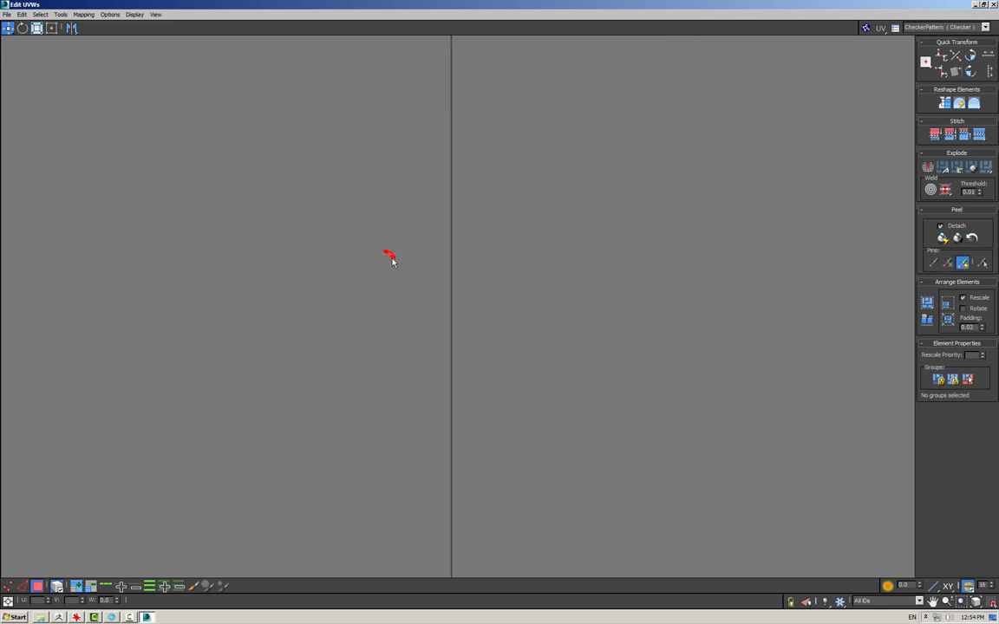
{"action": "scroll", "coordinate": [386, 262], "scroll_direction": "down", "scroll_amount": 3}
{"action": "scroll", "coordinate": [377, 269], "scroll_direction": "down", "scroll_amount": 2}
{"action": "key", "text": "ctrl+a"}
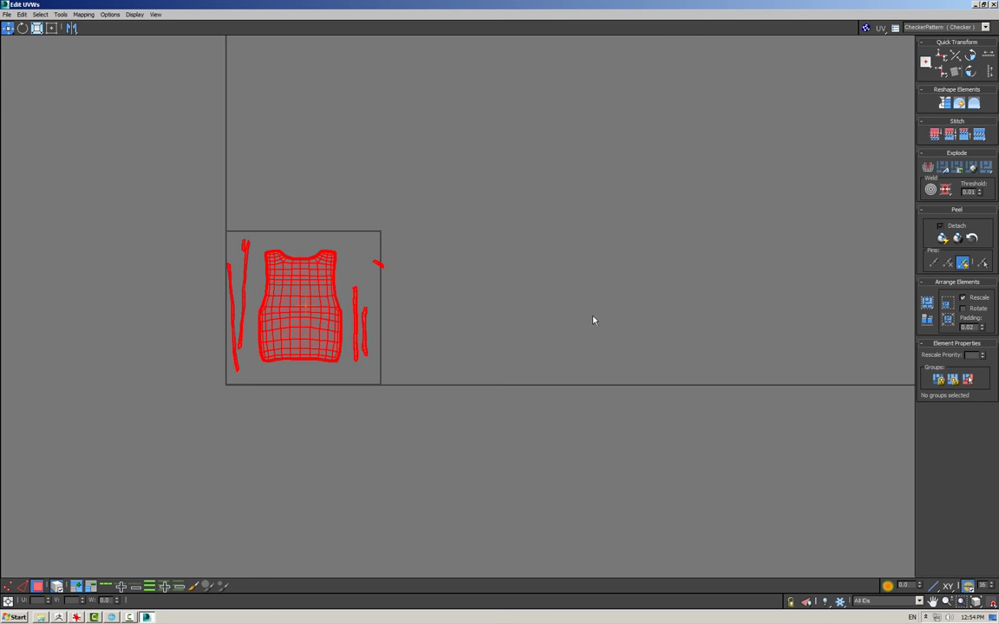
{"action": "left_click", "coordinate": [593, 321]}
{"action": "scroll", "coordinate": [264, 268], "scroll_direction": "up", "scroll_amount": 3}
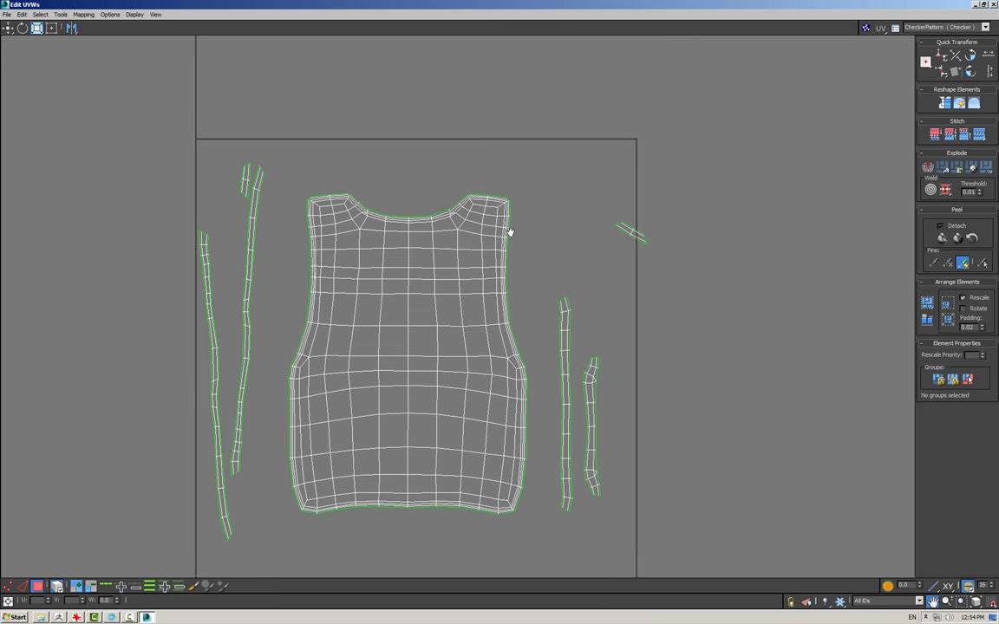
{"action": "middle_click_drag", "start_coordinate": [508, 230], "coordinate": [462, 224]}
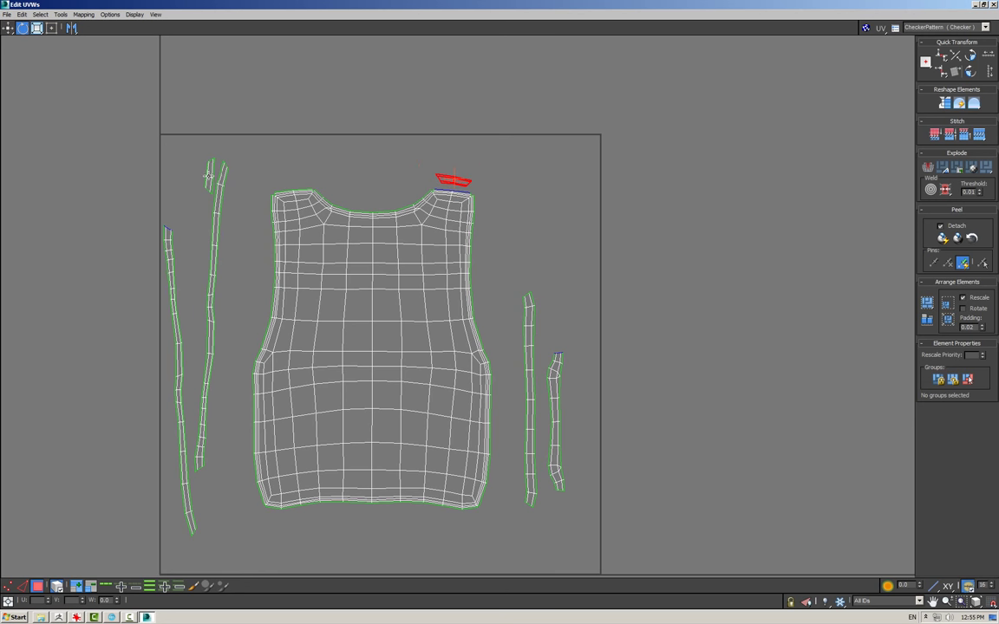
- Rotate the left UV strips upright beside the shirt shell
{"action": "mouse_move", "coordinate": [208, 176]}
{"action": "left_mouse_down"}
{"action": "mouse_move", "coordinate": [232, 159]}
{"action": "mouse_move", "coordinate": [290, 172]}
{"action": "left_mouse_up"}
{"action": "key", "text": "w"}
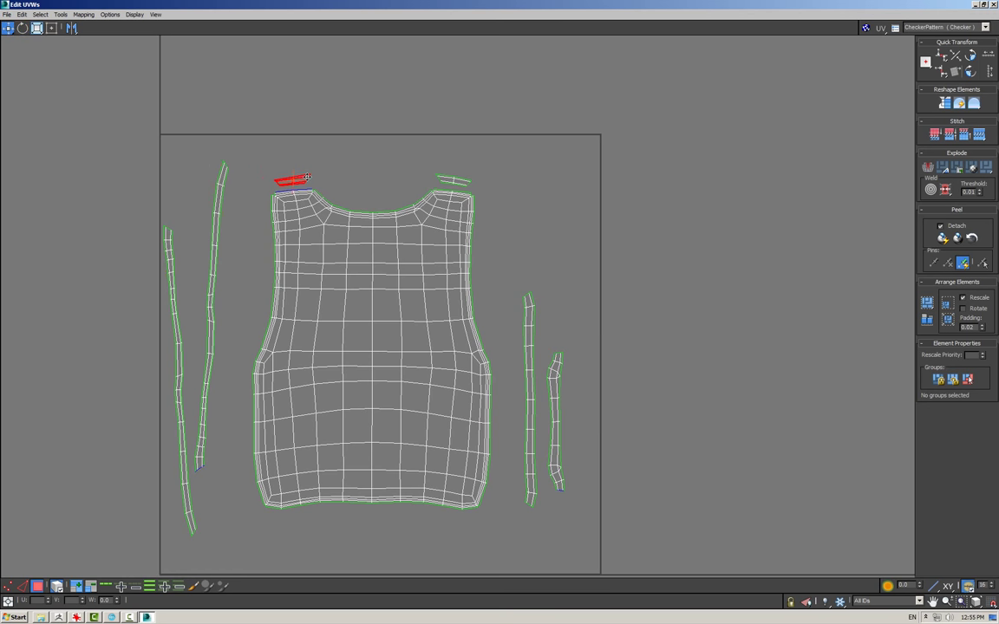
{"action": "scroll", "coordinate": [274, 187], "scroll_direction": "down", "scroll_amount": 2}
{"action": "left_click", "coordinate": [230, 186]}
{"action": "key", "text": "e"}
{"action": "mouse_move", "coordinate": [231, 185]}
{"action": "left_mouse_down"}
{"action": "mouse_move", "coordinate": [241, 216]}
{"action": "mouse_move", "coordinate": [200, 224]}
{"action": "mouse_move", "coordinate": [452, 218]}
{"action": "left_mouse_up"}
{"action": "key", "text": "w"}
{"action": "left_click", "coordinate": [194, 223]}
{"action": "key", "text": "e"}
{"action": "key", "text": "w"}
- Reposition the right-hand strip and fit the small strip along the neckline
{"action": "mouse_move", "coordinate": [470, 281]}
{"action": "left_mouse_down"}
{"action": "mouse_move", "coordinate": [387, 349]}
{"action": "mouse_move", "coordinate": [517, 420]}
{"action": "mouse_move", "coordinate": [426, 447]}
{"action": "left_mouse_up"}
{"action": "key", "text": "e"}
{"action": "key", "text": "w"}
{"action": "mouse_move", "coordinate": [496, 367]}
{"action": "left_mouse_down"}
{"action": "mouse_move", "coordinate": [360, 158]}
{"action": "mouse_move", "coordinate": [291, 171]}
{"action": "left_mouse_up"}
{"action": "key", "text": "w"}
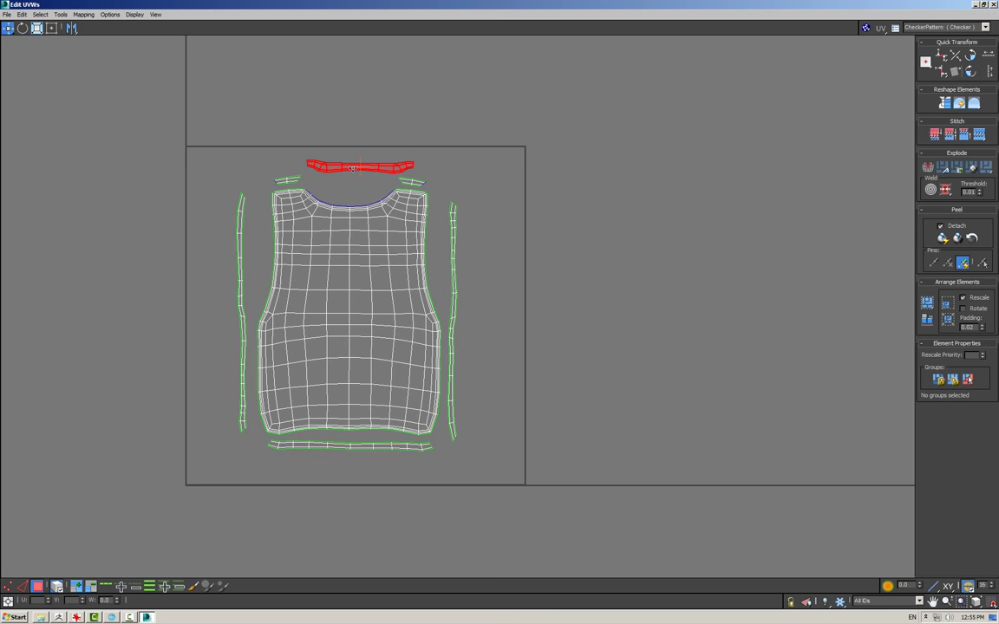
{"action": "scroll", "coordinate": [351, 171], "scroll_direction": "down", "scroll_amount": 2}
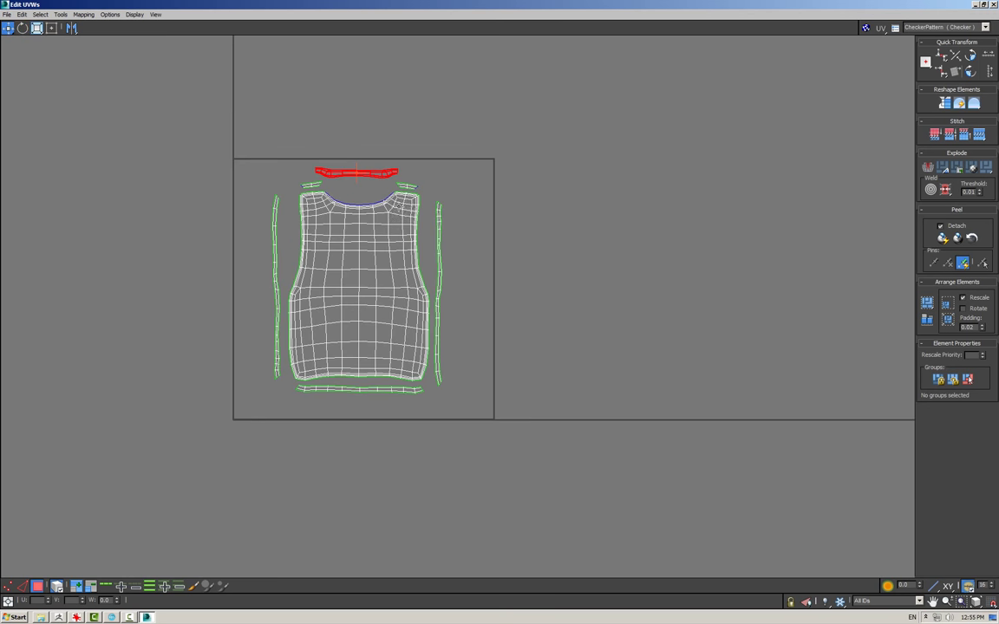
{"action": "left_click_drag", "start_coordinate": [312, 184], "coordinate": [301, 186]}
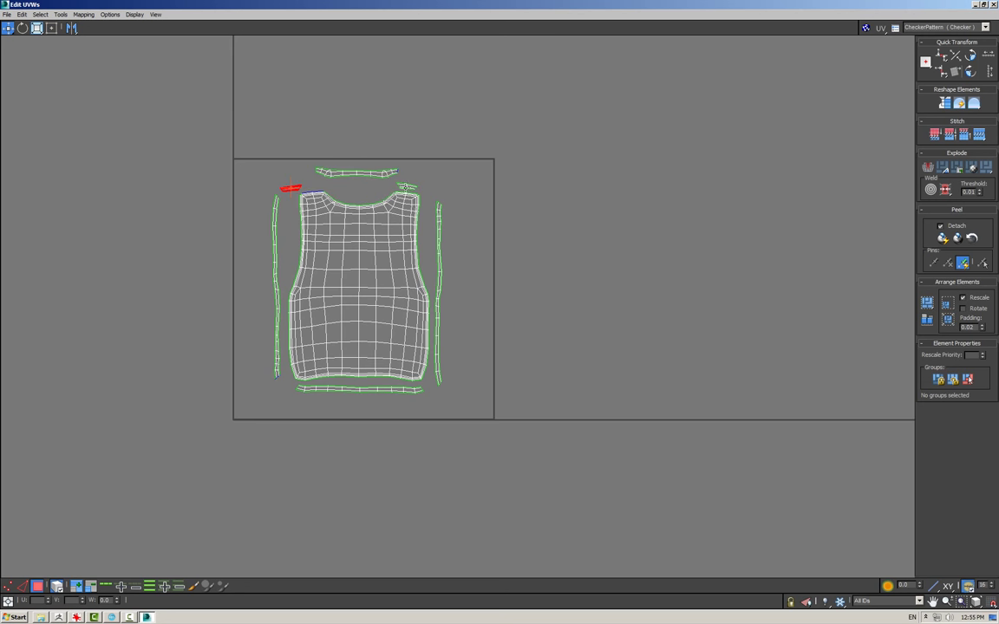
{"action": "left_click_drag", "start_coordinate": [387, 173], "coordinate": [376, 184]}
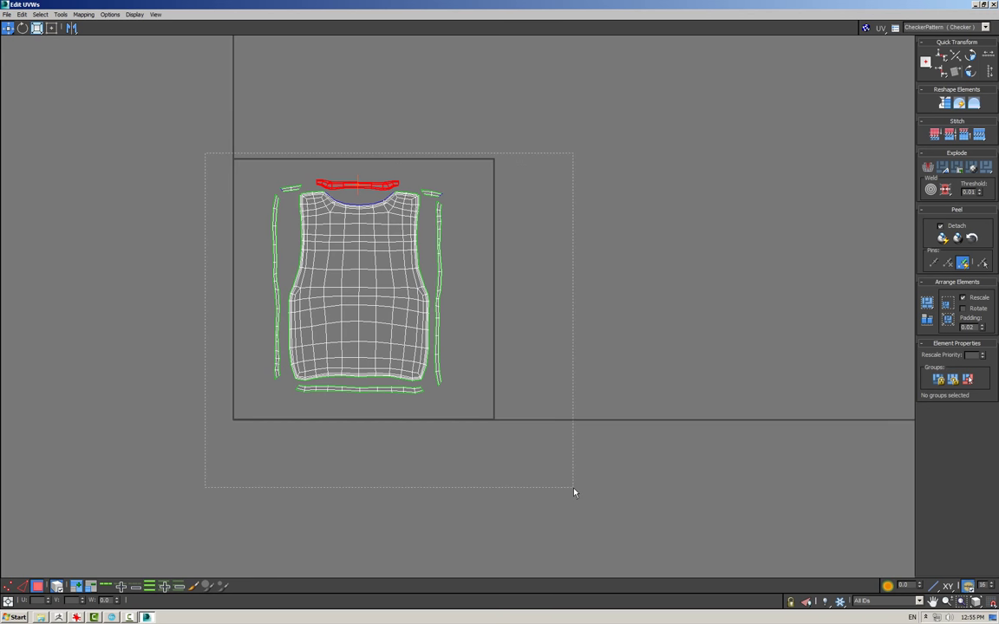
- Scale all UV shells to fill the square, convert to Editable Poly and send it via GoZ
{"action": "left_click_drag", "start_coordinate": [573, 488], "coordinate": [573, 488]}
{"action": "left_click_drag", "start_coordinate": [393, 315], "coordinate": [393, 309]}
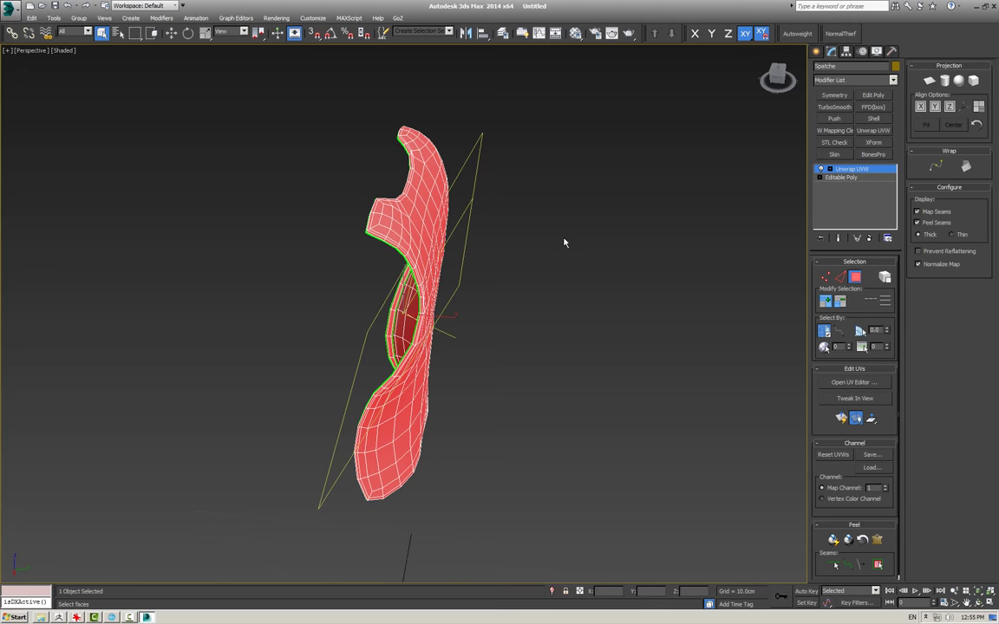
{"action": "right_click", "coordinate": [562, 234]}
{"action": "mouse_move", "coordinate": [614, 332]}
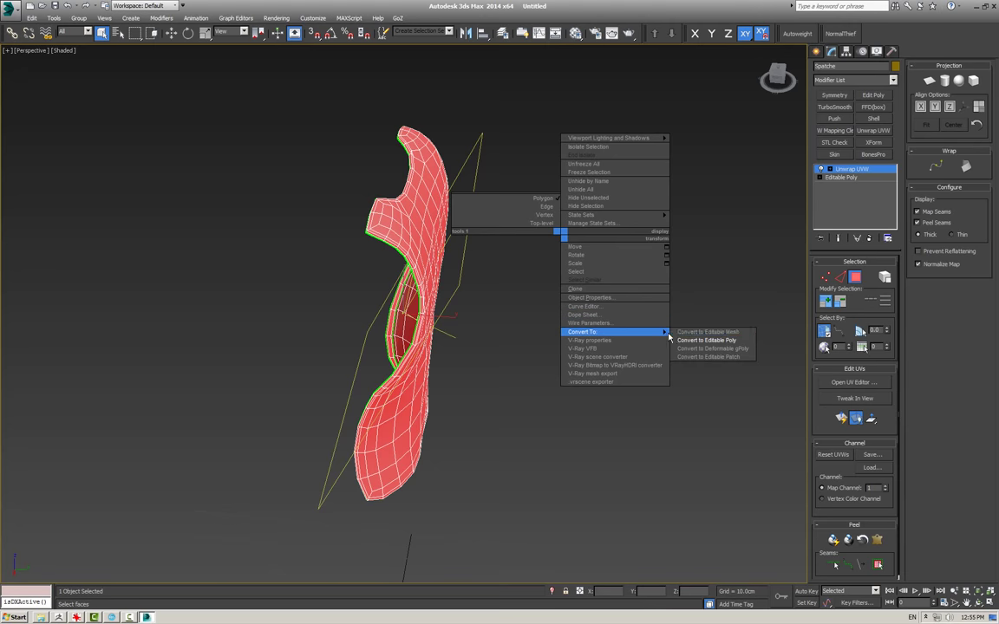
{"action": "left_click", "coordinate": [685, 339]}
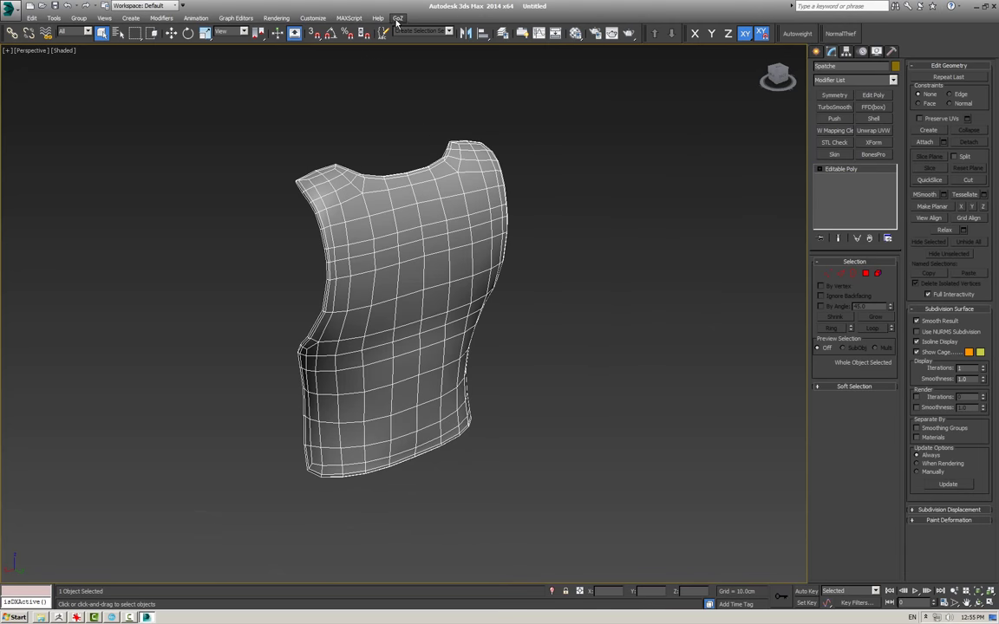
{"action": "left_click", "coordinate": [408, 33]}
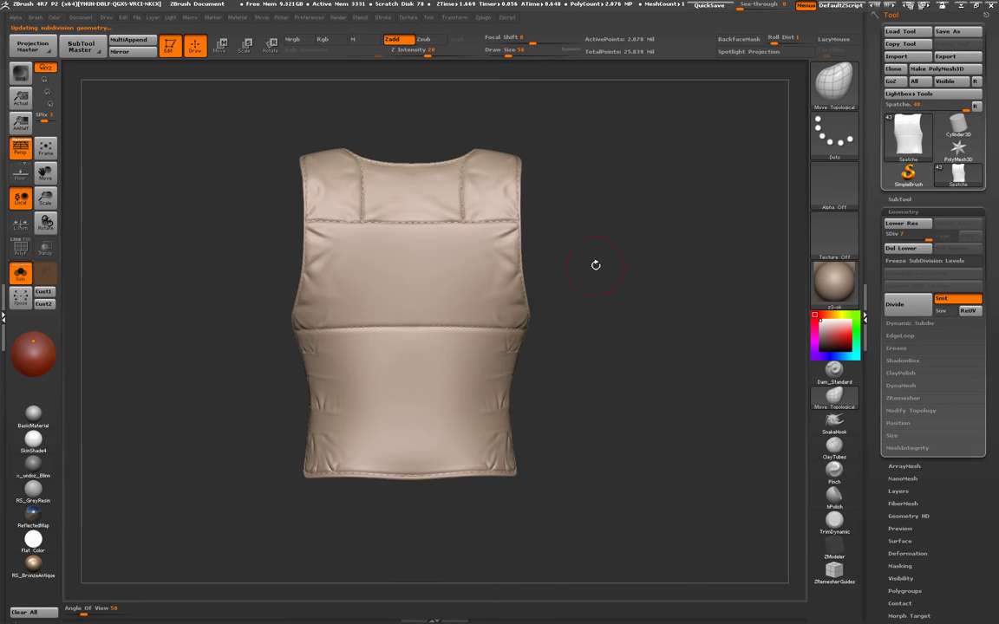
- Turn the imported vest and expand Tool > Masking > Mask By Smoothness
{"action": "left_click_drag", "start_coordinate": [645, 344], "coordinate": [797, 512]}
{"action": "scroll", "coordinate": [928, 574], "scroll_direction": "down", "scroll_amount": 2}
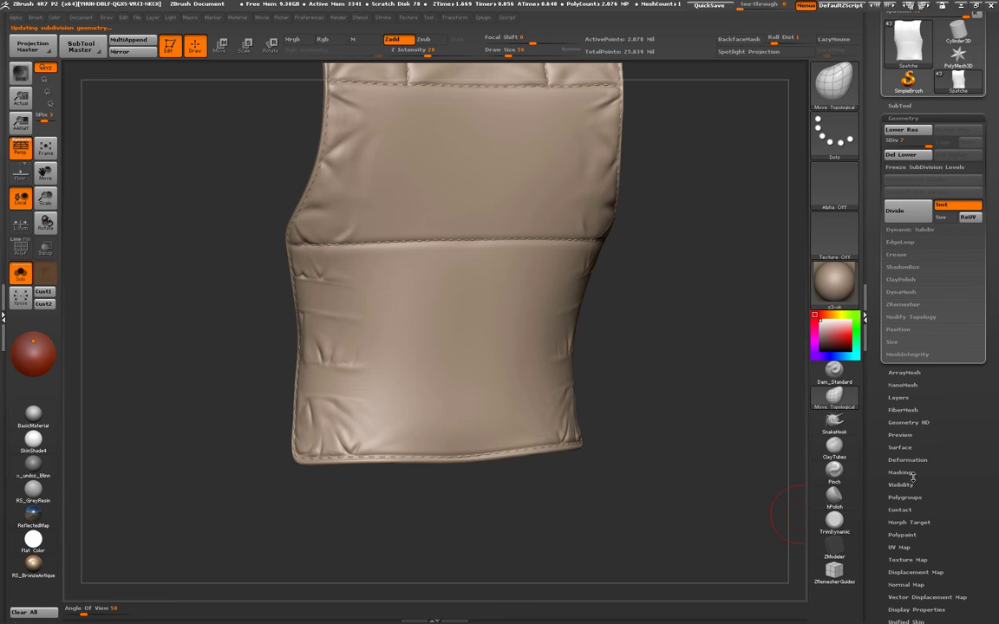
{"action": "left_click", "coordinate": [902, 491]}
{"action": "left_click", "coordinate": [921, 393]}
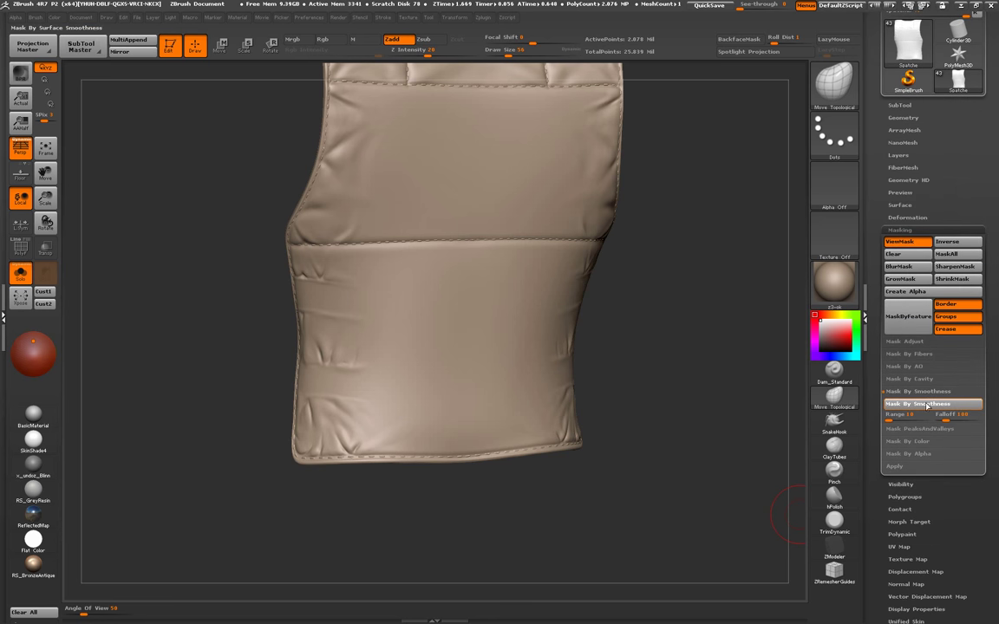
{"action": "scroll", "coordinate": [356, 245], "scroll_direction": "up", "scroll_amount": 5}
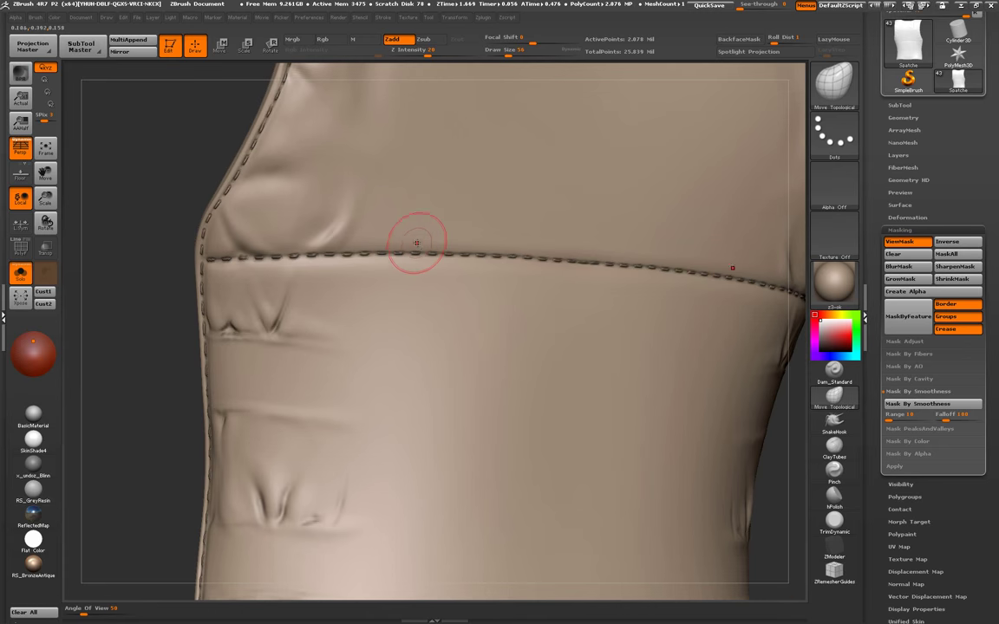
- Grow the seam mask, then smooth the wrinkles by the upper seam and the hem crease
{"action": "left_click", "coordinate": [927, 281]}
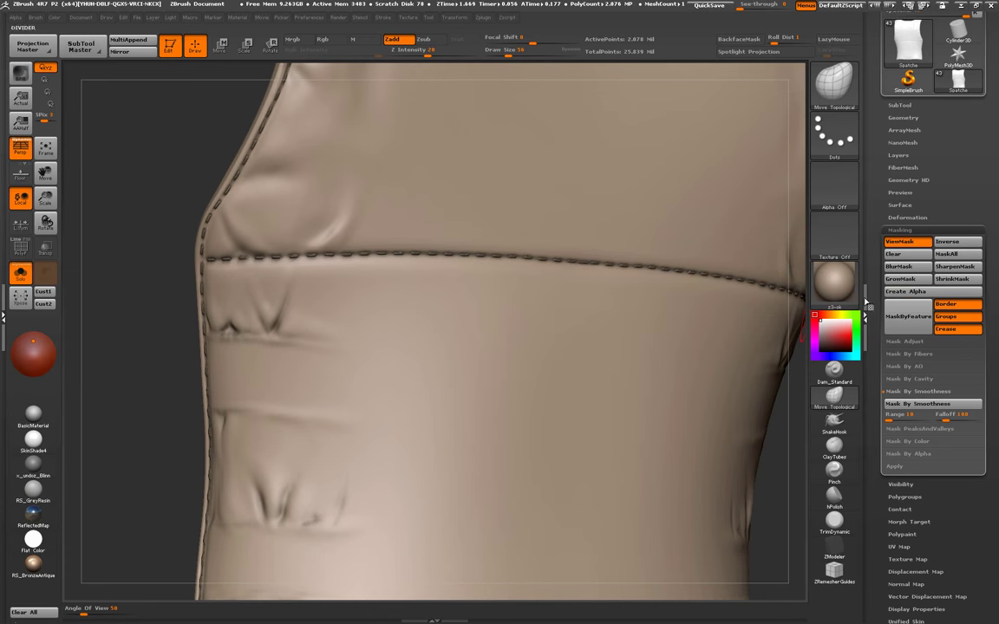
{"action": "mouse_move", "coordinate": [417, 350]}
{"action": "right_mouse_down"}
{"action": "mouse_move", "coordinate": [428, 348]}
{"action": "mouse_move", "coordinate": [446, 234]}
{"action": "right_mouse_up"}
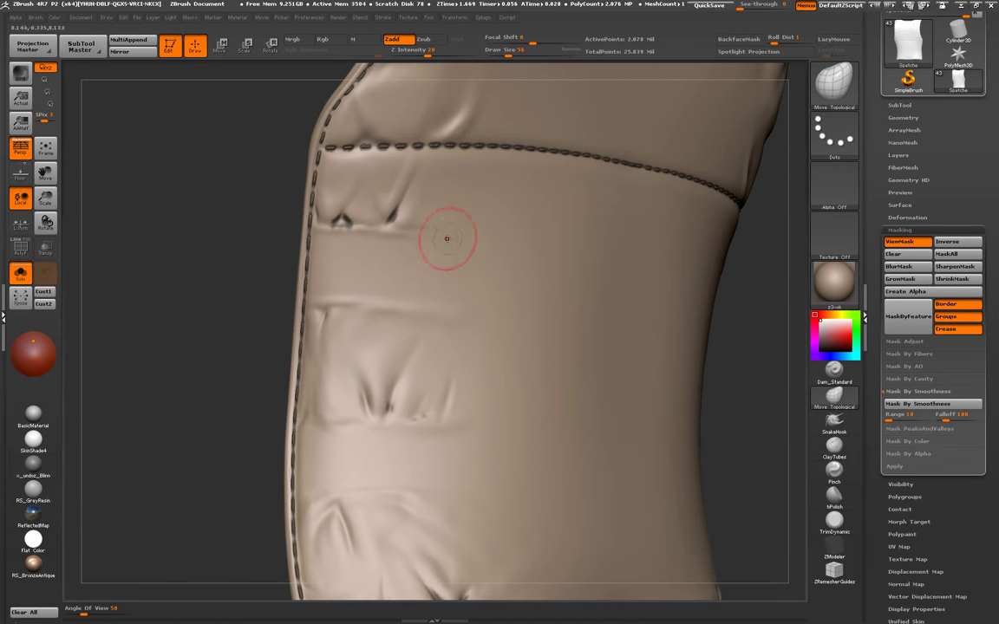
{"action": "key", "text": "ctrl"}
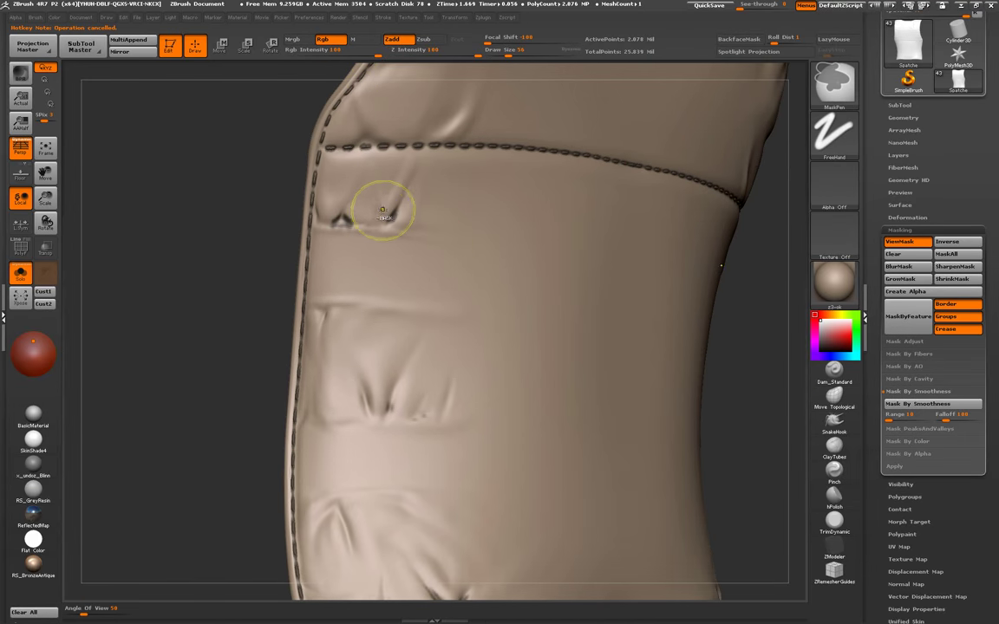
{"action": "mouse_move", "coordinate": [382, 211]}
{"action": "left_mouse_down", "text": "shift"}
{"action": "mouse_move", "coordinate": [384, 227]}
{"action": "mouse_move", "coordinate": [364, 225]}
{"action": "left_mouse_up", "text": "shift"}
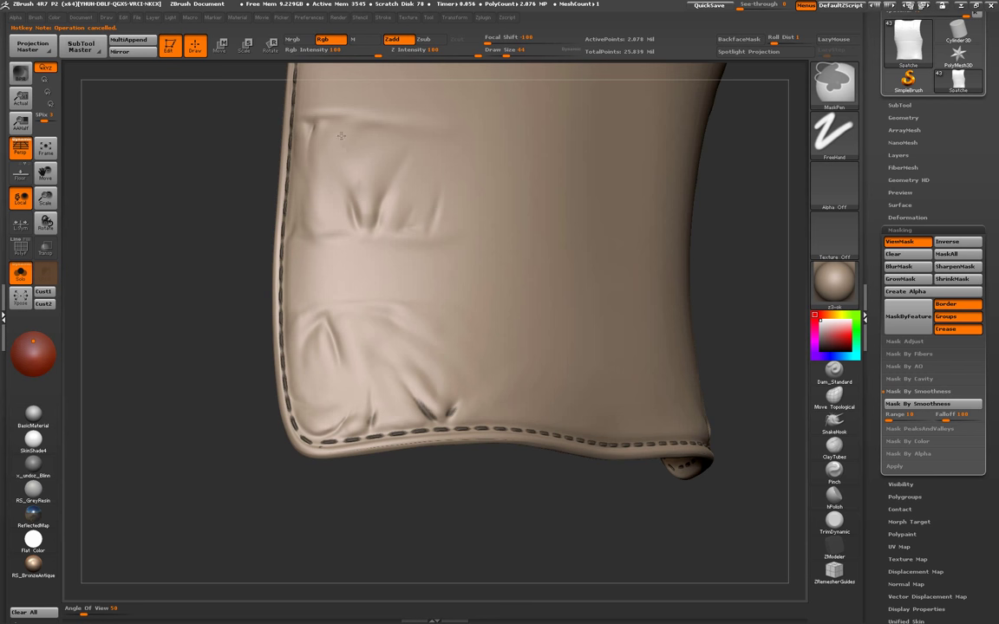
{"action": "left_click_drag", "start_coordinate": [328, 236], "coordinate": [346, 423]}
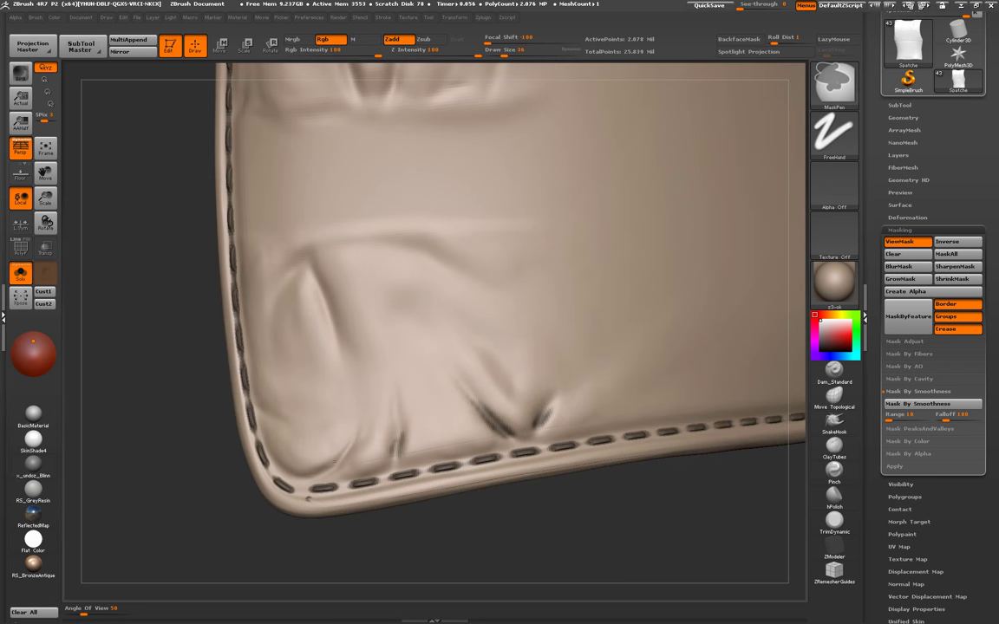
{"action": "left_click_drag", "start_coordinate": [411, 442], "coordinate": [511, 420], "text": "shift"}
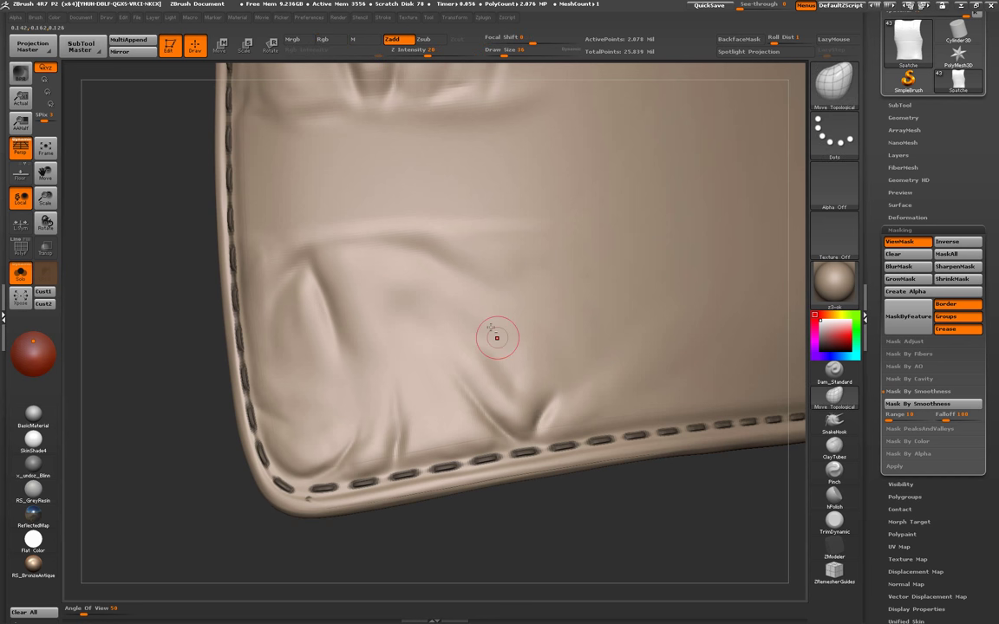
{"action": "mouse_move", "coordinate": [495, 335]}
{"action": "left_mouse_down"}
{"action": "mouse_move", "coordinate": [303, 305]}
{"action": "mouse_move", "coordinate": [274, 274]}
{"action": "mouse_move", "coordinate": [413, 410]}
{"action": "mouse_move", "coordinate": [421, 399]}
{"action": "mouse_move", "coordinate": [325, 300]}
{"action": "mouse_move", "coordinate": [403, 243]}
{"action": "mouse_move", "coordinate": [453, 319]}
{"action": "left_mouse_up"}
{"action": "left_click_drag", "start_coordinate": [409, 348], "coordinate": [579, 330]}
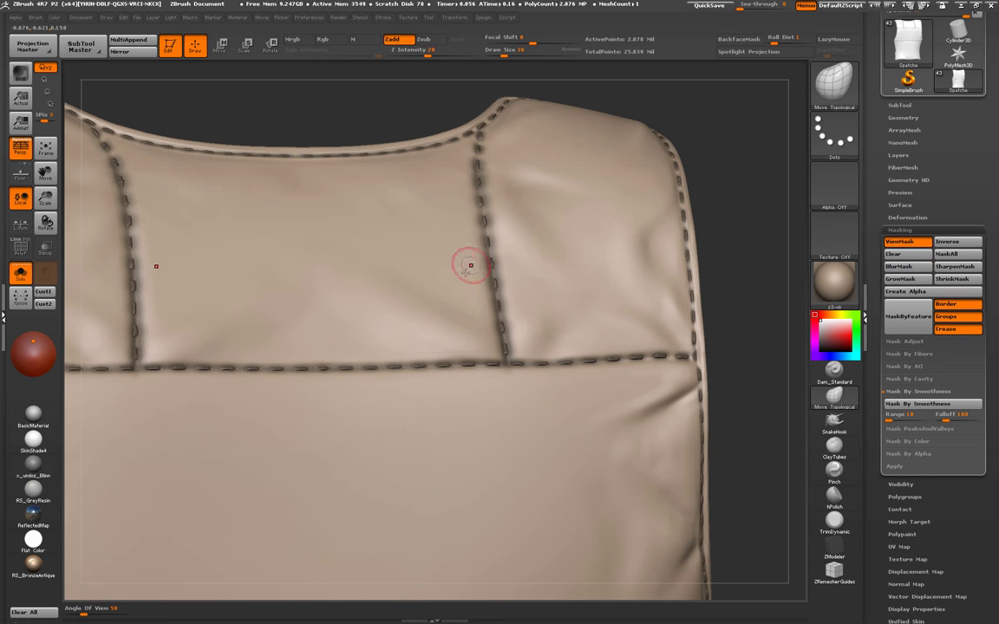
- Smooth the fabric at the seam junction and along the top seam, then refit the vest
{"action": "mouse_move", "coordinate": [468, 263]}
{"action": "left_mouse_down"}
{"action": "mouse_move", "coordinate": [484, 273]}
{"action": "mouse_move", "coordinate": [466, 345]}
{"action": "mouse_move", "coordinate": [475, 361]}
{"action": "left_mouse_up"}
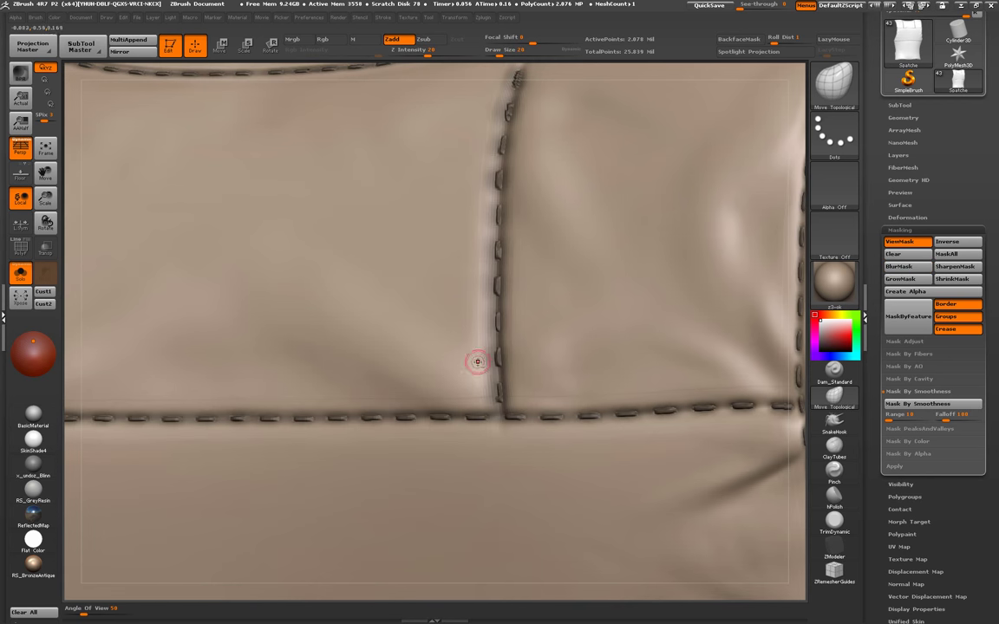
{"action": "key", "text": "ctrl"}
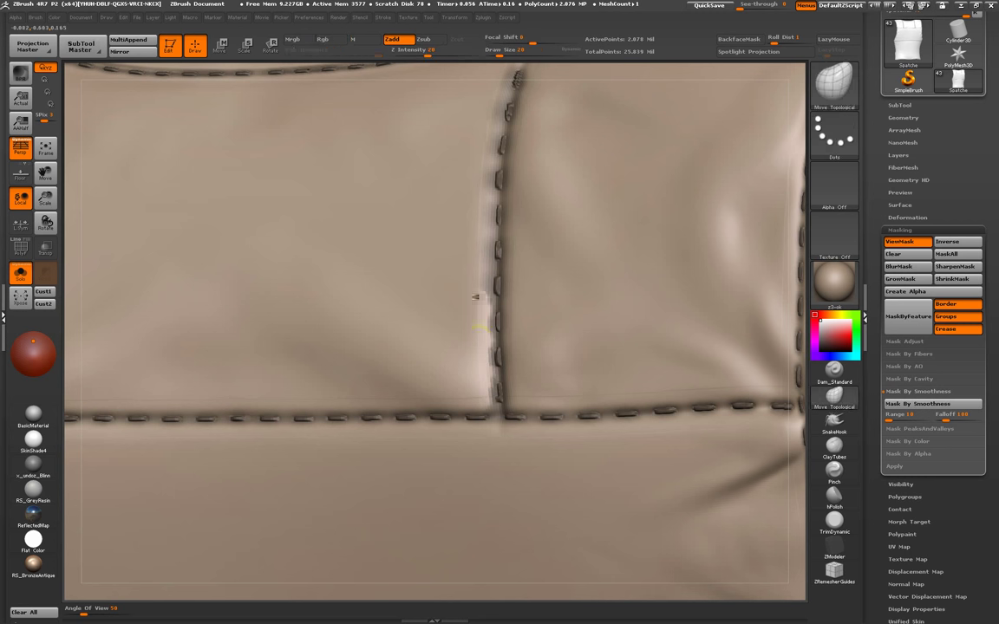
{"action": "left_click_drag", "start_coordinate": [475, 294], "coordinate": [456, 361]}
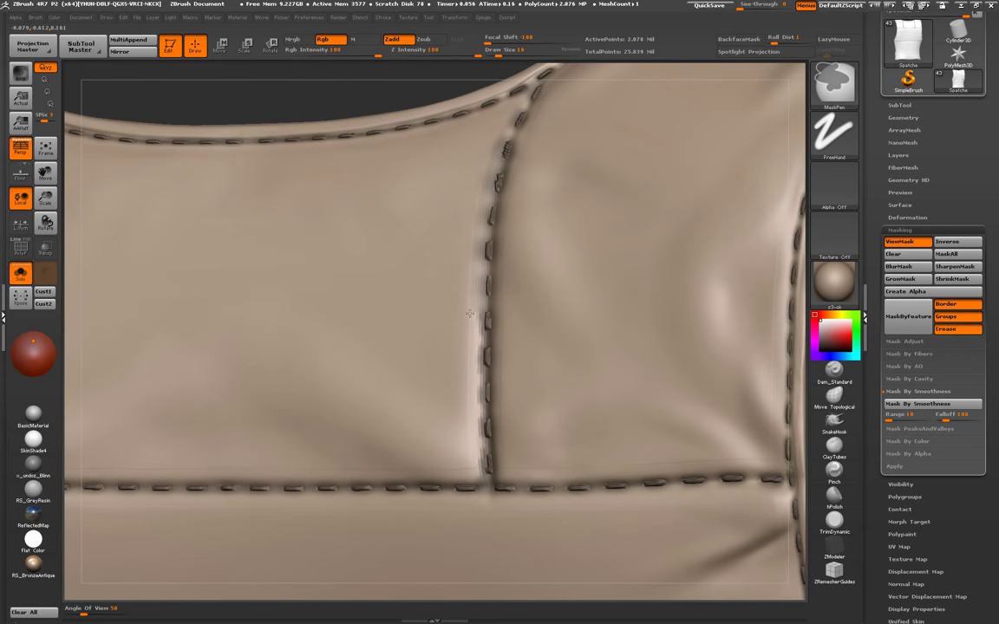
{"action": "left_click_drag", "start_coordinate": [461, 273], "coordinate": [453, 356]}
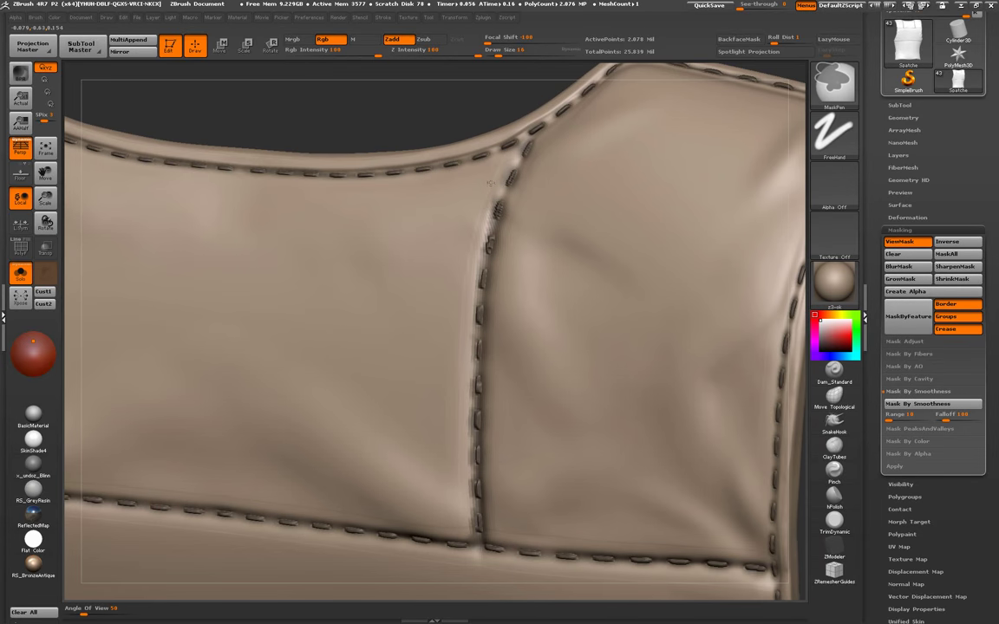
{"action": "left_click_drag", "start_coordinate": [513, 171], "coordinate": [528, 272]}
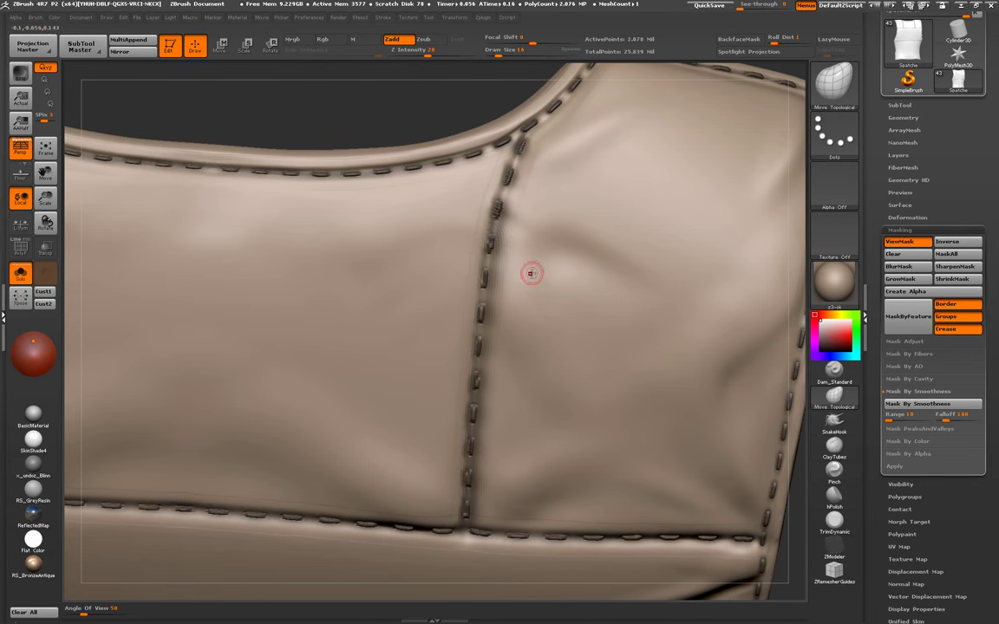
{"action": "key", "text": "f"}
{"action": "left_click_drag", "start_coordinate": [489, 168], "coordinate": [486, 140]}
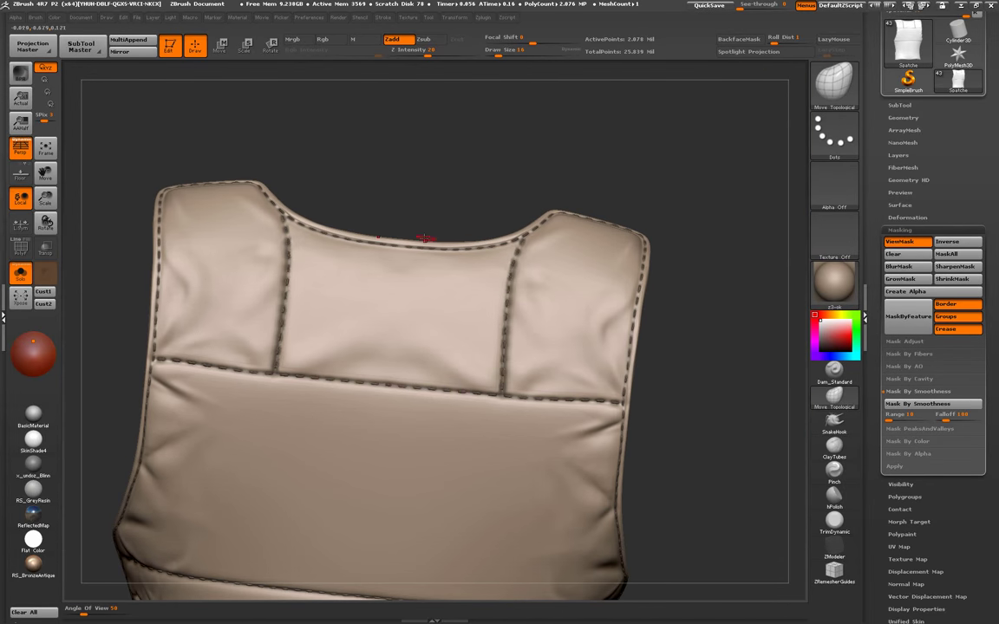
- Smooth along the shoulder seam toward the armhole at brush size 12
{"action": "mouse_move", "coordinate": [229, 328]}
{"action": "left_mouse_down"}
{"action": "mouse_move", "coordinate": [243, 424]}
{"action": "mouse_move", "coordinate": [330, 398]}
{"action": "left_mouse_up"}
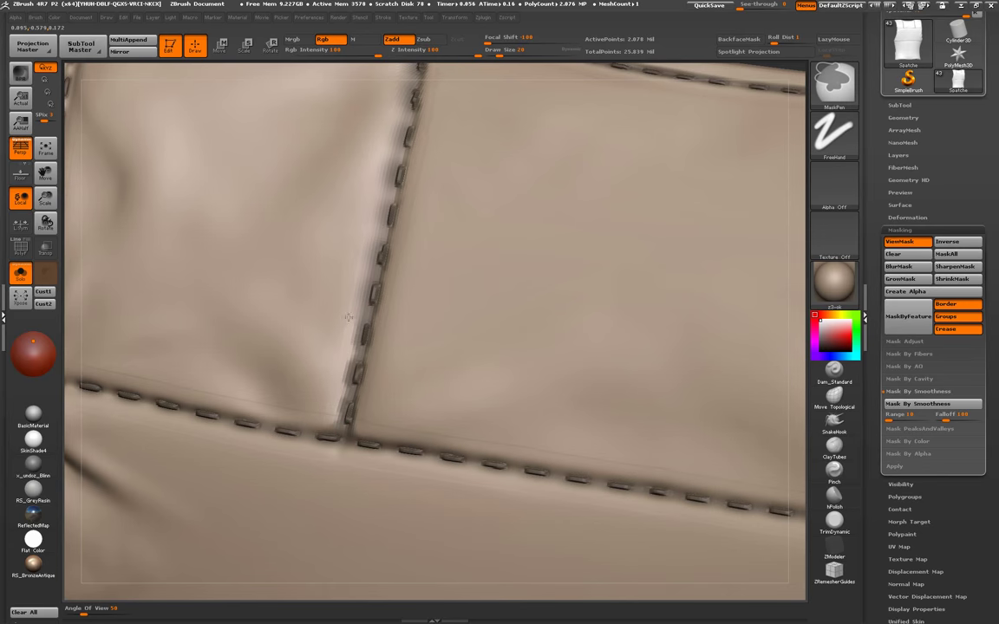
{"action": "key", "text": "bracketleft"}
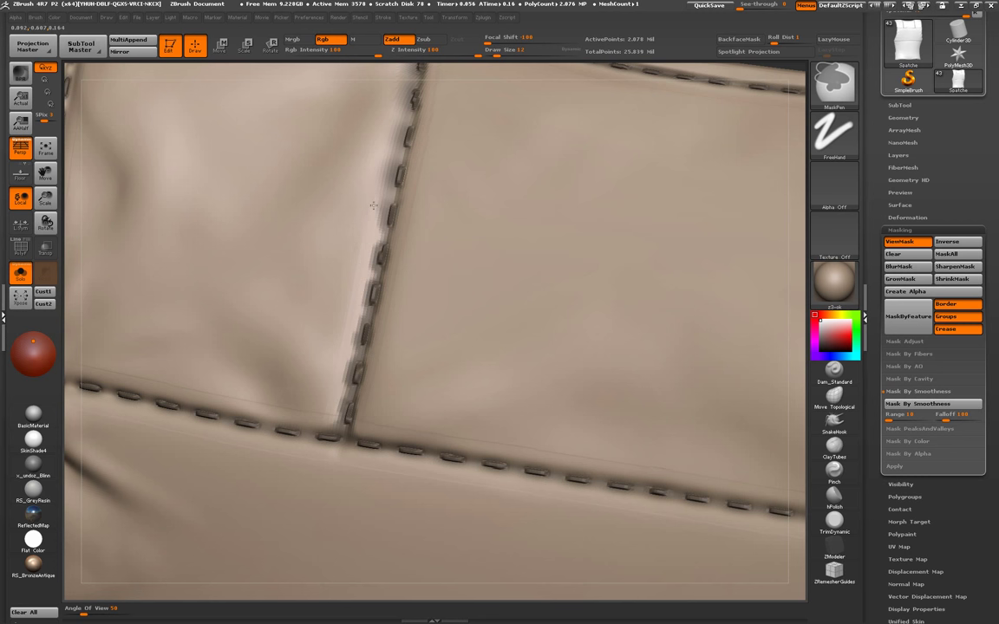
{"action": "right_click_drag", "start_coordinate": [374, 170], "coordinate": [363, 254]}
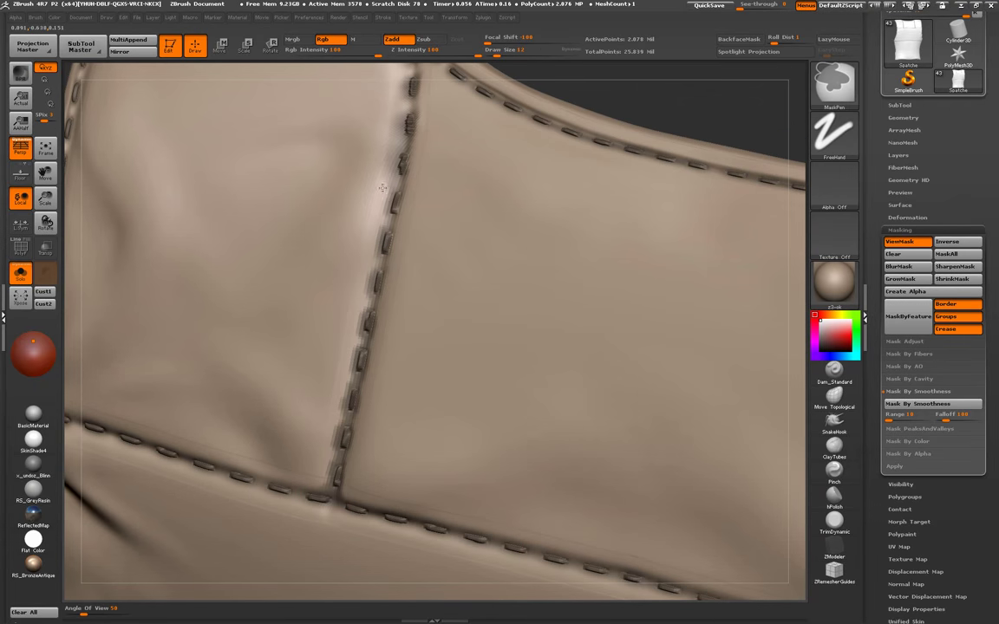
{"action": "right_click_drag", "start_coordinate": [379, 163], "coordinate": [347, 278]}
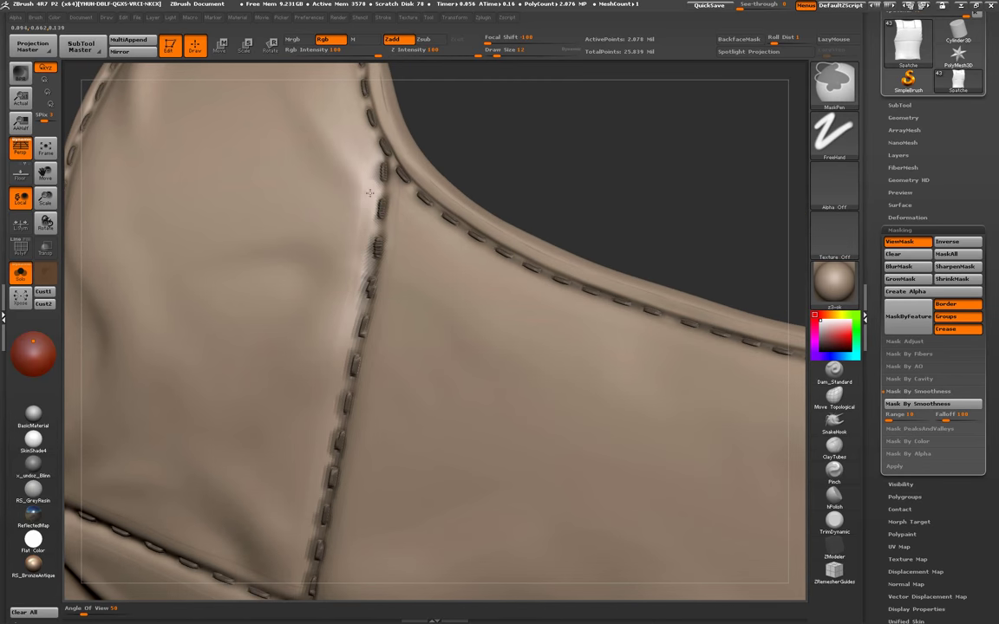
{"action": "mouse_move", "coordinate": [367, 156]}
{"action": "right_mouse_down"}
{"action": "mouse_move", "coordinate": [312, 263]}
{"action": "mouse_move", "coordinate": [268, 279]}
{"action": "mouse_move", "coordinate": [267, 229]}
{"action": "mouse_move", "coordinate": [346, 330]}
{"action": "mouse_move", "coordinate": [275, 276]}
{"action": "mouse_move", "coordinate": [413, 358]}
{"action": "right_mouse_up"}
{"action": "key", "text": "f"}
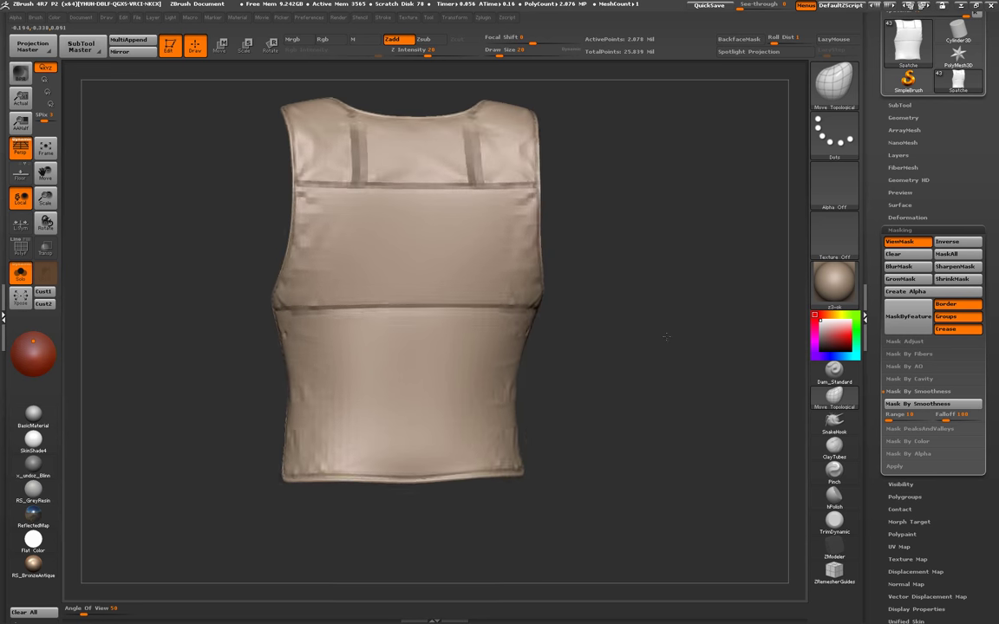
- Collapse Masking and preview the Tool > Surface noise editor, then cancel it
{"action": "left_click", "coordinate": [902, 230]}
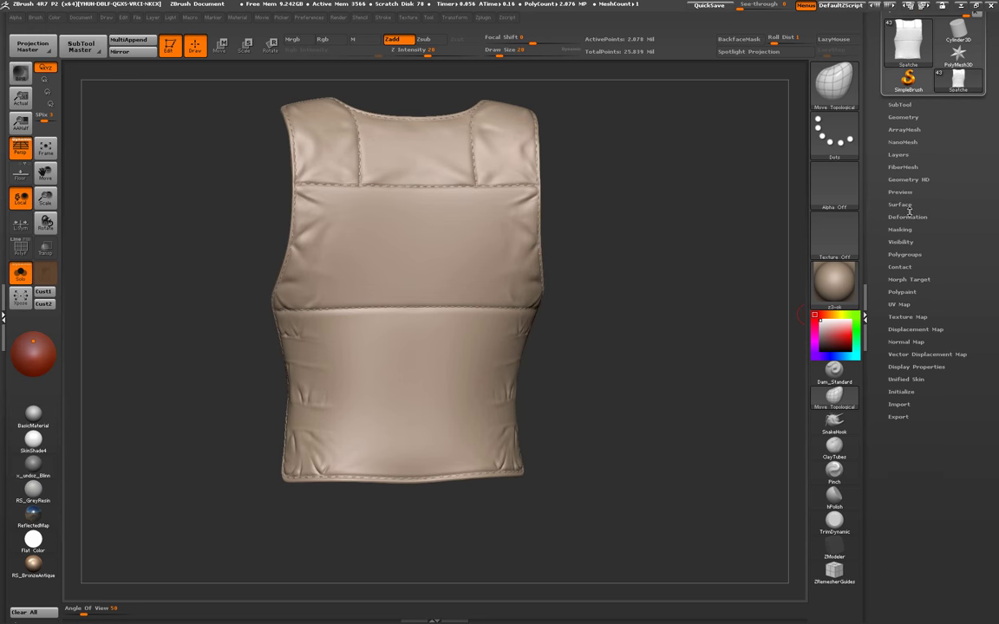
{"action": "left_click", "coordinate": [909, 204]}
{"action": "left_click", "coordinate": [919, 217]}
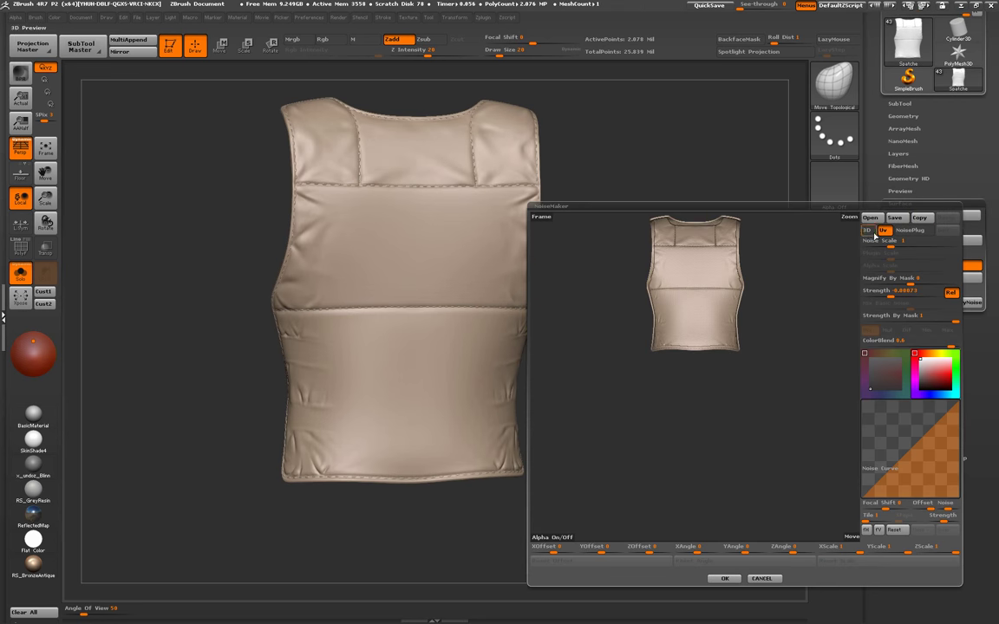
{"action": "mouse_move", "coordinate": [682, 293]}
{"action": "left_mouse_down"}
{"action": "mouse_move", "coordinate": [636, 367]}
{"action": "mouse_move", "coordinate": [643, 377]}
{"action": "left_mouse_up"}
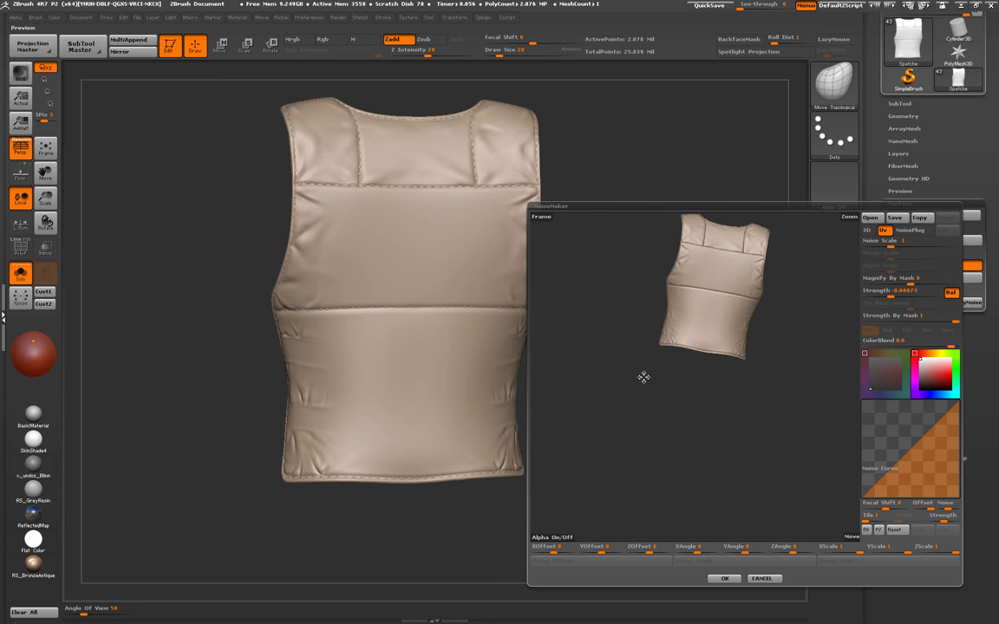
{"action": "left_click", "coordinate": [758, 580]}
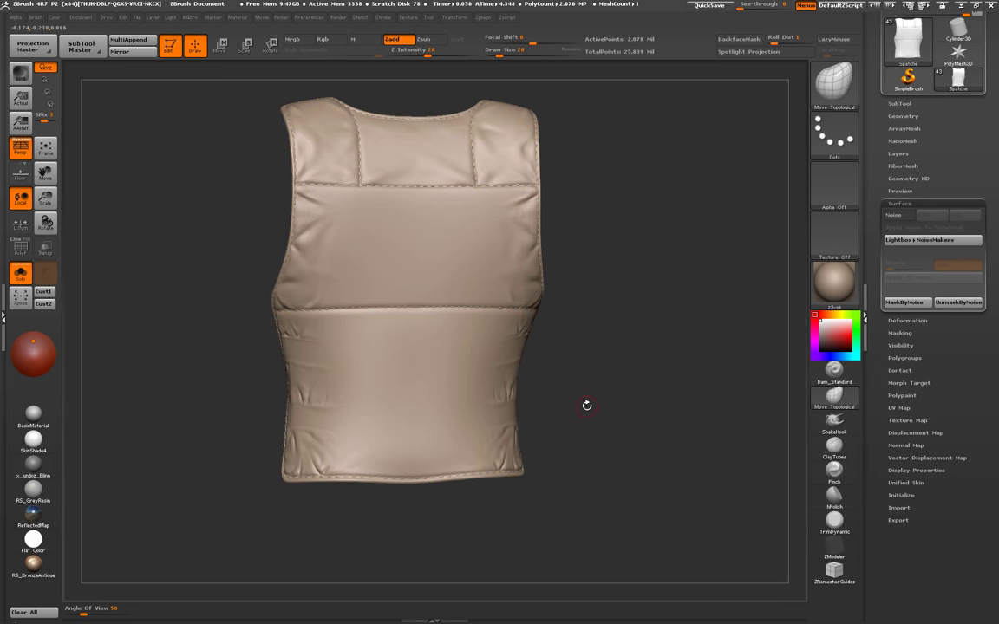
- Zoom to the left shoulder strap and reopen NoiseMaker set to UV projection
{"action": "mouse_move", "coordinate": [621, 211]}
{"action": "left_mouse_down"}
{"action": "mouse_move", "coordinate": [365, 367]}
{"action": "mouse_move", "coordinate": [556, 259]}
{"action": "left_mouse_up"}
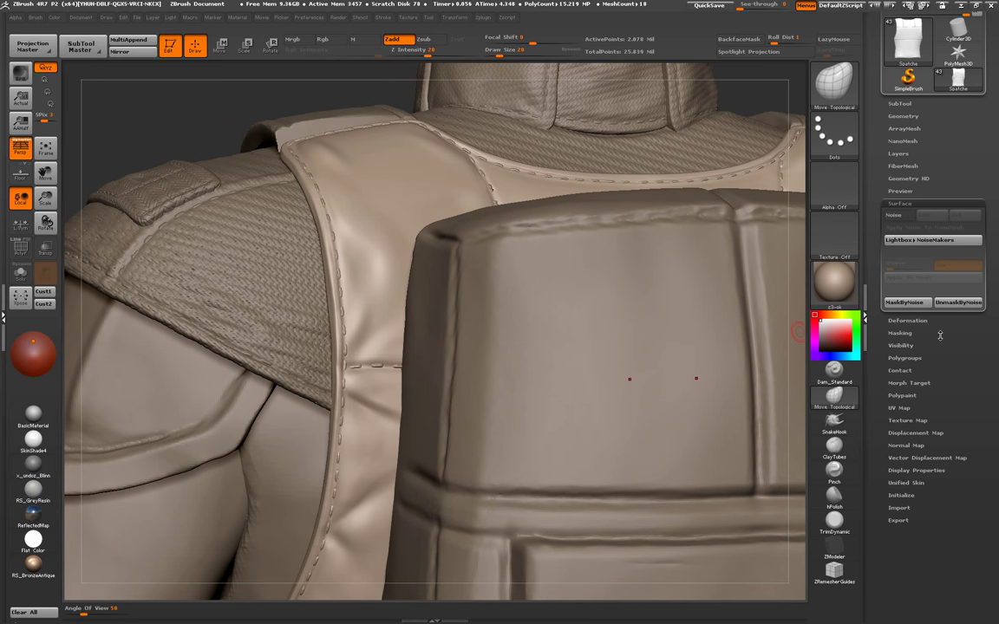
{"action": "left_click", "coordinate": [893, 214]}
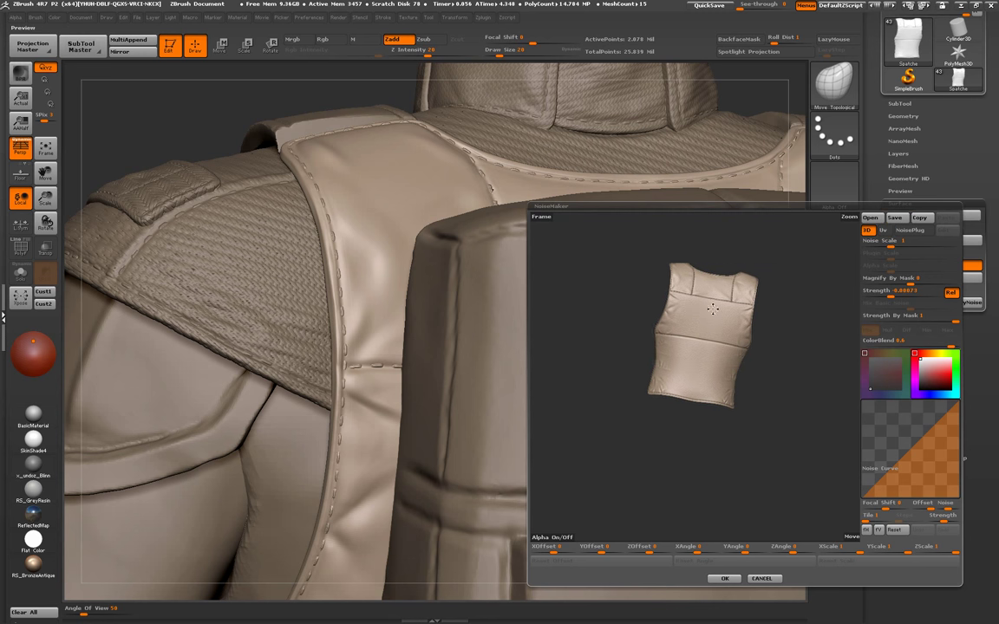
{"action": "left_click", "coordinate": [884, 230]}
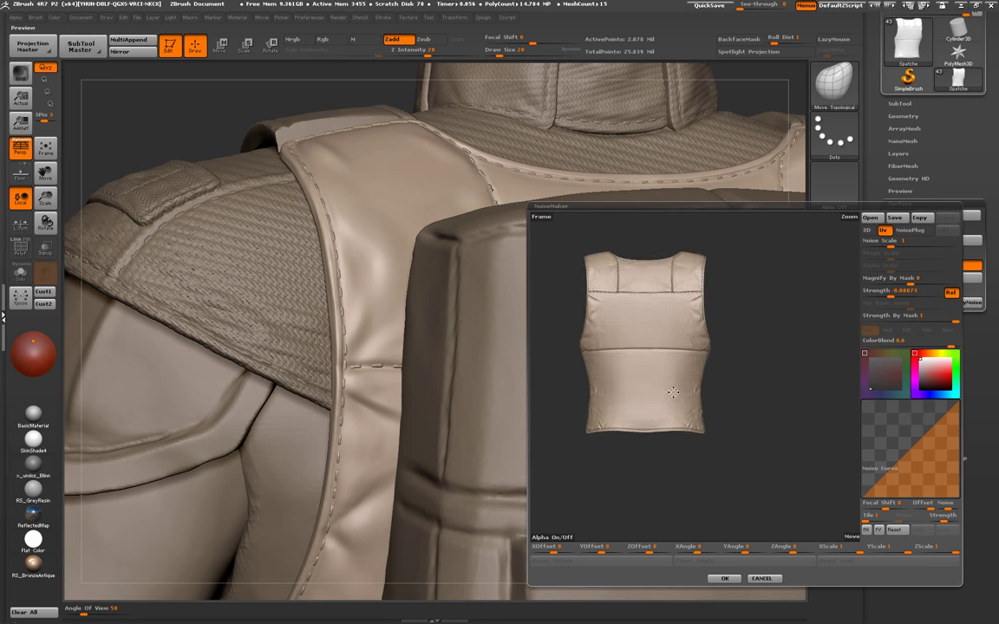
{"action": "scroll", "coordinate": [673, 392], "scroll_direction": "up", "scroll_amount": 3}
- Import the woven alpha from Desktop > 4. Ressourcen > [Zbrush Stuff] > Alphas > Fabric textile alphas
{"action": "left_click", "coordinate": [542, 541]}
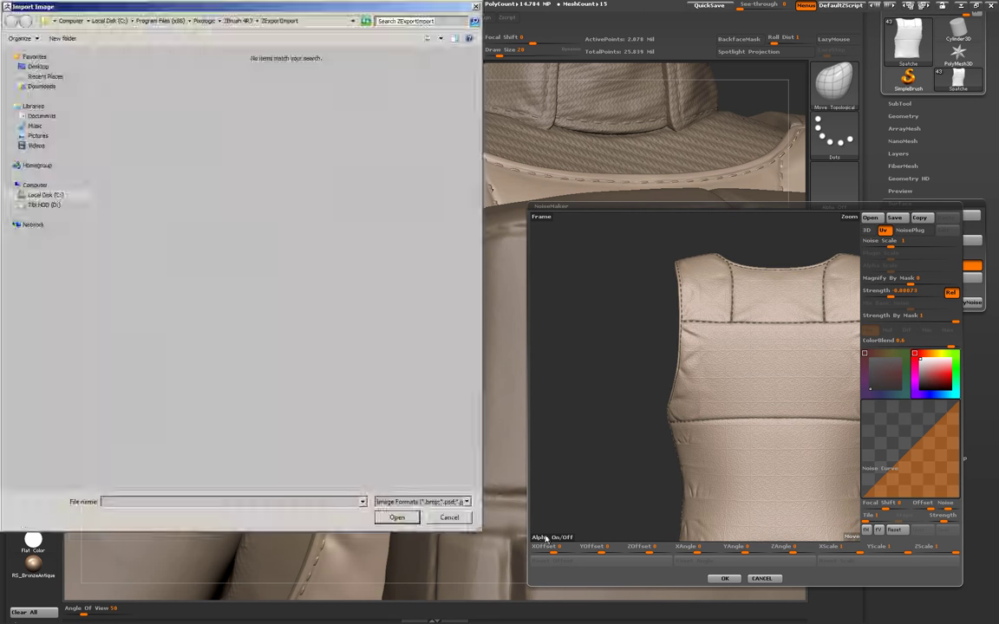
{"action": "left_click", "coordinate": [38, 66]}
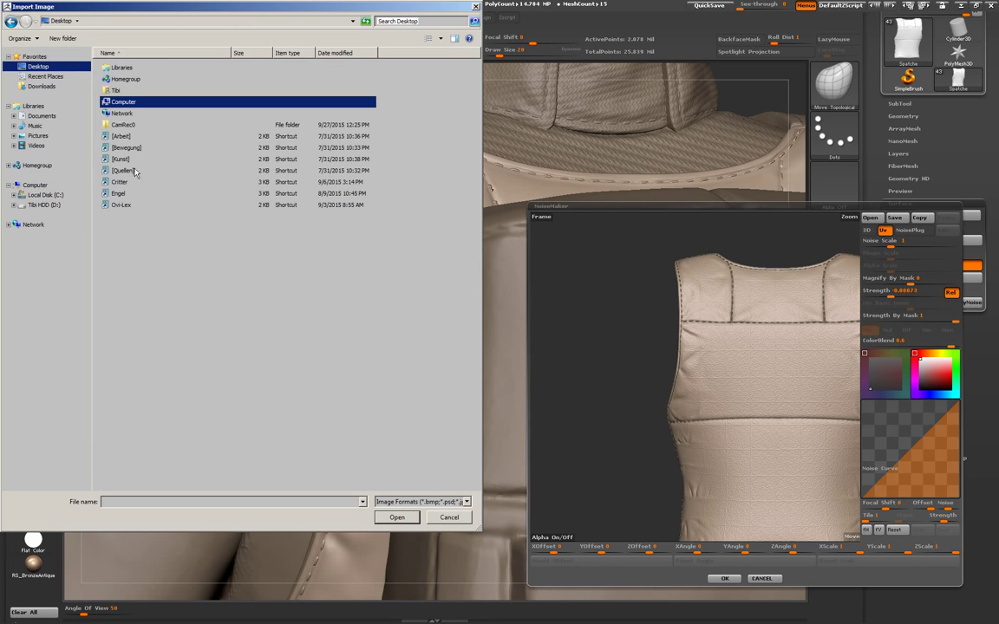
{"action": "double_click", "coordinate": [122, 170]}
{"action": "double_click", "coordinate": [125, 68]}
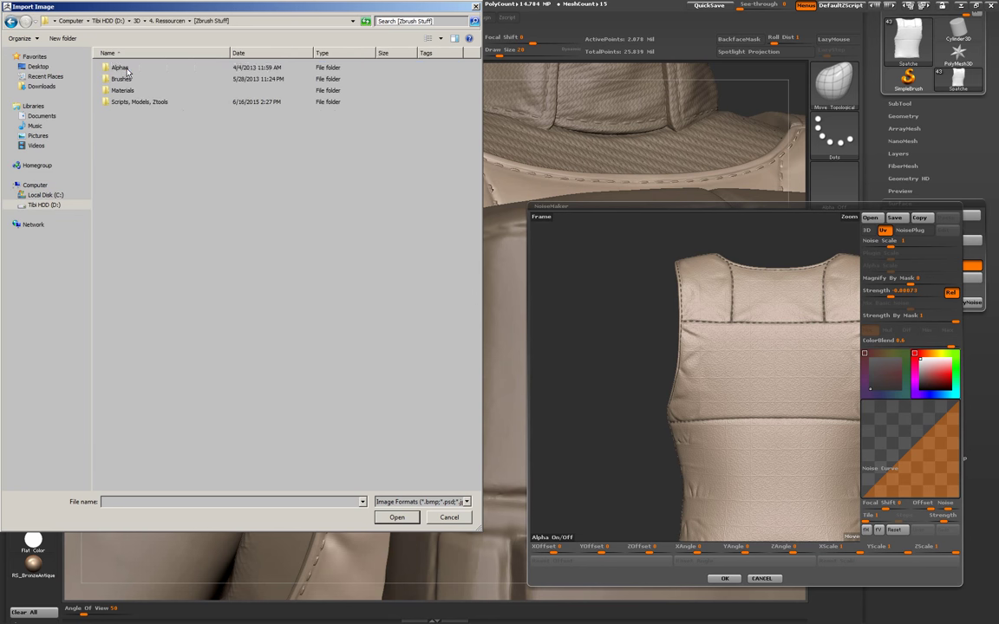
{"action": "double_click", "coordinate": [129, 68]}
{"action": "double_click", "coordinate": [131, 78]}
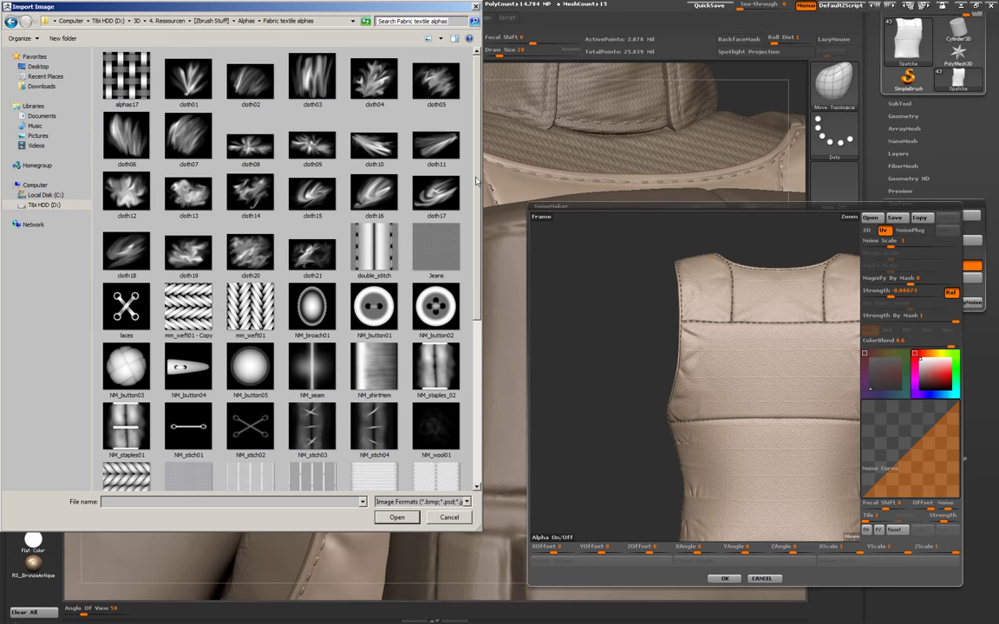
{"action": "scroll", "coordinate": [475, 180], "scroll_direction": "down", "scroll_amount": 5}
{"action": "scroll", "coordinate": [475, 180], "scroll_direction": "down", "scroll_amount": 5}
{"action": "double_click", "coordinate": [449, 271]}
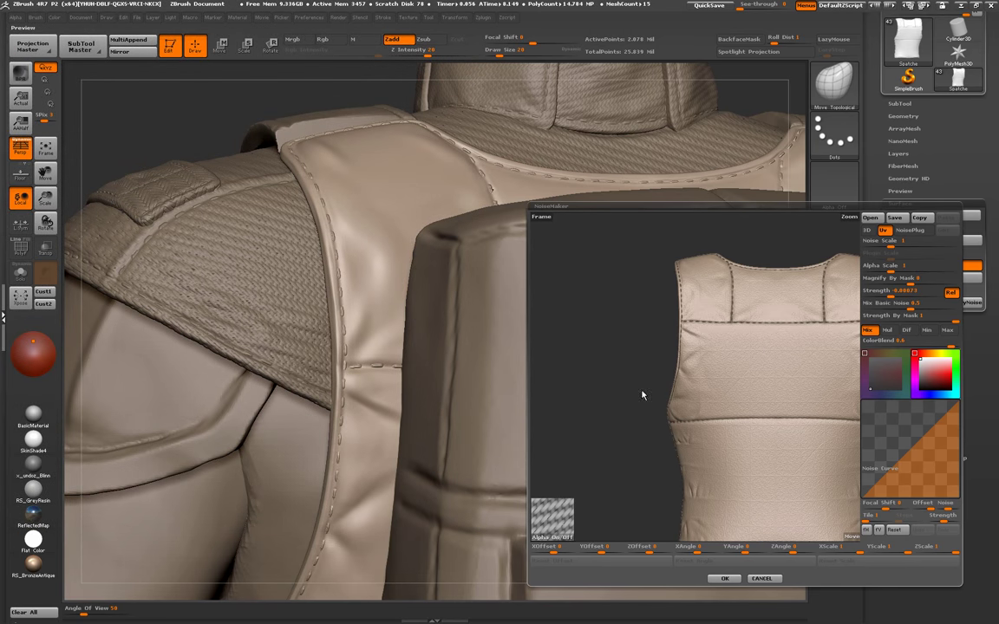
- Set Mix Basic Noise and Noise Scale to 0, Alpha Scale 0.02066, Strength -0.00152
{"action": "key", "text": "f"}
{"action": "left_click_drag", "start_coordinate": [897, 304], "coordinate": [864, 303]}
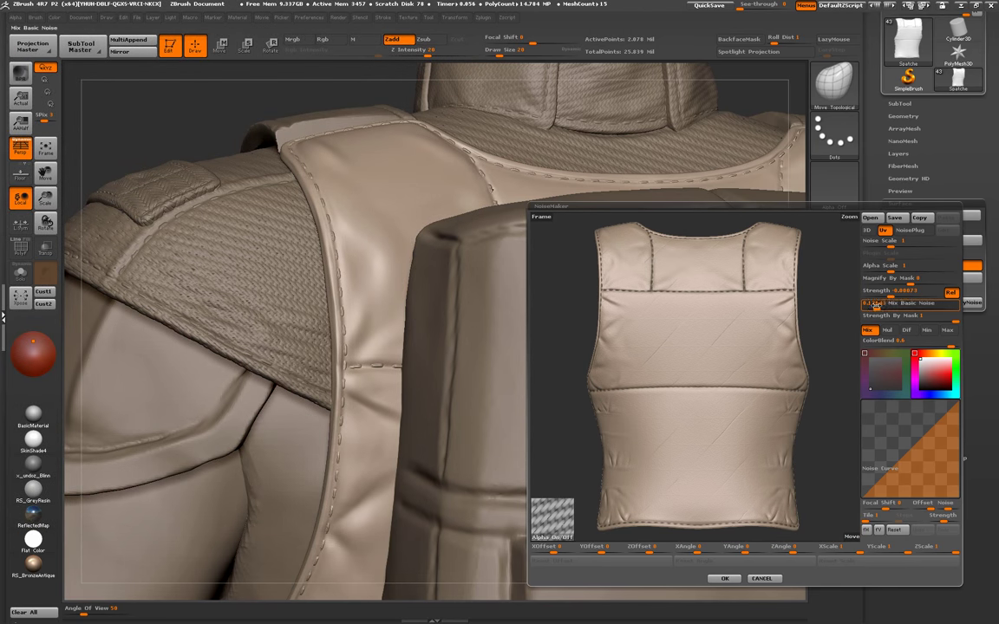
{"action": "left_click_drag", "start_coordinate": [873, 244], "coordinate": [863, 245]}
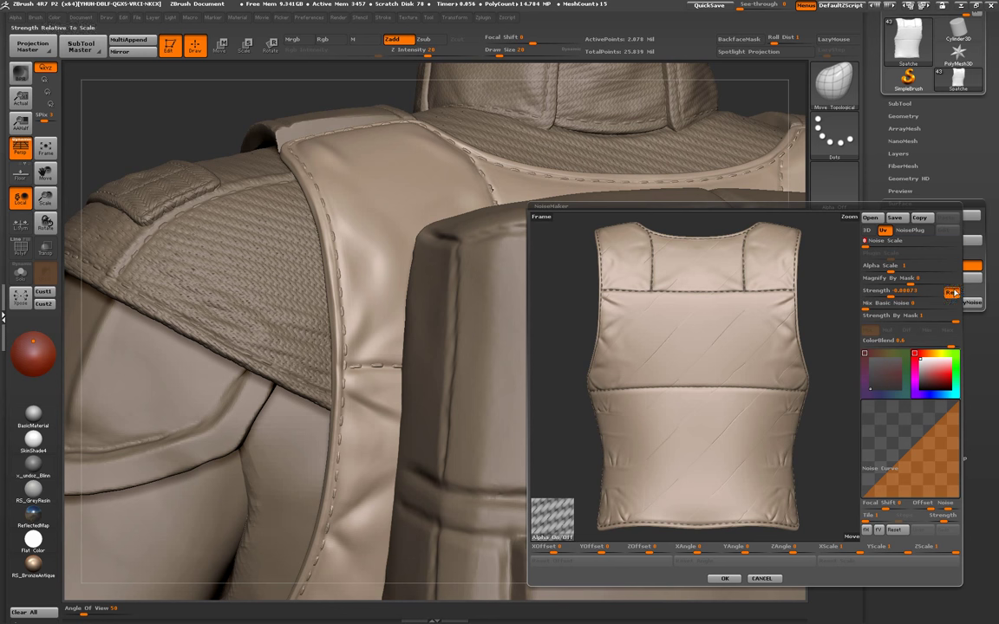
{"action": "left_click_drag", "start_coordinate": [538, 340], "coordinate": [668, 356]}
{"action": "left_click_drag", "start_coordinate": [902, 266], "coordinate": [883, 267]}
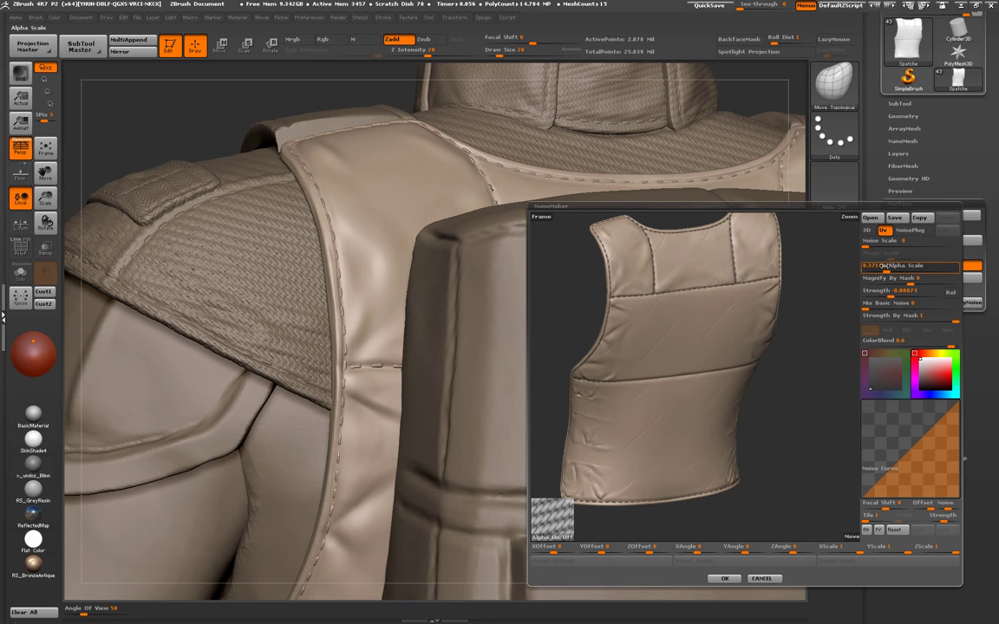
{"action": "mouse_move", "coordinate": [784, 292]}
{"action": "left_mouse_down"}
{"action": "mouse_move", "coordinate": [557, 340]}
{"action": "mouse_move", "coordinate": [592, 350]}
{"action": "mouse_move", "coordinate": [559, 328]}
{"action": "mouse_move", "coordinate": [599, 370]}
{"action": "mouse_move", "coordinate": [624, 347]}
{"action": "left_mouse_up"}
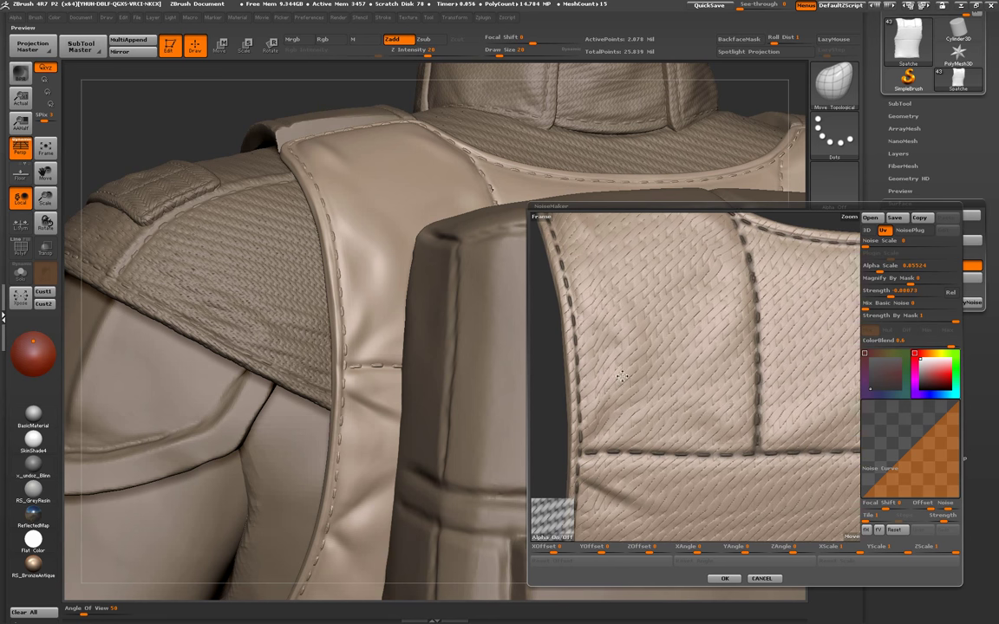
{"action": "left_click_drag", "start_coordinate": [927, 265], "coordinate": [878, 271]}
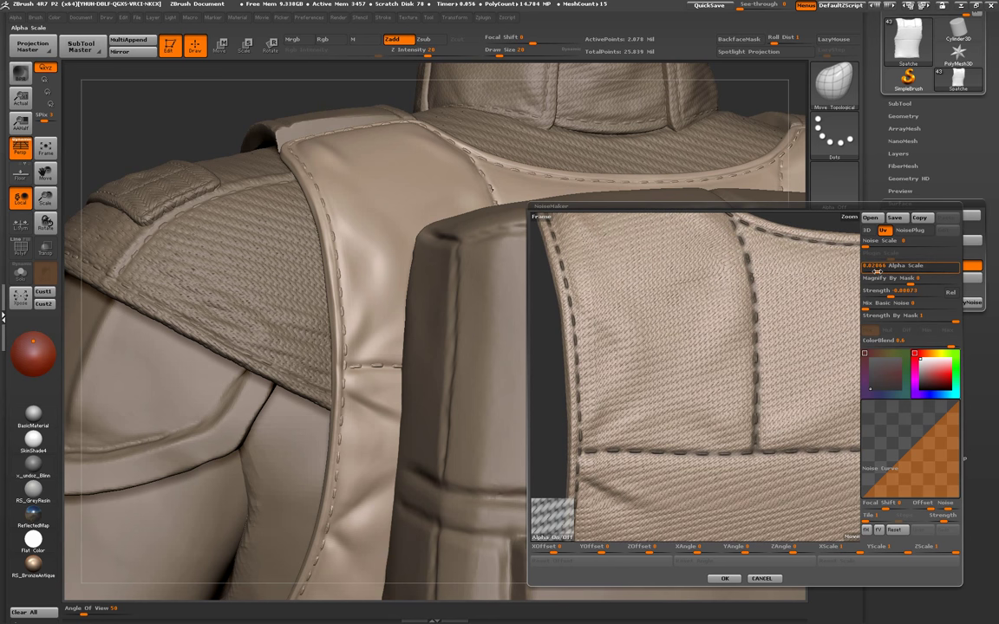
{"action": "left_click_drag", "start_coordinate": [884, 295], "coordinate": [874, 295]}
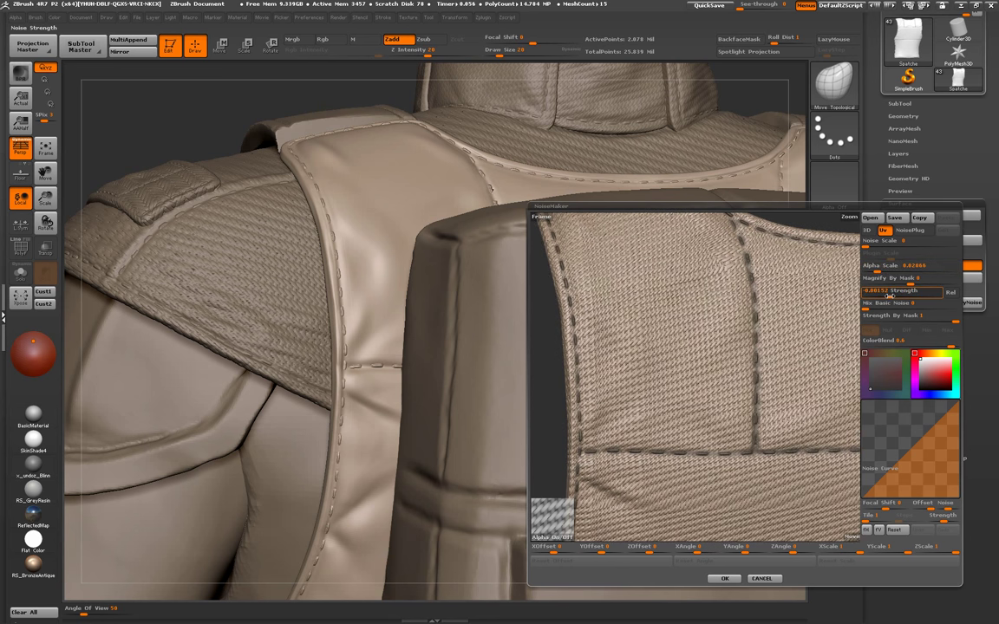
- Accept the noise, then refine its Alpha Scale to 0.02556 and accept again
{"action": "left_click", "coordinate": [725, 578]}
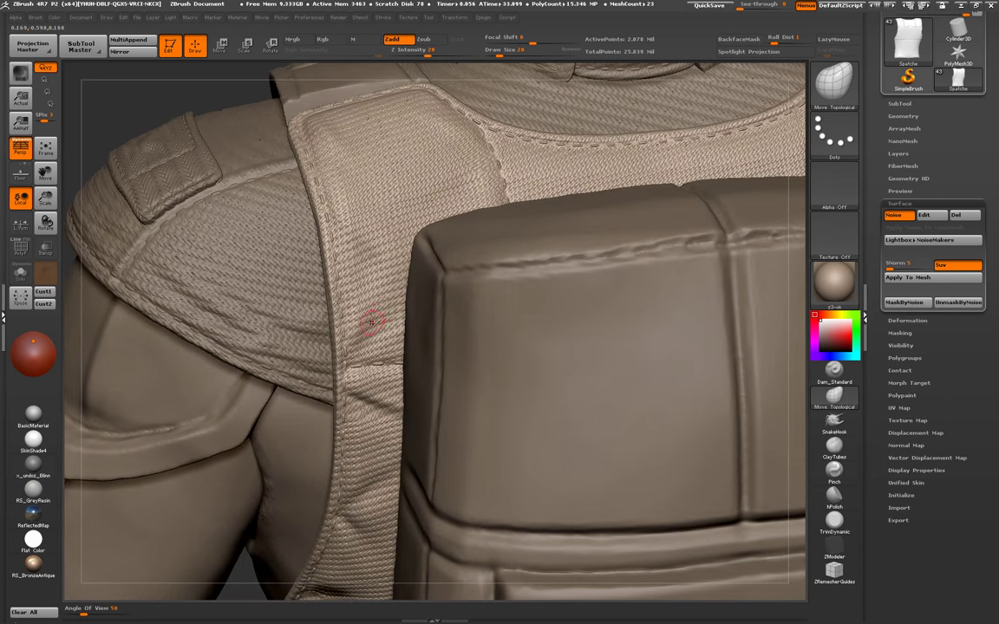
{"action": "left_click", "coordinate": [923, 214]}
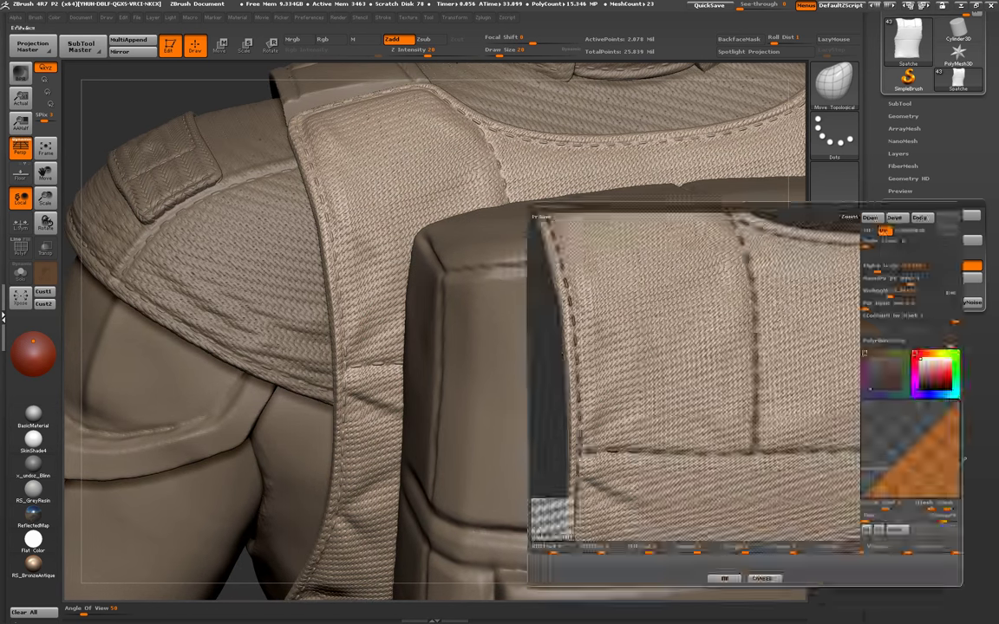
{"action": "left_click_drag", "start_coordinate": [873, 269], "coordinate": [878, 271]}
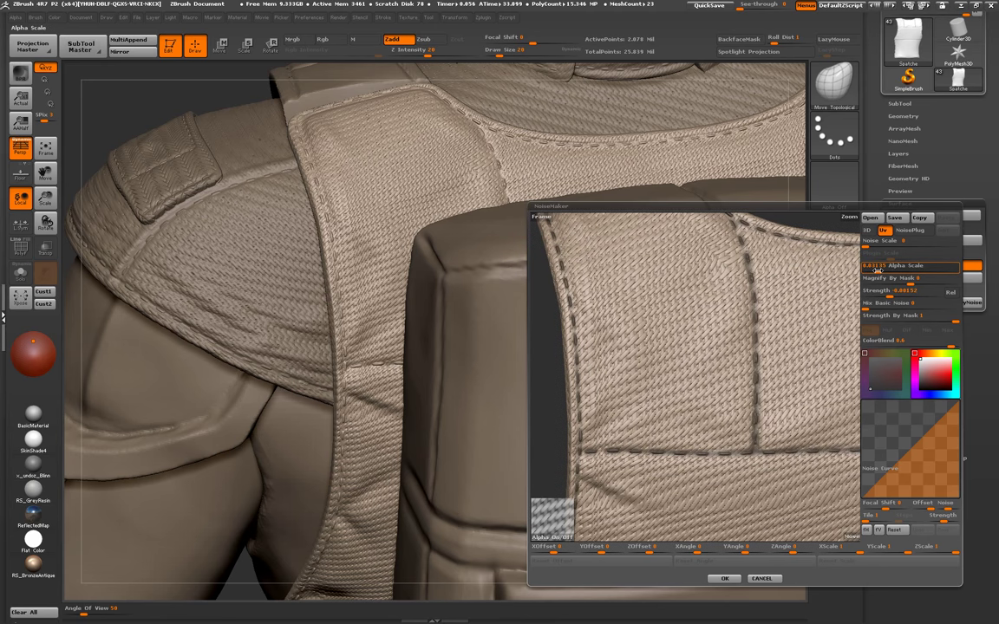
{"action": "left_click", "coordinate": [724, 578]}
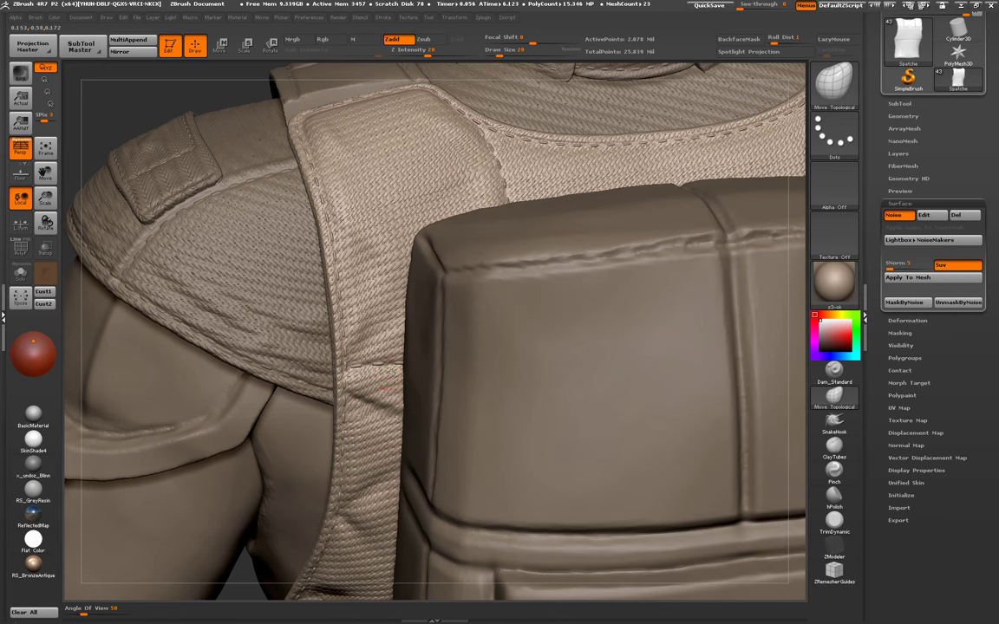
- Bake the woven noise into the vest with Apply To Mesh and check the back
{"action": "mouse_move", "coordinate": [390, 374]}
{"action": "left_mouse_down"}
{"action": "mouse_move", "coordinate": [398, 384]}
{"action": "mouse_move", "coordinate": [374, 325]}
{"action": "left_mouse_up"}
{"action": "mouse_move", "coordinate": [364, 365]}
{"action": "left_mouse_down"}
{"action": "mouse_move", "coordinate": [347, 329]}
{"action": "mouse_move", "coordinate": [357, 330]}
{"action": "left_mouse_up"}
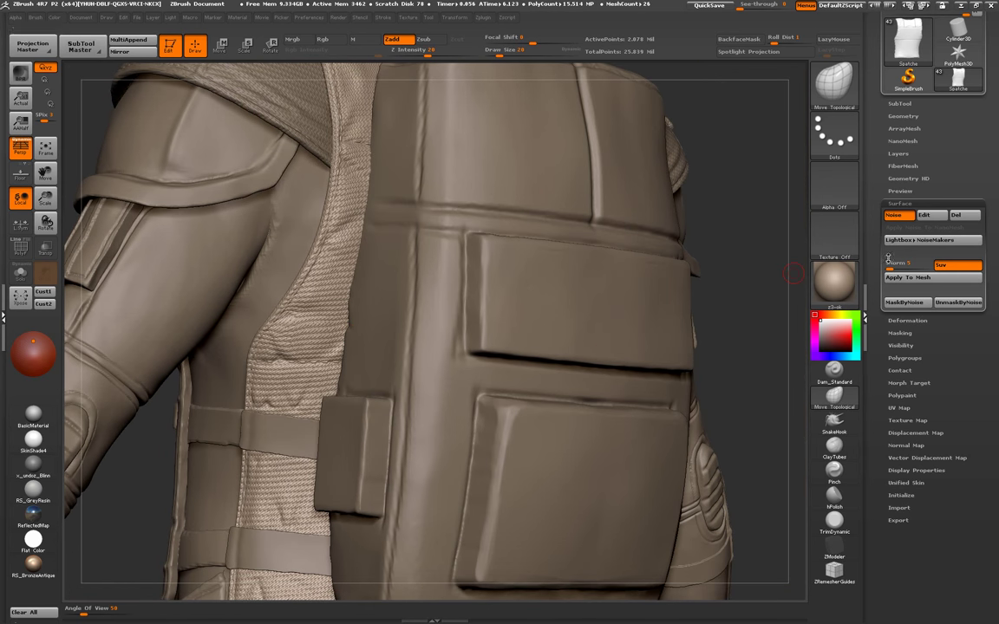
{"action": "left_click_drag", "start_coordinate": [887, 258], "coordinate": [885, 262]}
{"action": "left_click", "coordinate": [907, 277]}
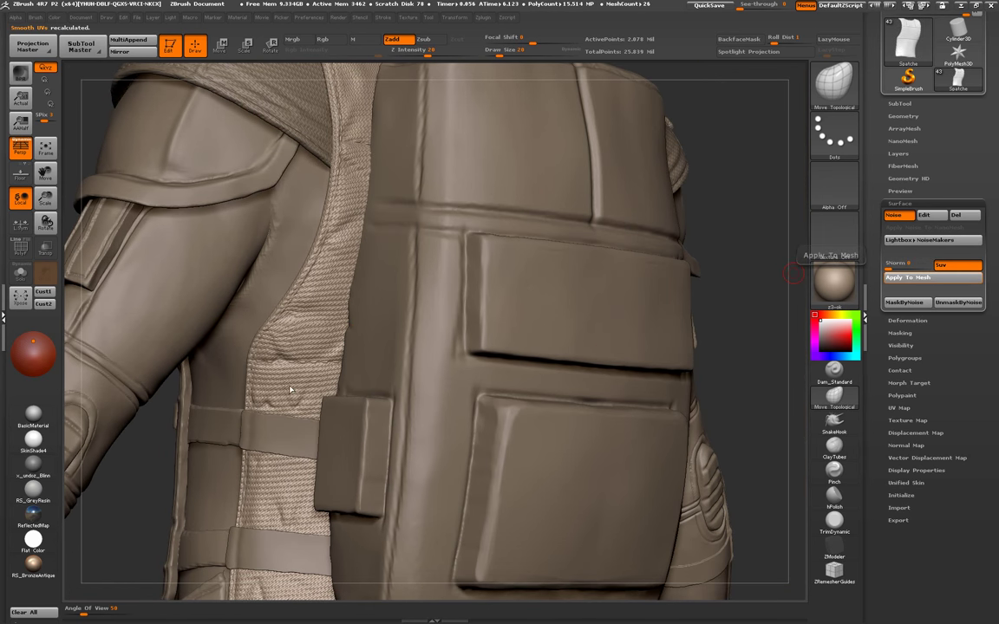
{"action": "mouse_move", "coordinate": [339, 347]}
{"action": "left_mouse_down"}
{"action": "mouse_move", "coordinate": [394, 328]}
{"action": "mouse_move", "coordinate": [293, 306]}
{"action": "left_mouse_up"}
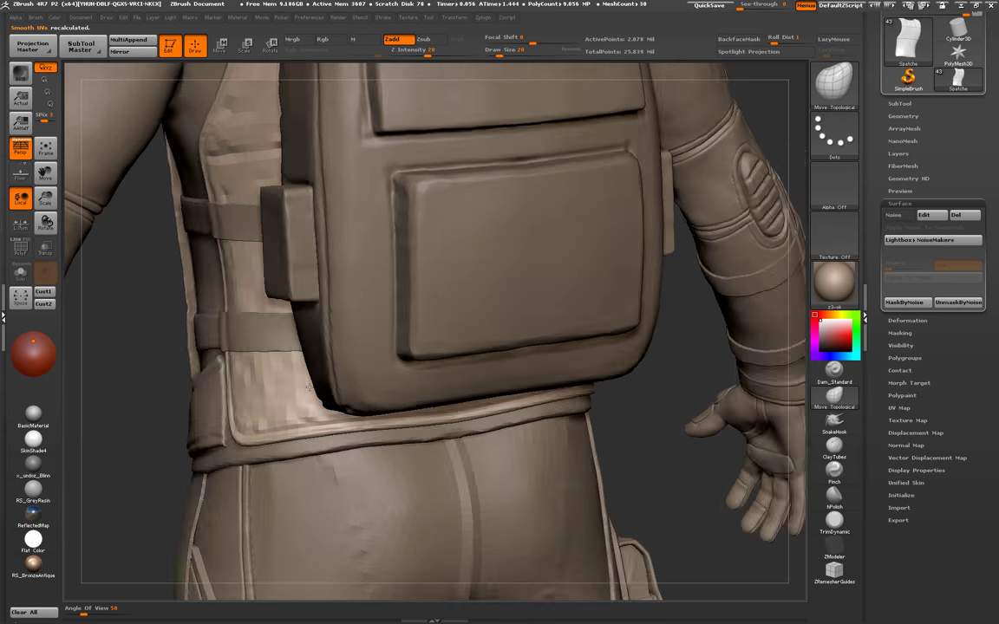
{"action": "mouse_move", "coordinate": [293, 306]}
{"action": "left_mouse_down"}
{"action": "mouse_move", "coordinate": [323, 417]}
{"action": "mouse_move", "coordinate": [281, 304]}
{"action": "left_mouse_up"}
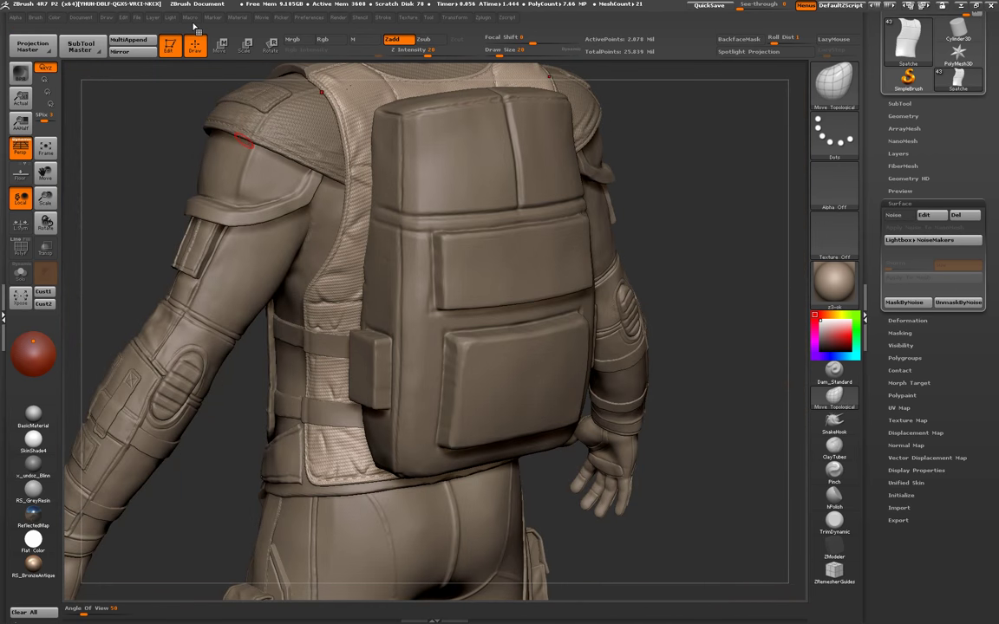
- Clear the undo history to free memory and check the memory preferences
{"action": "left_click", "coordinate": [124, 17]}
{"action": "left_click", "coordinate": [222, 105]}
{"action": "left_click", "coordinate": [309, 17]}
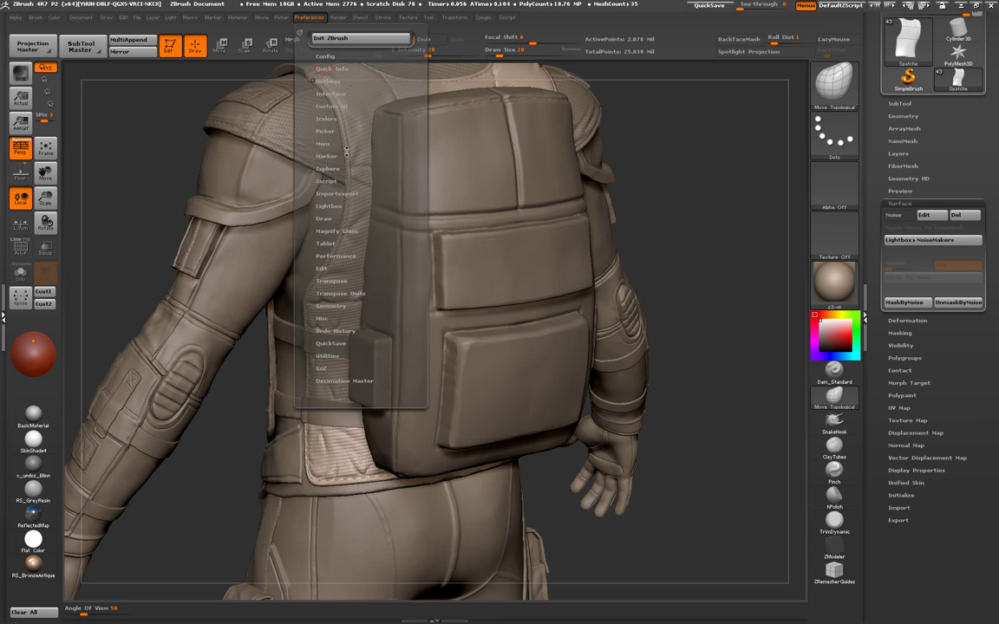
{"action": "left_click", "coordinate": [319, 143]}
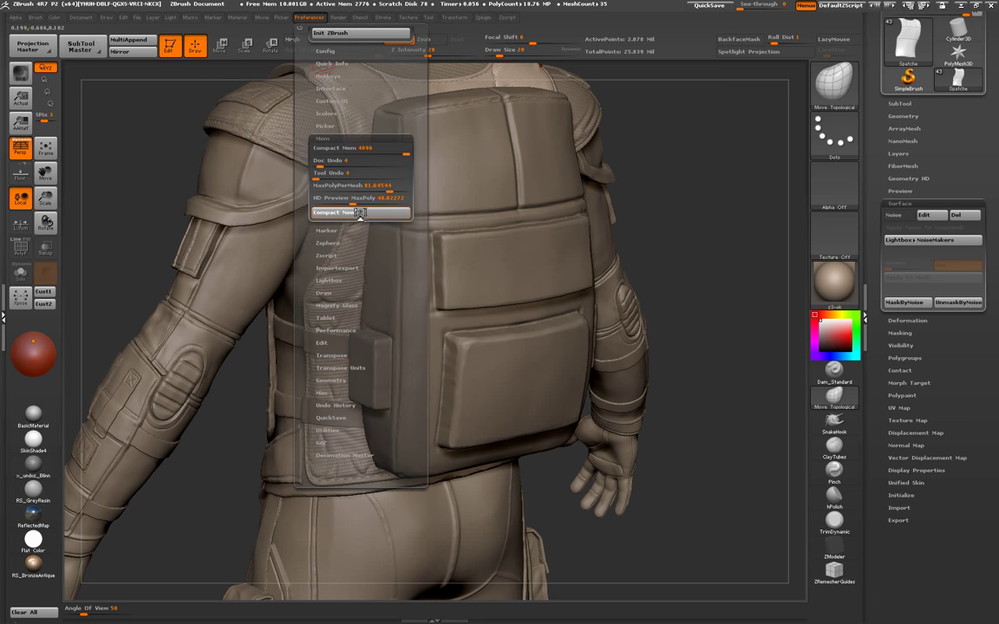
{"action": "left_click", "coordinate": [466, 192]}
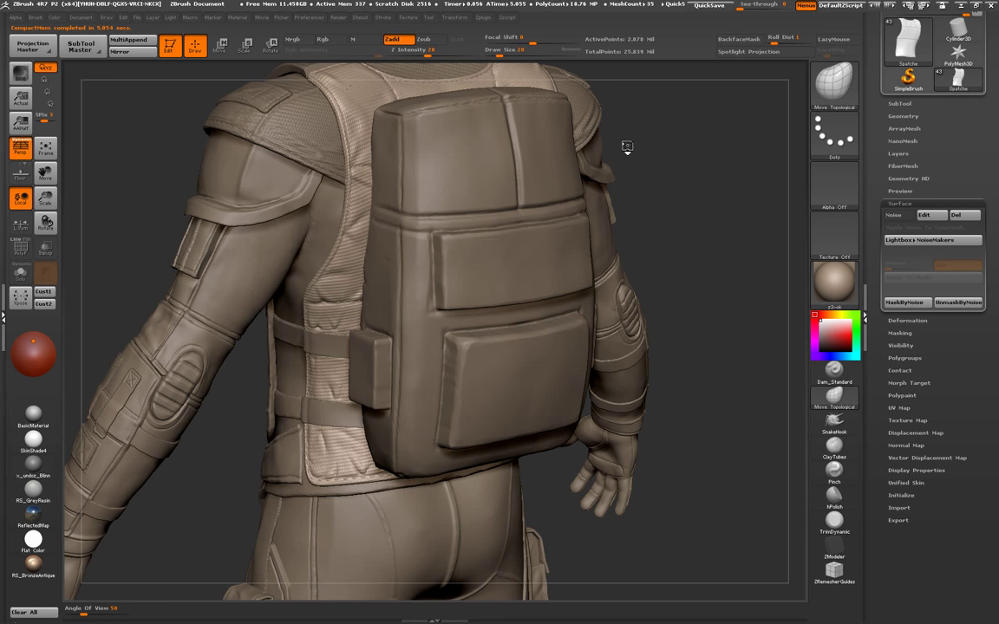
- Orbit to the vest's side and show the subtool list
{"action": "mouse_move", "coordinate": [698, 154]}
{"action": "left_mouse_down"}
{"action": "mouse_move", "coordinate": [717, 206]}
{"action": "mouse_move", "coordinate": [704, 213]}
{"action": "left_mouse_up"}
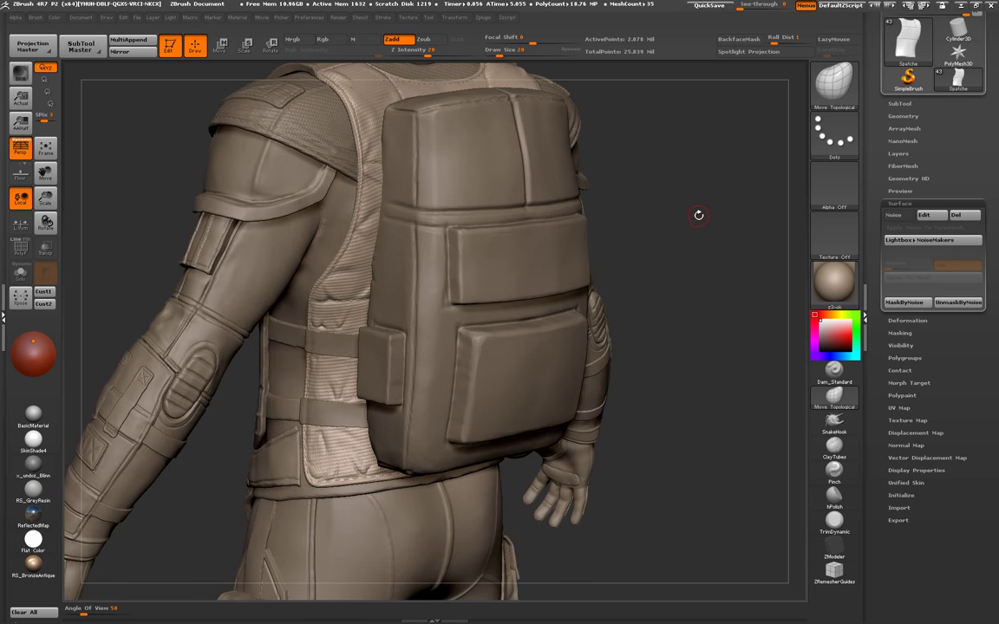
{"action": "mouse_move", "coordinate": [702, 224]}
{"action": "left_mouse_down"}
{"action": "mouse_move", "coordinate": [700, 246]}
{"action": "mouse_move", "coordinate": [745, 130]}
{"action": "left_mouse_up"}
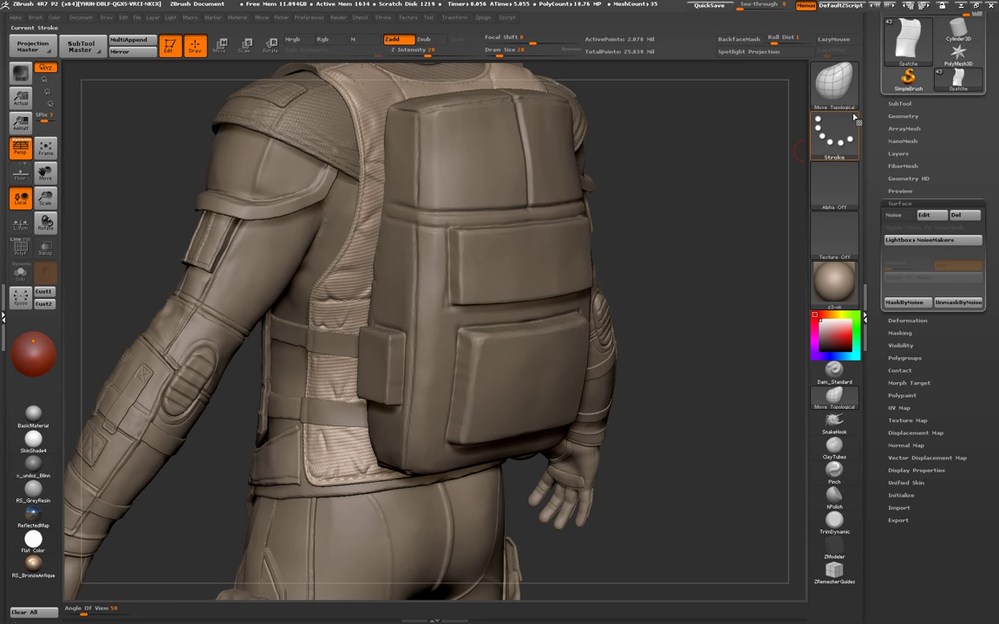
{"action": "left_click", "coordinate": [900, 103]}
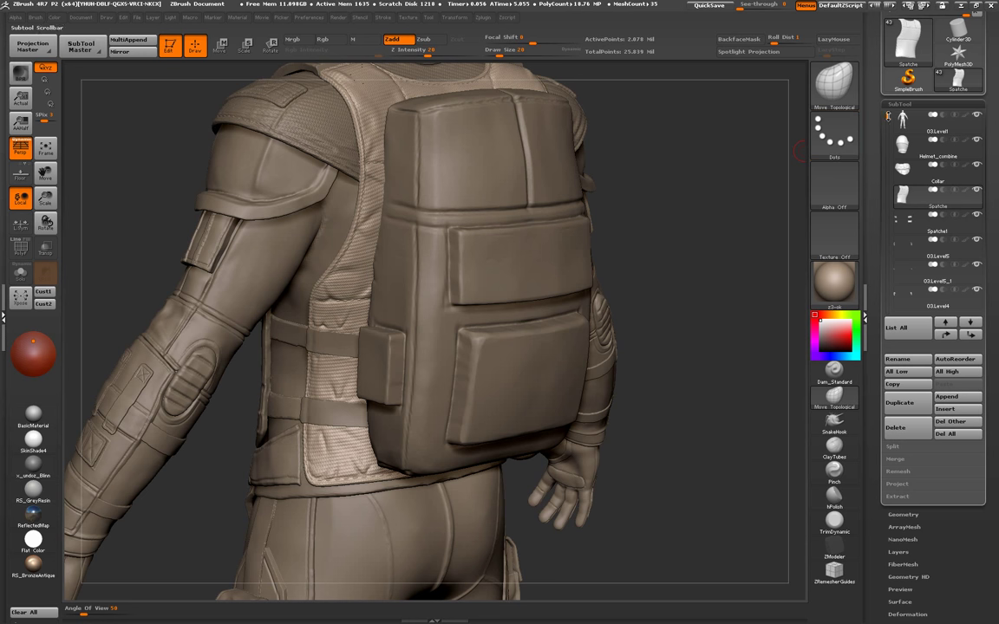
- Select the 03.Level1 subtool and save the tool over 03.Level3.ztl in Ovi-Lex\zbrush
{"action": "left_click", "coordinate": [910, 125]}
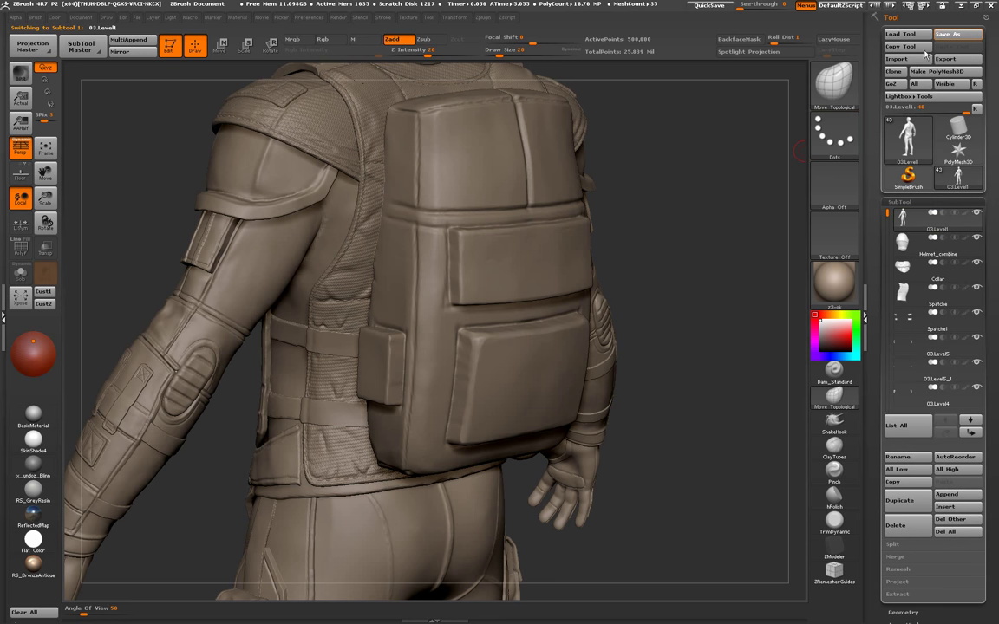
{"action": "left_click", "coordinate": [947, 34]}
{"action": "left_click", "coordinate": [44, 66]}
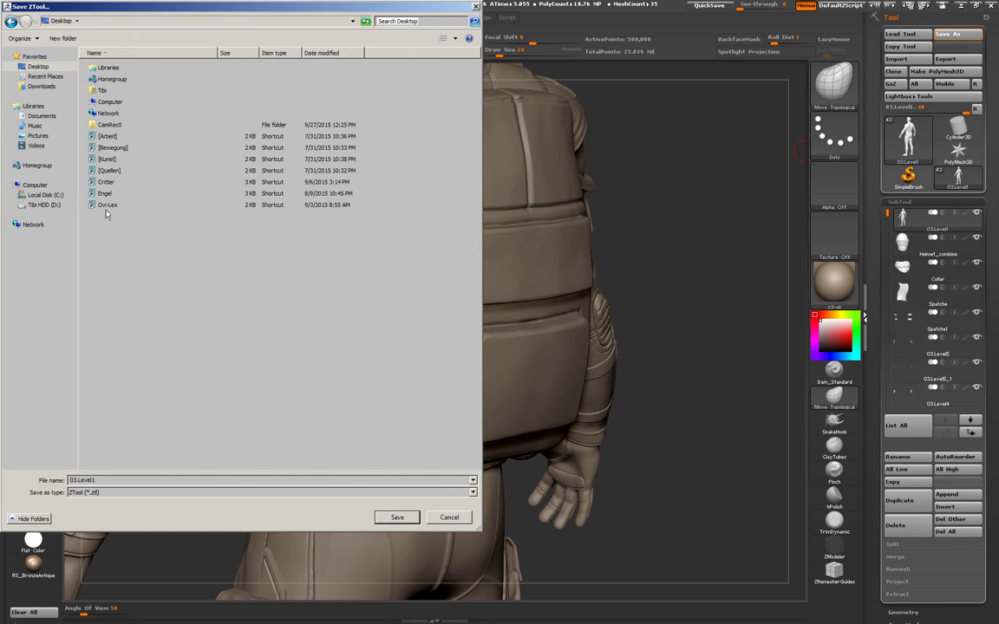
{"action": "double_click", "coordinate": [106, 206]}
{"action": "double_click", "coordinate": [108, 211]}
{"action": "left_click", "coordinate": [111, 113]}
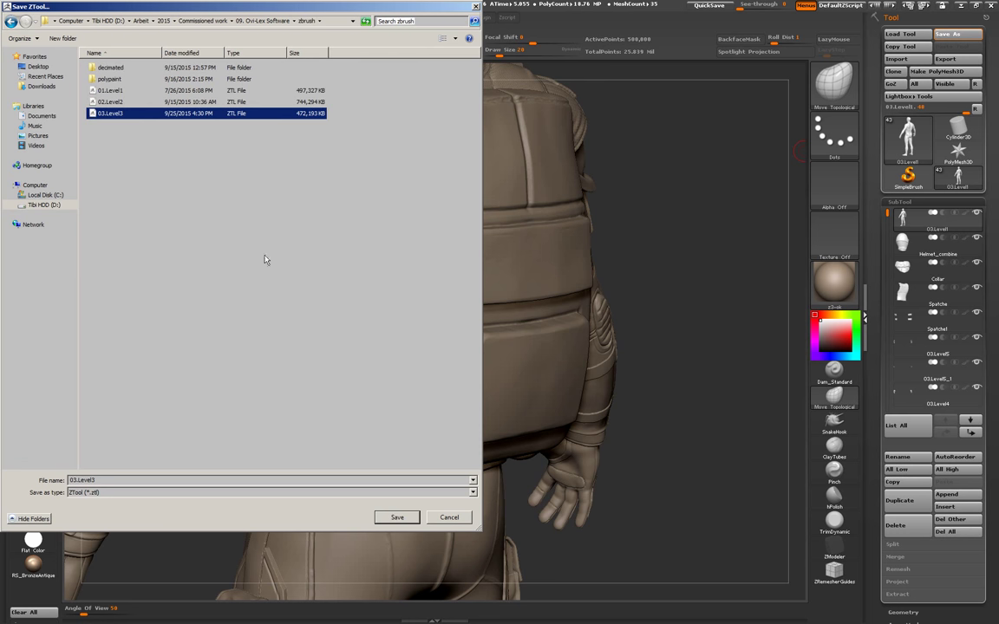
{"action": "left_click", "coordinate": [397, 518]}
{"action": "left_click", "coordinate": [543, 311]}
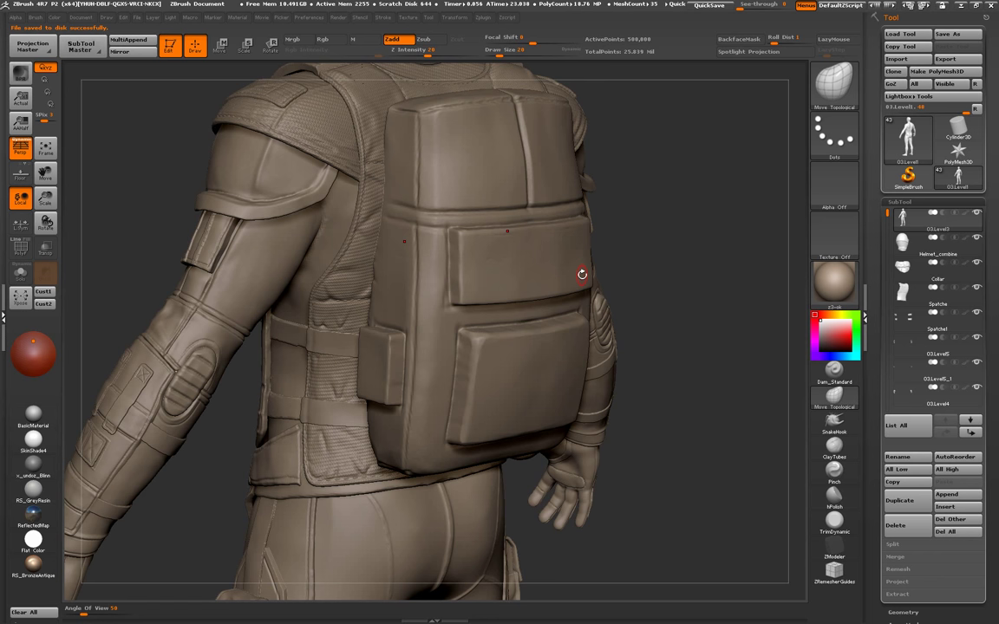
{"action": "mouse_move", "coordinate": [323, 260]}
{"action": "left_mouse_down"}
{"action": "mouse_move", "coordinate": [210, 270]}
{"action": "mouse_move", "coordinate": [391, 295]}
{"action": "mouse_move", "coordinate": [260, 299]}
{"action": "mouse_move", "coordinate": [232, 234]}
{"action": "mouse_move", "coordinate": [293, 281]}
{"action": "mouse_move", "coordinate": [287, 387]}
{"action": "left_mouse_up"}
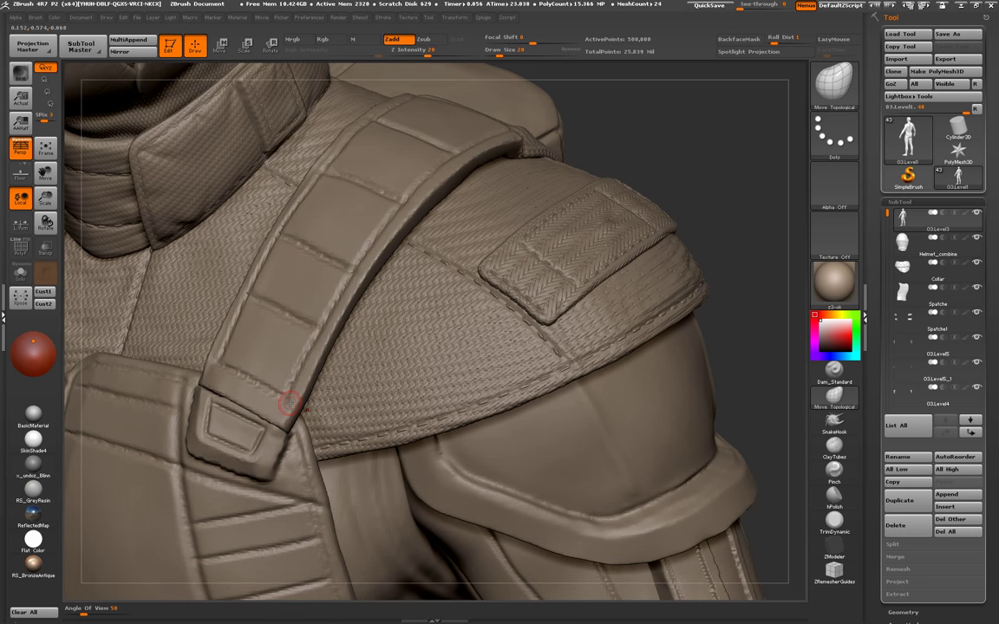
- Select the Extract2_3 shoulder strap and duplicate it as a new subtool
{"action": "key", "text": "b"}
{"action": "key", "text": "s"}
{"action": "key", "text": "t"}
{"action": "left_click", "coordinate": [300, 389], "text": "alt"}
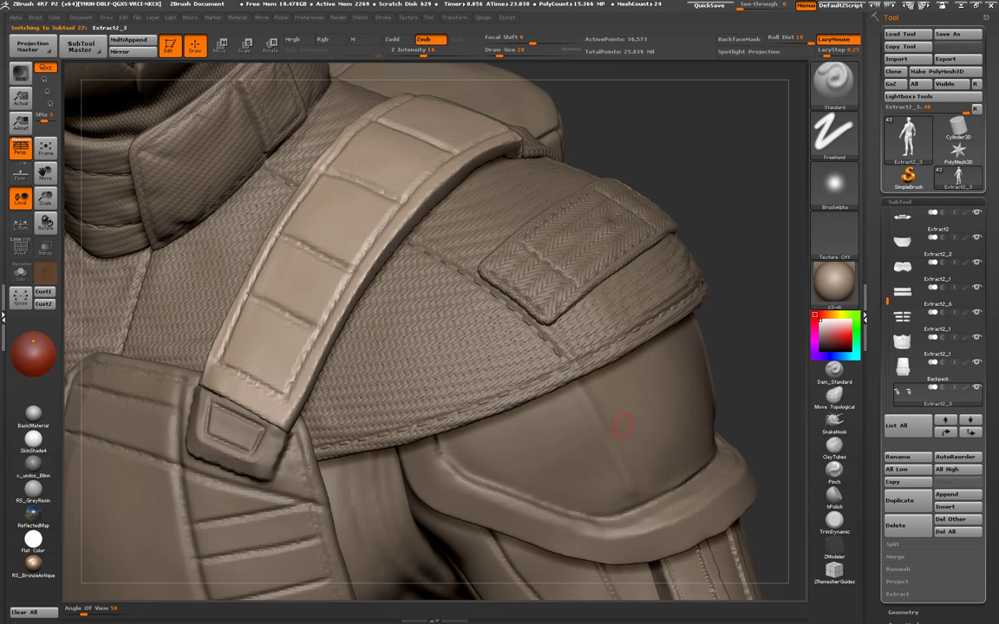
{"action": "left_click", "coordinate": [900, 503]}
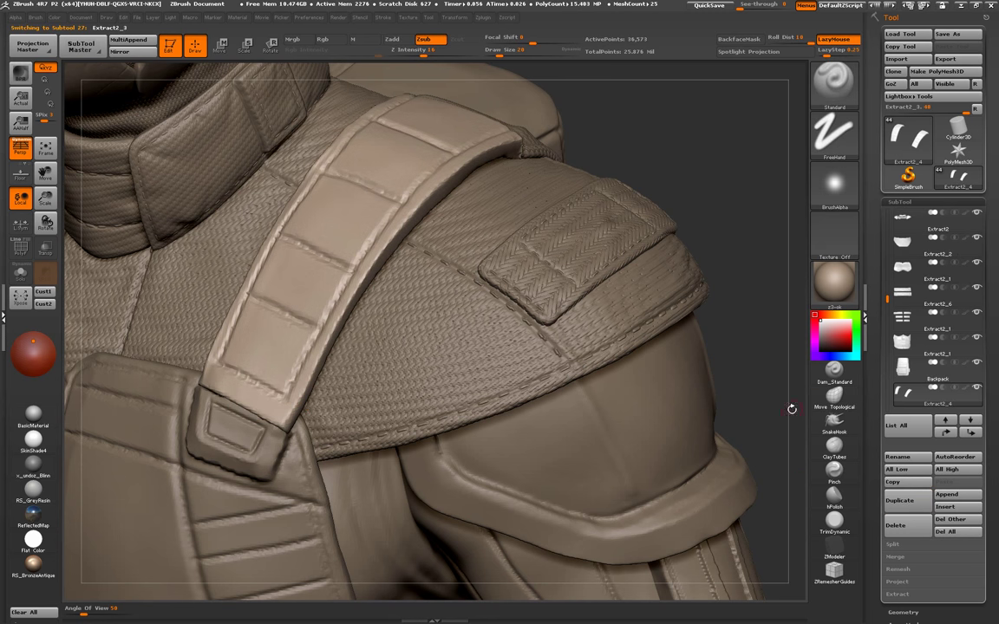
- Solo the duplicated strap and mask a stroke down its middle and lower-left panels
{"action": "left_click", "coordinate": [21, 272]}
{"action": "left_click_drag", "start_coordinate": [173, 390], "coordinate": [226, 382]}
{"action": "mouse_move", "coordinate": [408, 261]}
{"action": "left_mouse_down", "text": "ctrl"}
{"action": "mouse_move", "coordinate": [373, 373]}
{"action": "mouse_move", "coordinate": [316, 347]}
{"action": "mouse_move", "coordinate": [347, 373]}
{"action": "left_mouse_up", "text": "ctrl"}
{"action": "left_click", "coordinate": [322, 39]}
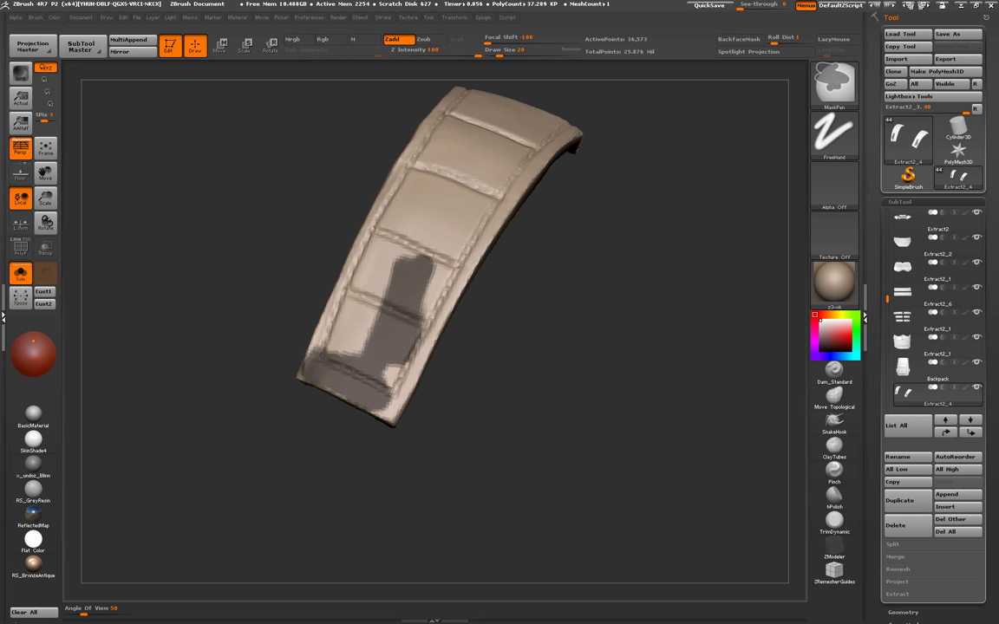
- Mask the central quilted panels of both strap pieces, leaving the raised edge rims unmasked
{"action": "mouse_move", "coordinate": [290, 339]}
{"action": "left_mouse_down", "text": "ctrl"}
{"action": "mouse_move", "coordinate": [333, 261]}
{"action": "mouse_move", "coordinate": [395, 203]}
{"action": "left_mouse_up", "text": "ctrl"}
{"action": "mouse_move", "coordinate": [486, 260]}
{"action": "left_mouse_down"}
{"action": "mouse_move", "coordinate": [349, 351]}
{"action": "mouse_move", "coordinate": [321, 395]}
{"action": "left_mouse_up"}
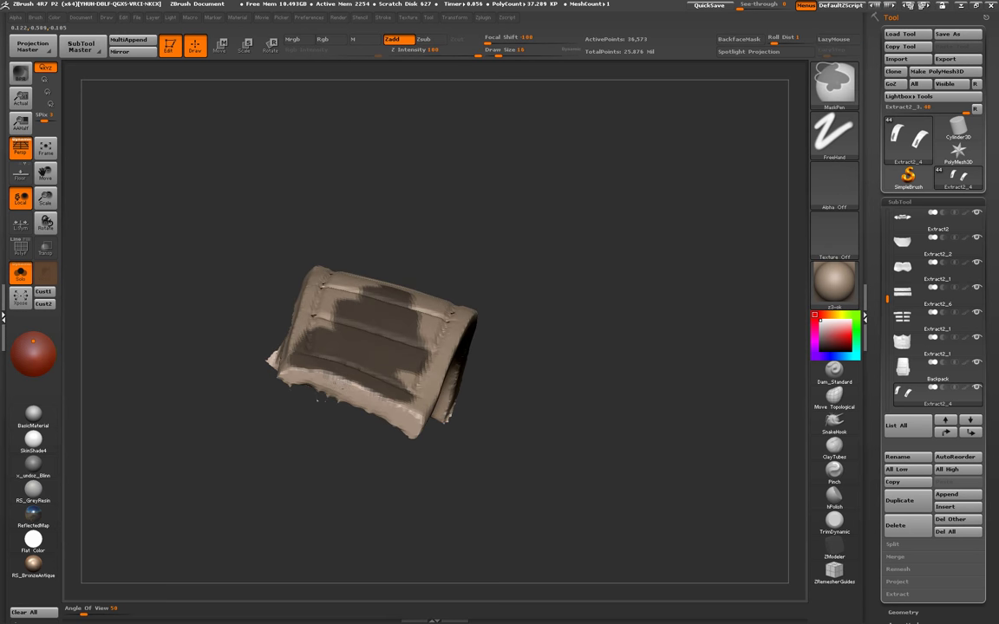
{"action": "key", "text": "alt"}
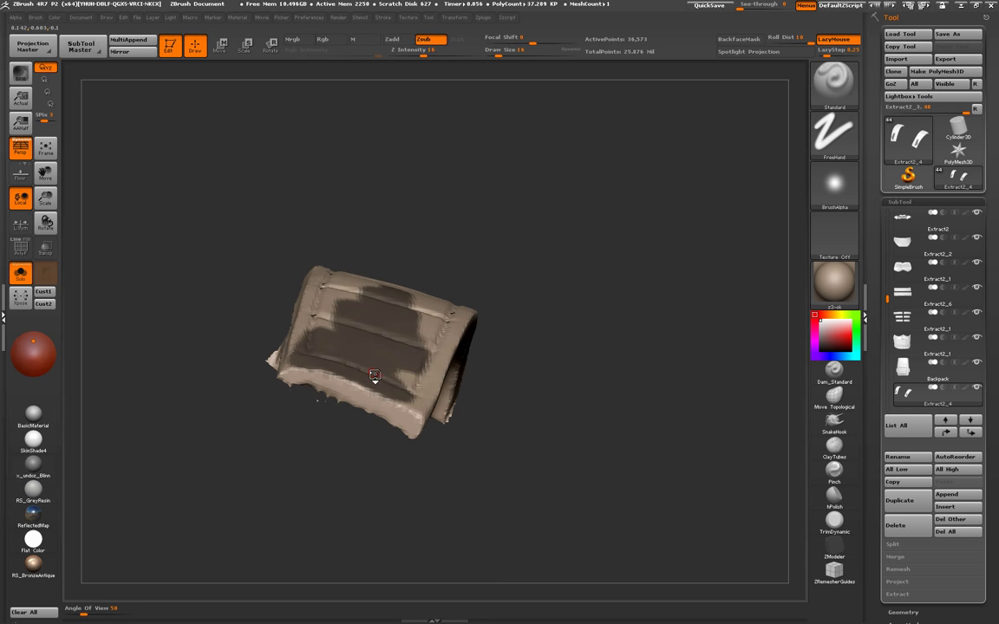
{"action": "mouse_move", "coordinate": [503, 250]}
{"action": "left_mouse_down"}
{"action": "mouse_move", "coordinate": [551, 329]}
{"action": "mouse_move", "coordinate": [522, 346]}
{"action": "mouse_move", "coordinate": [564, 357]}
{"action": "mouse_move", "coordinate": [555, 347]}
{"action": "left_mouse_up"}
{"action": "key", "text": "ctrl"}
{"action": "mouse_move", "coordinate": [447, 252]}
{"action": "left_mouse_down", "text": "ctrl"}
{"action": "mouse_move", "coordinate": [362, 381]}
{"action": "mouse_move", "coordinate": [340, 485]}
{"action": "mouse_move", "coordinate": [424, 323]}
{"action": "left_mouse_up", "text": "ctrl"}
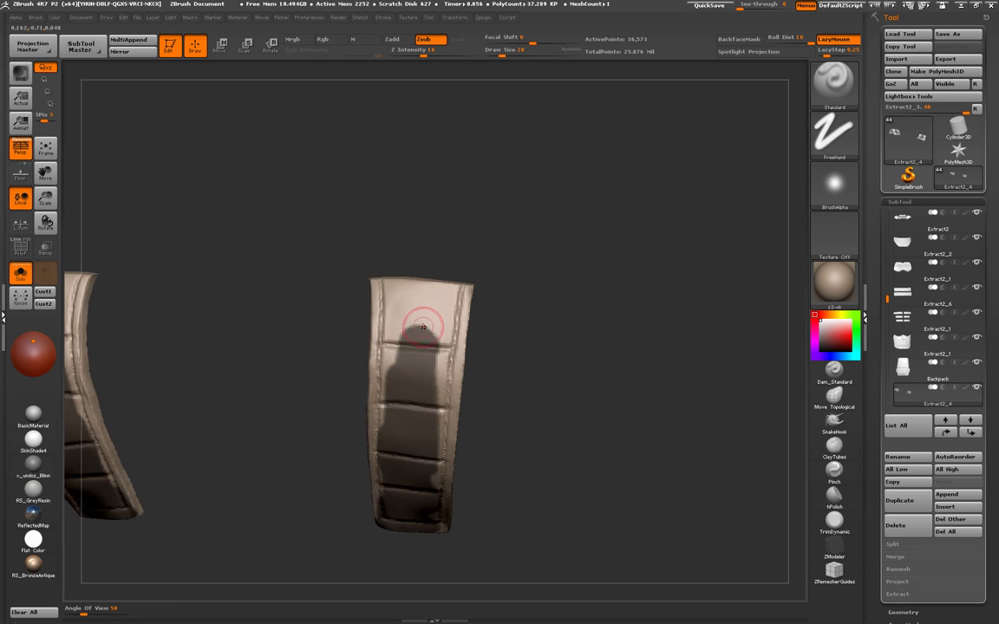
{"action": "mouse_move", "coordinate": [373, 282]}
{"action": "left_mouse_down", "text": "ctrl"}
{"action": "mouse_move", "coordinate": [364, 304]}
{"action": "mouse_move", "coordinate": [437, 309]}
{"action": "mouse_move", "coordinate": [439, 449]}
{"action": "mouse_move", "coordinate": [440, 347]}
{"action": "mouse_move", "coordinate": [408, 329]}
{"action": "left_mouse_up", "text": "ctrl"}
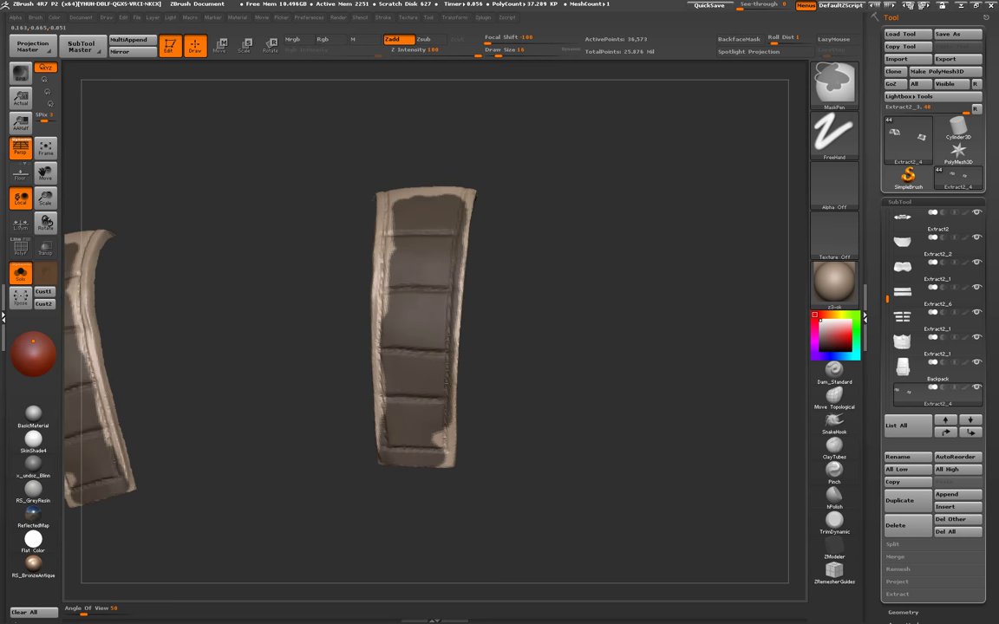
{"action": "left_click_drag", "start_coordinate": [444, 426], "coordinate": [444, 486], "text": "ctrl"}
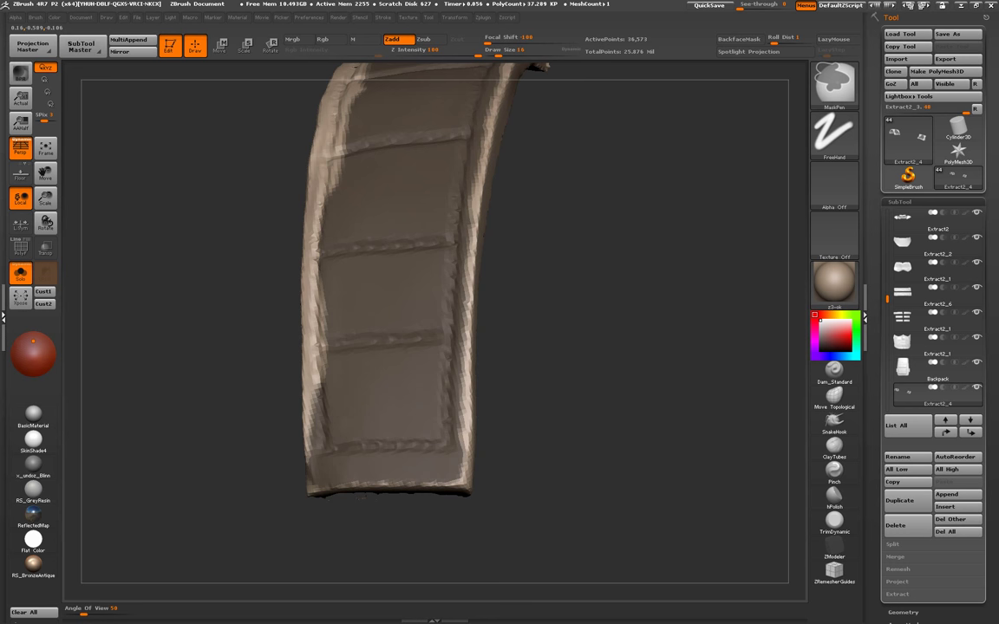
{"action": "left_click_drag", "start_coordinate": [419, 352], "coordinate": [423, 399]}
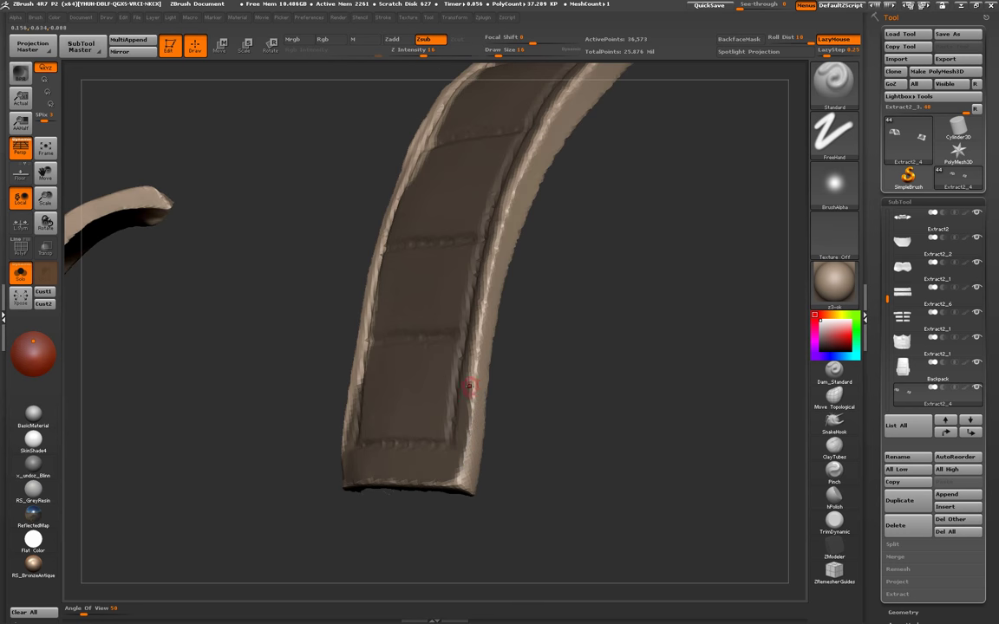
{"action": "left_click_drag", "start_coordinate": [468, 390], "coordinate": [477, 377]}
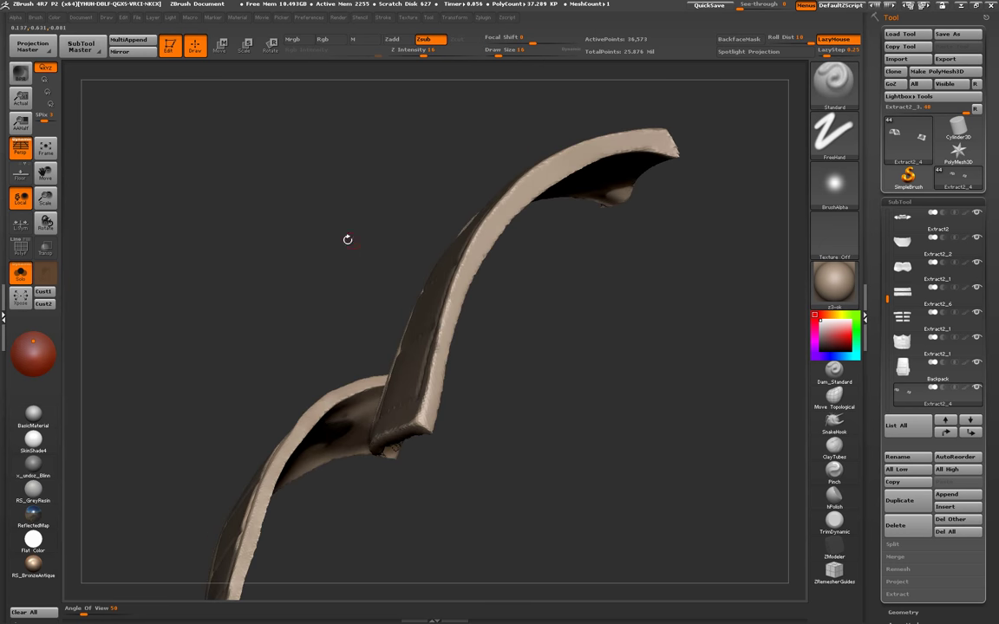
- Toggle Polyframe on and off, then mask down the strap's left edge
{"action": "left_click", "coordinate": [26, 248]}
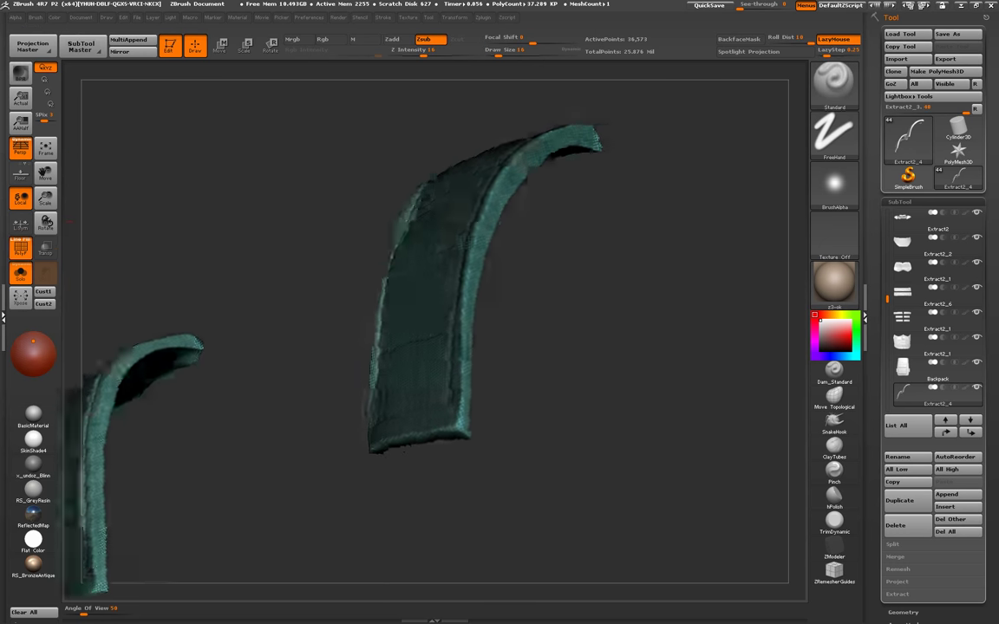
{"action": "left_click", "coordinate": [20, 248]}
{"action": "mouse_move", "coordinate": [301, 262]}
{"action": "left_mouse_down"}
{"action": "mouse_move", "coordinate": [276, 286]}
{"action": "mouse_move", "coordinate": [247, 260]}
{"action": "mouse_move", "coordinate": [310, 232]}
{"action": "mouse_move", "coordinate": [261, 300]}
{"action": "left_mouse_up"}
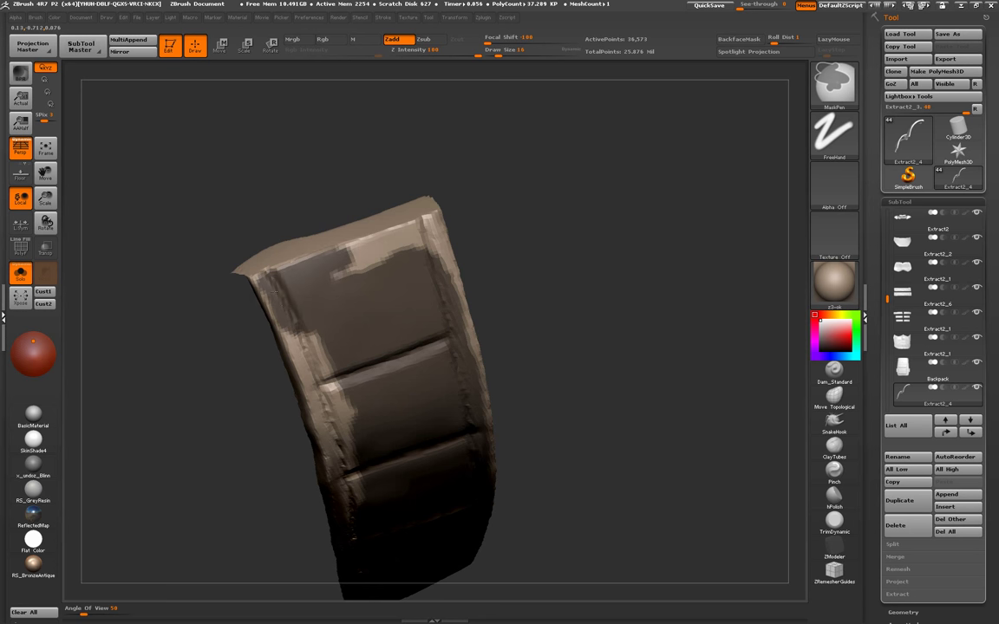
{"action": "mouse_move", "coordinate": [232, 251]}
{"action": "left_mouse_down", "text": "ctrl"}
{"action": "mouse_move", "coordinate": [290, 368]}
{"action": "mouse_move", "coordinate": [317, 395]}
{"action": "left_mouse_up", "text": "ctrl"}
{"action": "mouse_move", "coordinate": [304, 243]}
{"action": "left_mouse_down", "text": "ctrl"}
{"action": "mouse_move", "coordinate": [329, 283]}
{"action": "mouse_move", "coordinate": [334, 224]}
{"action": "mouse_move", "coordinate": [394, 201]}
{"action": "mouse_move", "coordinate": [441, 242]}
{"action": "mouse_move", "coordinate": [434, 224]}
{"action": "mouse_move", "coordinate": [408, 261]}
{"action": "mouse_move", "coordinate": [414, 279]}
{"action": "left_mouse_up", "text": "ctrl"}
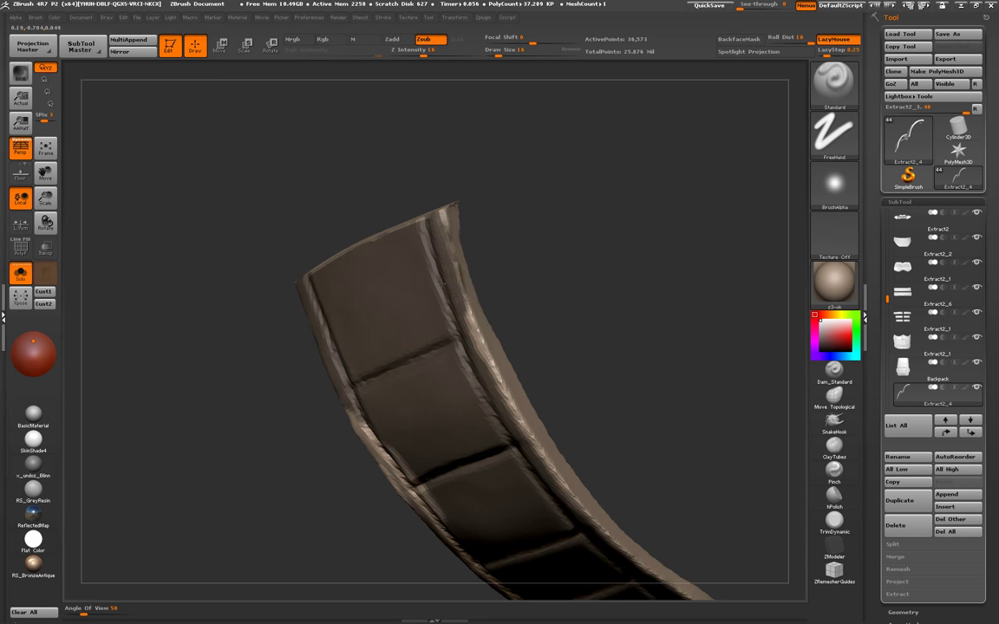
{"action": "mouse_move", "coordinate": [537, 260]}
{"action": "left_mouse_down"}
{"action": "mouse_move", "coordinate": [401, 186]}
{"action": "mouse_move", "coordinate": [408, 171]}
{"action": "left_mouse_up"}
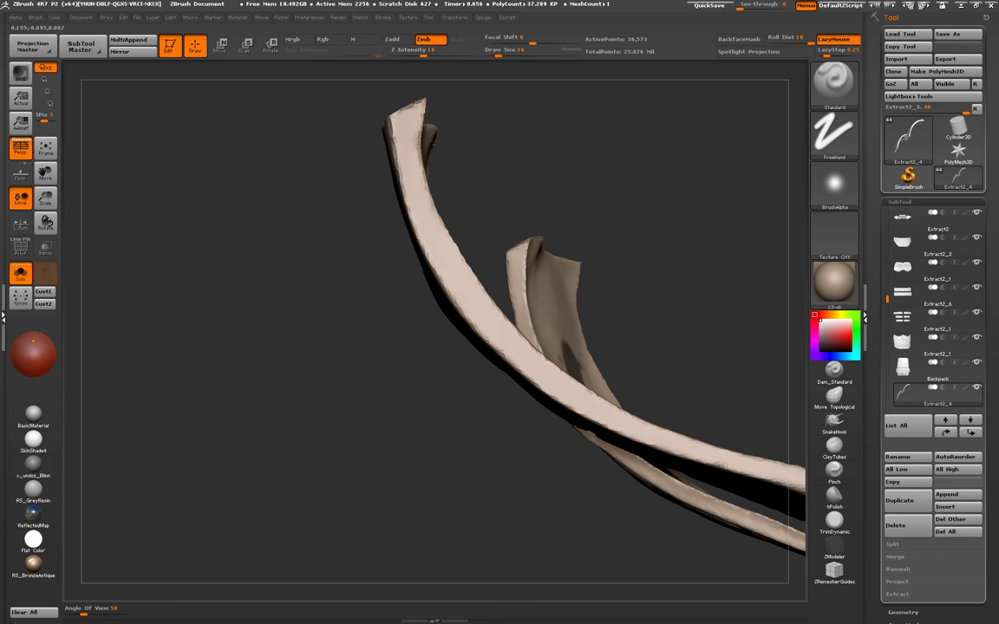
{"action": "left_click_drag", "start_coordinate": [401, 134], "coordinate": [389, 264]}
- Continue the mask along the strap's left edge and up its right edge, checking edge-on
{"action": "key", "text": "ctrl"}
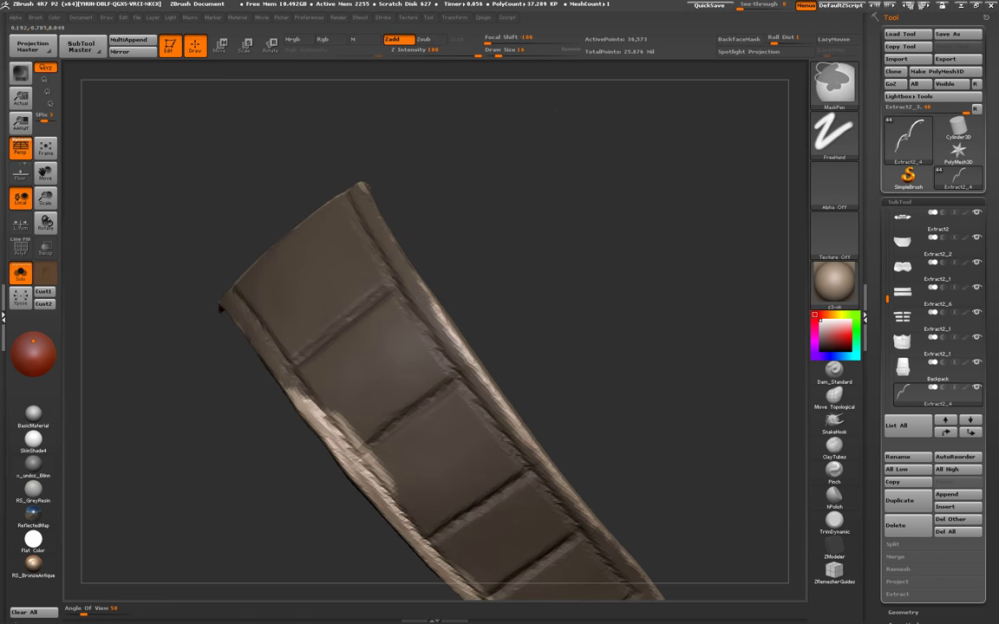
{"action": "left_click_drag", "start_coordinate": [426, 308], "coordinate": [313, 190]}
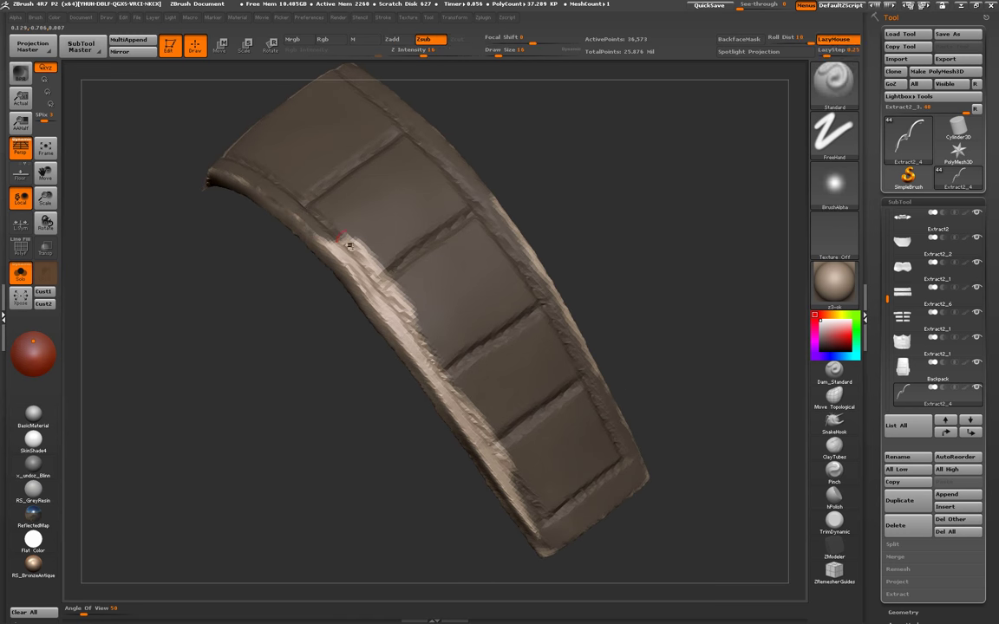
{"action": "left_click_drag", "start_coordinate": [295, 203], "coordinate": [347, 279]}
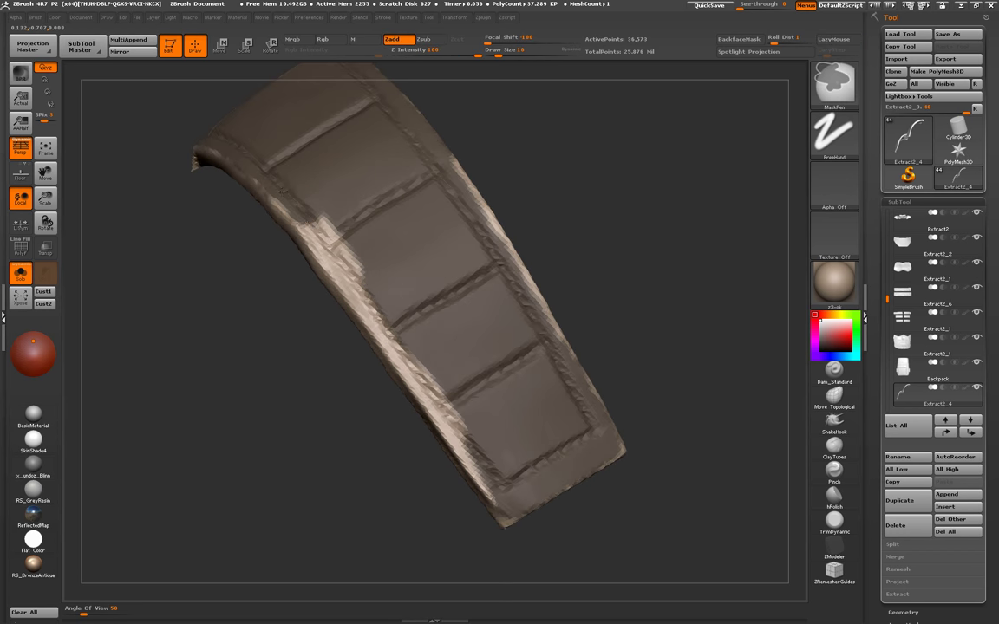
{"action": "left_click_drag", "start_coordinate": [433, 276], "coordinate": [301, 229]}
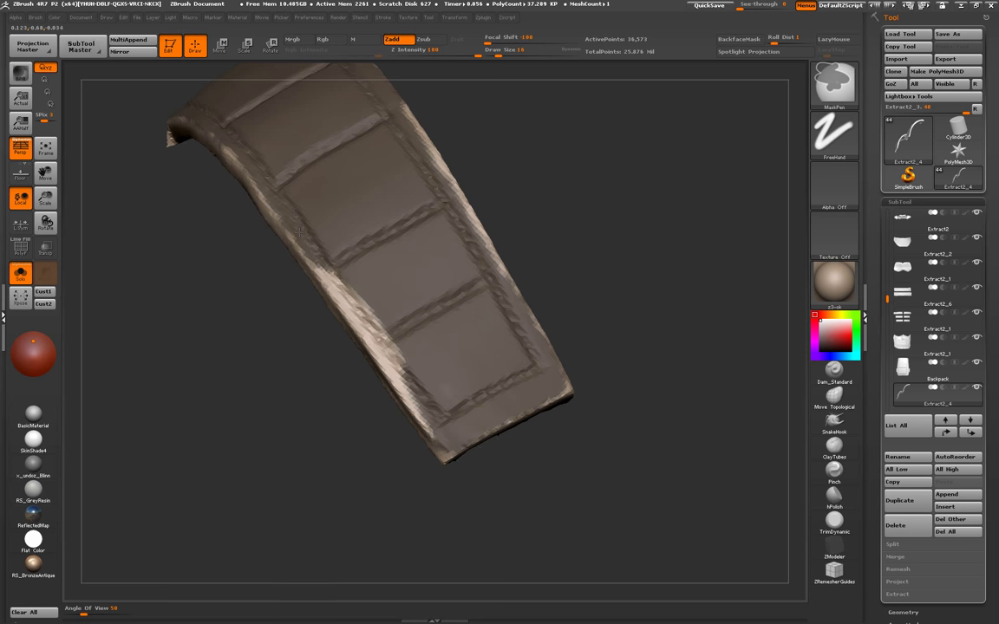
{"action": "mouse_move", "coordinate": [299, 231]}
{"action": "left_mouse_down", "text": "ctrl"}
{"action": "mouse_move", "coordinate": [306, 260]}
{"action": "mouse_move", "coordinate": [430, 430]}
{"action": "left_mouse_up", "text": "ctrl"}
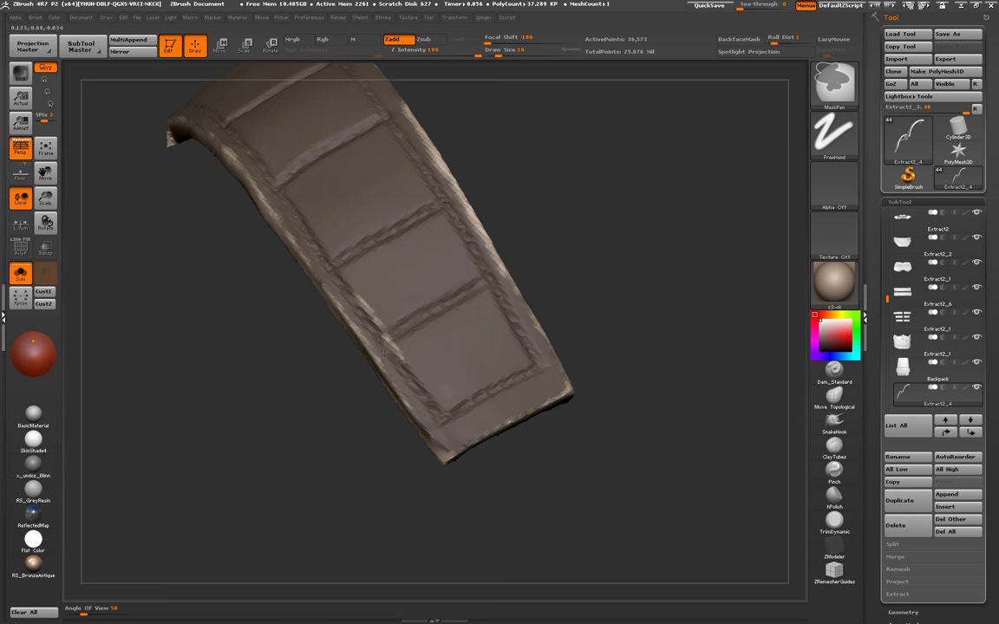
{"action": "mouse_move", "coordinate": [373, 321]}
{"action": "left_mouse_down"}
{"action": "mouse_move", "coordinate": [264, 129]}
{"action": "mouse_move", "coordinate": [286, 147]}
{"action": "left_mouse_up"}
{"action": "left_click_drag", "start_coordinate": [407, 315], "coordinate": [338, 198], "text": "ctrl"}
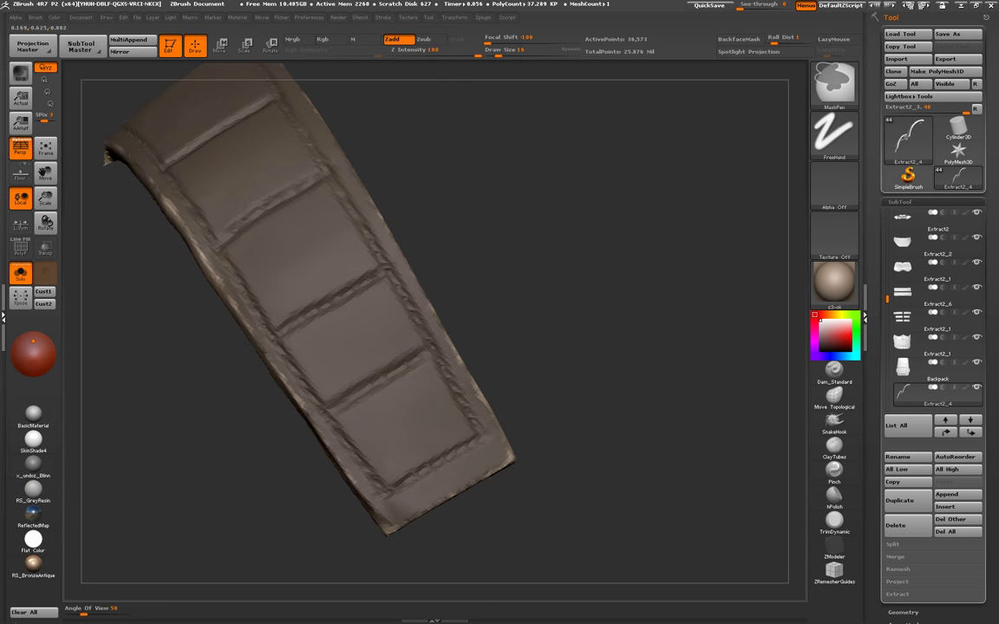
{"action": "mouse_move", "coordinate": [103, 157]}
{"action": "left_mouse_down"}
{"action": "mouse_move", "coordinate": [334, 290]}
{"action": "mouse_move", "coordinate": [398, 208]}
{"action": "left_mouse_up"}
{"action": "left_click_drag", "start_coordinate": [404, 411], "coordinate": [358, 354]}
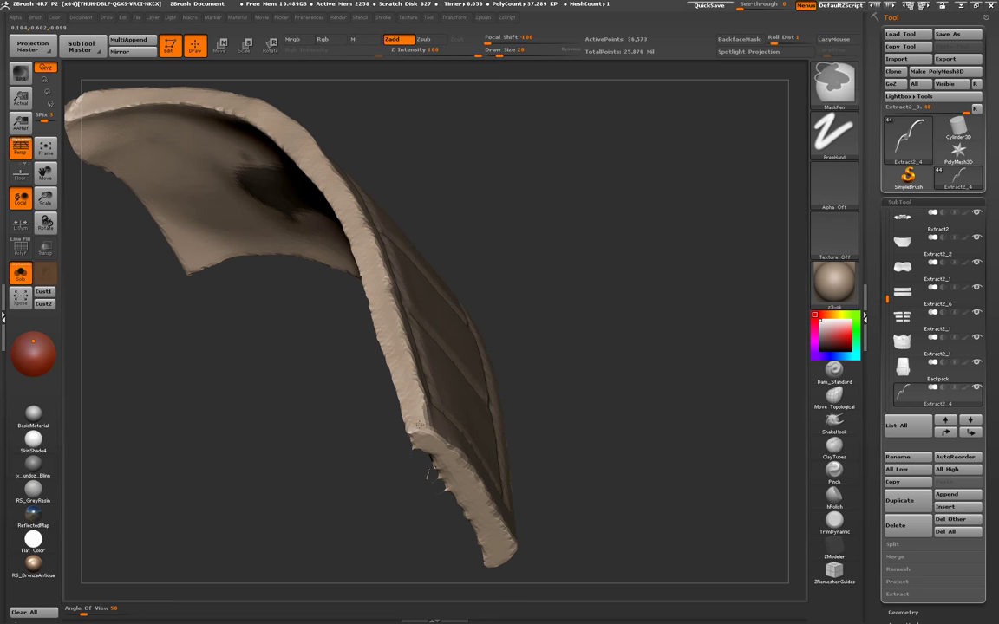
{"action": "mouse_move", "coordinate": [417, 417]}
{"action": "left_mouse_down"}
{"action": "mouse_move", "coordinate": [307, 312]}
{"action": "mouse_move", "coordinate": [296, 367]}
{"action": "mouse_move", "coordinate": [274, 397]}
{"action": "mouse_move", "coordinate": [252, 402]}
{"action": "left_mouse_up"}
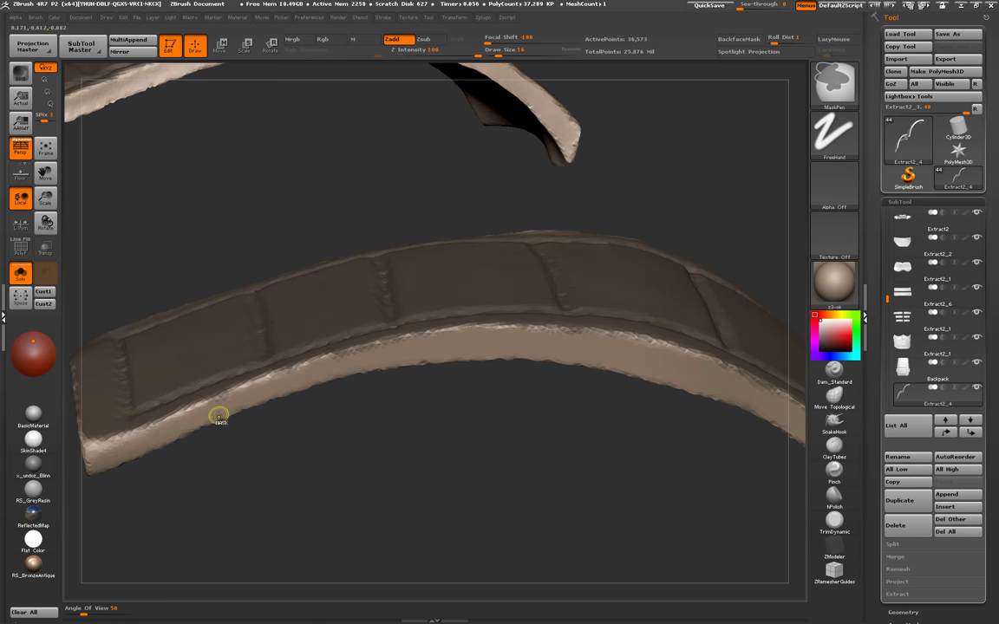
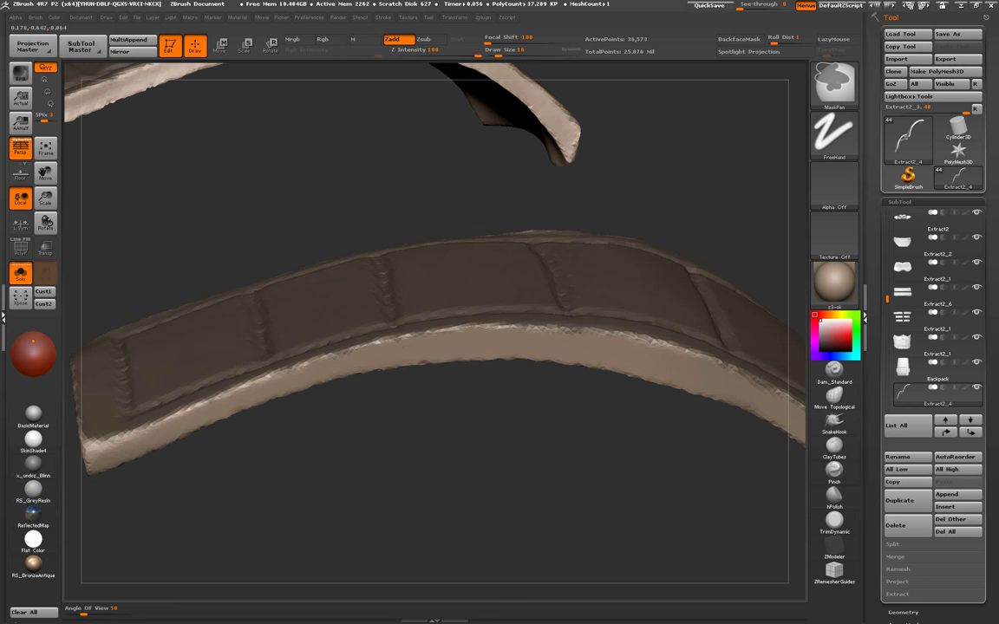
- Browse the Geometry palette's Modify Topology and Deformation sections for the two strap pieces
{"action": "left_click_drag", "start_coordinate": [530, 338], "coordinate": [416, 322]}
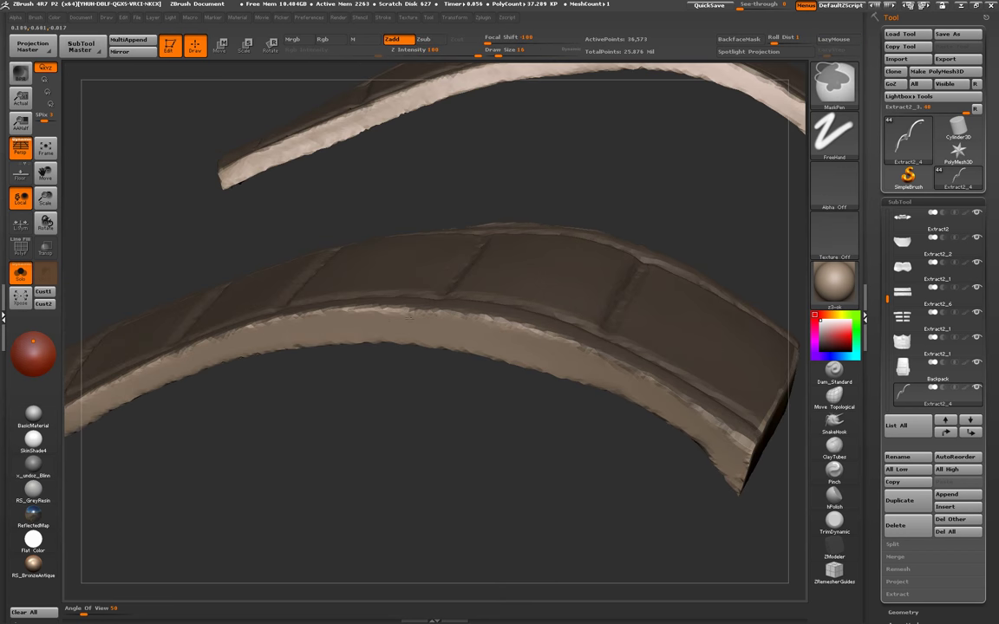
{"action": "mouse_move", "coordinate": [420, 284]}
{"action": "left_mouse_down"}
{"action": "mouse_move", "coordinate": [569, 363]}
{"action": "mouse_move", "coordinate": [424, 368]}
{"action": "mouse_move", "coordinate": [424, 328]}
{"action": "mouse_move", "coordinate": [444, 359]}
{"action": "left_mouse_up"}
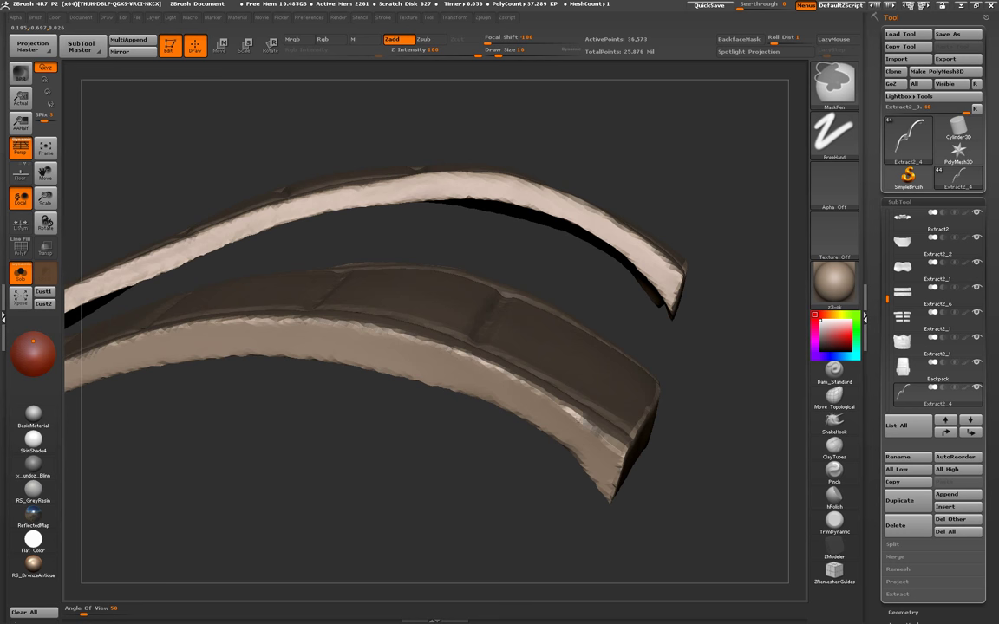
{"action": "mouse_move", "coordinate": [547, 407]}
{"action": "left_mouse_down"}
{"action": "mouse_move", "coordinate": [468, 390]}
{"action": "mouse_move", "coordinate": [446, 425]}
{"action": "mouse_move", "coordinate": [495, 495]}
{"action": "mouse_move", "coordinate": [446, 446]}
{"action": "mouse_move", "coordinate": [401, 201]}
{"action": "mouse_move", "coordinate": [419, 290]}
{"action": "left_mouse_up"}
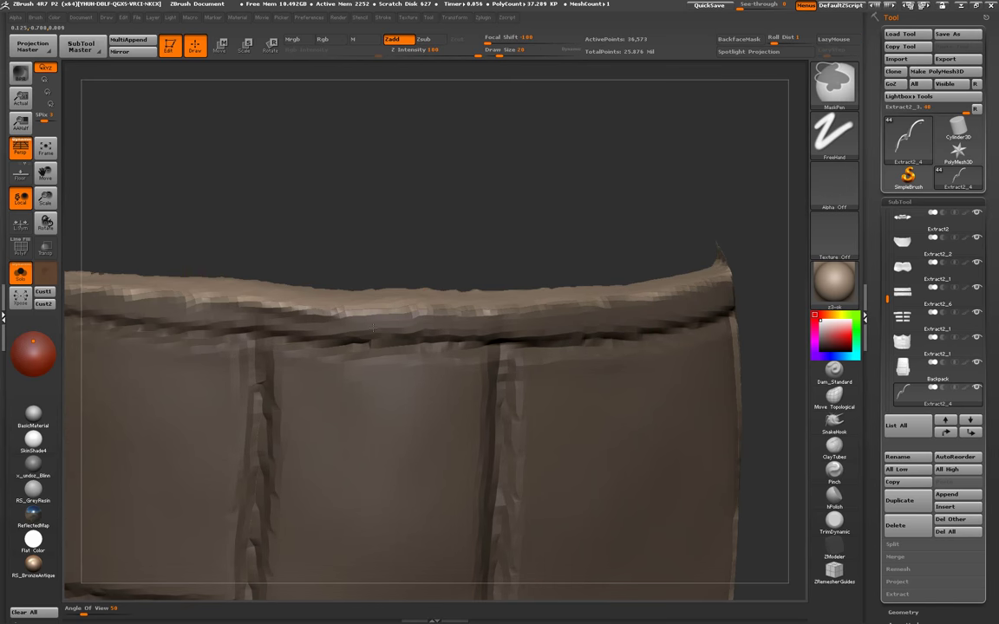
{"action": "mouse_move", "coordinate": [372, 328]}
{"action": "left_mouse_down", "text": "alt"}
{"action": "mouse_move", "coordinate": [363, 388]}
{"action": "mouse_move", "coordinate": [335, 330]}
{"action": "left_mouse_up", "text": "alt"}
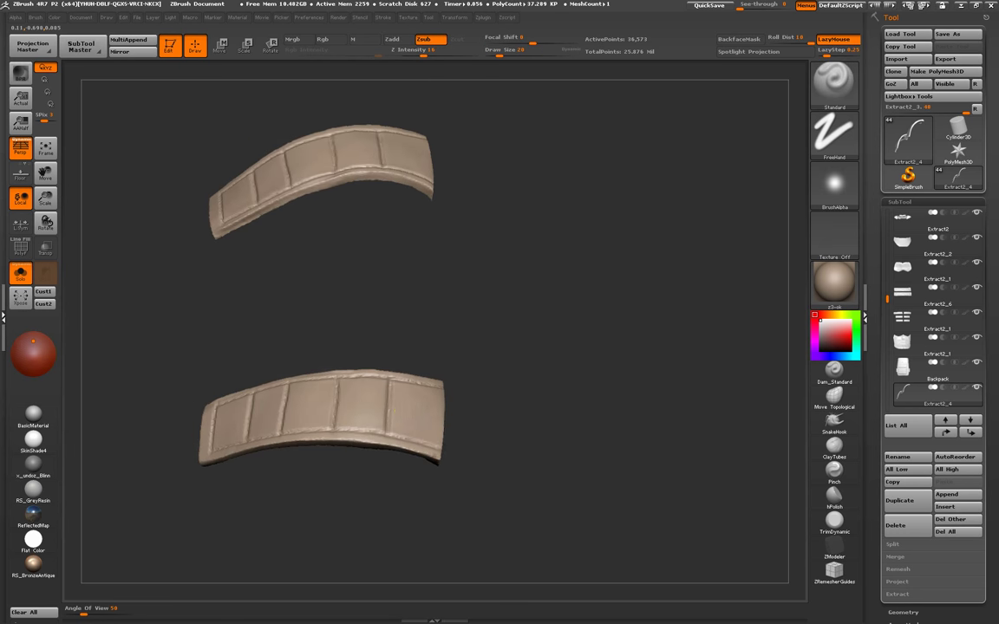
{"action": "left_click", "coordinate": [902, 612]}
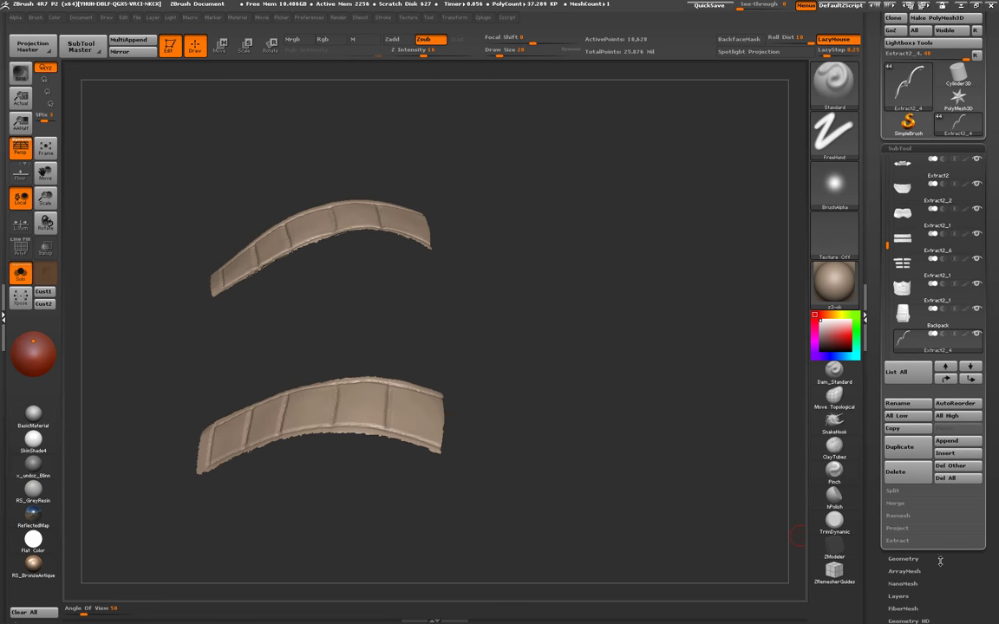
{"action": "left_click", "coordinate": [910, 360]}
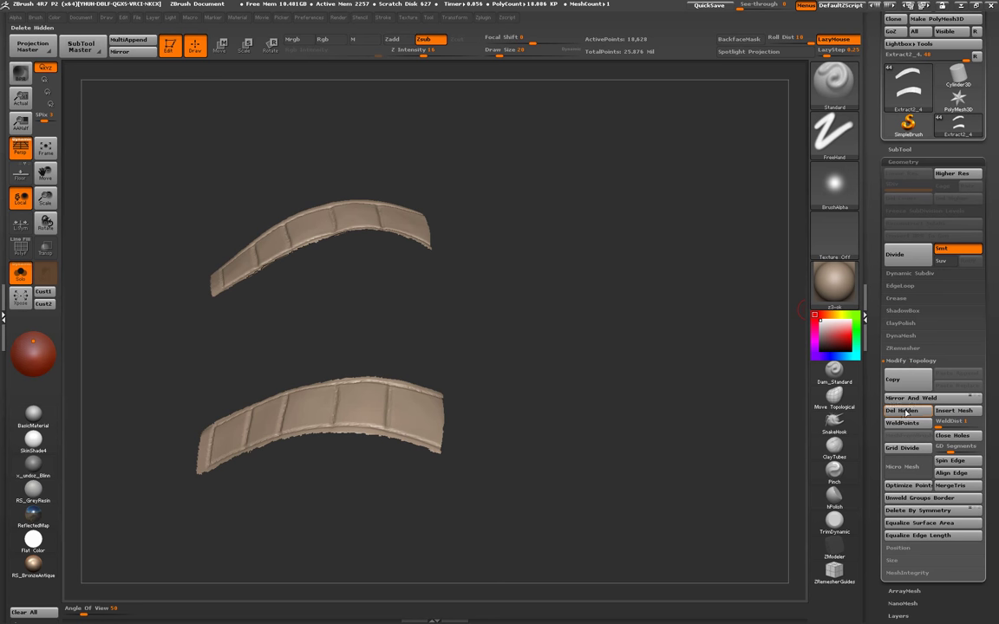
{"action": "scroll", "coordinate": [989, 549], "scroll_direction": "down", "scroll_amount": 3}
{"action": "left_click", "coordinate": [907, 547]}
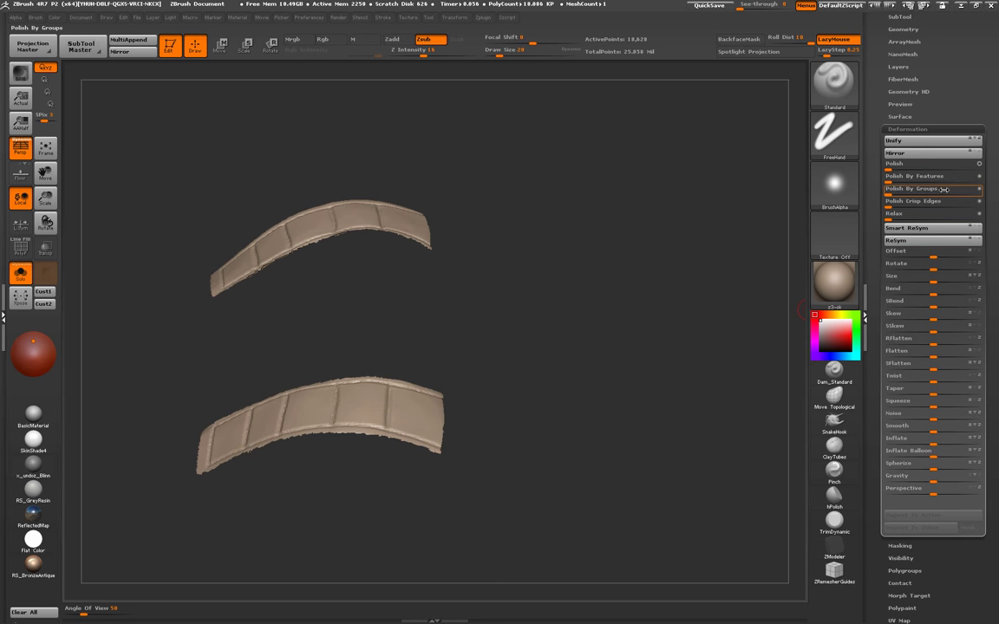
- Go back to Geometry and expand the ZRemesher options
{"action": "left_click_drag", "start_coordinate": [593, 339], "coordinate": [648, 418]}
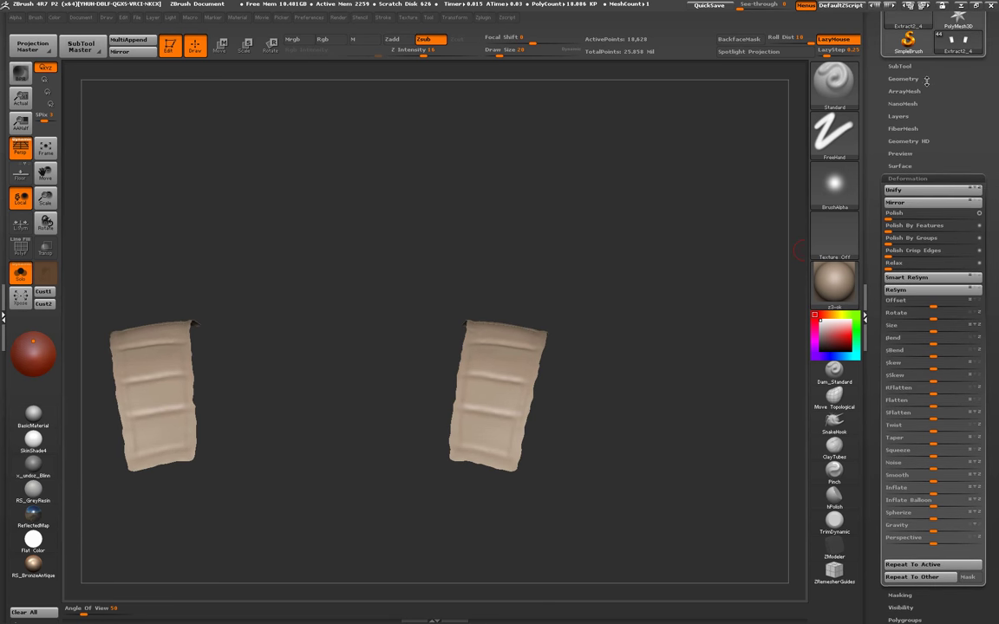
{"action": "left_click", "coordinate": [901, 29]}
{"action": "left_click", "coordinate": [903, 266]}
- Run a trial ZRemesher on both straps and inspect the new topology with PolyF
{"action": "left_click", "coordinate": [919, 287]}
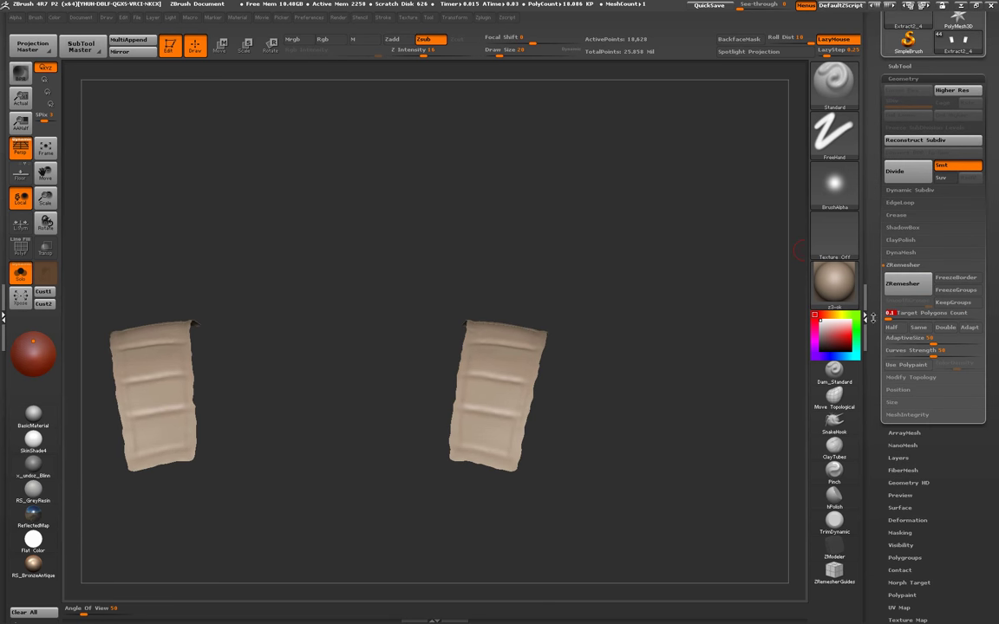
{"action": "left_click", "coordinate": [921, 289]}
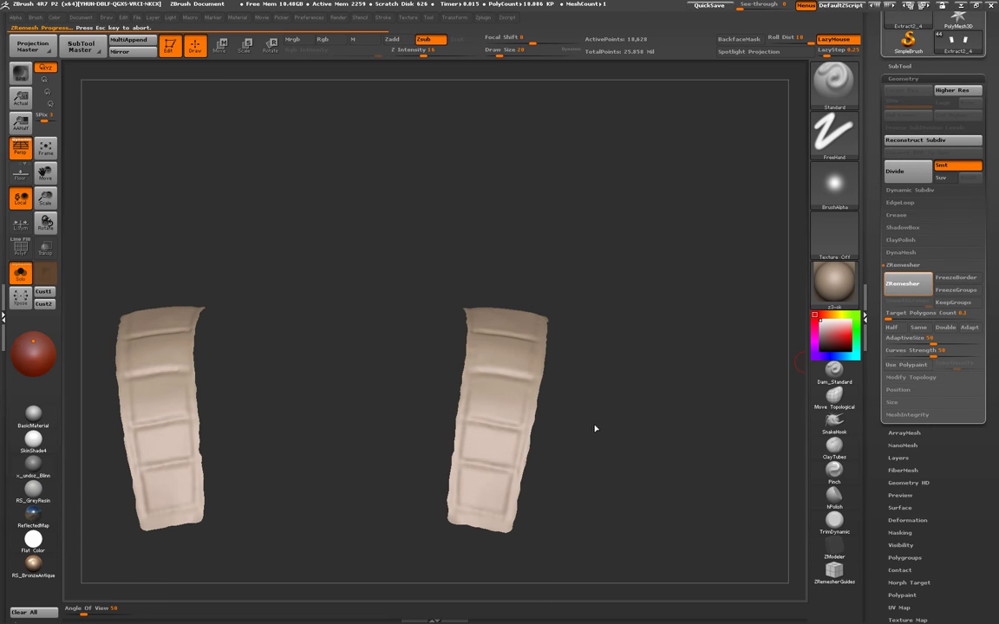
{"action": "left_click_drag", "start_coordinate": [622, 400], "coordinate": [98, 307]}
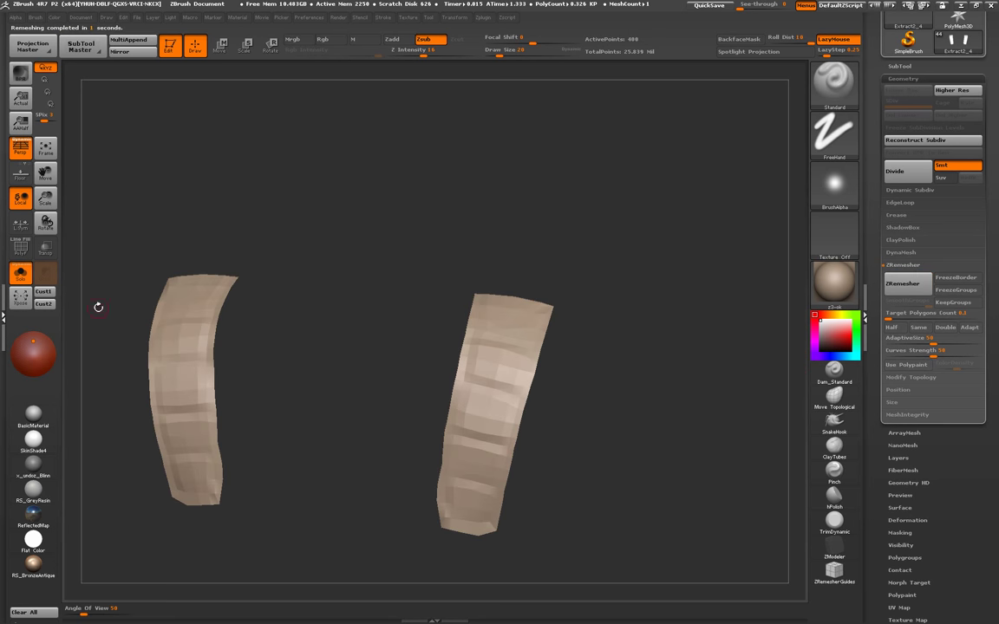
{"action": "left_click", "coordinate": [19, 252]}
{"action": "left_click_drag", "start_coordinate": [290, 401], "coordinate": [354, 465]}
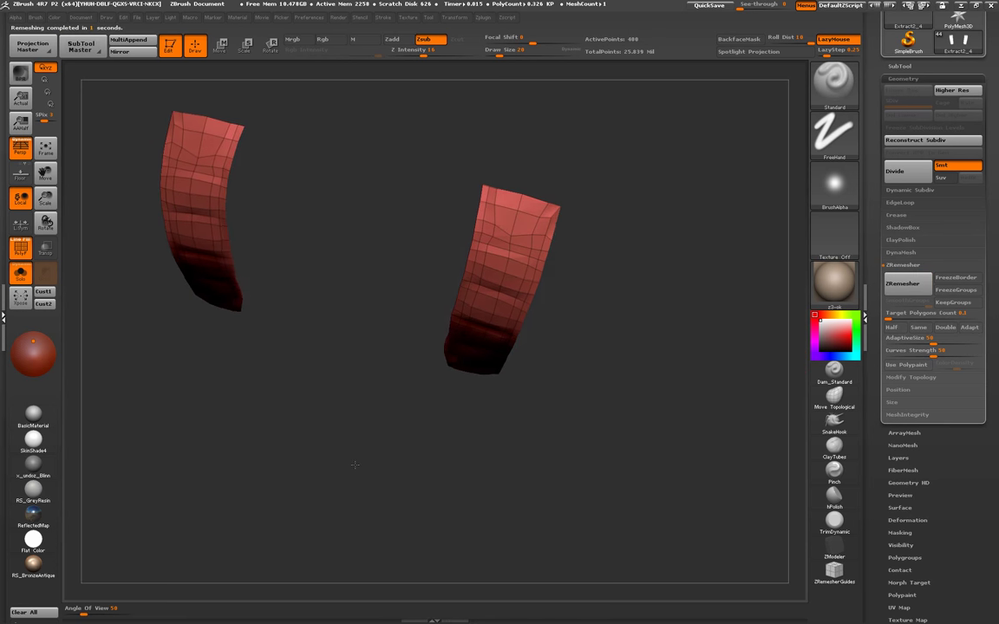
{"action": "left_click_drag", "start_coordinate": [355, 465], "coordinate": [386, 403]}
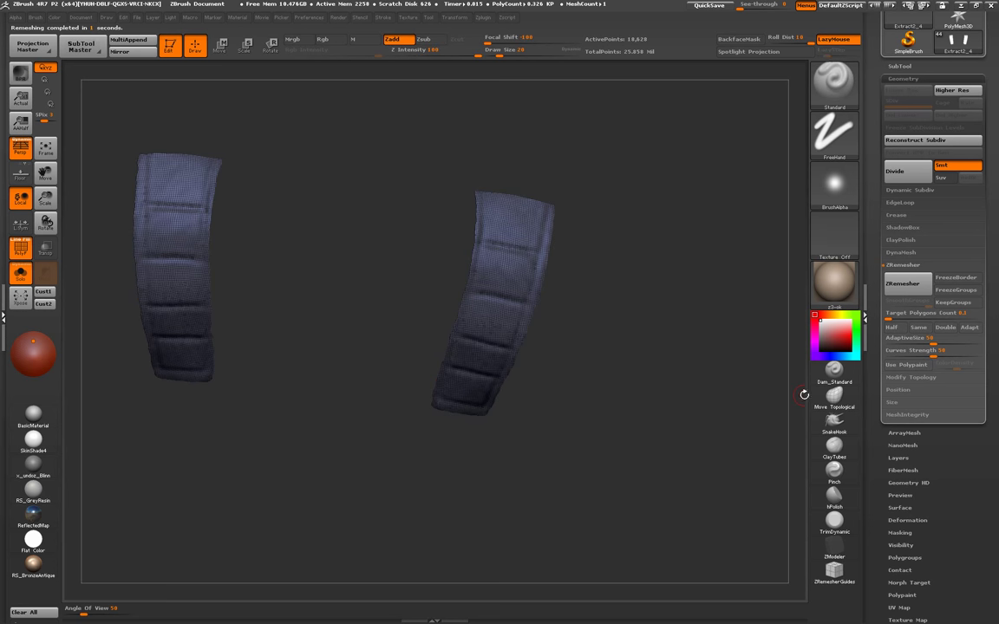
- Remesh again with AdaptiveSize 0, then undo to restore the dense strap mesh
{"action": "left_click", "coordinate": [906, 283], "text": "alt"}
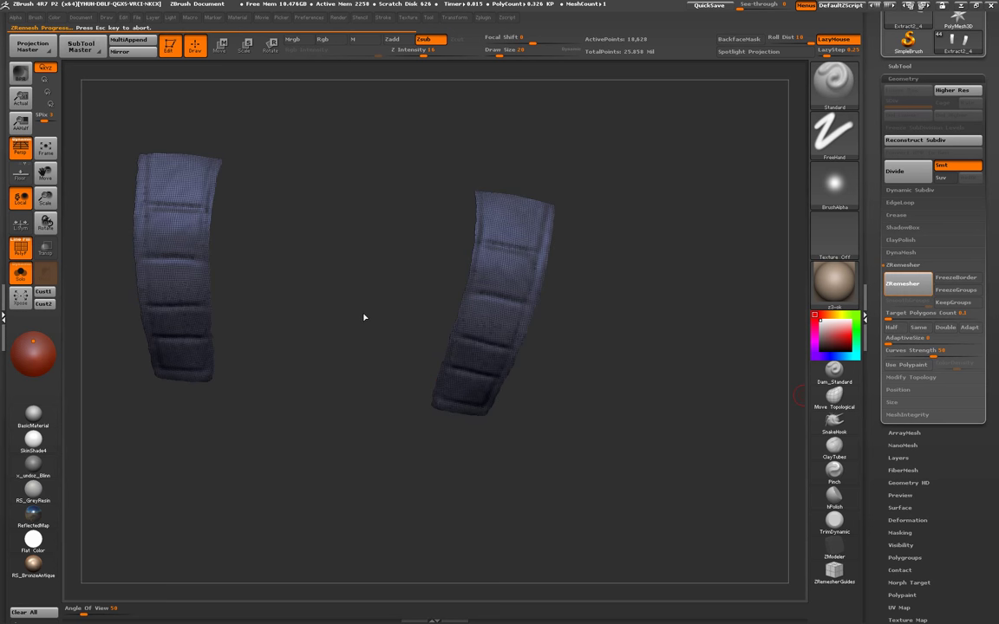
{"action": "mouse_move", "coordinate": [347, 336]}
{"action": "left_mouse_down"}
{"action": "mouse_move", "coordinate": [341, 305]}
{"action": "mouse_move", "coordinate": [360, 332]}
{"action": "left_mouse_up"}
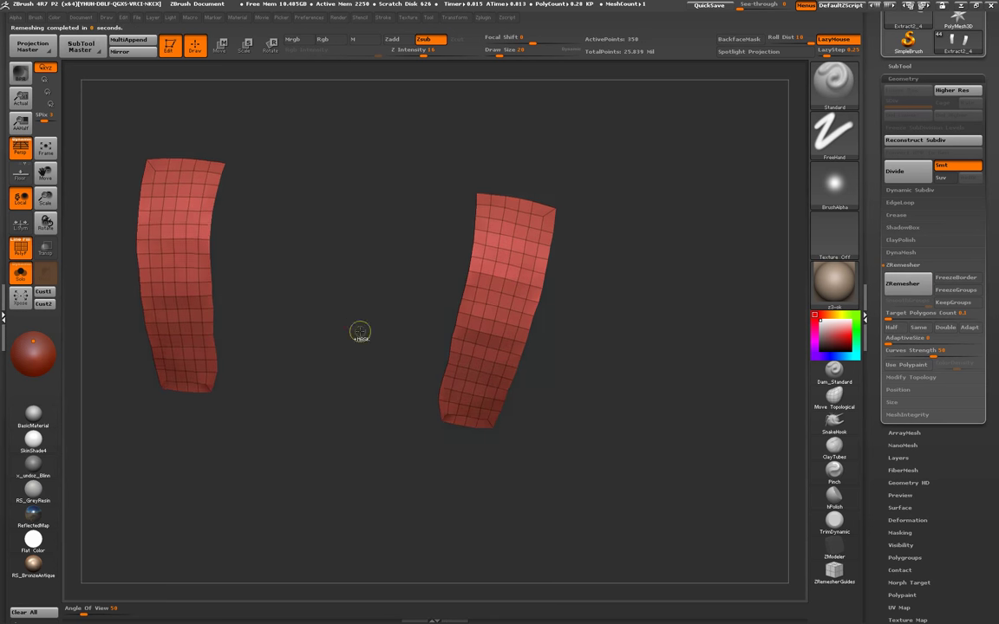
{"action": "key", "text": "ctrl+z"}
{"action": "mouse_move", "coordinate": [398, 444]}
{"action": "left_mouse_down"}
{"action": "mouse_move", "coordinate": [403, 410]}
{"action": "mouse_move", "coordinate": [409, 467]}
{"action": "left_mouse_up"}
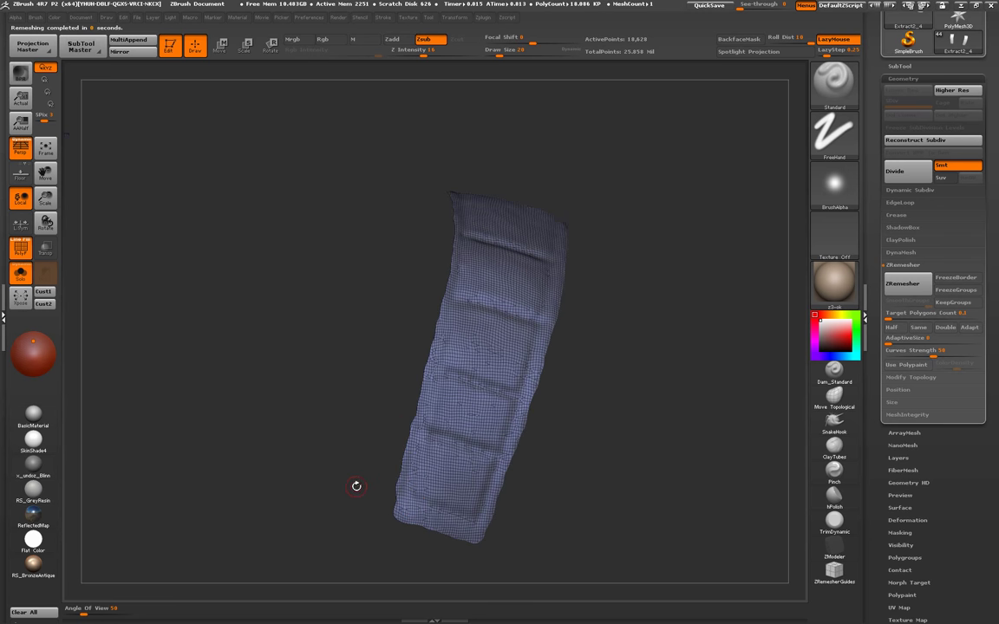
- Select the Move brush (B, M, V) with a Dots stroke
{"action": "key", "text": "b"}
{"action": "key", "text": "m"}
{"action": "key", "text": "v"}
{"action": "mouse_move", "coordinate": [356, 486]}
{"action": "left_mouse_down"}
{"action": "mouse_move", "coordinate": [431, 434]}
{"action": "mouse_move", "coordinate": [408, 405]}
{"action": "left_mouse_up"}
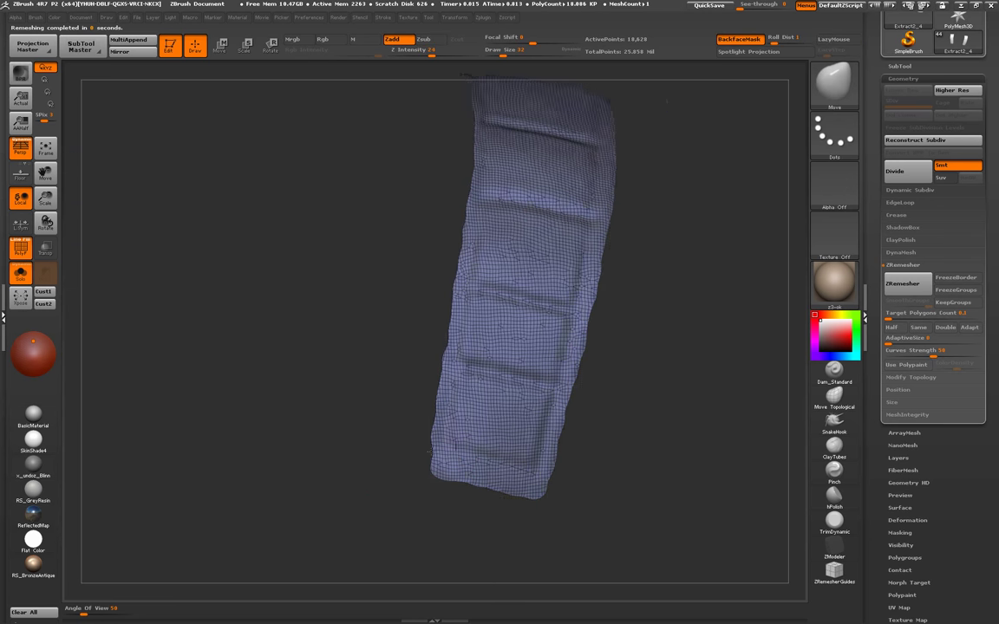
{"action": "left_click_drag", "start_coordinate": [428, 452], "coordinate": [423, 449]}
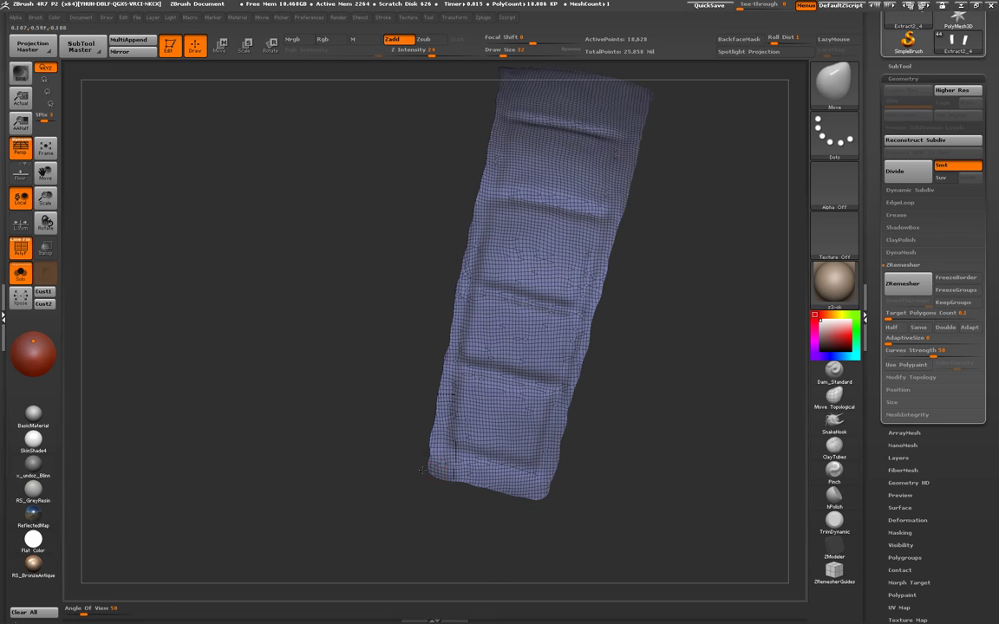
{"action": "left_click_drag", "start_coordinate": [427, 441], "coordinate": [426, 456]}
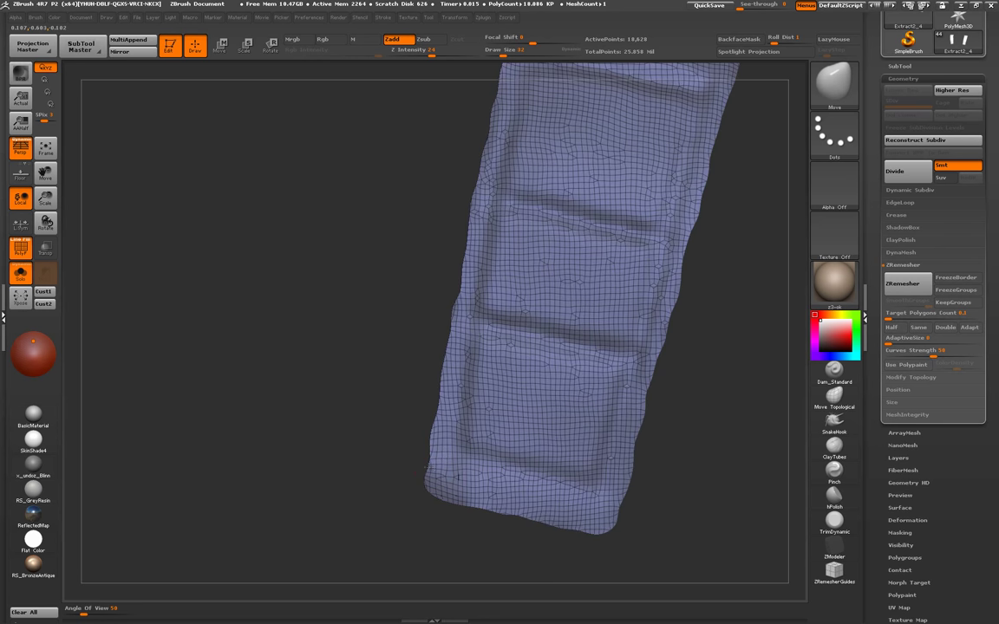
{"action": "left_click_drag", "start_coordinate": [441, 397], "coordinate": [426, 383]}
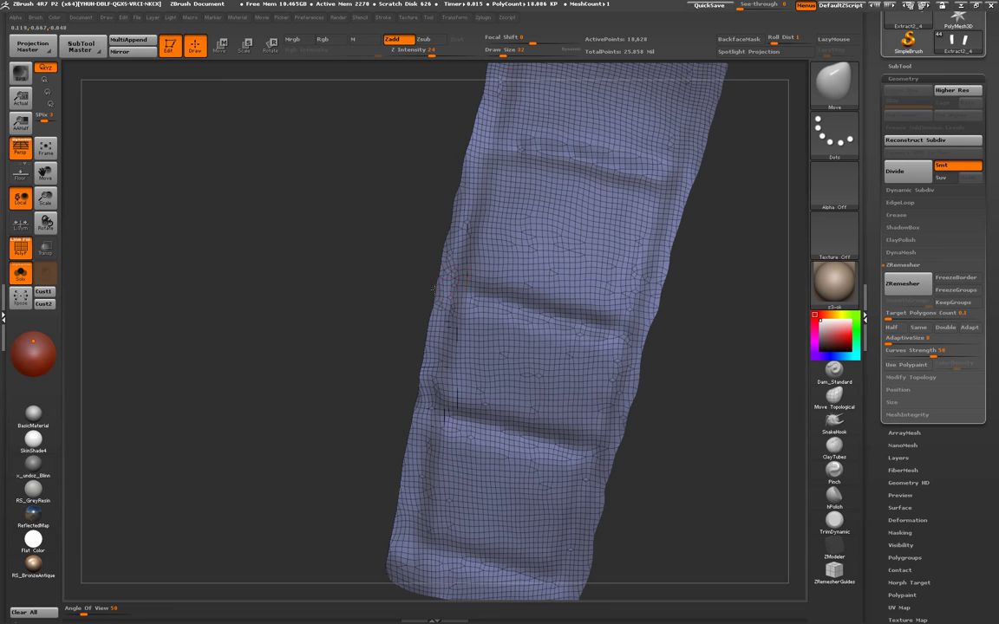
{"action": "left_click_drag", "start_coordinate": [433, 289], "coordinate": [433, 351]}
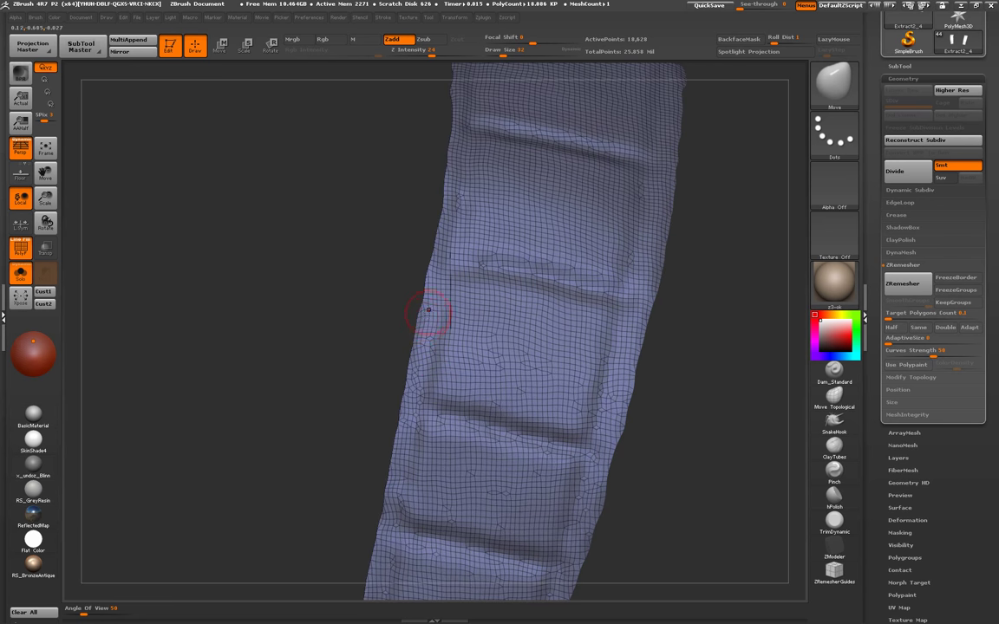
{"action": "left_click_drag", "start_coordinate": [428, 309], "coordinate": [422, 314]}
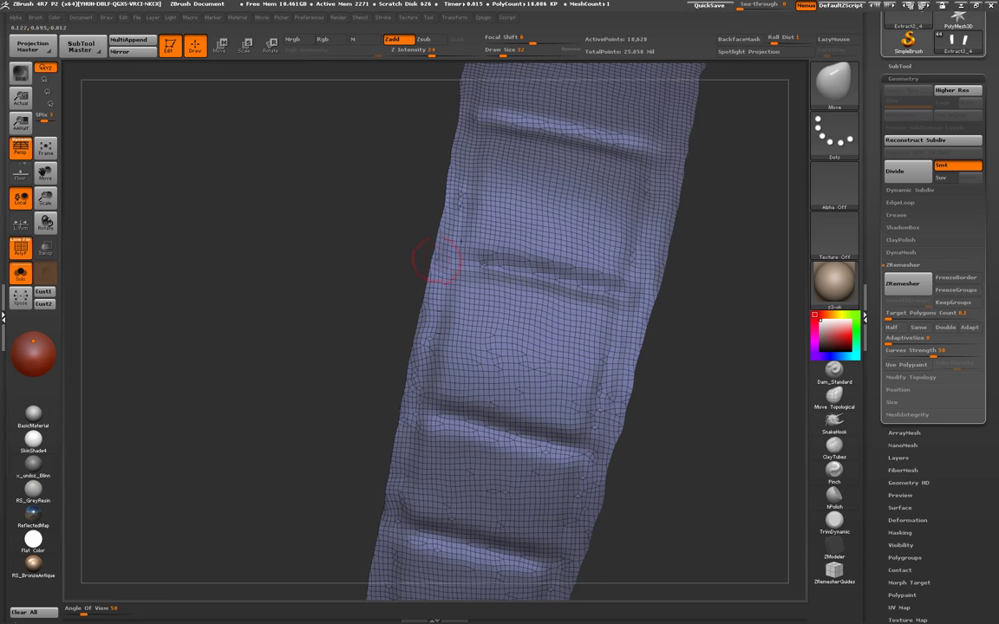
{"action": "mouse_move", "coordinate": [436, 259]}
{"action": "left_mouse_down"}
{"action": "mouse_move", "coordinate": [378, 270]}
{"action": "mouse_move", "coordinate": [417, 247]}
{"action": "mouse_move", "coordinate": [407, 202]}
{"action": "mouse_move", "coordinate": [373, 410]}
{"action": "left_mouse_up"}
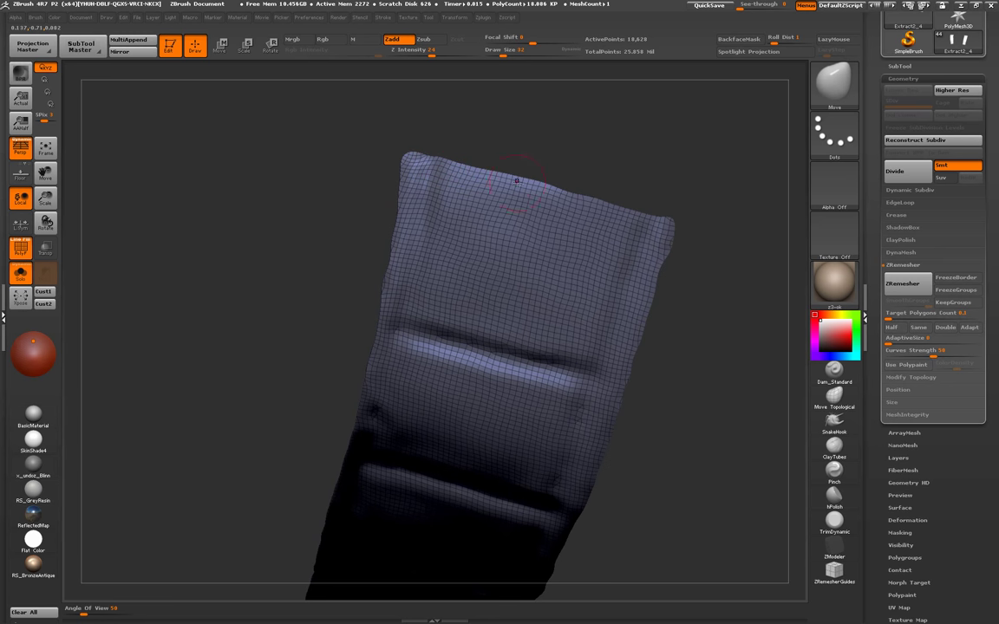
{"action": "left_click_drag", "start_coordinate": [577, 191], "coordinate": [579, 192]}
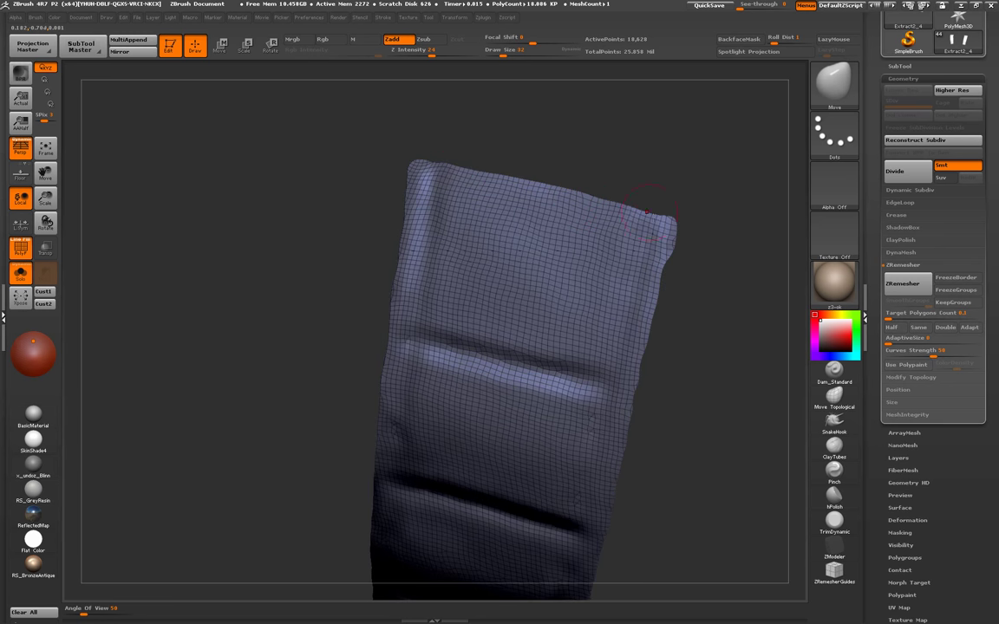
{"action": "mouse_move", "coordinate": [661, 253]}
{"action": "left_mouse_down"}
{"action": "mouse_move", "coordinate": [485, 239]}
{"action": "mouse_move", "coordinate": [416, 252]}
{"action": "mouse_move", "coordinate": [504, 256]}
{"action": "left_mouse_up"}
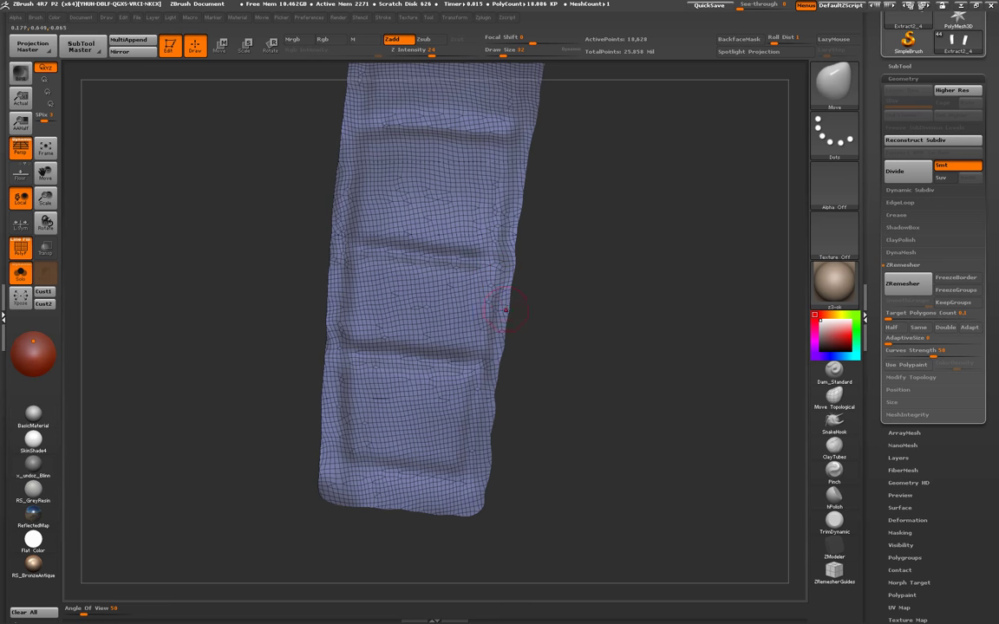
{"action": "mouse_move", "coordinate": [513, 320]}
{"action": "left_mouse_down"}
{"action": "mouse_move", "coordinate": [485, 286]}
{"action": "mouse_move", "coordinate": [507, 328]}
{"action": "mouse_move", "coordinate": [499, 379]}
{"action": "left_mouse_up"}
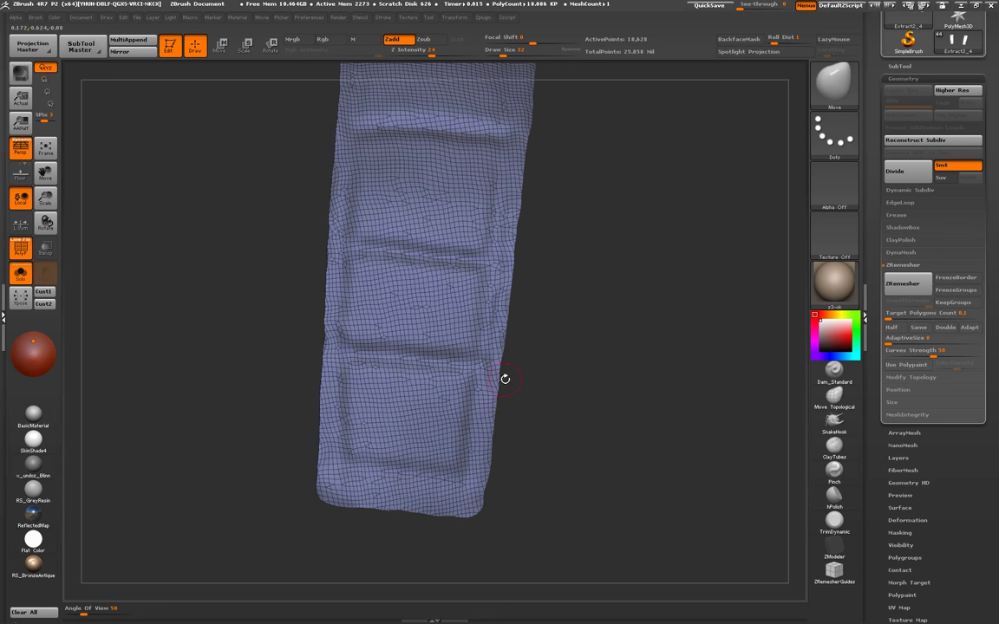
{"action": "left_click_drag", "start_coordinate": [505, 379], "coordinate": [508, 332]}
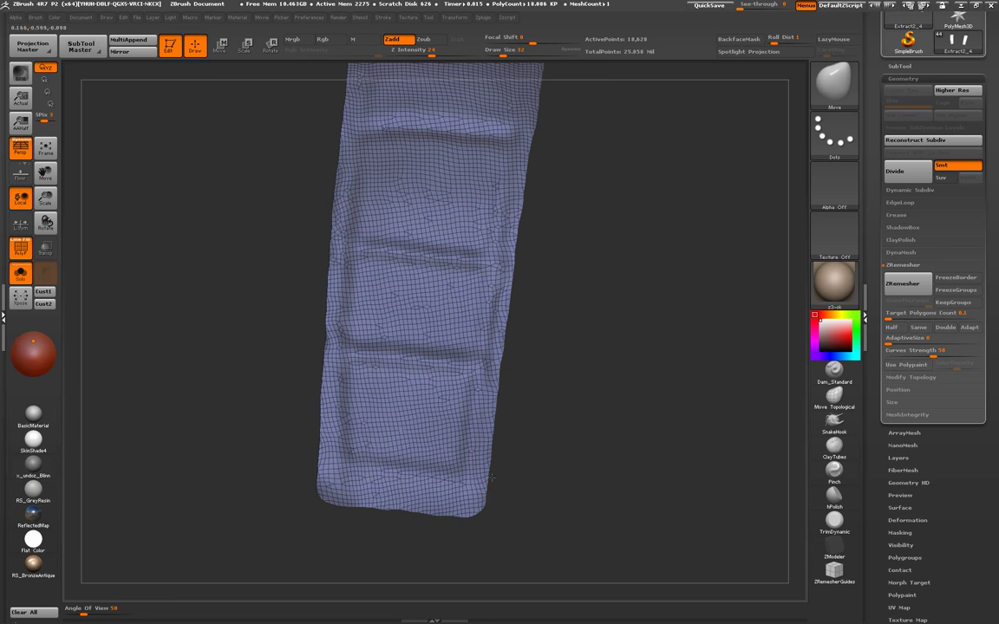
{"action": "left_click_drag", "start_coordinate": [506, 411], "coordinate": [423, 497]}
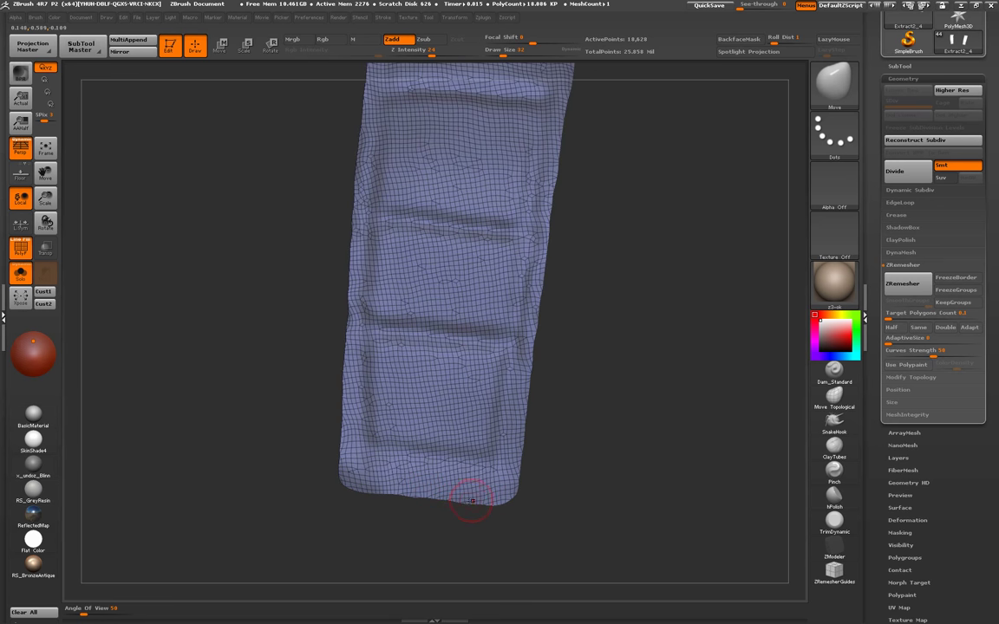
{"action": "mouse_move", "coordinate": [391, 490]}
{"action": "left_mouse_down"}
{"action": "mouse_move", "coordinate": [343, 352]}
{"action": "mouse_move", "coordinate": [653, 349]}
{"action": "left_mouse_up"}
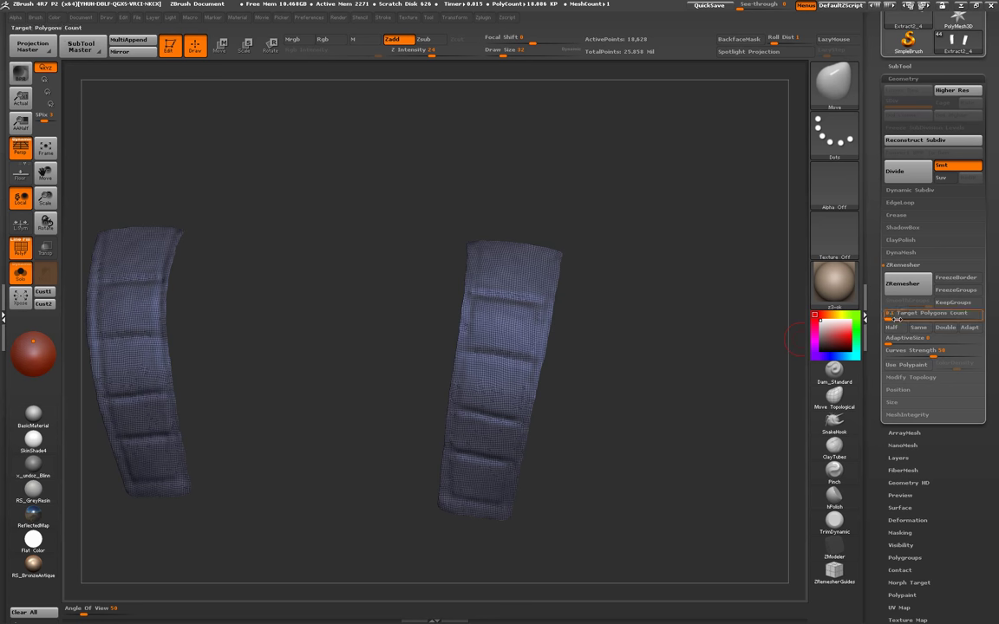
- Remesh both straps to low-poly again and inspect the right strap mesh
{"action": "left_click", "coordinate": [907, 284]}
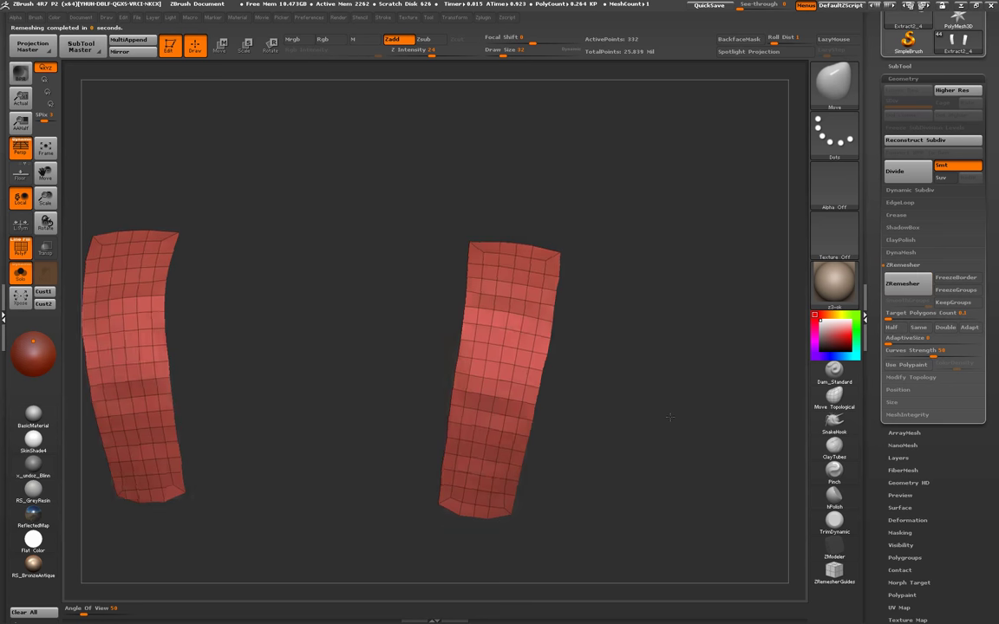
{"action": "mouse_move", "coordinate": [662, 437]}
{"action": "left_mouse_down"}
{"action": "mouse_move", "coordinate": [660, 390]}
{"action": "mouse_move", "coordinate": [587, 354]}
{"action": "mouse_move", "coordinate": [587, 437]}
{"action": "left_mouse_up"}
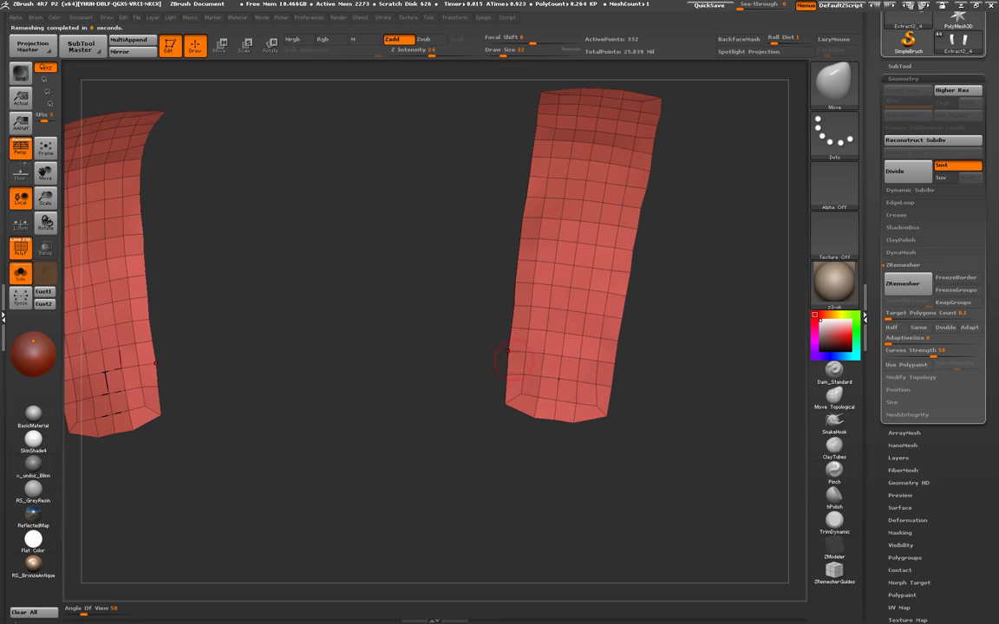
{"action": "left_click_drag", "start_coordinate": [596, 405], "coordinate": [604, 423]}
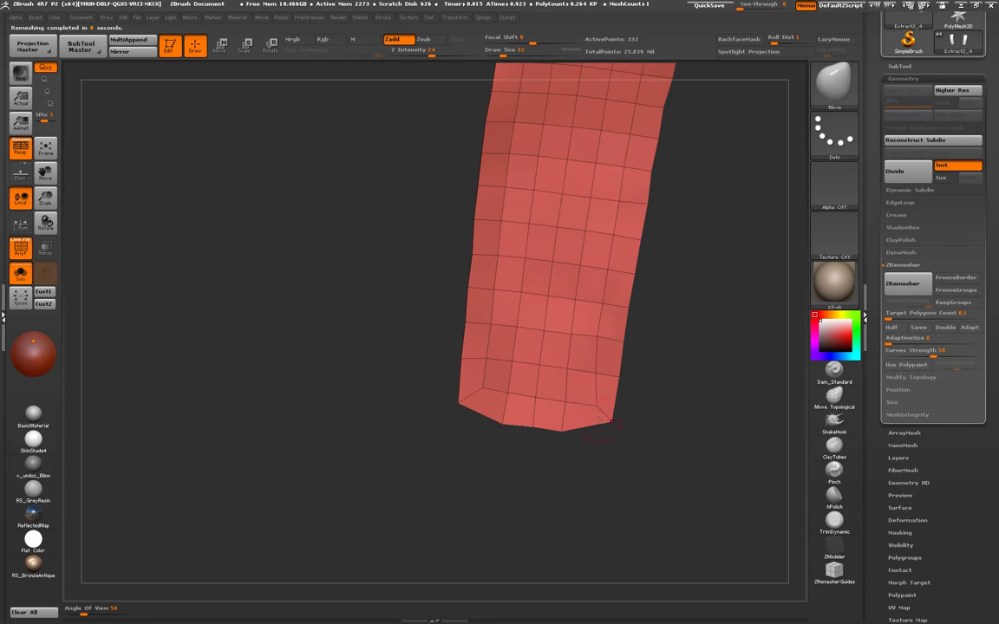
{"action": "left_click_drag", "start_coordinate": [520, 389], "coordinate": [515, 416]}
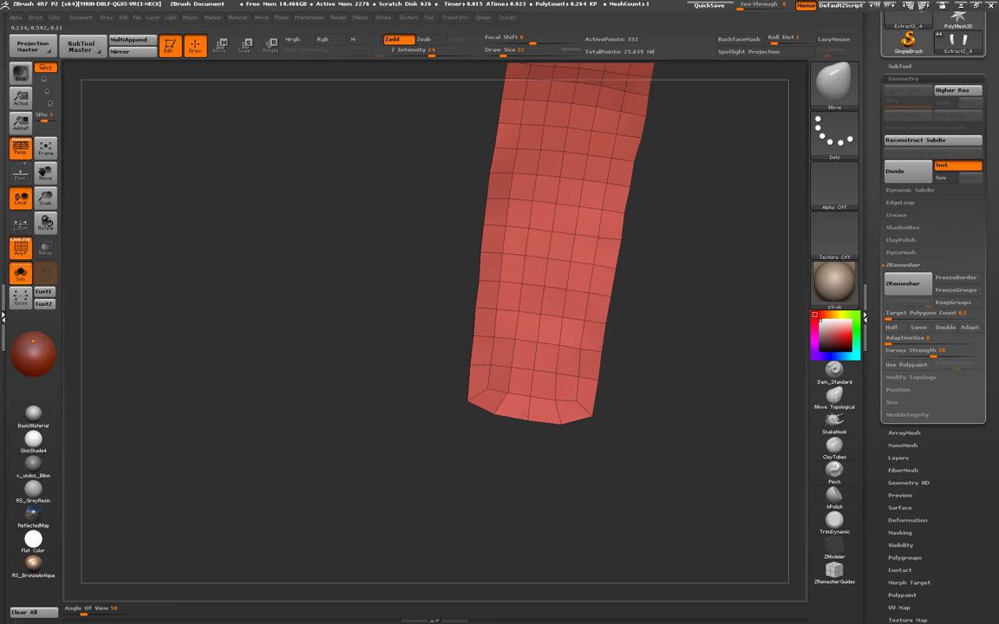
{"action": "mouse_move", "coordinate": [555, 400]}
{"action": "left_mouse_down"}
{"action": "mouse_move", "coordinate": [508, 435]}
{"action": "mouse_move", "coordinate": [617, 284]}
{"action": "mouse_move", "coordinate": [753, 495]}
{"action": "left_mouse_up"}
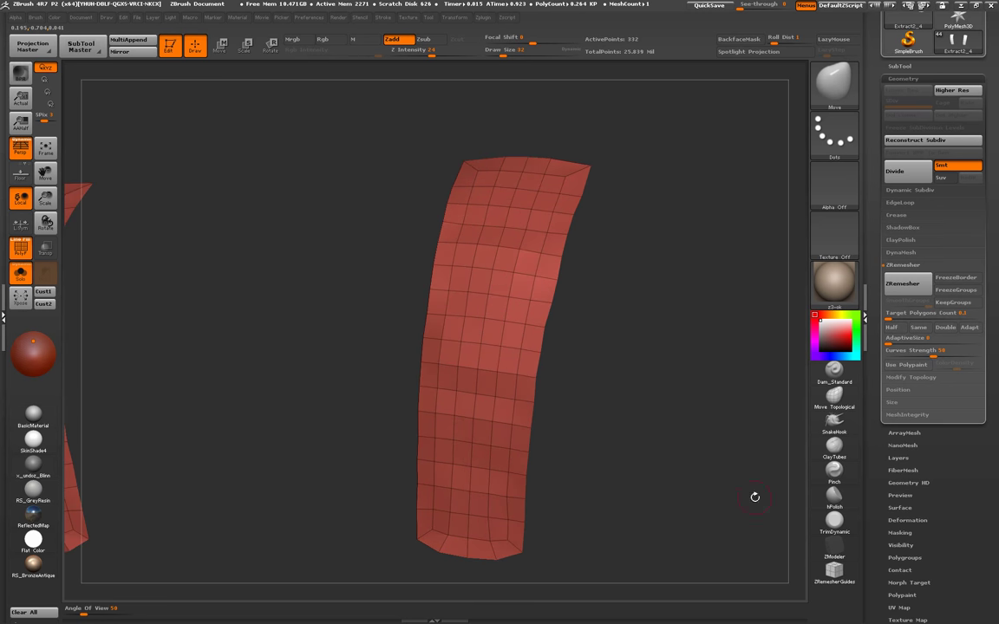
- Switch to ZModeler and insert an edge loop across the lower strap
{"action": "left_click", "coordinate": [834, 546]}
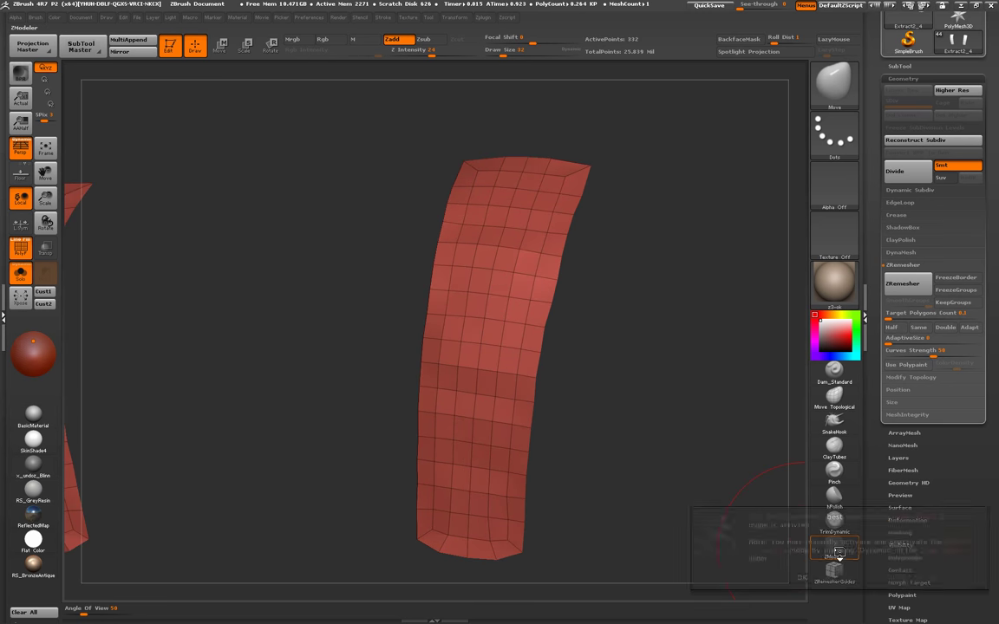
{"action": "left_click", "coordinate": [523, 473]}
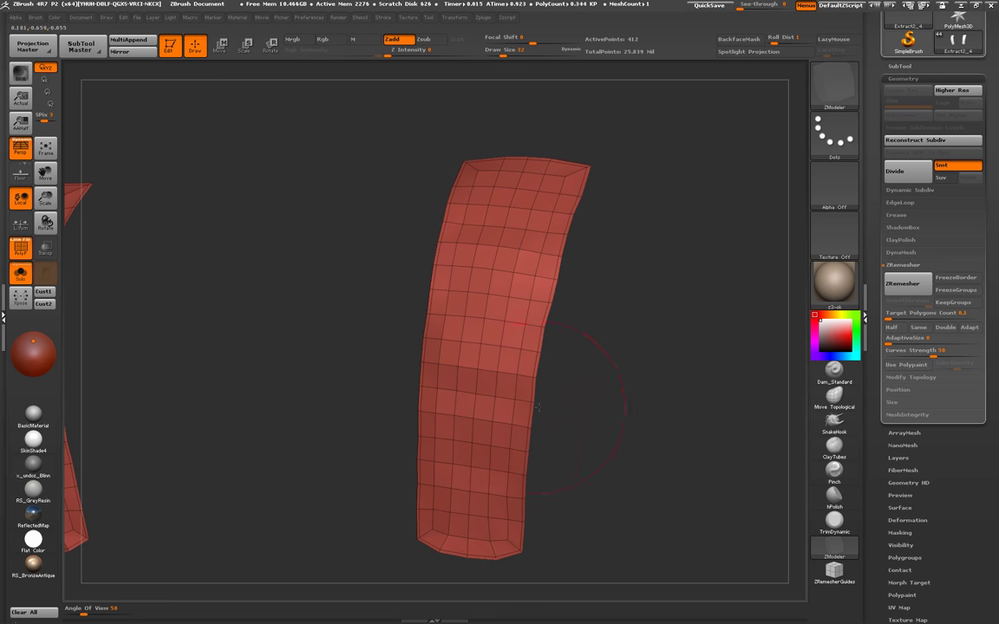
{"action": "left_click_drag", "start_coordinate": [552, 362], "coordinate": [612, 368]}
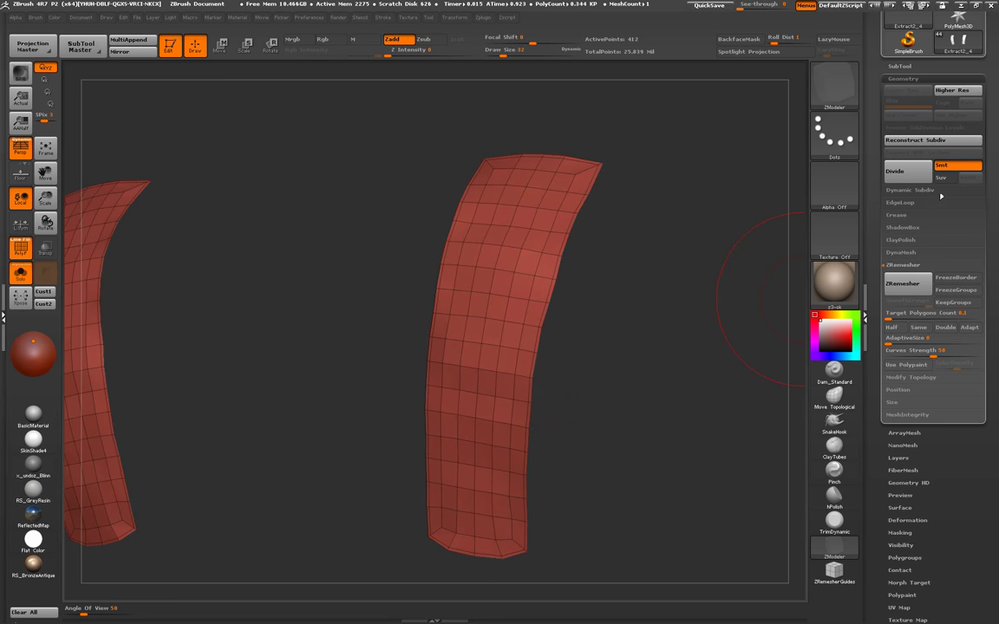
{"action": "left_click", "coordinate": [912, 190]}
- Turn on Transp and try Panel Loops on the strap polygroups, then undo
{"action": "left_click", "coordinate": [902, 253]}
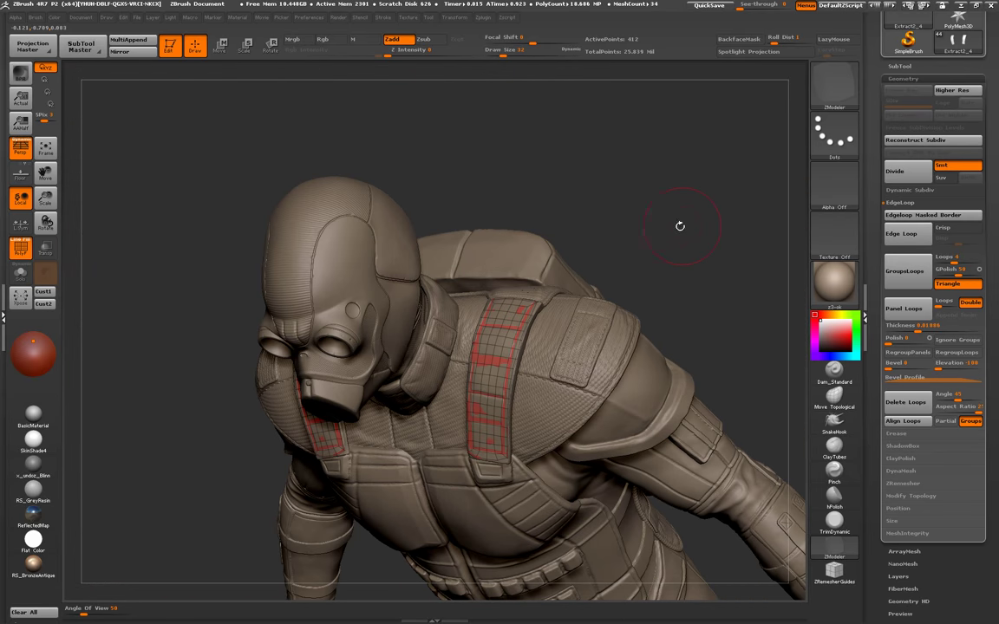
{"action": "mouse_move", "coordinate": [611, 204]}
{"action": "left_mouse_down", "text": "shift"}
{"action": "mouse_move", "coordinate": [593, 301]}
{"action": "mouse_move", "coordinate": [414, 270]}
{"action": "left_mouse_up", "text": "shift"}
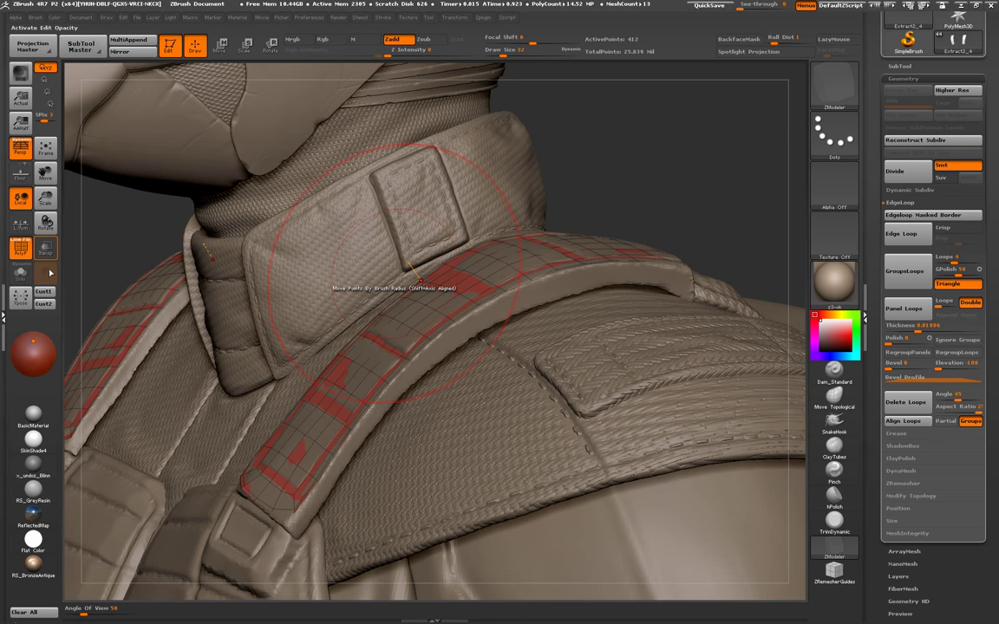
{"action": "left_click", "coordinate": [45, 249]}
{"action": "left_click_drag", "start_coordinate": [702, 202], "coordinate": [668, 216]}
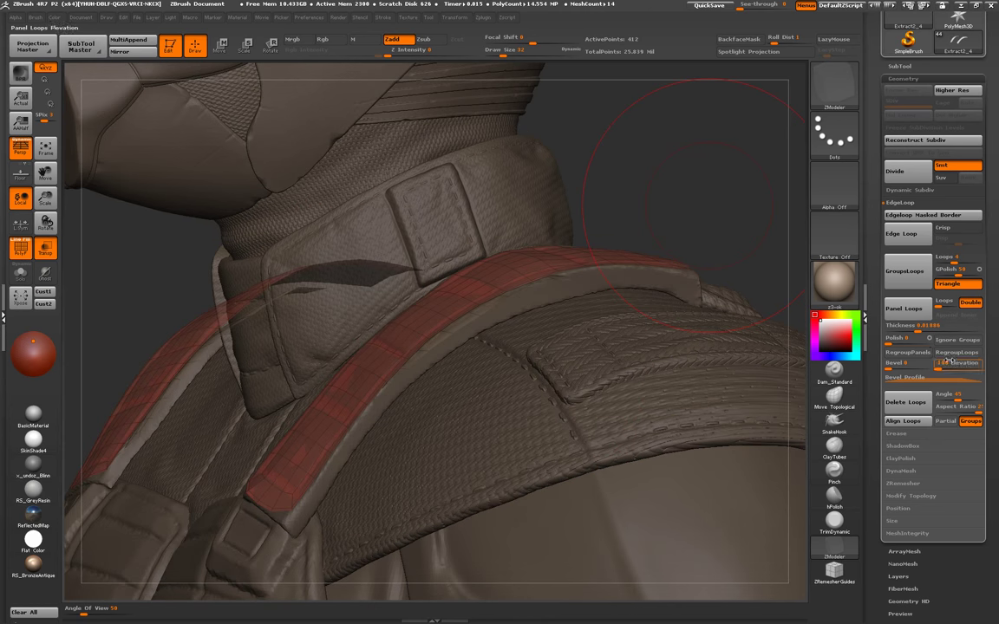
{"action": "left_click", "coordinate": [904, 309]}
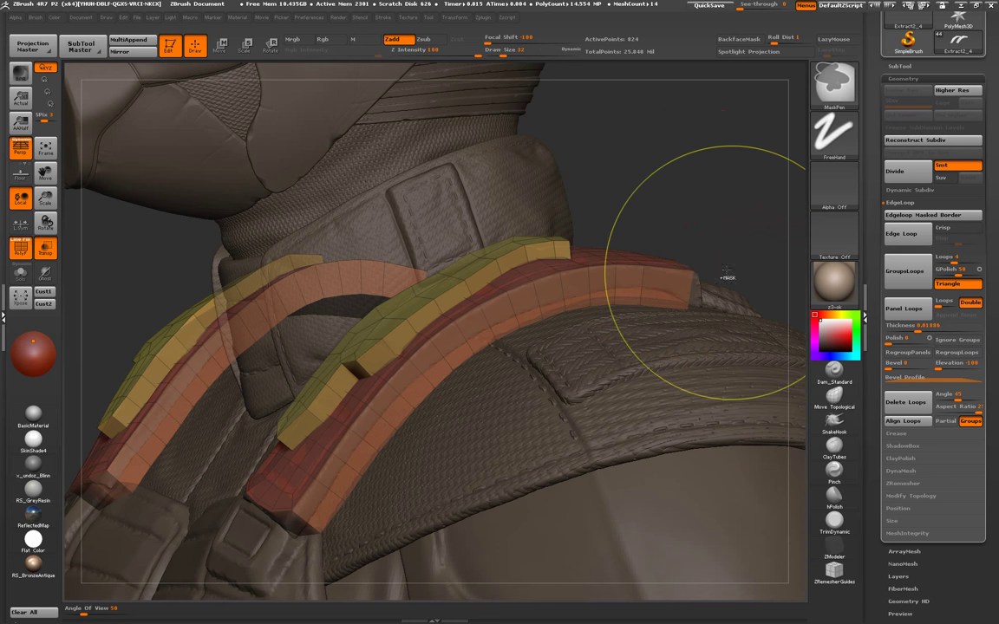
{"action": "key", "text": "ctrl+z"}
- Reapply Panel Loops to thicken the strap, then undo to adjust the thickness
{"action": "left_click", "coordinate": [911, 496]}
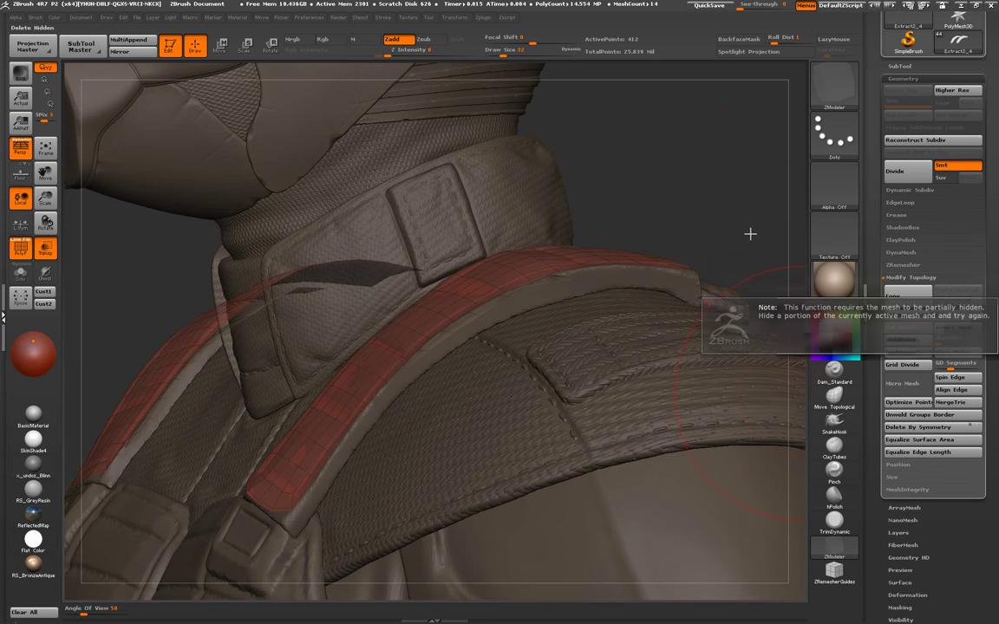
{"action": "left_click", "coordinate": [898, 203]}
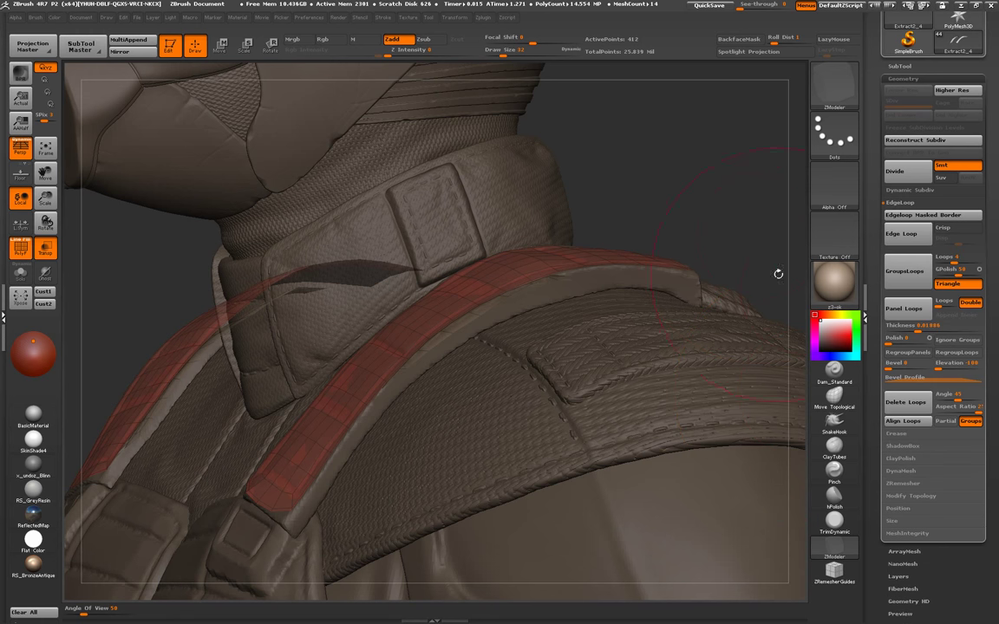
{"action": "left_click", "coordinate": [903, 309]}
{"action": "mouse_move", "coordinate": [713, 222]}
{"action": "left_mouse_down"}
{"action": "mouse_move", "coordinate": [698, 218]}
{"action": "mouse_move", "coordinate": [742, 238]}
{"action": "left_mouse_up"}
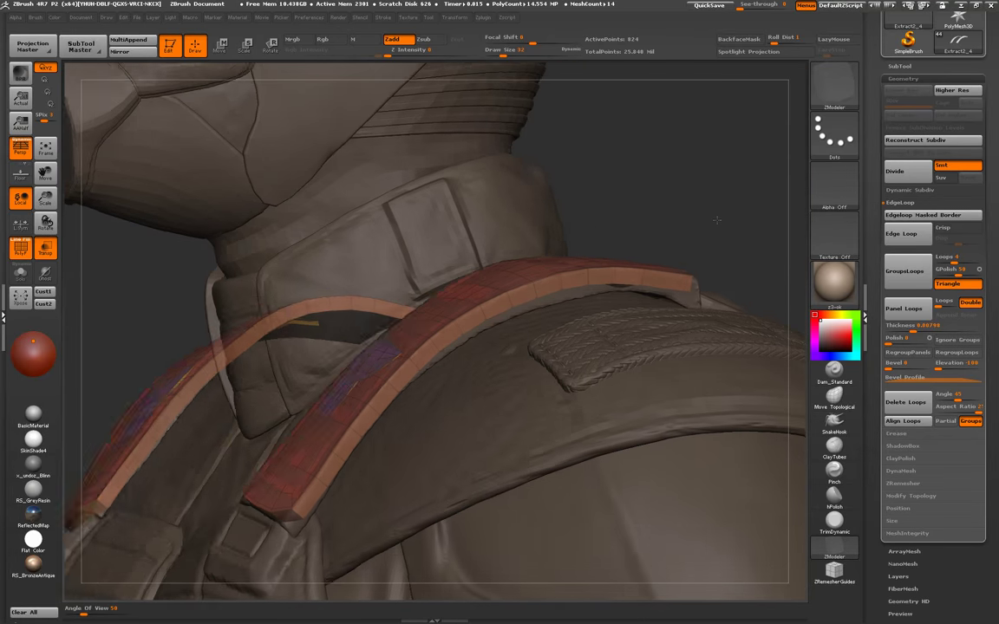
{"action": "key", "text": "ctrl+z"}
- Try thickness 0.00045, then apply Panel Loops at 0.00719 and solo the strap
{"action": "left_click", "coordinate": [913, 328]}
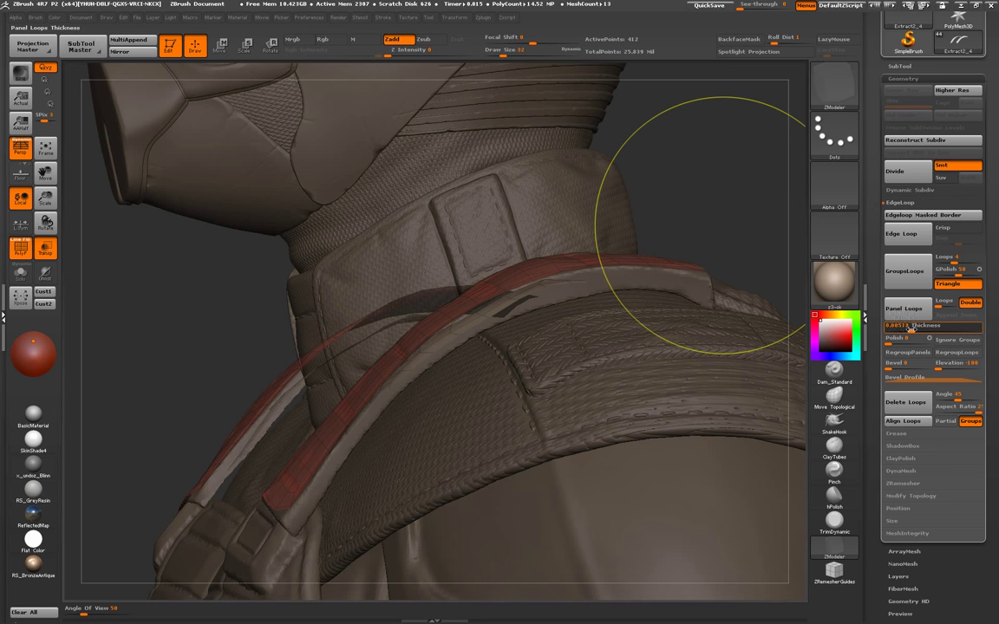
{"action": "left_click", "coordinate": [903, 309]}
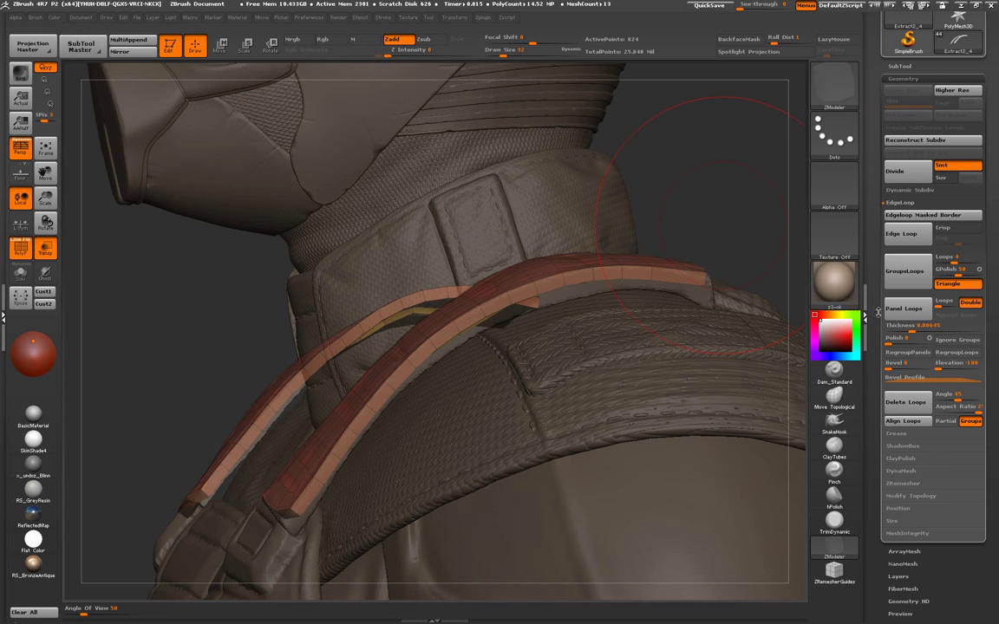
{"action": "key", "text": "ctrl+z"}
{"action": "left_click", "coordinate": [913, 328]}
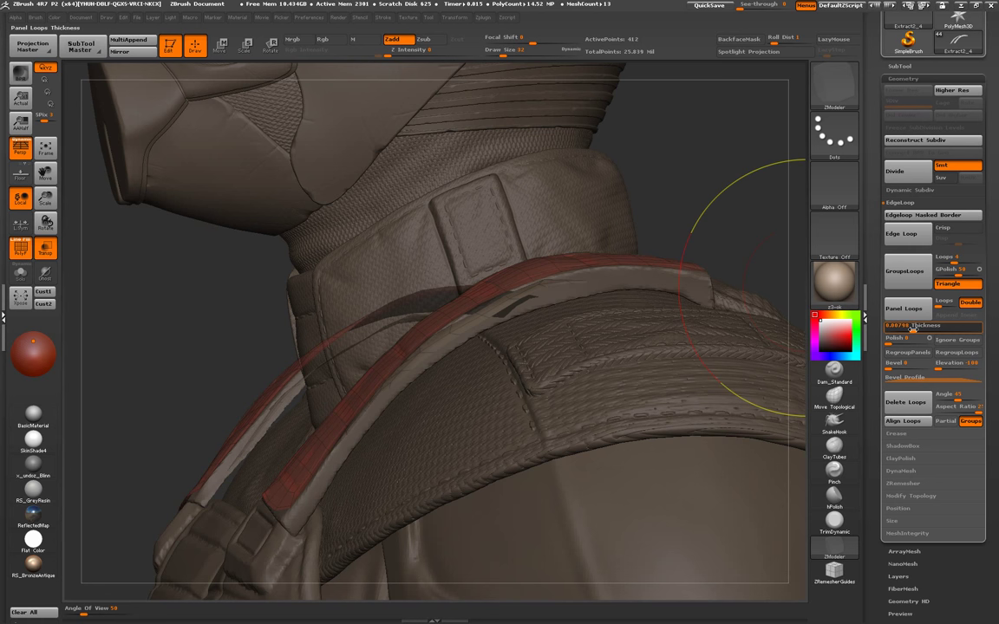
{"action": "key", "text": "Return"}
{"action": "left_click", "coordinate": [904, 308]}
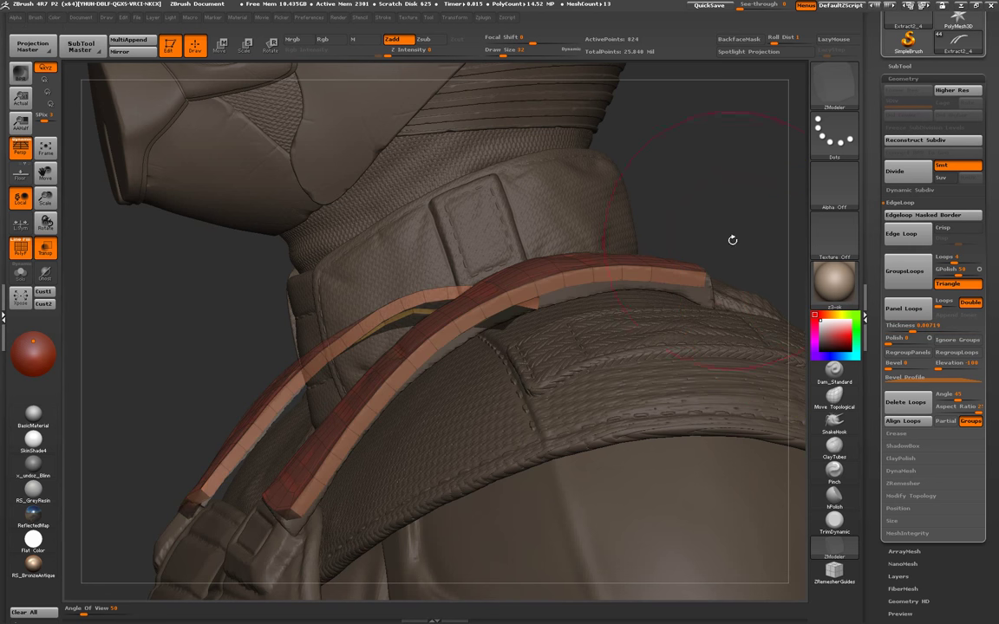
{"action": "mouse_move", "coordinate": [731, 239]}
{"action": "right_mouse_down"}
{"action": "mouse_move", "coordinate": [711, 252]}
{"action": "mouse_move", "coordinate": [739, 240]}
{"action": "mouse_move", "coordinate": [730, 254]}
{"action": "mouse_move", "coordinate": [741, 287]}
{"action": "mouse_move", "coordinate": [621, 311]}
{"action": "mouse_move", "coordinate": [475, 373]}
{"action": "mouse_move", "coordinate": [478, 353]}
{"action": "right_mouse_up"}
{"action": "key", "text": "ctrl+shift+f"}
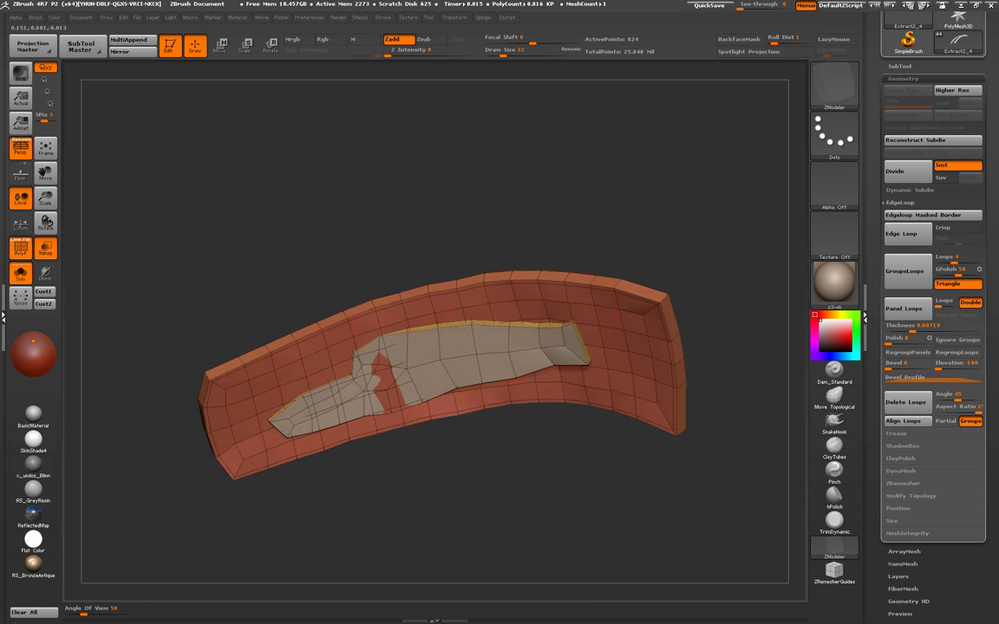
- Pick a crease brush and hide everything except the strap's inner piece
{"action": "key", "text": "space"}
{"action": "left_click", "coordinate": [478, 353]}
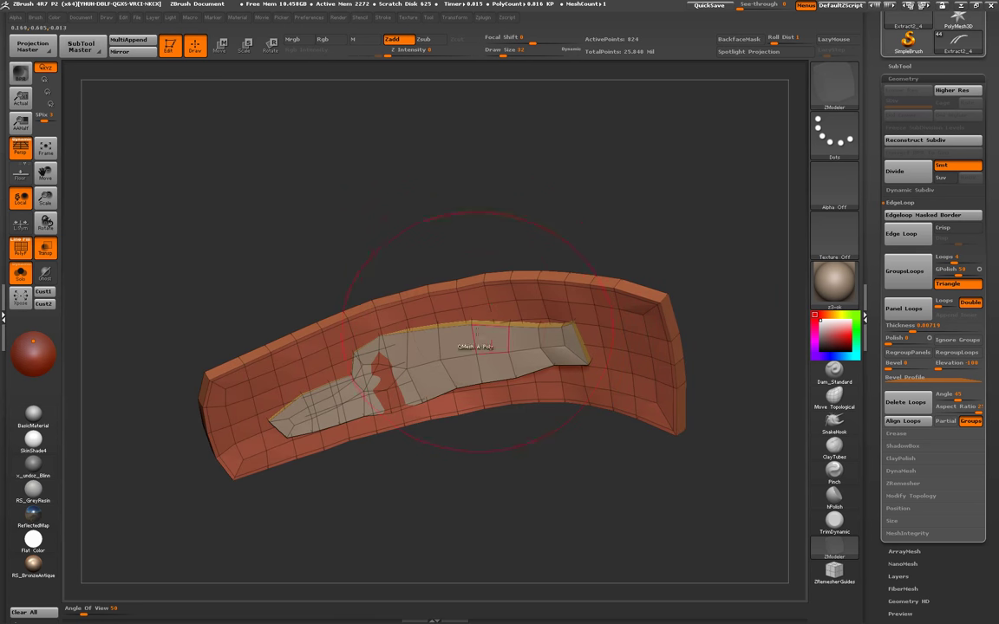
{"action": "left_click", "coordinate": [834, 373]}
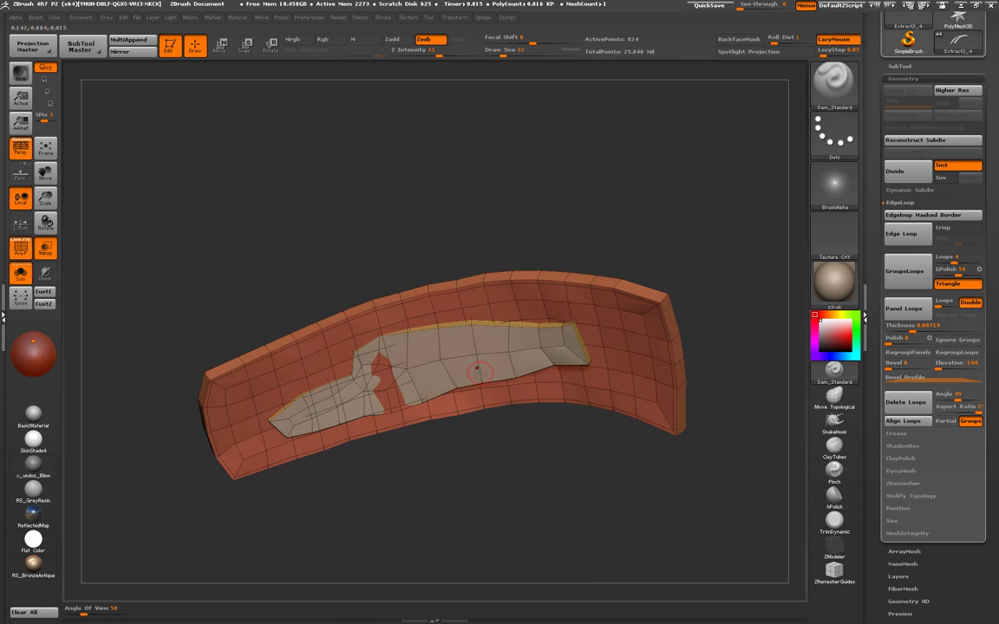
{"action": "key", "text": "space"}
{"action": "left_click", "coordinate": [433, 347], "text": "ctrl+shift"}
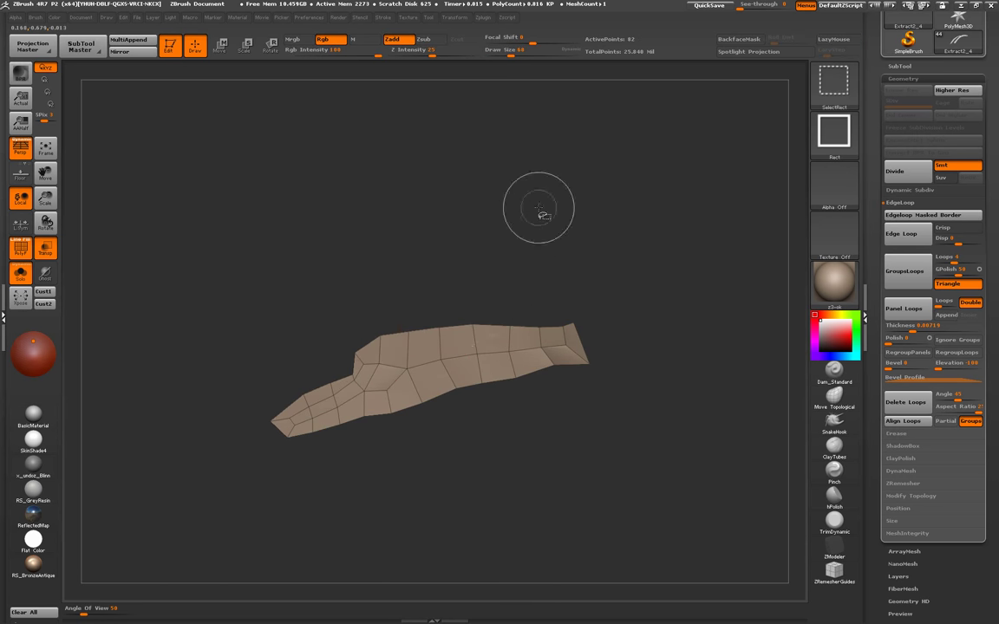
- Unhide the whole strap, then hide only the inner raised band
{"action": "left_click", "coordinate": [540, 213], "text": "ctrl+shift"}
{"action": "right_click_drag", "start_coordinate": [494, 328], "coordinate": [476, 349]}
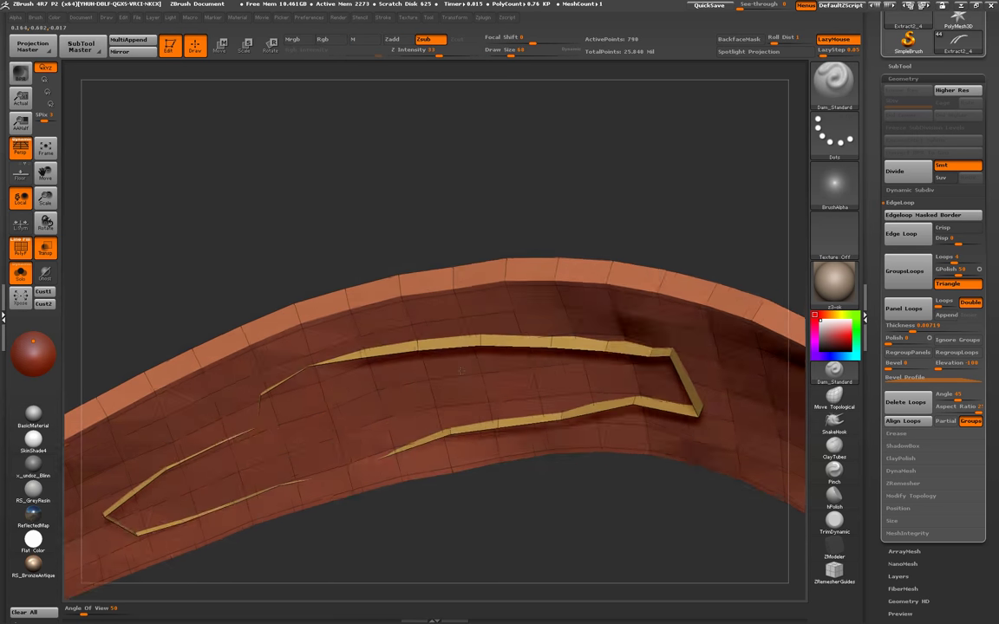
{"action": "left_click", "coordinate": [483, 354], "text": "ctrl+shift"}
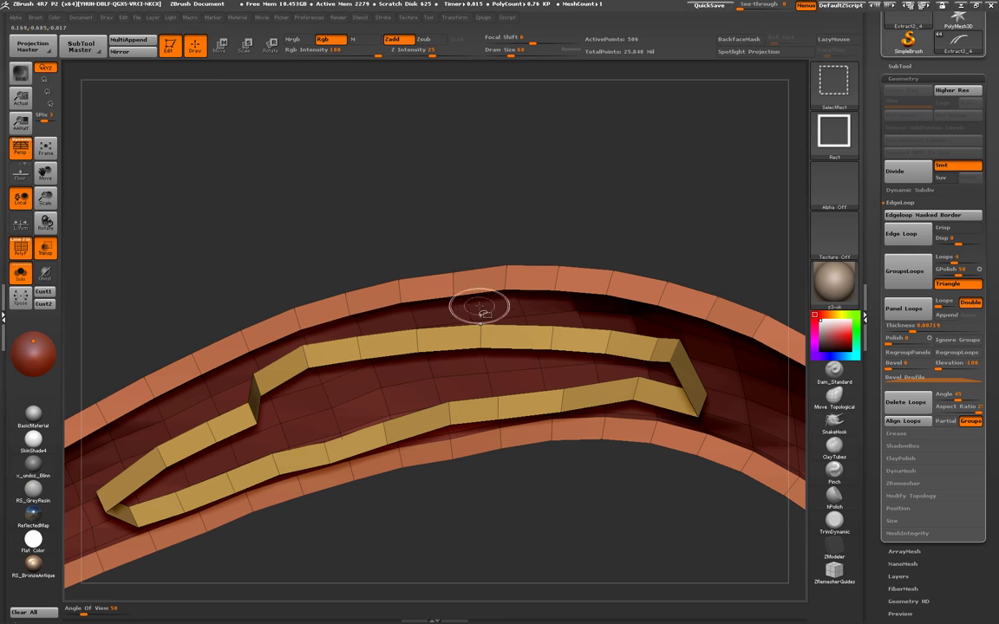
{"action": "mouse_move", "coordinate": [479, 308]}
{"action": "right_mouse_down"}
{"action": "mouse_move", "coordinate": [485, 329]}
{"action": "mouse_move", "coordinate": [508, 254]}
{"action": "right_mouse_up"}
{"action": "left_click", "coordinate": [486, 329], "text": "ctrl+shift"}
{"action": "right_click_drag", "start_coordinate": [644, 457], "coordinate": [572, 314], "text": "shift"}
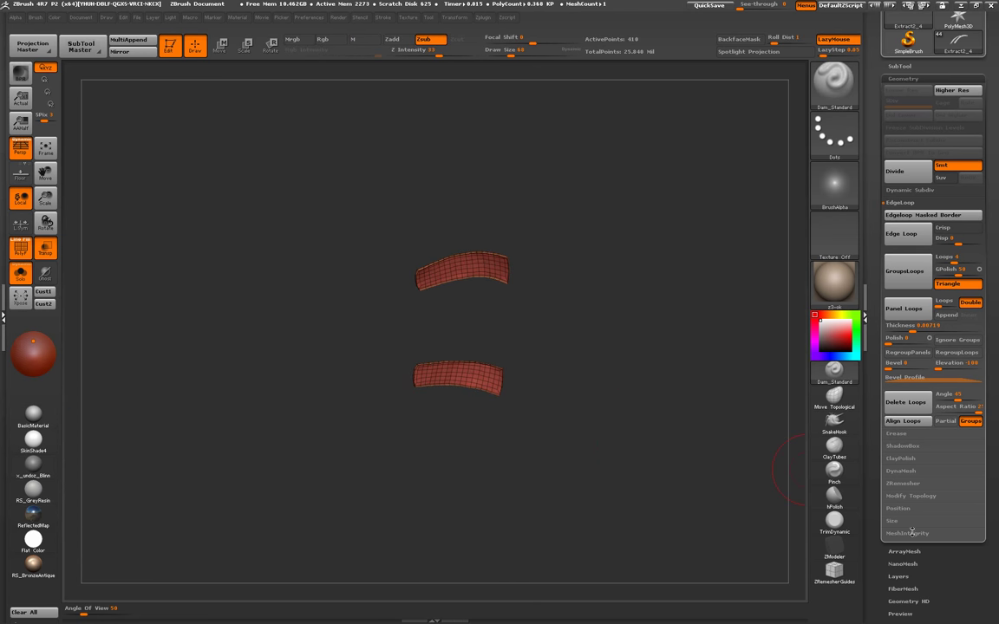
- Delete the hidden inner band with Del Hidden and check the shell on the character
{"action": "left_click", "coordinate": [911, 500]}
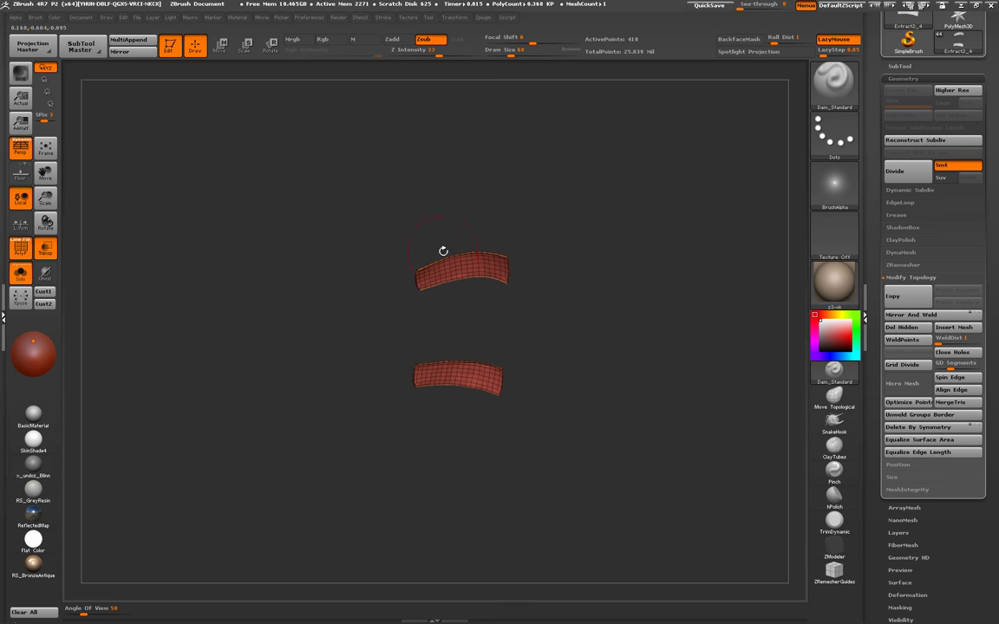
{"action": "right_click_drag", "start_coordinate": [444, 250], "coordinate": [505, 379]}
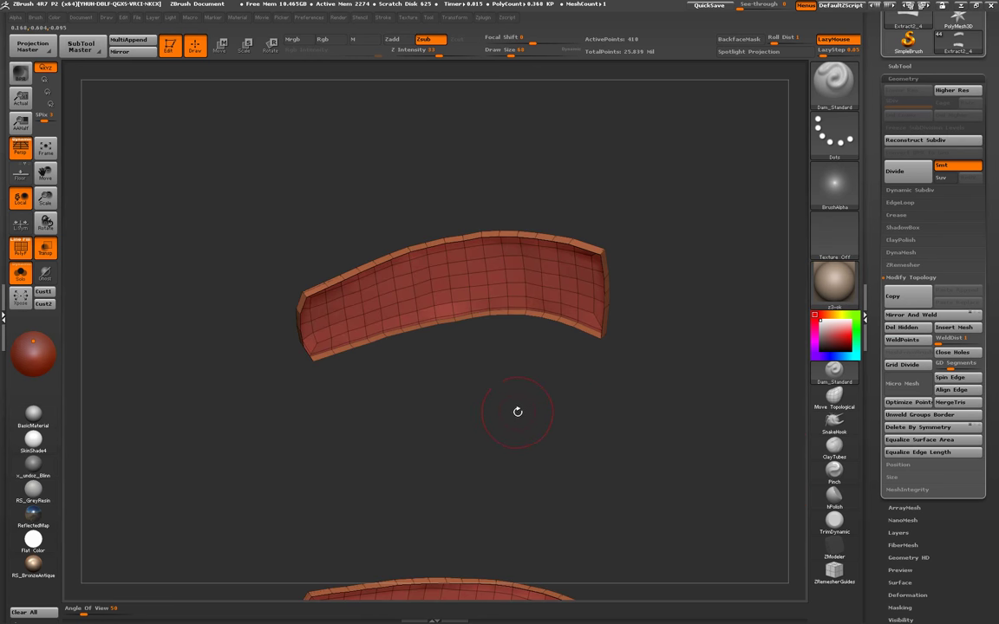
{"action": "mouse_move", "coordinate": [517, 427]}
{"action": "right_mouse_down"}
{"action": "mouse_move", "coordinate": [495, 366]}
{"action": "mouse_move", "coordinate": [514, 430]}
{"action": "mouse_move", "coordinate": [515, 493]}
{"action": "right_mouse_up"}
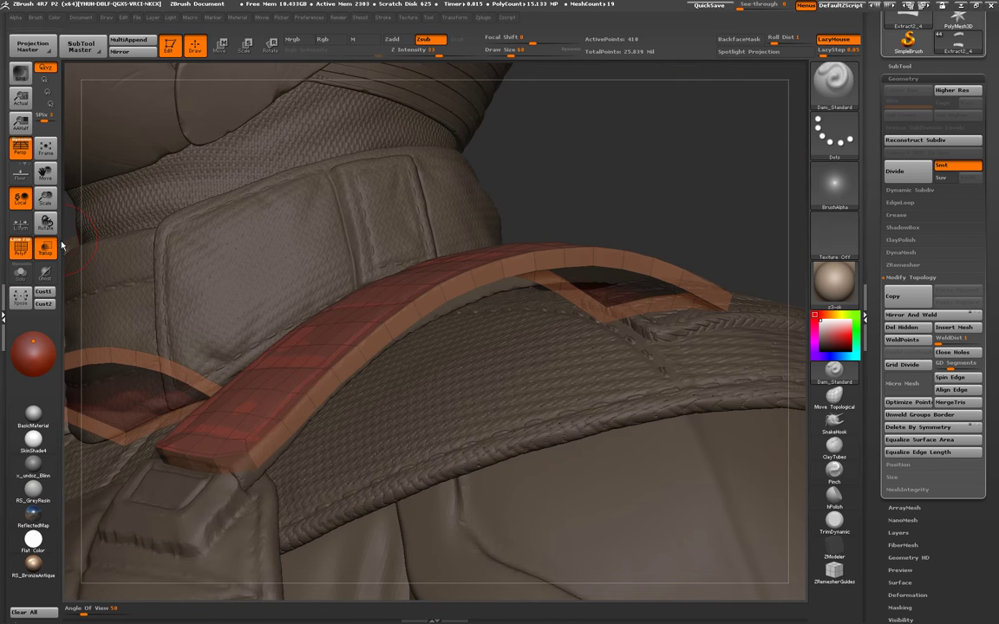
{"action": "left_click", "coordinate": [45, 249]}
{"action": "right_click_drag", "start_coordinate": [199, 299], "coordinate": [414, 382]}
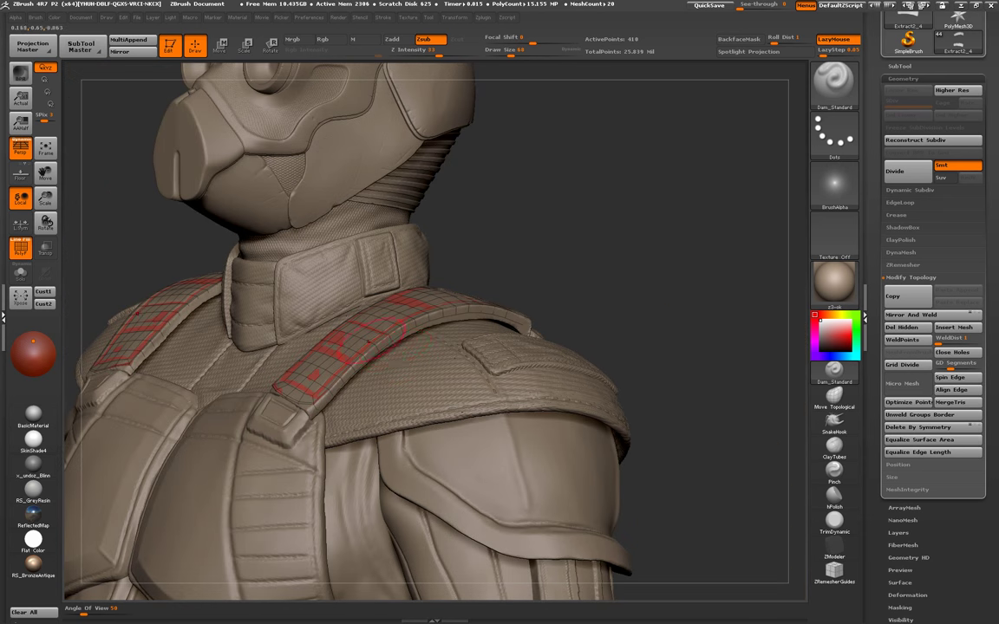
{"action": "key", "text": "alt+shift+s"}
- Select the ZModeler brush and choose its Insert edge loop action
{"action": "mouse_move", "coordinate": [528, 391]}
{"action": "left_mouse_down"}
{"action": "mouse_move", "coordinate": [438, 466]}
{"action": "mouse_move", "coordinate": [526, 362]}
{"action": "mouse_move", "coordinate": [652, 384]}
{"action": "left_mouse_up"}
{"action": "key", "text": "b"}
{"action": "key", "text": "z"}
{"action": "key", "text": "m"}
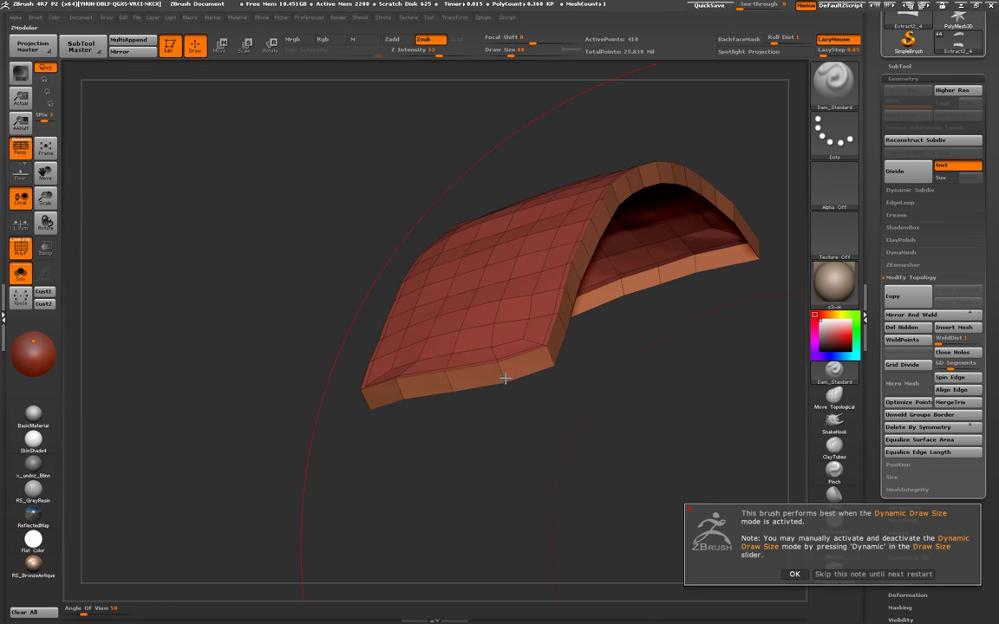
{"action": "left_click", "coordinate": [795, 574]}
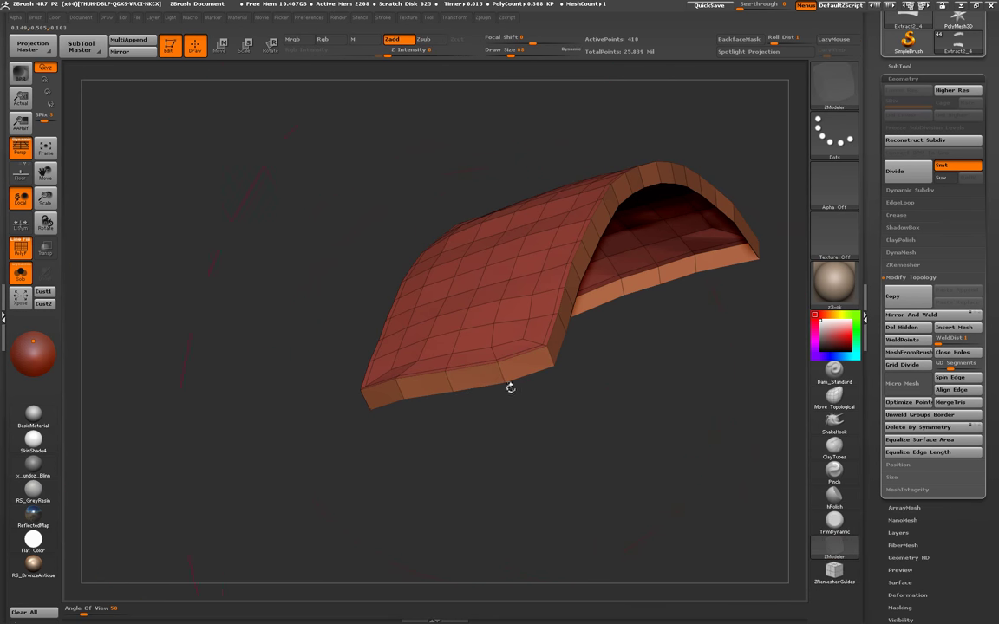
{"action": "key", "text": "space"}
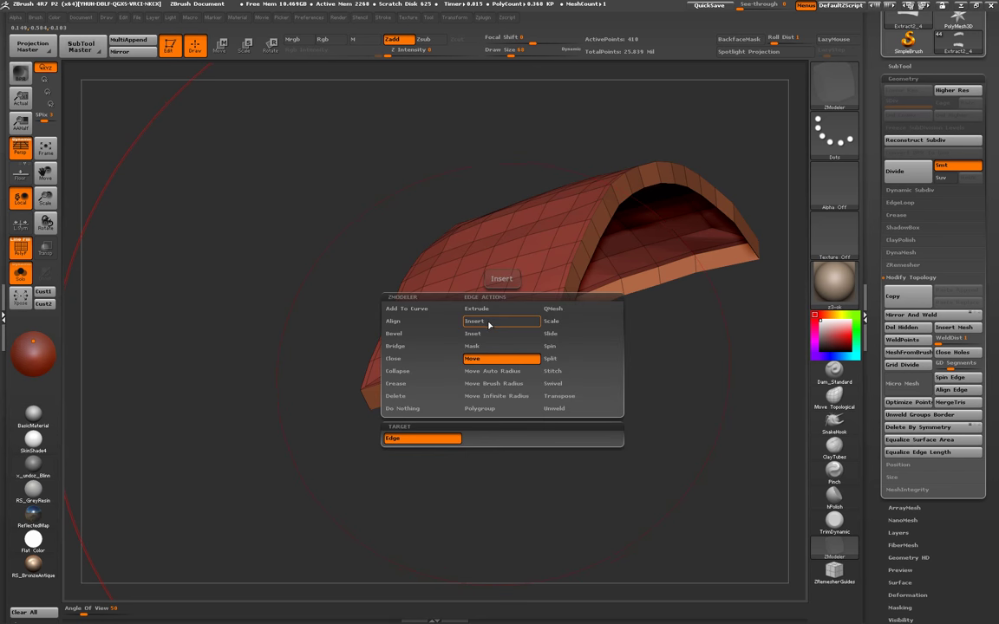
{"action": "left_click", "coordinate": [489, 326]}
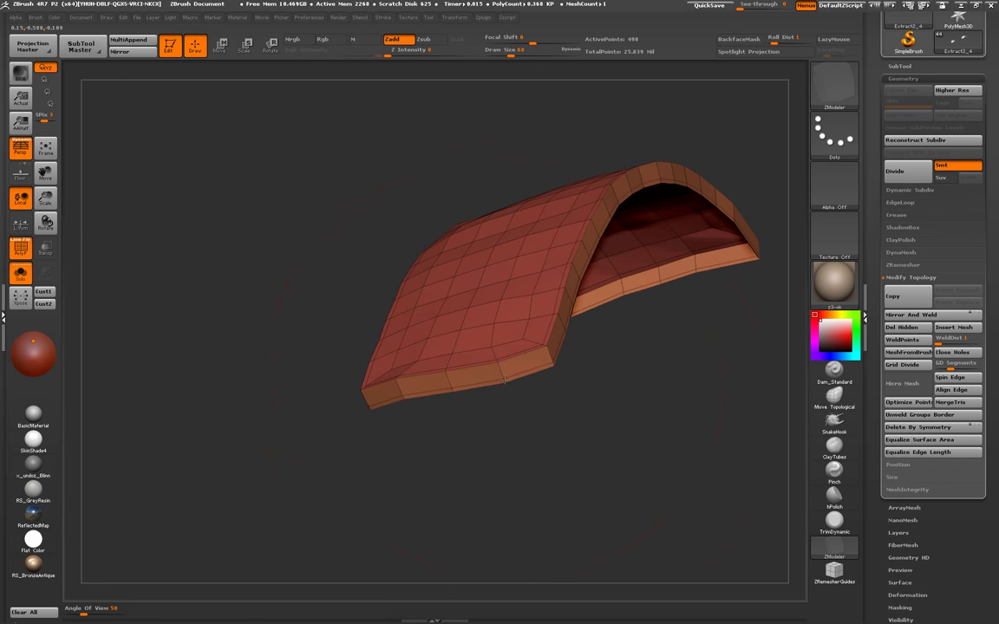
- Turn off PolyF, orbit the two strap bands, and turn Solo off
{"action": "mouse_move", "coordinate": [506, 379]}
{"action": "left_mouse_down"}
{"action": "mouse_move", "coordinate": [544, 351]}
{"action": "mouse_move", "coordinate": [604, 442]}
{"action": "mouse_move", "coordinate": [639, 437]}
{"action": "mouse_move", "coordinate": [451, 250]}
{"action": "left_mouse_up"}
{"action": "left_click", "coordinate": [20, 248]}
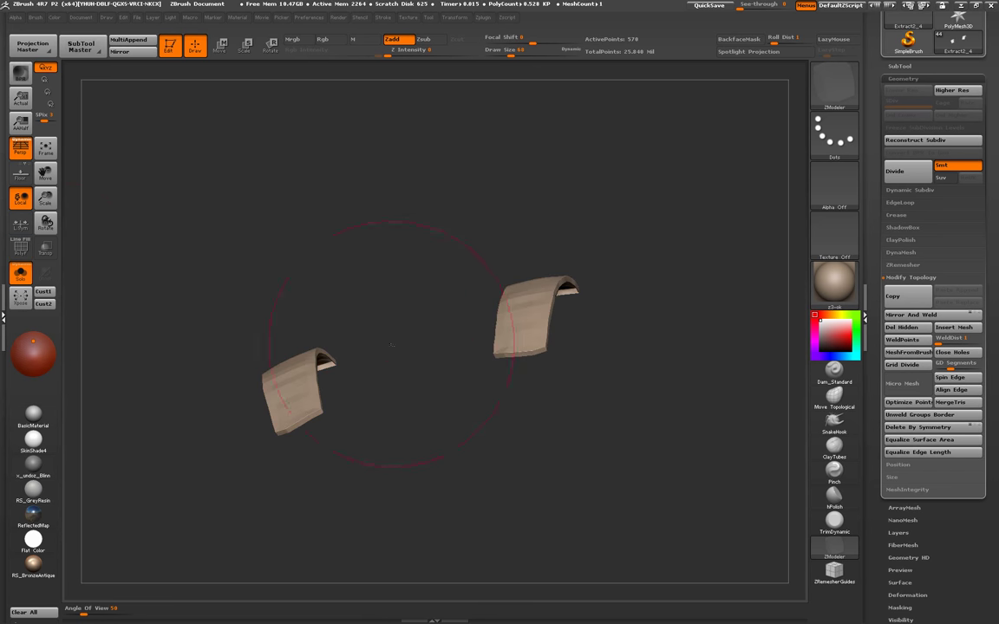
{"action": "left_click_drag", "start_coordinate": [174, 269], "coordinate": [445, 292]}
{"action": "key", "text": "ctrl+shift"}
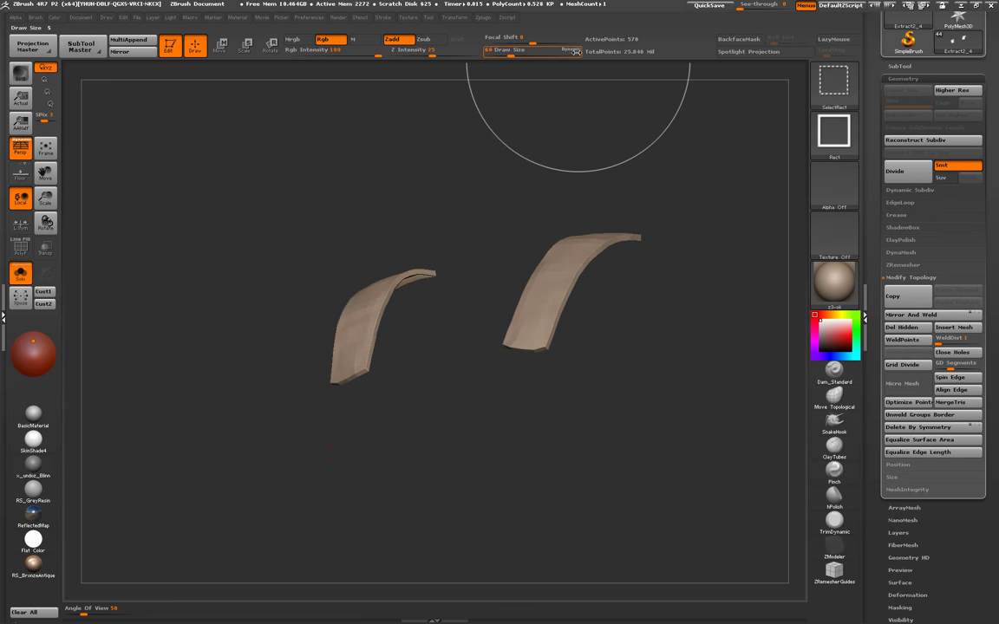
{"action": "left_click_drag", "start_coordinate": [568, 100], "coordinate": [570, 200]}
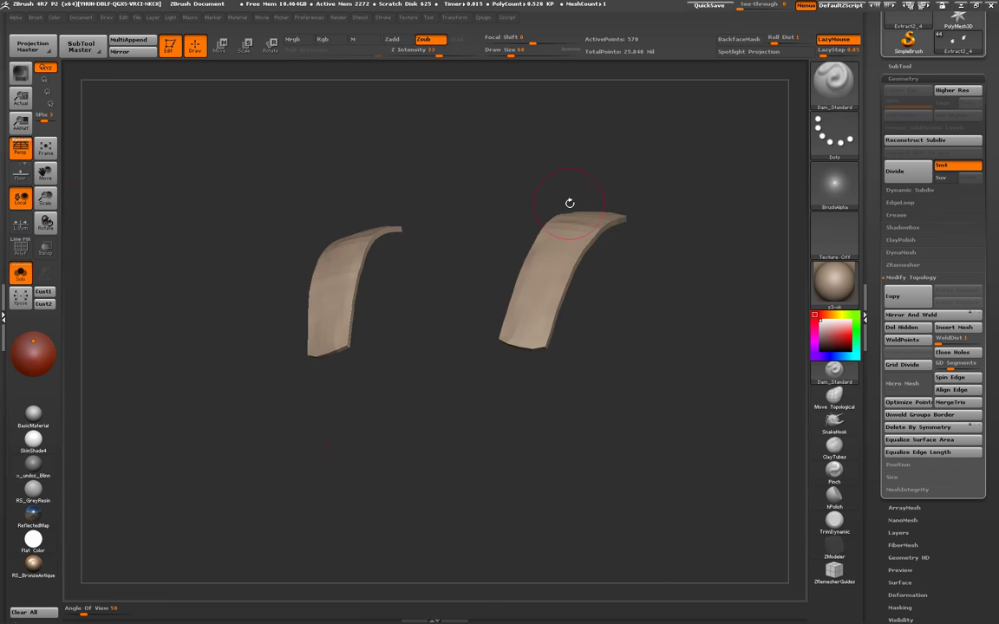
{"action": "key", "text": "ctrl+shift+s"}
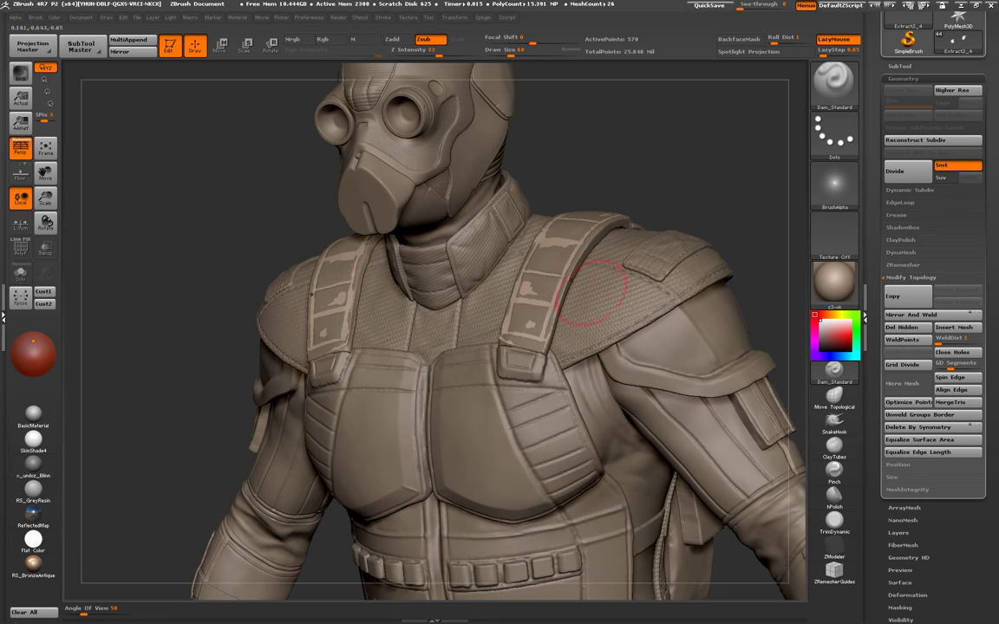
- Raise the mesh to its higher subdivision level with Ctrl+D
{"action": "left_click_drag", "start_coordinate": [684, 282], "coordinate": [575, 330]}
{"action": "key", "text": "ctrl+d"}
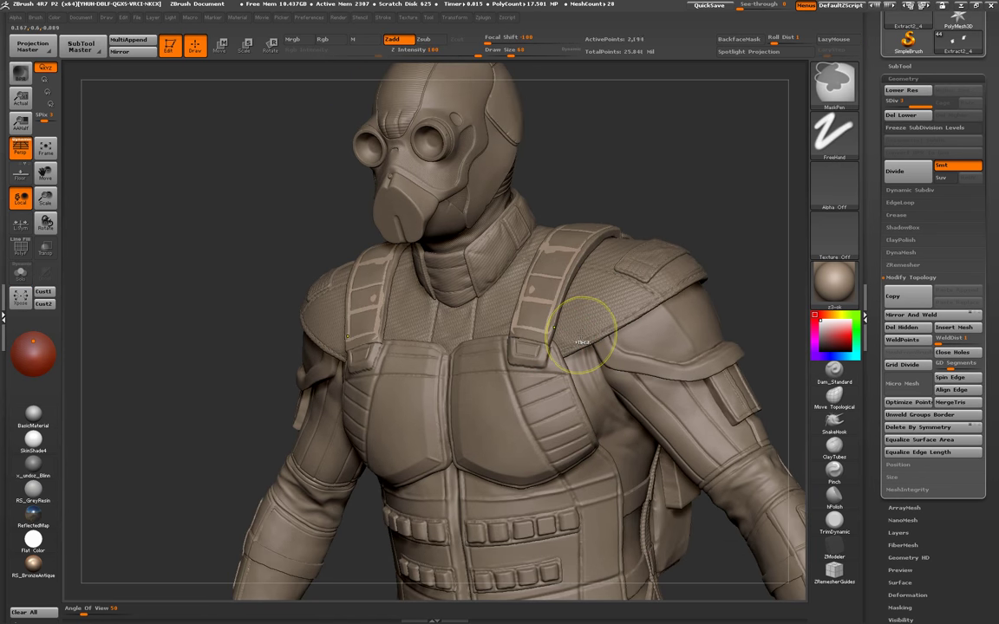
{"action": "left_click_drag", "start_coordinate": [641, 178], "coordinate": [627, 173]}
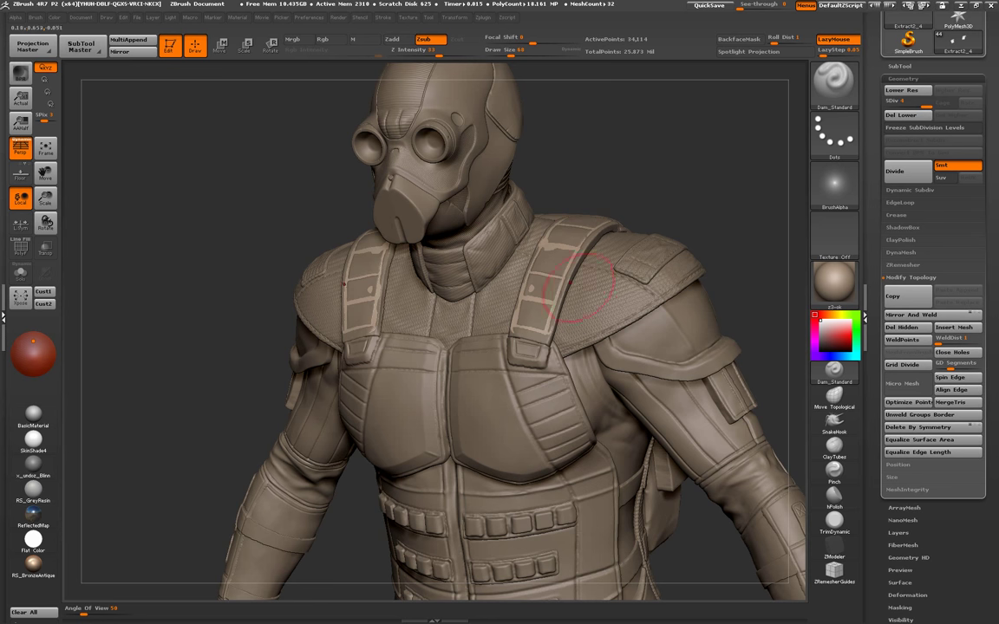
- Select the Extract2_3 then Extract2_4 strap subtools, soloed, framed and see-through
{"action": "left_click", "coordinate": [900, 66]}
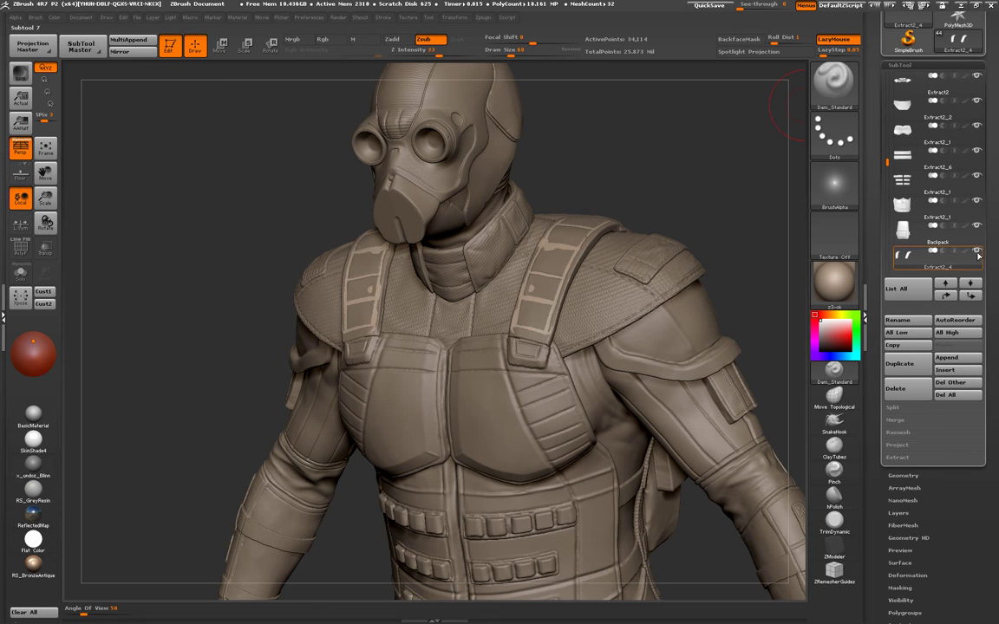
{"action": "key", "text": "ctrl+shift+s"}
{"action": "left_click", "coordinate": [903, 230]}
{"action": "mouse_move", "coordinate": [936, 230]}
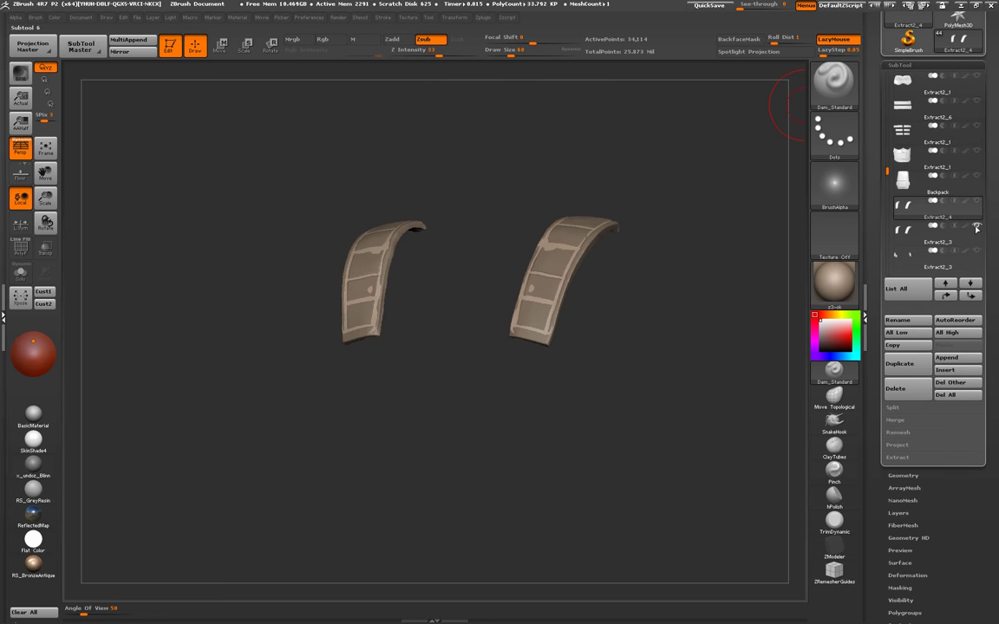
{"action": "left_click", "coordinate": [978, 208]}
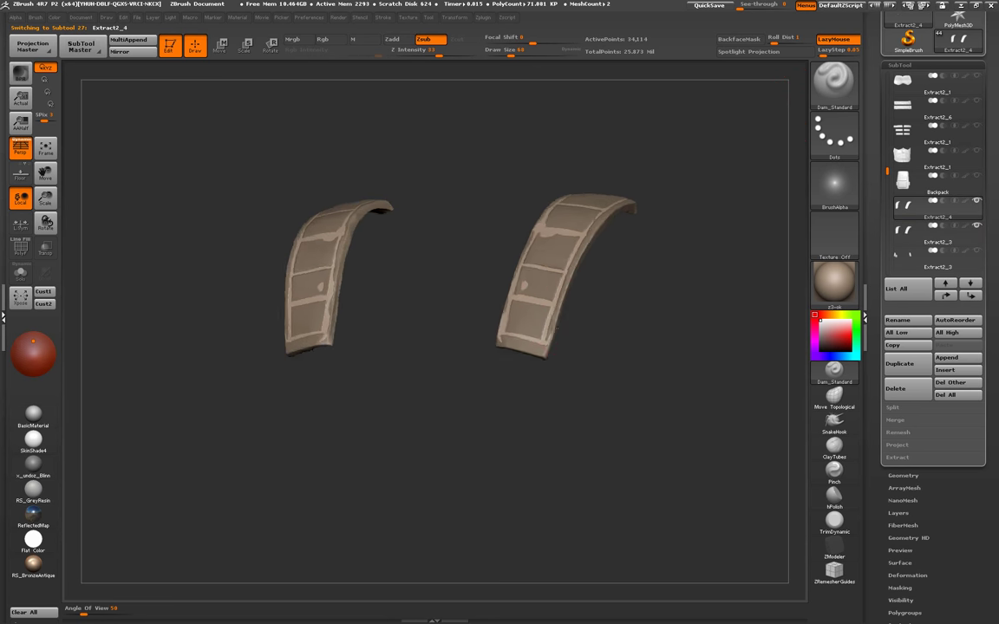
{"action": "key", "text": "f"}
{"action": "left_click", "coordinate": [45, 249]}
- Select the Move brush and orbit around both strap pieces to inspect them
{"action": "left_click_drag", "start_coordinate": [363, 367], "coordinate": [443, 392]}
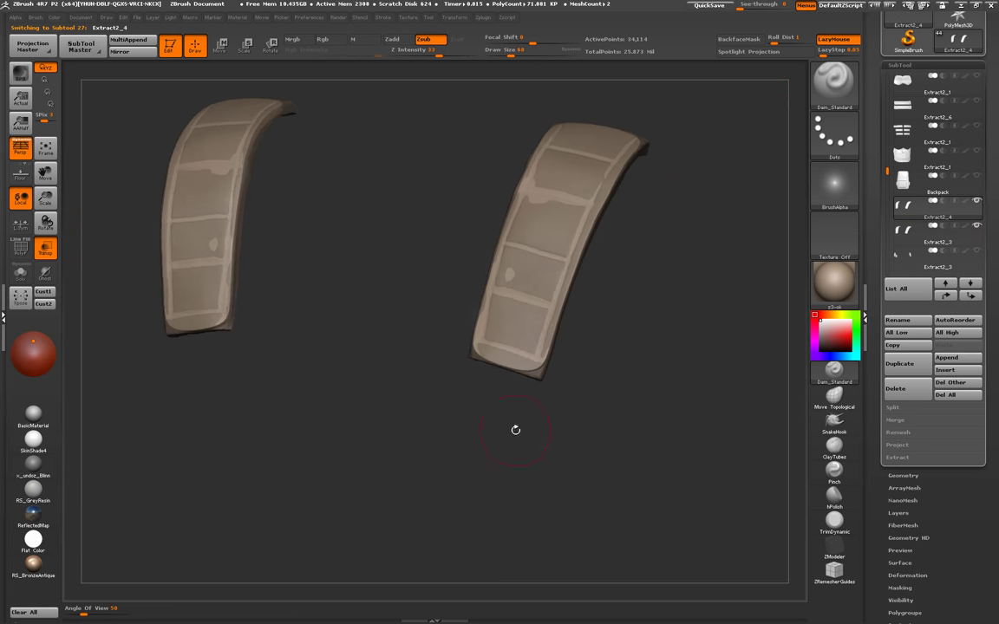
{"action": "key", "text": "shift"}
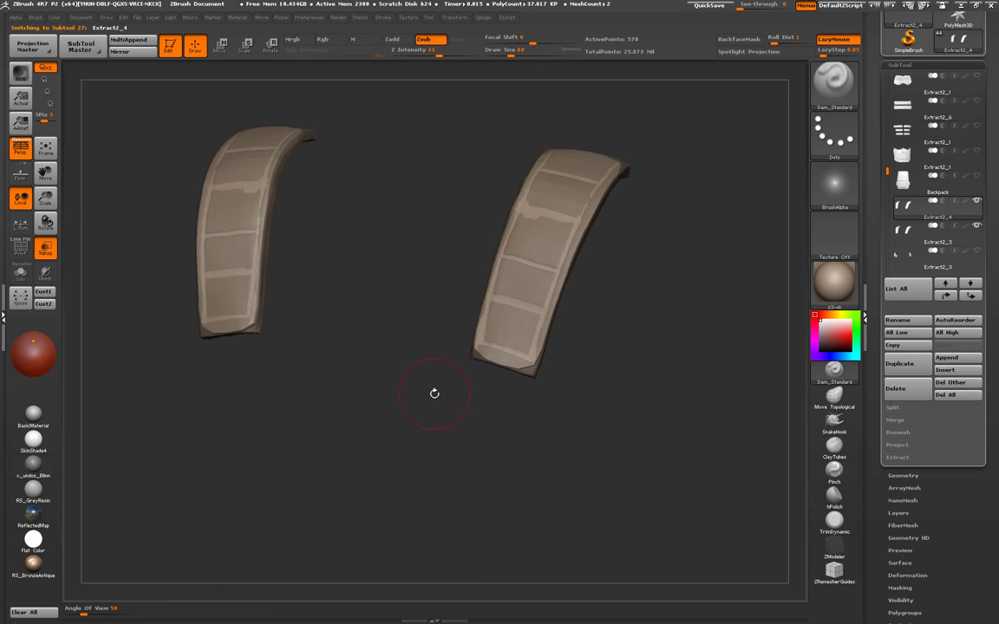
{"action": "key", "text": "b"}
{"action": "key", "text": "m"}
{"action": "key", "text": "v"}
{"action": "mouse_move", "coordinate": [477, 413]}
{"action": "left_mouse_down"}
{"action": "mouse_move", "coordinate": [449, 408]}
{"action": "mouse_move", "coordinate": [456, 415]}
{"action": "mouse_move", "coordinate": [464, 394]}
{"action": "mouse_move", "coordinate": [504, 368]}
{"action": "mouse_move", "coordinate": [471, 363]}
{"action": "mouse_move", "coordinate": [559, 369]}
{"action": "left_mouse_up"}
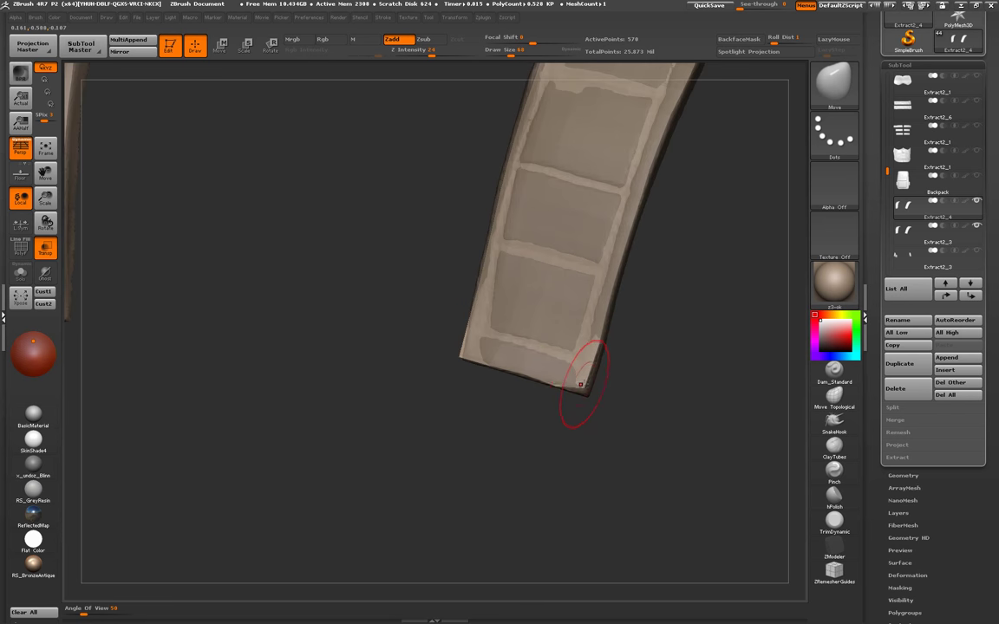
{"action": "left_click_drag", "start_coordinate": [596, 348], "coordinate": [528, 354]}
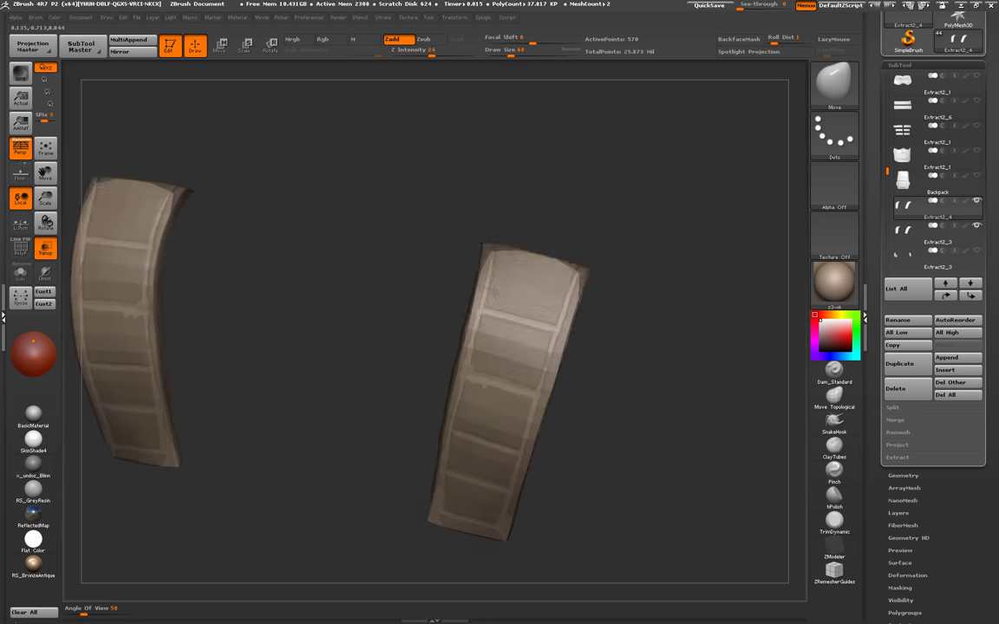
{"action": "mouse_move", "coordinate": [506, 309]}
{"action": "right_mouse_down"}
{"action": "mouse_move", "coordinate": [466, 317]}
{"action": "mouse_move", "coordinate": [456, 297]}
{"action": "mouse_move", "coordinate": [588, 362]}
{"action": "right_mouse_up"}
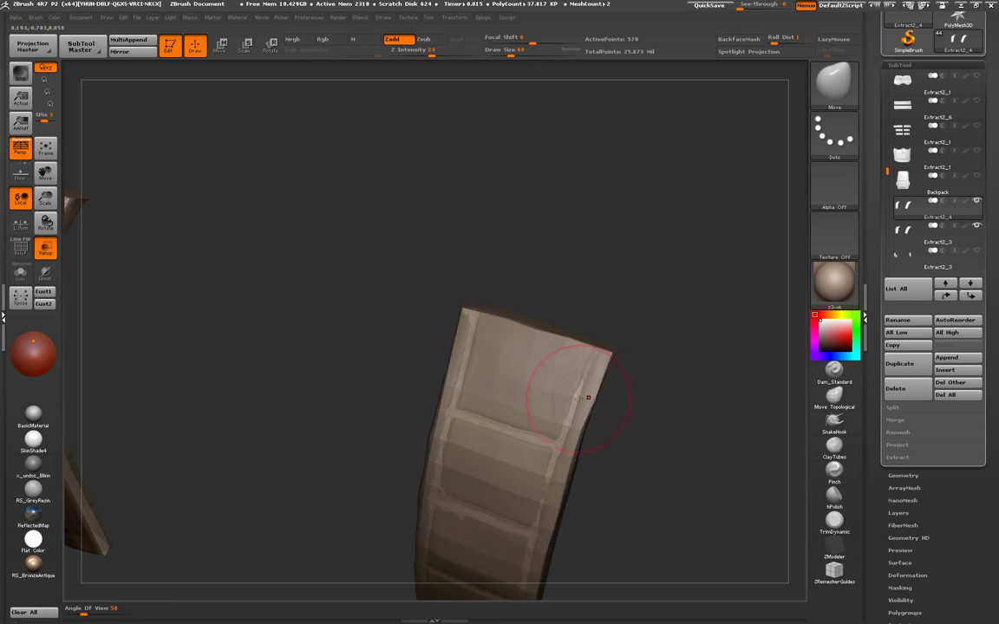
{"action": "right_click_drag", "start_coordinate": [582, 439], "coordinate": [643, 426]}
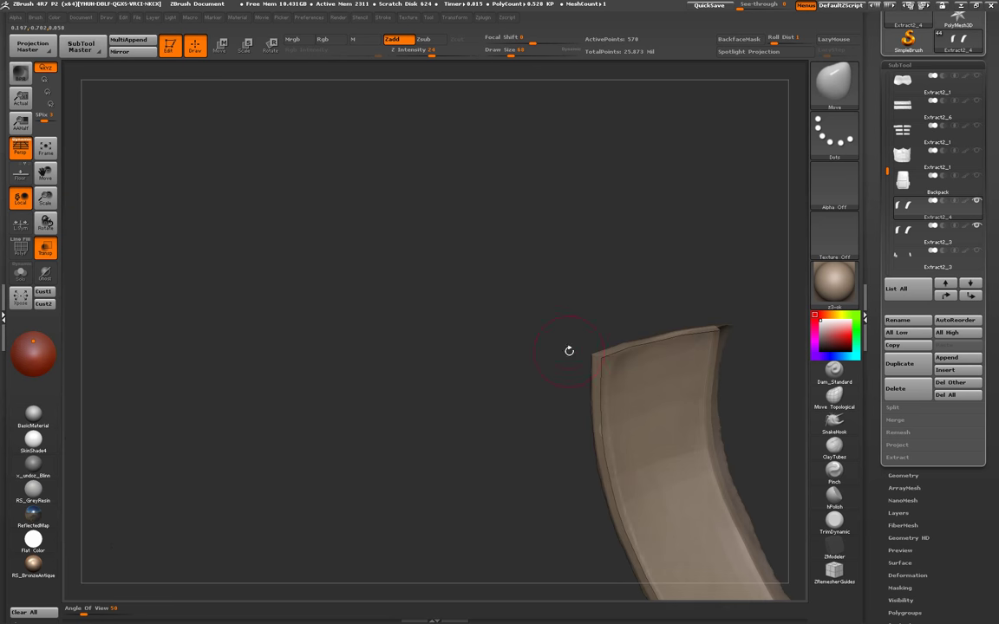
{"action": "left_click_drag", "start_coordinate": [561, 372], "coordinate": [675, 335]}
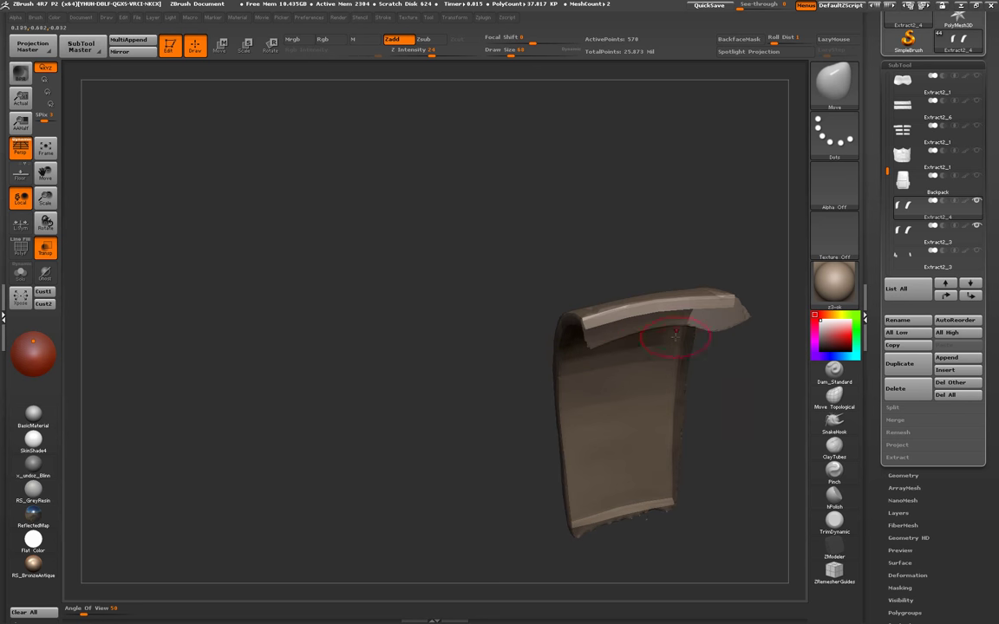
- Enlarge the brush to 136, frame the curved strip, and show the inner panels
{"action": "key", "text": "space"}
{"action": "mouse_move", "coordinate": [620, 309]}
{"action": "left_mouse_down"}
{"action": "mouse_move", "coordinate": [654, 307]}
{"action": "mouse_move", "coordinate": [485, 323]}
{"action": "left_mouse_up"}
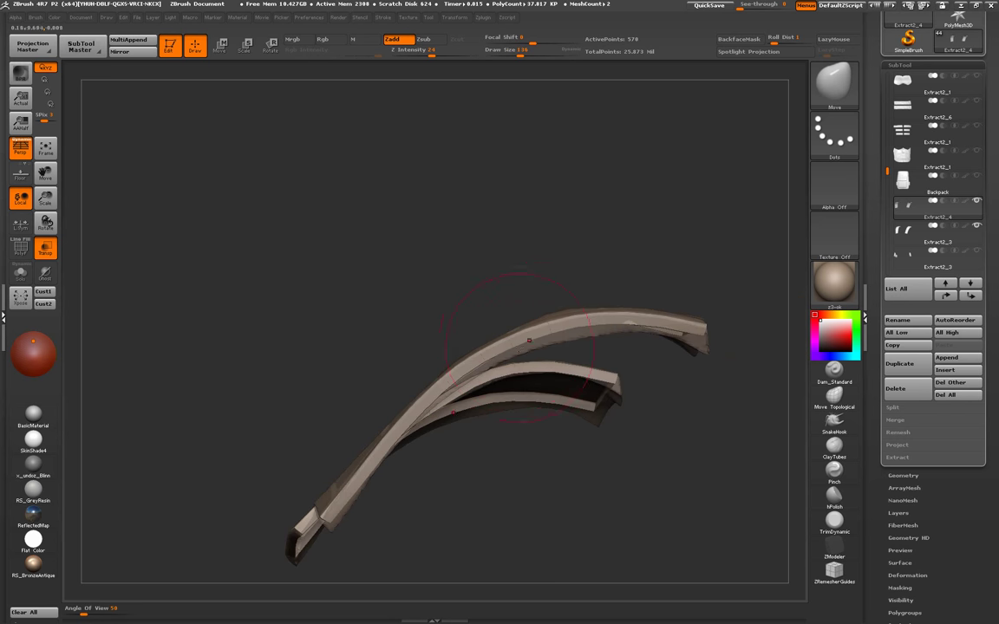
{"action": "key", "text": "f"}
{"action": "left_click_drag", "start_coordinate": [475, 357], "coordinate": [480, 405]}
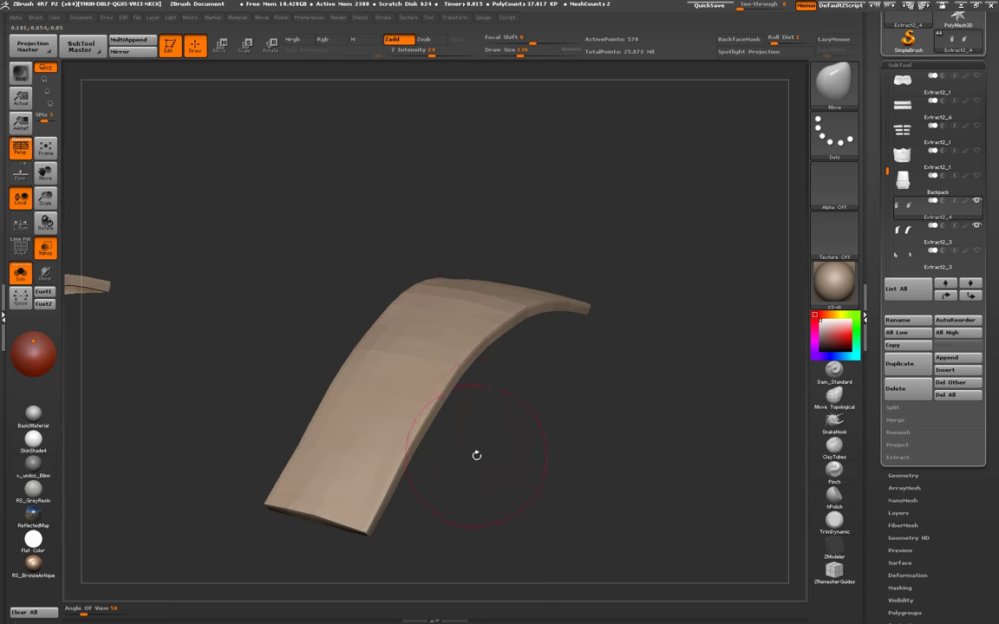
{"action": "mouse_move", "coordinate": [476, 455]}
{"action": "left_mouse_down"}
{"action": "mouse_move", "coordinate": [475, 504]}
{"action": "mouse_move", "coordinate": [550, 433]}
{"action": "mouse_move", "coordinate": [457, 416]}
{"action": "left_mouse_up"}
{"action": "key", "text": "shift+ctrl+s"}
- Shrink the brush to 65 and check the strip's lower corner and end
{"action": "key", "text": "space"}
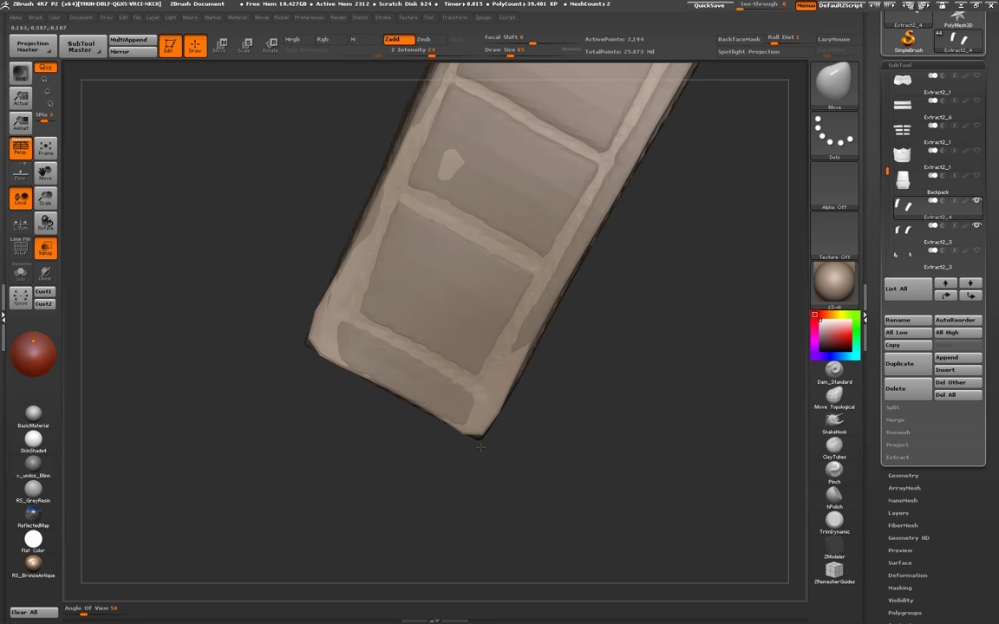
{"action": "left_click_drag", "start_coordinate": [501, 461], "coordinate": [488, 448]}
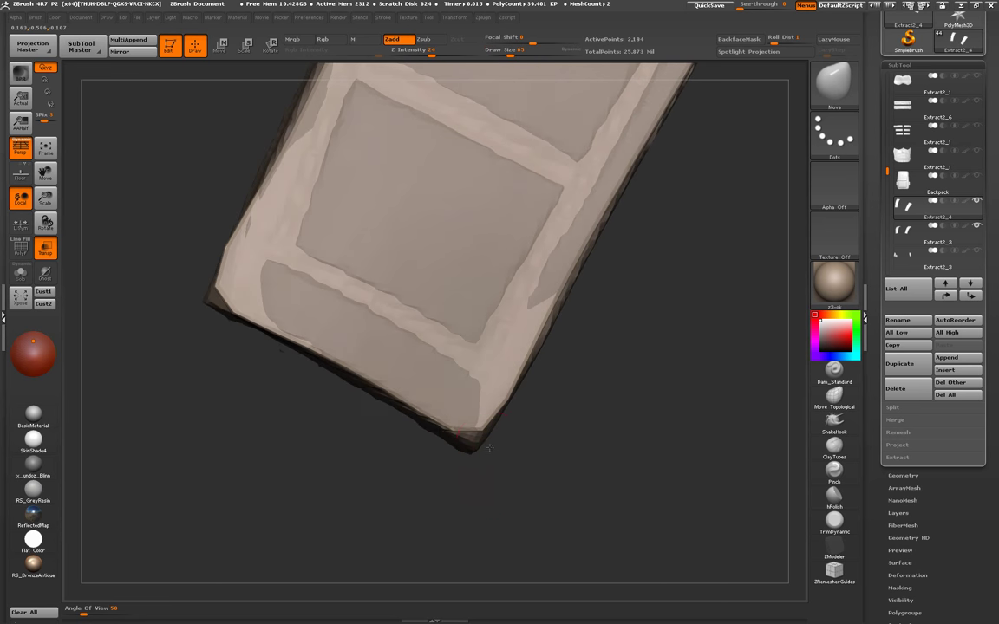
{"action": "left_click_drag", "start_coordinate": [454, 428], "coordinate": [464, 411]}
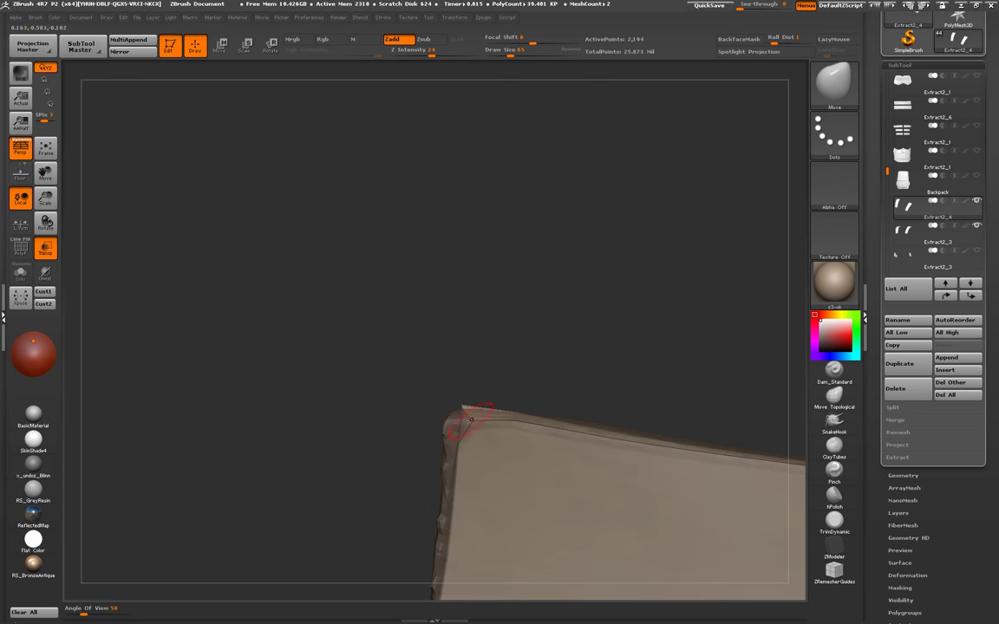
{"action": "left_click_drag", "start_coordinate": [303, 364], "coordinate": [457, 424]}
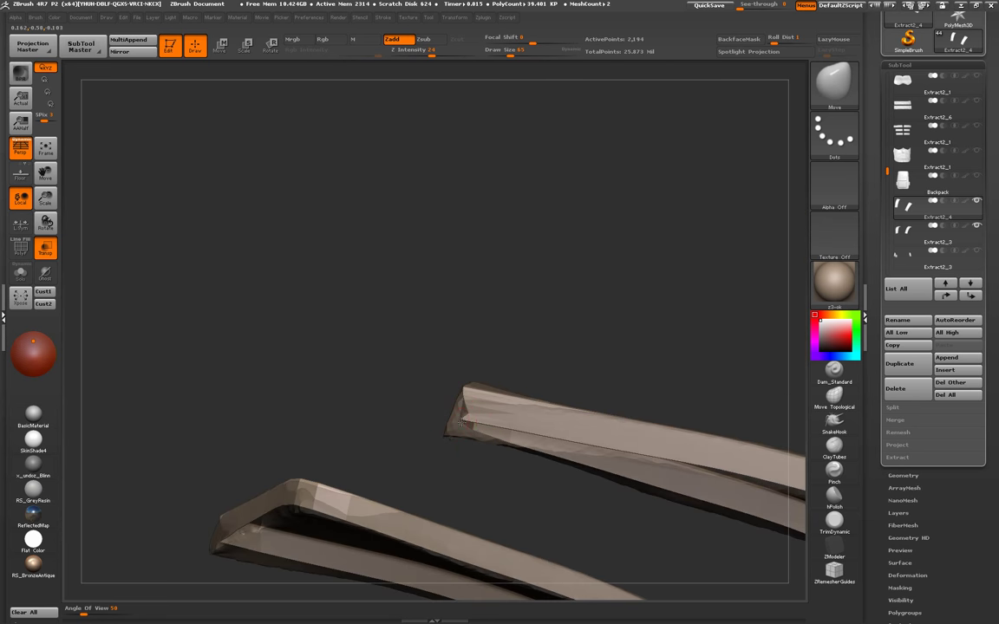
{"action": "left_click_drag", "start_coordinate": [448, 405], "coordinate": [479, 463]}
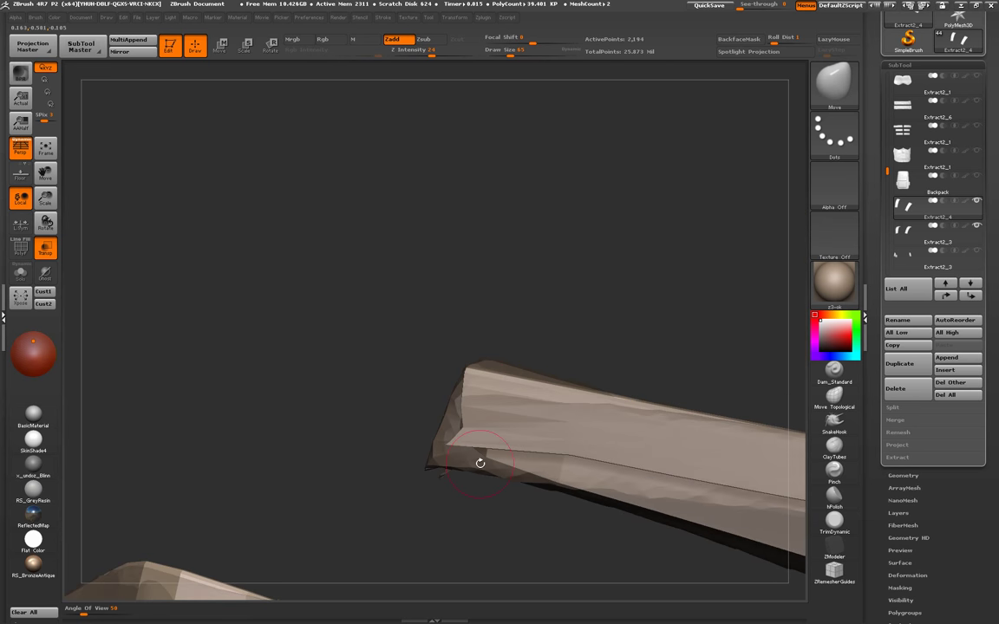
{"action": "mouse_move", "coordinate": [410, 389]}
{"action": "left_mouse_down"}
{"action": "mouse_move", "coordinate": [527, 419]}
{"action": "mouse_move", "coordinate": [481, 422]}
{"action": "mouse_move", "coordinate": [378, 346]}
{"action": "mouse_move", "coordinate": [390, 373]}
{"action": "mouse_move", "coordinate": [380, 372]}
{"action": "mouse_move", "coordinate": [365, 460]}
{"action": "mouse_move", "coordinate": [369, 439]}
{"action": "mouse_move", "coordinate": [315, 438]}
{"action": "mouse_move", "coordinate": [333, 346]}
{"action": "mouse_move", "coordinate": [382, 425]}
{"action": "mouse_move", "coordinate": [366, 497]}
{"action": "mouse_move", "coordinate": [416, 465]}
{"action": "mouse_move", "coordinate": [522, 455]}
{"action": "mouse_move", "coordinate": [457, 313]}
{"action": "mouse_move", "coordinate": [494, 326]}
{"action": "left_mouse_up"}
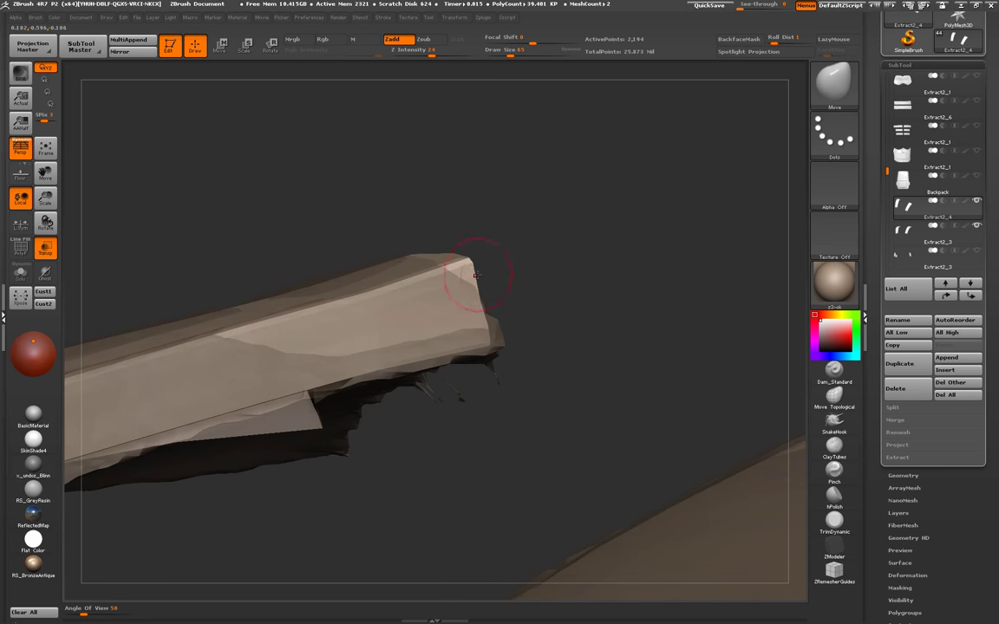
- Inspect the strip's panel face and corner over the shoulder, enlarging the brush to 128
{"action": "mouse_move", "coordinate": [475, 275]}
{"action": "left_mouse_down"}
{"action": "mouse_move", "coordinate": [495, 301]}
{"action": "mouse_move", "coordinate": [473, 276]}
{"action": "mouse_move", "coordinate": [489, 293]}
{"action": "left_mouse_up"}
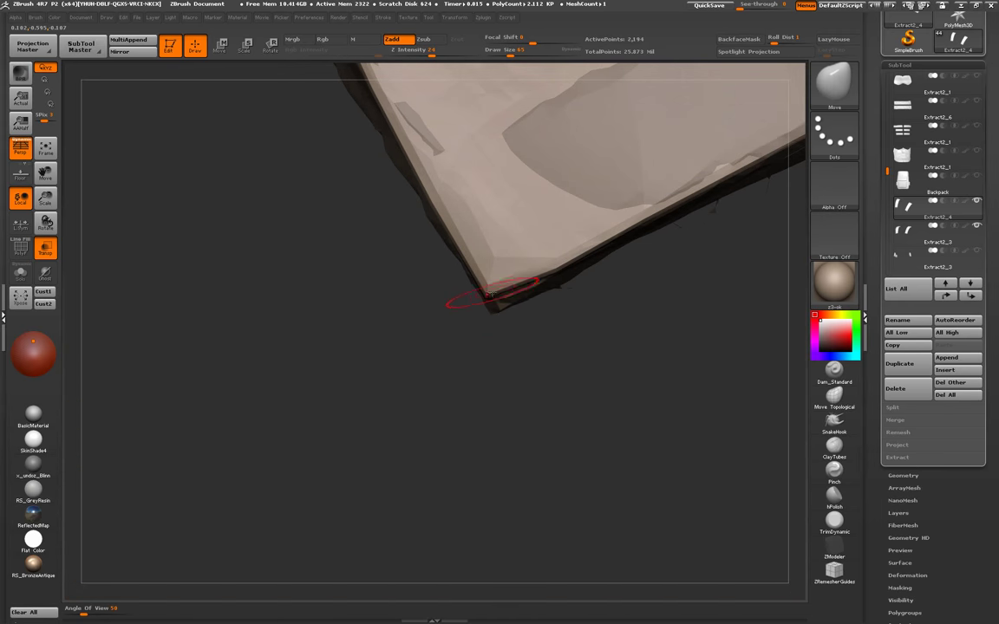
{"action": "left_click_drag", "start_coordinate": [555, 252], "coordinate": [475, 183]}
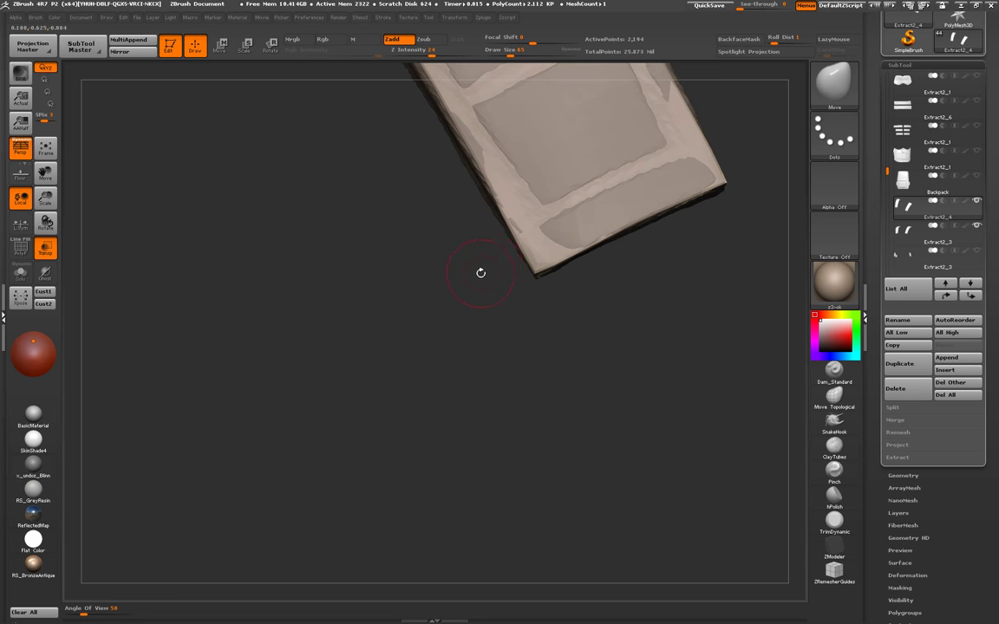
{"action": "mouse_move", "coordinate": [476, 278]}
{"action": "left_mouse_down"}
{"action": "mouse_move", "coordinate": [546, 268]}
{"action": "mouse_move", "coordinate": [560, 336]}
{"action": "mouse_move", "coordinate": [541, 286]}
{"action": "mouse_move", "coordinate": [584, 293]}
{"action": "mouse_move", "coordinate": [547, 330]}
{"action": "mouse_move", "coordinate": [538, 322]}
{"action": "left_mouse_up"}
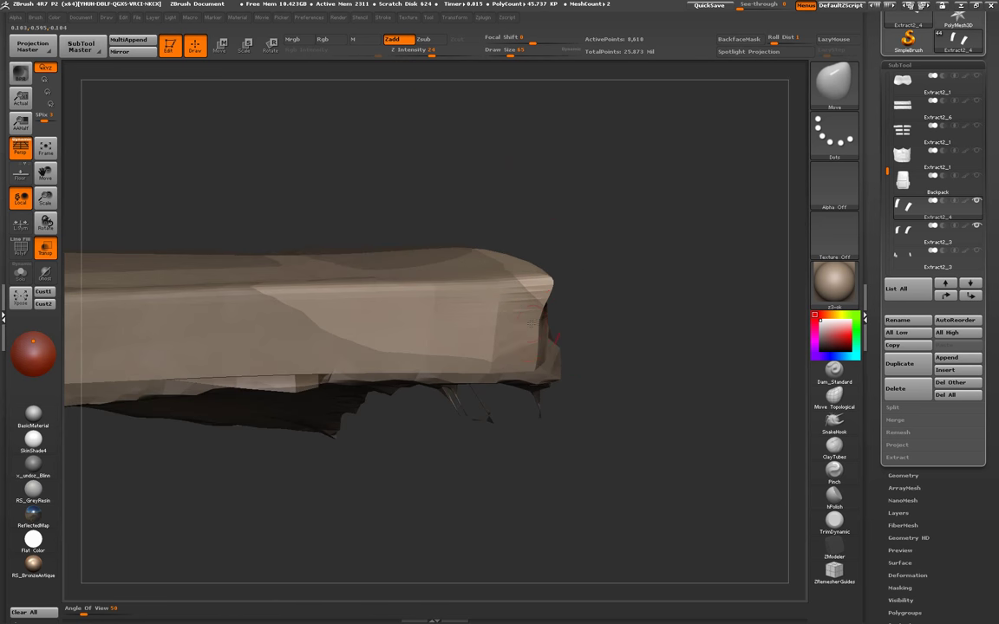
{"action": "key", "text": "space"}
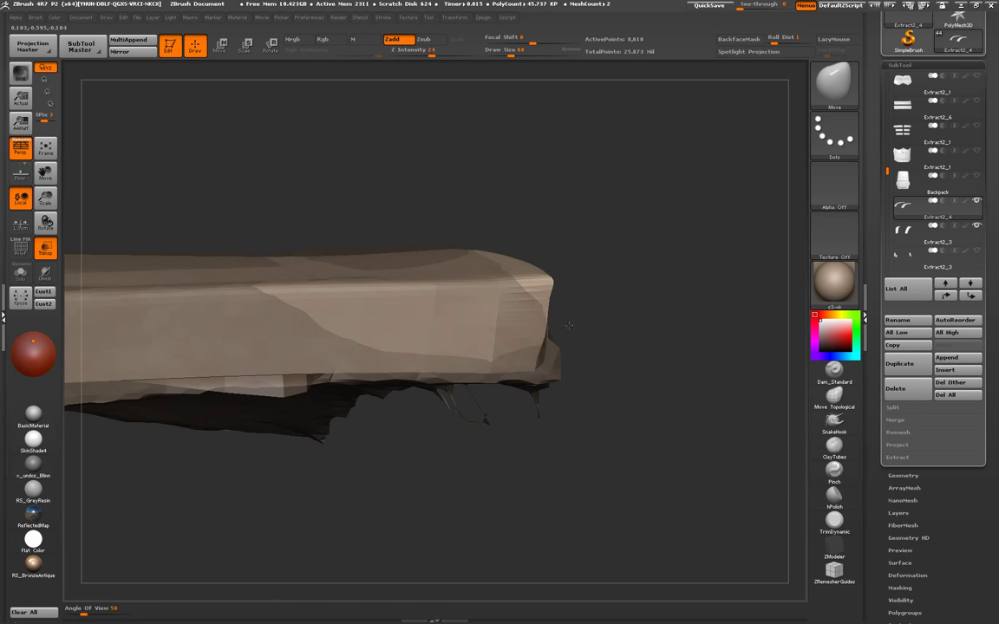
{"action": "mouse_move", "coordinate": [544, 336]}
{"action": "left_mouse_down"}
{"action": "mouse_move", "coordinate": [576, 463]}
{"action": "mouse_move", "coordinate": [529, 363]}
{"action": "mouse_move", "coordinate": [457, 285]}
{"action": "mouse_move", "coordinate": [518, 357]}
{"action": "mouse_move", "coordinate": [507, 323]}
{"action": "mouse_move", "coordinate": [514, 329]}
{"action": "mouse_move", "coordinate": [490, 343]}
{"action": "mouse_move", "coordinate": [498, 335]}
{"action": "mouse_move", "coordinate": [479, 333]}
{"action": "mouse_move", "coordinate": [534, 207]}
{"action": "mouse_move", "coordinate": [524, 207]}
{"action": "mouse_move", "coordinate": [499, 308]}
{"action": "mouse_move", "coordinate": [390, 301]}
{"action": "mouse_move", "coordinate": [243, 328]}
{"action": "mouse_move", "coordinate": [529, 378]}
{"action": "mouse_move", "coordinate": [556, 321]}
{"action": "mouse_move", "coordinate": [537, 326]}
{"action": "mouse_move", "coordinate": [559, 355]}
{"action": "mouse_move", "coordinate": [546, 397]}
{"action": "left_mouse_up"}
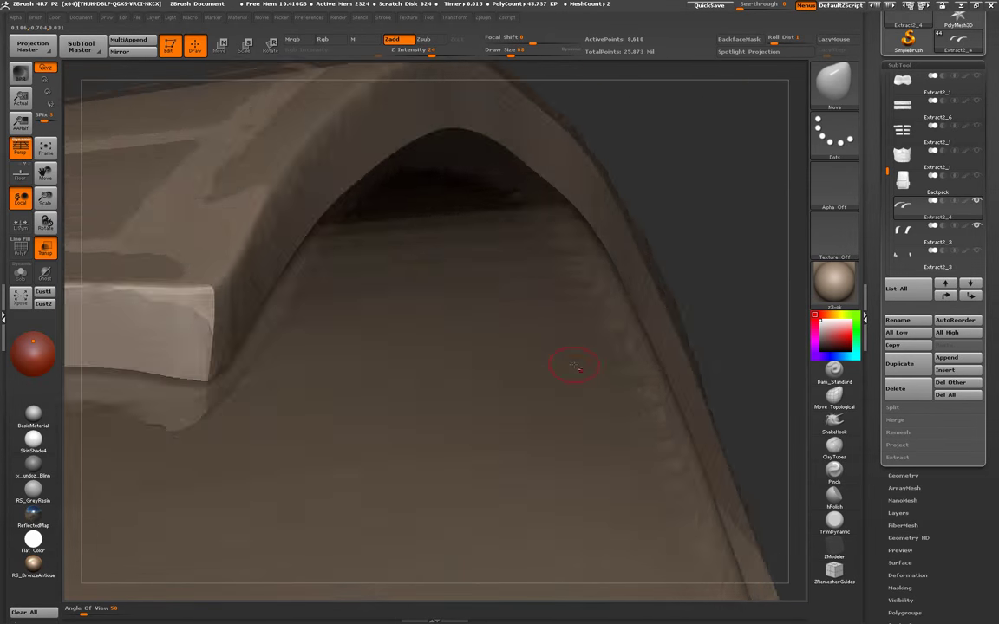
{"action": "mouse_move", "coordinate": [568, 356]}
{"action": "left_mouse_down"}
{"action": "mouse_move", "coordinate": [447, 295]}
{"action": "mouse_move", "coordinate": [406, 306]}
{"action": "mouse_move", "coordinate": [401, 290]}
{"action": "mouse_move", "coordinate": [365, 317]}
{"action": "mouse_move", "coordinate": [331, 312]}
{"action": "mouse_move", "coordinate": [371, 223]}
{"action": "mouse_move", "coordinate": [366, 250]}
{"action": "mouse_move", "coordinate": [463, 336]}
{"action": "mouse_move", "coordinate": [498, 333]}
{"action": "left_mouse_up"}
{"action": "key", "text": "space"}
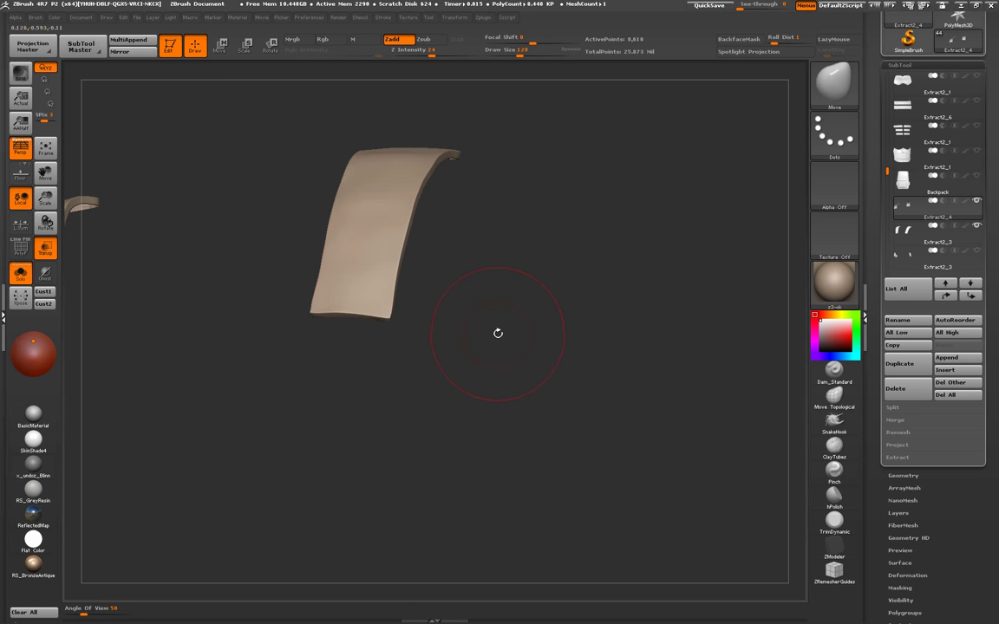
{"action": "mouse_move", "coordinate": [404, 336]}
{"action": "left_mouse_down"}
{"action": "mouse_move", "coordinate": [485, 456]}
{"action": "mouse_move", "coordinate": [373, 348]}
{"action": "left_mouse_up"}
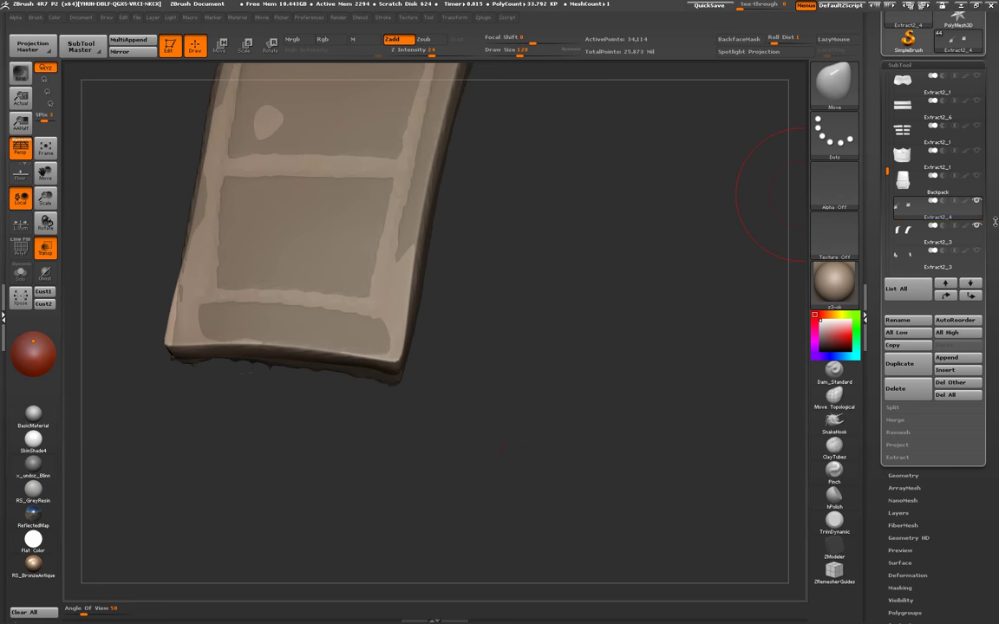
- Select Extract2_3 and hide it, then zoom out around the shoulder
{"action": "left_click", "coordinate": [972, 228]}
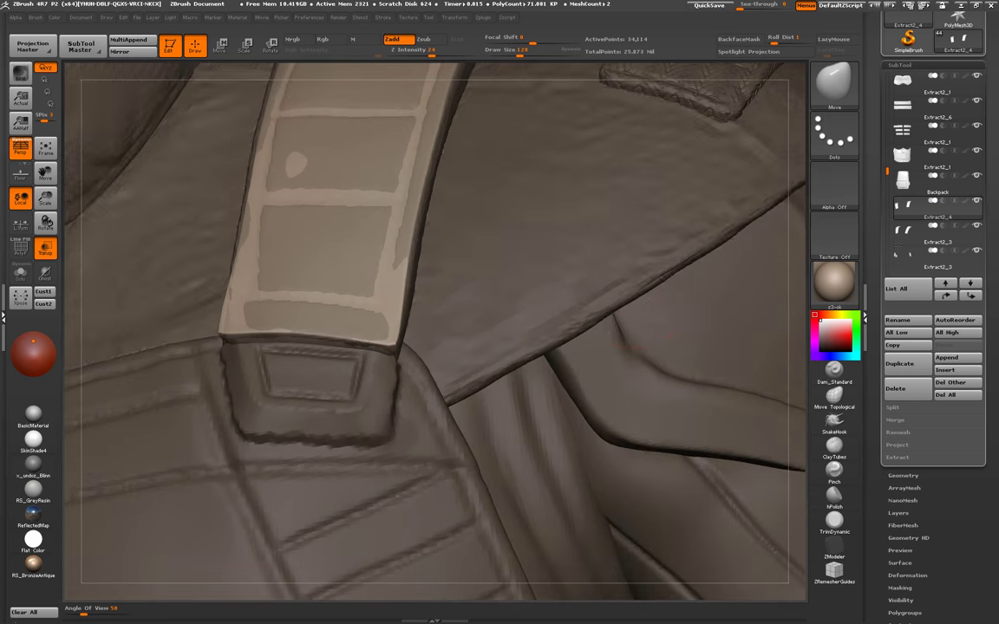
{"action": "left_click", "coordinate": [972, 228]}
{"action": "right_click_drag", "start_coordinate": [399, 347], "coordinate": [553, 169], "text": "ctrl"}
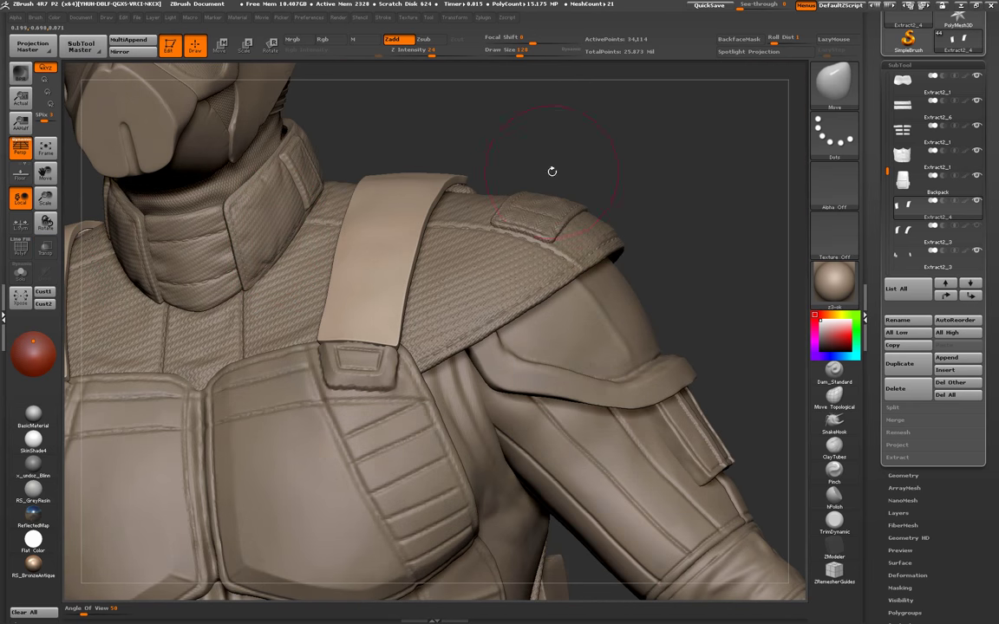
{"action": "mouse_move", "coordinate": [553, 169]}
{"action": "left_mouse_down"}
{"action": "mouse_move", "coordinate": [533, 291]}
{"action": "mouse_move", "coordinate": [521, 234]}
{"action": "left_mouse_up"}
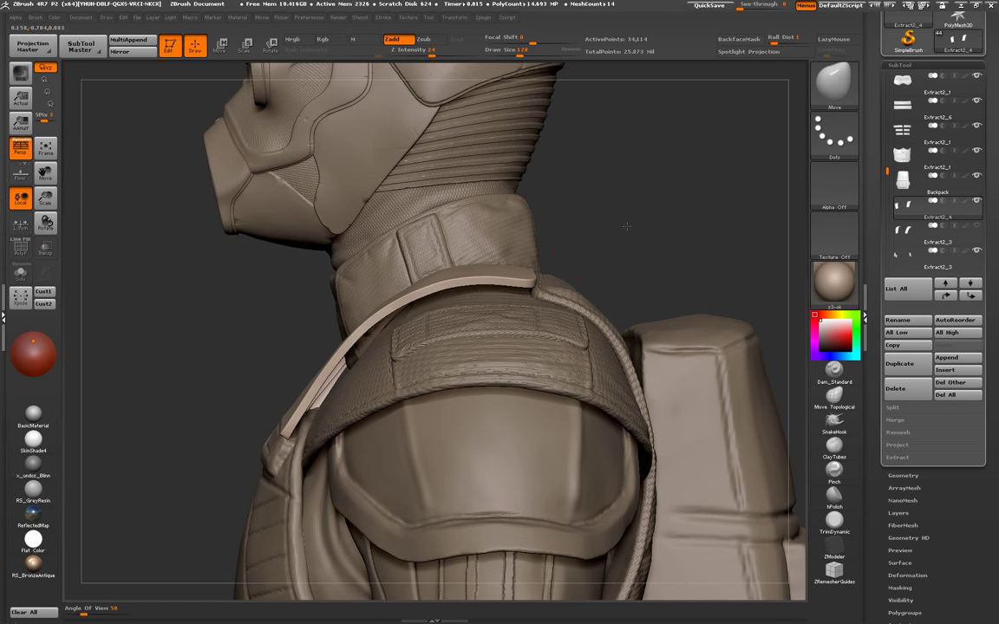
- Switch to the Move Topological brush and set its size to about 311, then 217
{"action": "left_click_drag", "start_coordinate": [626, 227], "coordinate": [611, 257]}
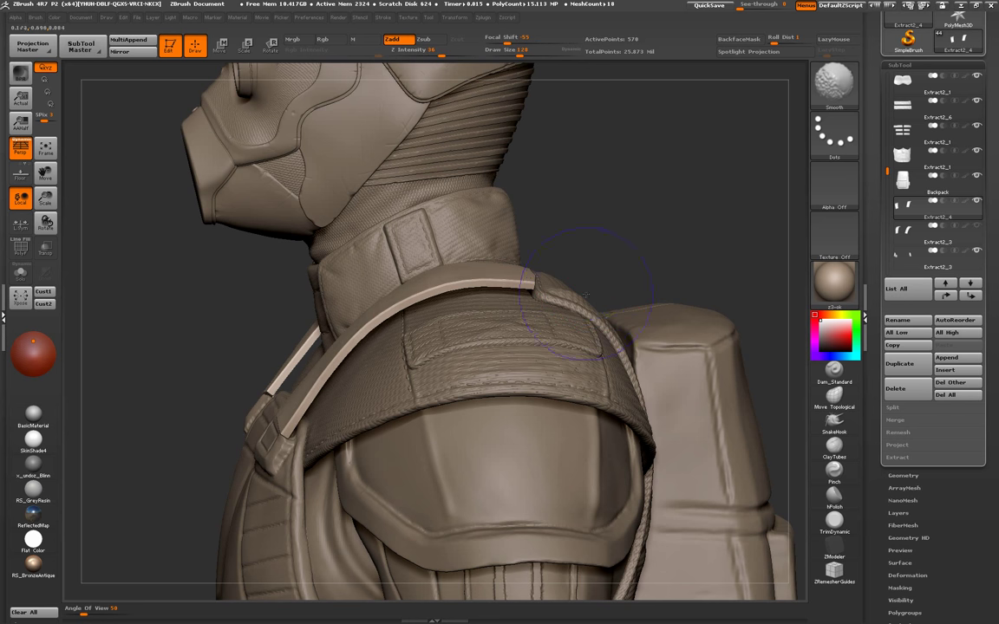
{"action": "left_click", "coordinate": [835, 411]}
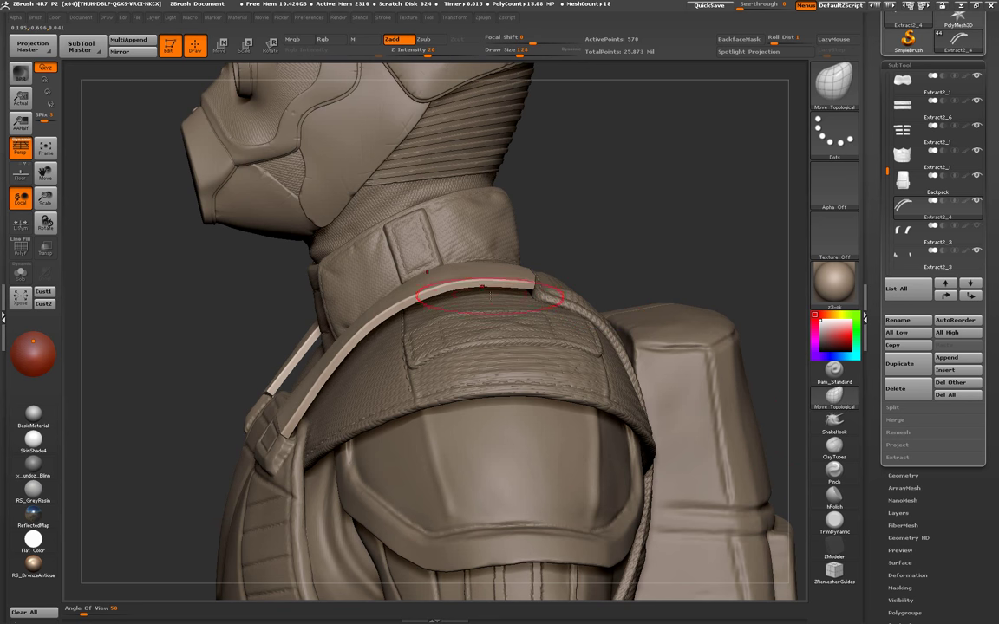
{"action": "key", "text": "space"}
{"action": "mouse_move", "coordinate": [482, 287]}
{"action": "left_mouse_down"}
{"action": "mouse_move", "coordinate": [451, 295]}
{"action": "mouse_move", "coordinate": [503, 329]}
{"action": "mouse_move", "coordinate": [423, 256]}
{"action": "mouse_move", "coordinate": [535, 379]}
{"action": "mouse_move", "coordinate": [382, 473]}
{"action": "mouse_move", "coordinate": [512, 379]}
{"action": "mouse_move", "coordinate": [468, 480]}
{"action": "mouse_move", "coordinate": [451, 374]}
{"action": "mouse_move", "coordinate": [431, 357]}
{"action": "left_mouse_up"}
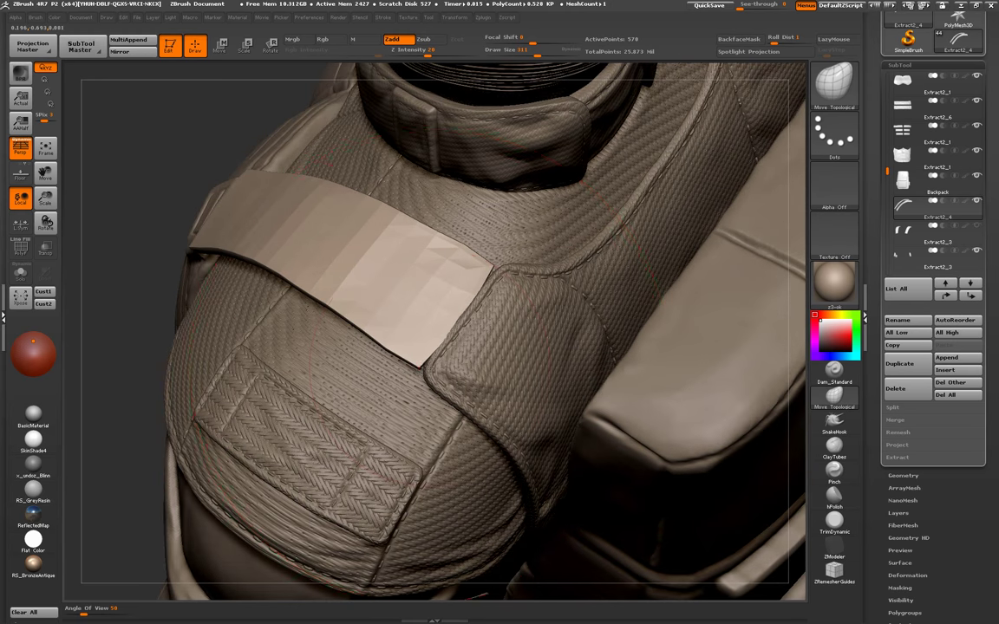
{"action": "key", "text": "space"}
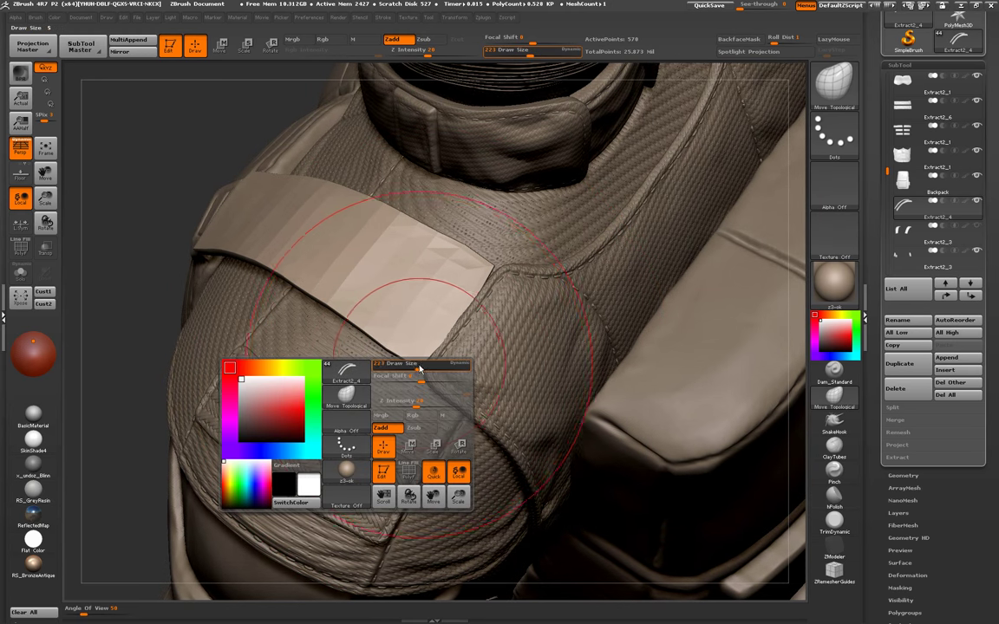
{"action": "left_click_drag", "start_coordinate": [425, 367], "coordinate": [403, 368]}
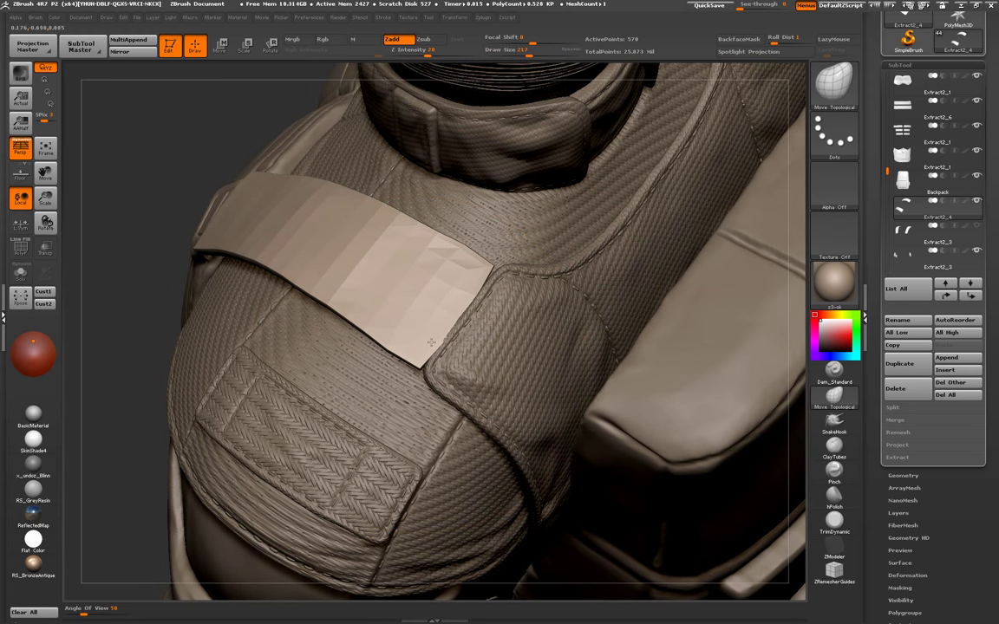
- Shrink the brush to about 62 and inspect the strap on the shoulder pad
{"action": "left_click_drag", "start_coordinate": [440, 344], "coordinate": [406, 379]}
{"action": "key", "text": "space"}
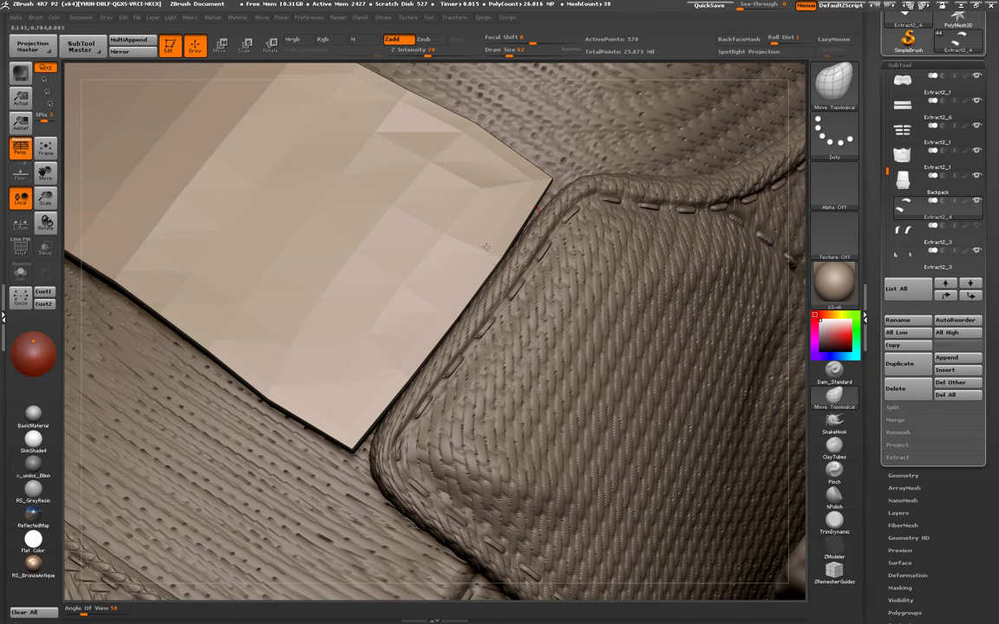
{"action": "mouse_move", "coordinate": [486, 247]}
{"action": "left_mouse_down"}
{"action": "mouse_move", "coordinate": [455, 252]}
{"action": "mouse_move", "coordinate": [457, 234]}
{"action": "mouse_move", "coordinate": [471, 247]}
{"action": "mouse_move", "coordinate": [457, 223]}
{"action": "left_mouse_up"}
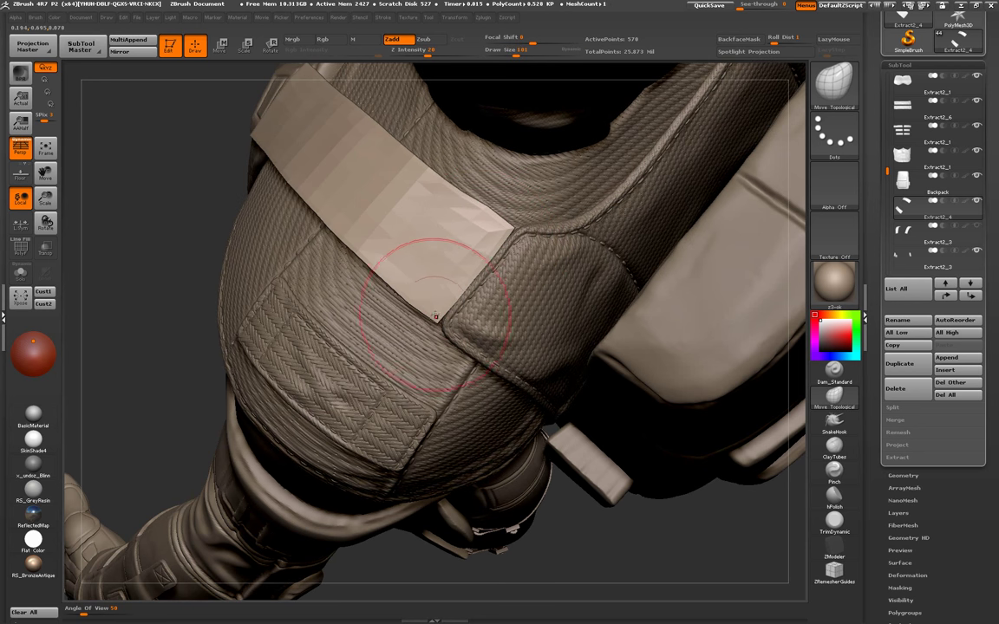
{"action": "mouse_move", "coordinate": [431, 308]}
{"action": "left_mouse_down"}
{"action": "mouse_move", "coordinate": [522, 334]}
{"action": "mouse_move", "coordinate": [404, 258]}
{"action": "mouse_move", "coordinate": [424, 290]}
{"action": "mouse_move", "coordinate": [390, 314]}
{"action": "mouse_move", "coordinate": [382, 238]}
{"action": "mouse_move", "coordinate": [408, 308]}
{"action": "mouse_move", "coordinate": [431, 302]}
{"action": "left_mouse_up"}
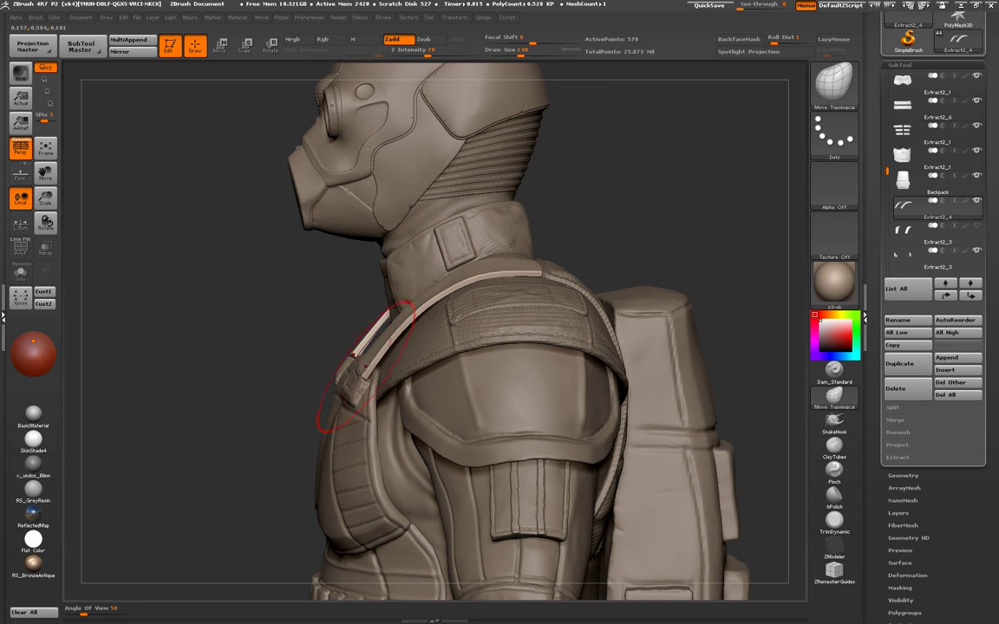
{"action": "mouse_move", "coordinate": [347, 317]}
{"action": "left_mouse_down"}
{"action": "mouse_move", "coordinate": [353, 361]}
{"action": "mouse_move", "coordinate": [321, 330]}
{"action": "mouse_move", "coordinate": [350, 320]}
{"action": "left_mouse_up"}
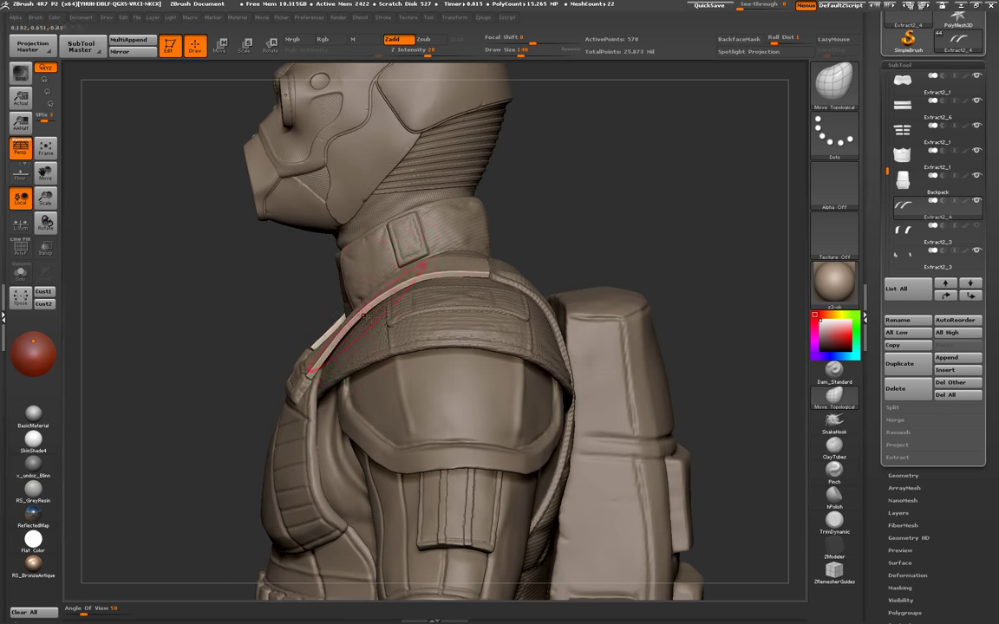
{"action": "left_click_drag", "start_coordinate": [400, 284], "coordinate": [400, 364], "text": "alt"}
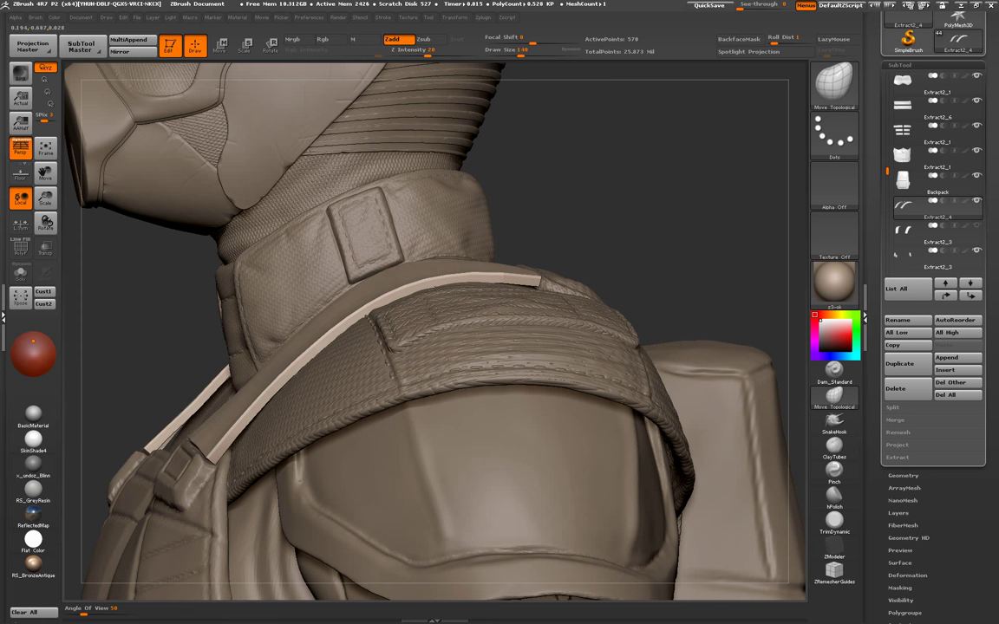
{"action": "mouse_move", "coordinate": [451, 286]}
{"action": "left_mouse_down"}
{"action": "mouse_move", "coordinate": [500, 284]}
{"action": "mouse_move", "coordinate": [355, 256]}
{"action": "left_mouse_up"}
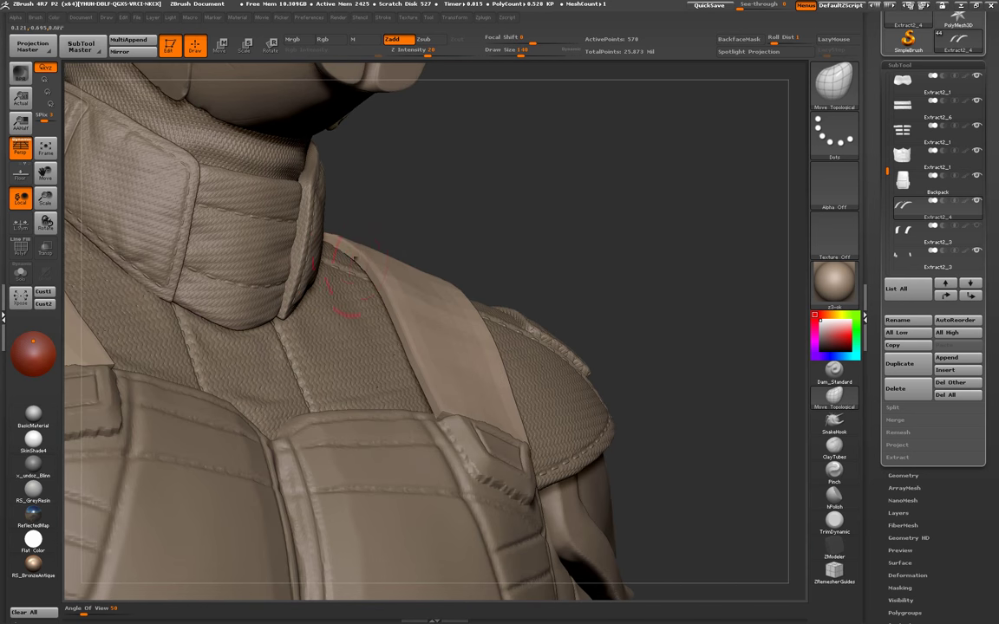
{"action": "left_click_drag", "start_coordinate": [355, 259], "coordinate": [375, 283]}
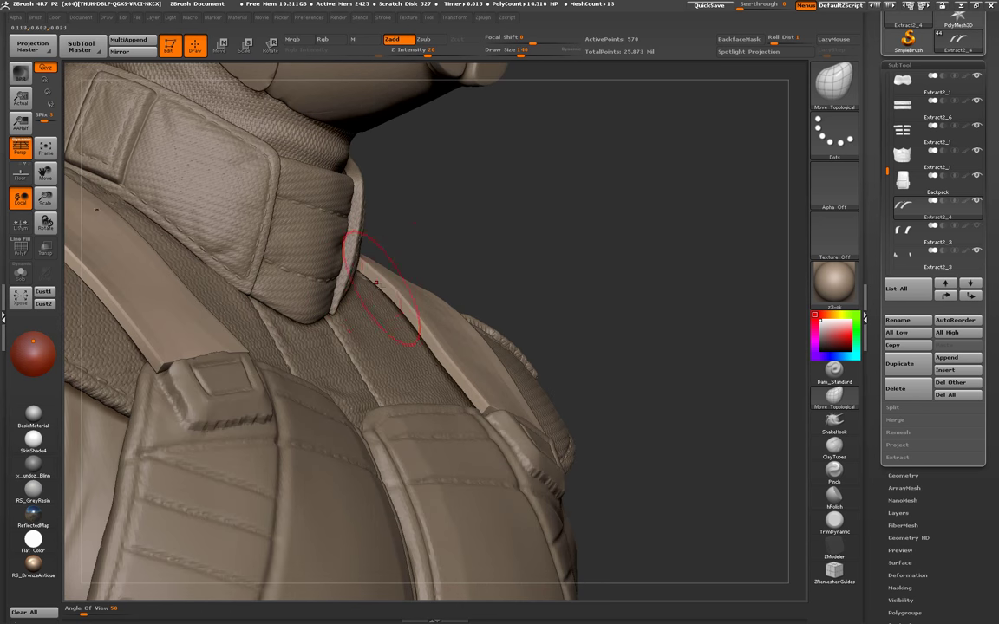
{"action": "key", "text": "space"}
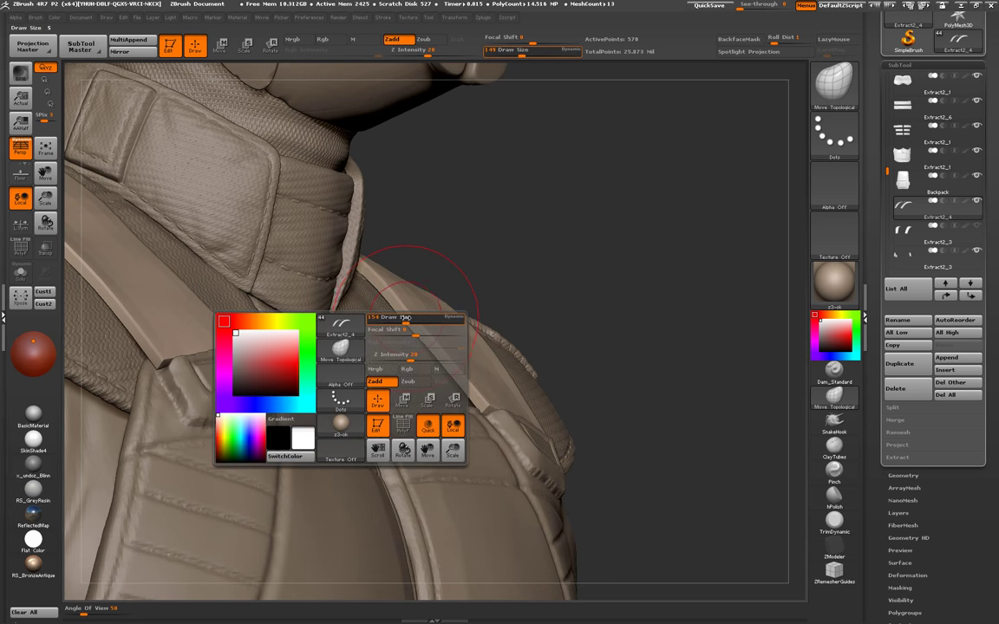
{"action": "left_click_drag", "start_coordinate": [399, 322], "coordinate": [390, 293]}
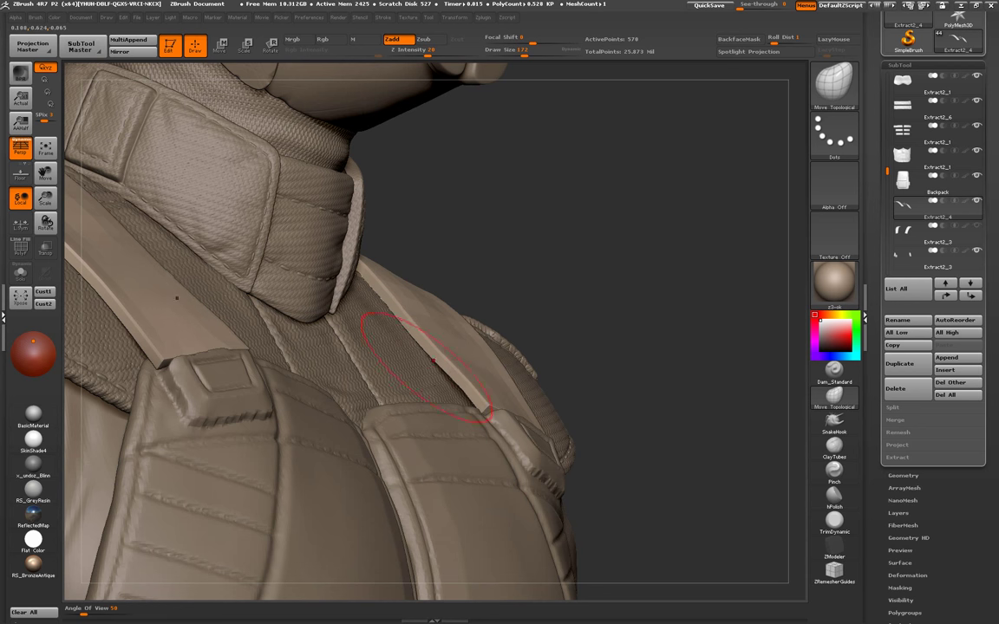
{"action": "left_click_drag", "start_coordinate": [434, 360], "coordinate": [467, 401]}
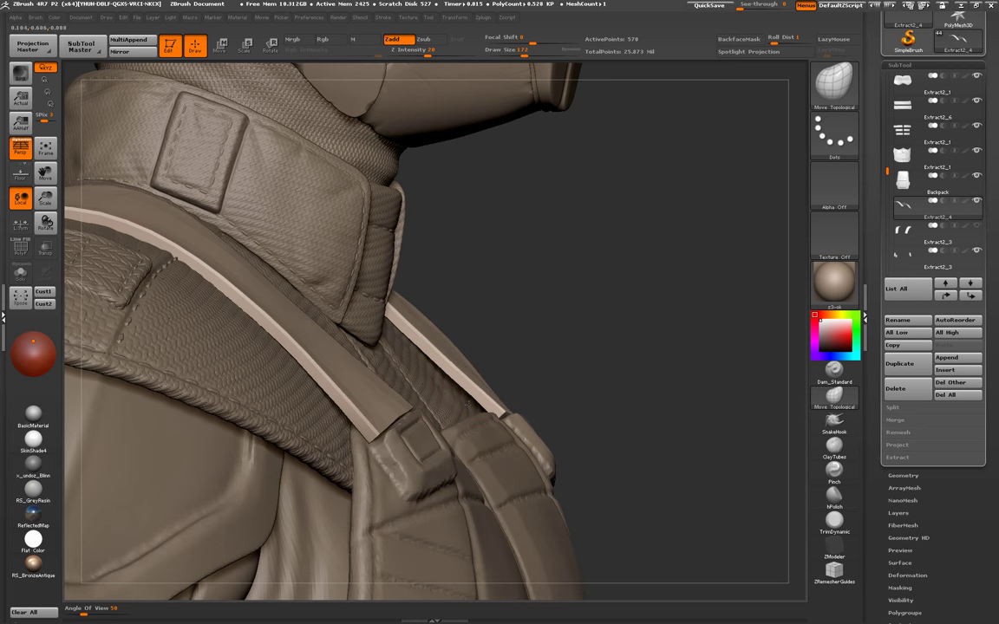
{"action": "mouse_move", "coordinate": [449, 377]}
{"action": "left_mouse_down"}
{"action": "mouse_move", "coordinate": [468, 381]}
{"action": "mouse_move", "coordinate": [340, 309]}
{"action": "left_mouse_up"}
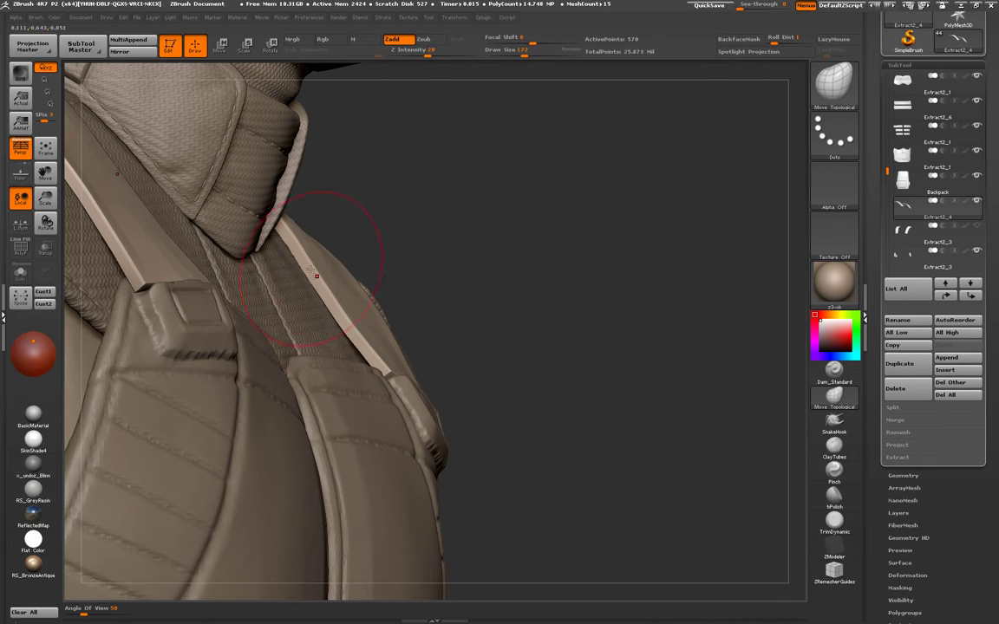
{"action": "mouse_move", "coordinate": [316, 276]}
{"action": "left_mouse_down"}
{"action": "mouse_move", "coordinate": [324, 357]}
{"action": "mouse_move", "coordinate": [271, 415]}
{"action": "left_mouse_up"}
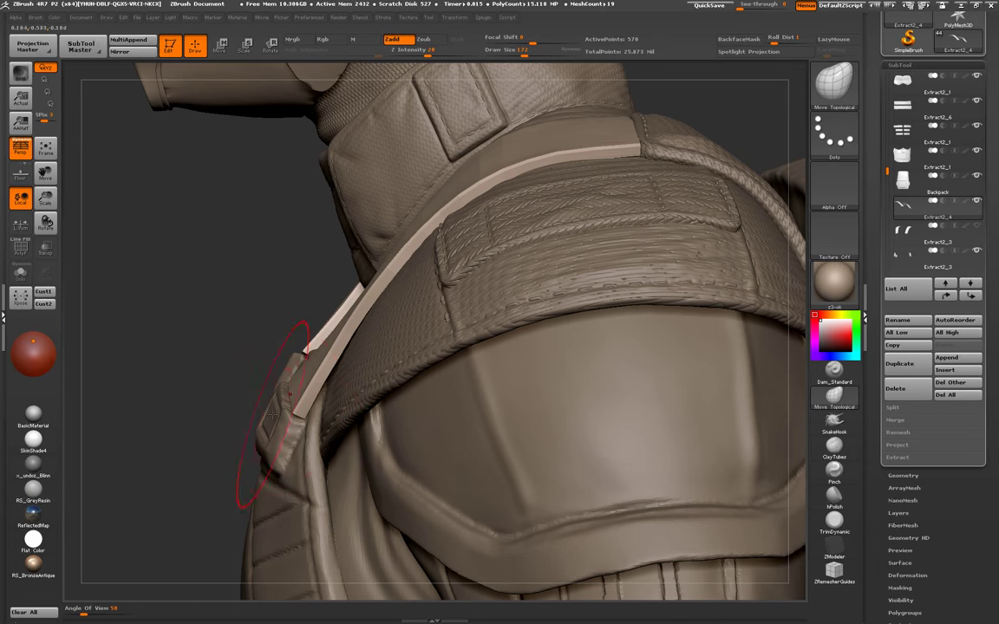
{"action": "mouse_move", "coordinate": [348, 303]}
{"action": "left_mouse_down"}
{"action": "mouse_move", "coordinate": [314, 375]}
{"action": "mouse_move", "coordinate": [479, 290]}
{"action": "mouse_move", "coordinate": [485, 335]}
{"action": "mouse_move", "coordinate": [433, 356]}
{"action": "left_mouse_up"}
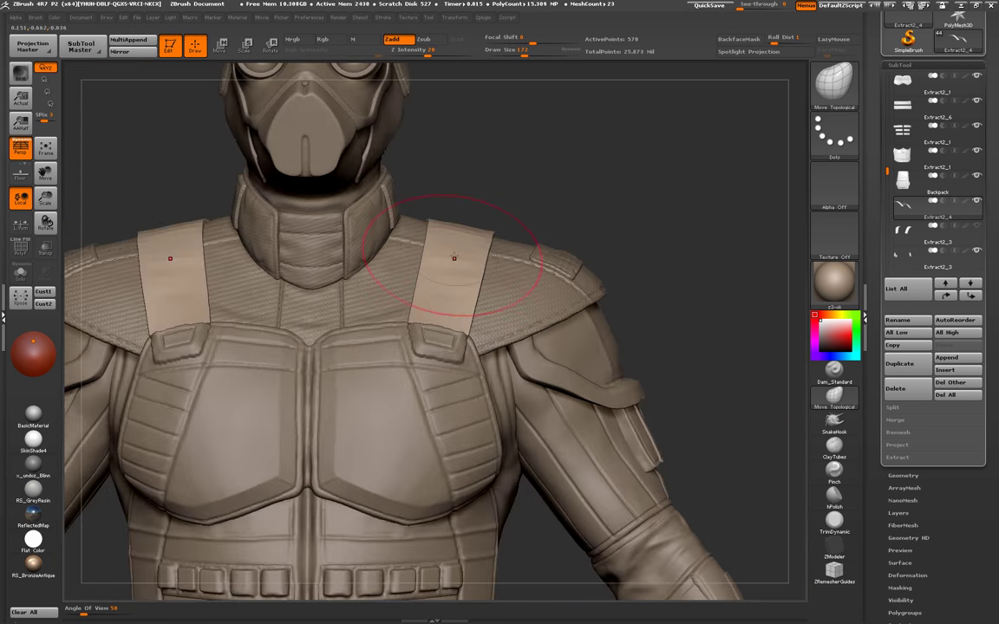
{"action": "left_click_drag", "start_coordinate": [556, 221], "coordinate": [420, 237]}
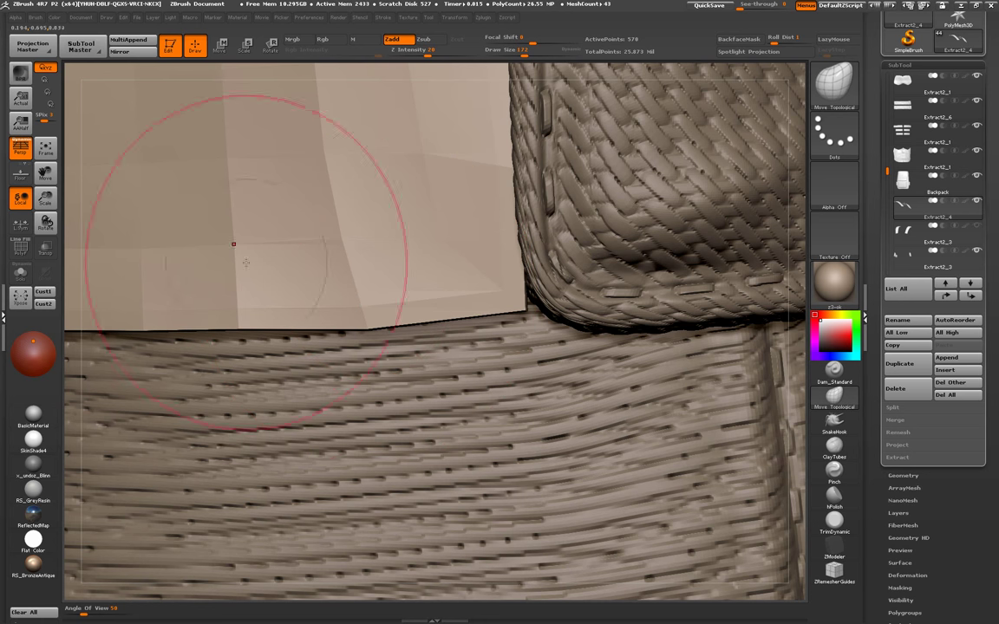
- Shrink the brush to about 68 and nudge the tab panel's edge vertices into place
{"action": "key", "text": "shift+f"}
{"action": "left_click", "coordinate": [342, 278], "text": "alt"}
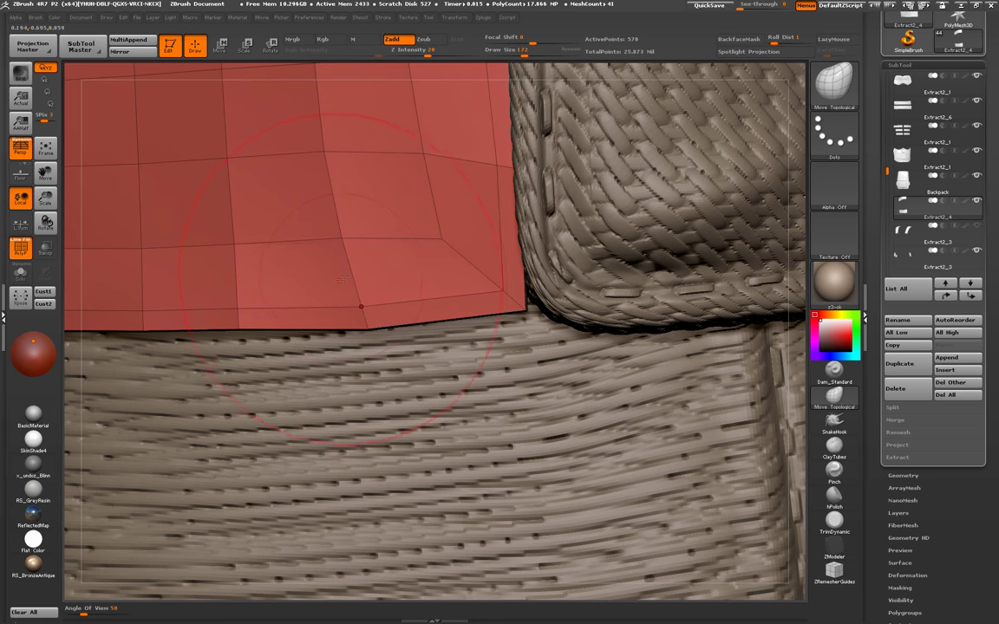
{"action": "key", "text": "space"}
{"action": "left_click_drag", "start_coordinate": [335, 267], "coordinate": [321, 267]}
{"action": "right_click_drag", "start_coordinate": [345, 238], "coordinate": [381, 275]}
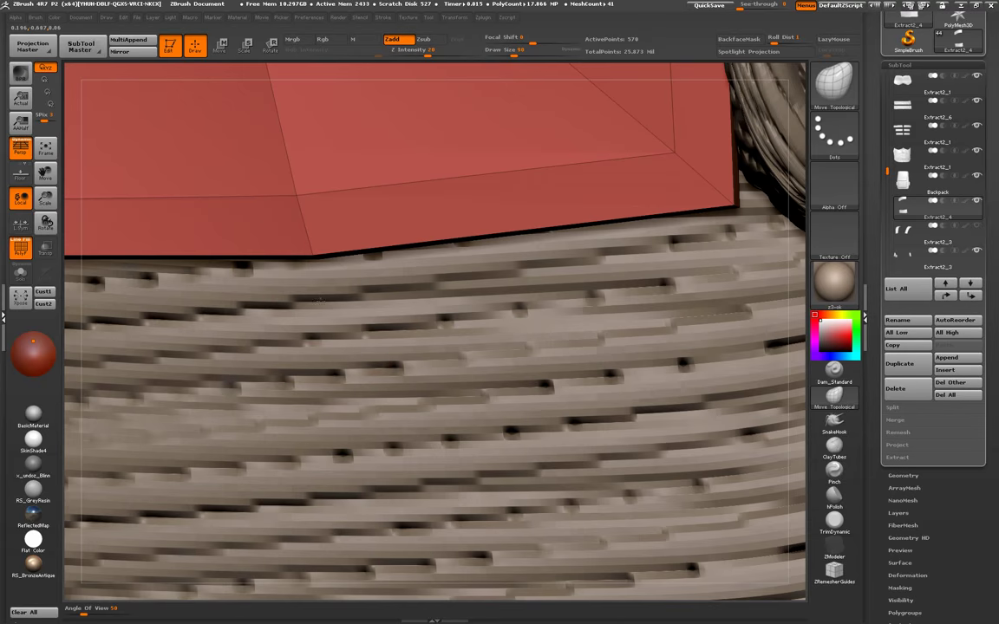
{"action": "right_click_drag", "start_coordinate": [321, 300], "coordinate": [317, 237]}
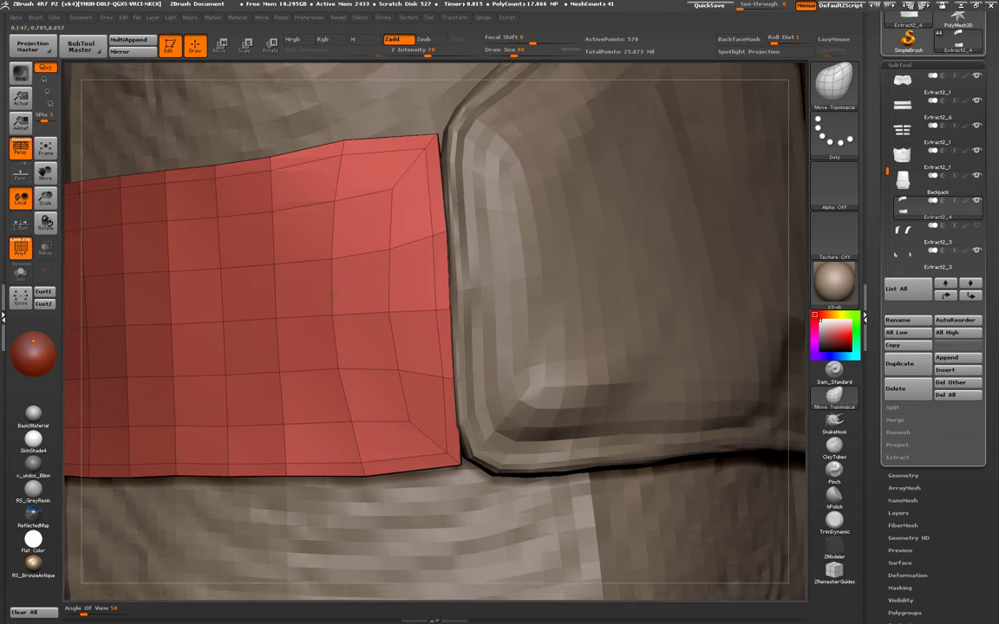
{"action": "right_click_drag", "start_coordinate": [321, 278], "coordinate": [331, 311]}
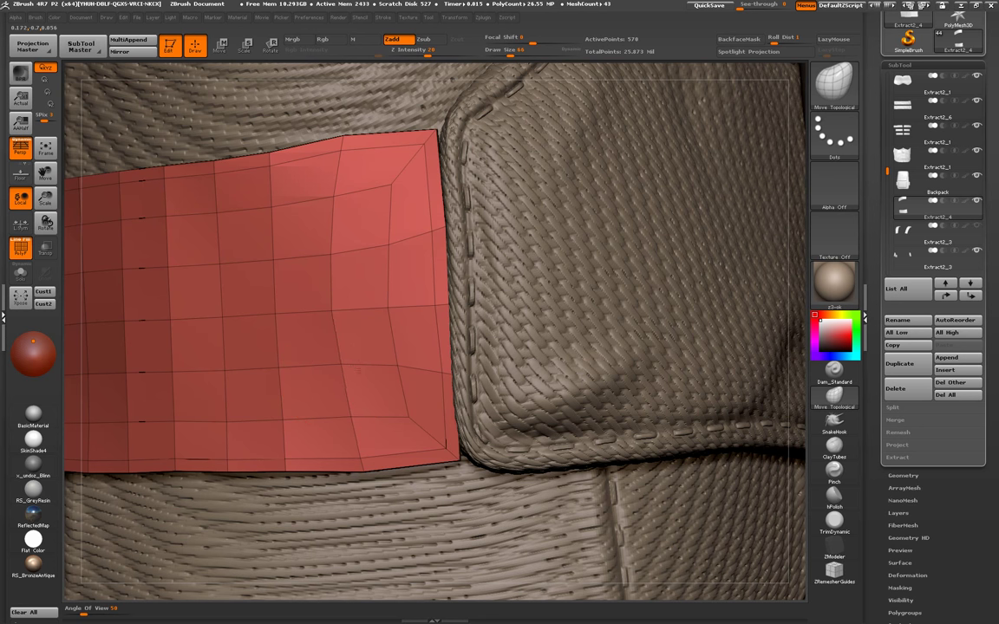
{"action": "left_click_drag", "start_coordinate": [358, 372], "coordinate": [330, 318]}
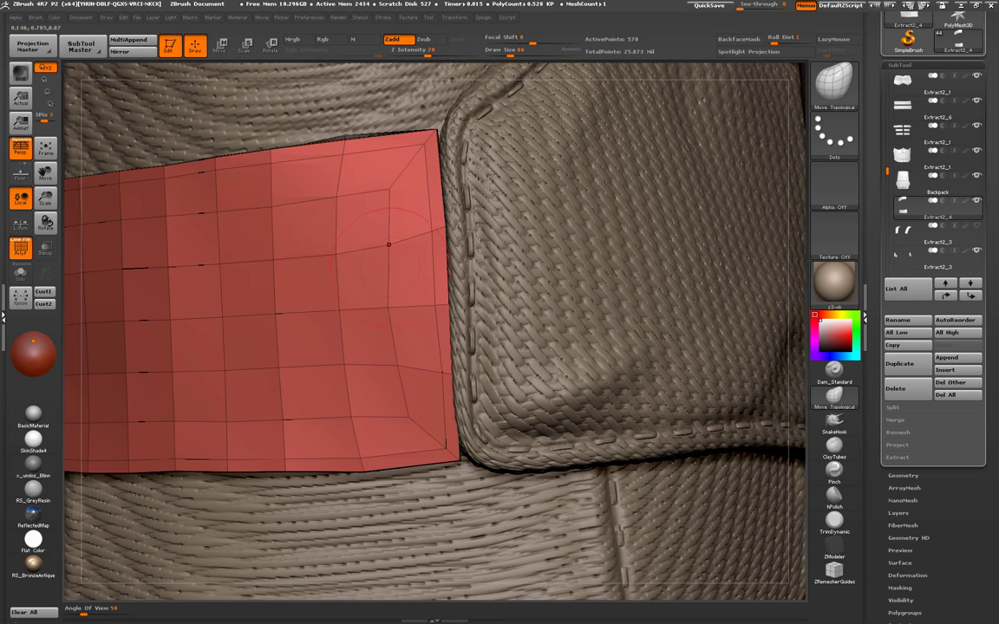
{"action": "left_click_drag", "start_coordinate": [361, 458], "coordinate": [362, 462]}
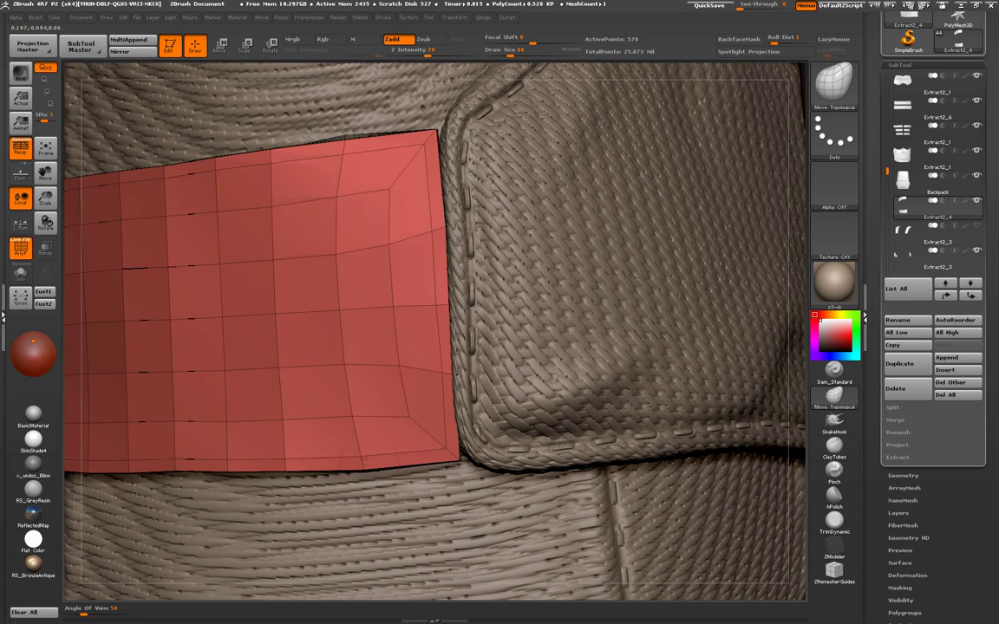
{"action": "left_click_drag", "start_coordinate": [378, 364], "coordinate": [378, 318], "text": "alt"}
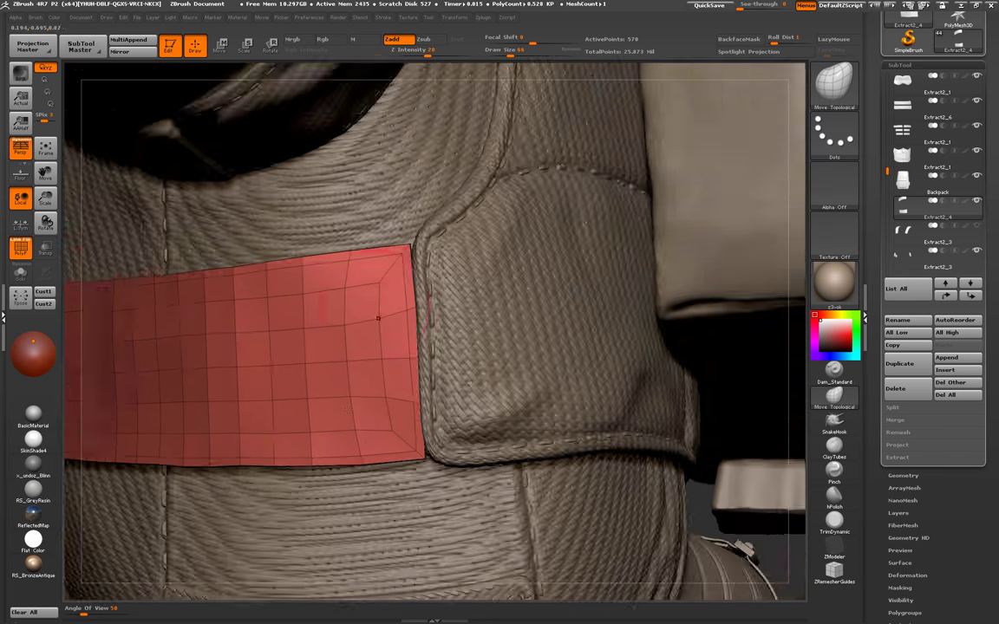
{"action": "left_click_drag", "start_coordinate": [215, 65], "coordinate": [425, 466], "text": "ctrl+shift"}
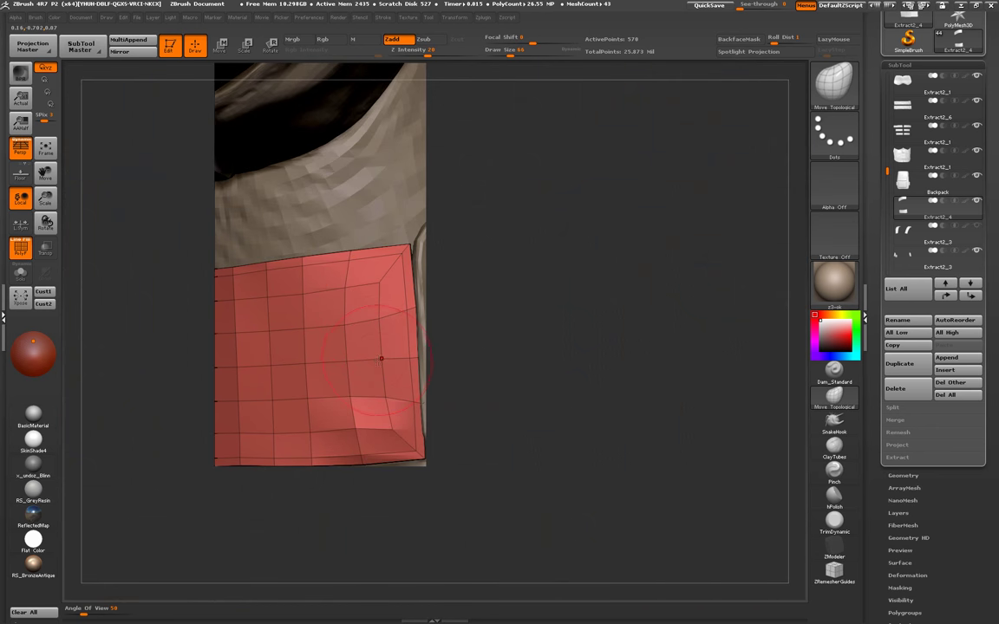
{"action": "key", "text": "ctrl+z"}
- Enlarge the brush to about 124 and push the panel's top-right corner and lower-right edge outward
{"action": "key", "text": "space"}
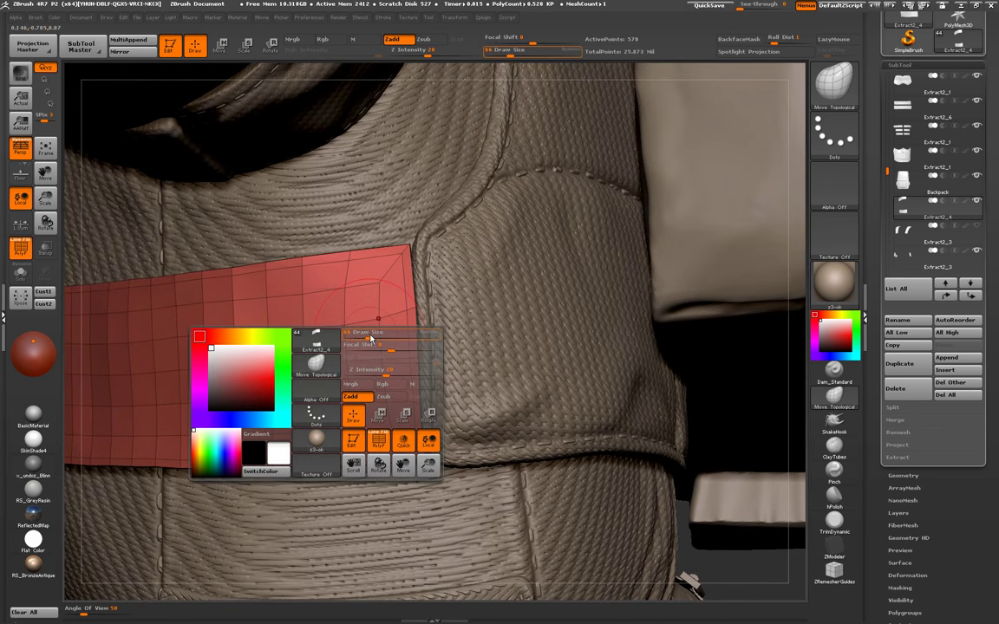
{"action": "left_click_drag", "start_coordinate": [330, 300], "coordinate": [381, 300]}
{"action": "left_click_drag", "start_coordinate": [404, 256], "coordinate": [416, 248]}
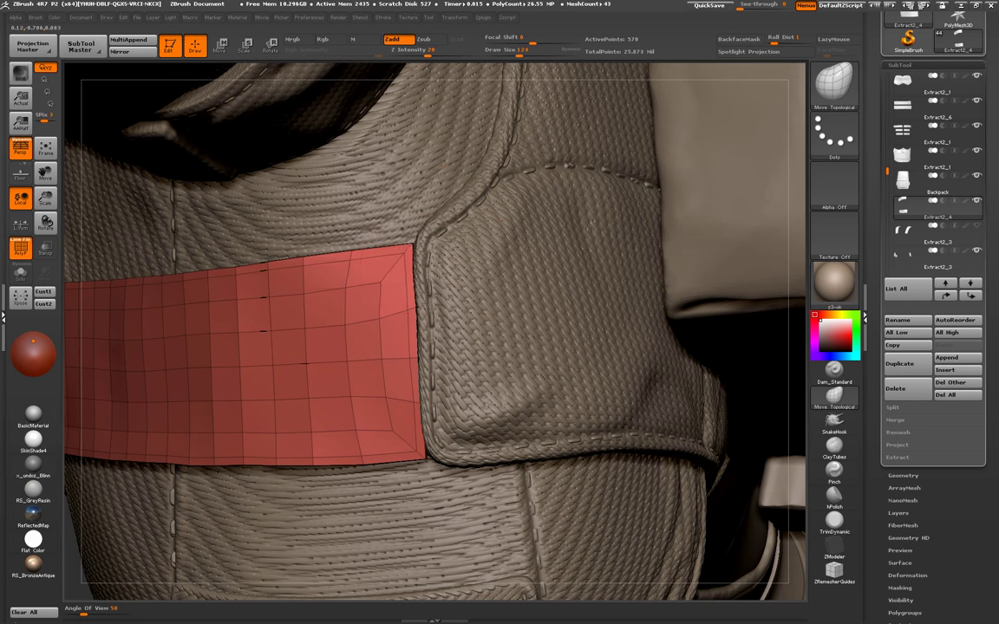
{"action": "left_click_drag", "start_coordinate": [418, 428], "coordinate": [425, 431]}
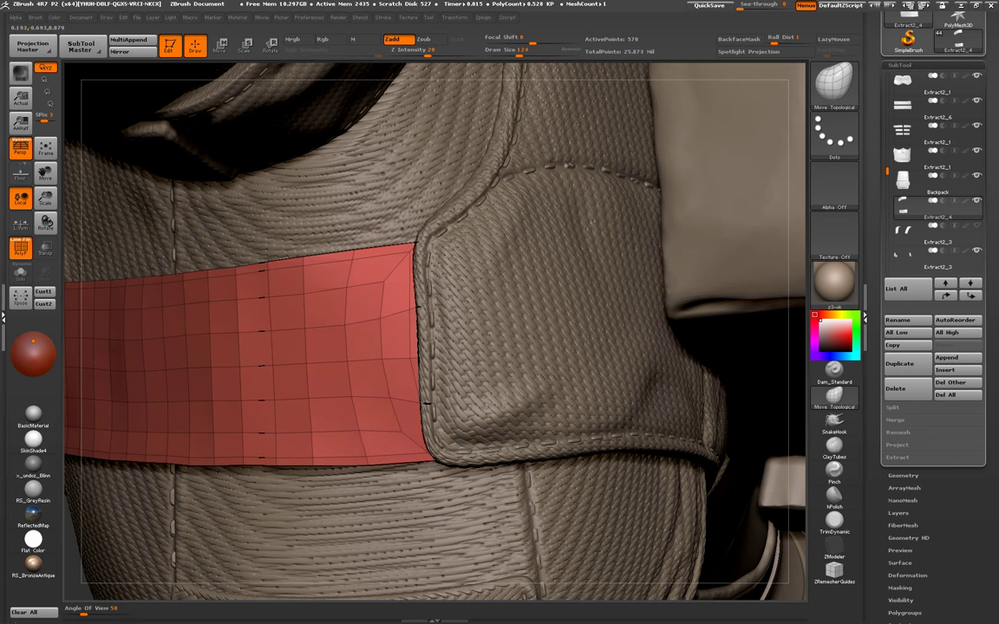
{"action": "right_click_drag", "start_coordinate": [425, 468], "coordinate": [436, 439]}
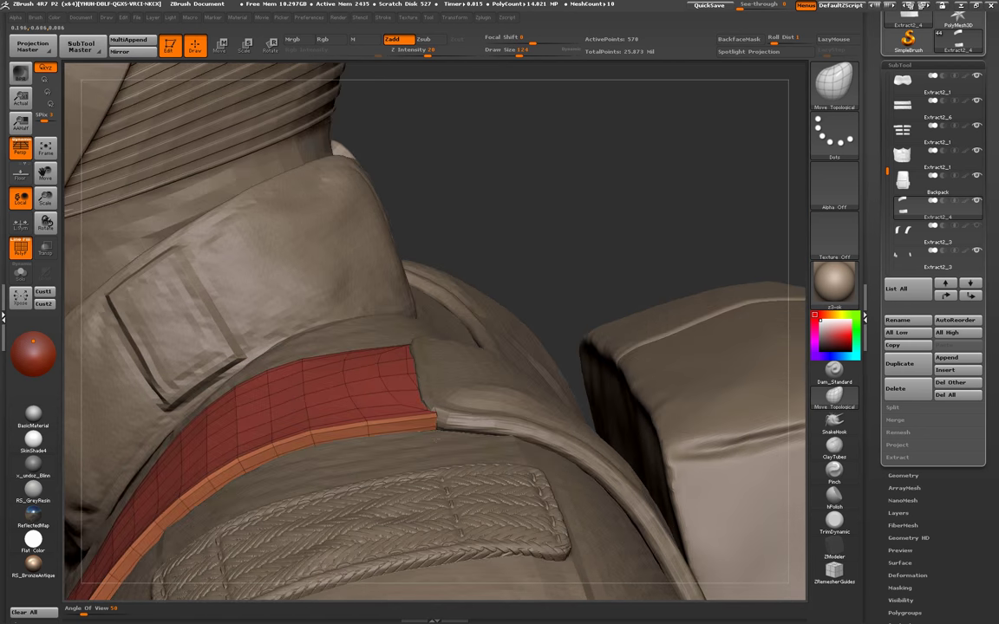
{"action": "mouse_move", "coordinate": [434, 418]}
{"action": "right_mouse_down"}
{"action": "mouse_move", "coordinate": [301, 413]}
{"action": "mouse_move", "coordinate": [427, 431]}
{"action": "right_mouse_up"}
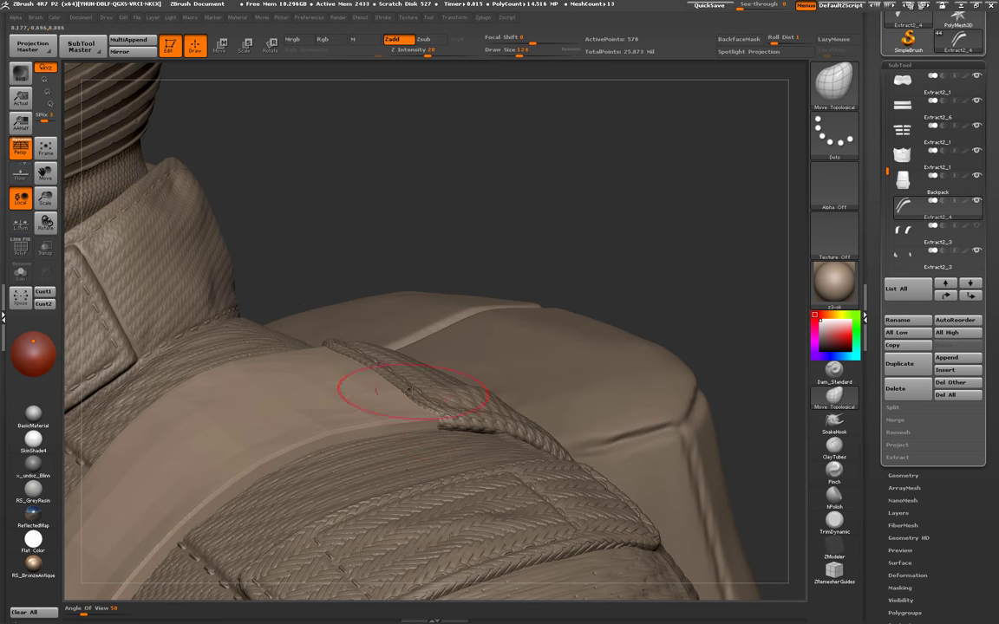
{"action": "right_click_drag", "start_coordinate": [408, 390], "coordinate": [368, 379]}
- Raise the brush size to 182, smooth the strap over the shoulder, and drop a subdivision level
{"action": "key", "text": "space"}
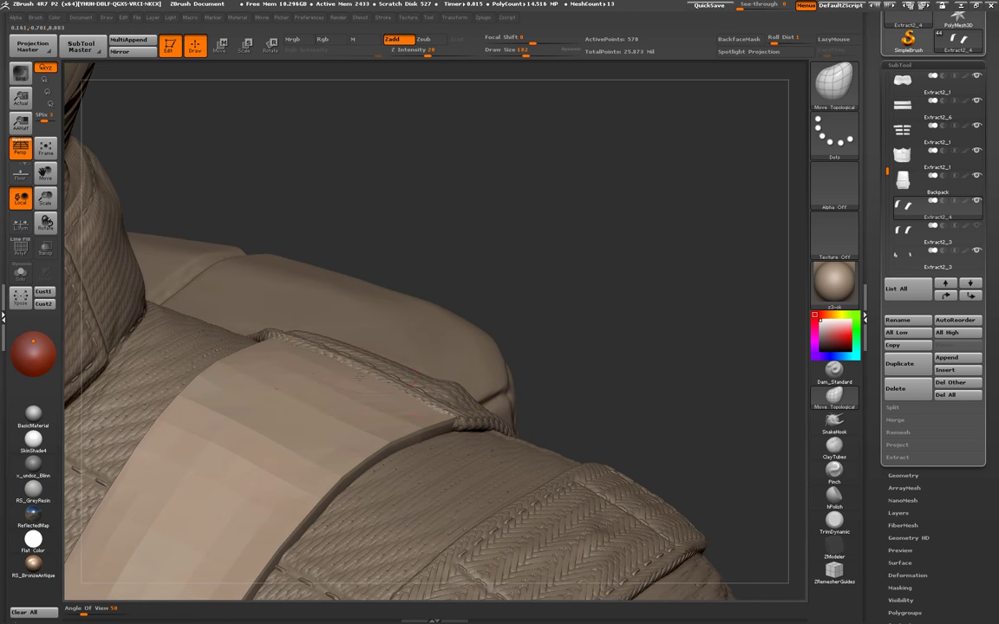
{"action": "right_click_drag", "start_coordinate": [312, 364], "coordinate": [312, 364]}
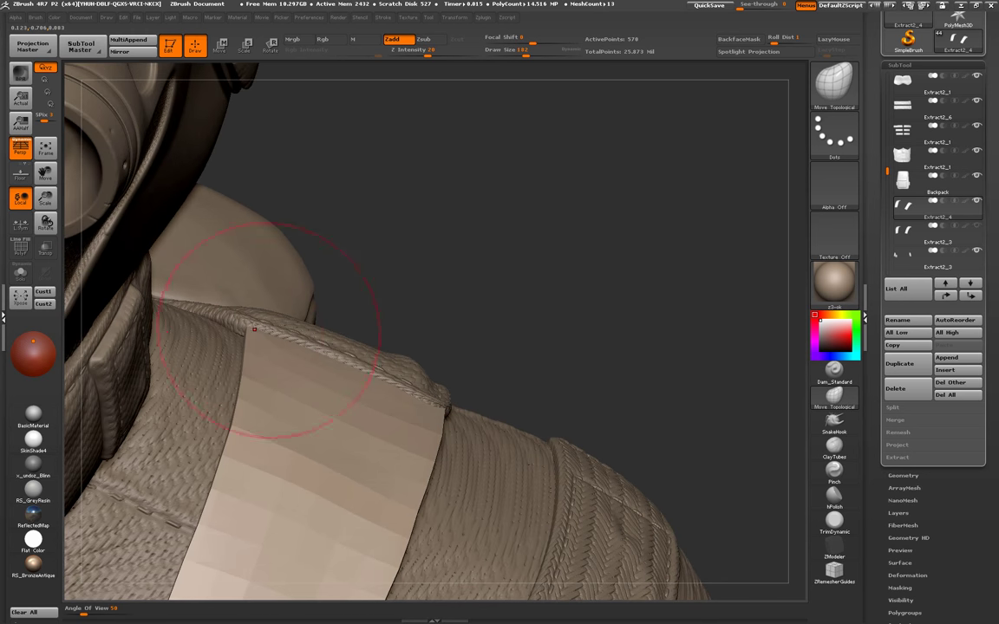
{"action": "mouse_move", "coordinate": [240, 353]}
{"action": "right_mouse_down"}
{"action": "mouse_move", "coordinate": [208, 461]}
{"action": "mouse_move", "coordinate": [398, 278]}
{"action": "mouse_move", "coordinate": [464, 390]}
{"action": "mouse_move", "coordinate": [399, 305]}
{"action": "mouse_move", "coordinate": [434, 254]}
{"action": "mouse_move", "coordinate": [559, 450]}
{"action": "mouse_move", "coordinate": [401, 405]}
{"action": "right_mouse_up"}
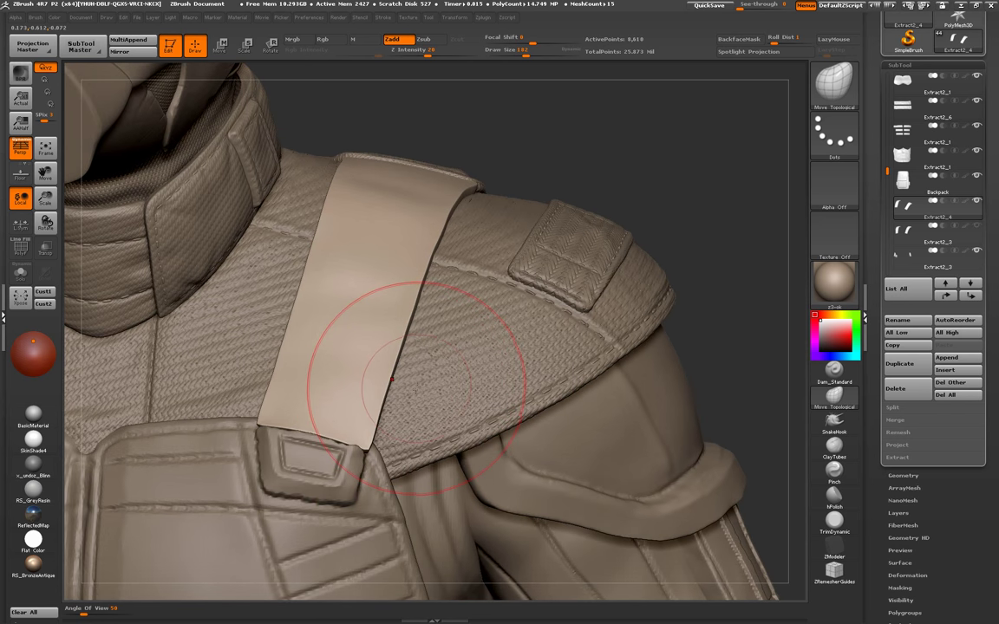
{"action": "key", "text": "shift+d"}
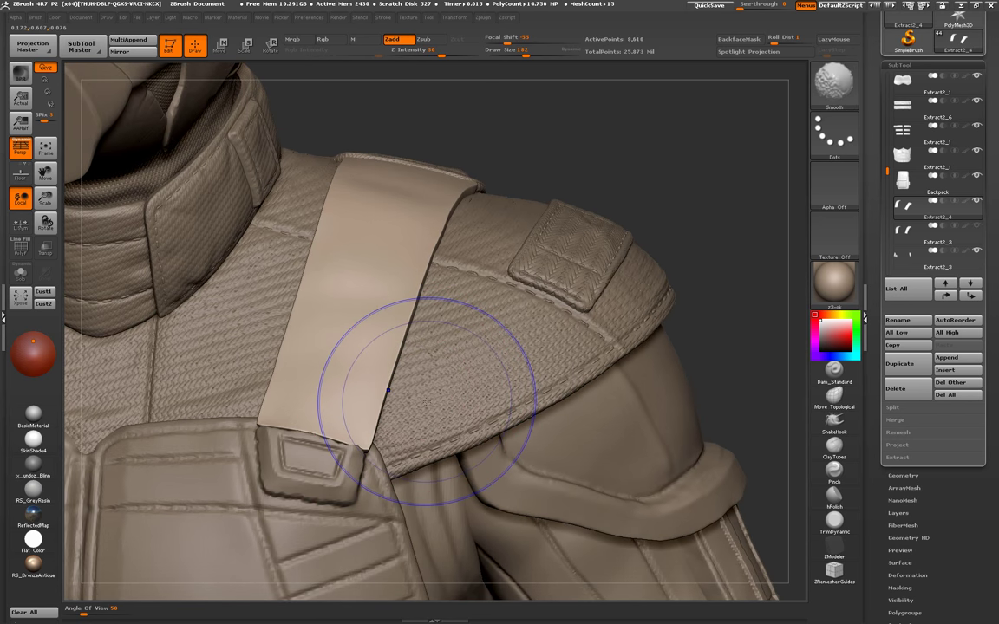
- Select the TrimDynamic brush and shrink its Draw Size for fine edge work
{"action": "left_click", "coordinate": [19, 249]}
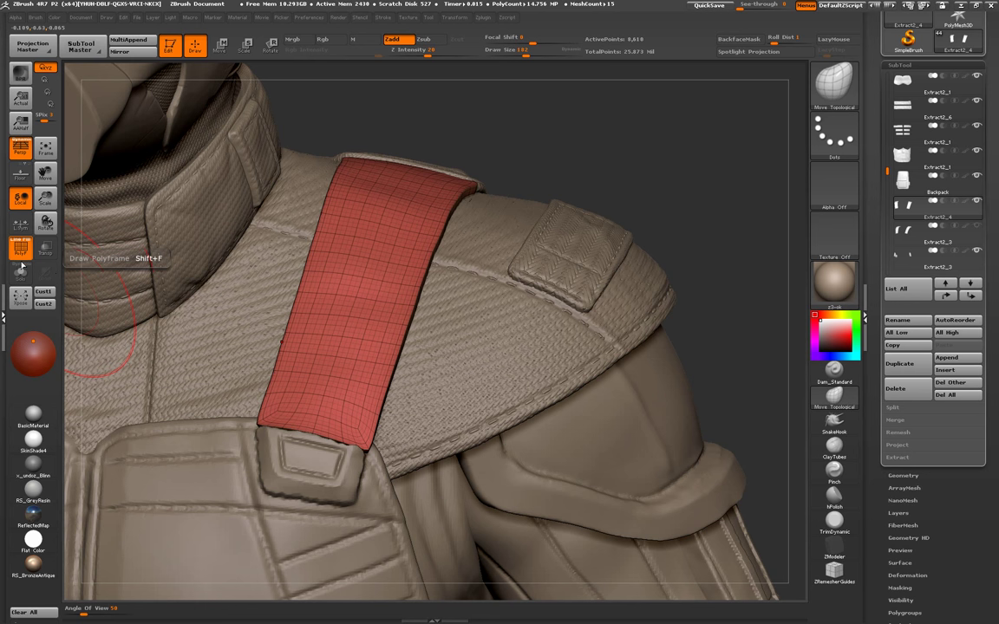
{"action": "left_click", "coordinate": [19, 249]}
{"action": "left_click", "coordinate": [833, 520]}
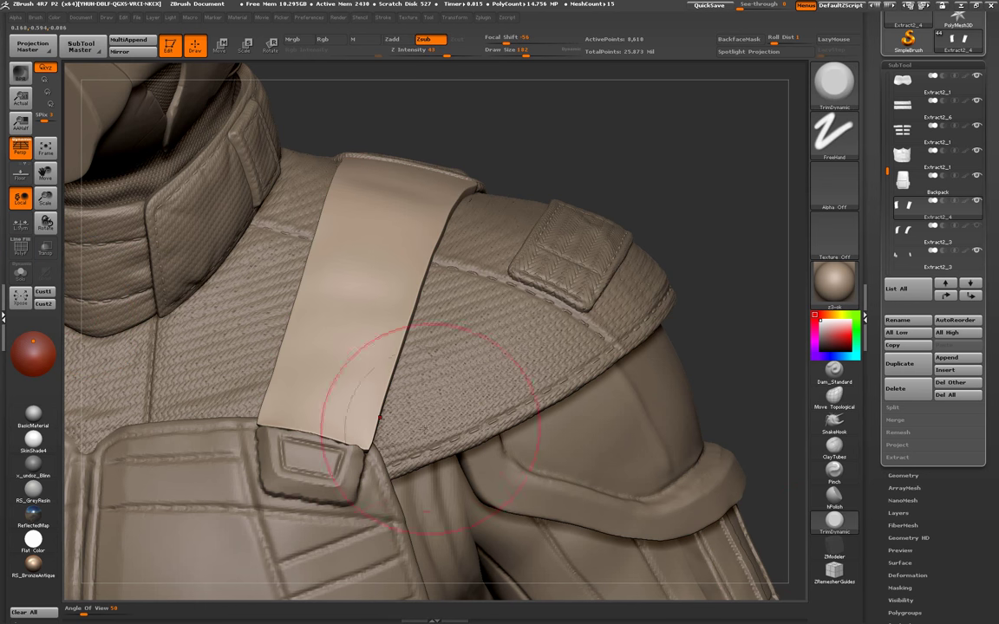
{"action": "left_click_drag", "start_coordinate": [424, 356], "coordinate": [460, 345]}
{"action": "left_click_drag", "start_coordinate": [326, 411], "coordinate": [335, 491], "text": "alt"}
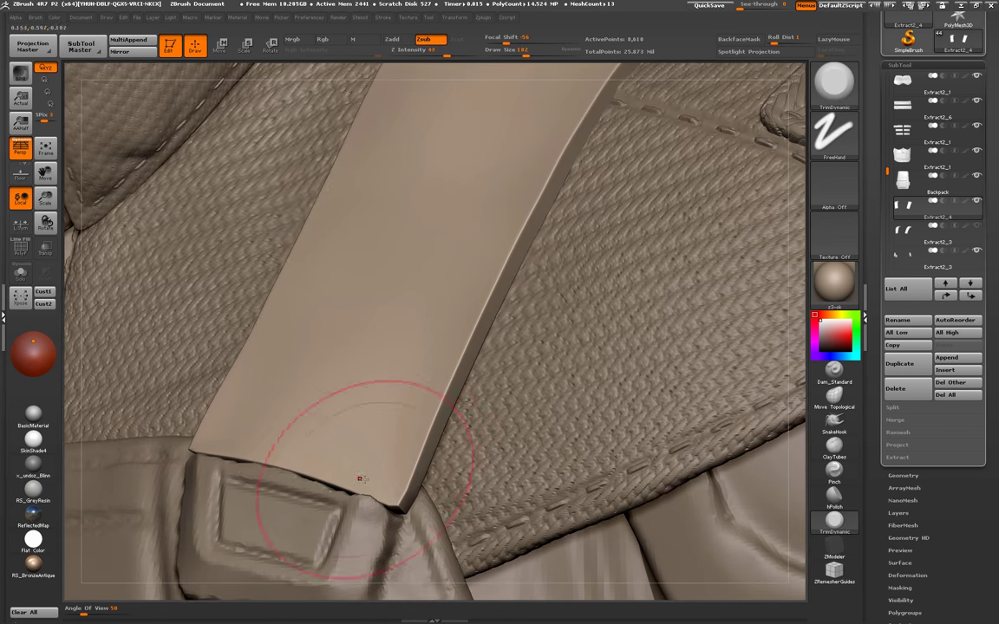
{"action": "key", "text": "space"}
{"action": "left_click_drag", "start_coordinate": [375, 360], "coordinate": [334, 360]}
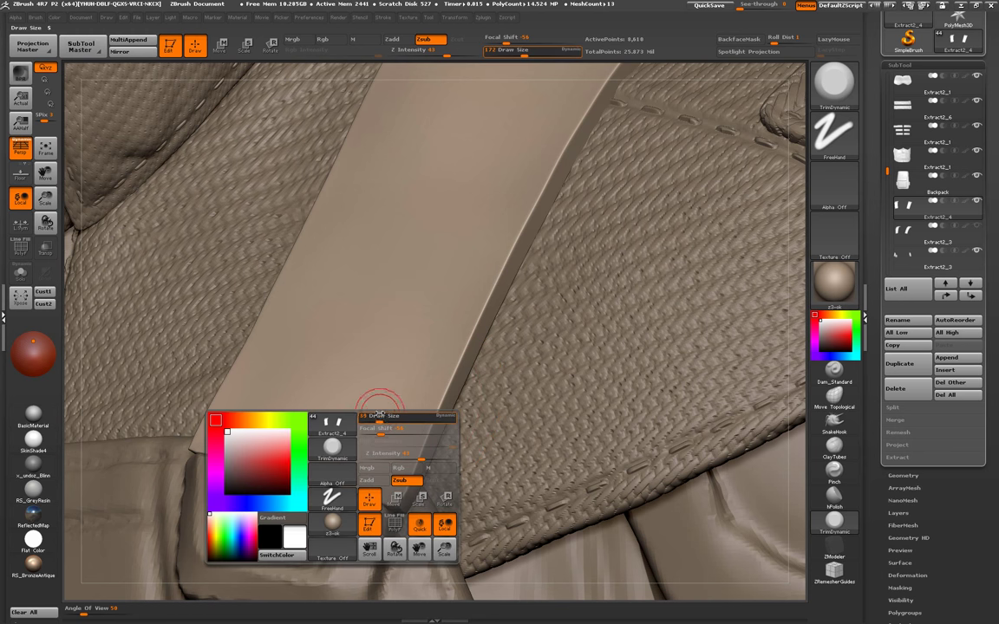
- Trim crisp bevels along the strap's lower edge near the buckle and up its right edge
{"action": "right_click_drag", "start_coordinate": [391, 507], "coordinate": [370, 485]}
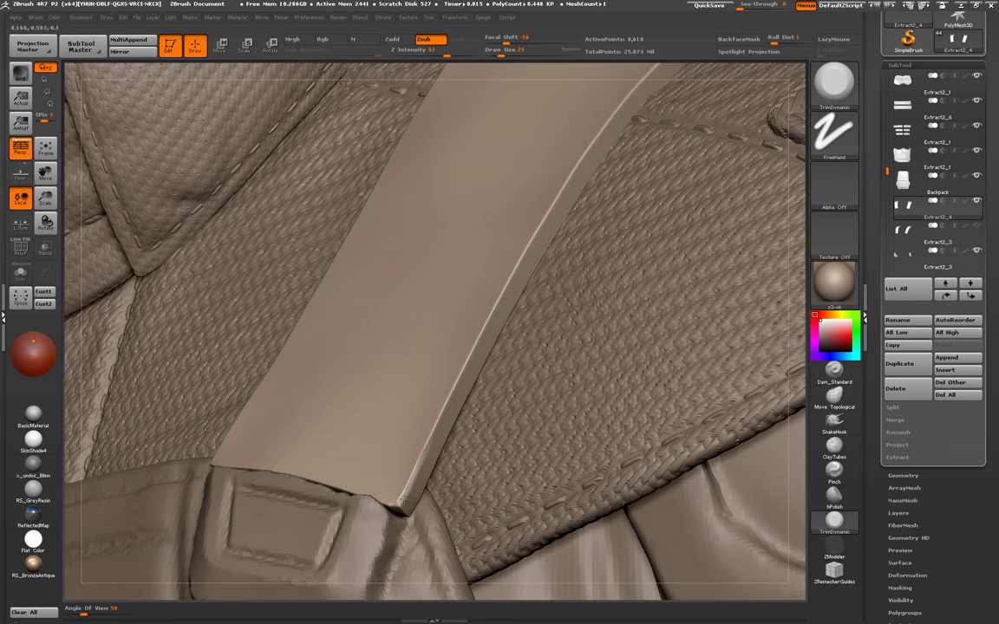
{"action": "mouse_move", "coordinate": [401, 503]}
{"action": "left_mouse_down"}
{"action": "mouse_move", "coordinate": [401, 475]}
{"action": "mouse_move", "coordinate": [396, 503]}
{"action": "left_mouse_up"}
{"action": "mouse_move", "coordinate": [464, 366]}
{"action": "left_mouse_down"}
{"action": "mouse_move", "coordinate": [445, 423]}
{"action": "mouse_move", "coordinate": [473, 351]}
{"action": "left_mouse_up"}
{"action": "mouse_move", "coordinate": [424, 424]}
{"action": "left_mouse_down"}
{"action": "mouse_move", "coordinate": [534, 236]}
{"action": "mouse_move", "coordinate": [402, 430]}
{"action": "mouse_move", "coordinate": [413, 308]}
{"action": "mouse_move", "coordinate": [442, 260]}
{"action": "left_mouse_up"}
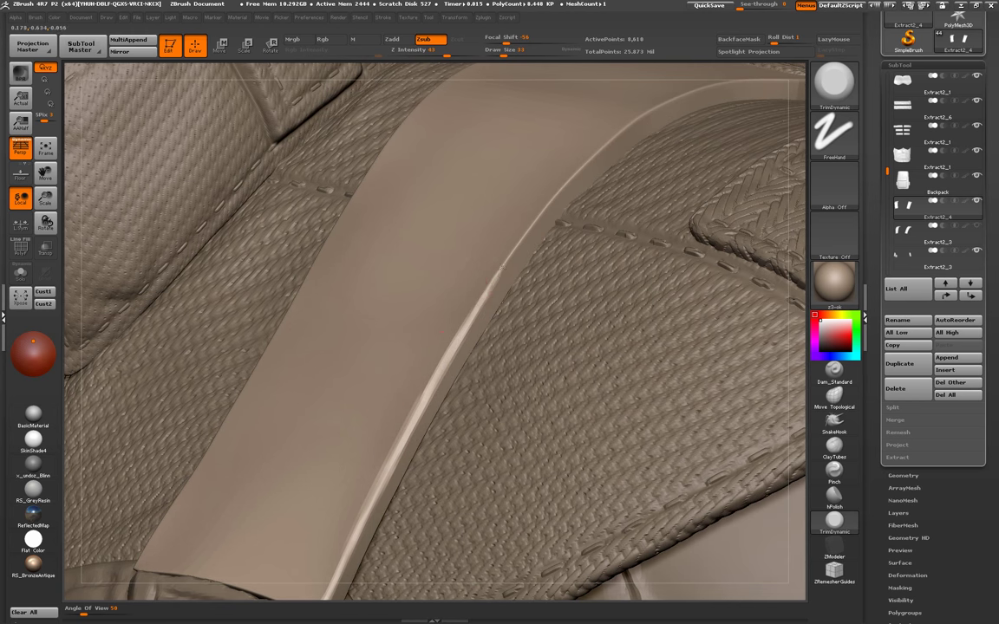
{"action": "left_click_drag", "start_coordinate": [401, 323], "coordinate": [460, 225]}
{"action": "mouse_move", "coordinate": [422, 293]}
{"action": "left_mouse_down"}
{"action": "mouse_move", "coordinate": [521, 240]}
{"action": "mouse_move", "coordinate": [406, 428]}
{"action": "mouse_move", "coordinate": [446, 359]}
{"action": "left_mouse_up"}
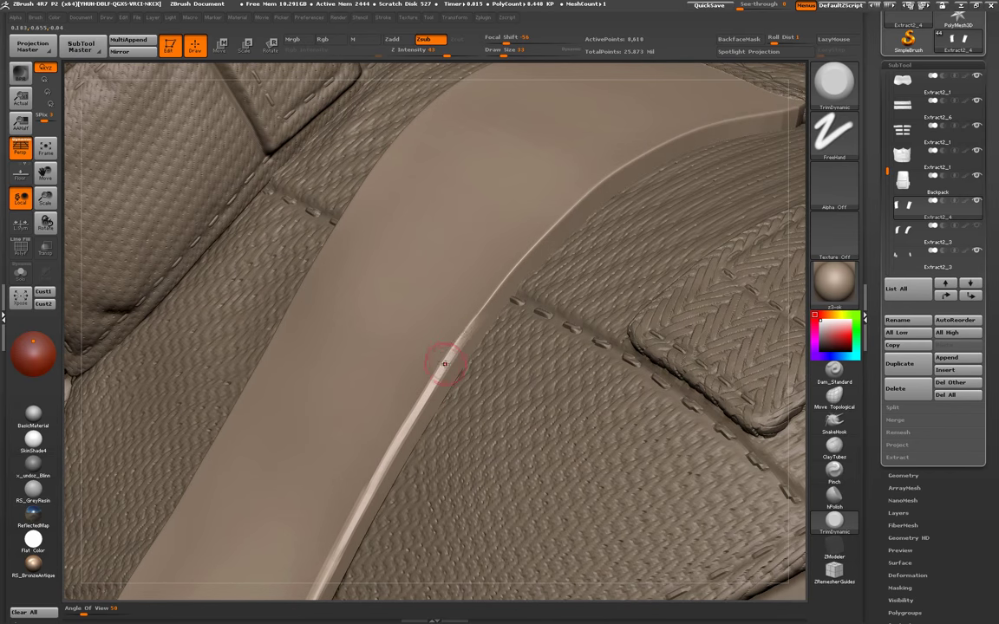
{"action": "left_click_drag", "start_coordinate": [416, 407], "coordinate": [472, 321]}
{"action": "left_click_drag", "start_coordinate": [433, 381], "coordinate": [503, 282]}
{"action": "left_click_drag", "start_coordinate": [474, 228], "coordinate": [423, 379]}
{"action": "left_click_drag", "start_coordinate": [458, 337], "coordinate": [510, 293]}
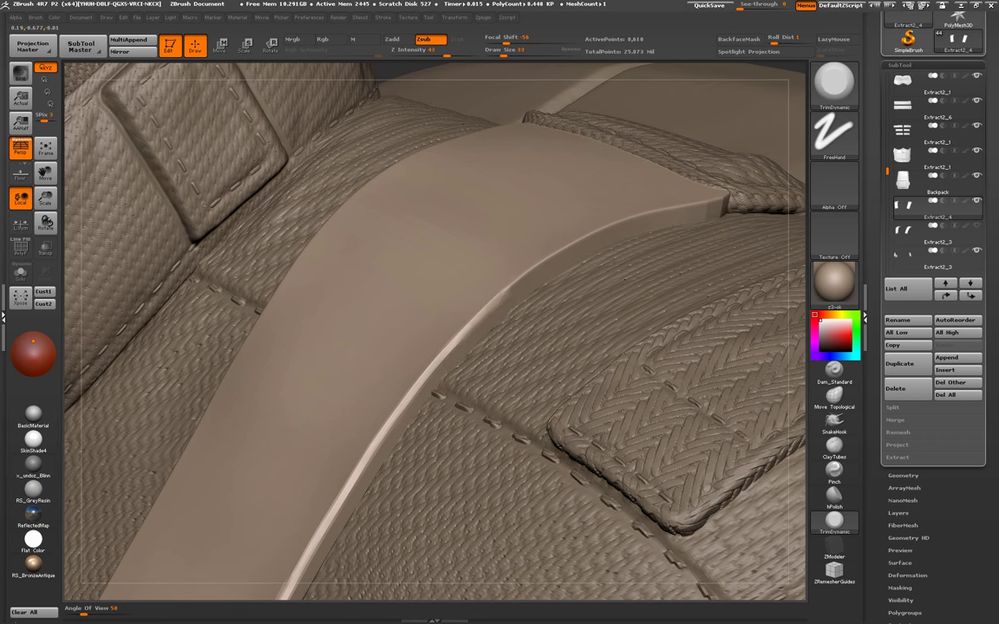
{"action": "mouse_move", "coordinate": [442, 274]}
{"action": "left_mouse_down"}
{"action": "mouse_move", "coordinate": [501, 294]}
{"action": "mouse_move", "coordinate": [559, 247]}
{"action": "left_mouse_up"}
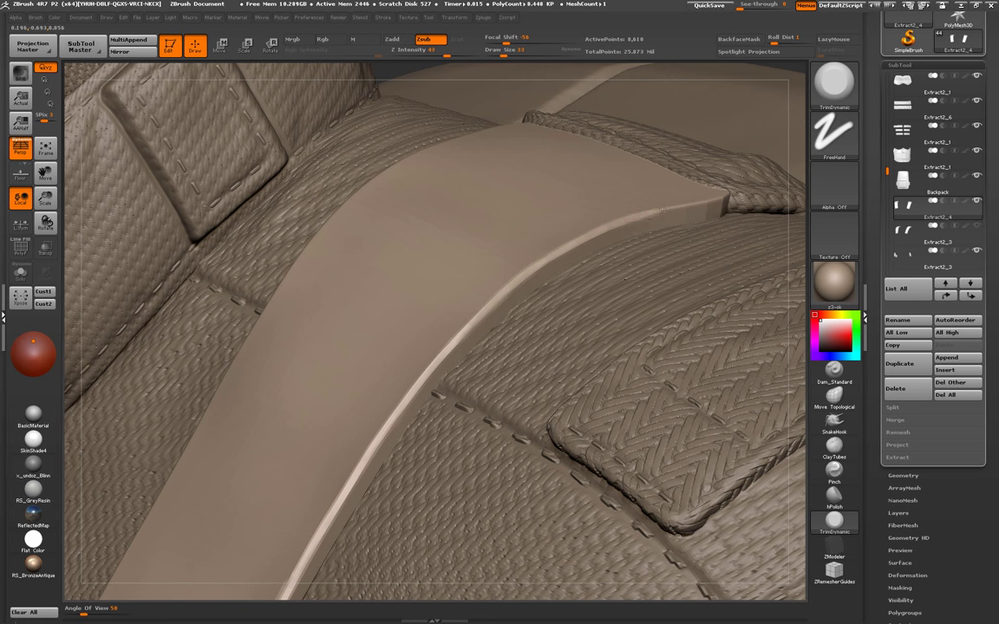
- Solo the straps, inspect the bevelled edges and corners, and drop to the lowest subdivision level
{"action": "left_click_drag", "start_coordinate": [597, 188], "coordinate": [612, 183]}
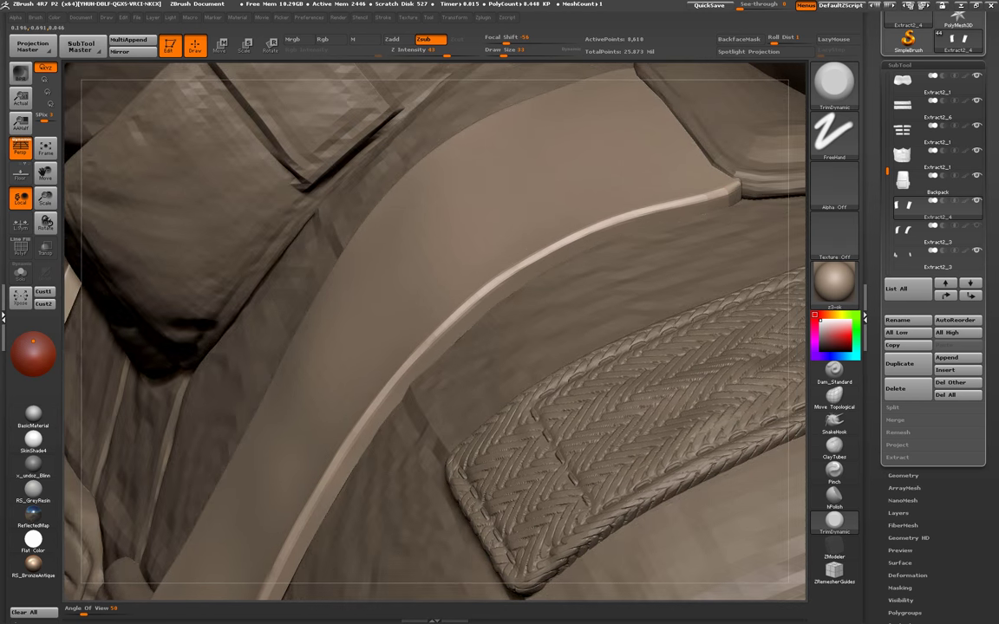
{"action": "mouse_move", "coordinate": [646, 227]}
{"action": "left_mouse_down"}
{"action": "mouse_move", "coordinate": [466, 375]}
{"action": "mouse_move", "coordinate": [439, 379]}
{"action": "mouse_move", "coordinate": [415, 488]}
{"action": "mouse_move", "coordinate": [423, 538]}
{"action": "mouse_move", "coordinate": [423, 507]}
{"action": "left_mouse_up"}
{"action": "left_click", "coordinate": [20, 274]}
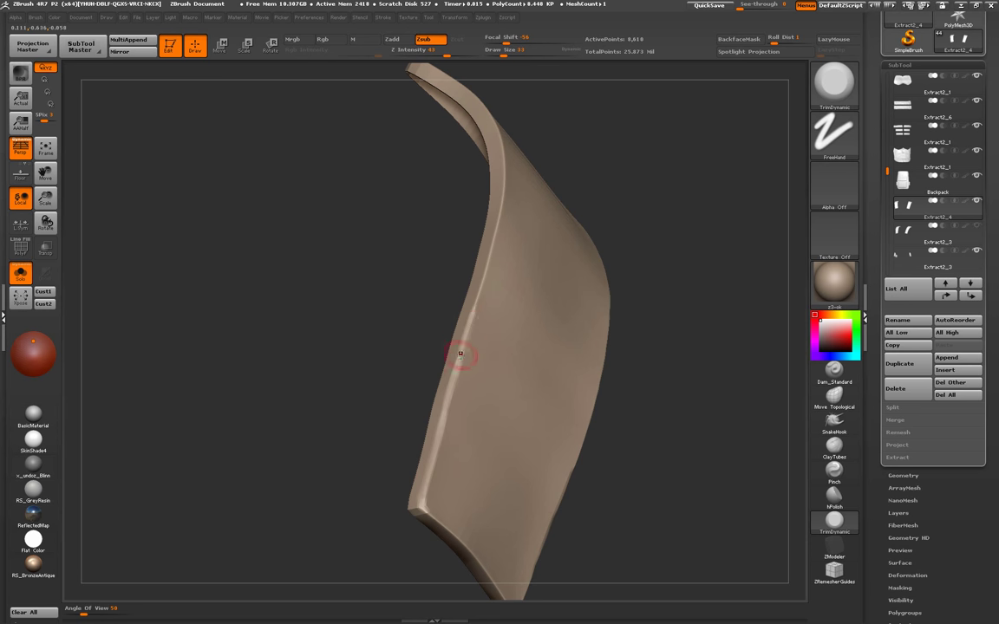
{"action": "left_click_drag", "start_coordinate": [465, 327], "coordinate": [452, 388]}
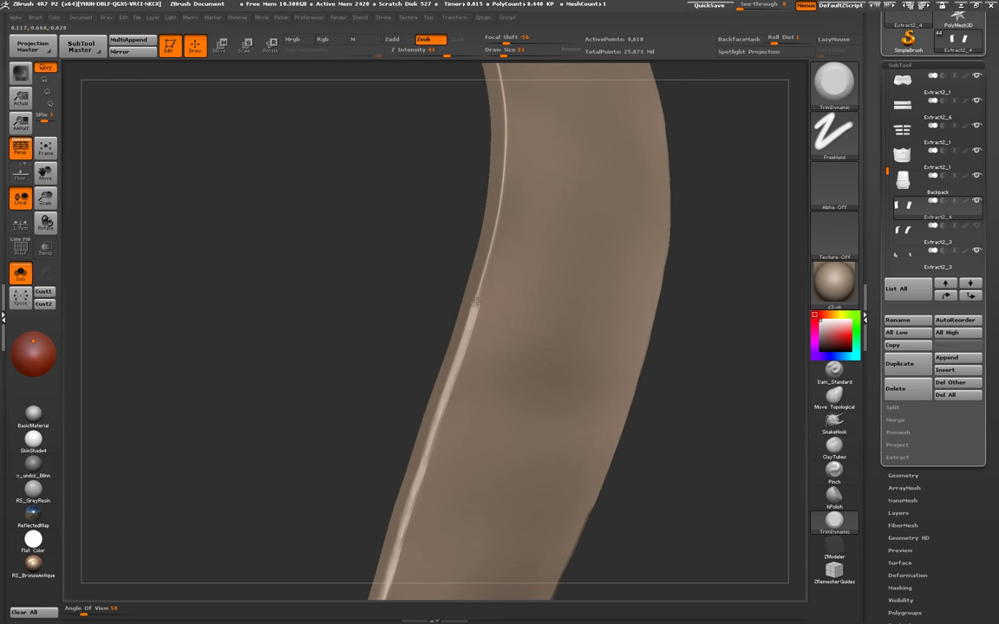
{"action": "left_click_drag", "start_coordinate": [437, 230], "coordinate": [450, 358]}
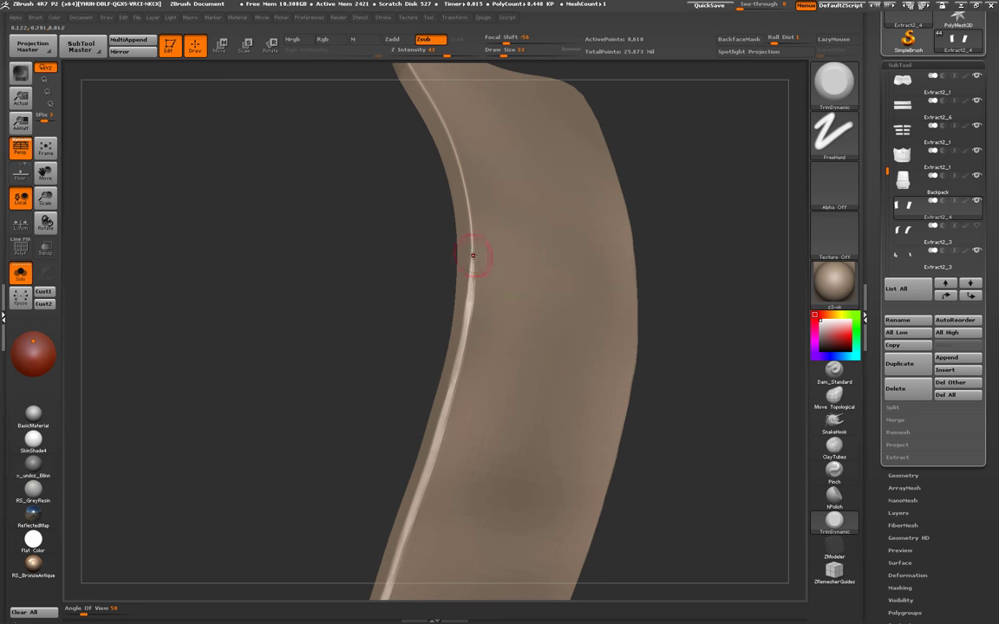
{"action": "left_click_drag", "start_coordinate": [466, 223], "coordinate": [466, 350], "text": "alt"}
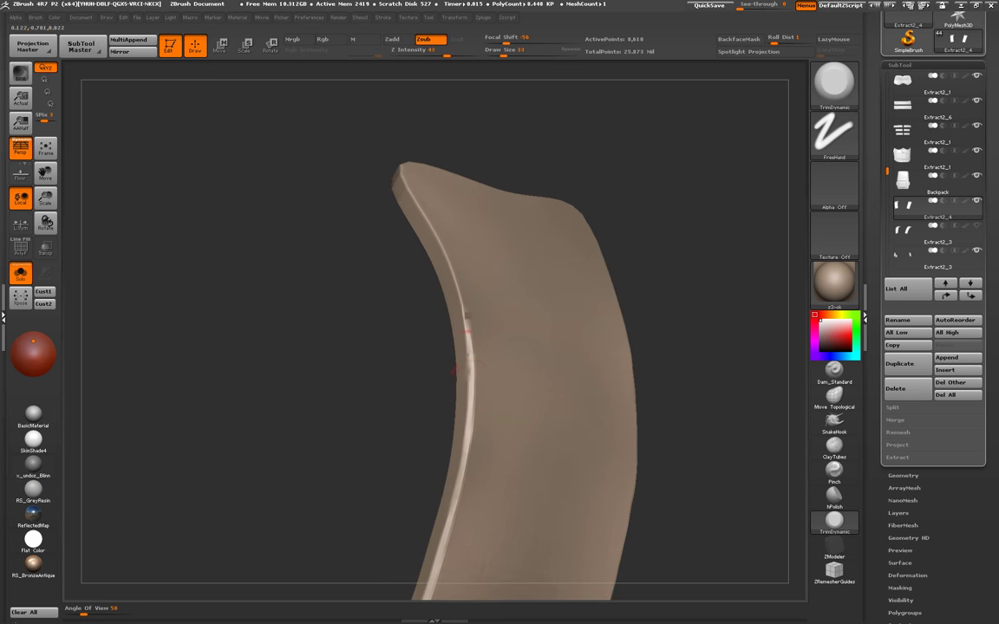
{"action": "left_click_drag", "start_coordinate": [453, 273], "coordinate": [477, 363]}
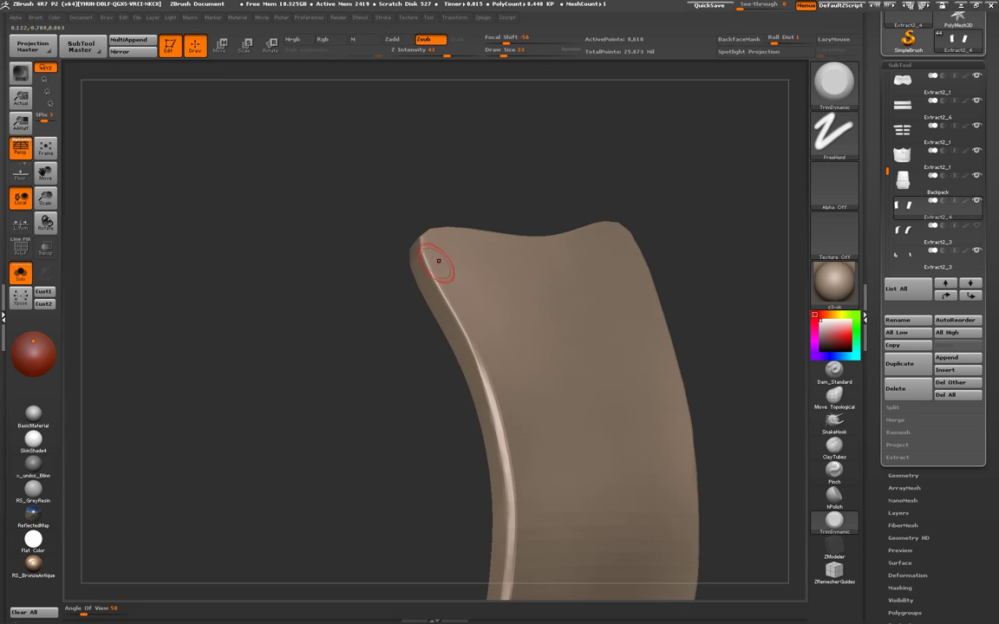
{"action": "left_click_drag", "start_coordinate": [427, 253], "coordinate": [432, 276]}
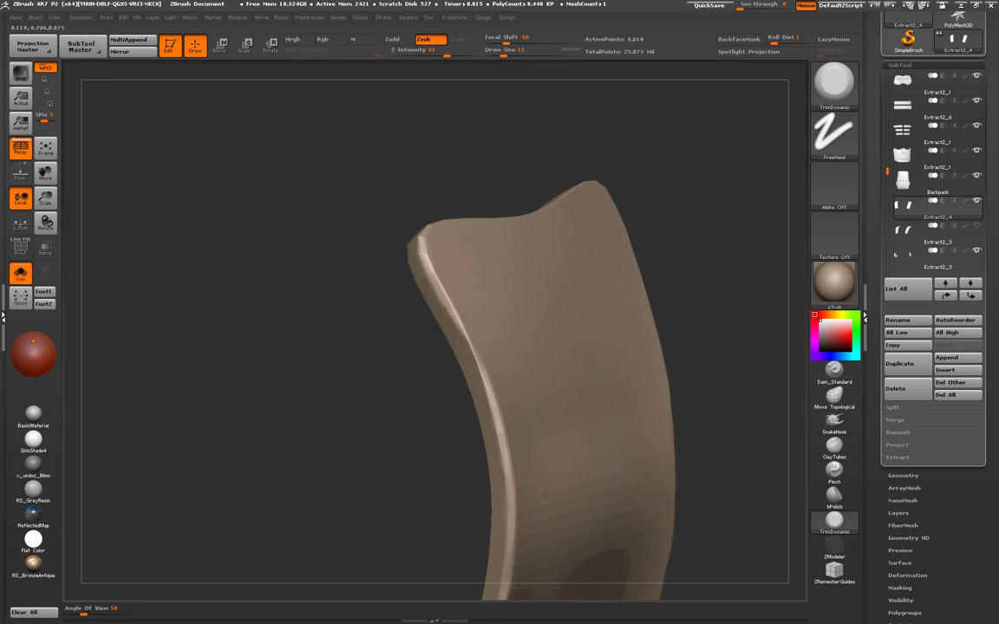
{"action": "mouse_move", "coordinate": [472, 390]}
{"action": "left_mouse_down"}
{"action": "mouse_move", "coordinate": [436, 334]}
{"action": "mouse_move", "coordinate": [452, 432]}
{"action": "mouse_move", "coordinate": [464, 394]}
{"action": "mouse_move", "coordinate": [419, 356]}
{"action": "mouse_move", "coordinate": [386, 412]}
{"action": "mouse_move", "coordinate": [372, 346]}
{"action": "mouse_move", "coordinate": [374, 378]}
{"action": "left_mouse_up"}
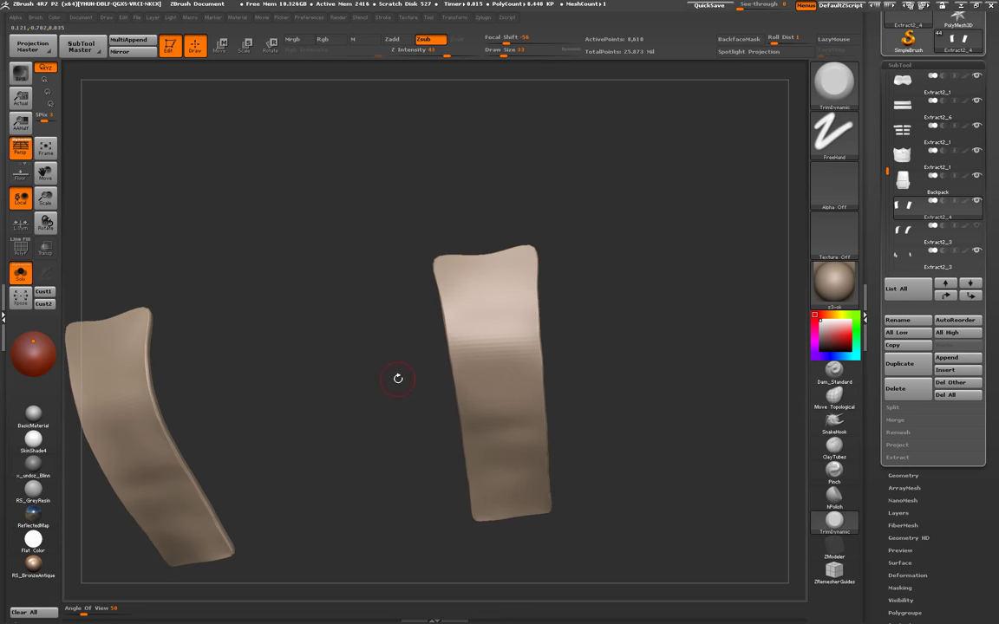
{"action": "key", "text": "shift+d"}
{"action": "key", "text": "shift+d"}
- With the Move brush one subdivision higher, flatten the strap's top edge near the corner
{"action": "key", "text": "b"}
{"action": "key", "text": "m"}
{"action": "key", "text": "v"}
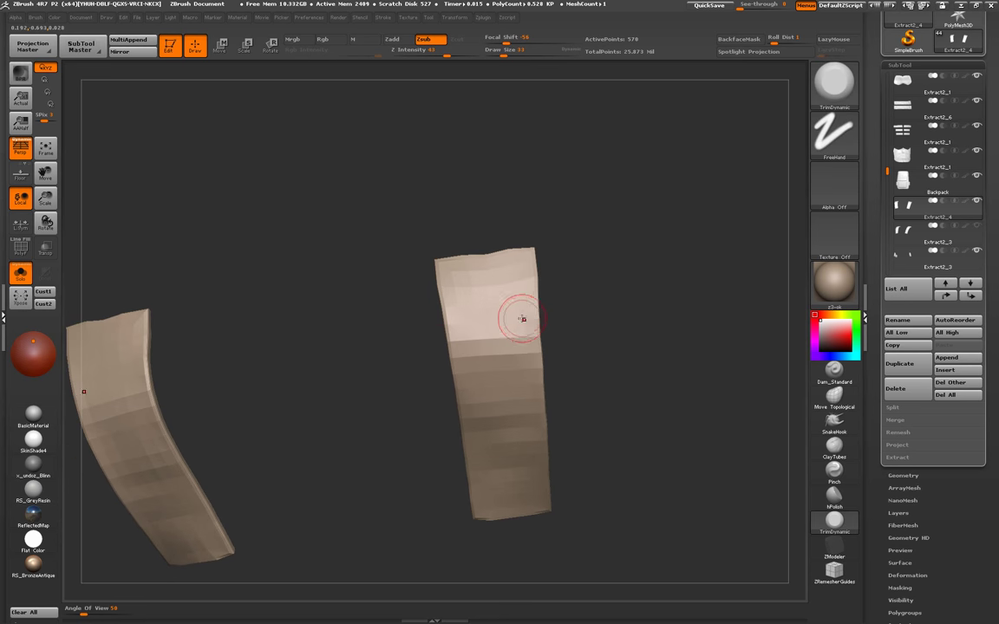
{"action": "left_click_drag", "start_coordinate": [535, 285], "coordinate": [529, 302], "text": "alt"}
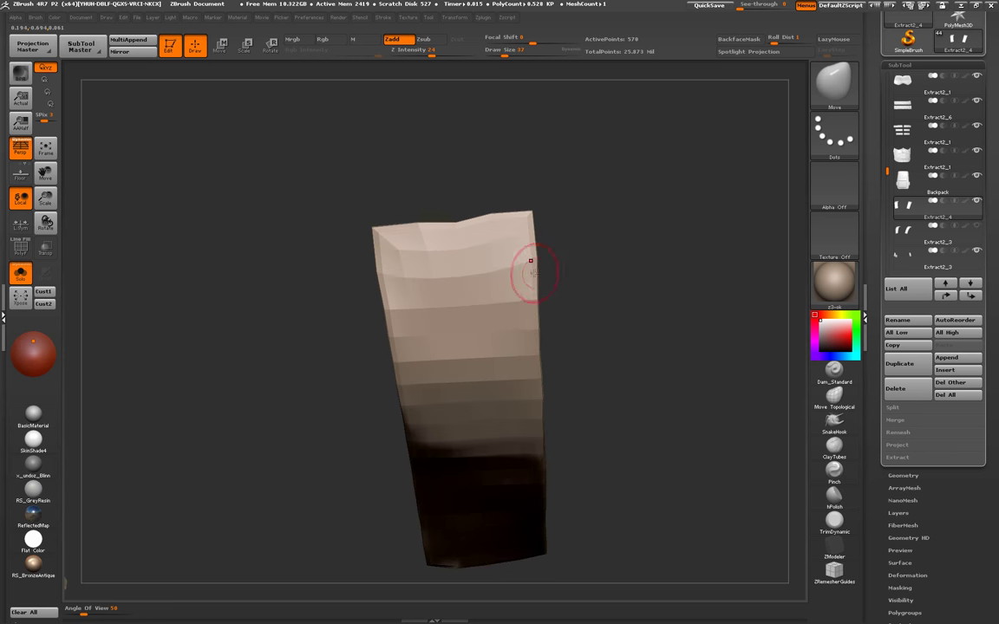
{"action": "key", "text": "bracketright"}
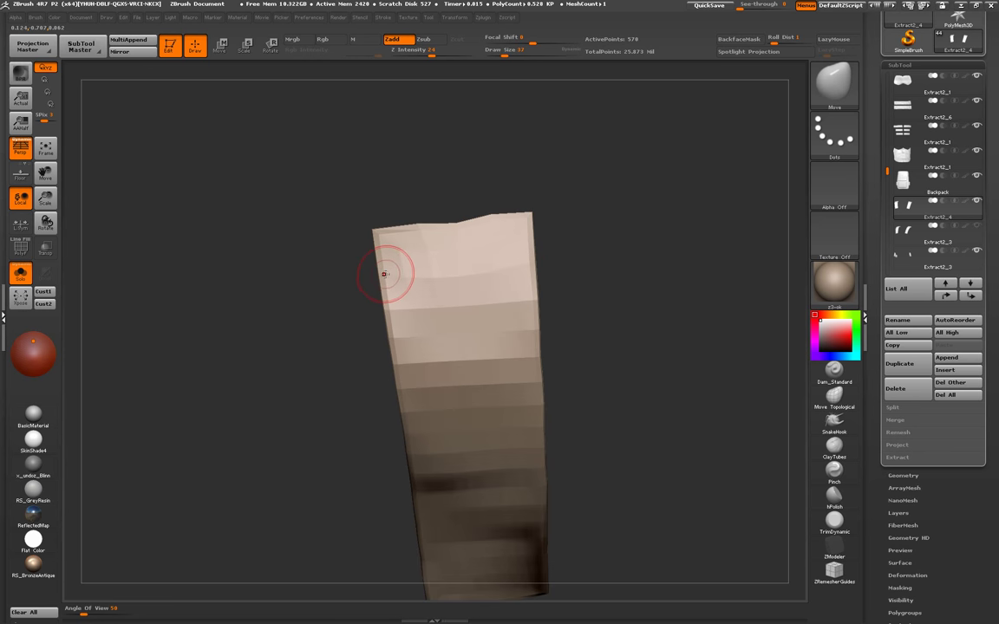
{"action": "key", "text": "d"}
{"action": "key", "text": "bracketright"}
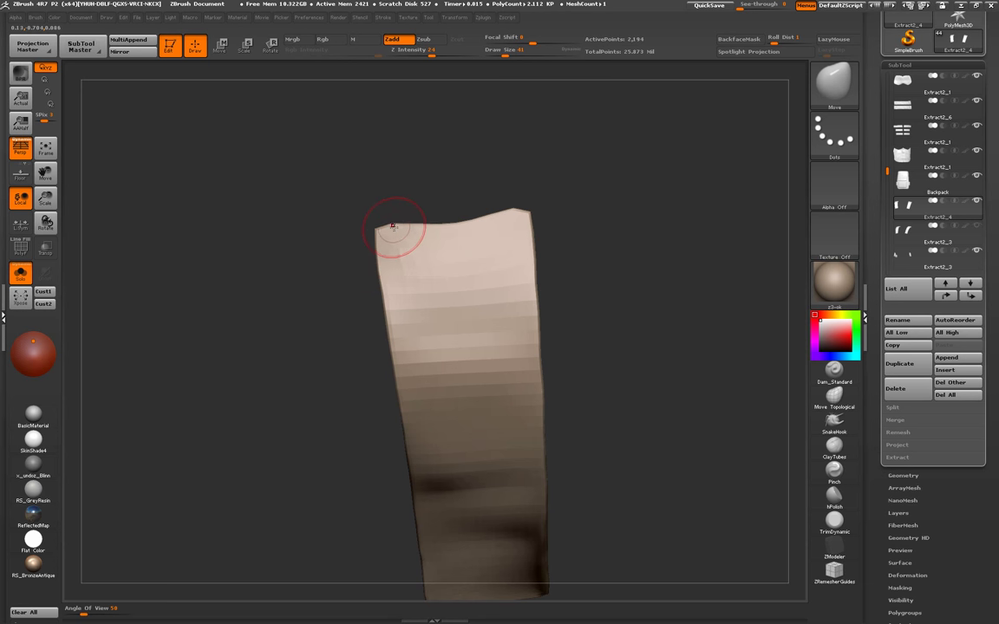
{"action": "left_click_drag", "start_coordinate": [390, 224], "coordinate": [494, 216]}
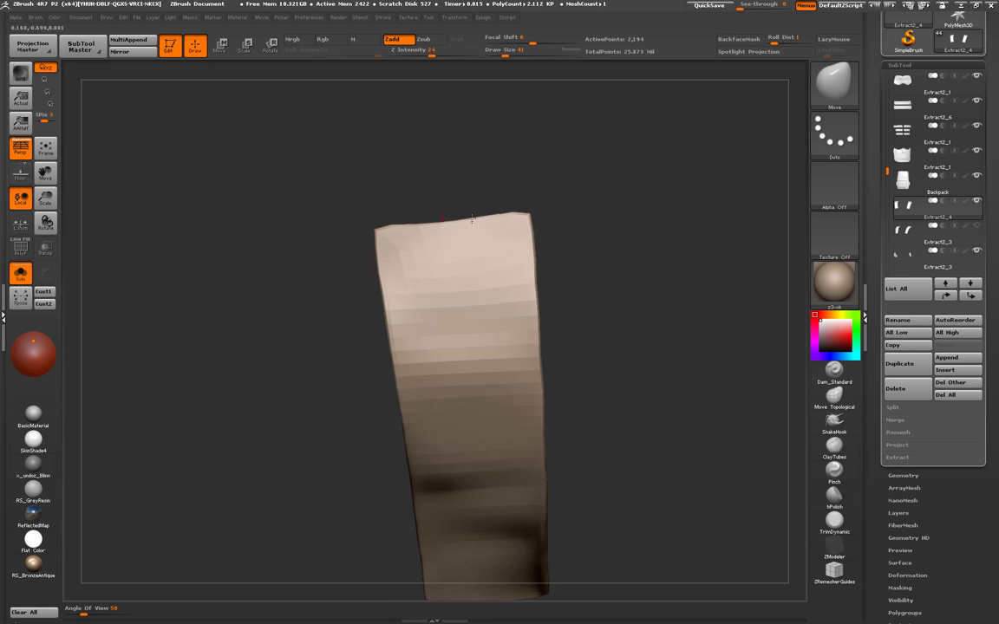
{"action": "mouse_move", "coordinate": [423, 388]}
{"action": "left_mouse_down", "text": "alt"}
{"action": "mouse_move", "coordinate": [410, 229]}
{"action": "mouse_move", "coordinate": [398, 281]}
{"action": "mouse_move", "coordinate": [471, 282]}
{"action": "left_mouse_up", "text": "alt"}
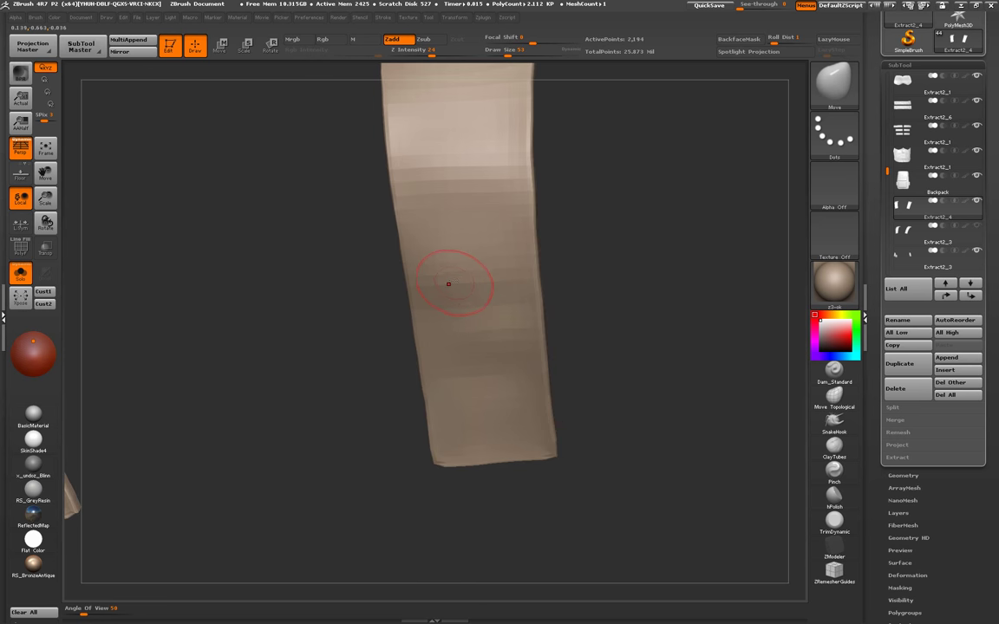
- Switch to ClayBuildup, smooth the strap's top face, and turn Solo off to show the full character
{"action": "key", "text": "b"}
{"action": "key", "text": "c"}
{"action": "key", "text": "l"}
{"action": "left_click_drag", "start_coordinate": [417, 308], "coordinate": [423, 289]}
{"action": "left_click_drag", "start_coordinate": [457, 365], "coordinate": [539, 434]}
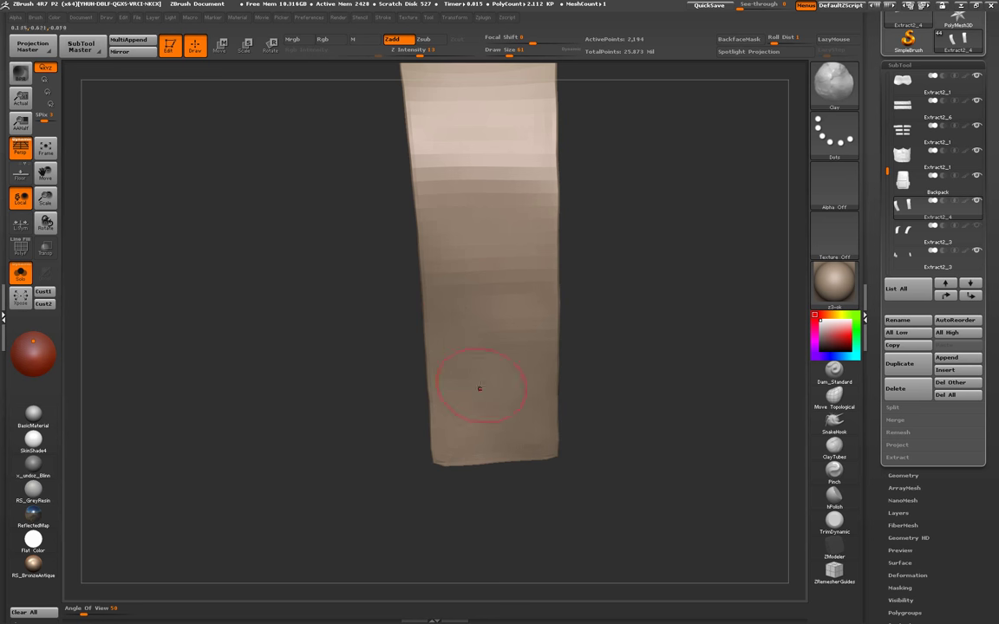
{"action": "mouse_move", "coordinate": [454, 309]}
{"action": "left_mouse_down"}
{"action": "mouse_move", "coordinate": [450, 272]}
{"action": "mouse_move", "coordinate": [494, 359]}
{"action": "left_mouse_up"}
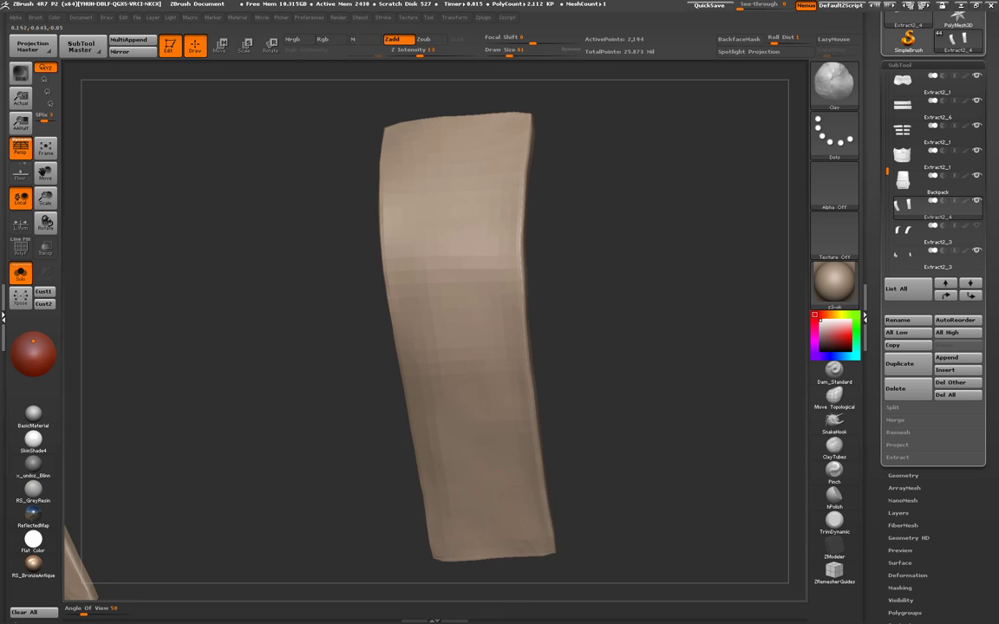
{"action": "left_click_drag", "start_coordinate": [514, 490], "coordinate": [470, 361]}
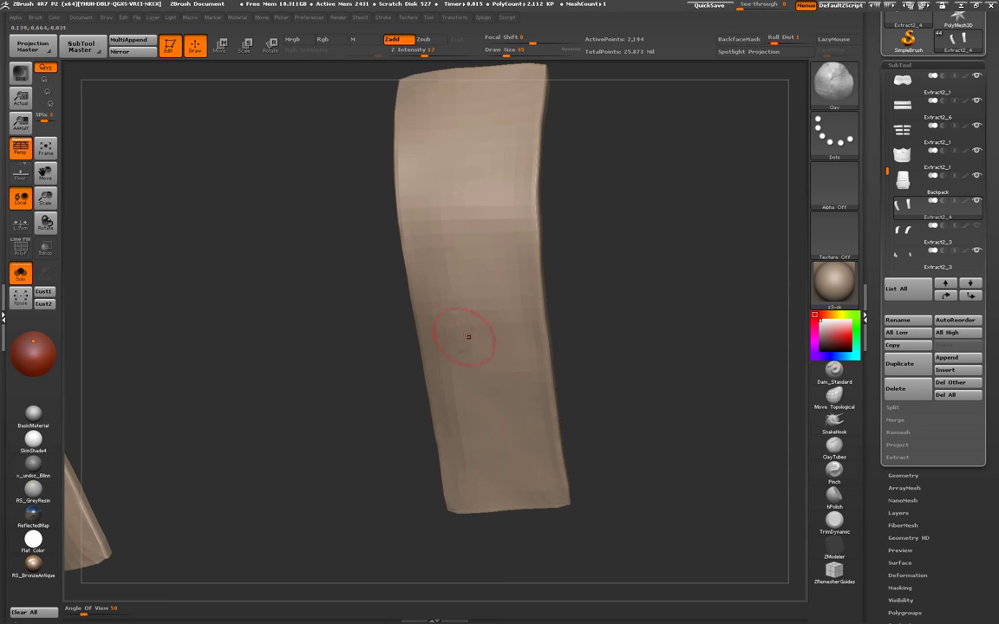
{"action": "key", "text": "shift"}
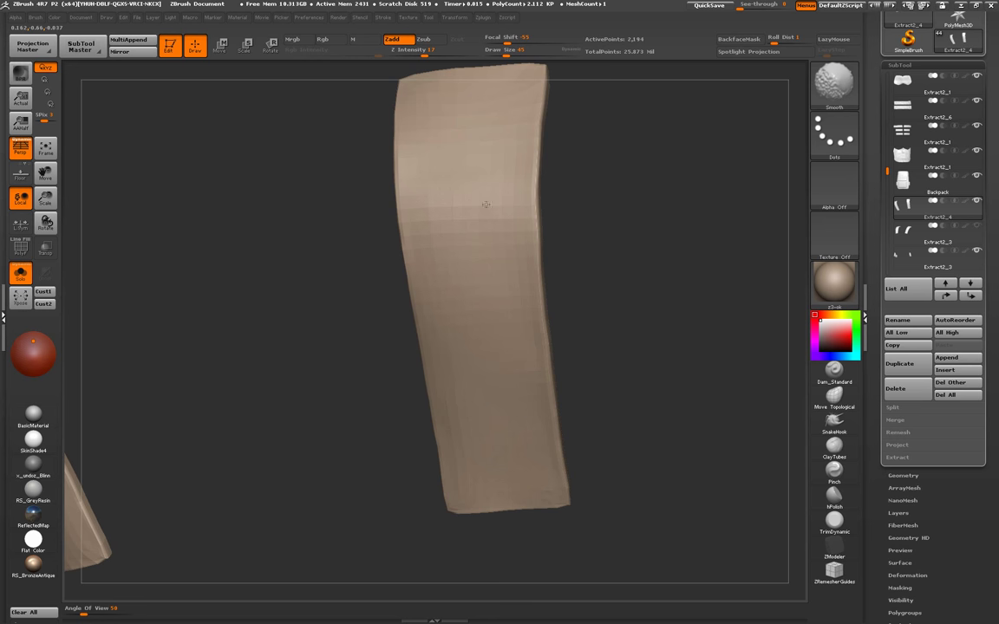
{"action": "left_click_drag", "start_coordinate": [481, 283], "coordinate": [452, 325]}
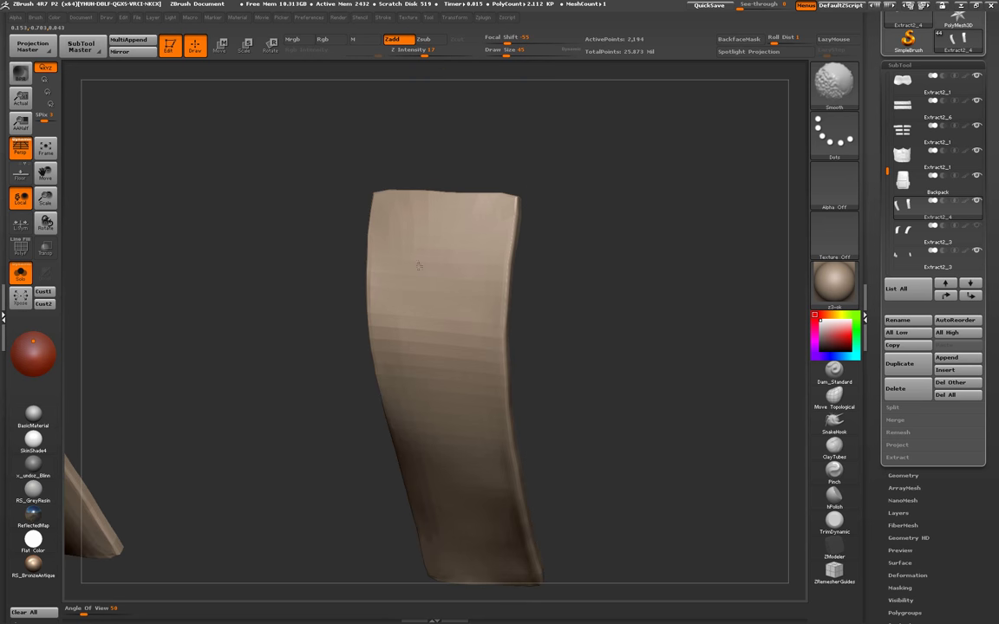
{"action": "mouse_move", "coordinate": [418, 266]}
{"action": "left_mouse_down"}
{"action": "mouse_move", "coordinate": [529, 216]}
{"action": "mouse_move", "coordinate": [539, 226]}
{"action": "mouse_move", "coordinate": [225, 384]}
{"action": "mouse_move", "coordinate": [553, 312]}
{"action": "mouse_move", "coordinate": [598, 310]}
{"action": "mouse_move", "coordinate": [615, 341]}
{"action": "mouse_move", "coordinate": [564, 279]}
{"action": "mouse_move", "coordinate": [569, 238]}
{"action": "mouse_move", "coordinate": [572, 247]}
{"action": "mouse_move", "coordinate": [551, 247]}
{"action": "mouse_move", "coordinate": [555, 256]}
{"action": "left_mouse_up"}
{"action": "key", "text": "shift+alt+s"}
{"action": "key", "text": "ctrl"}
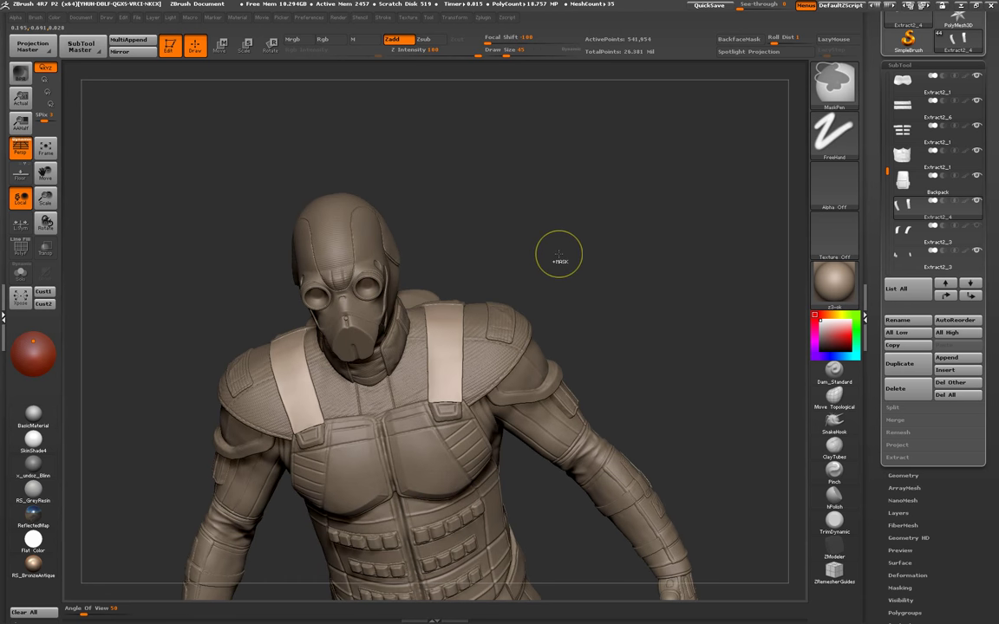
- Subdivide the strap, smooth and reshape it with the Move brush, then drop a subdivision level
{"action": "key", "text": "ctrl+d"}
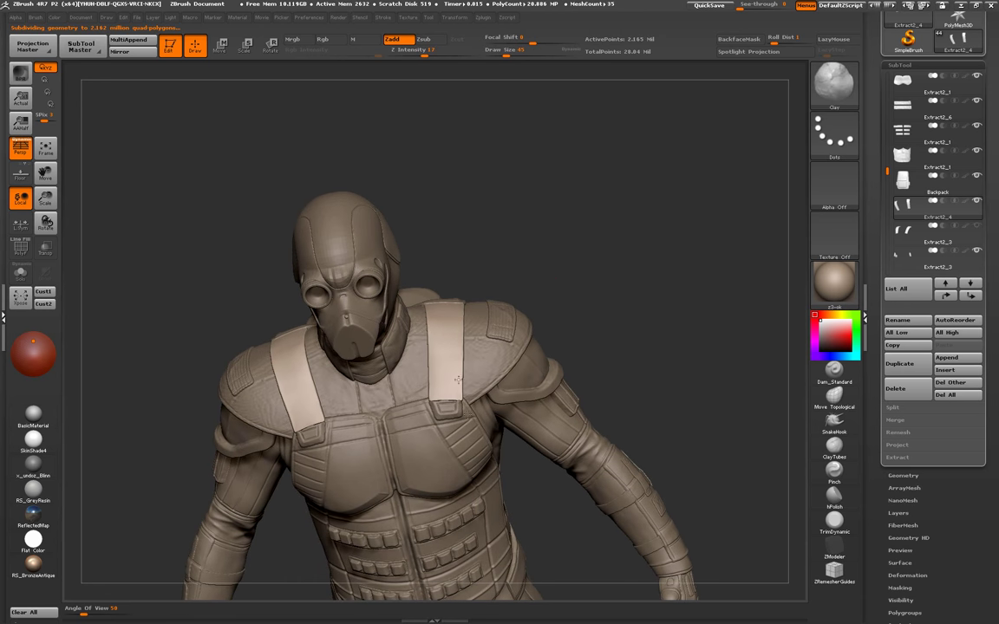
{"action": "left_click_drag", "start_coordinate": [505, 299], "coordinate": [457, 346], "text": "alt"}
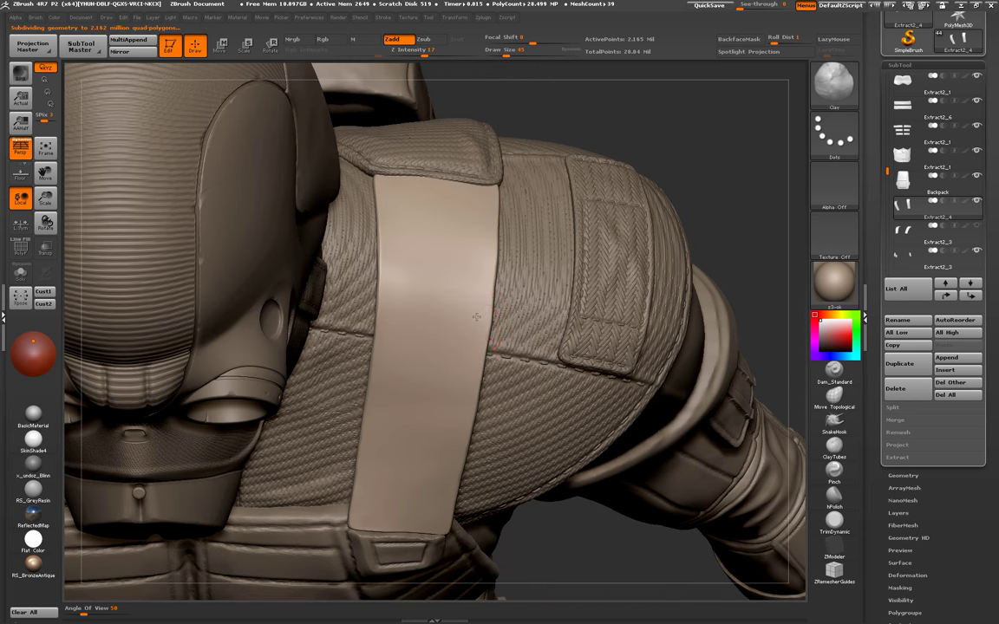
{"action": "right_click_drag", "start_coordinate": [464, 347], "coordinate": [482, 312]}
{"action": "right_click", "coordinate": [482, 313]}
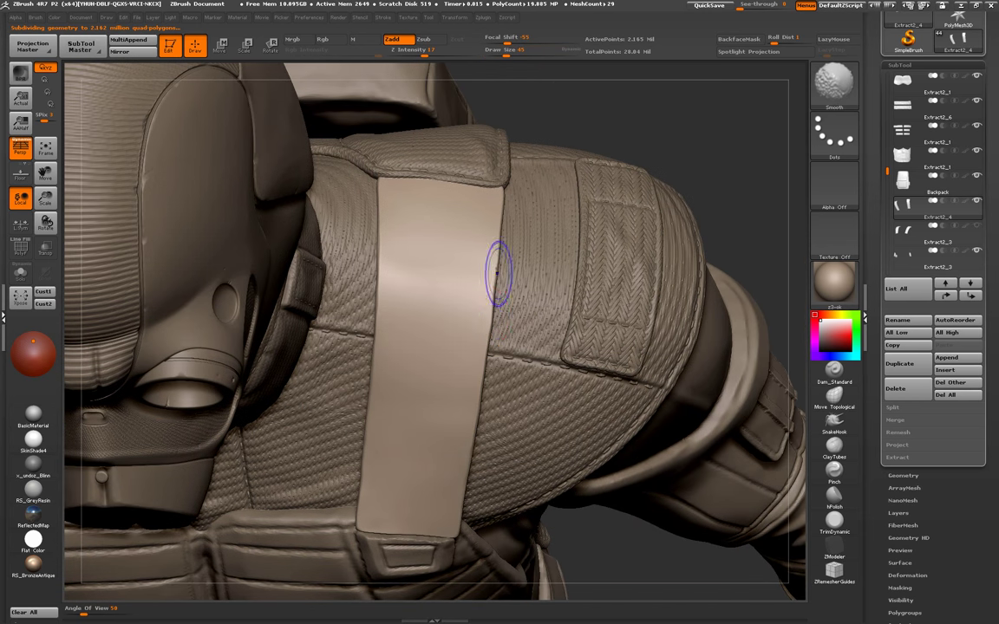
{"action": "key", "text": "shift"}
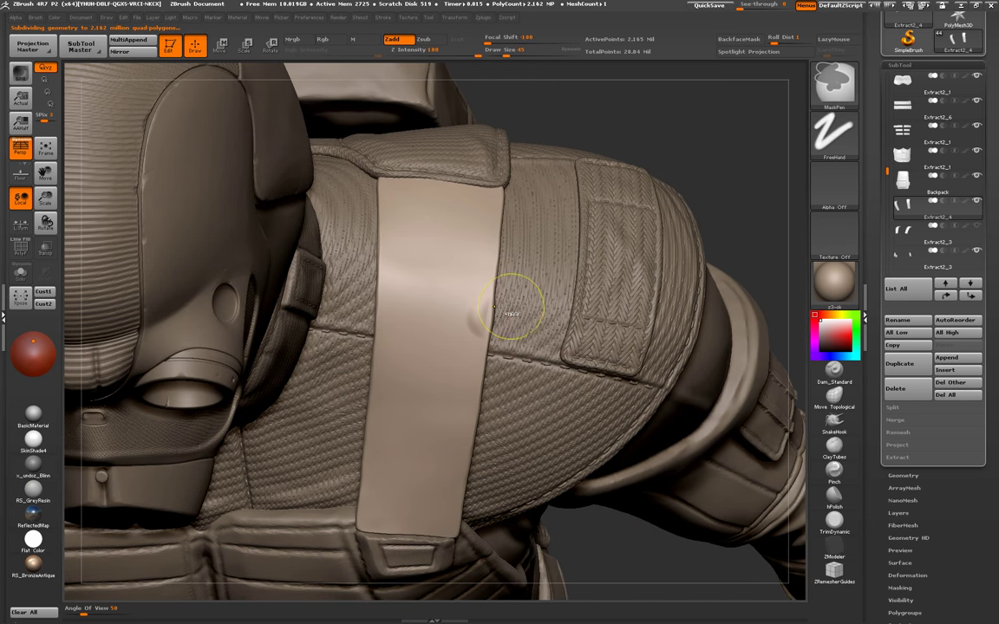
{"action": "key", "text": "shift"}
{"action": "key", "text": "b"}
{"action": "key", "text": "m"}
{"action": "key", "text": "v"}
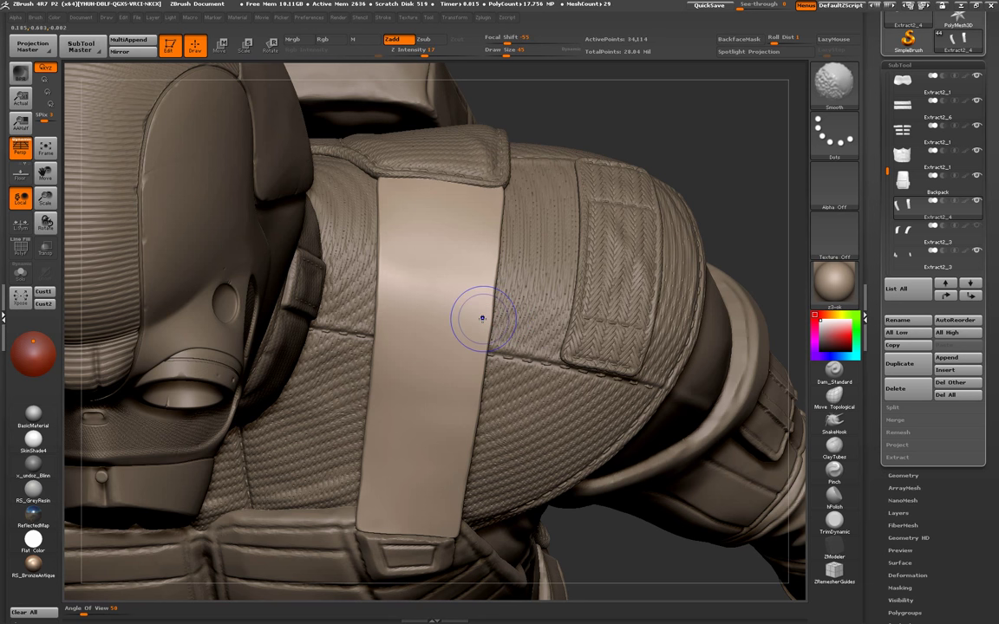
{"action": "key", "text": "shift+d"}
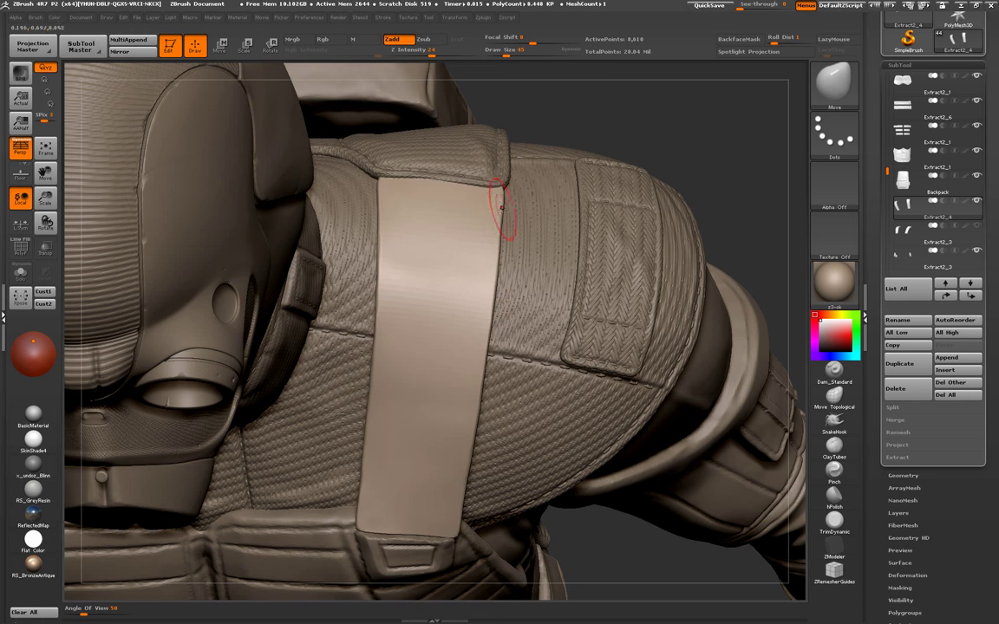
{"action": "mouse_move", "coordinate": [506, 143]}
{"action": "left_mouse_down"}
{"action": "mouse_move", "coordinate": [512, 154]}
{"action": "mouse_move", "coordinate": [475, 234]}
{"action": "left_mouse_up"}
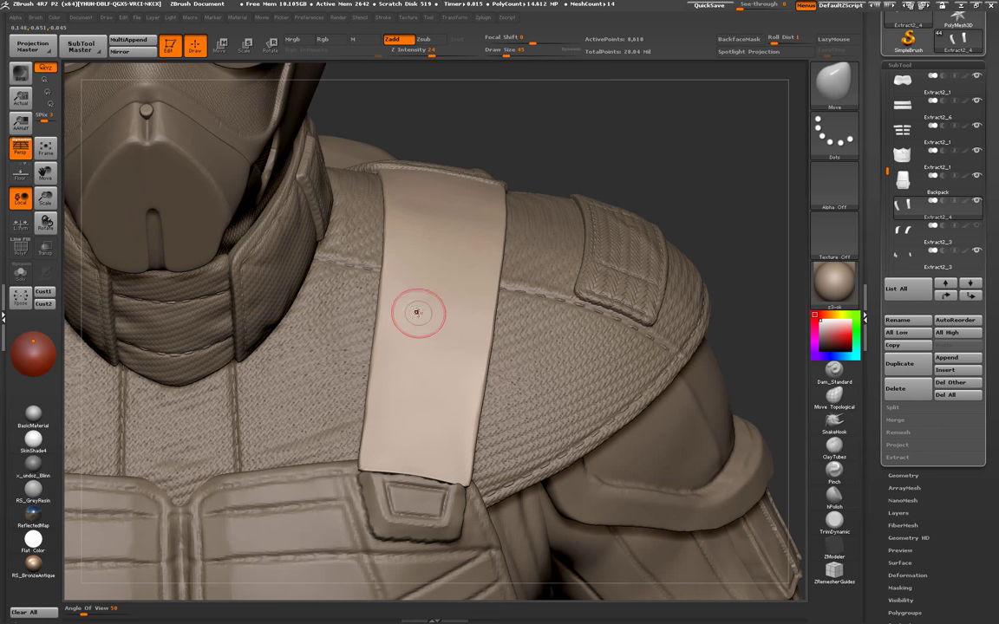
{"action": "mouse_move", "coordinate": [446, 357]}
{"action": "left_mouse_down"}
{"action": "mouse_move", "coordinate": [423, 290]}
{"action": "mouse_move", "coordinate": [422, 331]}
{"action": "left_mouse_up"}
- Load the Standard brush with Alpha 51, solo and frame the straps, and subdivide
{"action": "key", "text": "b"}
{"action": "key", "text": "s"}
{"action": "key", "text": "t"}
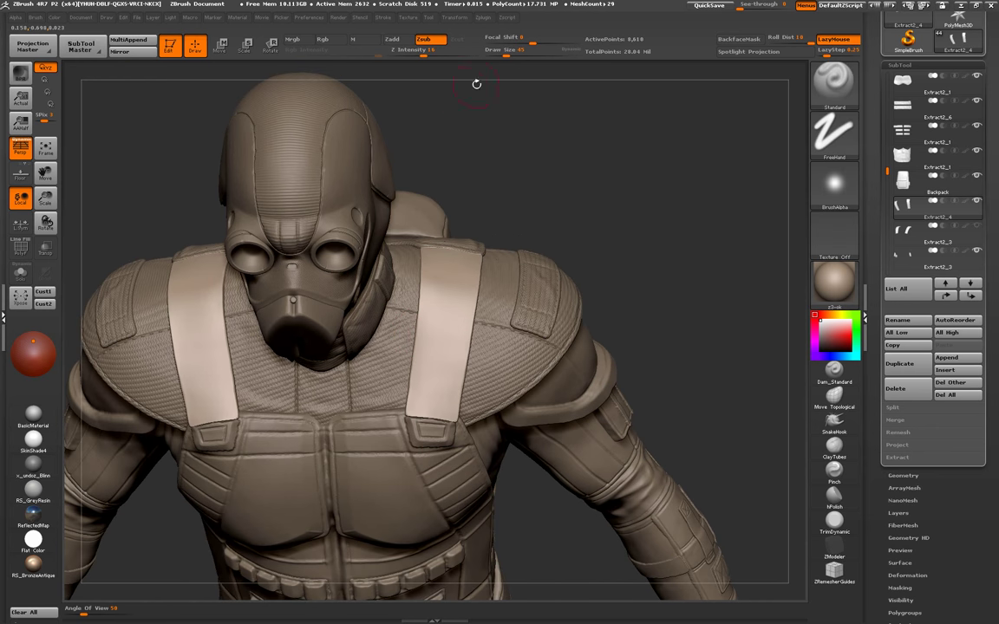
{"action": "left_click", "coordinate": [834, 184]}
{"action": "left_click", "coordinate": [558, 289]}
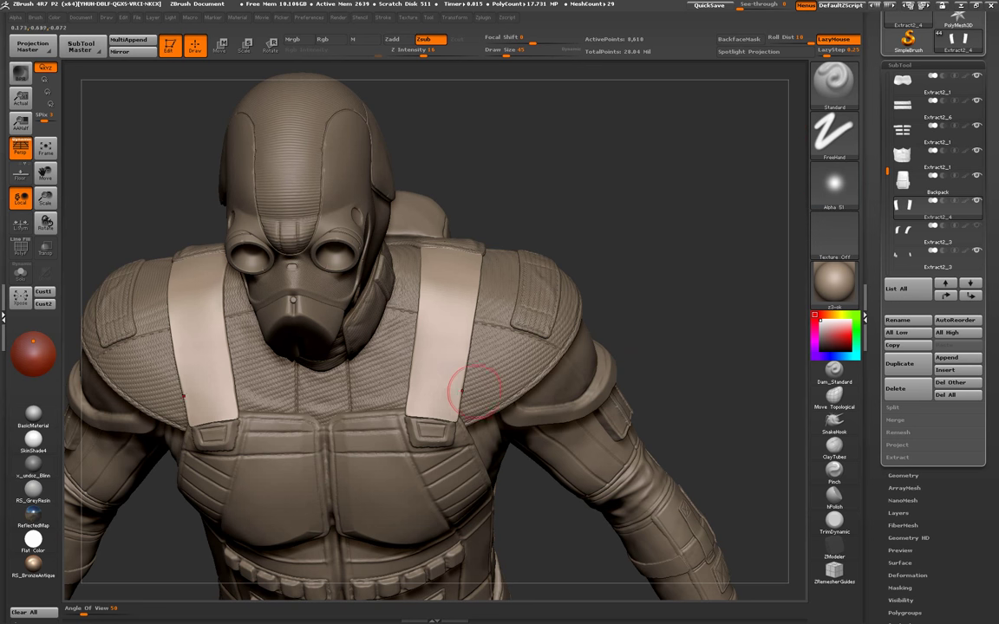
{"action": "key", "text": "alt+s"}
{"action": "key", "text": "f"}
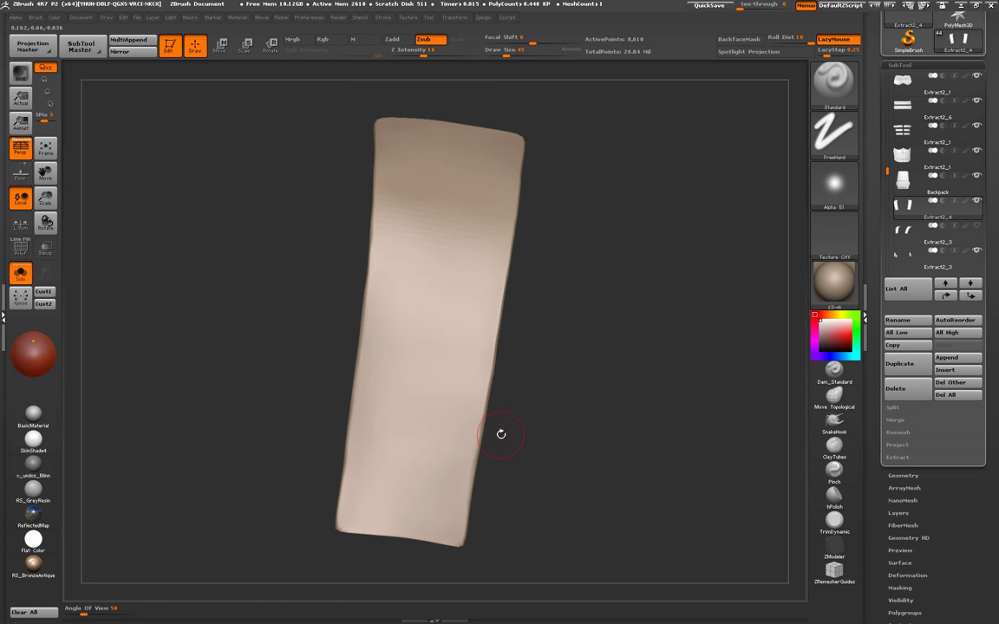
{"action": "key", "text": "ctrl+d"}
- After undoing trial strokes, carve the inset groove along the strap's upper-left edge
{"action": "left_click_drag", "start_coordinate": [457, 367], "coordinate": [452, 480]}
{"action": "key", "text": "ctrl+z"}
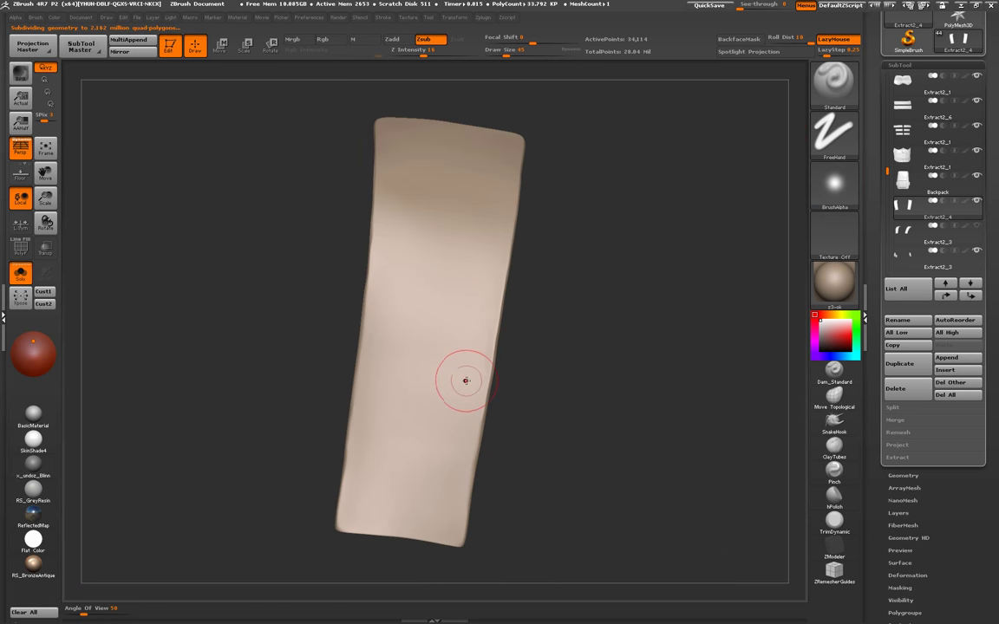
{"action": "left_click_drag", "start_coordinate": [485, 347], "coordinate": [459, 477]}
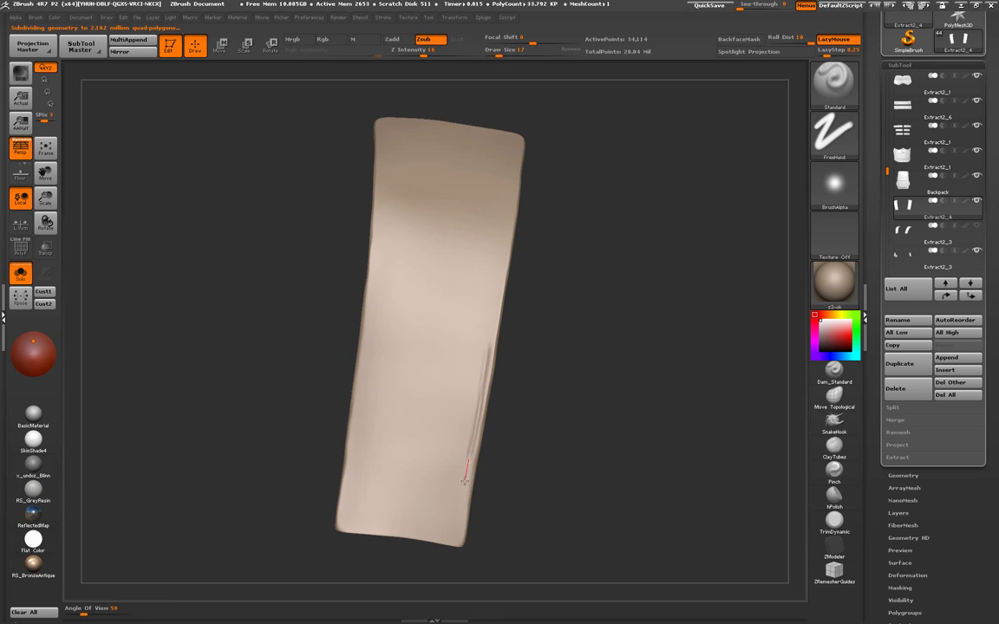
{"action": "key", "text": "ctrl+z"}
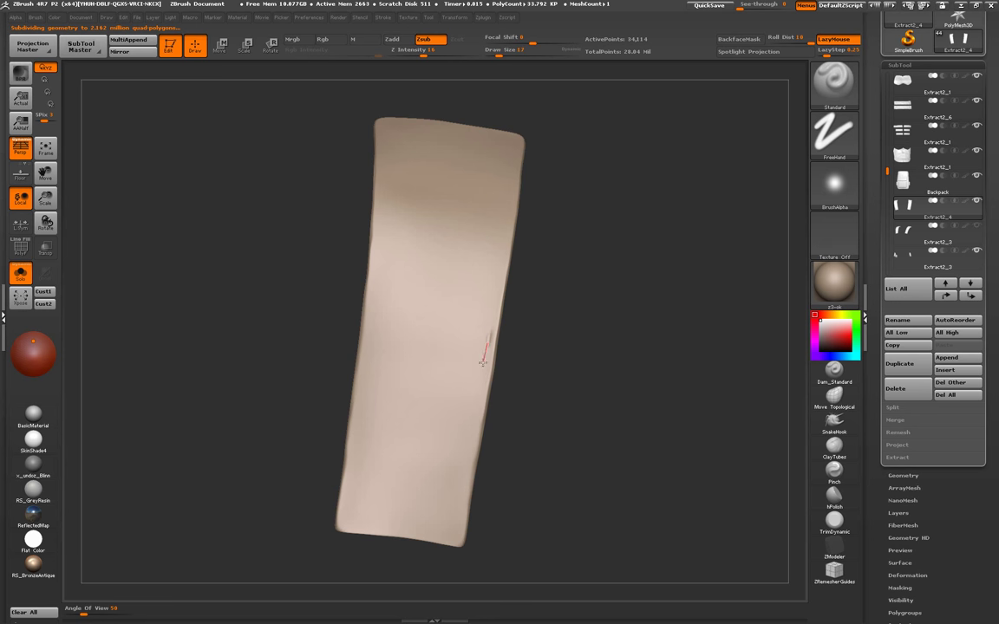
{"action": "left_click_drag", "start_coordinate": [512, 381], "coordinate": [544, 385]}
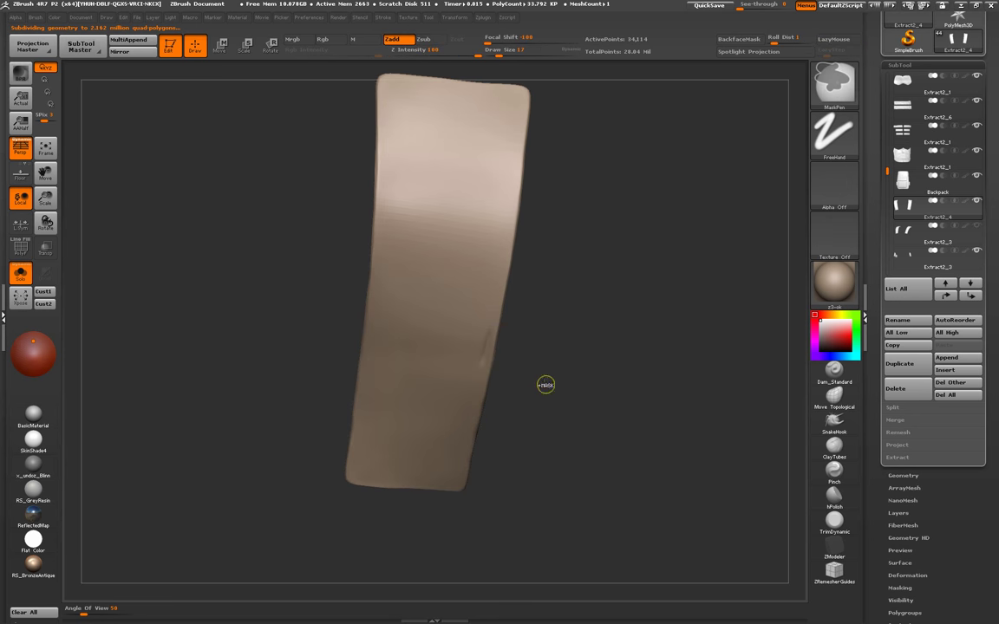
{"action": "mouse_move", "coordinate": [469, 263]}
{"action": "left_mouse_down"}
{"action": "mouse_move", "coordinate": [445, 279]}
{"action": "mouse_move", "coordinate": [387, 214]}
{"action": "mouse_move", "coordinate": [397, 189]}
{"action": "mouse_move", "coordinate": [402, 221]}
{"action": "left_mouse_up"}
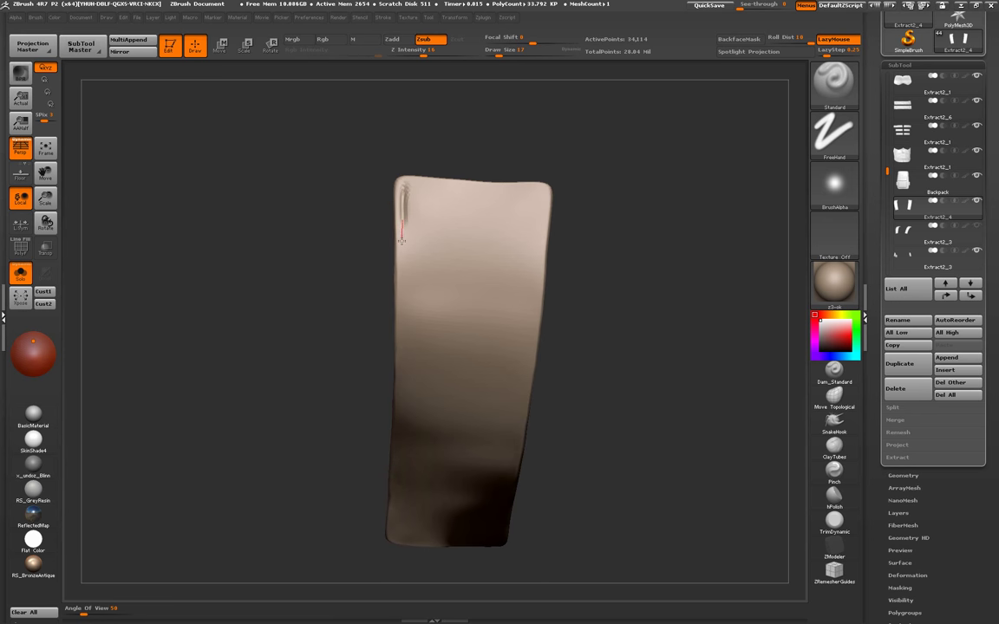
{"action": "key", "text": "ctrl+z"}
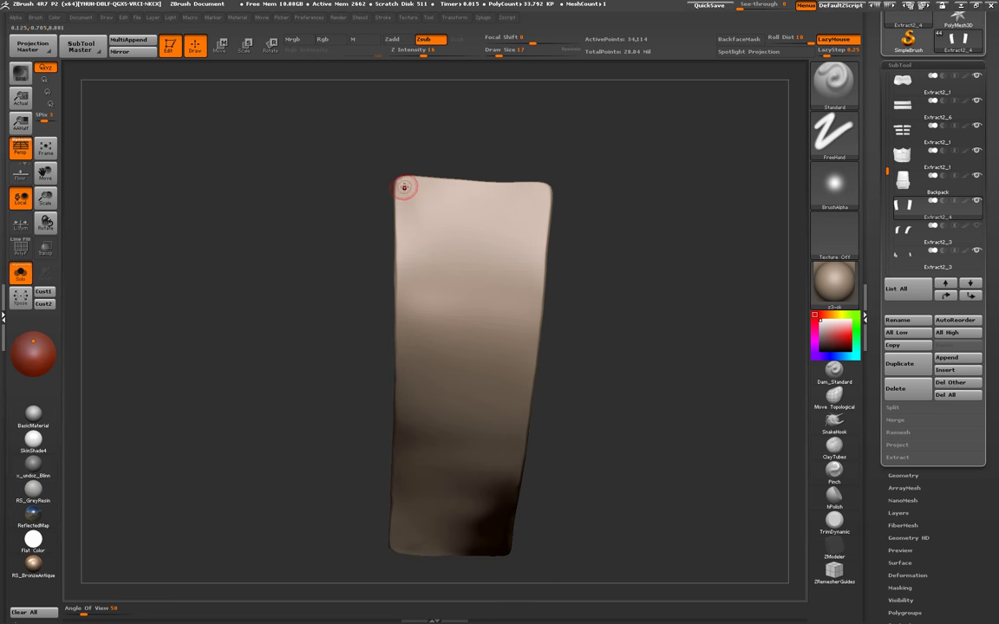
{"action": "left_click_drag", "start_coordinate": [403, 189], "coordinate": [403, 226]}
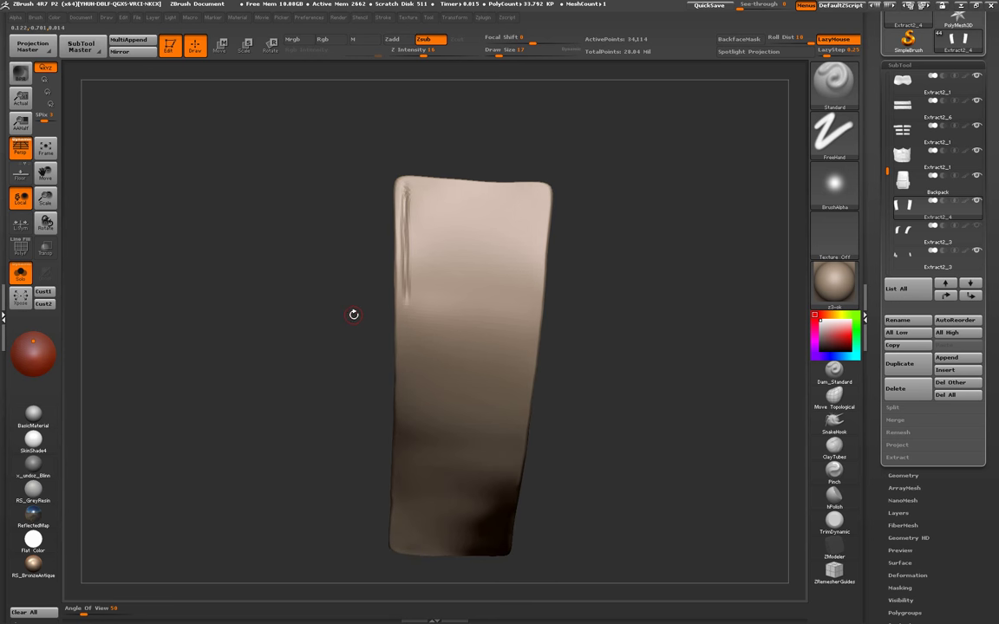
{"action": "left_click_drag", "start_coordinate": [354, 315], "coordinate": [338, 235]}
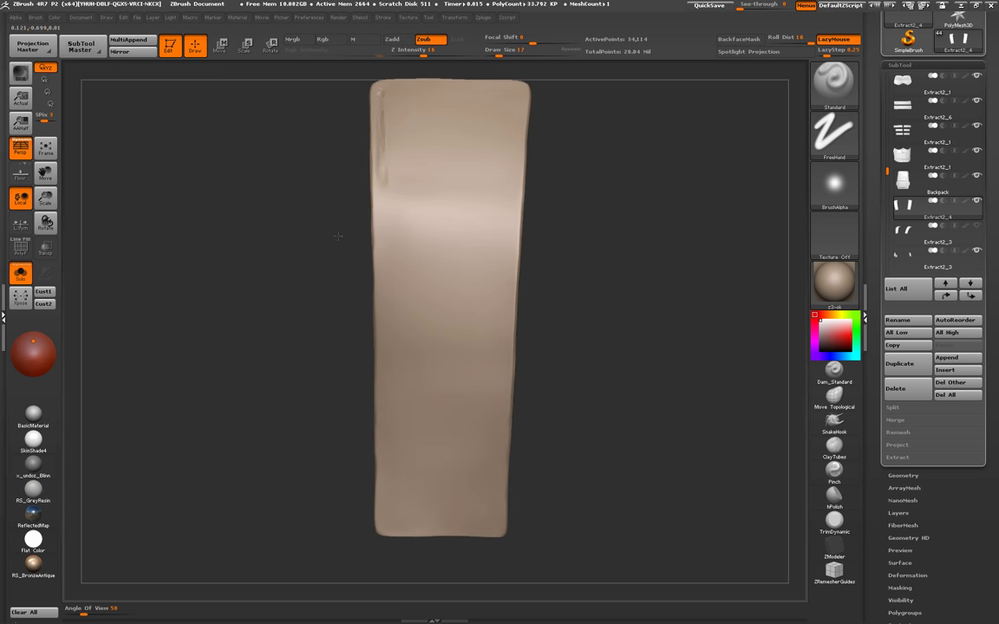
{"action": "left_click_drag", "start_coordinate": [379, 91], "coordinate": [379, 187]}
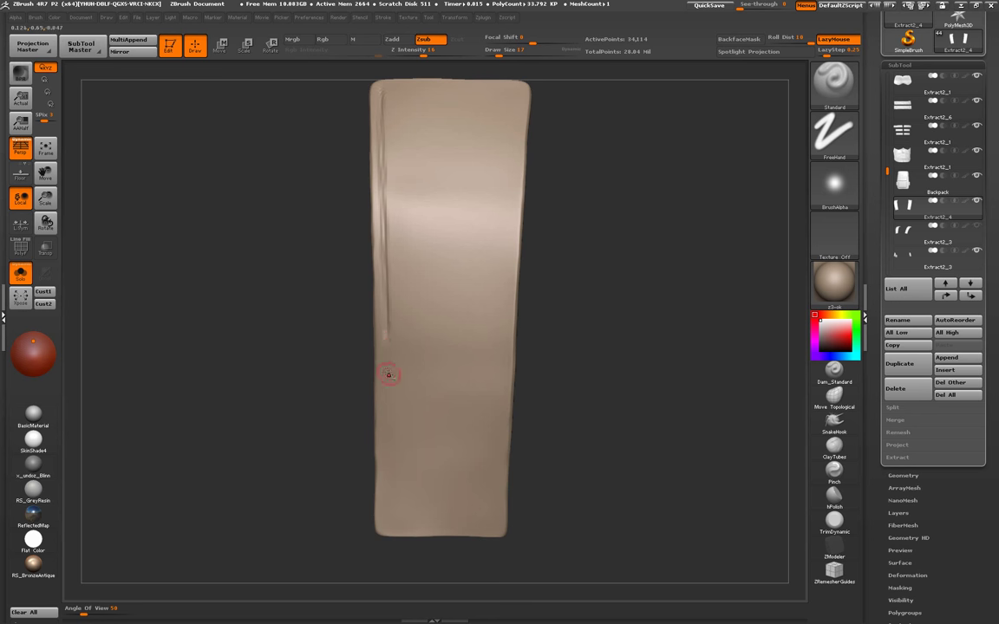
- Continue the groove down the left edge, across the bottom and up the right edge, then subdivide
{"action": "mouse_move", "coordinate": [386, 372]}
{"action": "left_mouse_down"}
{"action": "mouse_move", "coordinate": [382, 216]}
{"action": "mouse_move", "coordinate": [390, 328]}
{"action": "left_mouse_up"}
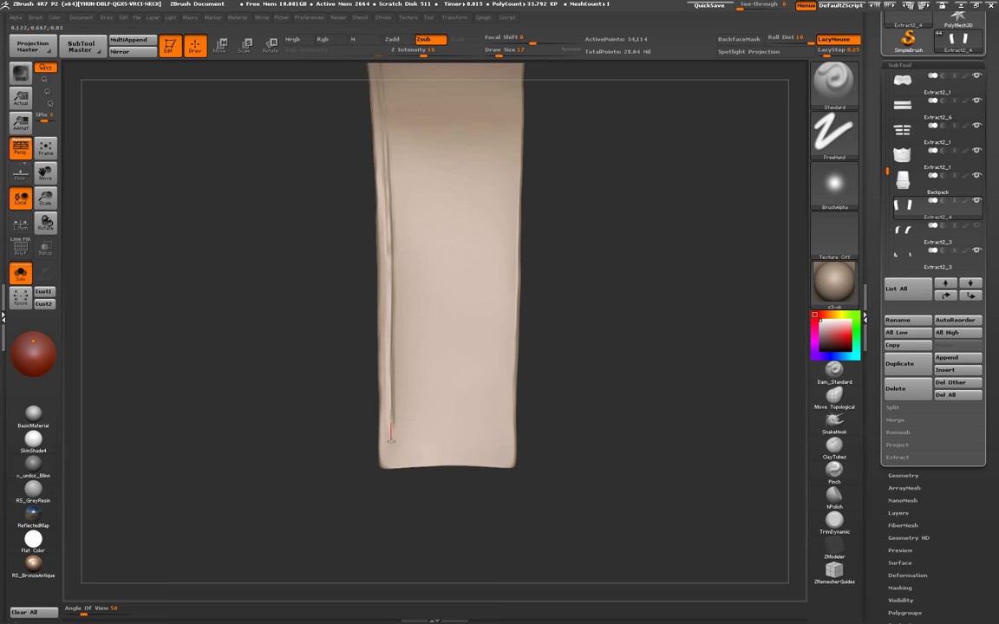
{"action": "mouse_move", "coordinate": [390, 474]}
{"action": "left_mouse_down"}
{"action": "mouse_move", "coordinate": [419, 455]}
{"action": "mouse_move", "coordinate": [391, 457]}
{"action": "left_mouse_up"}
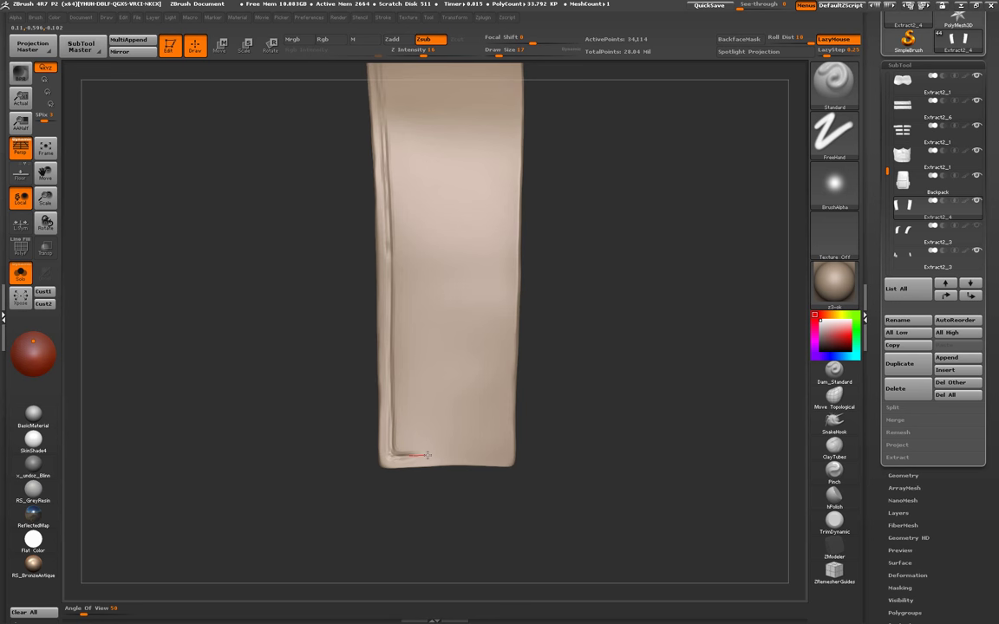
{"action": "mouse_move", "coordinate": [466, 454]}
{"action": "left_mouse_down"}
{"action": "mouse_move", "coordinate": [509, 454]}
{"action": "mouse_move", "coordinate": [497, 446]}
{"action": "left_mouse_up"}
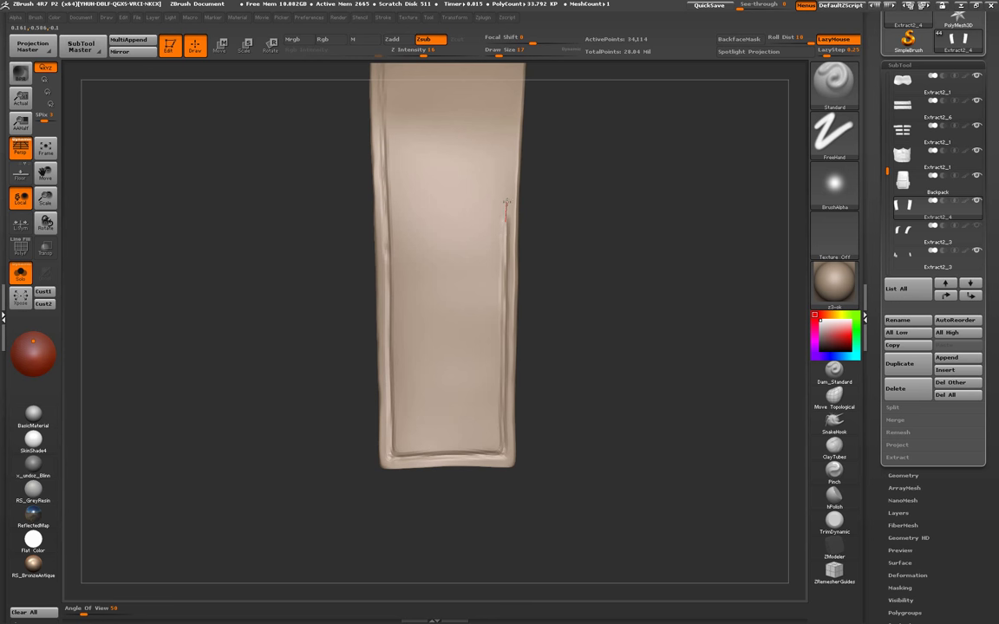
{"action": "mouse_move", "coordinate": [507, 164]}
{"action": "left_mouse_down"}
{"action": "mouse_move", "coordinate": [504, 129]}
{"action": "mouse_move", "coordinate": [492, 326]}
{"action": "left_mouse_up"}
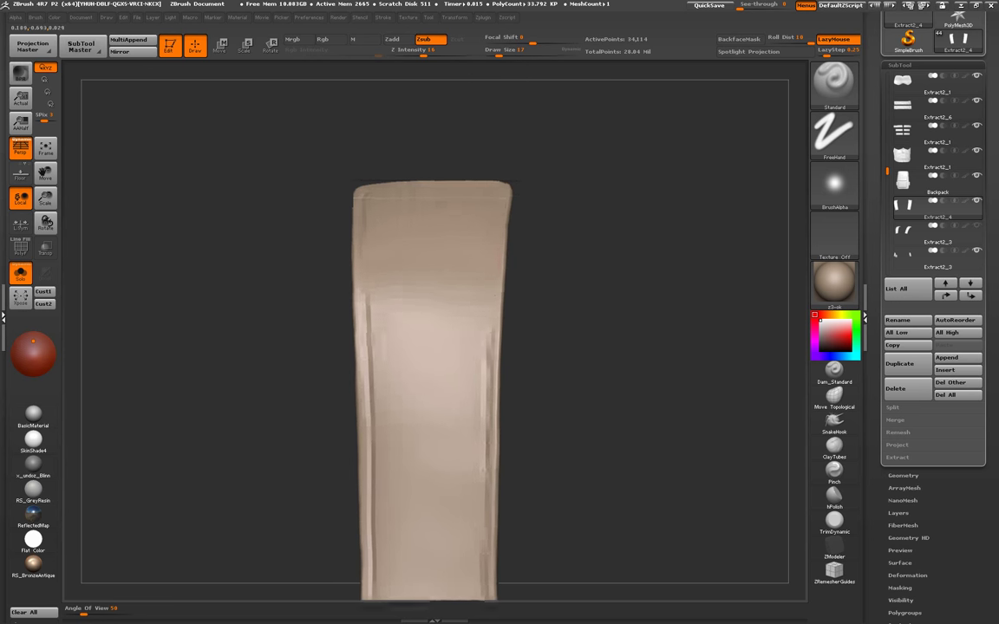
{"action": "key", "text": "space"}
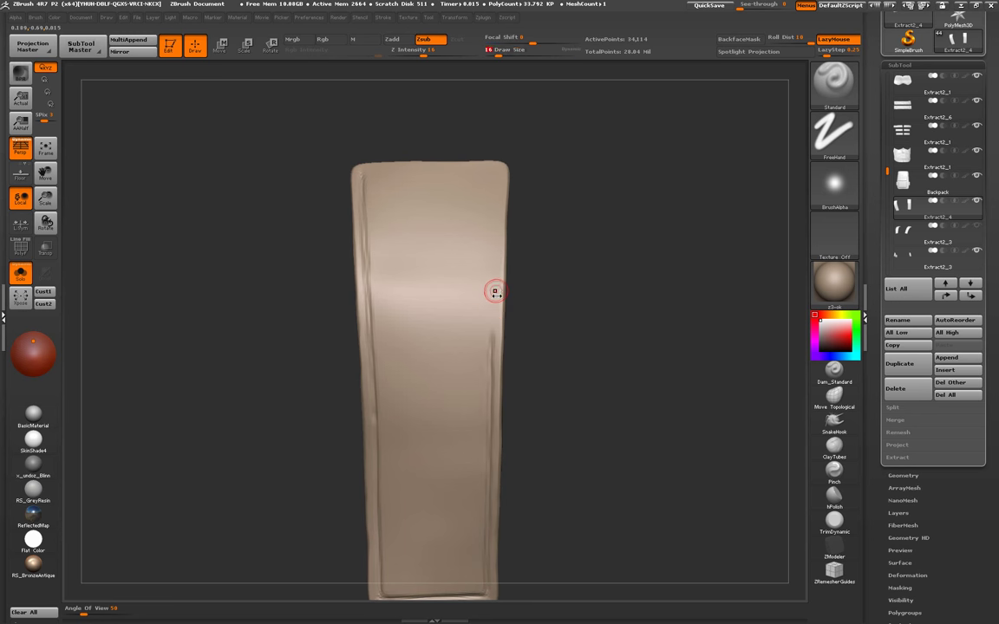
{"action": "left_click_drag", "start_coordinate": [490, 336], "coordinate": [490, 339]}
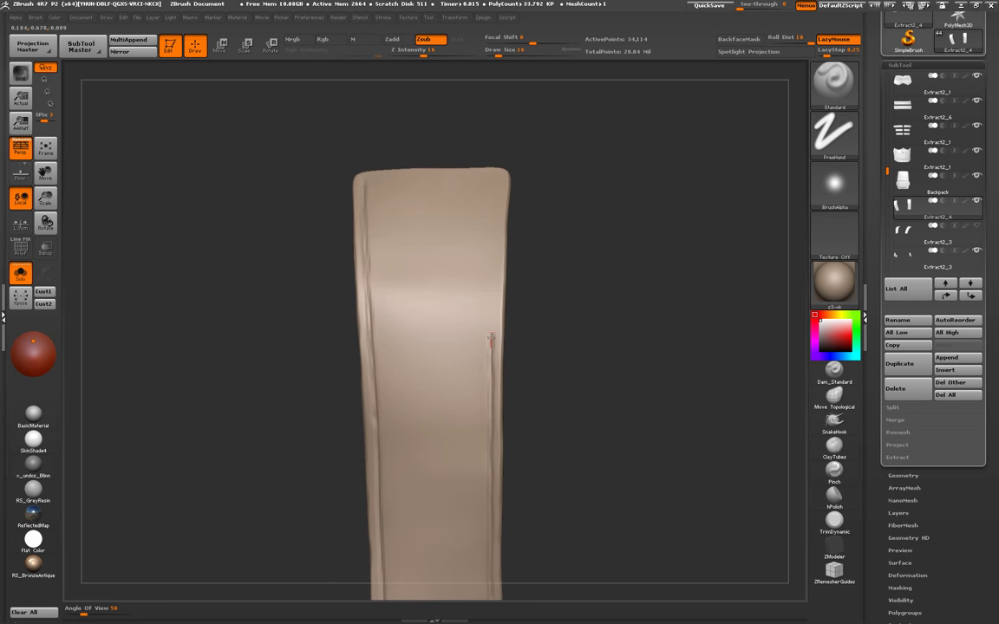
{"action": "left_click_drag", "start_coordinate": [491, 260], "coordinate": [492, 308]}
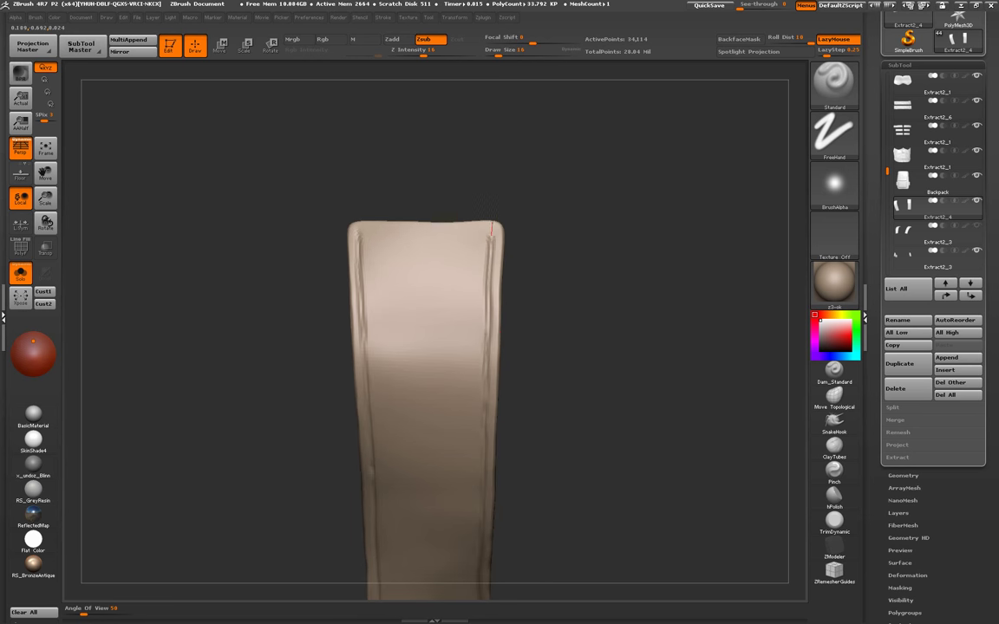
{"action": "mouse_move", "coordinate": [492, 229]}
{"action": "left_mouse_down"}
{"action": "mouse_move", "coordinate": [366, 223]}
{"action": "mouse_move", "coordinate": [502, 229]}
{"action": "mouse_move", "coordinate": [483, 216]}
{"action": "left_mouse_up"}
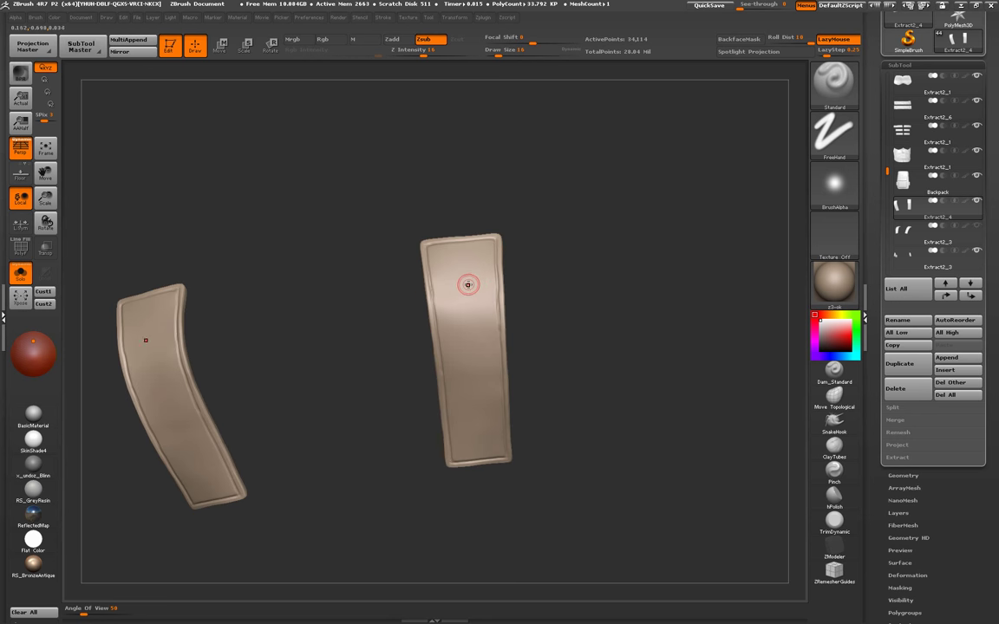
{"action": "mouse_move", "coordinate": [537, 286]}
{"action": "left_mouse_down", "text": "alt"}
{"action": "mouse_move", "coordinate": [442, 346]}
{"action": "mouse_move", "coordinate": [379, 315]}
{"action": "mouse_move", "coordinate": [369, 335]}
{"action": "left_mouse_up", "text": "alt"}
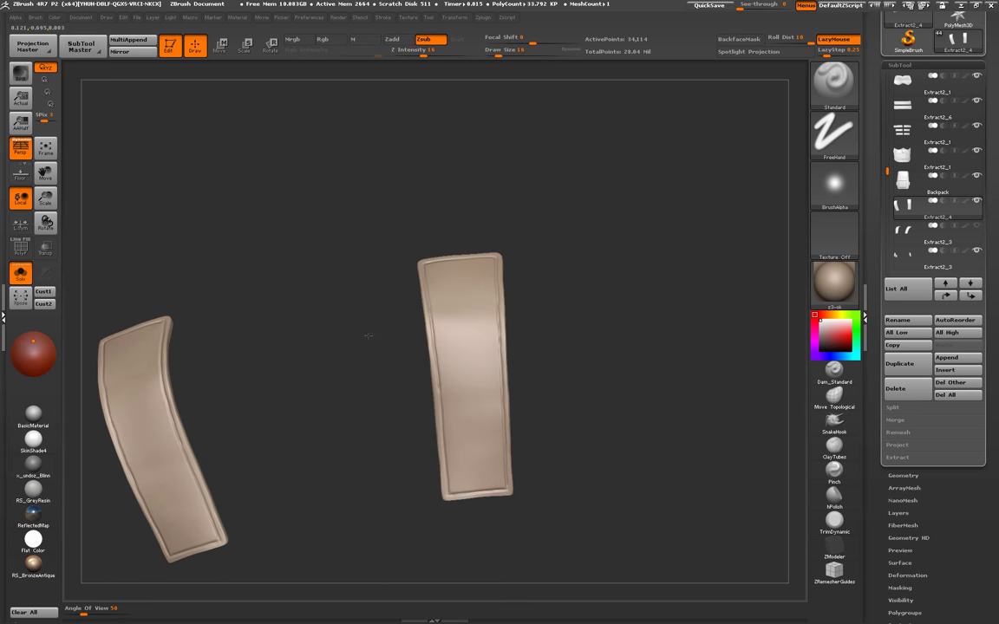
{"action": "key", "text": "ctrl+d"}
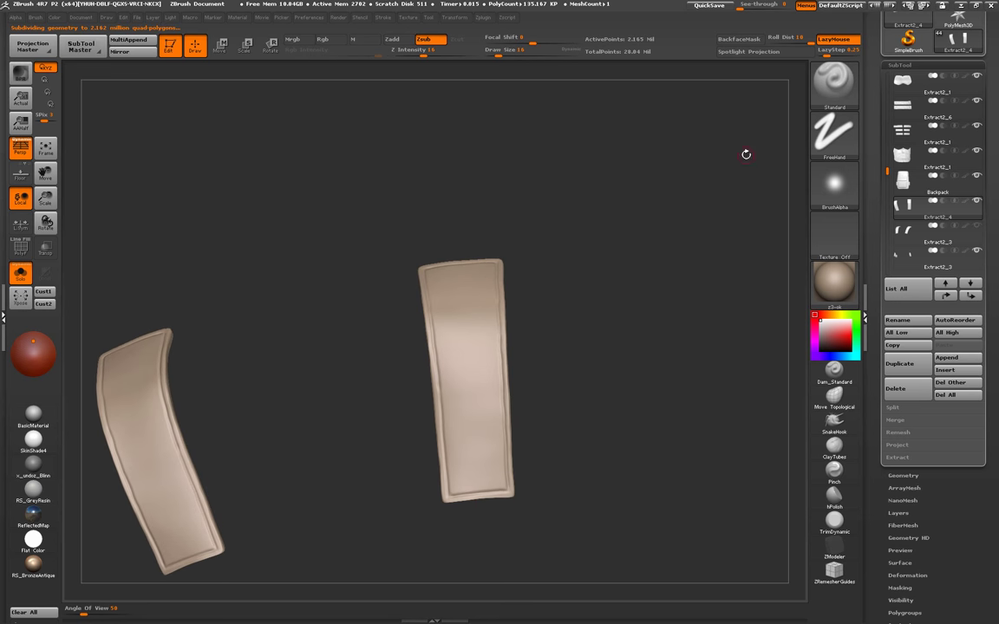
- Switch to StitchBasic and stitch a seam down the chest strap's right edge toward the buckle
{"action": "key", "text": "b"}
{"action": "left_click", "coordinate": [737, 92]}
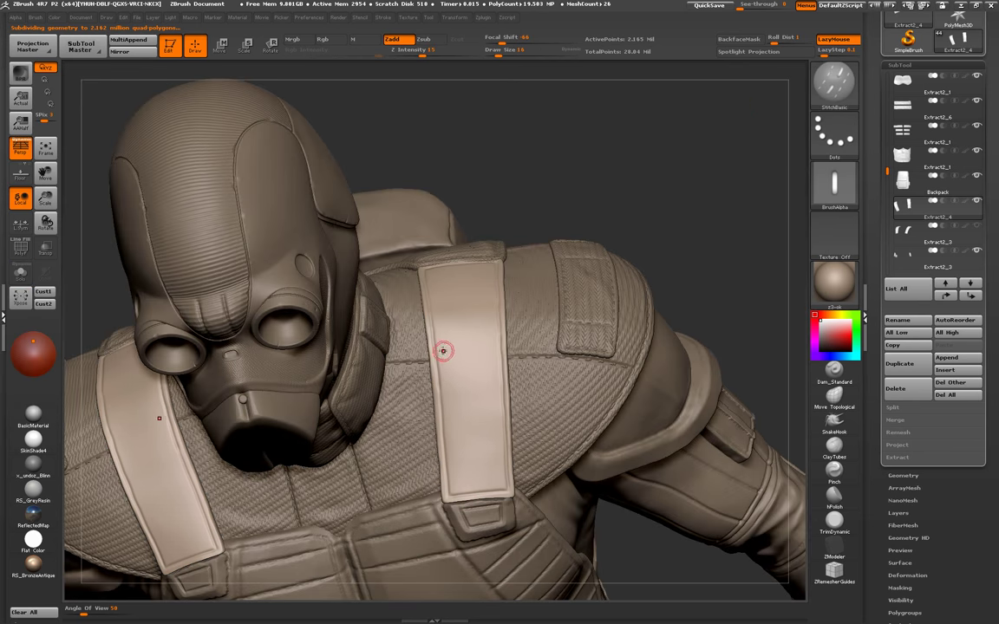
{"action": "right_click_drag", "start_coordinate": [443, 350], "coordinate": [519, 234]}
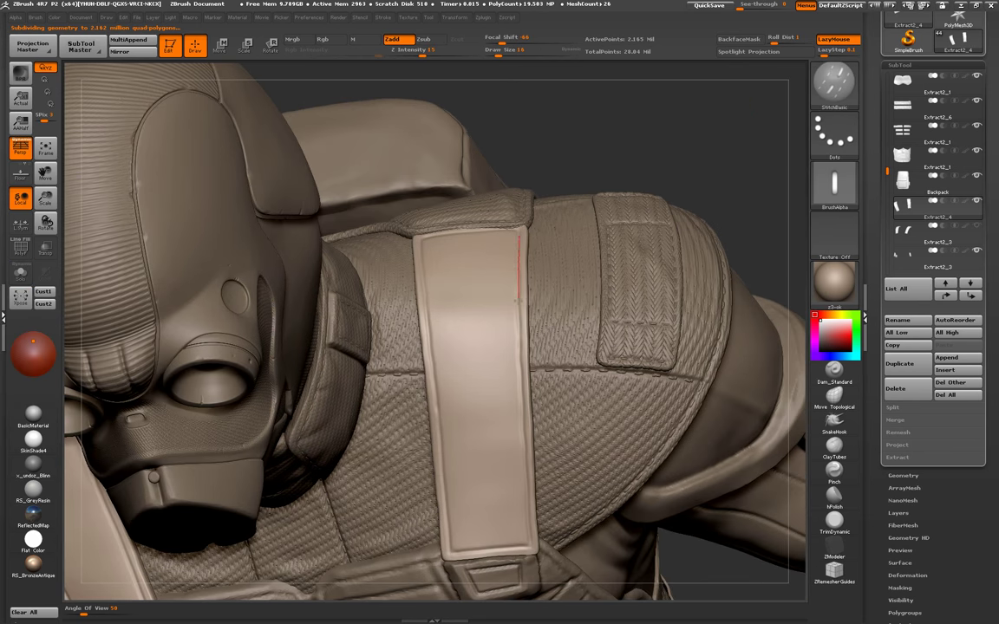
{"action": "left_click_drag", "start_coordinate": [517, 360], "coordinate": [517, 433]}
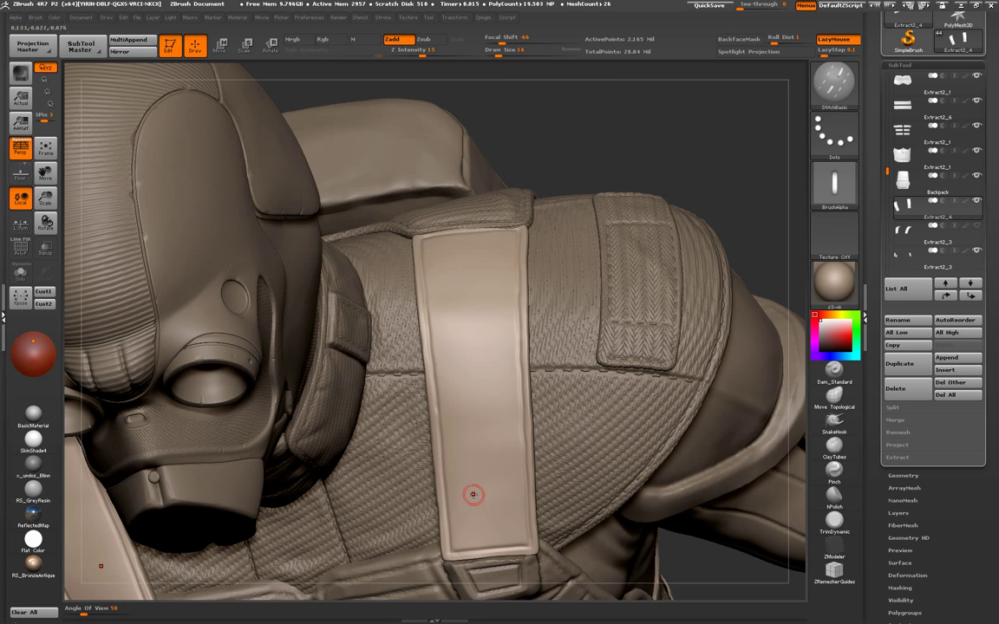
{"action": "right_click_drag", "start_coordinate": [462, 538], "coordinate": [443, 408]}
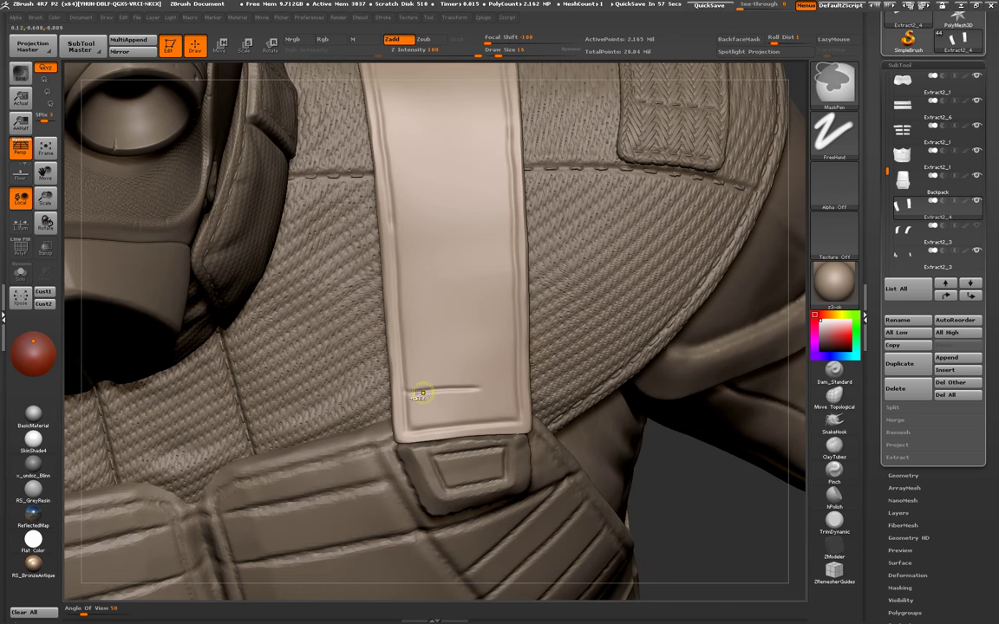
- Mask a band across the strap's lower end up to the crease, then subdivide with Ctrl+D
{"action": "left_click_drag", "start_coordinate": [403, 390], "coordinate": [420, 390]}
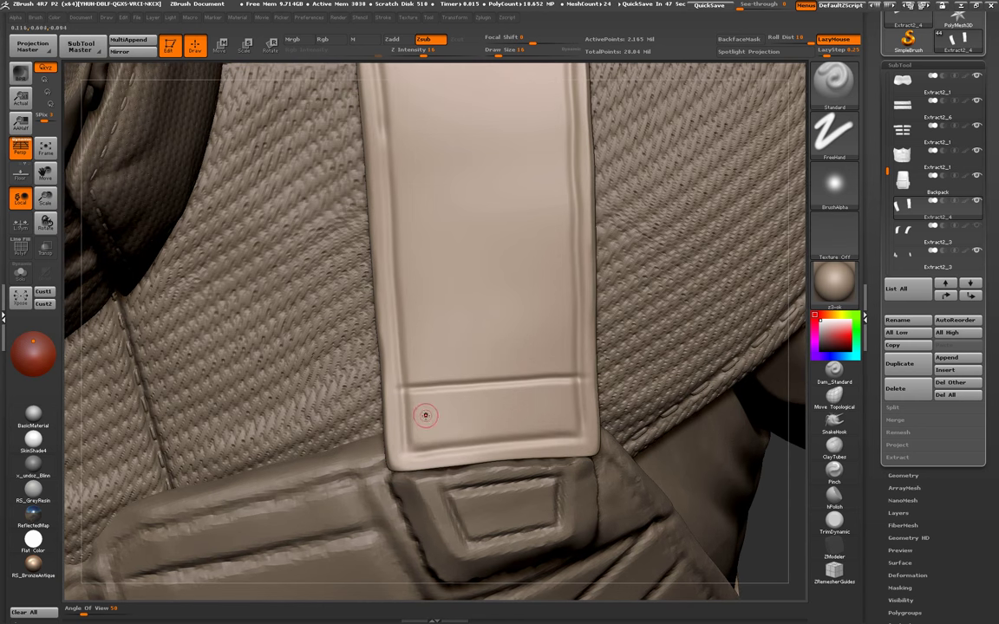
{"action": "left_click_drag", "start_coordinate": [415, 401], "coordinate": [448, 429], "text": "ctrl"}
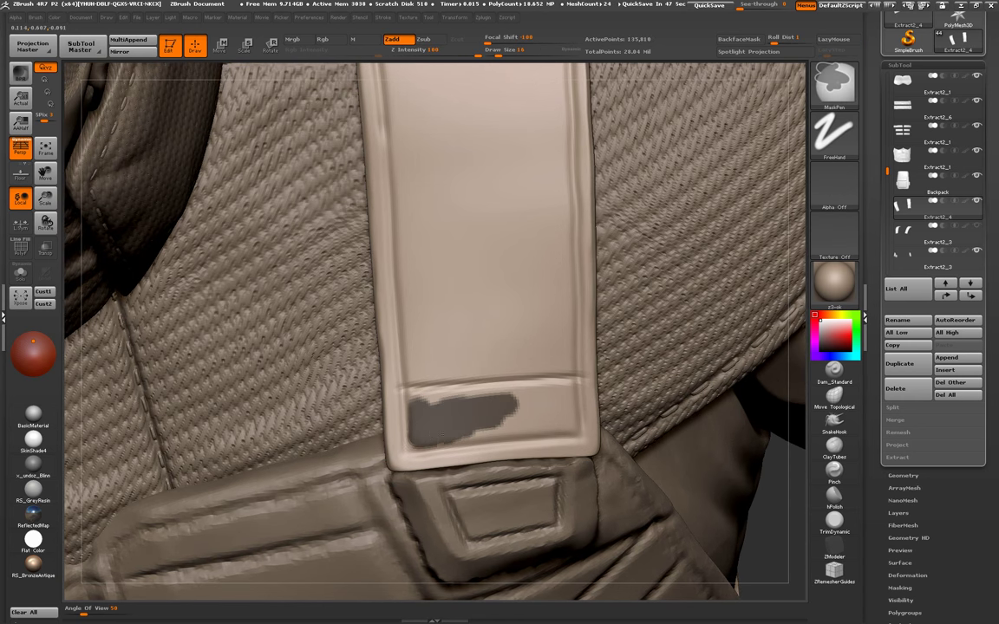
{"action": "left_click_drag", "start_coordinate": [456, 432], "coordinate": [460, 412], "text": "ctrl"}
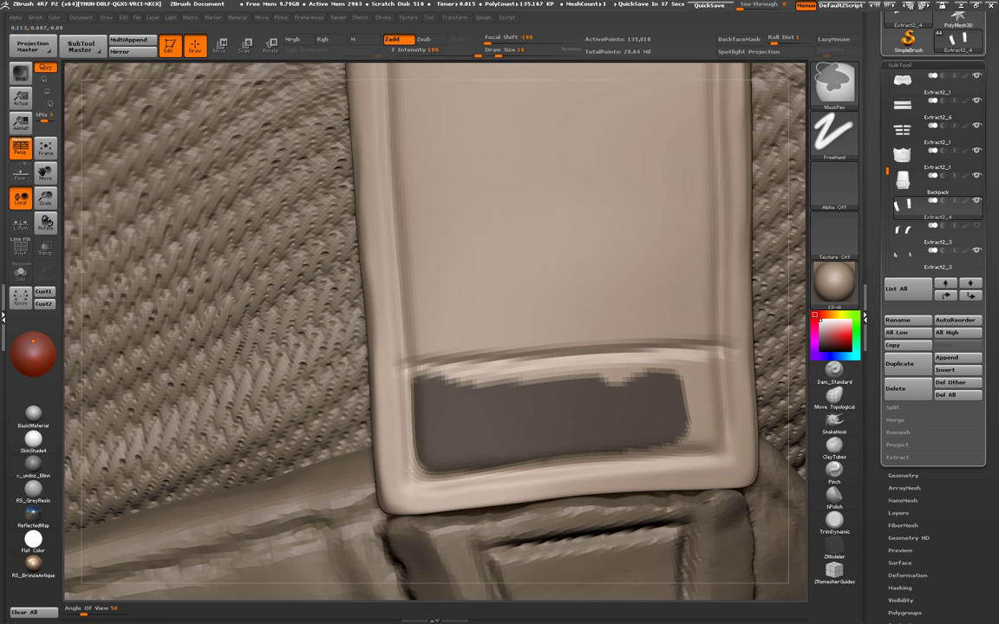
{"action": "mouse_move", "coordinate": [398, 340]}
{"action": "left_mouse_down", "text": "ctrl"}
{"action": "mouse_move", "coordinate": [481, 336]}
{"action": "mouse_move", "coordinate": [641, 369]}
{"action": "mouse_move", "coordinate": [698, 362]}
{"action": "mouse_move", "coordinate": [685, 383]}
{"action": "mouse_move", "coordinate": [704, 416]}
{"action": "mouse_move", "coordinate": [668, 438]}
{"action": "left_mouse_up", "text": "ctrl"}
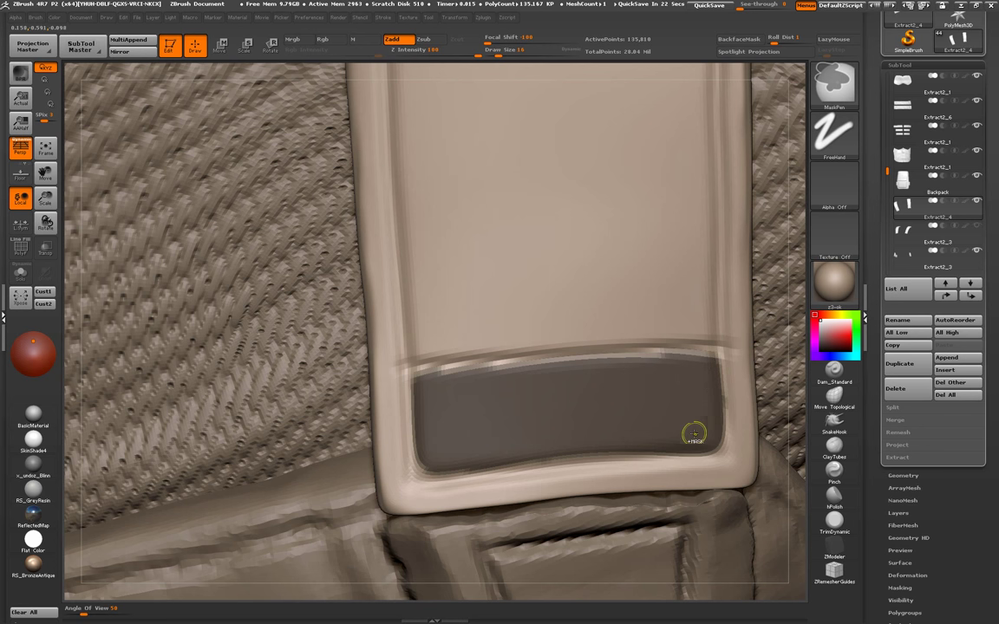
{"action": "key", "text": "ctrl+d"}
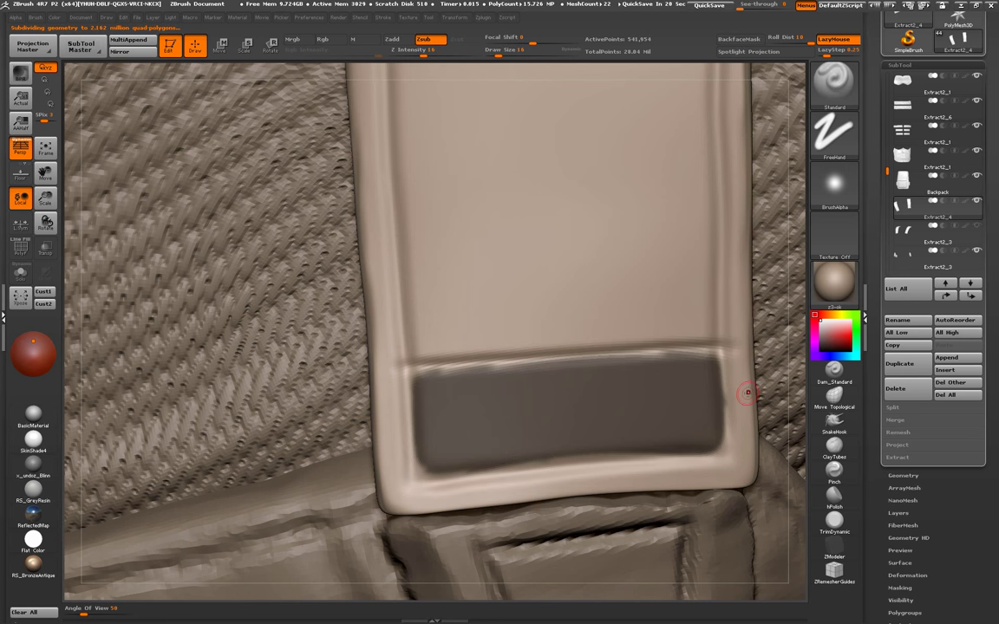
- Repaint the mask band's bottom edge so it follows the strap outline, then check the Edit menu
{"action": "left_click_drag", "start_coordinate": [749, 392], "coordinate": [514, 420]}
{"action": "key", "text": "ctrl"}
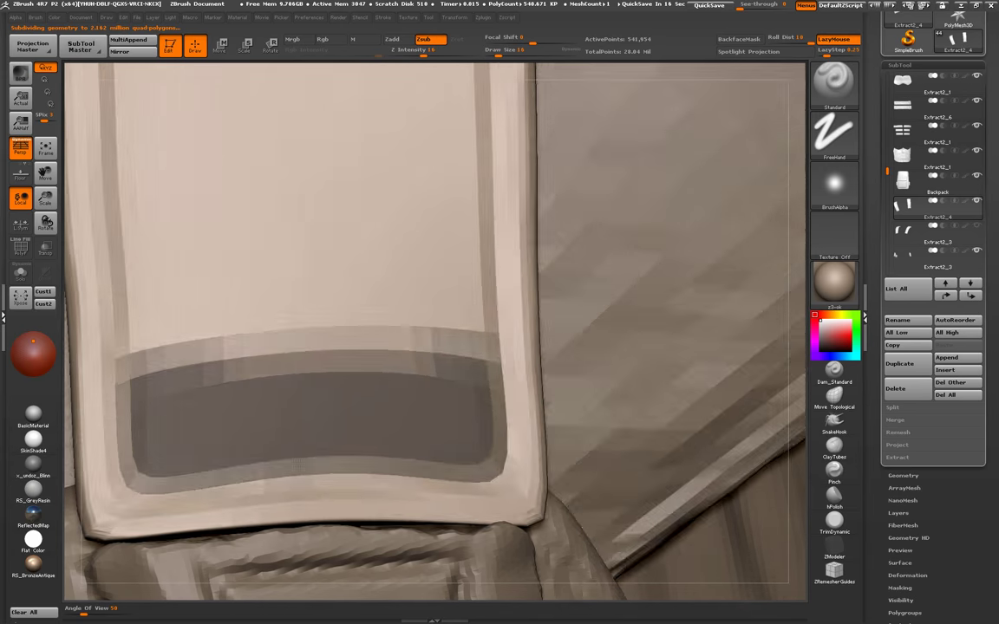
{"action": "left_click_drag", "start_coordinate": [330, 495], "coordinate": [151, 477]}
{"action": "key", "text": "ctrl"}
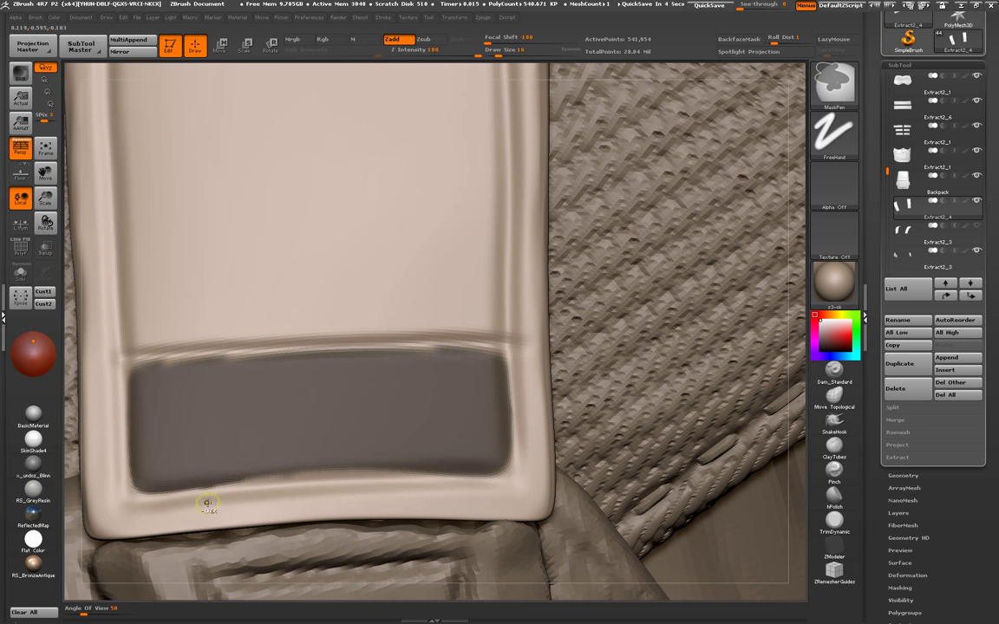
{"action": "left_click_drag", "start_coordinate": [260, 473], "coordinate": [433, 473]}
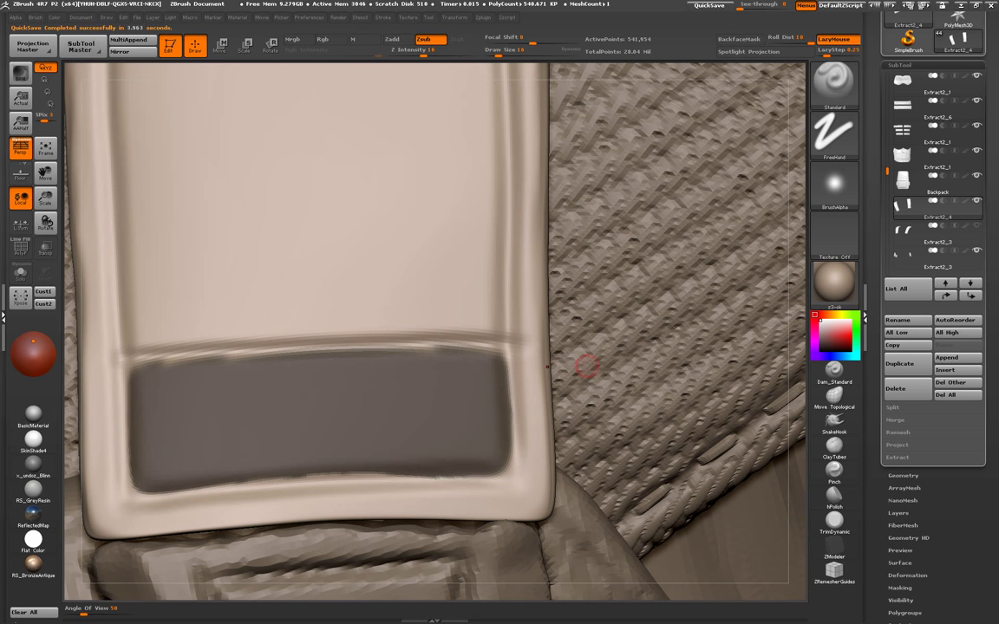
{"action": "left_click", "coordinate": [137, 17]}
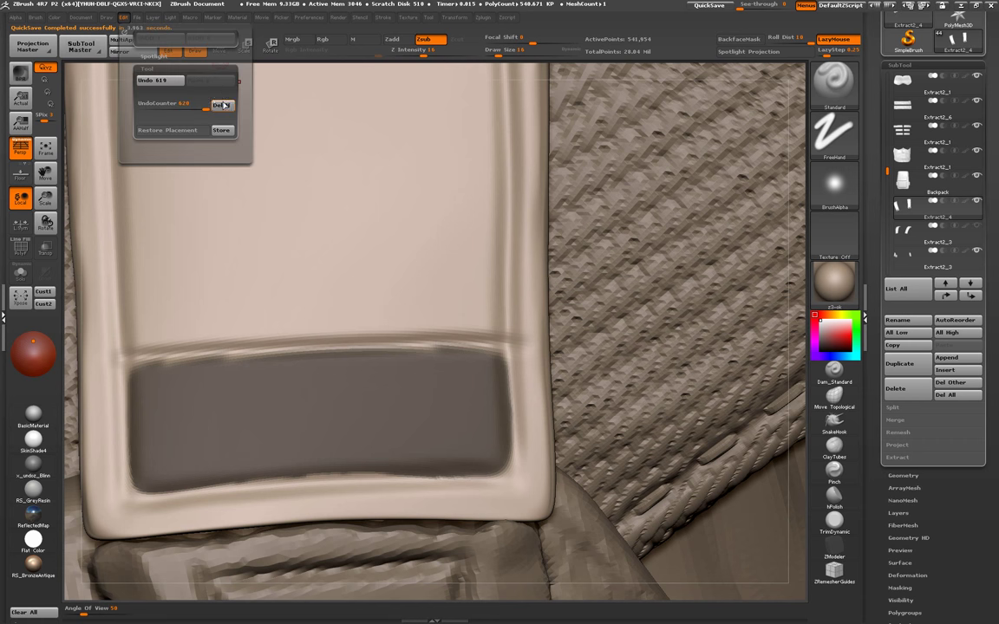
- Compare earlier and latest mask states, then invert the mask so only the end bands stay editable
{"action": "key", "text": "ctrl+z"}
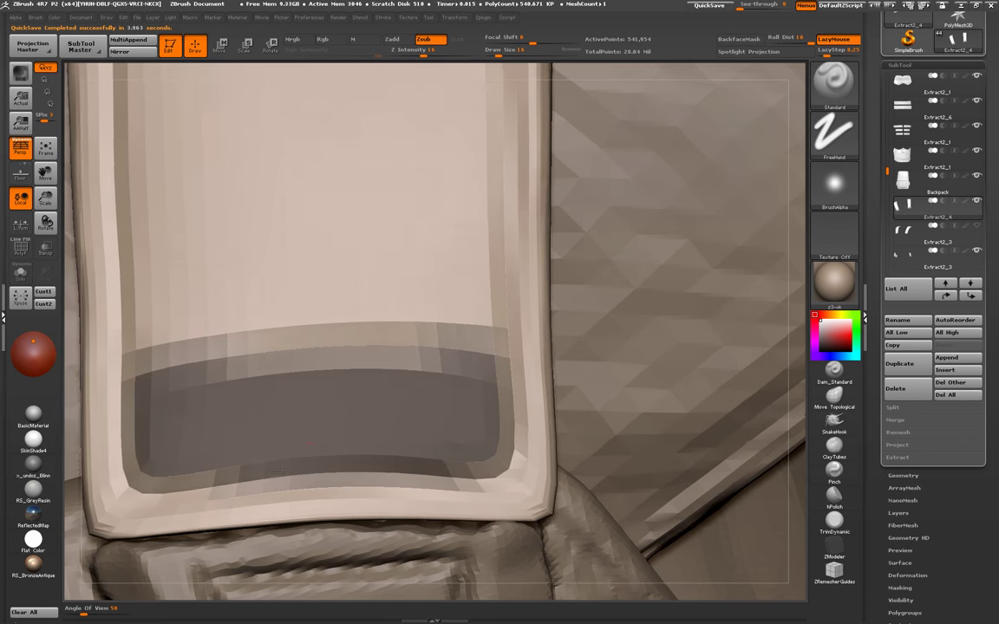
{"action": "key", "text": "ctrl+shift+z"}
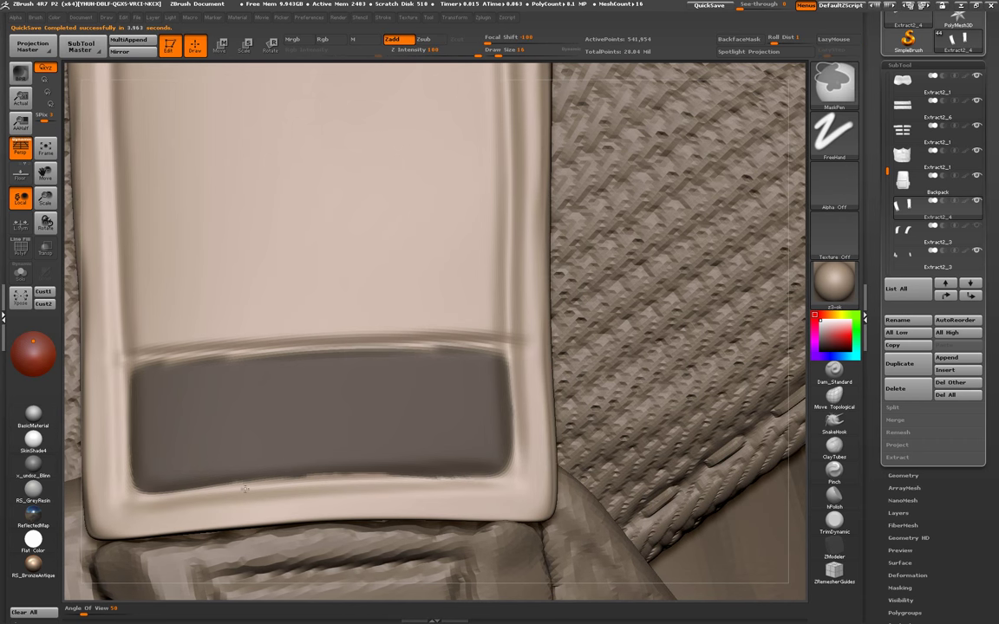
{"action": "key", "text": "ctrl+z"}
{"action": "key", "text": "ctrl+shift+z"}
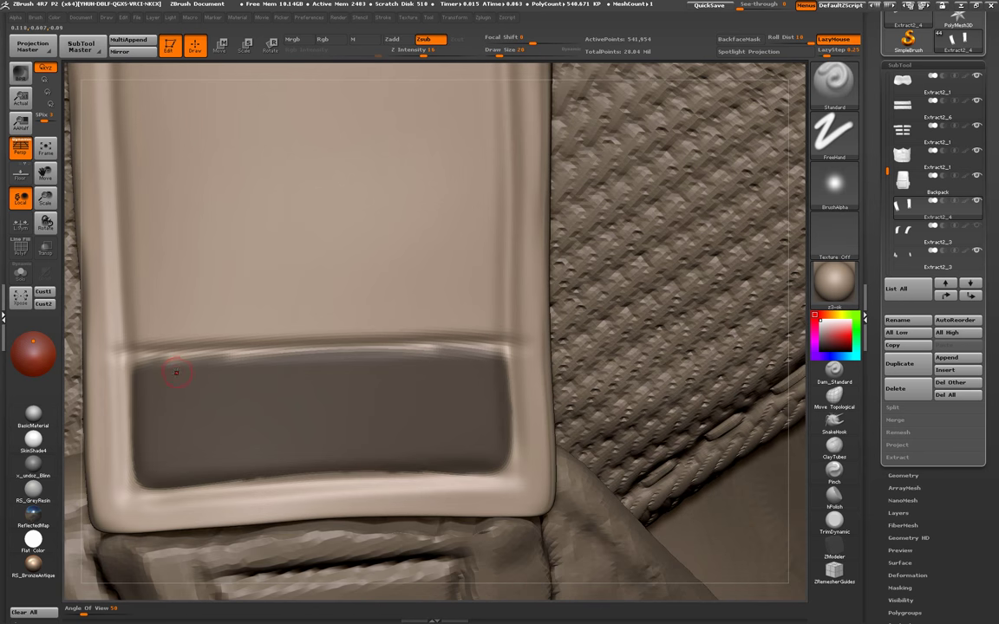
{"action": "key", "text": "ctrl"}
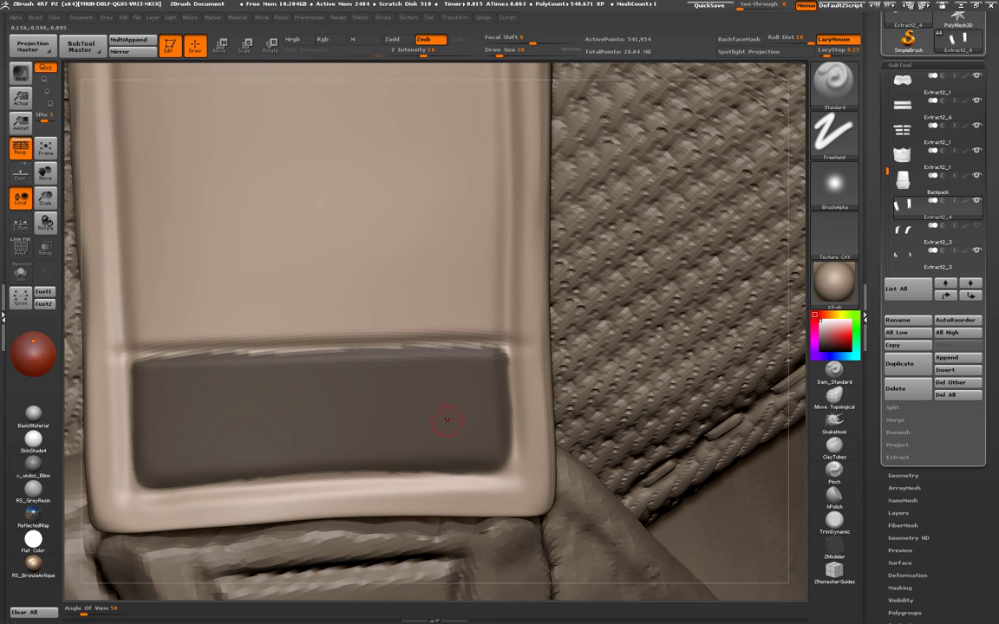
{"action": "key", "text": "ctrl"}
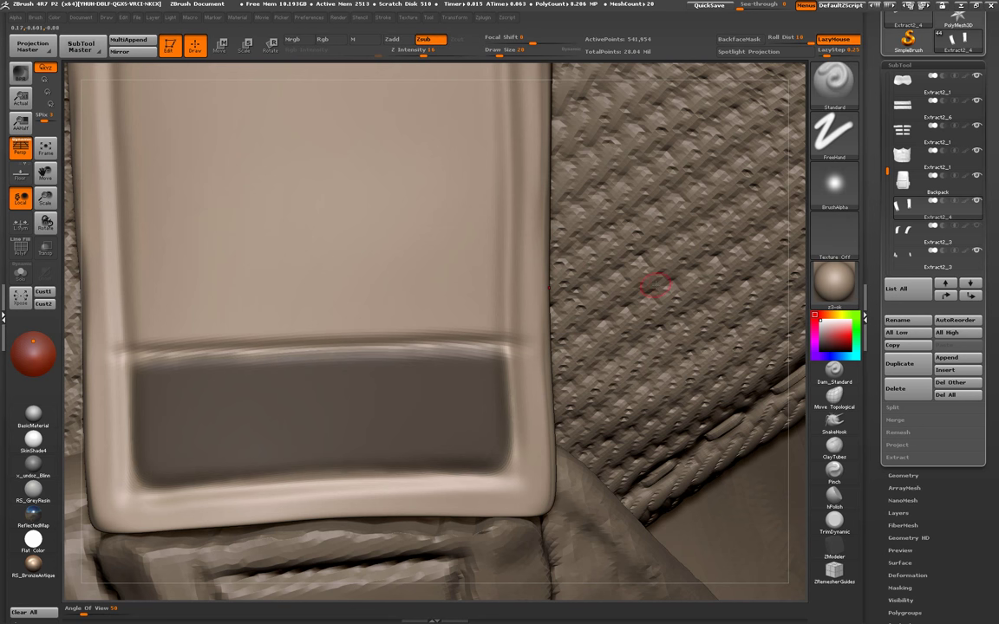
{"action": "right_click_drag", "start_coordinate": [520, 438], "coordinate": [720, 183], "text": "ctrl"}
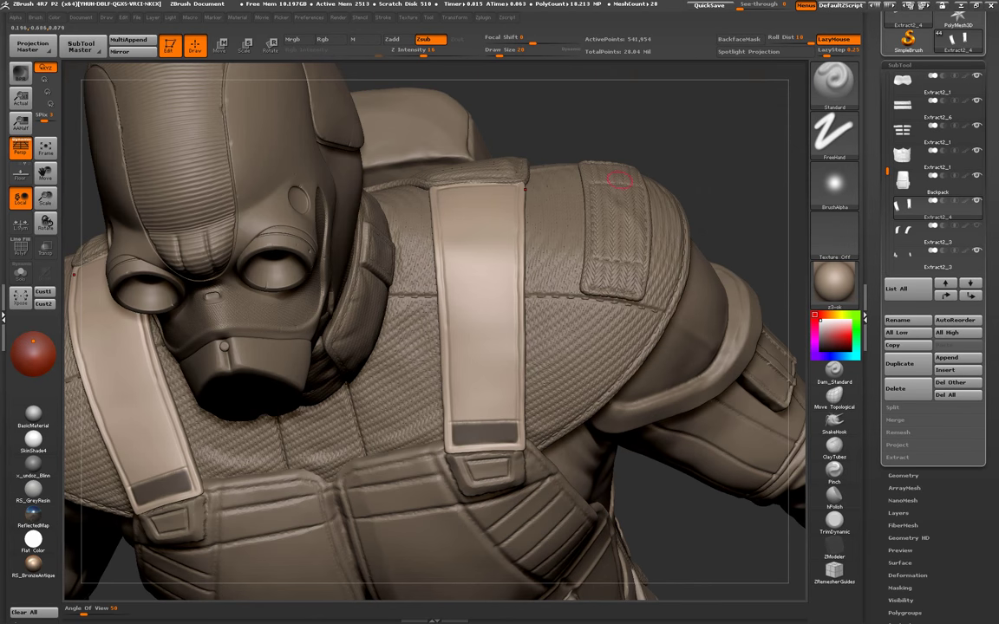
{"action": "left_click", "coordinate": [738, 164], "text": "ctrl"}
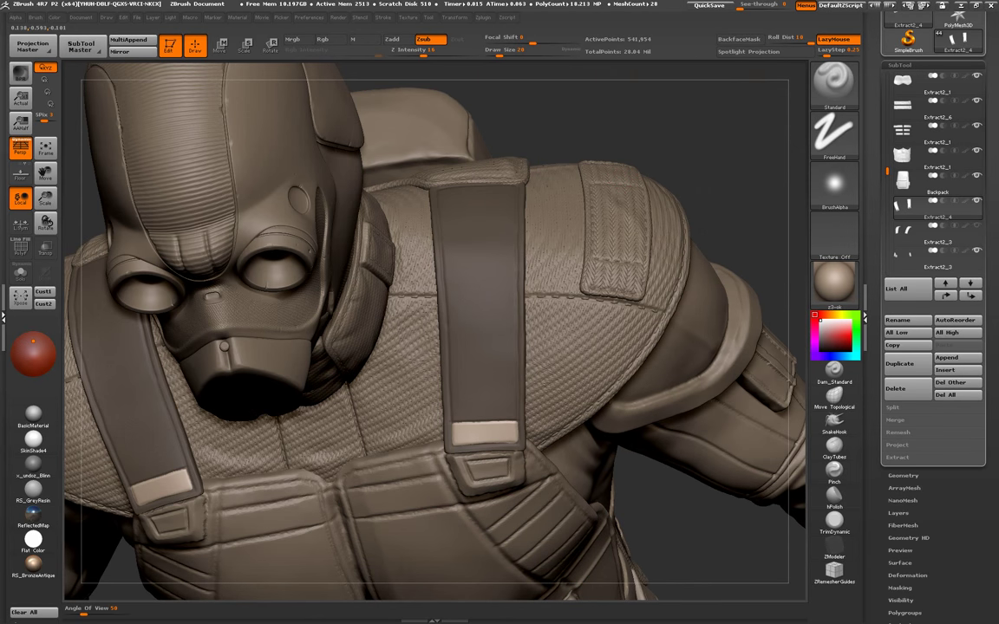
- Lift the unmasked band at the strap end into a raised tab, then solo the strap
{"action": "right_click_drag", "start_coordinate": [490, 408], "coordinate": [495, 442], "text": "ctrl"}
{"action": "key", "text": "w"}
{"action": "left_click_drag", "start_coordinate": [482, 426], "coordinate": [481, 410]}
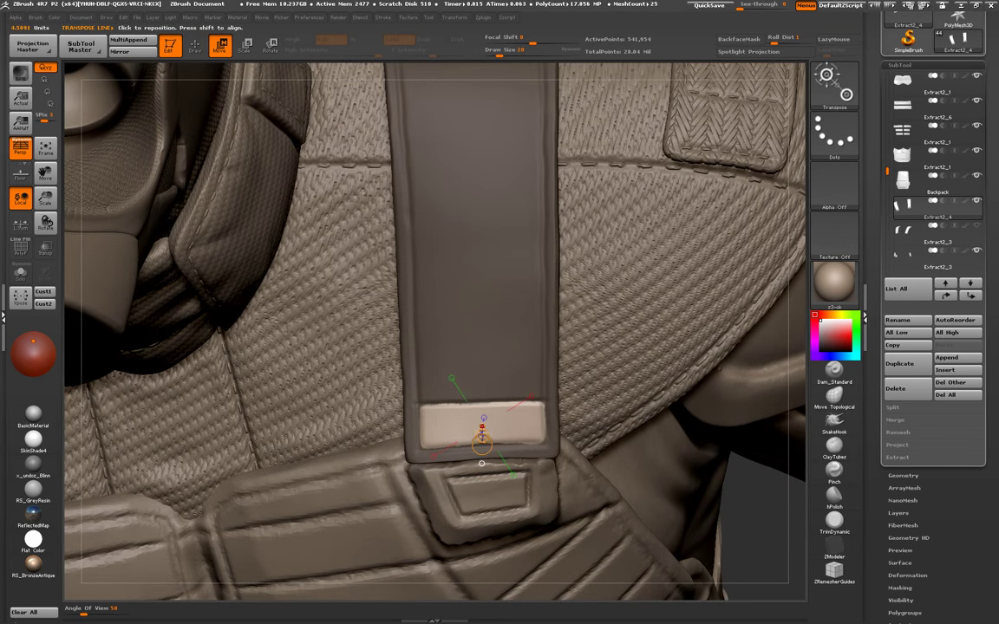
{"action": "mouse_move", "coordinate": [481, 409]}
{"action": "right_mouse_down"}
{"action": "mouse_move", "coordinate": [396, 504]}
{"action": "mouse_move", "coordinate": [451, 469]}
{"action": "right_mouse_up"}
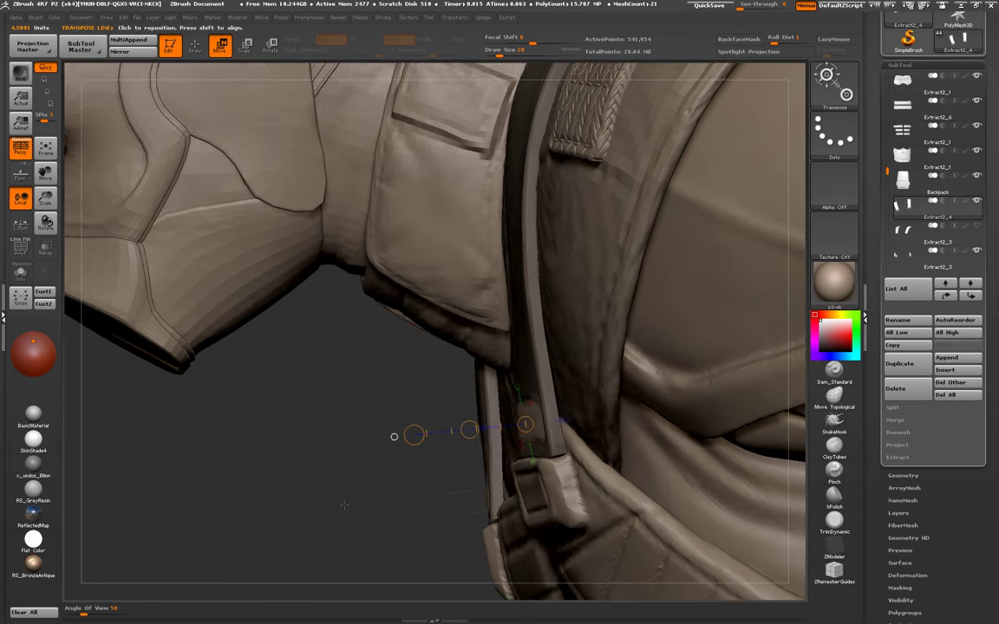
{"action": "left_click_drag", "start_coordinate": [470, 427], "coordinate": [462, 428]}
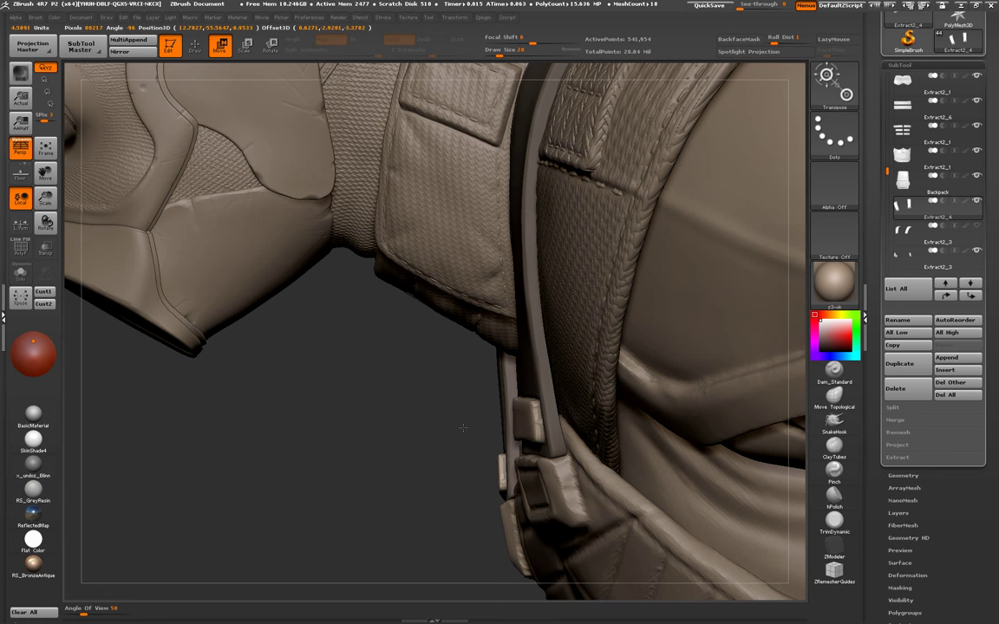
{"action": "left_click_drag", "start_coordinate": [462, 428], "coordinate": [468, 480]}
{"action": "mouse_move", "coordinate": [468, 479]}
{"action": "right_mouse_down"}
{"action": "mouse_move", "coordinate": [509, 494]}
{"action": "mouse_move", "coordinate": [600, 477]}
{"action": "right_mouse_up"}
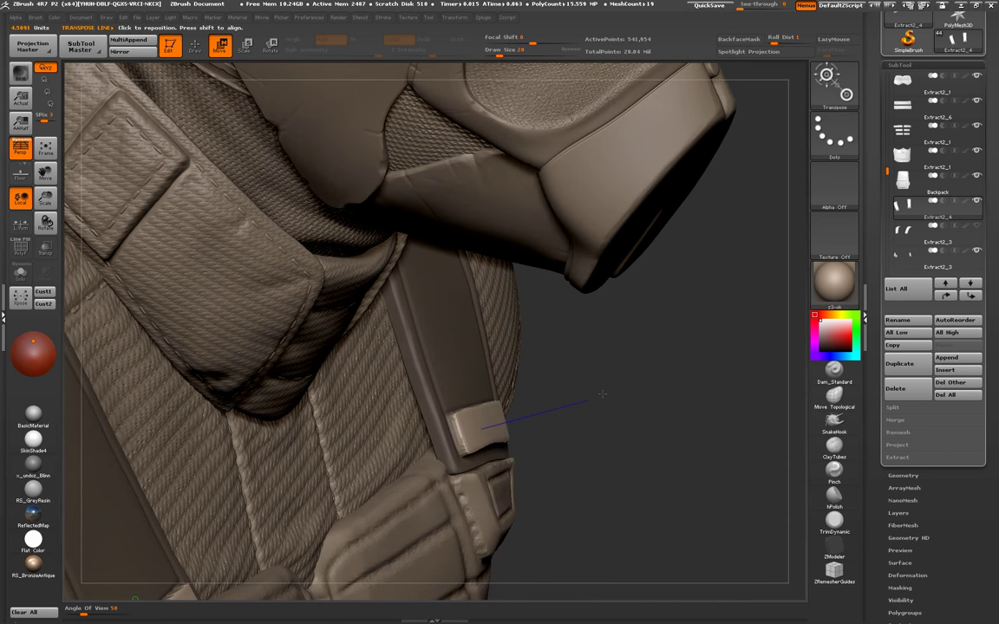
{"action": "key", "text": "q"}
{"action": "key", "text": "alt+s"}
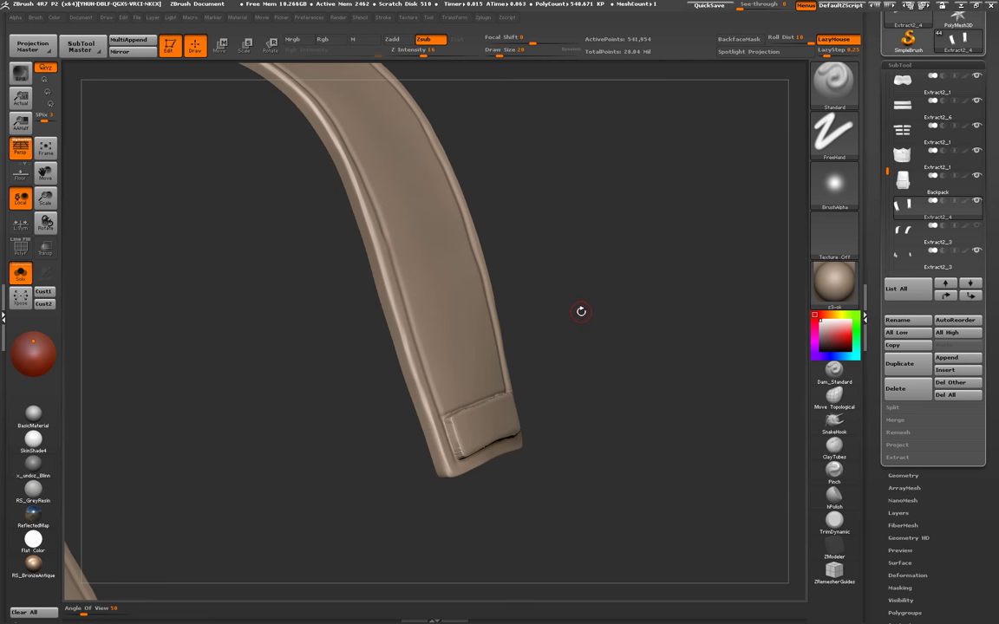
- Raise the strap's subdivision level and smooth the grooves along the tab's lower and front ridges
{"action": "key", "text": "d"}
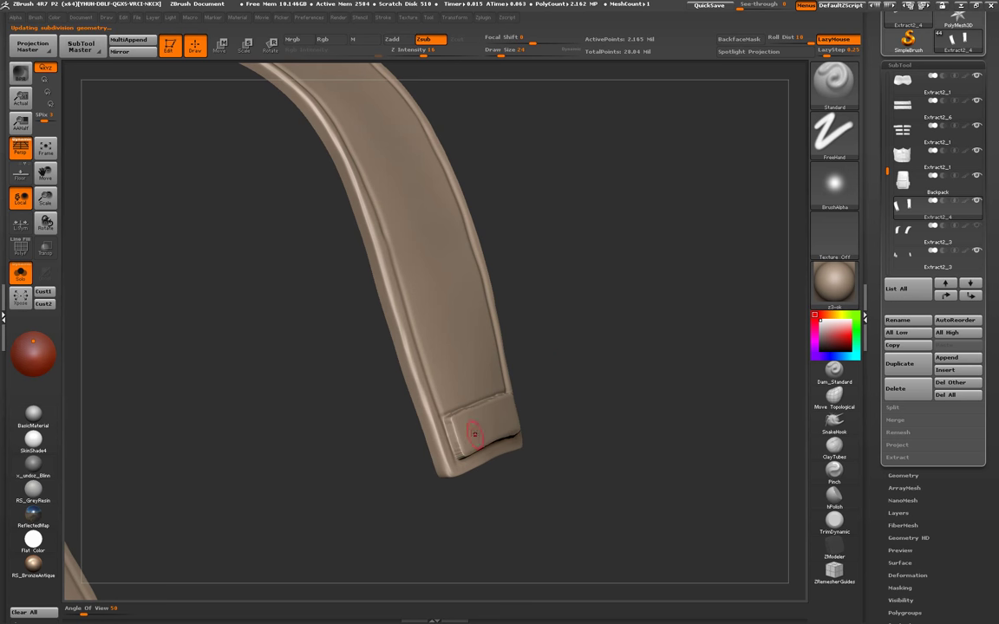
{"action": "left_click_drag", "start_coordinate": [412, 381], "coordinate": [469, 518]}
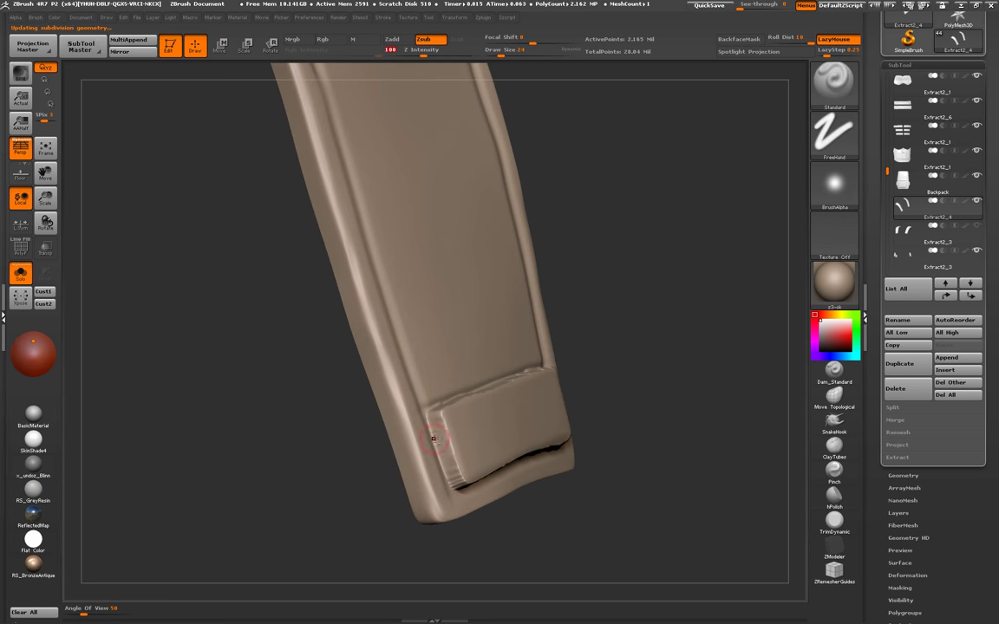
{"action": "left_click_drag", "start_coordinate": [433, 439], "coordinate": [435, 415]}
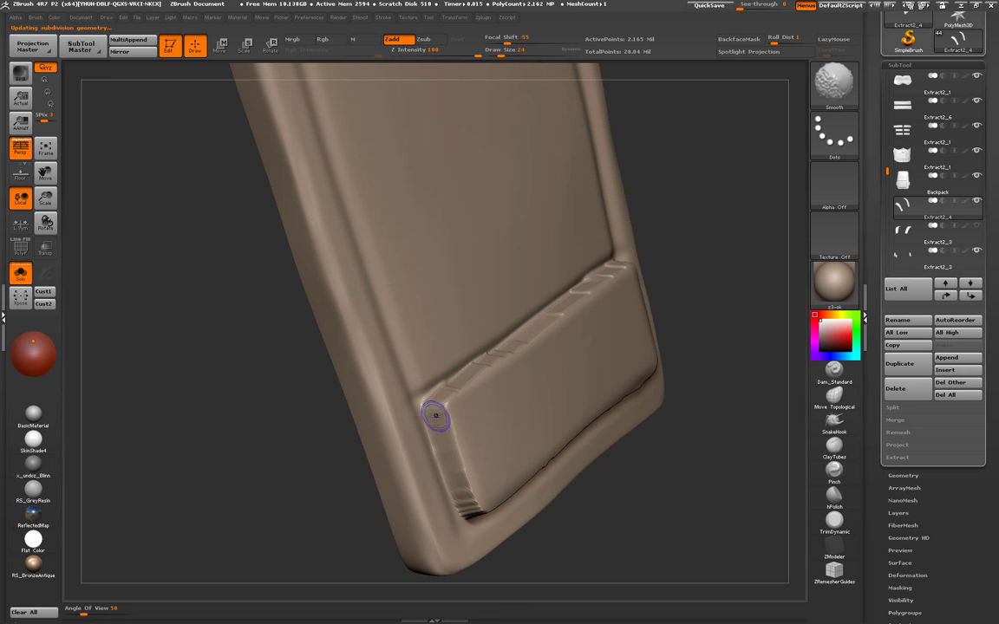
{"action": "left_click_drag", "start_coordinate": [464, 486], "coordinate": [459, 508]}
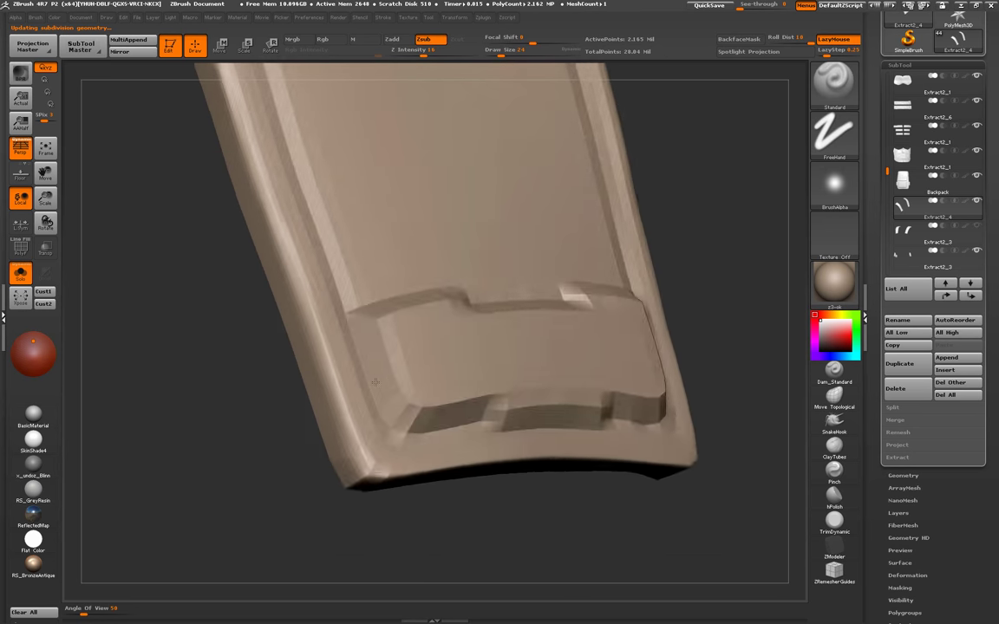
{"action": "key", "text": "shift"}
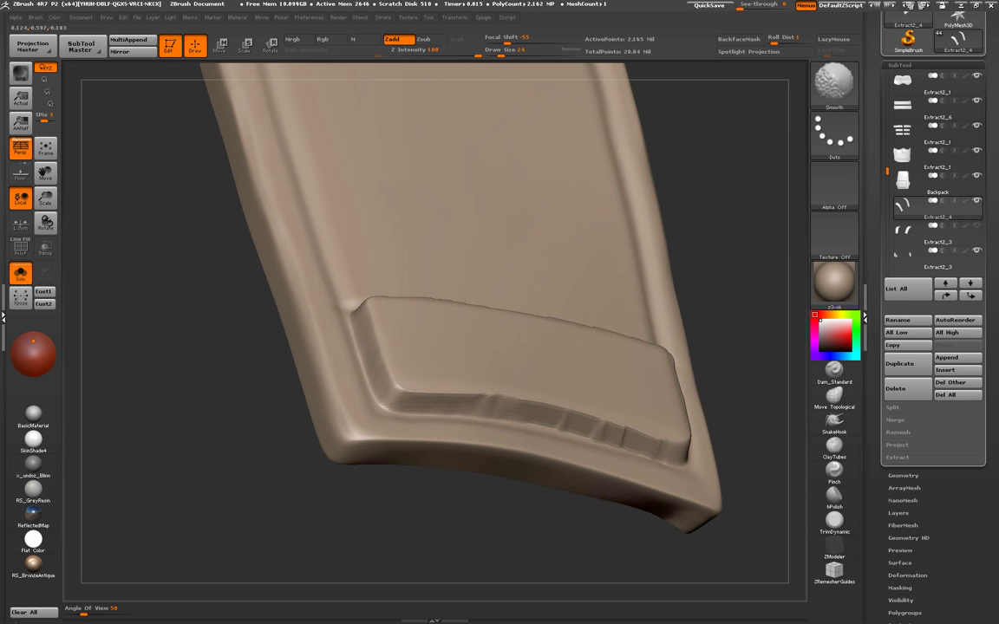
{"action": "left_click_drag", "start_coordinate": [559, 419], "coordinate": [576, 425], "text": "shift"}
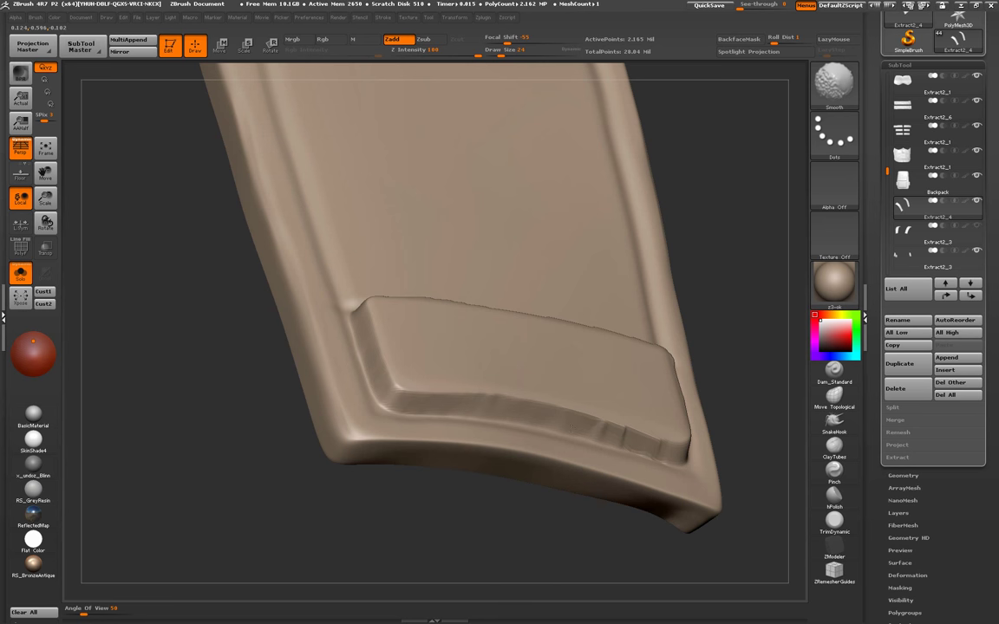
{"action": "mouse_move", "coordinate": [591, 457]}
{"action": "left_mouse_down"}
{"action": "mouse_move", "coordinate": [367, 384]}
{"action": "mouse_move", "coordinate": [475, 406]}
{"action": "mouse_move", "coordinate": [398, 338]}
{"action": "left_mouse_up"}
{"action": "left_click_drag", "start_coordinate": [289, 312], "coordinate": [474, 384], "text": "shift"}
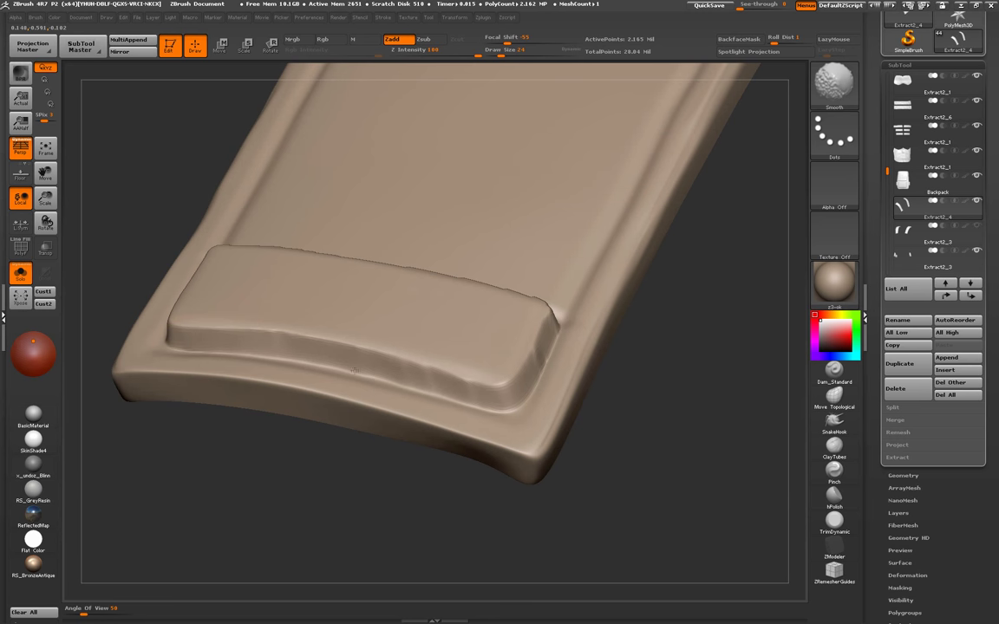
- Smooth the creases along the tab's bevel edge from its end up to the top
{"action": "mouse_move", "coordinate": [459, 393]}
{"action": "left_mouse_down"}
{"action": "mouse_move", "coordinate": [362, 405]}
{"action": "mouse_move", "coordinate": [368, 397]}
{"action": "left_mouse_up"}
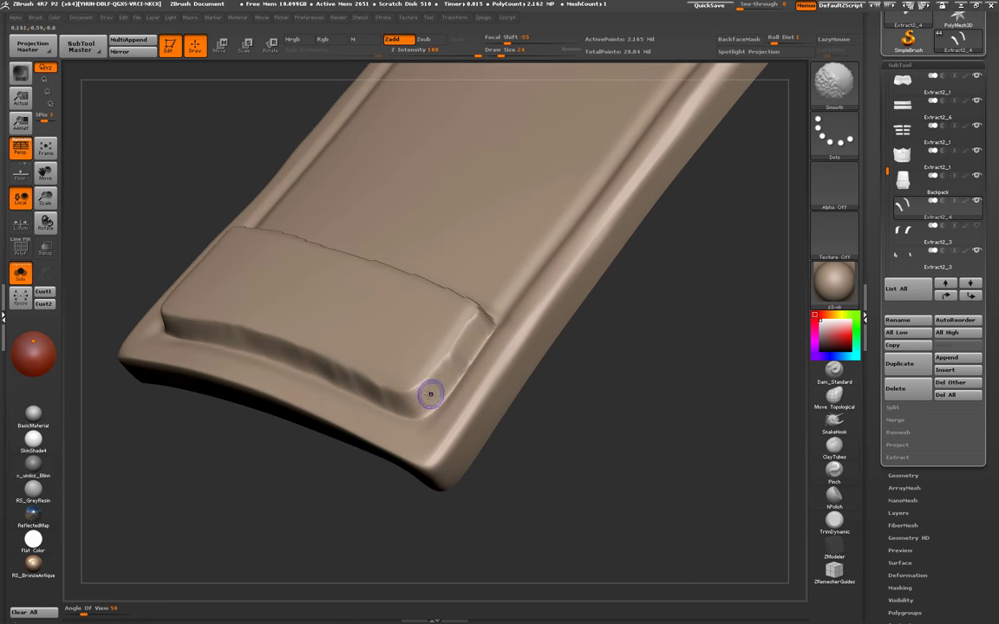
{"action": "mouse_move", "coordinate": [478, 315]}
{"action": "left_mouse_down"}
{"action": "mouse_move", "coordinate": [468, 322]}
{"action": "mouse_move", "coordinate": [500, 330]}
{"action": "left_mouse_up"}
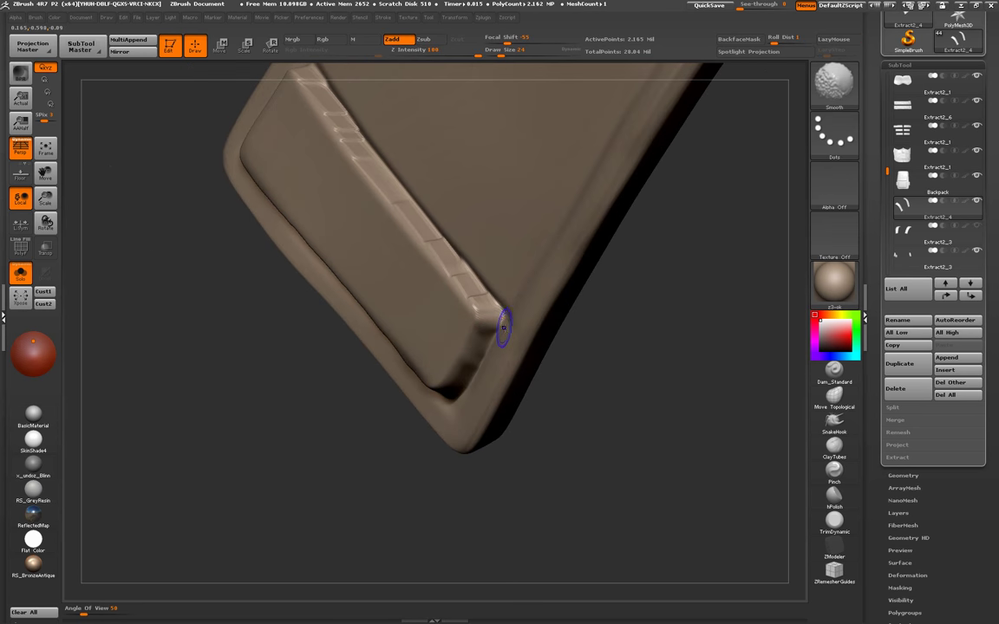
{"action": "mouse_move", "coordinate": [473, 285]}
{"action": "left_mouse_down"}
{"action": "mouse_move", "coordinate": [462, 408]}
{"action": "mouse_move", "coordinate": [428, 417]}
{"action": "mouse_move", "coordinate": [446, 399]}
{"action": "left_mouse_up"}
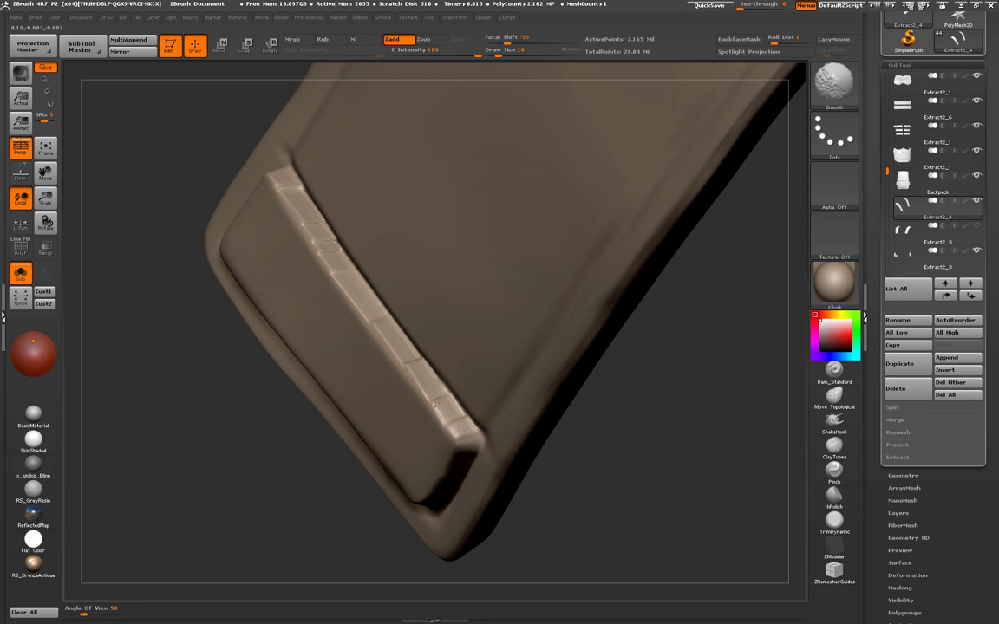
{"action": "left_click_drag", "start_coordinate": [391, 351], "coordinate": [468, 425], "text": "shift"}
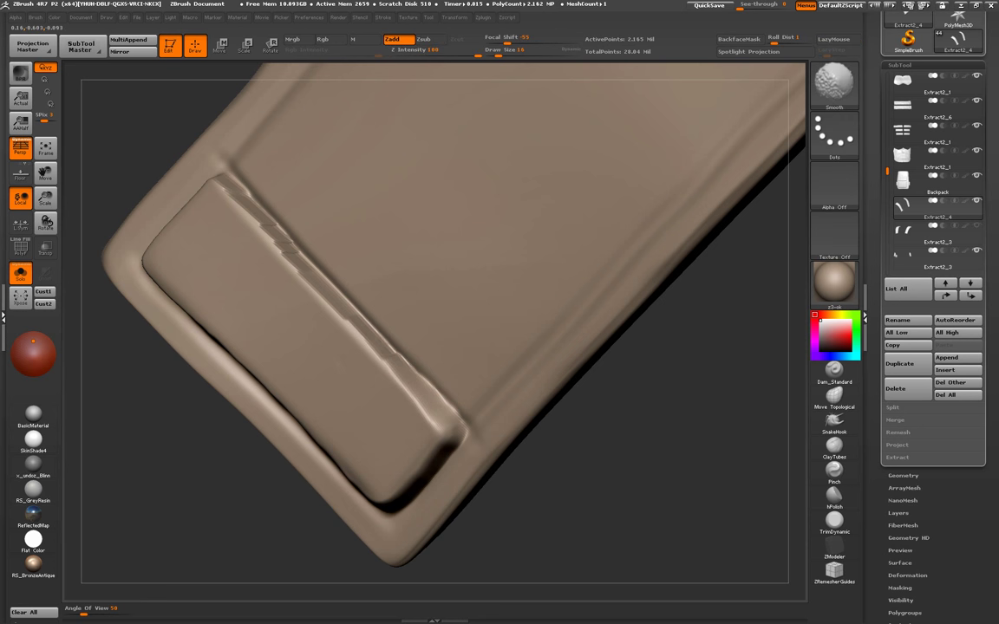
{"action": "left_click_drag", "start_coordinate": [347, 302], "coordinate": [428, 379], "text": "shift"}
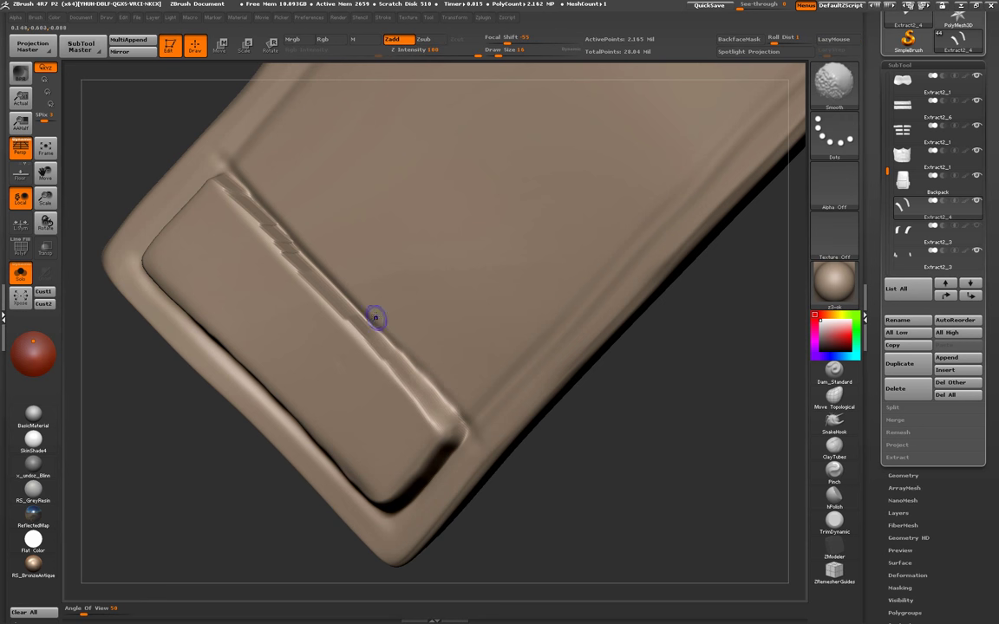
{"action": "left_click_drag", "start_coordinate": [305, 251], "coordinate": [263, 210], "text": "shift"}
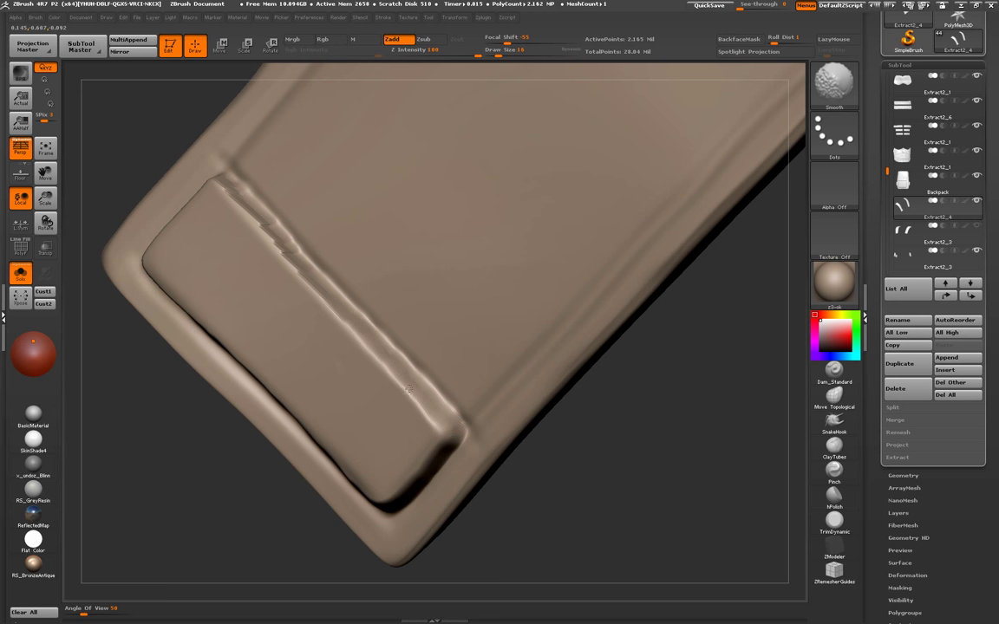
{"action": "left_click_drag", "start_coordinate": [236, 204], "coordinate": [220, 183], "text": "shift"}
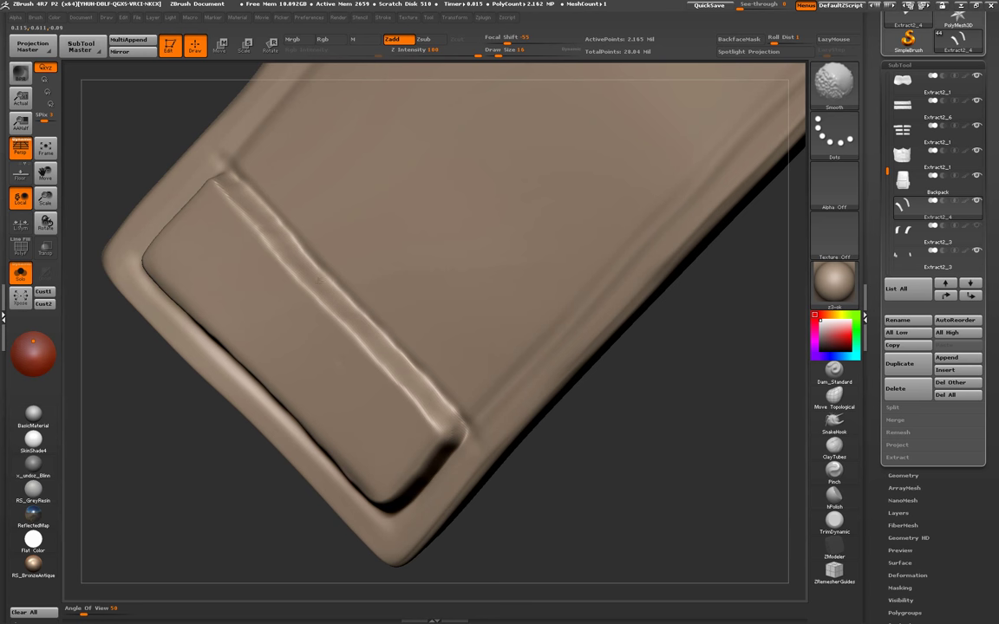
{"action": "left_click_drag", "start_coordinate": [750, 104], "coordinate": [750, 86]}
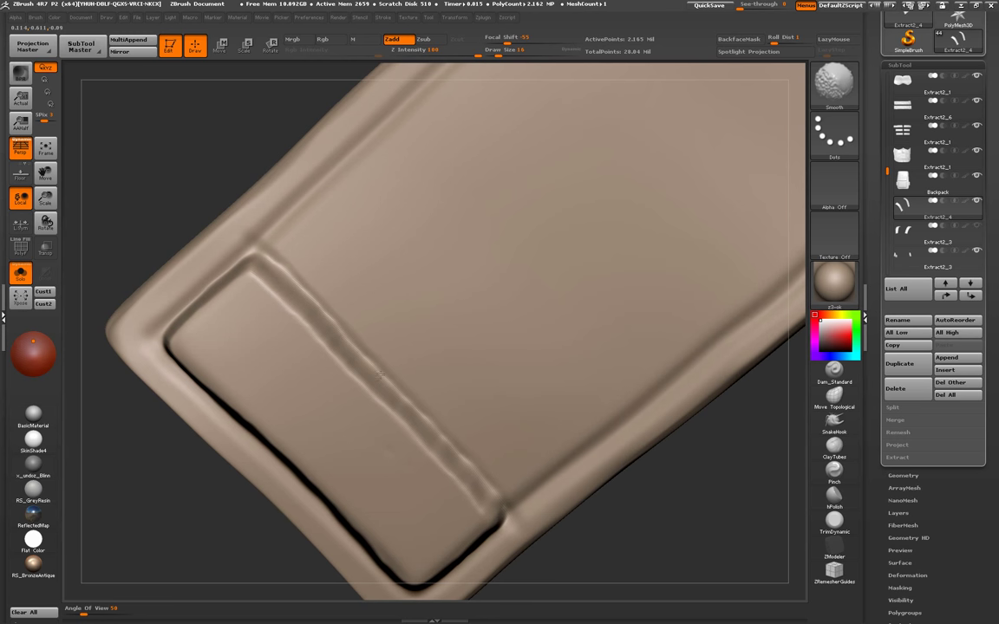
- Switch to a larger Move brush, then try a trim on the tab and undo it
{"action": "key", "text": "b"}
{"action": "key", "text": "m"}
{"action": "key", "text": "v"}
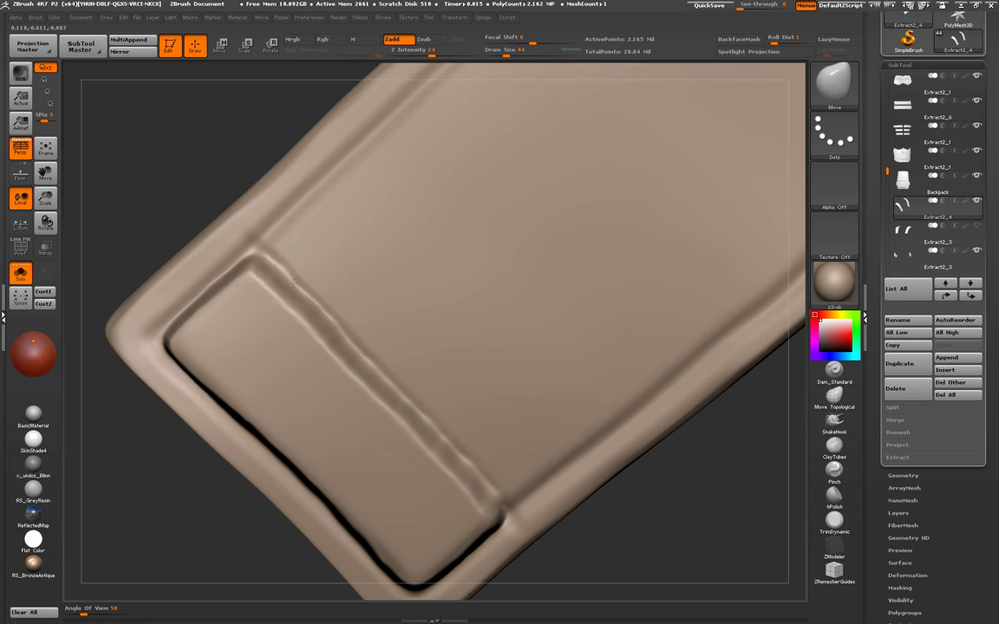
{"action": "mouse_move", "coordinate": [260, 239]}
{"action": "left_mouse_down"}
{"action": "mouse_move", "coordinate": [375, 292]}
{"action": "mouse_move", "coordinate": [518, 430]}
{"action": "mouse_move", "coordinate": [312, 330]}
{"action": "mouse_move", "coordinate": [300, 216]}
{"action": "mouse_move", "coordinate": [328, 171]}
{"action": "mouse_move", "coordinate": [283, 183]}
{"action": "left_mouse_up"}
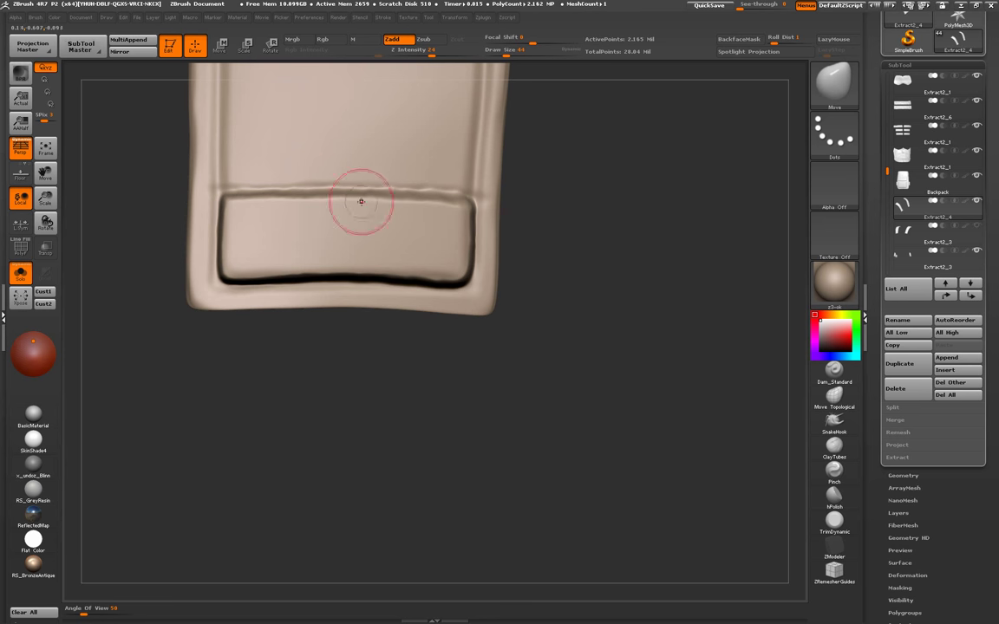
{"action": "key", "text": "bracketright"}
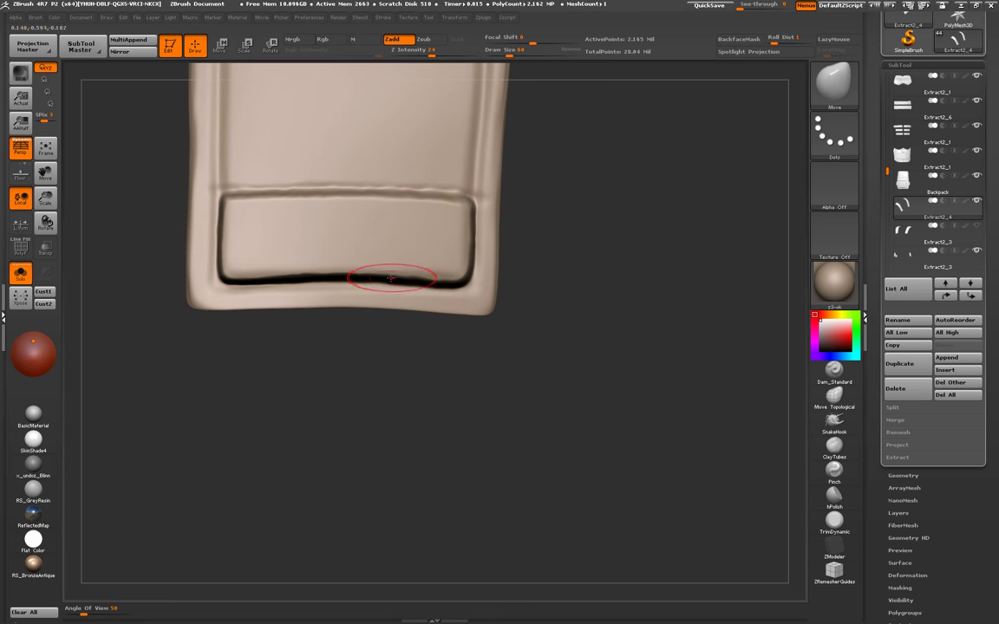
{"action": "left_click_drag", "start_coordinate": [321, 373], "coordinate": [763, 416]}
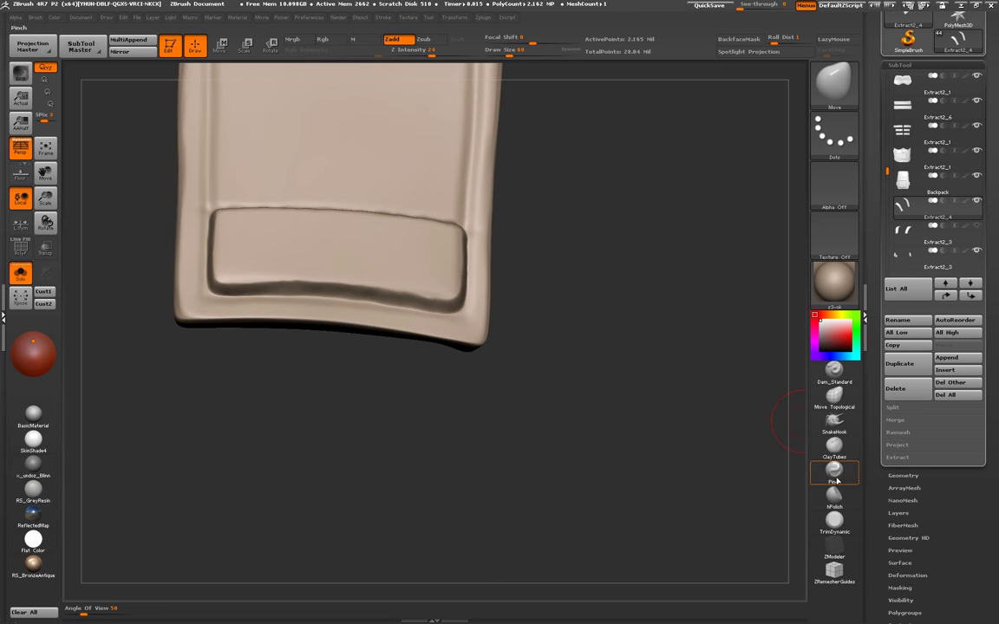
{"action": "left_click", "coordinate": [834, 520]}
{"action": "left_click_drag", "start_coordinate": [290, 286], "coordinate": [331, 334]}
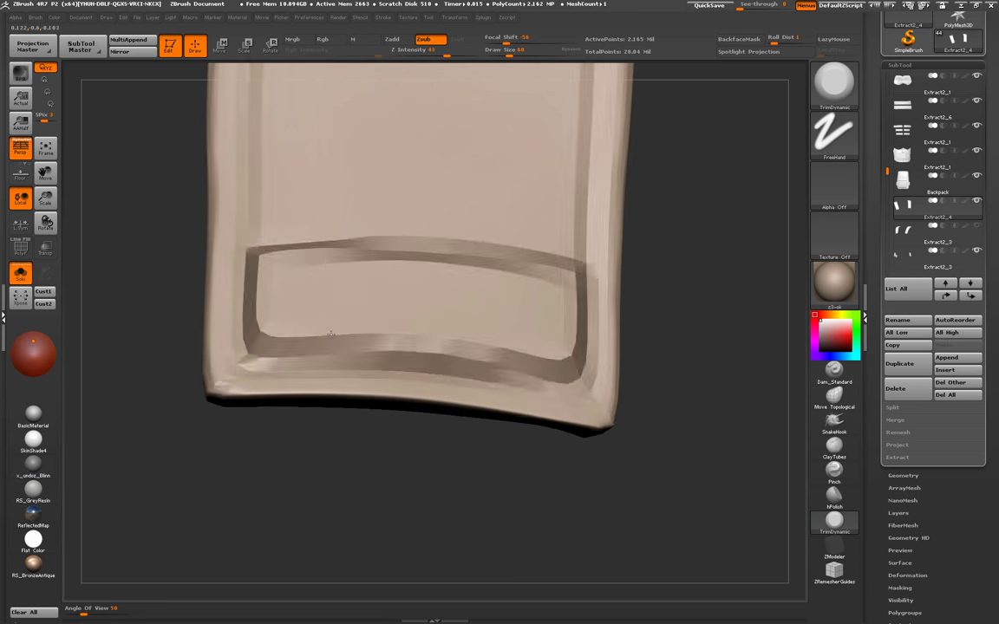
{"action": "key", "text": "space"}
{"action": "key", "text": "ctrl+z"}
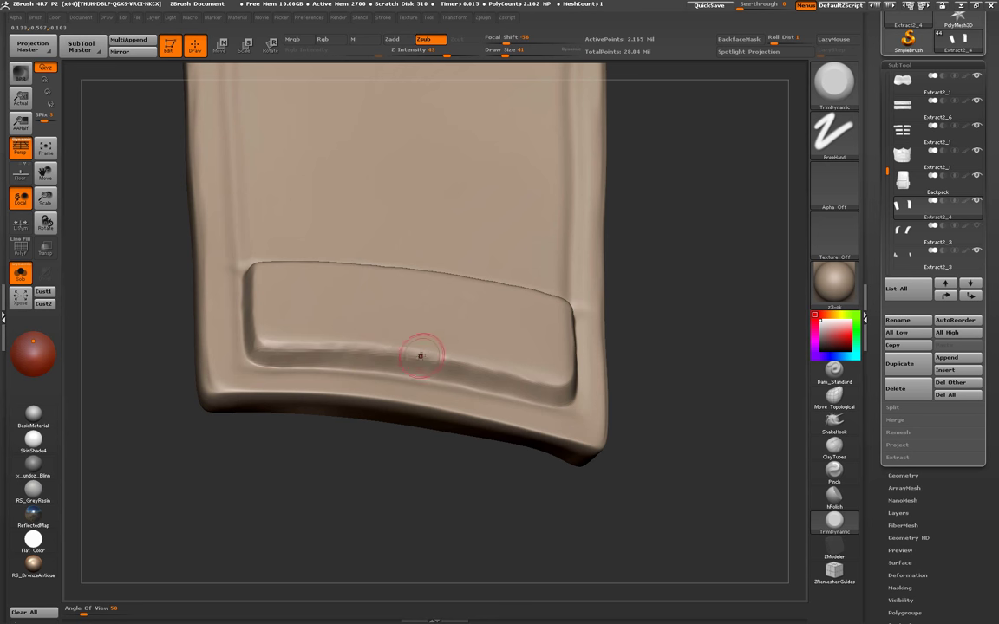
- Reshape the tab's upper-left corner and smooth its top-right edge
{"action": "left_click_drag", "start_coordinate": [490, 380], "coordinate": [428, 352]}
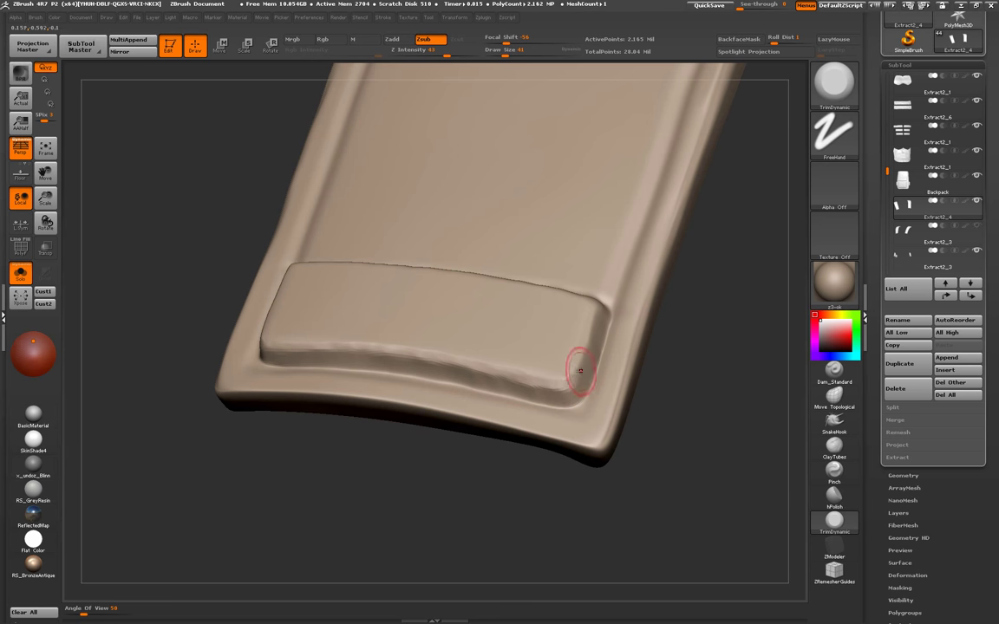
{"action": "left_click_drag", "start_coordinate": [562, 380], "coordinate": [575, 370]}
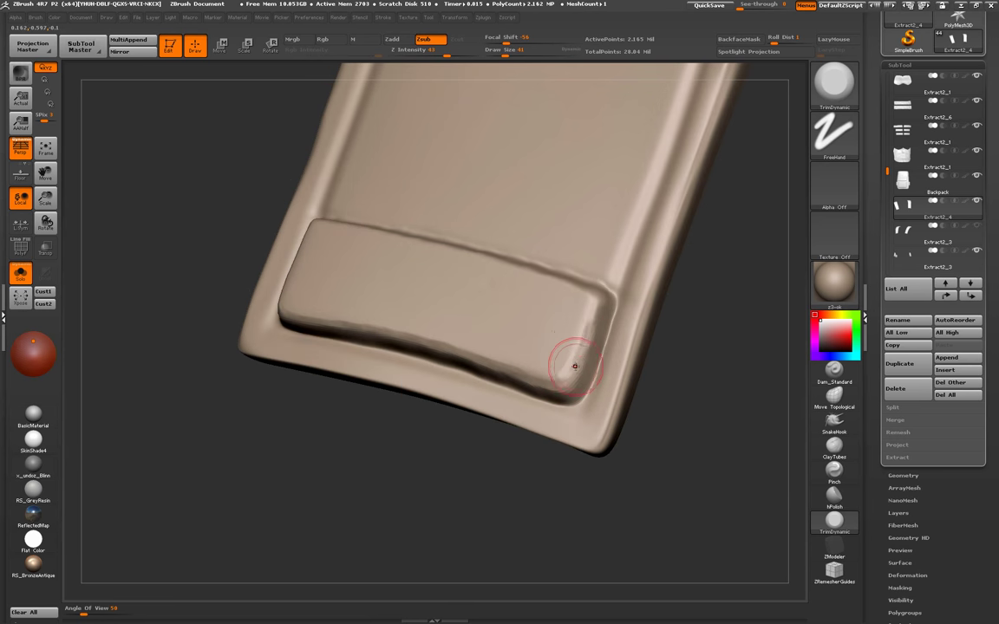
{"action": "left_click_drag", "start_coordinate": [550, 315], "coordinate": [477, 335]}
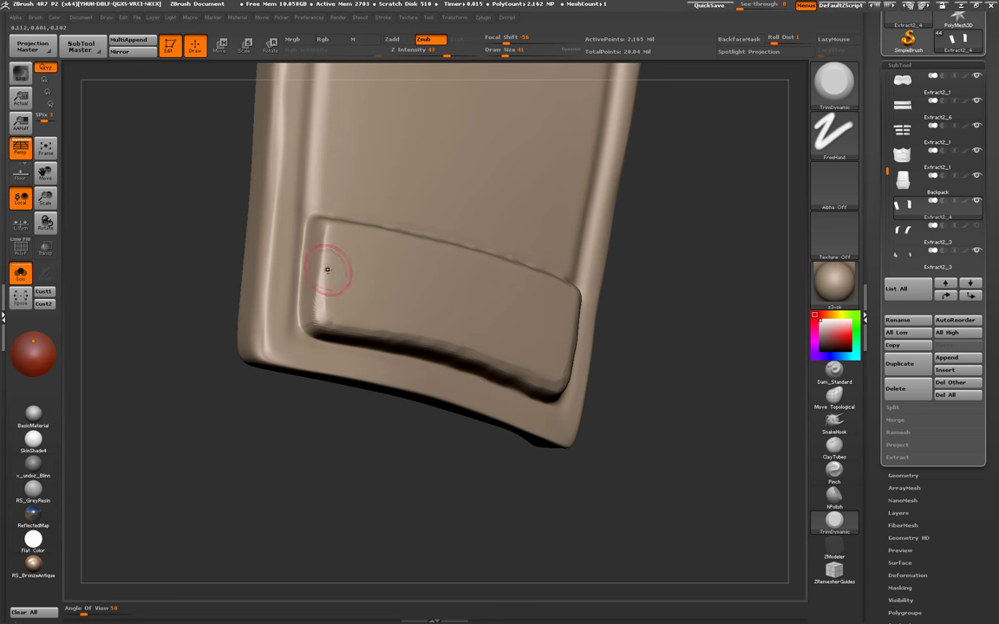
{"action": "mouse_move", "coordinate": [325, 247]}
{"action": "left_mouse_down"}
{"action": "mouse_move", "coordinate": [332, 226]}
{"action": "mouse_move", "coordinate": [323, 279]}
{"action": "left_mouse_up"}
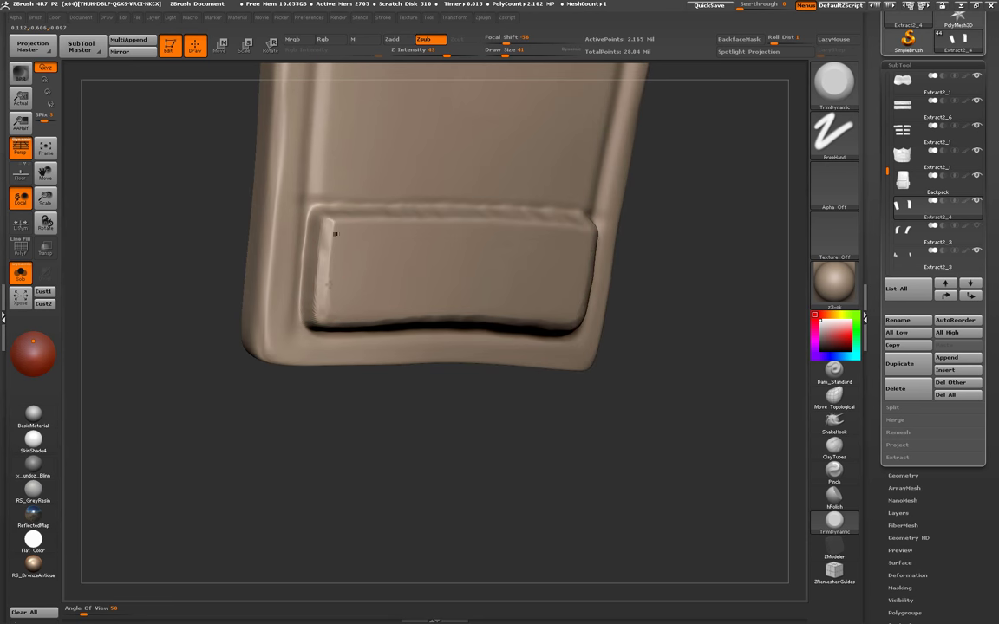
{"action": "mouse_move", "coordinate": [330, 230]}
{"action": "left_mouse_down"}
{"action": "mouse_move", "coordinate": [331, 253]}
{"action": "mouse_move", "coordinate": [335, 212]}
{"action": "mouse_move", "coordinate": [332, 225]}
{"action": "left_mouse_up"}
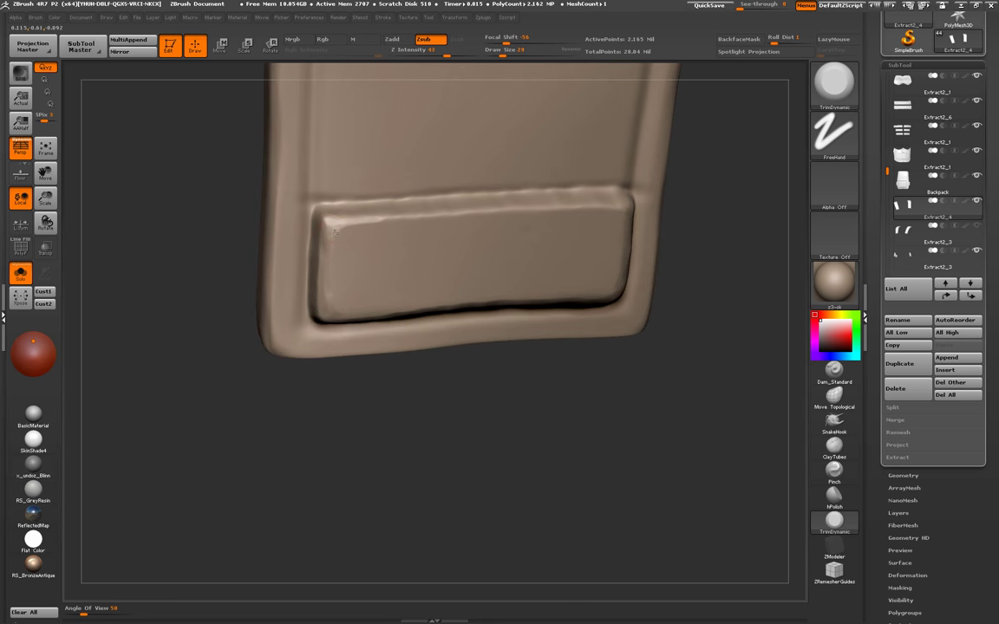
{"action": "mouse_move", "coordinate": [394, 223]}
{"action": "left_mouse_down"}
{"action": "mouse_move", "coordinate": [339, 232]}
{"action": "mouse_move", "coordinate": [480, 211]}
{"action": "left_mouse_up"}
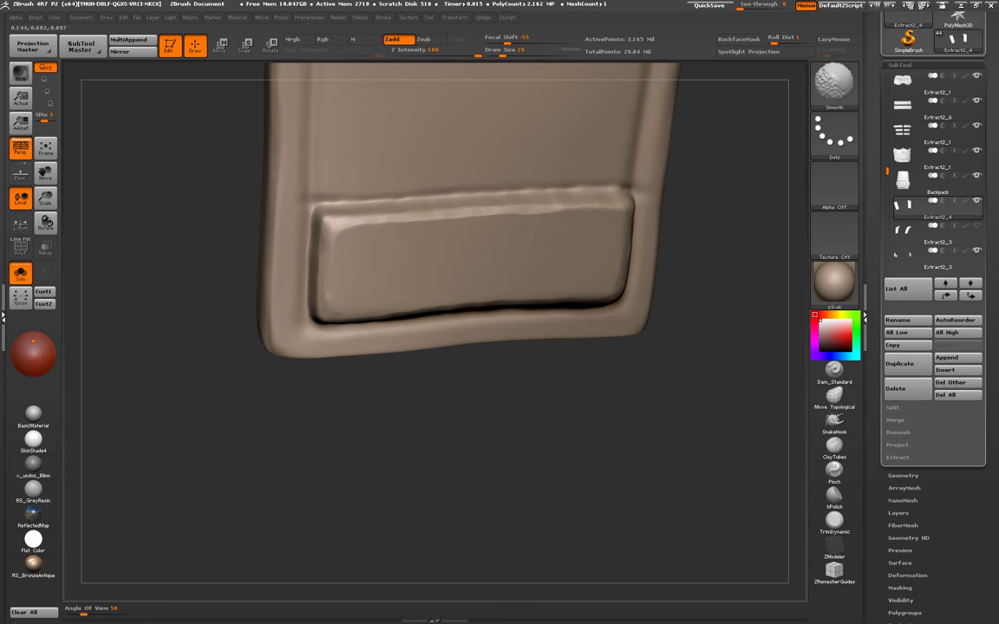
{"action": "mouse_move", "coordinate": [597, 263]}
{"action": "right_mouse_down", "text": "alt"}
{"action": "mouse_move", "coordinate": [437, 315]}
{"action": "mouse_move", "coordinate": [390, 263]}
{"action": "right_mouse_up", "text": "alt"}
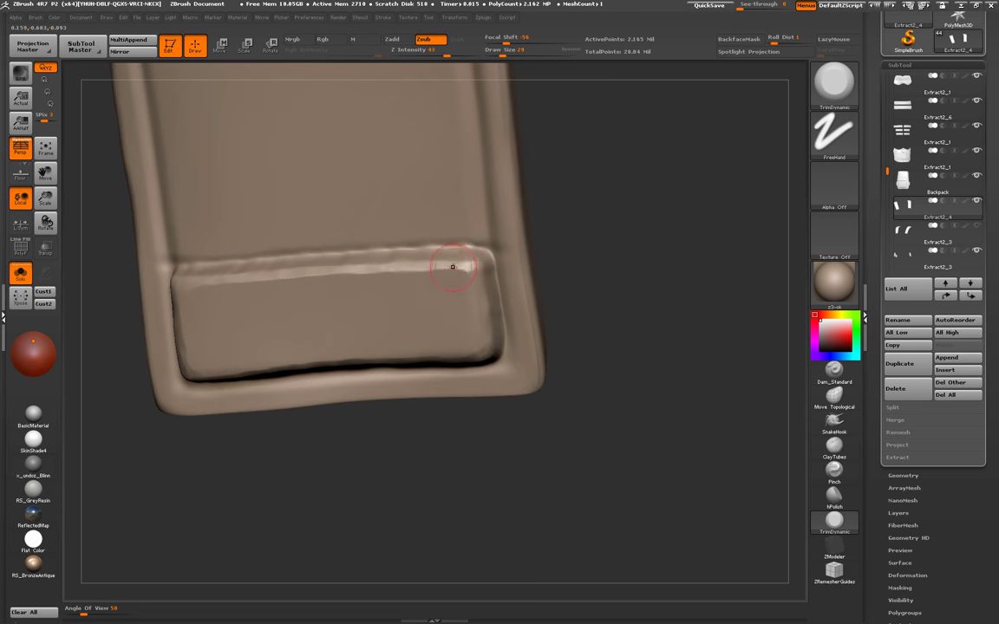
{"action": "left_click_drag", "start_coordinate": [439, 268], "coordinate": [483, 271]}
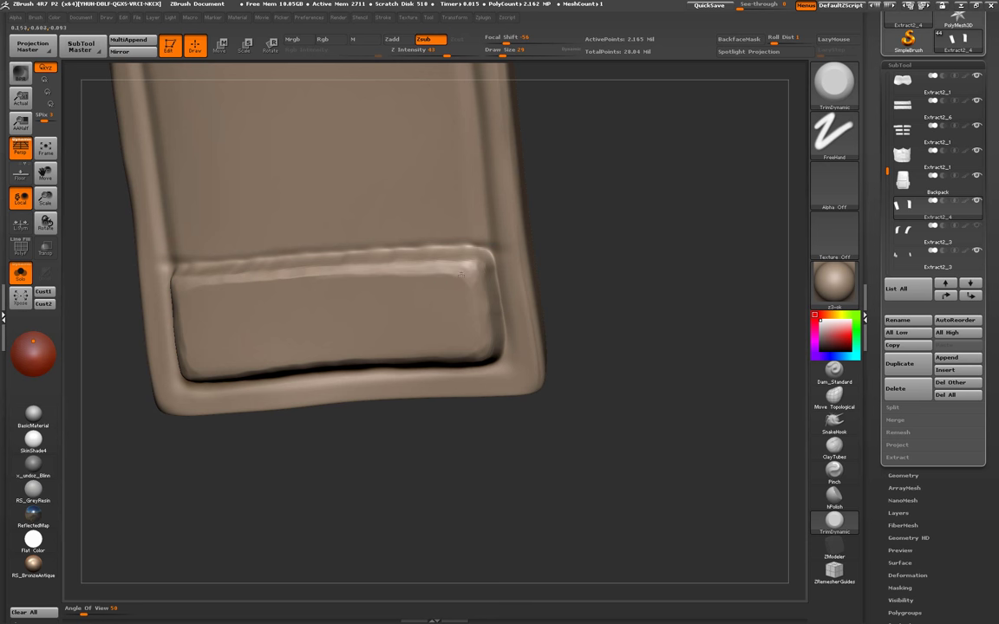
{"action": "mouse_move", "coordinate": [460, 275]}
{"action": "left_mouse_down", "text": "alt"}
{"action": "mouse_move", "coordinate": [504, 175]}
{"action": "mouse_move", "coordinate": [512, 325]}
{"action": "mouse_move", "coordinate": [538, 274]}
{"action": "mouse_move", "coordinate": [533, 374]}
{"action": "mouse_move", "coordinate": [589, 364]}
{"action": "mouse_move", "coordinate": [578, 349]}
{"action": "mouse_move", "coordinate": [582, 372]}
{"action": "mouse_move", "coordinate": [563, 352]}
{"action": "left_mouse_up", "text": "alt"}
- Carve a Standard-brush groove across the strap above the tab, then drop two subdivision levels
{"action": "key", "text": "b"}
{"action": "key", "text": "s"}
{"action": "key", "text": "t"}
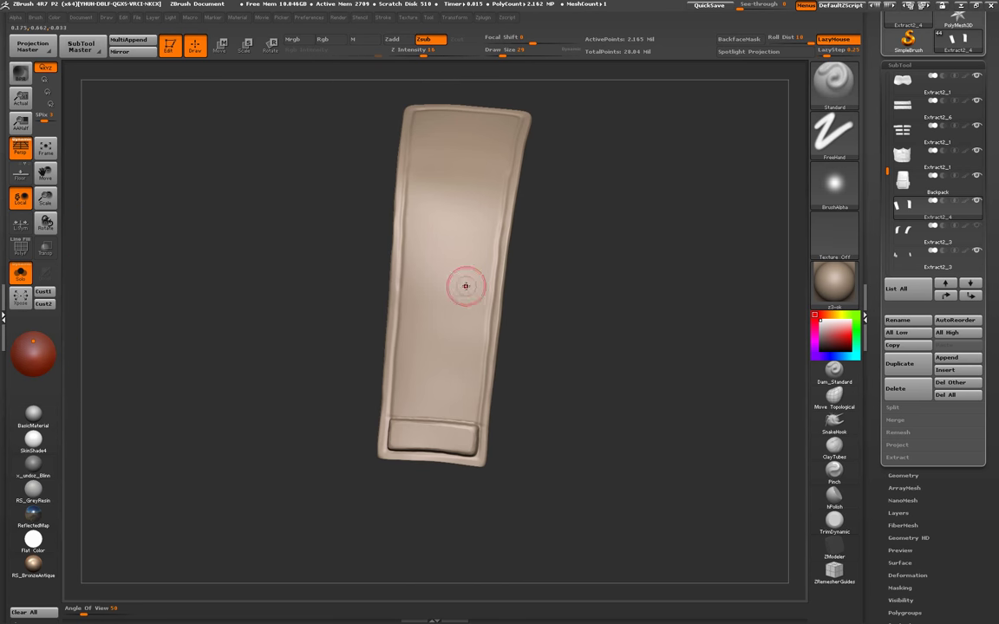
{"action": "mouse_move", "coordinate": [430, 345]}
{"action": "left_mouse_down"}
{"action": "mouse_move", "coordinate": [415, 396]}
{"action": "mouse_move", "coordinate": [391, 397]}
{"action": "mouse_move", "coordinate": [401, 367]}
{"action": "left_mouse_up"}
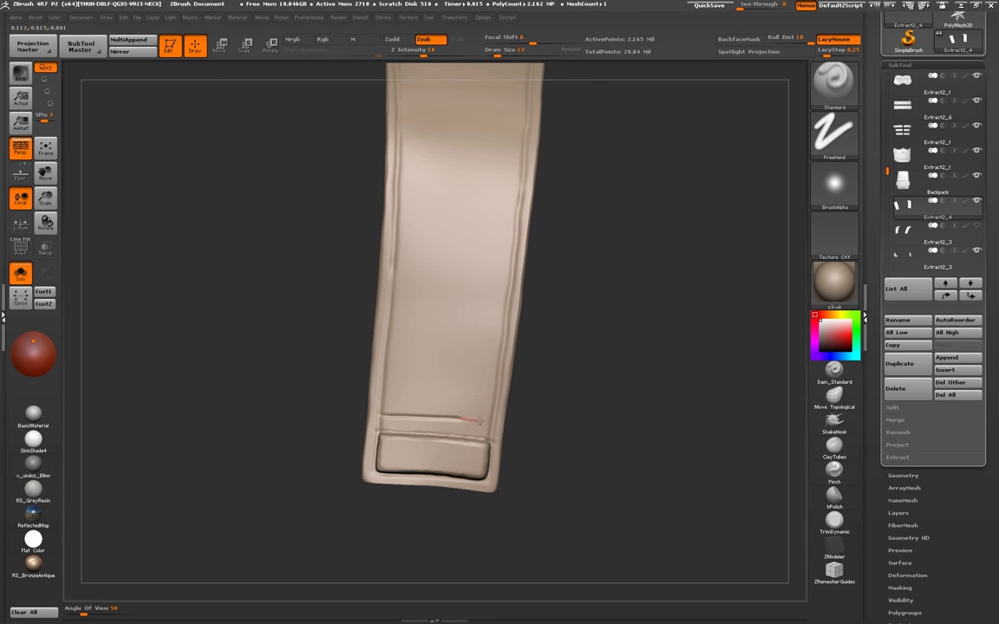
{"action": "left_click_drag", "start_coordinate": [521, 407], "coordinate": [424, 419]}
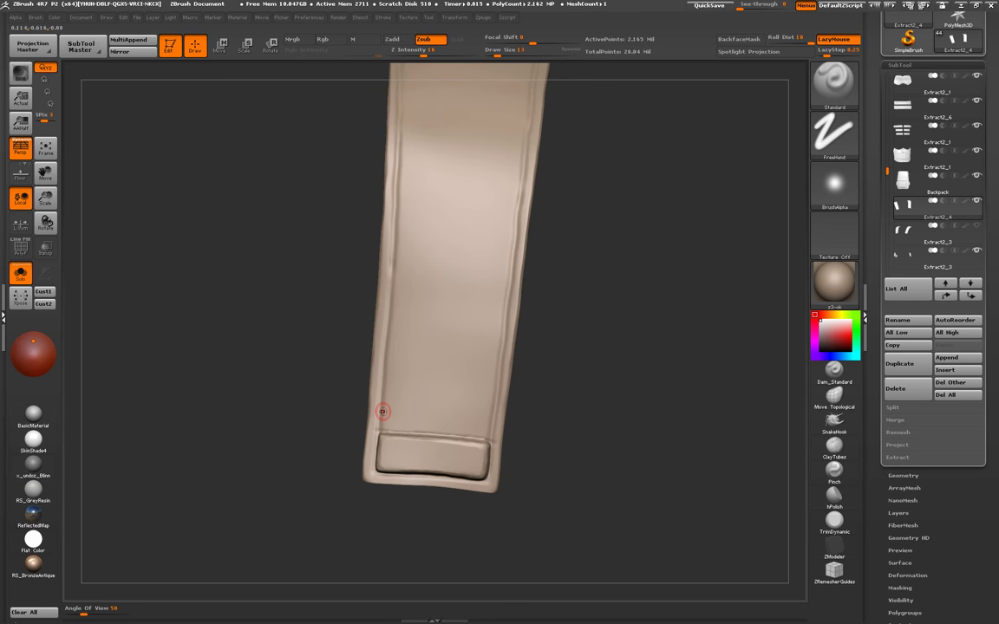
{"action": "key", "text": "shift+d"}
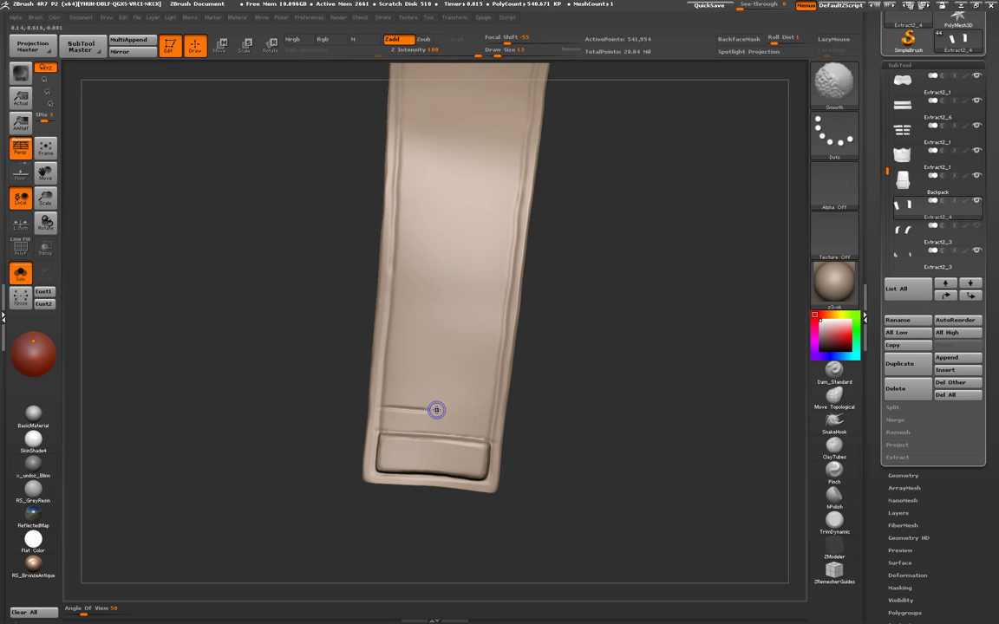
{"action": "key", "text": "shift+d"}
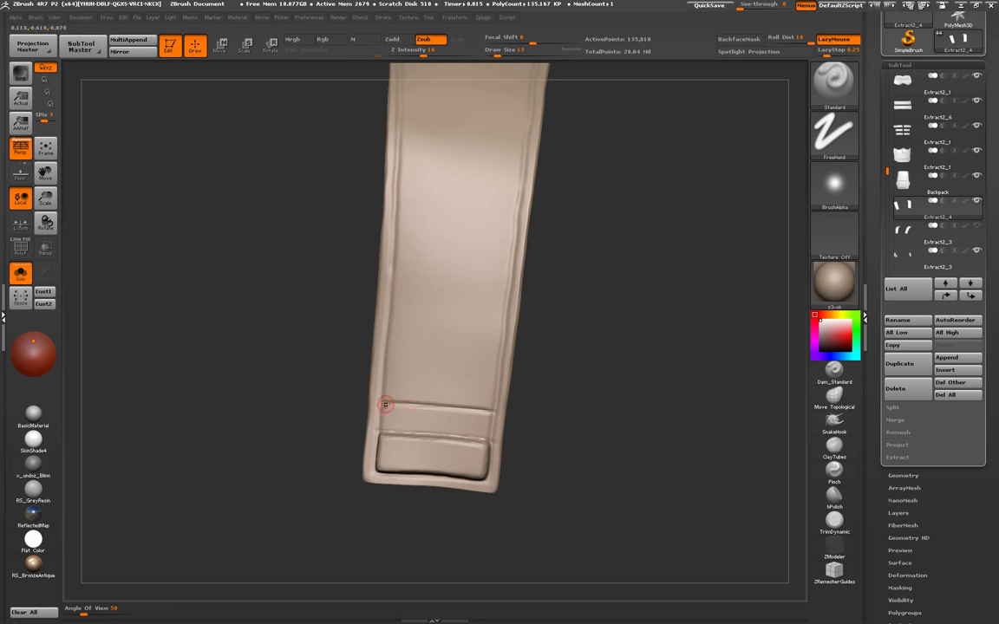
- Carve four more panel grooves up the strap, then turn Solo off to show the whole character
{"action": "key", "text": "f"}
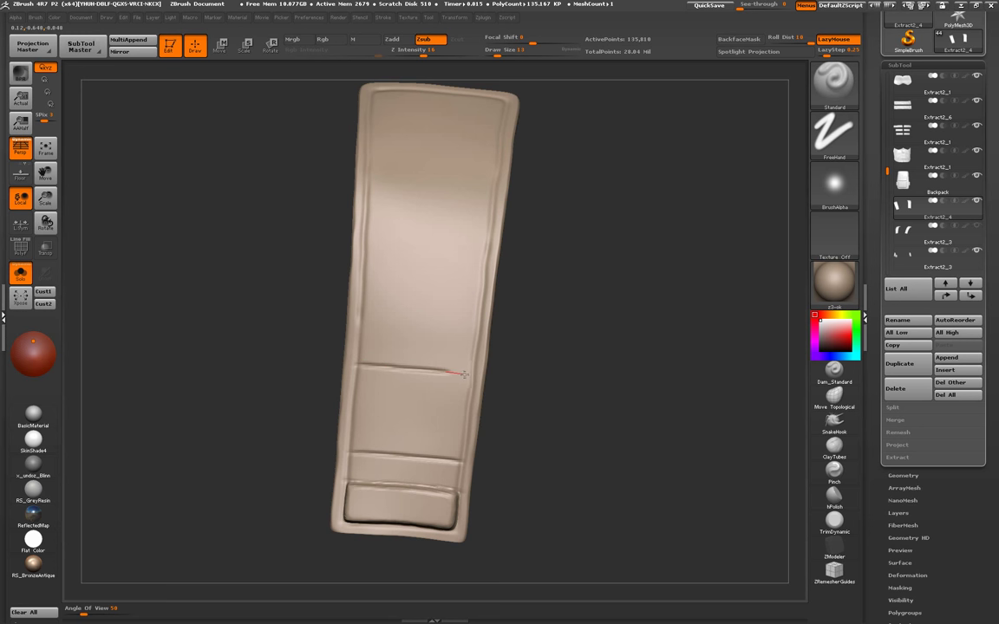
{"action": "left_click_drag", "start_coordinate": [453, 292], "coordinate": [430, 330]}
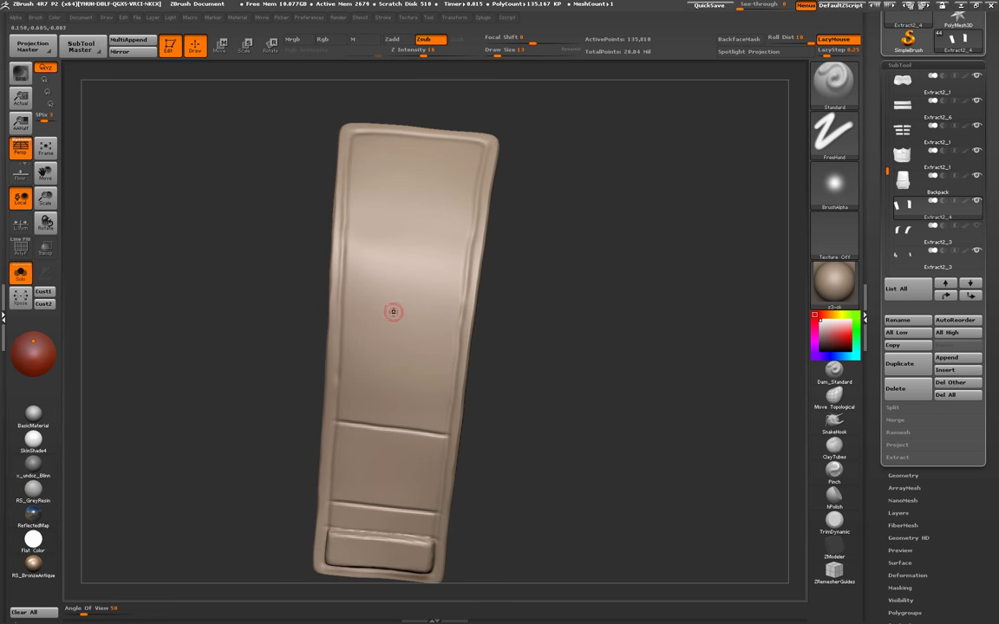
{"action": "left_click_drag", "start_coordinate": [329, 299], "coordinate": [389, 324]}
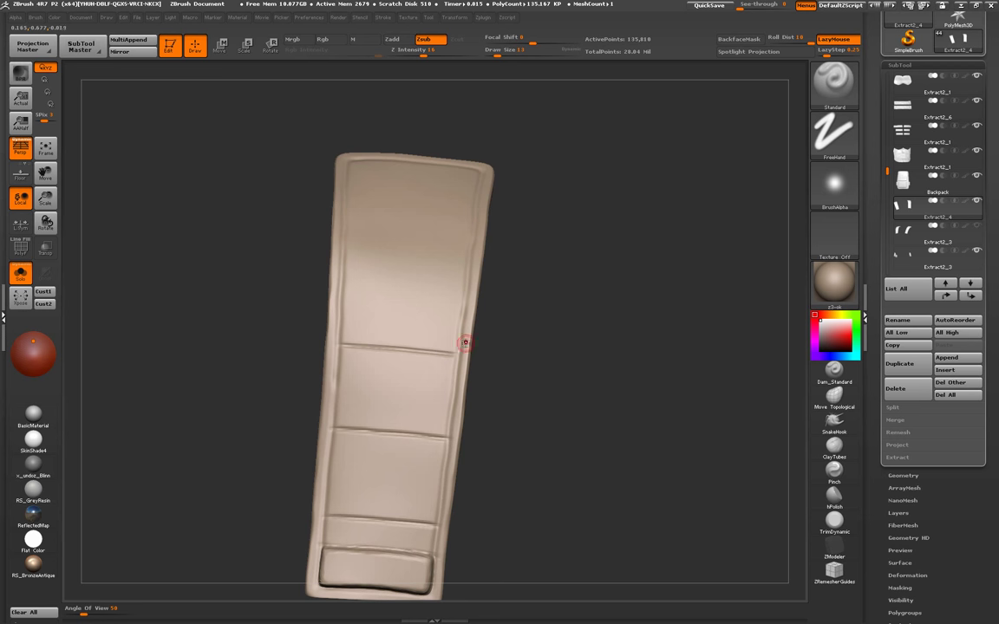
{"action": "left_click_drag", "start_coordinate": [465, 344], "coordinate": [352, 253]}
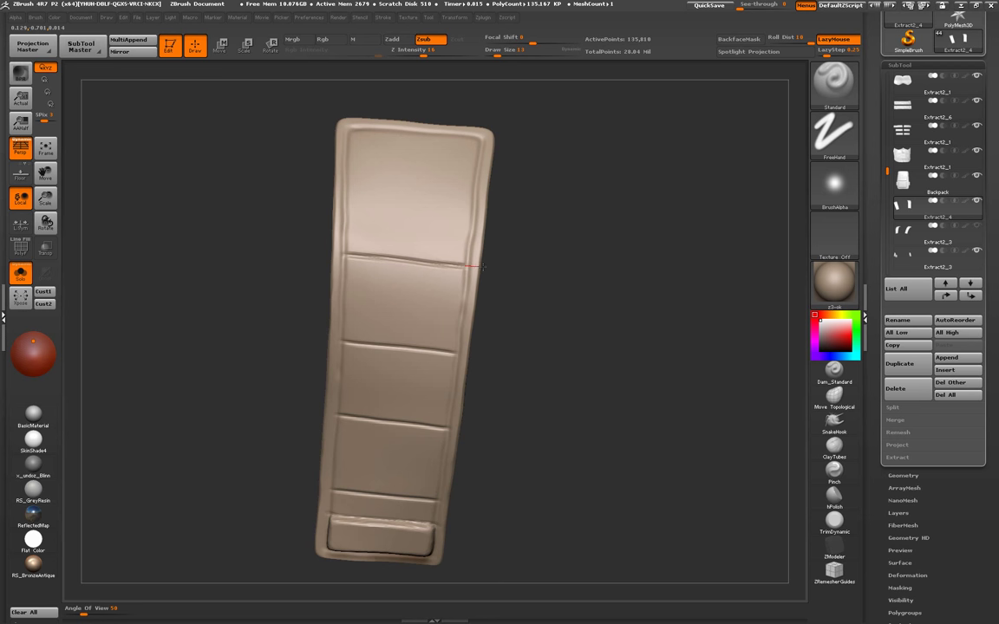
{"action": "mouse_move", "coordinate": [506, 274]}
{"action": "left_mouse_down"}
{"action": "mouse_move", "coordinate": [528, 237]}
{"action": "mouse_move", "coordinate": [562, 241]}
{"action": "mouse_move", "coordinate": [553, 157]}
{"action": "mouse_move", "coordinate": [569, 282]}
{"action": "mouse_move", "coordinate": [510, 367]}
{"action": "mouse_move", "coordinate": [446, 393]}
{"action": "left_mouse_up"}
{"action": "key", "text": "ctrl+shift+s"}
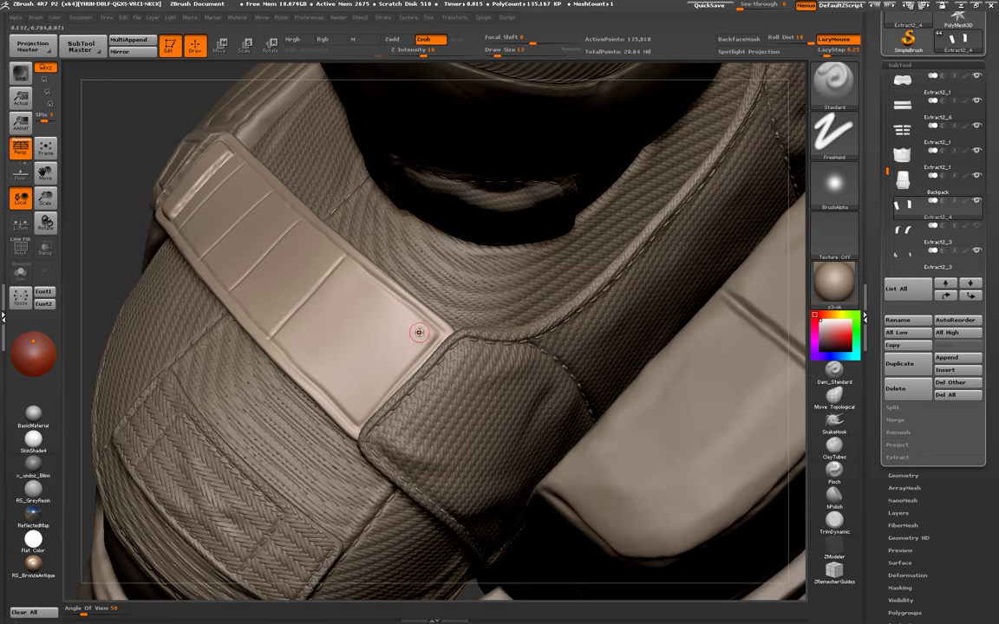
- Drop the strap to its lowest subdivision, pick the Move brush, then step back up a level
{"action": "left_click_drag", "start_coordinate": [419, 332], "coordinate": [404, 373]}
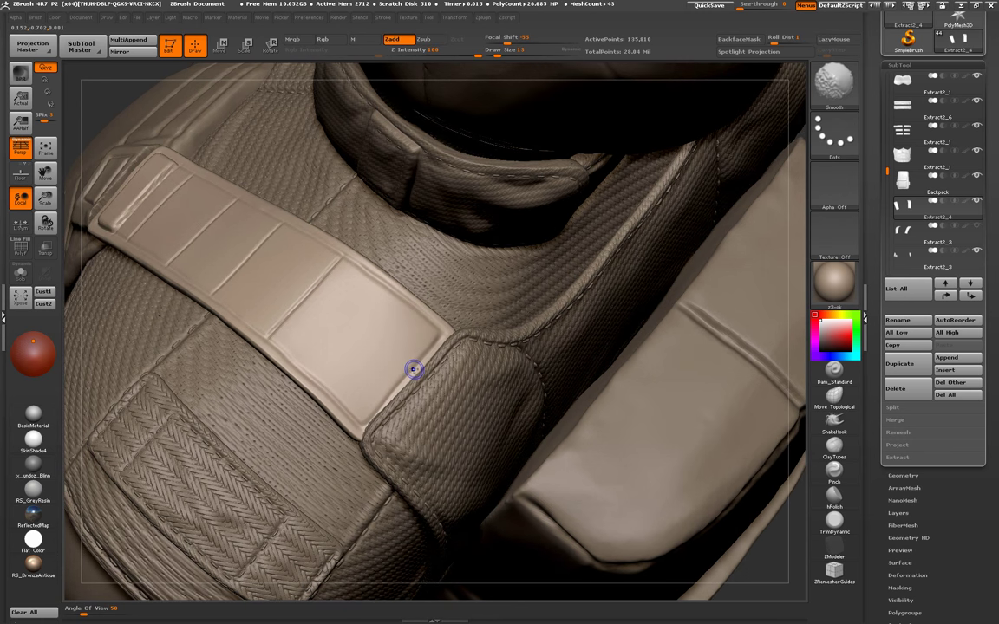
{"action": "key", "text": "shift+d"}
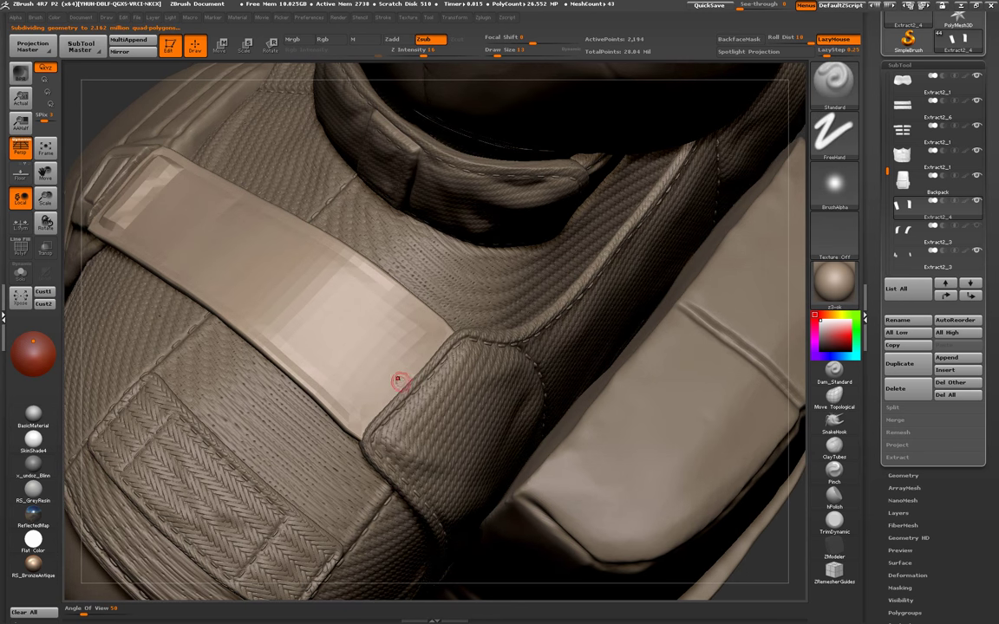
{"action": "key", "text": "b"}
{"action": "key", "text": "m"}
{"action": "key", "text": "v"}
{"action": "key", "text": "space"}
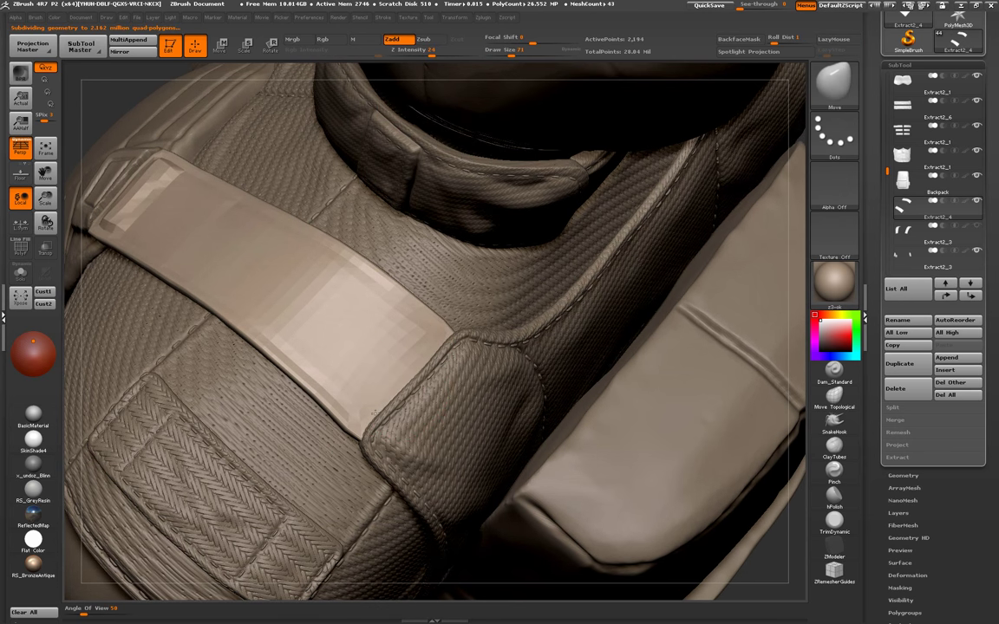
{"action": "key", "text": "d"}
{"action": "key", "text": "d"}
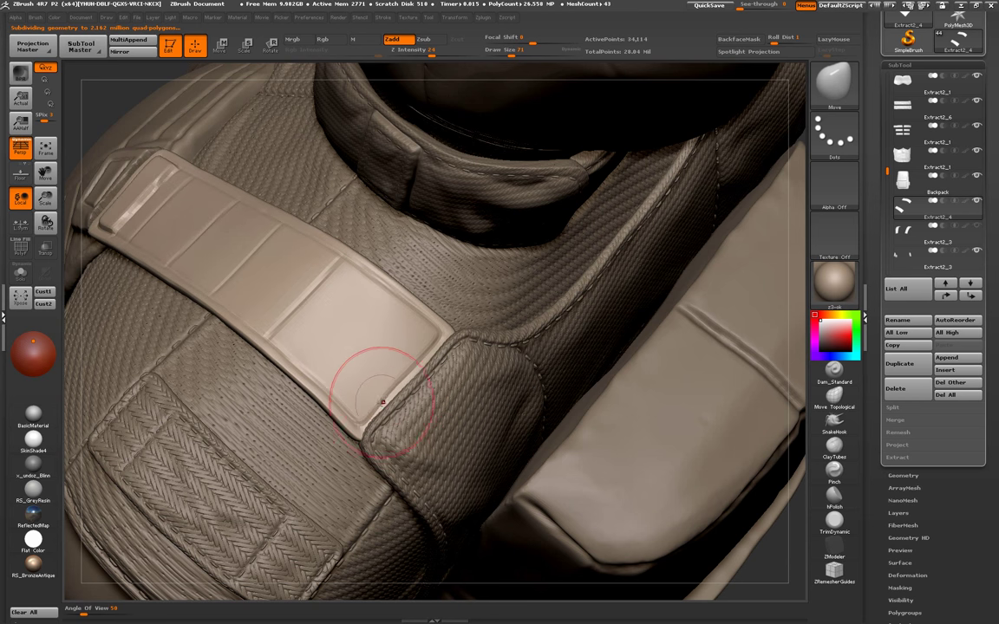
- Frame the right shoulder strap and isolate it with Solo
{"action": "mouse_move", "coordinate": [363, 409]}
{"action": "left_mouse_down"}
{"action": "mouse_move", "coordinate": [356, 424]}
{"action": "mouse_move", "coordinate": [334, 410]}
{"action": "left_mouse_up"}
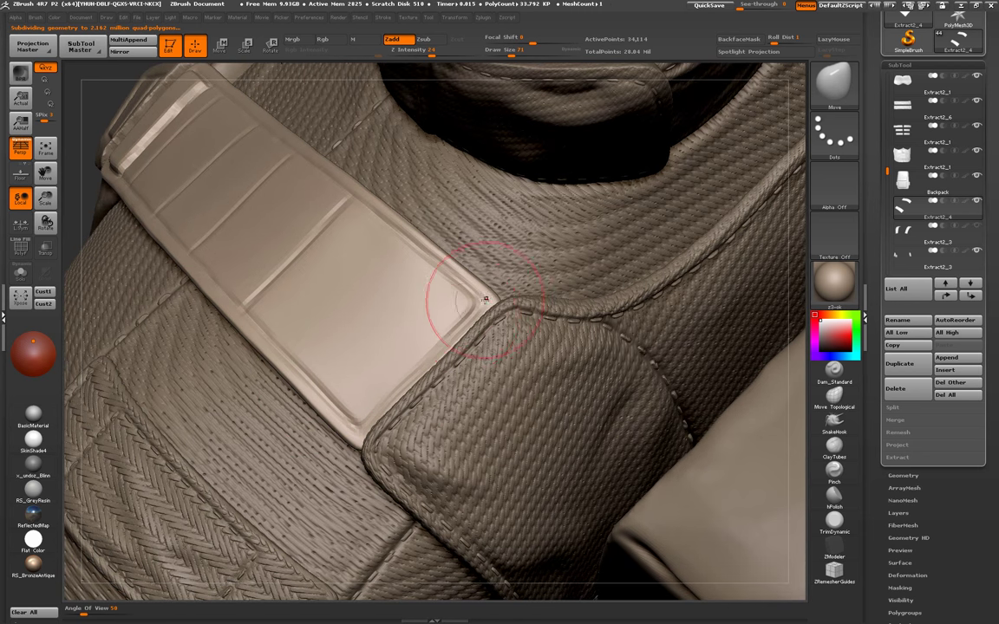
{"action": "mouse_move", "coordinate": [431, 305]}
{"action": "left_mouse_down", "text": "alt"}
{"action": "mouse_move", "coordinate": [466, 589]}
{"action": "mouse_move", "coordinate": [511, 320]}
{"action": "left_mouse_up", "text": "alt"}
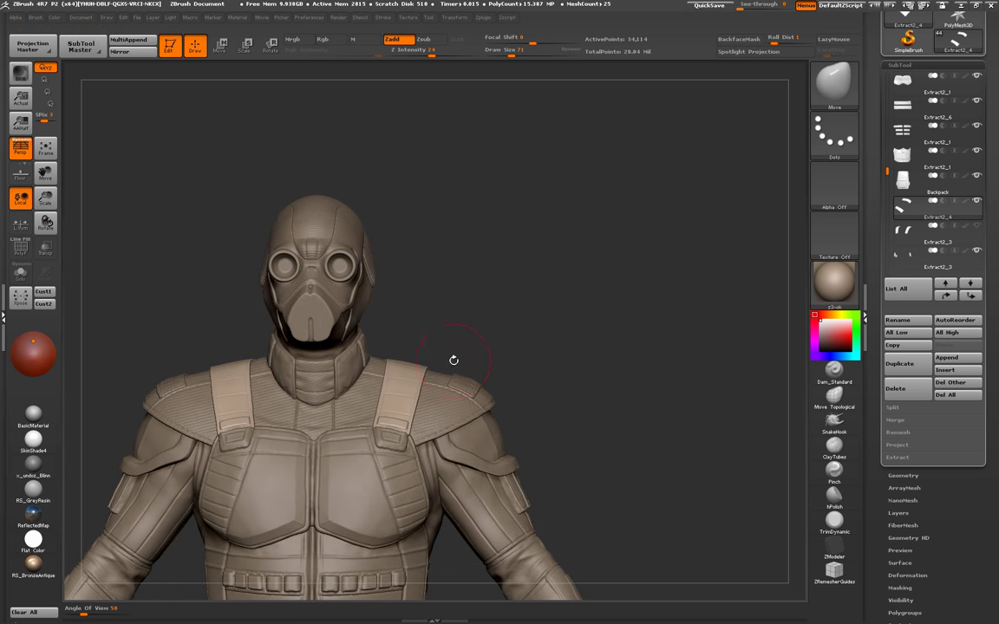
{"action": "mouse_move", "coordinate": [452, 359]}
{"action": "left_mouse_down", "text": "alt"}
{"action": "mouse_move", "coordinate": [403, 451]}
{"action": "mouse_move", "coordinate": [401, 401]}
{"action": "left_mouse_up", "text": "alt"}
{"action": "key", "text": "ctrl+d"}
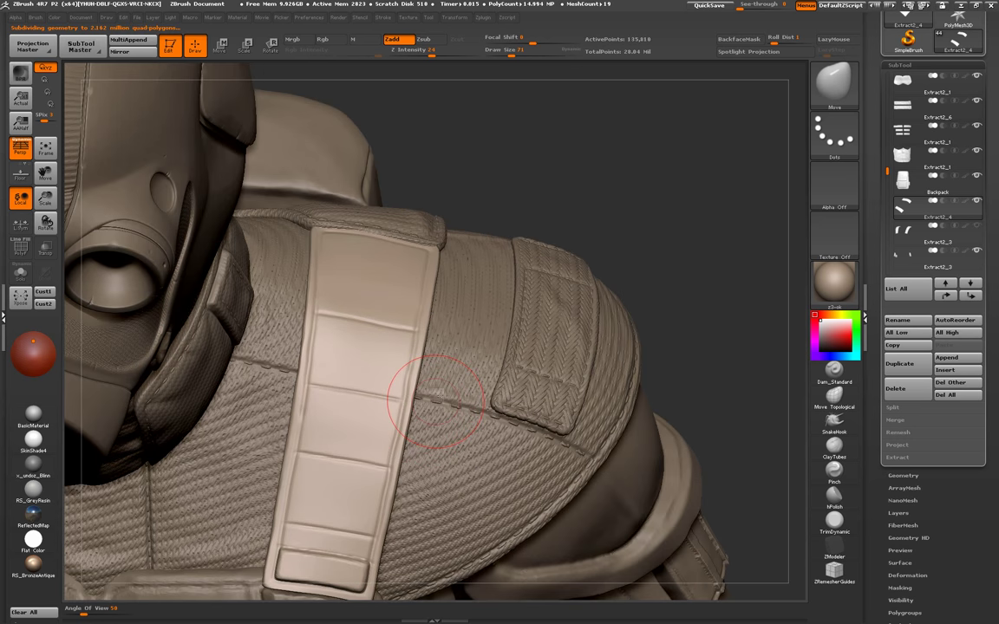
{"action": "mouse_move", "coordinate": [456, 455]}
{"action": "left_mouse_down", "text": "alt"}
{"action": "mouse_move", "coordinate": [392, 390]}
{"action": "mouse_move", "coordinate": [425, 465]}
{"action": "left_mouse_up", "text": "alt"}
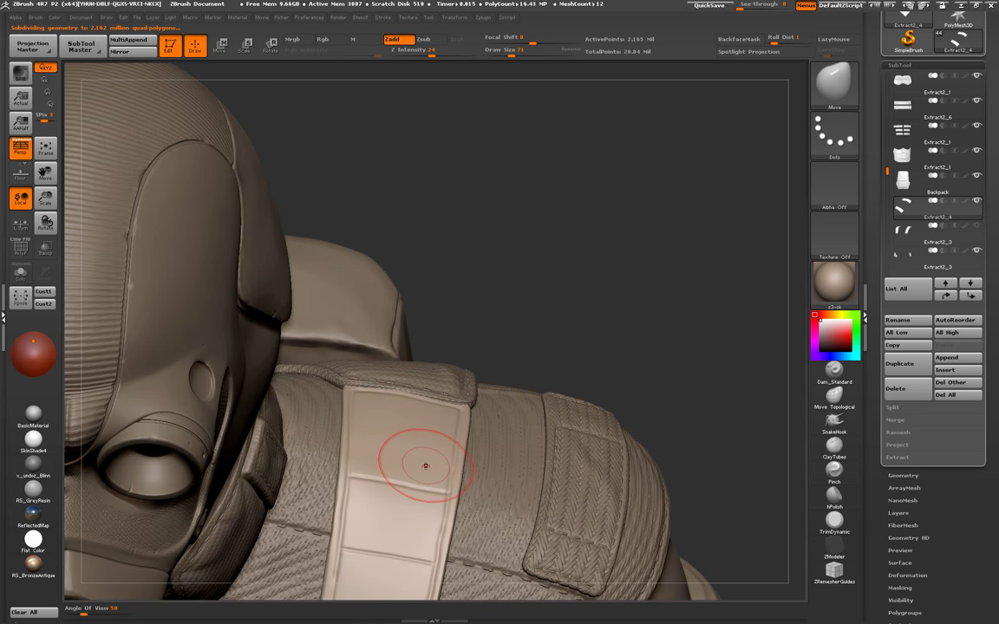
{"action": "key", "text": "shift+alt+s"}
- Zoom in on the strap's middle panels and set up a small Standard brush
{"action": "key", "text": "f"}
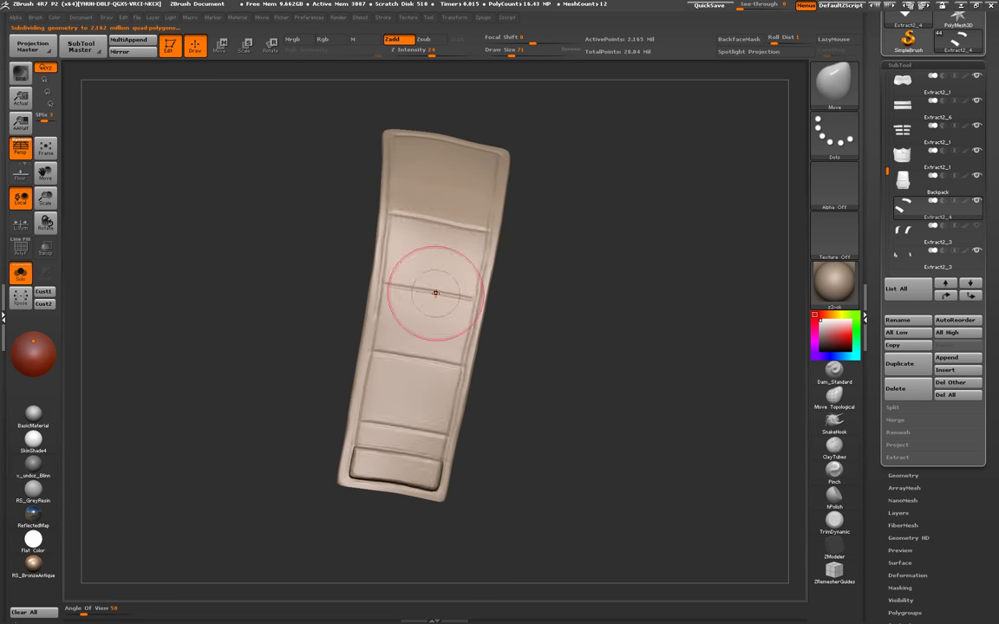
{"action": "left_click_drag", "start_coordinate": [435, 293], "coordinate": [424, 495], "text": "alt"}
{"action": "left_click_drag", "start_coordinate": [386, 363], "coordinate": [383, 382], "text": "alt"}
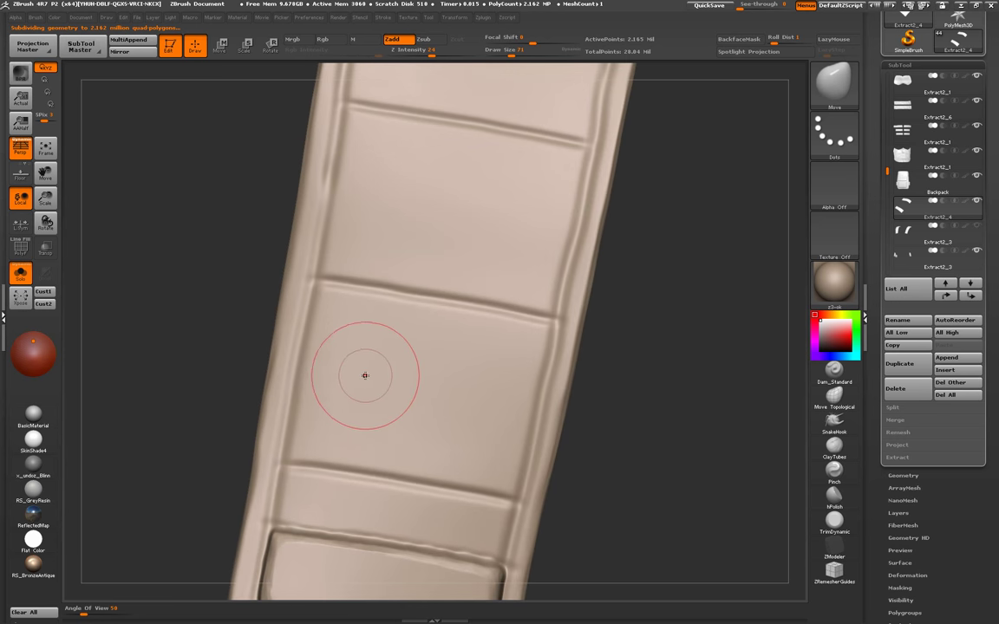
{"action": "key", "text": "b"}
{"action": "key", "text": "s"}
{"action": "key", "text": "t"}
{"action": "key", "text": "space"}
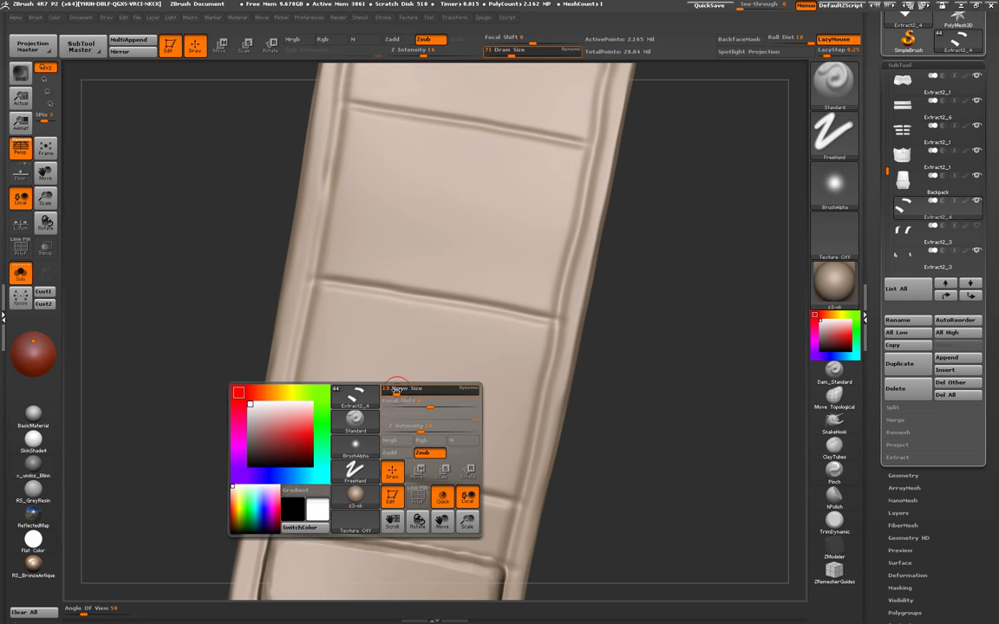
{"action": "left_click_drag", "start_coordinate": [308, 328], "coordinate": [306, 393]}
- Draw a few trial grooves along the panel edge and undo them
{"action": "left_click_drag", "start_coordinate": [315, 313], "coordinate": [318, 301]}
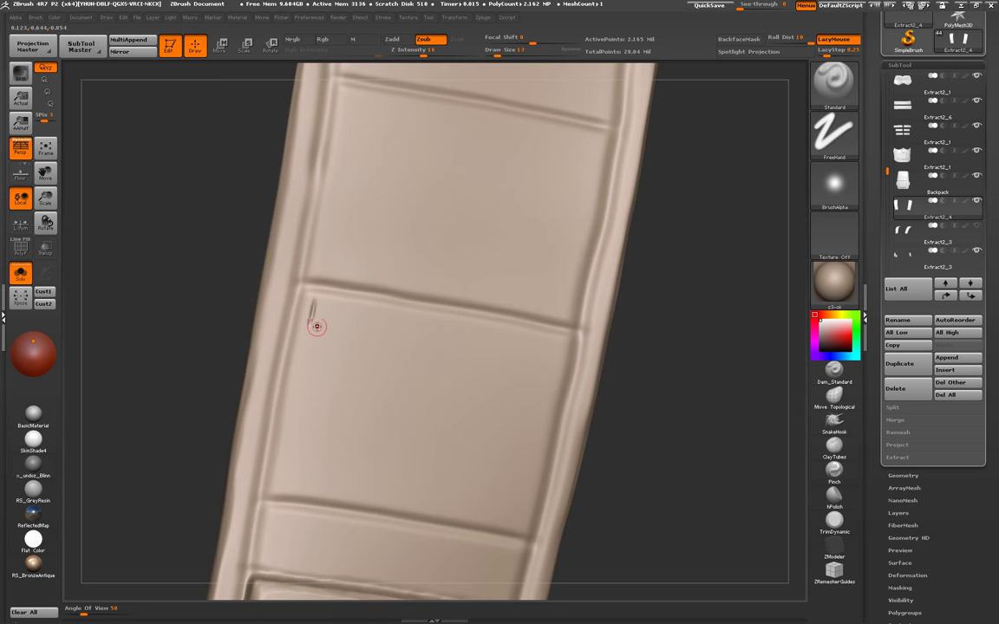
{"action": "key", "text": "ctrl+z"}
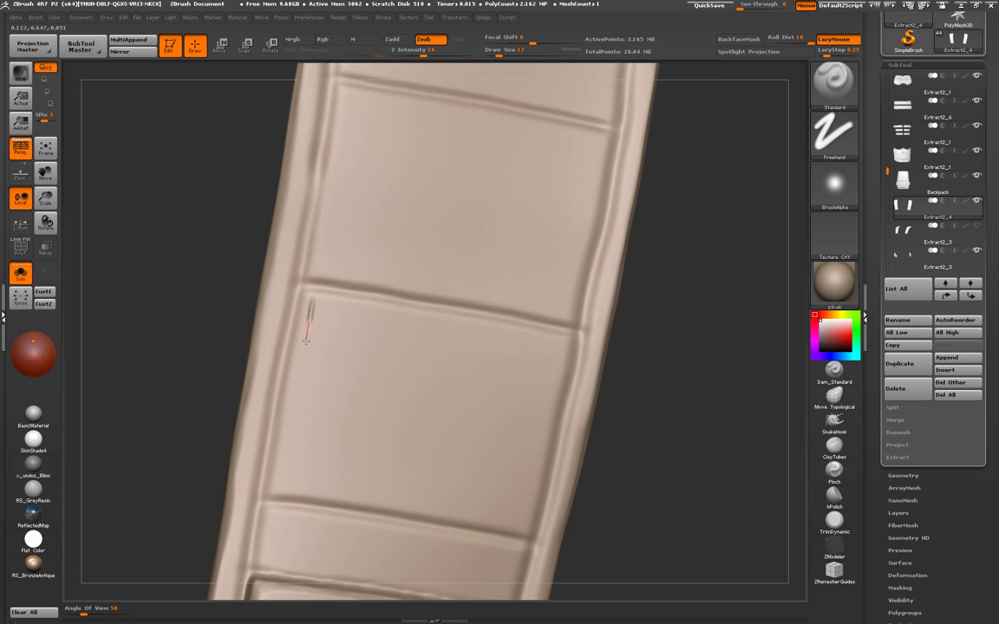
{"action": "left_click_drag", "start_coordinate": [296, 387], "coordinate": [299, 373]}
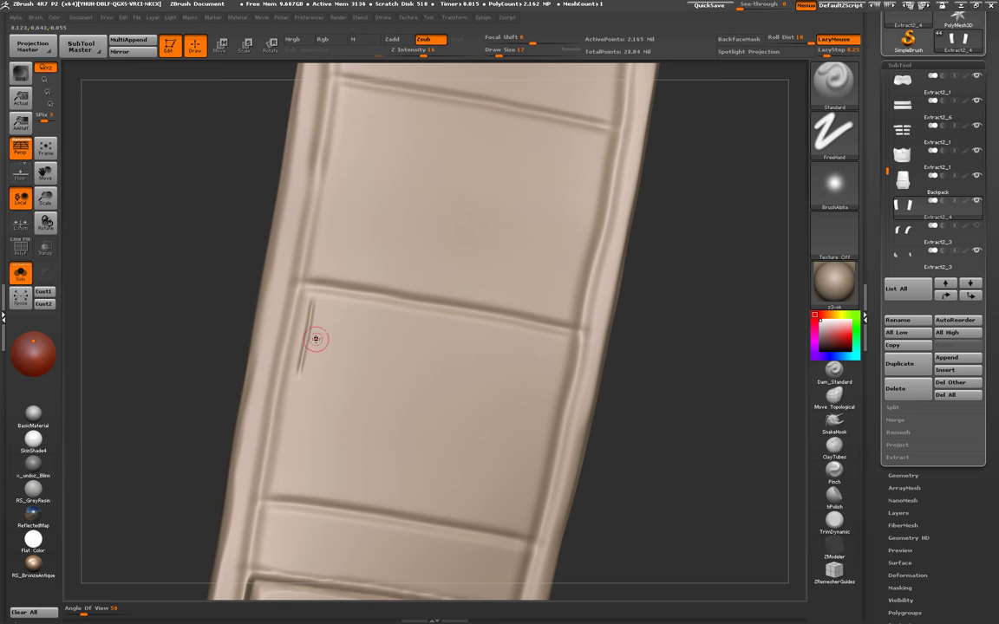
{"action": "key", "text": "ctrl+z"}
{"action": "key", "text": "super"}
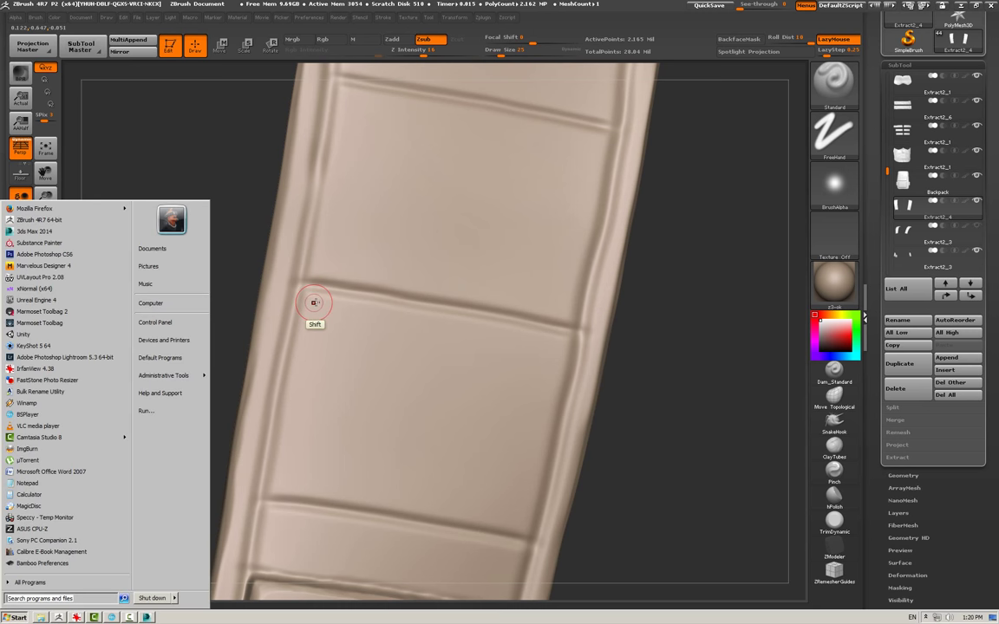
{"action": "key", "text": "Escape"}
{"action": "key", "text": "shift"}
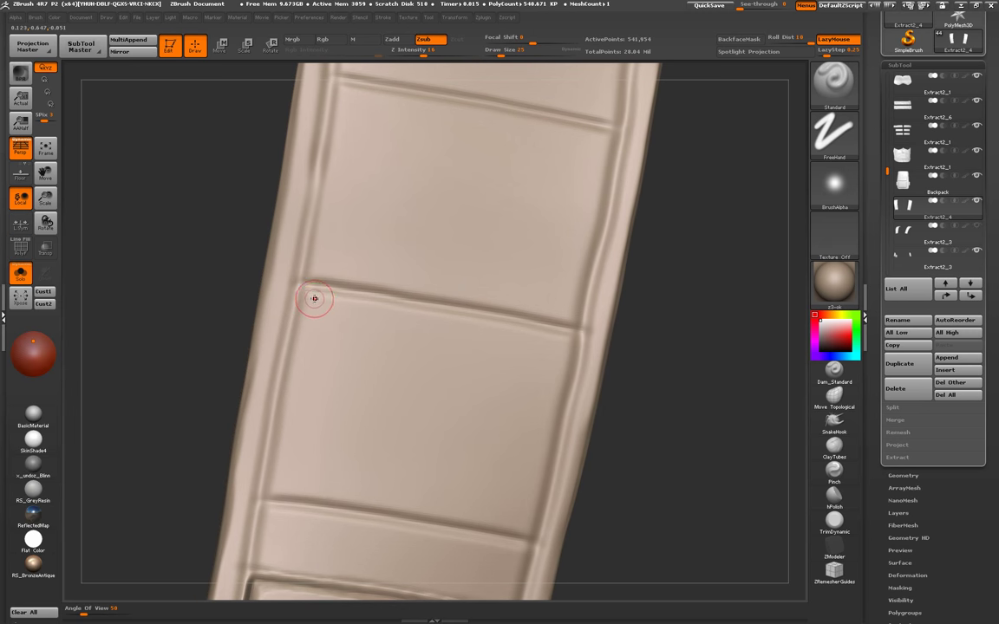
{"action": "left_click_drag", "start_coordinate": [312, 297], "coordinate": [304, 365], "text": "alt"}
{"action": "key", "text": "ctrl+z"}
- Carve the inset groove down the panel's left edge and along its bottom edge
{"action": "left_click_drag", "start_coordinate": [312, 301], "coordinate": [309, 323]}
{"action": "left_click_drag", "start_coordinate": [294, 394], "coordinate": [279, 486]}
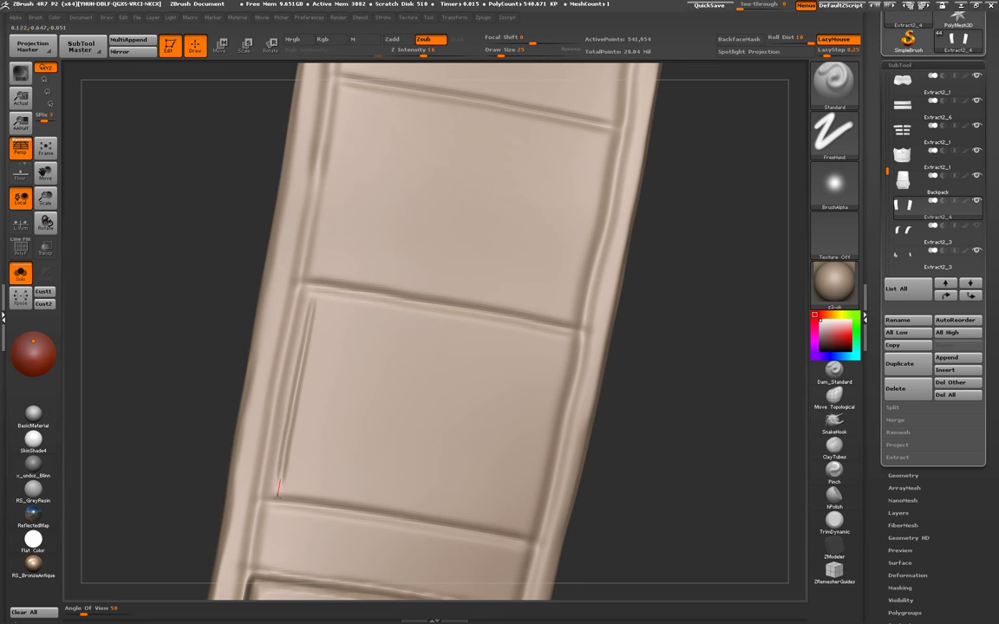
{"action": "left_click_drag", "start_coordinate": [362, 404], "coordinate": [237, 403], "text": "alt"}
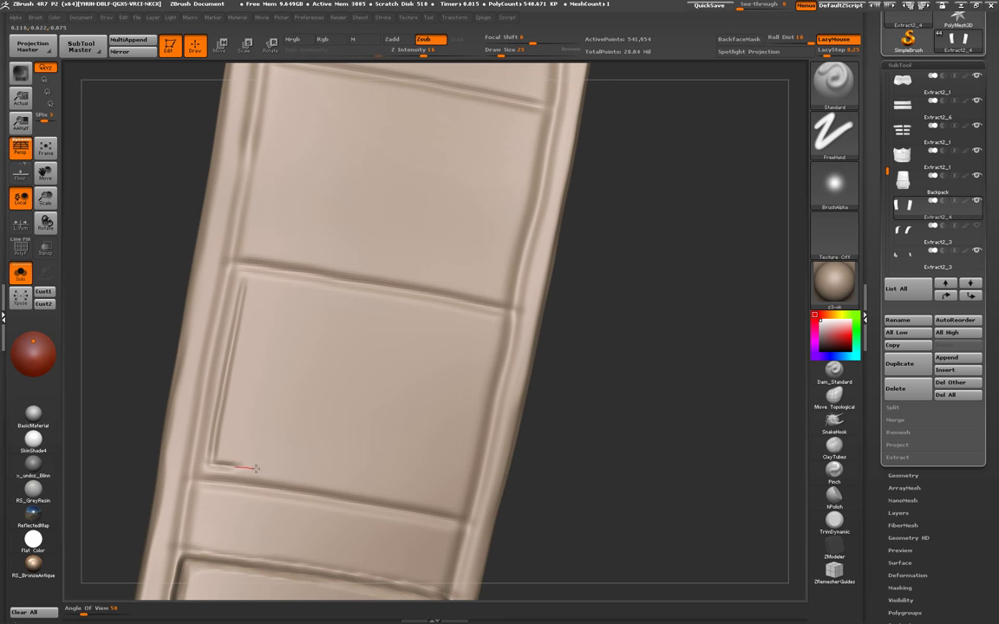
{"action": "left_click_drag", "start_coordinate": [257, 468], "coordinate": [277, 472]}
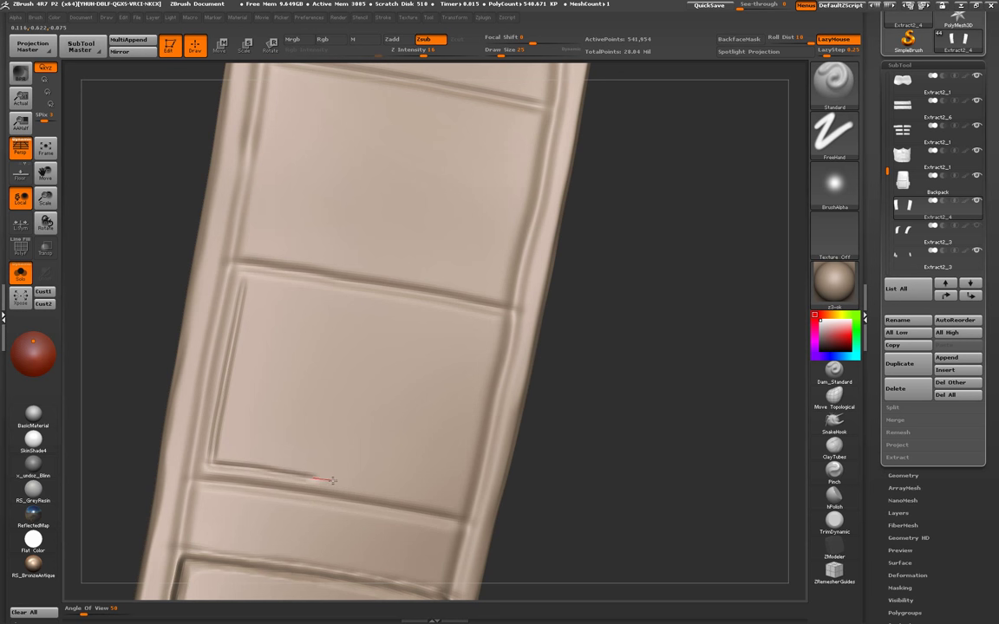
{"action": "left_click_drag", "start_coordinate": [371, 486], "coordinate": [435, 498]}
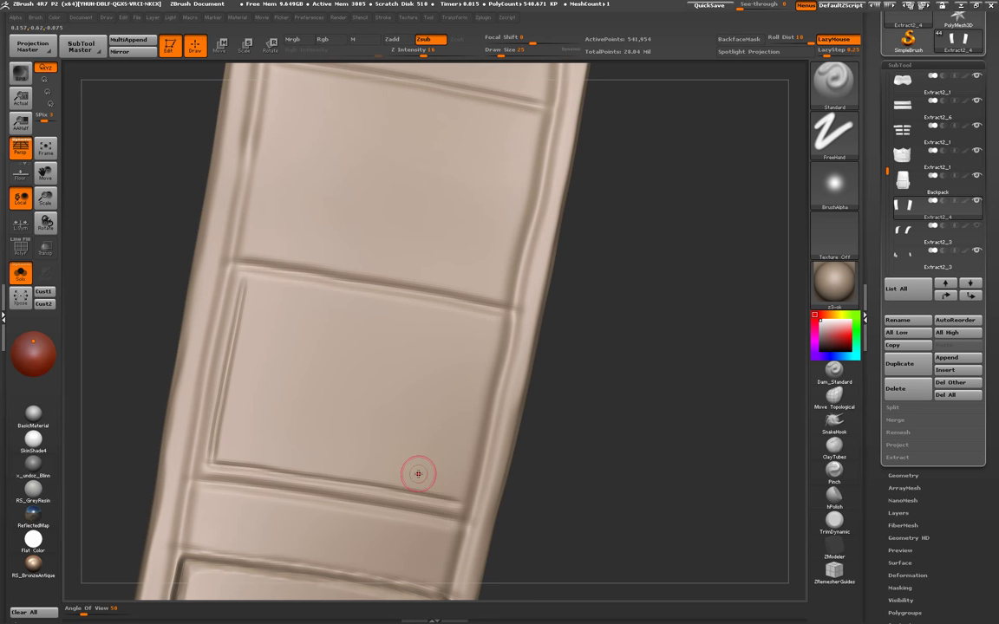
{"action": "key", "text": "ctrl+z"}
{"action": "key", "text": "ctrl+z"}
{"action": "key", "text": "ctrl+z"}
{"action": "key", "text": "ctrl+z"}
{"action": "key", "text": "ctrl+shift+z"}
{"action": "key", "text": "ctrl+shift+z"}
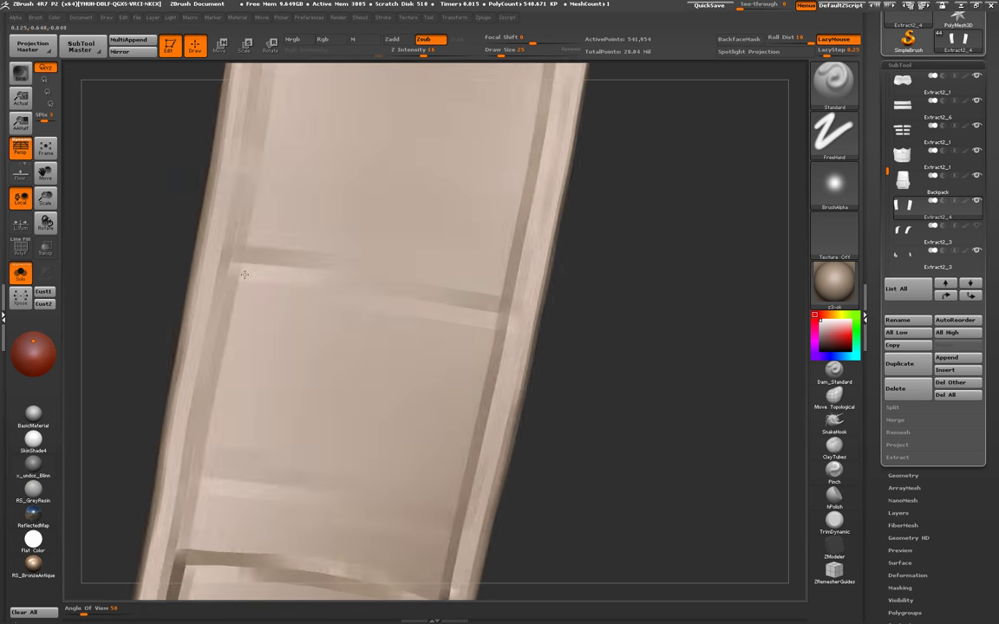
{"action": "key", "text": "ctrl+shift+z"}
{"action": "key", "text": "ctrl+shift+z"}
{"action": "key", "text": "ctrl+shift+z"}
{"action": "key", "text": "ctrl+shift+z"}
- Carve and deepen the inset groove along the panel's top edge
{"action": "left_click_drag", "start_coordinate": [241, 283], "coordinate": [261, 285]}
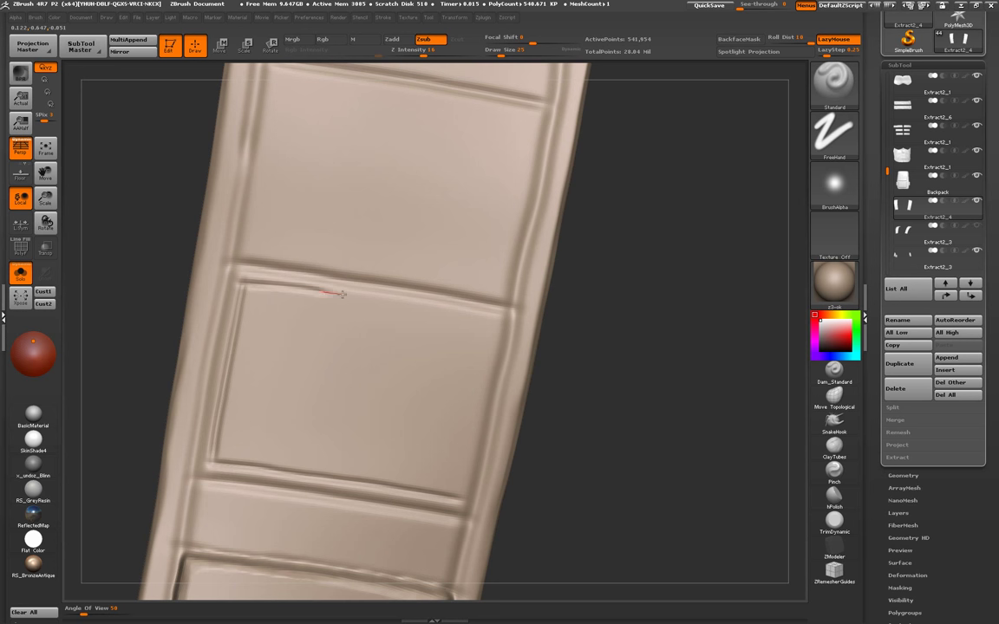
{"action": "left_click_drag", "start_coordinate": [390, 301], "coordinate": [407, 301]}
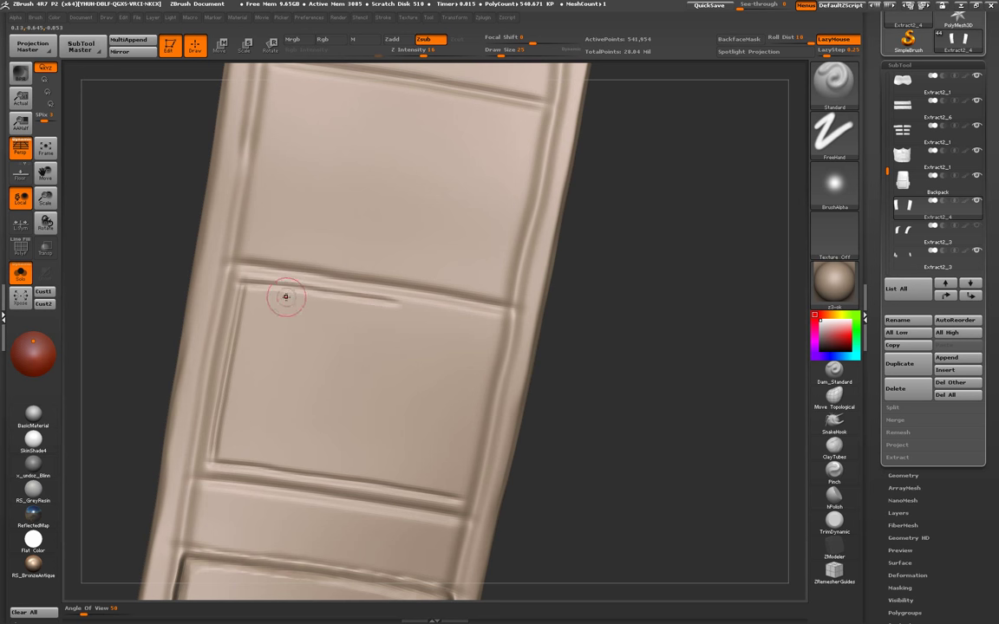
{"action": "left_click_drag", "start_coordinate": [243, 283], "coordinate": [269, 287]}
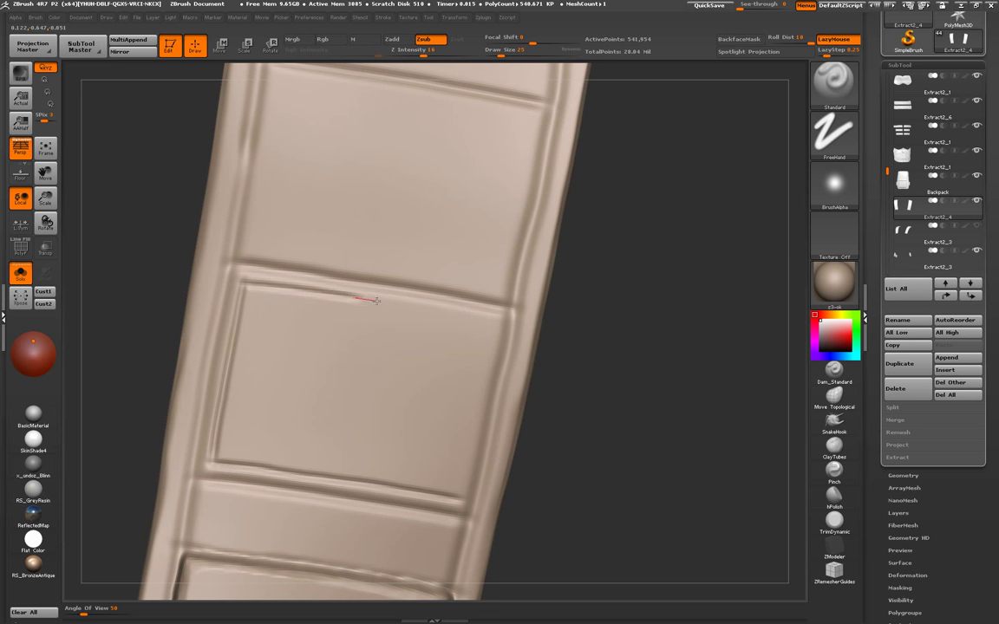
{"action": "left_click_drag", "start_coordinate": [436, 310], "coordinate": [505, 326]}
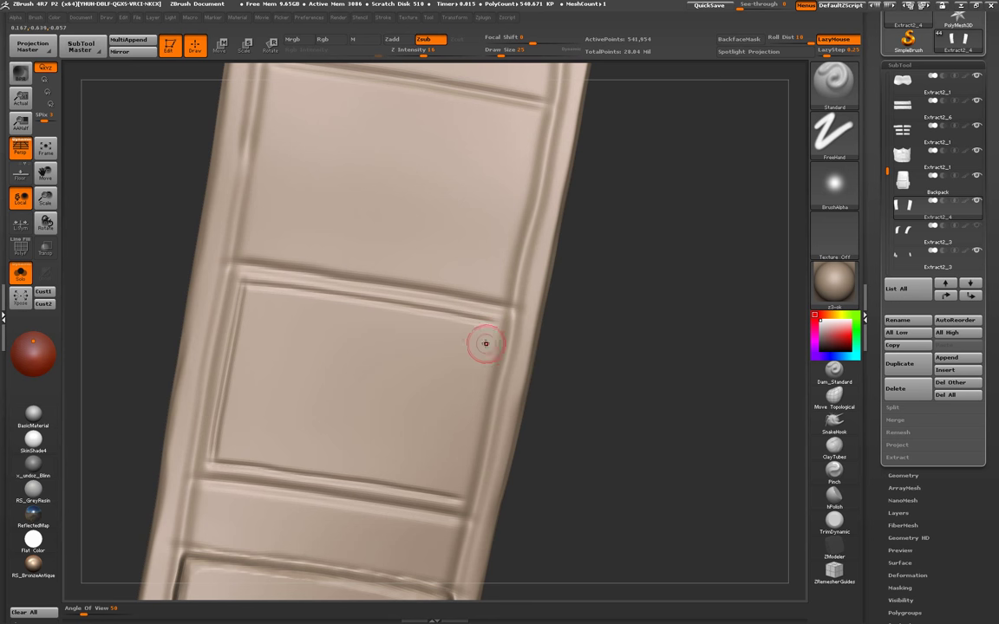
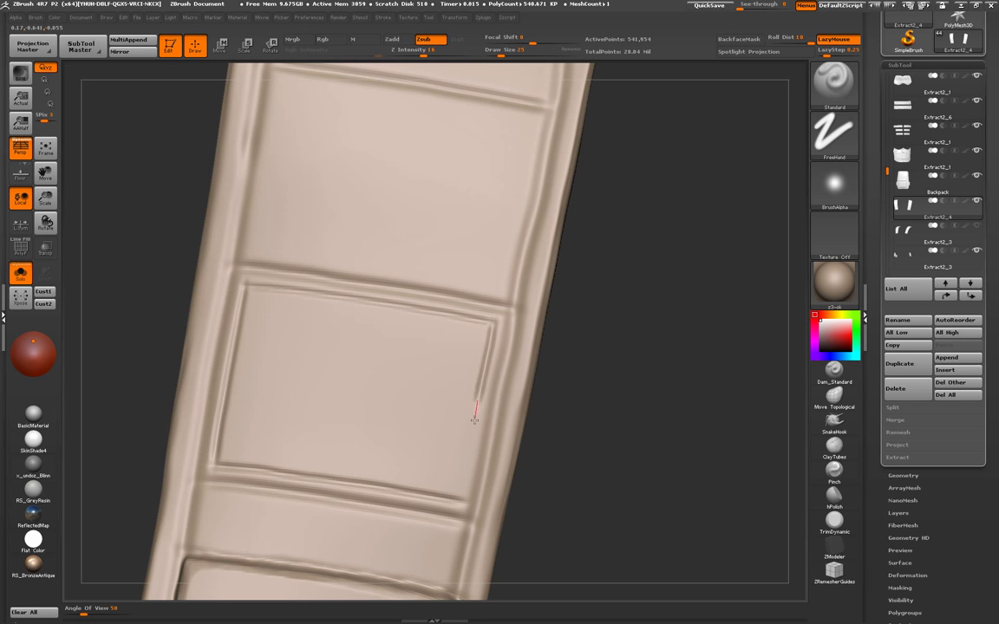
- Carve the upper-left to lower-right diagonal stitch groove across the lower strap panel
{"action": "left_click_drag", "start_coordinate": [470, 433], "coordinate": [461, 493]}
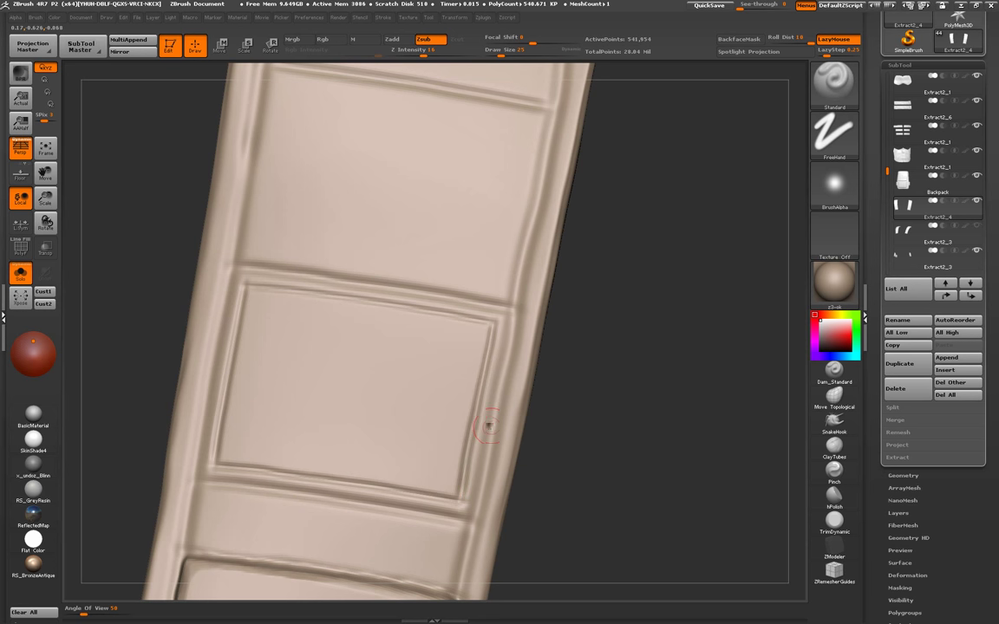
{"action": "right_click_drag", "start_coordinate": [345, 357], "coordinate": [351, 363]}
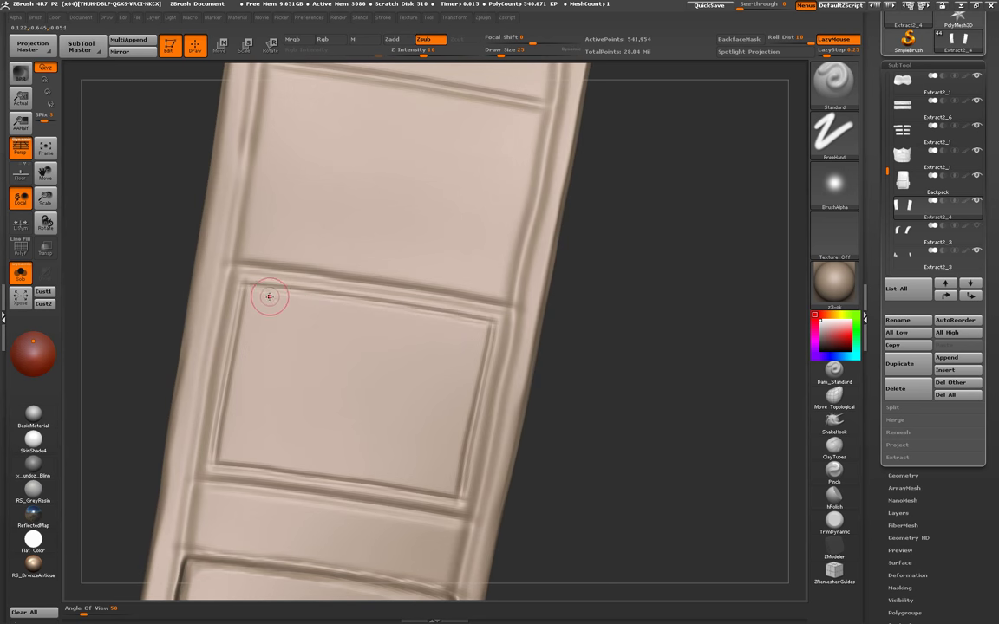
{"action": "left_click_drag", "start_coordinate": [244, 285], "coordinate": [452, 490]}
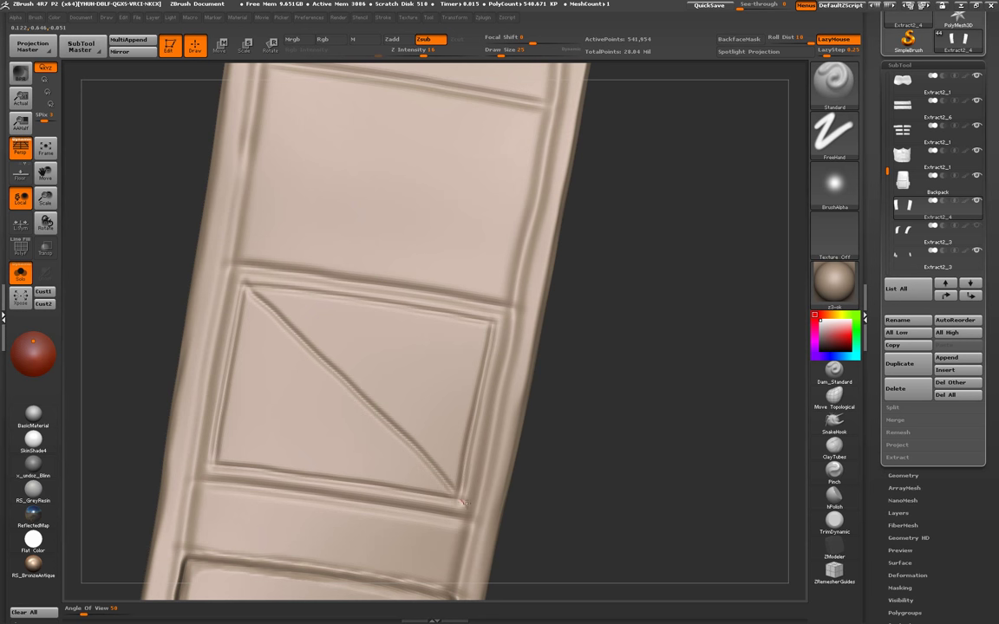
{"action": "key", "text": "ctrl+z"}
{"action": "left_click_drag", "start_coordinate": [241, 283], "coordinate": [256, 298]}
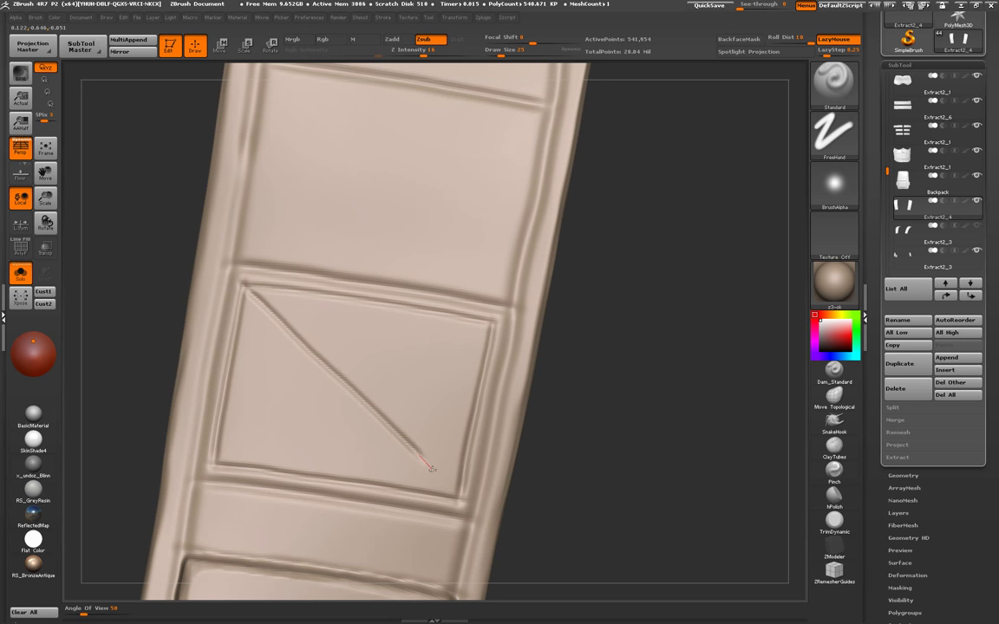
{"action": "left_click_drag", "start_coordinate": [466, 505], "coordinate": [464, 476]}
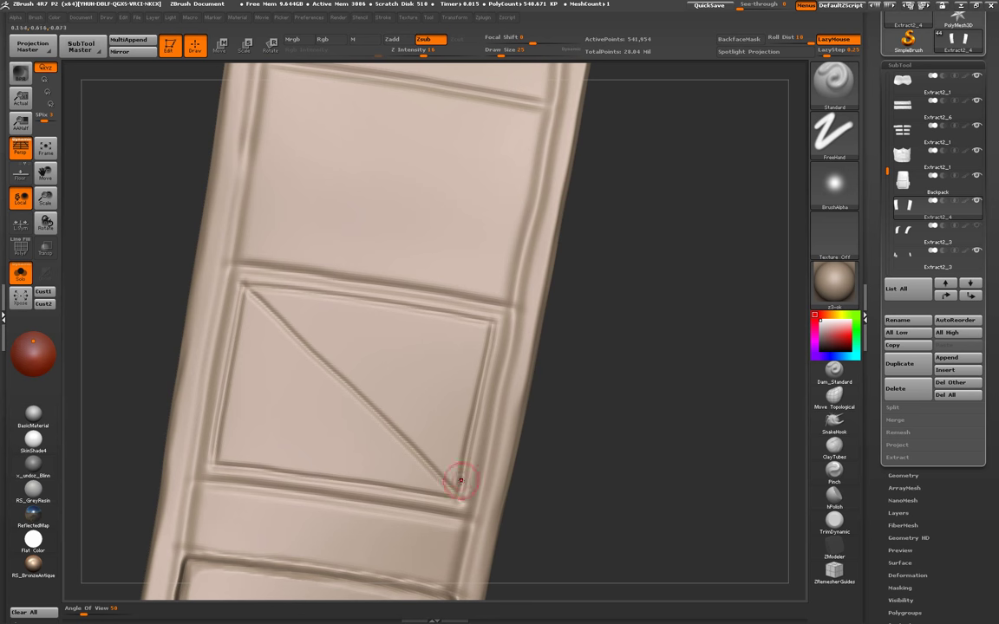
{"action": "key", "text": "ctrl+z"}
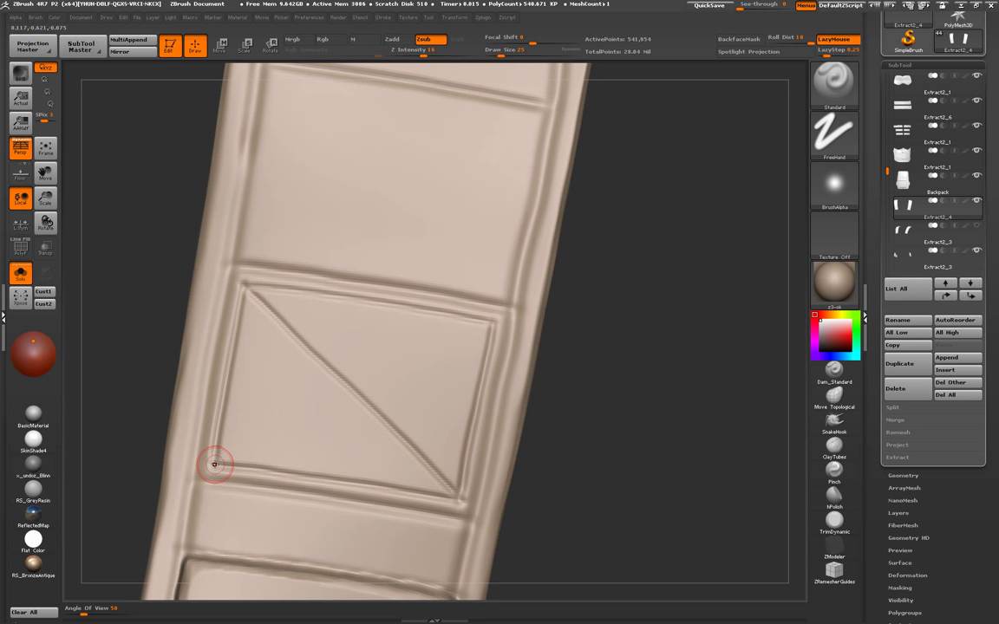
- Carve the crossing lower-left to upper-right diagonal, redoing strokes until the X is clean
{"action": "left_click_drag", "start_coordinate": [239, 451], "coordinate": [281, 427]}
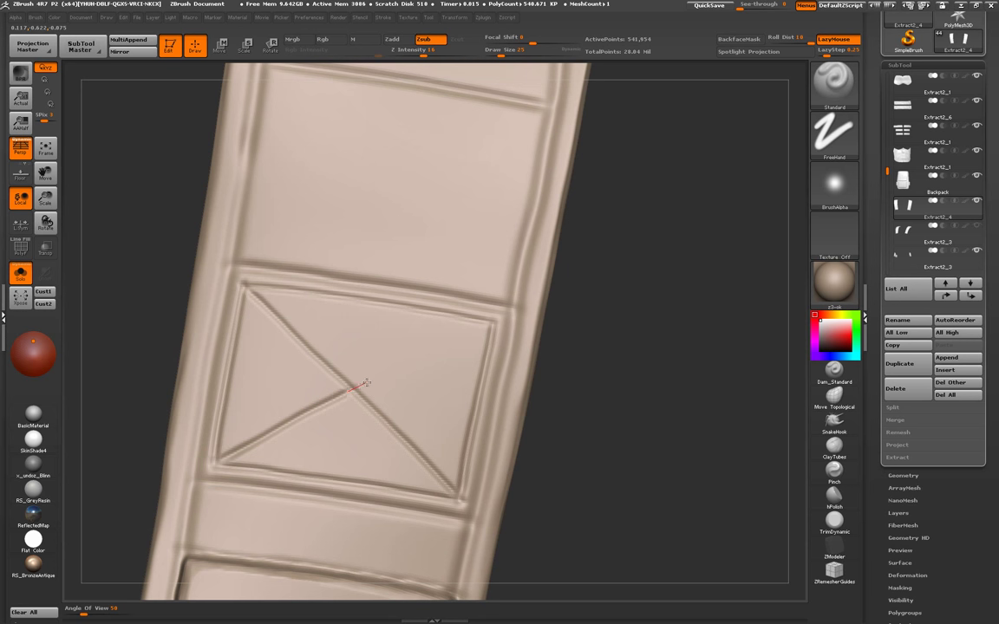
{"action": "left_click_drag", "start_coordinate": [366, 382], "coordinate": [479, 326]}
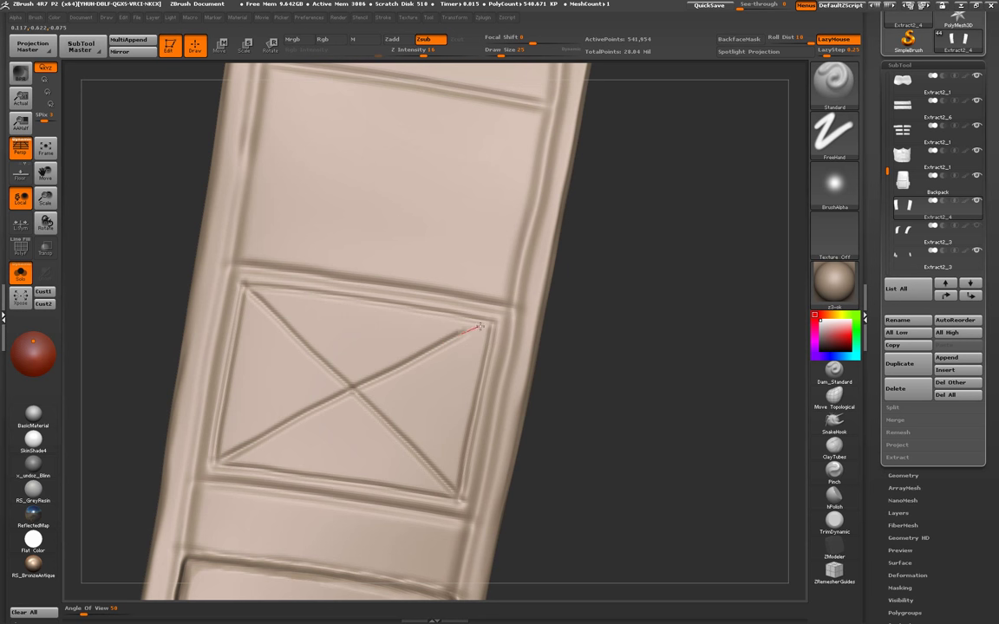
{"action": "key", "text": "ctrl+z"}
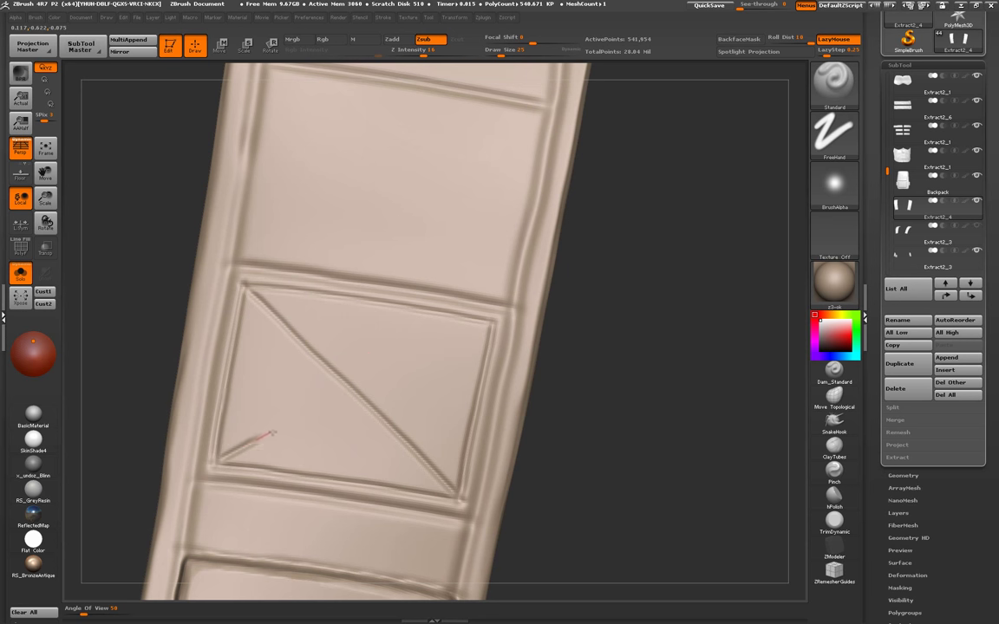
{"action": "left_click_drag", "start_coordinate": [273, 432], "coordinate": [298, 416]}
{"action": "left_click_drag", "start_coordinate": [347, 390], "coordinate": [371, 378]}
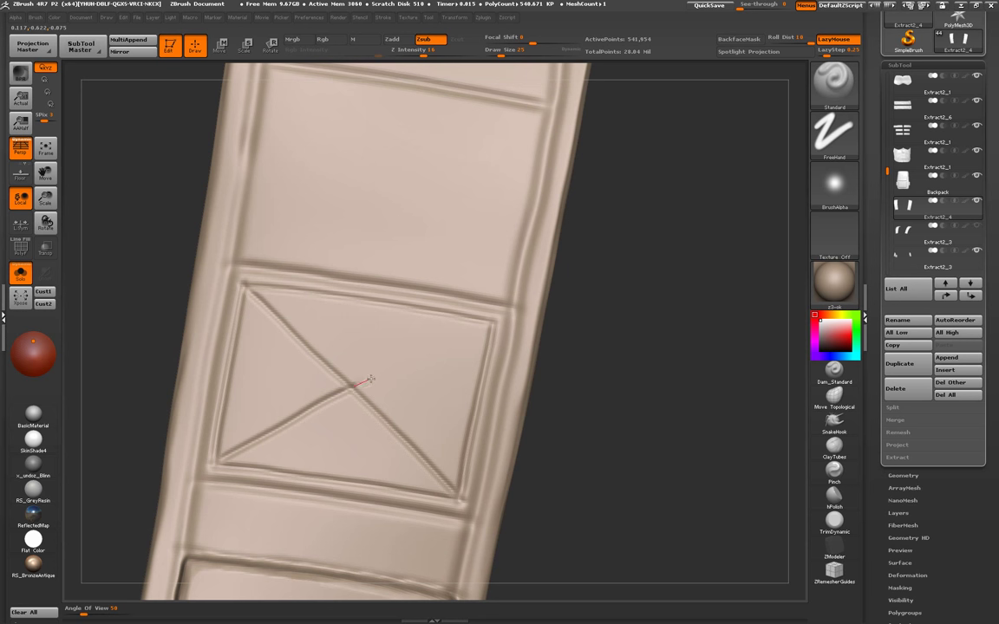
{"action": "left_click_drag", "start_coordinate": [420, 353], "coordinate": [457, 335]}
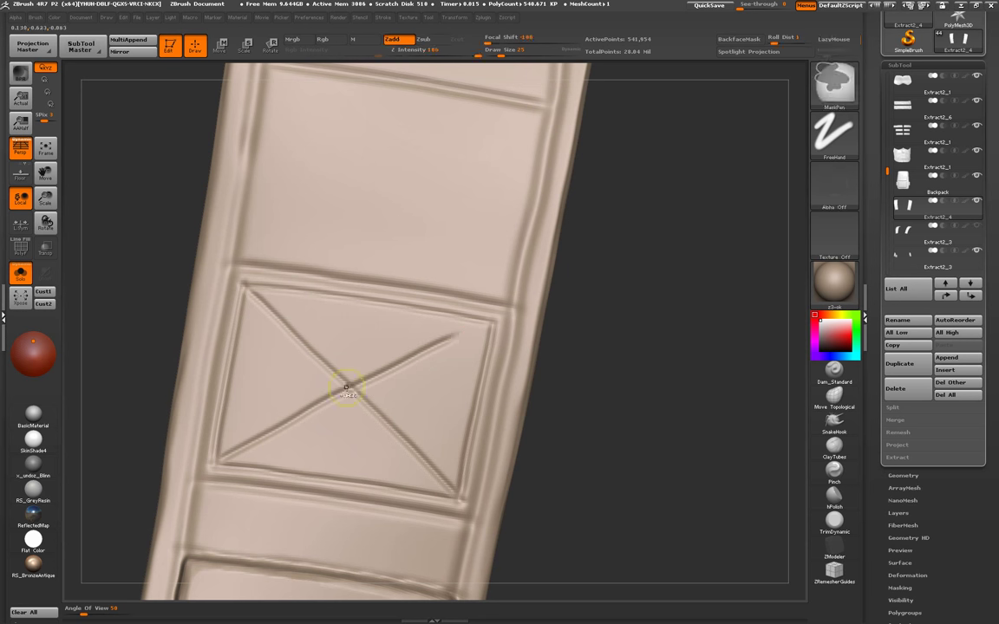
{"action": "key", "text": "ctrl+z"}
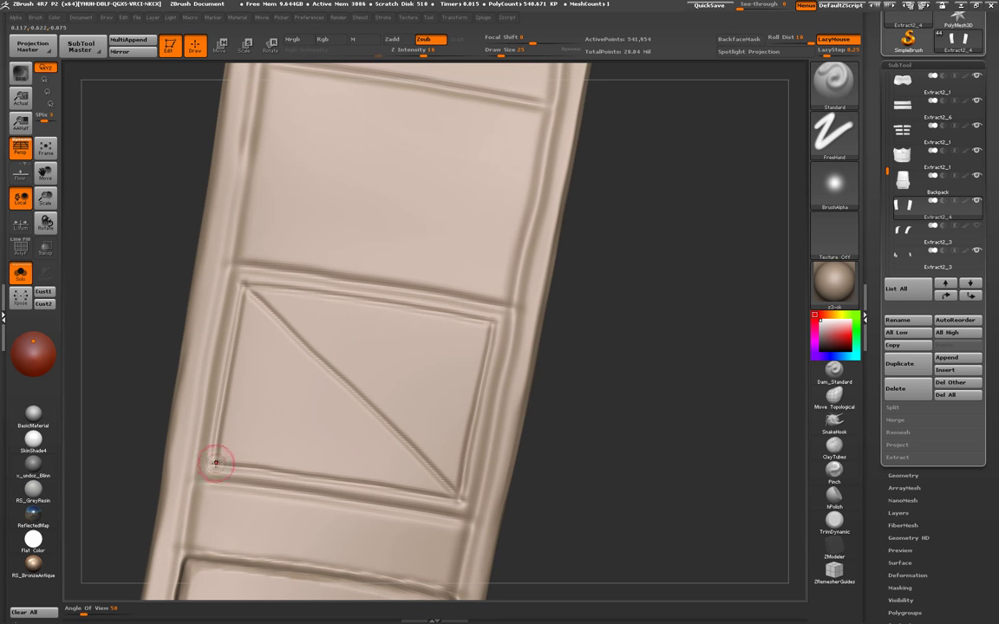
{"action": "left_click_drag", "start_coordinate": [237, 451], "coordinate": [493, 317]}
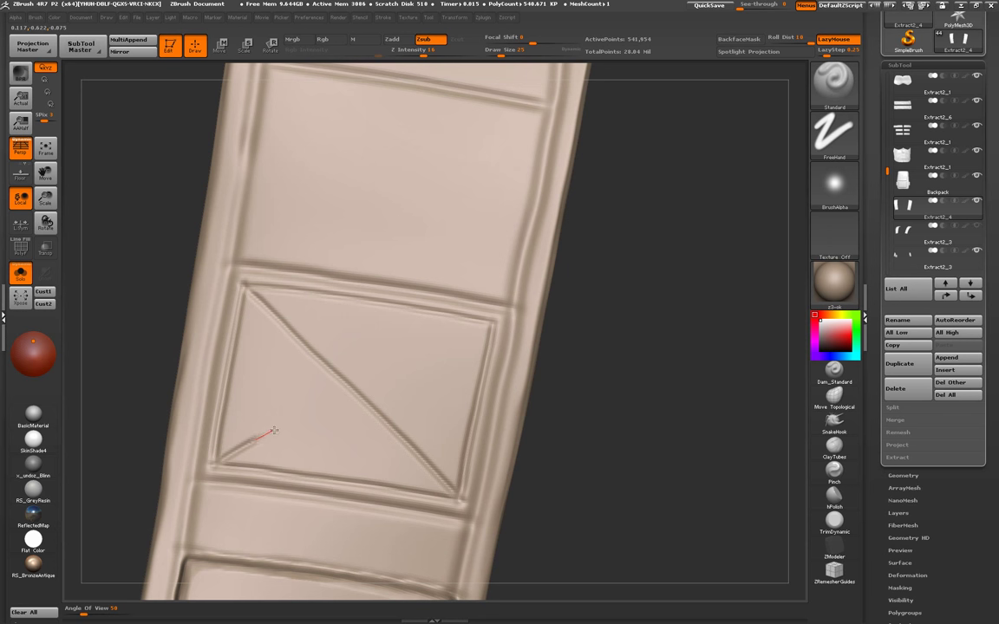
{"action": "key", "text": "ctrl"}
{"action": "key", "text": "ctrl+z"}
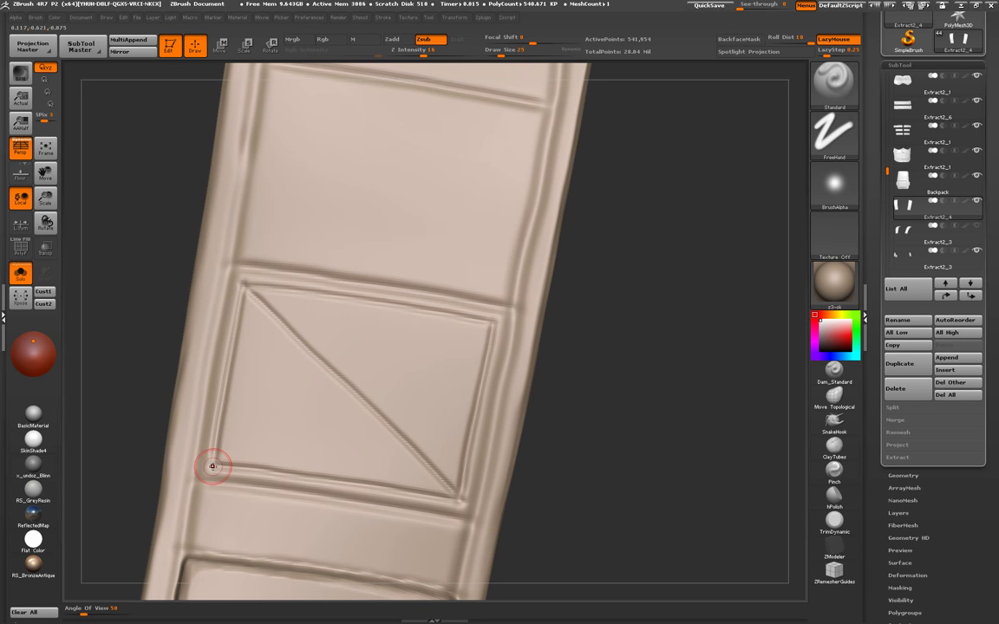
{"action": "left_click_drag", "start_coordinate": [267, 440], "coordinate": [494, 326]}
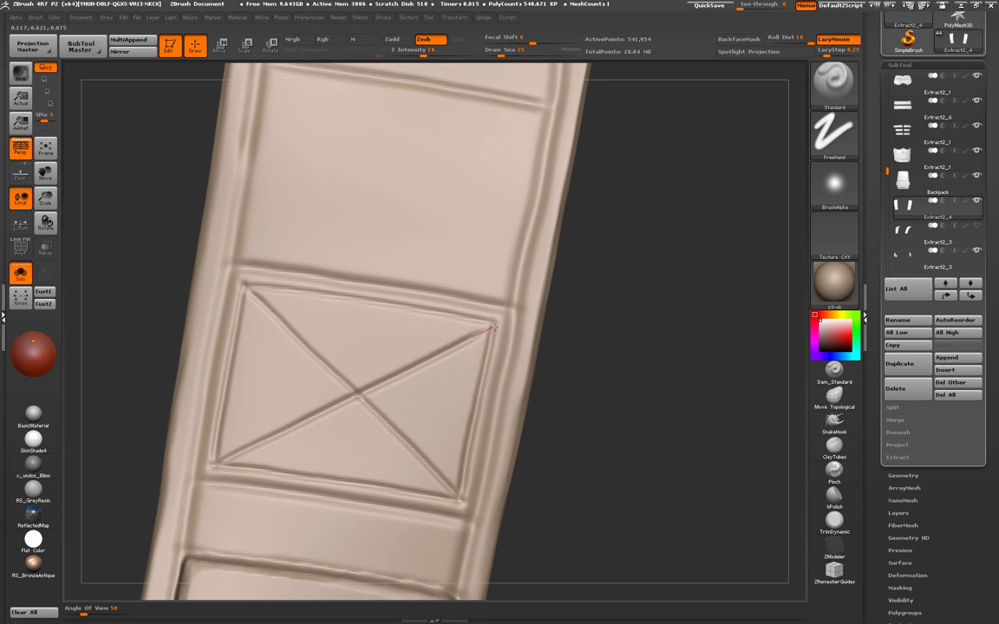
{"action": "mouse_move", "coordinate": [555, 419]}
{"action": "left_mouse_down", "text": "alt"}
{"action": "mouse_move", "coordinate": [453, 251]}
{"action": "mouse_move", "coordinate": [480, 443]}
{"action": "mouse_move", "coordinate": [368, 399]}
{"action": "mouse_move", "coordinate": [347, 364]}
{"action": "mouse_move", "coordinate": [391, 412]}
{"action": "mouse_move", "coordinate": [299, 260]}
{"action": "mouse_move", "coordinate": [401, 94]}
{"action": "mouse_move", "coordinate": [347, 245]}
{"action": "mouse_move", "coordinate": [356, 250]}
{"action": "left_mouse_up", "text": "alt"}
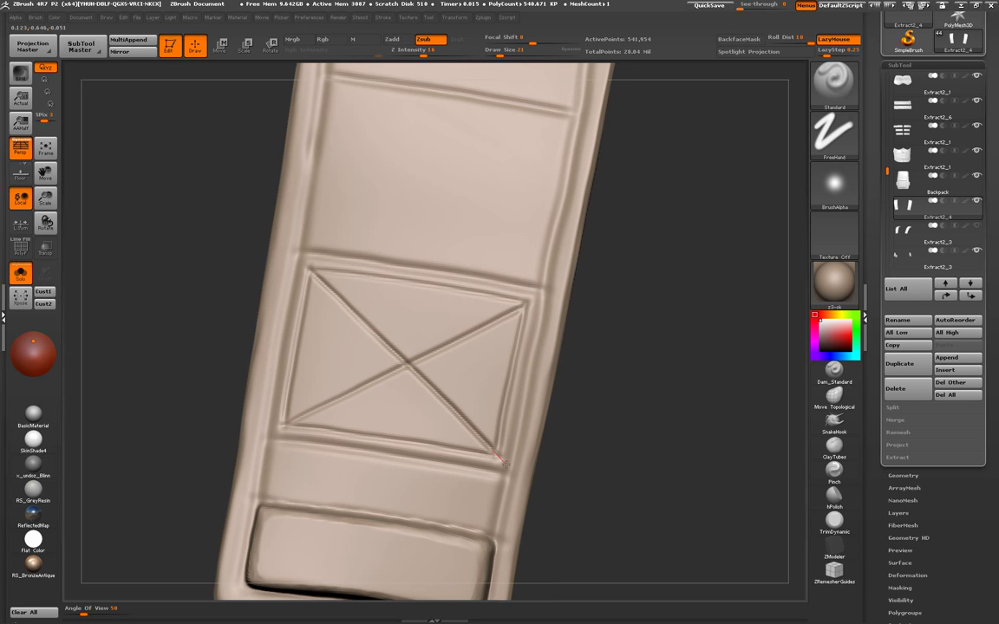
{"action": "left_click_drag", "start_coordinate": [499, 460], "coordinate": [556, 431]}
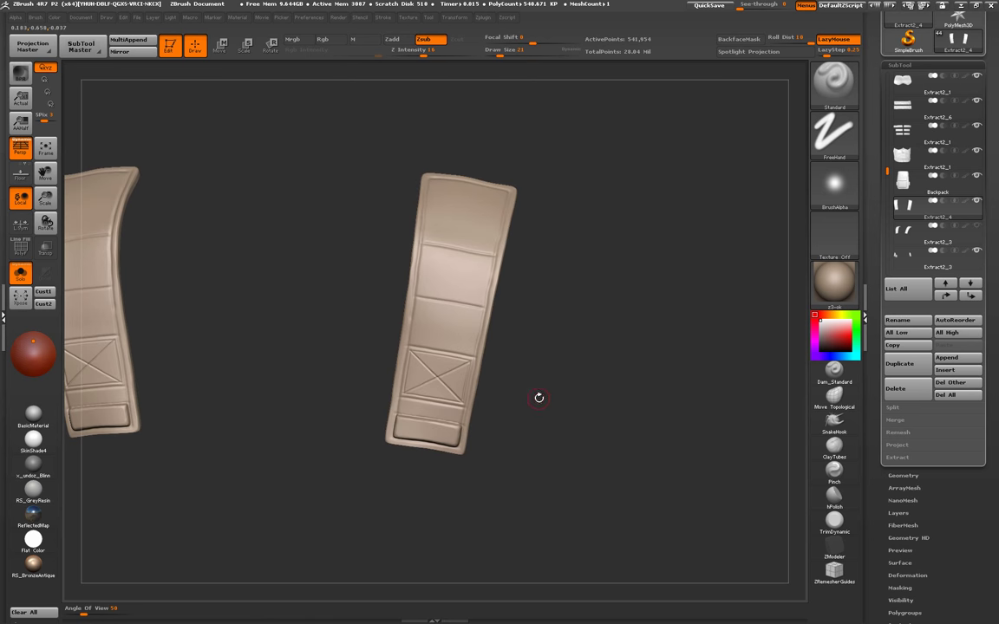
{"action": "mouse_move", "coordinate": [446, 301]}
{"action": "left_mouse_down", "text": "alt"}
{"action": "mouse_move", "coordinate": [394, 475]}
{"action": "mouse_move", "coordinate": [412, 414]}
{"action": "left_mouse_up", "text": "alt"}
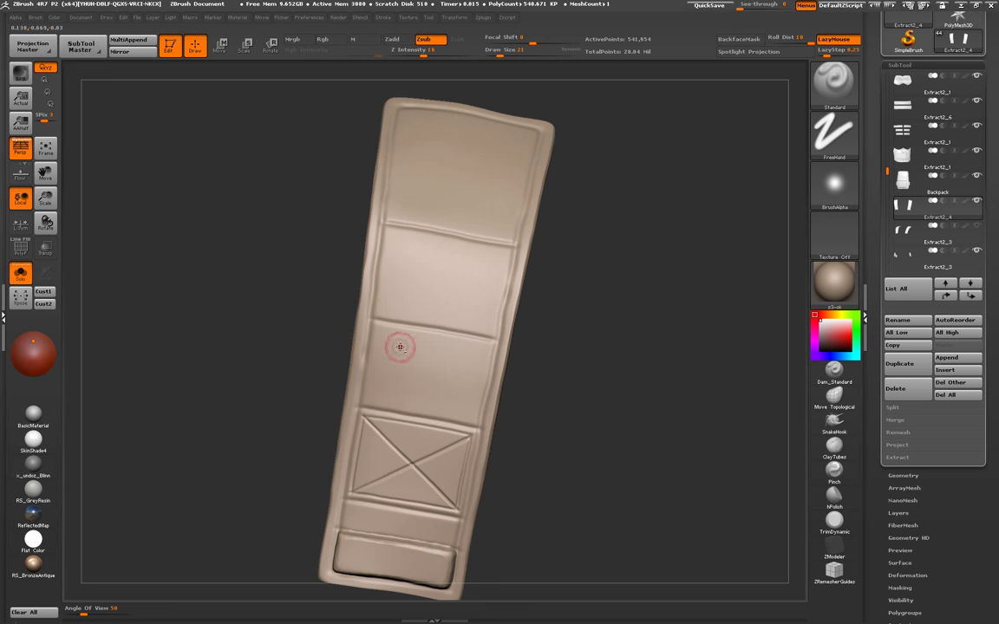
{"action": "mouse_move", "coordinate": [397, 345]}
{"action": "left_mouse_down"}
{"action": "mouse_move", "coordinate": [389, 420]}
{"action": "mouse_move", "coordinate": [359, 372]}
{"action": "mouse_move", "coordinate": [373, 312]}
{"action": "left_mouse_up"}
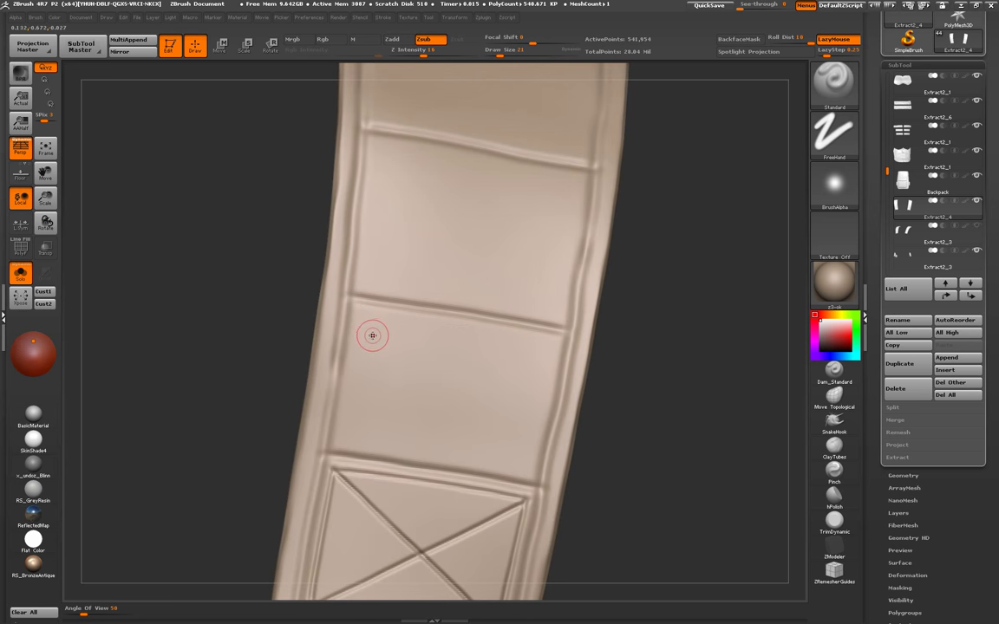
{"action": "left_click_drag", "start_coordinate": [379, 330], "coordinate": [367, 315]}
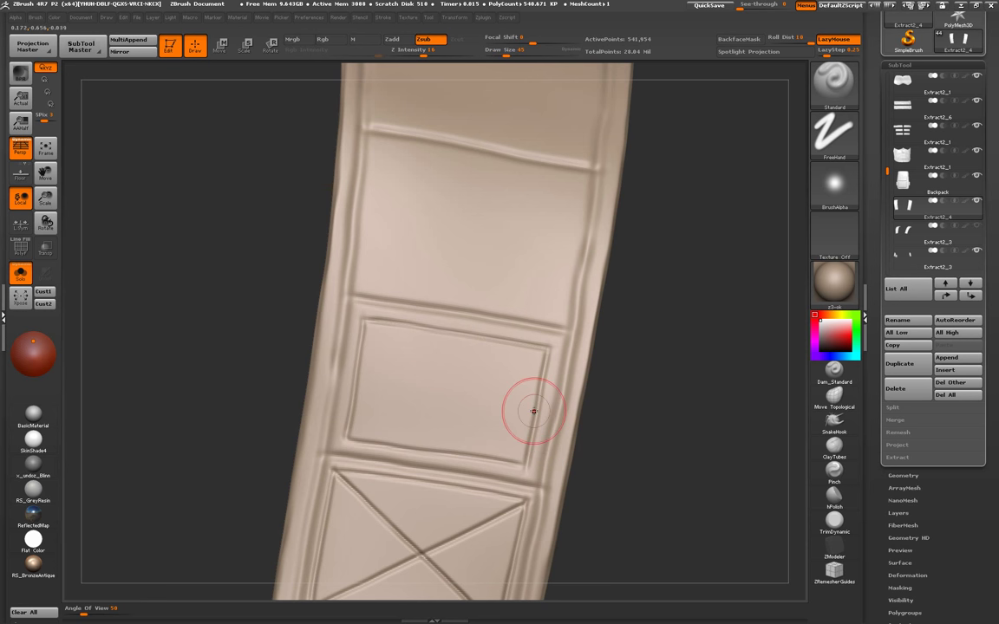
- Return to the Standard carving brush and frame the strap's upper panels
{"action": "key", "text": "b"}
{"action": "key", "text": "m"}
{"action": "key", "text": "v"}
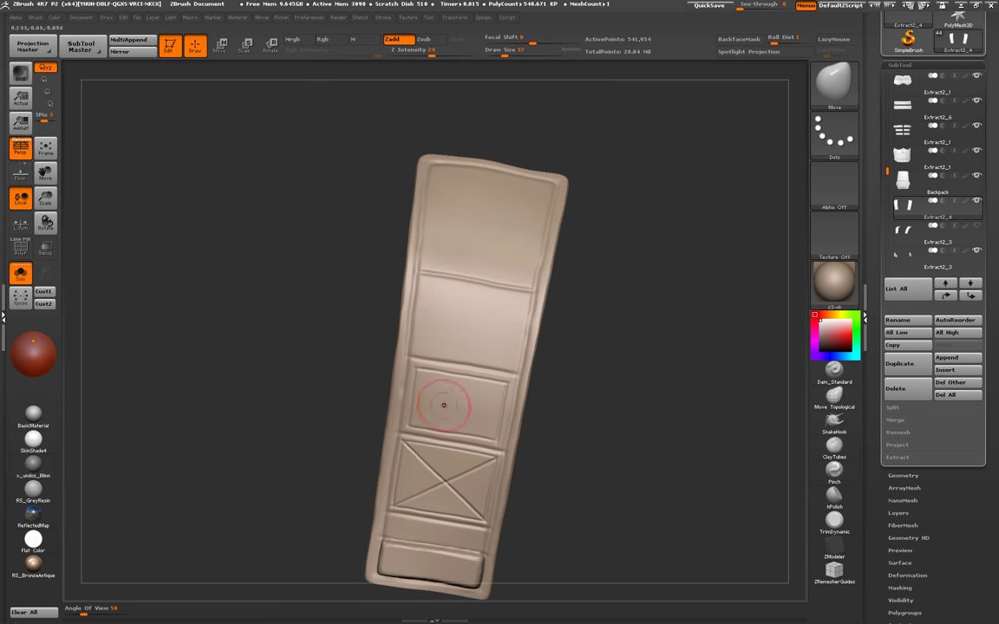
{"action": "mouse_move", "coordinate": [437, 383]}
{"action": "right_mouse_down"}
{"action": "mouse_move", "coordinate": [461, 439]}
{"action": "mouse_move", "coordinate": [479, 444]}
{"action": "right_mouse_up"}
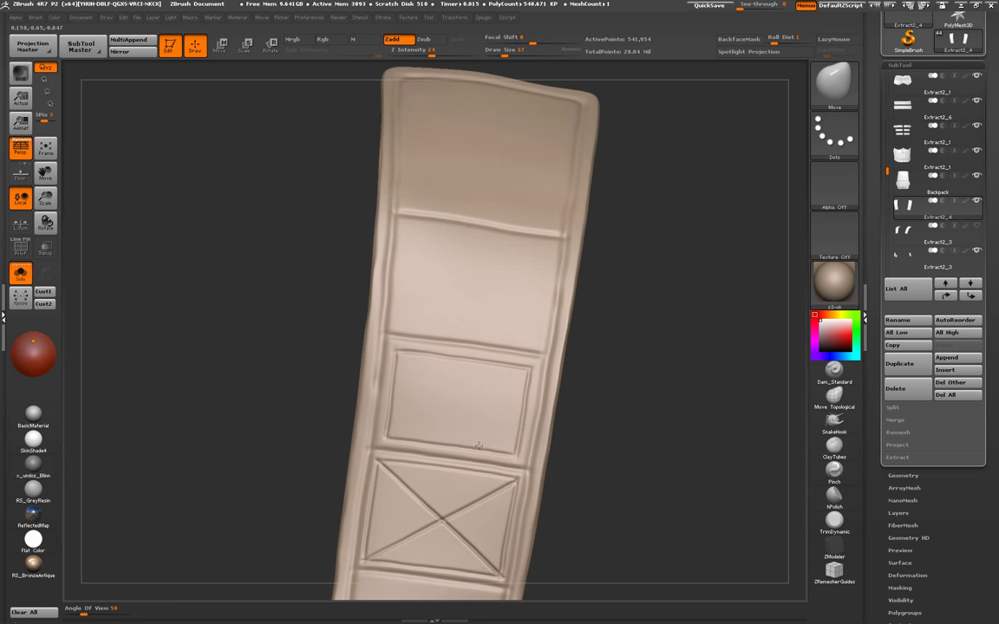
{"action": "key", "text": "b"}
{"action": "key", "text": "s"}
{"action": "key", "text": "t"}
{"action": "mouse_move", "coordinate": [453, 232]}
{"action": "right_mouse_down"}
{"action": "mouse_move", "coordinate": [401, 312]}
{"action": "mouse_move", "coordinate": [417, 298]}
{"action": "mouse_move", "coordinate": [408, 266]}
{"action": "mouse_move", "coordinate": [347, 414]}
{"action": "mouse_move", "coordinate": [355, 373]}
{"action": "mouse_move", "coordinate": [331, 355]}
{"action": "right_mouse_up"}
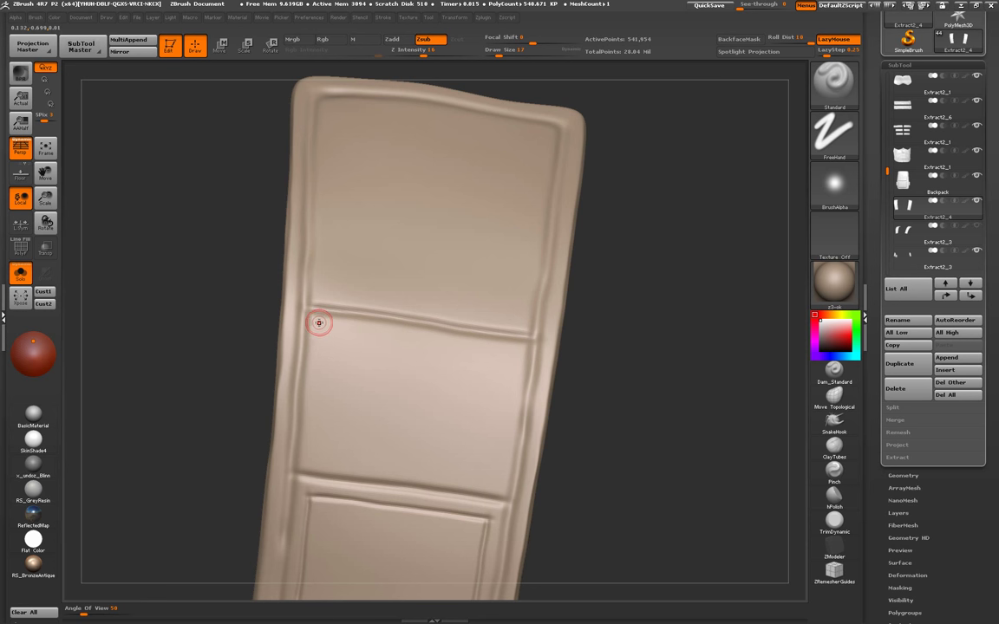
- Carve an inset stitch rectangle along the panel's left, bottom and right sides
{"action": "left_click_drag", "start_coordinate": [317, 326], "coordinate": [316, 344]}
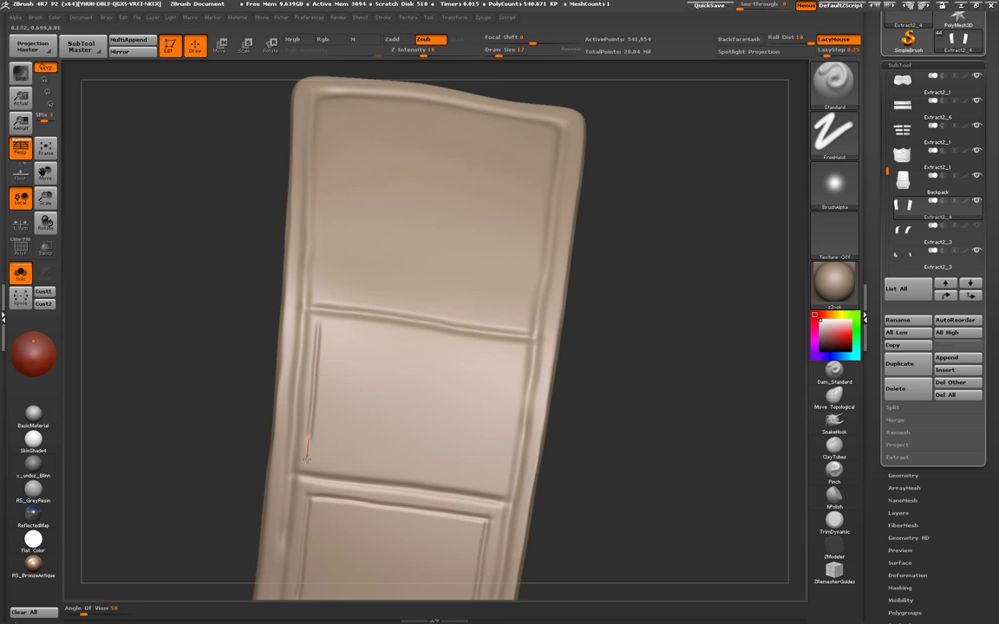
{"action": "right_click_drag", "start_coordinate": [303, 480], "coordinate": [324, 434]}
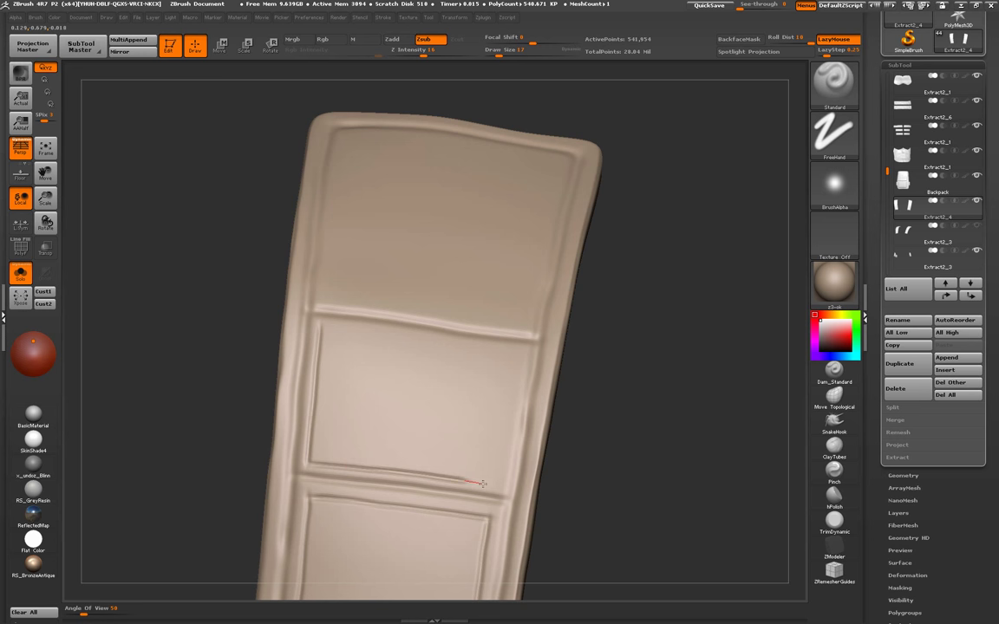
{"action": "right_click_drag", "start_coordinate": [513, 487], "coordinate": [359, 377]}
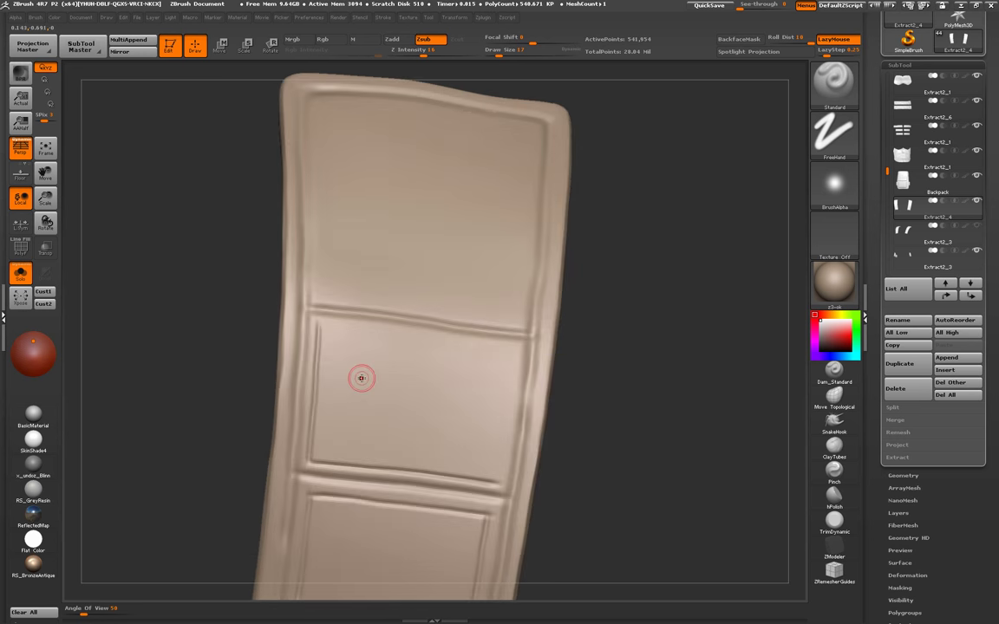
{"action": "key", "text": "shift+d"}
{"action": "key", "text": "d"}
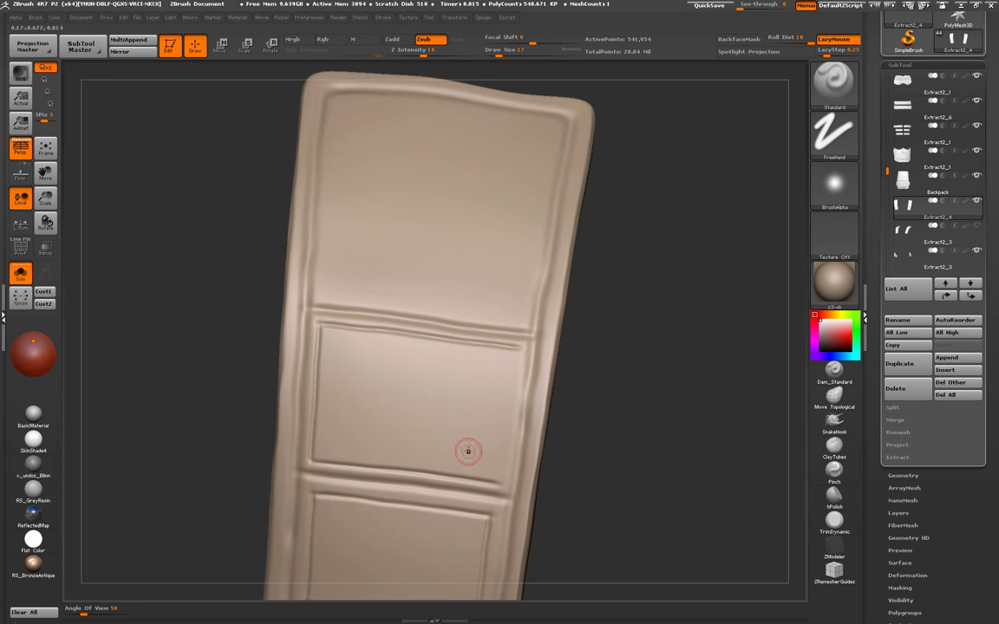
{"action": "right_click_drag", "start_coordinate": [468, 450], "coordinate": [512, 373]}
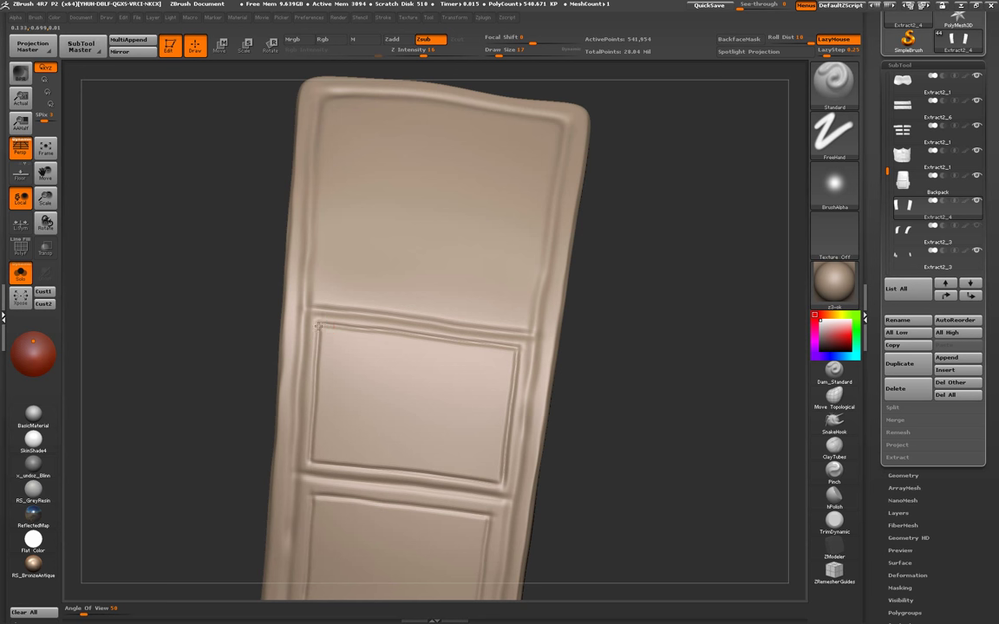
- Carve the top-left to bottom-right diagonal groove across the panel, redoing crooked strokes
{"action": "left_click_drag", "start_coordinate": [318, 326], "coordinate": [328, 332]}
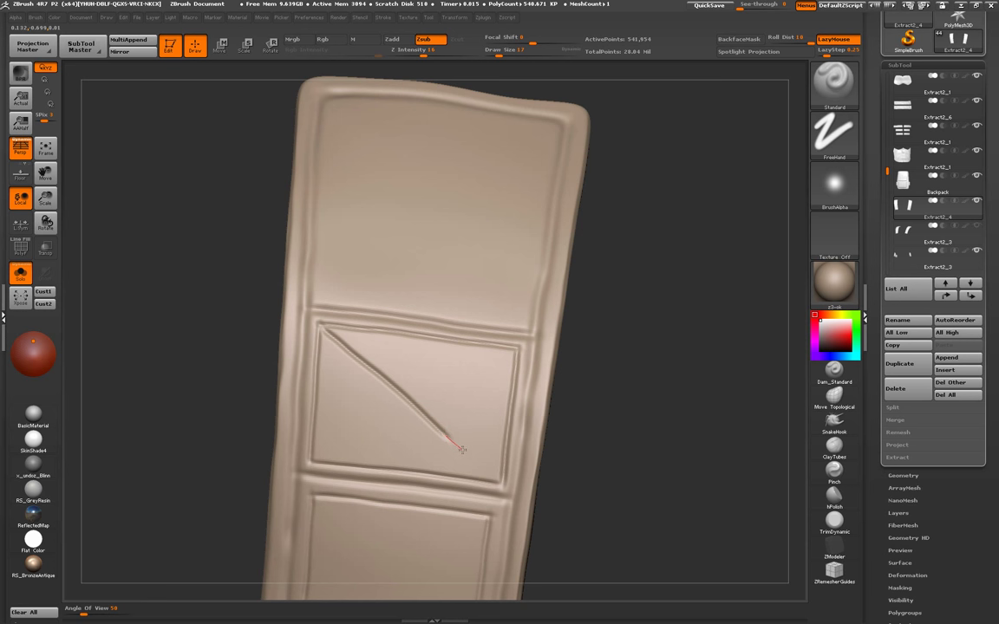
{"action": "key", "text": "ctrl+z"}
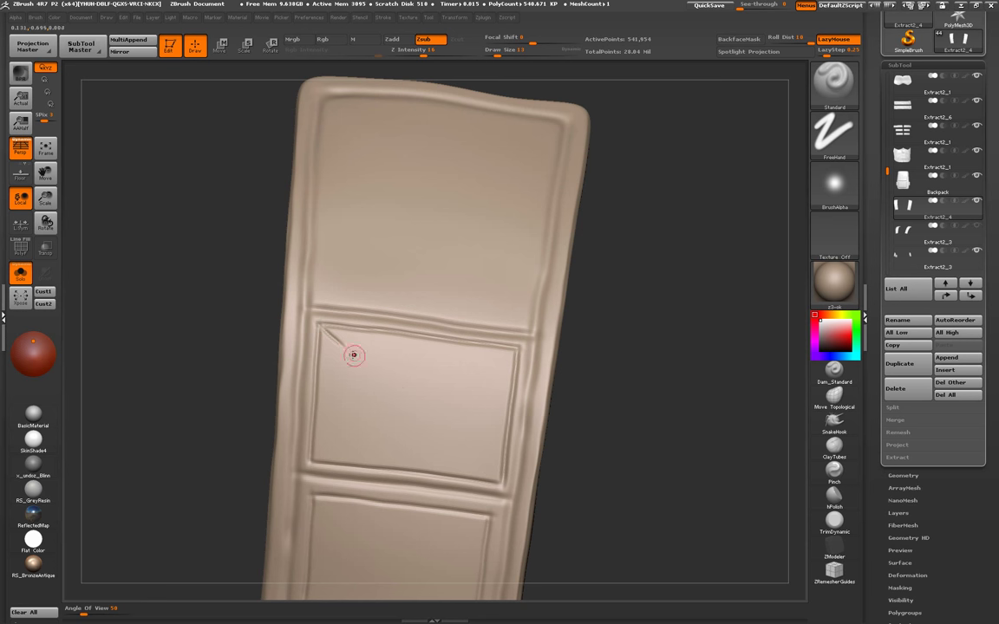
{"action": "left_click_drag", "start_coordinate": [353, 355], "coordinate": [318, 325]}
{"action": "left_click_drag", "start_coordinate": [356, 356], "coordinate": [326, 329]}
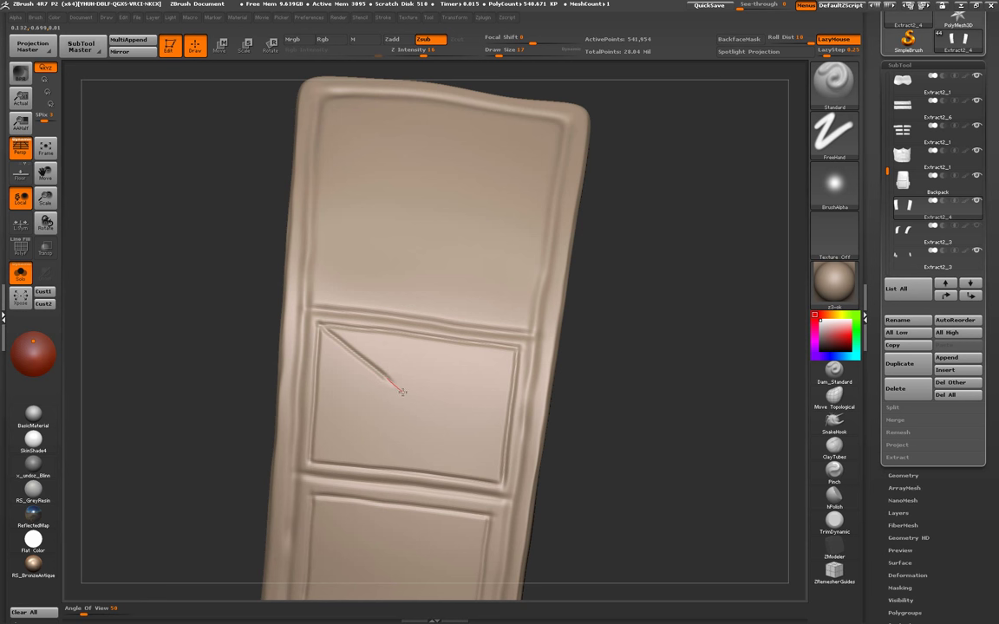
{"action": "left_click_drag", "start_coordinate": [454, 442], "coordinate": [458, 443]}
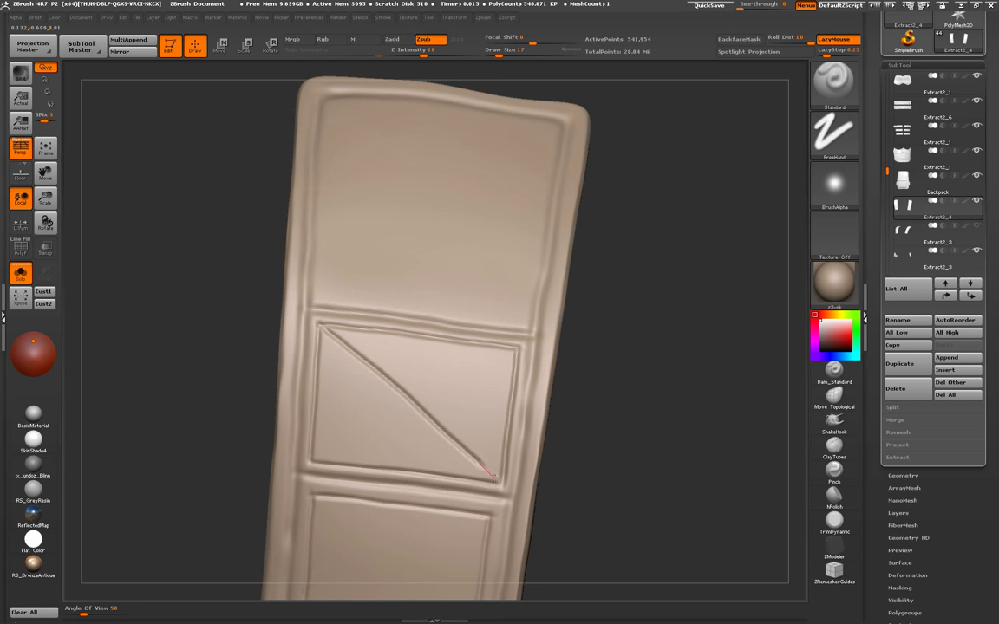
{"action": "key", "text": "ctrl+z"}
{"action": "left_click_drag", "start_coordinate": [320, 323], "coordinate": [341, 341]}
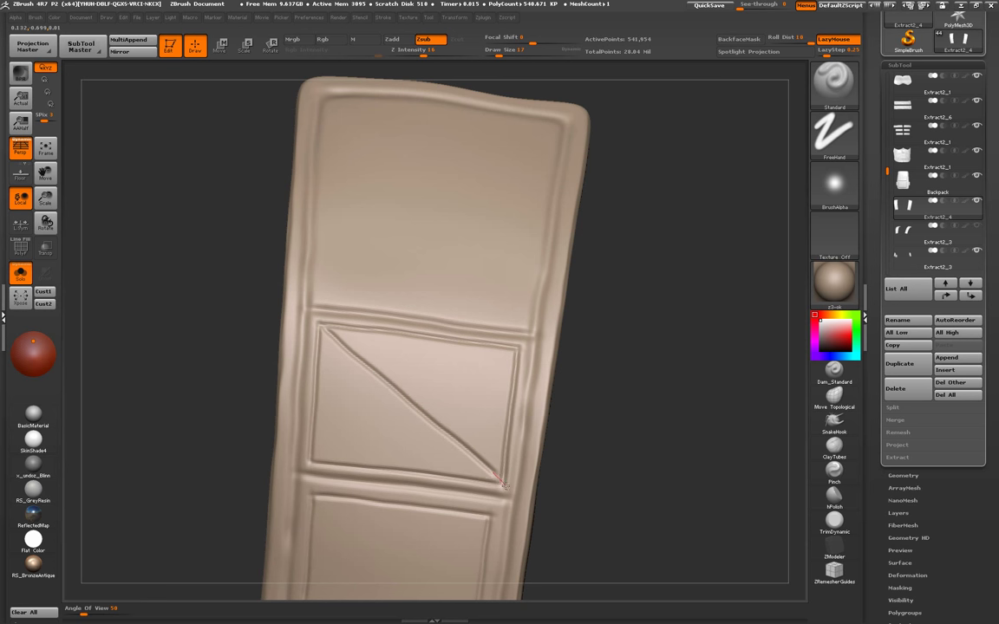
{"action": "left_click_drag", "start_coordinate": [501, 482], "coordinate": [499, 480]}
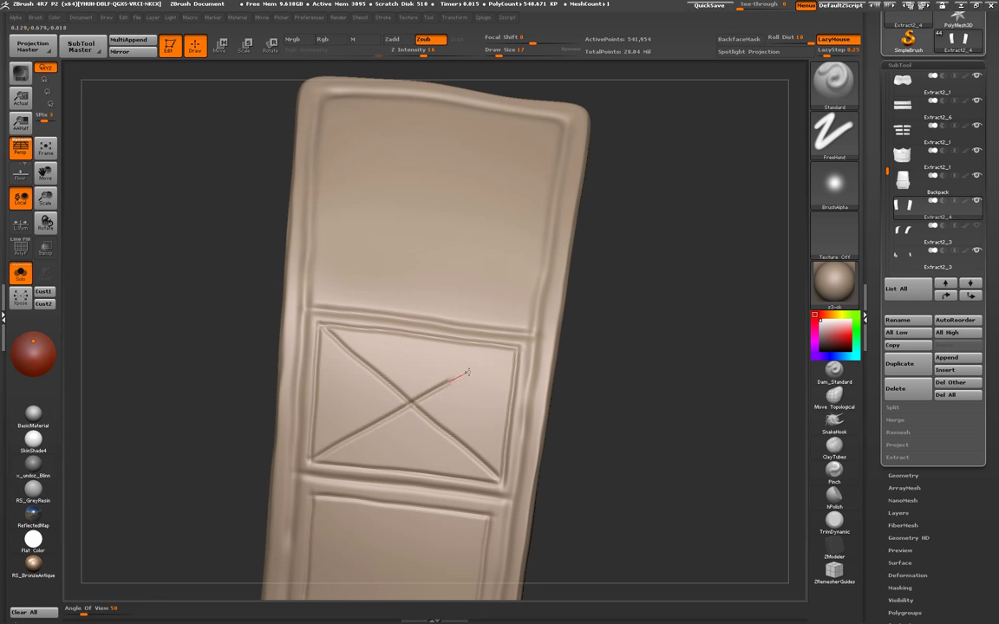
- Carve the opposite diagonal to complete the X across the panel
{"action": "key", "text": "ctrl+z"}
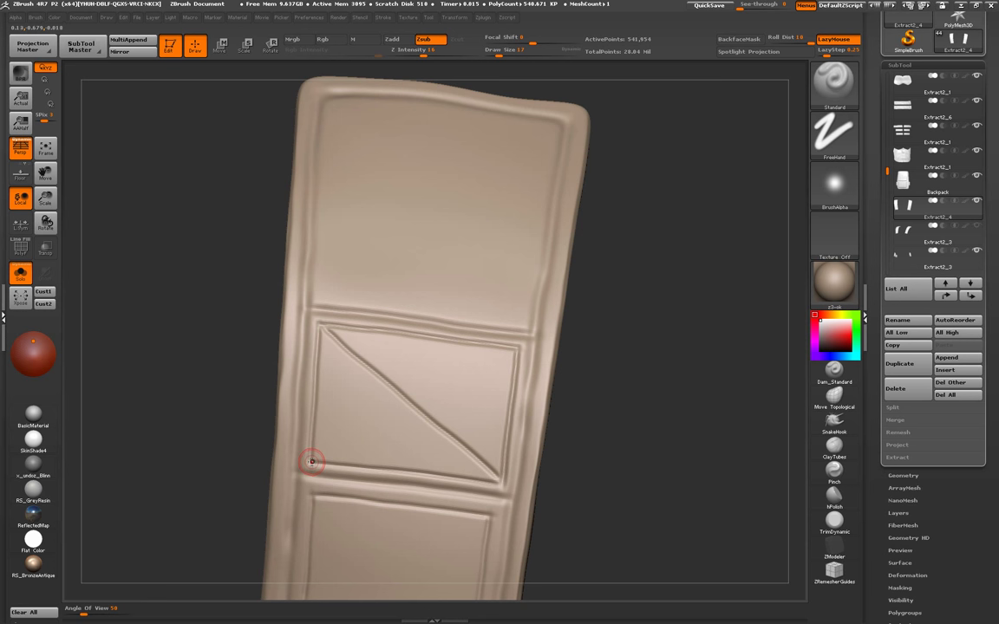
{"action": "left_click_drag", "start_coordinate": [338, 446], "coordinate": [515, 351]}
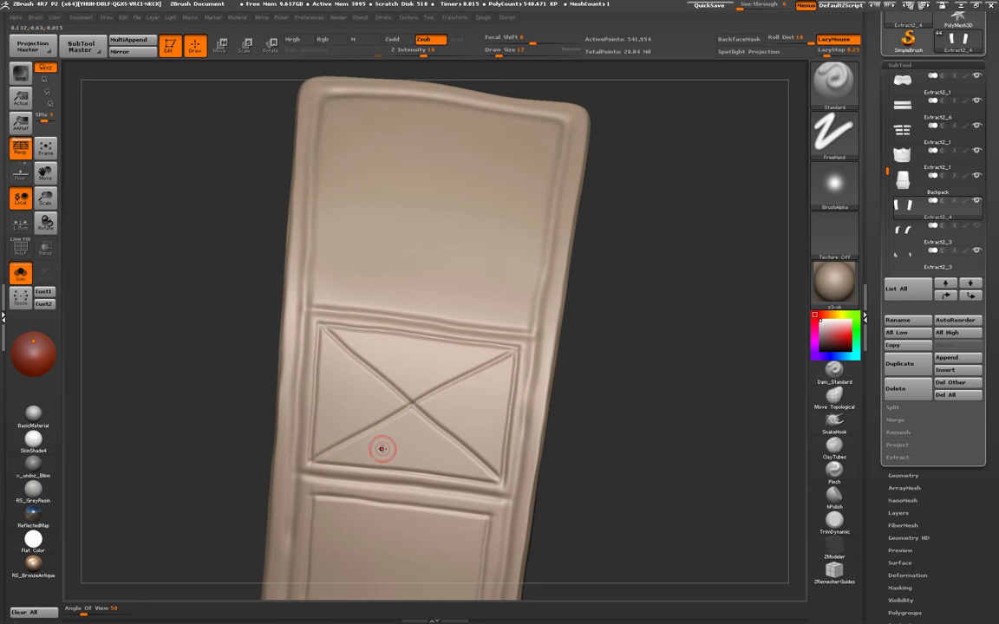
{"action": "key", "text": "ctrl+z"}
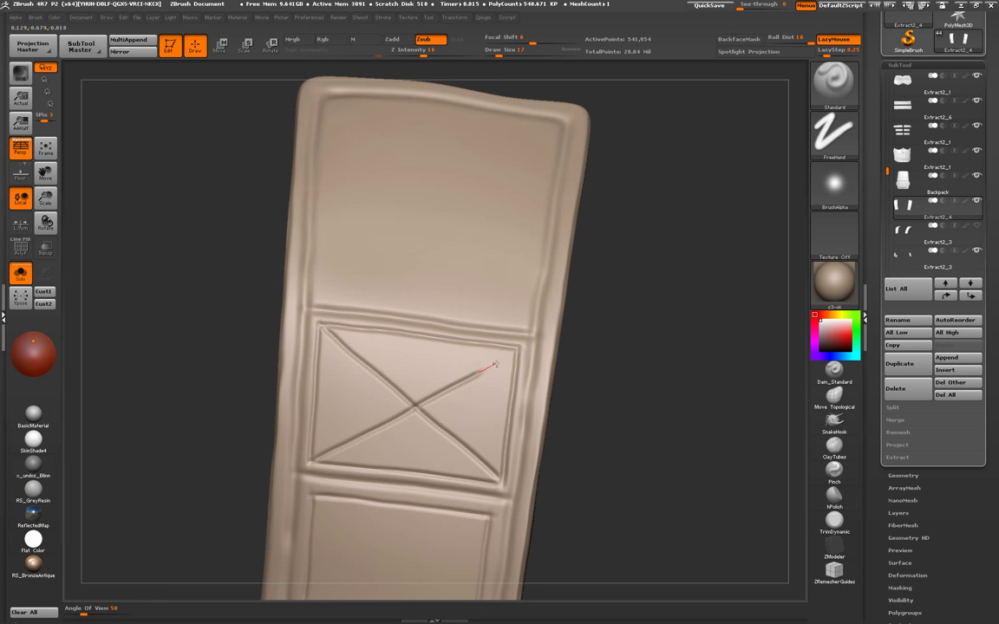
{"action": "mouse_move", "coordinate": [629, 407]}
{"action": "left_mouse_down", "text": "alt"}
{"action": "mouse_move", "coordinate": [520, 373]}
{"action": "mouse_move", "coordinate": [568, 319]}
{"action": "left_mouse_up", "text": "alt"}
{"action": "left_click_drag", "start_coordinate": [514, 363], "coordinate": [517, 452]}
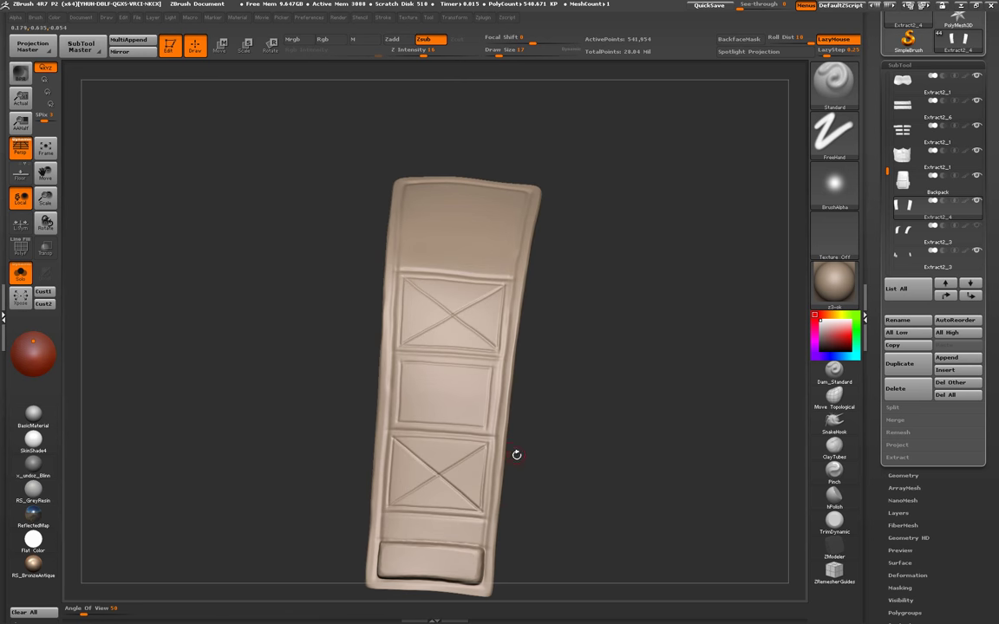
- Puff up the lower X panel's triangular sections with Clay Dots, checking across subdivision levels
{"action": "key", "text": "shift+d"}
{"action": "key", "text": "shift+d"}
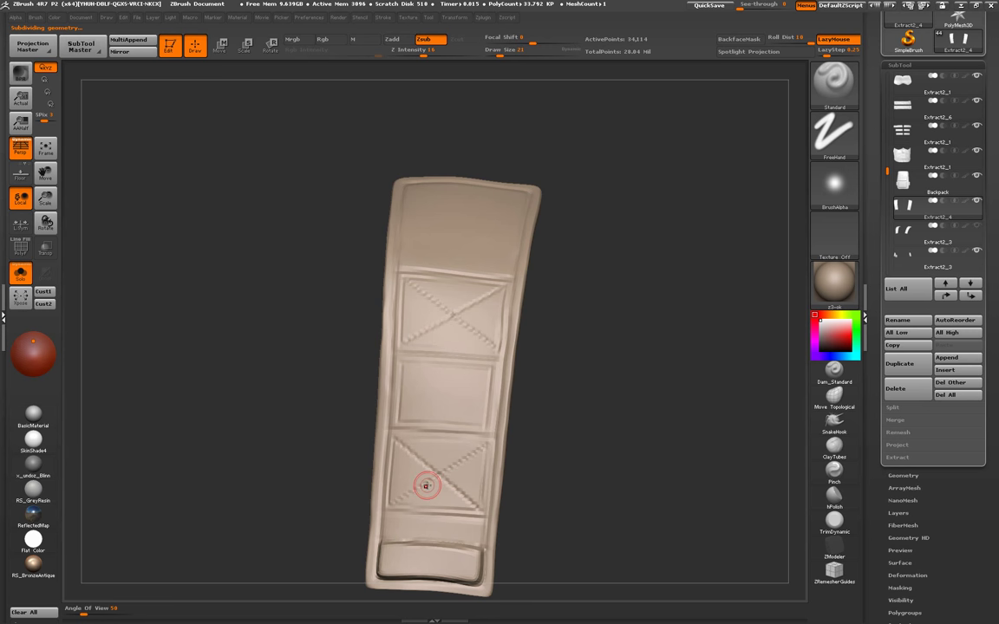
{"action": "key", "text": "plus"}
{"action": "mouse_move", "coordinate": [425, 507]}
{"action": "left_mouse_down", "text": "alt"}
{"action": "mouse_move", "coordinate": [420, 407]}
{"action": "mouse_move", "coordinate": [383, 363]}
{"action": "left_mouse_up", "text": "alt"}
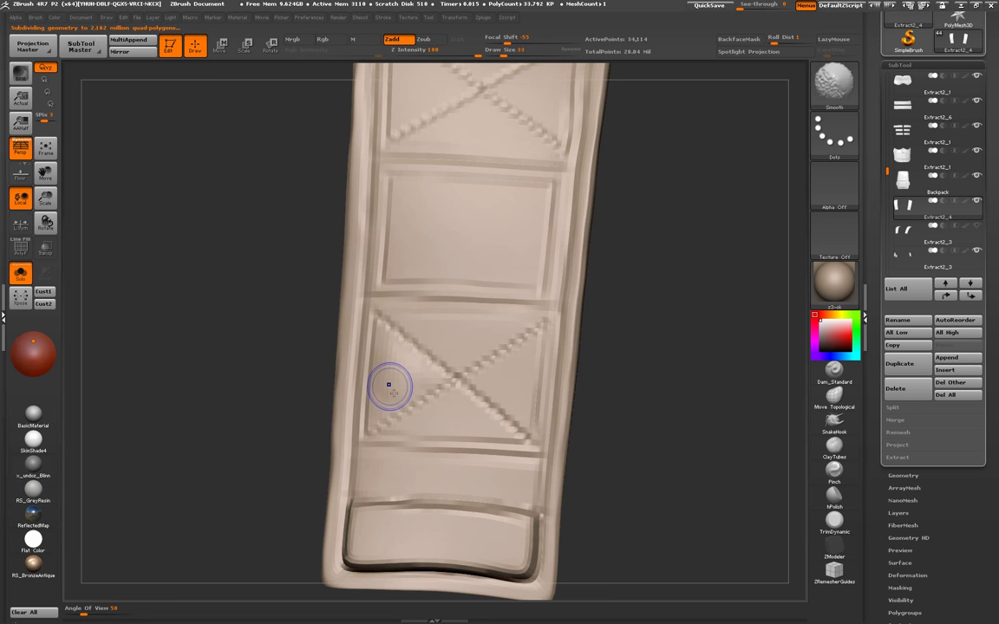
{"action": "key", "text": "shift+d"}
{"action": "key", "text": "d"}
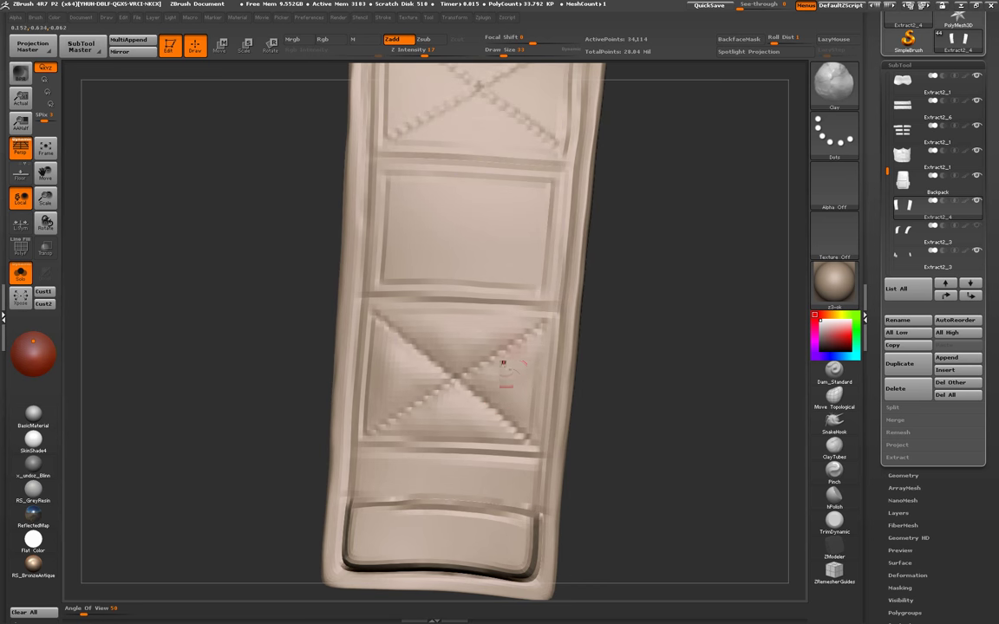
- Build up the plain middle panel with the Clay brush, comparing before and after states
{"action": "mouse_move", "coordinate": [506, 356]}
{"action": "left_mouse_down", "text": "alt"}
{"action": "mouse_move", "coordinate": [392, 347]}
{"action": "mouse_move", "coordinate": [405, 300]}
{"action": "mouse_move", "coordinate": [404, 371]}
{"action": "left_mouse_up", "text": "alt"}
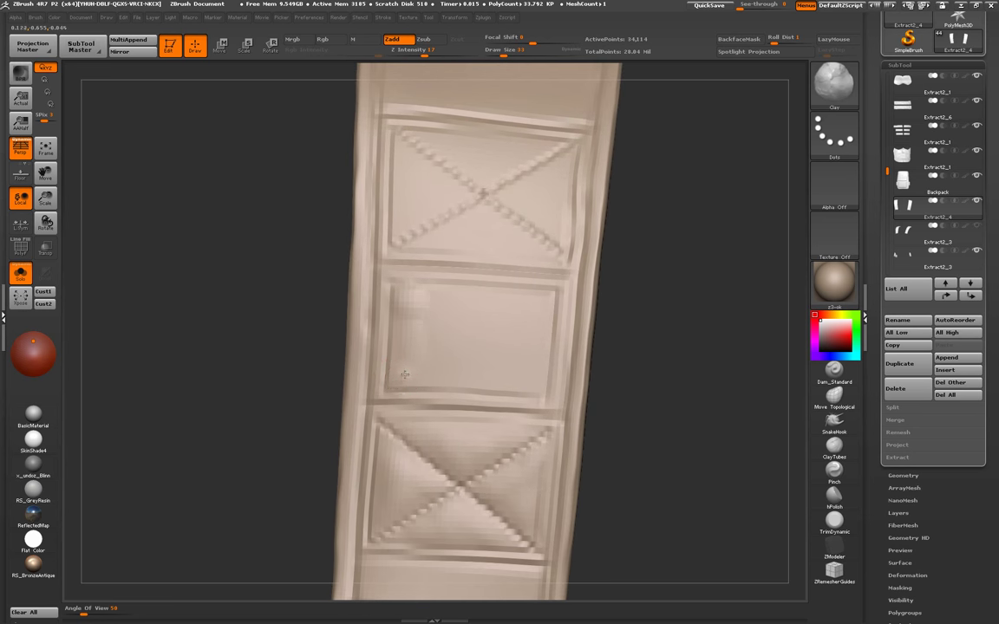
{"action": "key", "text": "bracketleft"}
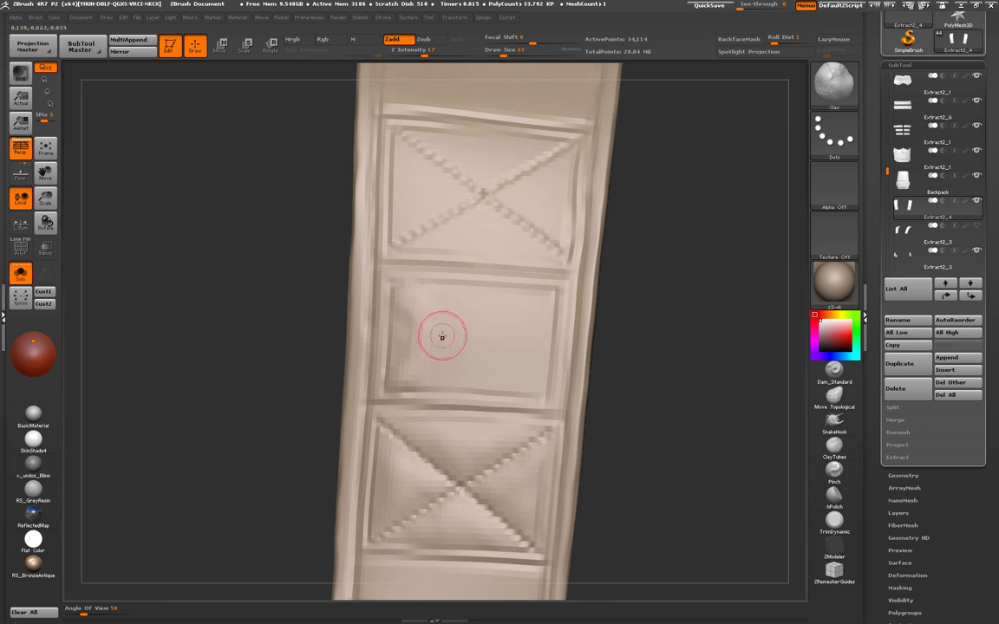
{"action": "key", "text": "bracketright"}
{"action": "key", "text": "bracketright"}
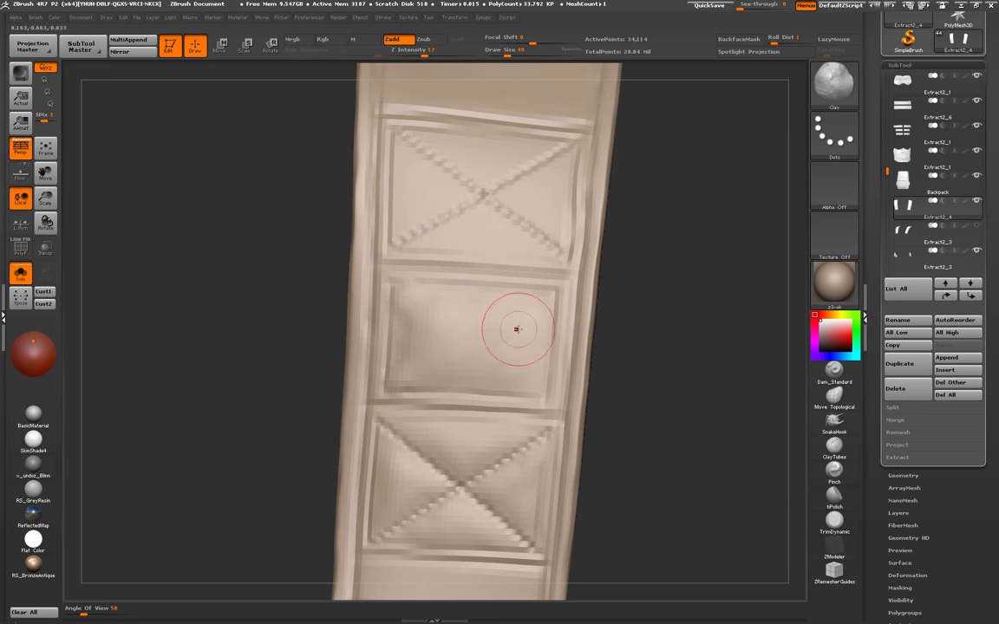
{"action": "key", "text": "ctrl+z"}
{"action": "key", "text": "ctrl+shift+z"}
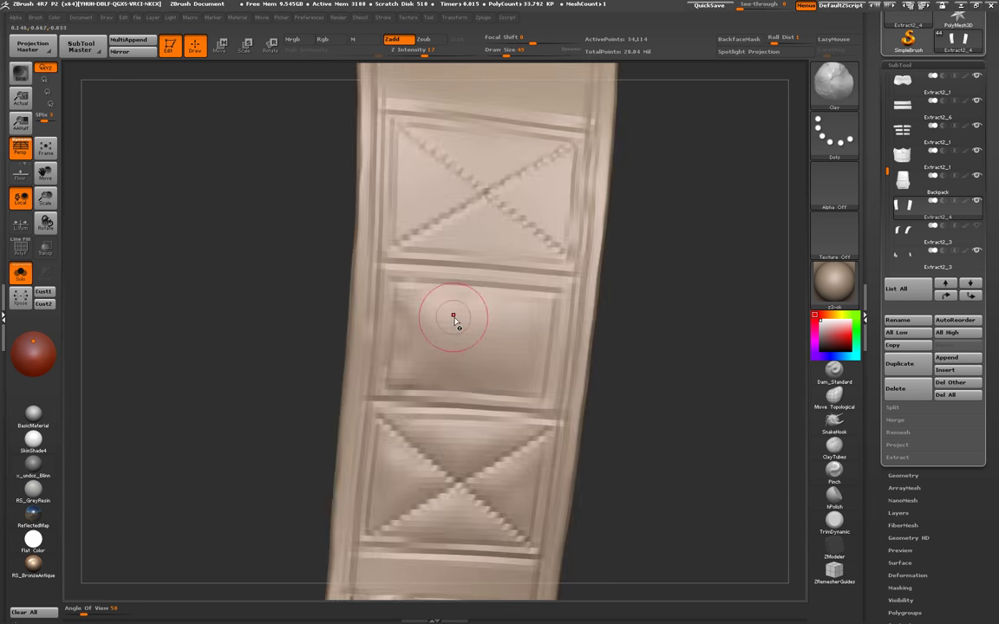
{"action": "key", "text": "ctrl+z"}
{"action": "key", "text": "bracketleft"}
{"action": "key", "text": "ctrl+shift+z"}
{"action": "key", "text": "ctrl+shift+z"}
{"action": "key", "text": "bracketleft"}
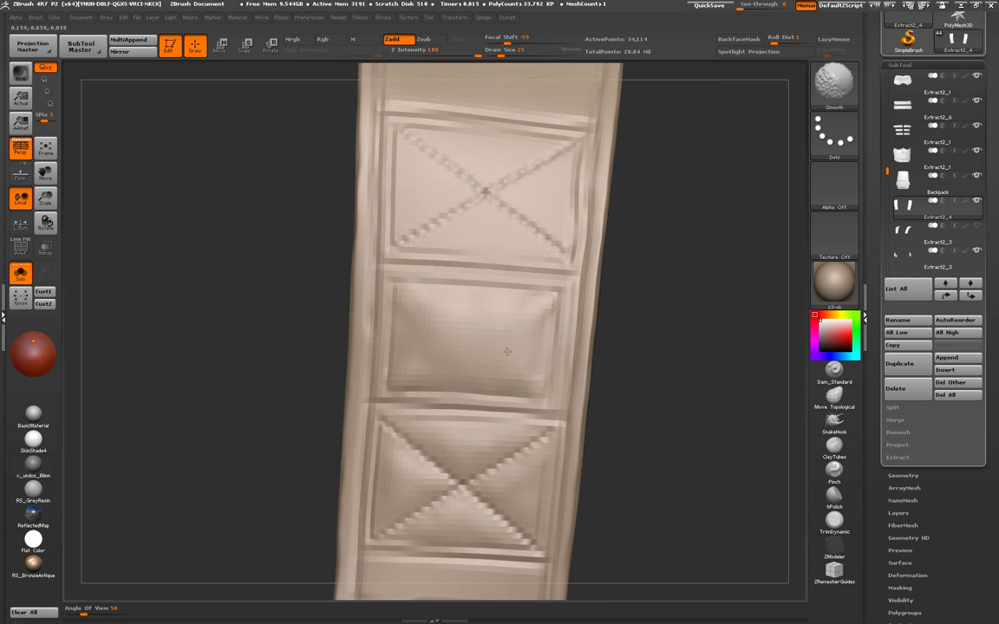
- Puff up the upper X panel's triangular sections with a resized Clay brush
{"action": "mouse_move", "coordinate": [440, 299]}
{"action": "left_mouse_down"}
{"action": "mouse_move", "coordinate": [435, 392]}
{"action": "mouse_move", "coordinate": [339, 296]}
{"action": "left_mouse_up"}
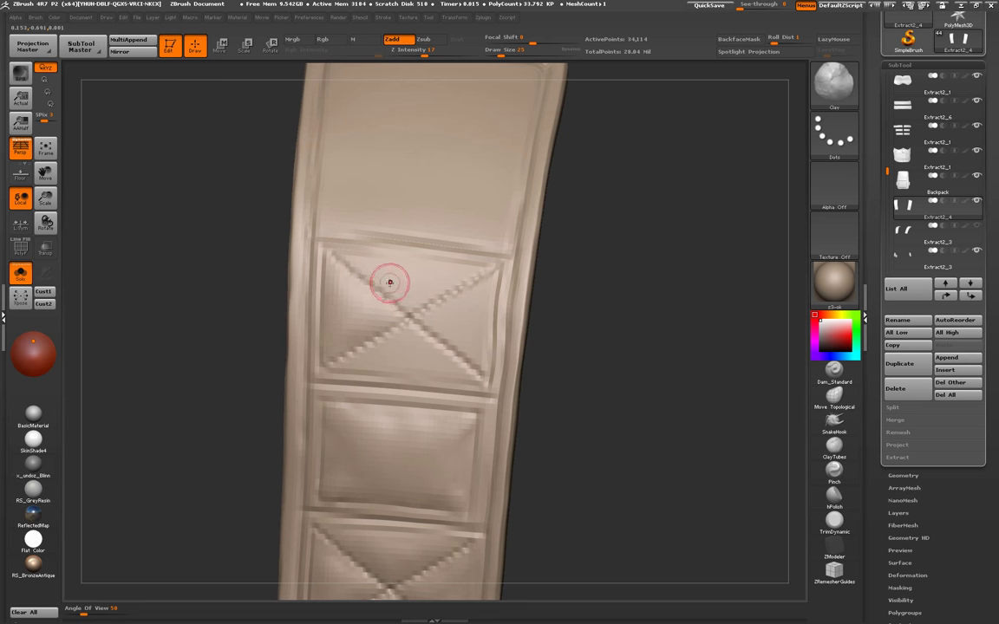
{"action": "left_click_drag", "start_coordinate": [388, 282], "coordinate": [394, 287]}
{"action": "key", "text": "bracketleft"}
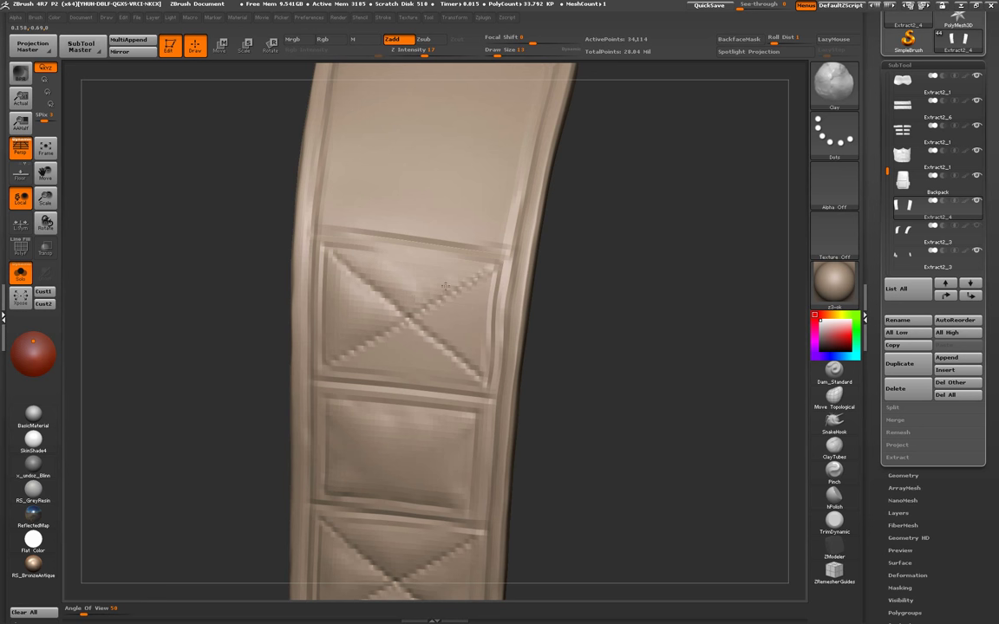
{"action": "key", "text": "bracketright"}
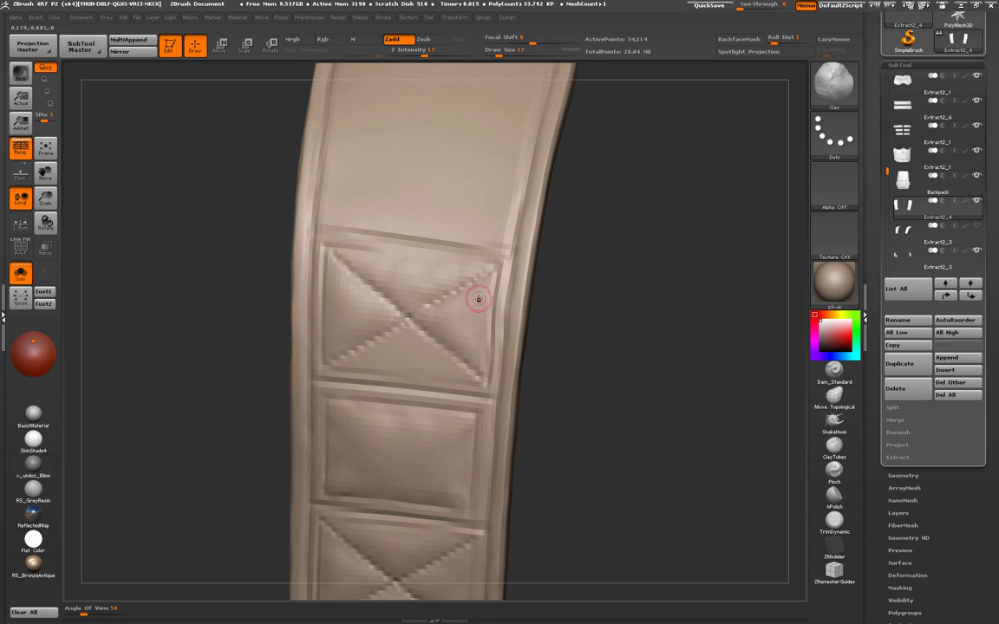
{"action": "mouse_move", "coordinate": [469, 359]}
{"action": "left_mouse_down"}
{"action": "mouse_move", "coordinate": [415, 335]}
{"action": "mouse_move", "coordinate": [387, 350]}
{"action": "left_mouse_up"}
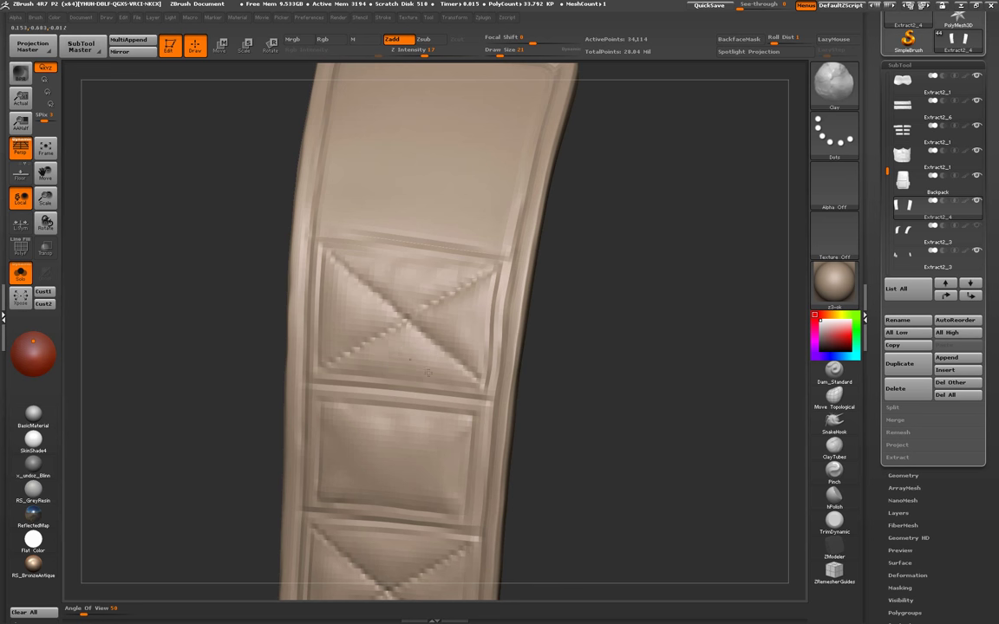
- Carve wrinkle creases at the top-left and top-right corners of the strap's top end
{"action": "key", "text": "f"}
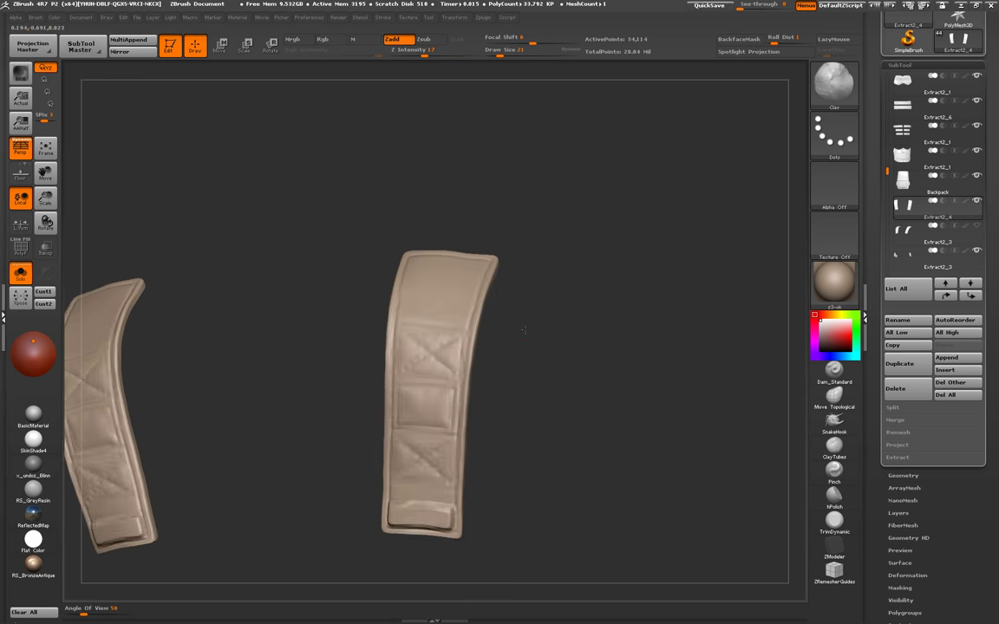
{"action": "left_click_drag", "start_coordinate": [486, 417], "coordinate": [500, 443]}
{"action": "key", "text": "f"}
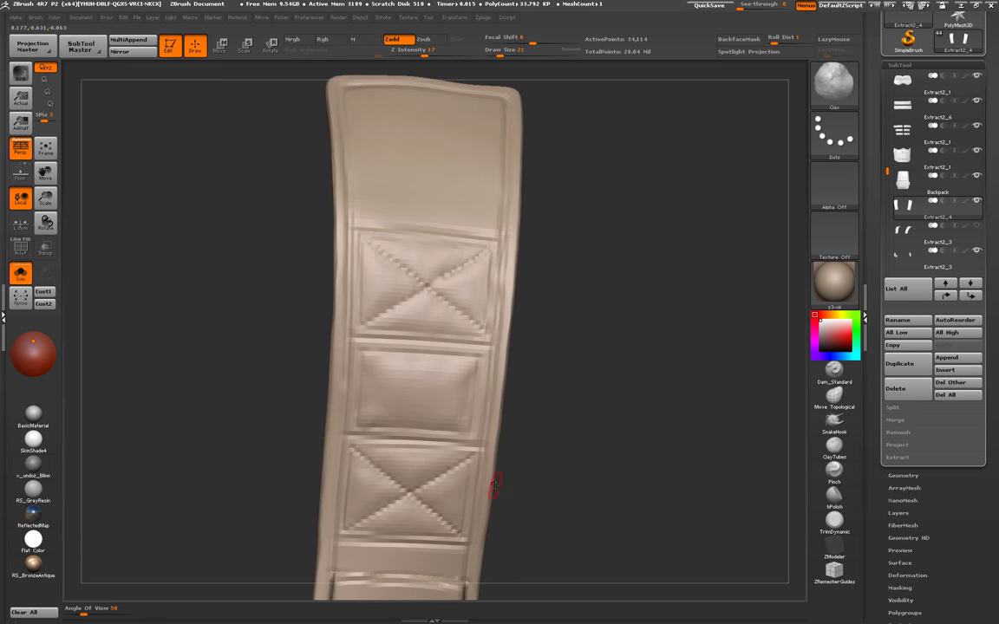
{"action": "mouse_move", "coordinate": [403, 283]}
{"action": "left_mouse_down"}
{"action": "mouse_move", "coordinate": [390, 260]}
{"action": "mouse_move", "coordinate": [413, 325]}
{"action": "mouse_move", "coordinate": [401, 345]}
{"action": "mouse_move", "coordinate": [403, 319]}
{"action": "left_mouse_up"}
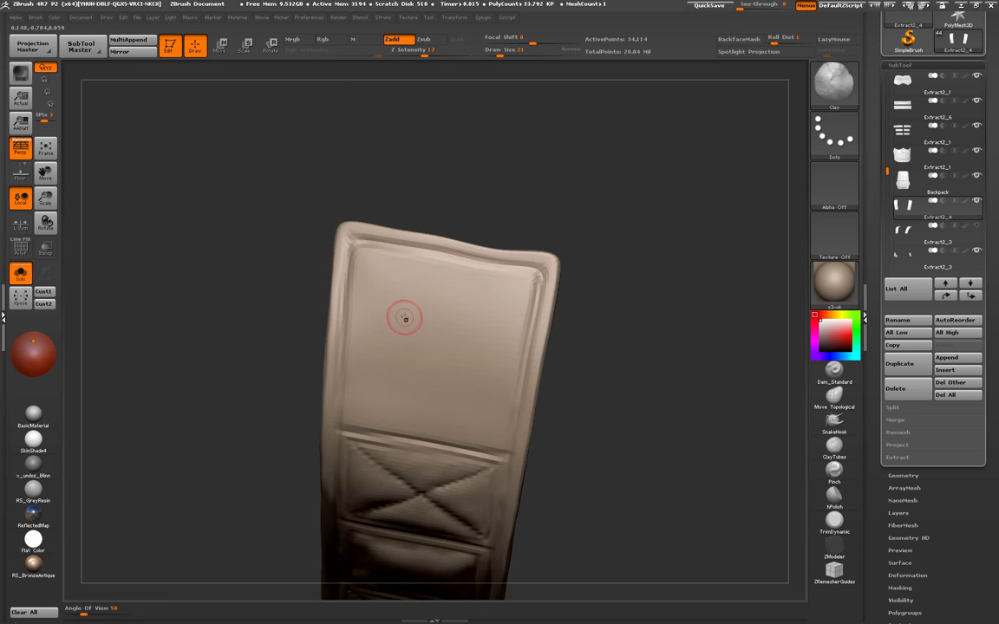
{"action": "key", "text": "b"}
{"action": "key", "text": "s"}
{"action": "key", "text": "t"}
{"action": "left_click_drag", "start_coordinate": [368, 250], "coordinate": [386, 282]}
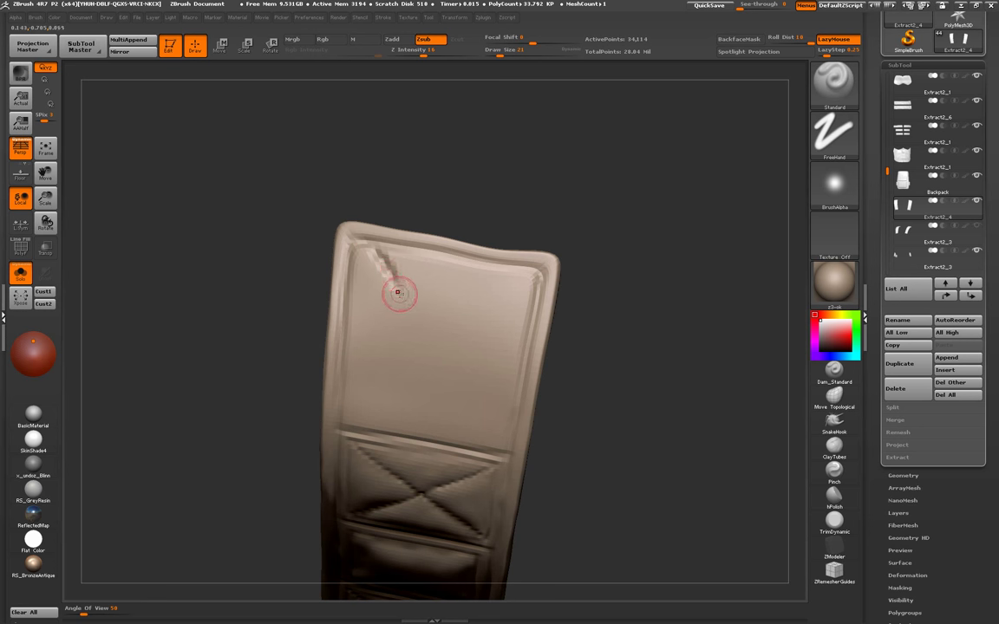
{"action": "key", "text": "ctrl+z"}
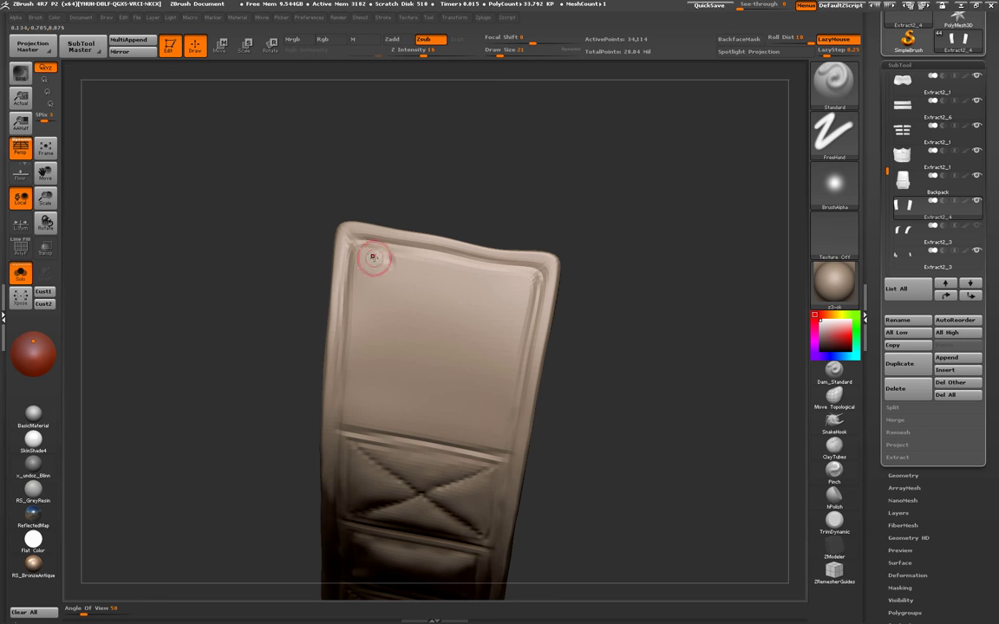
{"action": "left_click_drag", "start_coordinate": [382, 252], "coordinate": [378, 351]}
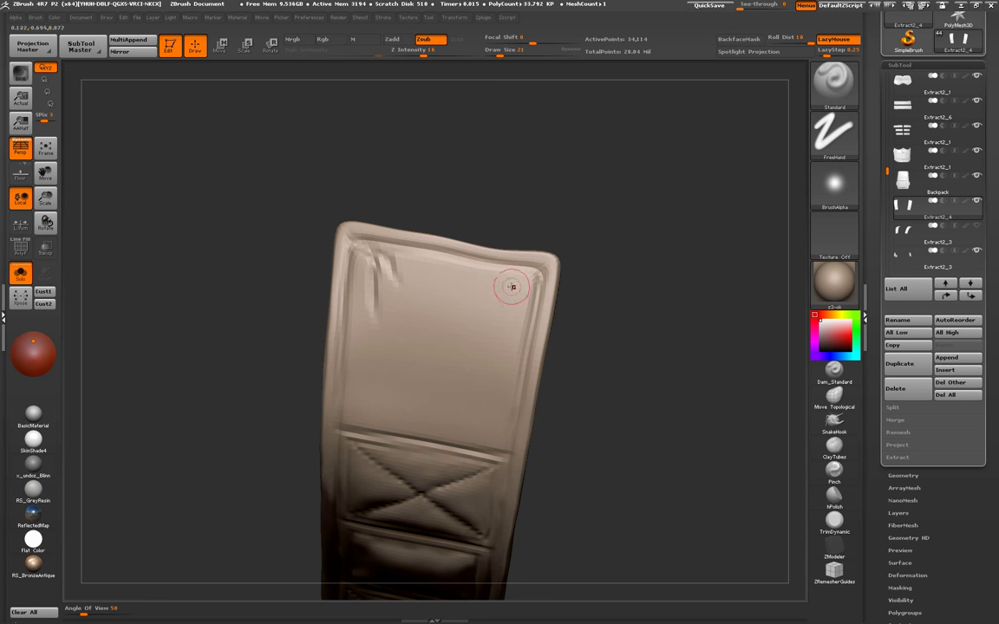
{"action": "mouse_move", "coordinate": [512, 271]}
{"action": "left_mouse_down"}
{"action": "mouse_move", "coordinate": [472, 293]}
{"action": "mouse_move", "coordinate": [510, 271]}
{"action": "mouse_move", "coordinate": [534, 274]}
{"action": "left_mouse_up"}
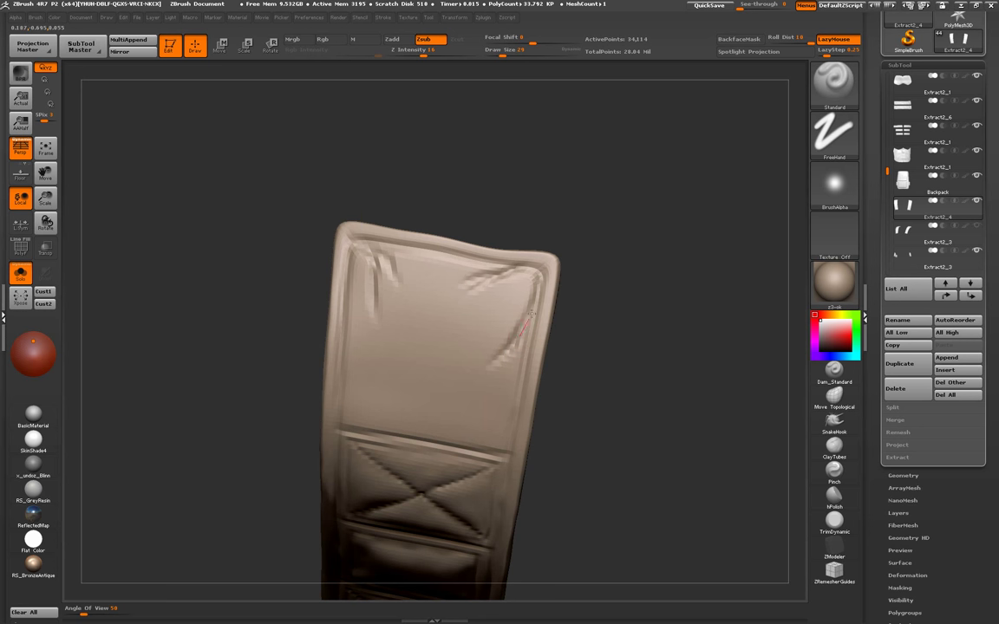
- Switch back to the Clay Dots brush and subdivide the strap to about 135,810 points
{"action": "key", "text": "b"}
{"action": "key", "text": "c"}
{"action": "key", "text": "l"}
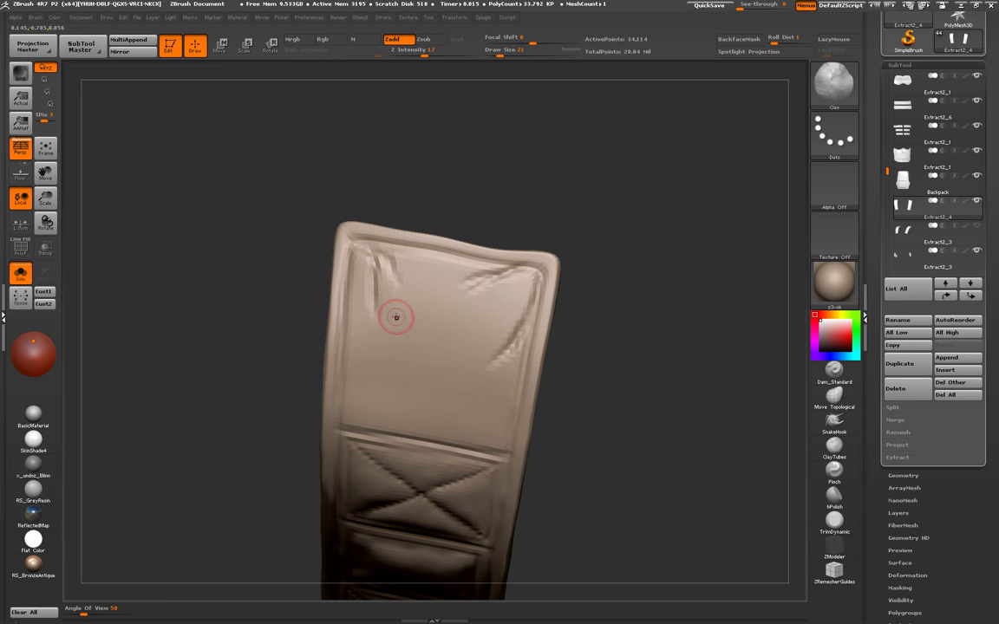
{"action": "key", "text": "ctrl+d"}
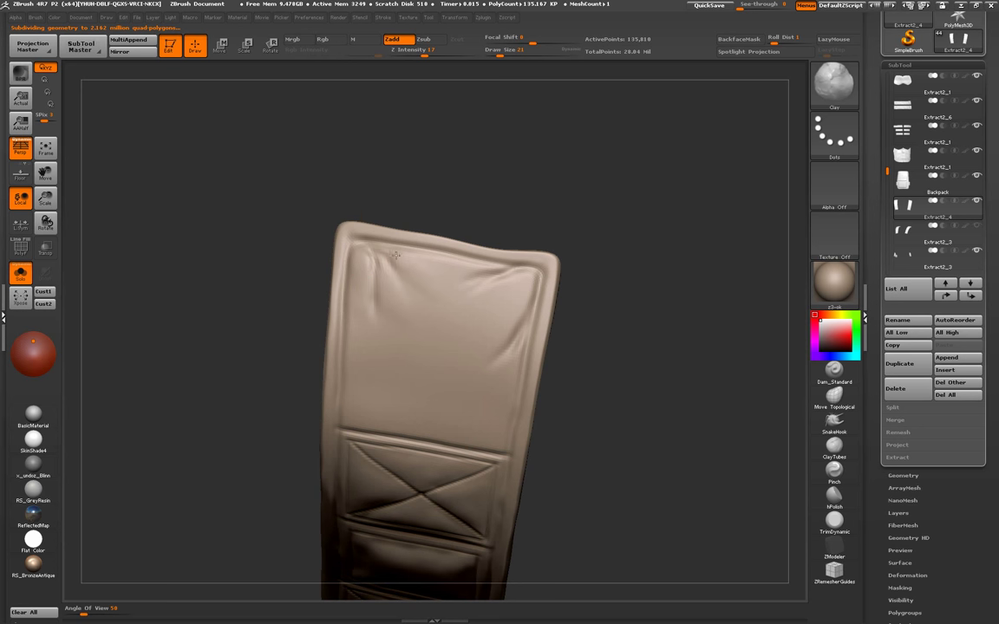
- Soften the upper-left crease and smooth the wrinkles on the strap's top panel
{"action": "left_click_drag", "start_coordinate": [384, 271], "coordinate": [338, 252]}
{"action": "mouse_move", "coordinate": [401, 376]}
{"action": "left_mouse_down"}
{"action": "mouse_move", "coordinate": [379, 346]}
{"action": "mouse_move", "coordinate": [382, 313]}
{"action": "left_mouse_up"}
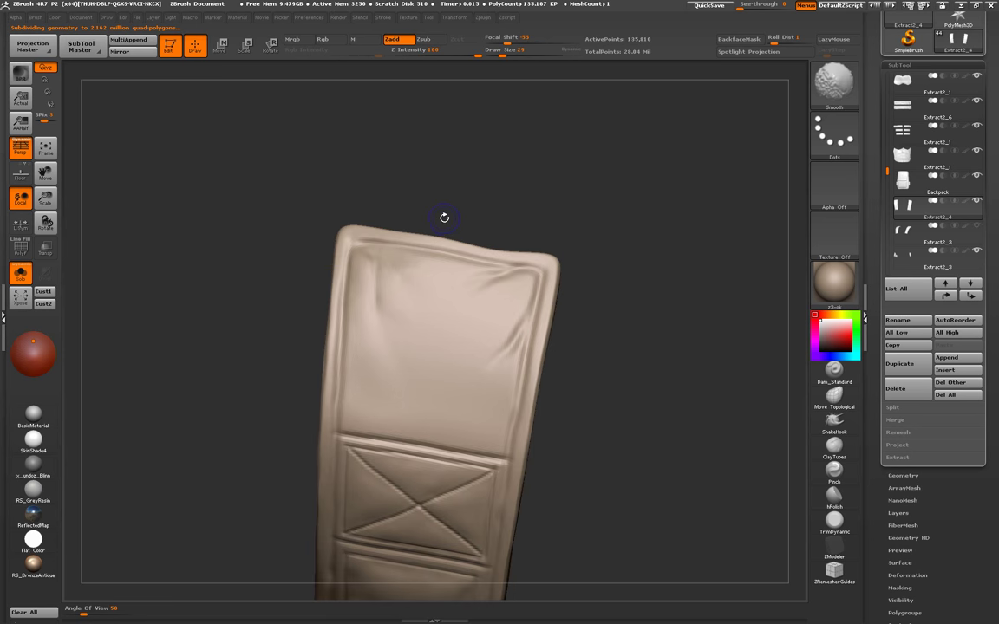
{"action": "mouse_move", "coordinate": [486, 258]}
{"action": "left_mouse_down"}
{"action": "mouse_move", "coordinate": [481, 321]}
{"action": "mouse_move", "coordinate": [508, 313]}
{"action": "left_mouse_up"}
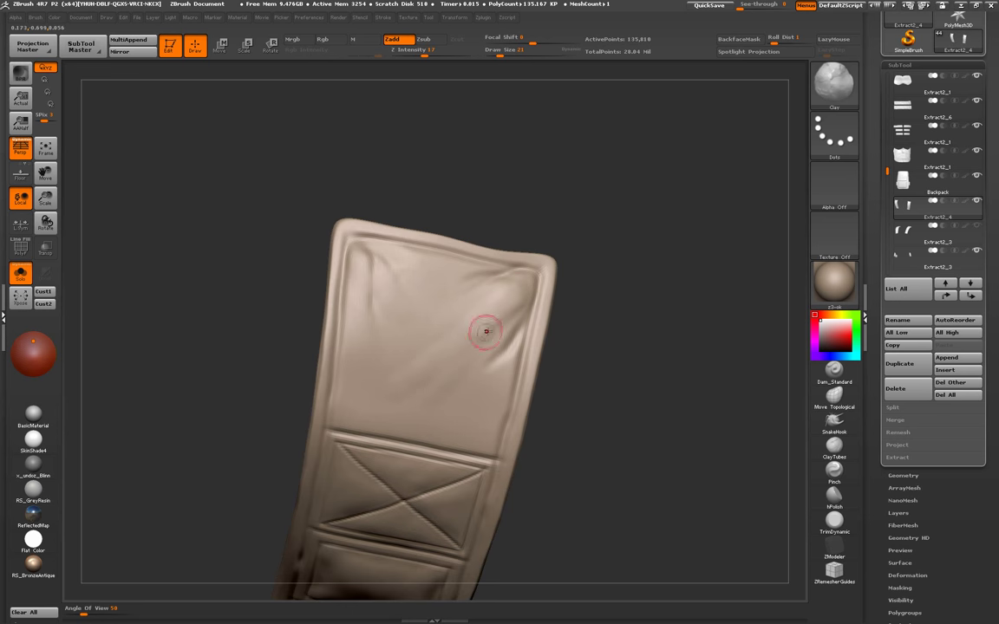
{"action": "key", "text": "shift"}
{"action": "mouse_move", "coordinate": [480, 324]}
{"action": "left_mouse_down", "text": "shift"}
{"action": "mouse_move", "coordinate": [410, 379]}
{"action": "mouse_move", "coordinate": [457, 296]}
{"action": "left_mouse_up", "text": "shift"}
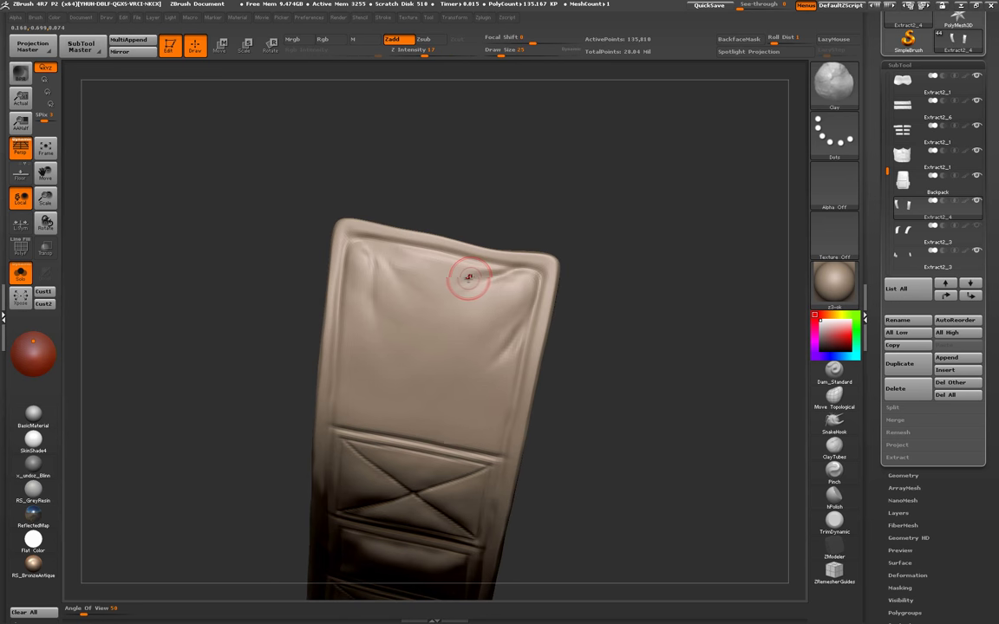
{"action": "key", "text": "bracketleft"}
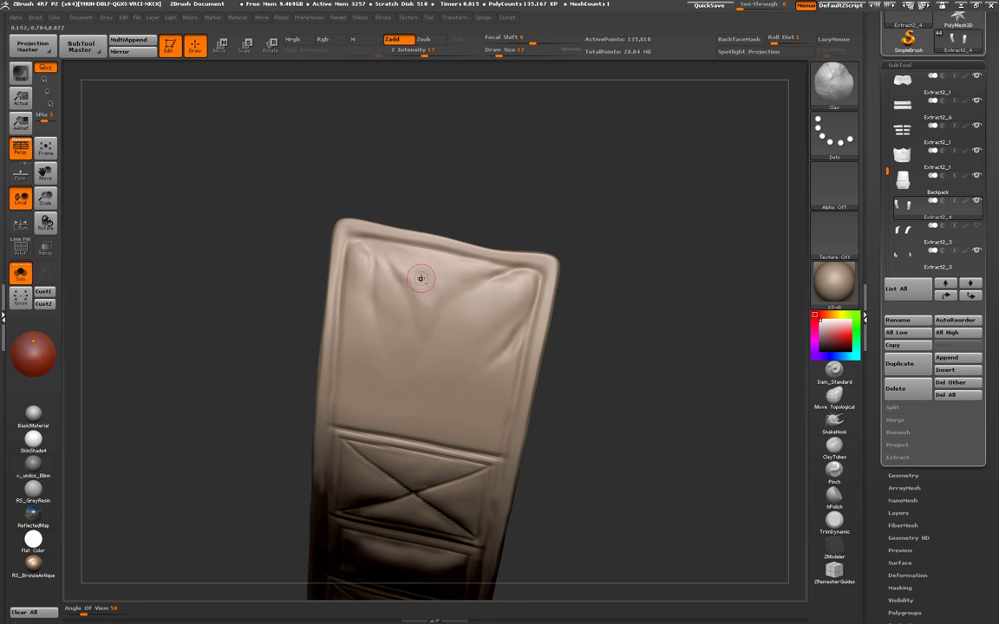
{"action": "key", "text": "shift"}
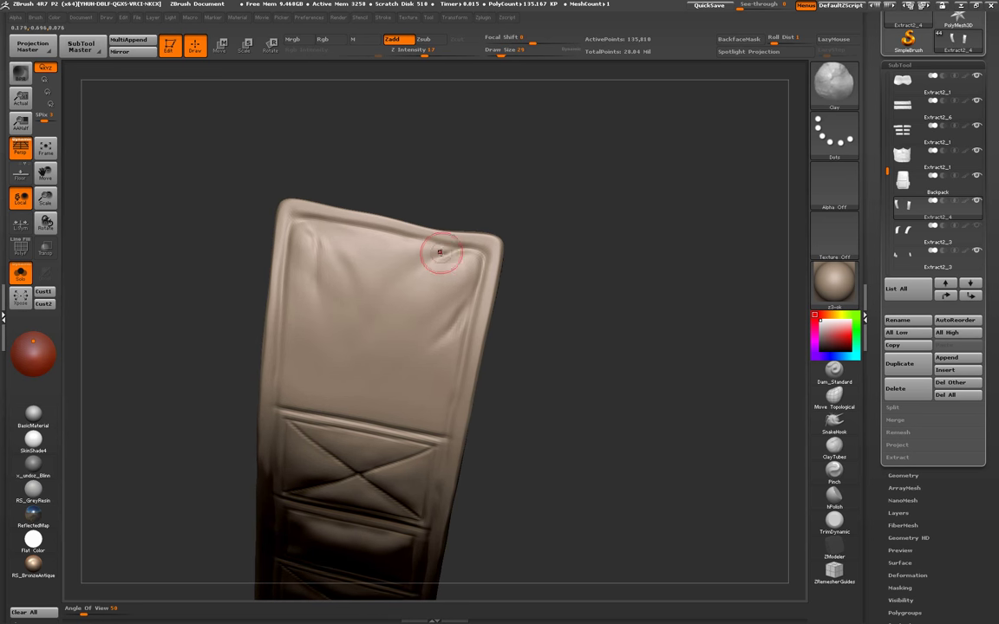
- Bend the top edge of the strap panel into a natural shape and rebuild folds with Clay
{"action": "left_click_drag", "start_coordinate": [436, 245], "coordinate": [408, 212]}
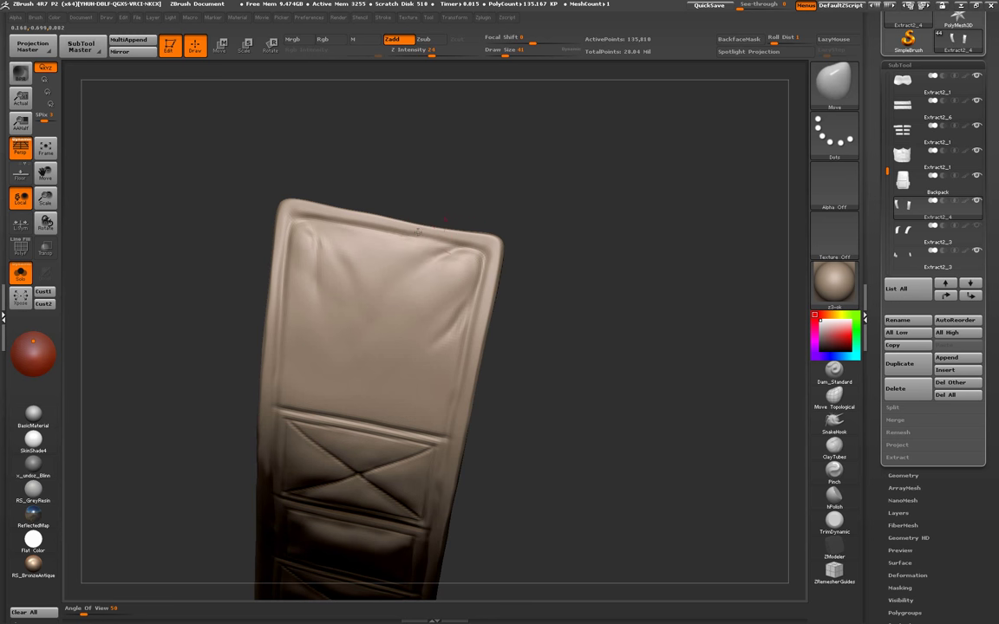
{"action": "left_click_drag", "start_coordinate": [402, 343], "coordinate": [397, 316]}
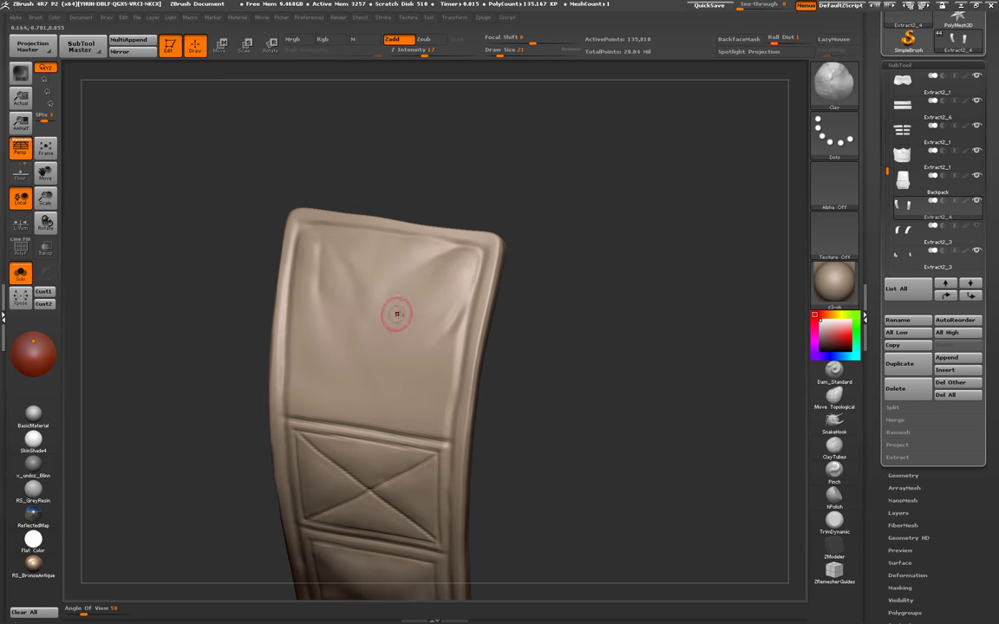
{"action": "key", "text": "b"}
{"action": "key", "text": "c"}
{"action": "key", "text": "l"}
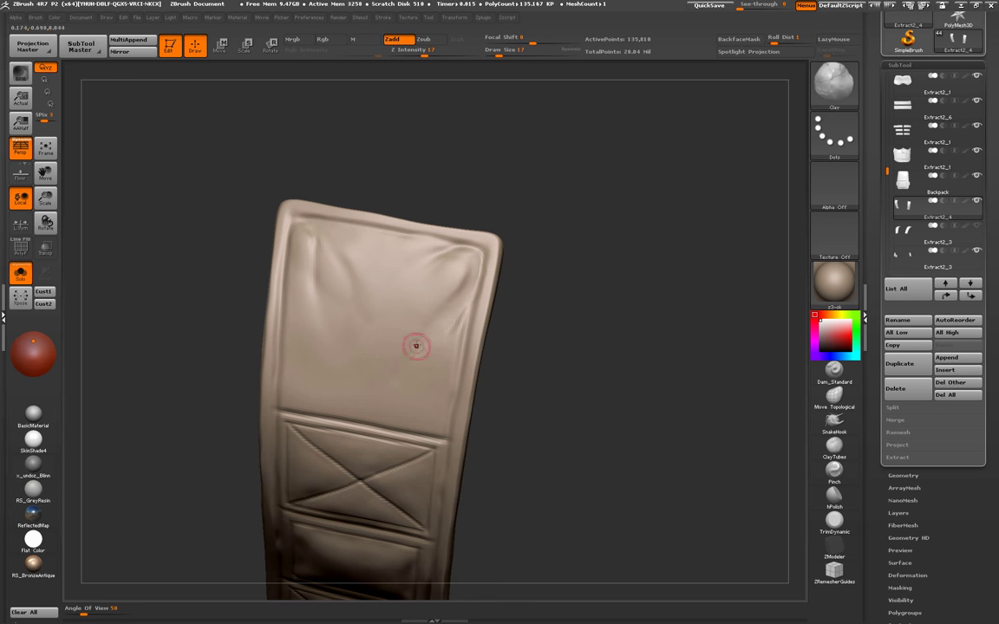
{"action": "left_click_drag", "start_coordinate": [415, 346], "coordinate": [421, 314], "text": "shift"}
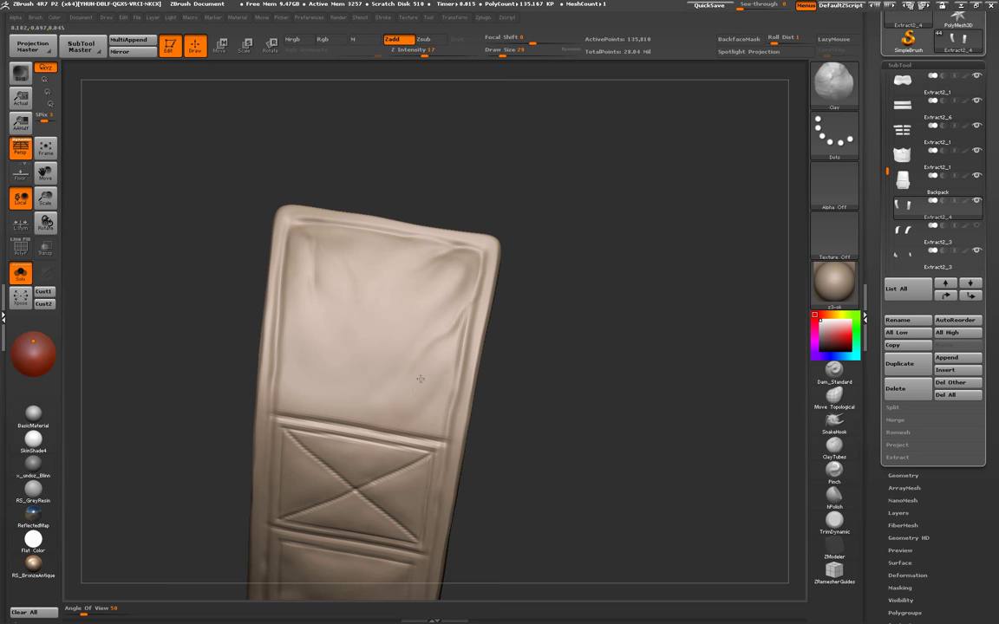
{"action": "key", "text": "["}
- Smooth and build up the wrinkles across the top panel from several angles
{"action": "right_click_drag", "start_coordinate": [368, 403], "coordinate": [414, 339]}
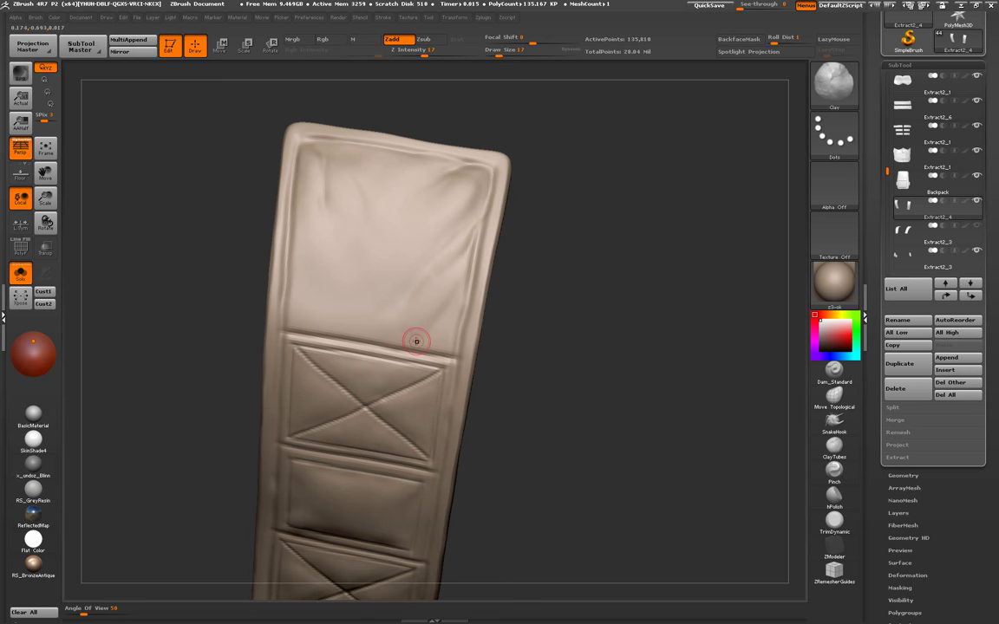
{"action": "mouse_move", "coordinate": [352, 302]}
{"action": "right_mouse_down"}
{"action": "mouse_move", "coordinate": [350, 325]}
{"action": "mouse_move", "coordinate": [400, 310]}
{"action": "right_mouse_up"}
{"action": "key", "text": "]"}
{"action": "key", "text": "]"}
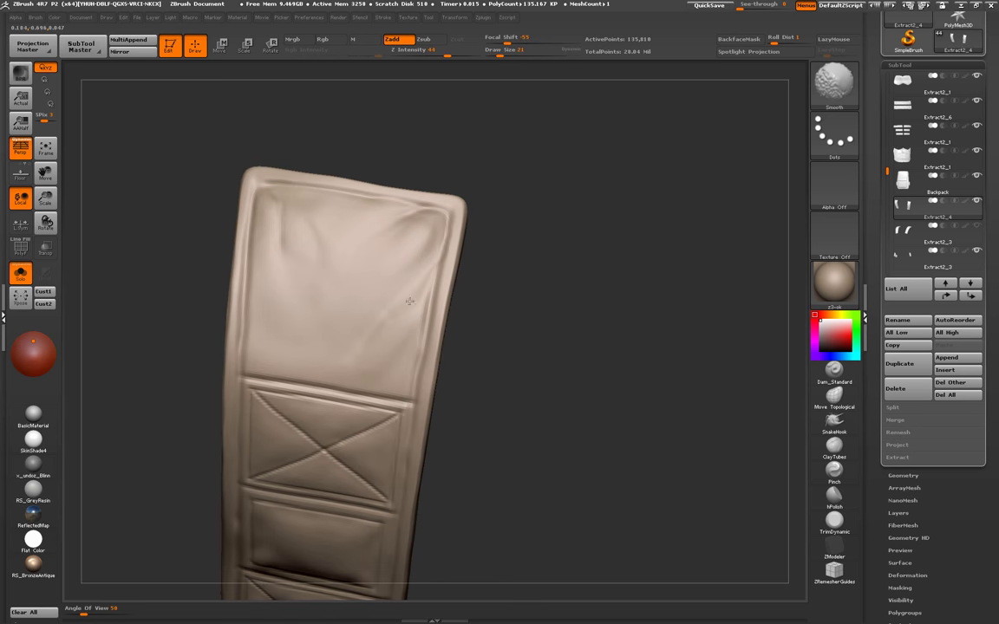
{"action": "mouse_move", "coordinate": [366, 343]}
{"action": "right_mouse_down"}
{"action": "mouse_move", "coordinate": [357, 333]}
{"action": "mouse_move", "coordinate": [257, 357]}
{"action": "right_mouse_up"}
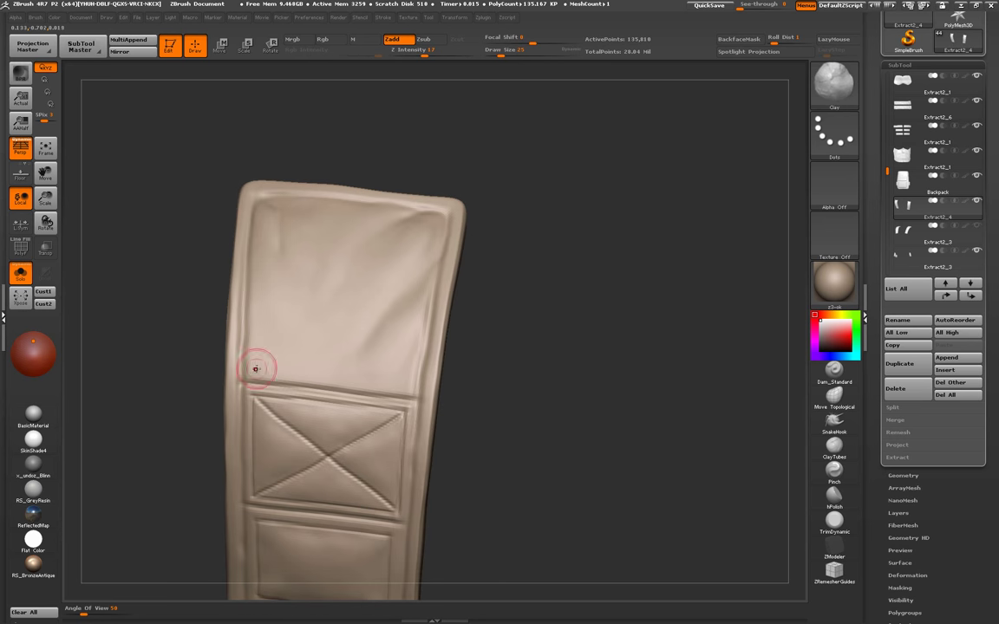
{"action": "right_click_drag", "start_coordinate": [261, 308], "coordinate": [274, 353]}
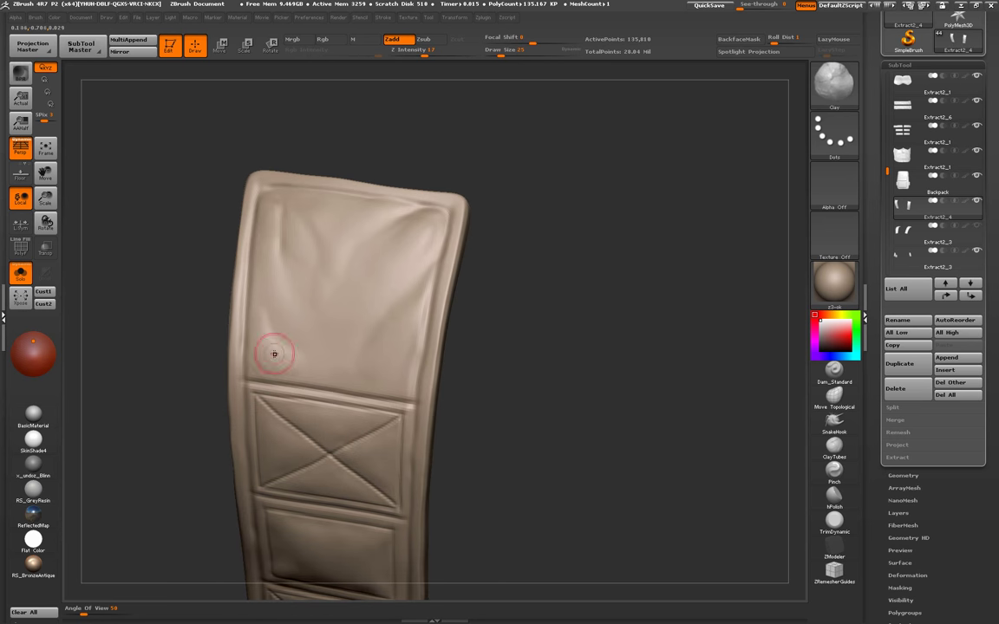
{"action": "key", "text": "shift"}
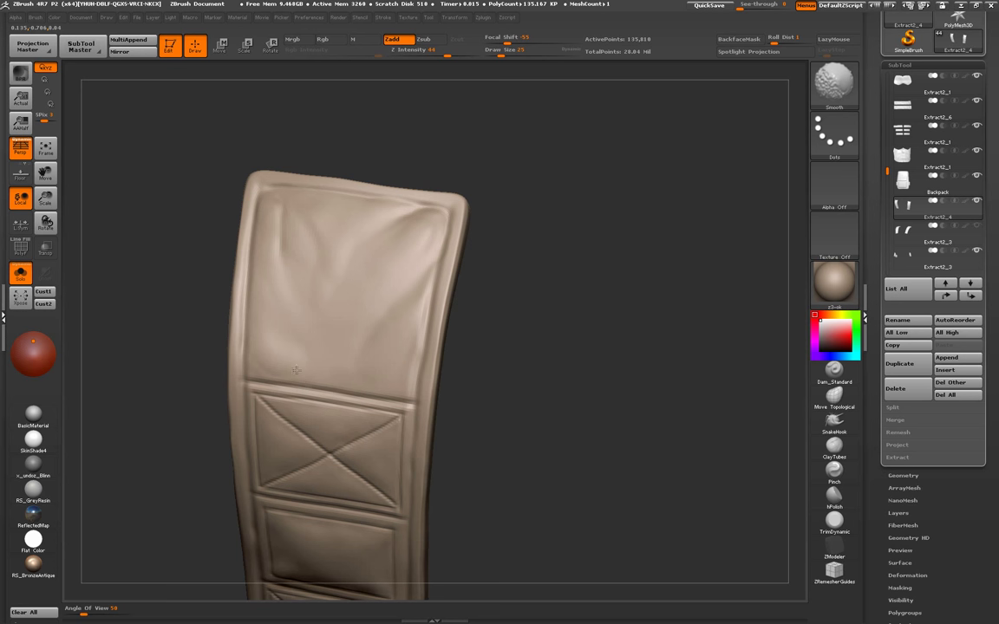
{"action": "key", "text": "shift"}
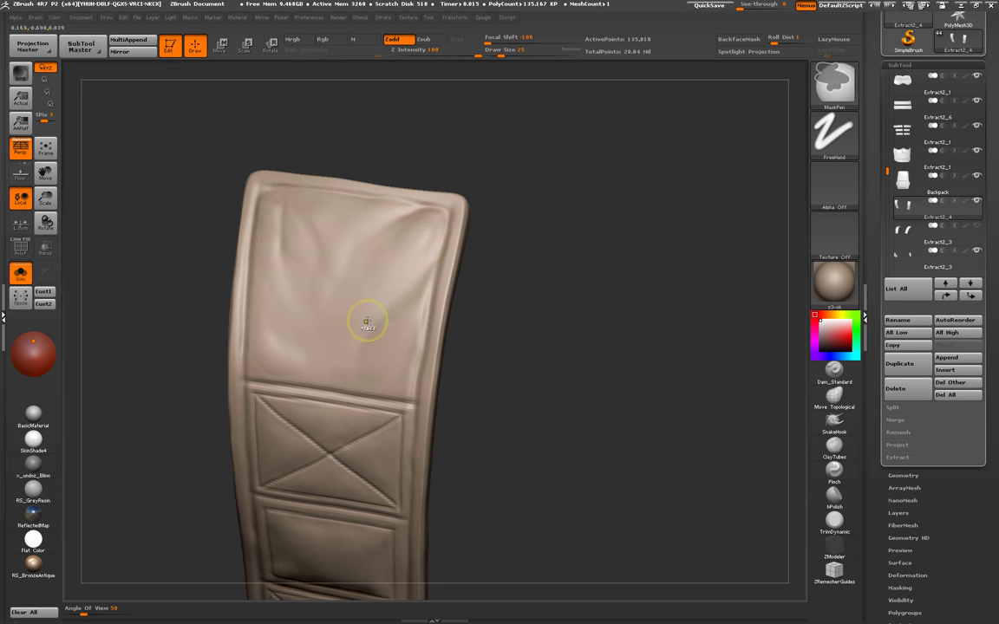
{"action": "key", "text": "shift"}
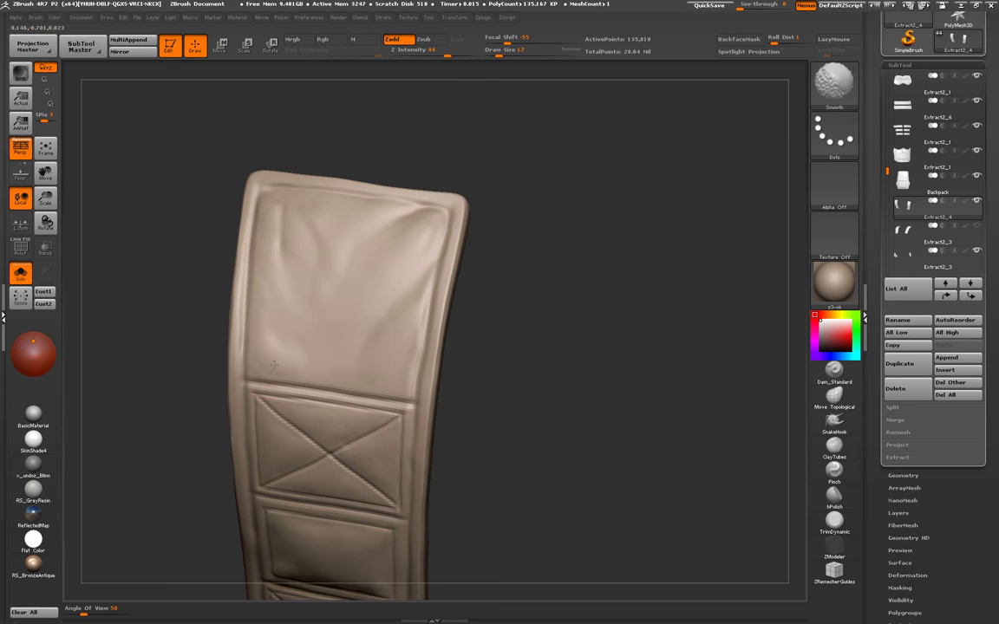
{"action": "left_click_drag", "start_coordinate": [302, 346], "coordinate": [301, 257]}
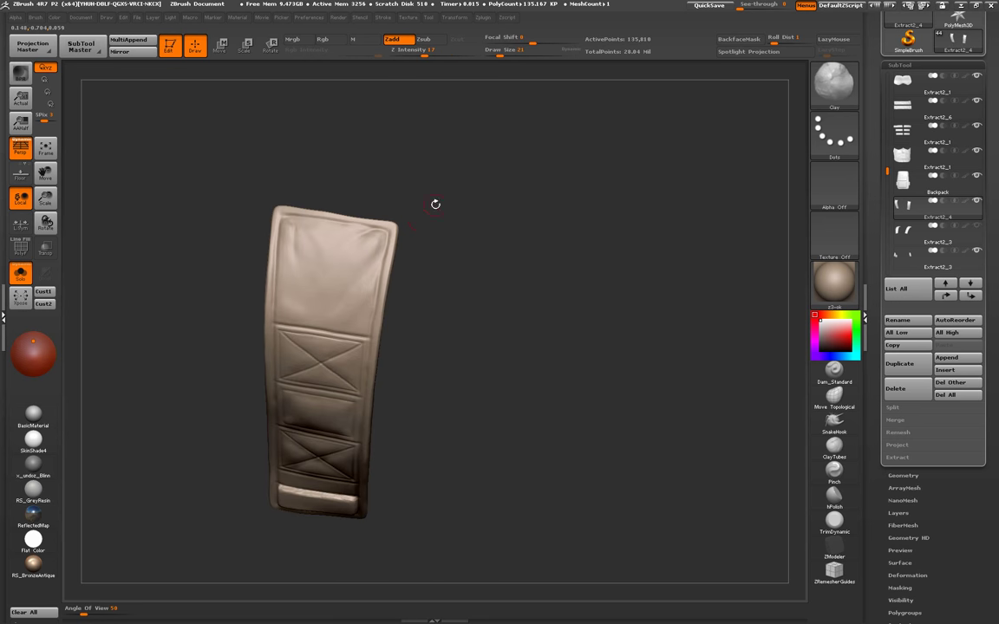
- Subdivide the strap to about 2.162 million polygons and bring the bottom pocket into view
{"action": "mouse_move", "coordinate": [434, 203]}
{"action": "left_mouse_down"}
{"action": "mouse_move", "coordinate": [457, 304]}
{"action": "mouse_move", "coordinate": [446, 227]}
{"action": "mouse_move", "coordinate": [418, 372]}
{"action": "left_mouse_up"}
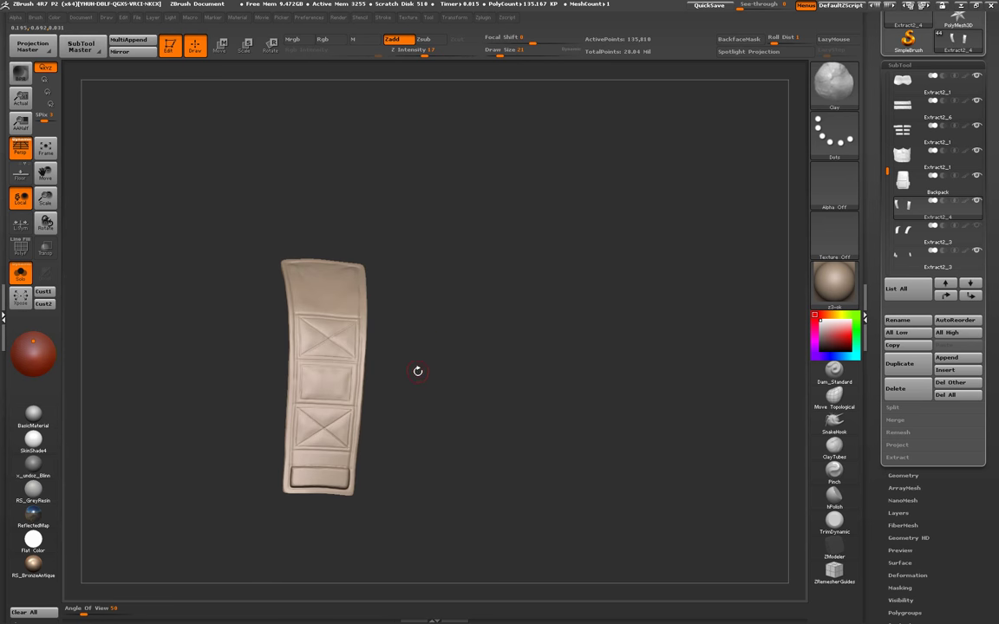
{"action": "left_click_drag", "start_coordinate": [407, 480], "coordinate": [417, 475]}
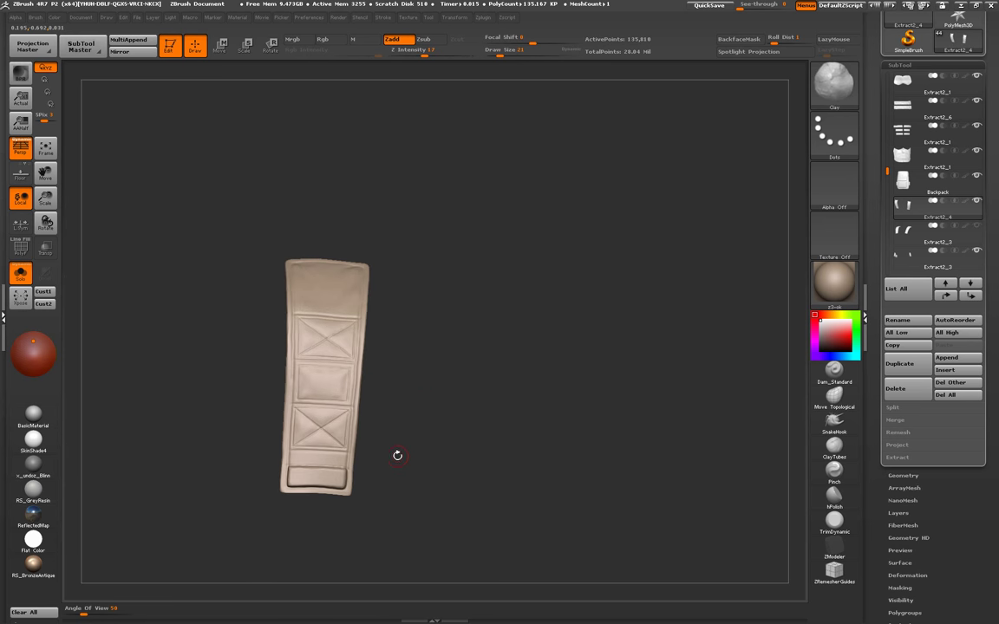
{"action": "key", "text": "ctrl+d"}
{"action": "scroll", "coordinate": [328, 419], "scroll_direction": "up", "scroll_amount": 5}
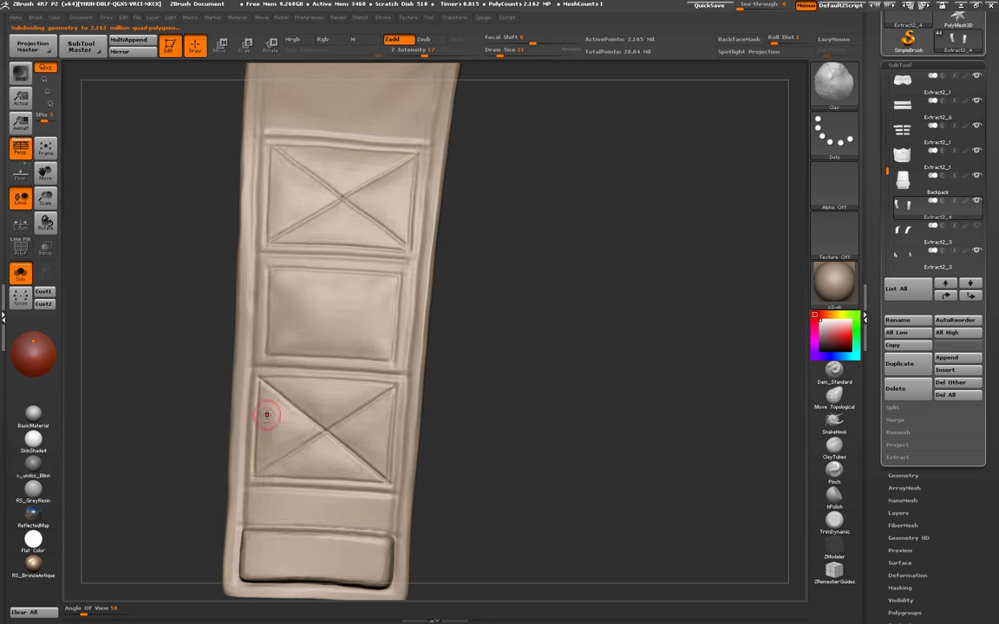
{"action": "scroll", "coordinate": [267, 415], "scroll_direction": "up", "scroll_amount": 2}
{"action": "scroll", "coordinate": [317, 424], "scroll_direction": "up", "scroll_amount": 2}
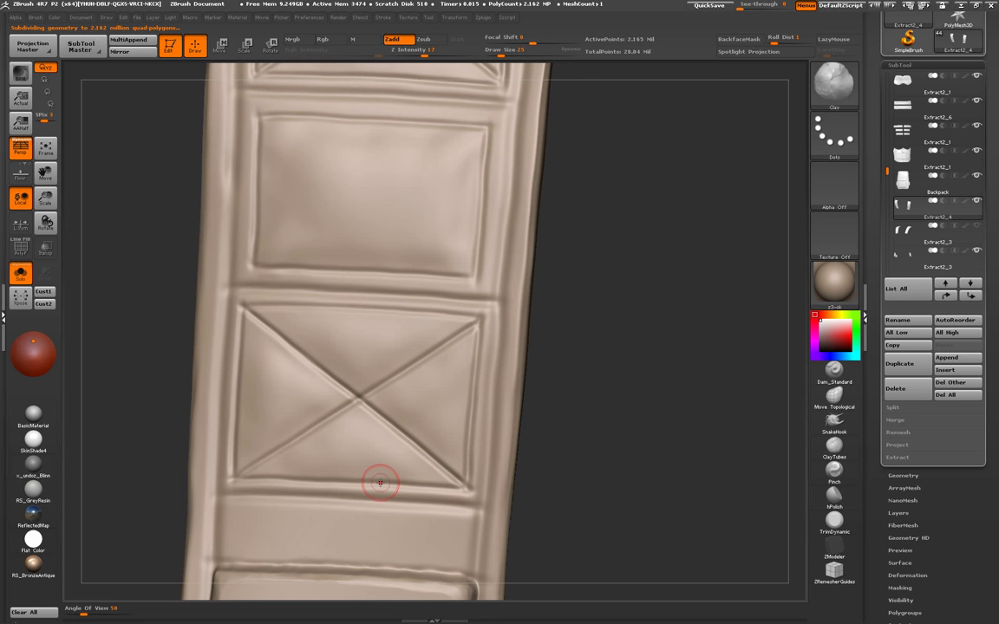
{"action": "mouse_move", "coordinate": [346, 446]}
{"action": "right_mouse_down", "text": "alt"}
{"action": "mouse_move", "coordinate": [372, 412]}
{"action": "mouse_move", "coordinate": [278, 383]}
{"action": "right_mouse_up", "text": "alt"}
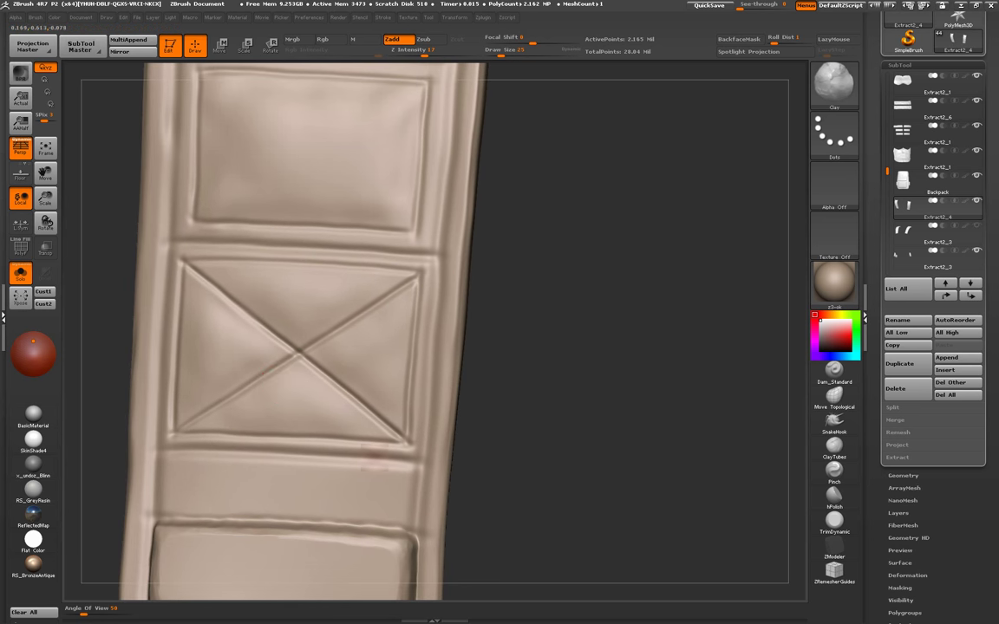
- Select the Standard subtractive brush and frame the X panel closely
{"action": "key", "text": "b"}
{"action": "key", "text": "s"}
{"action": "key", "text": "t"}
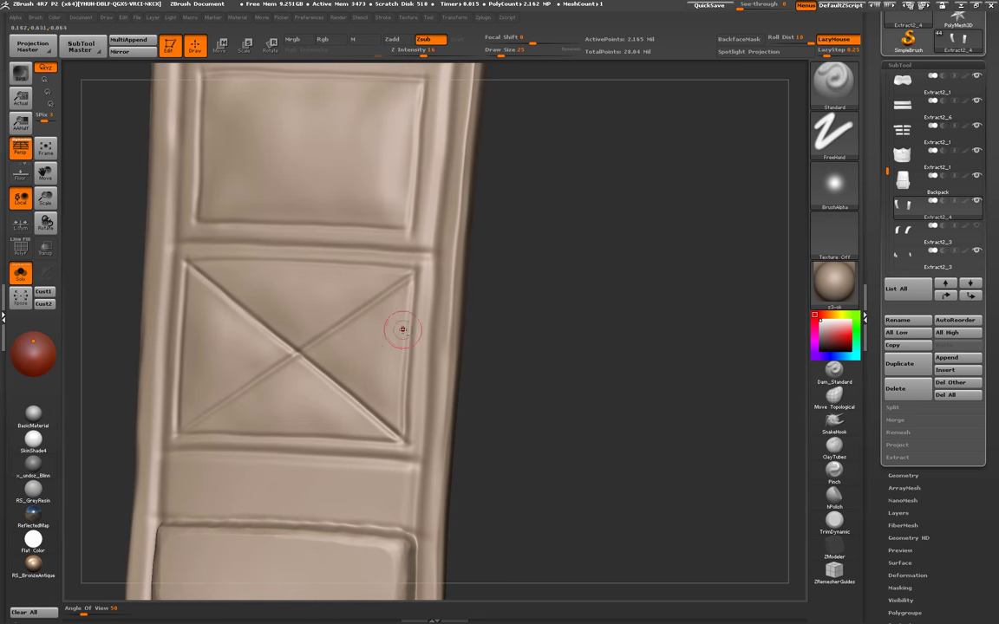
{"action": "right_click_drag", "start_coordinate": [379, 342], "coordinate": [285, 372]}
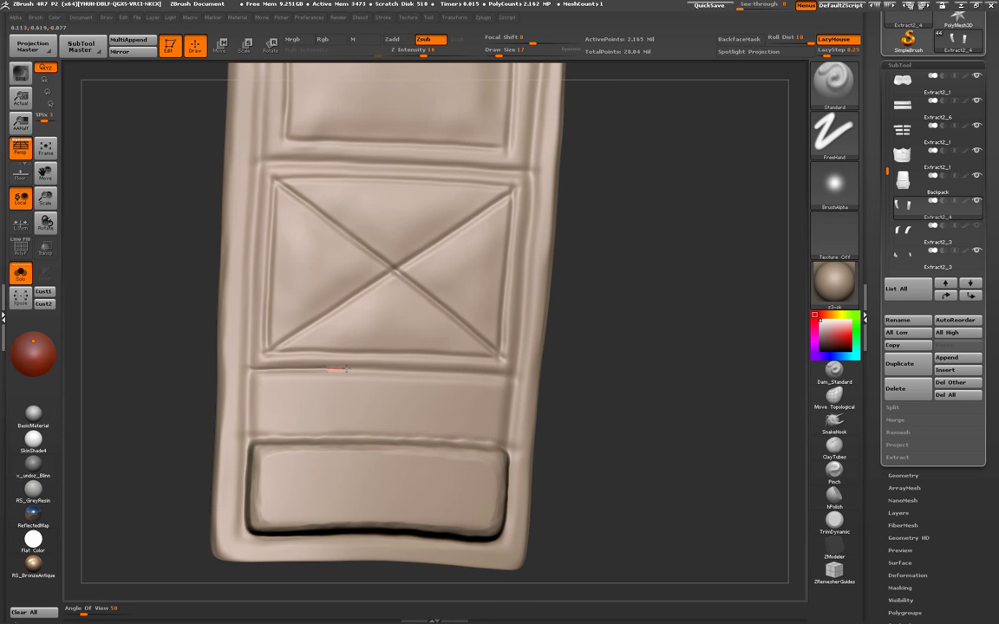
{"action": "right_click_drag", "start_coordinate": [417, 364], "coordinate": [356, 370]}
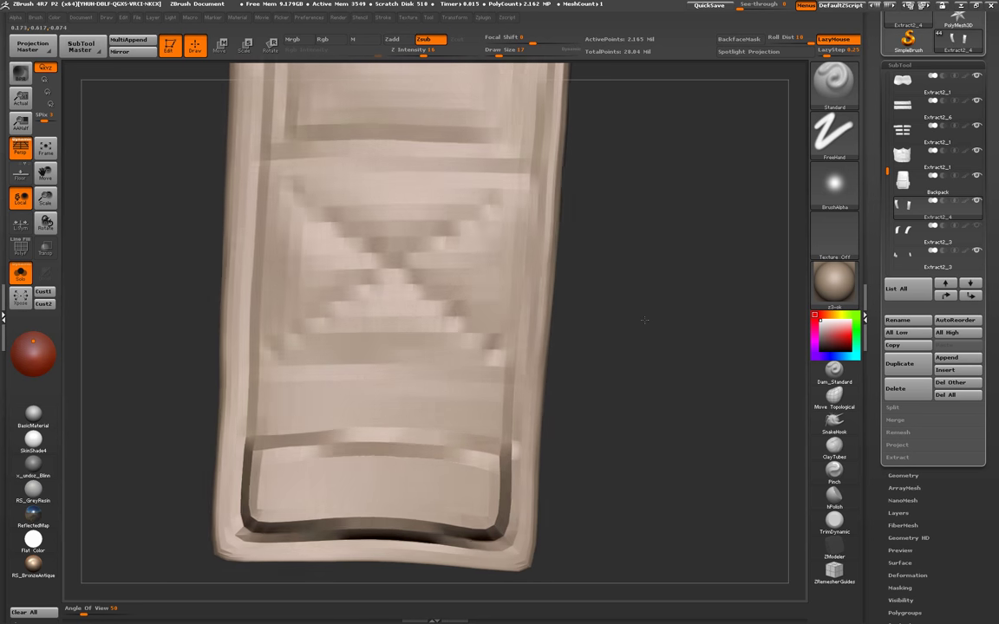
{"action": "left_click", "coordinate": [106, 17]}
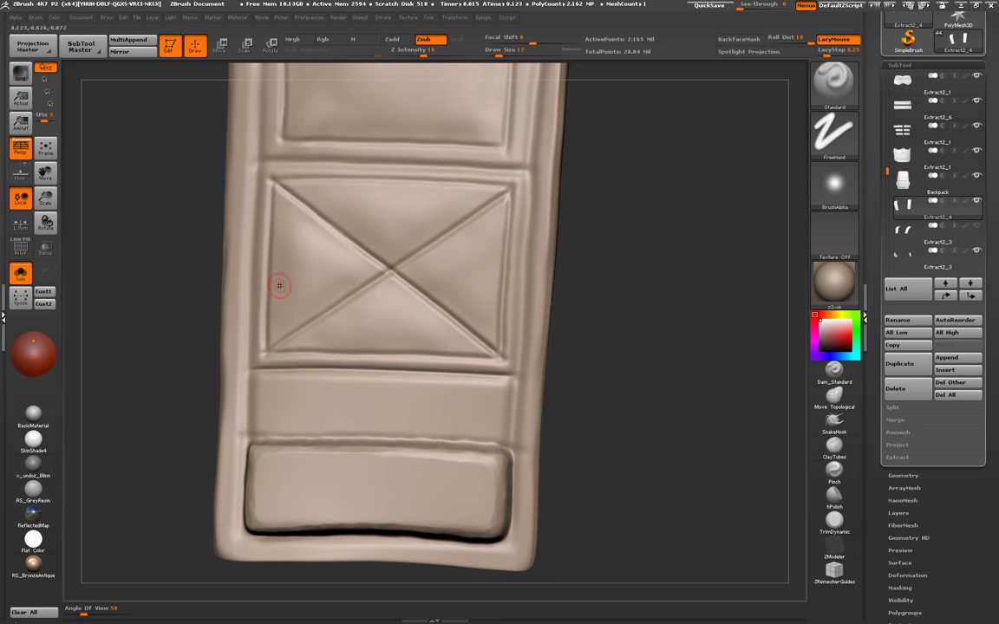
{"action": "mouse_move", "coordinate": [278, 283]}
{"action": "right_mouse_down"}
{"action": "mouse_move", "coordinate": [321, 225]}
{"action": "mouse_move", "coordinate": [316, 187]}
{"action": "right_mouse_up"}
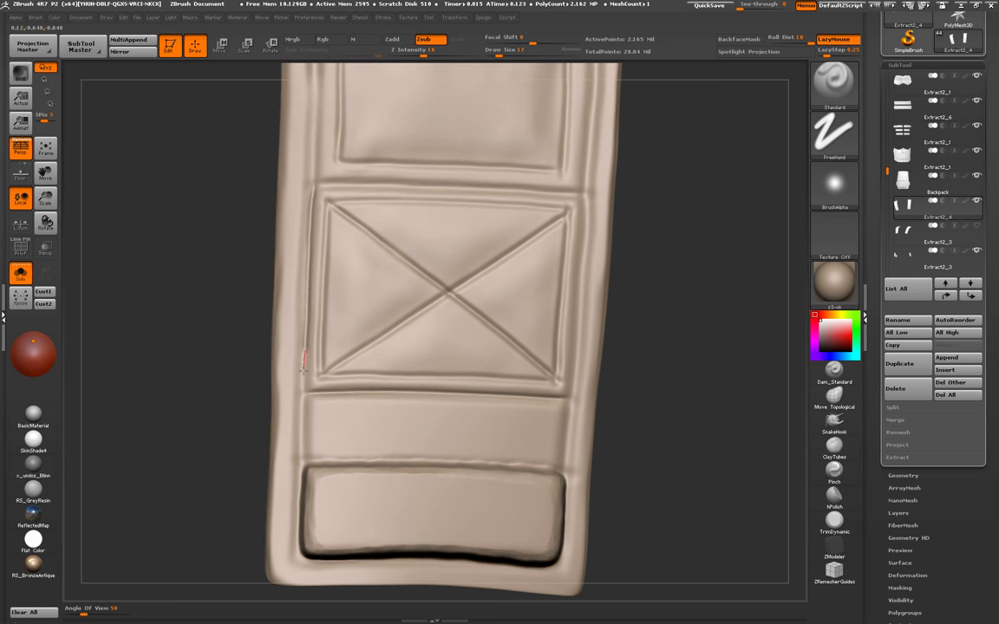
{"action": "right_click_drag", "start_coordinate": [303, 385], "coordinate": [266, 228]}
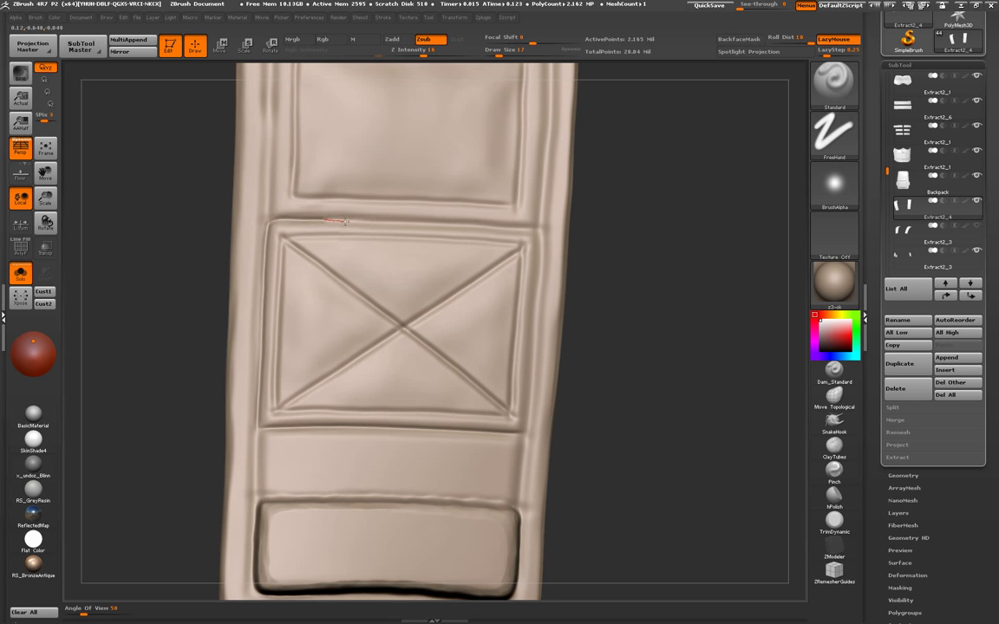
- Carve a stitch groove near the X panel's upper right
{"action": "right_click_drag", "start_coordinate": [377, 219], "coordinate": [394, 222]}
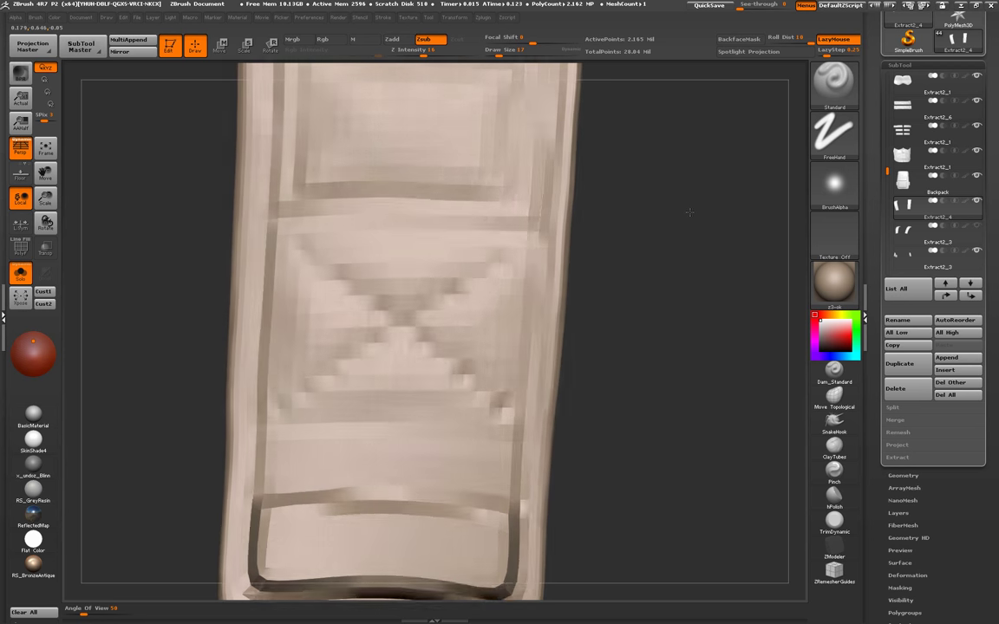
{"action": "key", "text": "alt"}
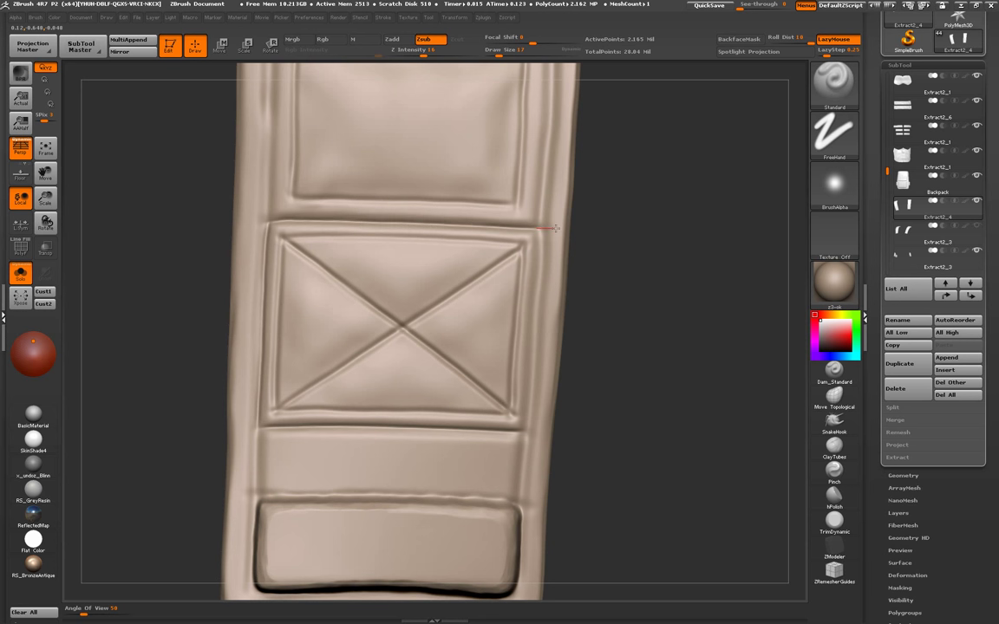
{"action": "left_click_drag", "start_coordinate": [555, 228], "coordinate": [548, 229]}
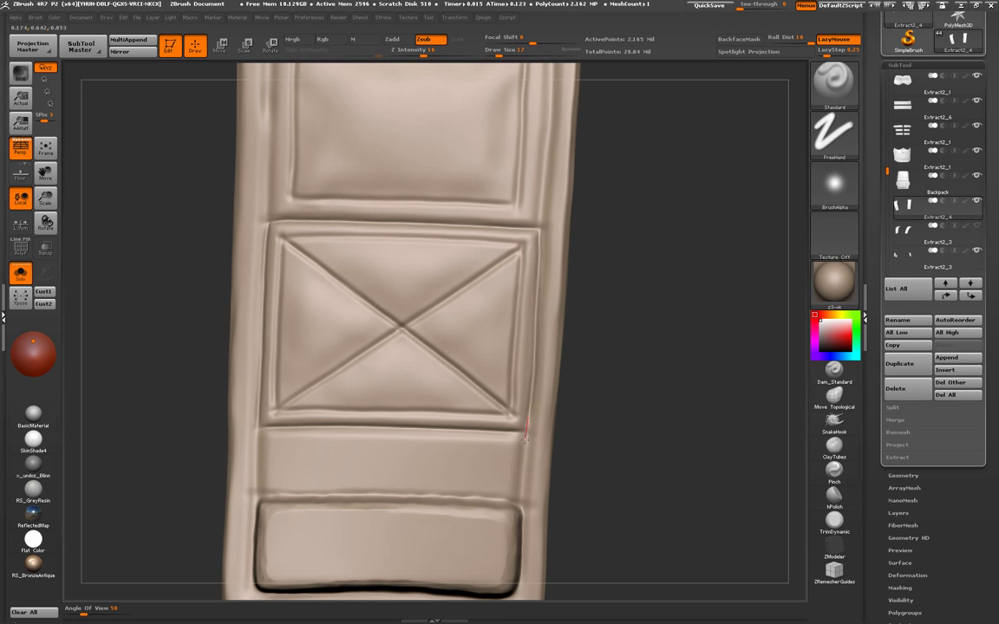
{"action": "mouse_move", "coordinate": [572, 357]}
{"action": "left_mouse_down", "text": "alt"}
{"action": "mouse_move", "coordinate": [387, 372]}
{"action": "mouse_move", "coordinate": [330, 430]}
{"action": "left_mouse_up", "text": "alt"}
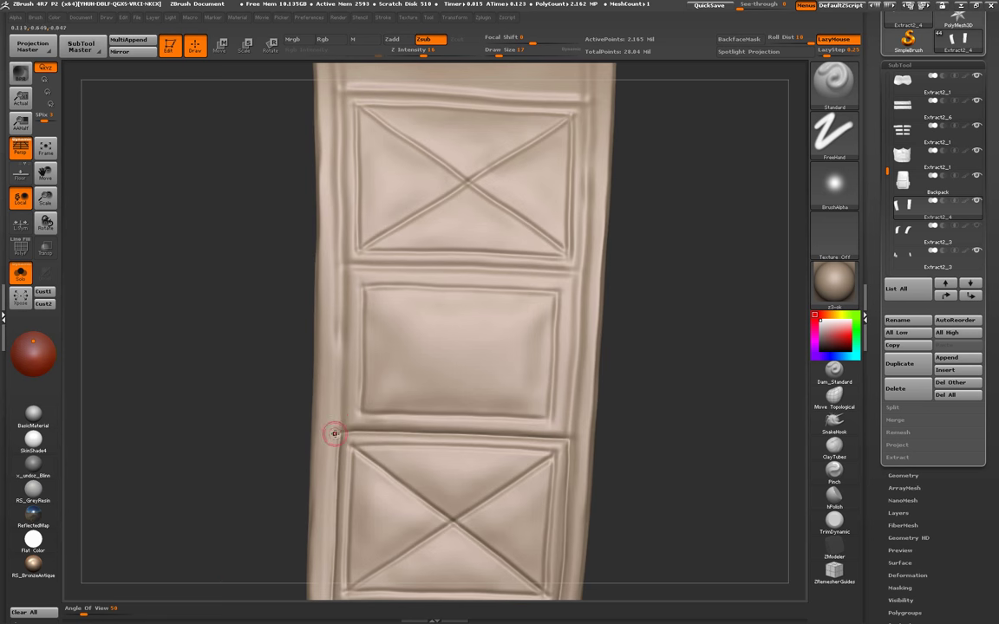
- Sculpt along the X panel's lower-right crease, then drop the strap to about 540,671 polygons
{"action": "left_click_drag", "start_coordinate": [335, 356], "coordinate": [338, 290]}
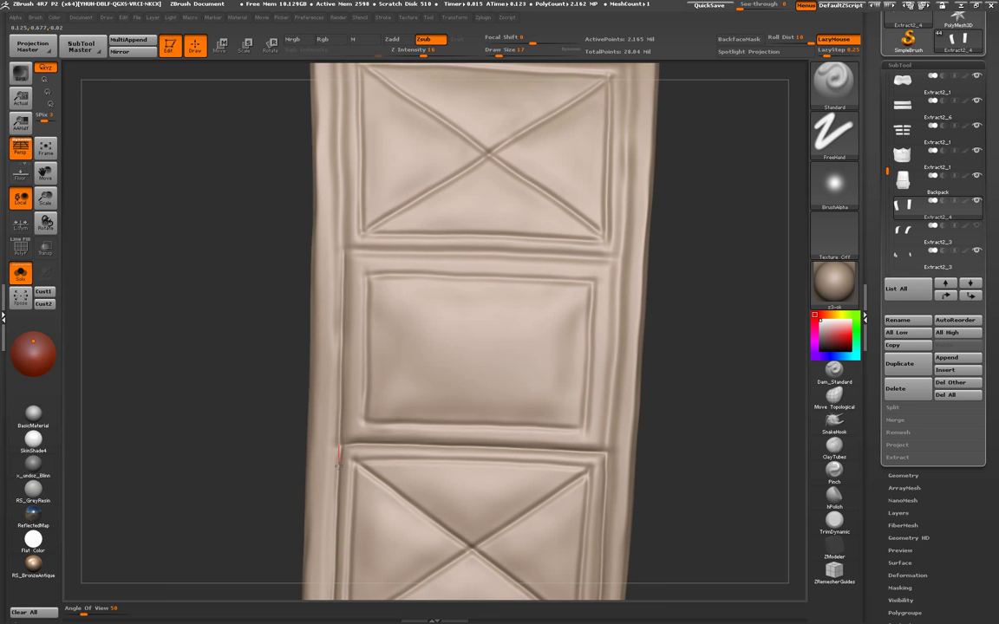
{"action": "left_click_drag", "start_coordinate": [397, 292], "coordinate": [278, 271], "text": "alt"}
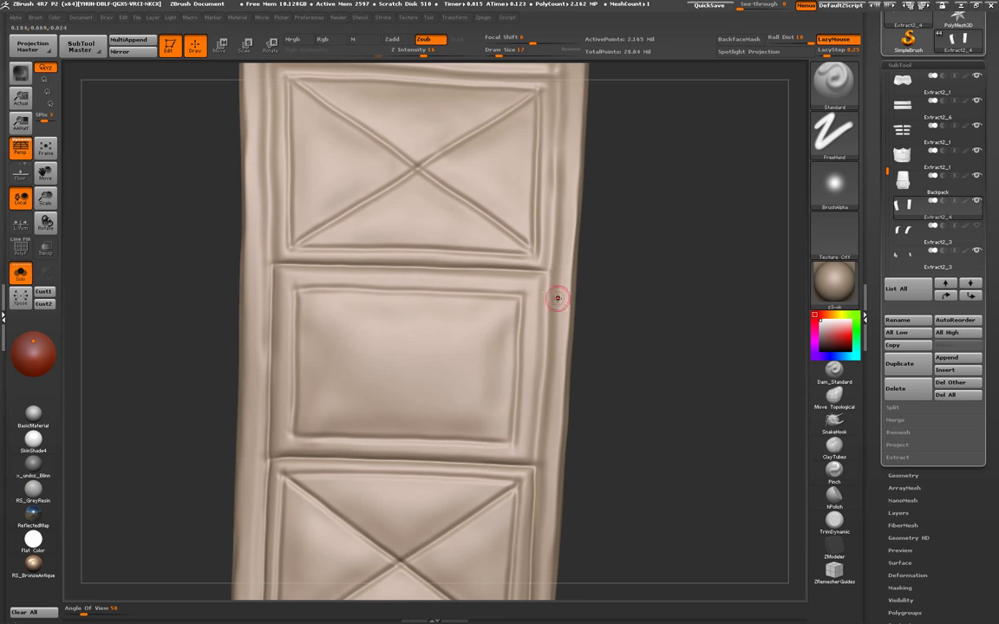
{"action": "left_click_drag", "start_coordinate": [557, 299], "coordinate": [550, 274]}
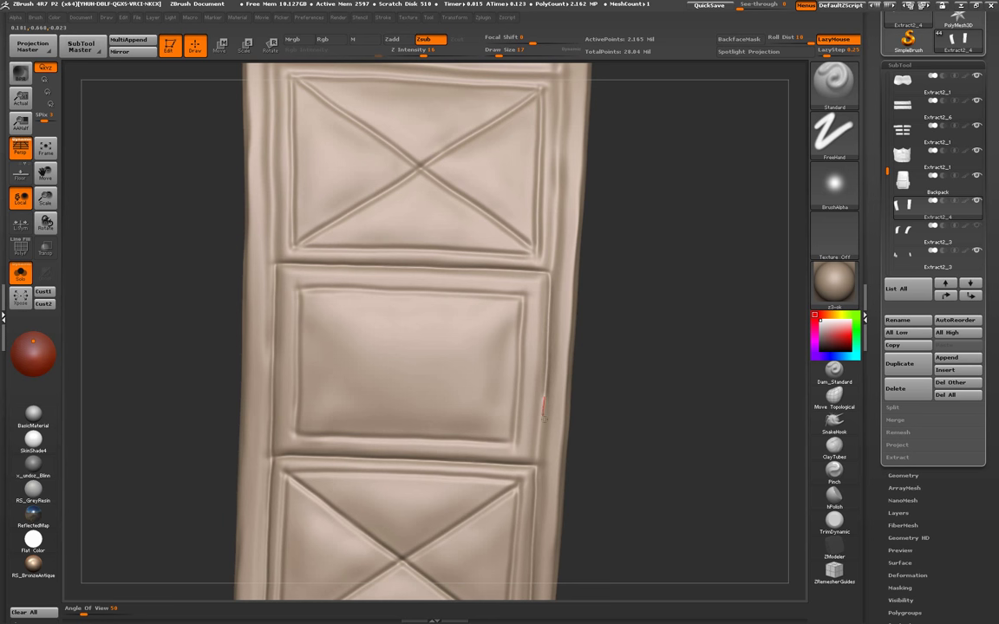
{"action": "left_click_drag", "start_coordinate": [544, 414], "coordinate": [593, 417]}
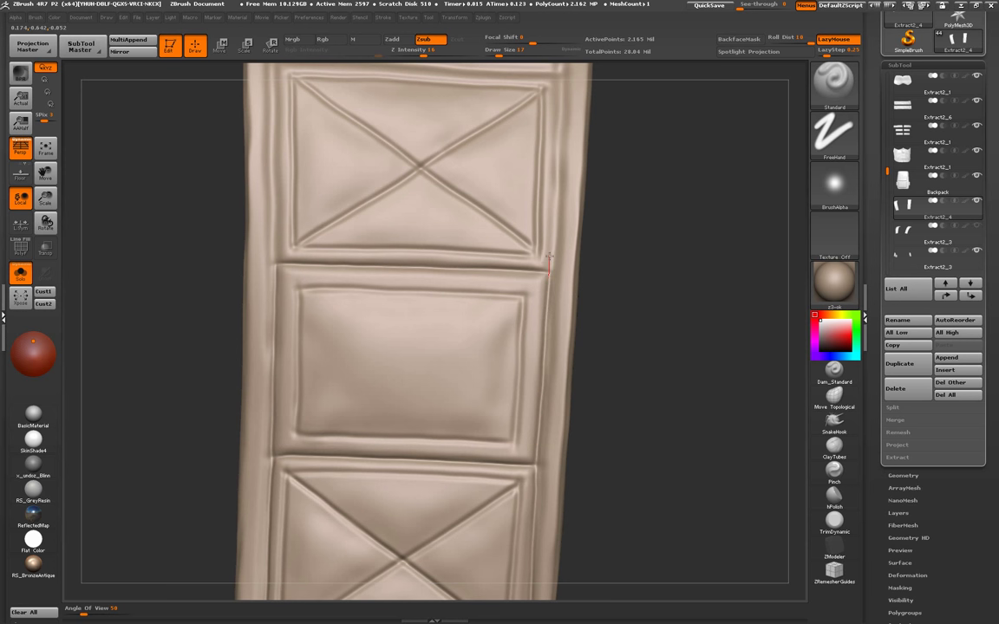
{"action": "left_click_drag", "start_coordinate": [331, 241], "coordinate": [262, 460]}
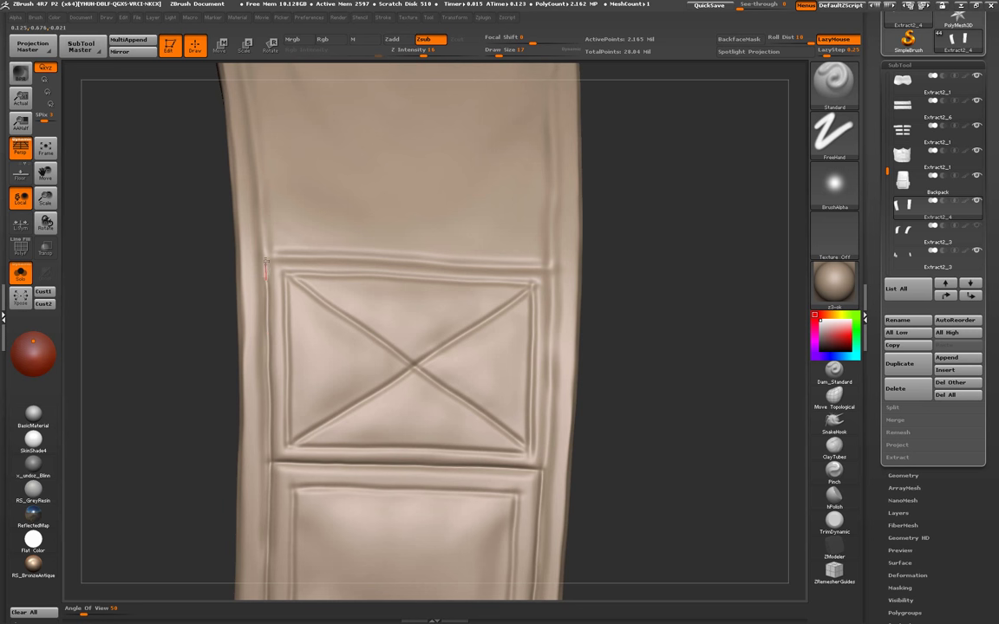
{"action": "left_click_drag", "start_coordinate": [260, 260], "coordinate": [300, 227]}
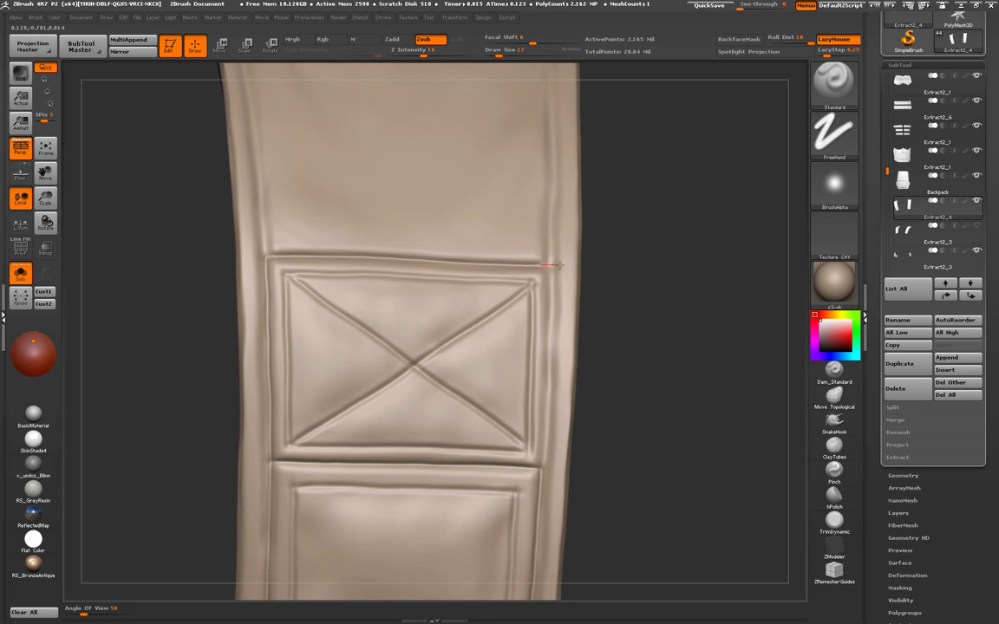
{"action": "left_click_drag", "start_coordinate": [508, 339], "coordinate": [556, 262]}
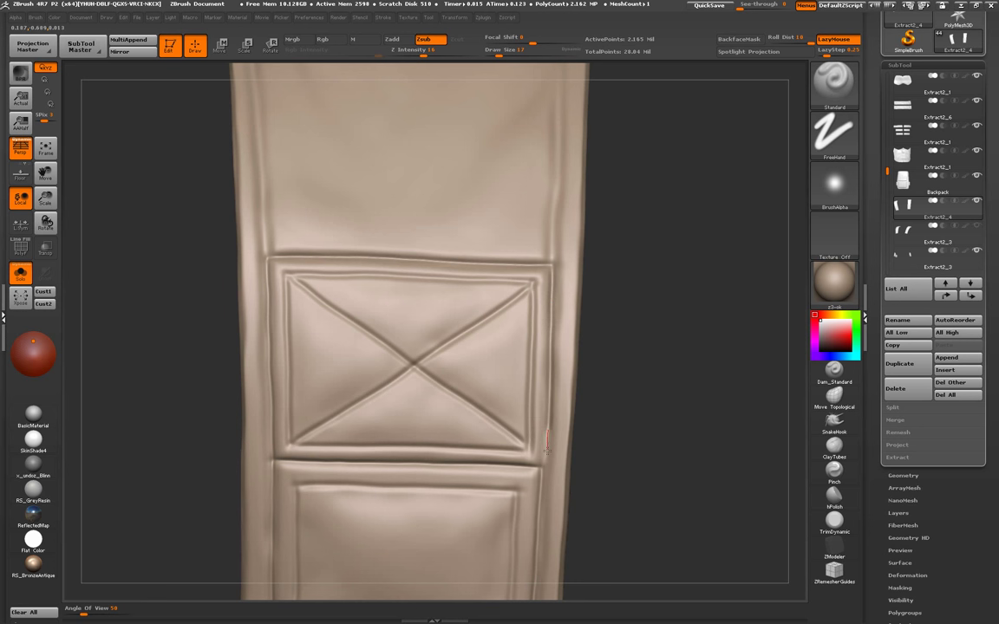
{"action": "mouse_move", "coordinate": [527, 462]}
{"action": "left_mouse_down"}
{"action": "mouse_move", "coordinate": [540, 467]}
{"action": "mouse_move", "coordinate": [591, 394]}
{"action": "mouse_move", "coordinate": [309, 330]}
{"action": "left_mouse_up"}
{"action": "key", "text": "f"}
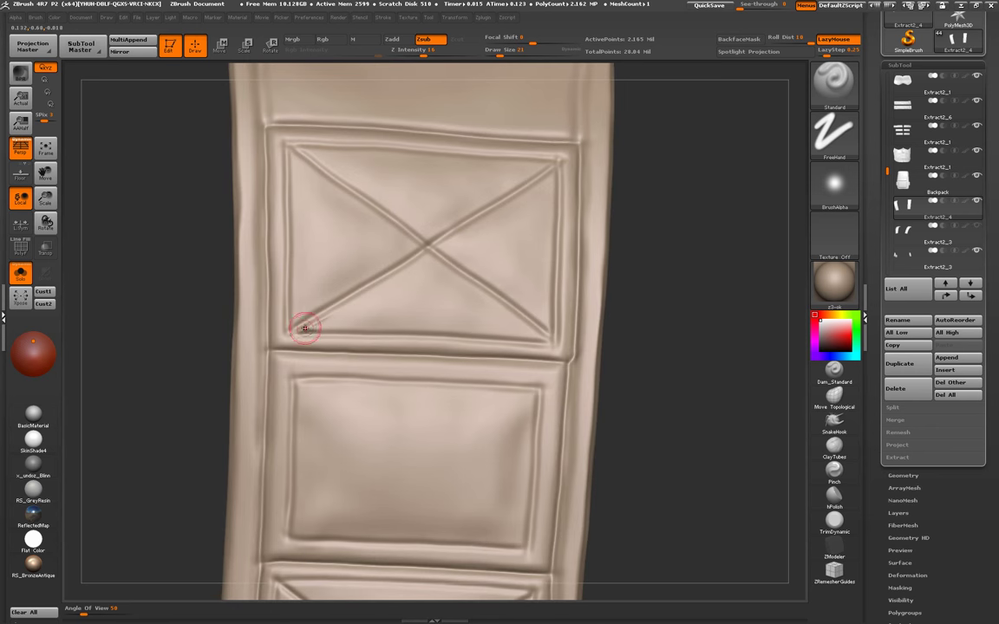
{"action": "left_click_drag", "start_coordinate": [600, 243], "coordinate": [673, 274]}
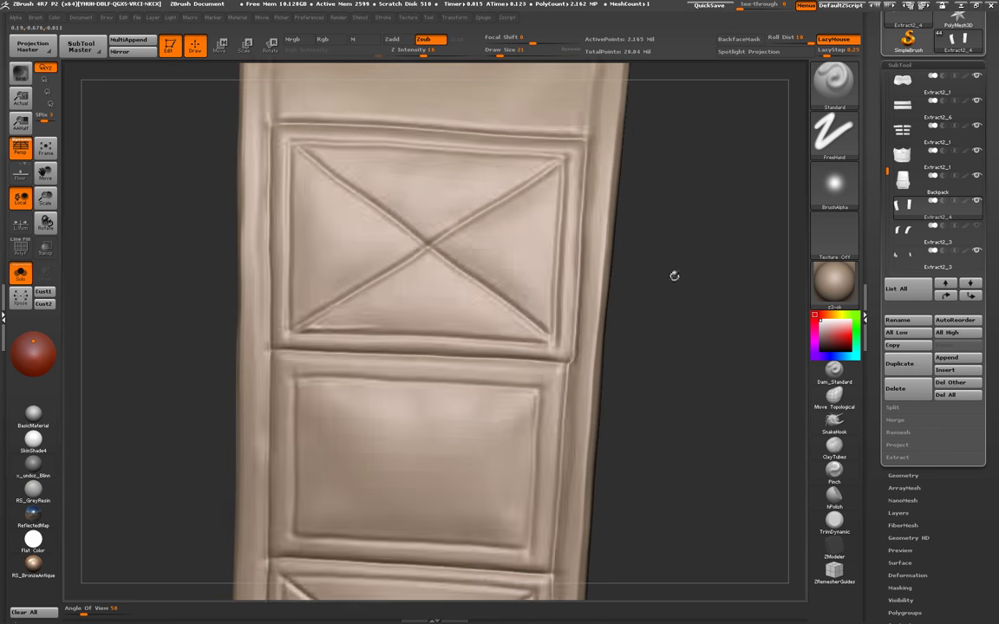
{"action": "key", "text": "alt"}
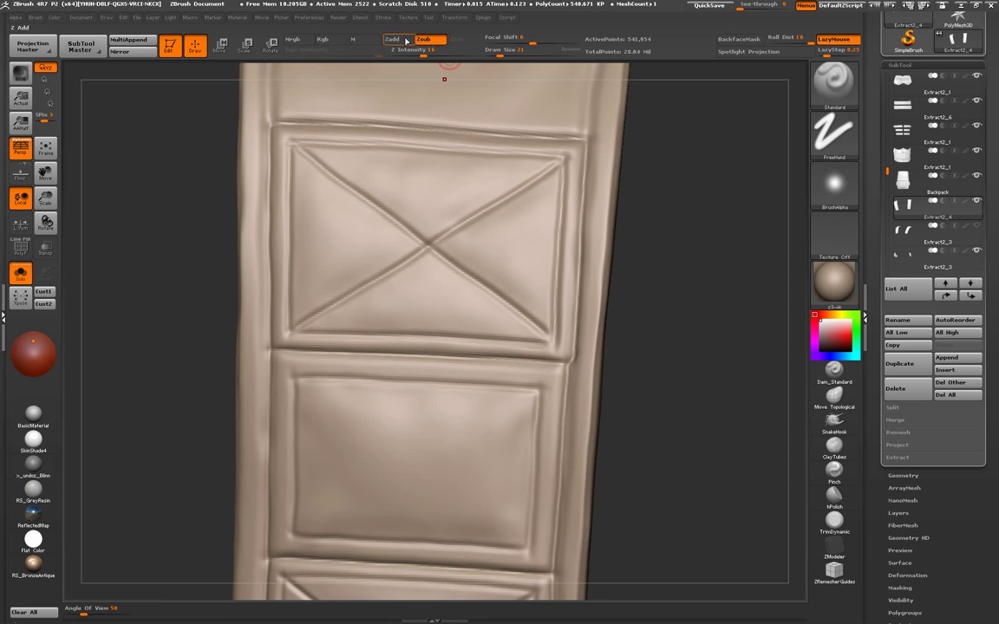
- Enlarge the brush and push soft folds along the X panel's lower edge
{"action": "key", "text": "bracketright"}
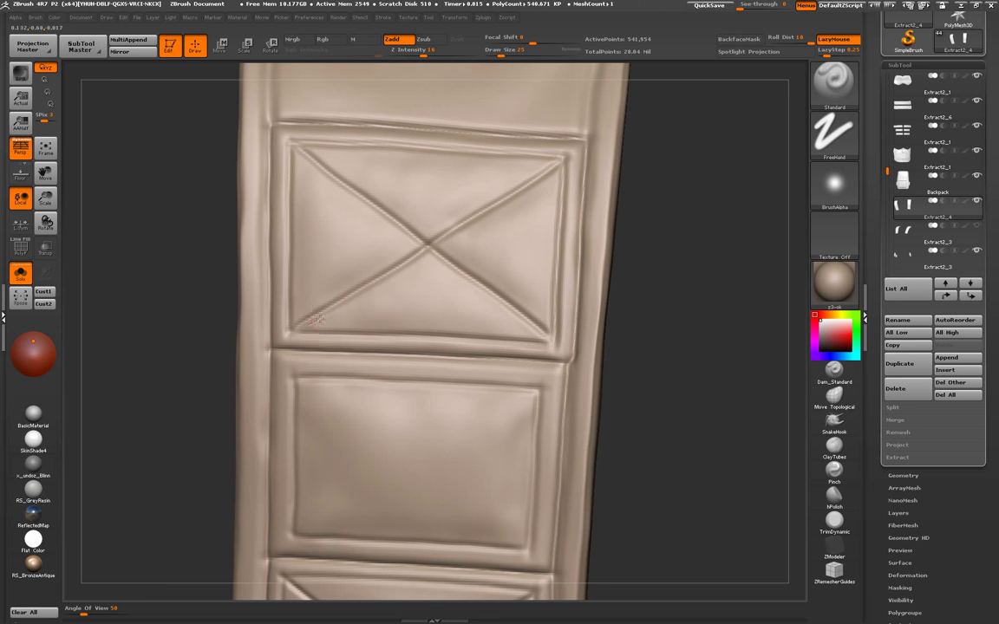
{"action": "left_click_drag", "start_coordinate": [308, 328], "coordinate": [321, 326]}
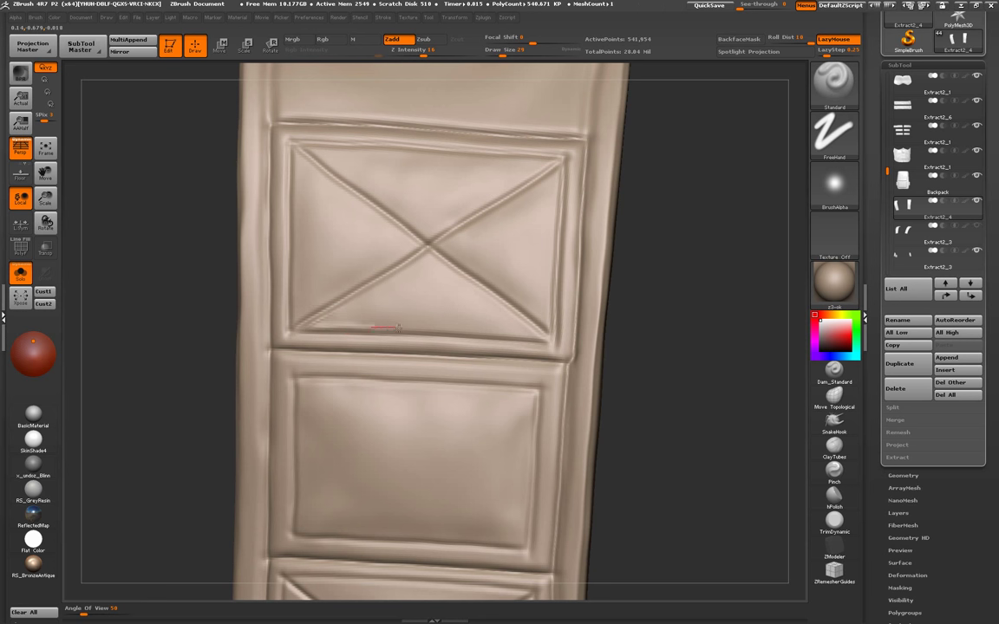
{"action": "mouse_move", "coordinate": [399, 328]}
{"action": "left_mouse_down"}
{"action": "mouse_move", "coordinate": [524, 334]}
{"action": "mouse_move", "coordinate": [510, 336]}
{"action": "left_mouse_up"}
- Switch the Standard brush to Alpha 50 with Z Intensity 12
{"action": "left_click", "coordinate": [835, 184]}
{"action": "left_click", "coordinate": [568, 335]}
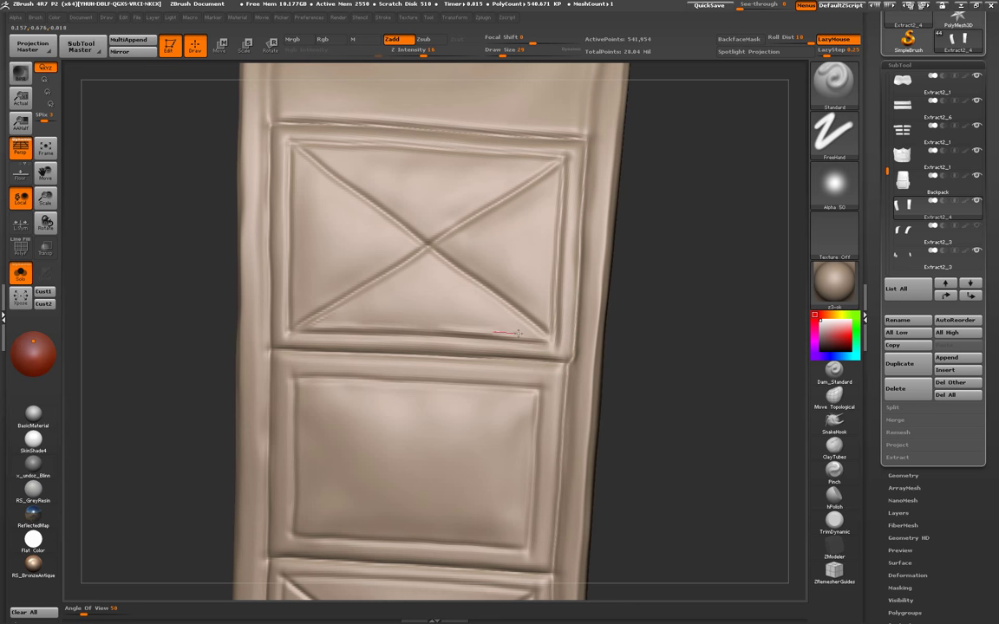
{"action": "left_click_drag", "start_coordinate": [416, 52], "coordinate": [404, 52]}
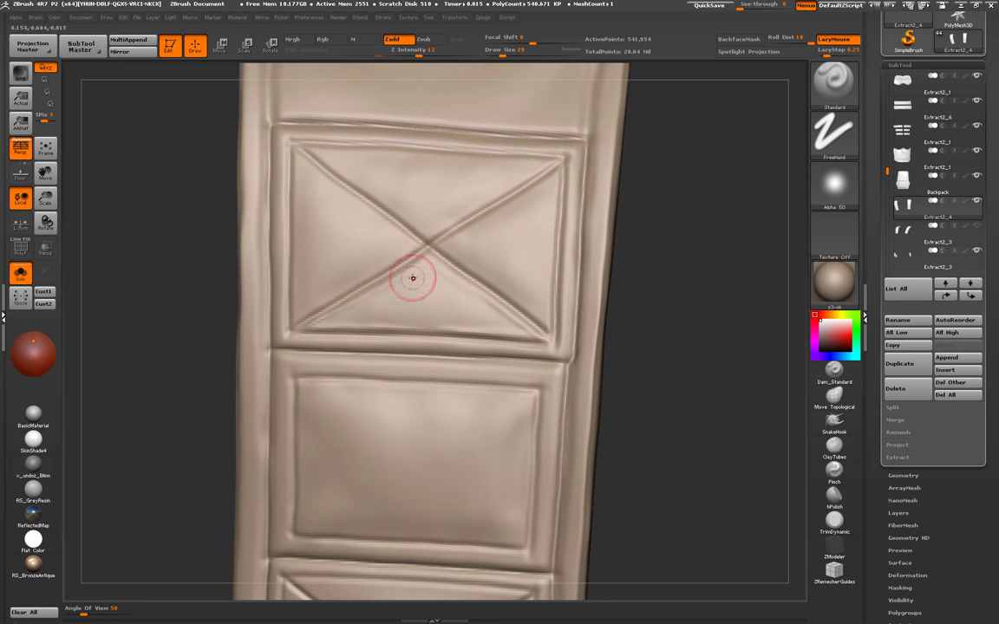
- Deepen the X's upper-left and lower-left diagonal creases toward its centre
{"action": "right_click_drag", "start_coordinate": [356, 310], "coordinate": [381, 312]}
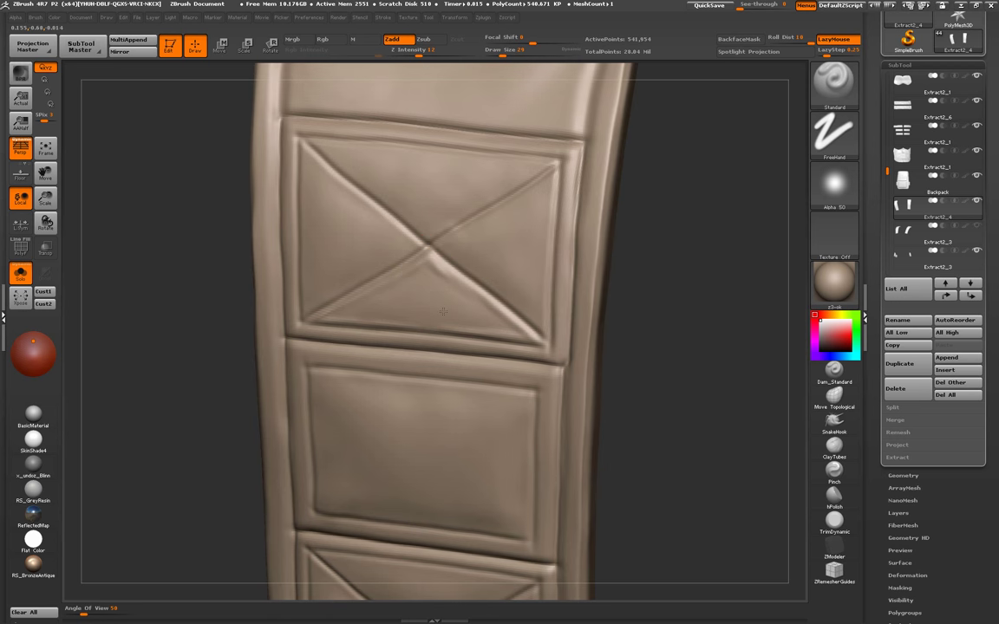
{"action": "right_click_drag", "start_coordinate": [443, 311], "coordinate": [441, 278]}
{"action": "left_click_drag", "start_coordinate": [492, 310], "coordinate": [482, 310]}
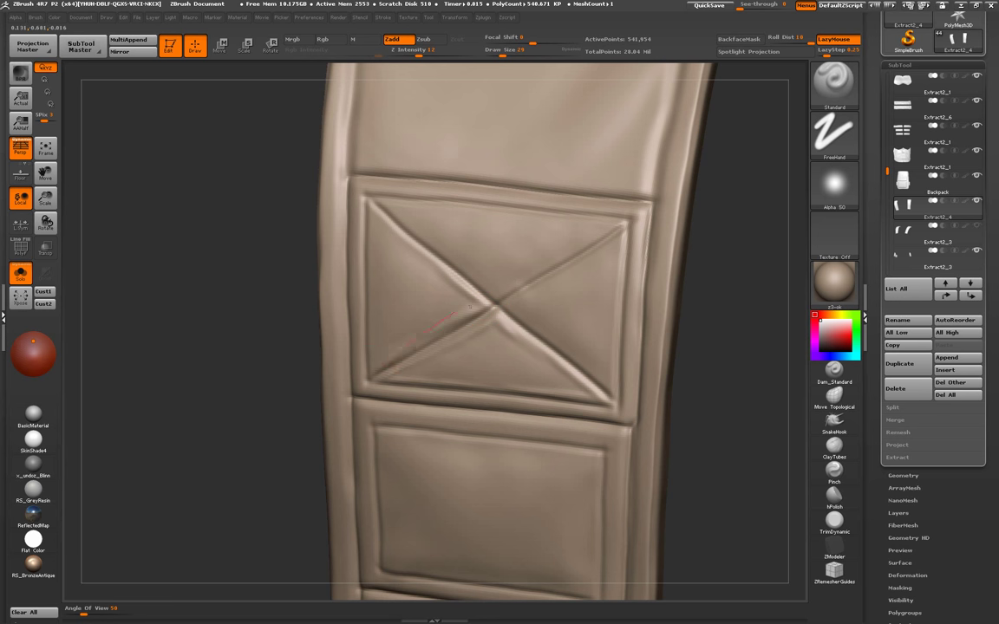
{"action": "left_click_drag", "start_coordinate": [397, 347], "coordinate": [371, 369]}
{"action": "right_click_drag", "start_coordinate": [371, 368], "coordinate": [367, 377]}
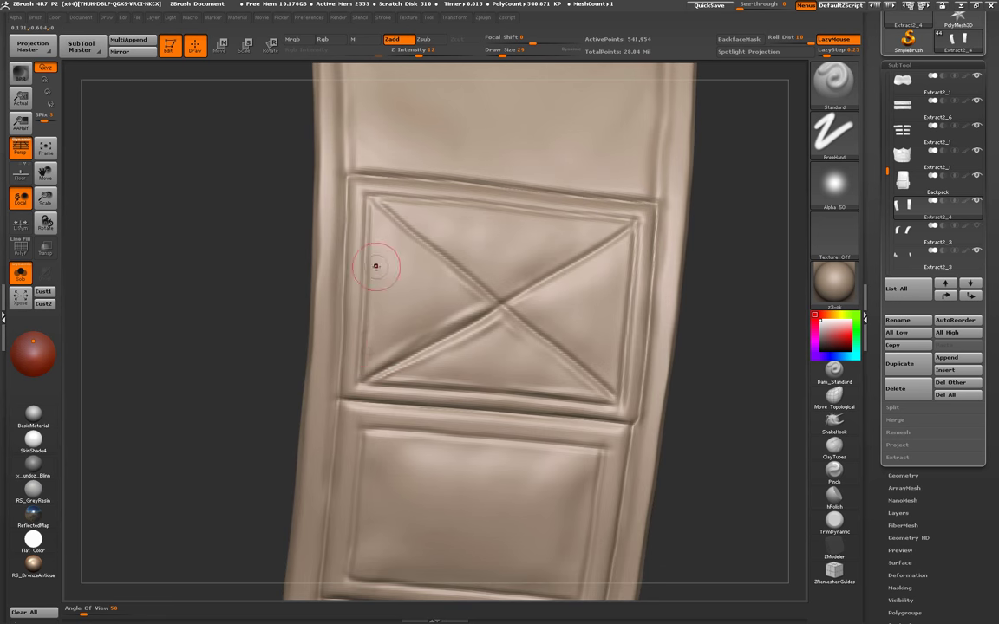
{"action": "mouse_move", "coordinate": [392, 254]}
{"action": "right_mouse_down"}
{"action": "mouse_move", "coordinate": [407, 254]}
{"action": "mouse_move", "coordinate": [383, 223]}
{"action": "mouse_move", "coordinate": [279, 256]}
{"action": "right_mouse_up"}
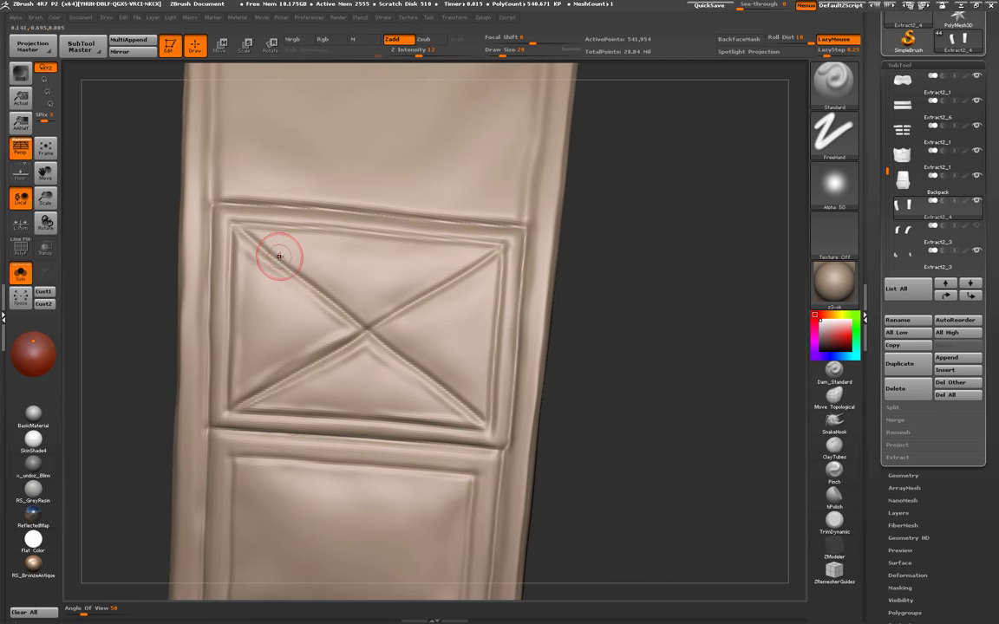
{"action": "left_click_drag", "start_coordinate": [256, 230], "coordinate": [343, 302]}
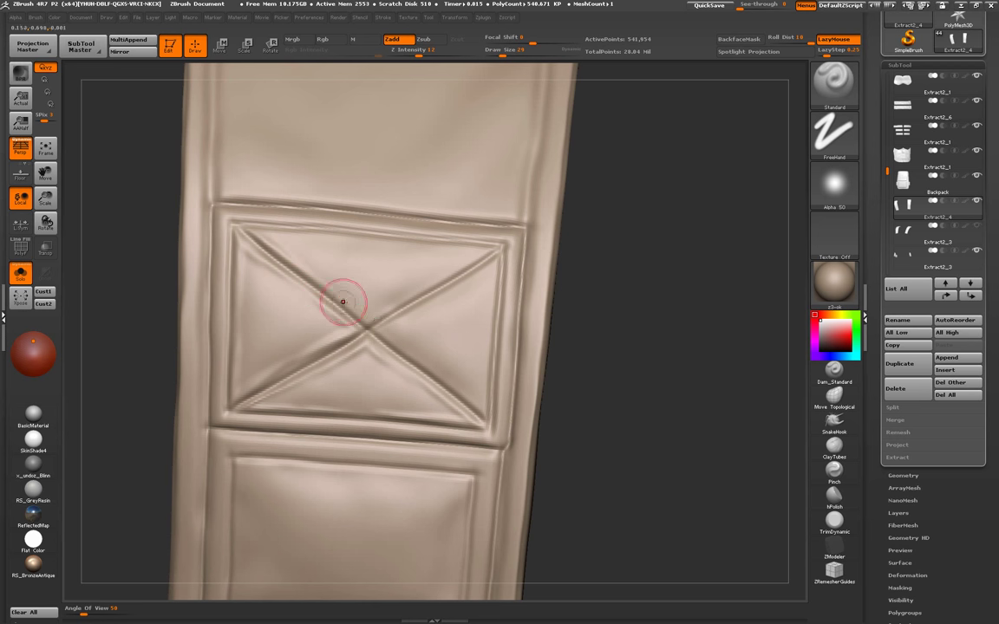
{"action": "right_click_drag", "start_coordinate": [342, 302], "coordinate": [268, 235]}
{"action": "left_click_drag", "start_coordinate": [236, 224], "coordinate": [333, 267]}
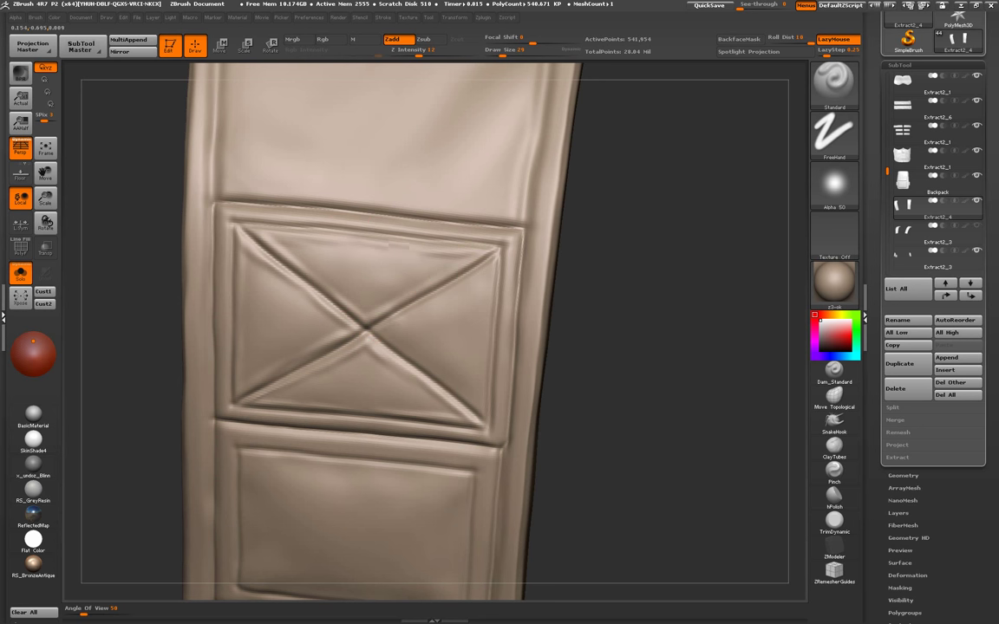
- Sculpt folds toward the X panel's upper-right corner, then view the whole strap
{"action": "mouse_move", "coordinate": [364, 328]}
{"action": "right_mouse_down", "text": "alt"}
{"action": "mouse_move", "coordinate": [349, 240]}
{"action": "mouse_move", "coordinate": [318, 247]}
{"action": "mouse_move", "coordinate": [356, 223]}
{"action": "right_mouse_up", "text": "alt"}
{"action": "left_click_drag", "start_coordinate": [356, 222], "coordinate": [407, 189]}
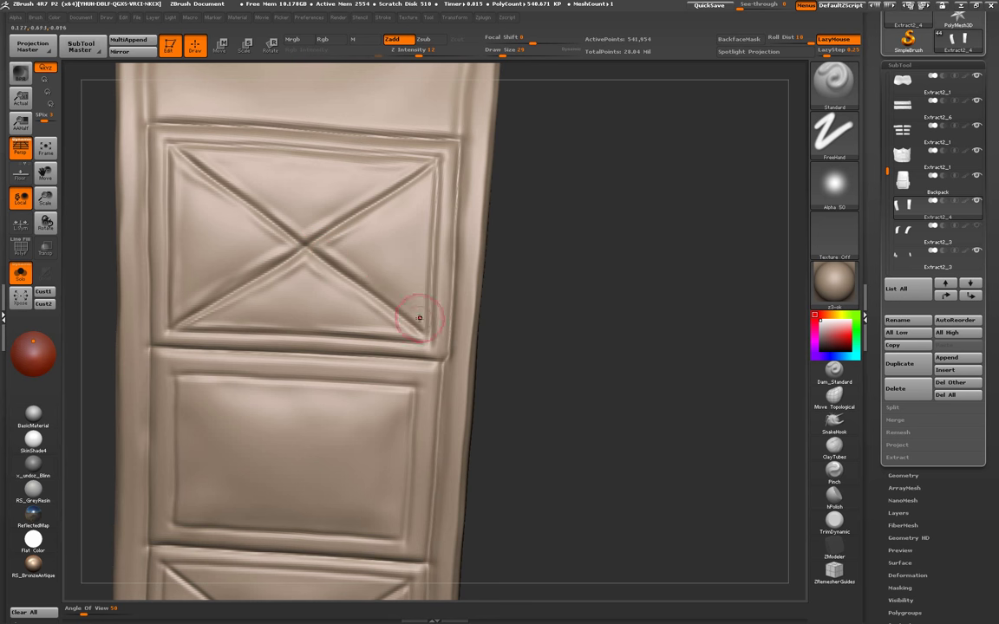
{"action": "mouse_move", "coordinate": [367, 285]}
{"action": "right_mouse_down"}
{"action": "mouse_move", "coordinate": [410, 330]}
{"action": "mouse_move", "coordinate": [418, 321]}
{"action": "right_mouse_up"}
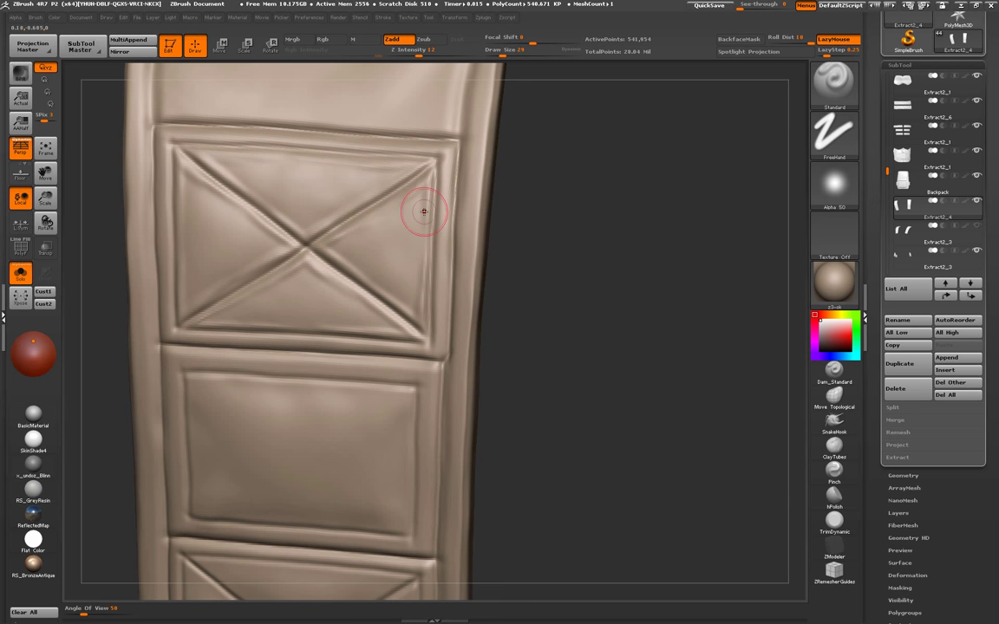
{"action": "mouse_move", "coordinate": [423, 301]}
{"action": "right_mouse_down", "text": "alt"}
{"action": "mouse_move", "coordinate": [470, 229]}
{"action": "mouse_move", "coordinate": [435, 278]}
{"action": "mouse_move", "coordinate": [367, 312]}
{"action": "mouse_move", "coordinate": [357, 268]}
{"action": "right_mouse_up", "text": "alt"}
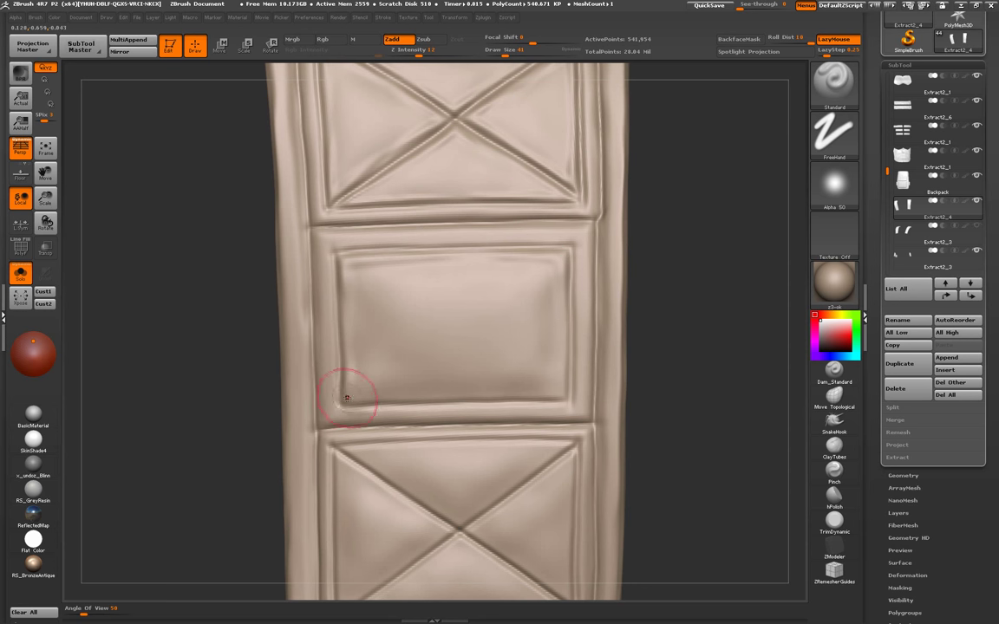
- Re-sculpt the plain panel's lower edge and upper inner edge
{"action": "left_click_drag", "start_coordinate": [382, 394], "coordinate": [520, 394]}
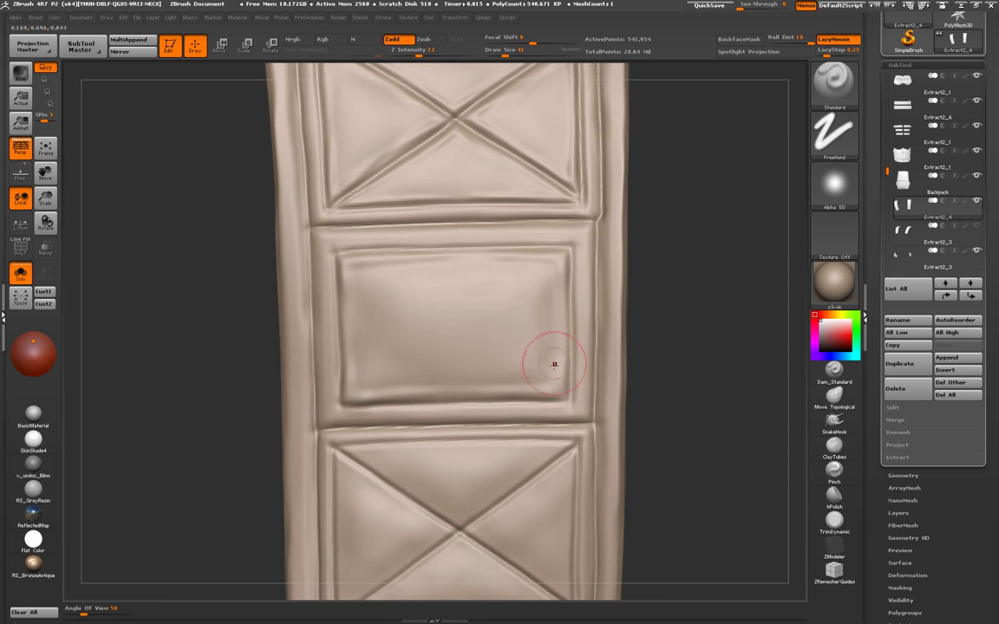
{"action": "left_click_drag", "start_coordinate": [357, 393], "coordinate": [446, 399]}
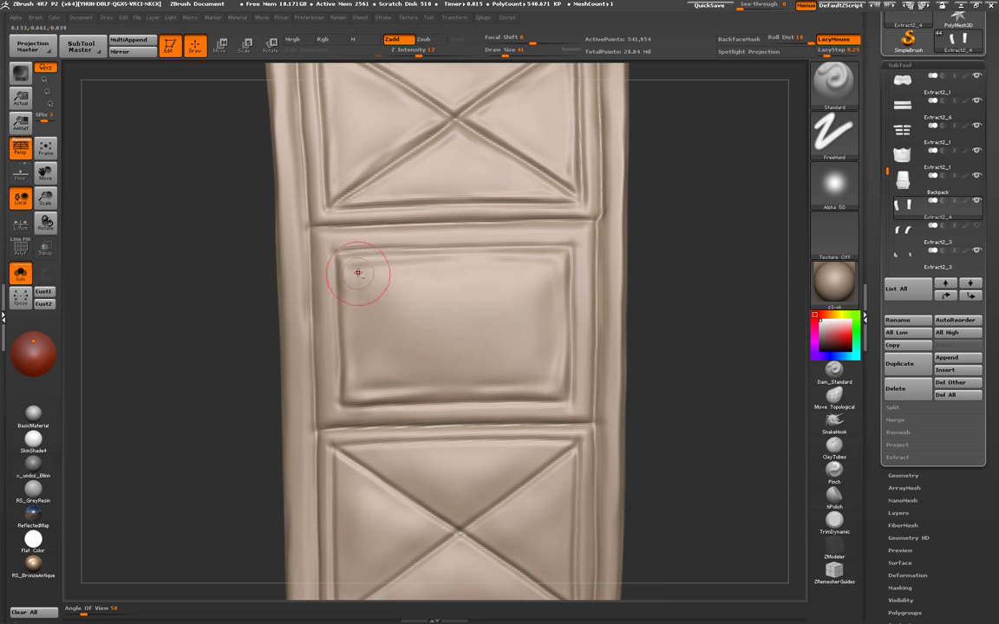
{"action": "left_click_drag", "start_coordinate": [357, 282], "coordinate": [506, 277]}
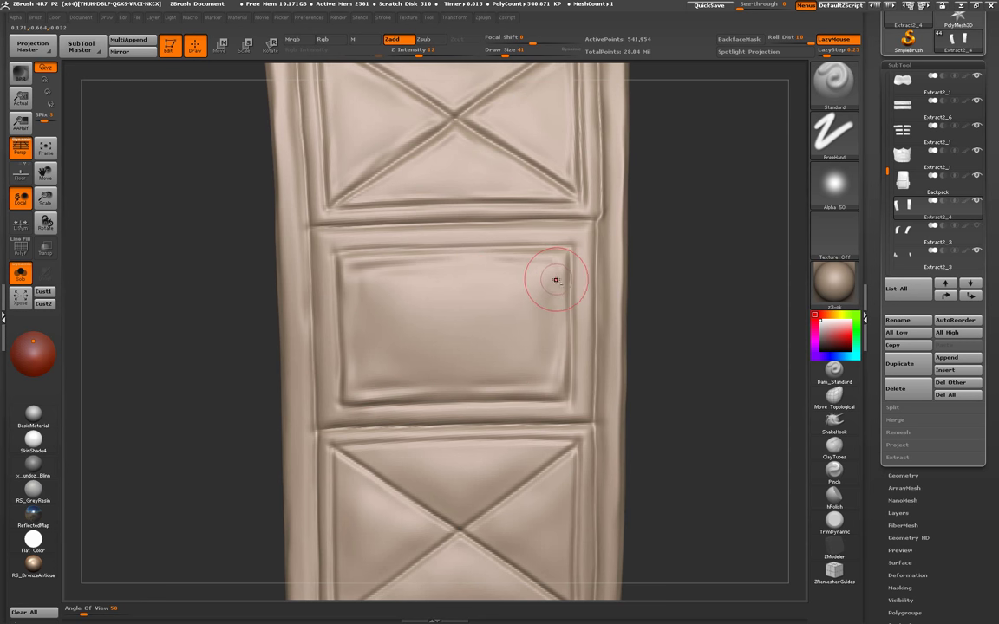
- Puff the X panel's upper-right, lower and corner sections into fuller fabric
{"action": "mouse_move", "coordinate": [523, 309]}
{"action": "left_mouse_down"}
{"action": "mouse_move", "coordinate": [499, 320]}
{"action": "mouse_move", "coordinate": [475, 356]}
{"action": "mouse_move", "coordinate": [402, 285]}
{"action": "mouse_move", "coordinate": [350, 297]}
{"action": "mouse_move", "coordinate": [361, 242]}
{"action": "left_mouse_up"}
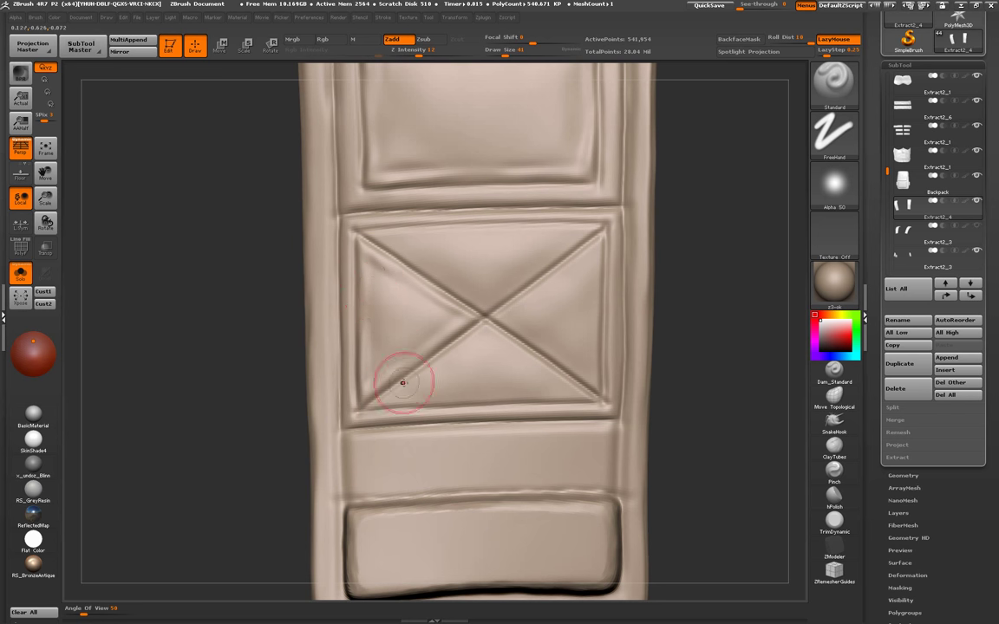
{"action": "left_click_drag", "start_coordinate": [402, 382], "coordinate": [390, 345], "text": "alt"}
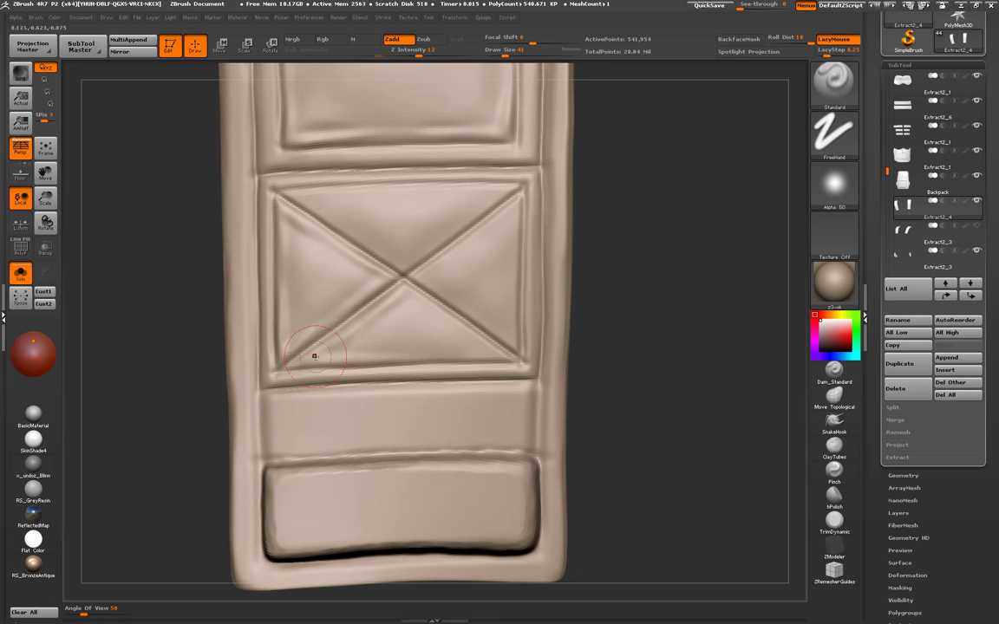
{"action": "right_click_drag", "start_coordinate": [486, 338], "coordinate": [428, 312]}
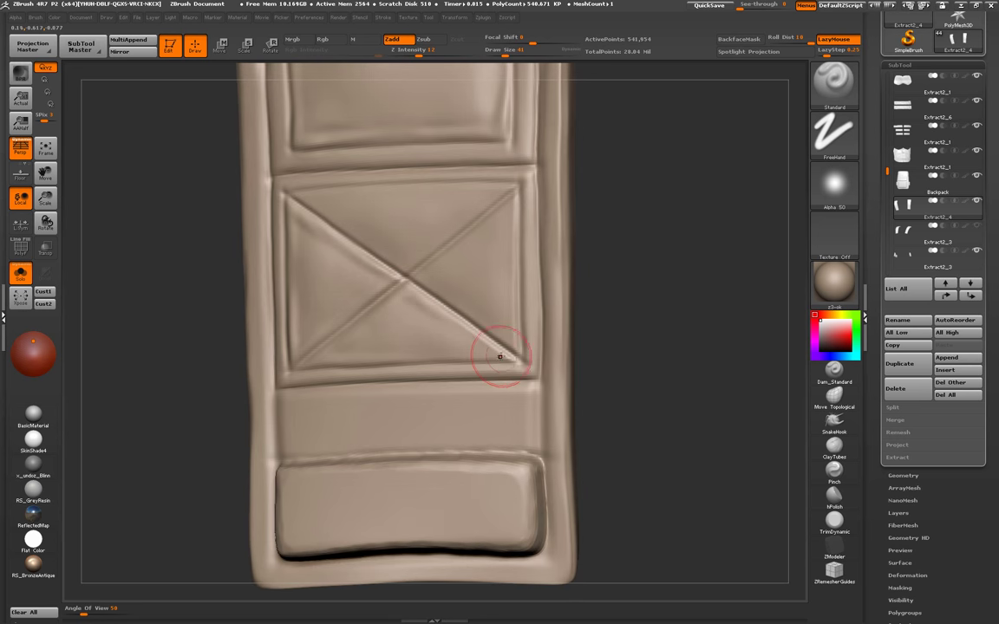
{"action": "right_click_drag", "start_coordinate": [508, 357], "coordinate": [420, 305]}
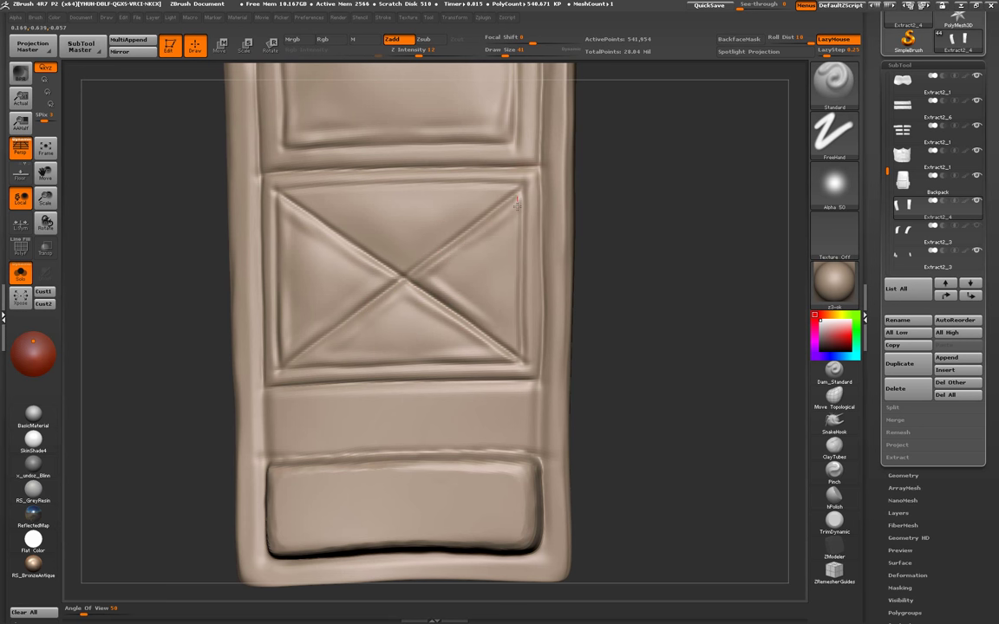
{"action": "left_click_drag", "start_coordinate": [518, 201], "coordinate": [513, 232]}
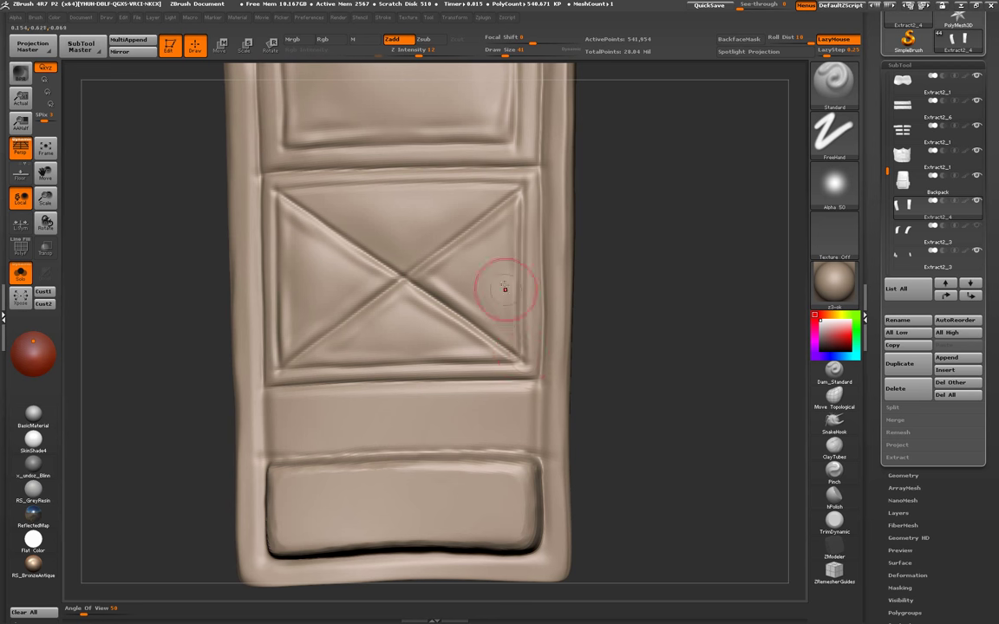
{"action": "mouse_move", "coordinate": [506, 285]}
{"action": "left_mouse_down"}
{"action": "mouse_move", "coordinate": [417, 348]}
{"action": "mouse_move", "coordinate": [550, 292]}
{"action": "mouse_move", "coordinate": [446, 351]}
{"action": "mouse_move", "coordinate": [457, 381]}
{"action": "mouse_move", "coordinate": [436, 349]}
{"action": "left_mouse_up"}
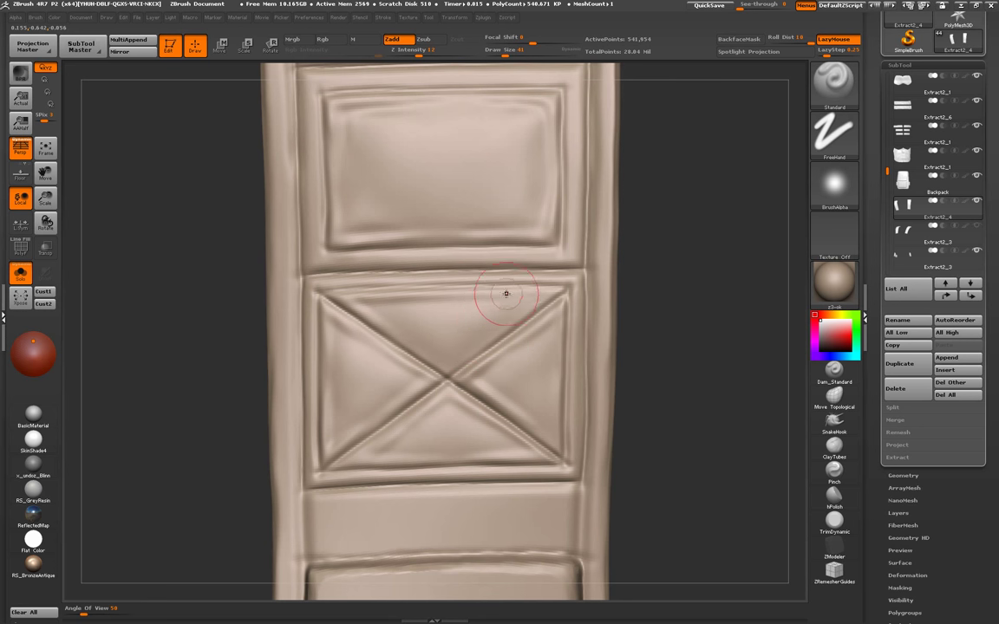
{"action": "left_click_drag", "start_coordinate": [502, 289], "coordinate": [546, 297]}
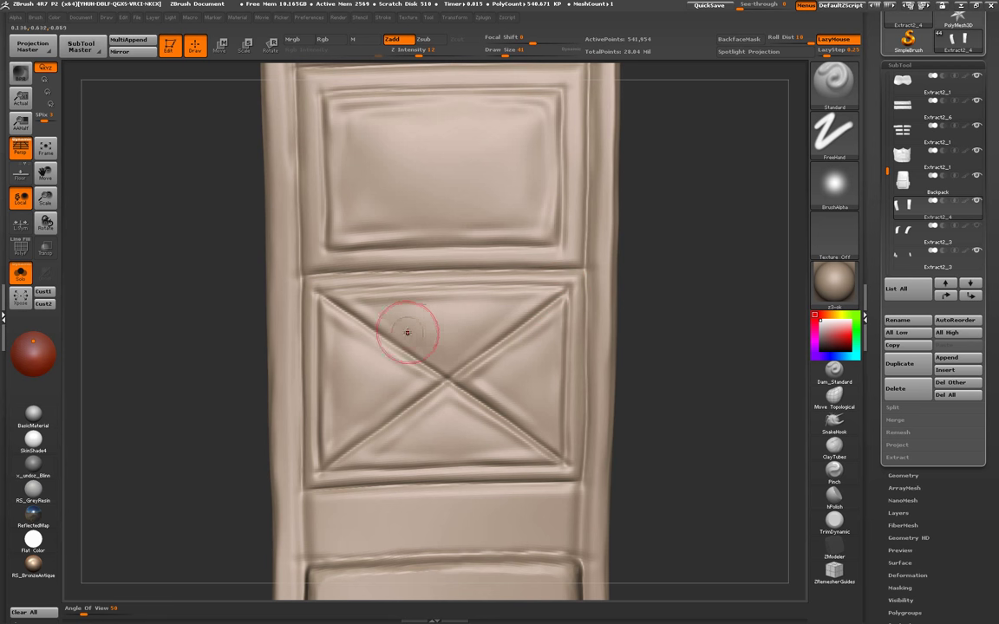
{"action": "left_click_drag", "start_coordinate": [424, 356], "coordinate": [453, 376]}
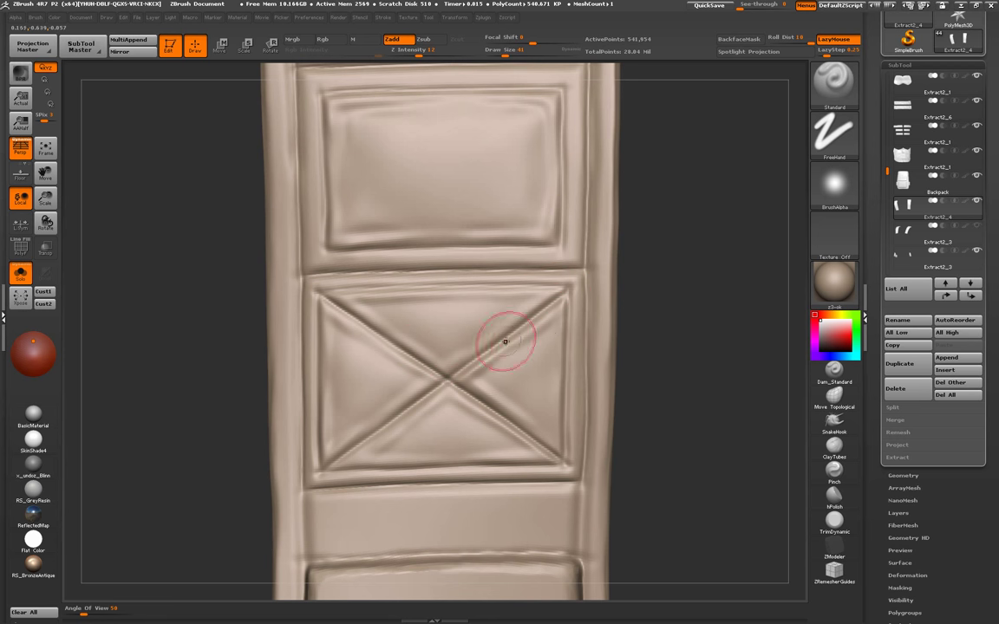
{"action": "mouse_move", "coordinate": [624, 338]}
{"action": "left_mouse_down"}
{"action": "mouse_move", "coordinate": [585, 367]}
{"action": "mouse_move", "coordinate": [537, 308]}
{"action": "left_mouse_up"}
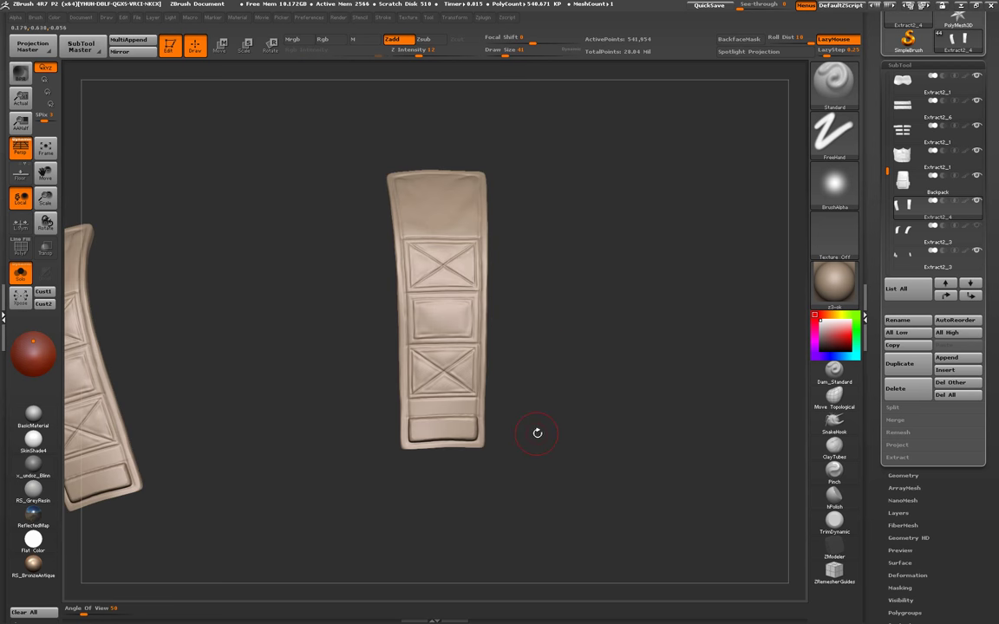
- Sculpt fabric wrinkles into the strap's plain upper section
{"action": "mouse_move", "coordinate": [536, 432]}
{"action": "left_mouse_down"}
{"action": "mouse_move", "coordinate": [424, 460]}
{"action": "mouse_move", "coordinate": [392, 423]}
{"action": "left_mouse_up"}
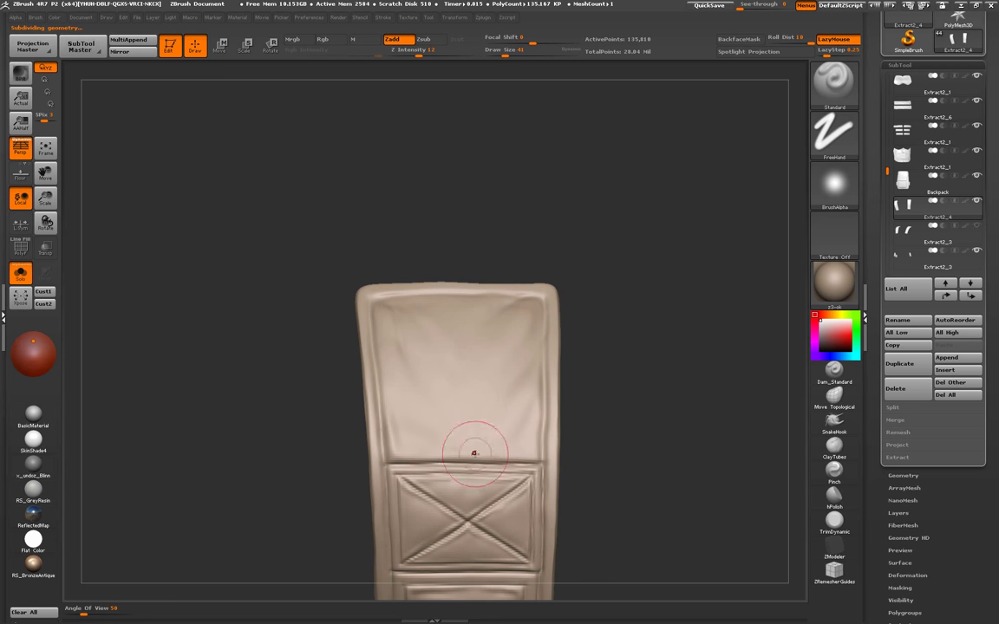
{"action": "mouse_move", "coordinate": [539, 362]}
{"action": "left_mouse_down"}
{"action": "mouse_move", "coordinate": [493, 383]}
{"action": "mouse_move", "coordinate": [457, 335]}
{"action": "mouse_move", "coordinate": [424, 356]}
{"action": "mouse_move", "coordinate": [419, 340]}
{"action": "mouse_move", "coordinate": [591, 329]}
{"action": "mouse_move", "coordinate": [546, 330]}
{"action": "mouse_move", "coordinate": [529, 299]}
{"action": "left_mouse_up"}
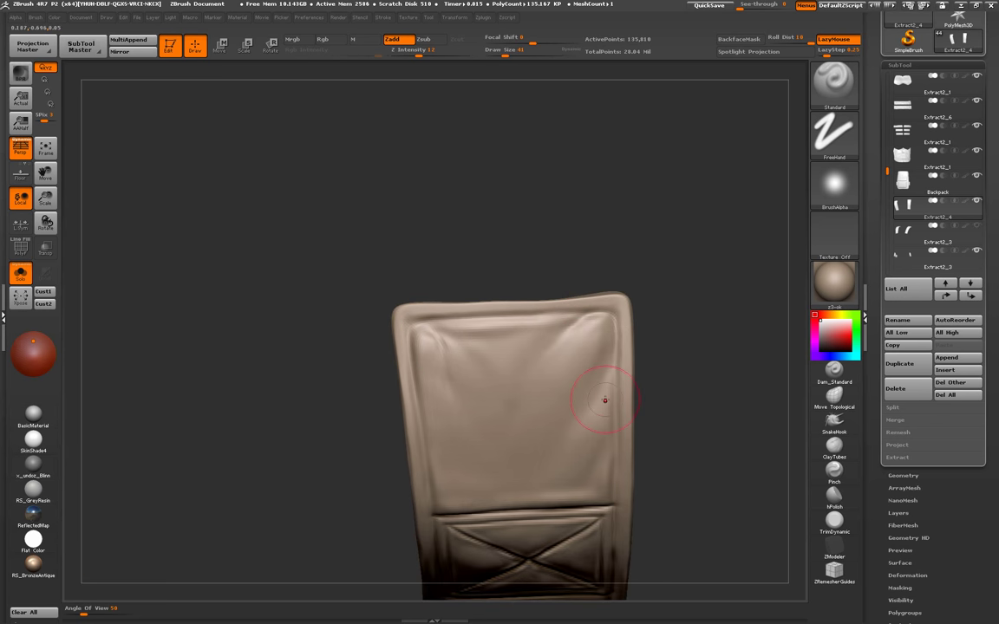
{"action": "left_click_drag", "start_coordinate": [605, 399], "coordinate": [546, 401]}
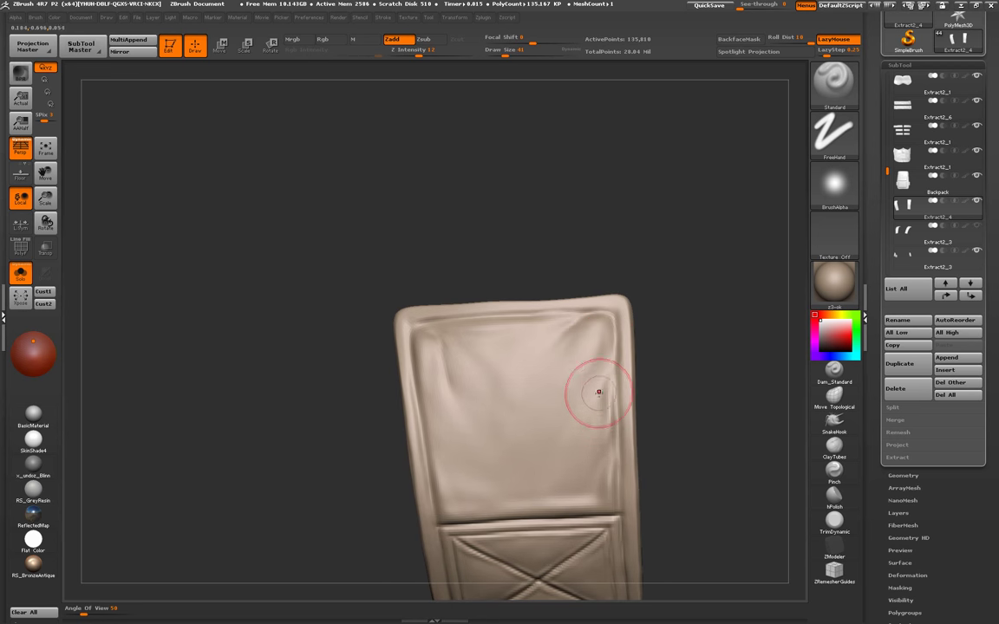
- Return to a front view and subdivide the strap to about 2.16 million polygons
{"action": "mouse_move", "coordinate": [659, 373]}
{"action": "left_mouse_down", "text": "alt"}
{"action": "mouse_move", "coordinate": [535, 292]}
{"action": "mouse_move", "coordinate": [538, 254]}
{"action": "mouse_move", "coordinate": [554, 285]}
{"action": "mouse_move", "coordinate": [537, 260]}
{"action": "mouse_move", "coordinate": [520, 261]}
{"action": "mouse_move", "coordinate": [481, 348]}
{"action": "mouse_move", "coordinate": [374, 290]}
{"action": "mouse_move", "coordinate": [425, 320]}
{"action": "left_mouse_up", "text": "alt"}
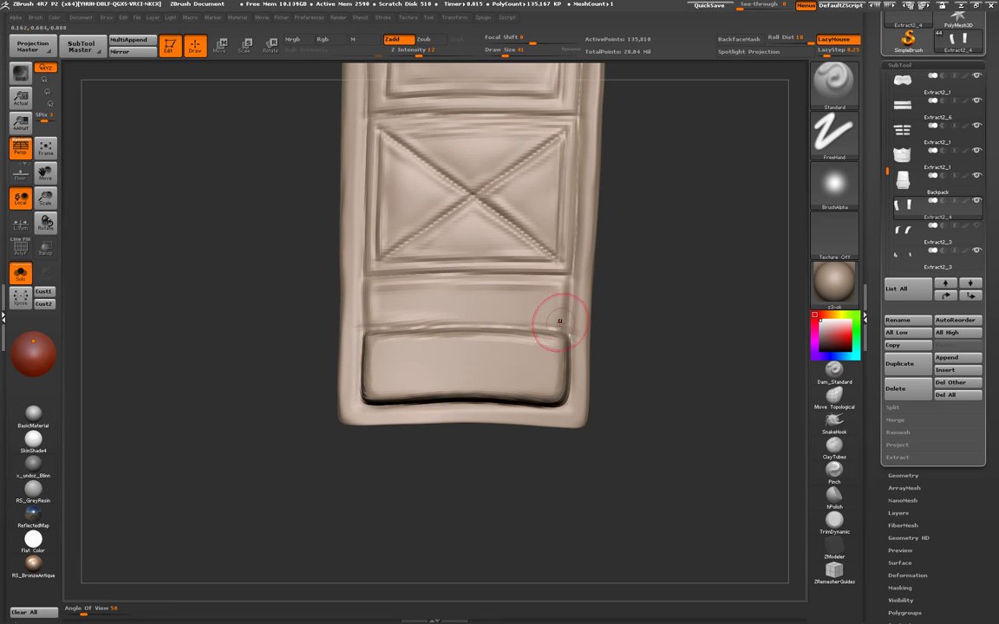
{"action": "scroll", "coordinate": [490, 334], "scroll_direction": "down", "scroll_amount": 3}
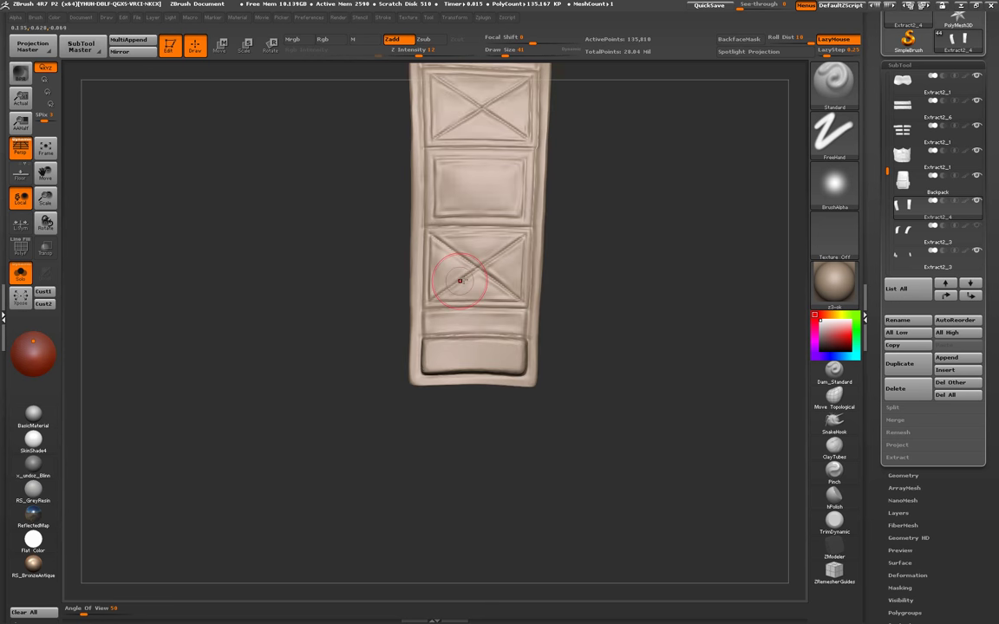
{"action": "left_click_drag", "start_coordinate": [533, 334], "coordinate": [549, 349]}
{"action": "key", "text": "ctrl+d"}
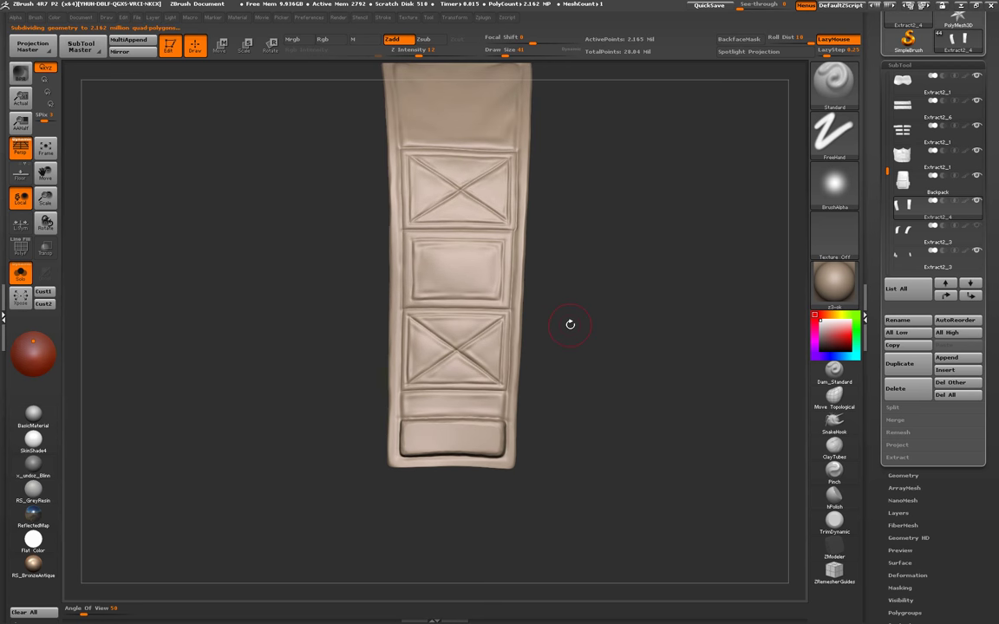
{"action": "left_click_drag", "start_coordinate": [571, 285], "coordinate": [577, 322]}
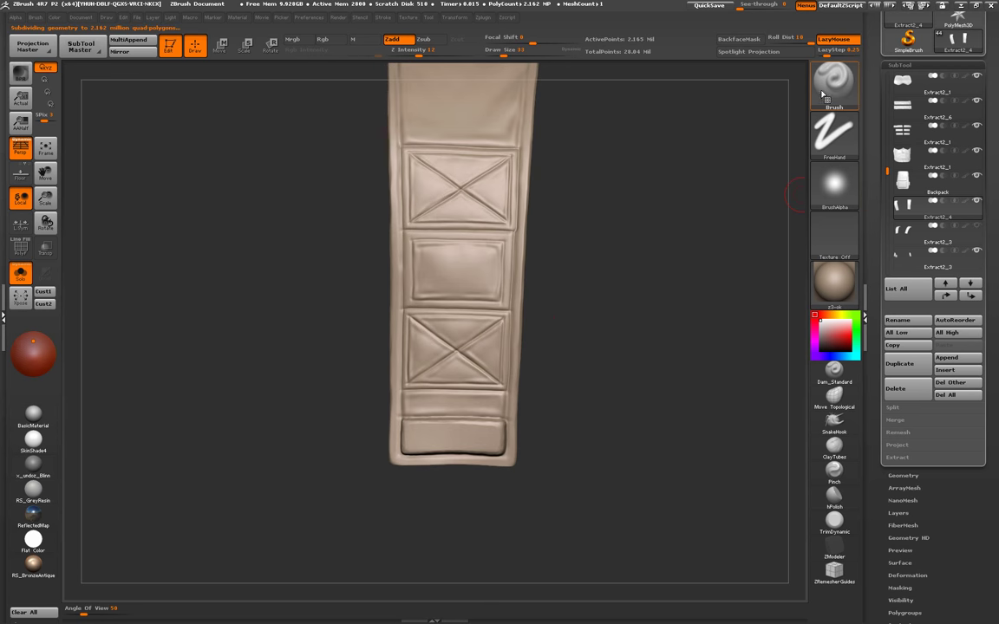
- Switch to the StitchBasic brush and try a stitch row across the upper X panel, then undo it
{"action": "left_click", "coordinate": [835, 94]}
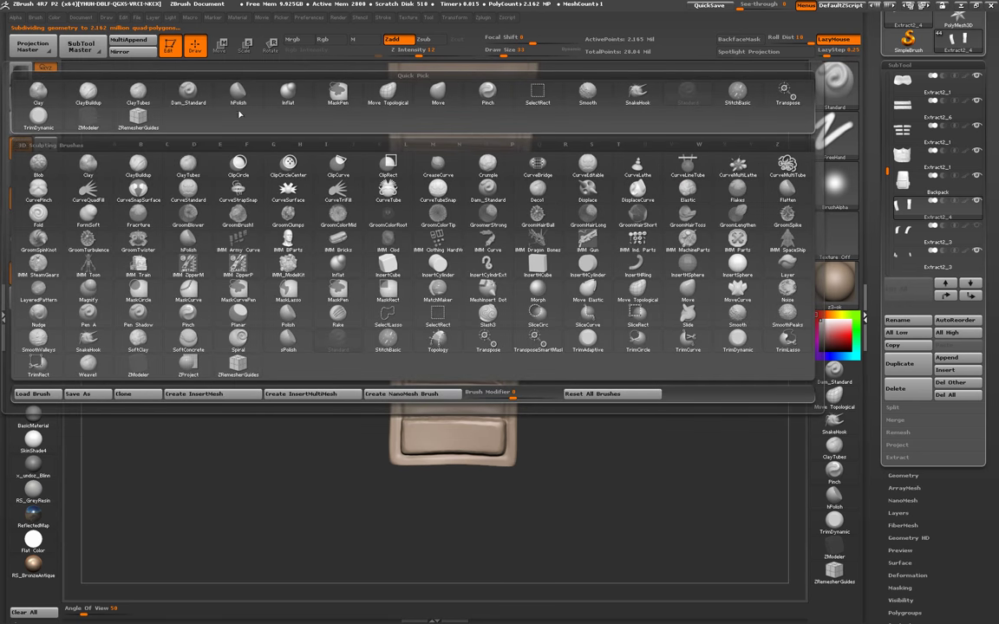
{"action": "key", "text": "s"}
{"action": "key", "text": "t"}
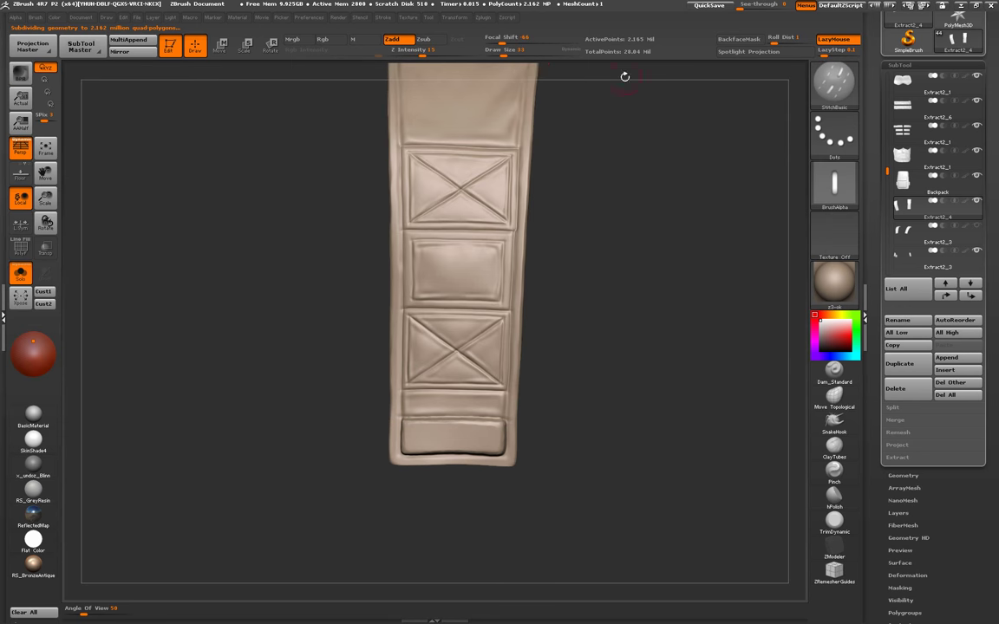
{"action": "left_click", "coordinate": [116, 19]}
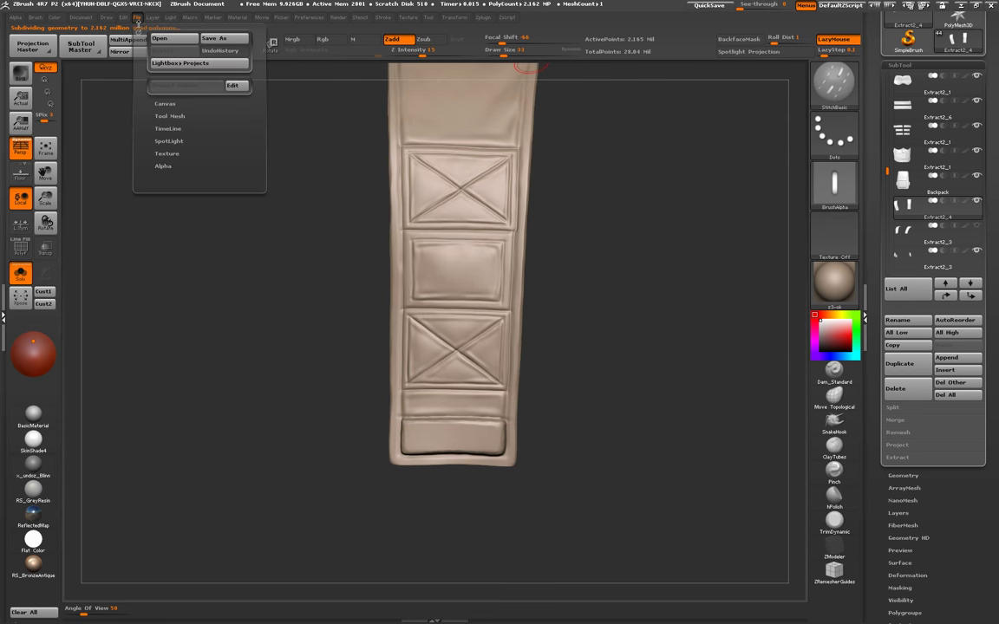
{"action": "left_click_drag", "start_coordinate": [282, 113], "coordinate": [330, 226]}
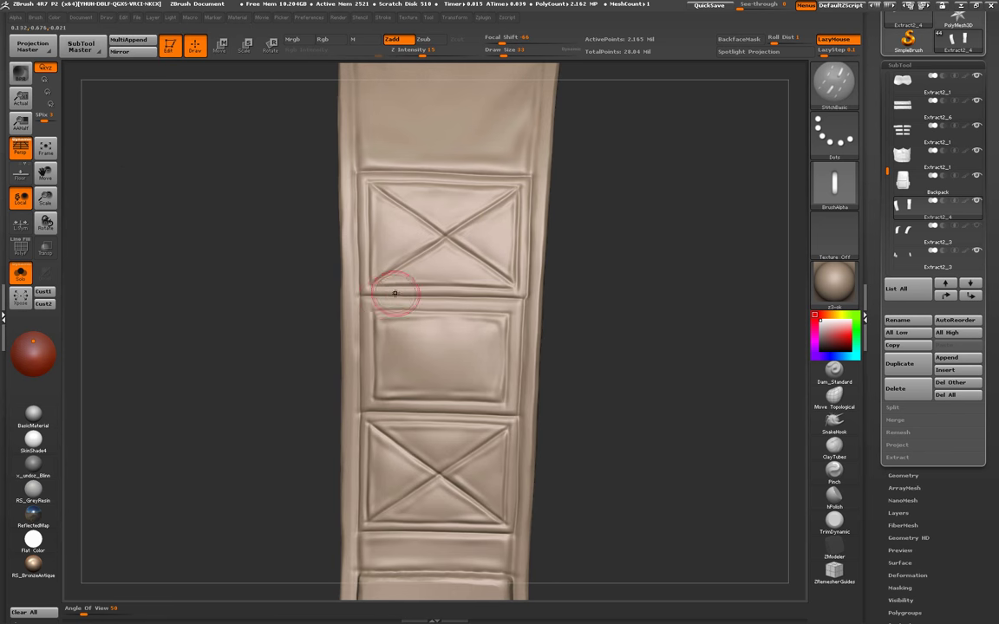
{"action": "left_click_drag", "start_coordinate": [390, 290], "coordinate": [483, 238]}
{"action": "key", "text": "ctrl+z"}
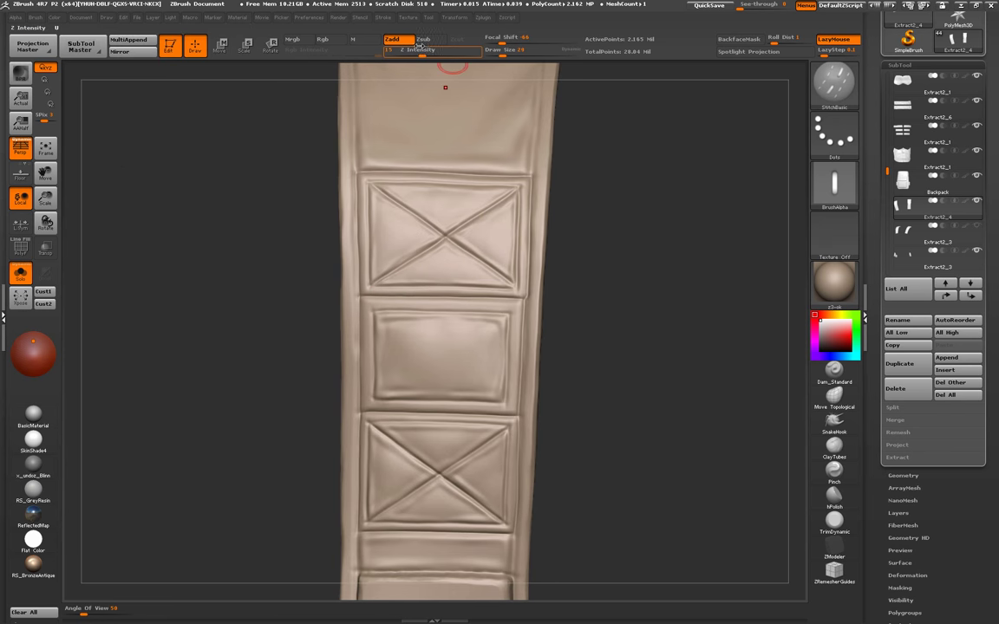
- Show the rest of the backpack around the strap and undo a stray stitch stroke
{"action": "scroll", "coordinate": [357, 251], "scroll_direction": "up", "scroll_amount": 3}
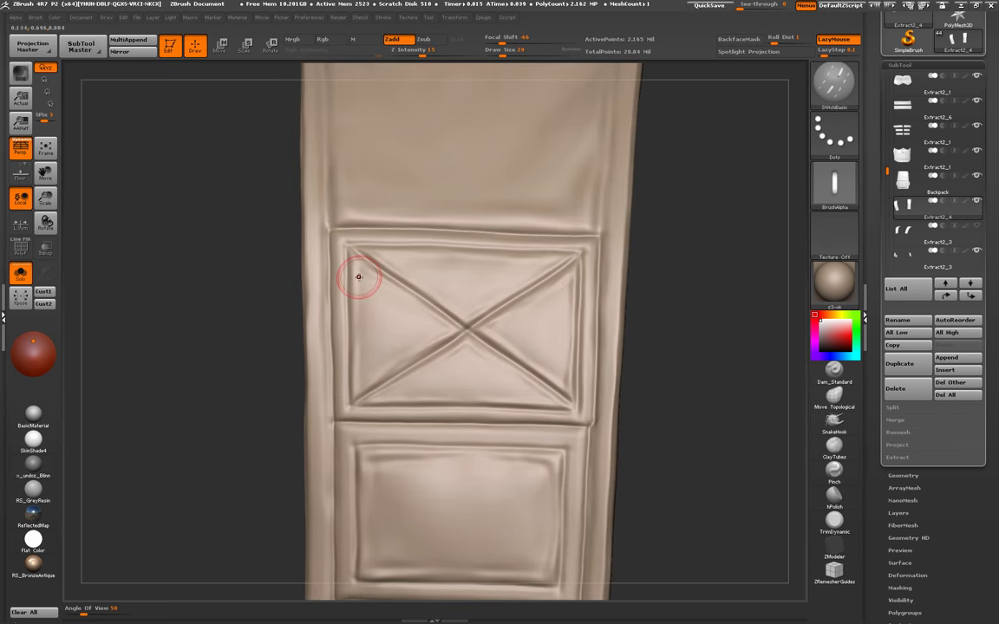
{"action": "key", "text": "shift+s"}
{"action": "scroll", "coordinate": [360, 286], "scroll_direction": "down", "scroll_amount": 3}
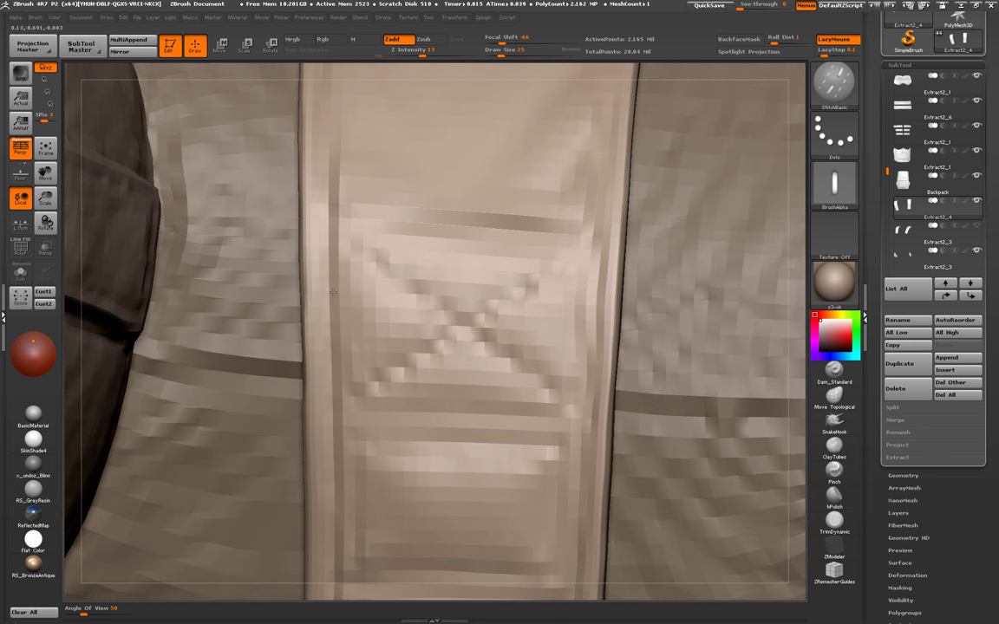
{"action": "scroll", "coordinate": [361, 316], "scroll_direction": "up", "scroll_amount": 1}
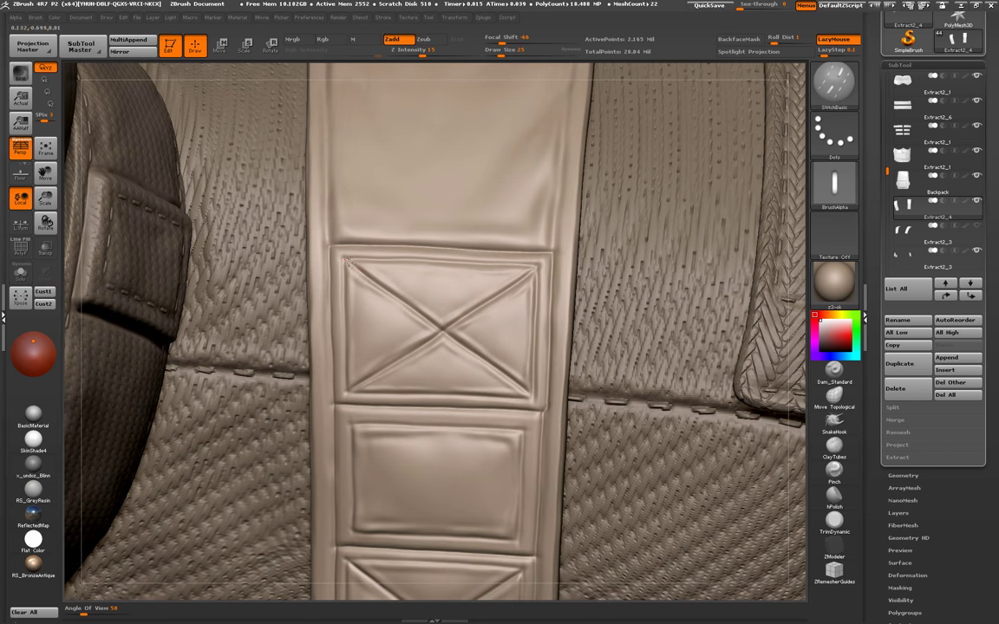
{"action": "left_click_drag", "start_coordinate": [416, 317], "coordinate": [409, 310]}
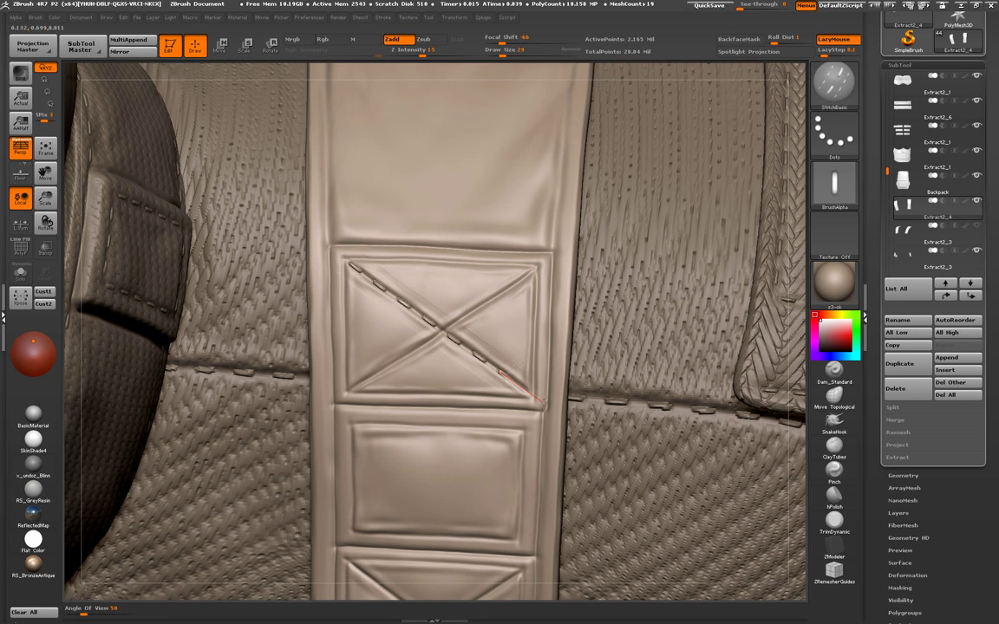
{"action": "key", "text": "ctrl+z"}
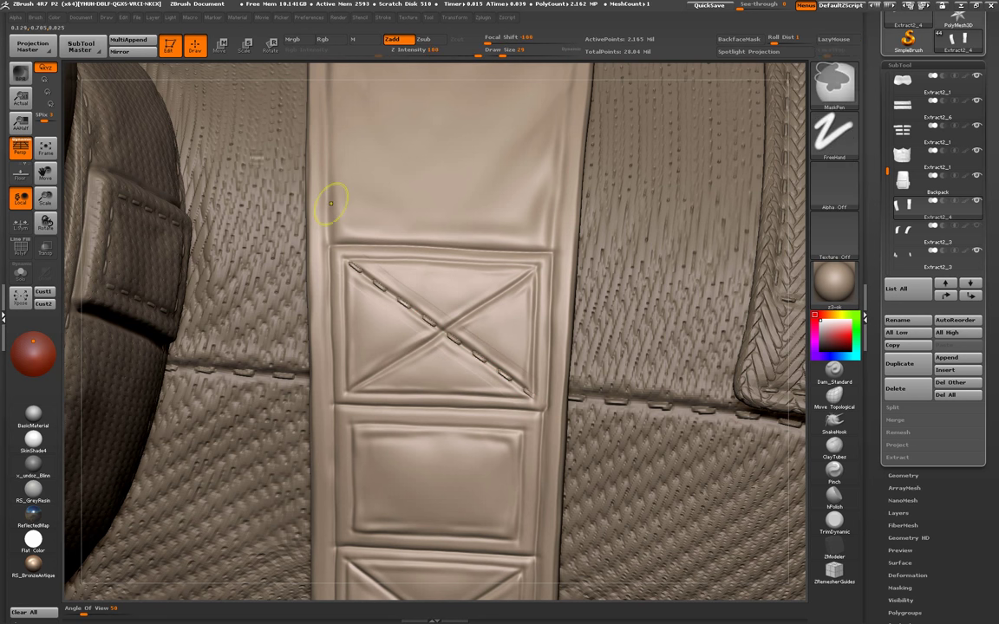
- Adjust the stitch alpha in Alpha > Modify and test stitches on the X's upper-left arm
{"action": "left_click", "coordinate": [16, 18]}
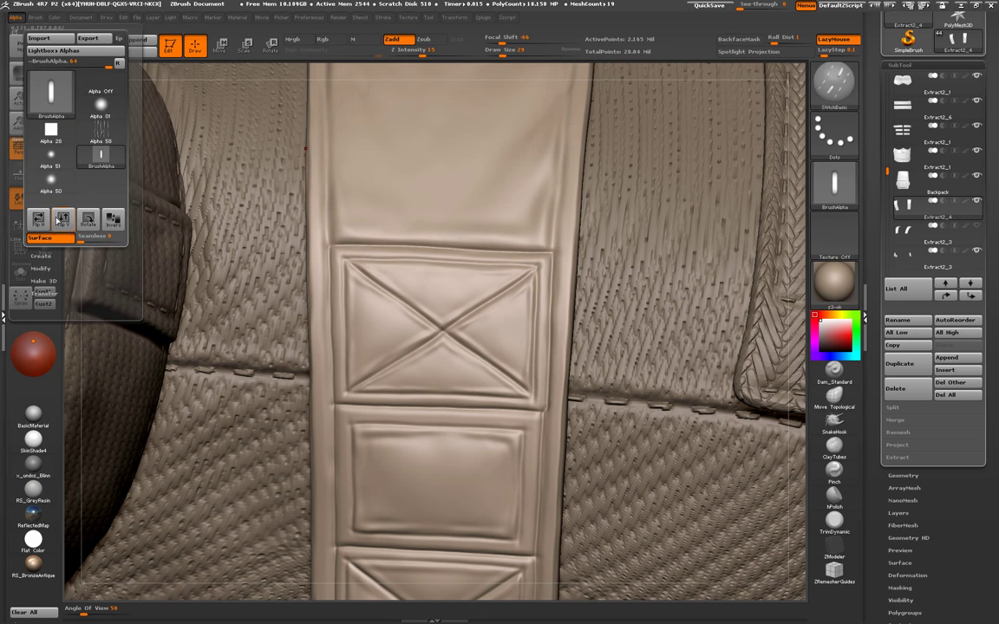
{"action": "left_click", "coordinate": [42, 269]}
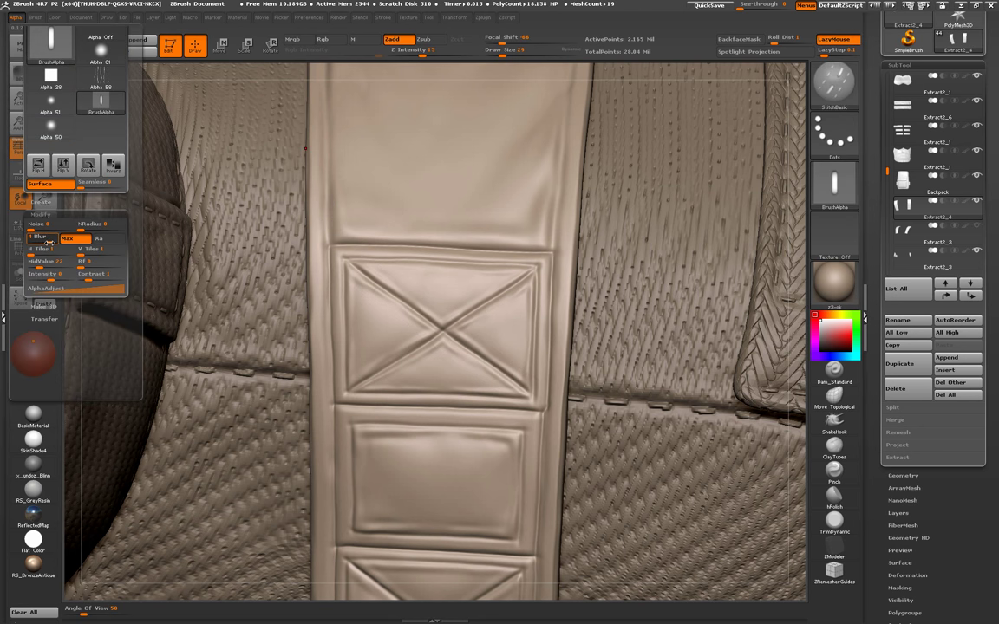
{"action": "left_click_drag", "start_coordinate": [350, 262], "coordinate": [405, 305]}
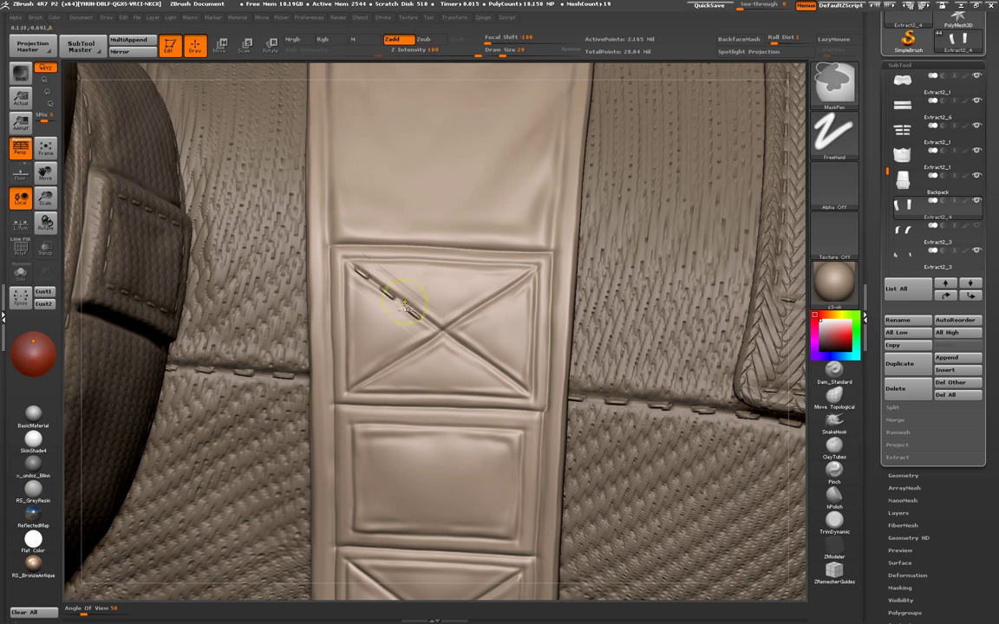
{"action": "key", "text": "ctrl+z"}
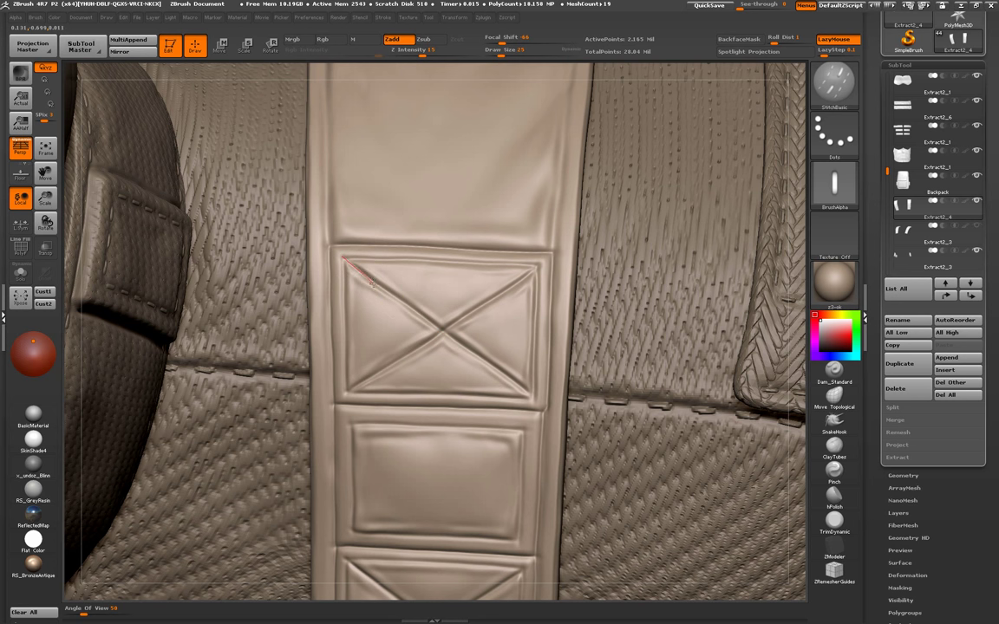
{"action": "key", "text": "ctrl+z"}
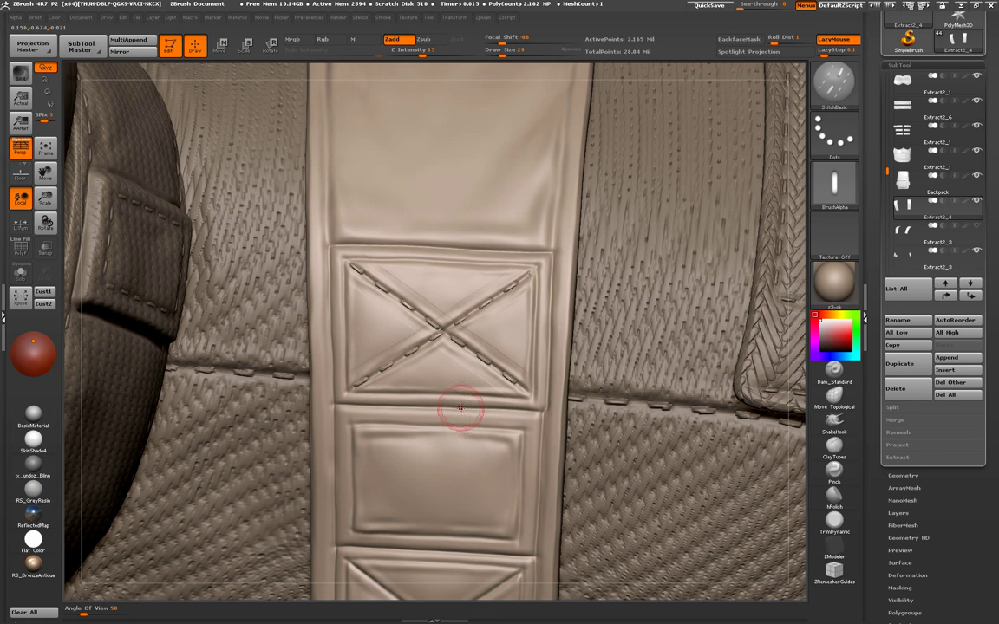
{"action": "mouse_move", "coordinate": [464, 402]}
{"action": "right_mouse_down", "text": "ctrl"}
{"action": "mouse_move", "coordinate": [427, 246]}
{"action": "mouse_move", "coordinate": [375, 232]}
{"action": "mouse_move", "coordinate": [334, 285]}
{"action": "right_mouse_up", "text": "ctrl"}
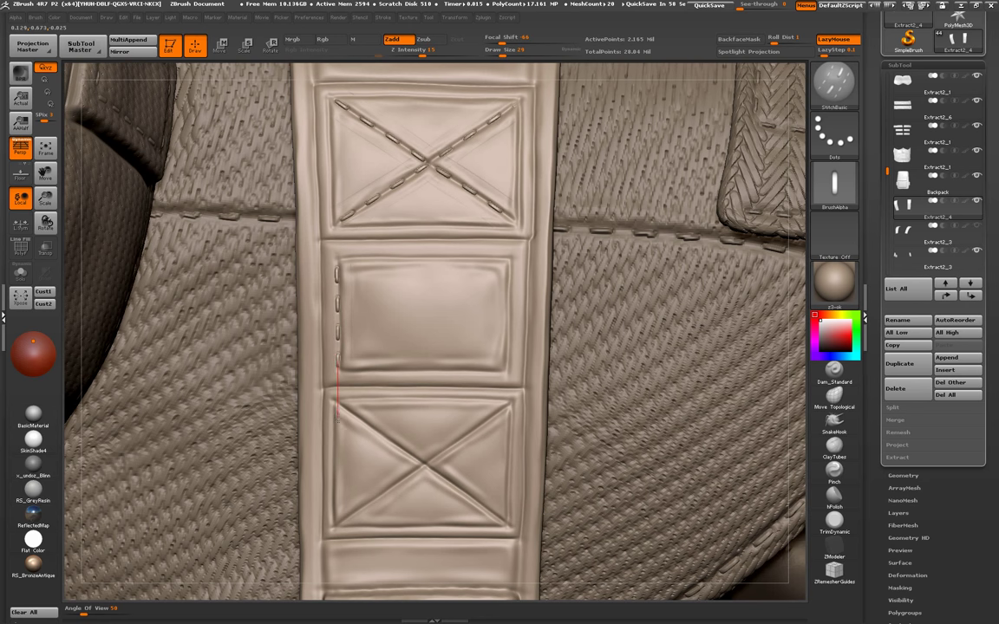
- Finish the pocket's left-edge stitches and add stitch rows along its top and right edges
{"action": "left_click_drag", "start_coordinate": [337, 423], "coordinate": [338, 407]}
{"action": "left_click_drag", "start_coordinate": [340, 257], "coordinate": [363, 259]}
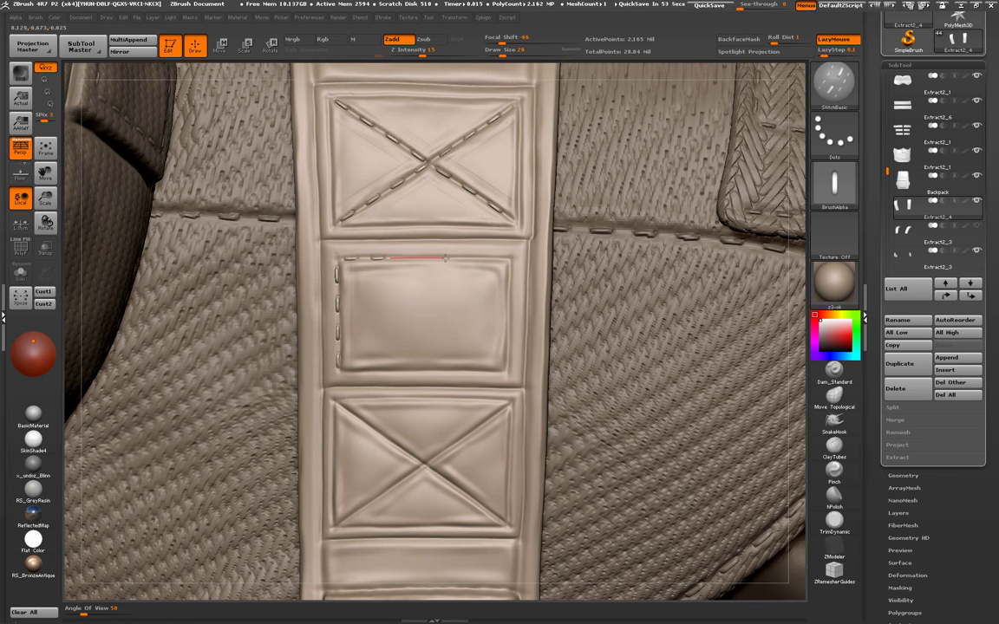
{"action": "left_click_drag", "start_coordinate": [526, 258], "coordinate": [417, 285]}
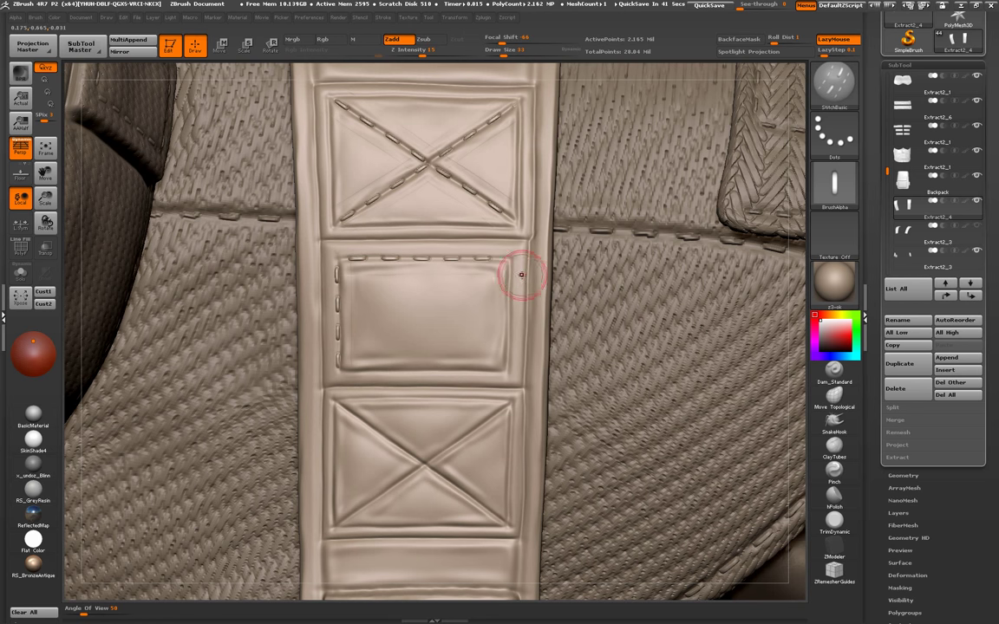
{"action": "left_click_drag", "start_coordinate": [509, 258], "coordinate": [509, 279]}
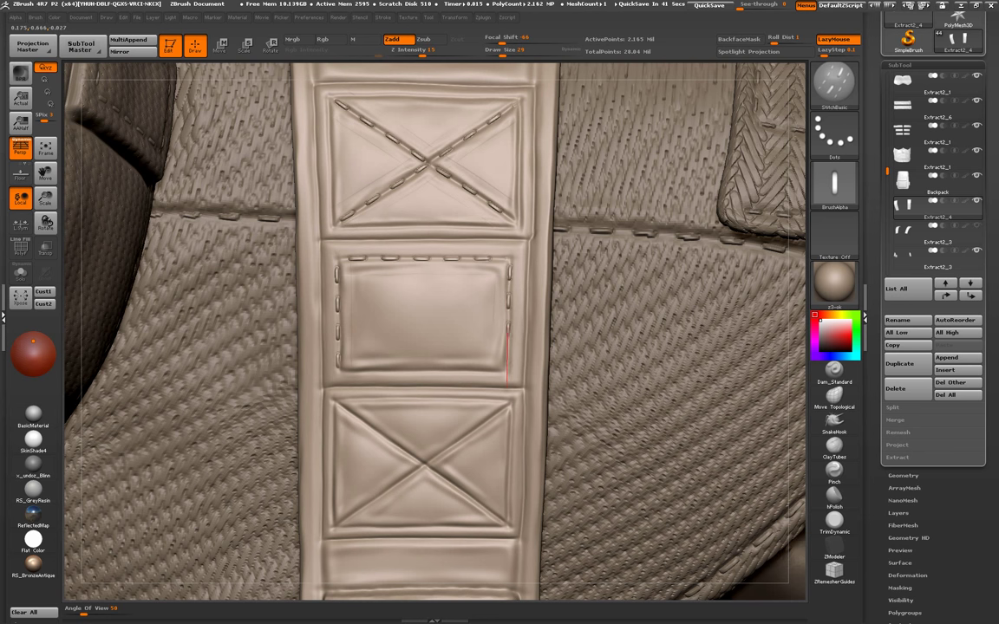
{"action": "left_click_drag", "start_coordinate": [509, 416], "coordinate": [485, 363]}
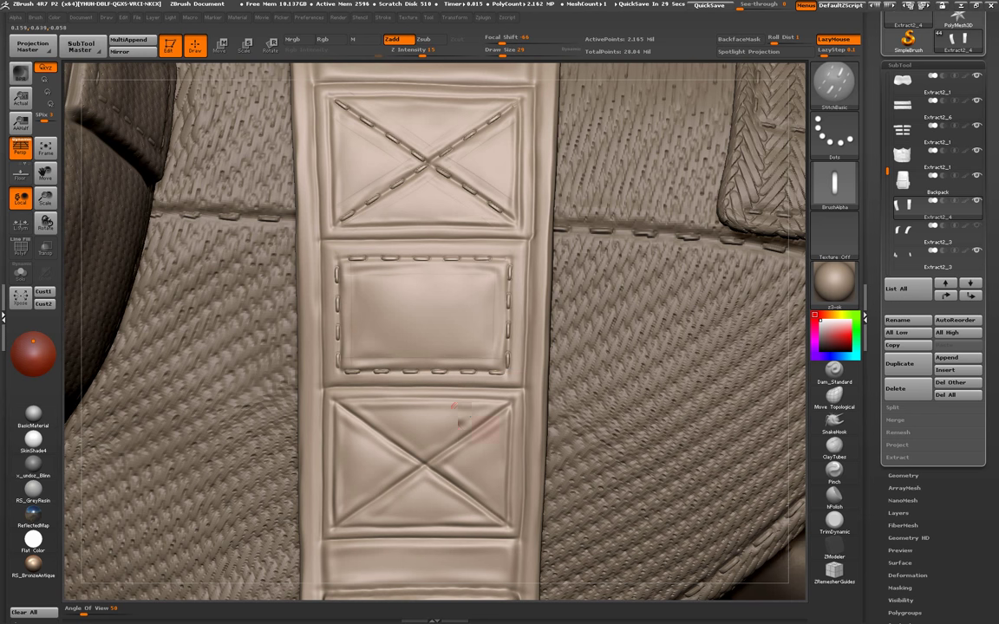
{"action": "right_click_drag", "start_coordinate": [424, 457], "coordinate": [396, 322], "text": "alt"}
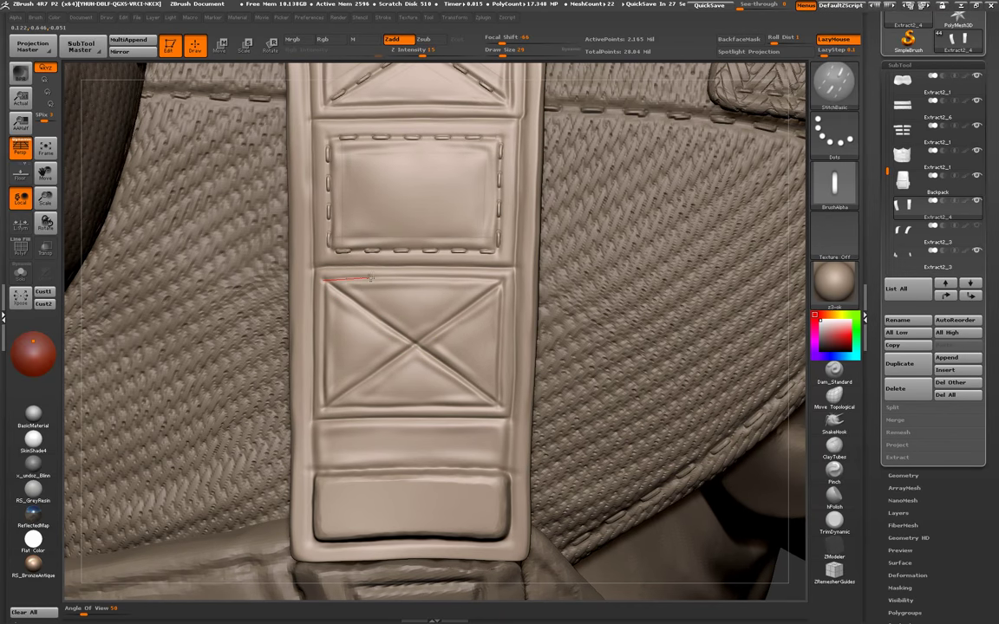
- Enlarge the stitch brush and stitch the X panel's top, bottom and right edges
{"action": "key", "text": "bracketright"}
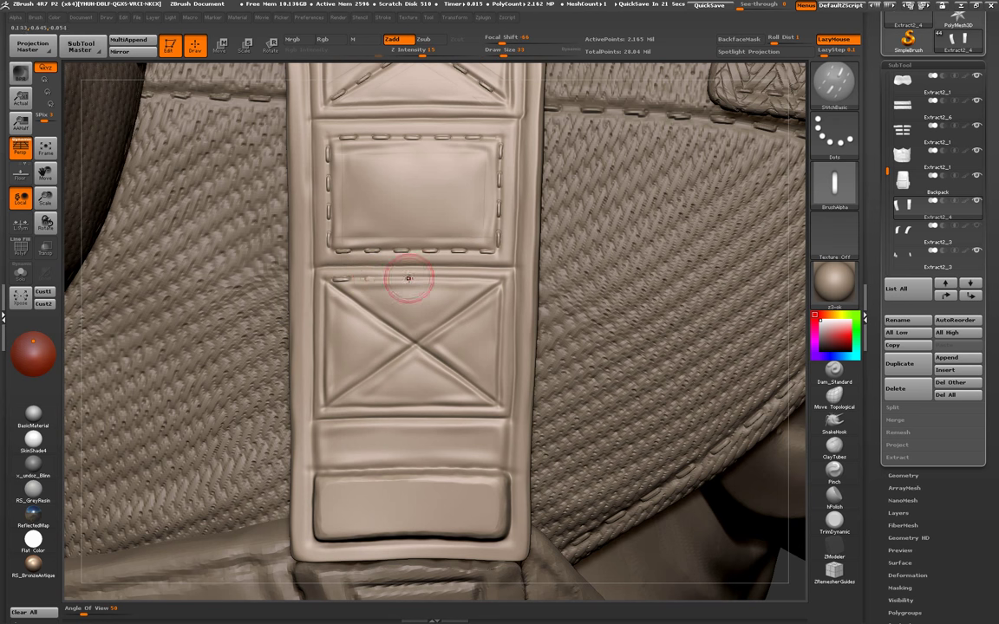
{"action": "left_click_drag", "start_coordinate": [327, 280], "coordinate": [349, 279]}
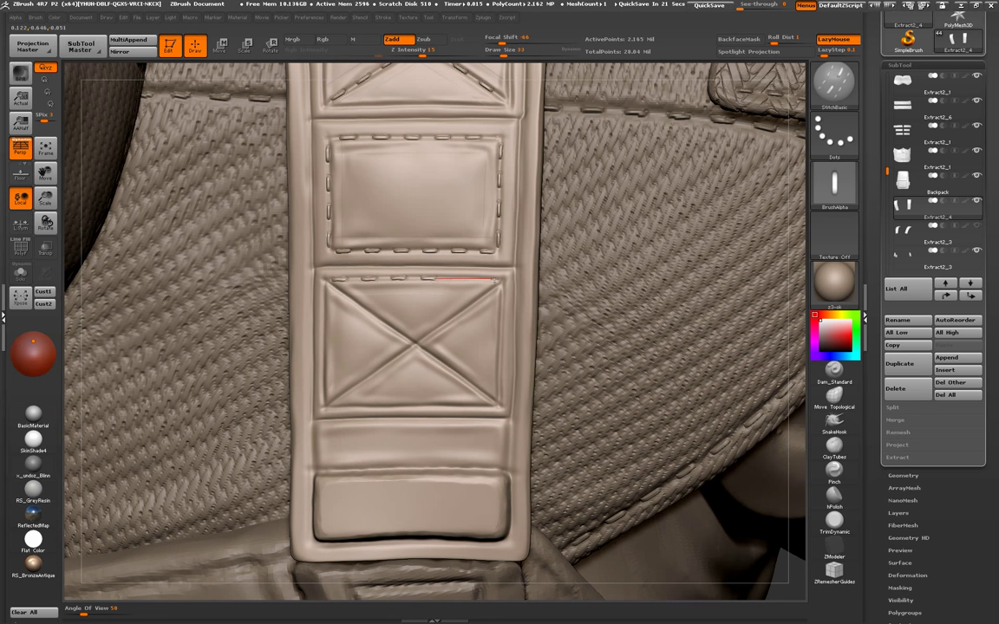
{"action": "left_click_drag", "start_coordinate": [539, 280], "coordinate": [542, 280]}
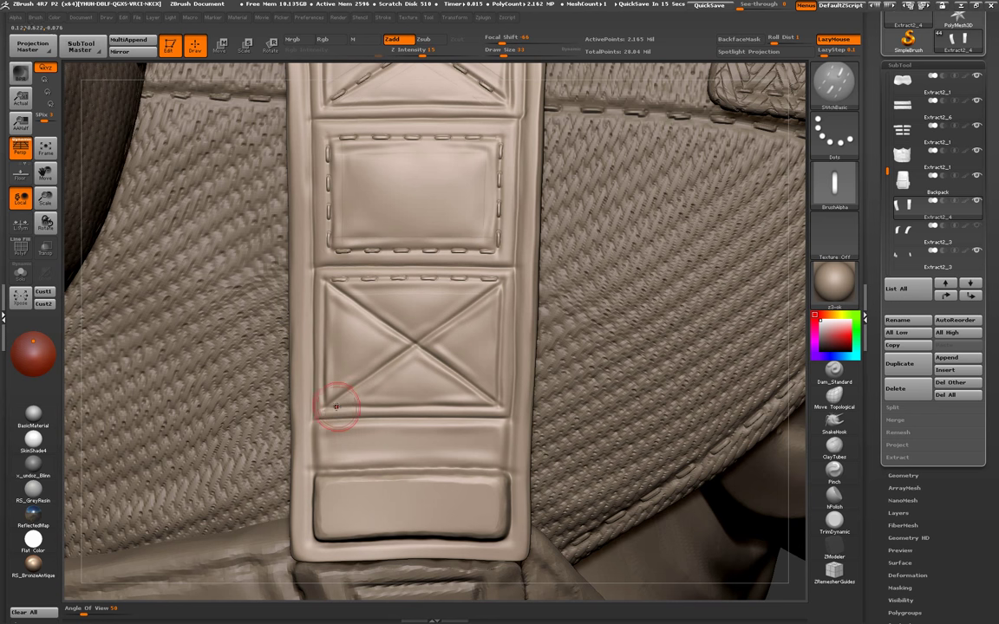
{"action": "left_click_drag", "start_coordinate": [325, 406], "coordinate": [359, 407]}
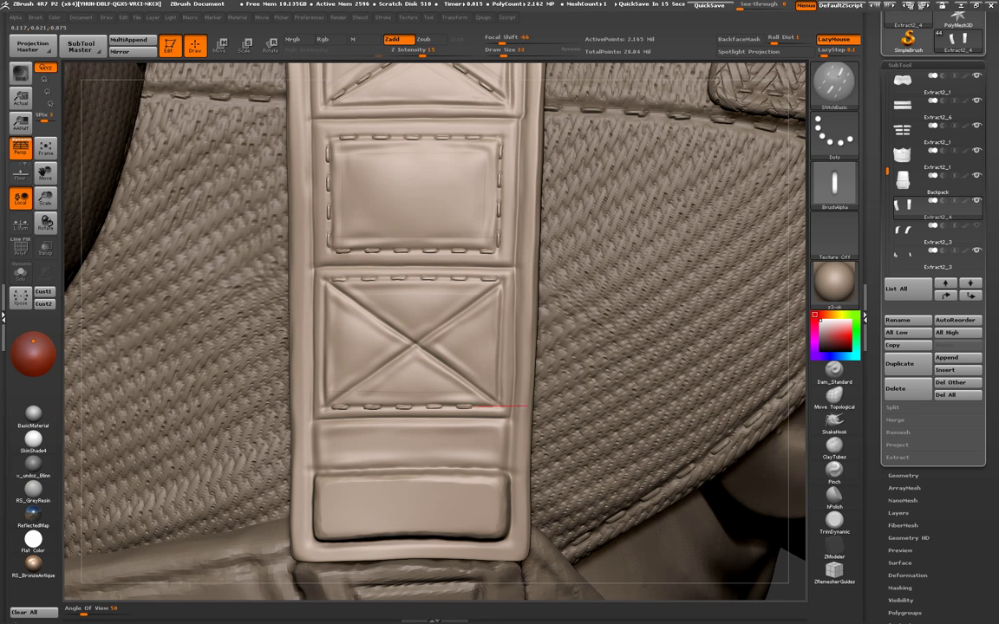
{"action": "left_click_drag", "start_coordinate": [526, 406], "coordinate": [526, 406]}
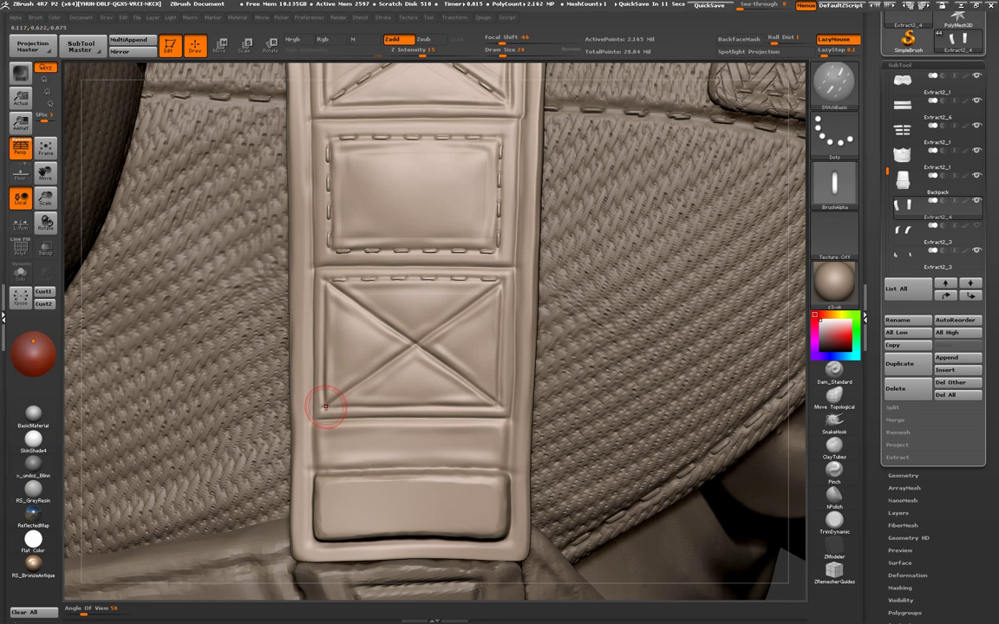
{"action": "left_click_drag", "start_coordinate": [325, 406], "coordinate": [364, 407]}
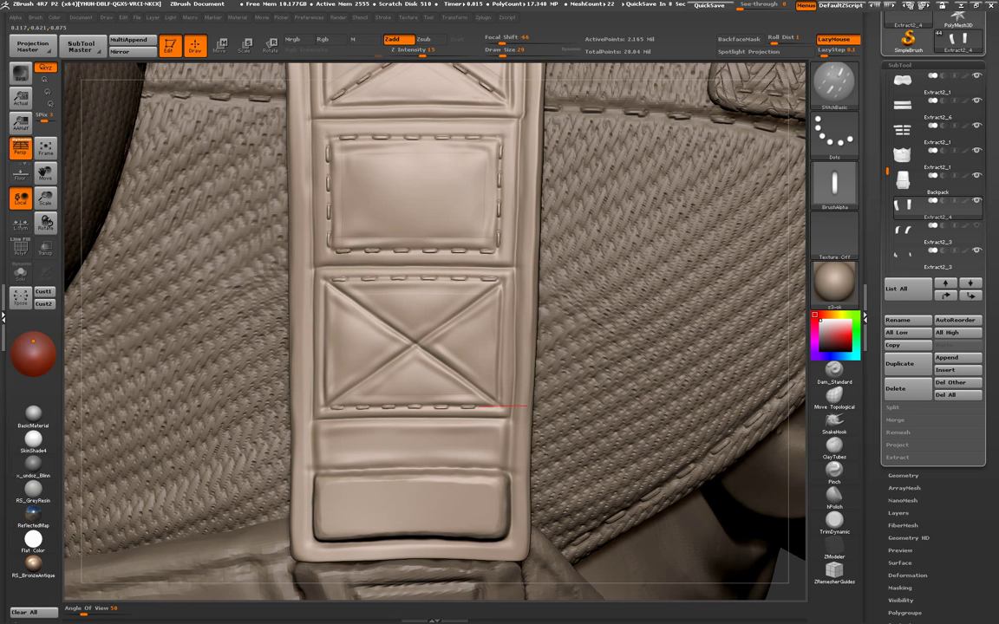
{"action": "left_click_drag", "start_coordinate": [542, 406], "coordinate": [542, 406]}
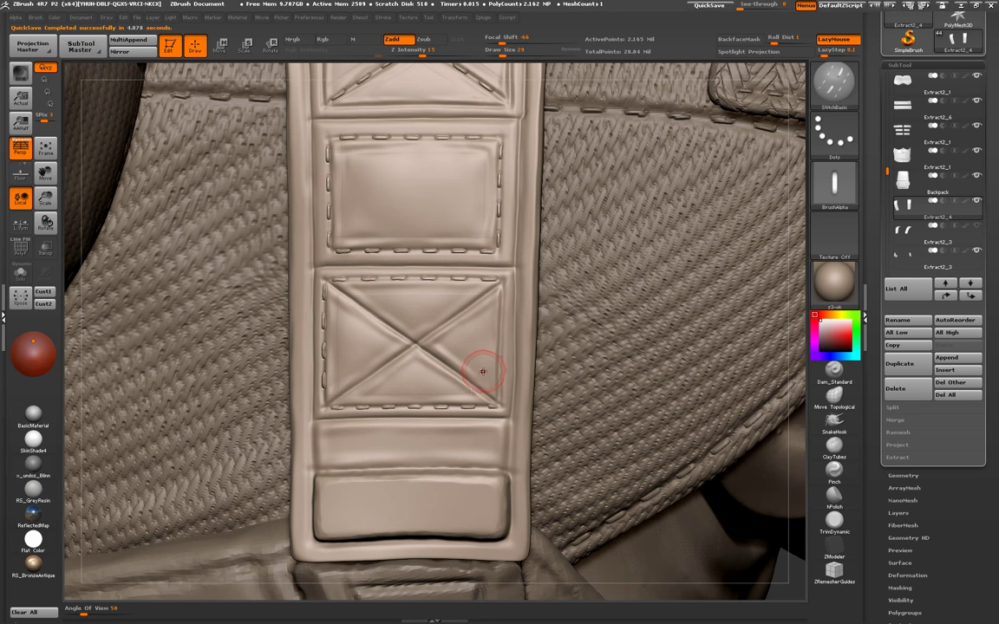
{"action": "left_click_drag", "start_coordinate": [501, 281], "coordinate": [501, 305]}
{"action": "left_click_drag", "start_coordinate": [499, 438], "coordinate": [496, 420]}
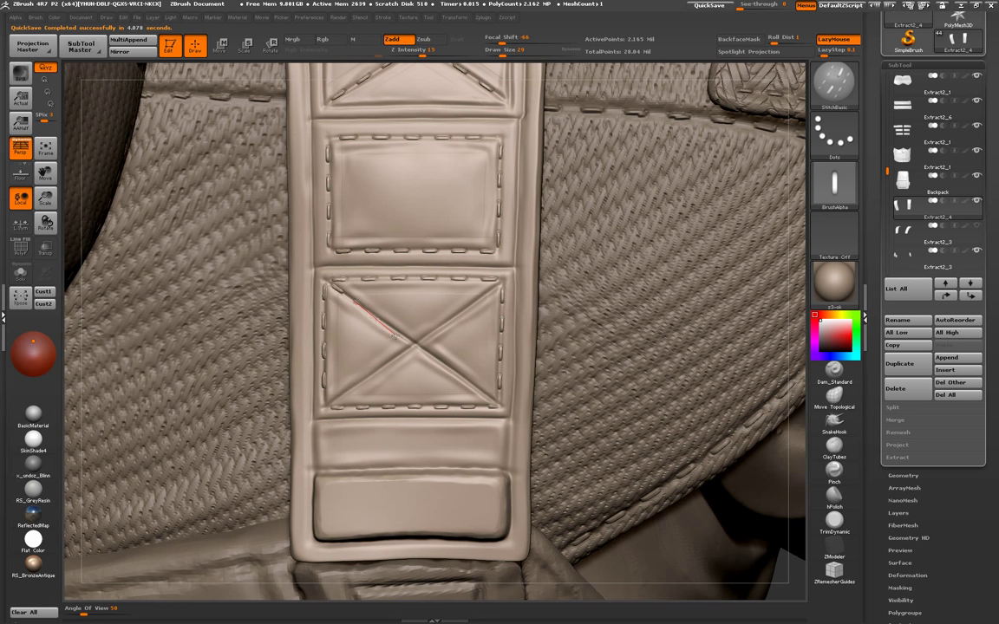
- Stitch both diagonals of the X with the StitchBasic brush
{"action": "left_click_drag", "start_coordinate": [417, 345], "coordinate": [437, 352]}
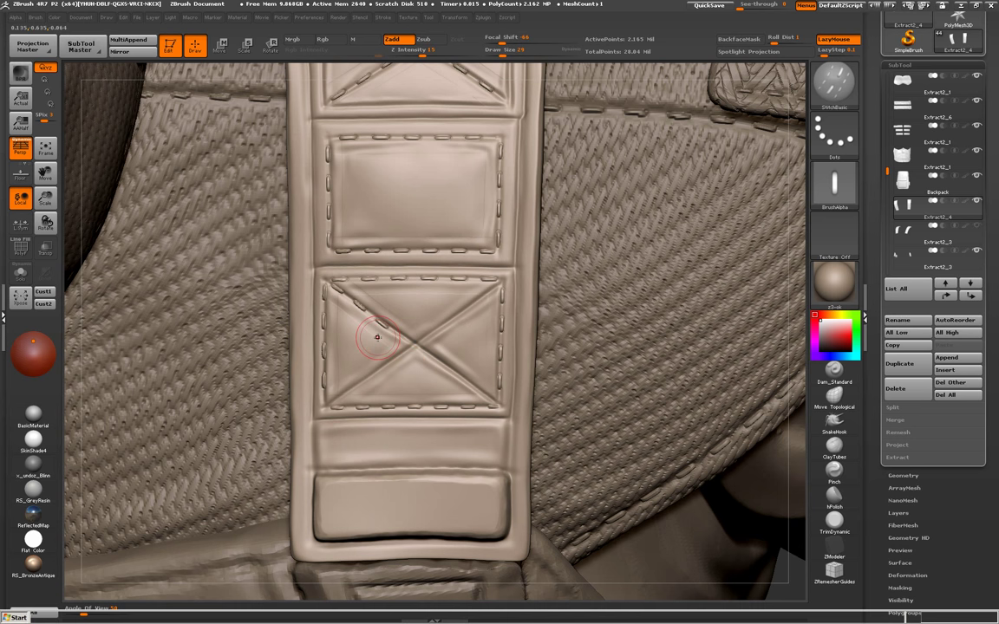
{"action": "key", "text": "b"}
{"action": "key", "text": "s"}
{"action": "key", "text": "t"}
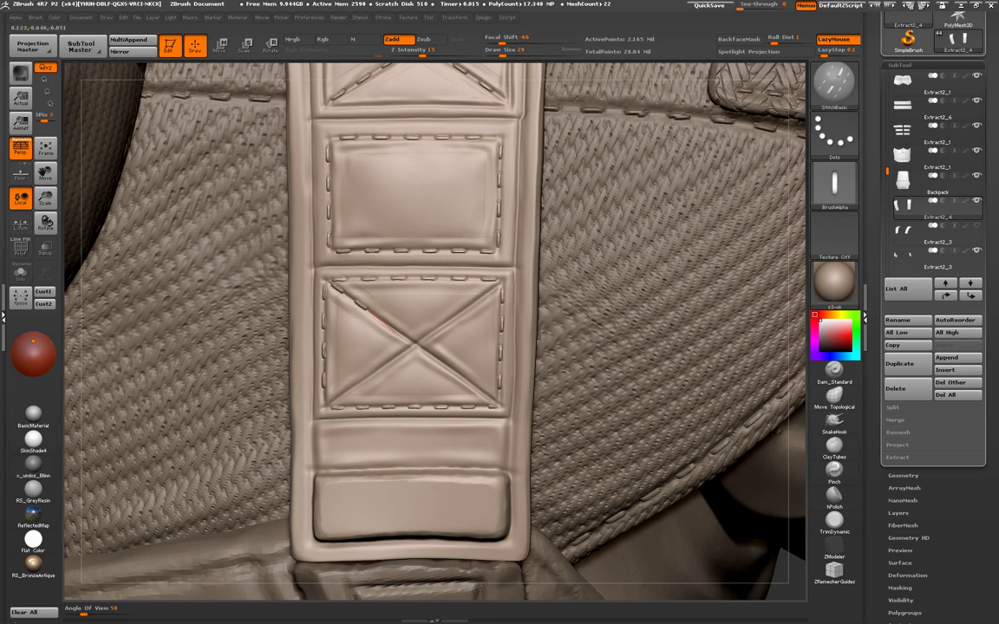
{"action": "left_click_drag", "start_coordinate": [385, 330], "coordinate": [488, 404]}
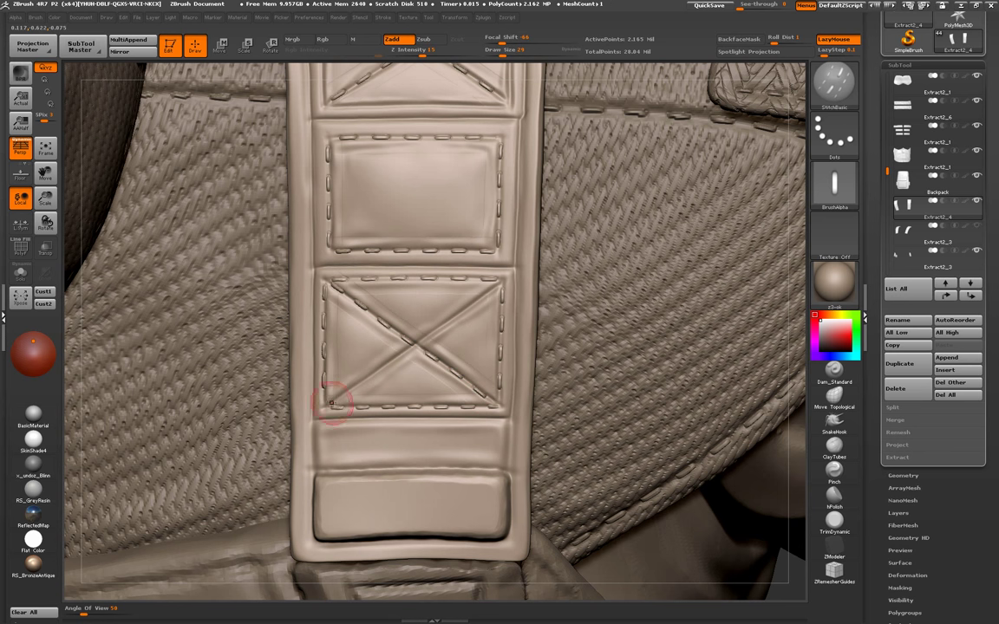
{"action": "left_click_drag", "start_coordinate": [362, 382], "coordinate": [529, 258]}
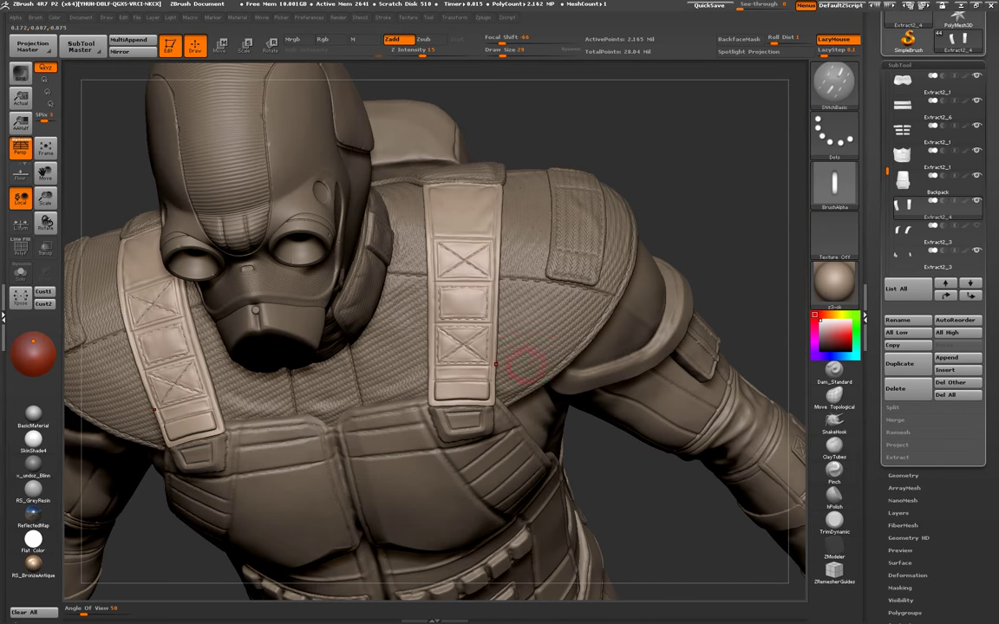
- Zoom out to the character's upper body and make 03.Level3 the active SubTool
{"action": "left_click_drag", "start_coordinate": [648, 173], "coordinate": [521, 312]}
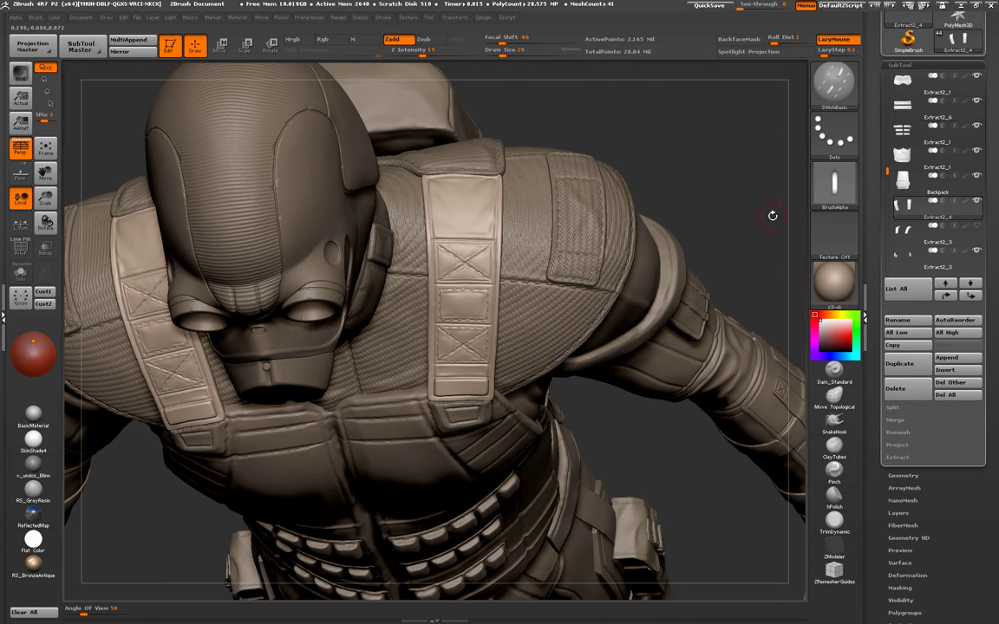
{"action": "left_click", "coordinate": [902, 65]}
{"action": "left_click", "coordinate": [901, 80]}
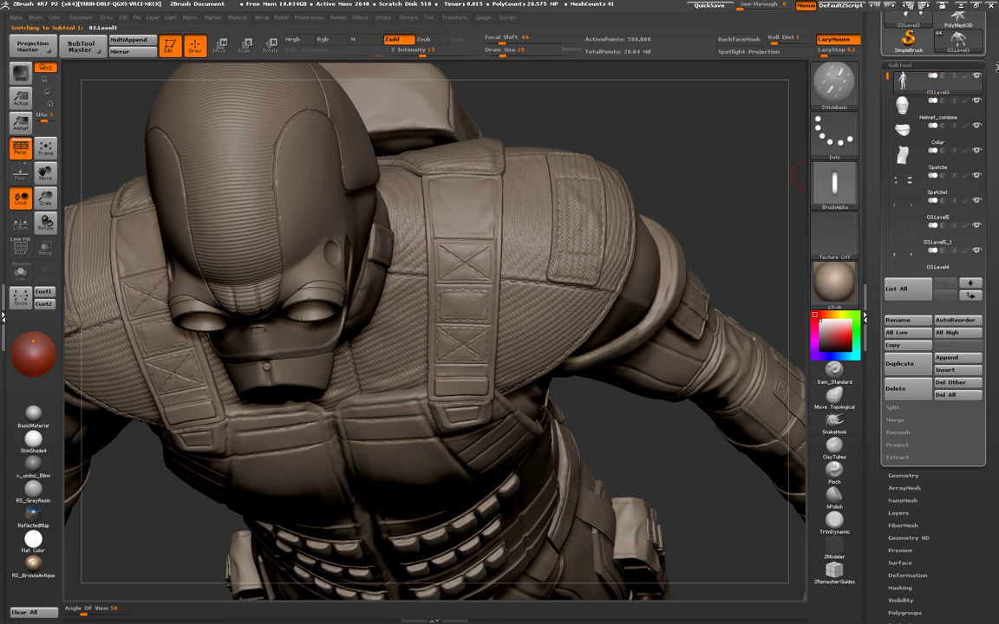
{"action": "scroll", "coordinate": [881, 76], "scroll_direction": "up", "scroll_amount": 3}
- Save the tool as 03.Level3 over the existing file, then select the Extract2_4 strap subtool
{"action": "key", "text": "ctrl+s"}
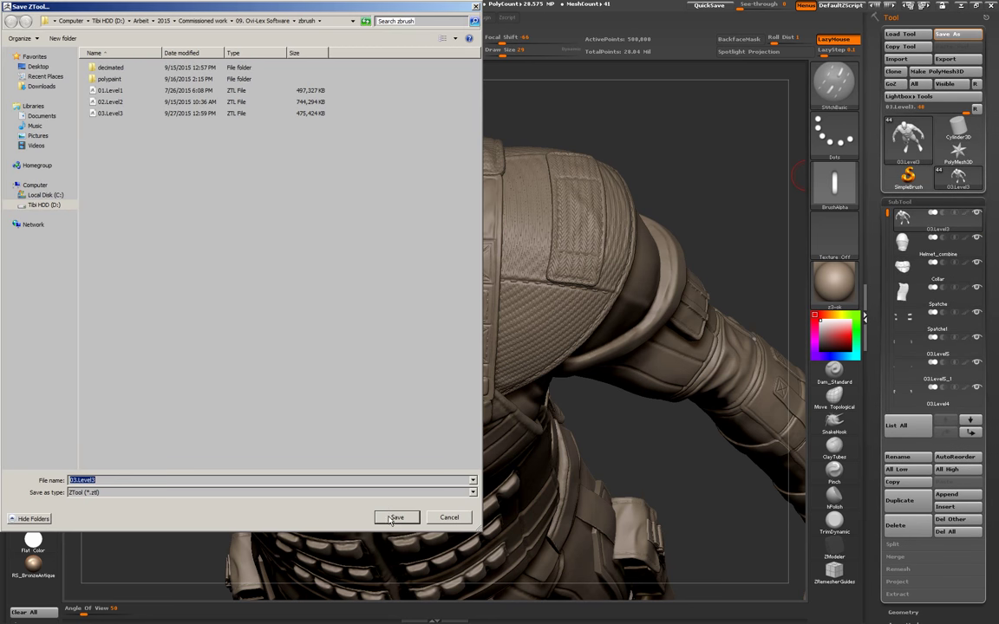
{"action": "left_click", "coordinate": [389, 518]}
{"action": "left_click", "coordinate": [533, 312]}
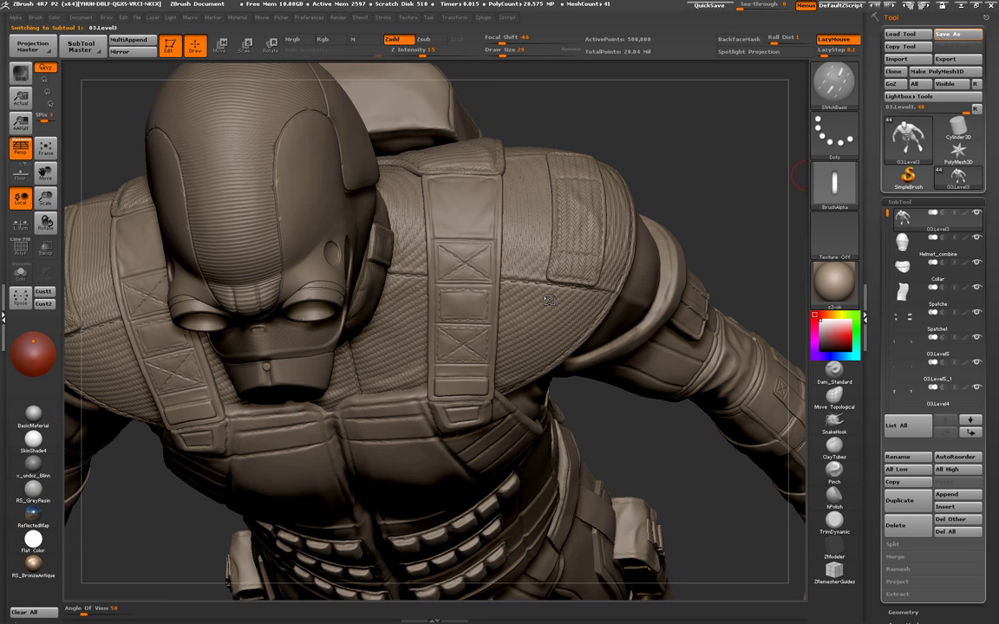
{"action": "key", "text": "ctrl+s"}
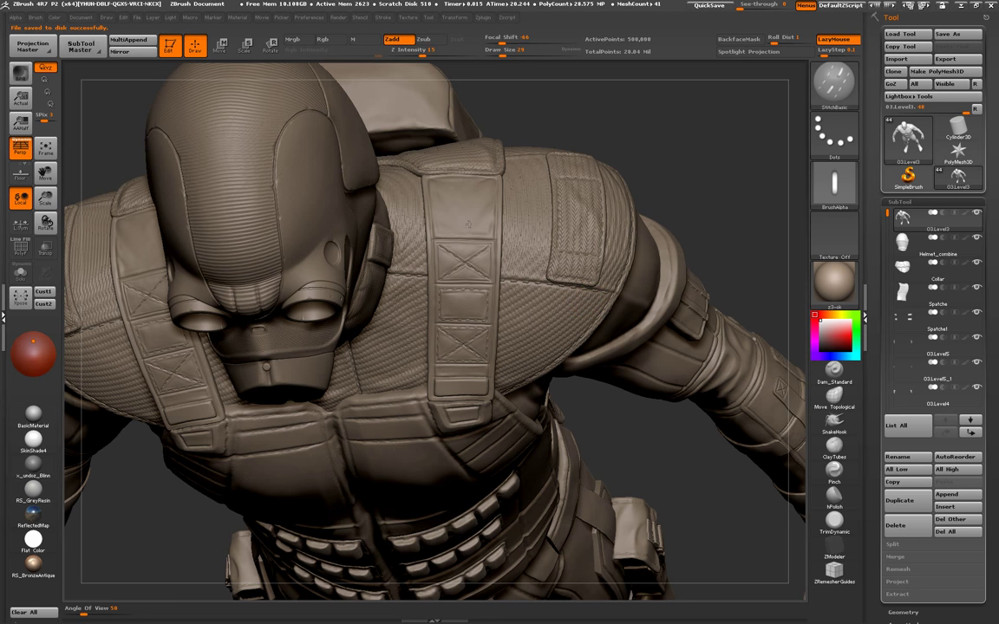
{"action": "left_click", "coordinate": [467, 224], "text": "alt"}
- Isolate the two strap subtools in a front view and undo dents along the top edge
{"action": "key", "text": "ctrl+shift+f"}
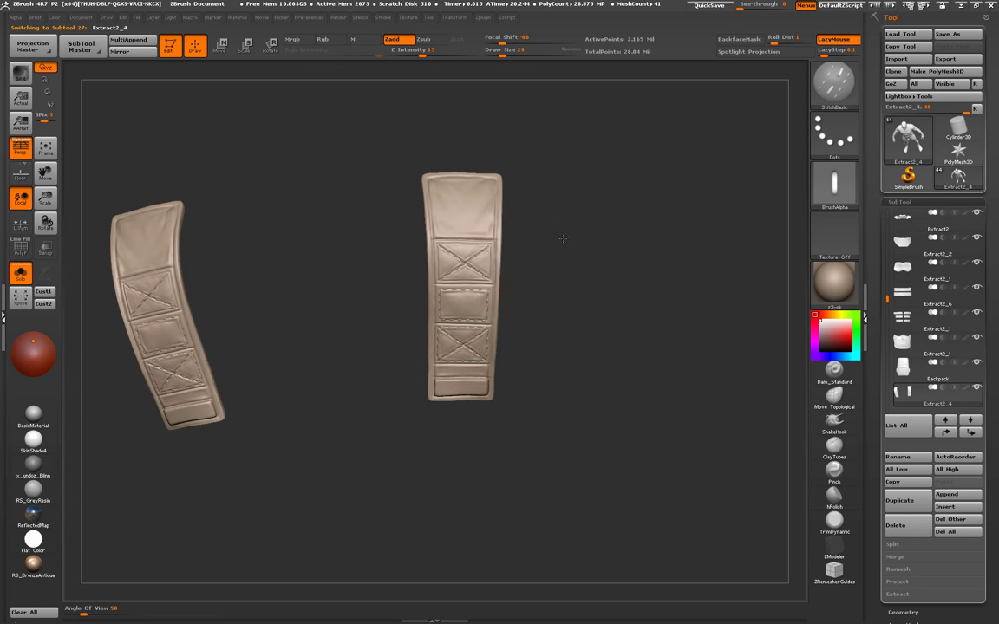
{"action": "mouse_move", "coordinate": [472, 280]}
{"action": "left_mouse_down"}
{"action": "mouse_move", "coordinate": [302, 245]}
{"action": "mouse_move", "coordinate": [359, 242]}
{"action": "left_mouse_up"}
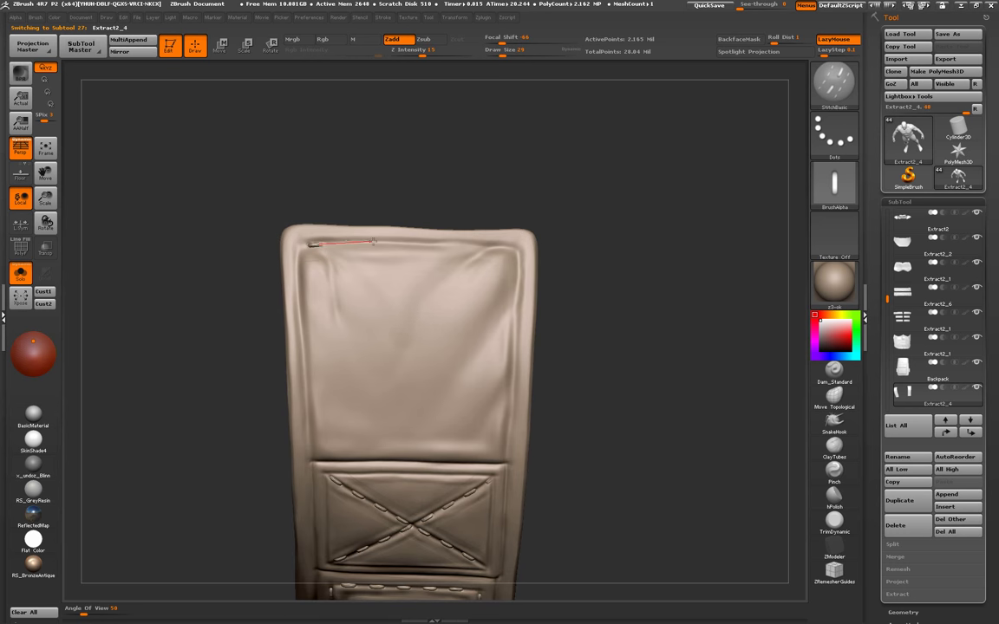
{"action": "key", "text": "ctrl+z"}
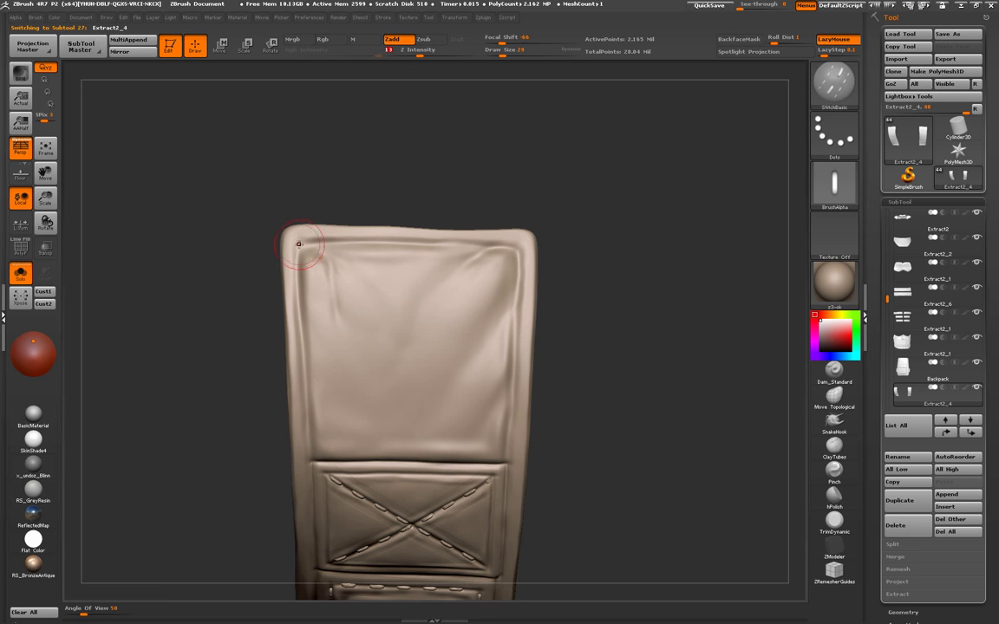
- Stitch along the strap's top edge and down its left and right edges
{"action": "left_click_drag", "start_coordinate": [294, 246], "coordinate": [554, 246]}
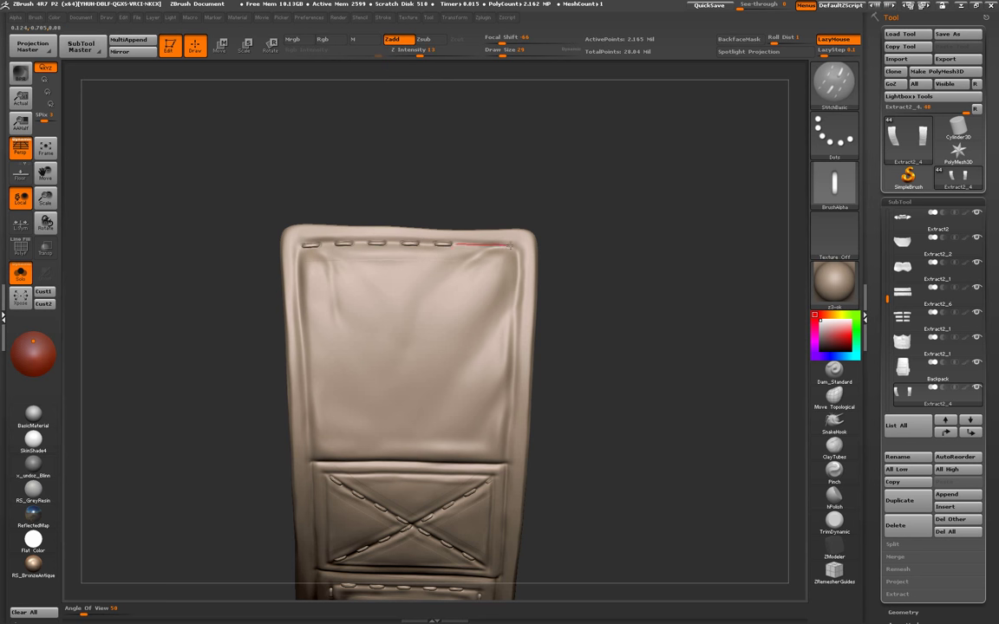
{"action": "middle_click_drag", "start_coordinate": [361, 324], "coordinate": [339, 157]}
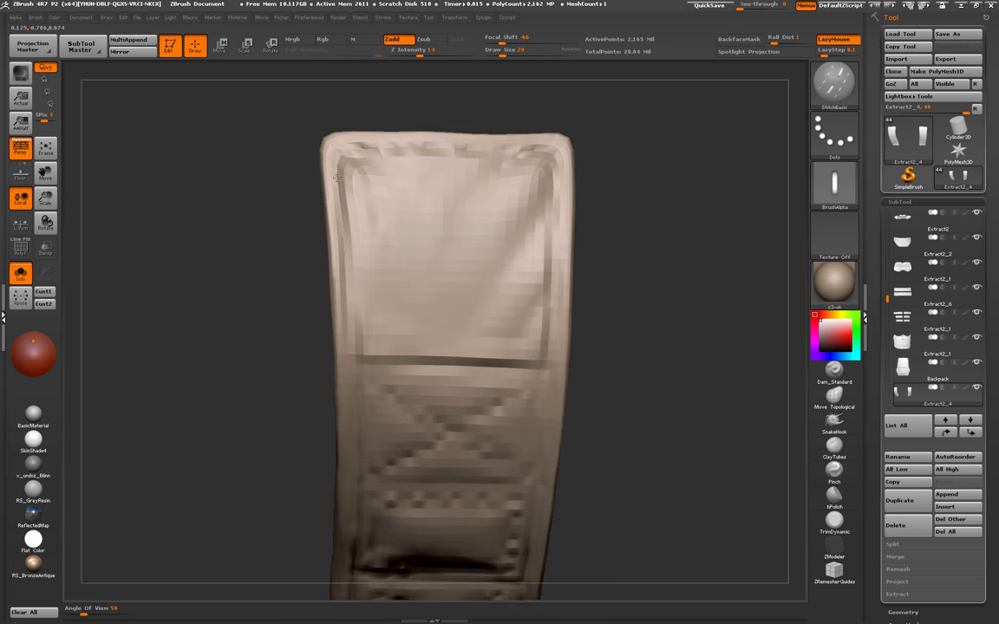
{"action": "left_click_drag", "start_coordinate": [336, 160], "coordinate": [354, 382]}
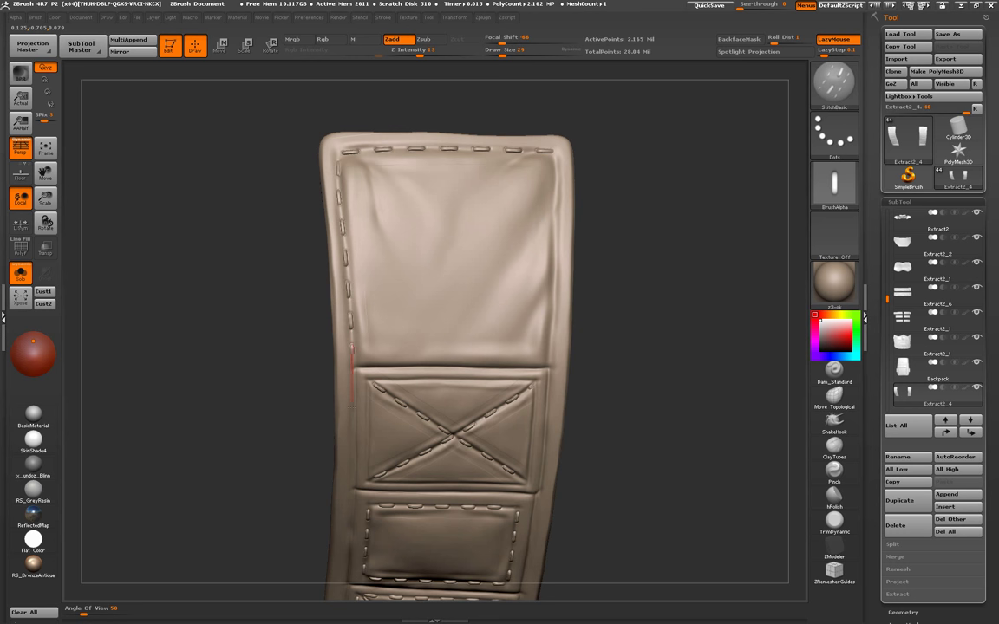
{"action": "left_click_drag", "start_coordinate": [424, 297], "coordinate": [451, 286]}
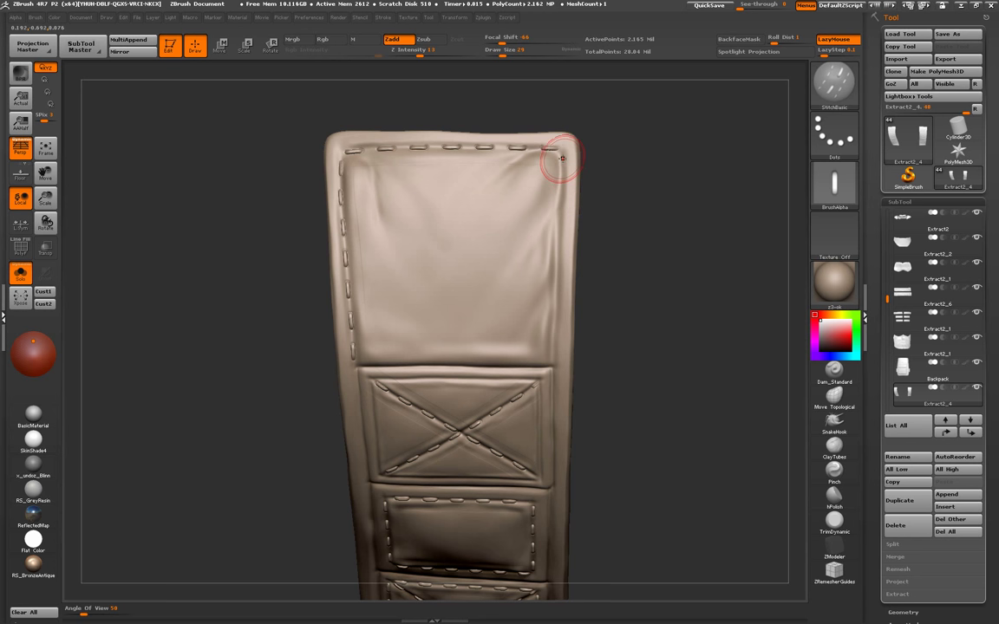
{"action": "left_click_drag", "start_coordinate": [562, 157], "coordinate": [559, 152]}
{"action": "left_click_drag", "start_coordinate": [561, 198], "coordinate": [555, 328]}
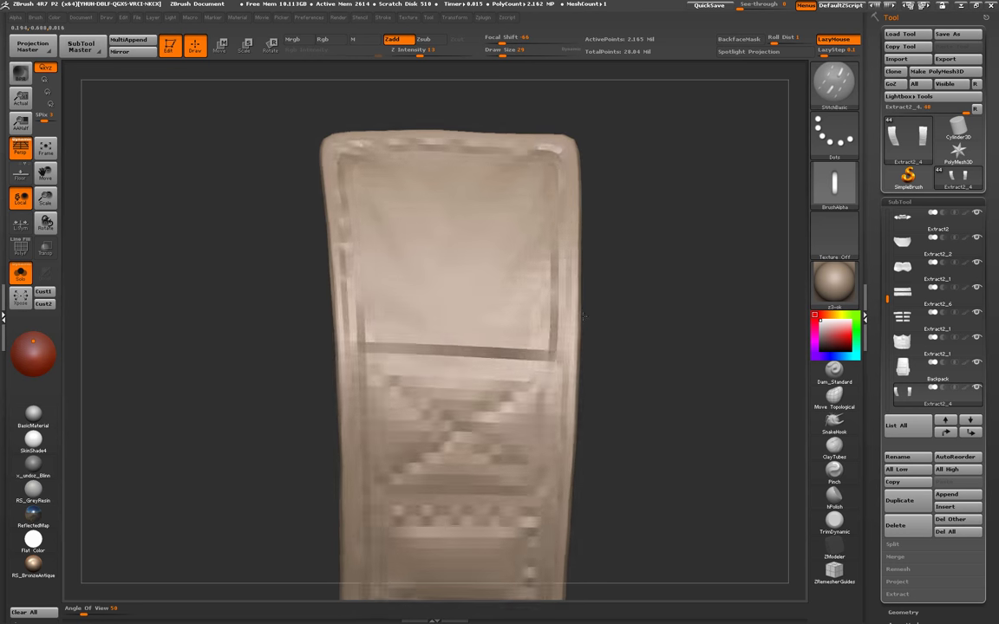
{"action": "scroll", "coordinate": [517, 307], "scroll_direction": "up", "scroll_amount": 5}
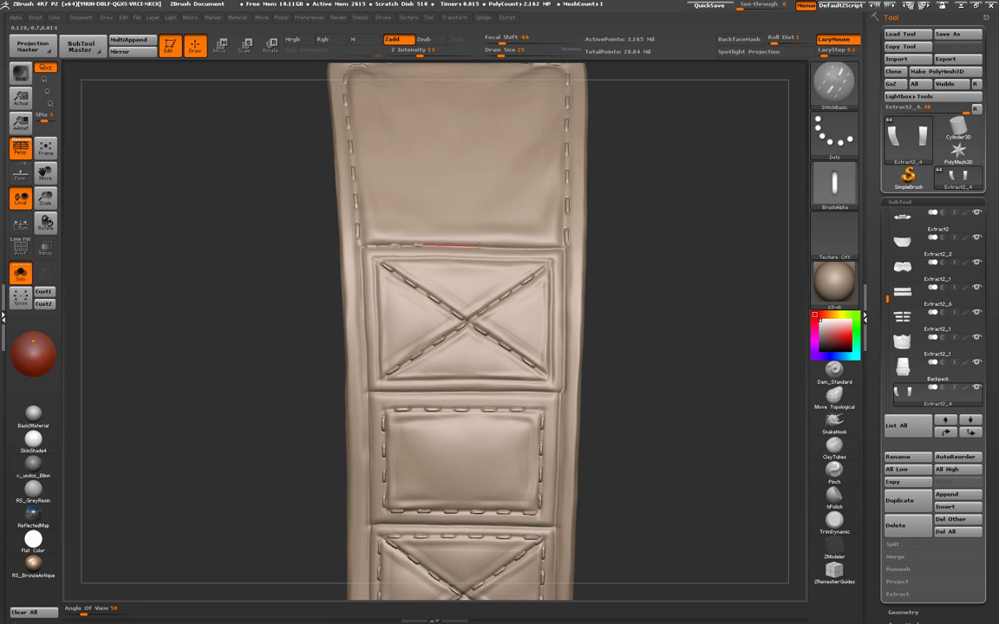
- Run a stitch line along the X panel's top seam
{"action": "mouse_move", "coordinate": [501, 247]}
{"action": "left_mouse_down"}
{"action": "mouse_move", "coordinate": [576, 248]}
{"action": "mouse_move", "coordinate": [577, 239]}
{"action": "left_mouse_up"}
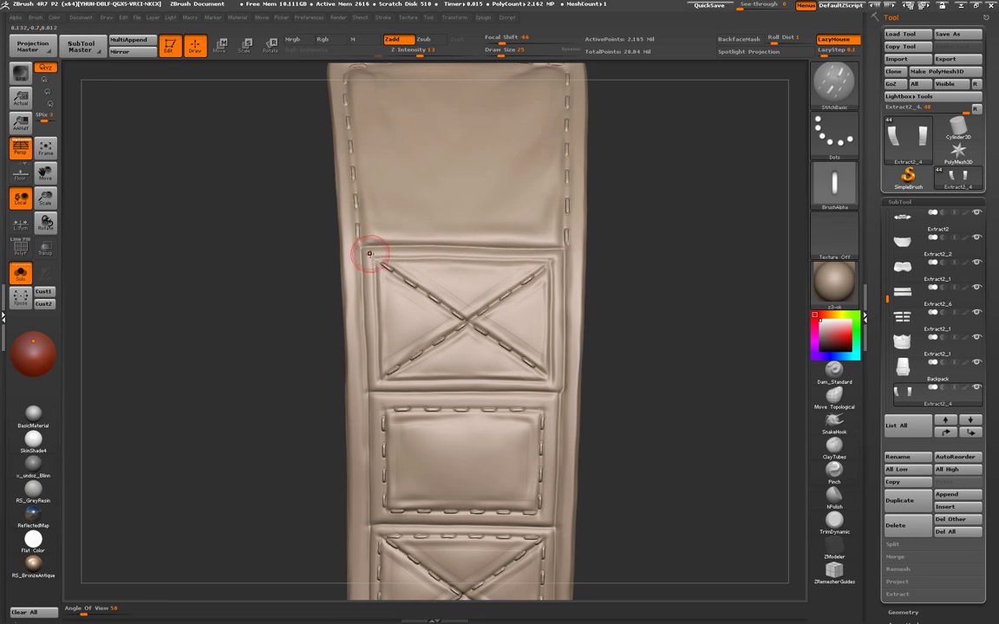
{"action": "left_click_drag", "start_coordinate": [404, 247], "coordinate": [457, 247]}
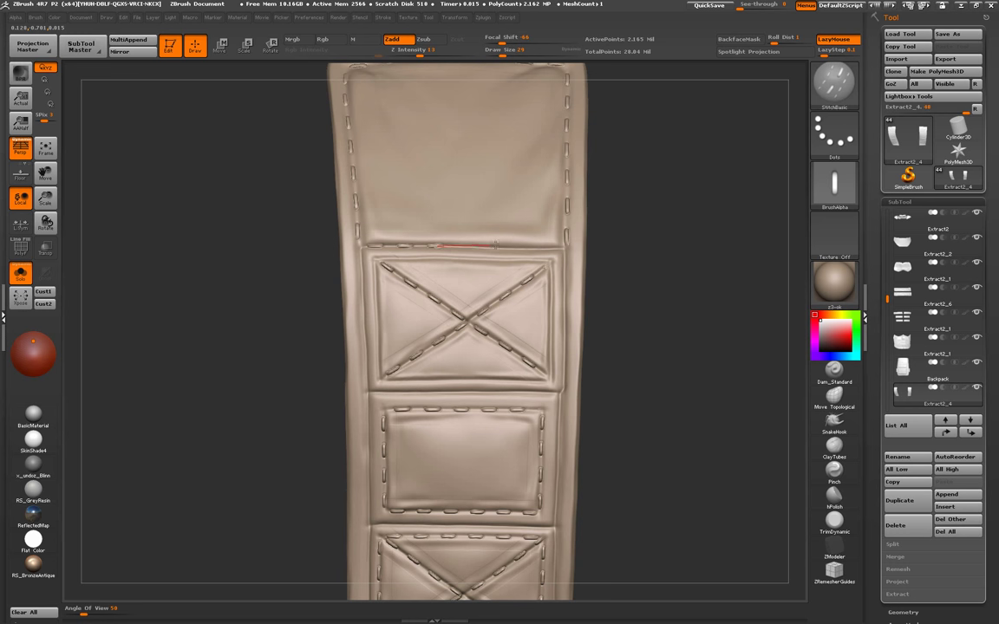
{"action": "left_click_drag", "start_coordinate": [542, 248], "coordinate": [590, 248]}
{"action": "mouse_move", "coordinate": [414, 356]}
{"action": "left_mouse_down"}
{"action": "mouse_move", "coordinate": [330, 184]}
{"action": "mouse_move", "coordinate": [345, 260]}
{"action": "left_mouse_up"}
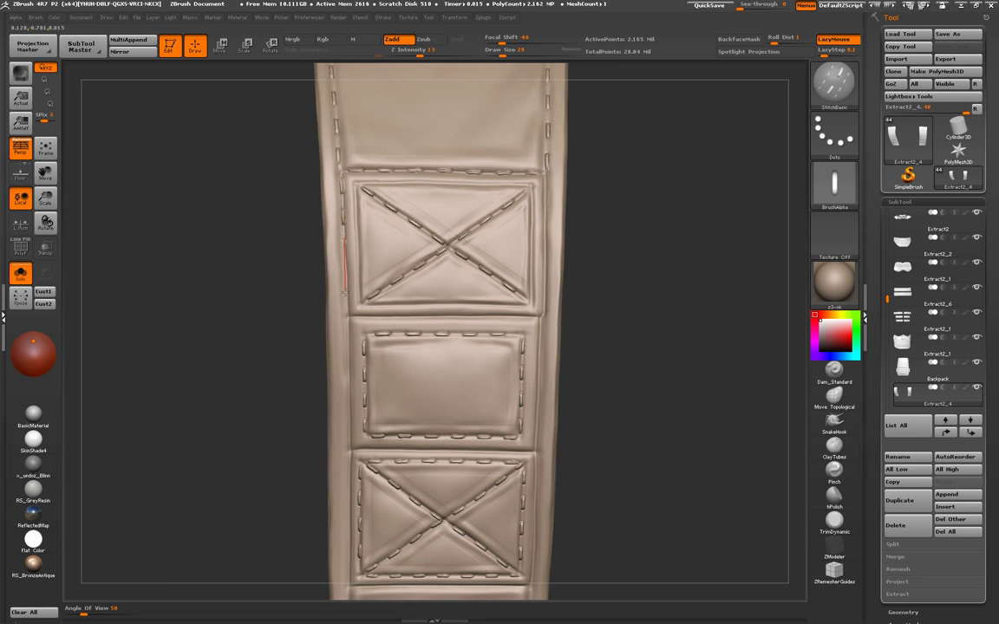
- Stitch down the X panel's left and right seams, then bring the strap's lower end into view
{"action": "left_click_drag", "start_coordinate": [341, 171], "coordinate": [347, 381]}
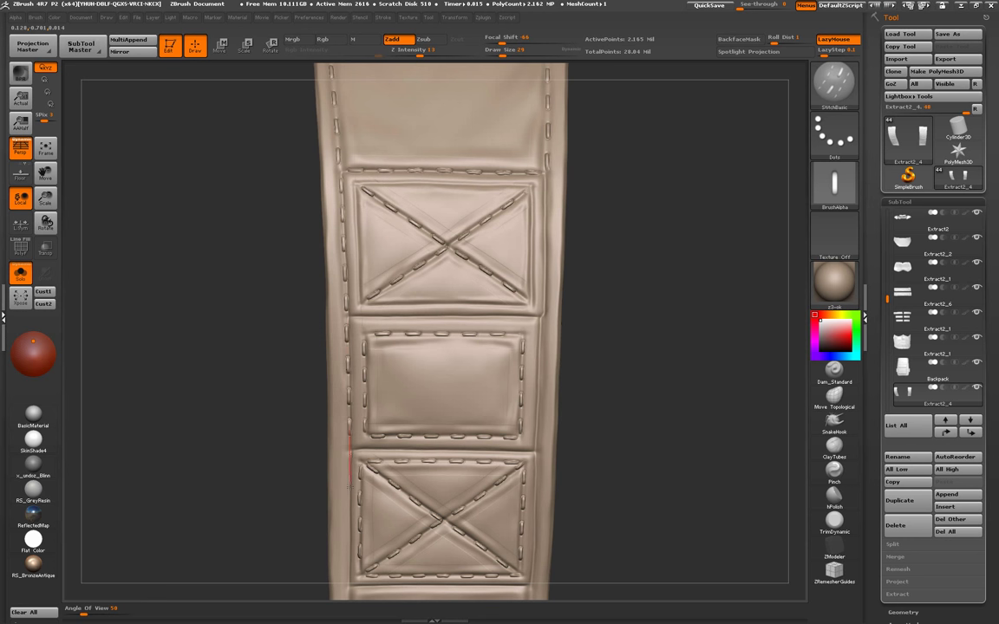
{"action": "left_click_drag", "start_coordinate": [350, 486], "coordinate": [350, 488]}
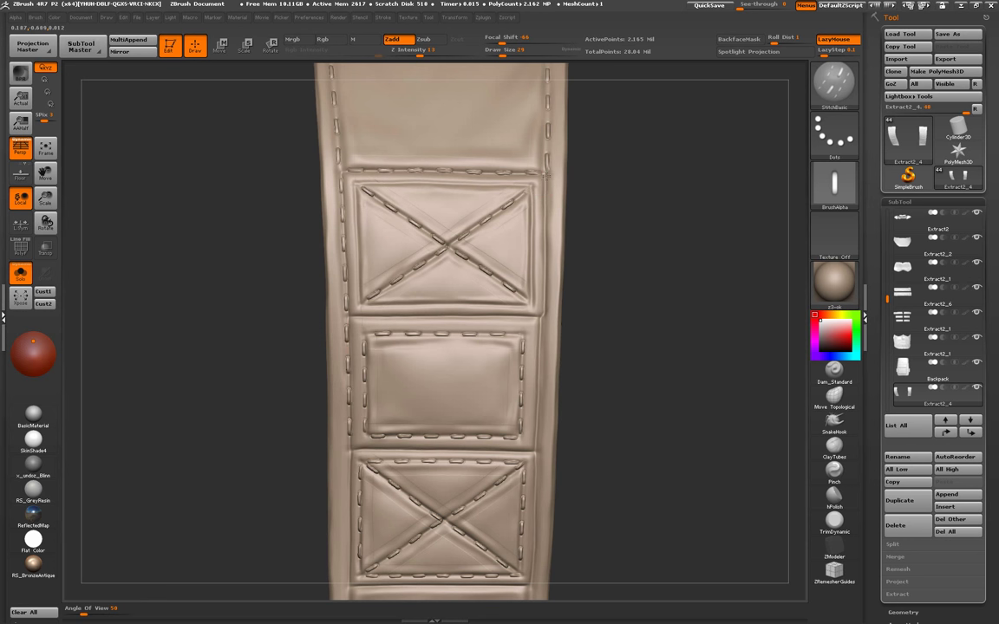
{"action": "mouse_move", "coordinate": [544, 222]}
{"action": "left_mouse_down"}
{"action": "mouse_move", "coordinate": [544, 178]}
{"action": "mouse_move", "coordinate": [545, 327]}
{"action": "left_mouse_up"}
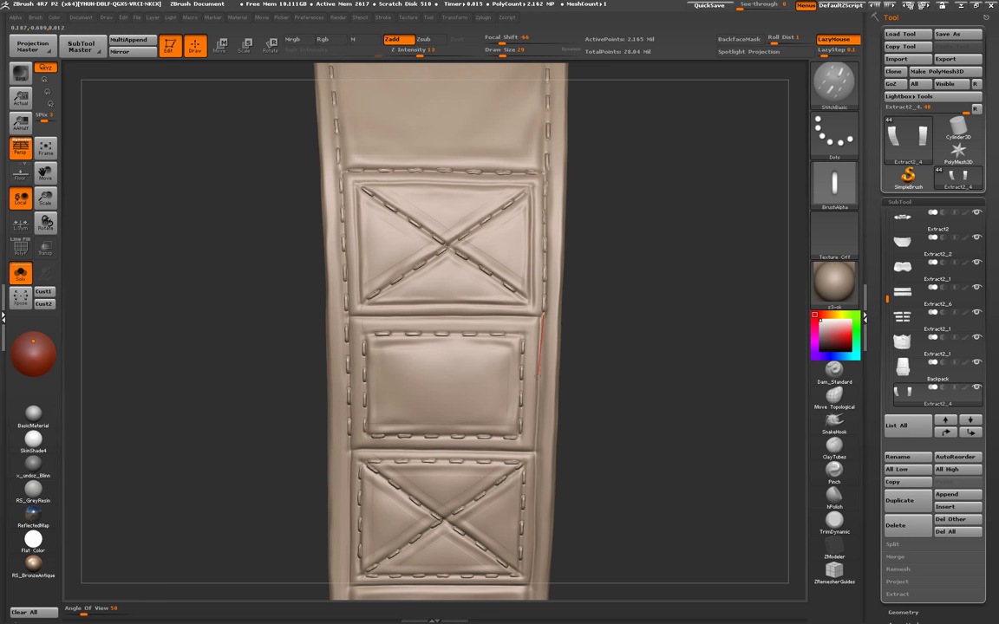
{"action": "left_click_drag", "start_coordinate": [535, 399], "coordinate": [538, 421]}
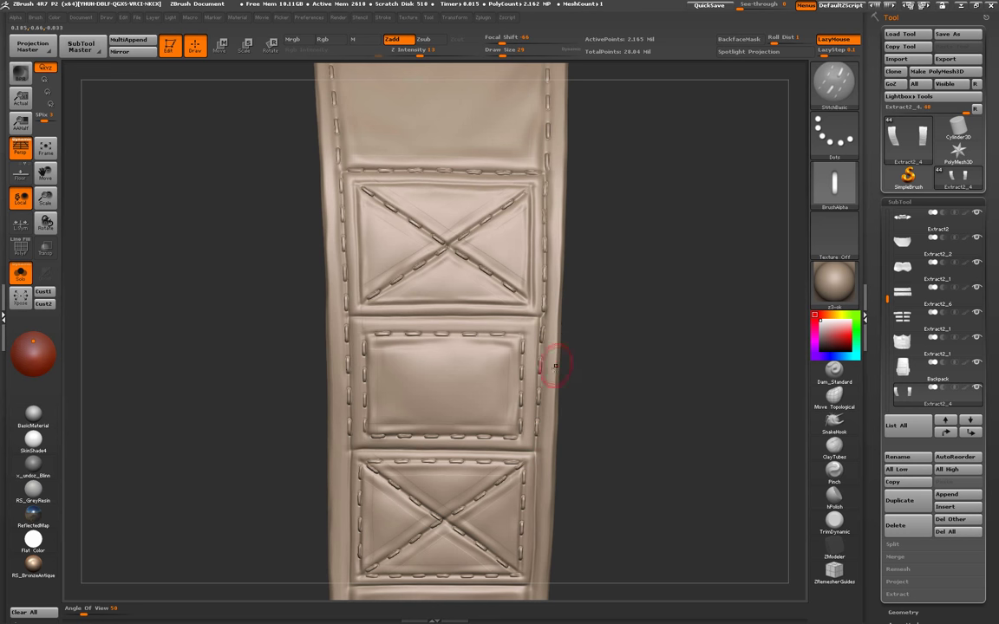
{"action": "left_click_drag", "start_coordinate": [558, 537], "coordinate": [557, 329], "text": "alt"}
{"action": "left_click_drag", "start_coordinate": [477, 330], "coordinate": [407, 308]}
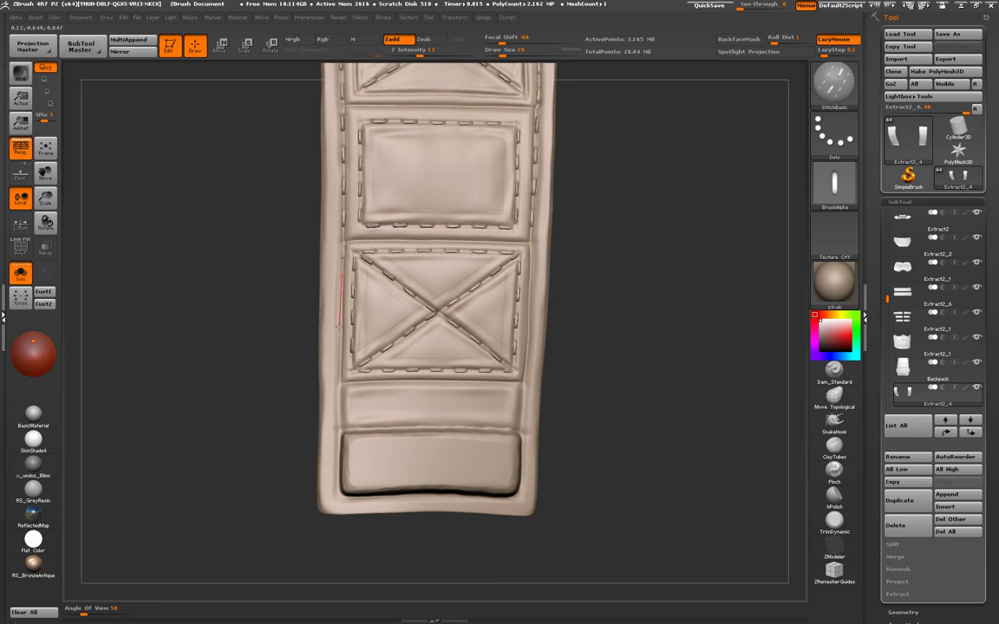
- Enlarge the brush and stitch down the strap's left and right edges
{"action": "key", "text": "bracketright"}
{"action": "mouse_move", "coordinate": [345, 270]}
{"action": "left_mouse_down"}
{"action": "mouse_move", "coordinate": [336, 520]}
{"action": "mouse_move", "coordinate": [333, 507]}
{"action": "left_mouse_up"}
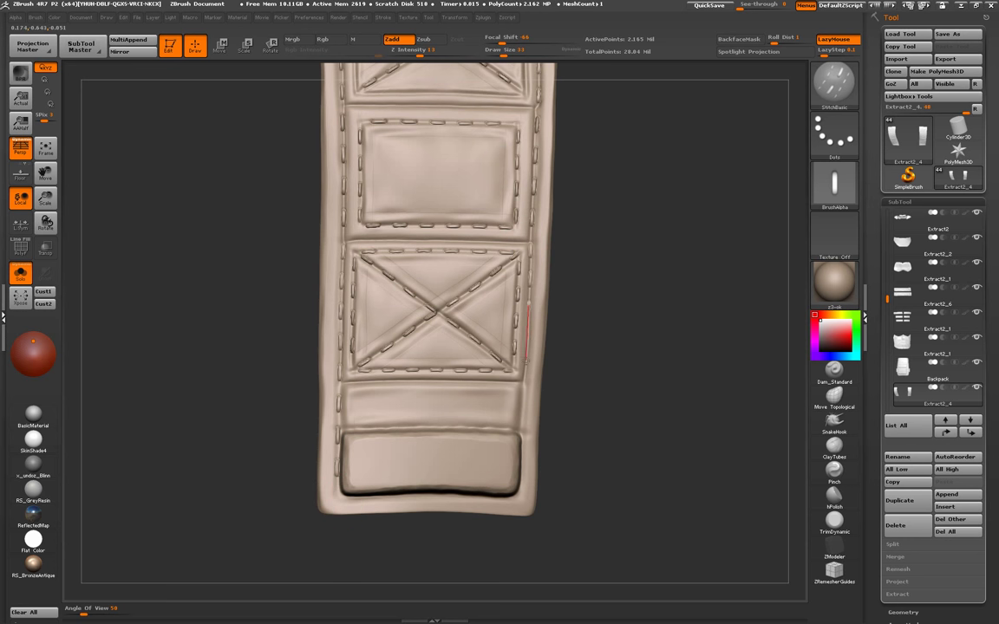
{"action": "left_click_drag", "start_coordinate": [524, 378], "coordinate": [521, 439]}
{"action": "left_click_drag", "start_coordinate": [521, 473], "coordinate": [522, 447]}
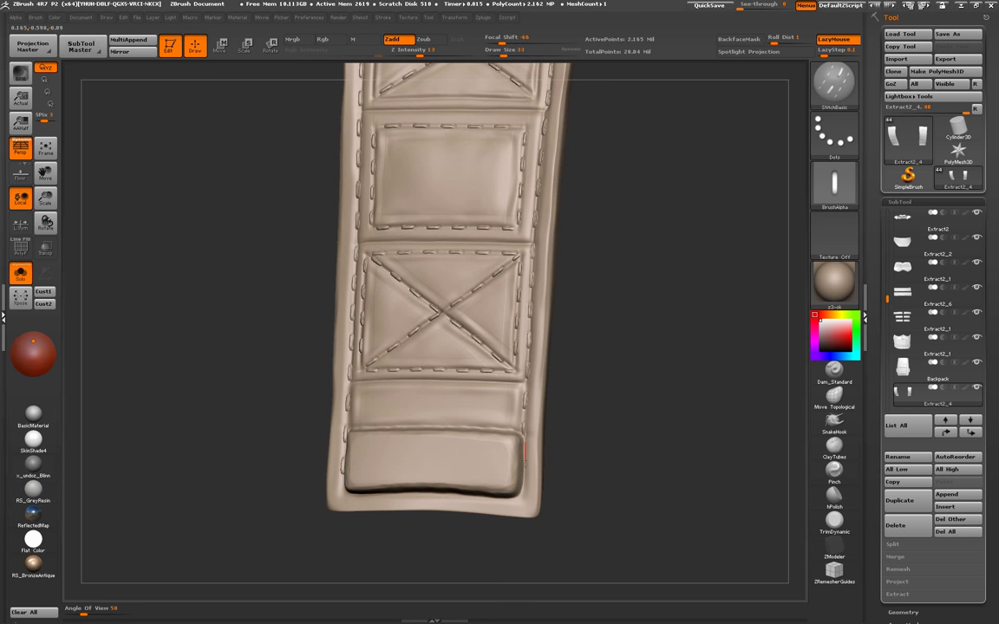
{"action": "mouse_move", "coordinate": [525, 485]}
{"action": "left_mouse_down"}
{"action": "mouse_move", "coordinate": [522, 520]}
{"action": "mouse_move", "coordinate": [503, 517]}
{"action": "left_mouse_up"}
{"action": "right_click_drag", "start_coordinate": [408, 421], "coordinate": [373, 434]}
- Stitch the strap's bottom edge and the seam above the bottom pad
{"action": "right_click", "coordinate": [353, 460]}
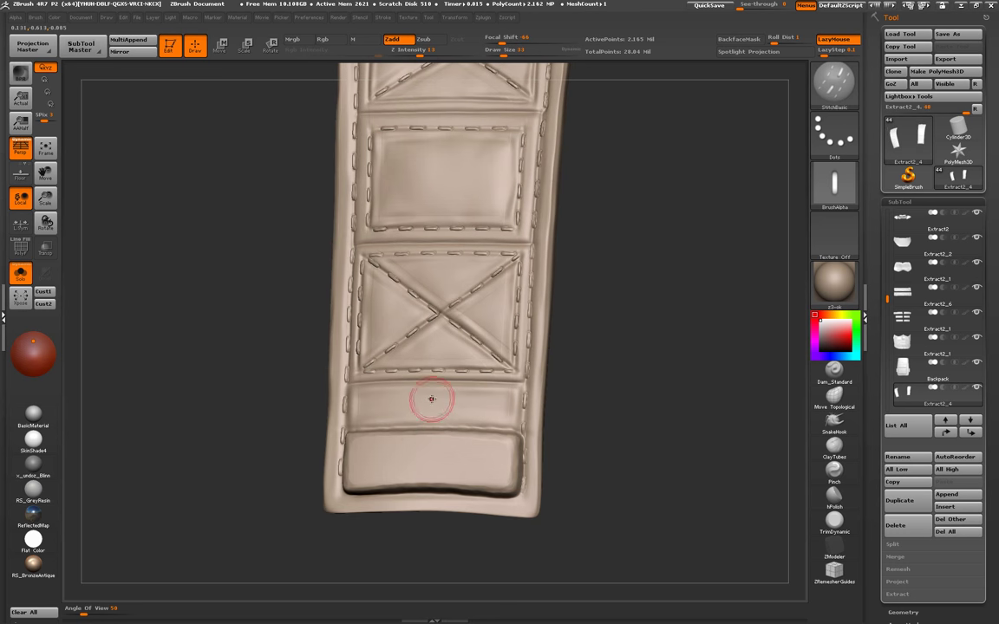
{"action": "mouse_move", "coordinate": [431, 399]}
{"action": "right_mouse_down"}
{"action": "mouse_move", "coordinate": [285, 379]}
{"action": "mouse_move", "coordinate": [196, 453]}
{"action": "right_mouse_up"}
{"action": "left_click_drag", "start_coordinate": [194, 445], "coordinate": [409, 447]}
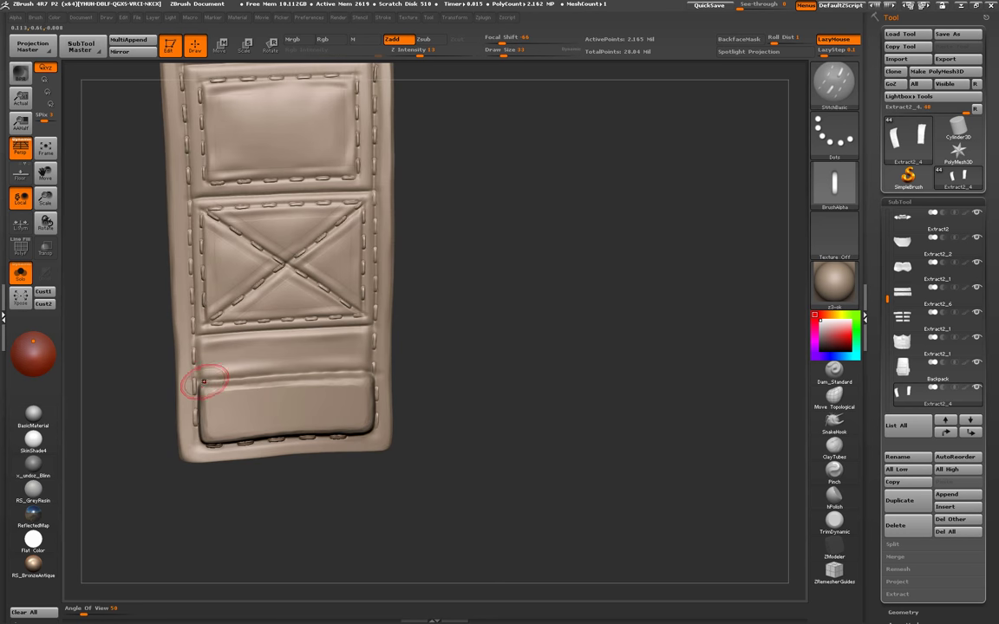
{"action": "left_click_drag", "start_coordinate": [204, 381], "coordinate": [378, 370]}
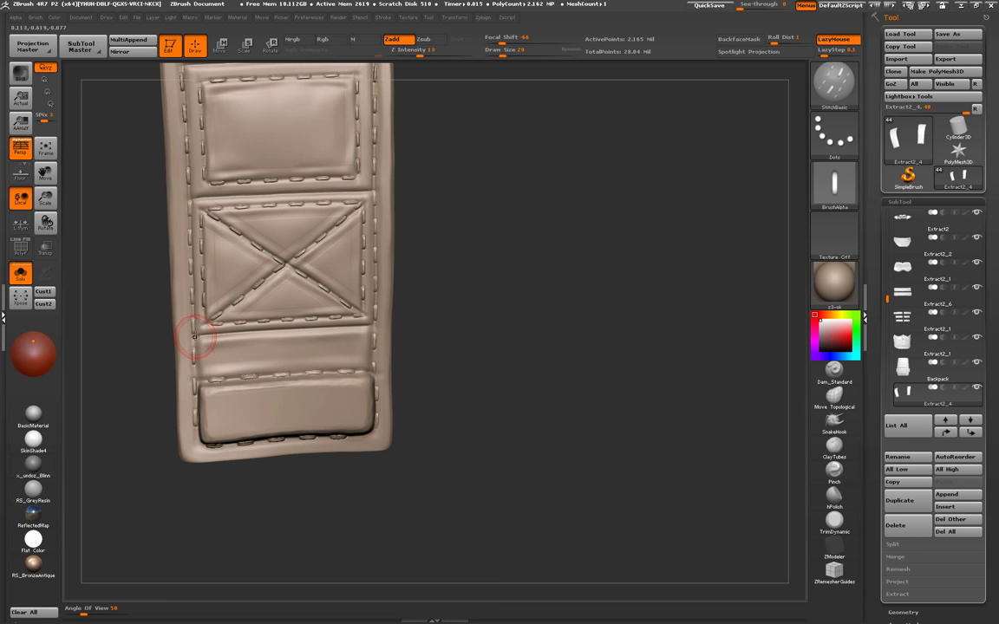
{"action": "mouse_move", "coordinate": [215, 333]}
{"action": "left_mouse_down"}
{"action": "mouse_move", "coordinate": [406, 316]}
{"action": "mouse_move", "coordinate": [394, 378]}
{"action": "mouse_move", "coordinate": [273, 346]}
{"action": "left_mouse_up"}
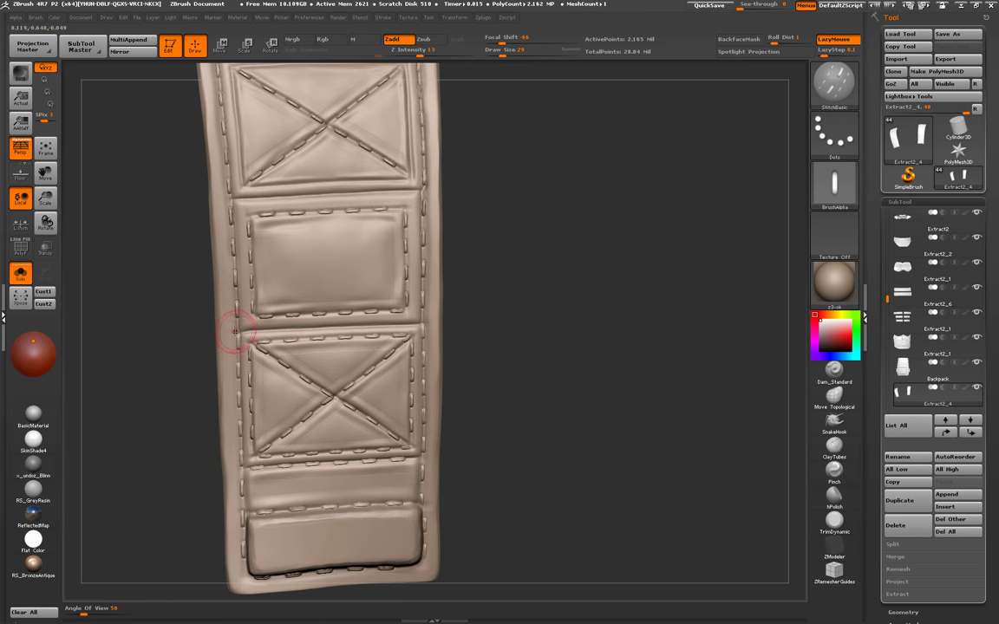
- Shrink the brush and continue stitching along the seam between panels
{"action": "key", "text": "bracketleft"}
{"action": "left_click_drag", "start_coordinate": [311, 331], "coordinate": [372, 328]}
{"action": "mouse_move", "coordinate": [472, 322]}
{"action": "left_mouse_down"}
{"action": "mouse_move", "coordinate": [405, 285]}
{"action": "mouse_move", "coordinate": [254, 323]}
{"action": "left_mouse_up"}
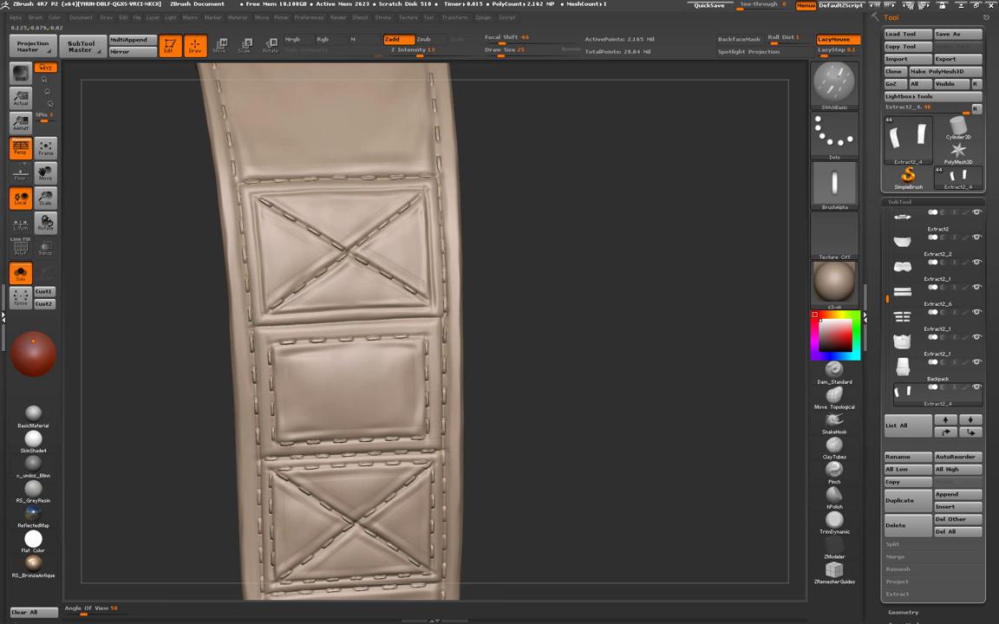
{"action": "left_click_drag", "start_coordinate": [300, 326], "coordinate": [343, 324]}
{"action": "mouse_move", "coordinate": [402, 320]}
{"action": "left_mouse_down"}
{"action": "mouse_move", "coordinate": [461, 315]}
{"action": "mouse_move", "coordinate": [285, 285]}
{"action": "mouse_move", "coordinate": [276, 347]}
{"action": "left_mouse_up"}
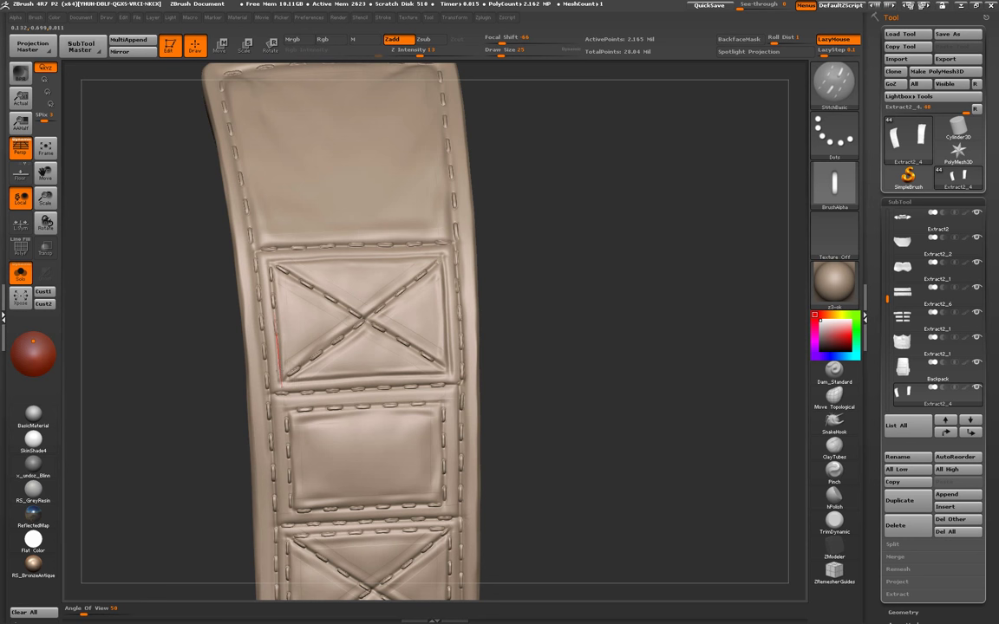
- Stitch along the X panel's lower and upper seams
{"action": "left_click_drag", "start_coordinate": [285, 425], "coordinate": [308, 383]}
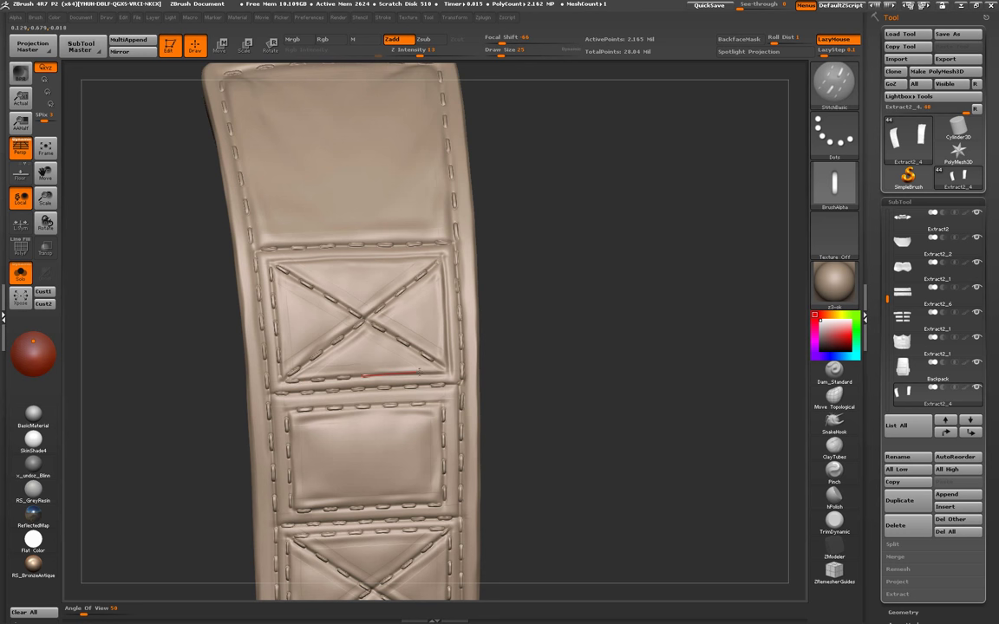
{"action": "left_click_drag", "start_coordinate": [492, 375], "coordinate": [485, 371]}
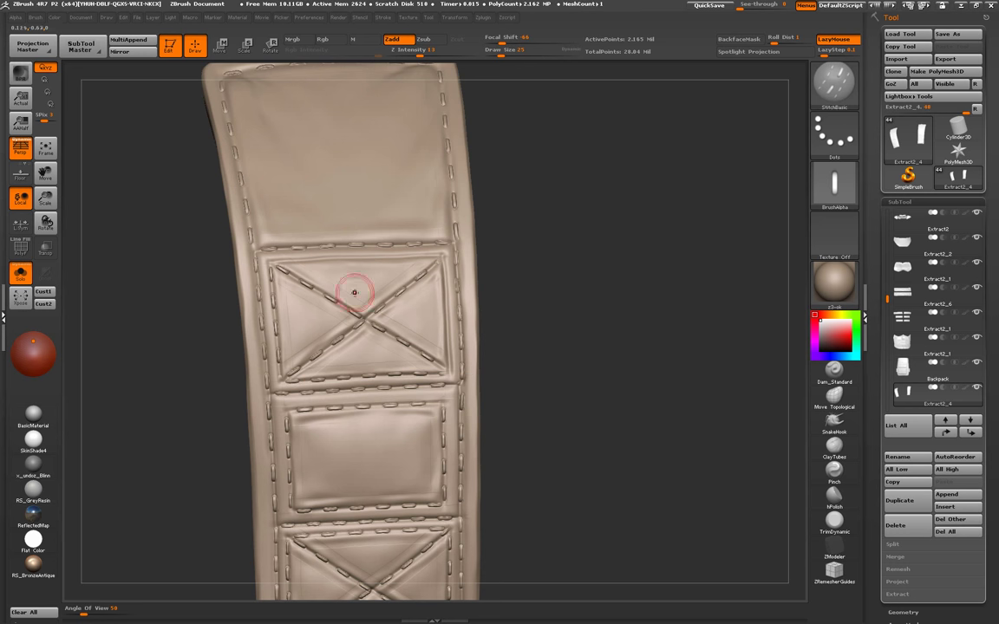
{"action": "right_click_drag", "start_coordinate": [292, 259], "coordinate": [270, 262]}
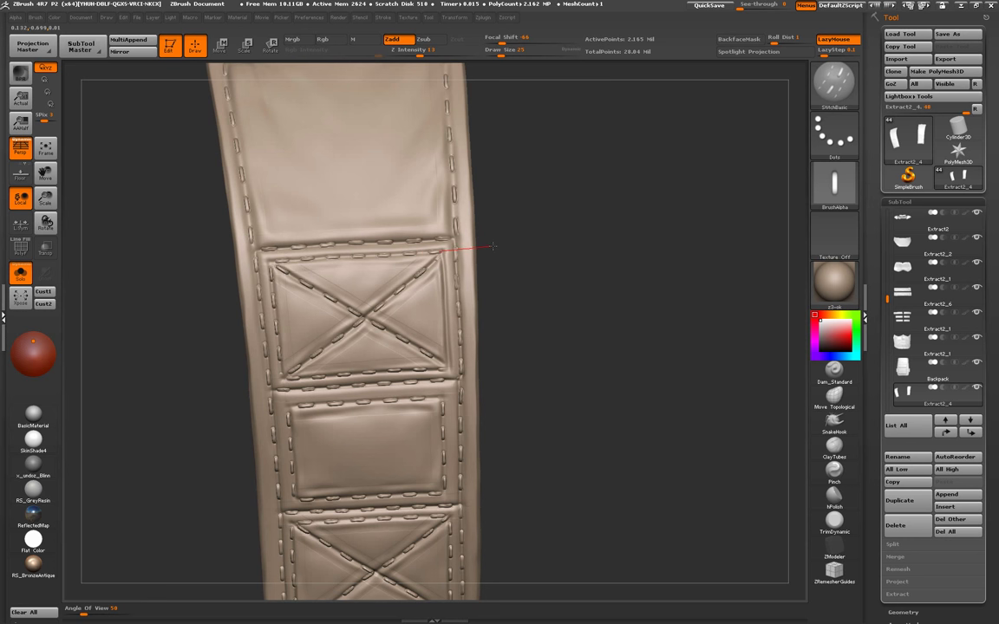
{"action": "left_click_drag", "start_coordinate": [491, 246], "coordinate": [441, 265]}
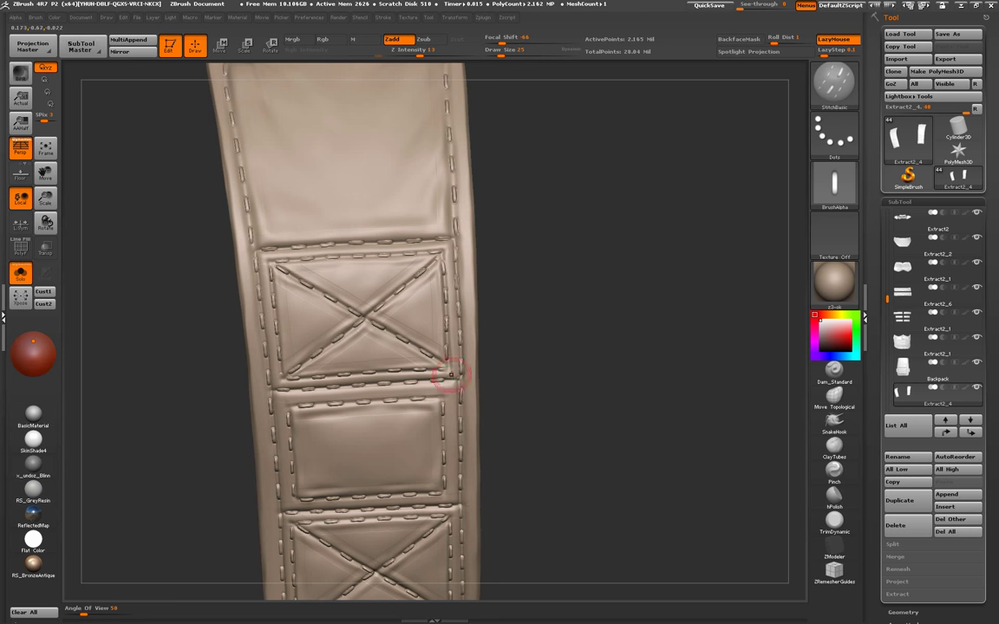
{"action": "left_click_drag", "start_coordinate": [382, 303], "coordinate": [383, 383], "text": "alt"}
- Pick the Smooth brush at a smaller Draw Size and frame the strap's lower X-panel and end pad
{"action": "left_click_drag", "start_coordinate": [406, 339], "coordinate": [468, 341], "text": "alt"}
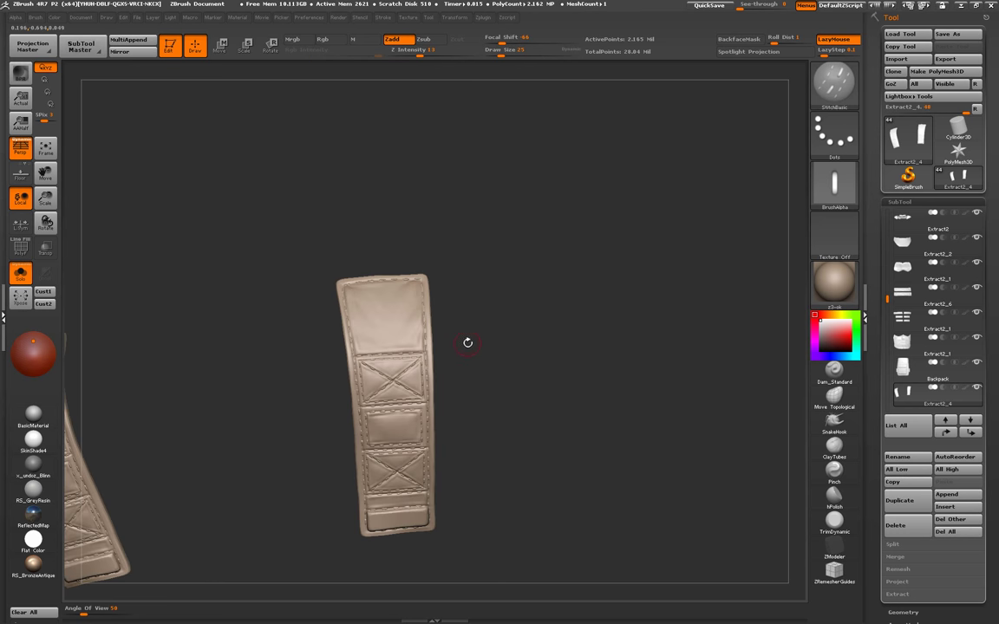
{"action": "mouse_move", "coordinate": [472, 394]}
{"action": "left_mouse_down"}
{"action": "mouse_move", "coordinate": [471, 408]}
{"action": "mouse_move", "coordinate": [493, 399]}
{"action": "mouse_move", "coordinate": [508, 375]}
{"action": "mouse_move", "coordinate": [499, 359]}
{"action": "mouse_move", "coordinate": [522, 403]}
{"action": "mouse_move", "coordinate": [468, 407]}
{"action": "left_mouse_up"}
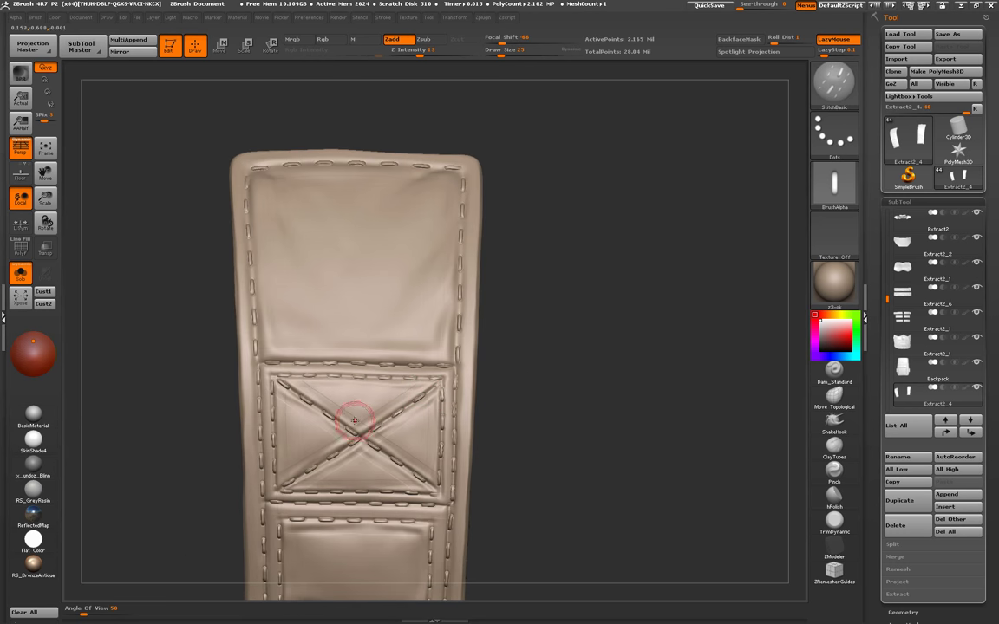
{"action": "key", "text": "shift"}
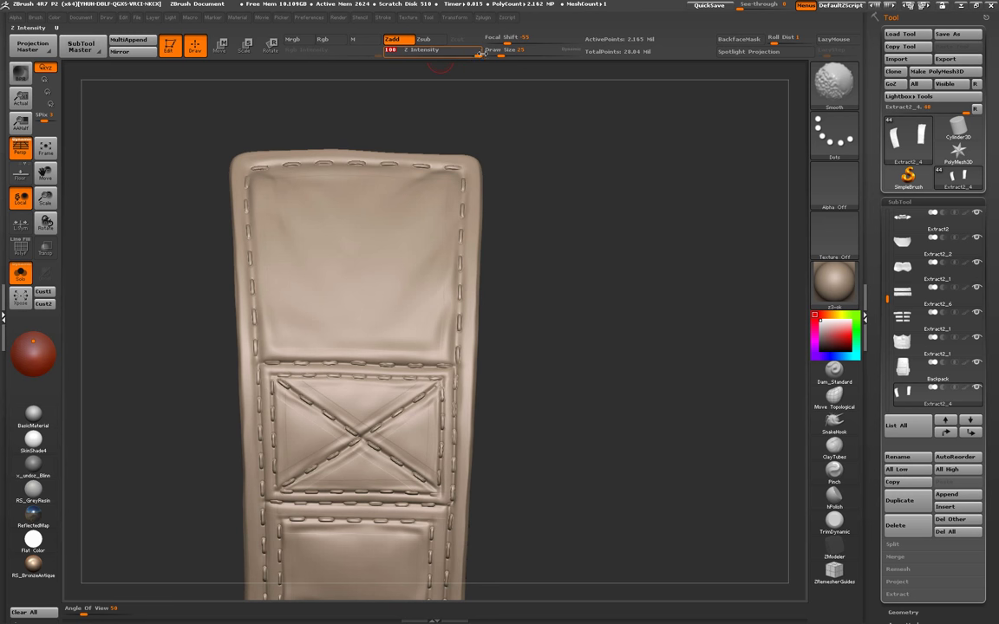
{"action": "scroll", "coordinate": [286, 404], "scroll_direction": "up", "scroll_amount": 2}
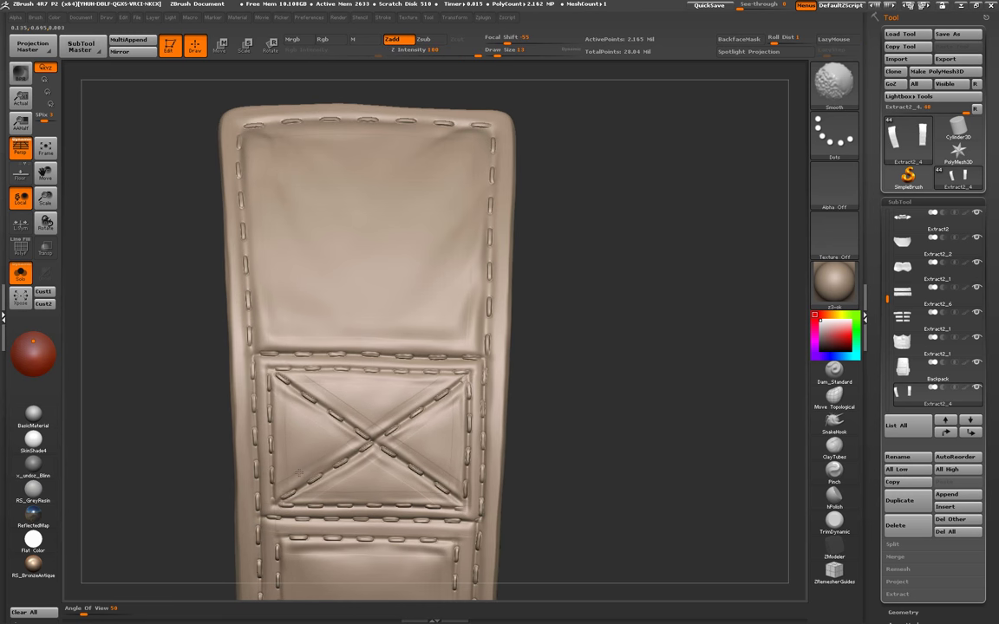
{"action": "key", "text": "bracketleft"}
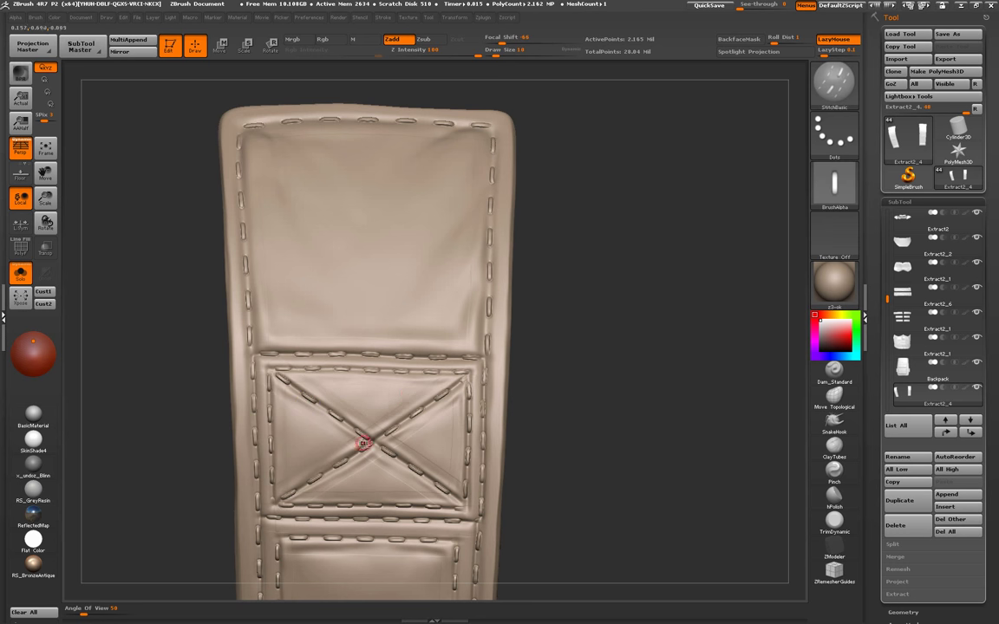
{"action": "right_click_drag", "start_coordinate": [351, 434], "coordinate": [339, 316], "text": "alt"}
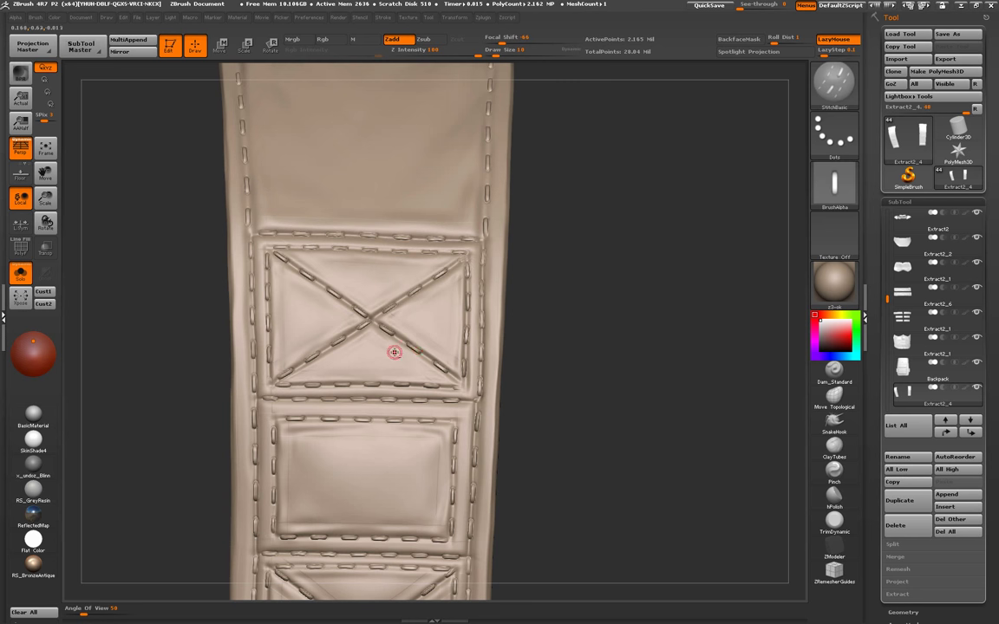
{"action": "right_click_drag", "start_coordinate": [392, 351], "coordinate": [347, 348], "text": "alt"}
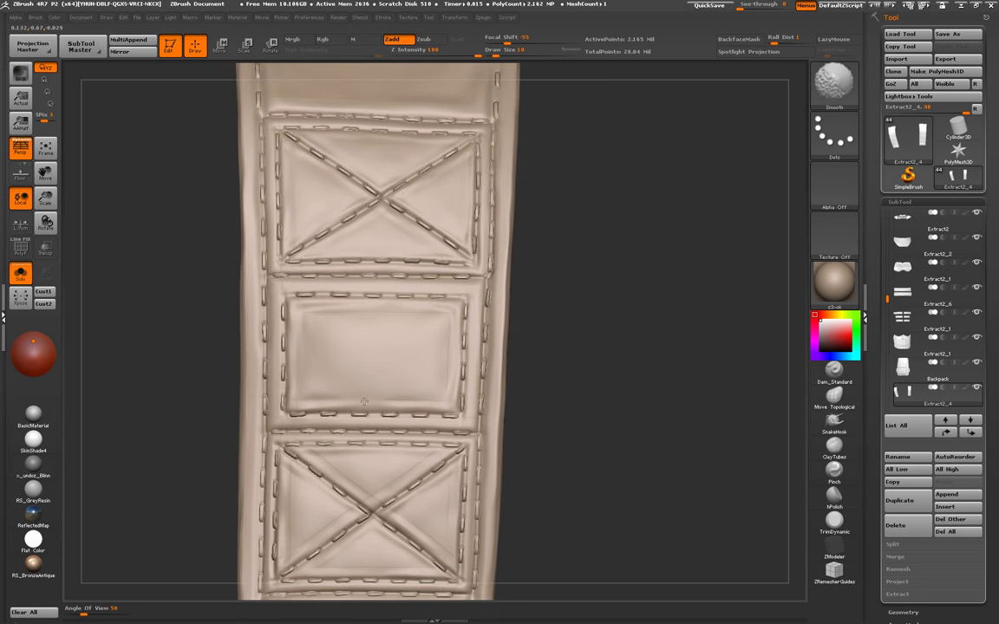
{"action": "key", "text": "bracketright"}
{"action": "right_click_drag", "start_coordinate": [321, 321], "coordinate": [312, 313]}
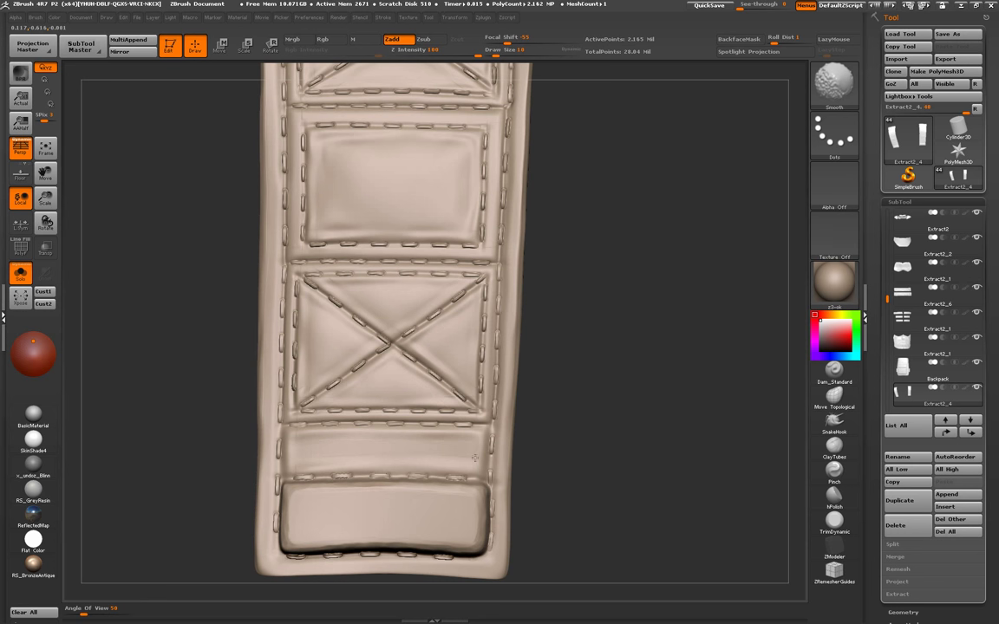
- Zoom in on the upper X-stitched panel and set the Standard brush to Zsub
{"action": "key", "text": "f"}
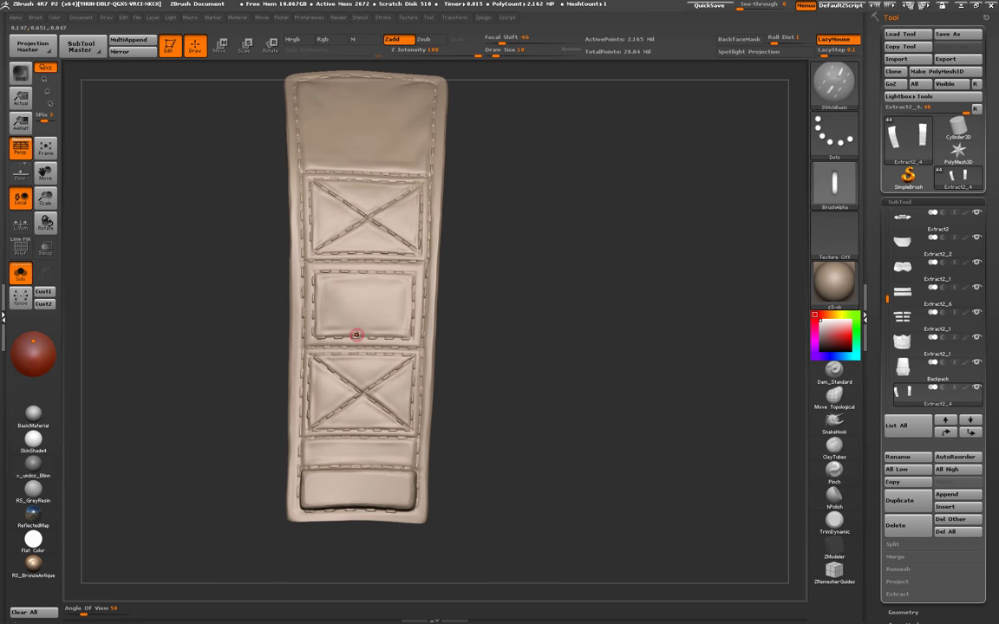
{"action": "left_click_drag", "start_coordinate": [356, 339], "coordinate": [353, 385], "text": "alt"}
{"action": "scroll", "coordinate": [353, 385], "scroll_direction": "down", "scroll_amount": 1}
{"action": "scroll", "coordinate": [356, 312], "scroll_direction": "down", "scroll_amount": 2}
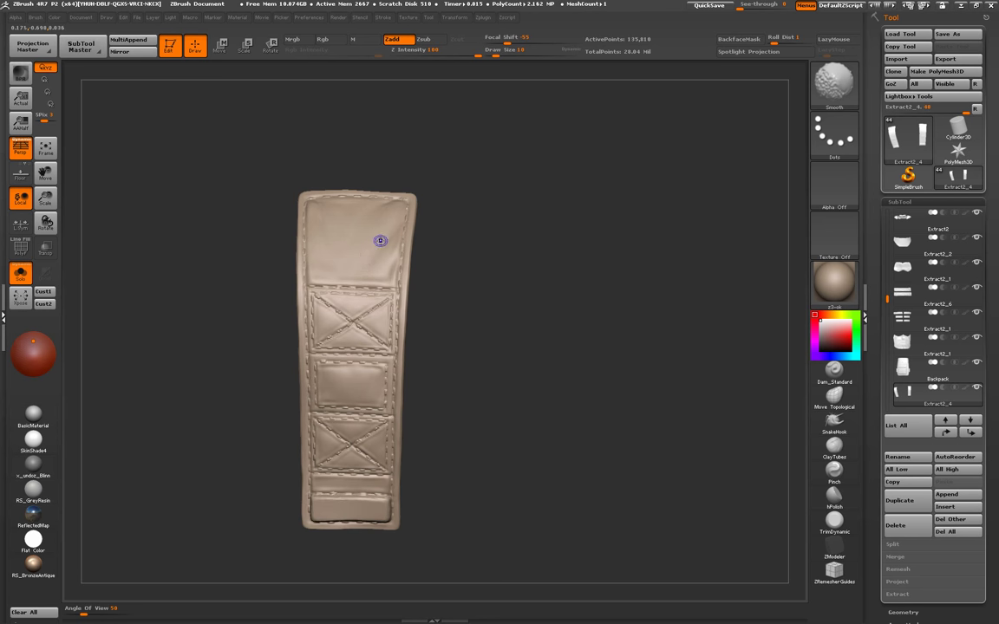
{"action": "left_click_drag", "start_coordinate": [351, 329], "coordinate": [352, 417], "text": "alt"}
{"action": "key", "text": "b"}
{"action": "key", "text": "c"}
{"action": "key", "text": "l"}
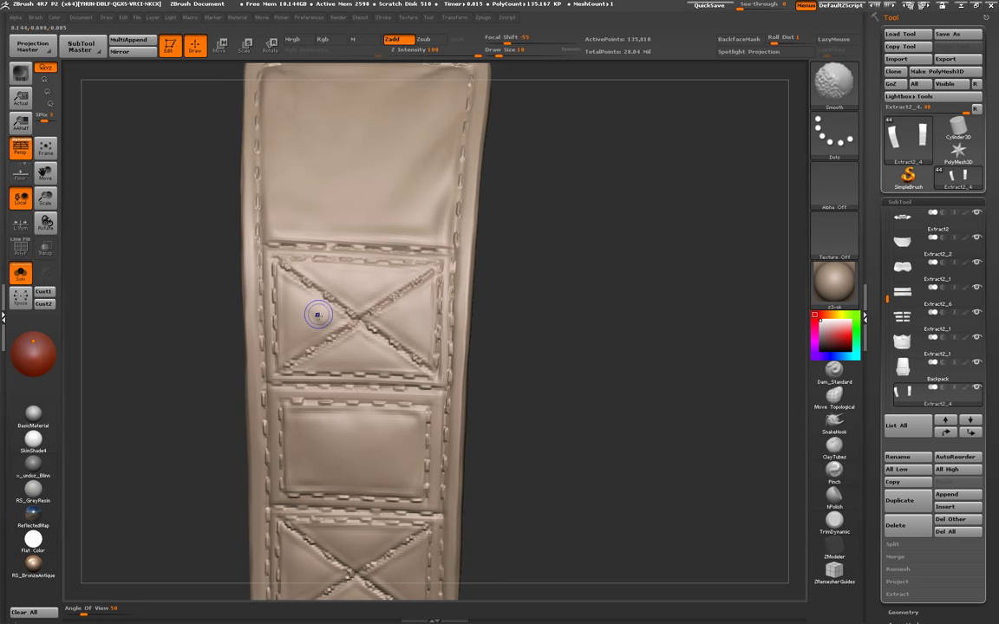
{"action": "key", "text": "b"}
{"action": "key", "text": "s"}
{"action": "key", "text": "t"}
{"action": "left_click", "coordinate": [423, 38]}
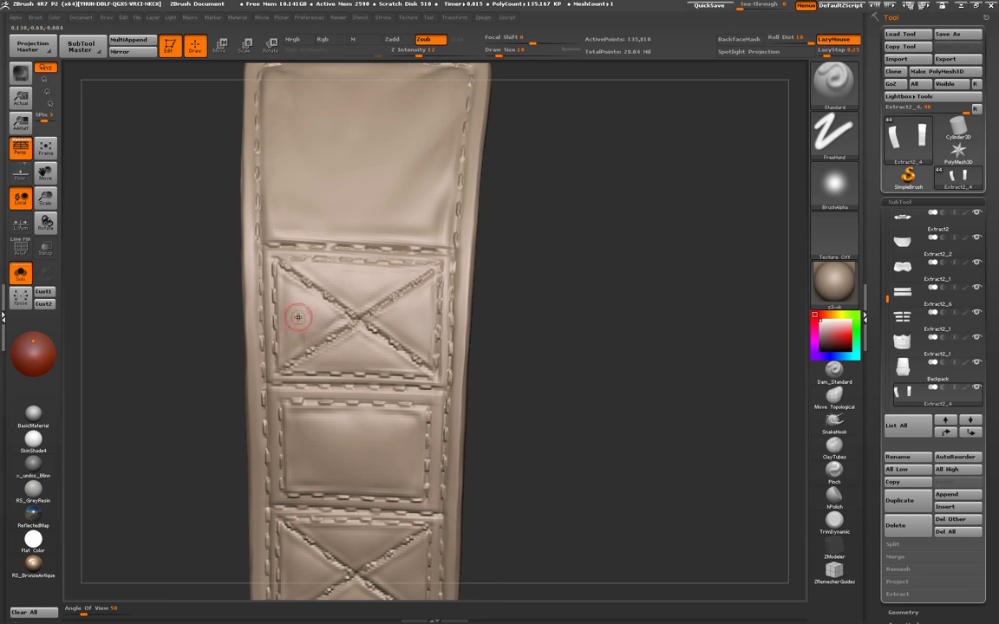
- Carve creases across the upper X panel and a long diagonal crease in the middle panel
{"action": "mouse_move", "coordinate": [292, 339]}
{"action": "left_mouse_down"}
{"action": "mouse_move", "coordinate": [303, 336]}
{"action": "mouse_move", "coordinate": [297, 325]}
{"action": "left_mouse_up"}
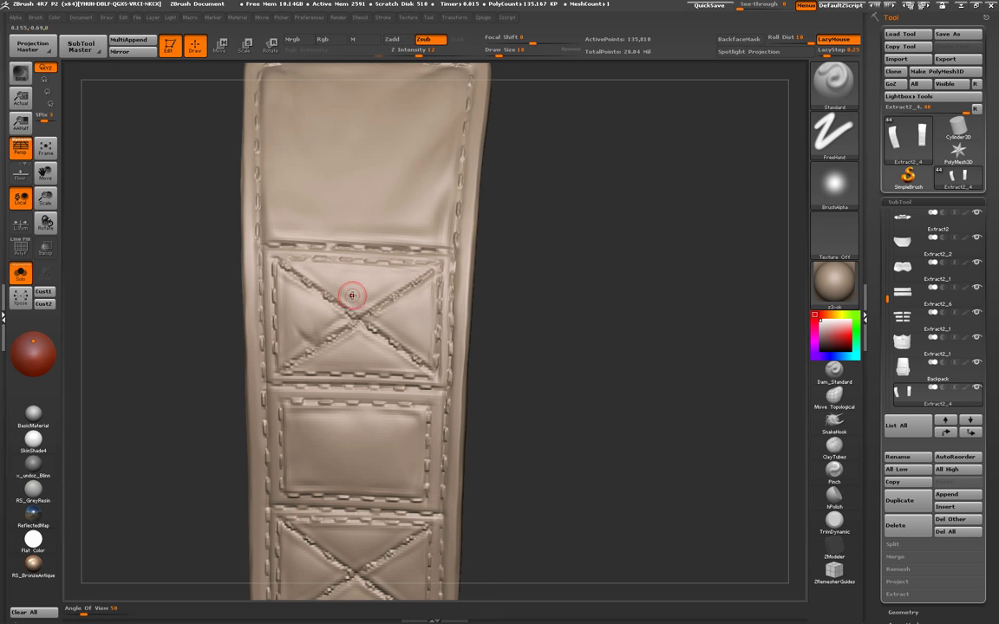
{"action": "mouse_move", "coordinate": [316, 268]}
{"action": "right_mouse_down"}
{"action": "mouse_move", "coordinate": [317, 278]}
{"action": "mouse_move", "coordinate": [320, 265]}
{"action": "right_mouse_up"}
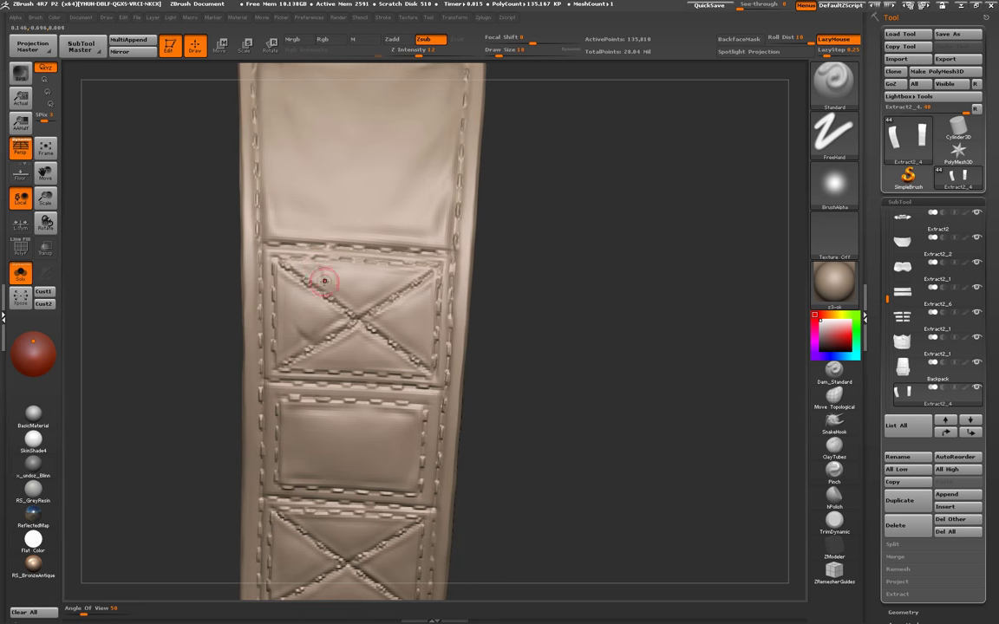
{"action": "left_click_drag", "start_coordinate": [324, 277], "coordinate": [367, 297]}
{"action": "mouse_move", "coordinate": [386, 326]}
{"action": "right_mouse_down"}
{"action": "mouse_move", "coordinate": [379, 362]}
{"action": "mouse_move", "coordinate": [352, 330]}
{"action": "right_mouse_up"}
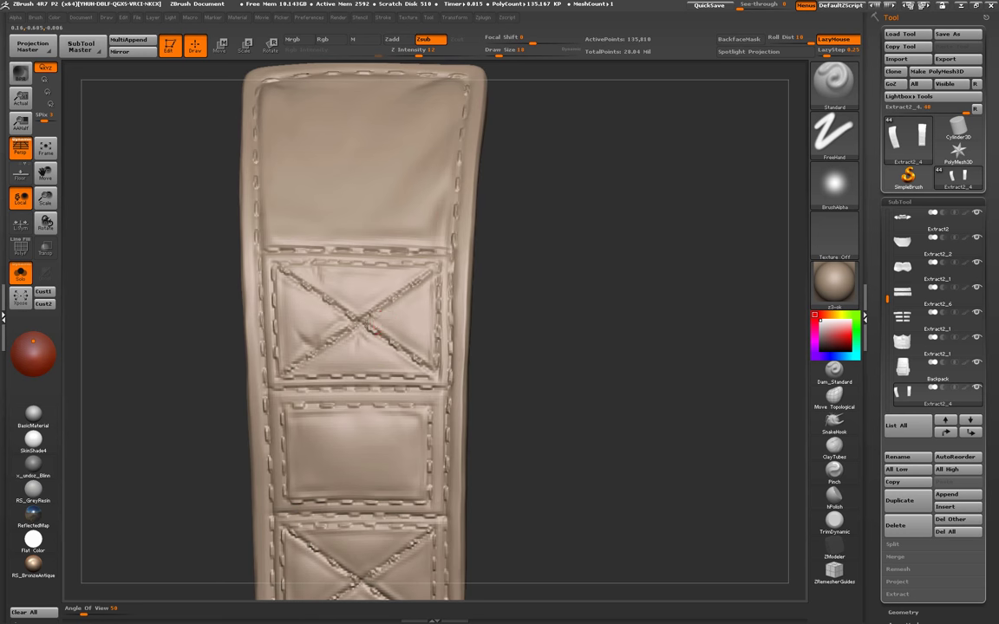
{"action": "mouse_move", "coordinate": [408, 307]}
{"action": "right_mouse_down"}
{"action": "mouse_move", "coordinate": [364, 281]}
{"action": "mouse_move", "coordinate": [284, 278]}
{"action": "right_mouse_up"}
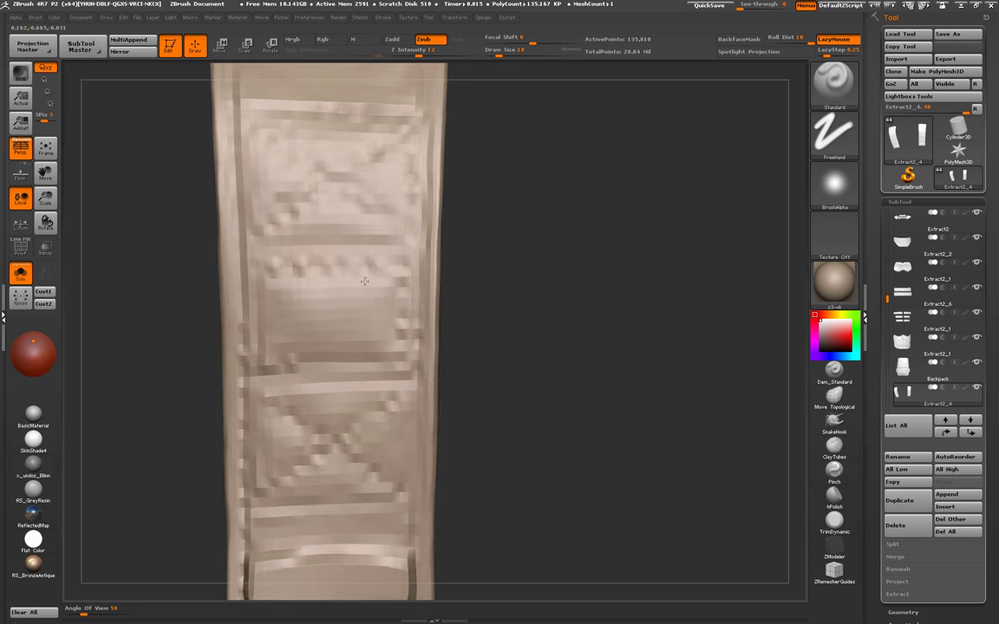
{"action": "left_click_drag", "start_coordinate": [274, 268], "coordinate": [313, 306]}
{"action": "key", "text": "ctrl+z"}
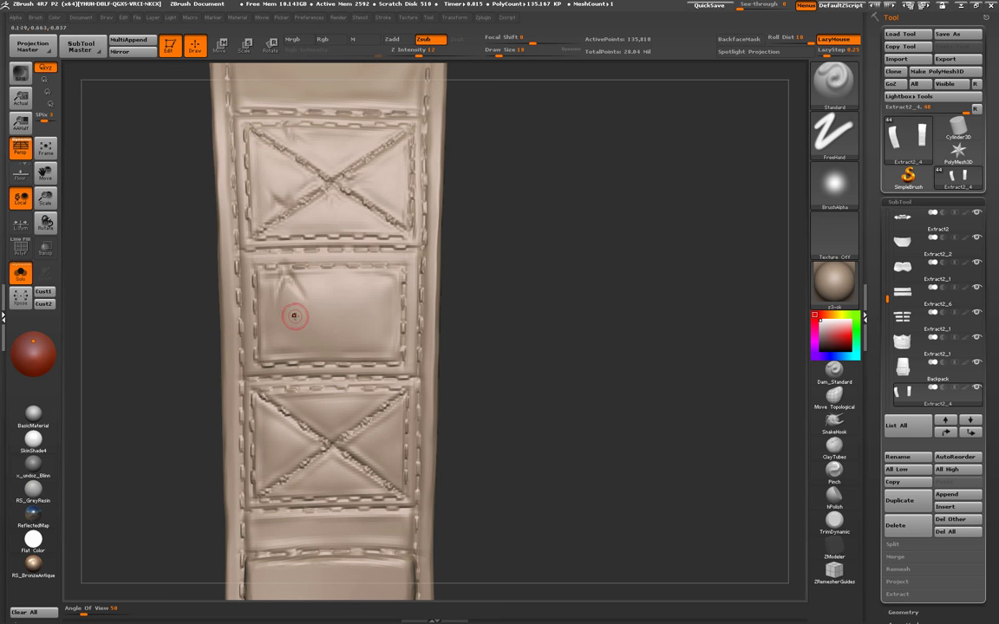
{"action": "mouse_move", "coordinate": [265, 261]}
{"action": "left_mouse_down"}
{"action": "mouse_move", "coordinate": [312, 336]}
{"action": "mouse_move", "coordinate": [338, 328]}
{"action": "left_mouse_up"}
- Soften the middle-panel crease with Clay, then carve a crease at the lower X panel's centre
{"action": "key", "text": "b"}
{"action": "key", "text": "c"}
{"action": "key", "text": "l"}
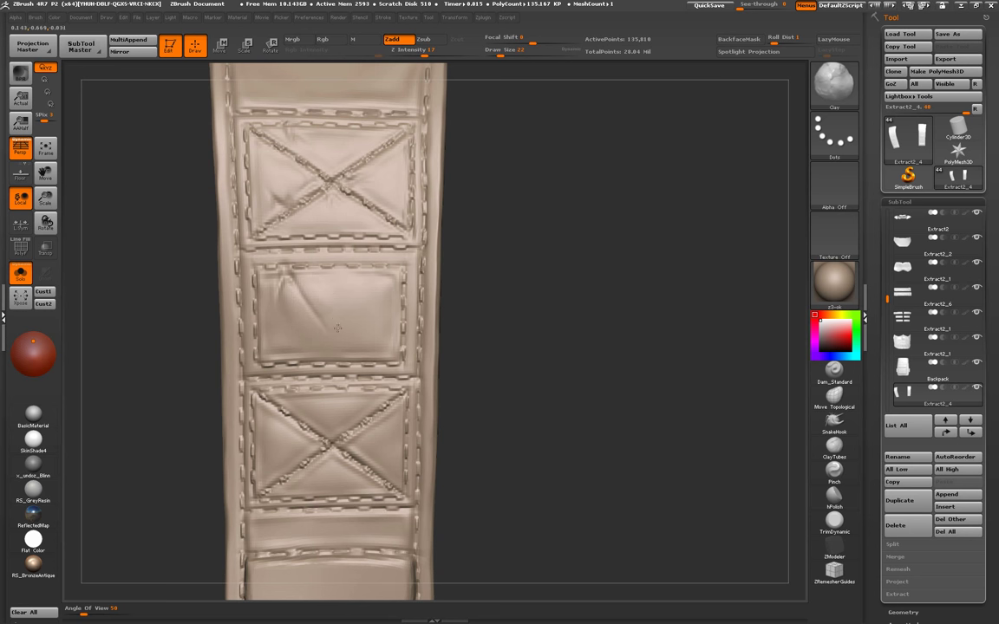
{"action": "mouse_move", "coordinate": [292, 297]}
{"action": "left_mouse_down", "text": "shift"}
{"action": "mouse_move", "coordinate": [285, 306]}
{"action": "mouse_move", "coordinate": [294, 301]}
{"action": "left_mouse_up", "text": "shift"}
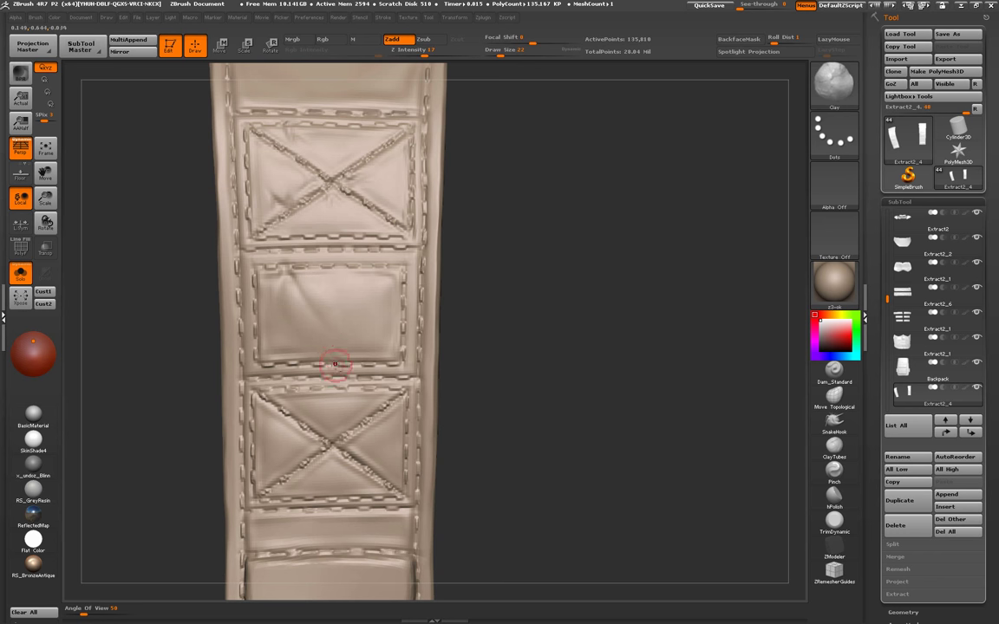
{"action": "key", "text": "shift+d"}
{"action": "key", "text": "d"}
{"action": "key", "text": "b"}
{"action": "key", "text": "s"}
{"action": "key", "text": "t"}
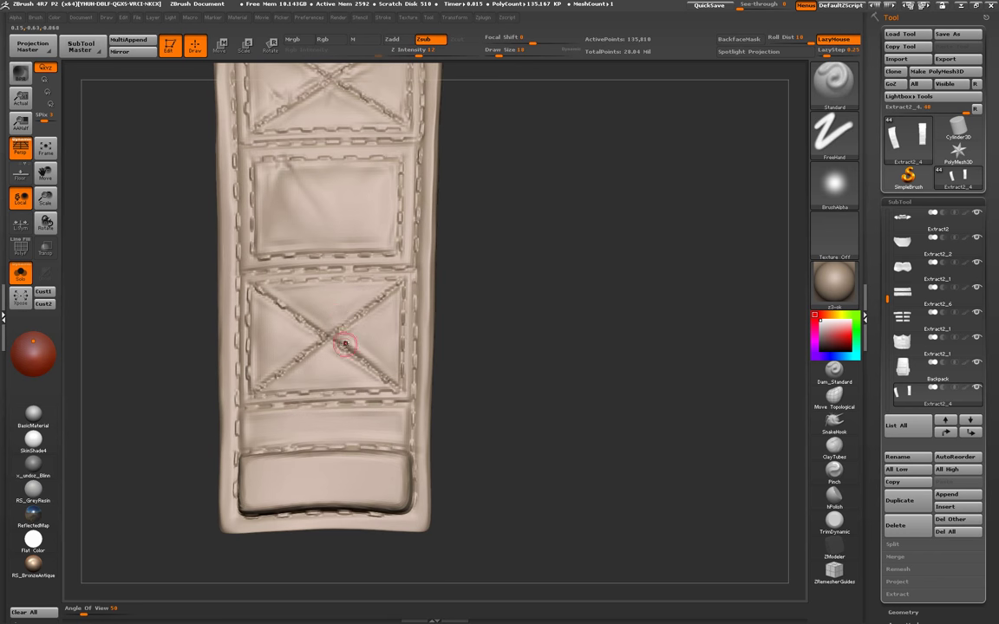
{"action": "left_click_drag", "start_coordinate": [329, 328], "coordinate": [327, 322]}
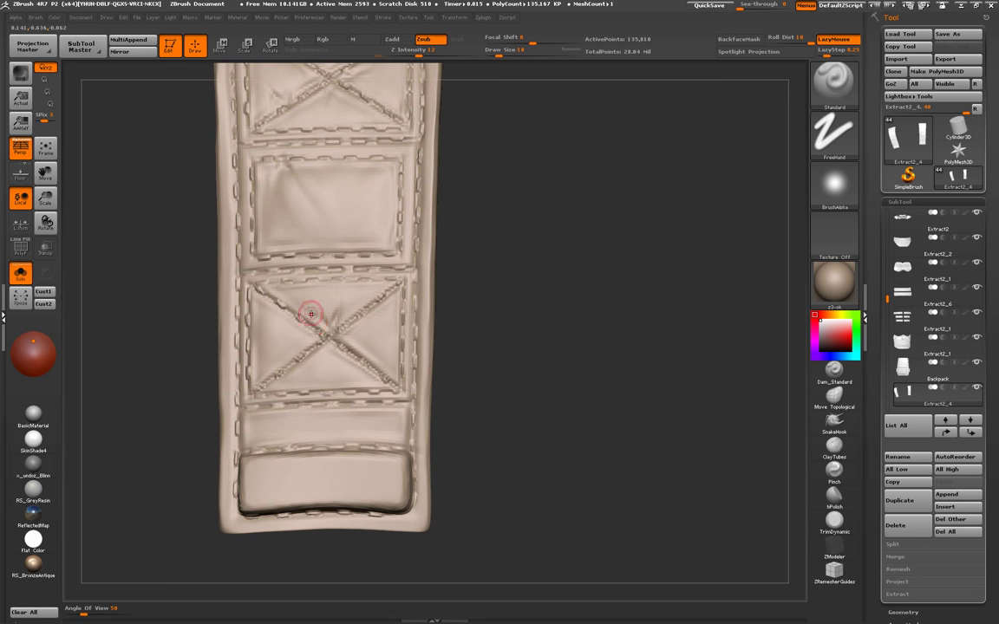
{"action": "key", "text": "b"}
{"action": "key", "text": "c"}
{"action": "key", "text": "l"}
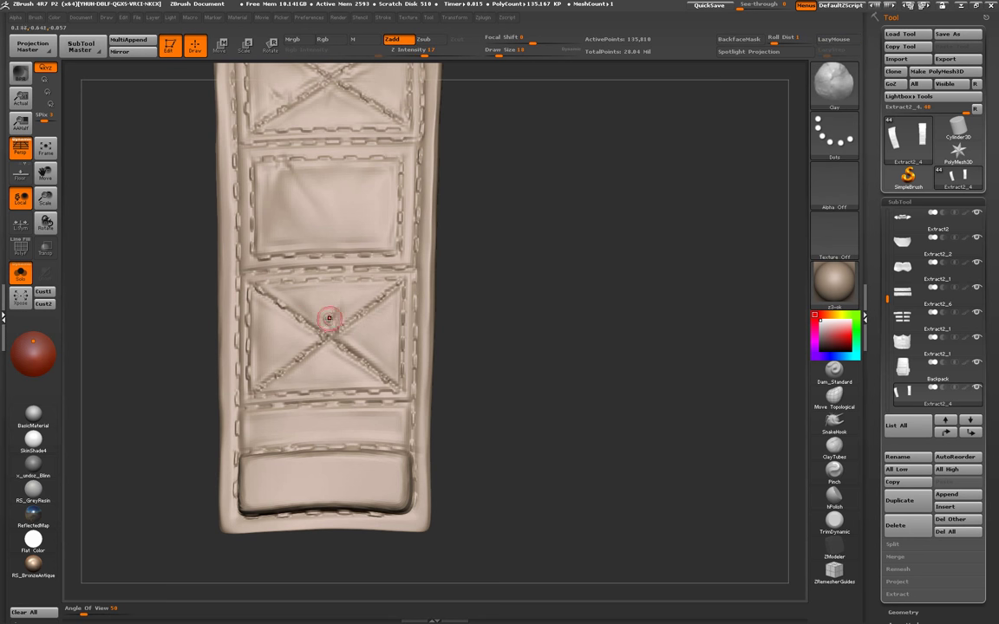
{"action": "key", "text": "b"}
{"action": "key", "text": "s"}
{"action": "key", "text": "t"}
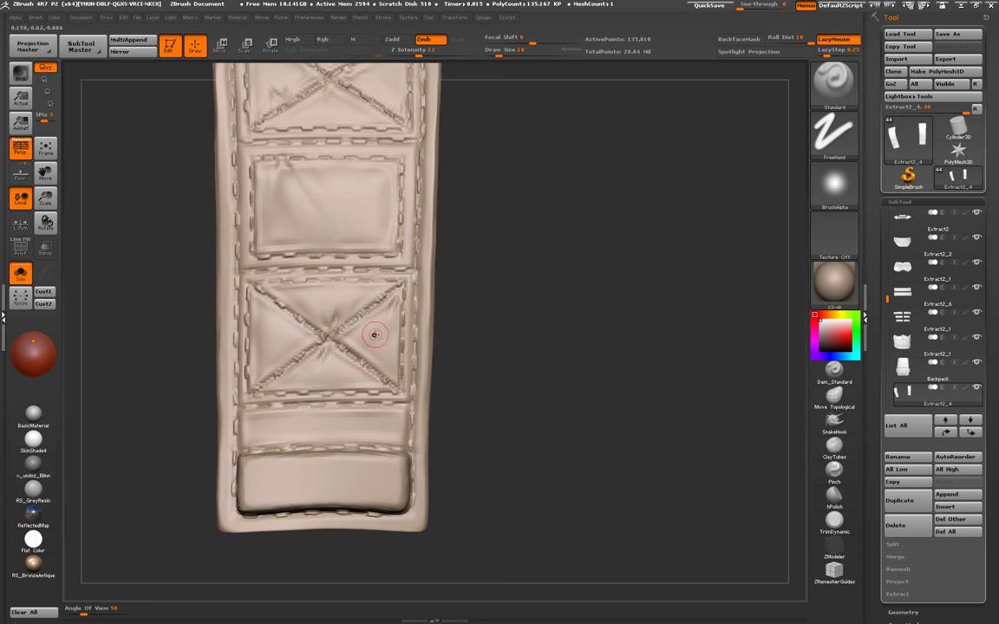
- Carve a short diagonal crease on the lower band, then subdivide the strap to 2.162 million polygons
{"action": "right_click_drag", "start_coordinate": [372, 335], "coordinate": [252, 351], "text": "alt"}
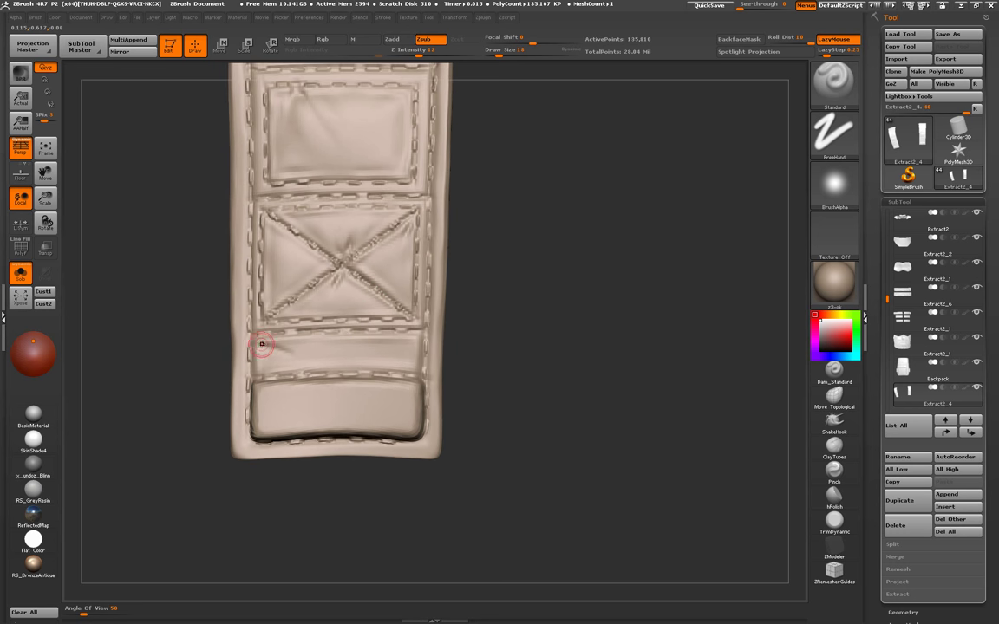
{"action": "left_click_drag", "start_coordinate": [260, 340], "coordinate": [293, 353]}
{"action": "key", "text": "b"}
{"action": "key", "text": "c"}
{"action": "key", "text": "l"}
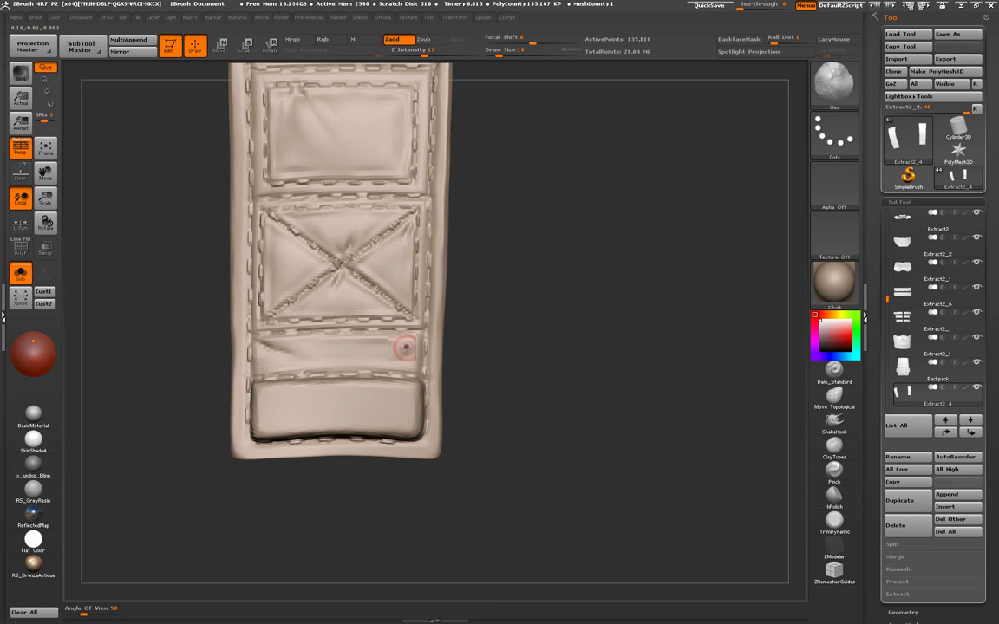
{"action": "key", "text": "b"}
{"action": "key", "text": "s"}
{"action": "key", "text": "t"}
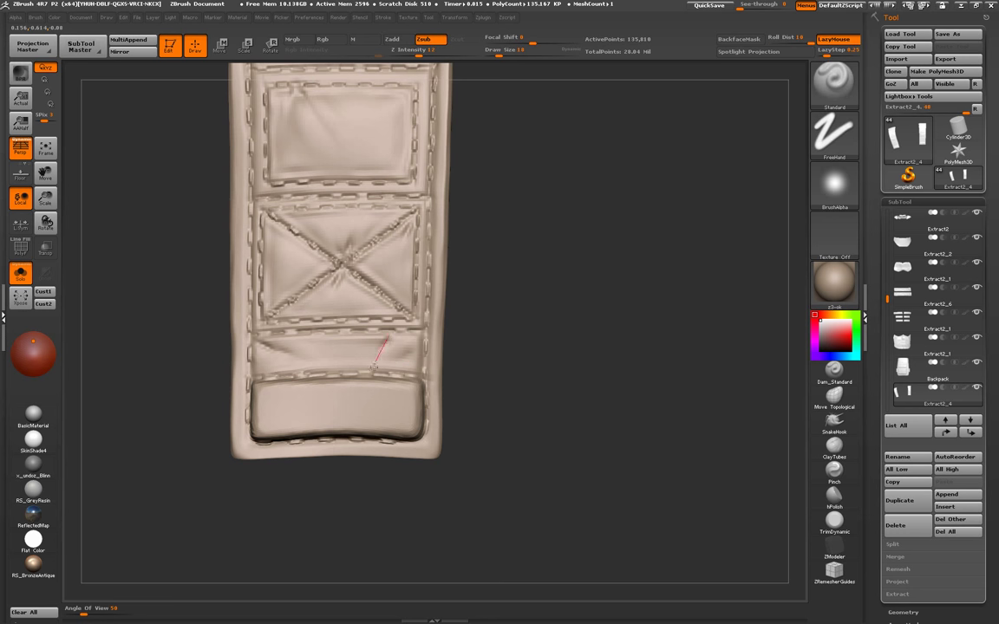
{"action": "mouse_move", "coordinate": [332, 341]}
{"action": "left_mouse_down"}
{"action": "mouse_move", "coordinate": [324, 247]}
{"action": "mouse_move", "coordinate": [447, 298]}
{"action": "left_mouse_up"}
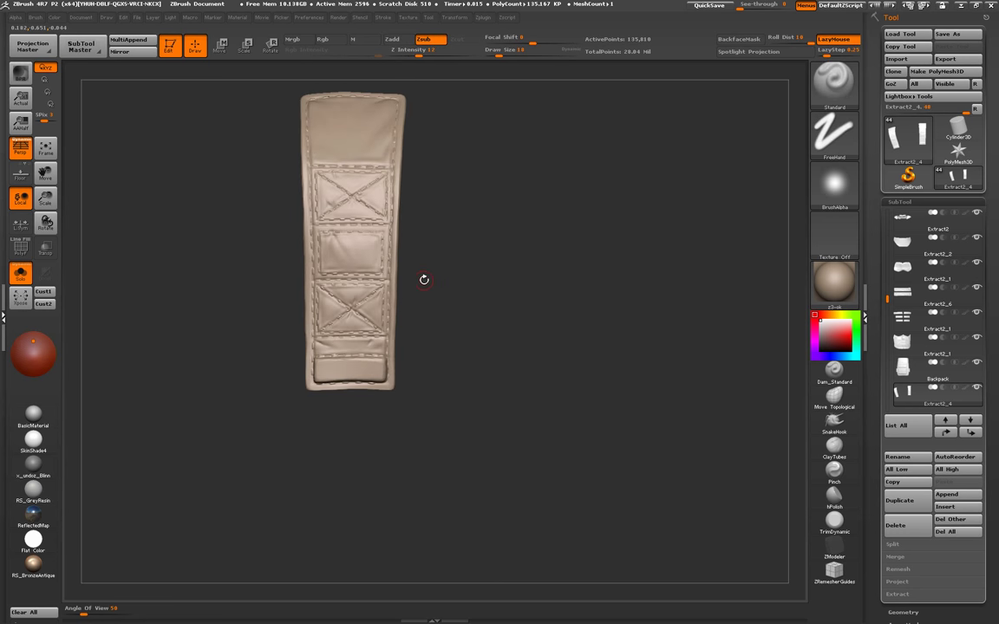
{"action": "key", "text": "ctrl+d"}
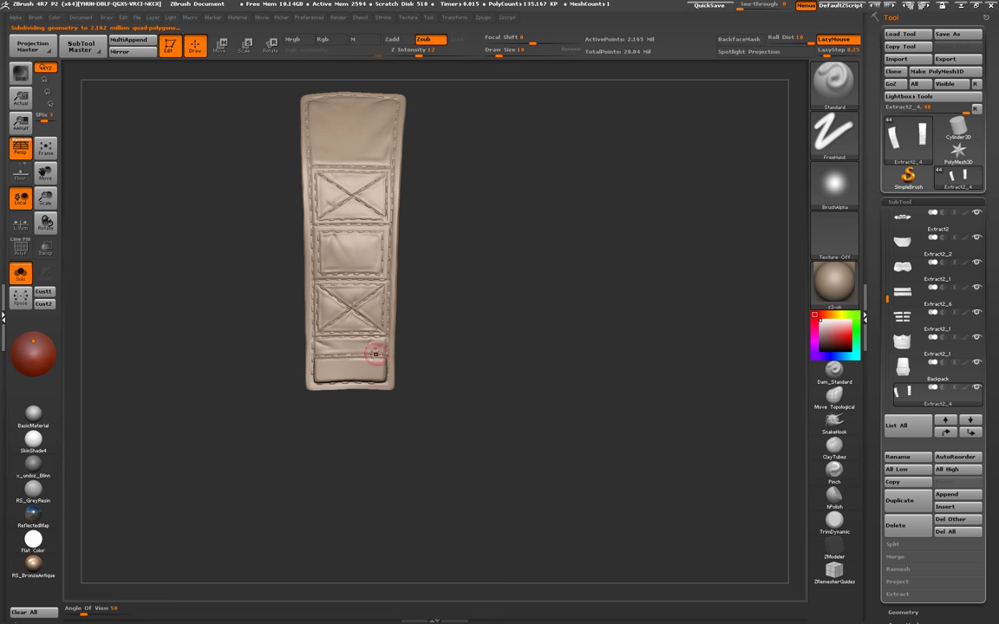
- Smooth the fabric on the strap's top panel, then frame the strap to fill the canvas
{"action": "mouse_move", "coordinate": [375, 354]}
{"action": "left_mouse_down"}
{"action": "mouse_move", "coordinate": [356, 328]}
{"action": "mouse_move", "coordinate": [308, 316]}
{"action": "left_mouse_up"}
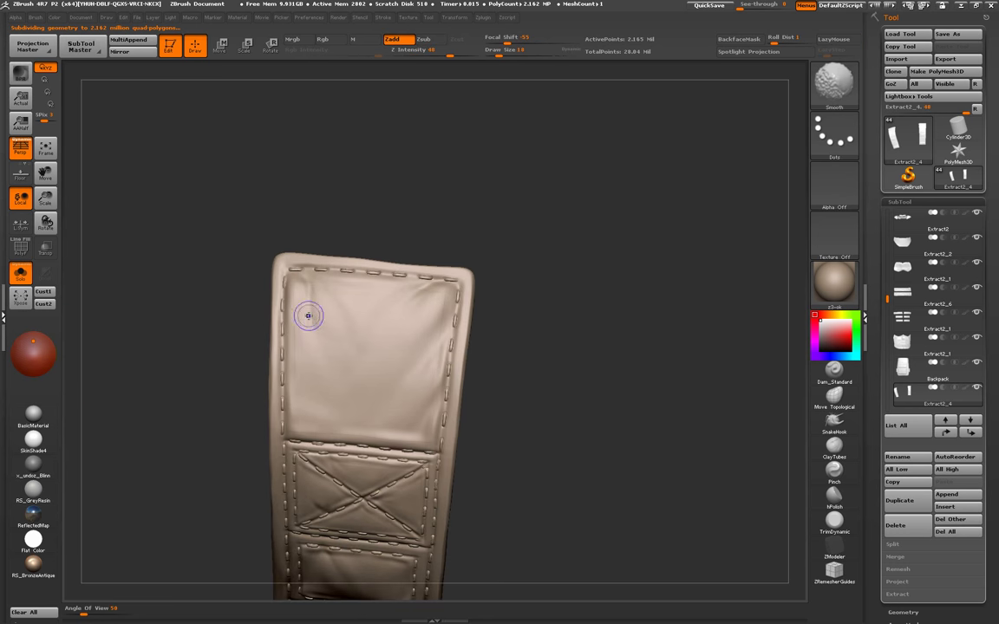
{"action": "mouse_move", "coordinate": [306, 319]}
{"action": "left_mouse_down", "text": "shift"}
{"action": "mouse_move", "coordinate": [296, 289]}
{"action": "mouse_move", "coordinate": [341, 291]}
{"action": "mouse_move", "coordinate": [303, 309]}
{"action": "left_mouse_up", "text": "shift"}
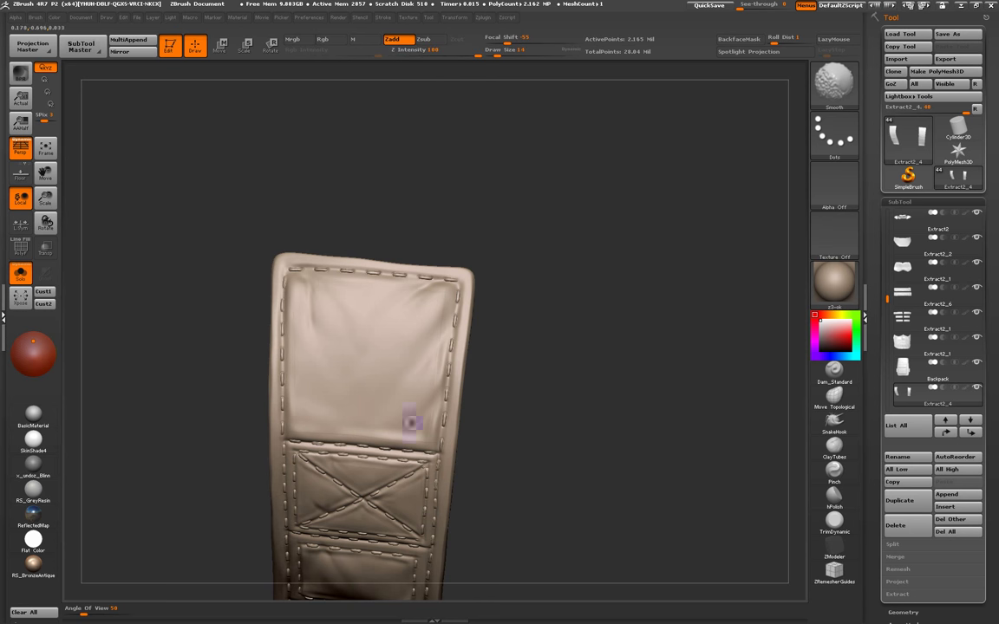
{"action": "mouse_move", "coordinate": [410, 418]}
{"action": "left_mouse_down"}
{"action": "mouse_move", "coordinate": [393, 236]}
{"action": "mouse_move", "coordinate": [435, 276]}
{"action": "mouse_move", "coordinate": [437, 242]}
{"action": "mouse_move", "coordinate": [480, 317]}
{"action": "left_mouse_up"}
{"action": "mouse_move", "coordinate": [398, 358]}
{"action": "left_mouse_down"}
{"action": "mouse_move", "coordinate": [440, 323]}
{"action": "mouse_move", "coordinate": [441, 366]}
{"action": "mouse_move", "coordinate": [405, 347]}
{"action": "mouse_move", "coordinate": [541, 341]}
{"action": "mouse_move", "coordinate": [512, 355]}
{"action": "left_mouse_up"}
{"action": "key", "text": "f"}
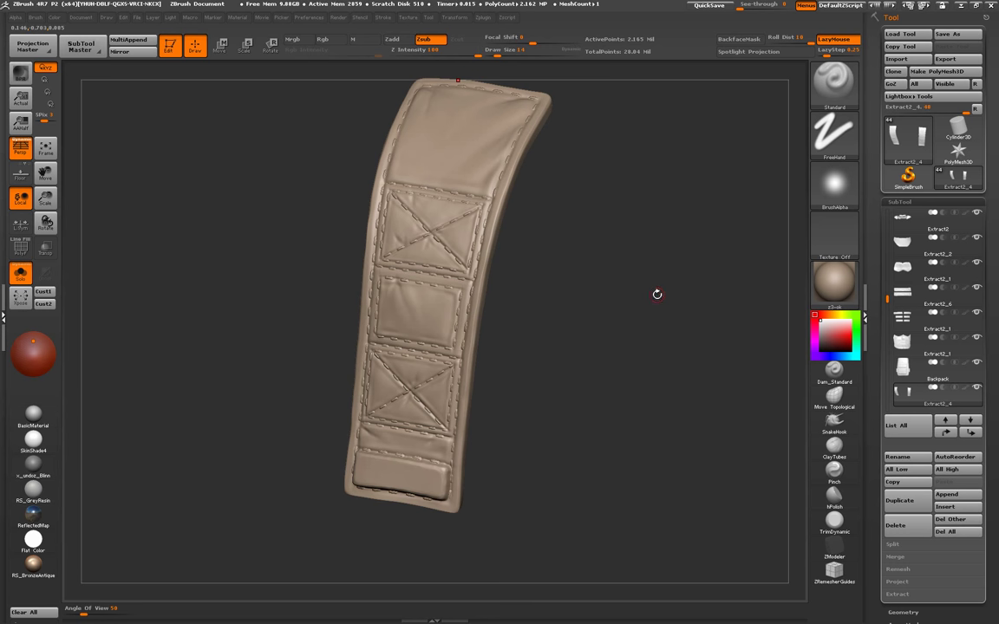
- Drop the strap to its lowest subdivision and run UV Master Unwrap, producing two UV islands
{"action": "key", "text": "shift+d"}
{"action": "key", "text": "shift+d"}
{"action": "key", "text": "shift+d"}
{"action": "key", "text": "shift+d"}
{"action": "key", "text": "shift+d"}
{"action": "key", "text": "shift+d"}
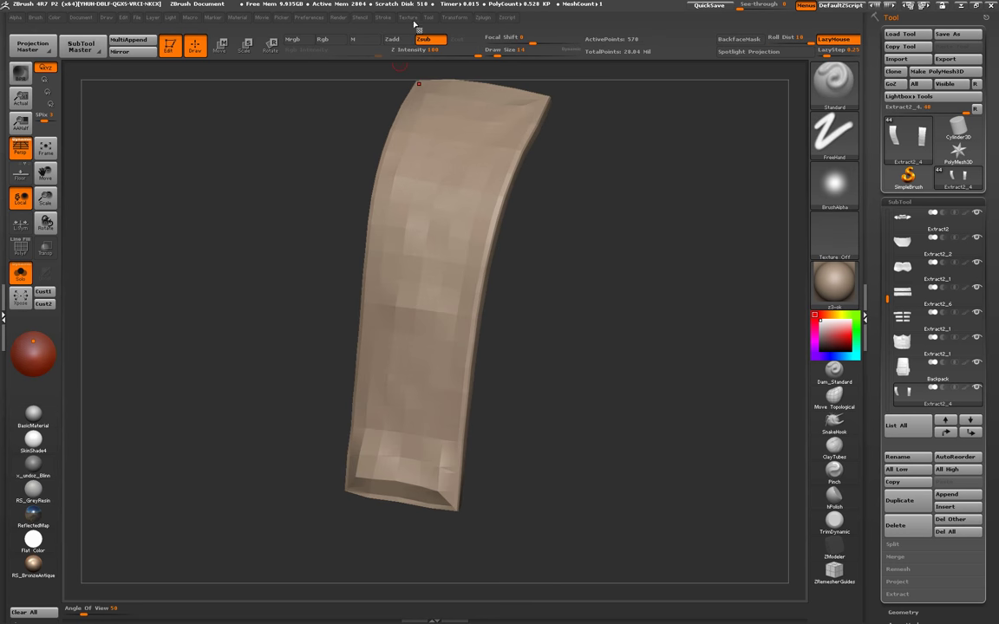
{"action": "left_click", "coordinate": [487, 19]}
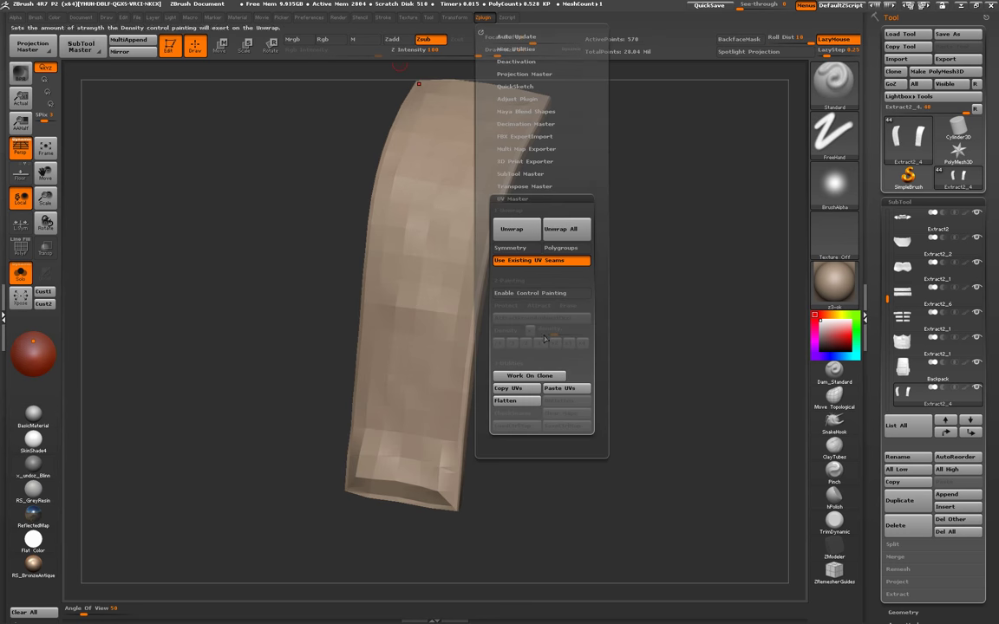
{"action": "left_click", "coordinate": [511, 224]}
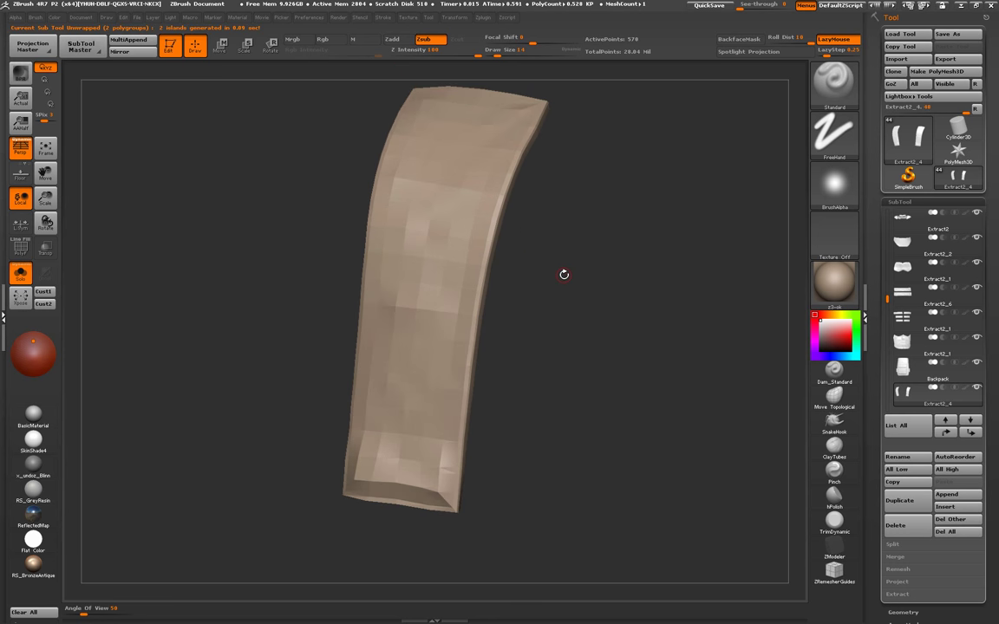
{"action": "left_click", "coordinate": [890, 84]}
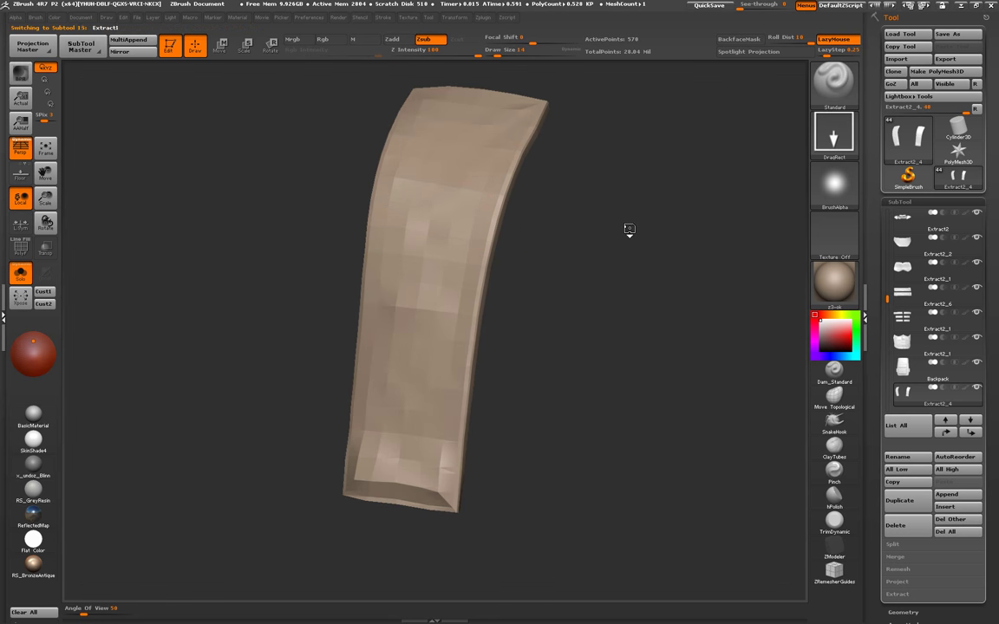
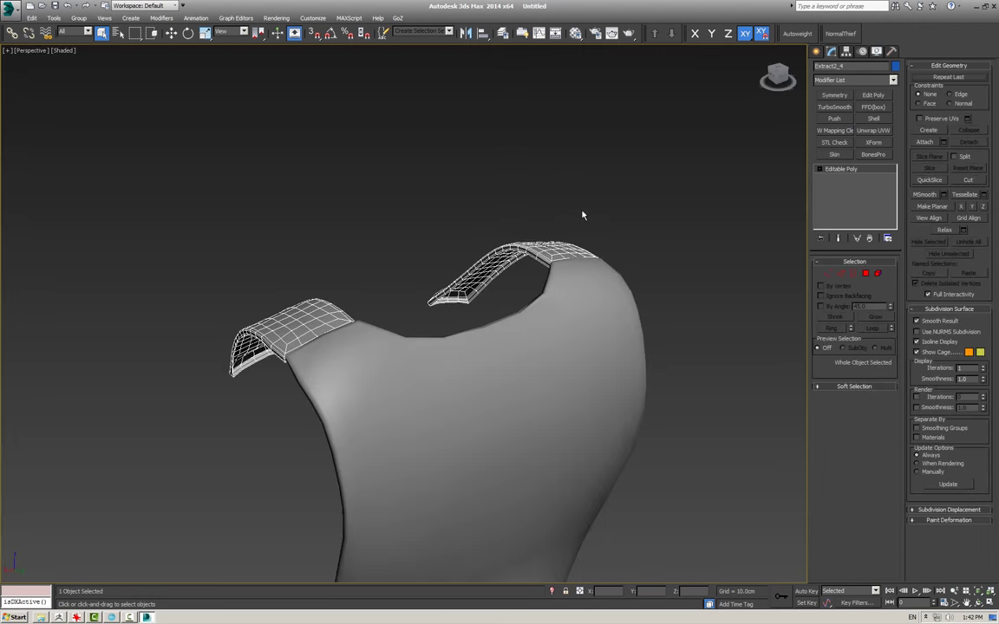
- Select and delete the body mesh, leaving only the two straps
{"action": "left_click", "coordinate": [589, 209]}
{"action": "left_click", "coordinate": [580, 485]}
{"action": "key", "text": "Delete"}
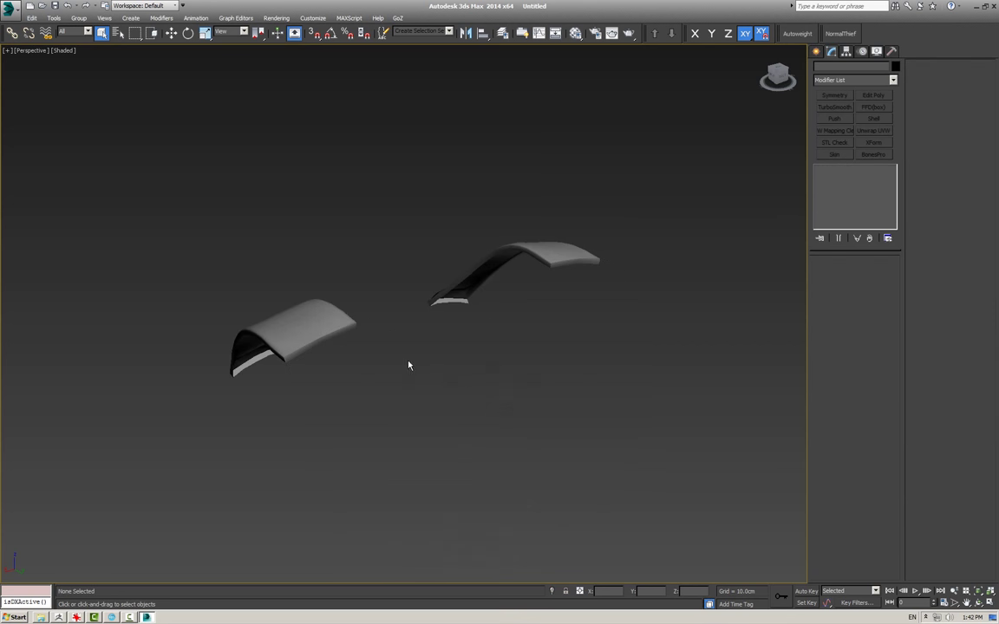
- Add an Unwrap UVW modifier to the strap and open Edit UVWs in edge mode
{"action": "key", "text": "ctrl+a"}
{"action": "left_click", "coordinate": [872, 130]}
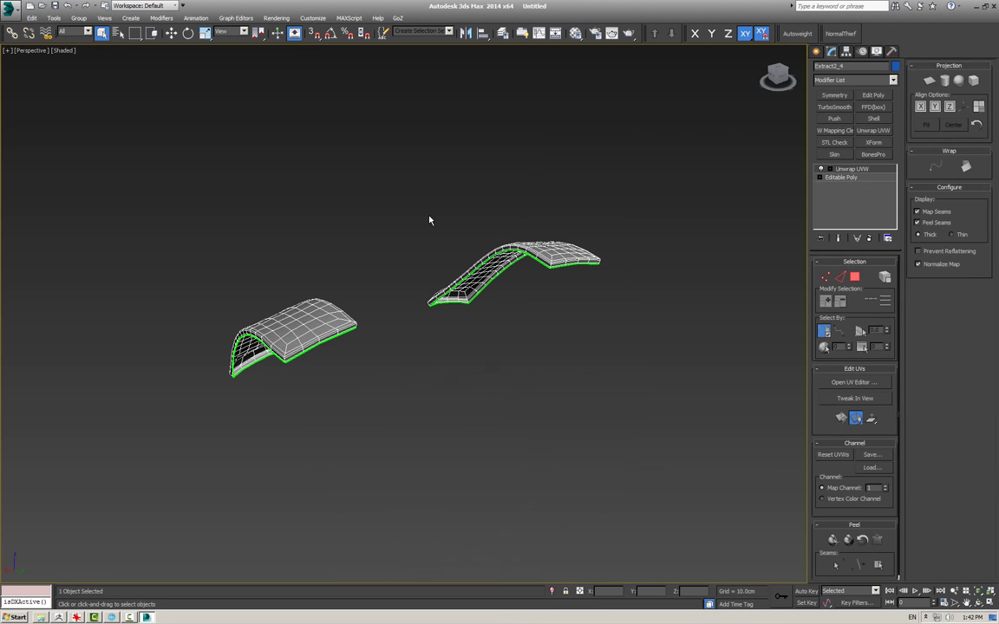
{"action": "middle_click_drag", "start_coordinate": [430, 216], "coordinate": [504, 245], "text": "alt"}
{"action": "left_click", "coordinate": [822, 383]}
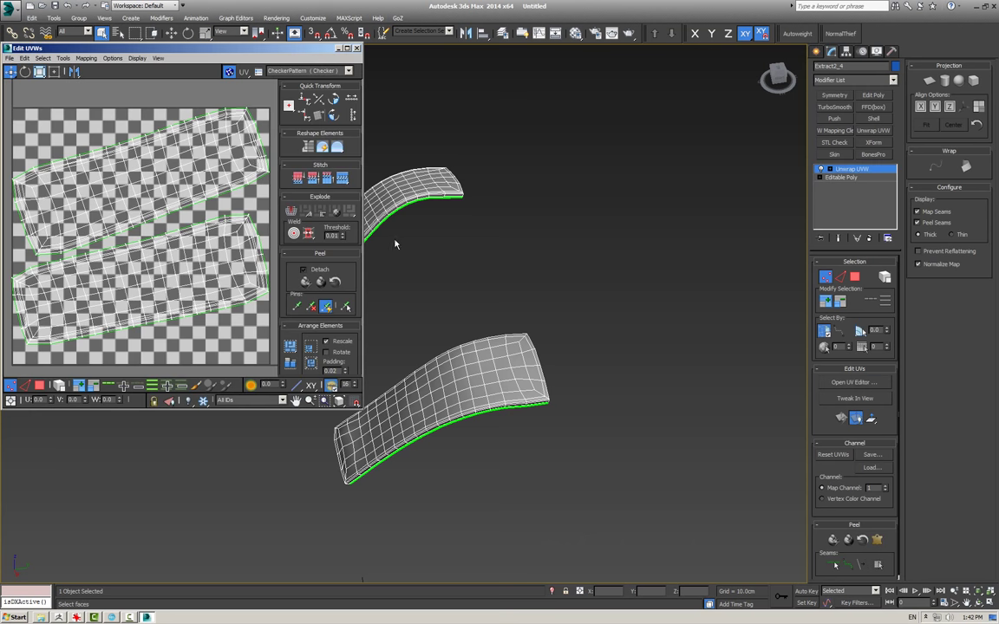
{"action": "left_click", "coordinate": [229, 71]}
{"action": "left_click", "coordinate": [23, 387]}
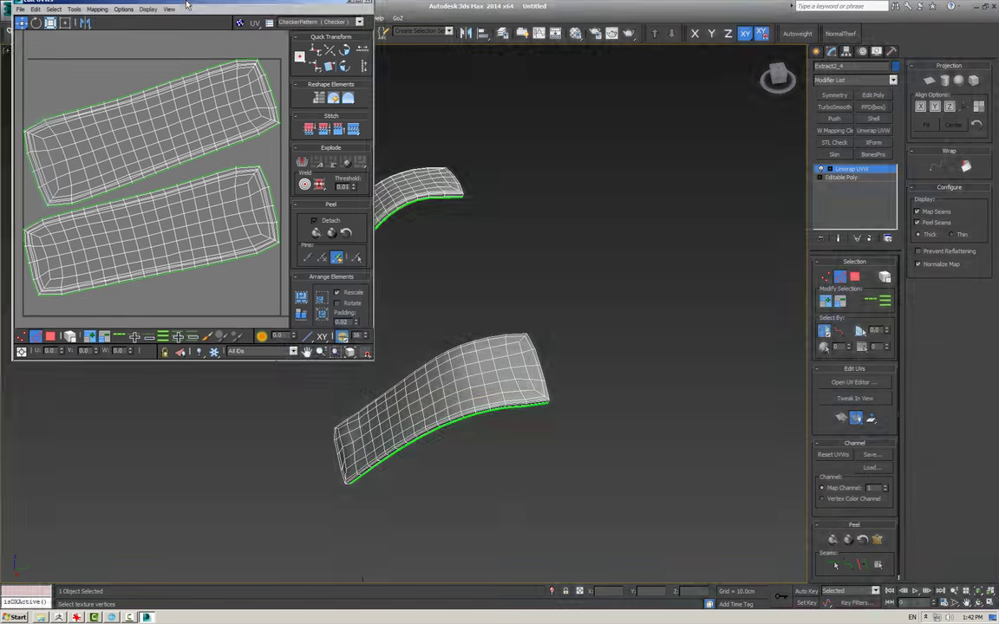
{"action": "double_click", "coordinate": [181, 49]}
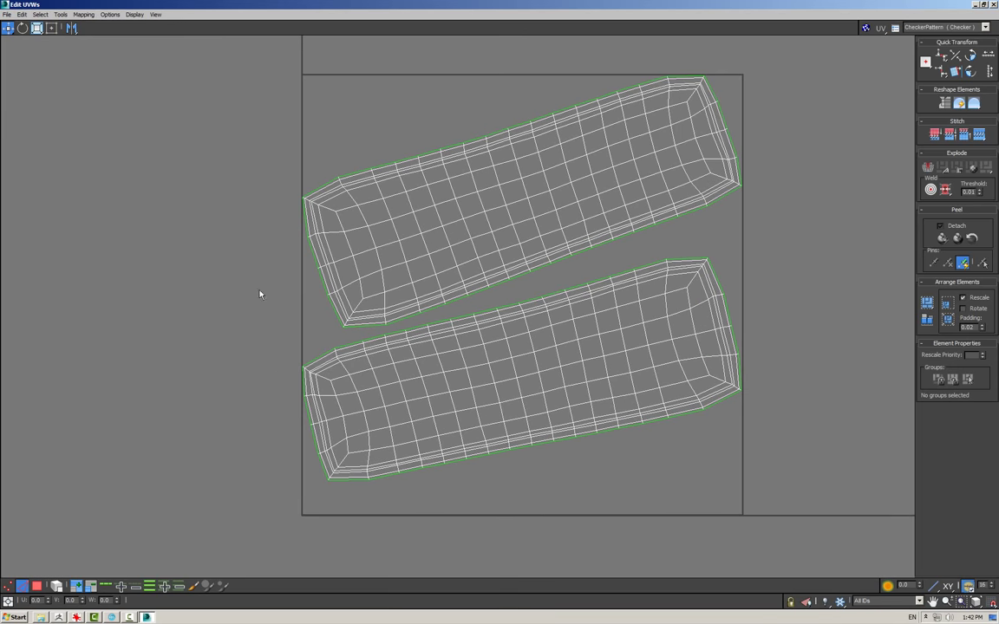
{"action": "middle_click_drag", "start_coordinate": [338, 436], "coordinate": [305, 360]}
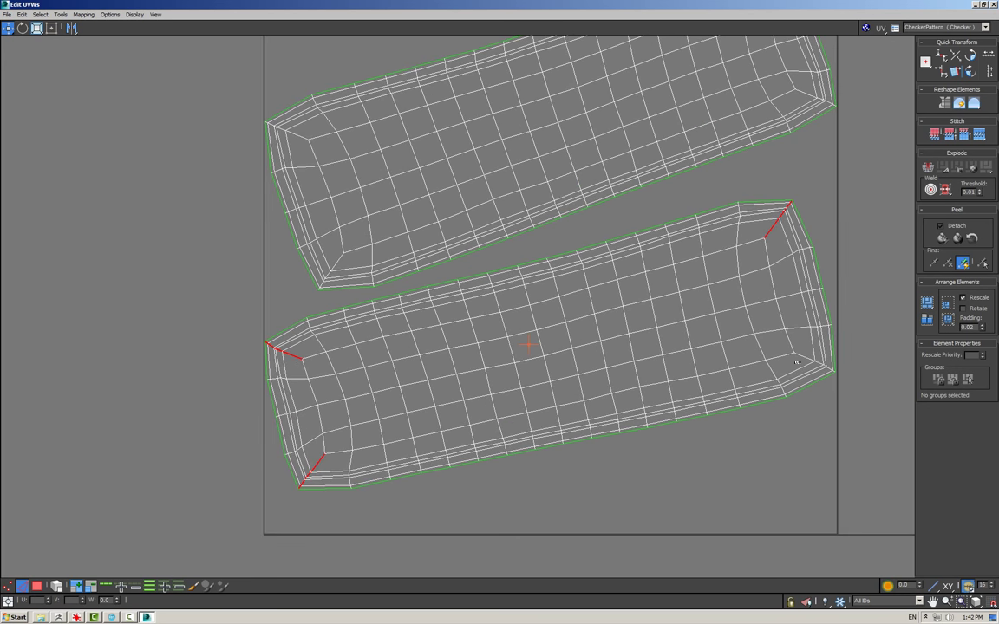
{"action": "middle_click_drag", "start_coordinate": [430, 176], "coordinate": [411, 246]}
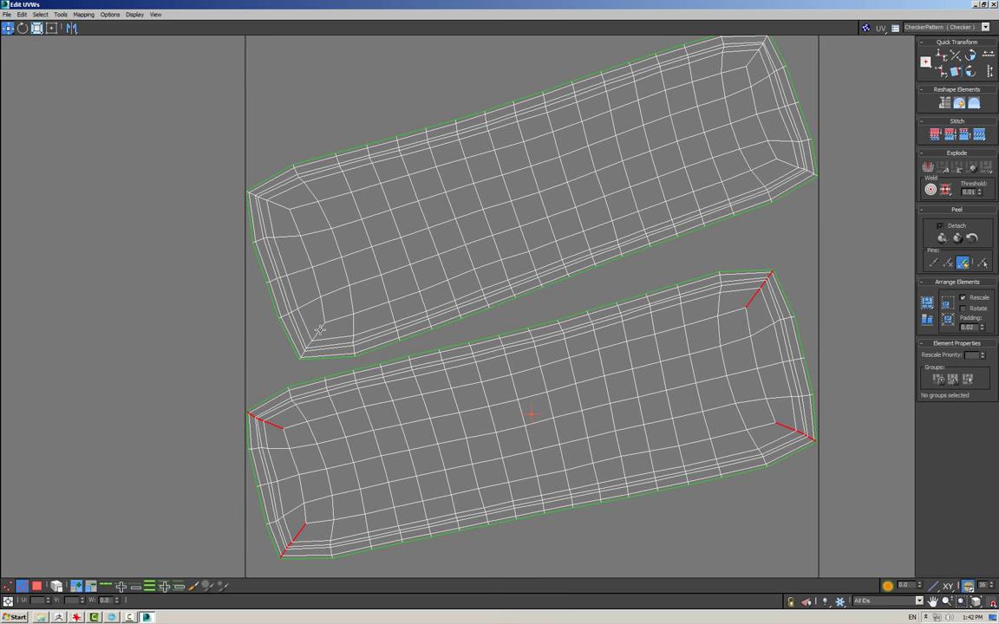
{"action": "middle_click_drag", "start_coordinate": [666, 216], "coordinate": [586, 276]}
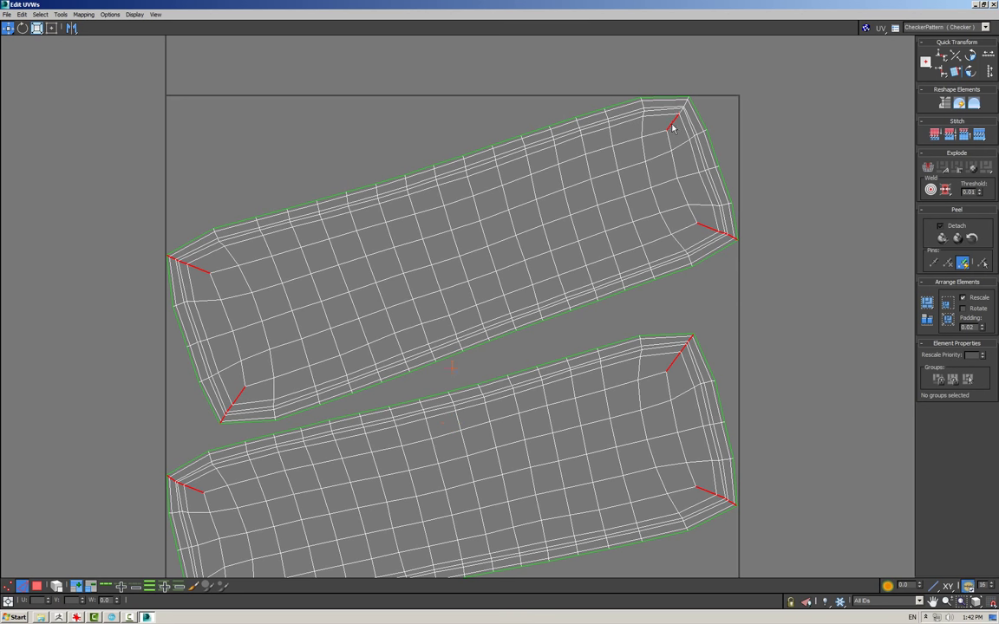
{"action": "double_click", "coordinate": [609, 5]}
- Orbit and zoom around the strap to inspect its seam edges and corners
{"action": "middle_click_drag", "start_coordinate": [625, 317], "coordinate": [613, 345], "text": "alt"}
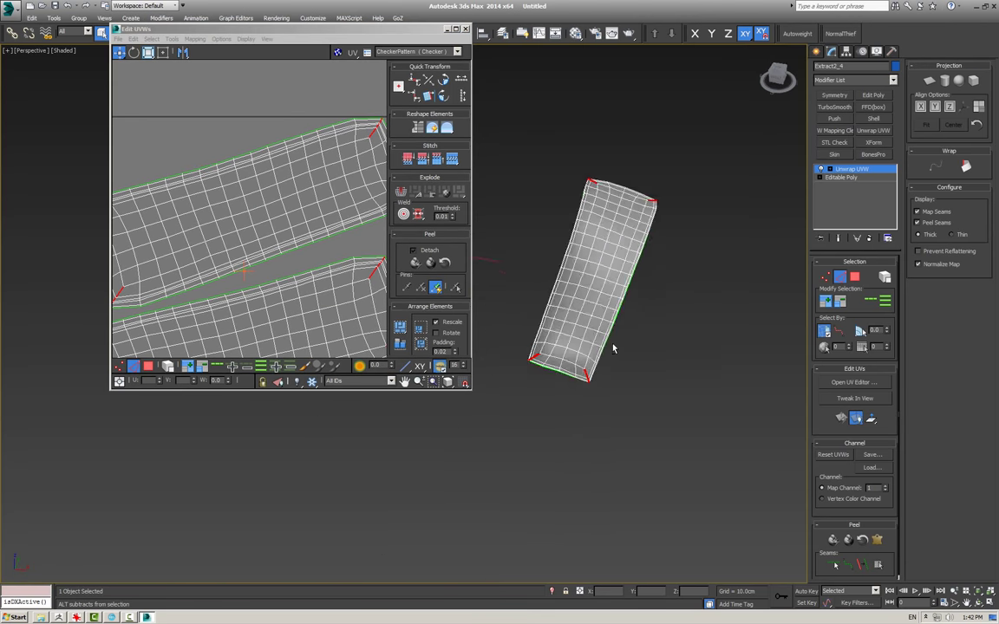
{"action": "scroll", "coordinate": [512, 325], "scroll_direction": "up", "scroll_amount": 3}
{"action": "scroll", "coordinate": [513, 329], "scroll_direction": "up", "scroll_amount": 2}
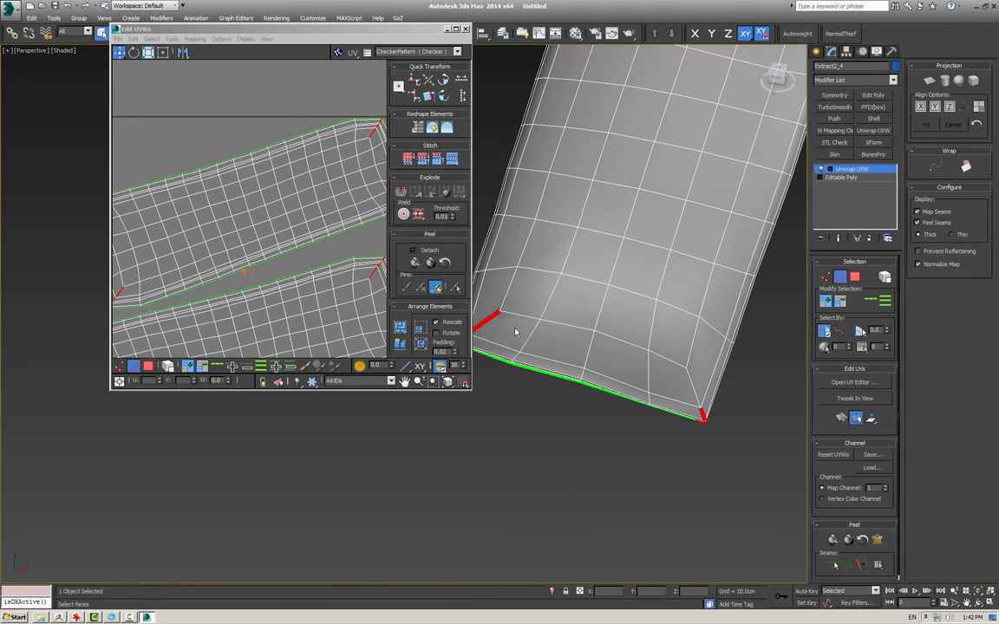
{"action": "scroll", "coordinate": [518, 326], "scroll_direction": "up", "scroll_amount": 1}
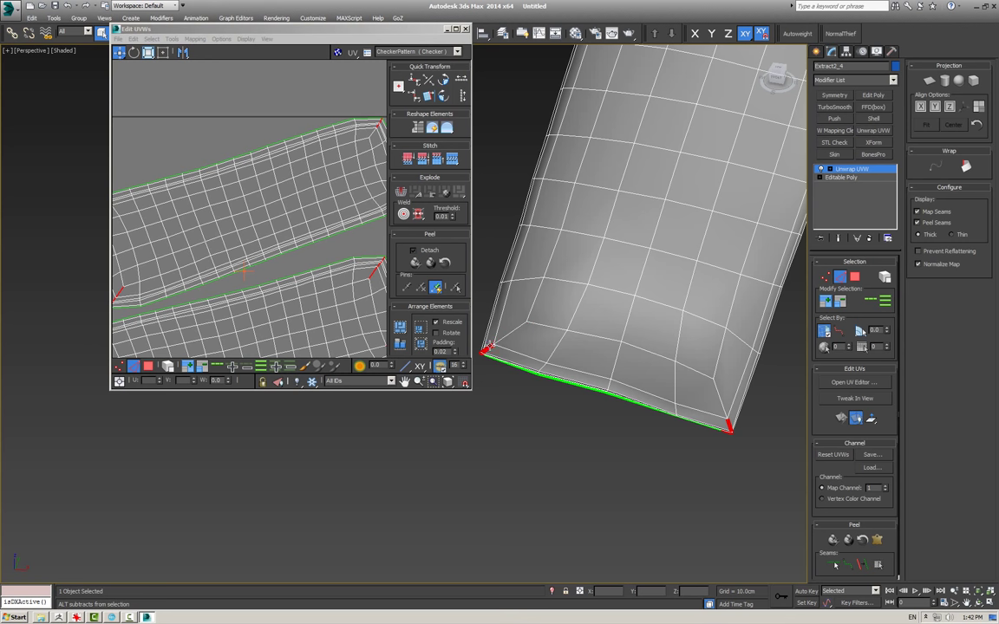
{"action": "middle_click_drag", "start_coordinate": [520, 328], "coordinate": [529, 312], "text": "alt"}
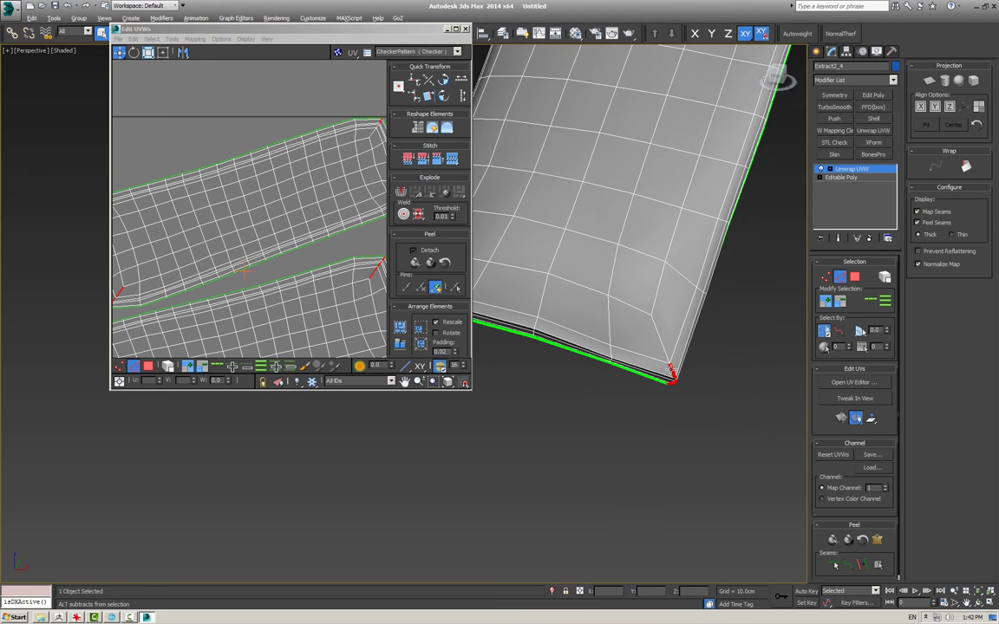
{"action": "mouse_move", "coordinate": [605, 334]}
{"action": "middle_mouse_down", "text": "alt"}
{"action": "mouse_move", "coordinate": [616, 372]}
{"action": "mouse_move", "coordinate": [629, 299]}
{"action": "mouse_move", "coordinate": [590, 379]}
{"action": "mouse_move", "coordinate": [659, 426]}
{"action": "mouse_move", "coordinate": [653, 368]}
{"action": "middle_mouse_up", "text": "alt"}
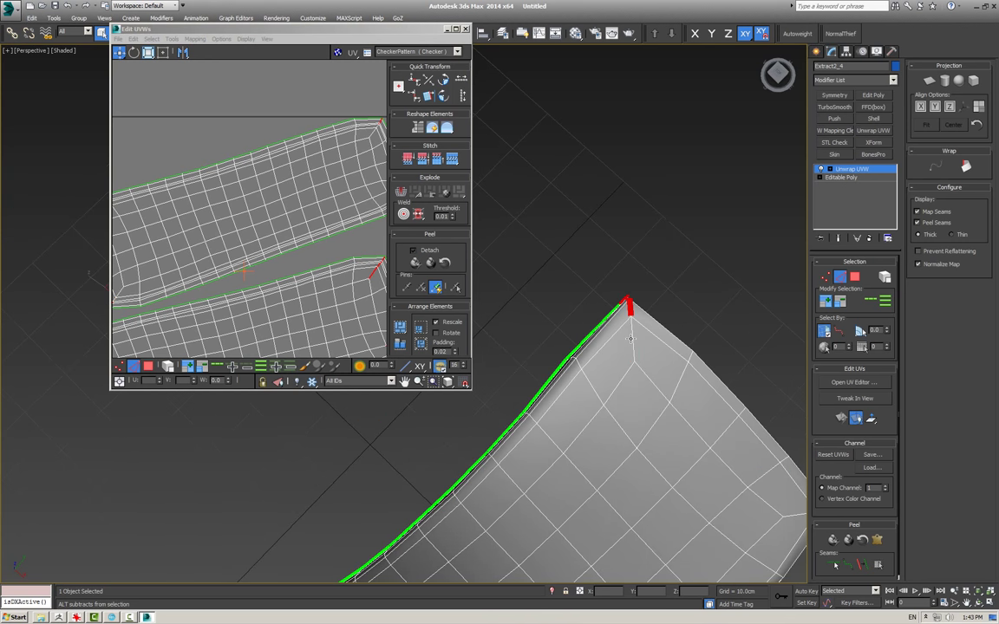
{"action": "scroll", "coordinate": [576, 293], "scroll_direction": "down", "scroll_amount": 2}
{"action": "scroll", "coordinate": [576, 293], "scroll_direction": "up", "scroll_amount": 3}
{"action": "scroll", "coordinate": [576, 293], "scroll_direction": "down", "scroll_amount": 1}
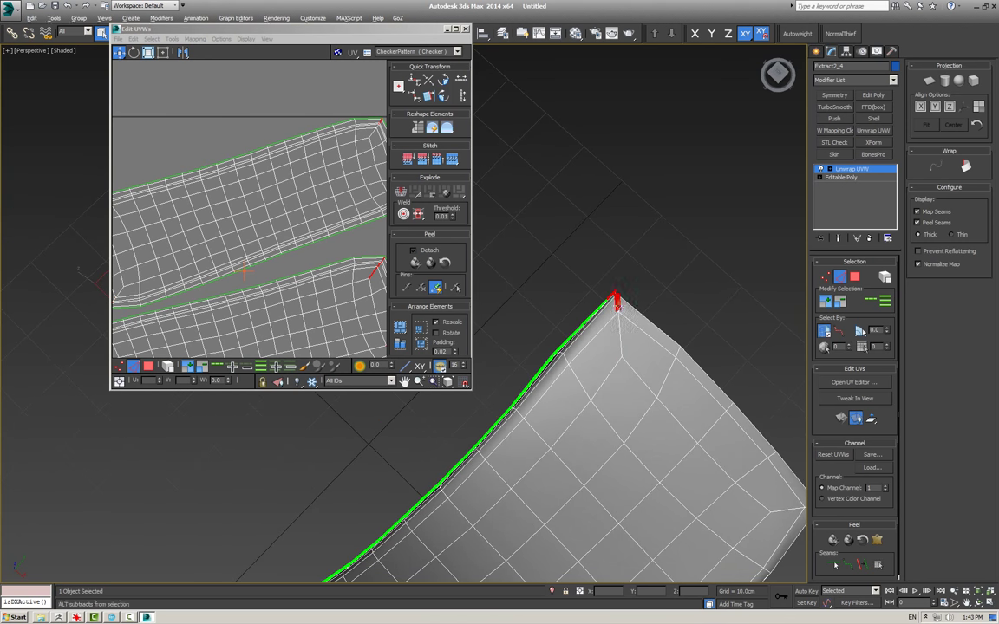
{"action": "scroll", "coordinate": [577, 293], "scroll_direction": "down", "scroll_amount": 2}
{"action": "mouse_move", "coordinate": [576, 293]}
{"action": "middle_mouse_down", "text": "alt"}
{"action": "mouse_move", "coordinate": [693, 319]}
{"action": "mouse_move", "coordinate": [539, 401]}
{"action": "mouse_move", "coordinate": [664, 372]}
{"action": "mouse_move", "coordinate": [679, 386]}
{"action": "mouse_move", "coordinate": [585, 245]}
{"action": "mouse_move", "coordinate": [567, 257]}
{"action": "mouse_move", "coordinate": [591, 374]}
{"action": "mouse_move", "coordinate": [531, 298]}
{"action": "middle_mouse_up", "text": "alt"}
{"action": "scroll", "coordinate": [533, 402], "scroll_direction": "up", "scroll_amount": 4}
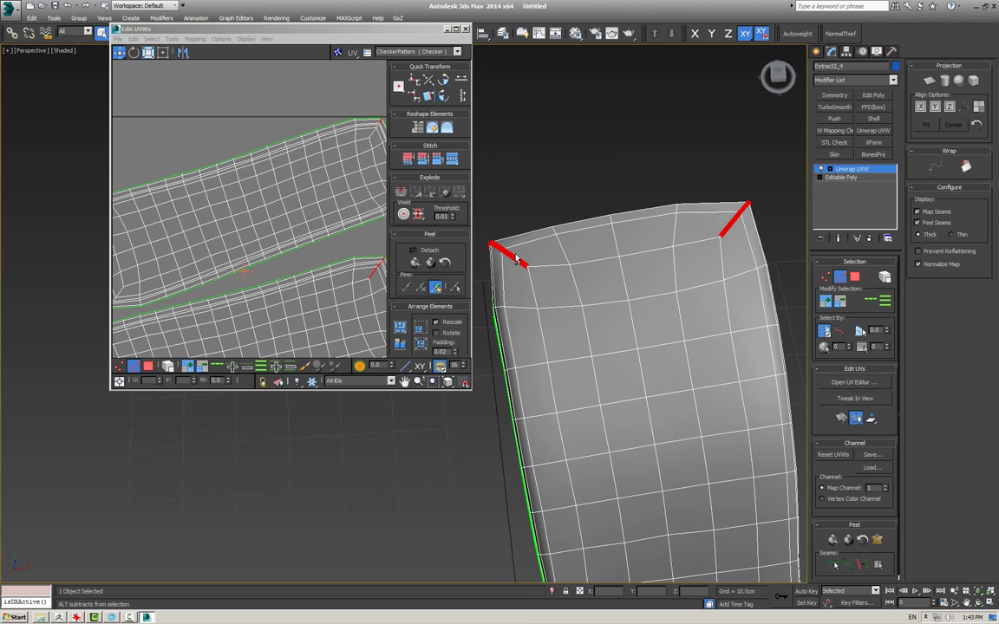
{"action": "middle_click_drag", "start_coordinate": [636, 268], "coordinate": [631, 247], "text": "alt"}
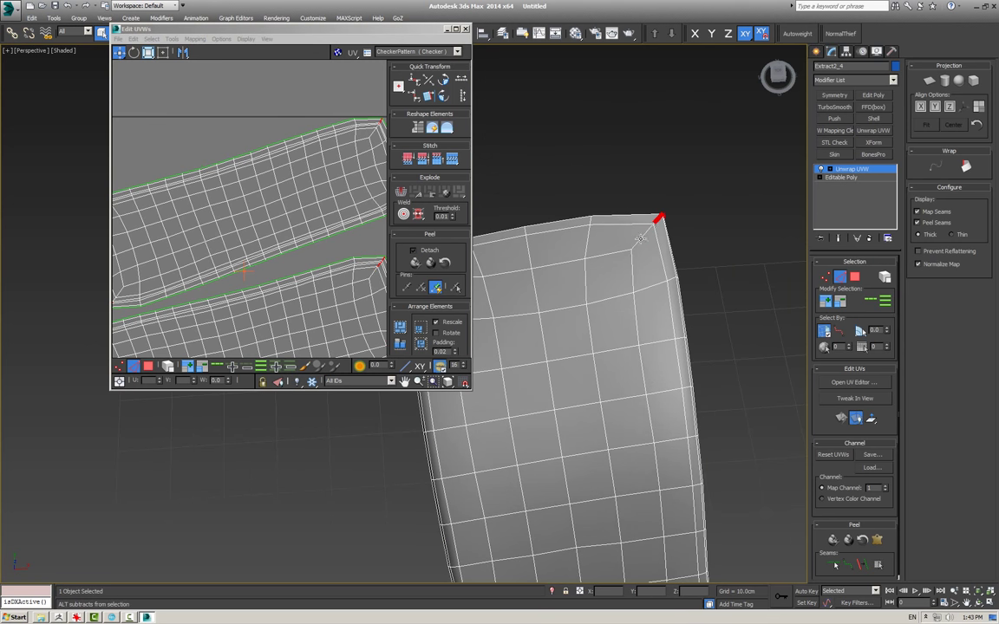
- Select all the strap's UV faces and Quick Peel them into relaxed shells
{"action": "left_click", "coordinate": [303, 195]}
{"action": "right_click", "coordinate": [329, 212]}
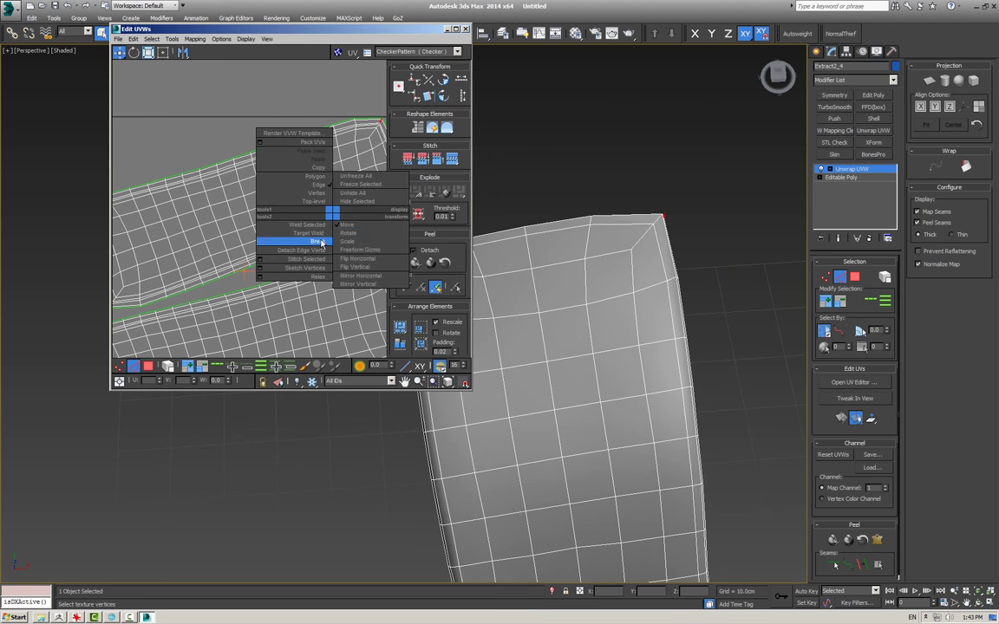
{"action": "left_click", "coordinate": [264, 219]}
{"action": "key", "text": "ctrl+a"}
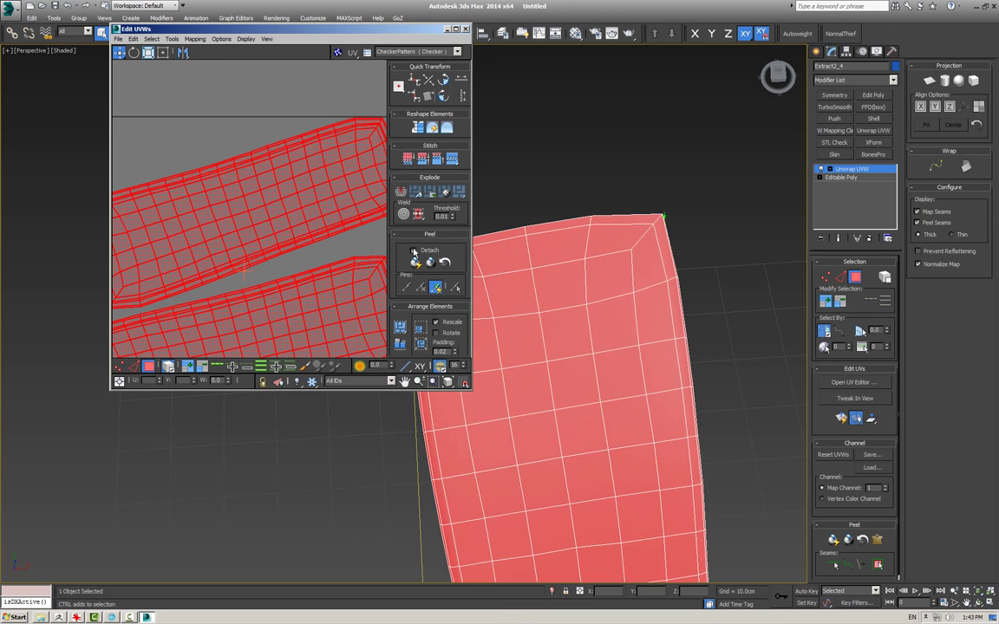
{"action": "left_click", "coordinate": [415, 262]}
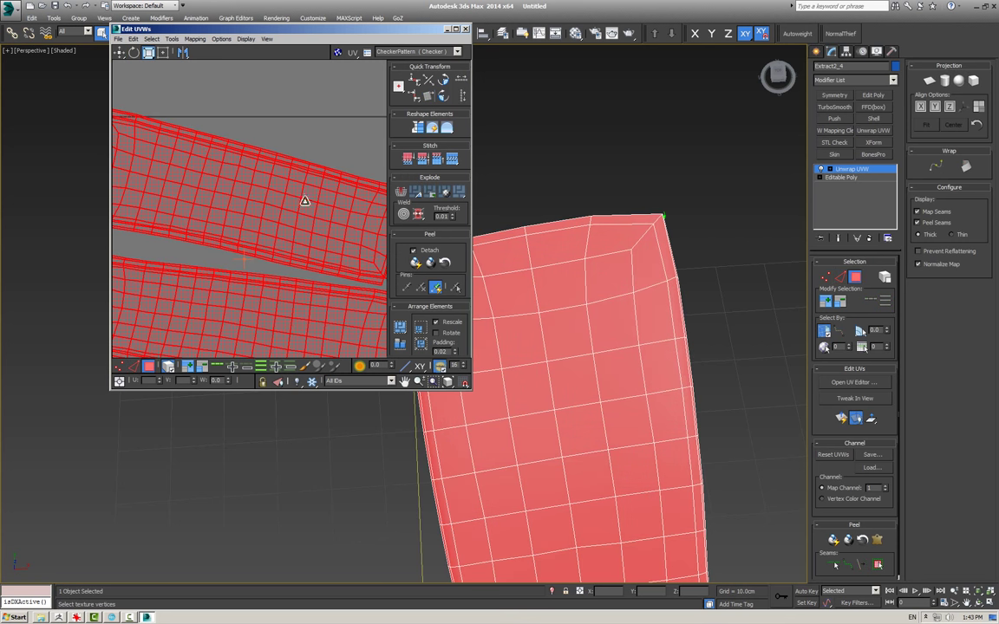
{"action": "left_click_drag", "start_coordinate": [316, 38], "coordinate": [306, 87]}
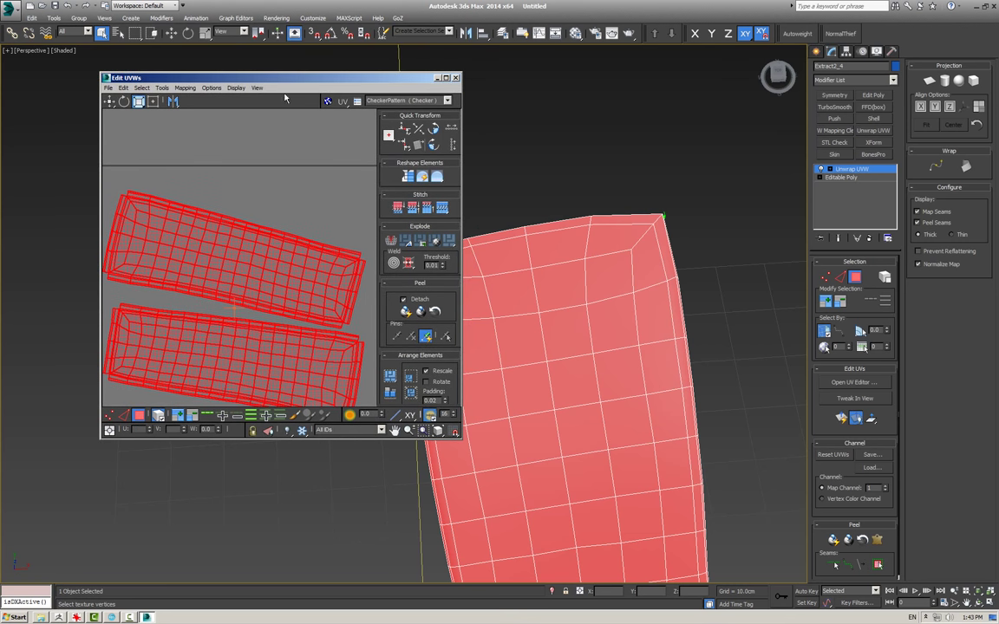
{"action": "scroll", "coordinate": [241, 221], "scroll_direction": "down", "scroll_amount": 2}
{"action": "left_click", "coordinate": [313, 207]}
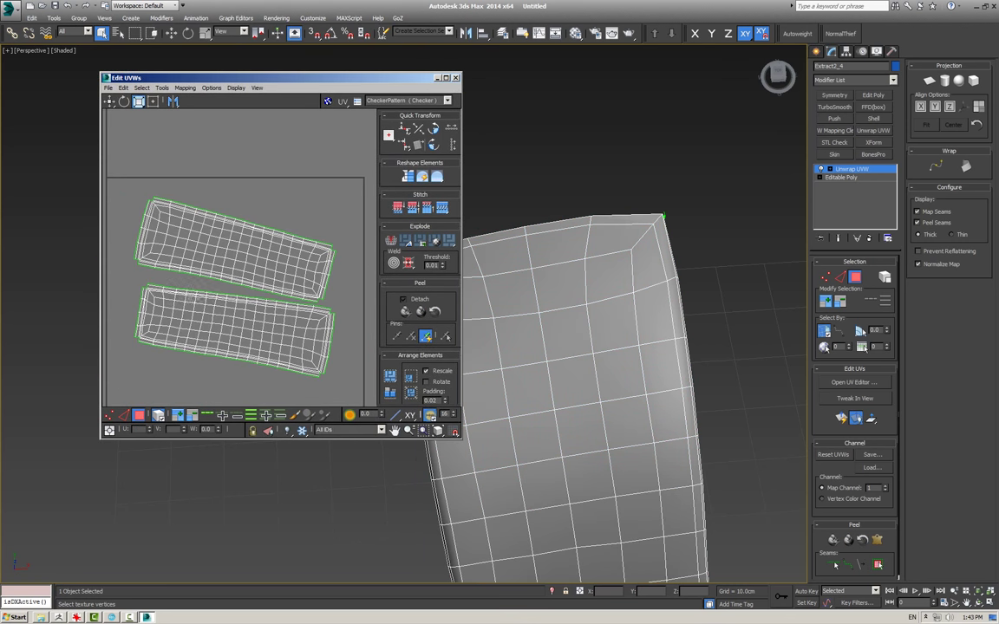
- Convert the strap to an Editable Poly, collapsing the unwrap
{"action": "right_click", "coordinate": [557, 280]}
{"action": "left_click", "coordinate": [694, 371]}
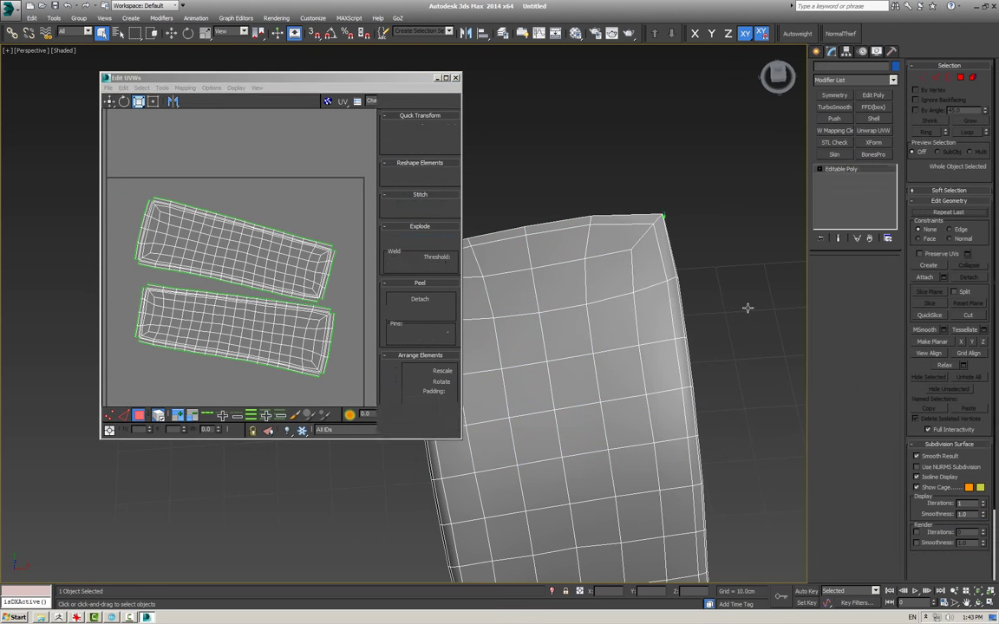
{"action": "left_click", "coordinate": [397, 17]}
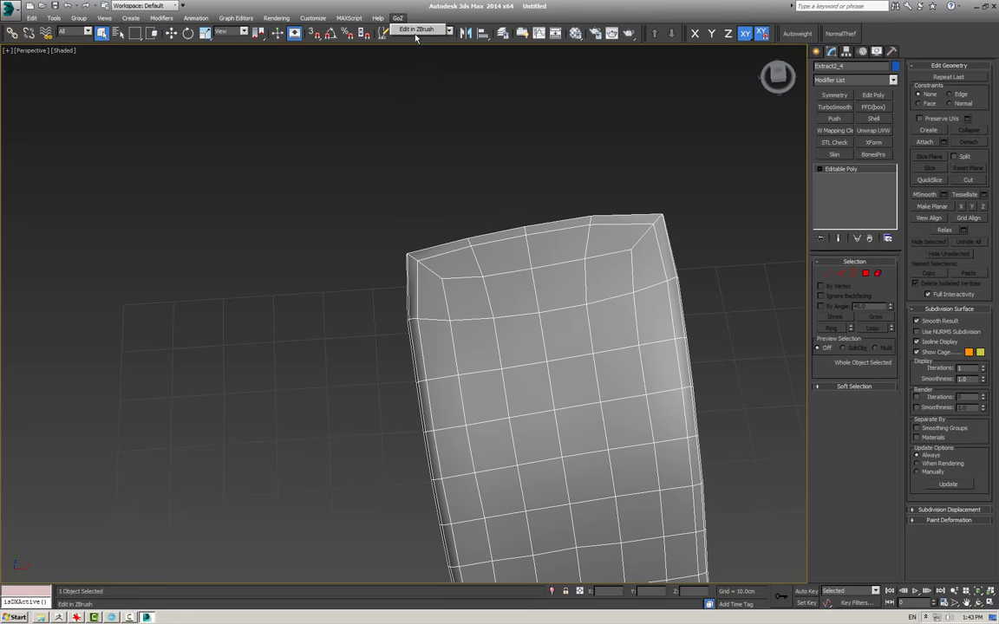
- Send the strap to ZBrush and unwrap it with UV Master using existing UV seams
{"action": "left_click", "coordinate": [415, 31]}
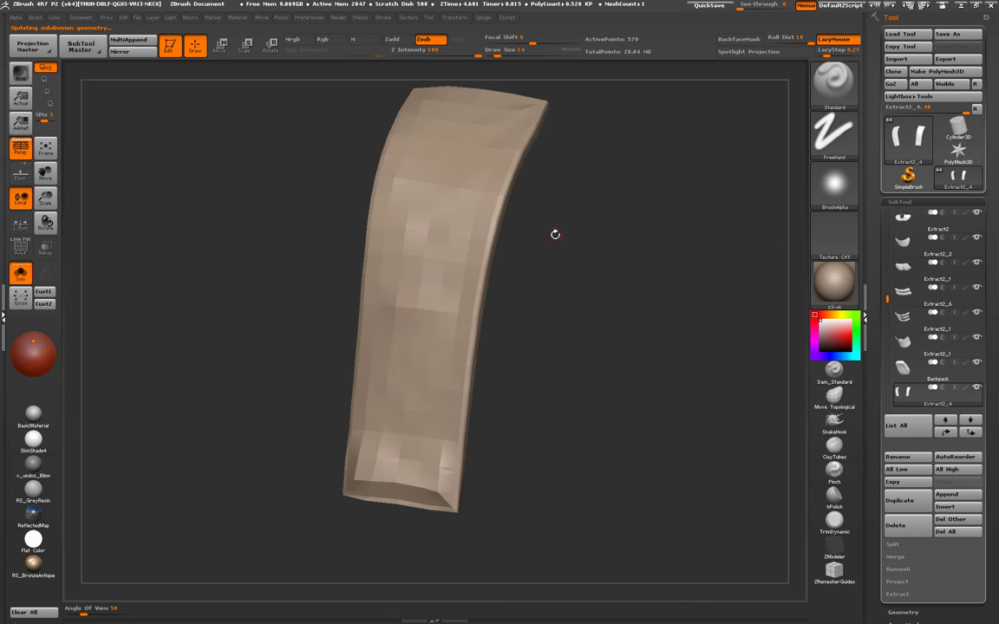
{"action": "left_click_drag", "start_coordinate": [555, 234], "coordinate": [567, 162]}
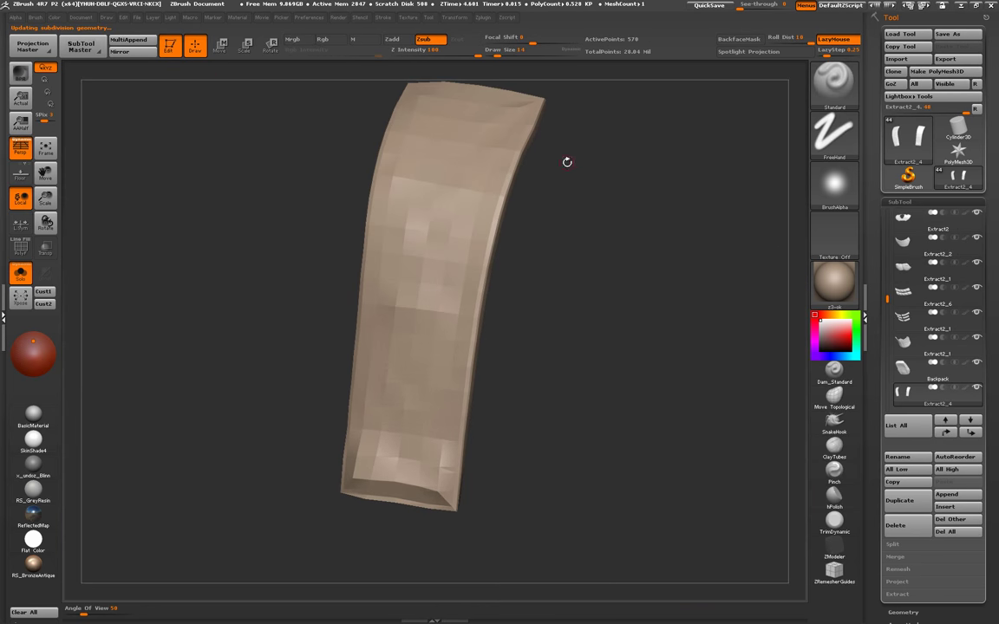
{"action": "left_click", "coordinate": [485, 19]}
{"action": "left_click", "coordinate": [525, 260]}
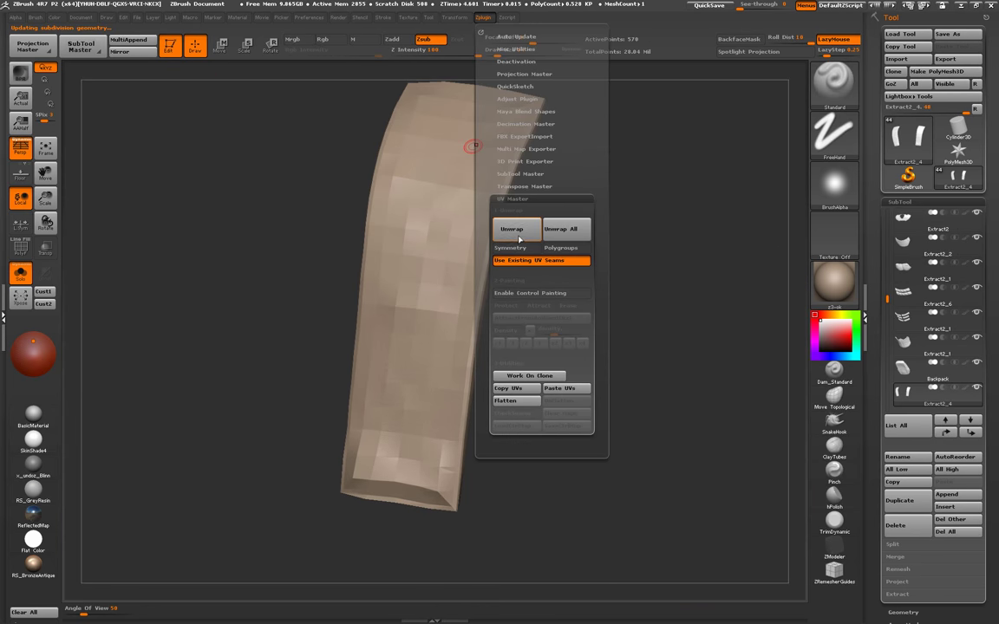
{"action": "left_click", "coordinate": [514, 230]}
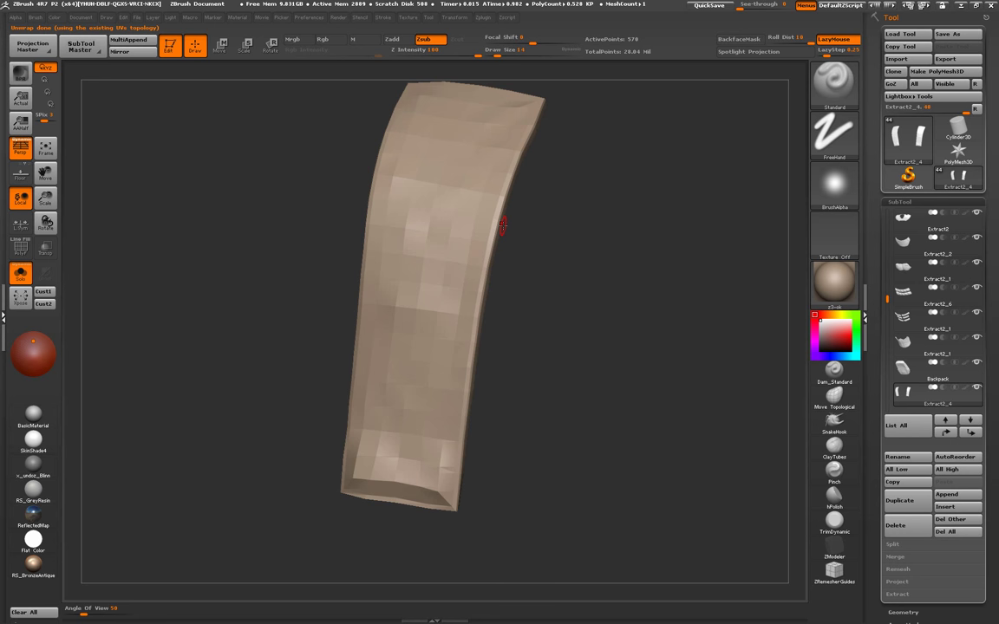
- Switch back to 3ds Max and pick the Extract2_1 subtool
{"action": "key", "text": "alt+Tab"}
{"action": "key", "text": "Delete"}
{"action": "key", "text": "alt+Tab"}
{"action": "left_click", "coordinate": [508, 130], "text": "alt"}
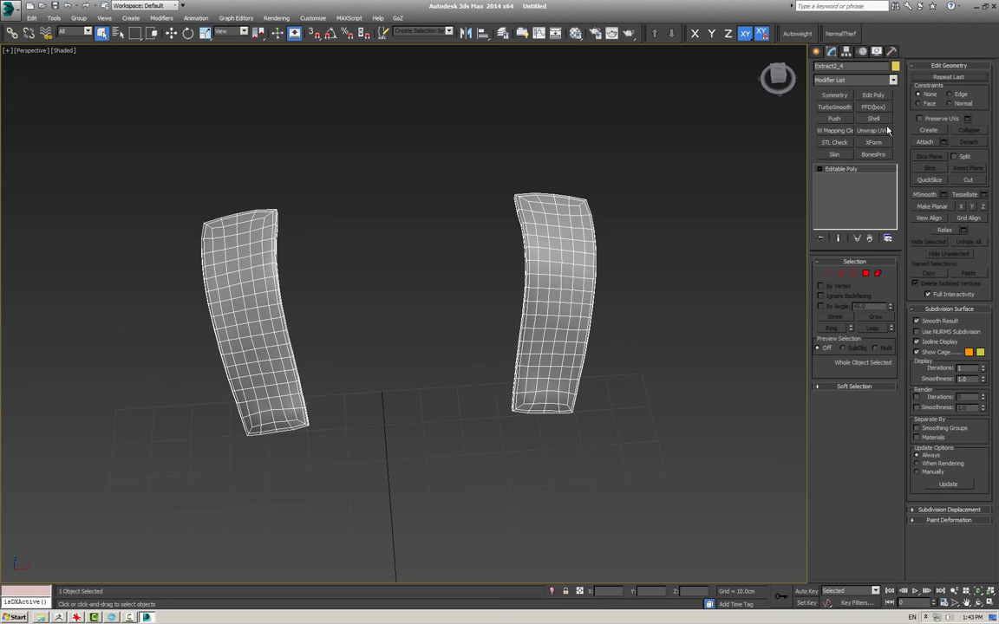
- Add an Unwrap UVW modifier to the strap and open its UV editor
{"action": "left_click", "coordinate": [873, 130]}
{"action": "left_click", "coordinate": [854, 382]}
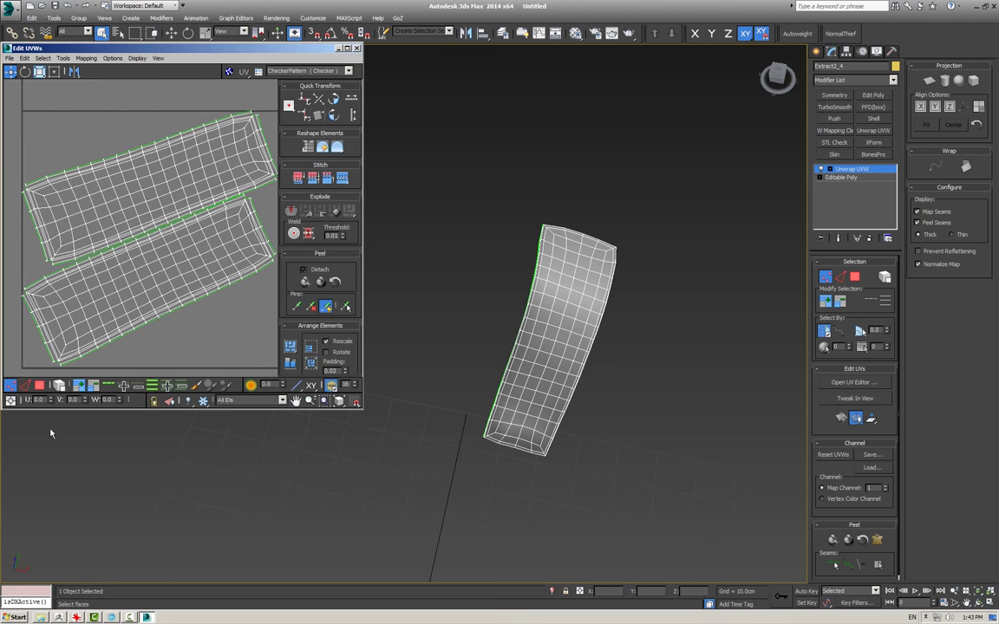
{"action": "middle_click_drag", "start_coordinate": [527, 361], "coordinate": [535, 362]}
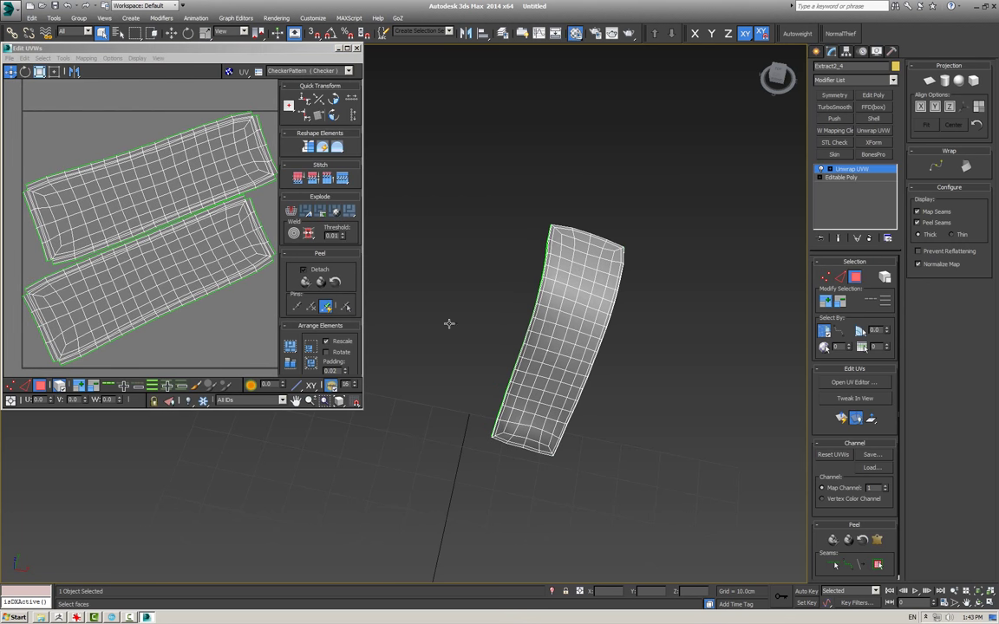
- Load [2].tif as a Bitmap in the material's Diffuse map slot
{"action": "key", "text": "m"}
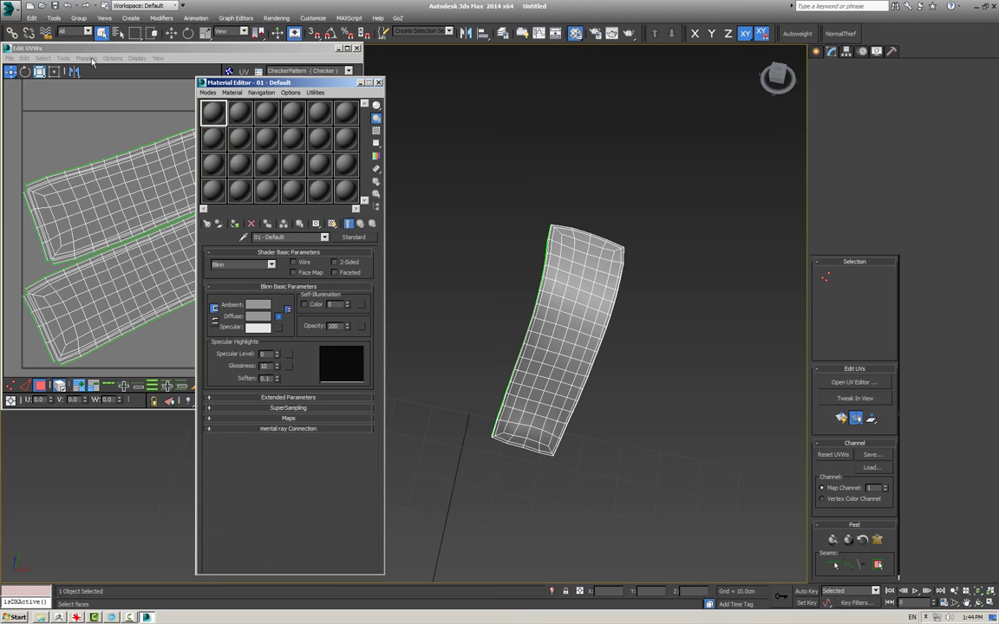
{"action": "left_click", "coordinate": [225, 39]}
{"action": "double_click", "coordinate": [220, 55]}
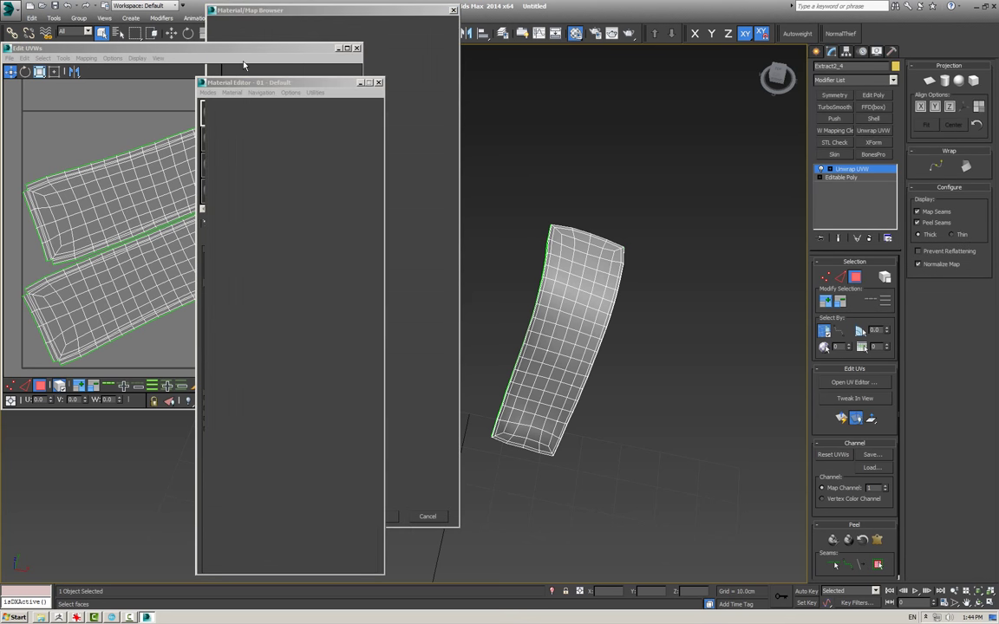
{"action": "double_click", "coordinate": [191, 103]}
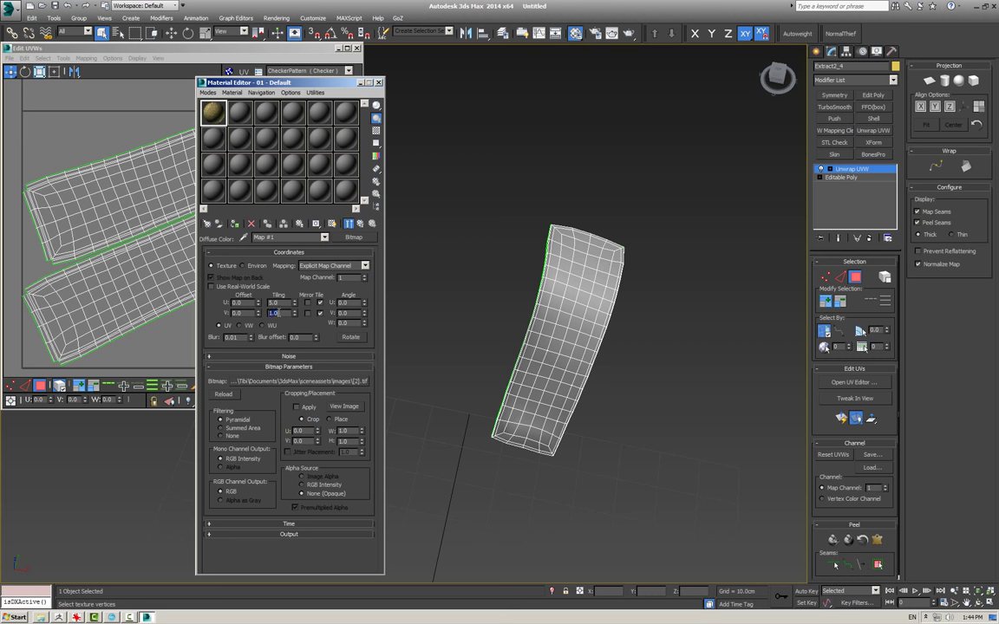
- Assign the textured material to the selected strap and set the Material Editor aside
{"action": "left_click", "coordinate": [360, 225]}
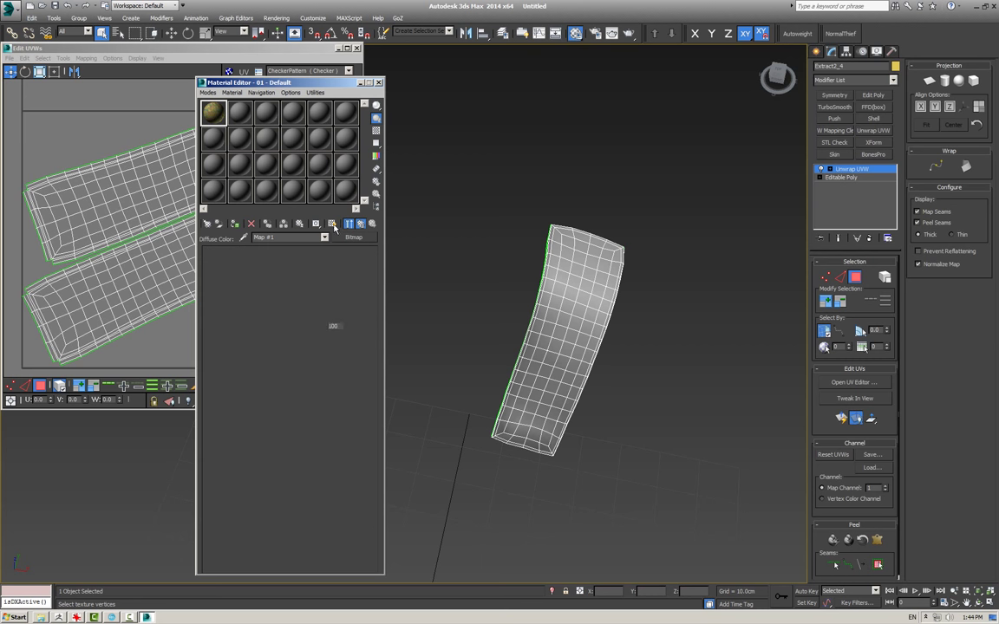
{"action": "left_click", "coordinate": [235, 224]}
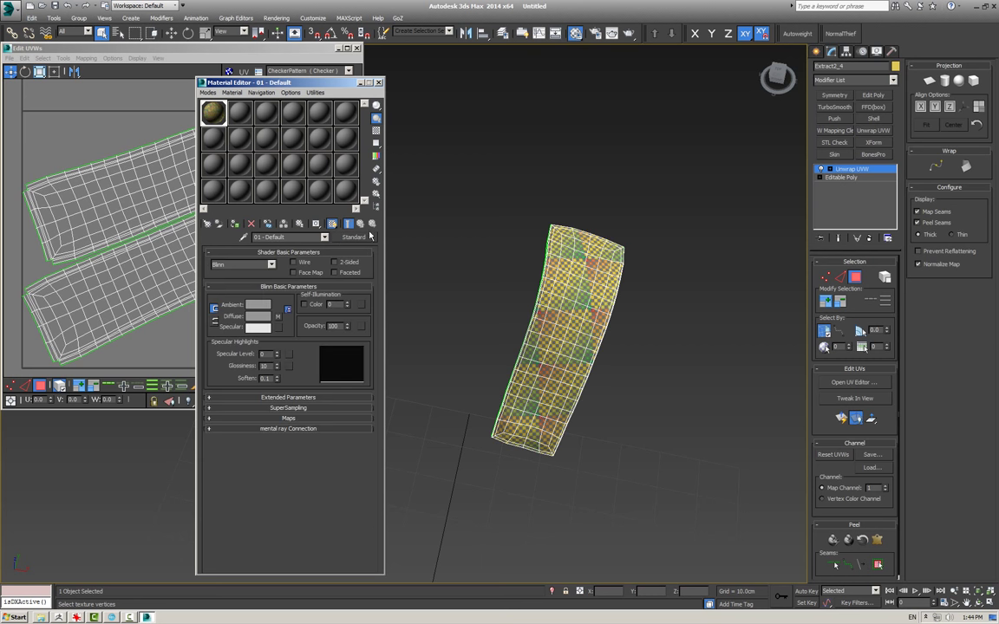
{"action": "left_click", "coordinate": [360, 82]}
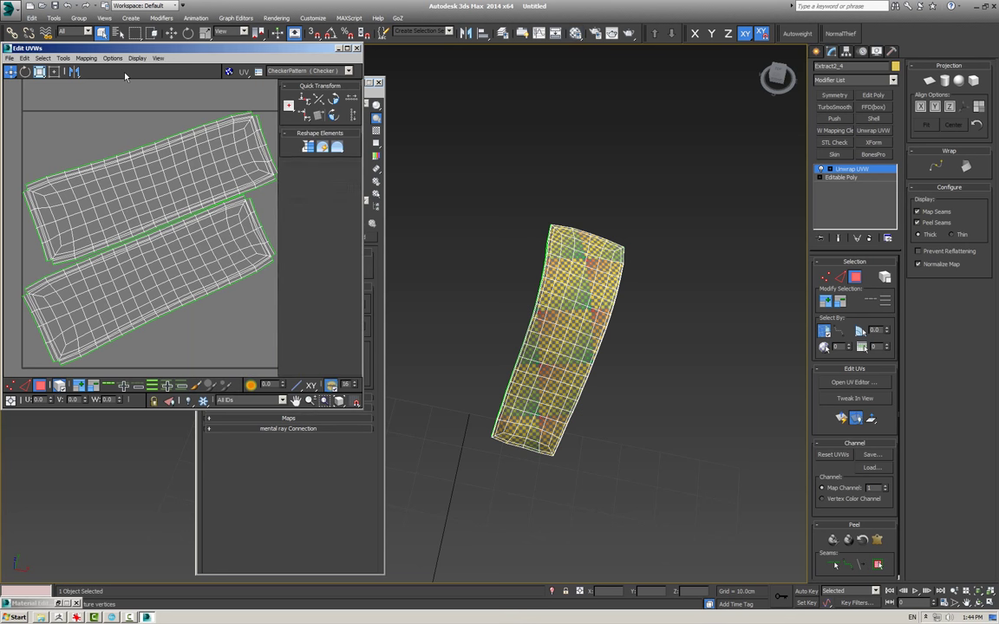
- Rotate the top UV shell upright and move it right and down
{"action": "key", "text": "ctrl+a"}
{"action": "scroll", "coordinate": [591, 288], "scroll_direction": "up", "scroll_amount": 3}
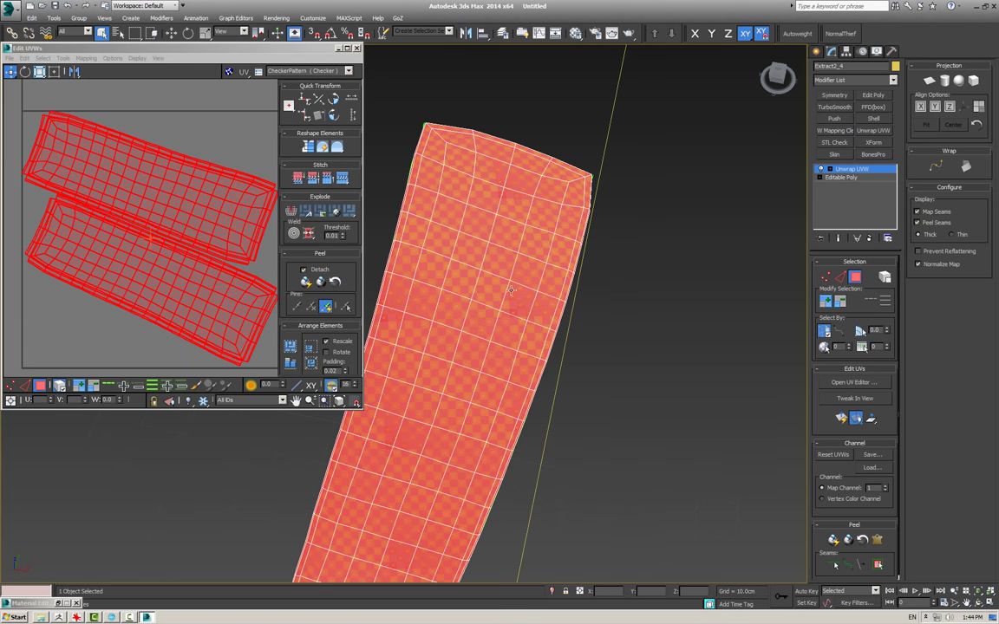
{"action": "scroll", "coordinate": [591, 288], "scroll_direction": "up", "scroll_amount": 2}
{"action": "scroll", "coordinate": [591, 288], "scroll_direction": "down", "scroll_amount": 2}
{"action": "left_click", "coordinate": [180, 187]}
{"action": "left_click", "coordinate": [156, 195]}
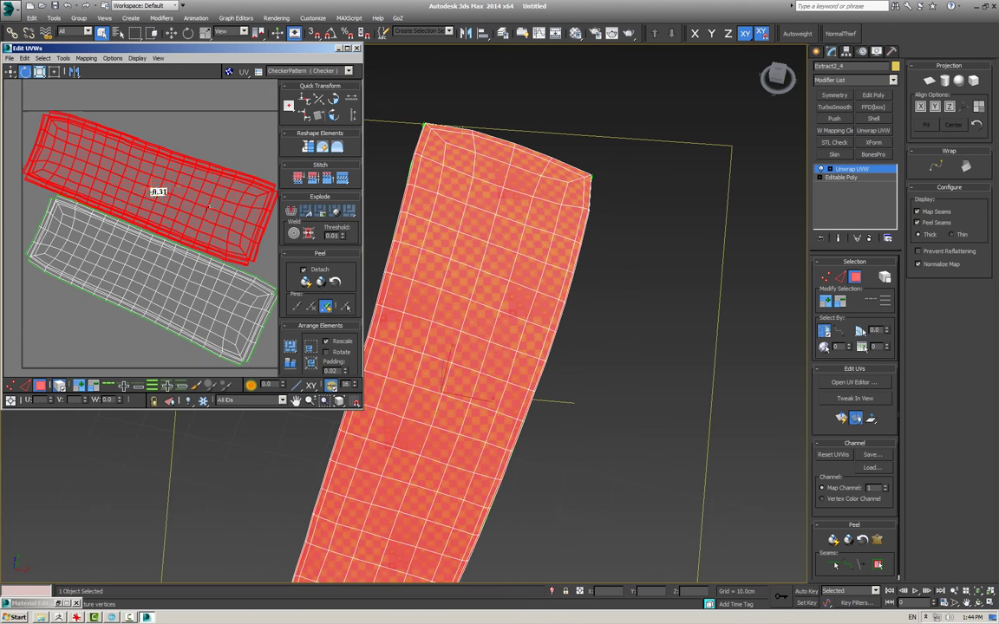
{"action": "left_click_drag", "start_coordinate": [156, 194], "coordinate": [163, 196]}
{"action": "scroll", "coordinate": [454, 254], "scroll_direction": "up", "scroll_amount": 5}
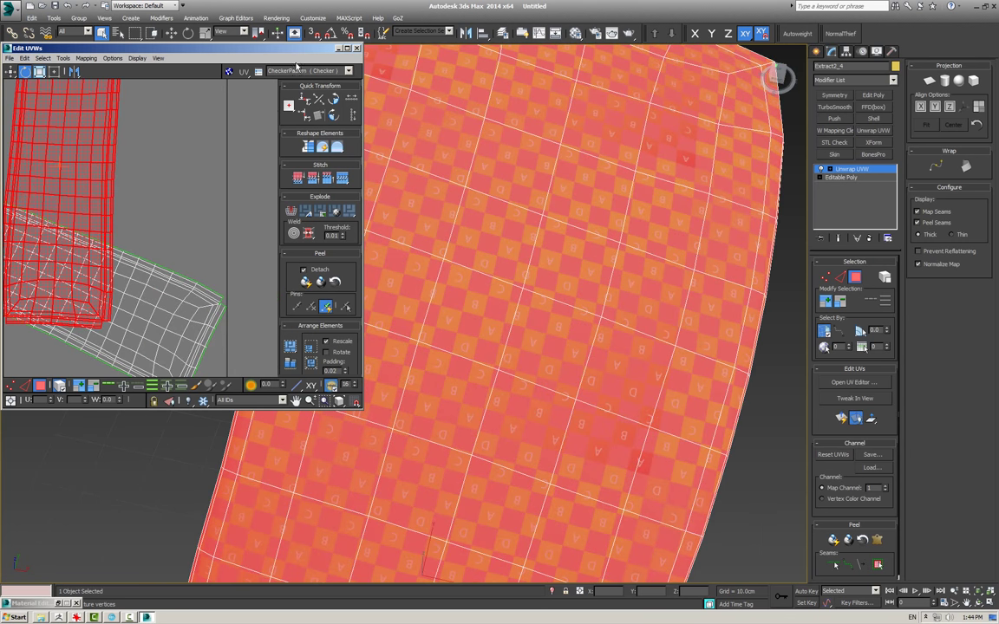
{"action": "scroll", "coordinate": [145, 190], "scroll_direction": "down", "scroll_amount": 2}
{"action": "scroll", "coordinate": [146, 191], "scroll_direction": "down", "scroll_amount": 2}
{"action": "mouse_move", "coordinate": [146, 191]}
{"action": "left_mouse_down"}
{"action": "mouse_move", "coordinate": [147, 218]}
{"action": "mouse_move", "coordinate": [232, 240]}
{"action": "mouse_move", "coordinate": [206, 220]}
{"action": "left_mouse_up"}
- Rotate the tilted UV shell upright and place it beside the other shell
{"action": "key", "text": "w"}
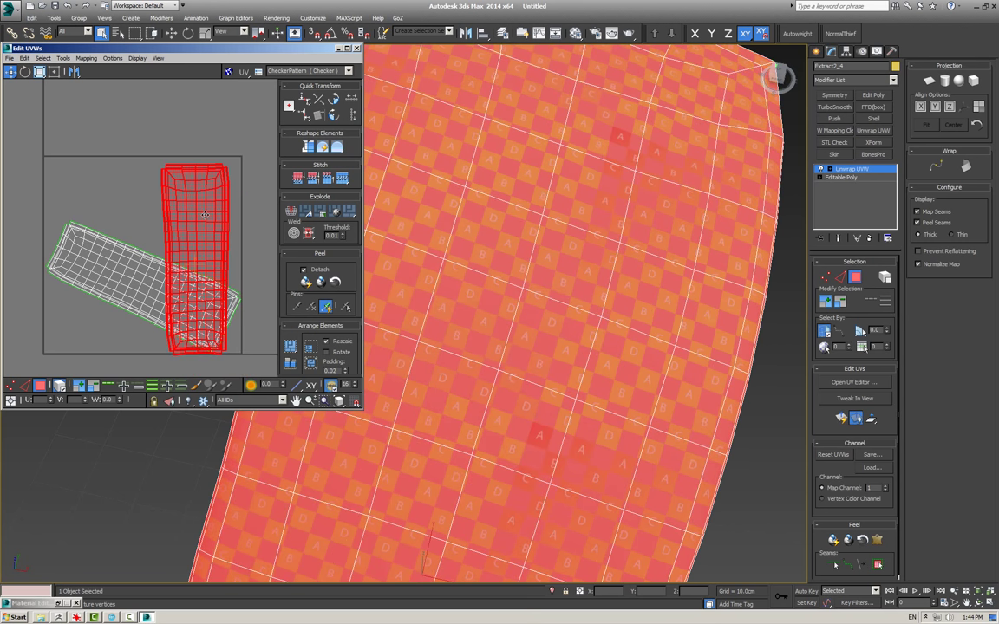
{"action": "left_click", "coordinate": [208, 284]}
{"action": "mouse_move", "coordinate": [208, 285]}
{"action": "left_mouse_down"}
{"action": "mouse_move", "coordinate": [199, 182]}
{"action": "mouse_move", "coordinate": [174, 246]}
{"action": "mouse_move", "coordinate": [114, 85]}
{"action": "left_mouse_up"}
{"action": "key", "text": "e"}
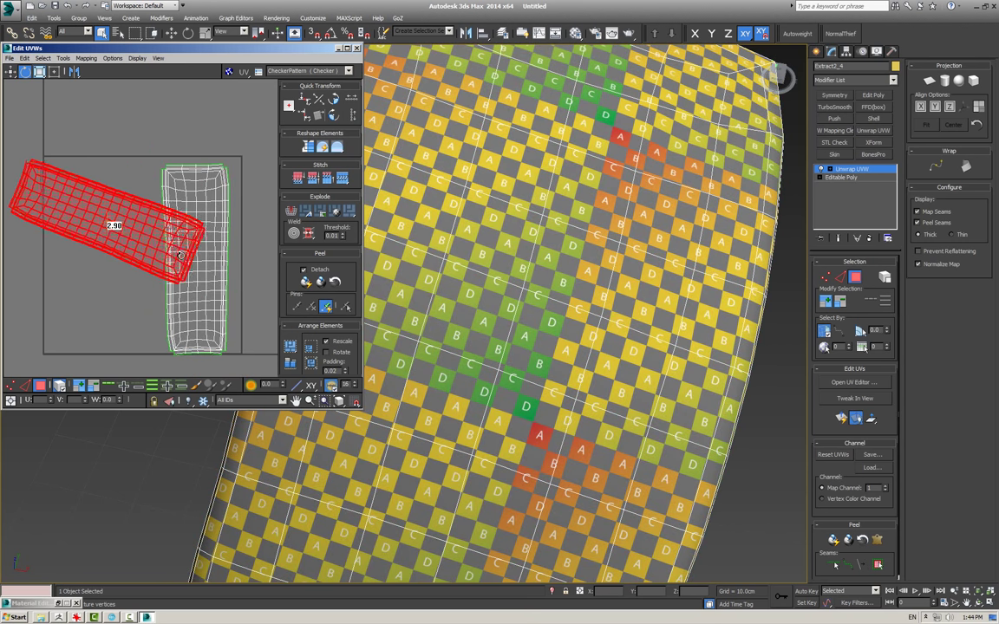
{"action": "key", "text": "w"}
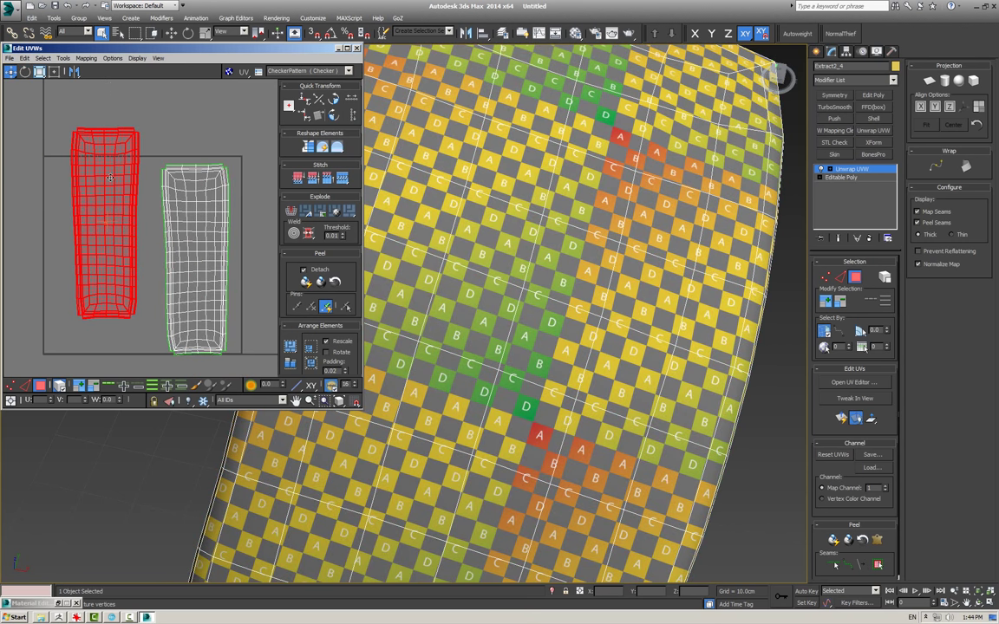
{"action": "left_click_drag", "start_coordinate": [110, 171], "coordinate": [92, 202]}
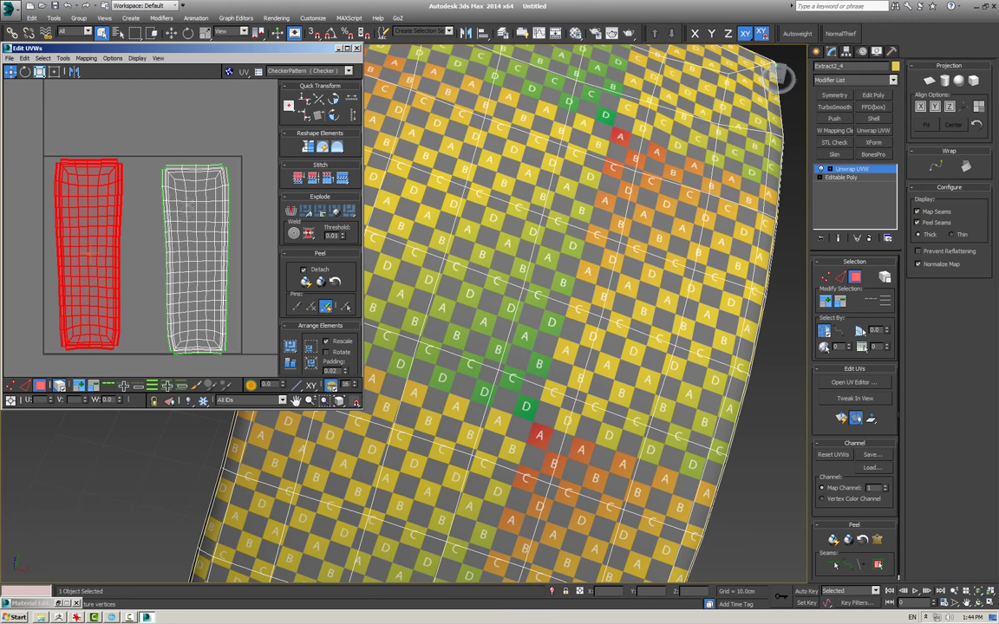
{"action": "left_click", "coordinate": [171, 185]}
{"action": "left_click", "coordinate": [100, 200]}
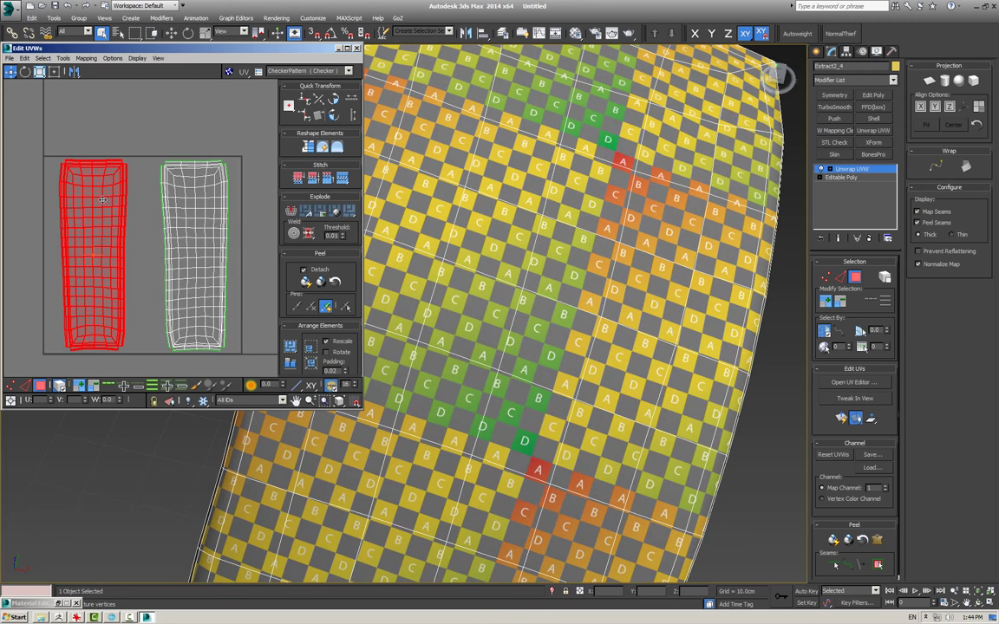
{"action": "left_click", "coordinate": [168, 224]}
{"action": "key", "text": "ctrl+a"}
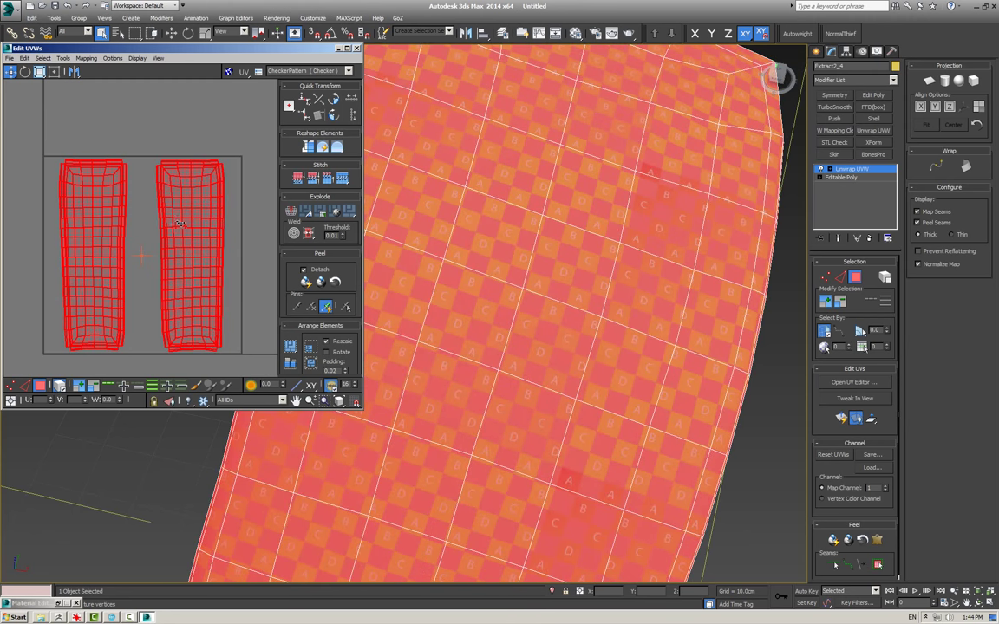
- Convert the strap to Editable Poly and send it to ZBrush with GoZ
{"action": "right_click", "coordinate": [609, 264]}
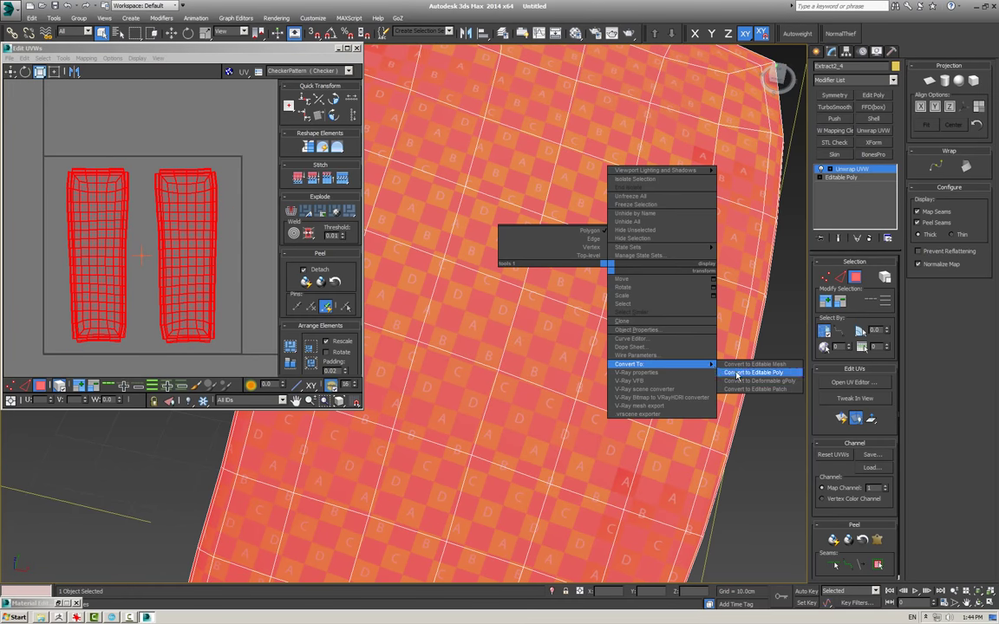
{"action": "left_click", "coordinate": [744, 375]}
{"action": "left_click", "coordinate": [382, 32]}
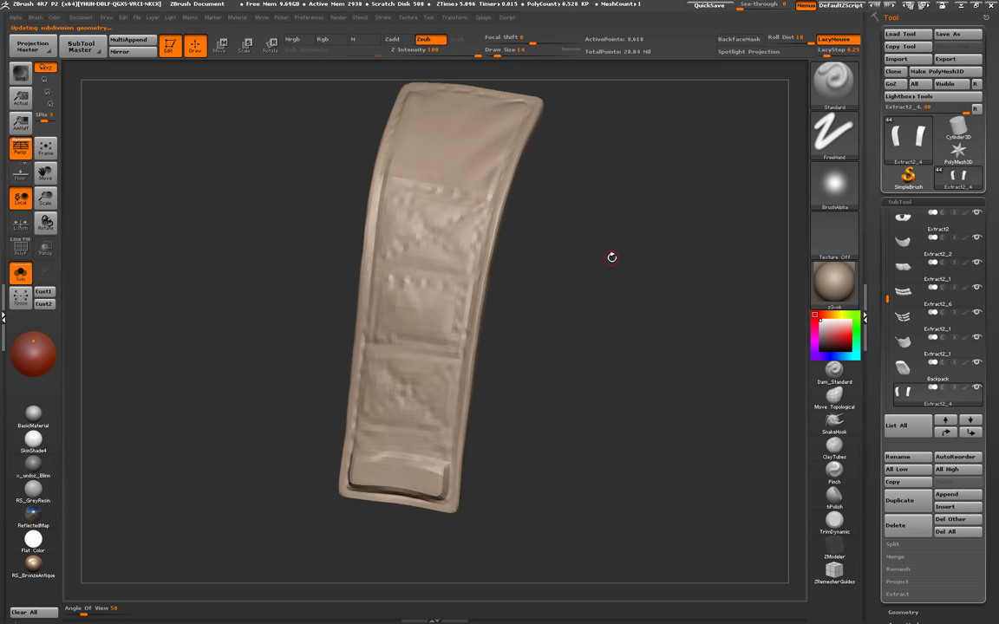
- Mask the stitches with Mask By Smoothness, turn on ViewMask and apply SharpenMask
{"action": "scroll", "coordinate": [996, 483], "scroll_direction": "down", "scroll_amount": 5}
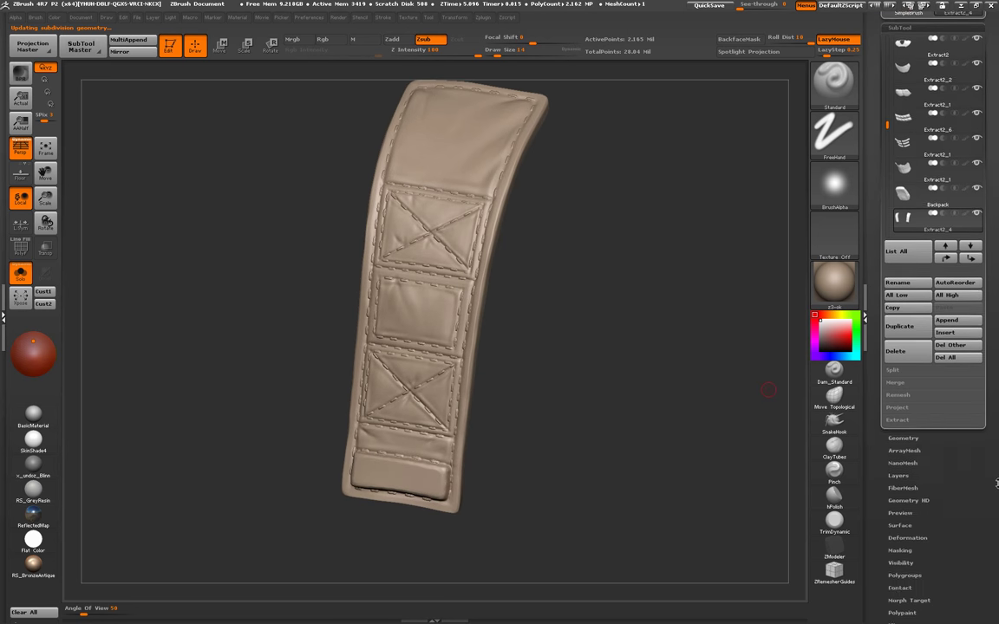
{"action": "scroll", "coordinate": [996, 483], "scroll_direction": "down", "scroll_amount": 2}
{"action": "left_click", "coordinate": [909, 512]}
{"action": "left_click", "coordinate": [917, 274]}
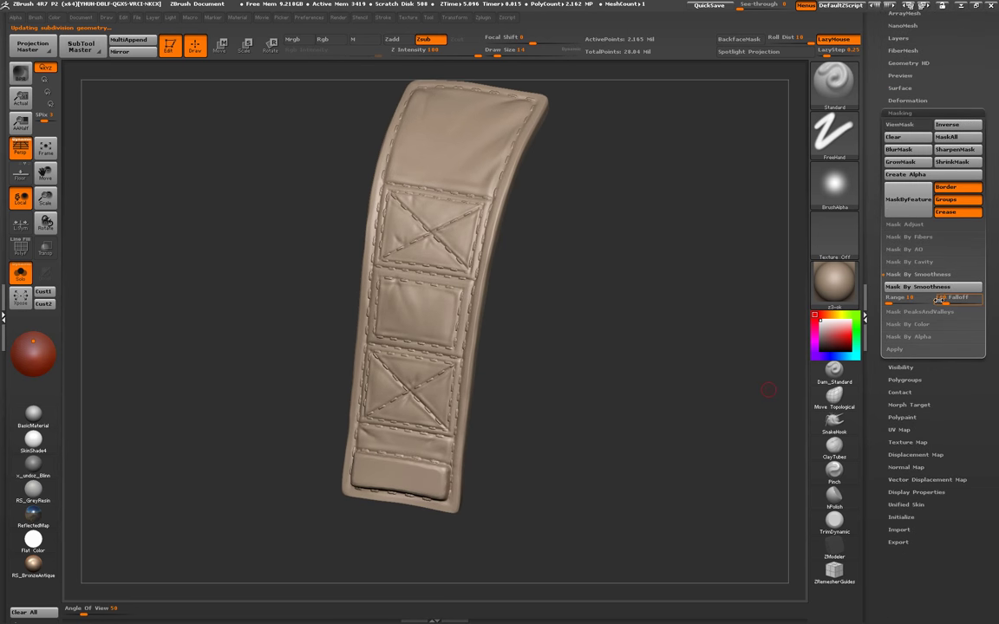
{"action": "key", "text": "ctrl+h"}
{"action": "mouse_move", "coordinate": [636, 258]}
{"action": "left_mouse_down"}
{"action": "mouse_move", "coordinate": [617, 272]}
{"action": "mouse_move", "coordinate": [684, 262]}
{"action": "left_mouse_up"}
{"action": "left_click", "coordinate": [950, 152]}
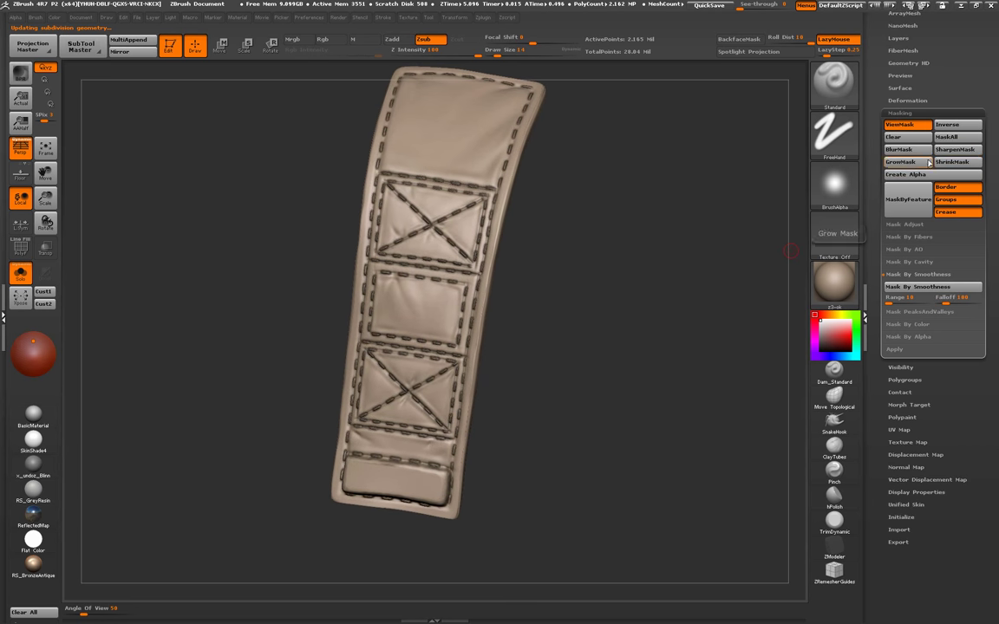
- Mask the lower X-stitched panel and its bottom edge with MaskPen
{"action": "mouse_move", "coordinate": [674, 180]}
{"action": "left_mouse_down"}
{"action": "mouse_move", "coordinate": [544, 454]}
{"action": "mouse_move", "coordinate": [543, 480]}
{"action": "left_mouse_up"}
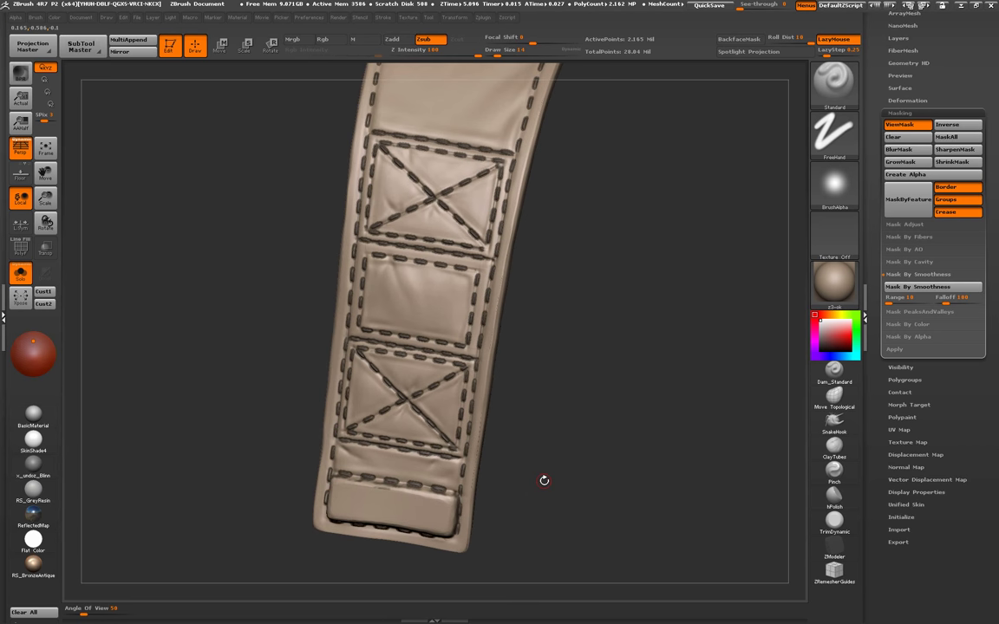
{"action": "mouse_move", "coordinate": [413, 268]}
{"action": "left_mouse_down", "text": "alt"}
{"action": "mouse_move", "coordinate": [344, 227]}
{"action": "mouse_move", "coordinate": [353, 300]}
{"action": "mouse_move", "coordinate": [347, 235]}
{"action": "mouse_move", "coordinate": [399, 260]}
{"action": "mouse_move", "coordinate": [422, 321]}
{"action": "mouse_move", "coordinate": [323, 304]}
{"action": "mouse_move", "coordinate": [303, 326]}
{"action": "mouse_move", "coordinate": [260, 260]}
{"action": "mouse_move", "coordinate": [286, 204]}
{"action": "mouse_move", "coordinate": [330, 249]}
{"action": "mouse_move", "coordinate": [304, 278]}
{"action": "mouse_move", "coordinate": [333, 213]}
{"action": "mouse_move", "coordinate": [372, 221]}
{"action": "mouse_move", "coordinate": [390, 286]}
{"action": "mouse_move", "coordinate": [357, 284]}
{"action": "left_mouse_up", "text": "alt"}
{"action": "mouse_move", "coordinate": [278, 299]}
{"action": "left_mouse_down", "text": "ctrl"}
{"action": "mouse_move", "coordinate": [260, 247]}
{"action": "mouse_move", "coordinate": [321, 264]}
{"action": "mouse_move", "coordinate": [352, 307]}
{"action": "mouse_move", "coordinate": [327, 415]}
{"action": "mouse_move", "coordinate": [216, 347]}
{"action": "left_mouse_up", "text": "ctrl"}
{"action": "mouse_move", "coordinate": [241, 393]}
{"action": "left_mouse_down", "text": "ctrl"}
{"action": "mouse_move", "coordinate": [408, 406]}
{"action": "mouse_move", "coordinate": [373, 375]}
{"action": "mouse_move", "coordinate": [408, 382]}
{"action": "mouse_move", "coordinate": [403, 351]}
{"action": "mouse_move", "coordinate": [438, 369]}
{"action": "left_mouse_up", "text": "ctrl"}
{"action": "left_click_drag", "start_coordinate": [201, 310], "coordinate": [205, 340]}
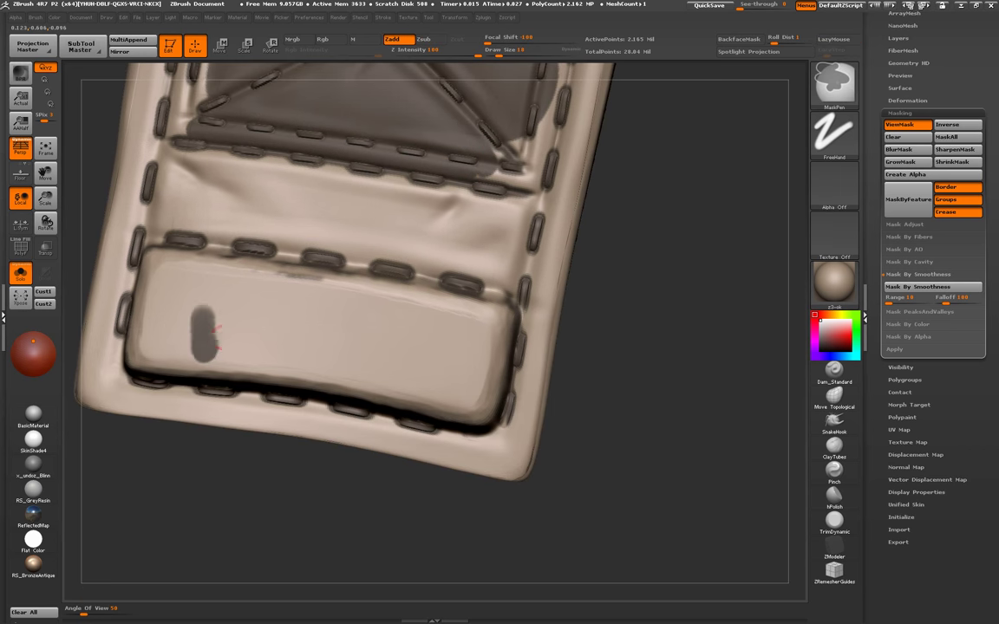
{"action": "mouse_move", "coordinate": [156, 260]}
{"action": "left_mouse_down", "text": "ctrl"}
{"action": "mouse_move", "coordinate": [170, 288]}
{"action": "mouse_move", "coordinate": [148, 288]}
{"action": "left_mouse_up", "text": "ctrl"}
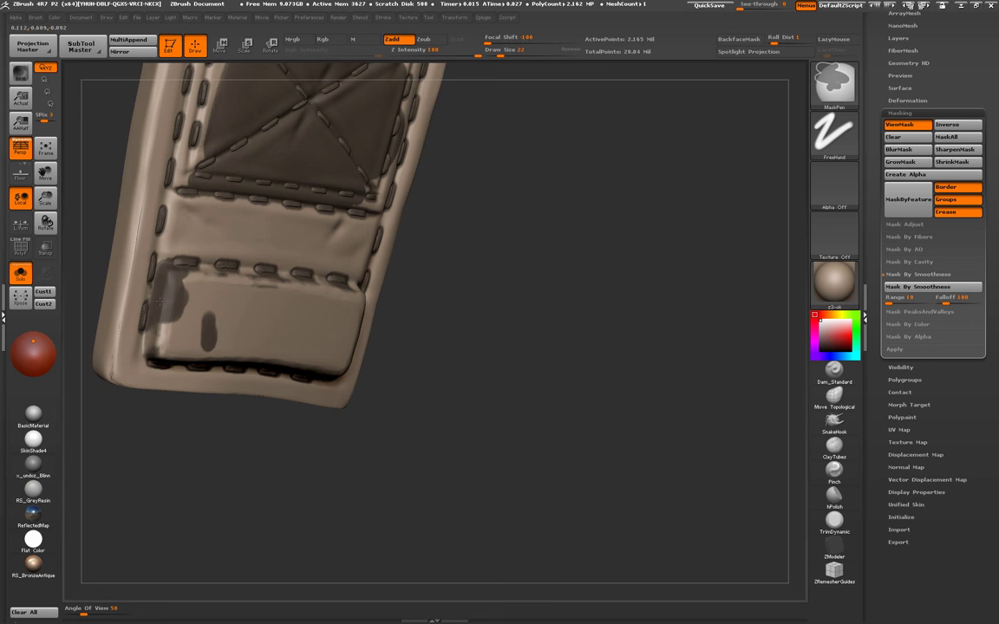
- Extend the mask across the strap's lower padded block
{"action": "left_click_drag", "start_coordinate": [160, 280], "coordinate": [149, 302], "text": "alt"}
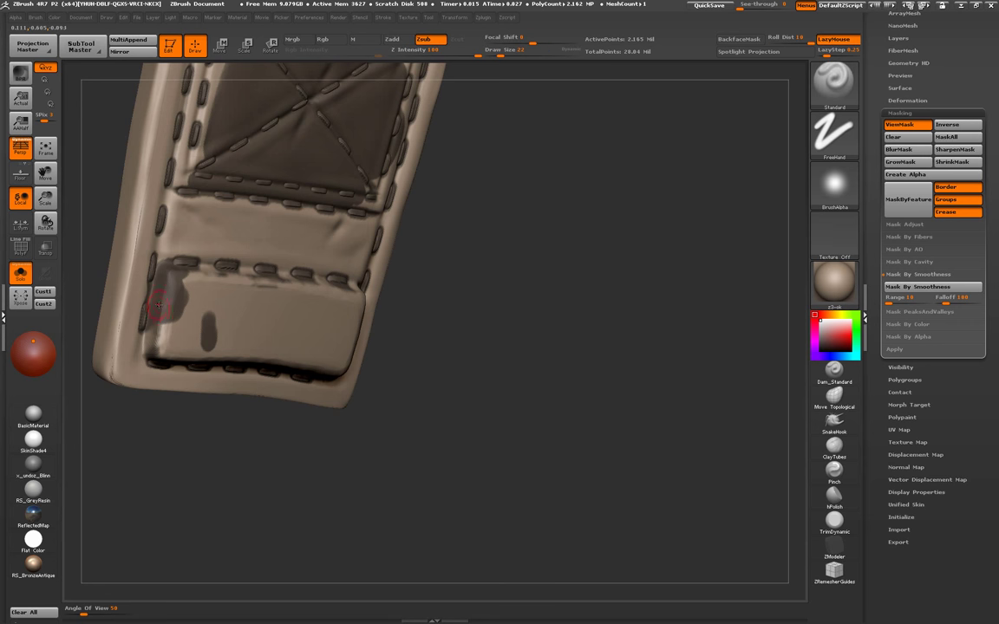
{"action": "key", "text": "ctrl"}
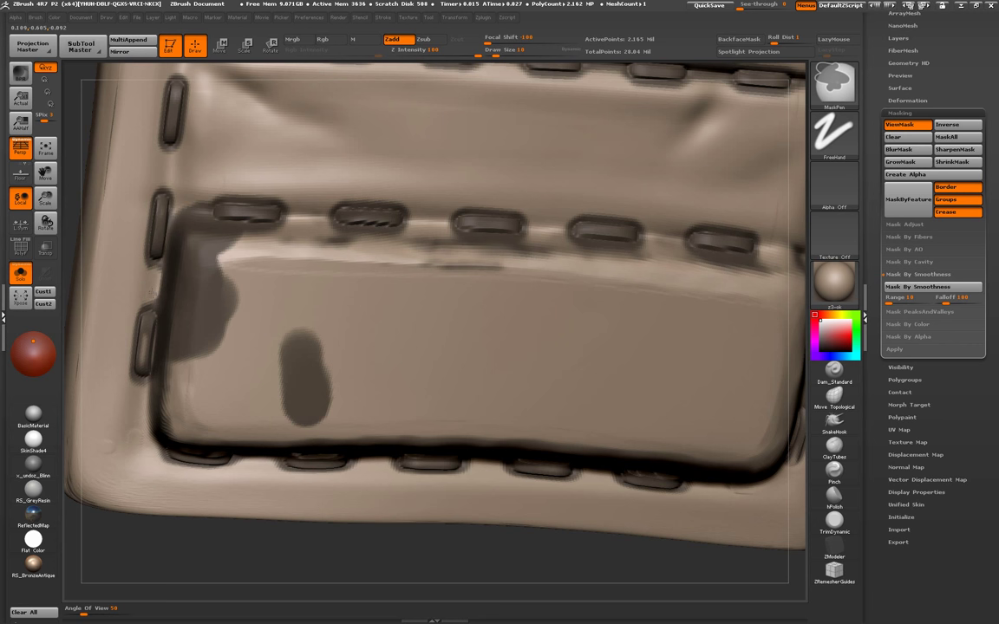
{"action": "left_click_drag", "start_coordinate": [156, 286], "coordinate": [160, 269], "text": "alt"}
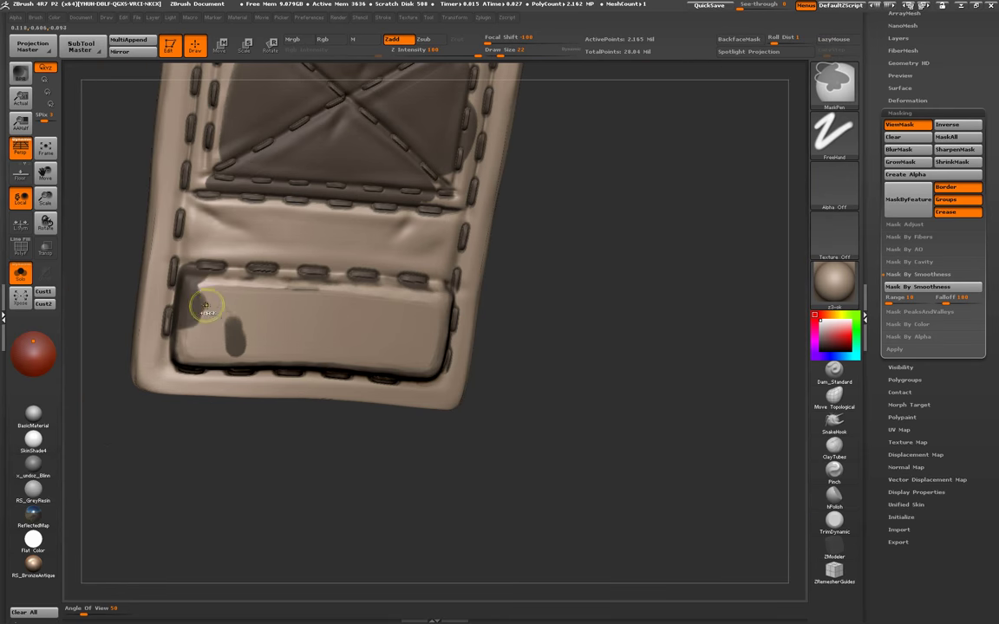
{"action": "mouse_move", "coordinate": [212, 303]}
{"action": "left_mouse_down", "text": "ctrl"}
{"action": "mouse_move", "coordinate": [217, 312]}
{"action": "mouse_move", "coordinate": [338, 316]}
{"action": "mouse_move", "coordinate": [390, 303]}
{"action": "mouse_move", "coordinate": [235, 321]}
{"action": "mouse_move", "coordinate": [247, 260]}
{"action": "mouse_move", "coordinate": [373, 268]}
{"action": "mouse_move", "coordinate": [379, 304]}
{"action": "left_mouse_up", "text": "ctrl"}
- Mask the pad's left end and smooth away the bright artifact at its corner
{"action": "mouse_move", "coordinate": [200, 312]}
{"action": "left_mouse_down", "text": "ctrl"}
{"action": "mouse_move", "coordinate": [180, 325]}
{"action": "mouse_move", "coordinate": [308, 359]}
{"action": "left_mouse_up", "text": "ctrl"}
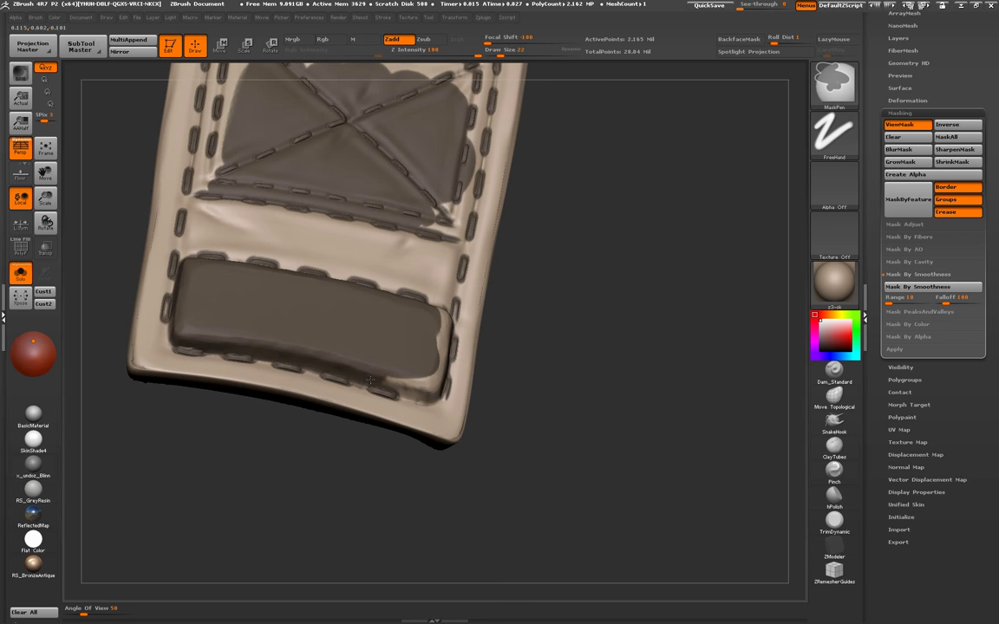
{"action": "left_click_drag", "start_coordinate": [389, 382], "coordinate": [362, 402], "text": "alt"}
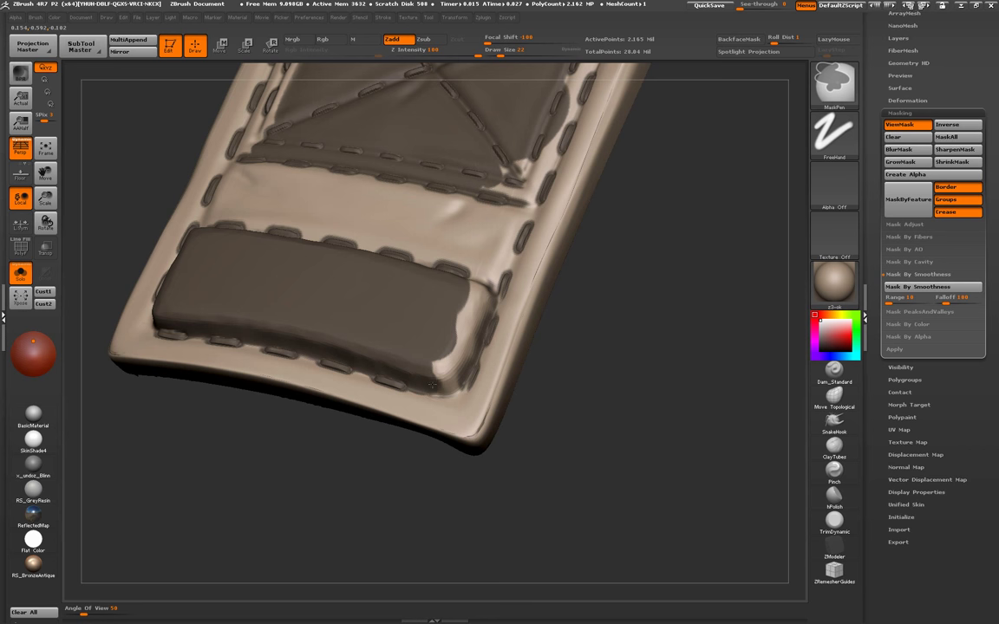
{"action": "mouse_move", "coordinate": [417, 401]}
{"action": "right_mouse_down", "text": "ctrl"}
{"action": "mouse_move", "coordinate": [424, 428]}
{"action": "mouse_move", "coordinate": [413, 415]}
{"action": "mouse_move", "coordinate": [449, 406]}
{"action": "right_mouse_up", "text": "ctrl"}
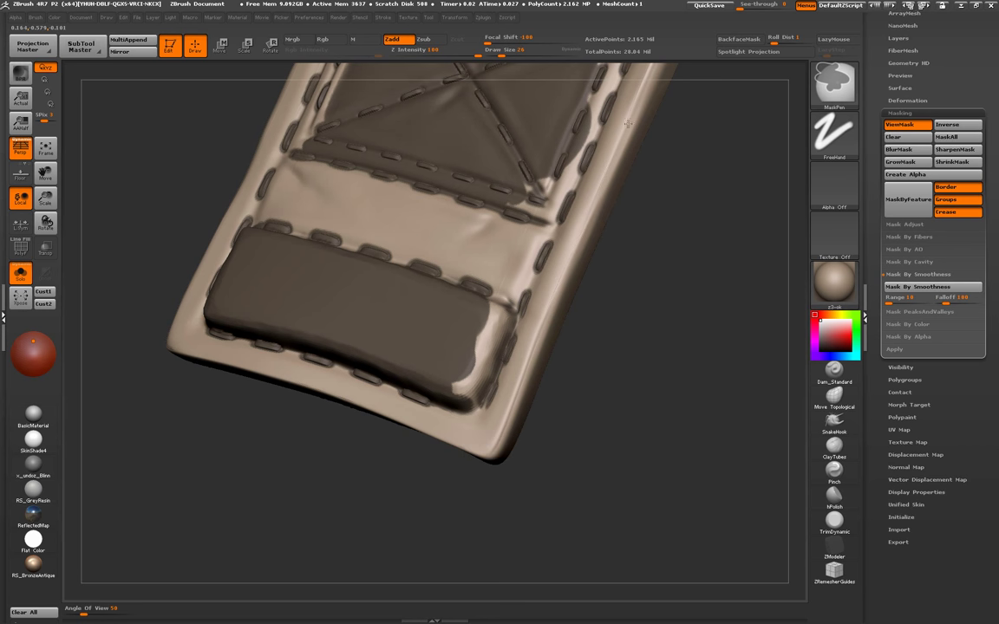
{"action": "right_click_drag", "start_coordinate": [546, 104], "coordinate": [381, 360]}
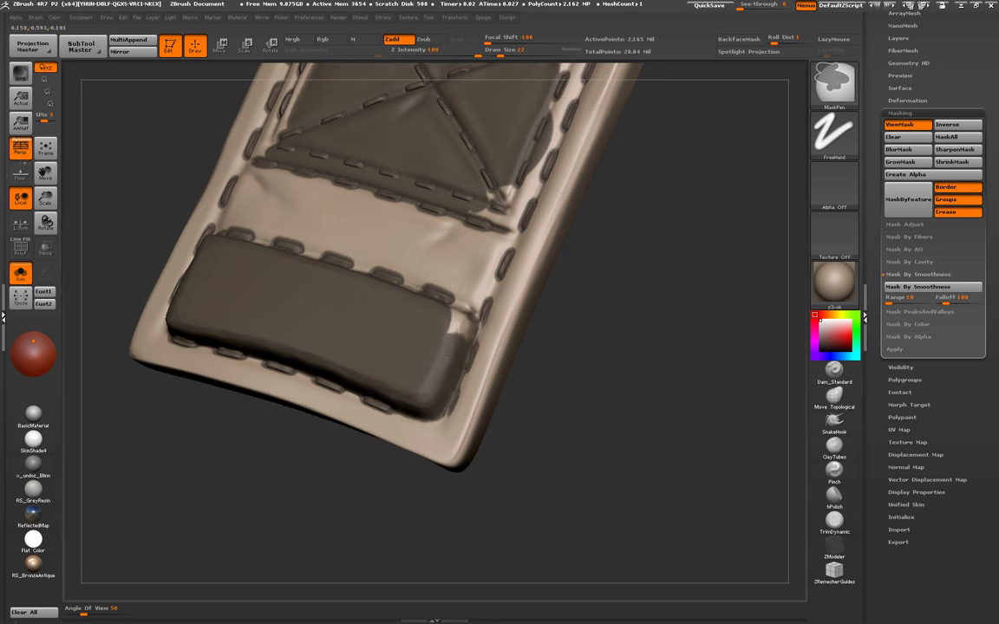
{"action": "right_click_drag", "start_coordinate": [403, 305], "coordinate": [448, 331]}
{"action": "left_click_drag", "start_coordinate": [448, 331], "coordinate": [466, 326], "text": "shift"}
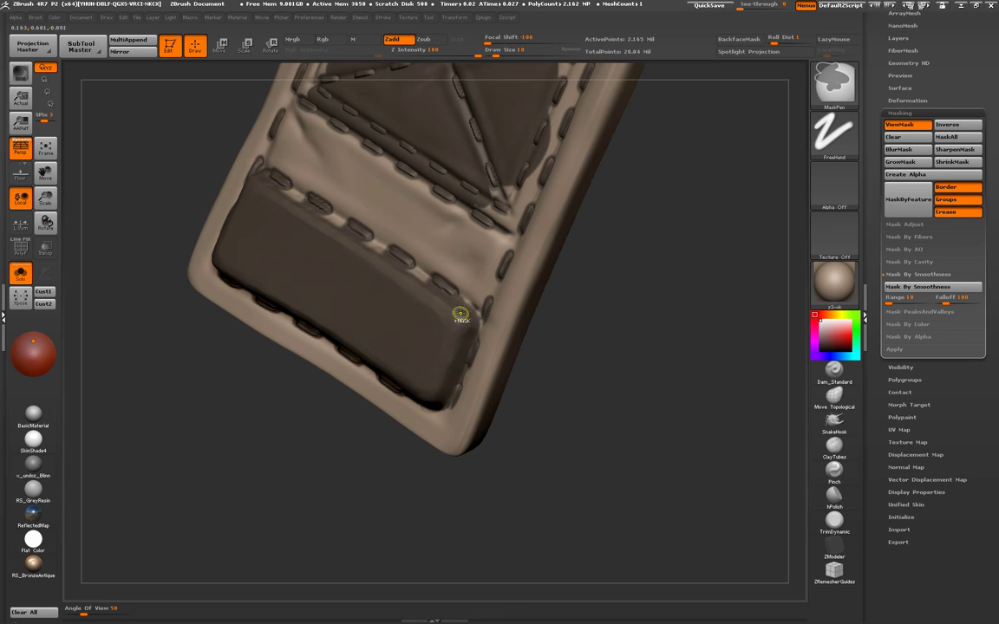
- Rotate and zoom around the strap to check the pad and stitched panel
{"action": "right_click_drag", "start_coordinate": [417, 274], "coordinate": [413, 375]}
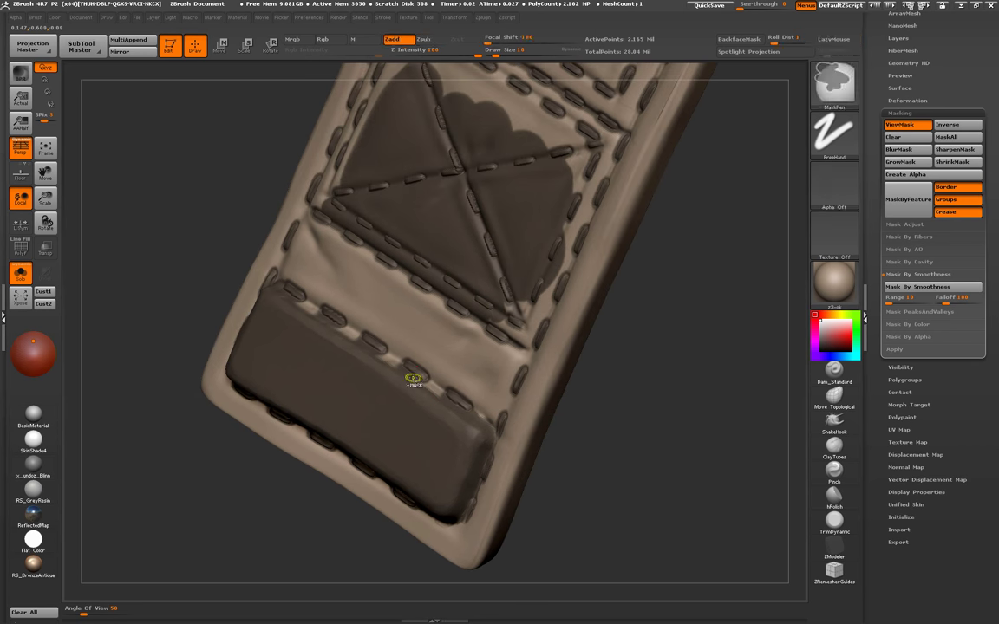
{"action": "key", "text": "ctrl"}
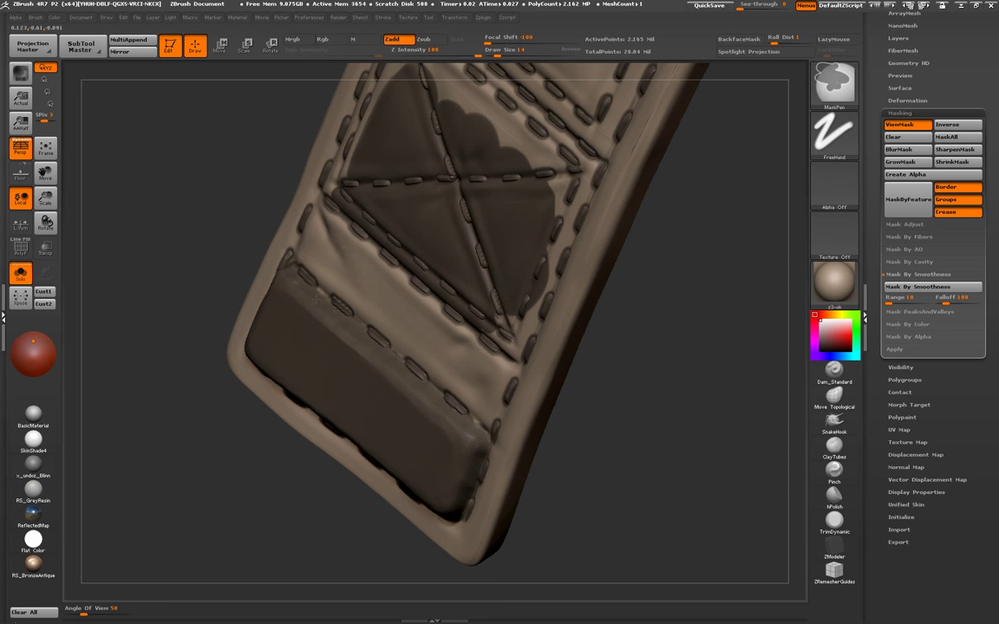
{"action": "mouse_move", "coordinate": [324, 301]}
{"action": "left_mouse_down"}
{"action": "mouse_move", "coordinate": [348, 351]}
{"action": "mouse_move", "coordinate": [347, 329]}
{"action": "mouse_move", "coordinate": [368, 302]}
{"action": "mouse_move", "coordinate": [329, 276]}
{"action": "mouse_move", "coordinate": [302, 368]}
{"action": "left_mouse_up"}
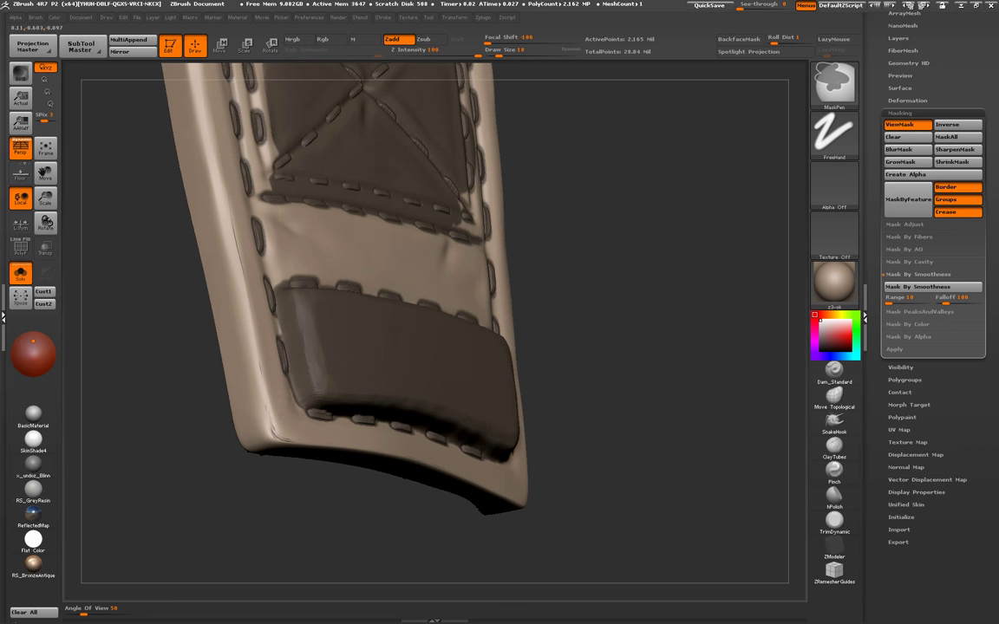
{"action": "left_click_drag", "start_coordinate": [302, 368], "coordinate": [285, 423]}
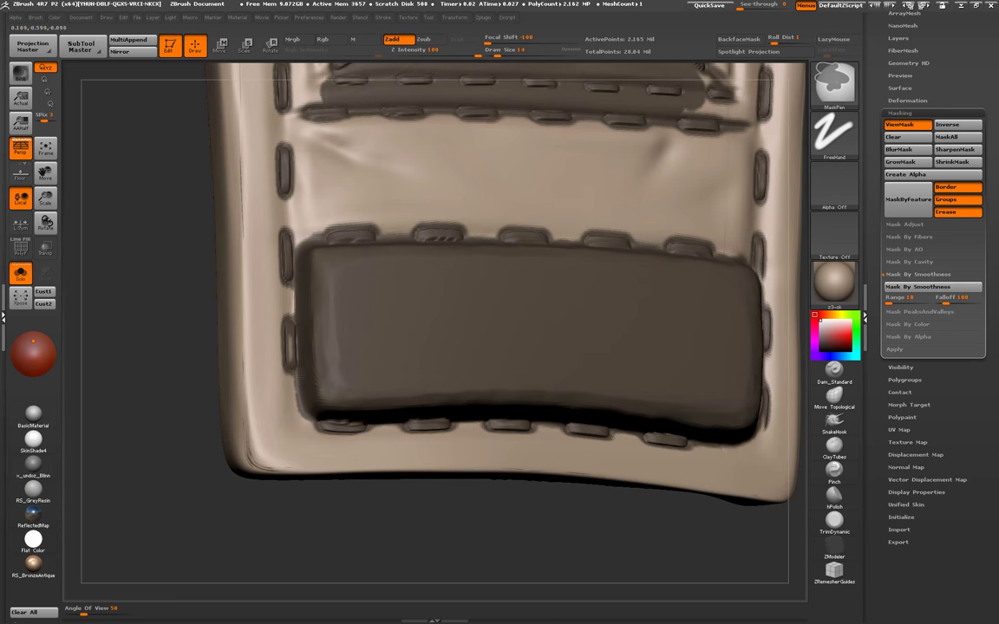
{"action": "left_click_drag", "start_coordinate": [293, 400], "coordinate": [257, 326], "text": "alt"}
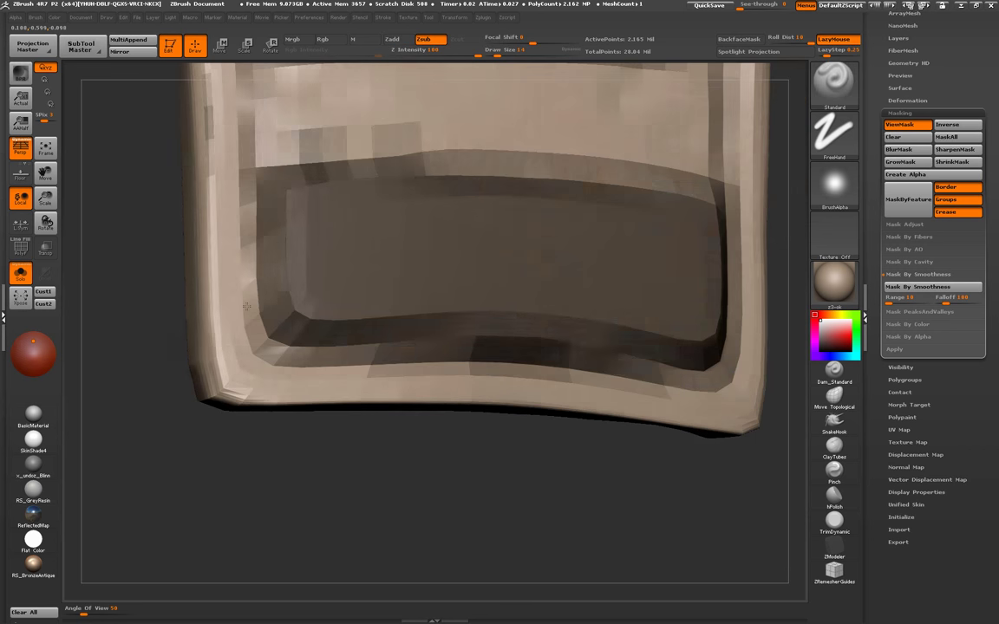
{"action": "left_click_drag", "start_coordinate": [402, 415], "coordinate": [479, 323], "text": "alt"}
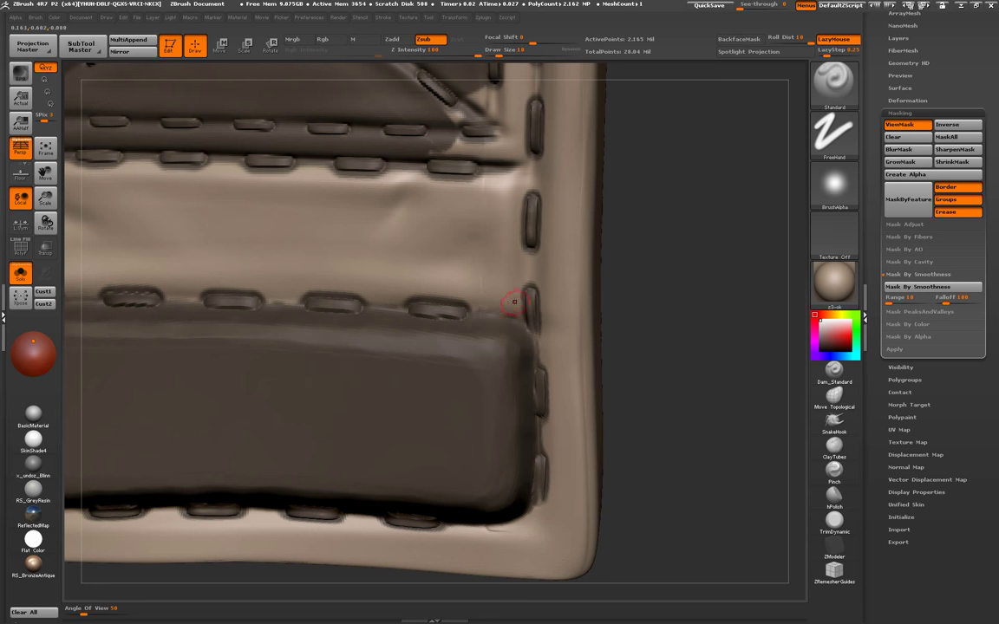
{"action": "left_click_drag", "start_coordinate": [512, 301], "coordinate": [392, 306], "text": "alt"}
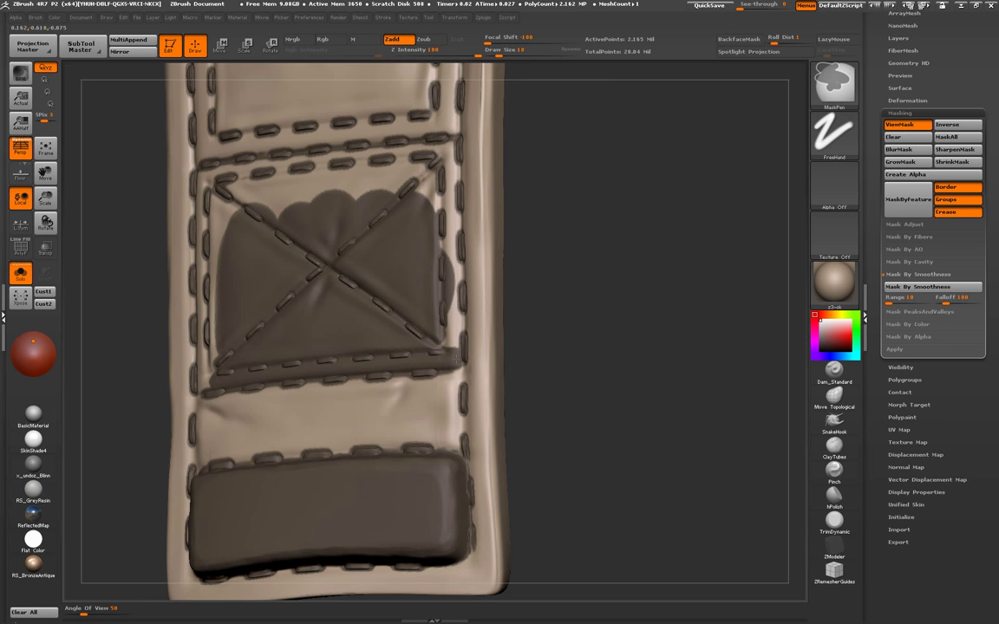
- Mask the pad's right channel plus the X panel's left seam, top-left corner and top seam
{"action": "left_click_drag", "start_coordinate": [453, 365], "coordinate": [450, 290], "text": "ctrl"}
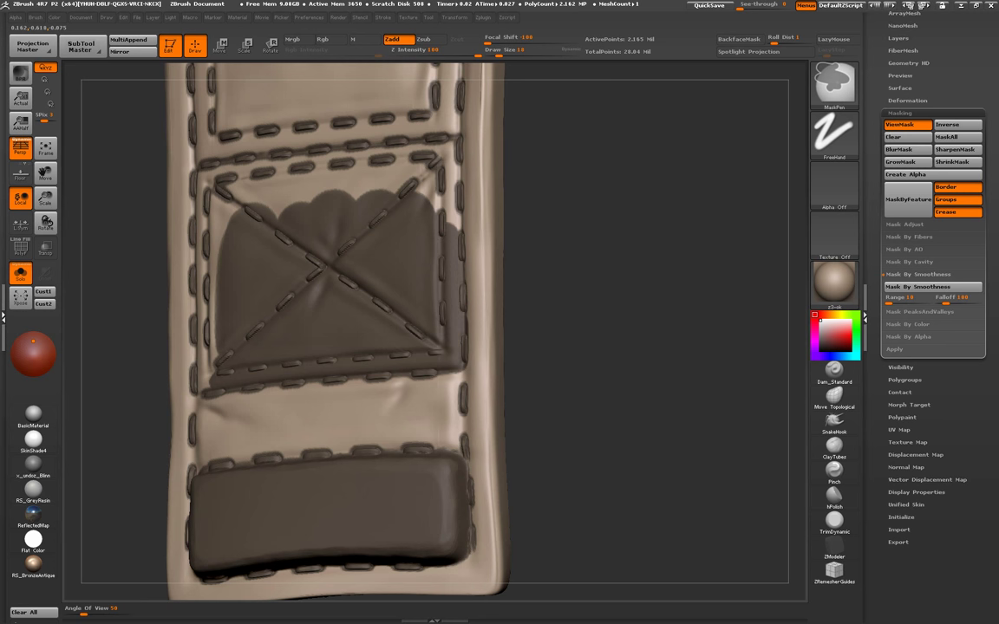
{"action": "left_click_drag", "start_coordinate": [442, 294], "coordinate": [350, 380]}
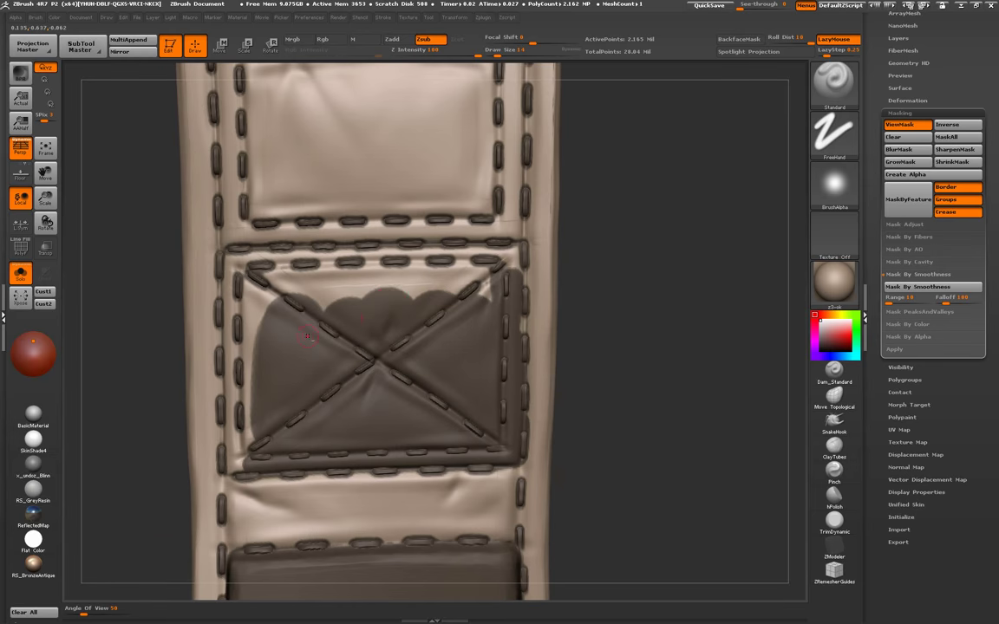
{"action": "key", "text": "ctrl"}
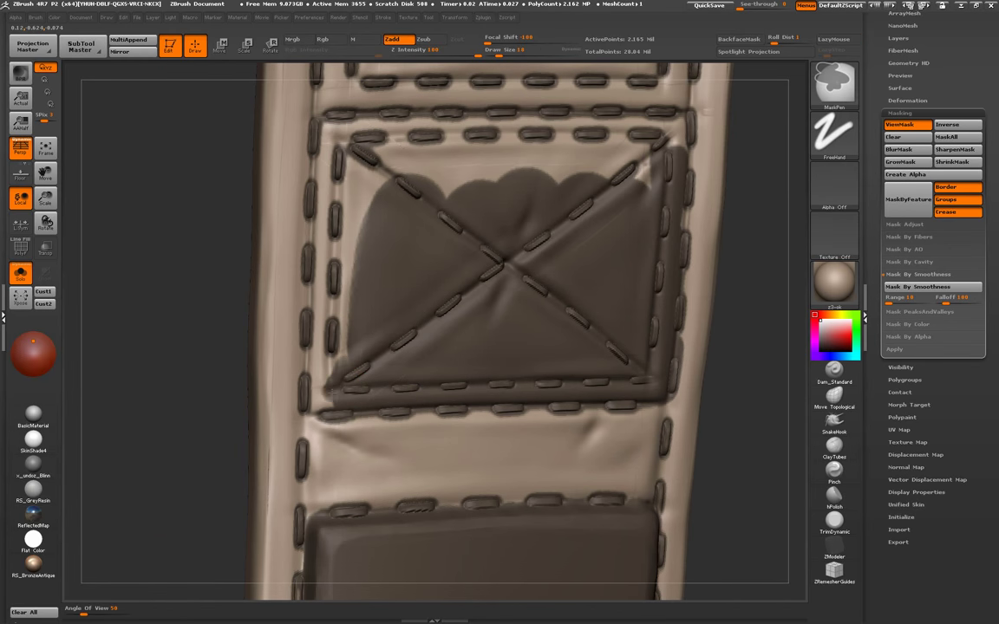
{"action": "mouse_move", "coordinate": [314, 409]}
{"action": "left_mouse_down", "text": "ctrl"}
{"action": "mouse_move", "coordinate": [325, 205]}
{"action": "mouse_move", "coordinate": [312, 234]}
{"action": "left_mouse_up", "text": "ctrl"}
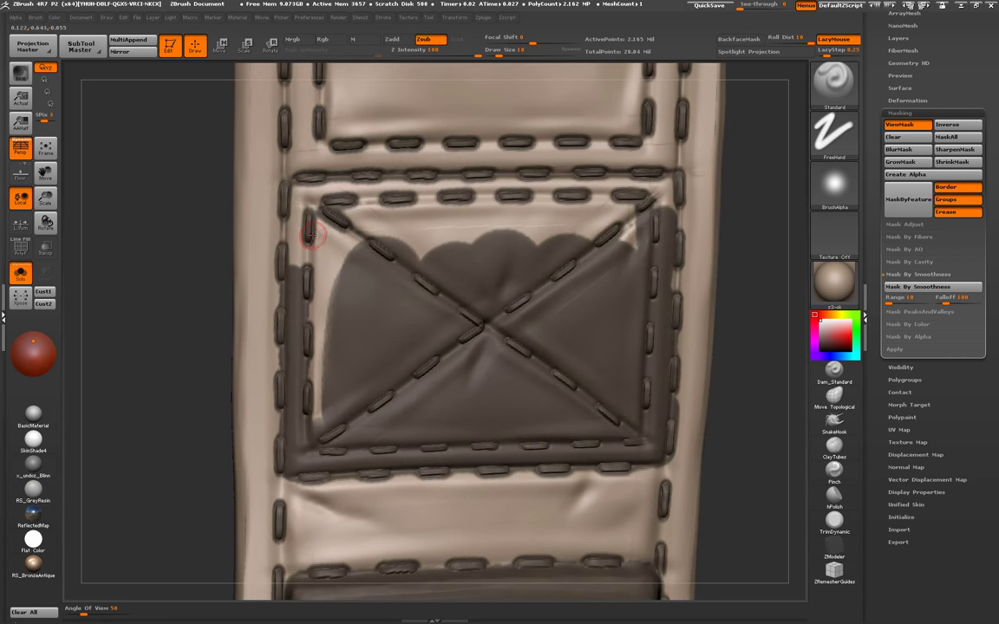
{"action": "key", "text": "ctrl"}
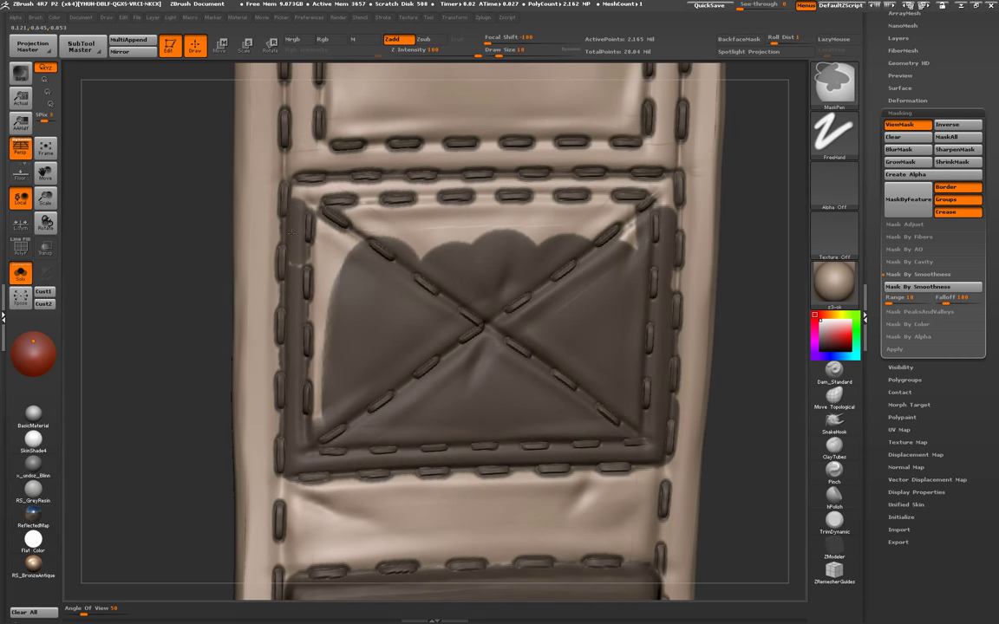
{"action": "mouse_move", "coordinate": [274, 184]}
{"action": "left_mouse_down", "text": "ctrl"}
{"action": "mouse_move", "coordinate": [288, 173]}
{"action": "mouse_move", "coordinate": [290, 385]}
{"action": "left_mouse_up", "text": "ctrl"}
{"action": "mouse_move", "coordinate": [298, 321]}
{"action": "left_mouse_down", "text": "ctrl"}
{"action": "mouse_move", "coordinate": [306, 212]}
{"action": "mouse_move", "coordinate": [346, 187]}
{"action": "mouse_move", "coordinate": [381, 173]}
{"action": "mouse_move", "coordinate": [410, 190]}
{"action": "mouse_move", "coordinate": [338, 213]}
{"action": "mouse_move", "coordinate": [468, 173]}
{"action": "mouse_move", "coordinate": [529, 217]}
{"action": "mouse_move", "coordinate": [573, 212]}
{"action": "mouse_move", "coordinate": [490, 169]}
{"action": "mouse_move", "coordinate": [639, 186]}
{"action": "mouse_move", "coordinate": [603, 174]}
{"action": "left_mouse_up", "text": "ctrl"}
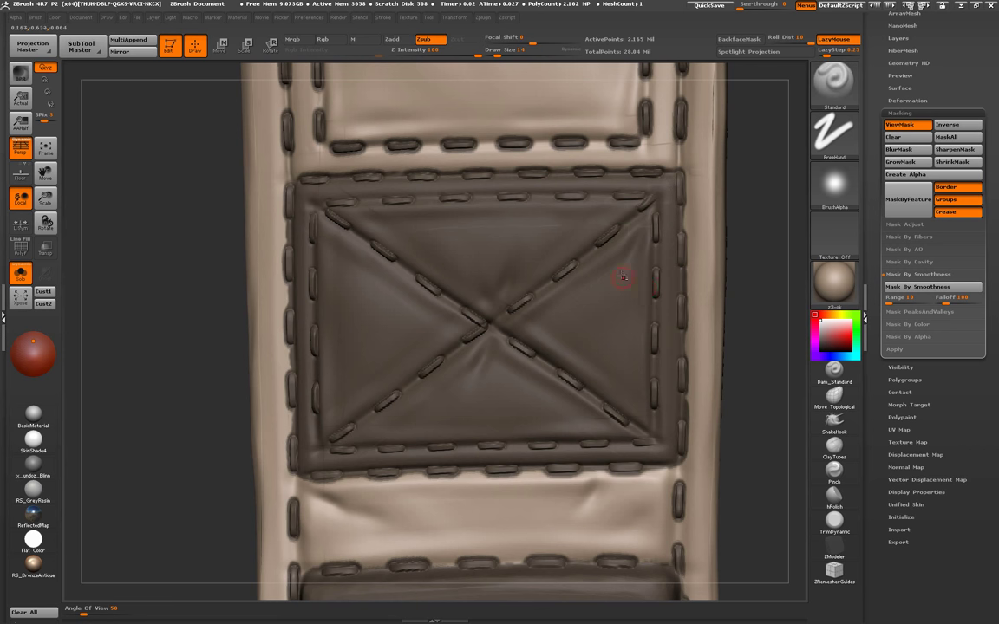
- Mask the X panel's left, top and right borders, corners and left-edge bright patch
{"action": "mouse_move", "coordinate": [624, 279]}
{"action": "left_mouse_down", "text": "alt"}
{"action": "mouse_move", "coordinate": [488, 192]}
{"action": "mouse_move", "coordinate": [453, 261]}
{"action": "mouse_move", "coordinate": [386, 312]}
{"action": "mouse_move", "coordinate": [381, 408]}
{"action": "left_mouse_up", "text": "alt"}
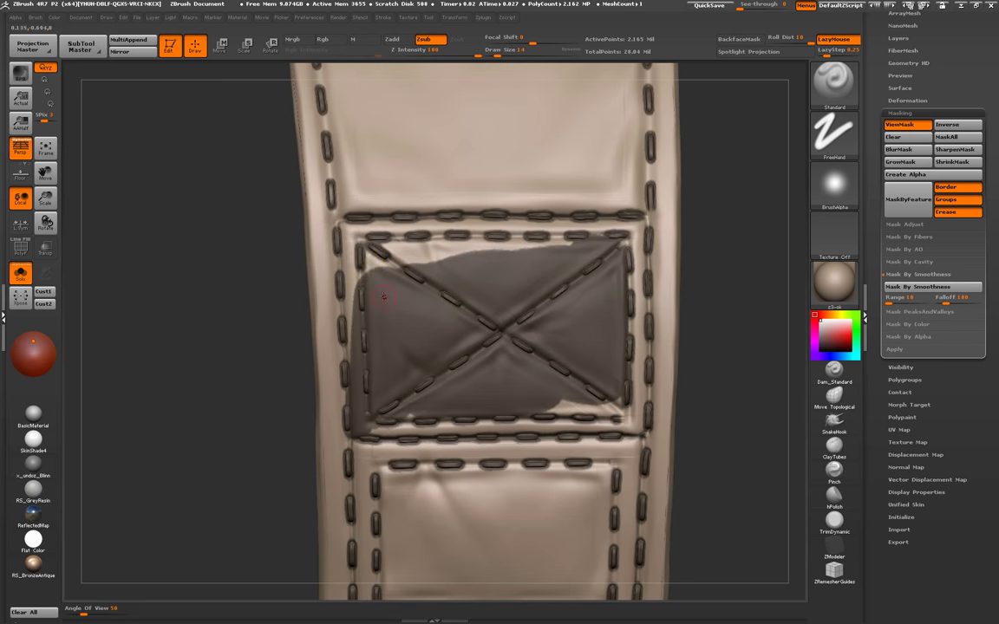
{"action": "mouse_move", "coordinate": [321, 251]}
{"action": "left_mouse_down", "text": "ctrl"}
{"action": "mouse_move", "coordinate": [343, 227]}
{"action": "mouse_move", "coordinate": [416, 208]}
{"action": "mouse_move", "coordinate": [545, 232]}
{"action": "mouse_move", "coordinate": [644, 230]}
{"action": "left_mouse_up", "text": "ctrl"}
{"action": "left_click_drag", "start_coordinate": [566, 226], "coordinate": [571, 198], "text": "alt"}
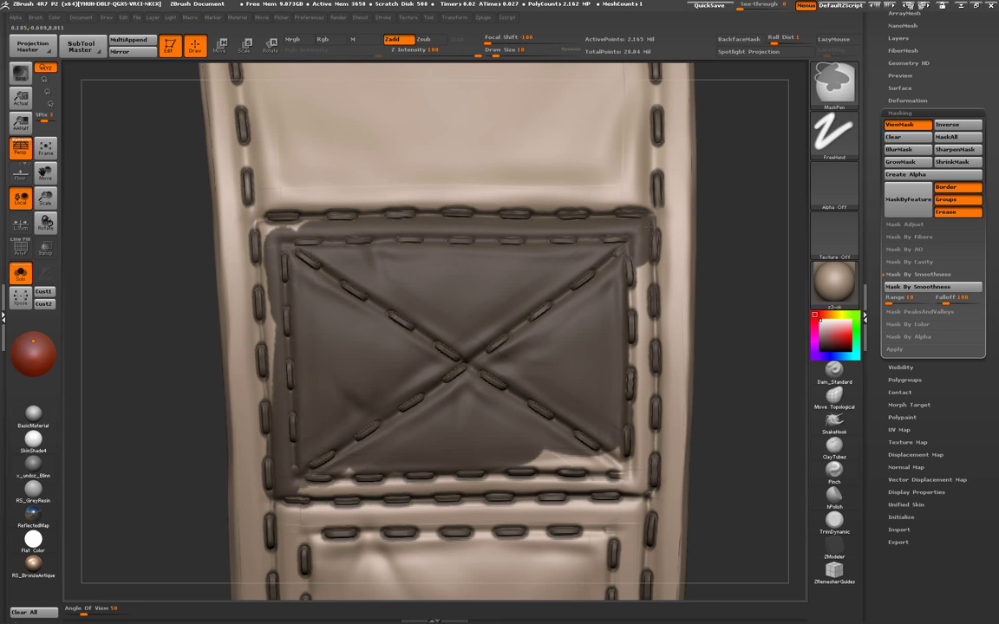
{"action": "mouse_move", "coordinate": [642, 247]}
{"action": "left_mouse_down", "text": "ctrl"}
{"action": "mouse_move", "coordinate": [641, 333]}
{"action": "mouse_move", "coordinate": [649, 320]}
{"action": "mouse_move", "coordinate": [503, 225]}
{"action": "left_mouse_up", "text": "ctrl"}
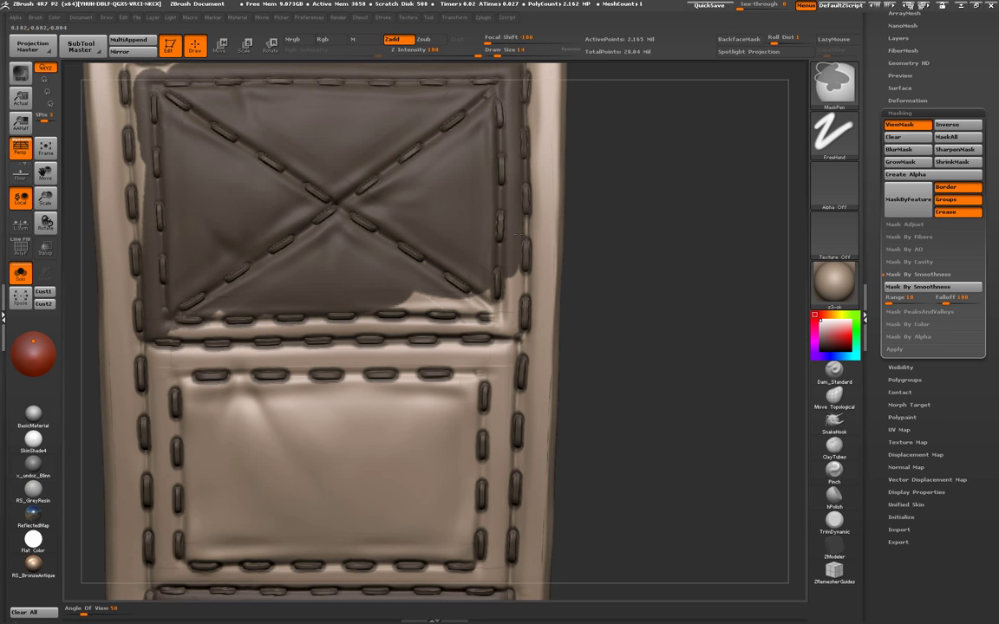
{"action": "mouse_move", "coordinate": [494, 314]}
{"action": "left_mouse_down", "text": "ctrl"}
{"action": "mouse_move", "coordinate": [502, 326]}
{"action": "mouse_move", "coordinate": [208, 319]}
{"action": "mouse_move", "coordinate": [153, 301]}
{"action": "mouse_move", "coordinate": [234, 349]}
{"action": "left_mouse_up", "text": "ctrl"}
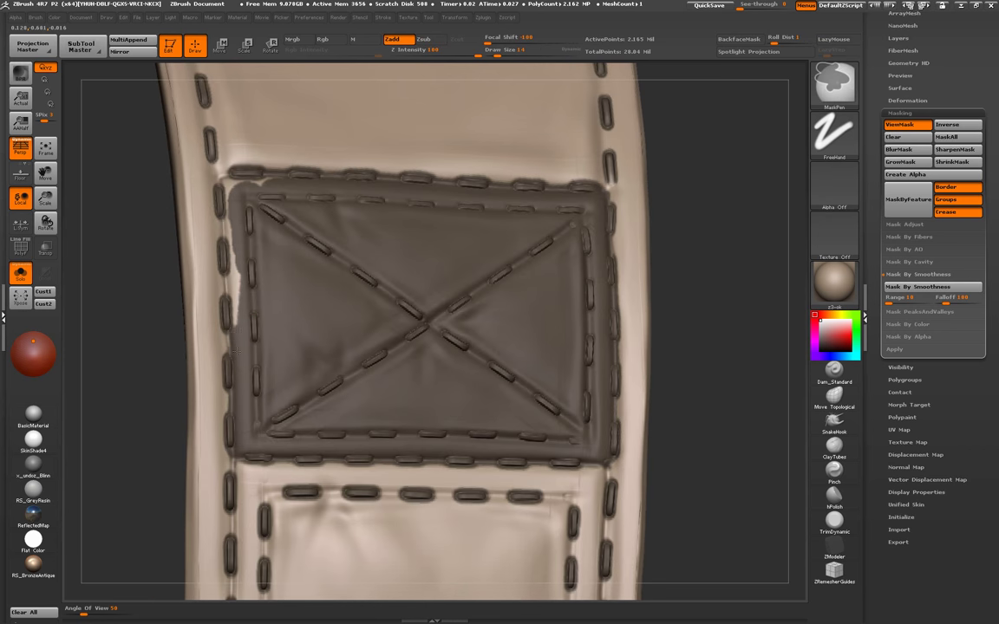
{"action": "mouse_move", "coordinate": [236, 319]}
{"action": "left_mouse_down", "text": "ctrl"}
{"action": "mouse_move", "coordinate": [235, 277]}
{"action": "mouse_move", "coordinate": [231, 321]}
{"action": "mouse_move", "coordinate": [249, 263]}
{"action": "left_mouse_up", "text": "ctrl"}
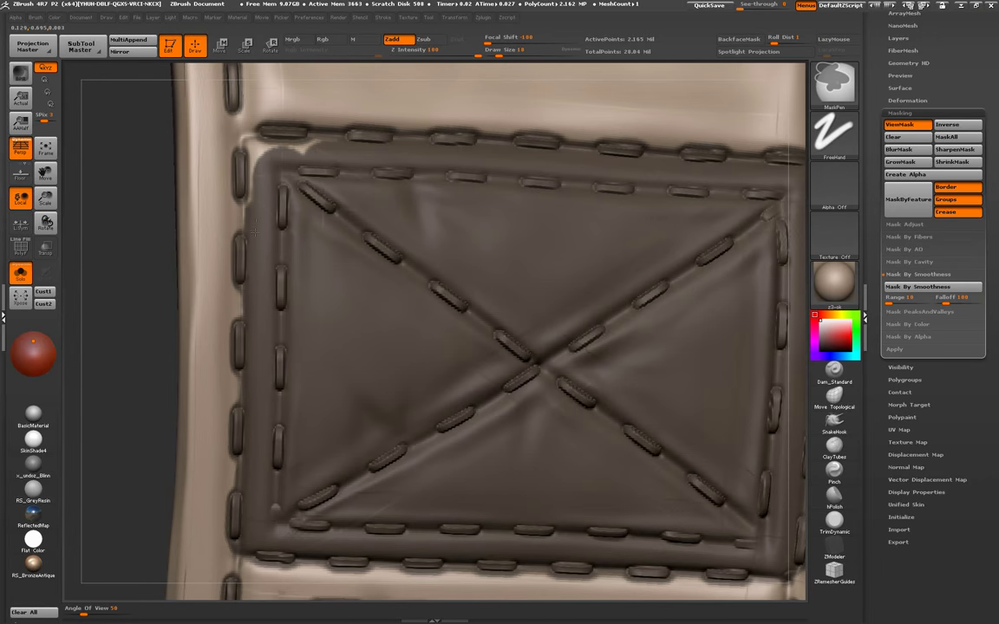
{"action": "mouse_move", "coordinate": [227, 139]}
{"action": "left_mouse_down", "text": "ctrl"}
{"action": "mouse_move", "coordinate": [253, 148]}
{"action": "mouse_move", "coordinate": [304, 143]}
{"action": "left_mouse_up", "text": "ctrl"}
{"action": "mouse_move", "coordinate": [367, 144]}
{"action": "left_mouse_down"}
{"action": "mouse_move", "coordinate": [534, 238]}
{"action": "mouse_move", "coordinate": [499, 261]}
{"action": "mouse_move", "coordinate": [555, 301]}
{"action": "left_mouse_up"}
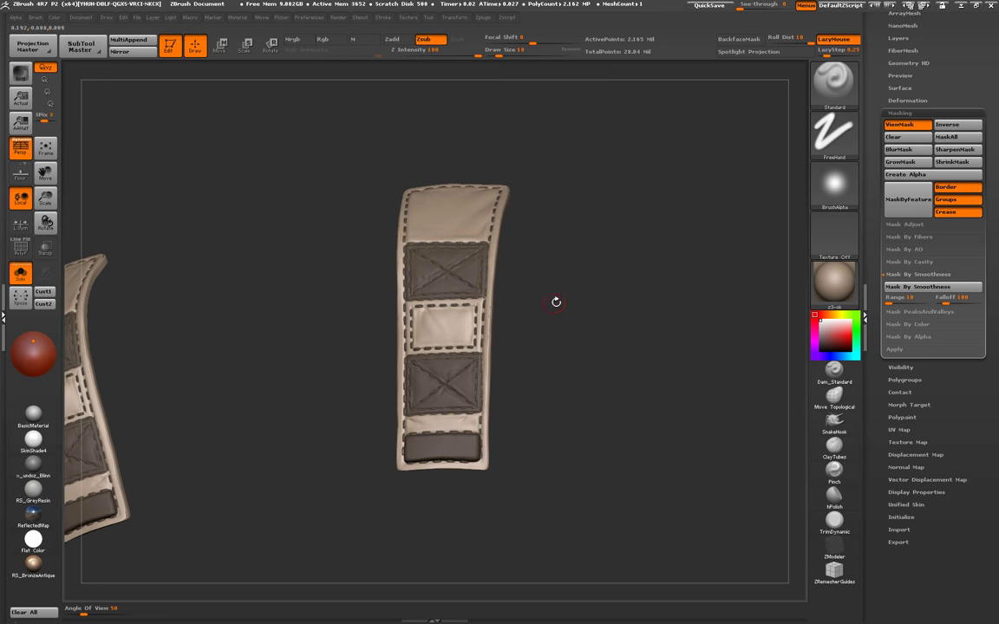
- Turn off Solo, hide the mask view and open the Surface Noise generator
{"action": "key", "text": "alt+shift+s"}
{"action": "mouse_move", "coordinate": [580, 95]}
{"action": "left_mouse_down"}
{"action": "mouse_move", "coordinate": [555, 97]}
{"action": "mouse_move", "coordinate": [600, 107]}
{"action": "mouse_move", "coordinate": [768, 201]}
{"action": "left_mouse_up"}
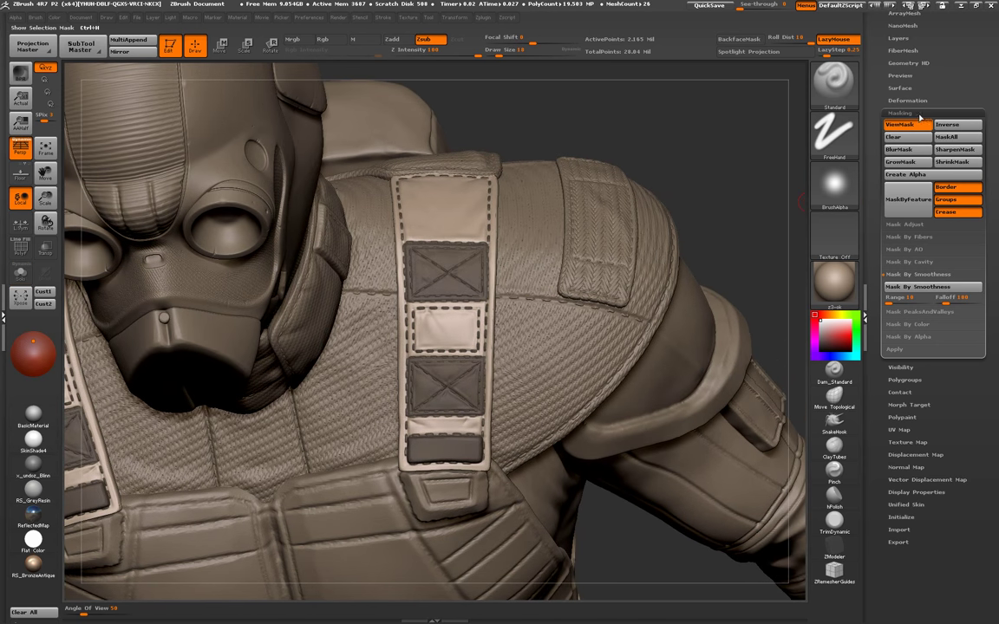
{"action": "left_click", "coordinate": [892, 137]}
{"action": "left_click", "coordinate": [899, 113]}
{"action": "left_click", "coordinate": [900, 88]}
{"action": "left_click", "coordinate": [915, 149]}
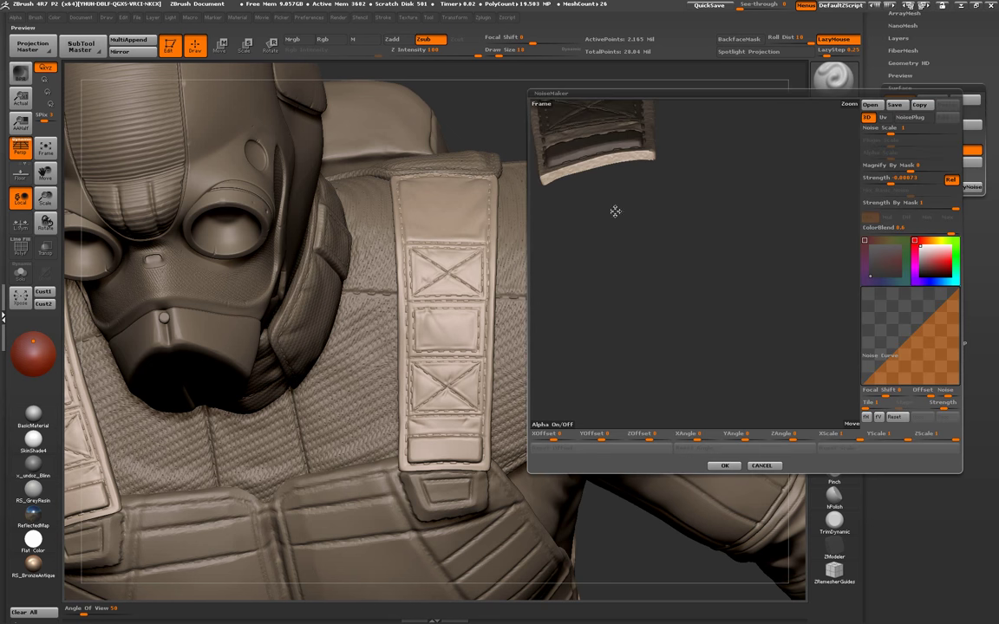
- Frame and rotate the strap in the NoiseMaker preview
{"action": "left_click_drag", "start_coordinate": [619, 262], "coordinate": [628, 360]}
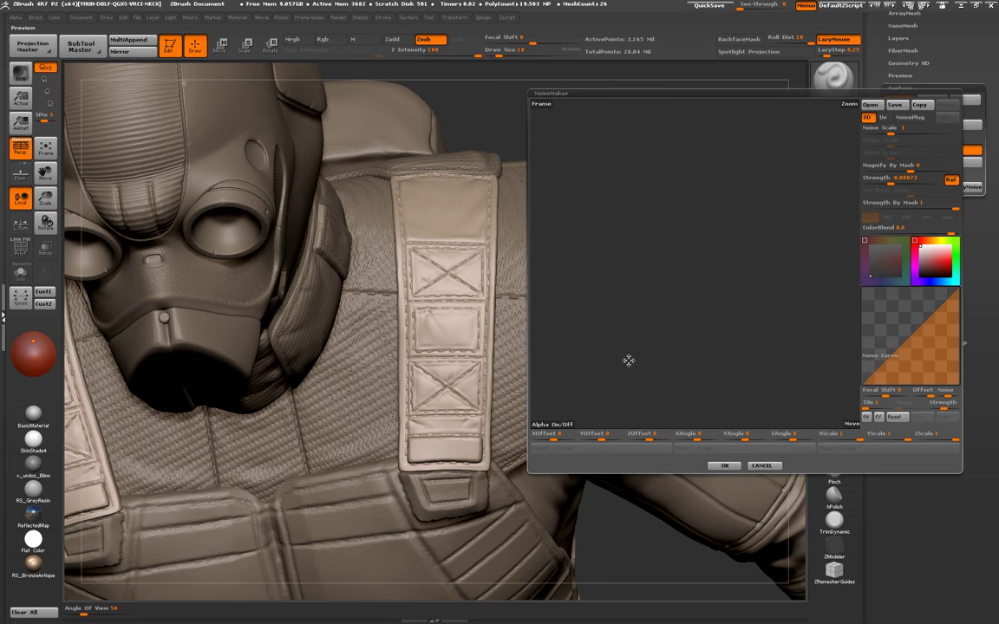
{"action": "left_click", "coordinate": [541, 104]}
{"action": "left_click_drag", "start_coordinate": [639, 297], "coordinate": [638, 262]}
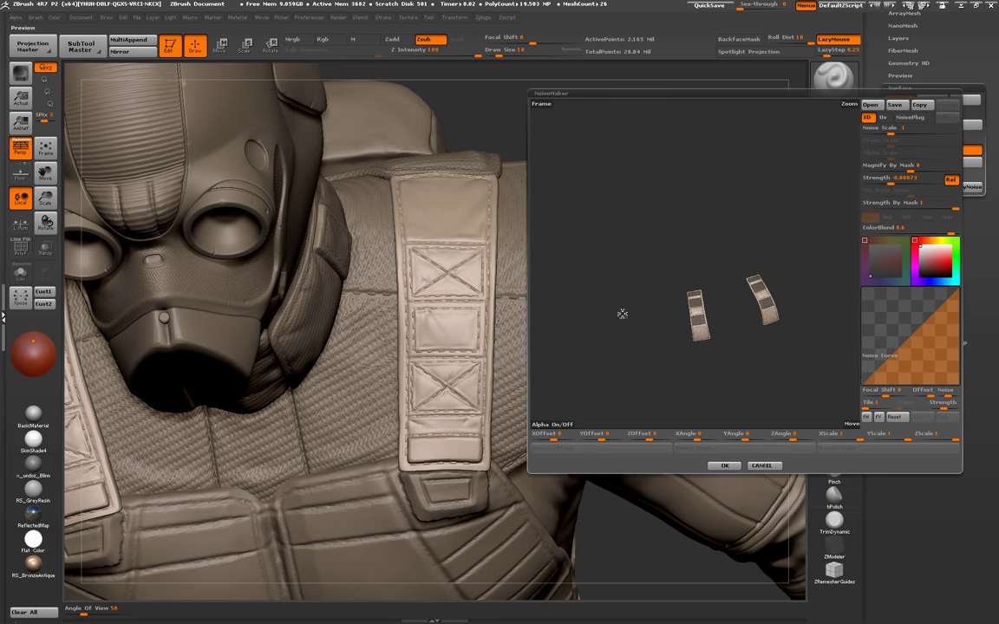
{"action": "mouse_move", "coordinate": [622, 313]}
{"action": "left_mouse_down"}
{"action": "mouse_move", "coordinate": [602, 299]}
{"action": "mouse_move", "coordinate": [648, 317]}
{"action": "mouse_move", "coordinate": [658, 270]}
{"action": "mouse_move", "coordinate": [680, 260]}
{"action": "mouse_move", "coordinate": [667, 283]}
{"action": "mouse_move", "coordinate": [710, 239]}
{"action": "mouse_move", "coordinate": [626, 323]}
{"action": "mouse_move", "coordinate": [631, 341]}
{"action": "mouse_move", "coordinate": [642, 227]}
{"action": "mouse_move", "coordinate": [628, 317]}
{"action": "mouse_move", "coordinate": [634, 110]}
{"action": "left_mouse_up"}
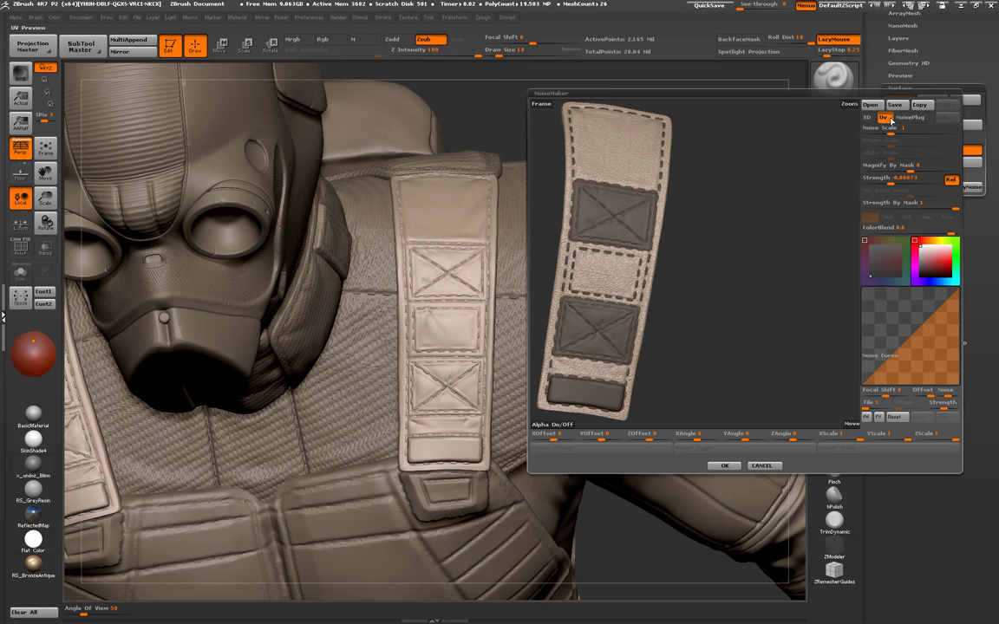
- Switch the noise to UV mapping and browse to the Fabric textile alphas folder
{"action": "left_click", "coordinate": [884, 116]}
{"action": "left_click", "coordinate": [553, 424]}
{"action": "left_click", "coordinate": [72, 66]}
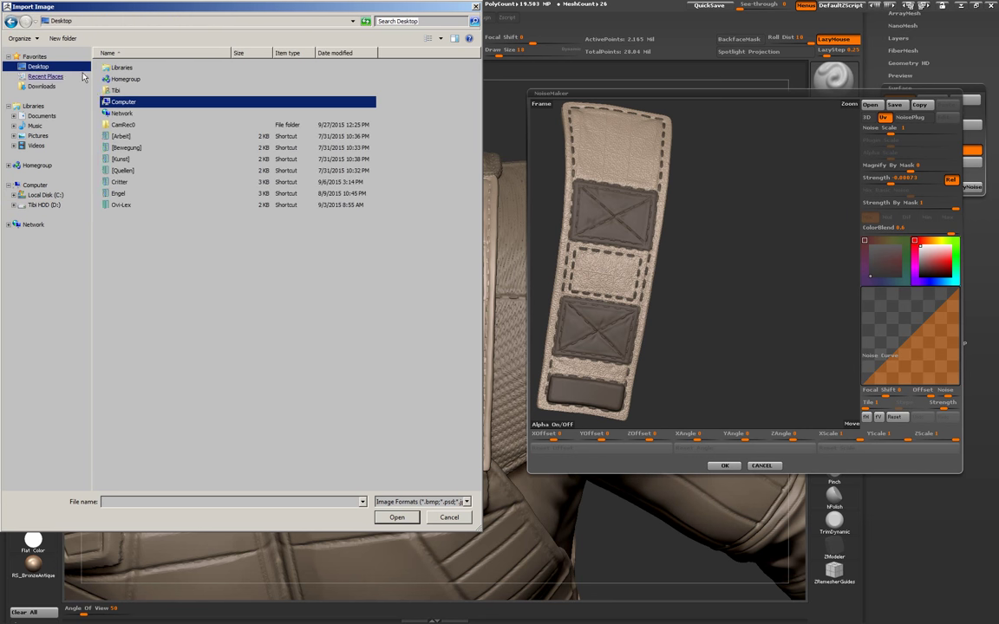
{"action": "double_click", "coordinate": [121, 171]}
{"action": "double_click", "coordinate": [130, 68]}
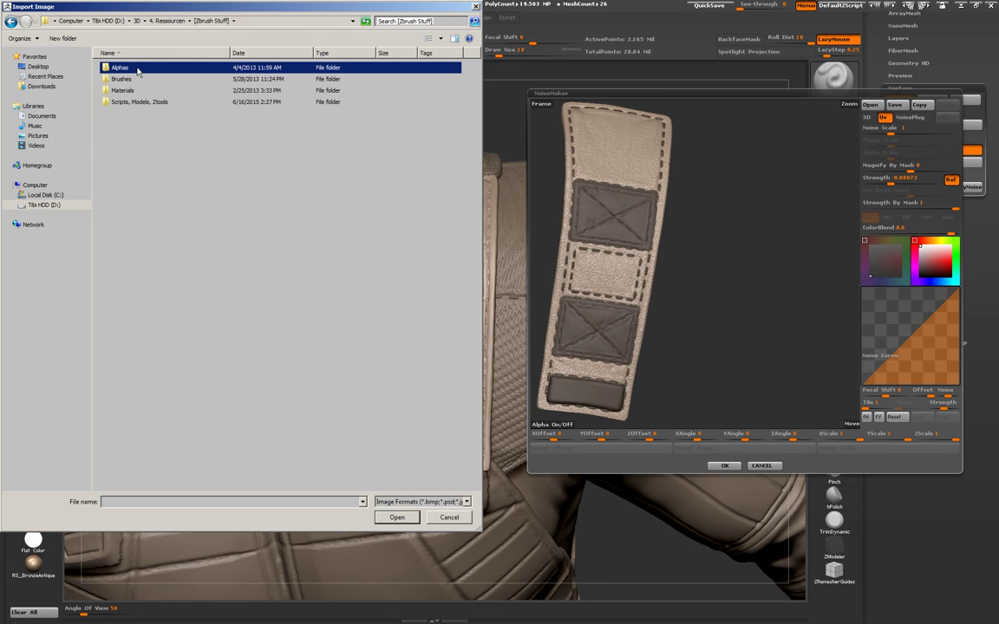
{"action": "double_click", "coordinate": [137, 69]}
{"action": "double_click", "coordinate": [147, 79]}
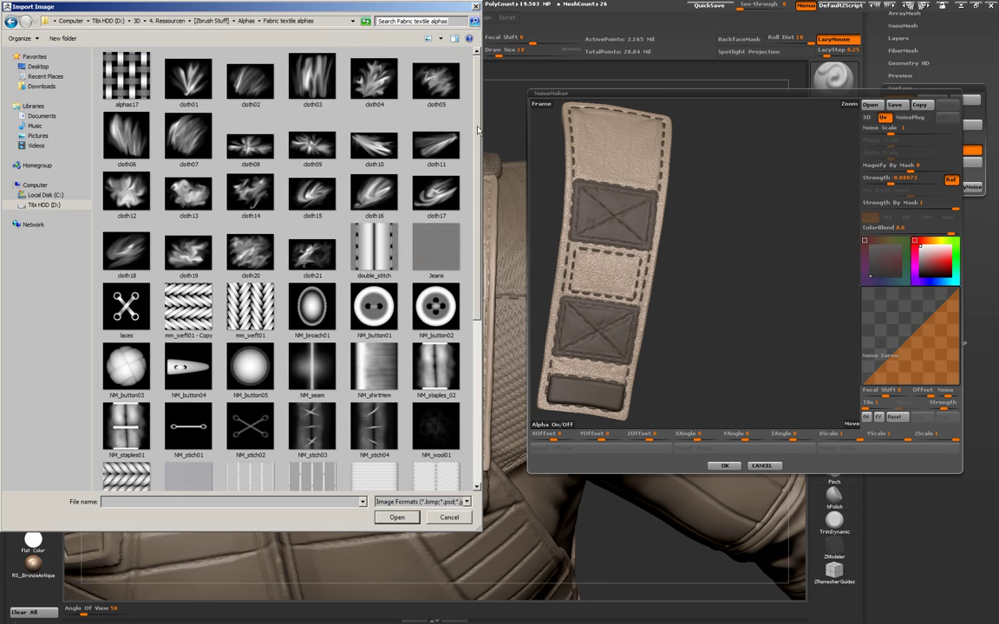
- Load tileable_004 as the noise alpha and set Mix Basic Noise to 0
{"action": "left_click_drag", "start_coordinate": [476, 130], "coordinate": [474, 195]}
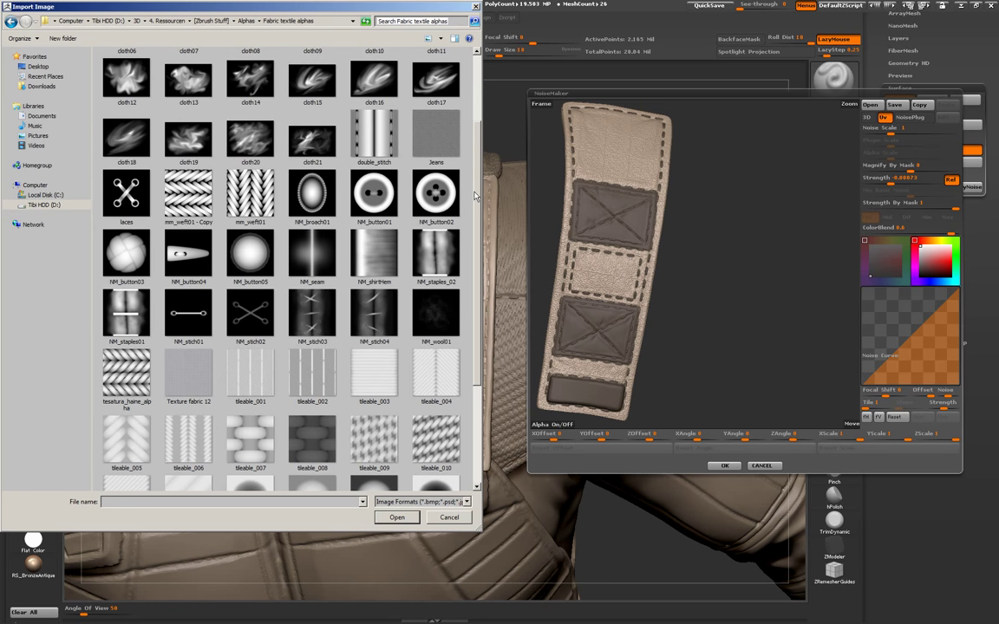
{"action": "left_click", "coordinate": [429, 377]}
{"action": "left_click", "coordinate": [394, 517]}
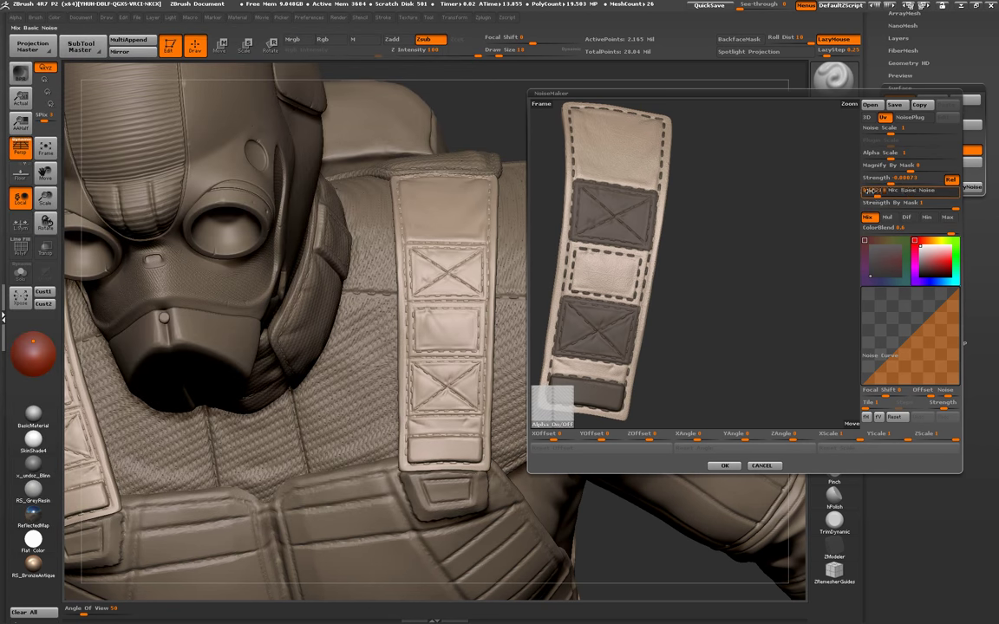
{"action": "left_click", "coordinate": [941, 189]}
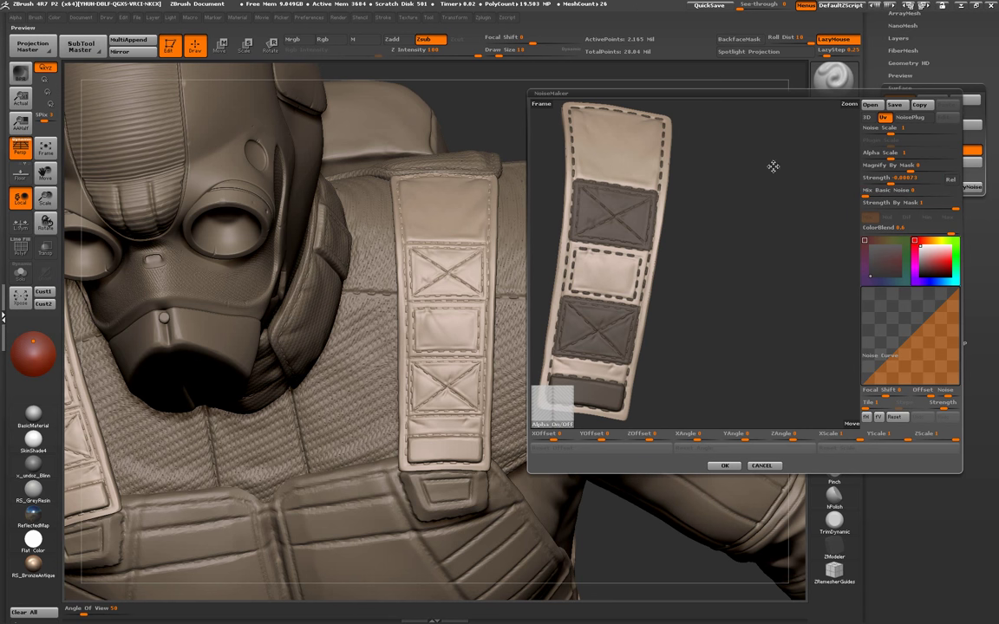
- Shrink Alpha Scale to about 0.1 for a fine weave, check the strap preview, and accept
{"action": "left_click_drag", "start_coordinate": [890, 160], "coordinate": [878, 159]}
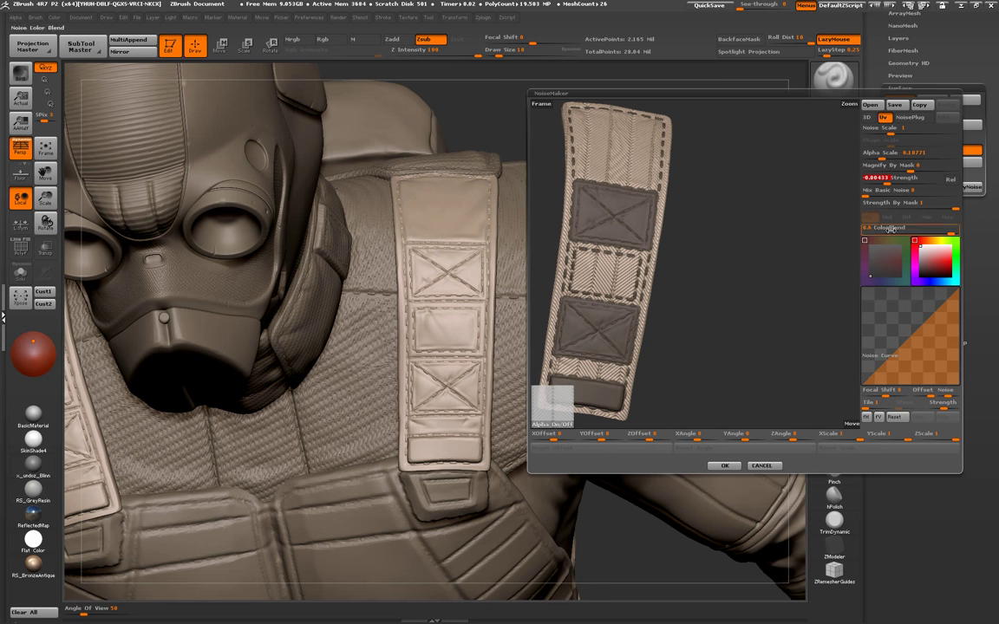
{"action": "mouse_move", "coordinate": [776, 252]}
{"action": "left_mouse_down"}
{"action": "mouse_move", "coordinate": [751, 258]}
{"action": "mouse_move", "coordinate": [770, 254]}
{"action": "left_mouse_up"}
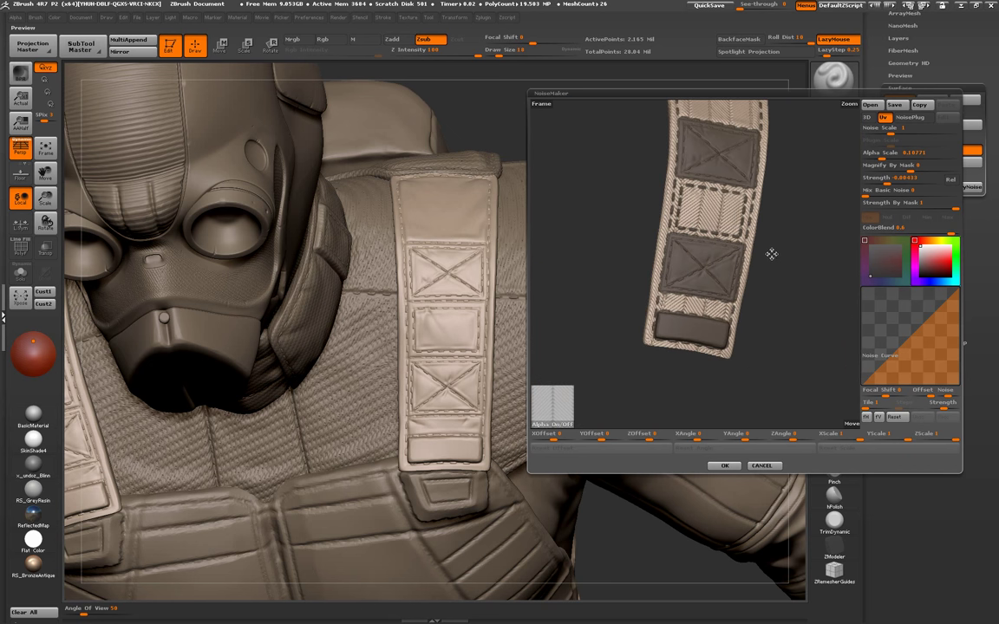
{"action": "left_click", "coordinate": [755, 463]}
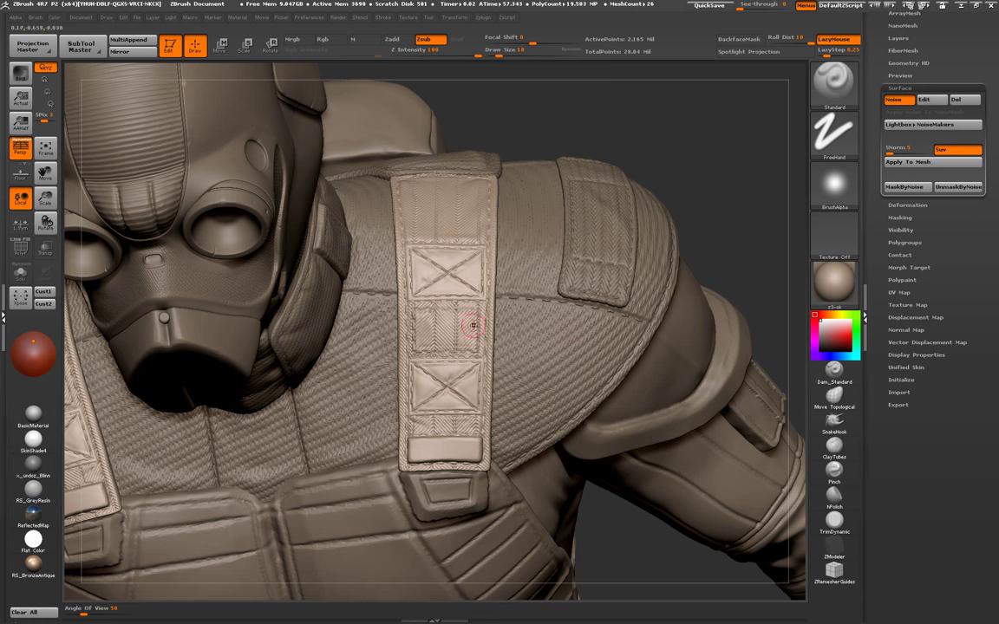
- Zoom in on the strap and apply the fabric noise to the mesh
{"action": "left_click_drag", "start_coordinate": [572, 331], "coordinate": [490, 382]}
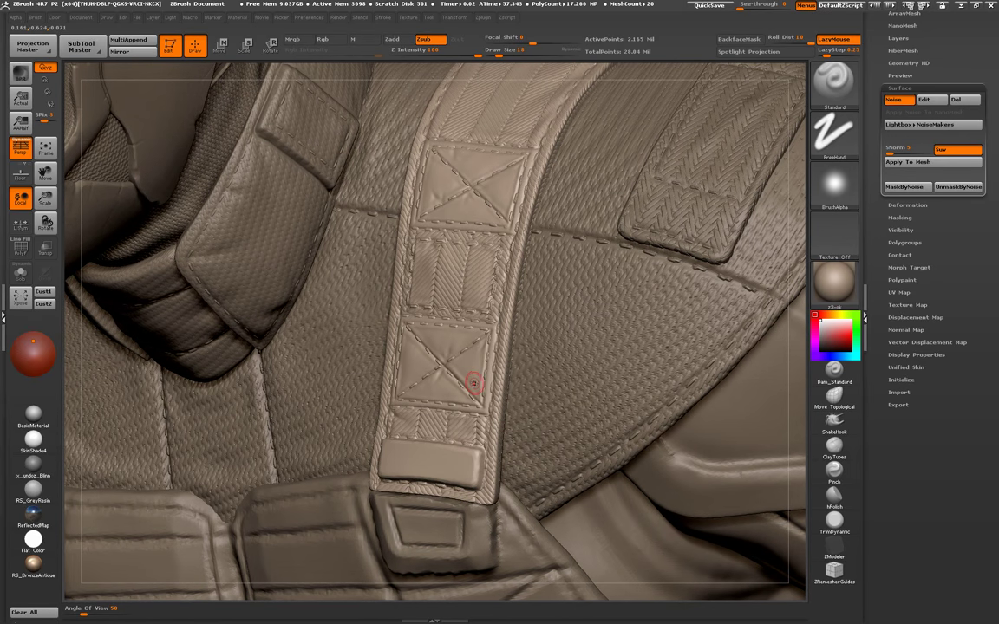
{"action": "left_click_drag", "start_coordinate": [473, 382], "coordinate": [425, 338]}
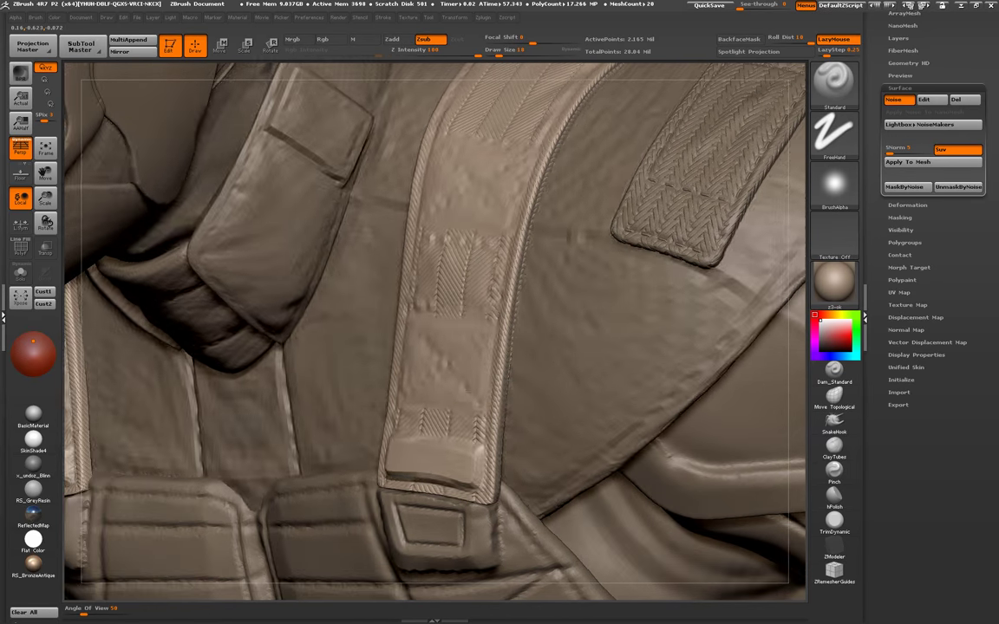
{"action": "mouse_move", "coordinate": [521, 277]}
{"action": "left_mouse_down"}
{"action": "mouse_move", "coordinate": [501, 349]}
{"action": "mouse_move", "coordinate": [434, 260]}
{"action": "left_mouse_up"}
{"action": "left_click", "coordinate": [907, 163]}
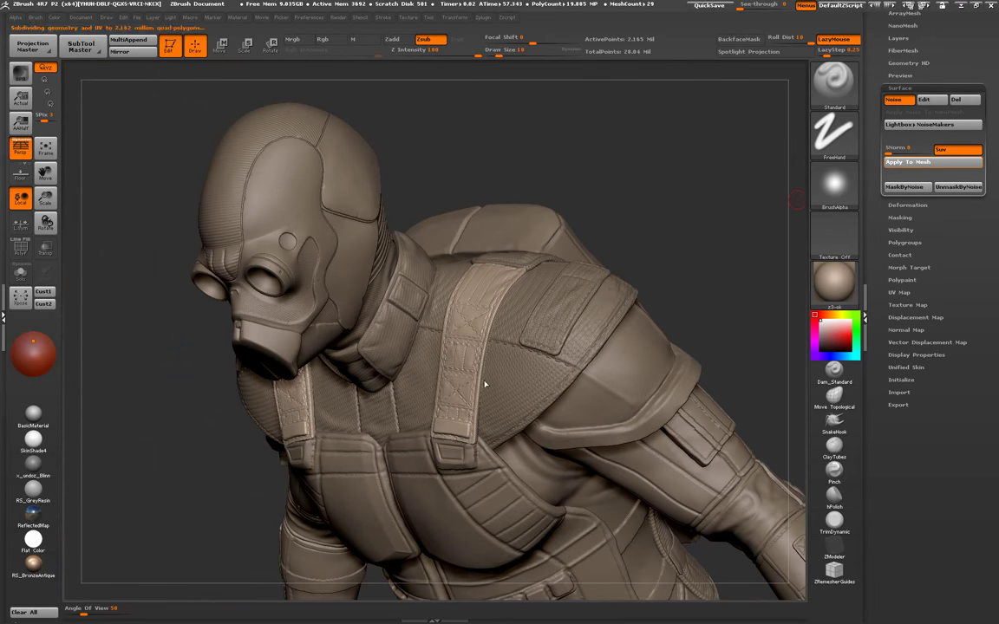
{"action": "left_click_drag", "start_coordinate": [461, 375], "coordinate": [485, 411]}
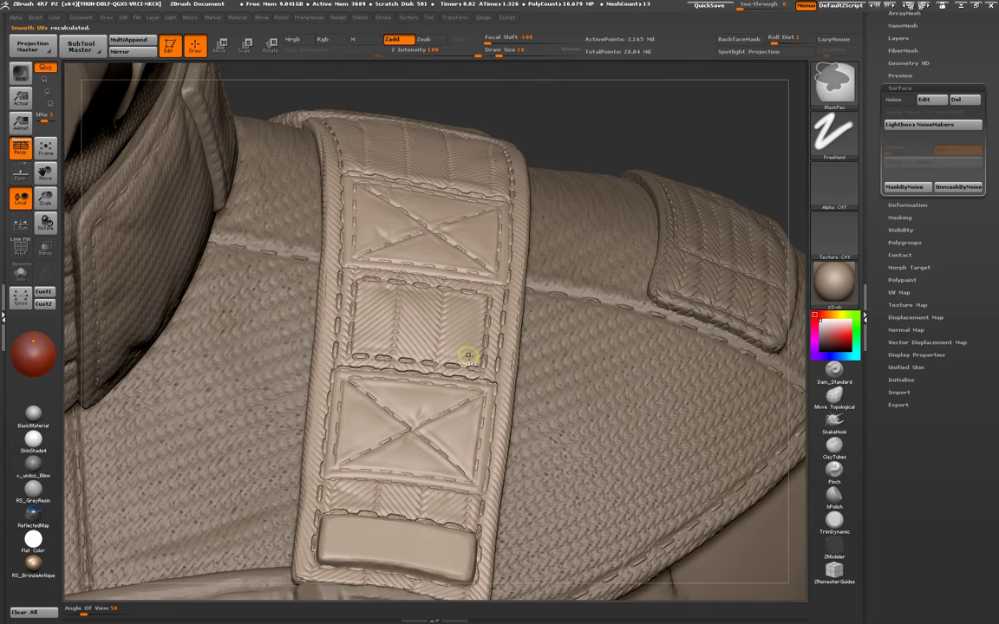
- Adjust the noise strength, accept it, apply it to the mesh, then undo the apply
{"action": "left_click", "coordinate": [925, 100]}
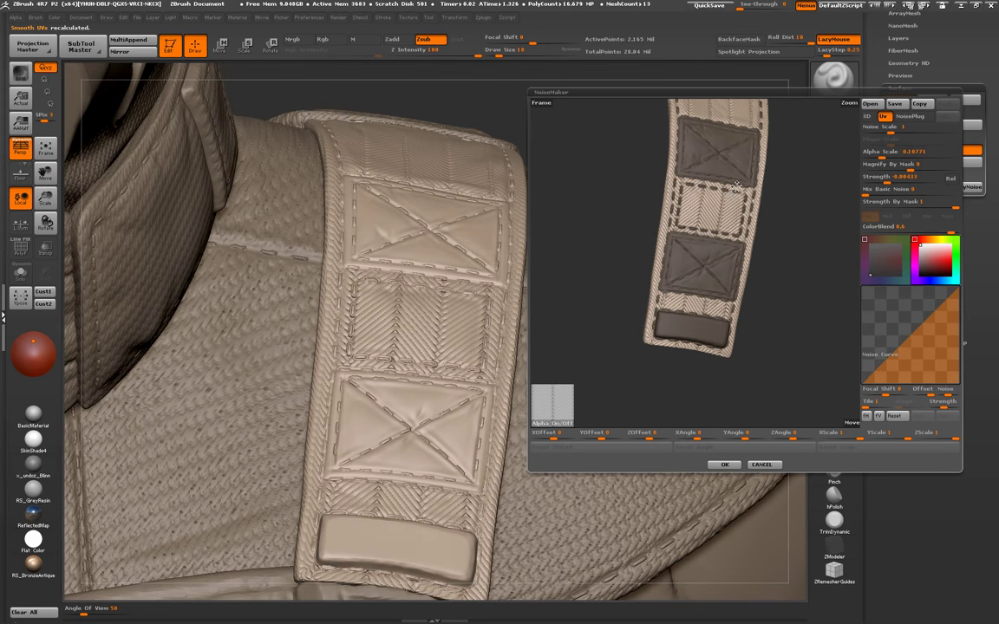
{"action": "left_click_drag", "start_coordinate": [886, 180], "coordinate": [889, 180]}
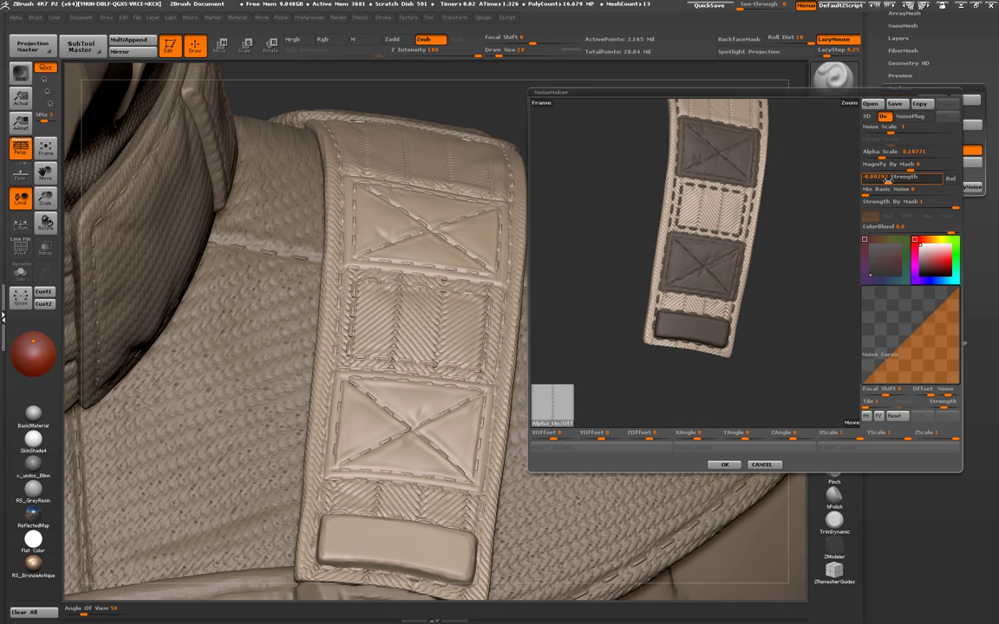
{"action": "left_click", "coordinate": [722, 463]}
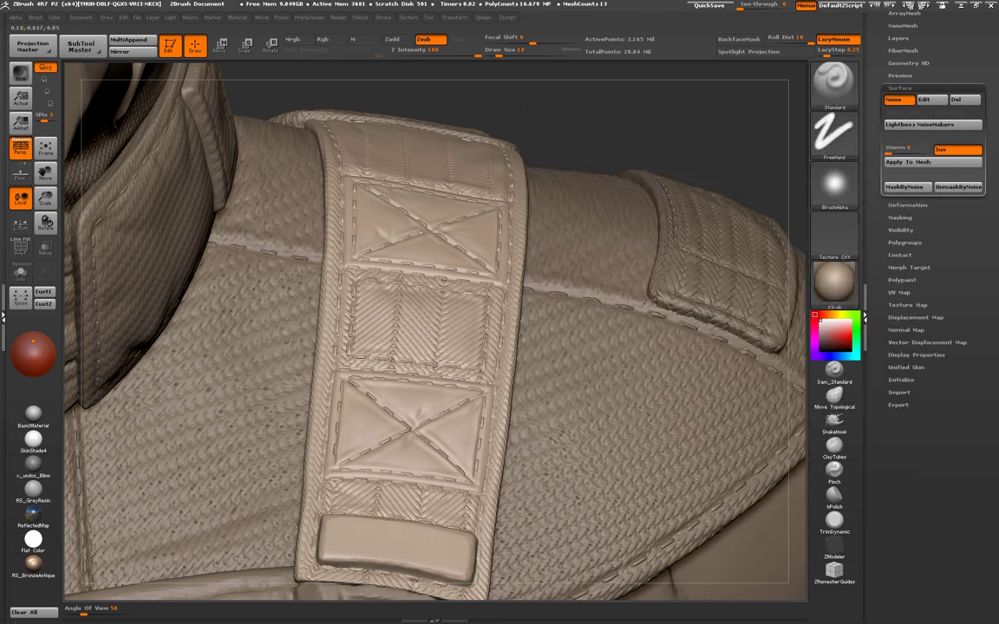
{"action": "left_click", "coordinate": [893, 165]}
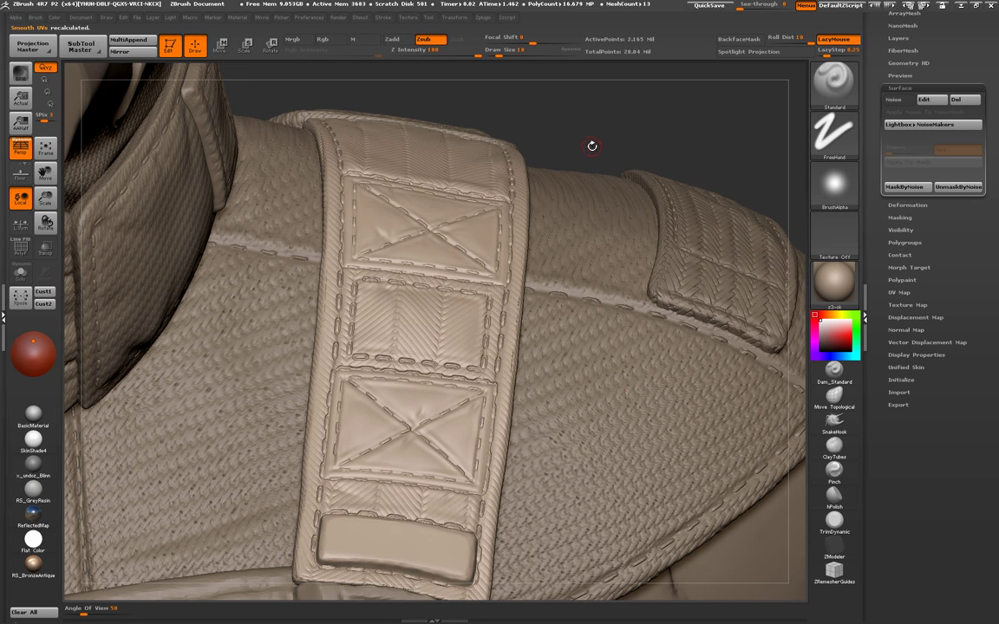
{"action": "key", "text": "ctrl+z"}
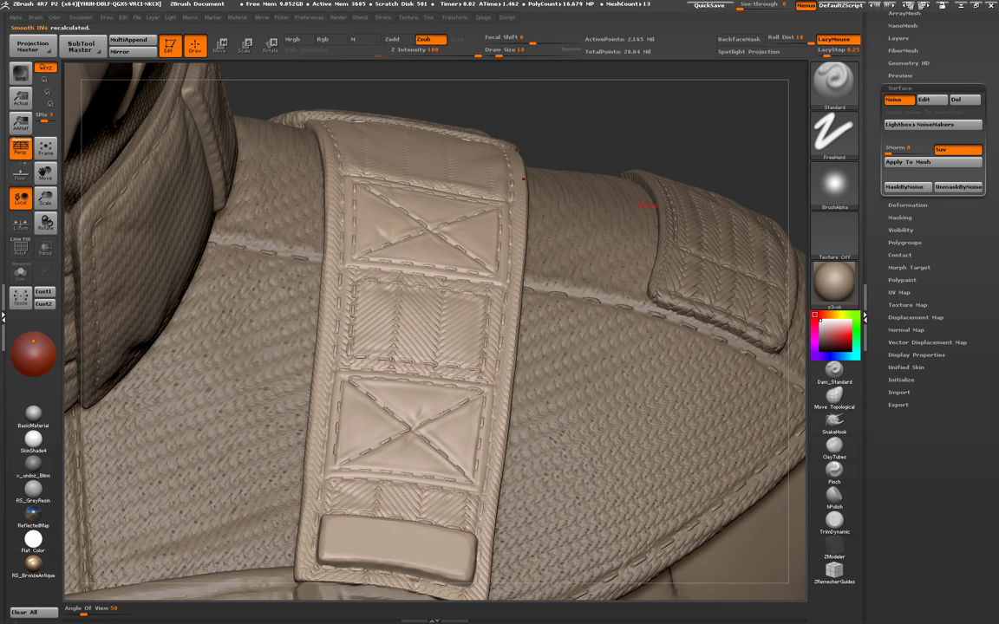
- Look through the Layers and Morph Target options, then expand the surface noise settings
{"action": "scroll", "coordinate": [934, 45], "scroll_direction": "up", "scroll_amount": 5}
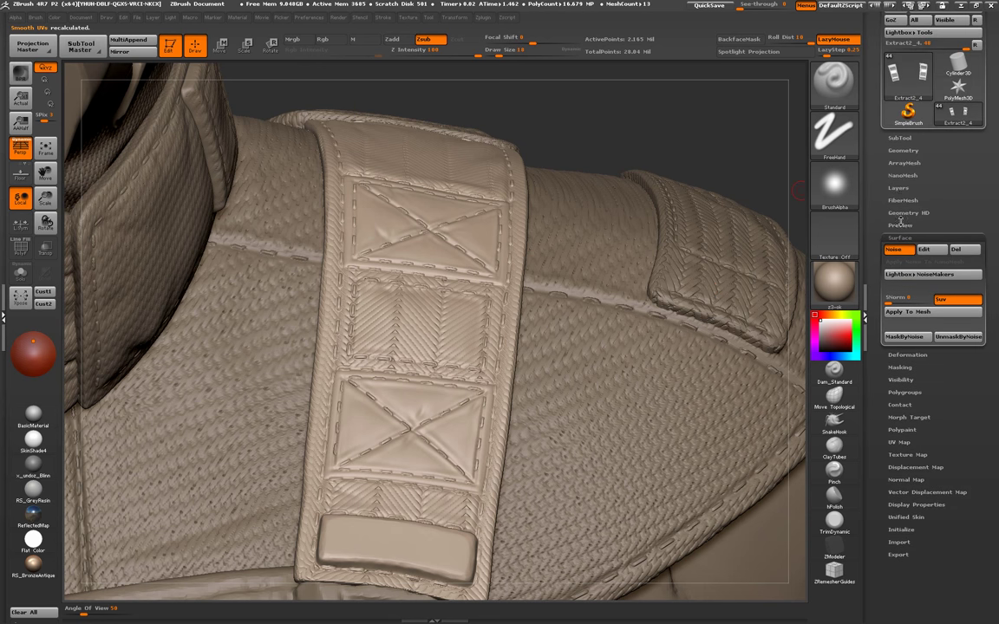
{"action": "left_click", "coordinate": [900, 188]}
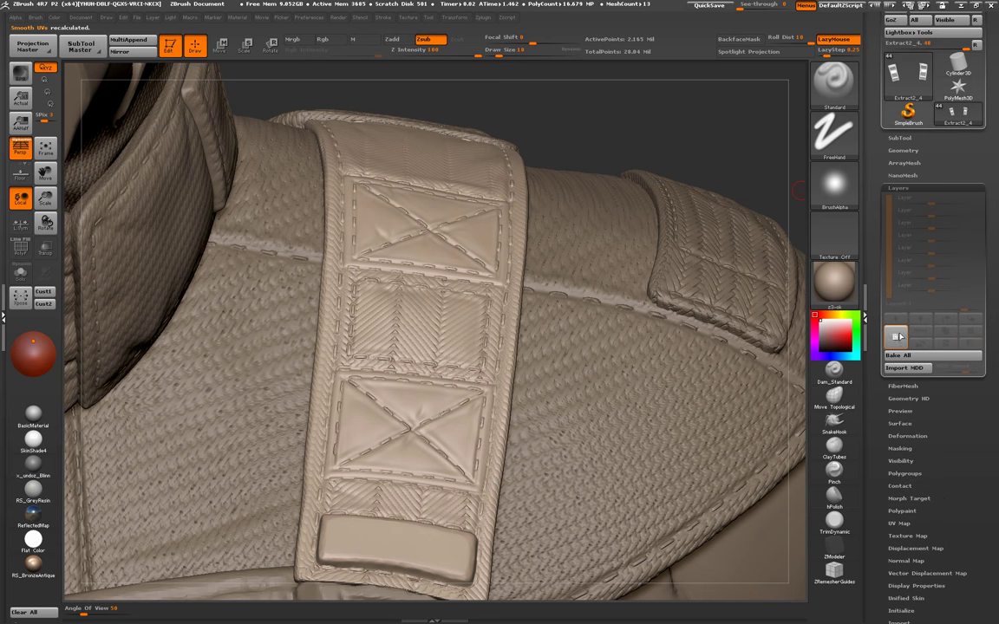
{"action": "left_click", "coordinate": [900, 187]}
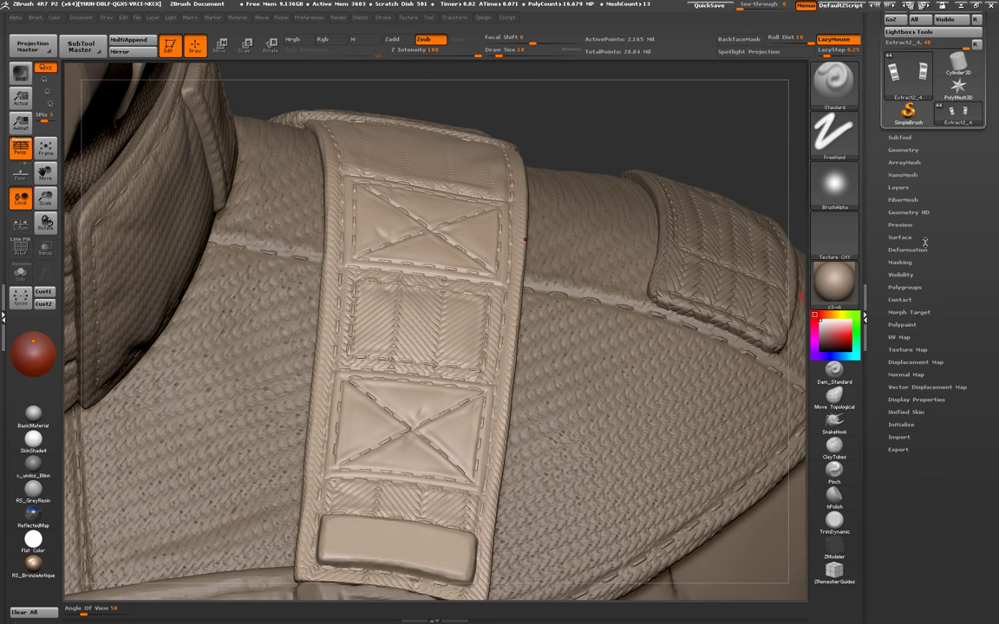
{"action": "left_click", "coordinate": [910, 312]}
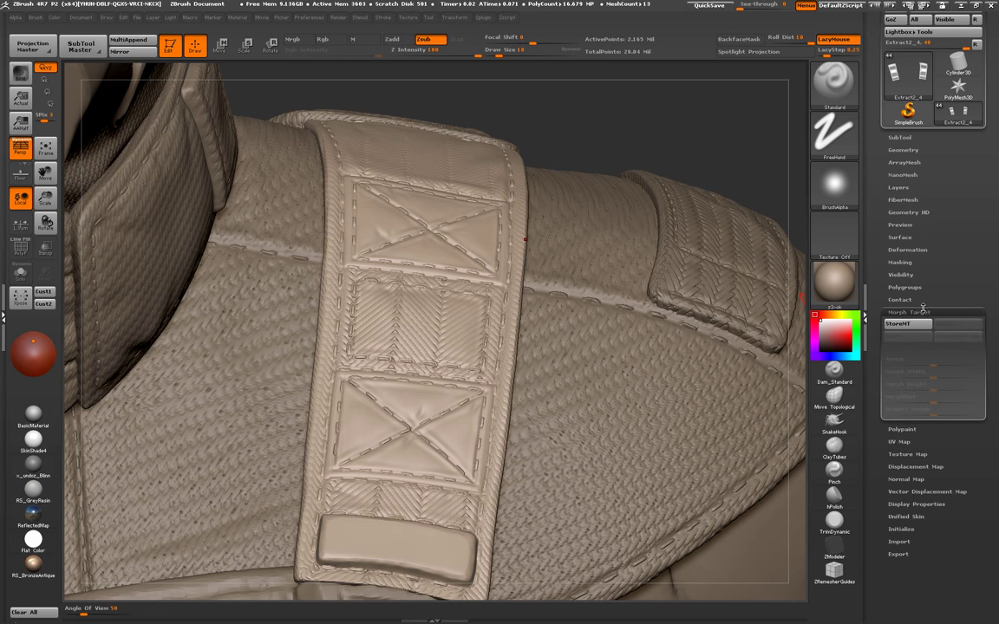
{"action": "left_click", "coordinate": [926, 312]}
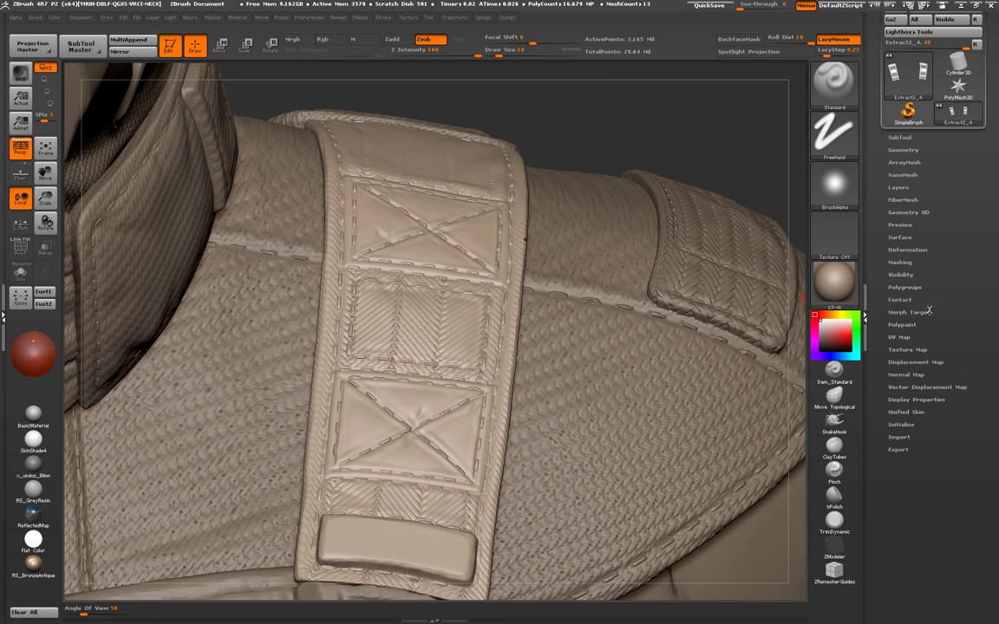
{"action": "left_click_drag", "start_coordinate": [724, 136], "coordinate": [723, 147]}
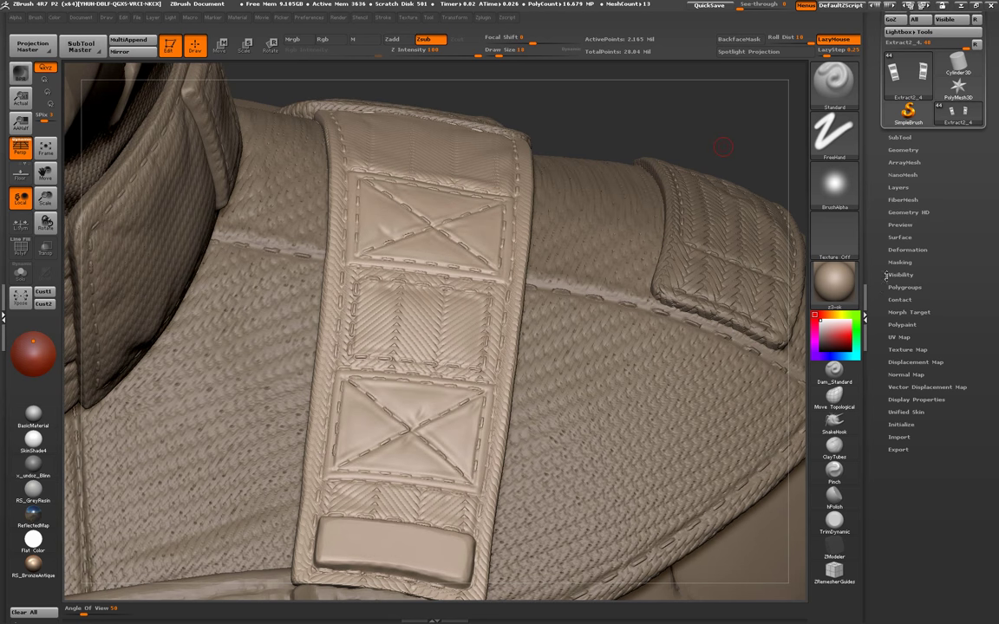
{"action": "left_click", "coordinate": [894, 237]}
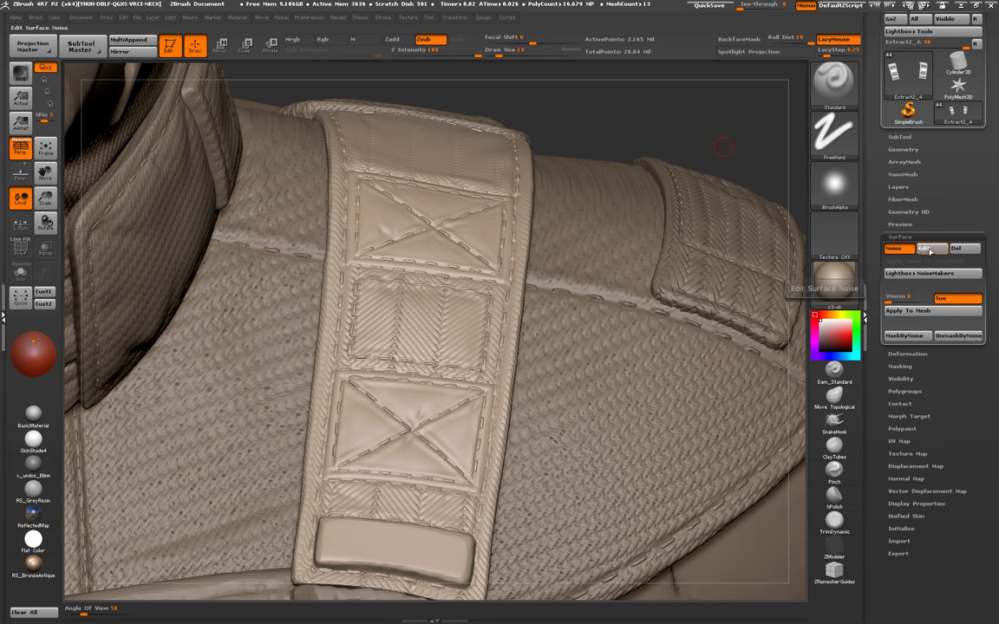
- Cancel NoiseMaker and mask the strap's patches and stitching
{"action": "left_click", "coordinate": [880, 288]}
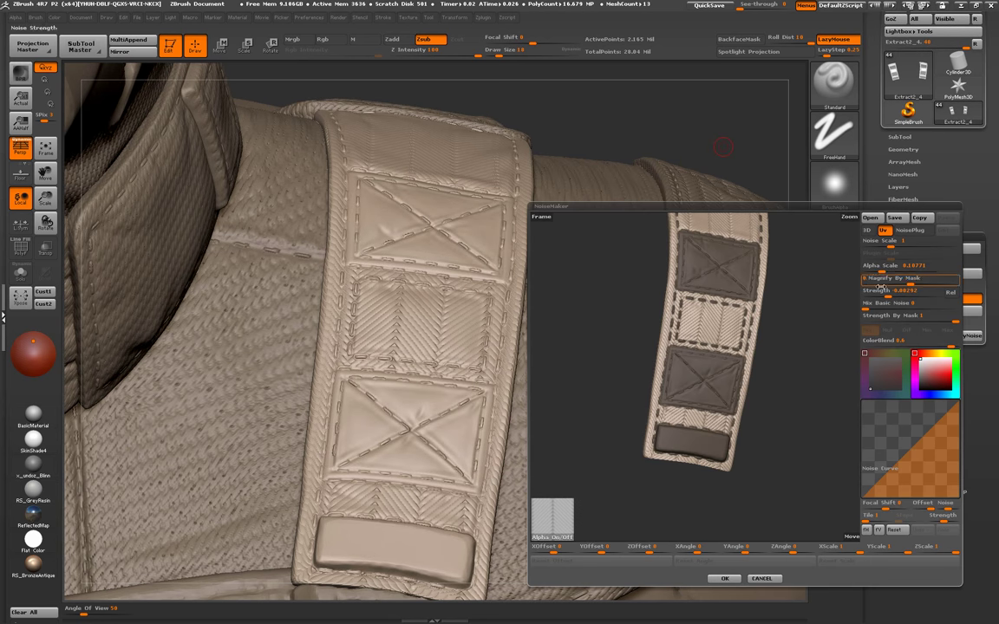
{"action": "left_click", "coordinate": [777, 579]}
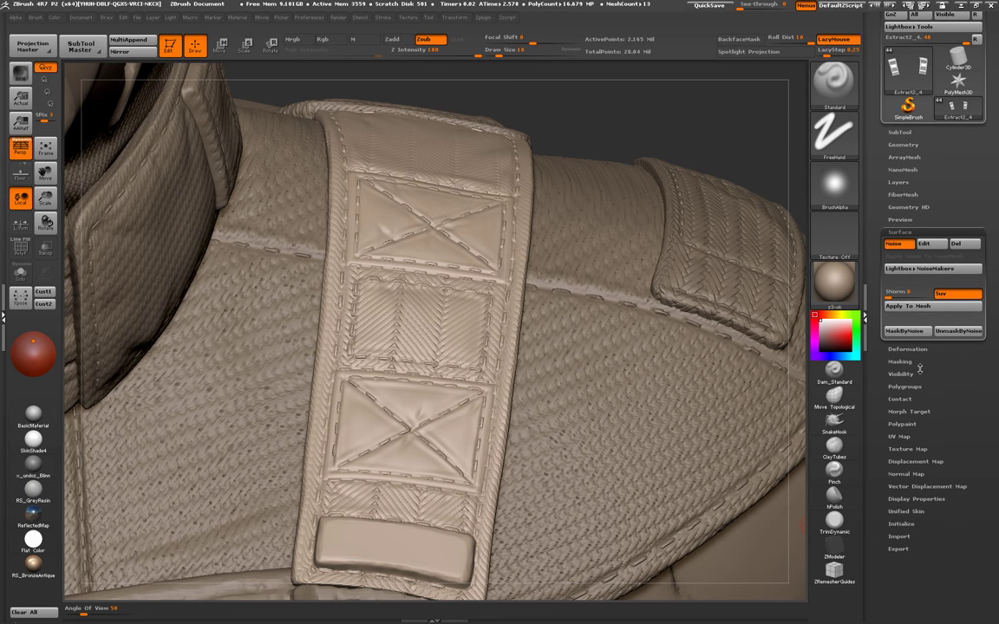
{"action": "left_click", "coordinate": [901, 257]}
{"action": "left_click", "coordinate": [910, 340]}
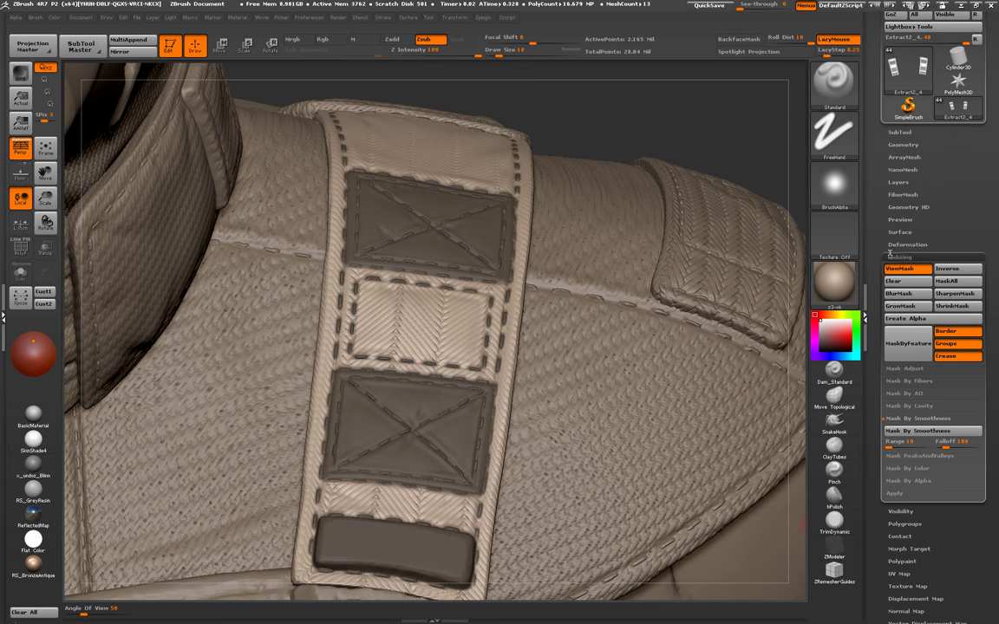
{"action": "left_click", "coordinate": [899, 256]}
{"action": "left_click", "coordinate": [899, 256]}
- Apply the -0.00292 strength noise to the unmasked strap areas, then clear the mask
{"action": "left_click", "coordinate": [900, 233]}
{"action": "left_click", "coordinate": [906, 249]}
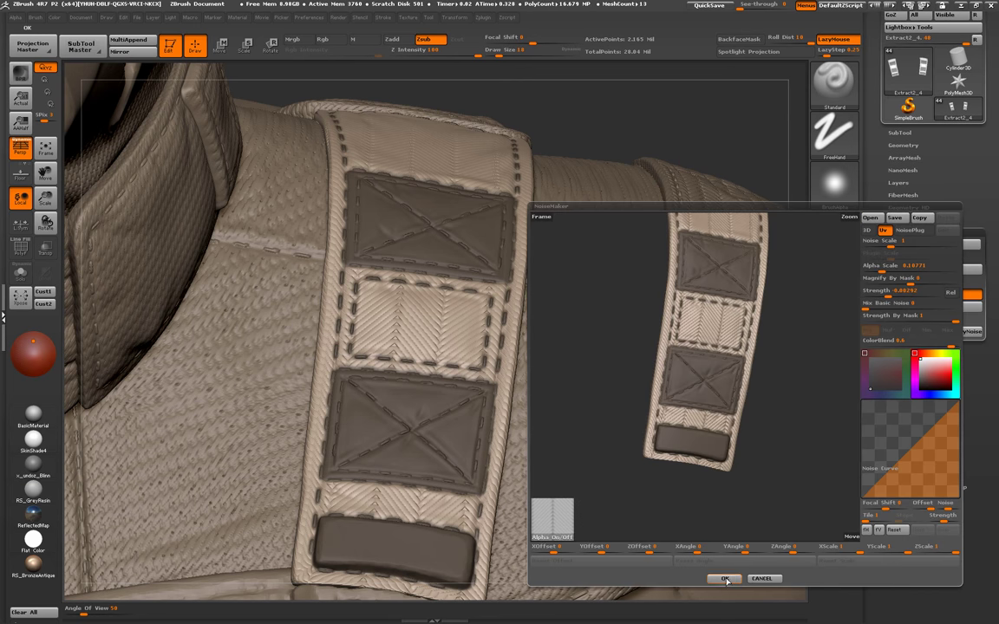
{"action": "left_click", "coordinate": [724, 578]}
{"action": "left_click", "coordinate": [899, 307]}
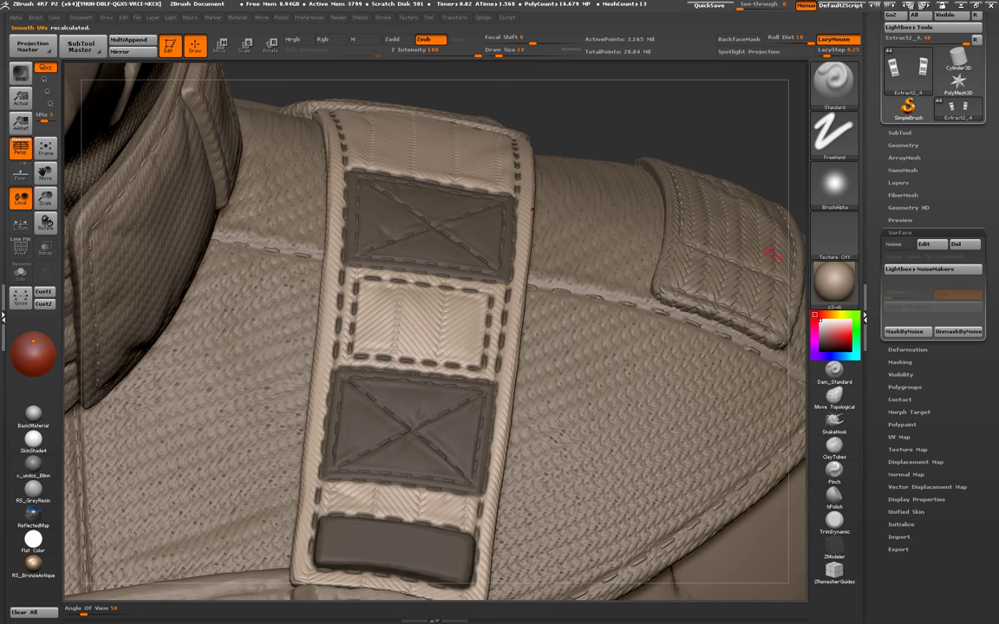
{"action": "left_click", "coordinate": [586, 122], "text": "ctrl"}
{"action": "left_click_drag", "start_coordinate": [586, 123], "coordinate": [592, 130], "text": "ctrl"}
{"action": "key", "text": "alt"}
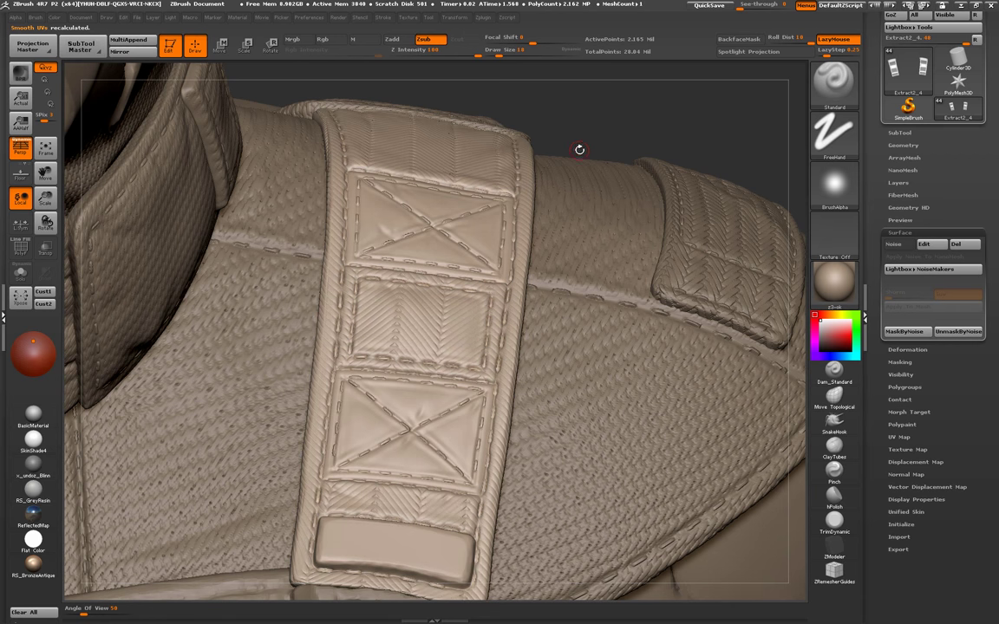
{"action": "right_click_drag", "start_coordinate": [546, 200], "coordinate": [561, 218]}
{"action": "mouse_move", "coordinate": [540, 254]}
{"action": "right_mouse_down", "text": "alt"}
{"action": "mouse_move", "coordinate": [447, 271]}
{"action": "mouse_move", "coordinate": [511, 334]}
{"action": "mouse_move", "coordinate": [497, 317]}
{"action": "mouse_move", "coordinate": [511, 292]}
{"action": "mouse_move", "coordinate": [494, 322]}
{"action": "mouse_move", "coordinate": [470, 277]}
{"action": "mouse_move", "coordinate": [468, 312]}
{"action": "mouse_move", "coordinate": [459, 232]}
{"action": "mouse_move", "coordinate": [531, 254]}
{"action": "mouse_move", "coordinate": [517, 229]}
{"action": "right_mouse_up", "text": "alt"}
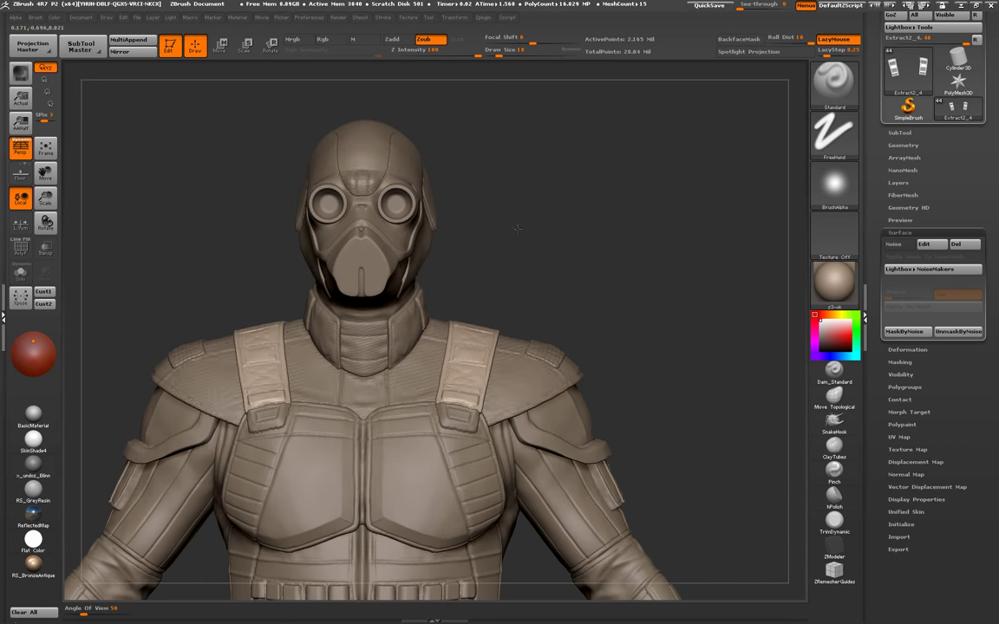
{"action": "mouse_move", "coordinate": [439, 407]}
{"action": "right_mouse_down", "text": "alt"}
{"action": "mouse_move", "coordinate": [508, 356]}
{"action": "mouse_move", "coordinate": [494, 391]}
{"action": "mouse_move", "coordinate": [508, 381]}
{"action": "mouse_move", "coordinate": [500, 398]}
{"action": "mouse_move", "coordinate": [537, 420]}
{"action": "mouse_move", "coordinate": [444, 303]}
{"action": "right_mouse_up", "text": "alt"}
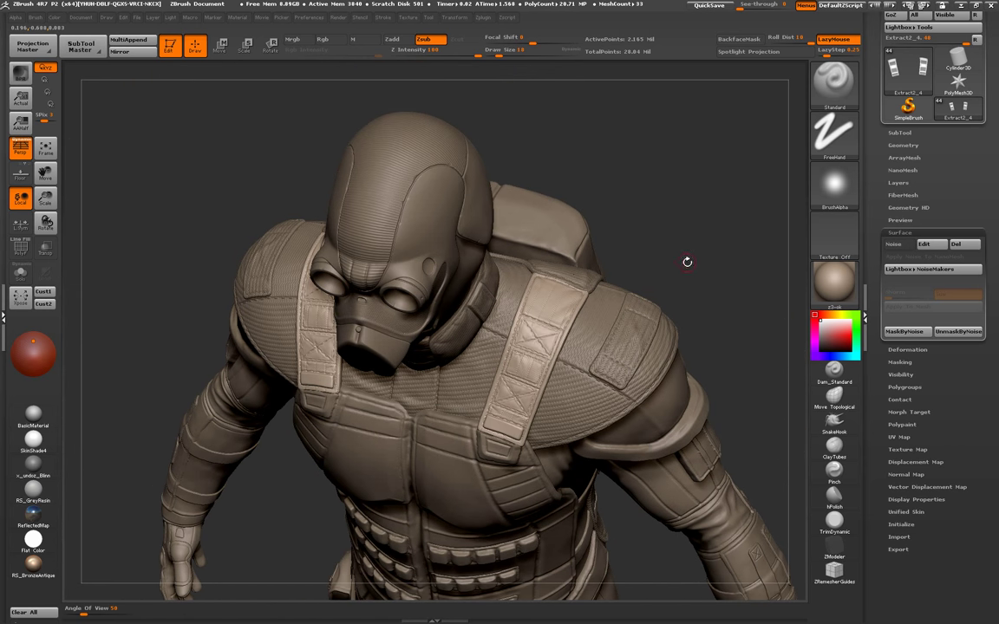
{"action": "mouse_move", "coordinate": [687, 262]}
{"action": "right_mouse_down"}
{"action": "mouse_move", "coordinate": [678, 243]}
{"action": "mouse_move", "coordinate": [680, 268]}
{"action": "mouse_move", "coordinate": [651, 252]}
{"action": "mouse_move", "coordinate": [743, 219]}
{"action": "right_mouse_up"}
{"action": "left_click", "coordinate": [120, 18]}
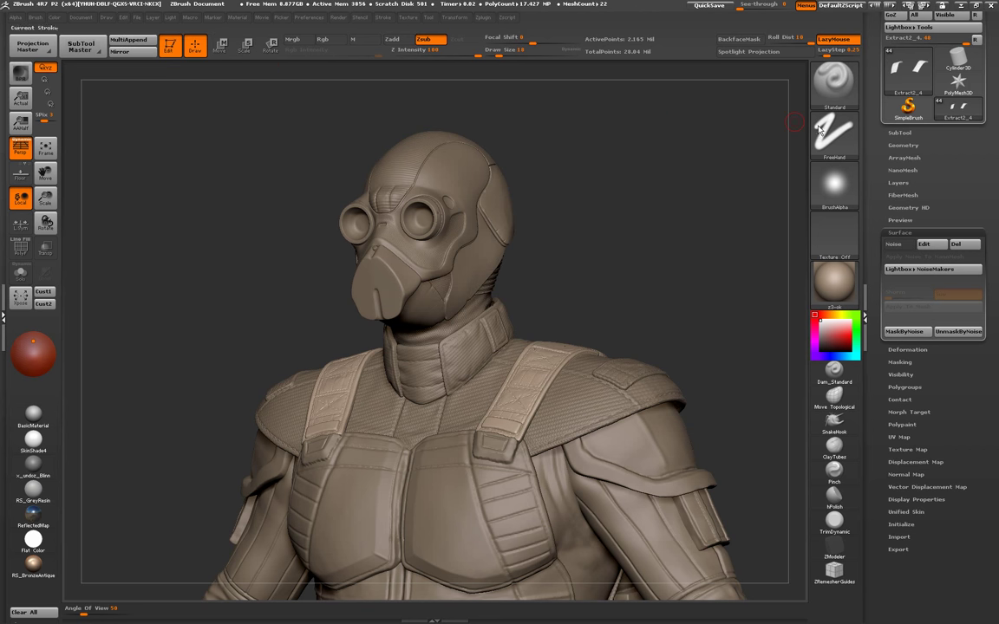
{"action": "left_click", "coordinate": [899, 133]}
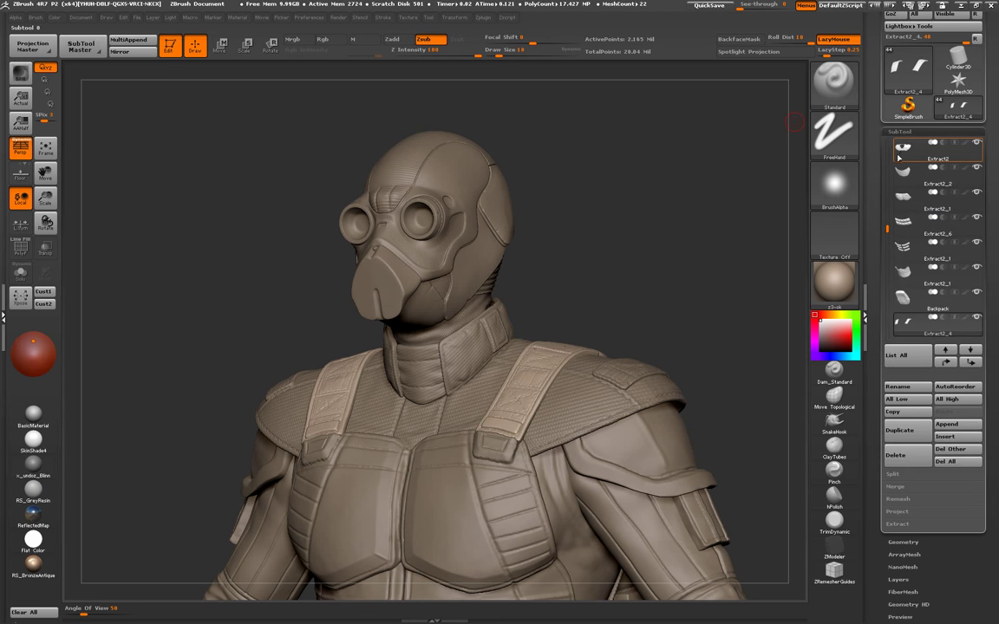
- Overwrite 03.Level3 in Ovi-Lex\zbrush, then make the Extract2 shoulder pad the active subtool
{"action": "mouse_move", "coordinate": [900, 213]}
{"action": "left_mouse_down"}
{"action": "mouse_move", "coordinate": [900, 143]}
{"action": "mouse_move", "coordinate": [899, 213]}
{"action": "left_mouse_up"}
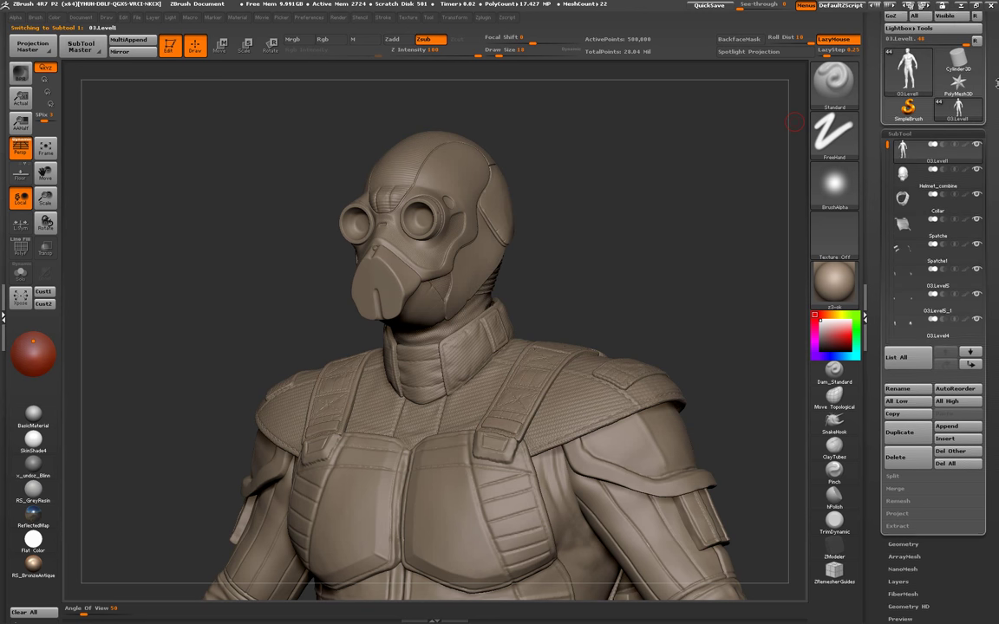
{"action": "left_click", "coordinate": [957, 32]}
{"action": "left_click", "coordinate": [58, 66]}
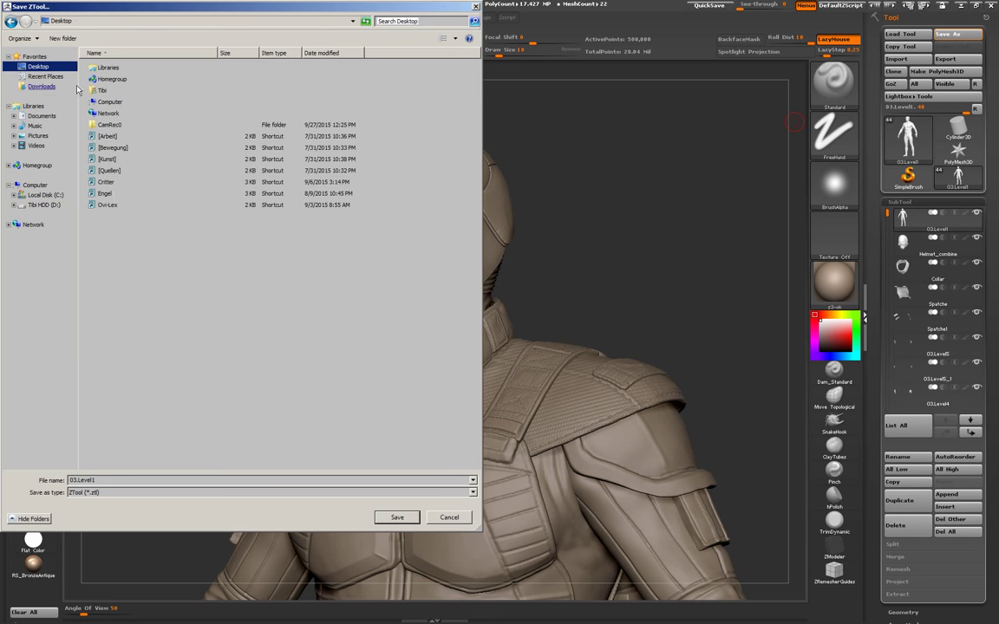
{"action": "double_click", "coordinate": [105, 205]}
{"action": "double_click", "coordinate": [102, 189]}
{"action": "left_click", "coordinate": [110, 114]}
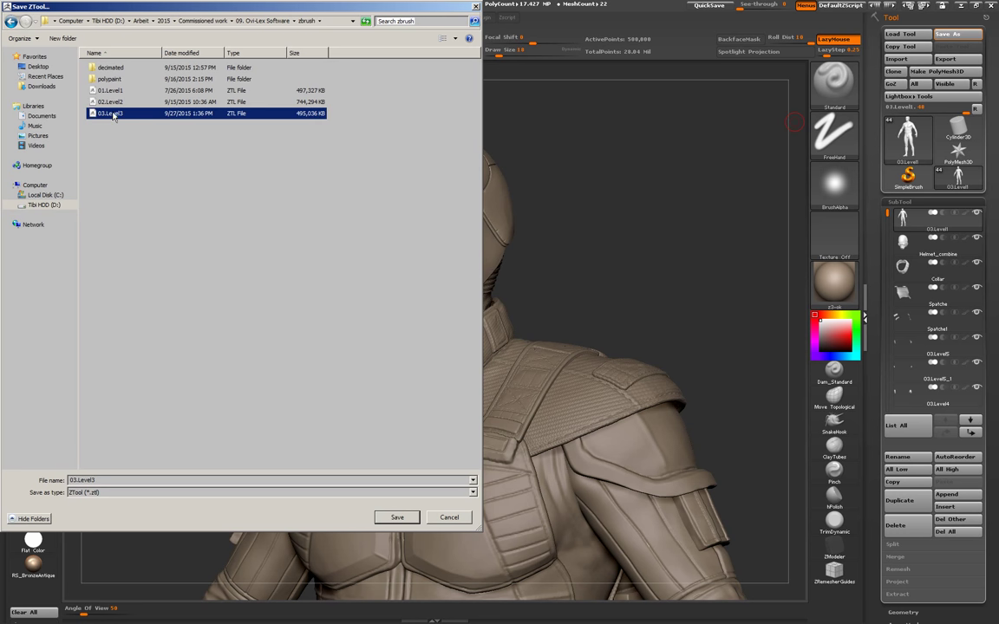
{"action": "left_click", "coordinate": [396, 518]}
{"action": "left_click", "coordinate": [544, 315]}
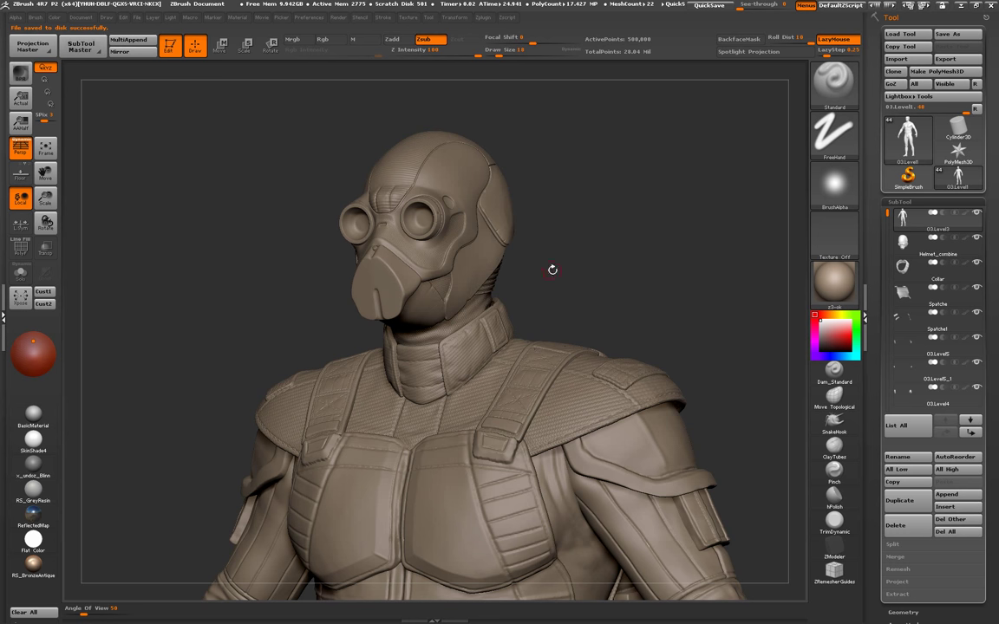
{"action": "mouse_move", "coordinate": [552, 269]}
{"action": "left_mouse_down"}
{"action": "mouse_move", "coordinate": [412, 328]}
{"action": "mouse_move", "coordinate": [424, 345]}
{"action": "mouse_move", "coordinate": [414, 362]}
{"action": "mouse_move", "coordinate": [594, 348]}
{"action": "mouse_move", "coordinate": [503, 363]}
{"action": "mouse_move", "coordinate": [531, 407]}
{"action": "mouse_move", "coordinate": [515, 262]}
{"action": "left_mouse_up"}
{"action": "left_click", "coordinate": [507, 364], "text": "alt"}
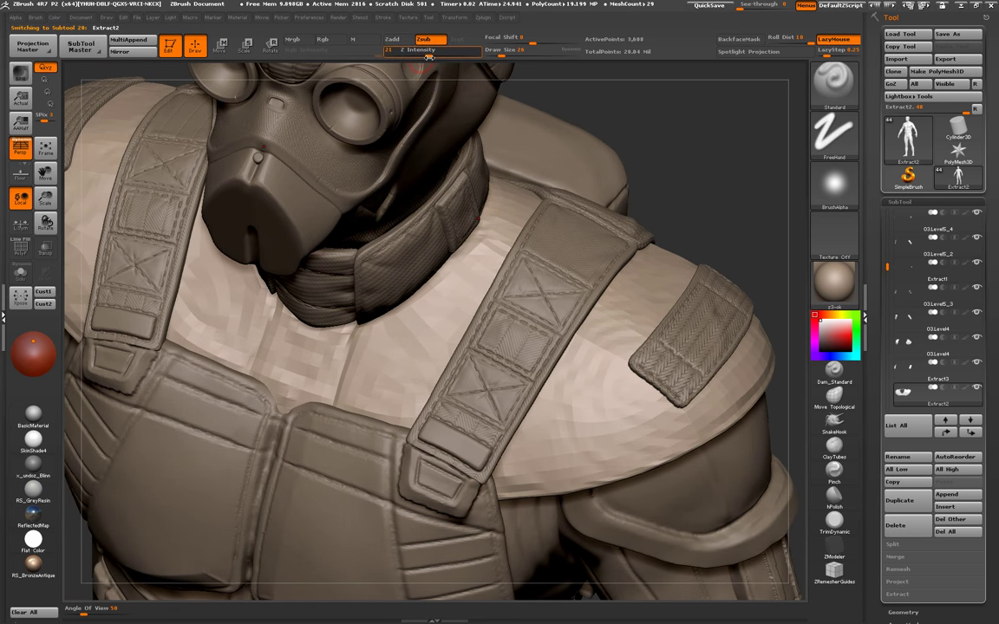
- Set Zadd at Z Intensity 12, sculpt ripples into the shoulder pad, and step down a subdivision
{"action": "left_click", "coordinate": [419, 49]}
{"action": "type", "text": "12"}
{"action": "key", "text": "Return"}
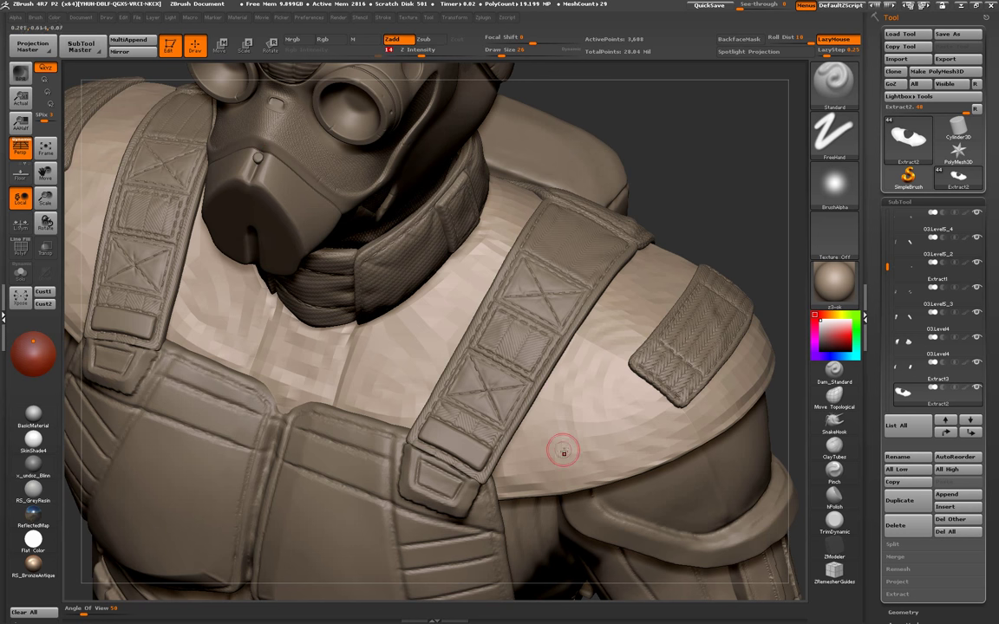
{"action": "left_click_drag", "start_coordinate": [527, 432], "coordinate": [518, 434]}
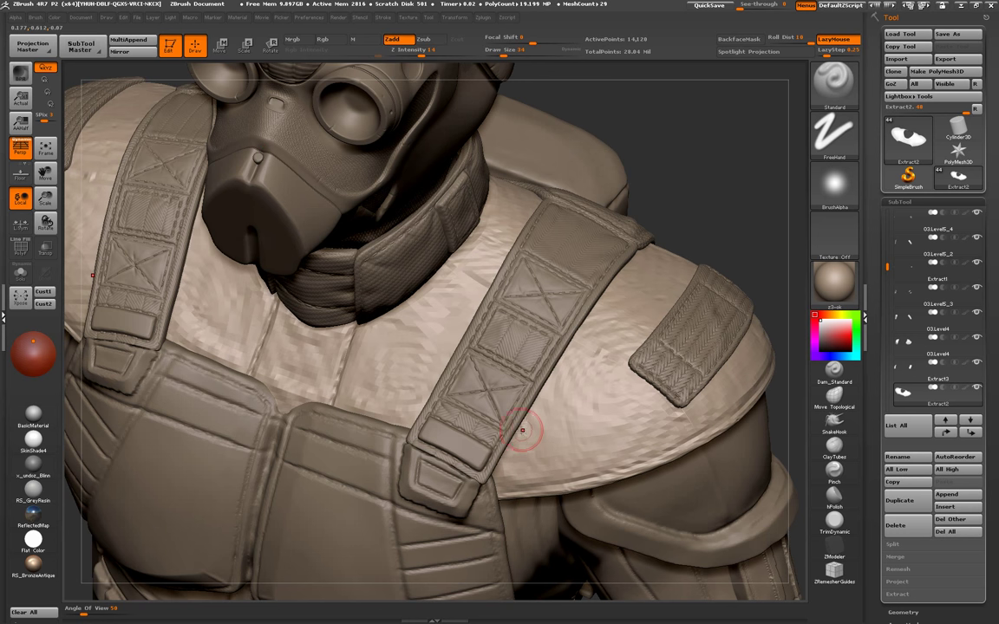
{"action": "key", "text": "shift+d"}
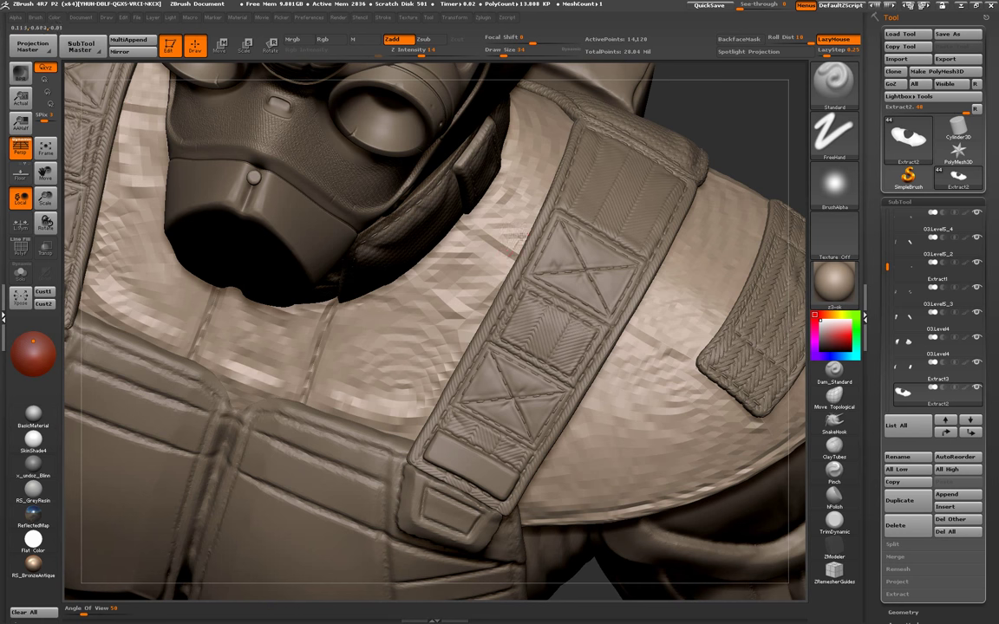
- Orbit around the shoulder pad and smooth the striped area beside the patch
{"action": "mouse_move", "coordinate": [521, 235]}
{"action": "left_mouse_down"}
{"action": "mouse_move", "coordinate": [471, 290]}
{"action": "mouse_move", "coordinate": [452, 179]}
{"action": "mouse_move", "coordinate": [446, 198]}
{"action": "left_mouse_up"}
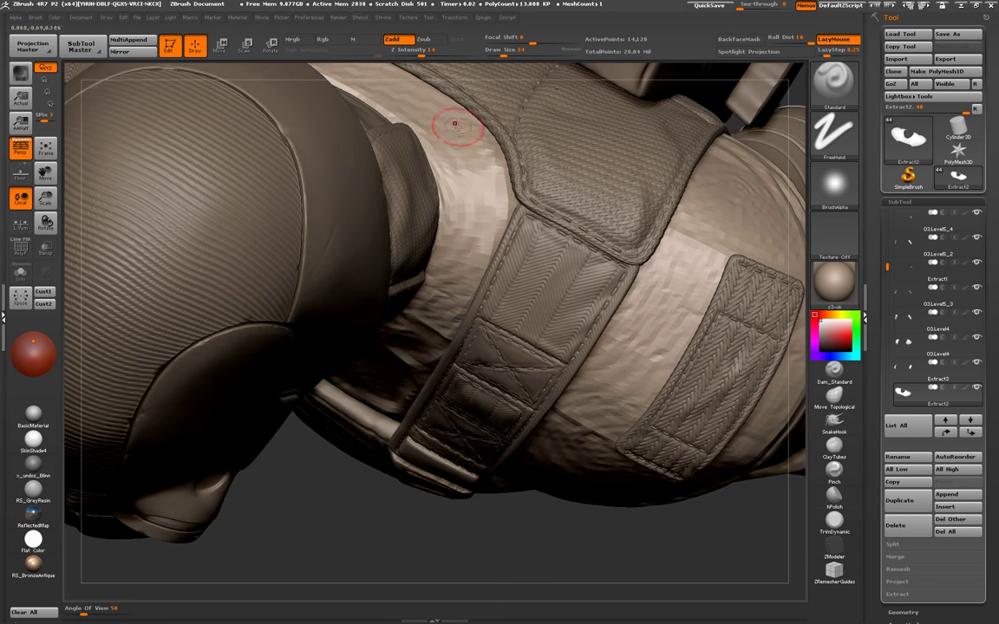
{"action": "mouse_move", "coordinate": [454, 124]}
{"action": "left_mouse_down"}
{"action": "mouse_move", "coordinate": [246, 161]}
{"action": "mouse_move", "coordinate": [296, 185]}
{"action": "mouse_move", "coordinate": [272, 160]}
{"action": "mouse_move", "coordinate": [312, 173]}
{"action": "mouse_move", "coordinate": [384, 225]}
{"action": "mouse_move", "coordinate": [424, 223]}
{"action": "mouse_move", "coordinate": [425, 329]}
{"action": "mouse_move", "coordinate": [496, 271]}
{"action": "mouse_move", "coordinate": [490, 314]}
{"action": "left_mouse_up"}
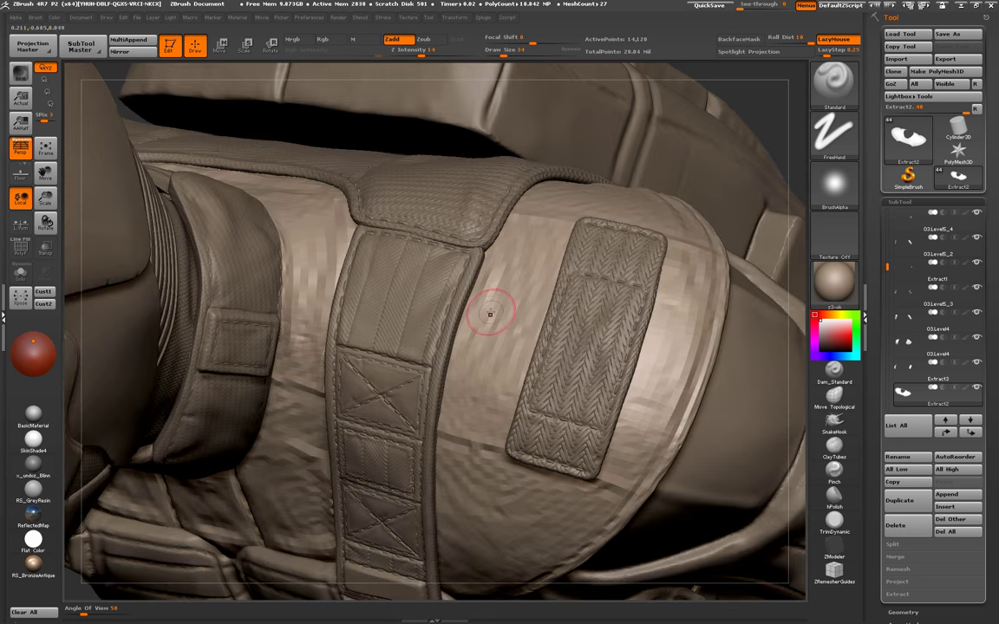
{"action": "mouse_move", "coordinate": [457, 383]}
{"action": "left_mouse_down"}
{"action": "mouse_move", "coordinate": [476, 263]}
{"action": "mouse_move", "coordinate": [486, 286]}
{"action": "left_mouse_up"}
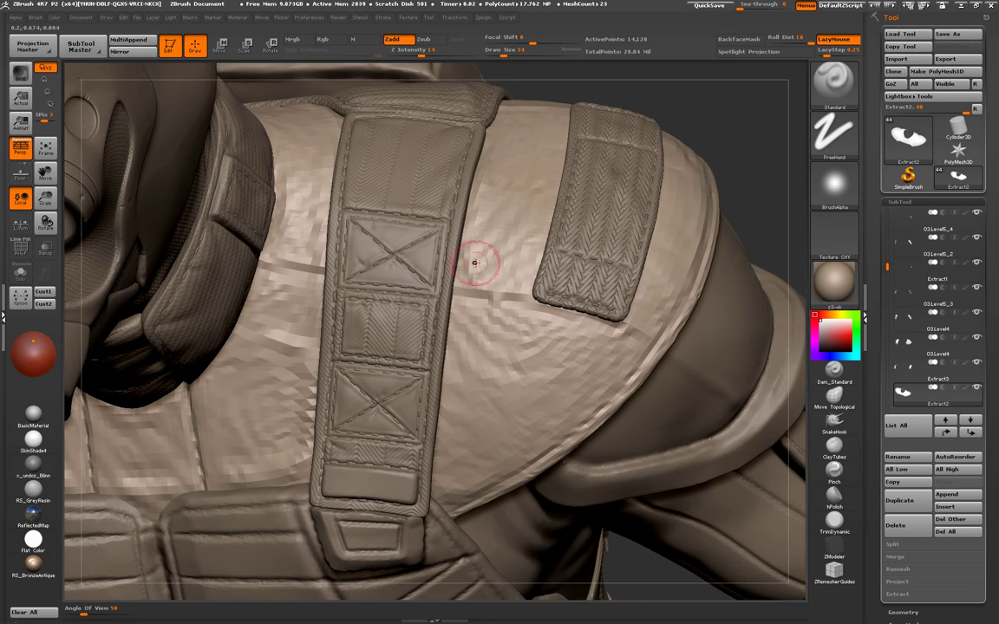
{"action": "left_click_drag", "start_coordinate": [487, 324], "coordinate": [459, 306]}
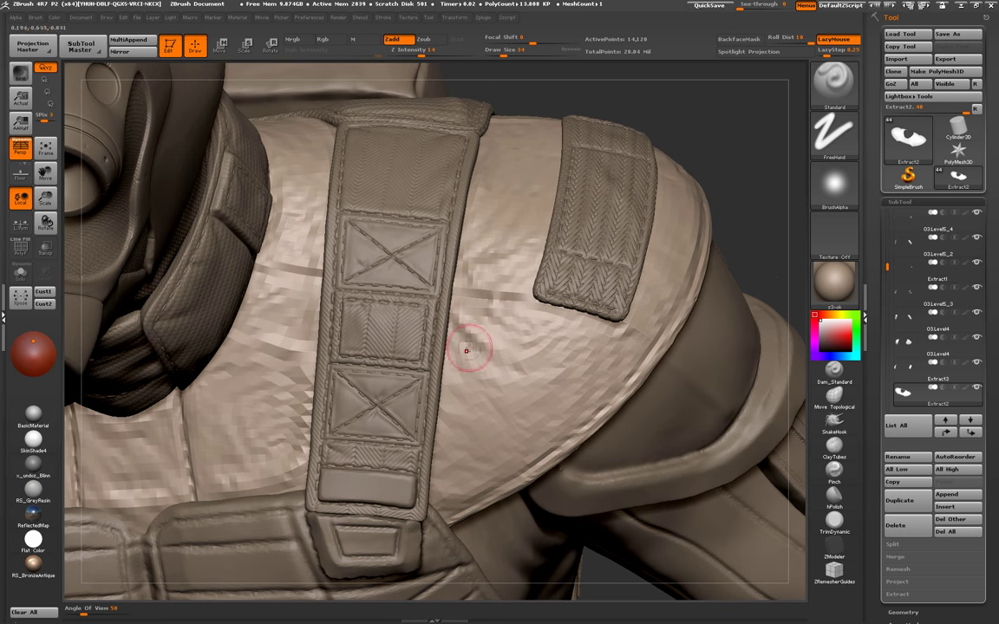
{"action": "mouse_move", "coordinate": [454, 423]}
{"action": "left_mouse_down"}
{"action": "mouse_move", "coordinate": [469, 329]}
{"action": "mouse_move", "coordinate": [464, 413]}
{"action": "mouse_move", "coordinate": [448, 422]}
{"action": "left_mouse_up"}
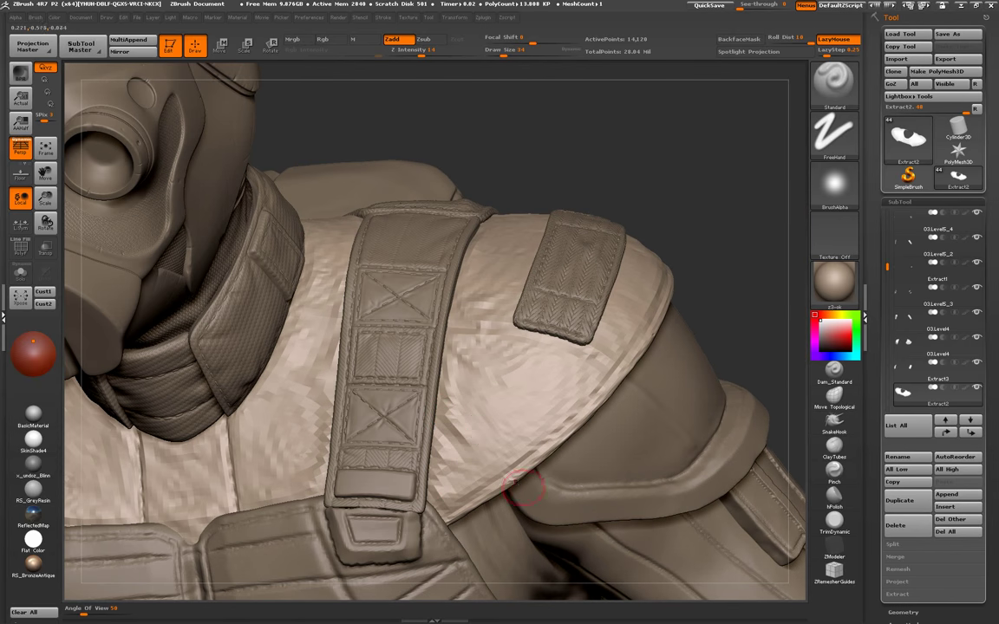
{"action": "mouse_move", "coordinate": [480, 398]}
{"action": "left_mouse_down"}
{"action": "mouse_move", "coordinate": [502, 323]}
{"action": "mouse_move", "coordinate": [467, 366]}
{"action": "left_mouse_up"}
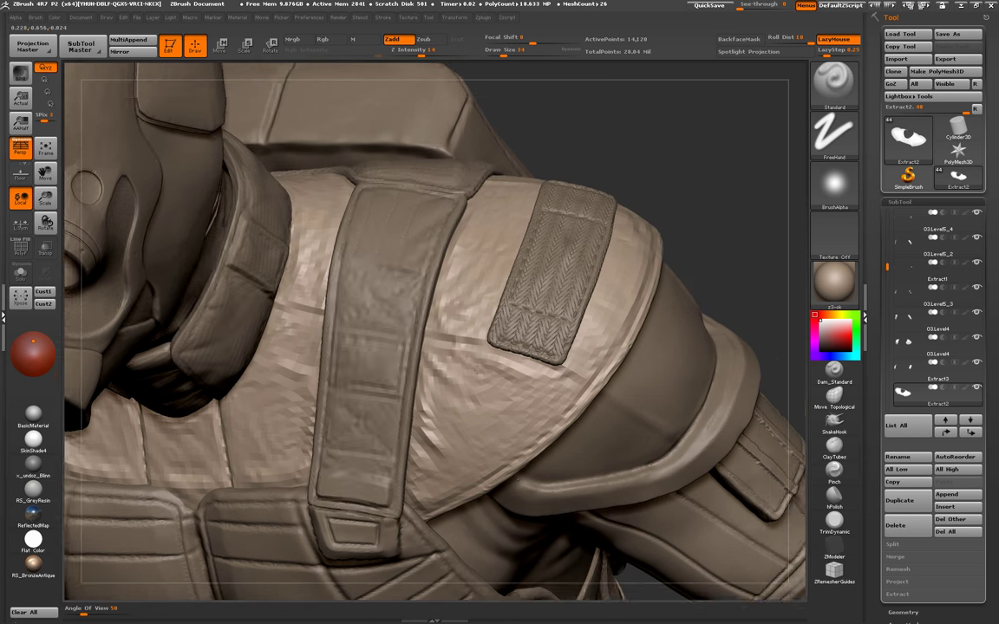
{"action": "left_click_drag", "start_coordinate": [416, 342], "coordinate": [574, 390]}
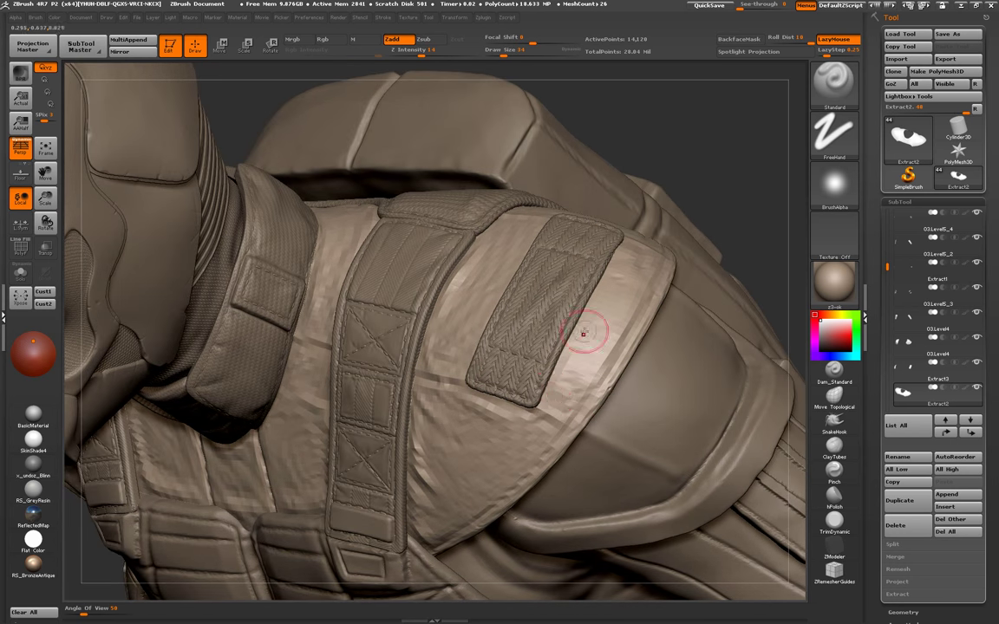
{"action": "mouse_move", "coordinate": [593, 299]}
{"action": "left_mouse_down"}
{"action": "mouse_move", "coordinate": [520, 316]}
{"action": "mouse_move", "coordinate": [563, 354]}
{"action": "left_mouse_up"}
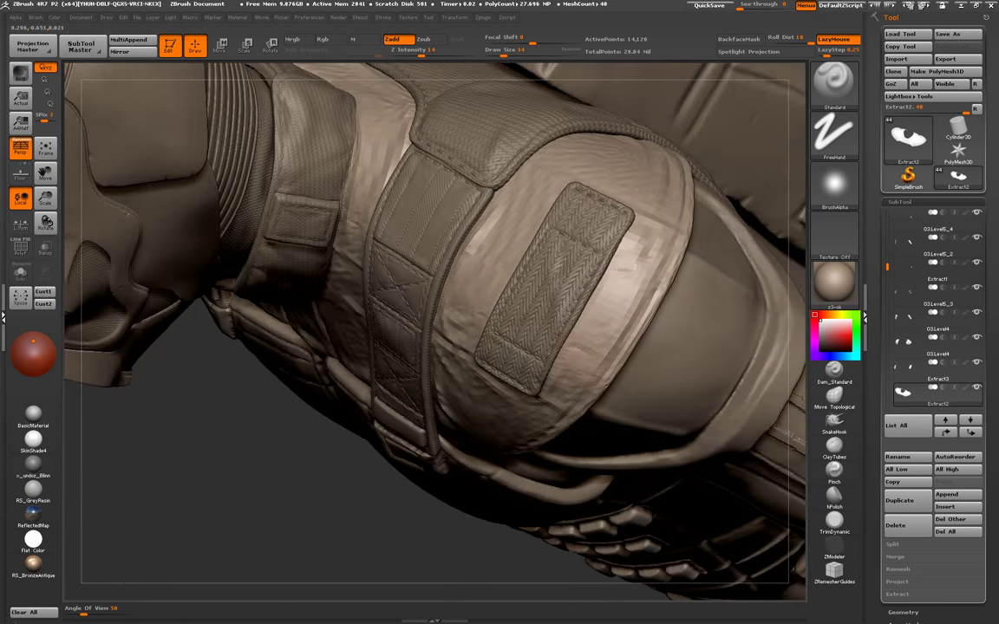
{"action": "left_click_drag", "start_coordinate": [525, 290], "coordinate": [626, 244], "text": "shift"}
{"action": "left_click_drag", "start_coordinate": [427, 292], "coordinate": [404, 293]}
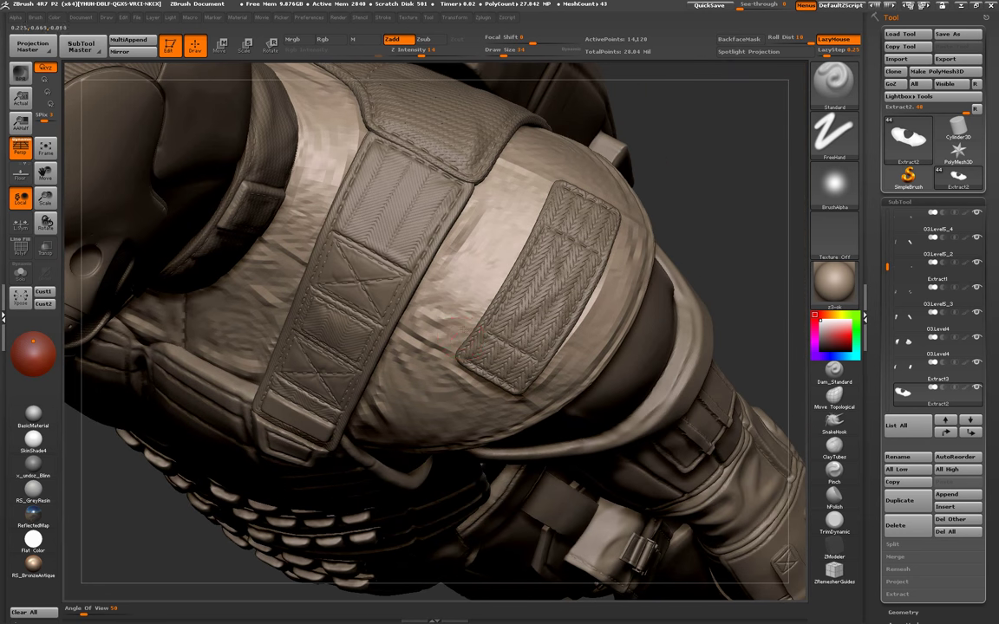
{"action": "mouse_move", "coordinate": [468, 185]}
{"action": "left_mouse_down"}
{"action": "mouse_move", "coordinate": [495, 295]}
{"action": "mouse_move", "coordinate": [494, 232]}
{"action": "left_mouse_up"}
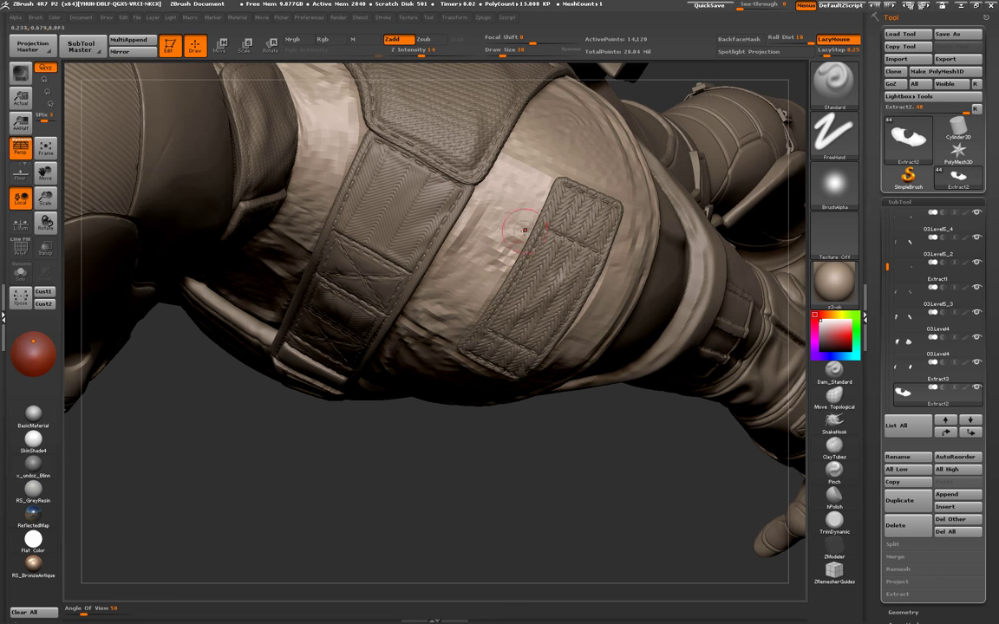
{"action": "left_click_drag", "start_coordinate": [489, 152], "coordinate": [538, 206]}
{"action": "left_click_drag", "start_coordinate": [489, 156], "coordinate": [488, 267]}
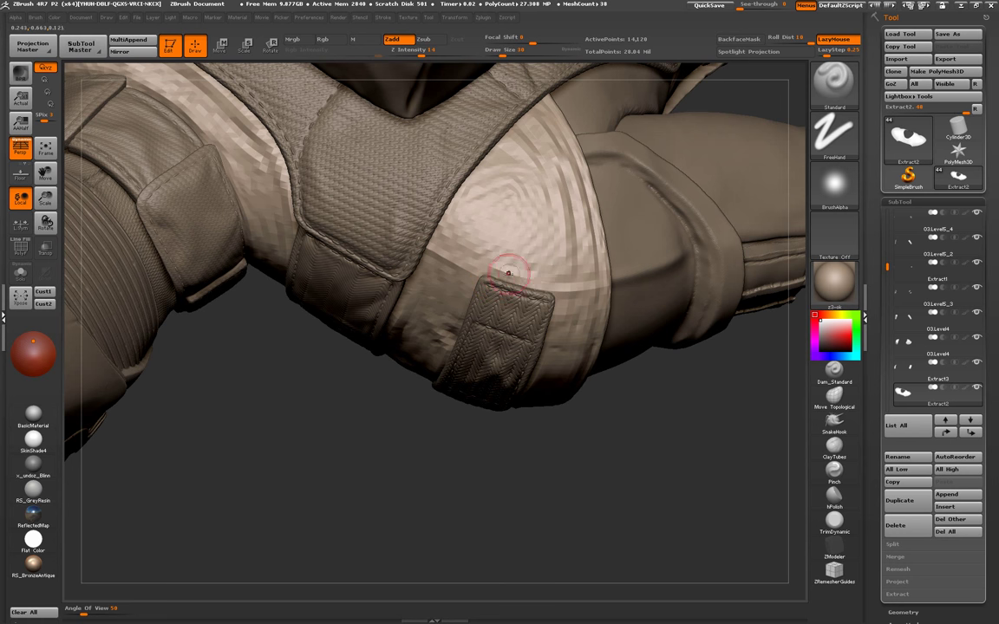
{"action": "mouse_move", "coordinate": [512, 256]}
{"action": "left_mouse_down"}
{"action": "mouse_move", "coordinate": [452, 286]}
{"action": "mouse_move", "coordinate": [415, 405]}
{"action": "left_mouse_up"}
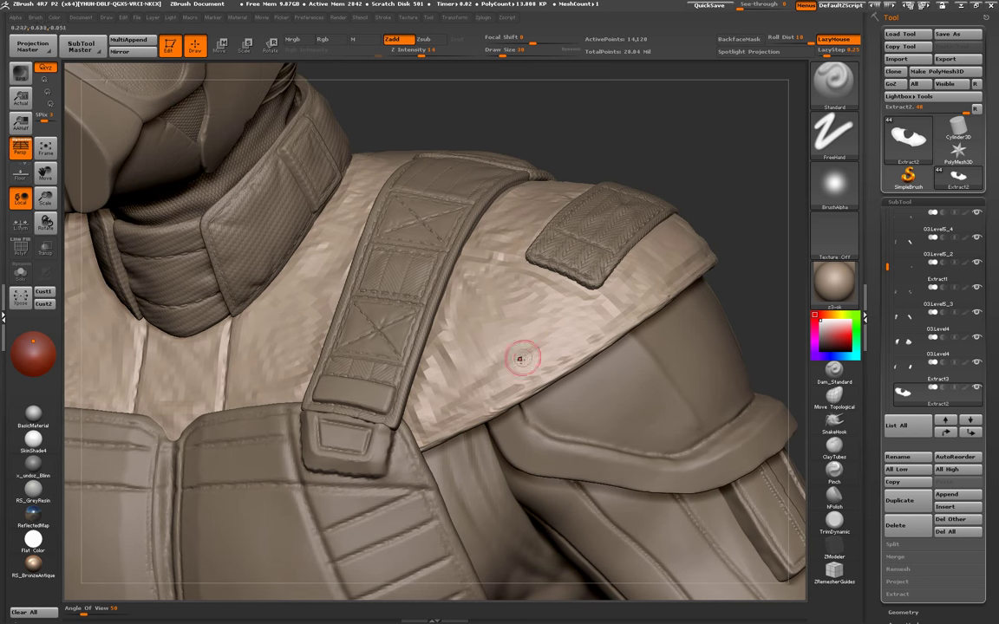
{"action": "left_click_drag", "start_coordinate": [519, 357], "coordinate": [487, 361]}
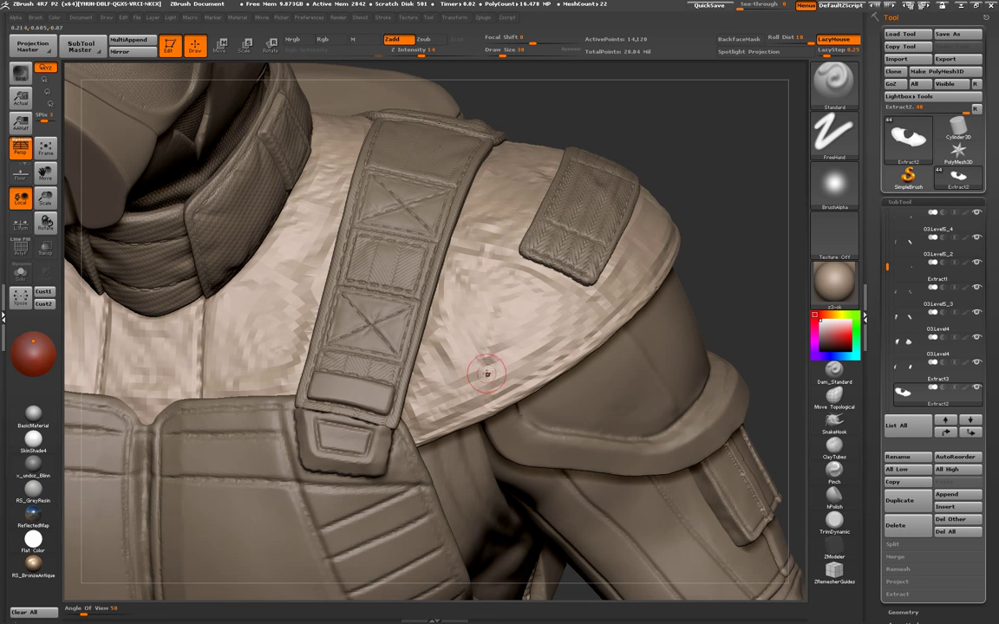
- Carve a crease line across the chest, then drop to a lower subdivision level
{"action": "key", "text": "f"}
{"action": "left_click_drag", "start_coordinate": [326, 349], "coordinate": [338, 368], "text": "alt"}
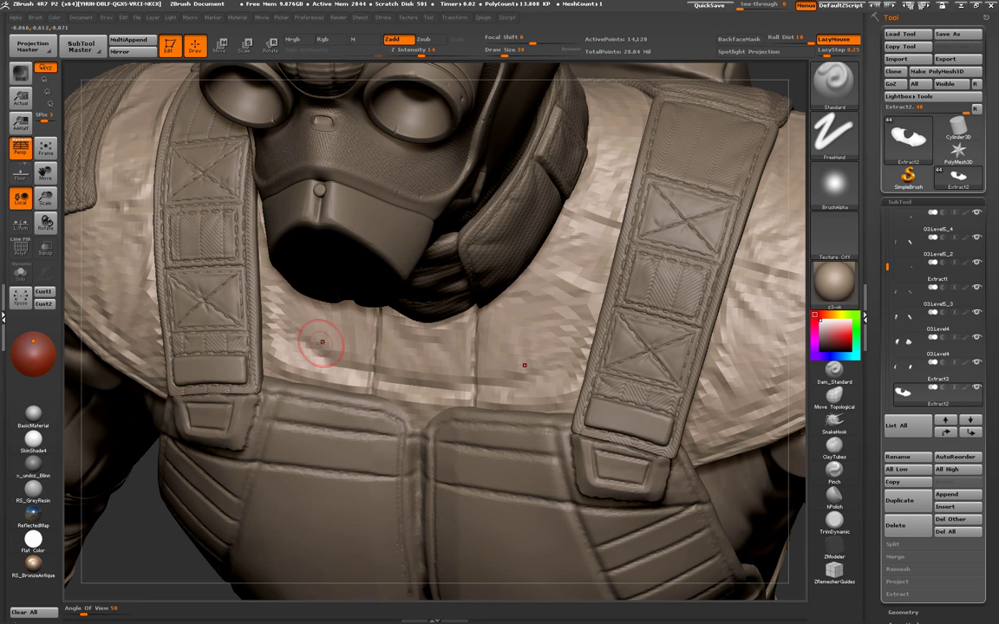
{"action": "left_click_drag", "start_coordinate": [390, 373], "coordinate": [479, 404]}
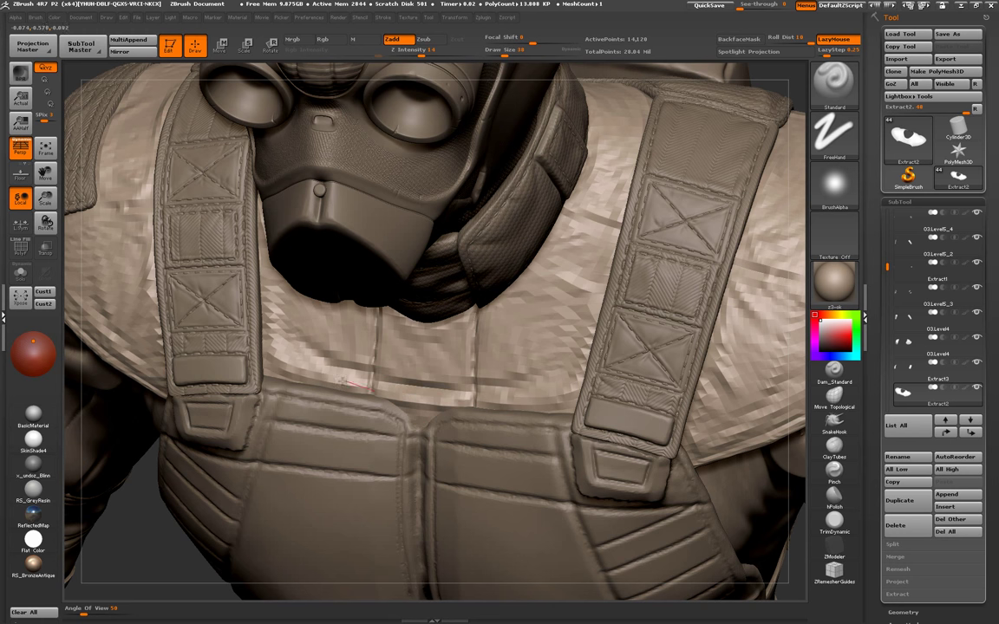
{"action": "left_click_drag", "start_coordinate": [261, 286], "coordinate": [329, 391]}
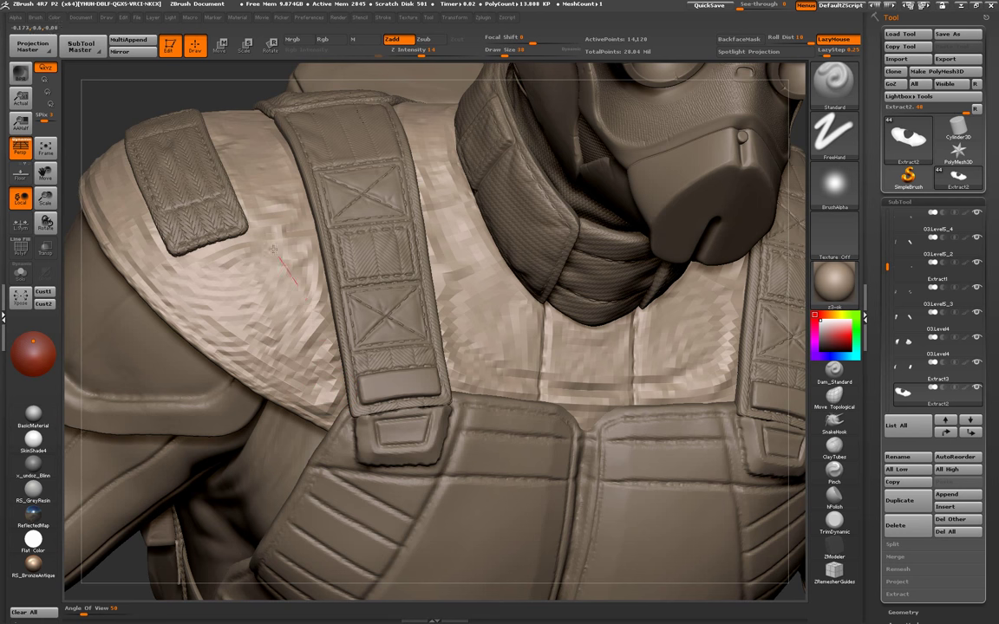
{"action": "mouse_move", "coordinate": [234, 241]}
{"action": "left_mouse_down"}
{"action": "mouse_move", "coordinate": [609, 306]}
{"action": "mouse_move", "coordinate": [521, 347]}
{"action": "mouse_move", "coordinate": [455, 413]}
{"action": "left_mouse_up"}
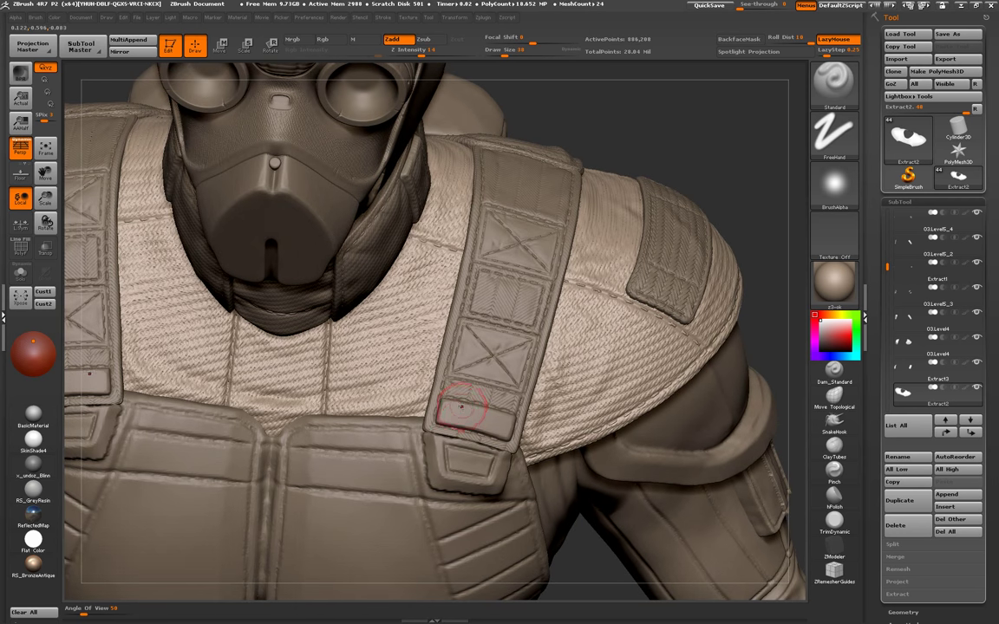
{"action": "key", "text": "shift+d"}
- Orbit to the back of the figure and select the shoulder patch subtool
{"action": "key", "text": "f"}
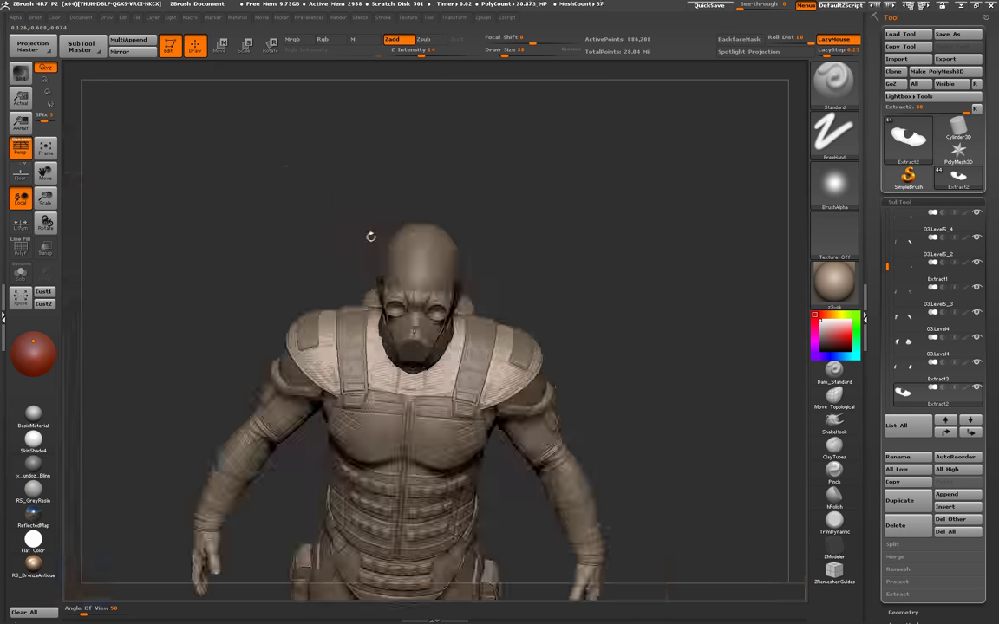
{"action": "mouse_move", "coordinate": [370, 237]}
{"action": "left_mouse_down"}
{"action": "mouse_move", "coordinate": [512, 260]}
{"action": "mouse_move", "coordinate": [535, 282]}
{"action": "mouse_move", "coordinate": [560, 263]}
{"action": "mouse_move", "coordinate": [557, 278]}
{"action": "mouse_move", "coordinate": [588, 243]}
{"action": "mouse_move", "coordinate": [589, 263]}
{"action": "mouse_move", "coordinate": [522, 212]}
{"action": "mouse_move", "coordinate": [584, 270]}
{"action": "mouse_move", "coordinate": [484, 383]}
{"action": "left_mouse_up"}
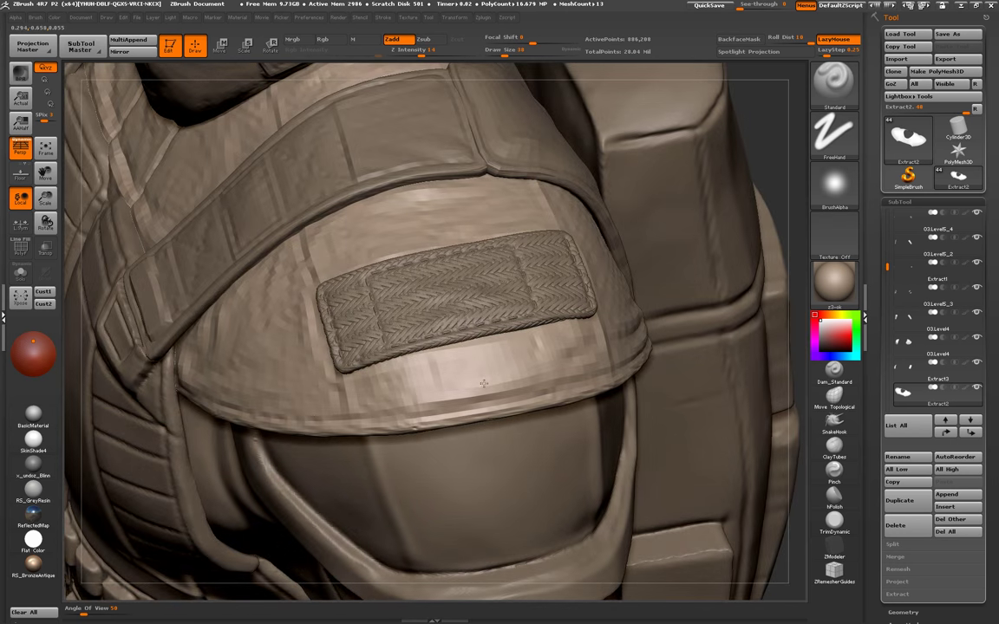
{"action": "key", "text": "f"}
{"action": "mouse_move", "coordinate": [290, 234]}
{"action": "left_mouse_down"}
{"action": "mouse_move", "coordinate": [253, 284]}
{"action": "mouse_move", "coordinate": [422, 339]}
{"action": "left_mouse_up"}
{"action": "left_click", "coordinate": [427, 321], "text": "alt"}
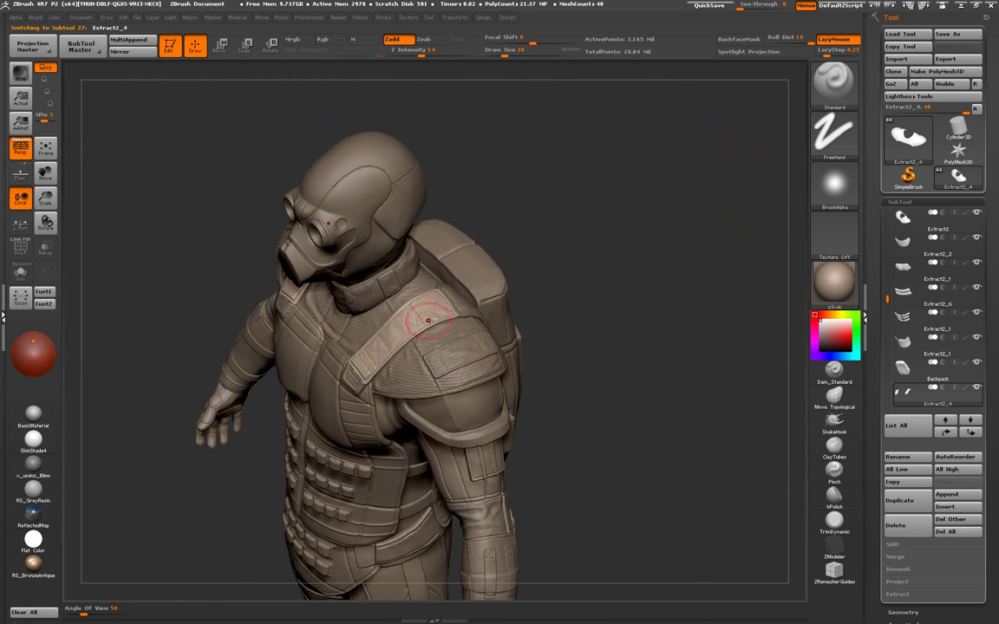
- Delete the Untitled Layer from the subtool's Layers and turn toward the shoulder strap
{"action": "left_click", "coordinate": [930, 579]}
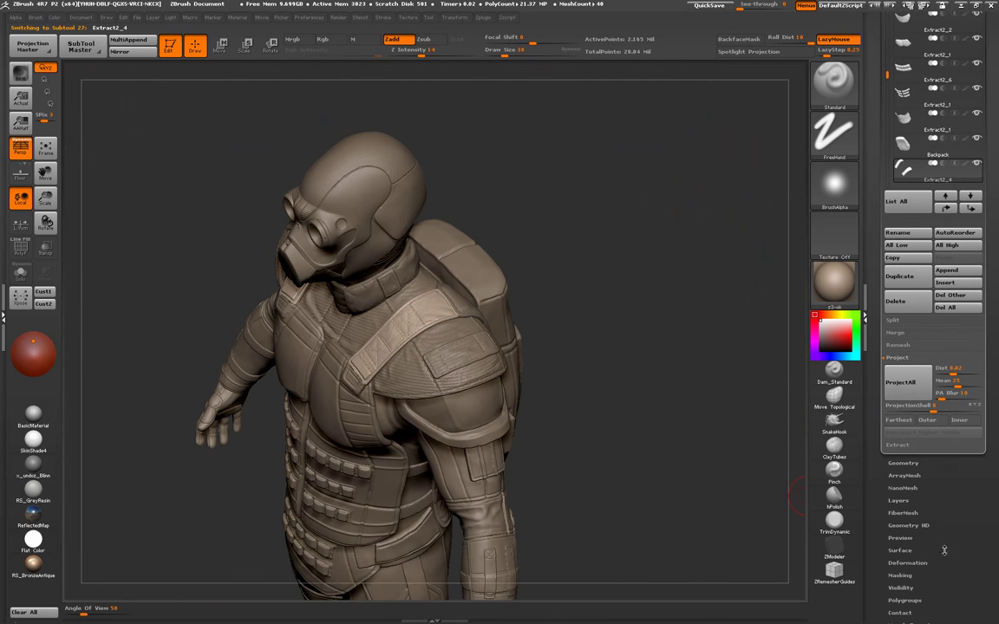
{"action": "left_click", "coordinate": [926, 576]}
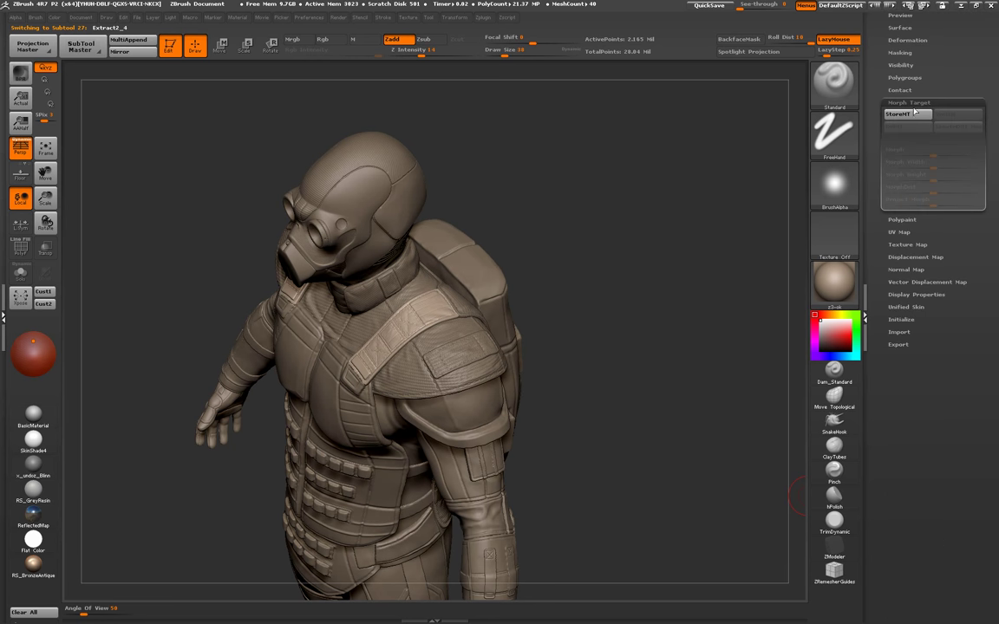
{"action": "scroll", "coordinate": [912, 69], "scroll_direction": "up", "scroll_amount": 1}
{"action": "left_click", "coordinate": [910, 131]}
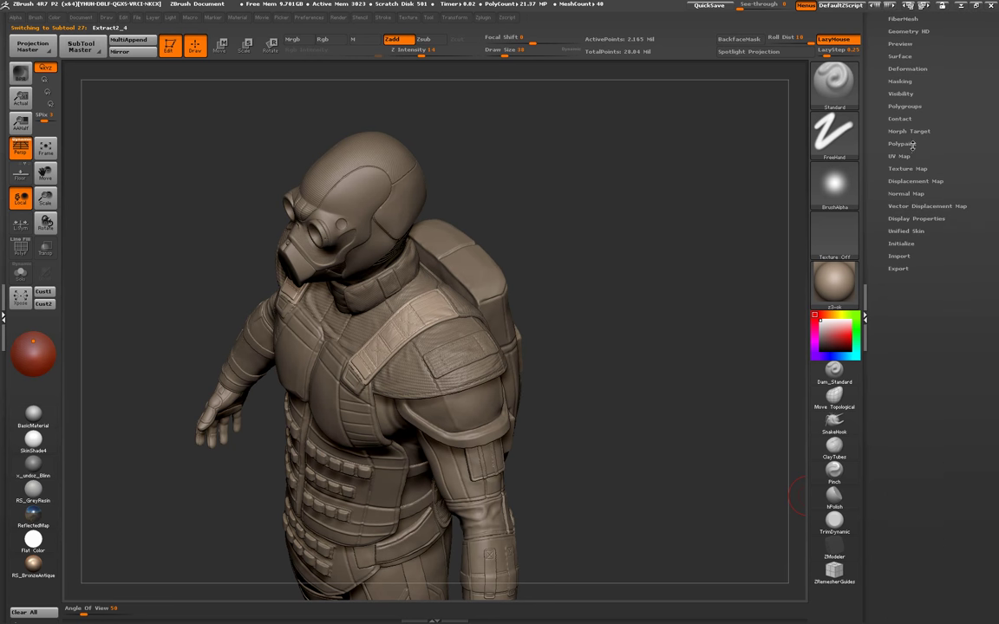
{"action": "scroll", "coordinate": [914, 174], "scroll_direction": "up", "scroll_amount": 3}
{"action": "left_click", "coordinate": [899, 85]}
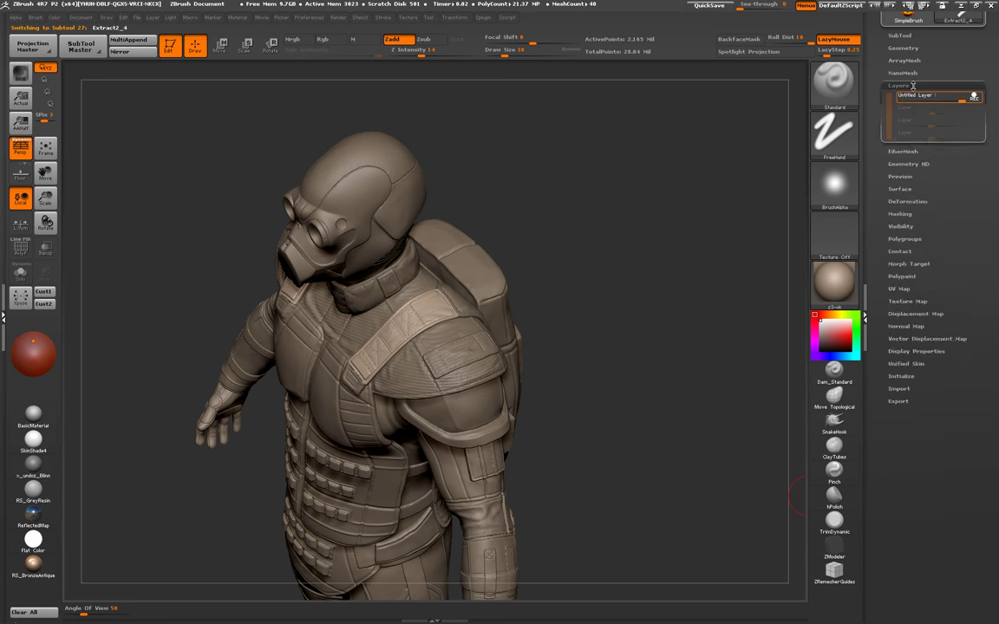
{"action": "left_click", "coordinate": [904, 228]}
{"action": "mouse_move", "coordinate": [644, 312]}
{"action": "left_mouse_down"}
{"action": "mouse_move", "coordinate": [385, 279]}
{"action": "mouse_move", "coordinate": [381, 264]}
{"action": "left_mouse_up"}
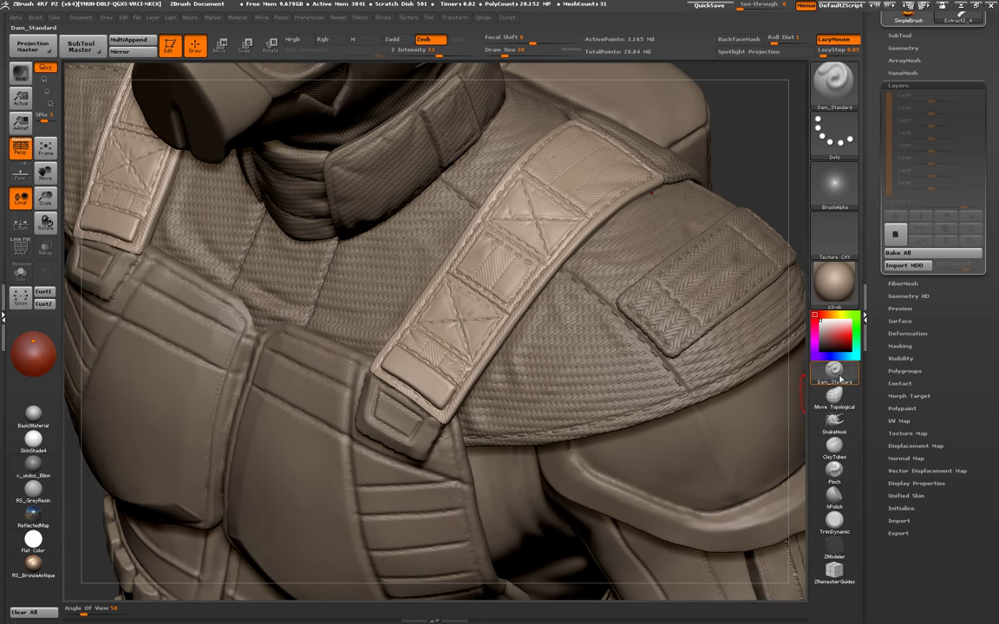
- Select the Extract2_1 strap, zoom to the buckle, and dent and smooth its lower slab
{"action": "left_click", "coordinate": [408, 67], "text": "alt"}
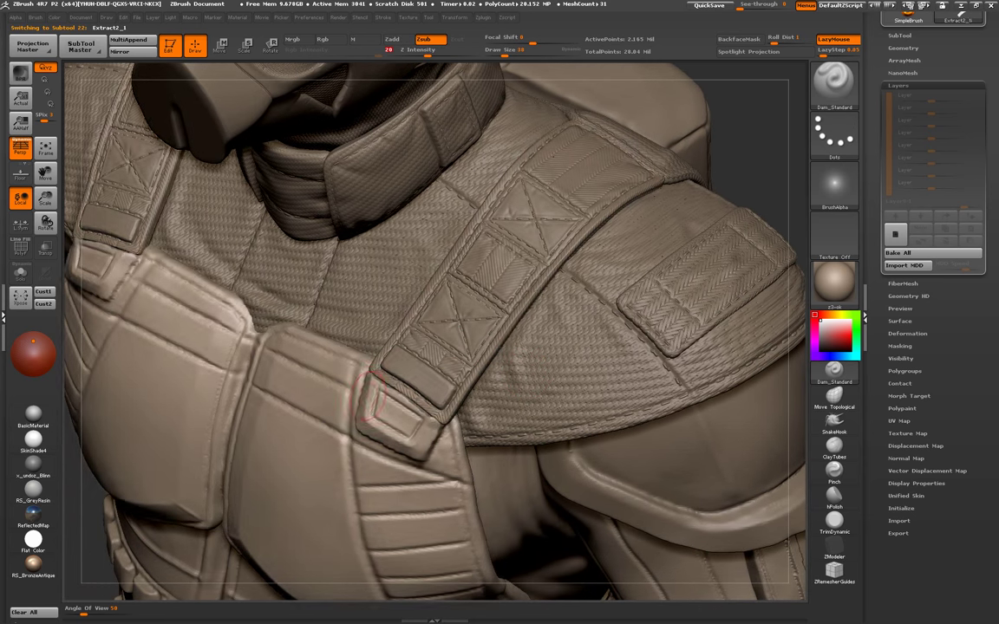
{"action": "left_click_drag", "start_coordinate": [408, 67], "coordinate": [391, 395], "text": "alt"}
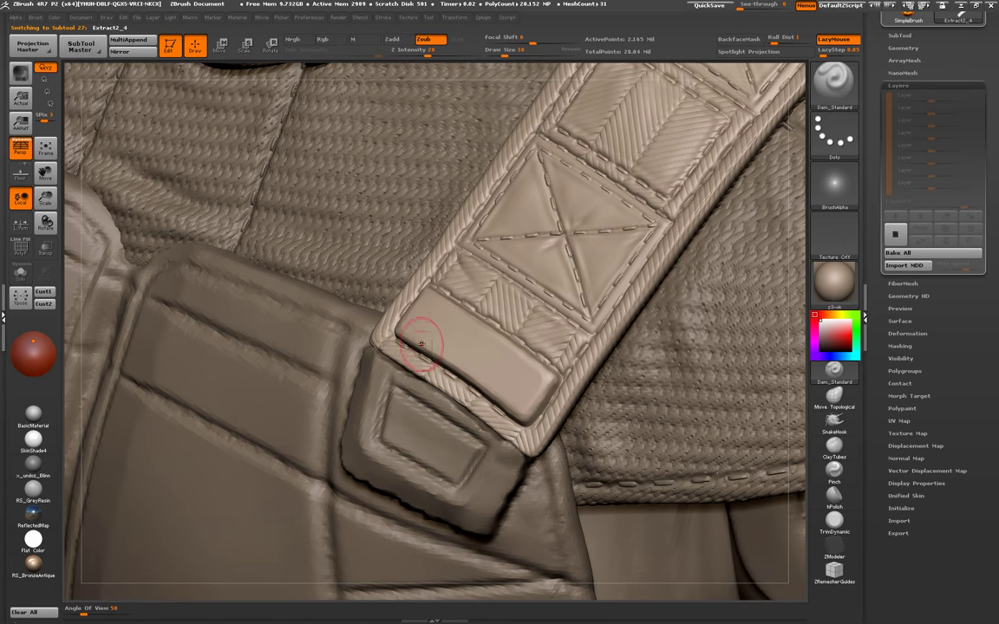
{"action": "left_click", "coordinate": [521, 401]}
{"action": "left_click_drag", "start_coordinate": [523, 406], "coordinate": [525, 407], "text": "shift"}
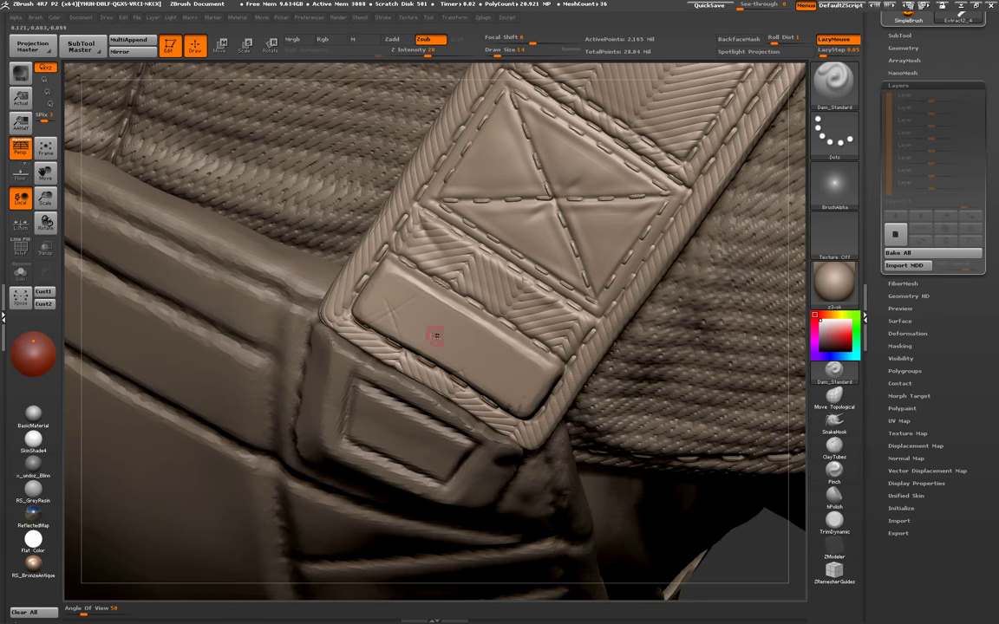
{"action": "key", "text": "shift"}
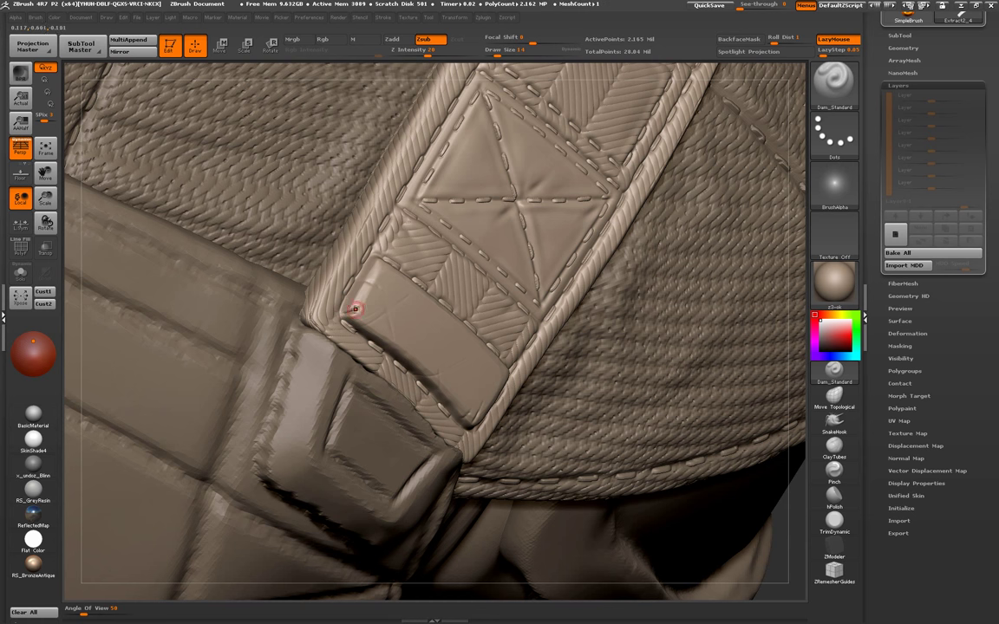
- Orbit around the strap buckle to inspect the carved wear
{"action": "mouse_move", "coordinate": [373, 336]}
{"action": "left_mouse_down"}
{"action": "mouse_move", "coordinate": [475, 319]}
{"action": "mouse_move", "coordinate": [440, 356]}
{"action": "left_mouse_up"}
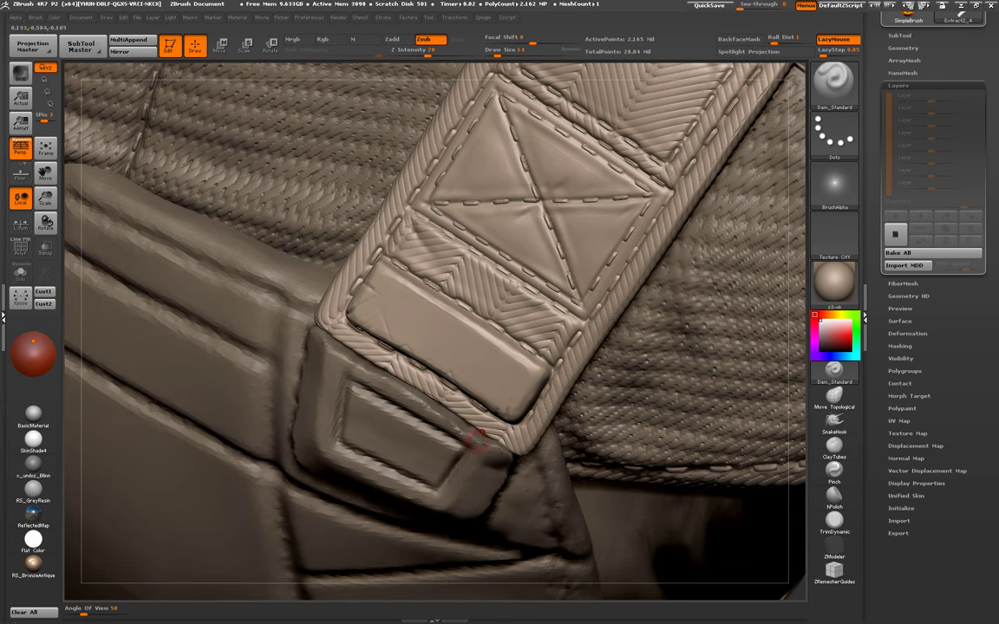
{"action": "left_click_drag", "start_coordinate": [476, 437], "coordinate": [369, 189]}
{"action": "left_click_drag", "start_coordinate": [436, 380], "coordinate": [445, 397]}
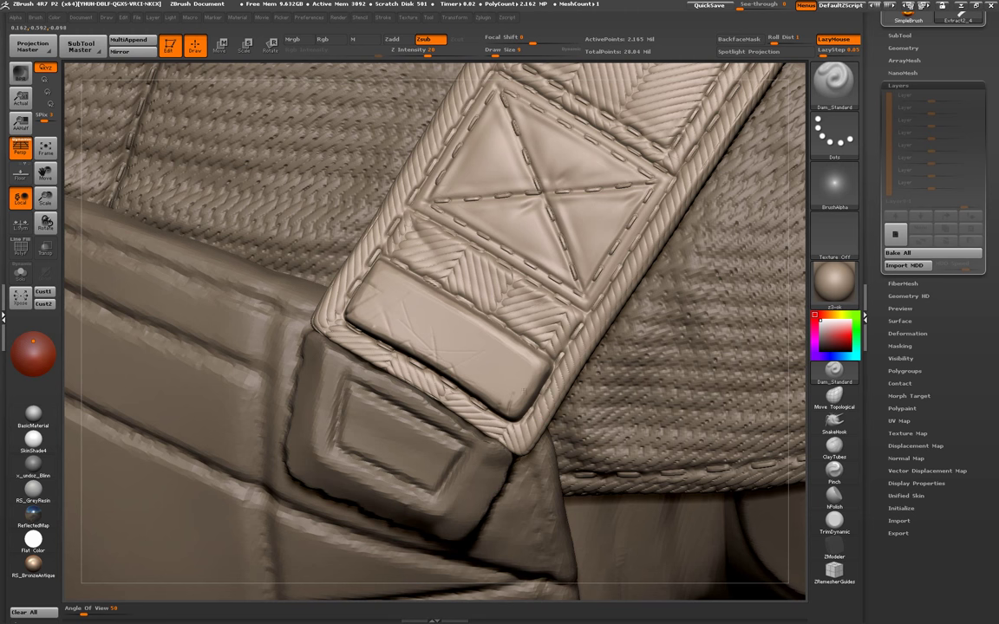
{"action": "left_click_drag", "start_coordinate": [520, 373], "coordinate": [483, 388]}
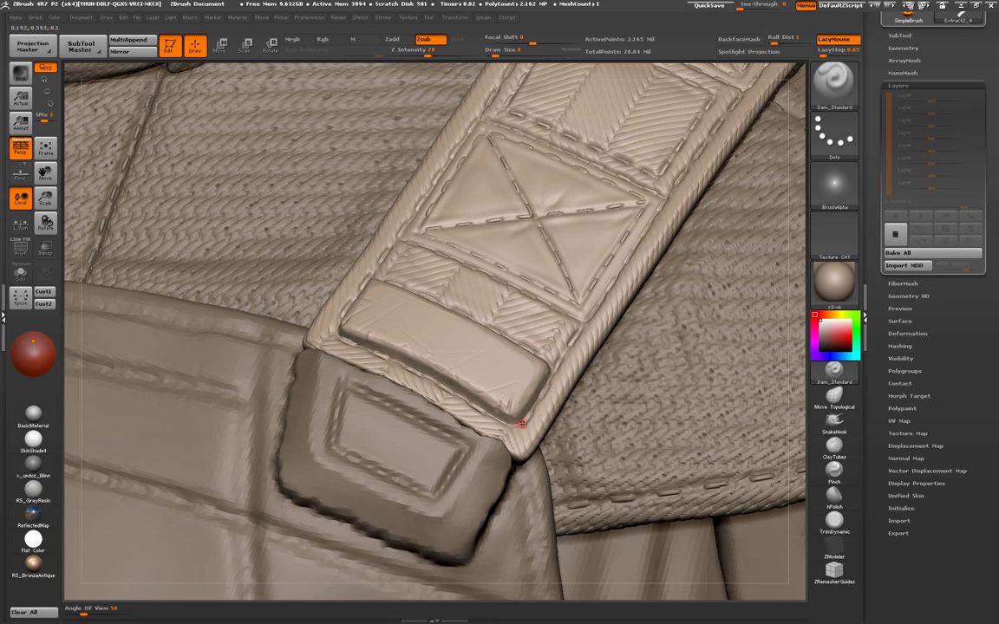
{"action": "left_click_drag", "start_coordinate": [512, 394], "coordinate": [523, 408]}
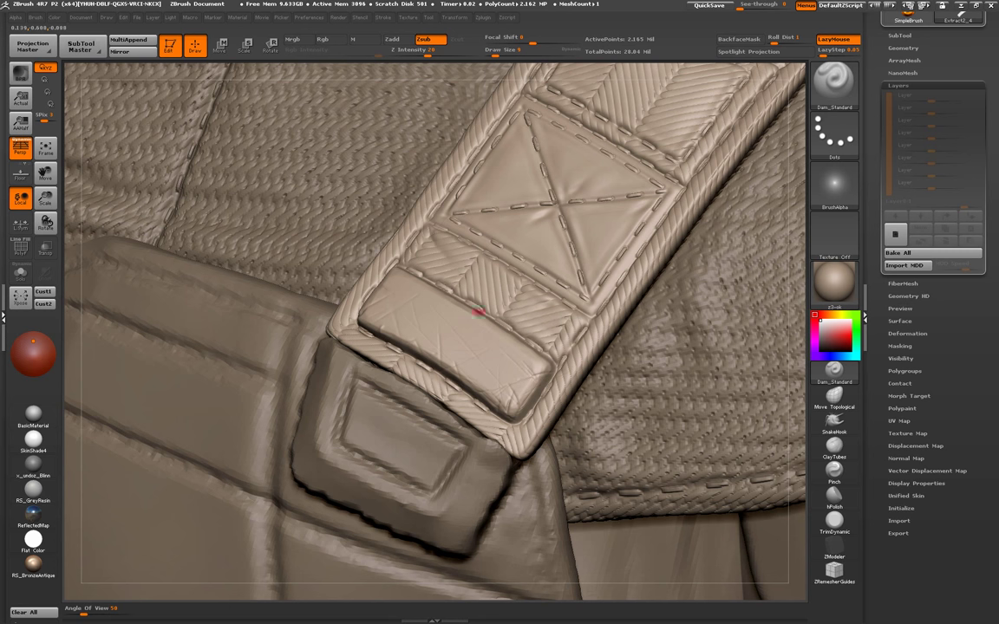
{"action": "left_click_drag", "start_coordinate": [509, 403], "coordinate": [461, 334]}
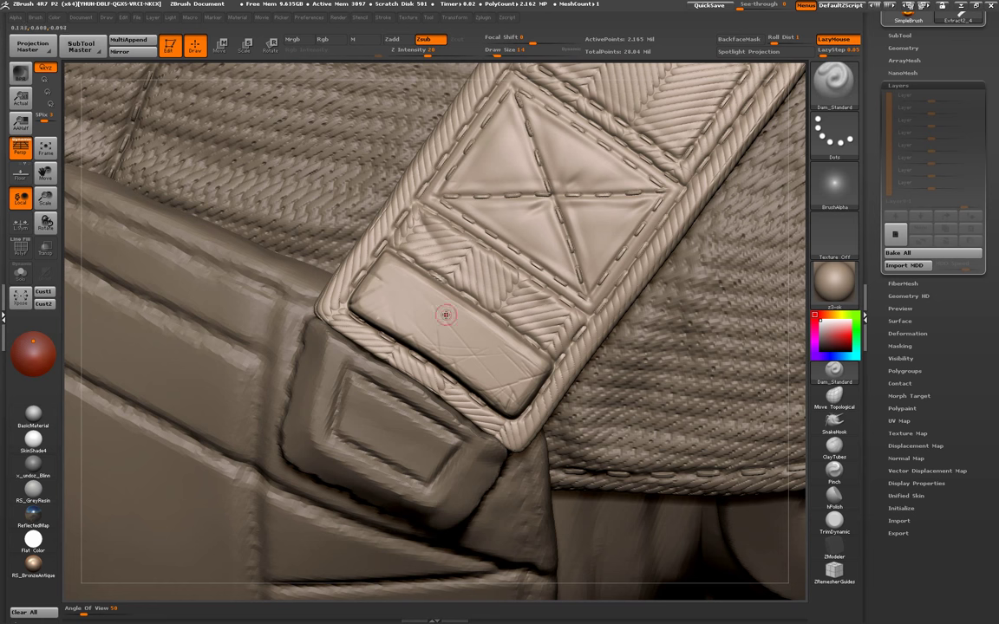
{"action": "left_click_drag", "start_coordinate": [403, 272], "coordinate": [409, 307]}
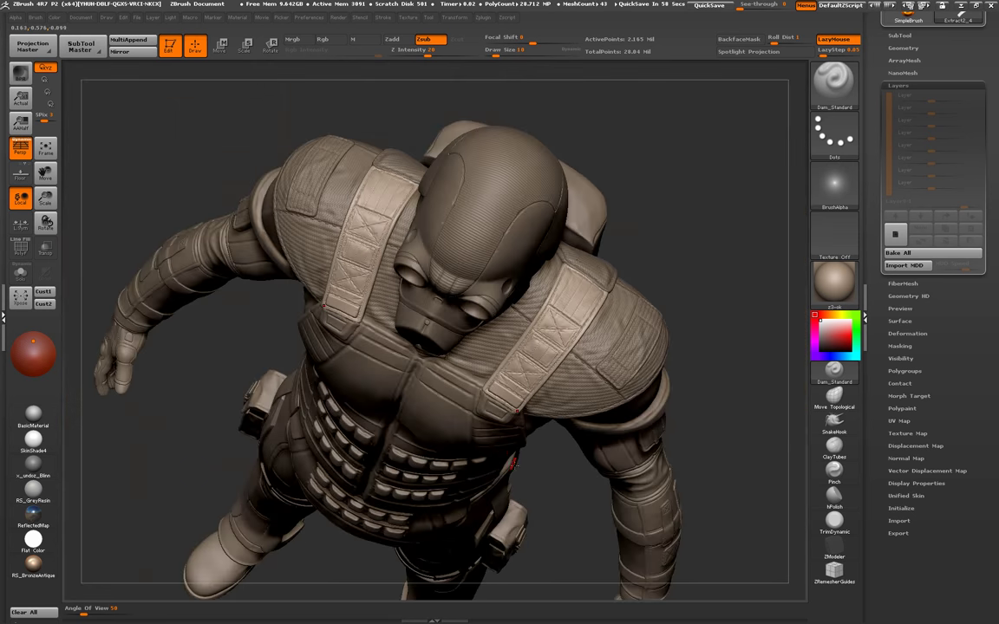
- Solo the 03.Level4 shoulder pad and show the SubTool list
{"action": "left_click_drag", "start_coordinate": [242, 358], "coordinate": [277, 368], "text": "shift"}
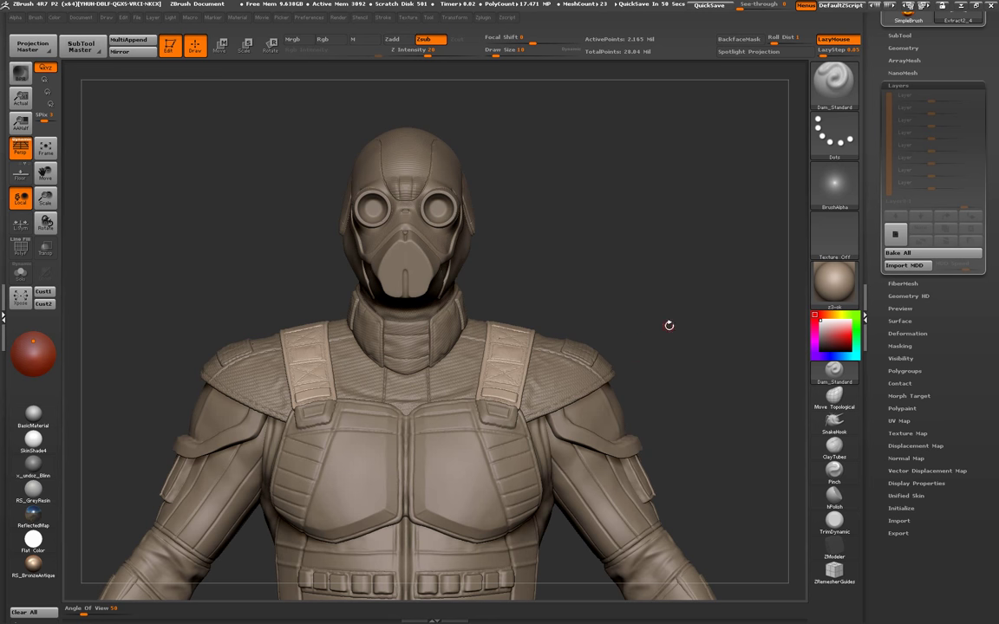
{"action": "left_click_drag", "start_coordinate": [669, 325], "coordinate": [390, 285]}
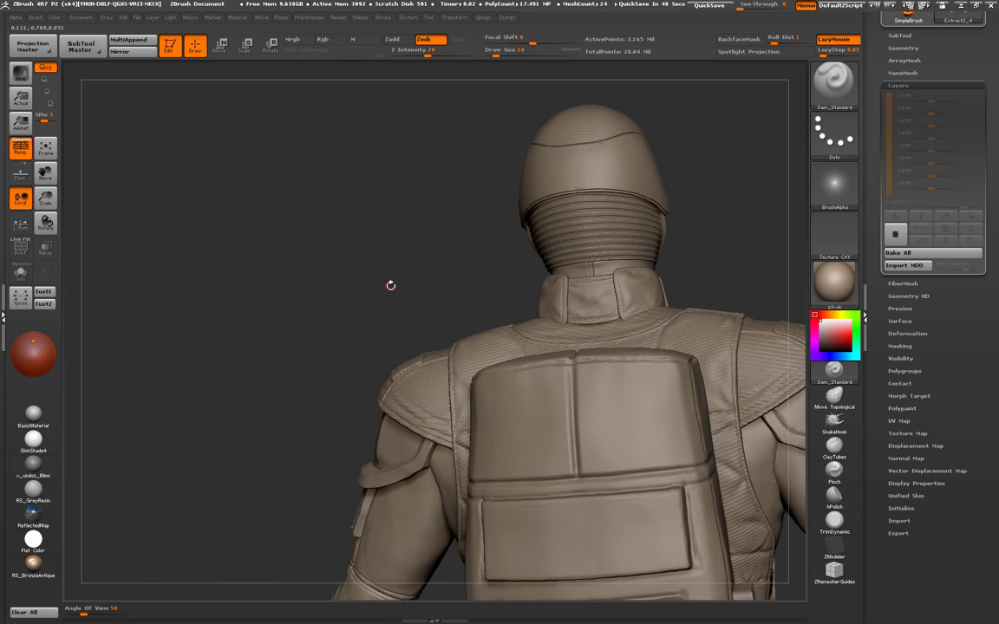
{"action": "mouse_move", "coordinate": [390, 286]}
{"action": "left_mouse_down"}
{"action": "mouse_move", "coordinate": [537, 288]}
{"action": "mouse_move", "coordinate": [593, 386]}
{"action": "mouse_move", "coordinate": [617, 379]}
{"action": "mouse_move", "coordinate": [602, 384]}
{"action": "mouse_move", "coordinate": [667, 323]}
{"action": "left_mouse_up"}
{"action": "left_click", "coordinate": [602, 379], "text": "alt"}
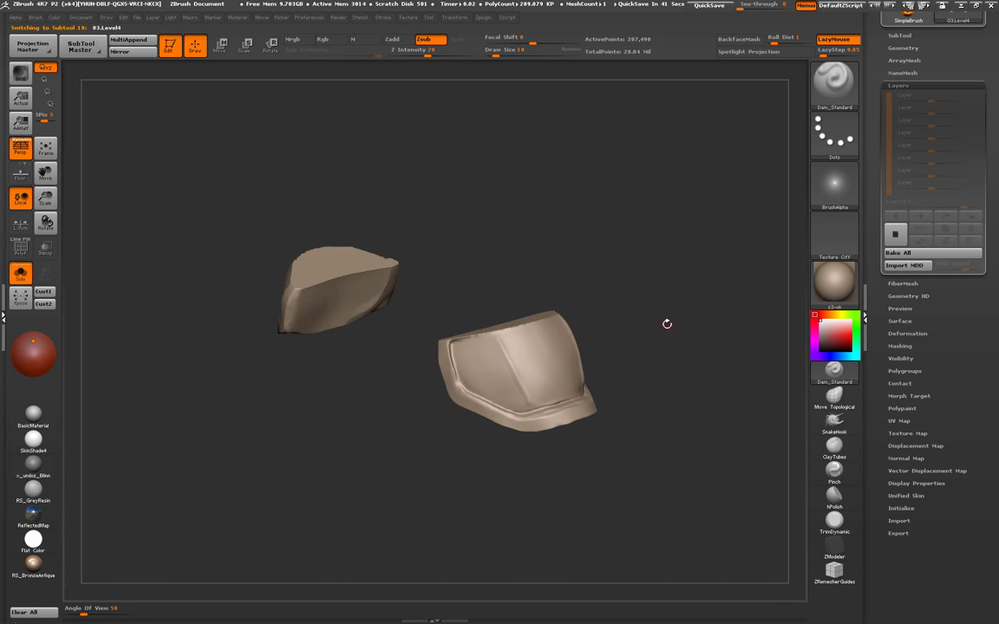
{"action": "left_click", "coordinate": [933, 37]}
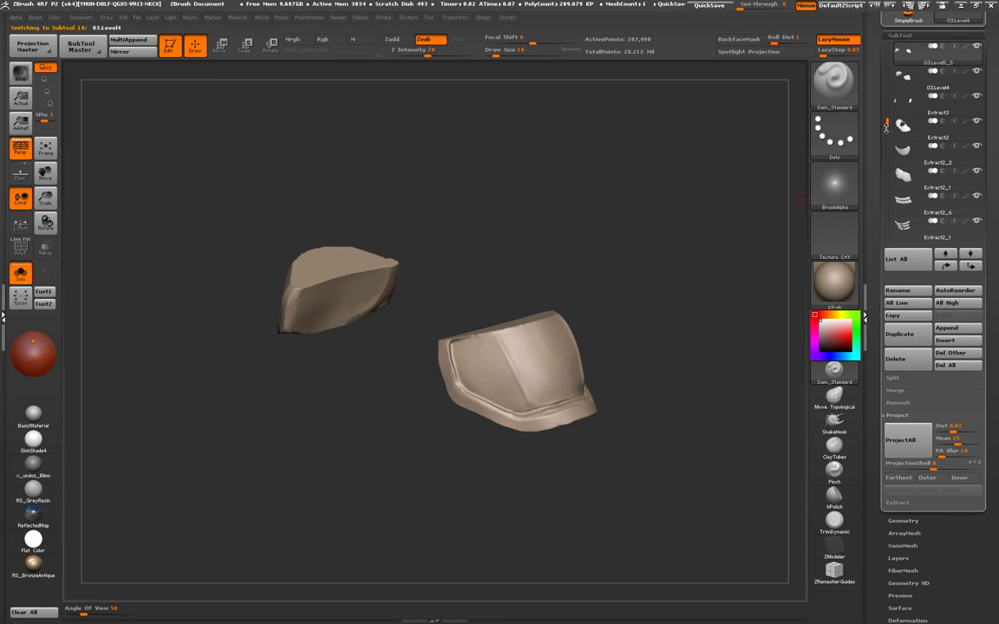
- Turn the two shoulder-pad pieces to inspect them and choose a flattening trim brush
{"action": "mouse_move", "coordinate": [664, 339]}
{"action": "left_mouse_down"}
{"action": "mouse_move", "coordinate": [684, 352]}
{"action": "mouse_move", "coordinate": [503, 403]}
{"action": "left_mouse_up"}
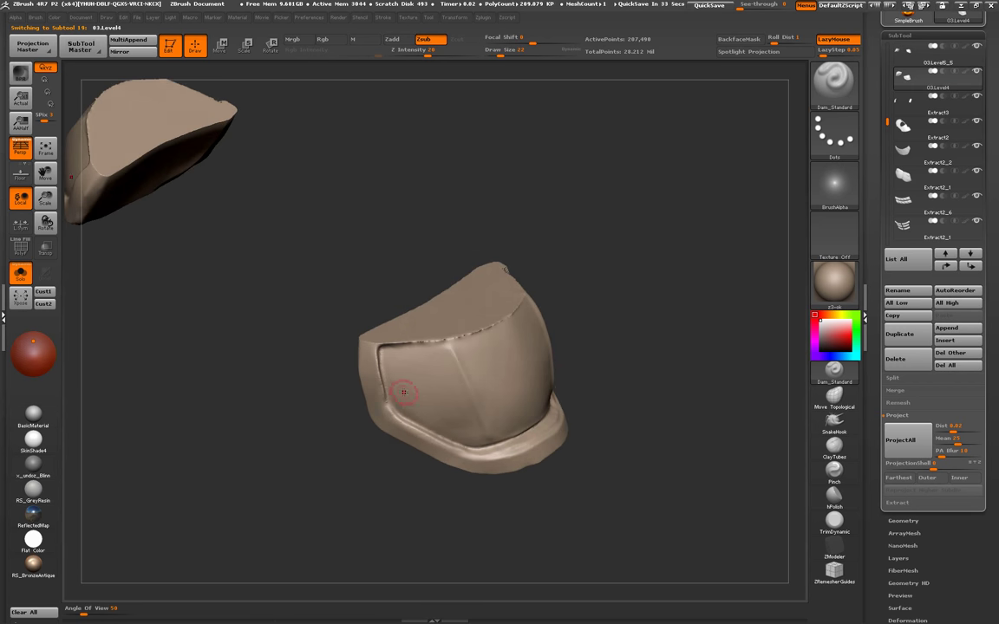
{"action": "mouse_move", "coordinate": [403, 392]}
{"action": "left_mouse_down"}
{"action": "mouse_move", "coordinate": [397, 367]}
{"action": "mouse_move", "coordinate": [387, 371]}
{"action": "mouse_move", "coordinate": [423, 446]}
{"action": "left_mouse_up"}
{"action": "left_click", "coordinate": [834, 520]}
{"action": "mouse_move", "coordinate": [585, 484]}
{"action": "left_mouse_down"}
{"action": "mouse_move", "coordinate": [329, 356]}
{"action": "mouse_move", "coordinate": [339, 373]}
{"action": "mouse_move", "coordinate": [297, 245]}
{"action": "mouse_move", "coordinate": [298, 299]}
{"action": "left_mouse_up"}
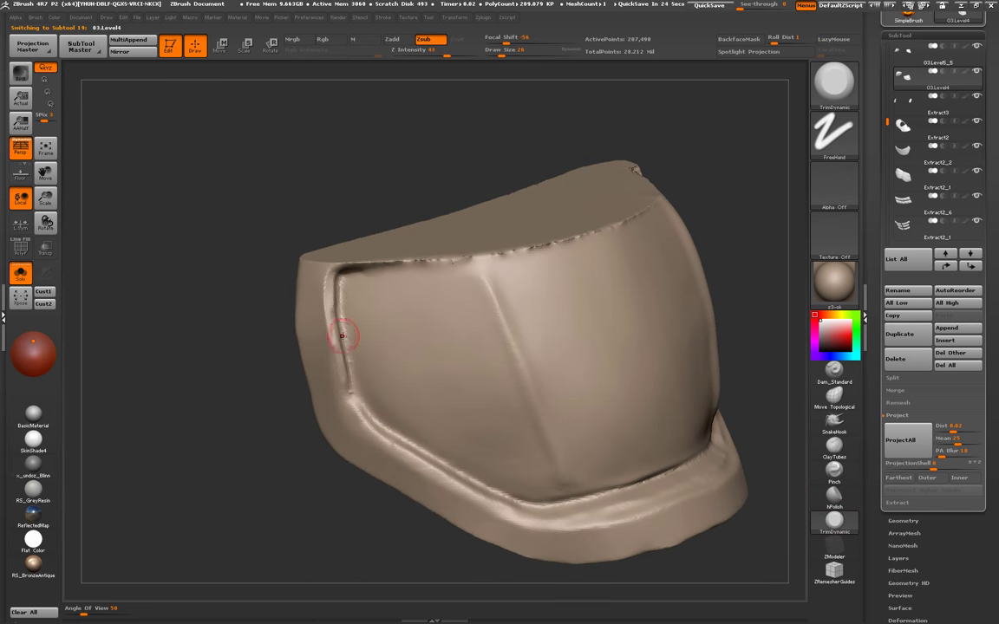
- Build up the shoulder pad's raised panel edges with the Clay brush, then mask and smooth them
{"action": "key", "text": "b"}
{"action": "key", "text": "c"}
{"action": "key", "text": "l"}
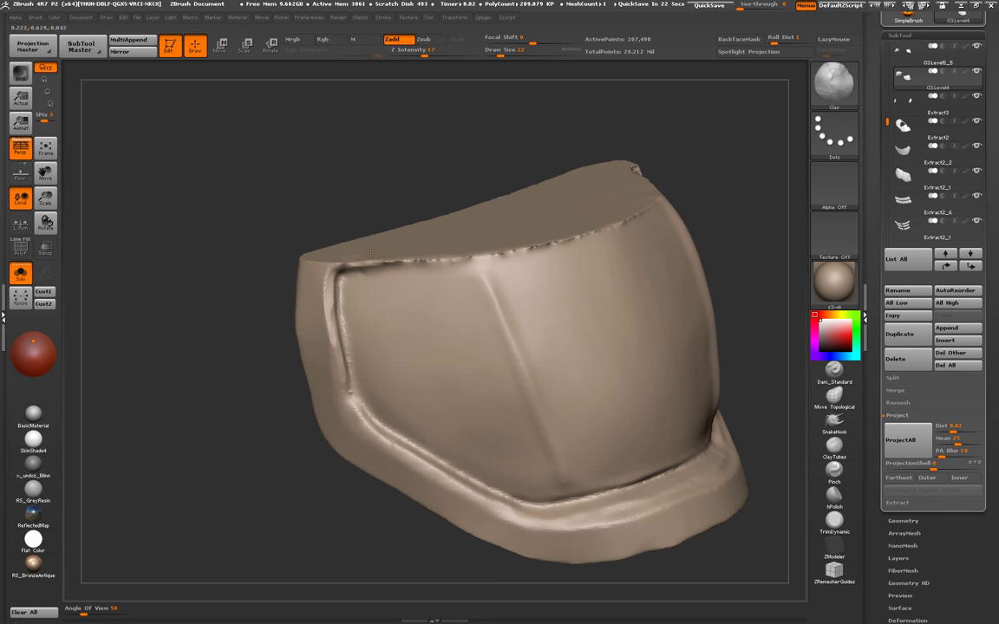
{"action": "left_click_drag", "start_coordinate": [370, 253], "coordinate": [329, 217]}
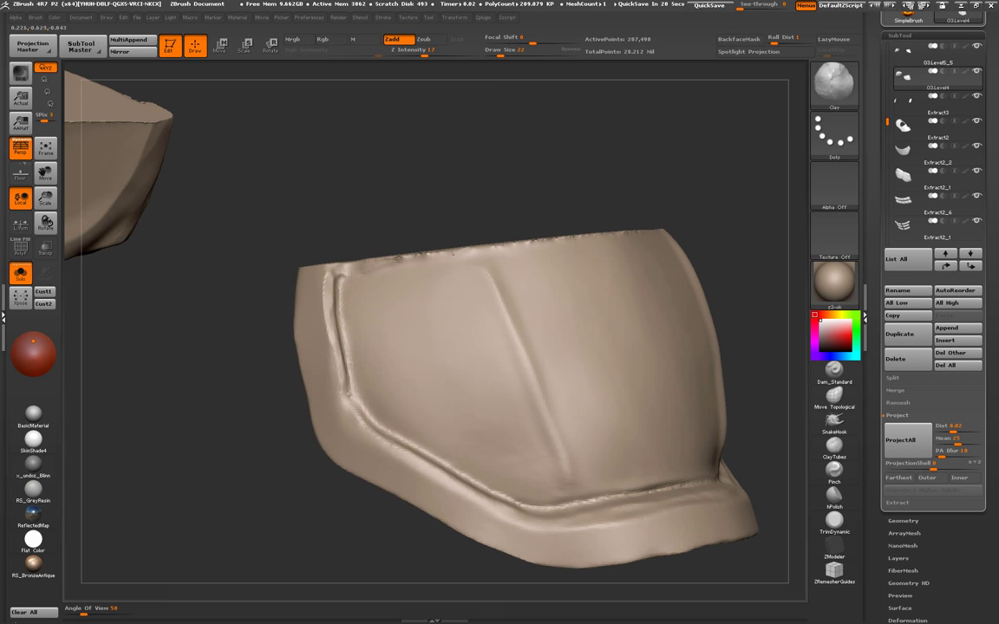
{"action": "key", "text": "ctrl"}
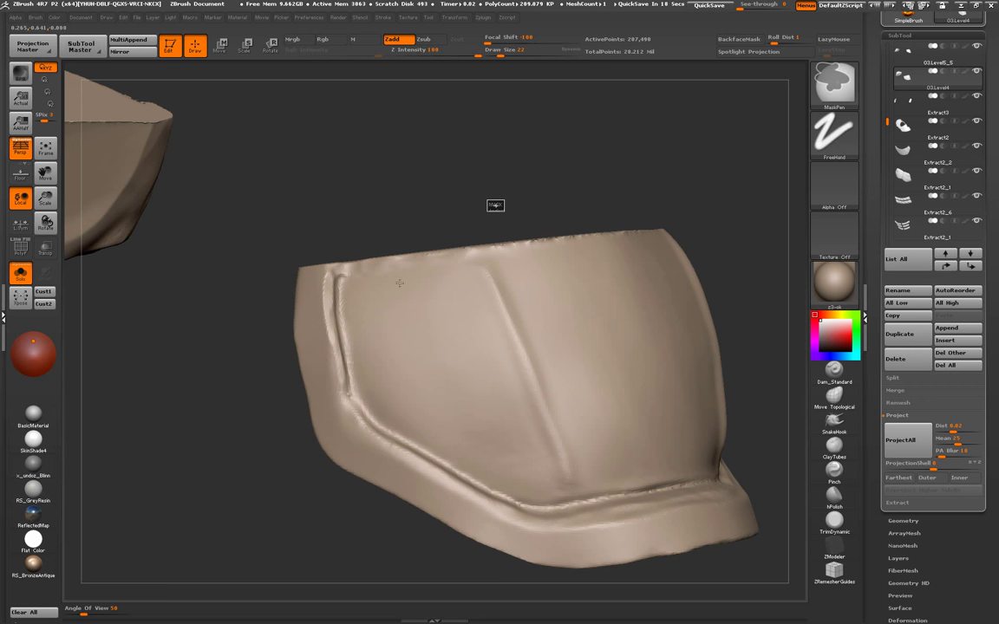
{"action": "key", "text": "shift"}
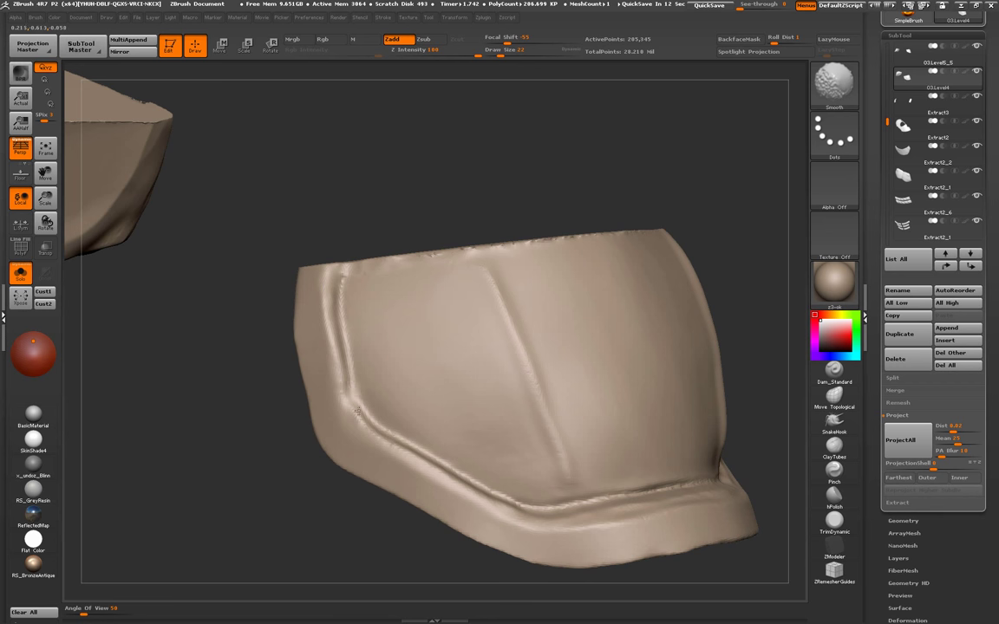
{"action": "mouse_move", "coordinate": [313, 295]}
{"action": "left_mouse_down"}
{"action": "mouse_move", "coordinate": [397, 149]}
{"action": "mouse_move", "coordinate": [462, 338]}
{"action": "mouse_move", "coordinate": [499, 355]}
{"action": "mouse_move", "coordinate": [480, 312]}
{"action": "mouse_move", "coordinate": [508, 302]}
{"action": "mouse_move", "coordinate": [508, 380]}
{"action": "mouse_move", "coordinate": [542, 296]}
{"action": "left_mouse_up"}
- Refine the panel edges with the Standard brush and steadied strokes, then rotate the pad to check
{"action": "key", "text": "b"}
{"action": "key", "text": "s"}
{"action": "key", "text": "t"}
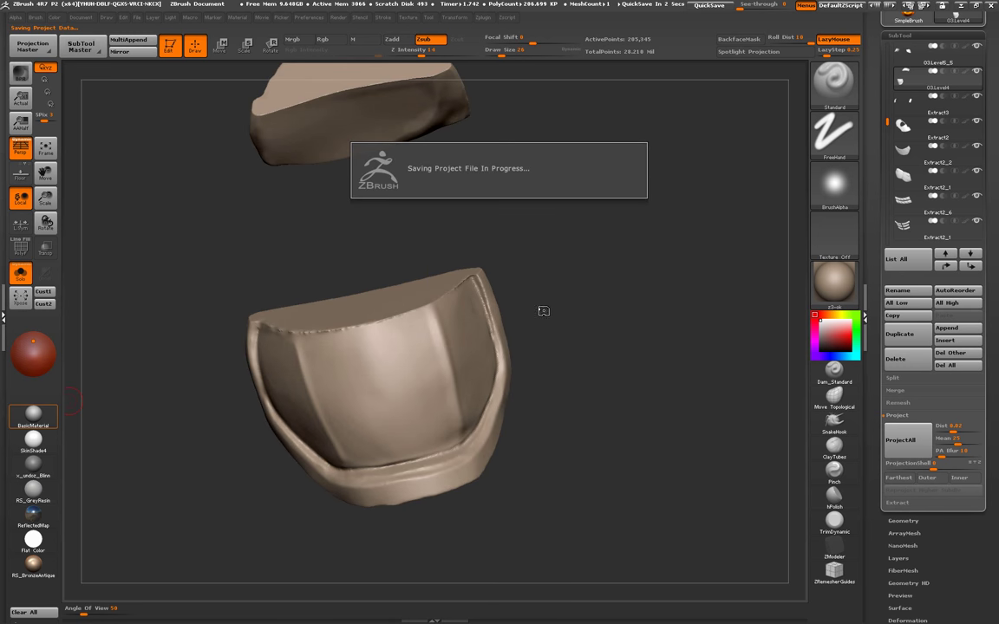
{"action": "left_click_drag", "start_coordinate": [541, 358], "coordinate": [549, 403]}
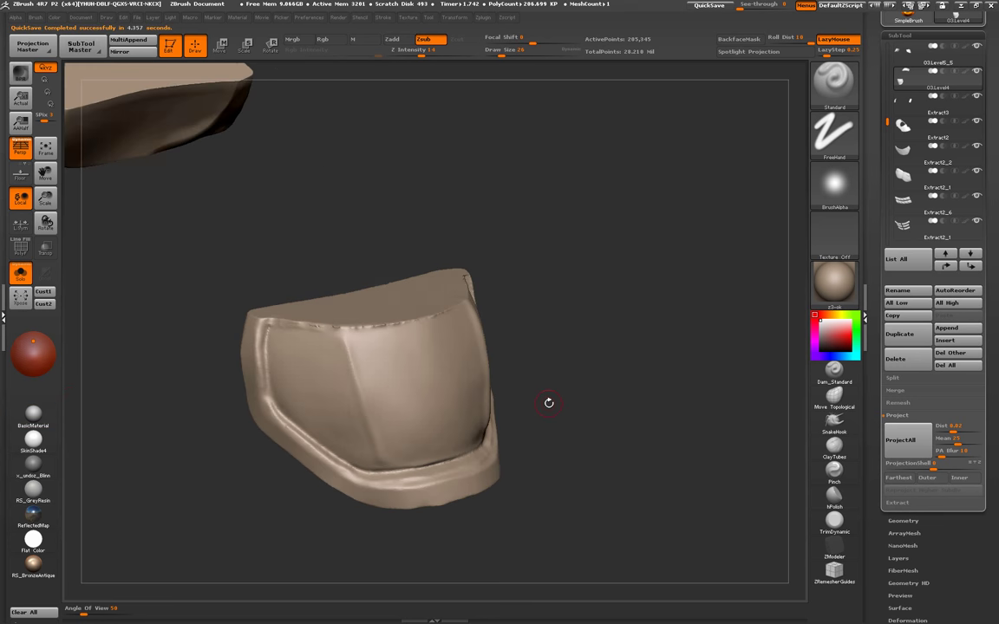